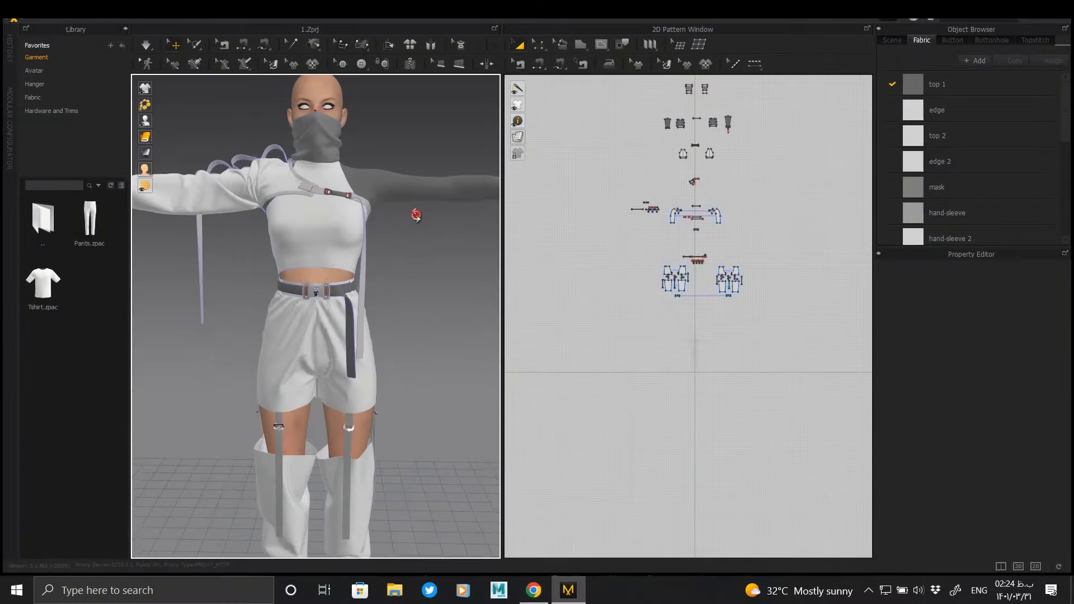
Step: Orbit the 3D view around the avatar wearing the white cyberpunk outfit in 1.Zprj
{"action": "mouse_move", "coordinate": [416, 214]}
{"action": "right_mouse_down"}
{"action": "mouse_move", "coordinate": [416, 190]}
{"action": "mouse_move", "coordinate": [392, 190]}
{"action": "right_mouse_up"}
Step: Switch to UV Editor mode and reset the UVs by pattern alignment
{"action": "left_click", "coordinate": [976, 95]}
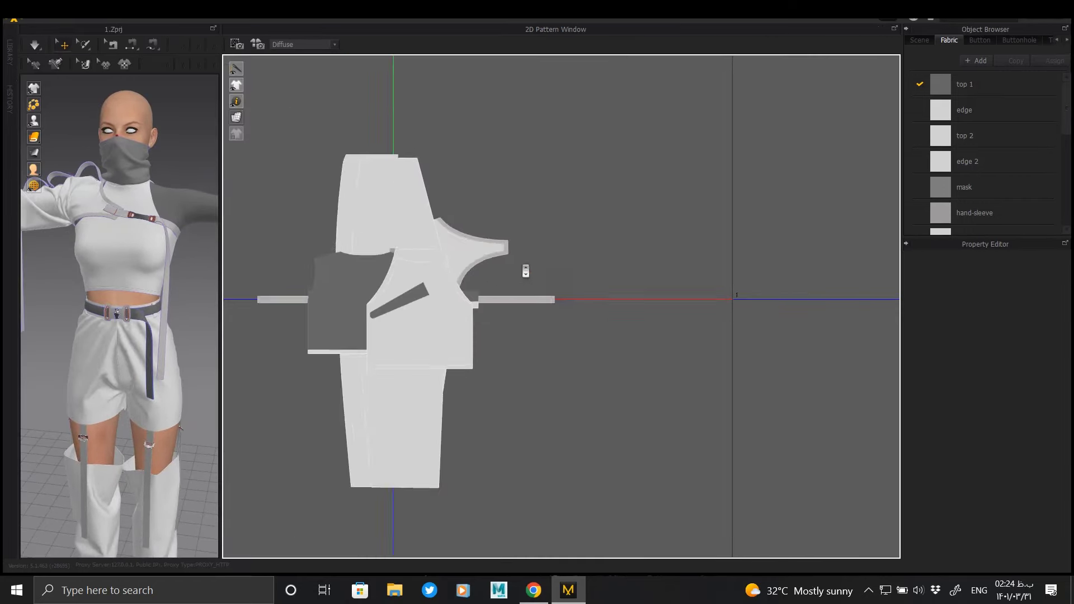
{"action": "left_click", "coordinate": [595, 247]}
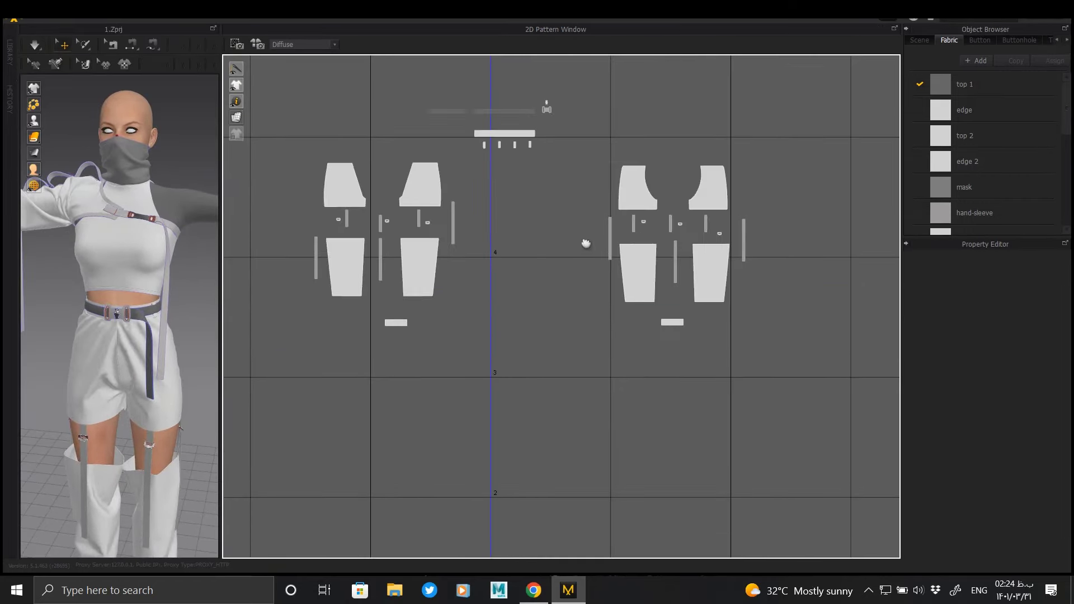
{"action": "scroll", "coordinate": [585, 244], "scroll_direction": "up", "scroll_amount": 3}
{"action": "mouse_move", "coordinate": [588, 315]}
{"action": "middle_mouse_down"}
{"action": "mouse_move", "coordinate": [599, 280]}
{"action": "mouse_move", "coordinate": [600, 304]}
{"action": "middle_mouse_up"}
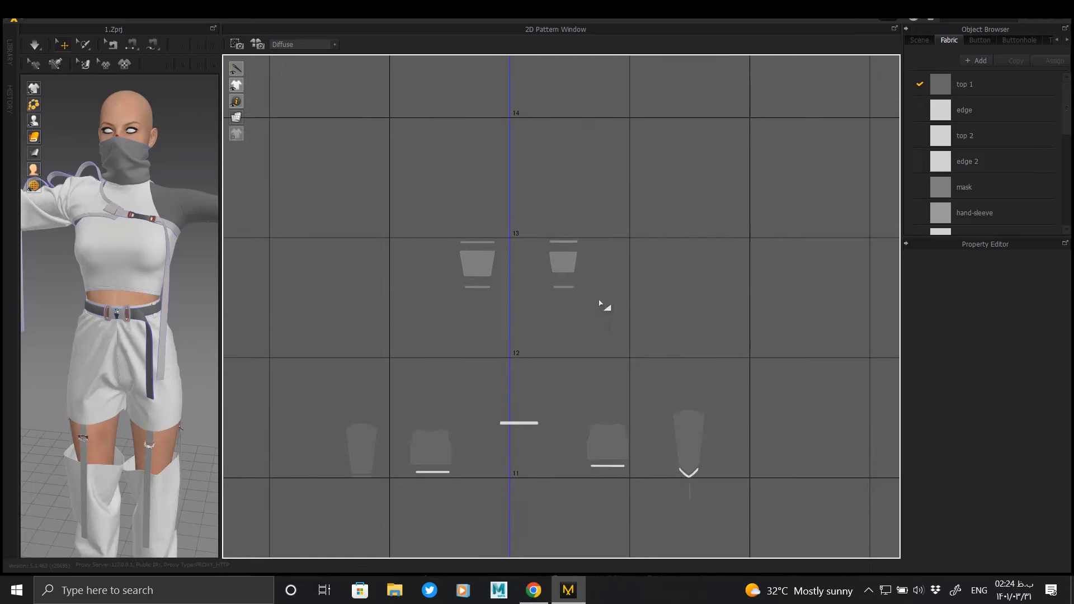
Step: Select the two mask pieces and the middle top pieces and move them upward
{"action": "left_click", "coordinate": [487, 259]}
{"action": "scroll", "coordinate": [495, 246], "scroll_direction": "down", "scroll_amount": 2}
{"action": "scroll", "coordinate": [565, 176], "scroll_direction": "down", "scroll_amount": 2}
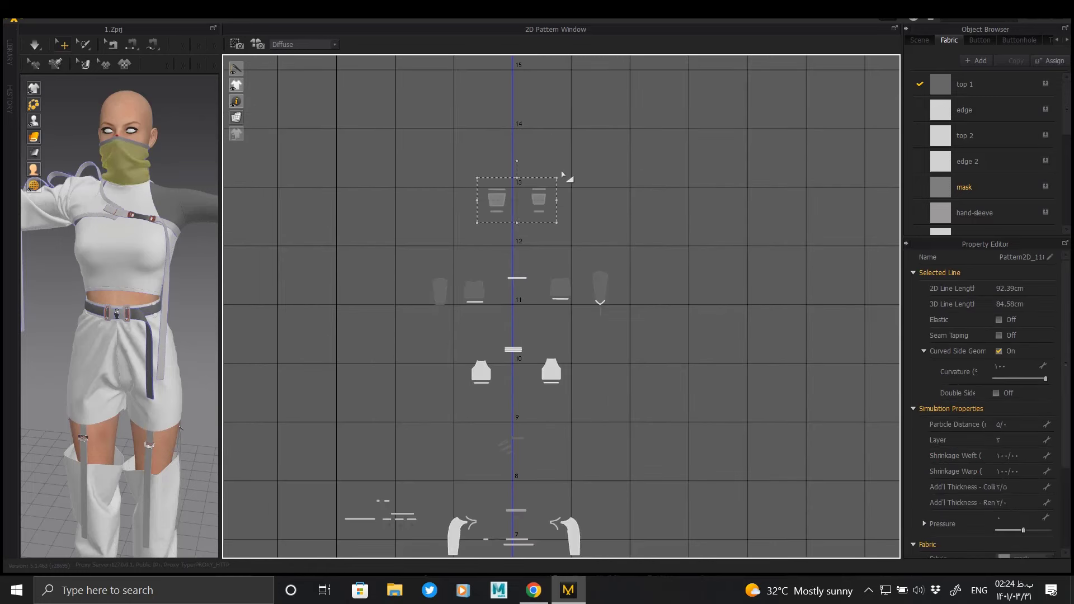
{"action": "left_click", "coordinate": [526, 197]}
{"action": "left_click_drag", "start_coordinate": [626, 253], "coordinate": [457, 289]}
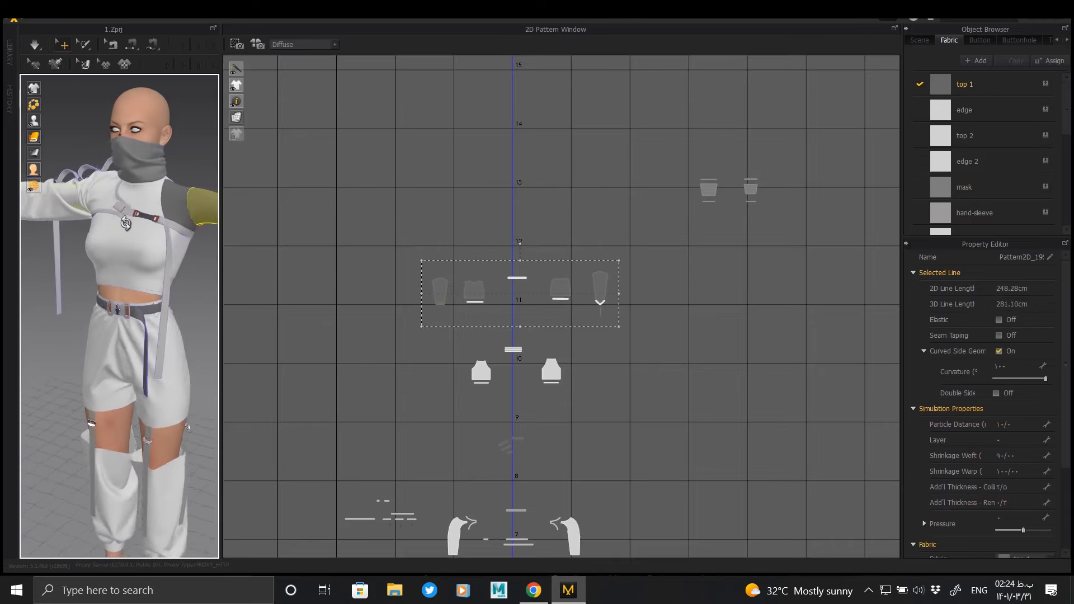
{"action": "mouse_move", "coordinate": [134, 235]}
{"action": "right_mouse_down"}
{"action": "mouse_move", "coordinate": [103, 213]}
{"action": "mouse_move", "coordinate": [104, 228]}
{"action": "right_mouse_up"}
{"action": "scroll", "coordinate": [99, 209], "scroll_direction": "up", "scroll_amount": 3}
{"action": "scroll", "coordinate": [559, 277], "scroll_direction": "up", "scroll_amount": 3}
{"action": "left_click_drag", "start_coordinate": [559, 277], "coordinate": [536, 198]}
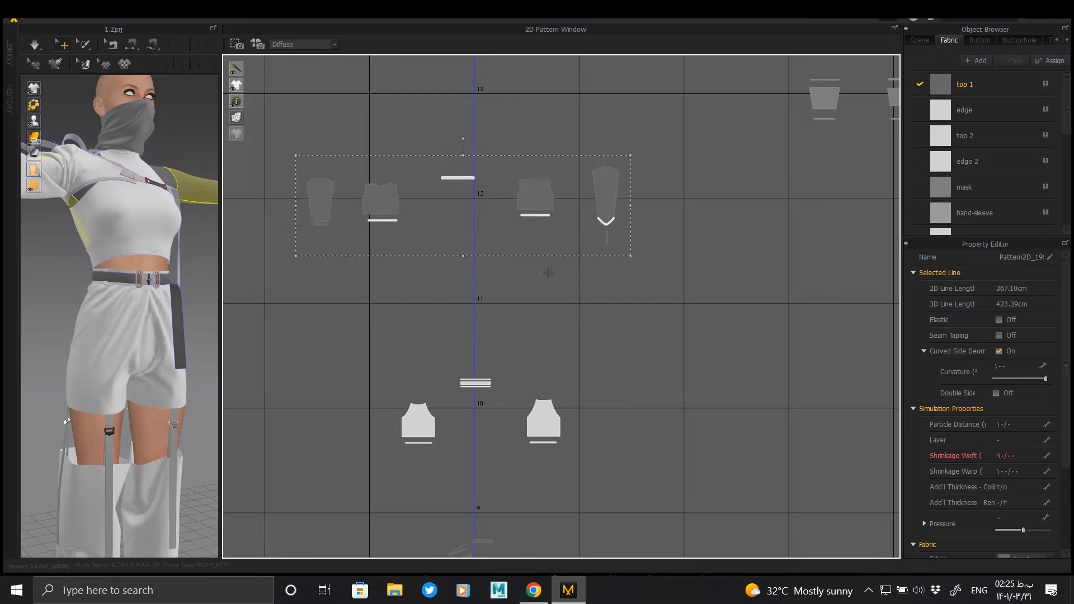
Step: Select the front top pieces together with the band piece between them
{"action": "left_click_drag", "start_coordinate": [619, 341], "coordinate": [366, 481]}
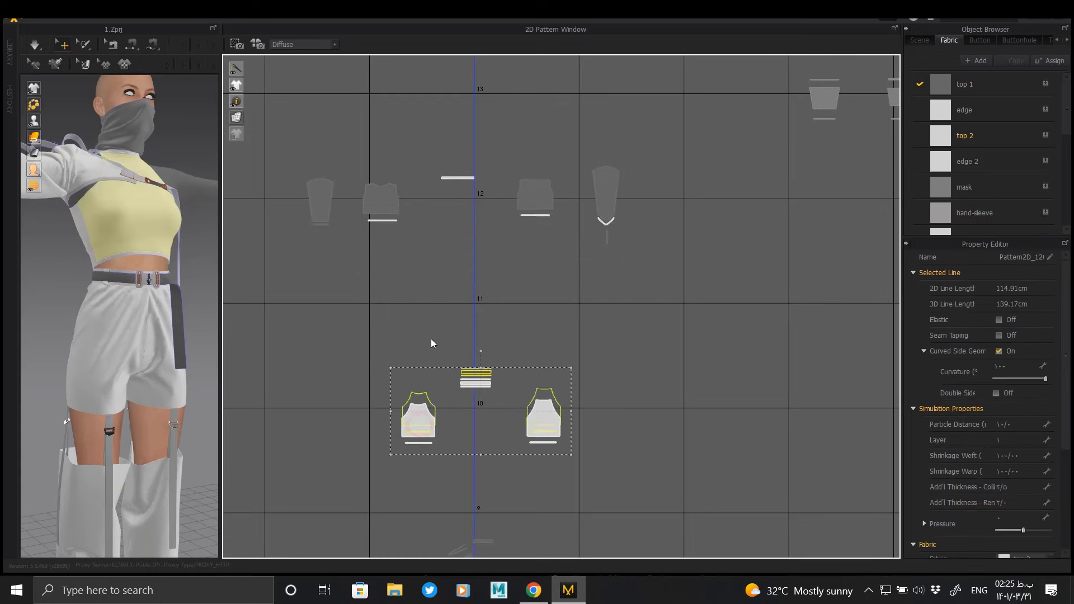
{"action": "right_click_drag", "start_coordinate": [106, 280], "coordinate": [378, 276]}
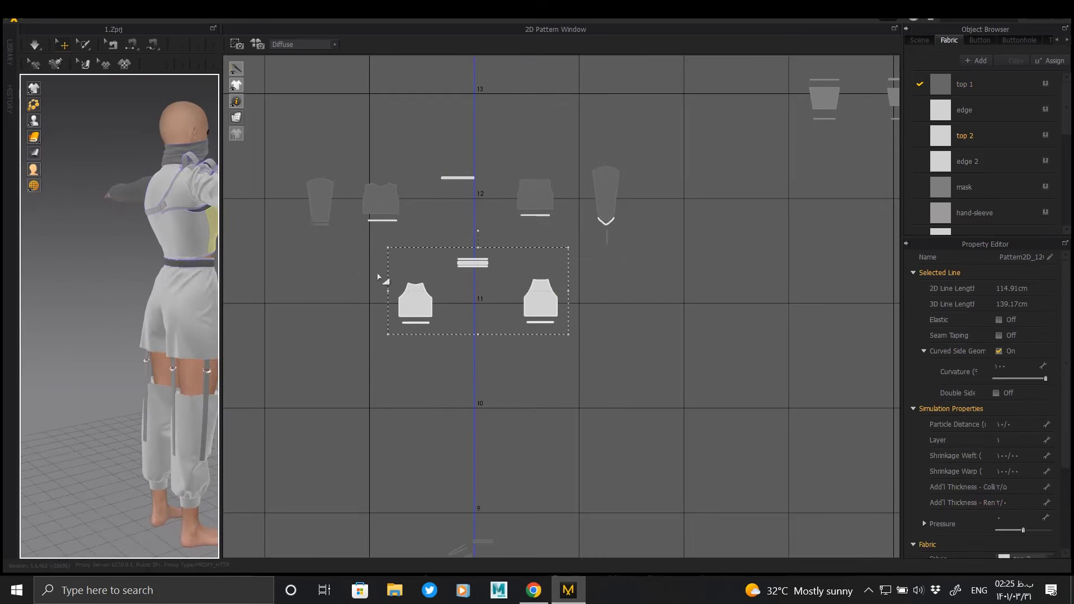
{"action": "right_click_drag", "start_coordinate": [106, 211], "coordinate": [660, 140]}
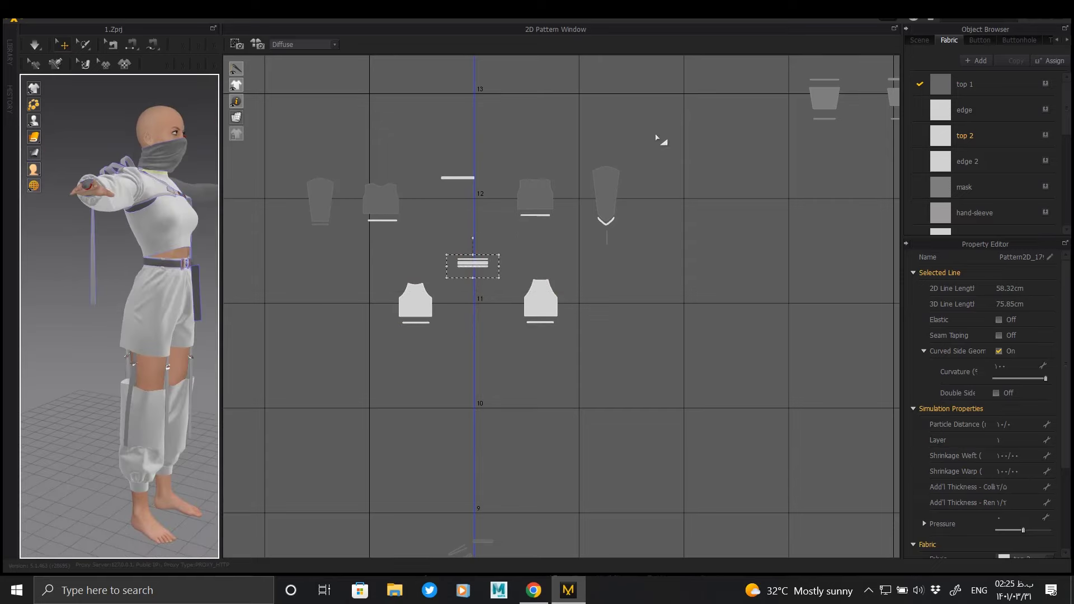
{"action": "left_click_drag", "start_coordinate": [659, 139], "coordinate": [281, 360]}
{"action": "right_click_drag", "start_coordinate": [109, 266], "coordinate": [128, 263]}
{"action": "scroll", "coordinate": [117, 280], "scroll_direction": "up", "scroll_amount": 3}
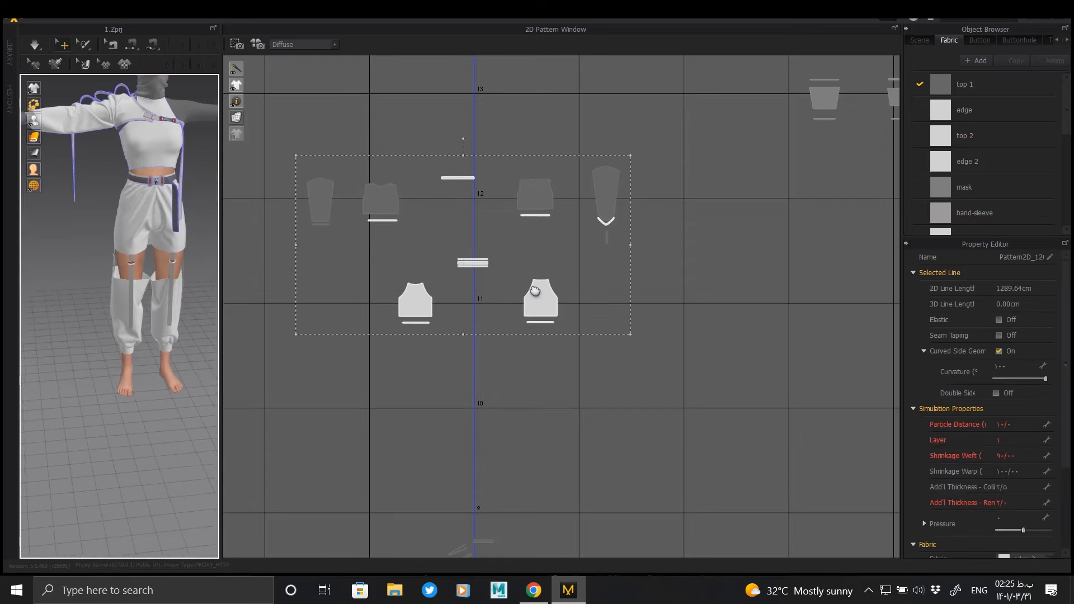
{"action": "scroll", "coordinate": [547, 319], "scroll_direction": "down", "scroll_amount": 3}
Step: Reframe the pattern view to show all pieces and widen the 2D pattern window
{"action": "right_click_drag", "start_coordinate": [546, 319], "coordinate": [539, 237]}
{"action": "left_click_drag", "start_coordinate": [571, 182], "coordinate": [496, 222]}
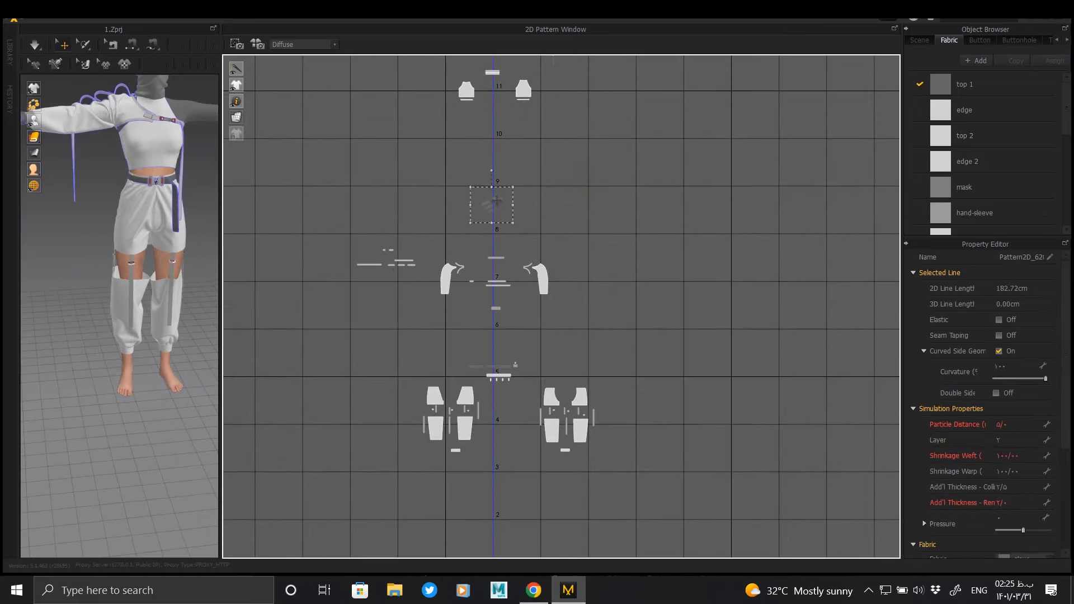
{"action": "mouse_move", "coordinate": [197, 271]}
{"action": "right_mouse_down"}
{"action": "mouse_move", "coordinate": [331, 218]}
{"action": "mouse_move", "coordinate": [202, 243]}
{"action": "mouse_move", "coordinate": [113, 192]}
{"action": "right_mouse_up"}
{"action": "scroll", "coordinate": [202, 243], "scroll_direction": "up", "scroll_amount": 5}
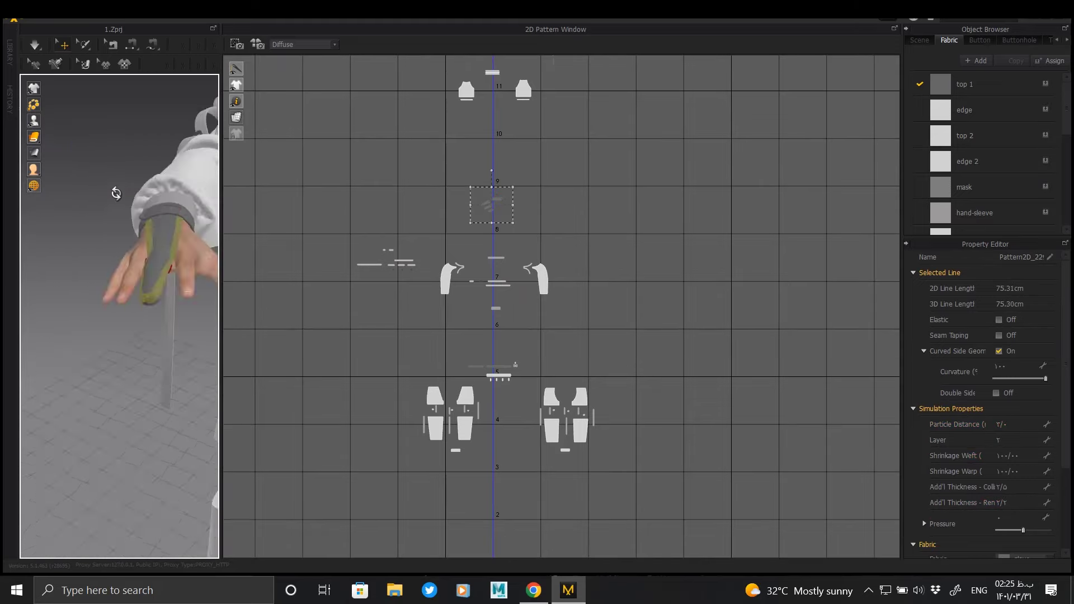
{"action": "left_click_drag", "start_coordinate": [235, 235], "coordinate": [315, 232]}
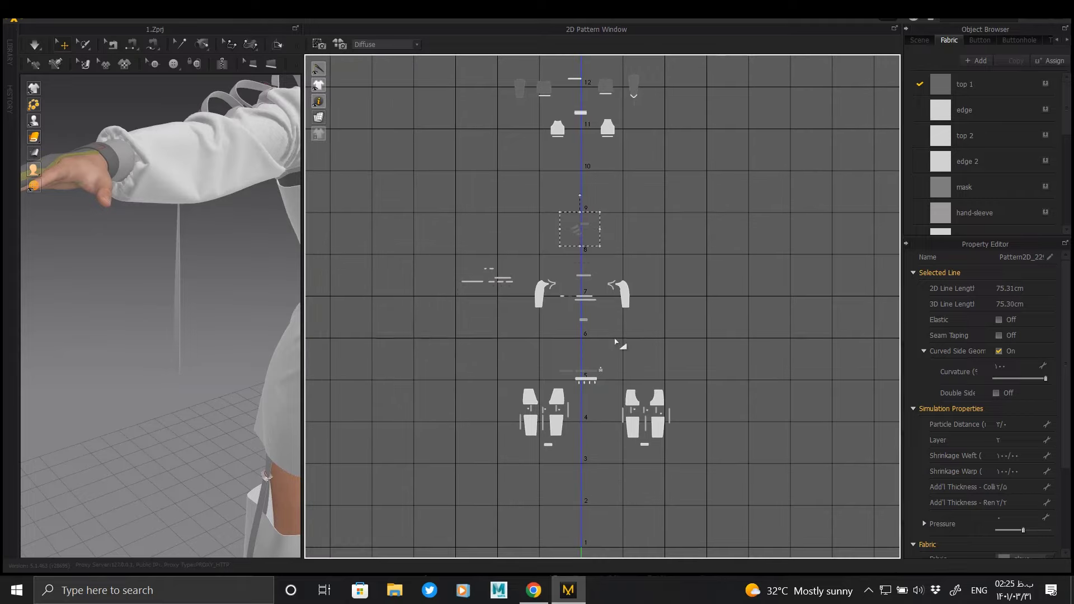
Step: Move the sleeve and small strap pieces over to the right side of the layout
{"action": "left_click", "coordinate": [540, 297]}
{"action": "left_click_drag", "start_coordinate": [540, 296], "coordinate": [556, 296]}
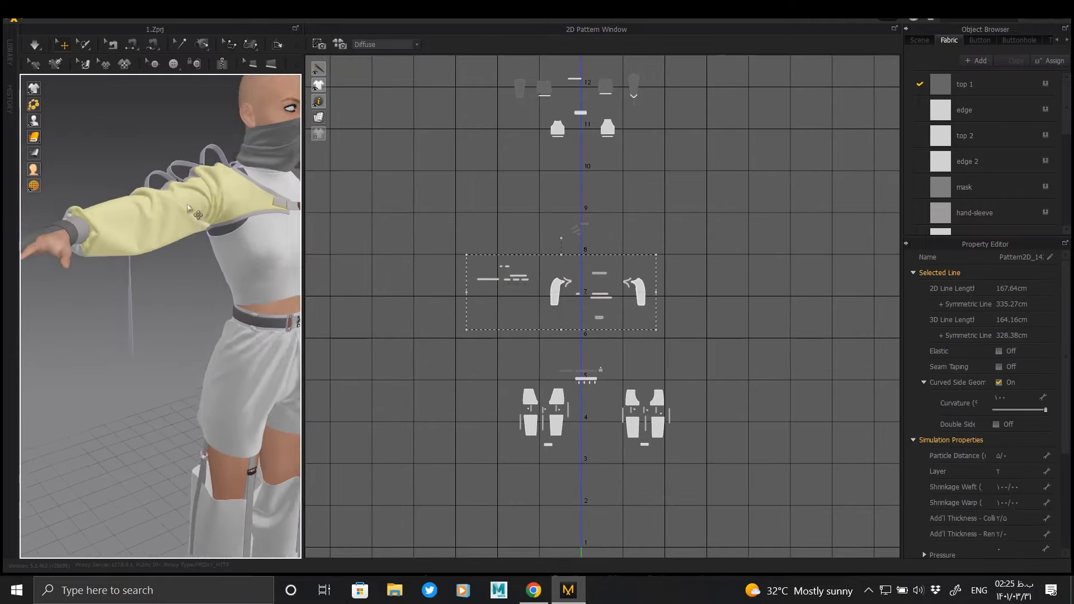
{"action": "left_click_drag", "start_coordinate": [455, 333], "coordinate": [660, 209]}
{"action": "key", "text": "ctrl+c"}
{"action": "key", "text": "ctrl+v"}
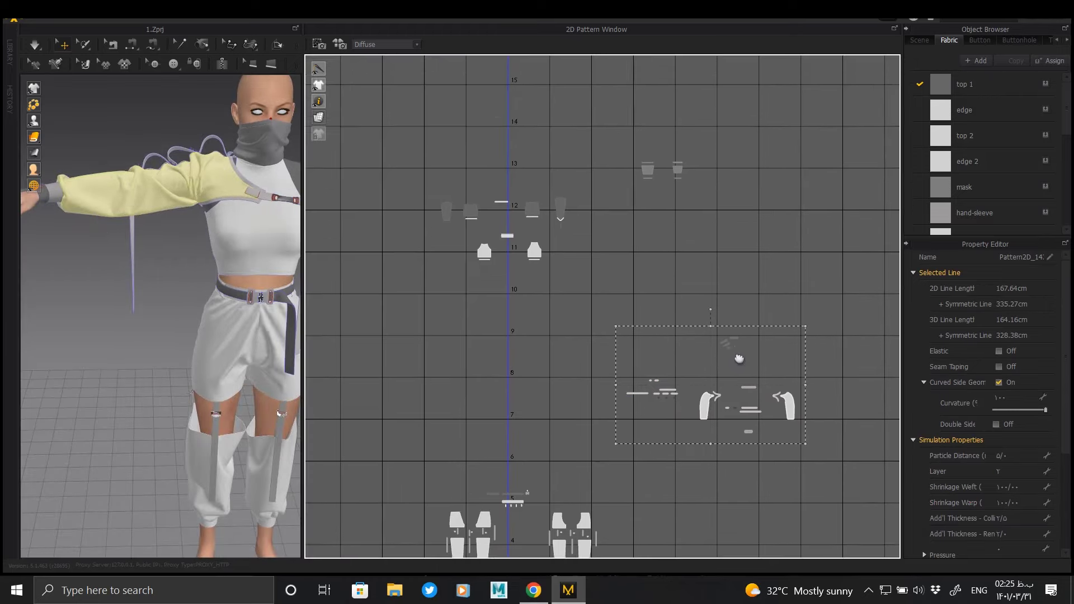
{"action": "middle_click_drag", "start_coordinate": [670, 185], "coordinate": [745, 413]}
Step: Select the sleeve on the avatar and orbit to a three-quarter view
{"action": "middle_click_drag", "start_coordinate": [296, 184], "coordinate": [246, 169]}
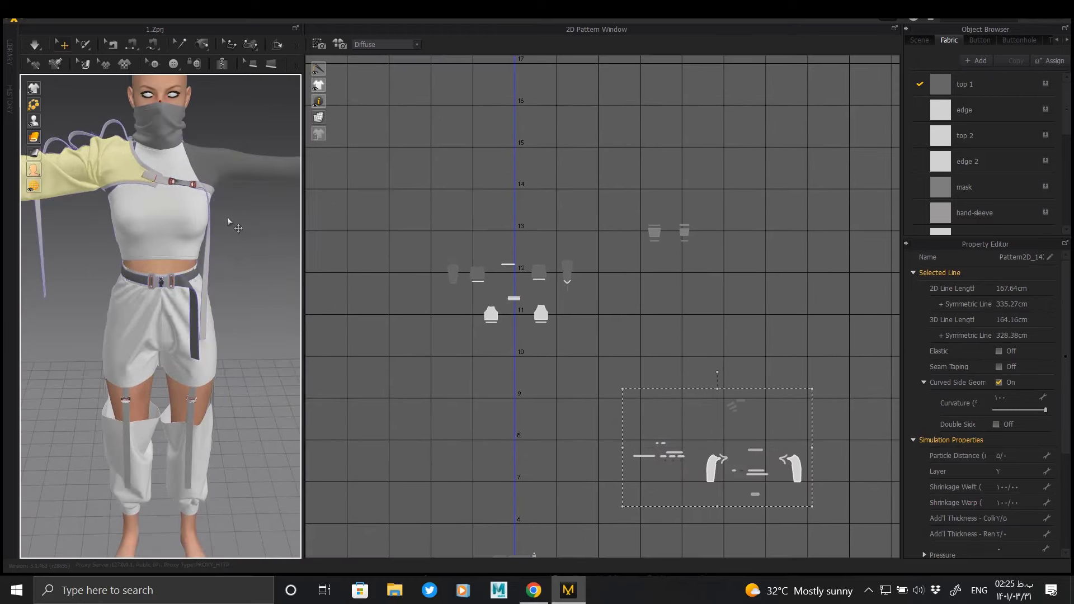
{"action": "left_click", "coordinate": [228, 223]}
{"action": "scroll", "coordinate": [228, 222], "scroll_direction": "up", "scroll_amount": 3}
{"action": "right_click_drag", "start_coordinate": [228, 223], "coordinate": [217, 222]}
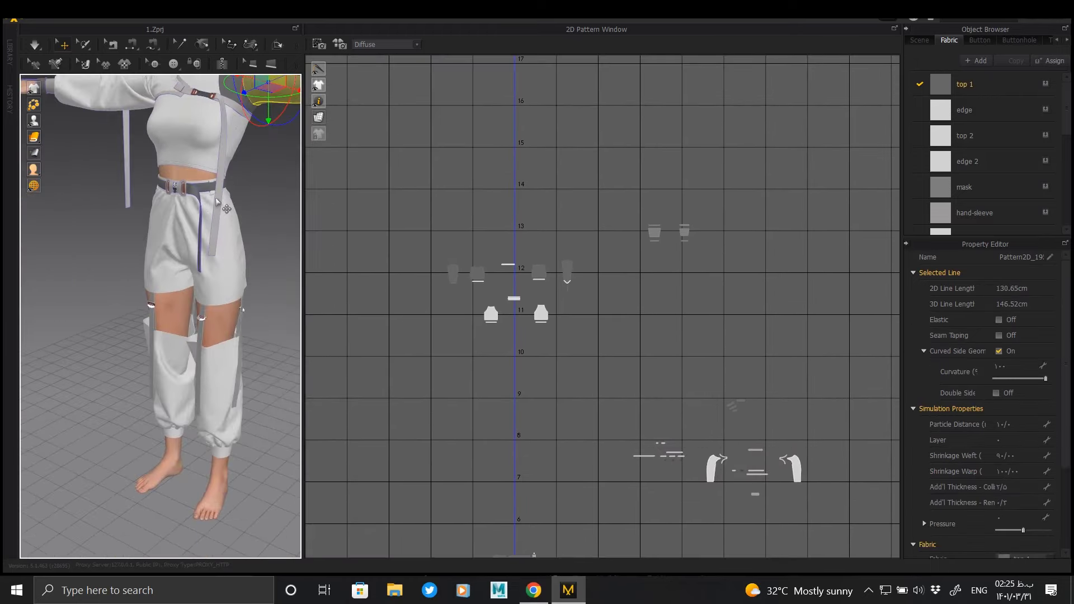
{"action": "scroll", "coordinate": [646, 347], "scroll_direction": "up", "scroll_amount": 2}
{"action": "scroll", "coordinate": [647, 348], "scroll_direction": "up", "scroll_amount": 3}
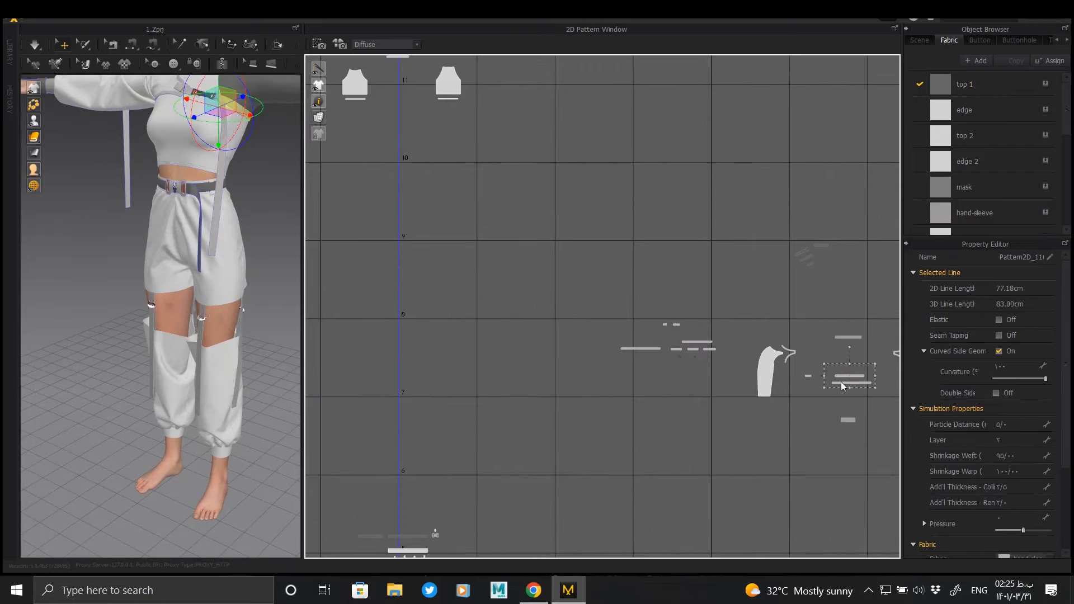
{"action": "scroll", "coordinate": [698, 341], "scroll_direction": "down", "scroll_amount": 2}
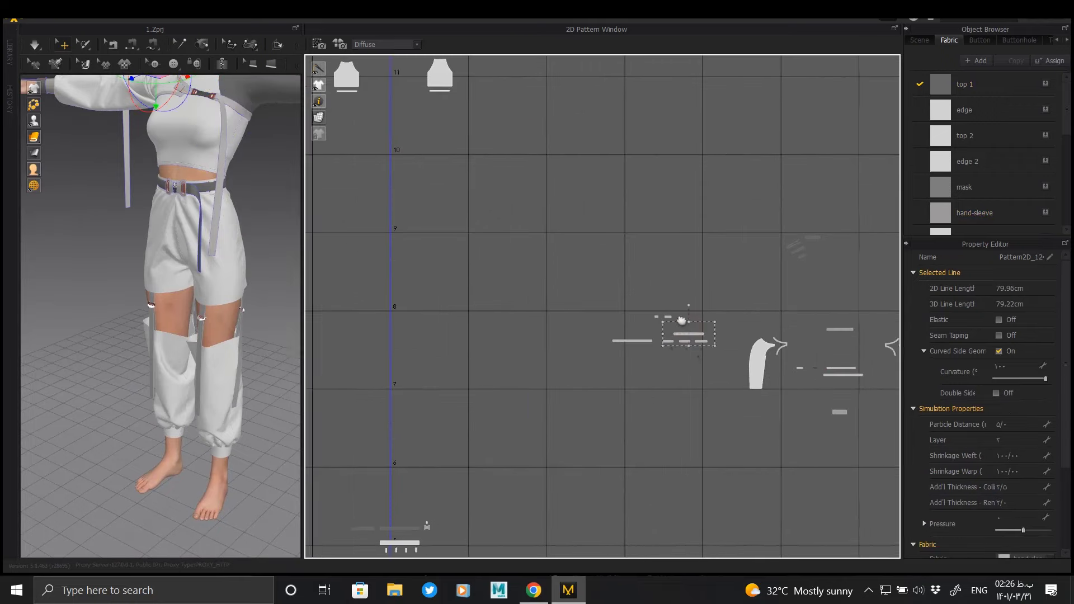
{"action": "scroll", "coordinate": [688, 330], "scroll_direction": "down", "scroll_amount": 2}
{"action": "scroll", "coordinate": [694, 302], "scroll_direction": "down", "scroll_amount": 1}
Step: Bring the shorts pieces into view and box-select all of them
{"action": "mouse_move", "coordinate": [698, 286]}
{"action": "right_mouse_down"}
{"action": "mouse_move", "coordinate": [629, 318]}
{"action": "mouse_move", "coordinate": [607, 253]}
{"action": "right_mouse_up"}
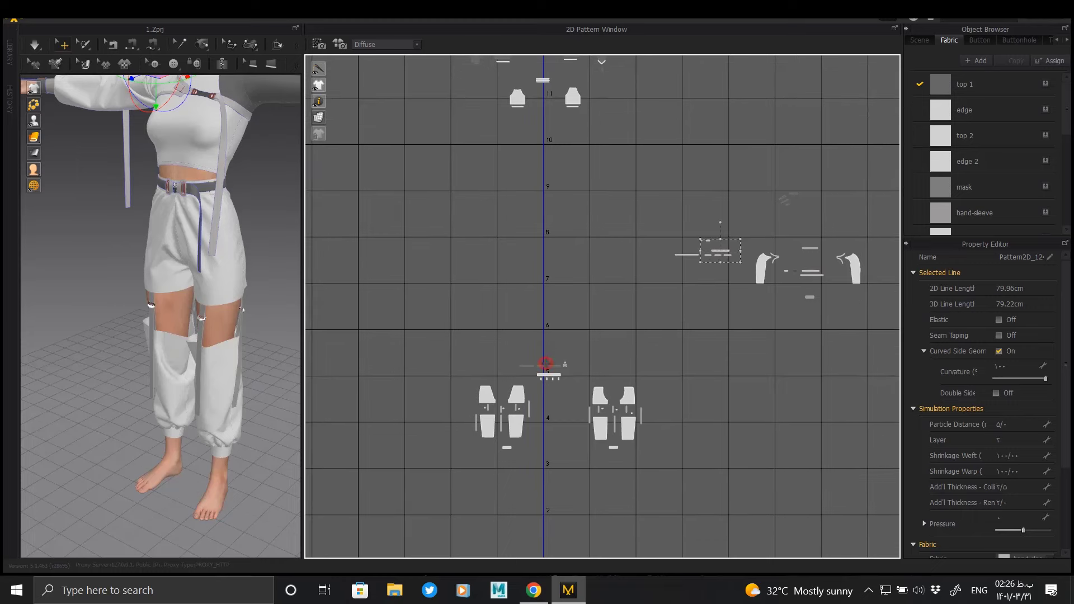
{"action": "right_click_drag", "start_coordinate": [548, 368], "coordinate": [582, 401]}
{"action": "scroll", "coordinate": [697, 314], "scroll_direction": "up", "scroll_amount": 2}
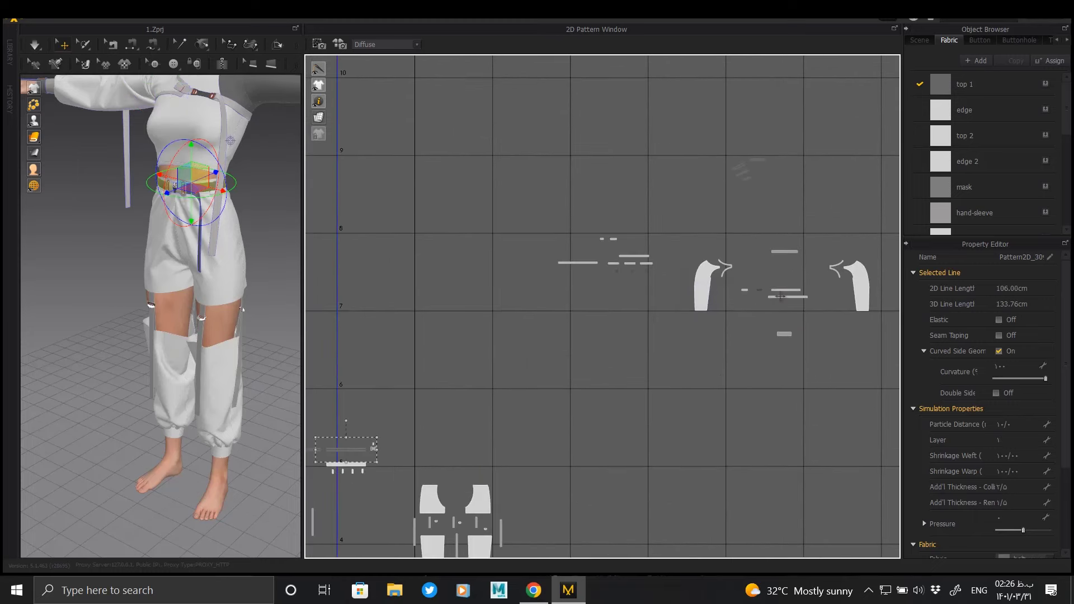
{"action": "scroll", "coordinate": [790, 306], "scroll_direction": "down", "scroll_amount": 2}
{"action": "right_click_drag", "start_coordinate": [557, 404], "coordinate": [703, 267]}
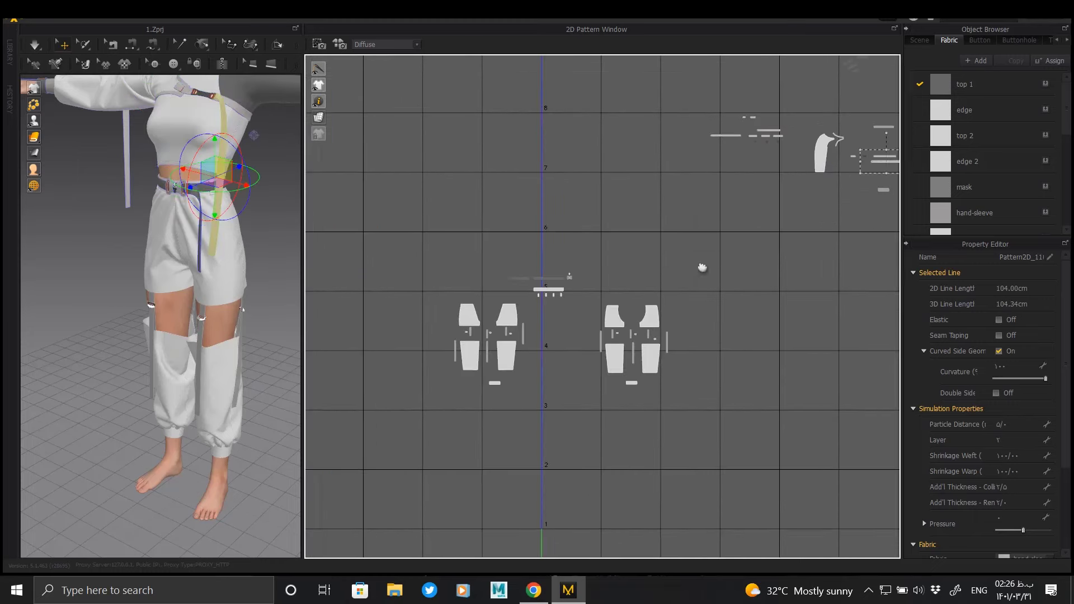
{"action": "left_click_drag", "start_coordinate": [703, 266], "coordinate": [455, 420]}
{"action": "left_click", "coordinate": [525, 310]}
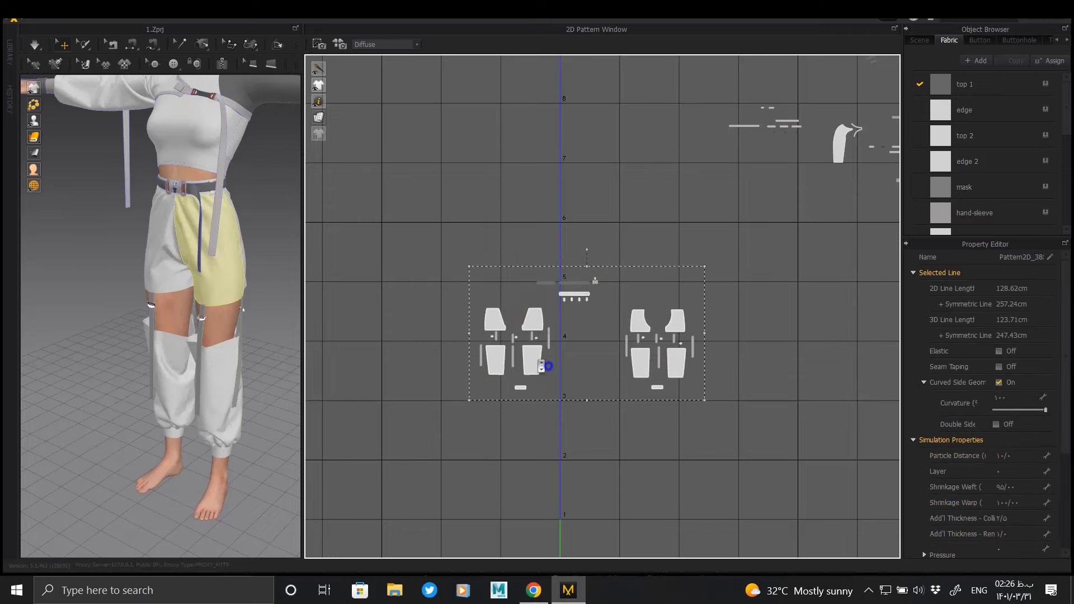
{"action": "scroll", "coordinate": [547, 364], "scroll_direction": "down", "scroll_amount": 2}
{"action": "scroll", "coordinate": [242, 309], "scroll_direction": "down", "scroll_amount": 3}
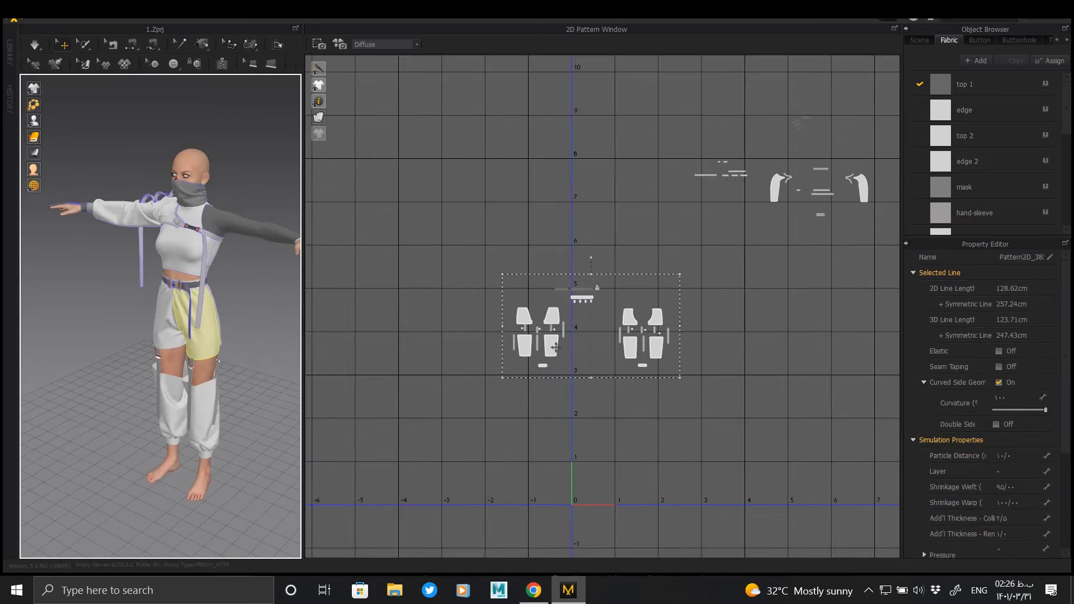
Step: Shift the shorts pieces right and drop the two top pieces at the 0–1 tile origin
{"action": "left_click_drag", "start_coordinate": [602, 351], "coordinate": [749, 404]}
{"action": "right_click_drag", "start_coordinate": [676, 109], "coordinate": [662, 297]}
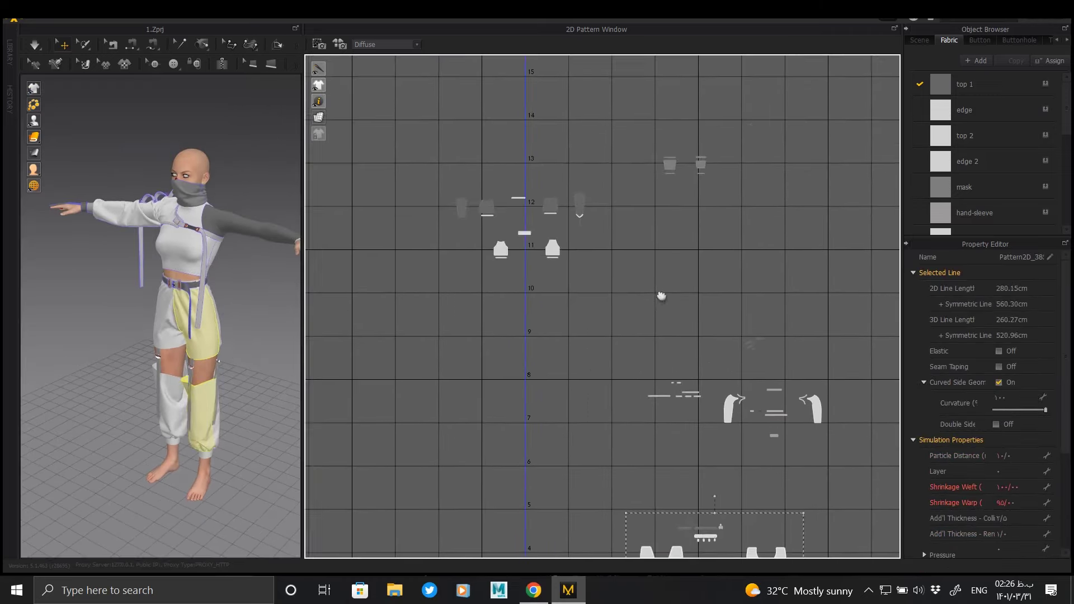
{"action": "left_click", "coordinate": [425, 168]}
{"action": "left_click_drag", "start_coordinate": [498, 248], "coordinate": [485, 452]}
{"action": "right_click_drag", "start_coordinate": [484, 452], "coordinate": [488, 169]}
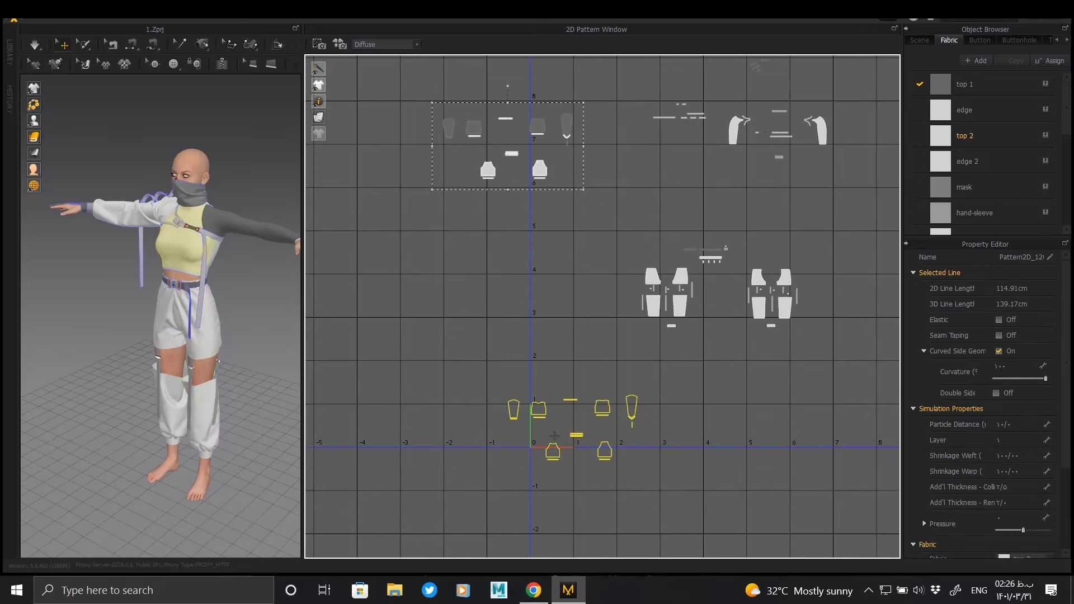
{"action": "left_click_drag", "start_coordinate": [554, 435], "coordinate": [580, 411]}
{"action": "scroll", "coordinate": [581, 335], "scroll_direction": "up", "scroll_amount": 5}
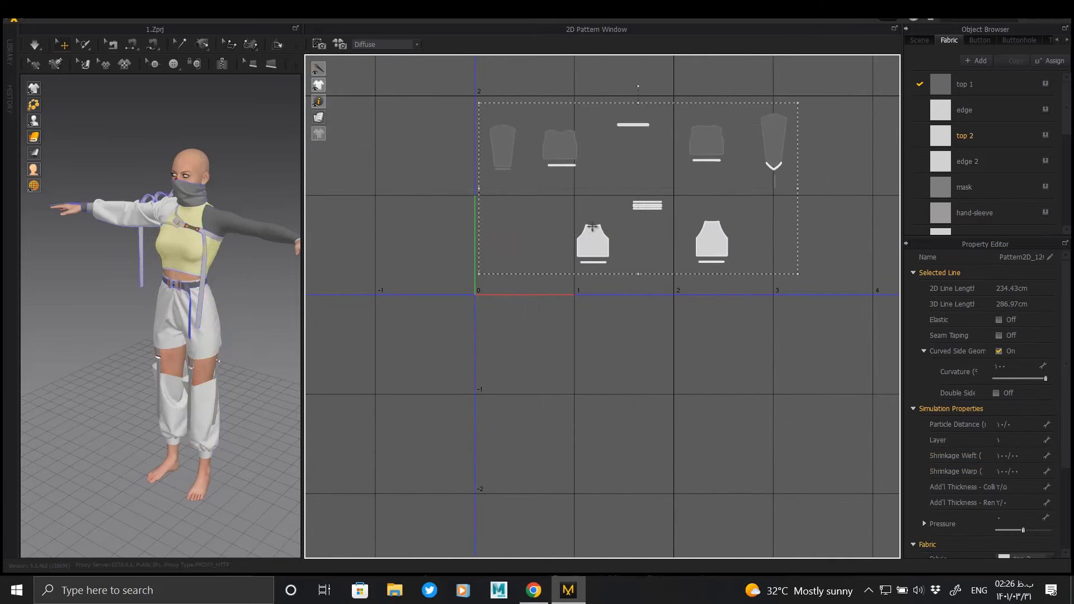
Step: Select the band under the left top piece and zoom in to inspect it
{"action": "left_click", "coordinate": [599, 262]}
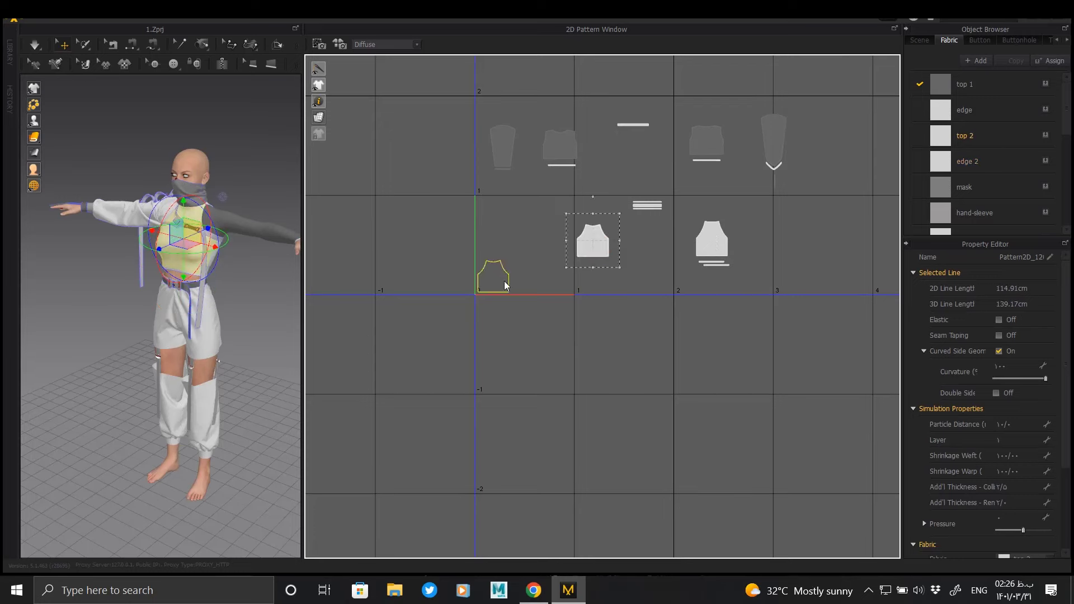
{"action": "scroll", "coordinate": [505, 286], "scroll_direction": "up", "scroll_amount": 2}
{"action": "scroll", "coordinate": [546, 263], "scroll_direction": "up", "scroll_amount": 4}
{"action": "scroll", "coordinate": [542, 233], "scroll_direction": "up", "scroll_amount": 3}
{"action": "scroll", "coordinate": [509, 245], "scroll_direction": "up", "scroll_amount": 3}
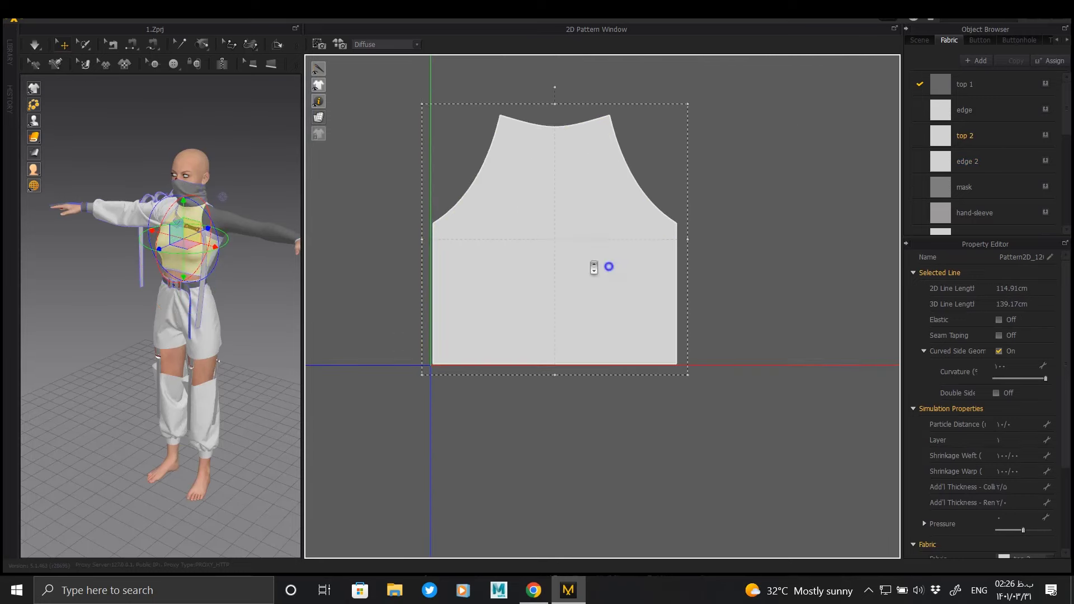
{"action": "scroll", "coordinate": [594, 272], "scroll_direction": "down", "scroll_amount": 10}
Step: Select the small top piece near the origin, then pan up to the other pieces
{"action": "left_click", "coordinate": [540, 298]}
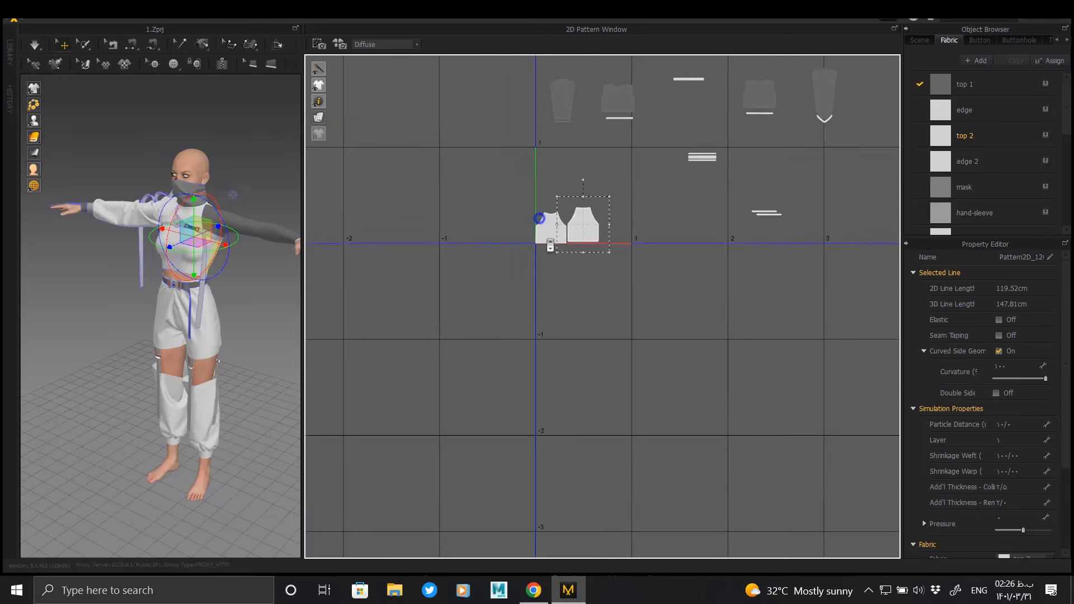
{"action": "scroll", "coordinate": [540, 298], "scroll_direction": "up", "scroll_amount": 5}
{"action": "scroll", "coordinate": [576, 247], "scroll_direction": "down", "scroll_amount": 1}
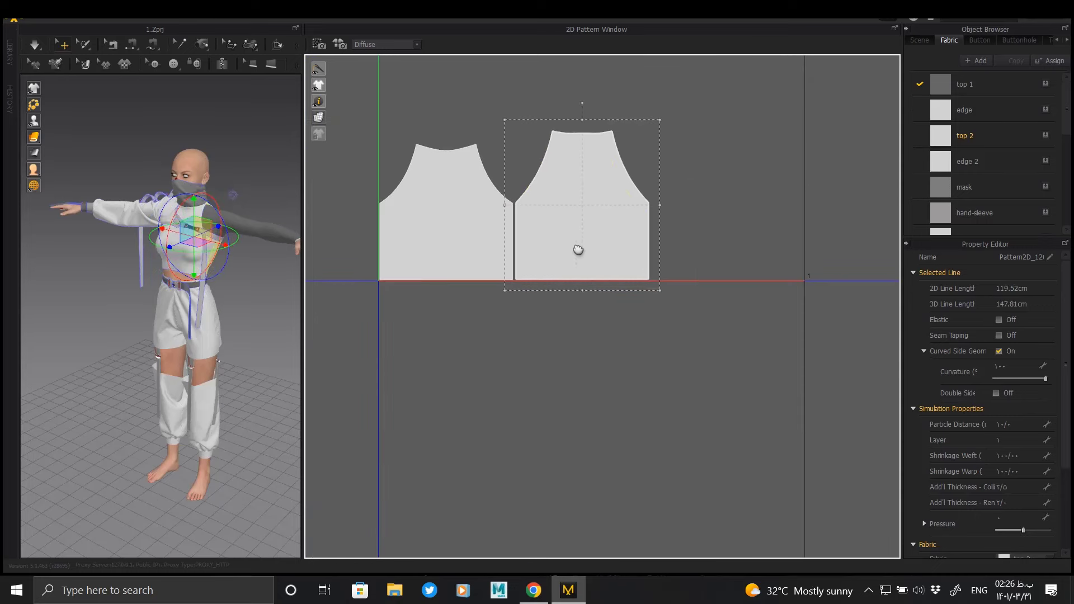
{"action": "scroll", "coordinate": [575, 180], "scroll_direction": "up", "scroll_amount": 2}
{"action": "scroll", "coordinate": [586, 228], "scroll_direction": "down", "scroll_amount": 2}
{"action": "scroll", "coordinate": [507, 198], "scroll_direction": "down", "scroll_amount": 3}
{"action": "middle_click_drag", "start_coordinate": [507, 197], "coordinate": [365, 302]}
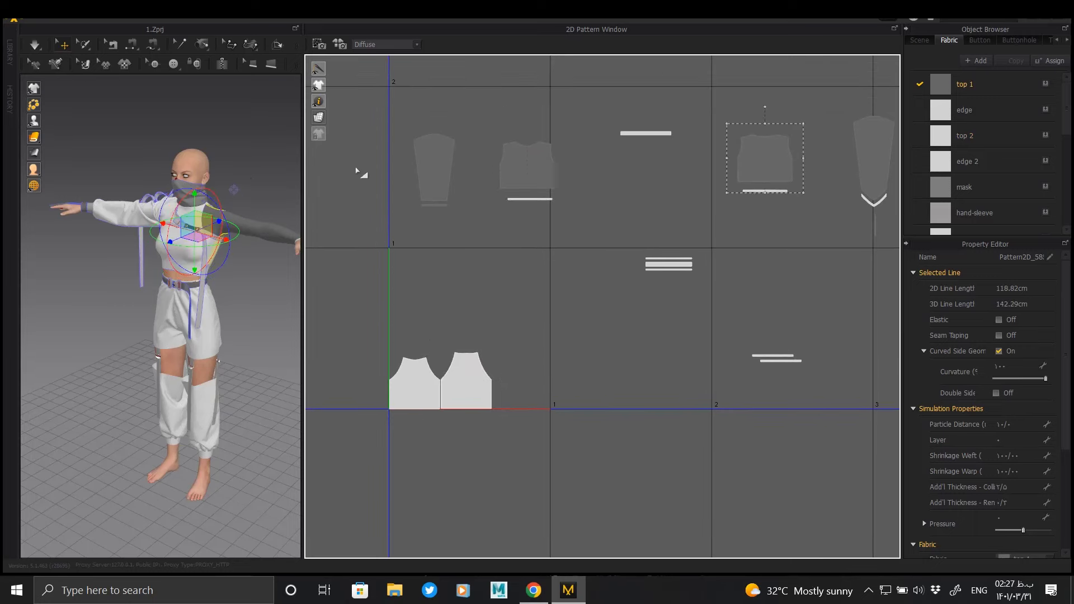
Step: Drag a grey top piece into the 0–1 tile above the white pair and zoom to check it
{"action": "right_click_drag", "start_coordinate": [79, 223], "coordinate": [67, 224]}
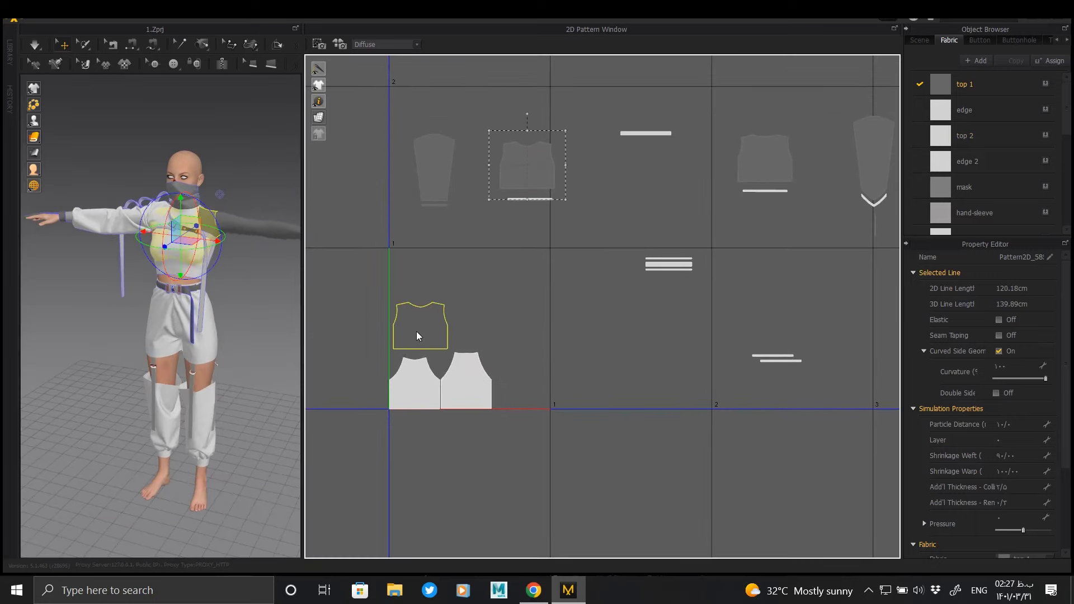
{"action": "scroll", "coordinate": [414, 332], "scroll_direction": "up", "scroll_amount": 2}
{"action": "scroll", "coordinate": [415, 331], "scroll_direction": "up", "scroll_amount": 2}
{"action": "scroll", "coordinate": [520, 202], "scroll_direction": "up", "scroll_amount": 2}
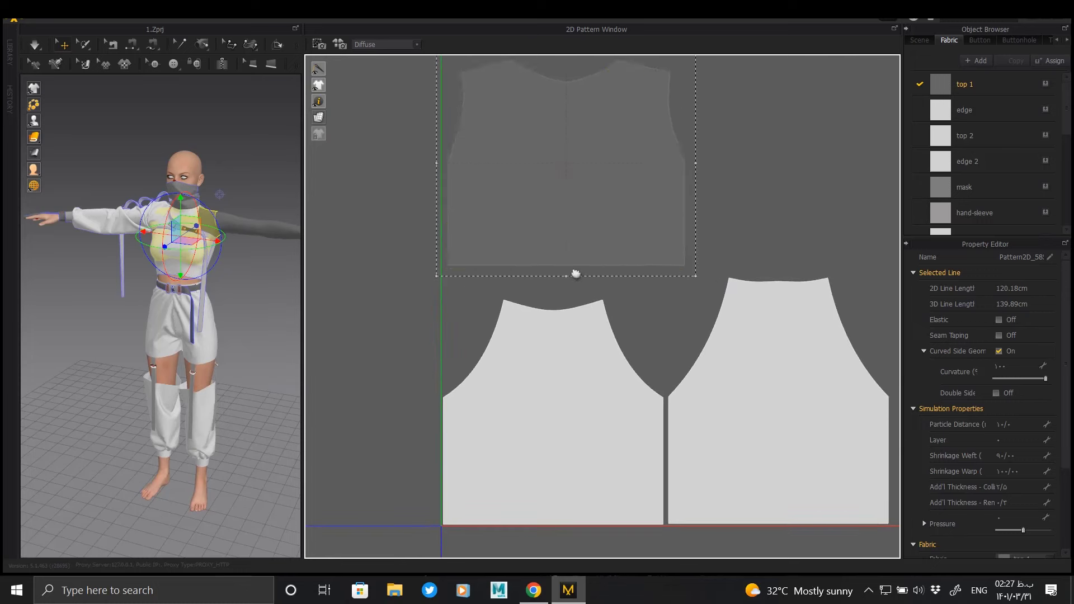
{"action": "scroll", "coordinate": [555, 196], "scroll_direction": "down", "scroll_amount": 2}
{"action": "scroll", "coordinate": [532, 224], "scroll_direction": "down", "scroll_amount": 2}
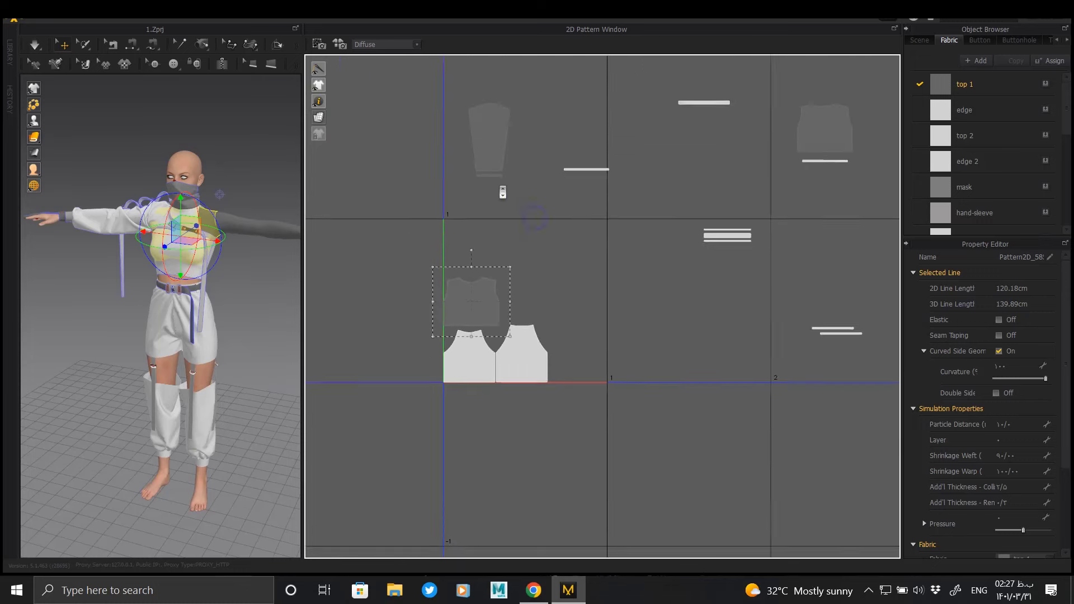
{"action": "scroll", "coordinate": [524, 303], "scroll_direction": "up", "scroll_amount": 1}
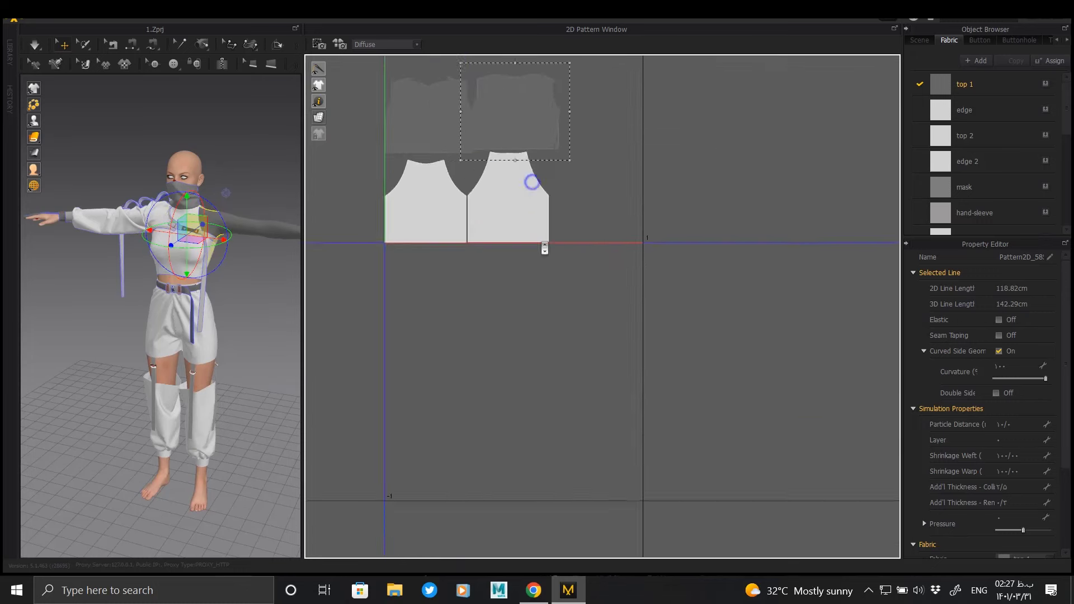
{"action": "scroll", "coordinate": [530, 209], "scroll_direction": "up", "scroll_amount": 2}
{"action": "scroll", "coordinate": [522, 202], "scroll_direction": "up", "scroll_amount": 1}
{"action": "scroll", "coordinate": [526, 210], "scroll_direction": "down", "scroll_amount": 2}
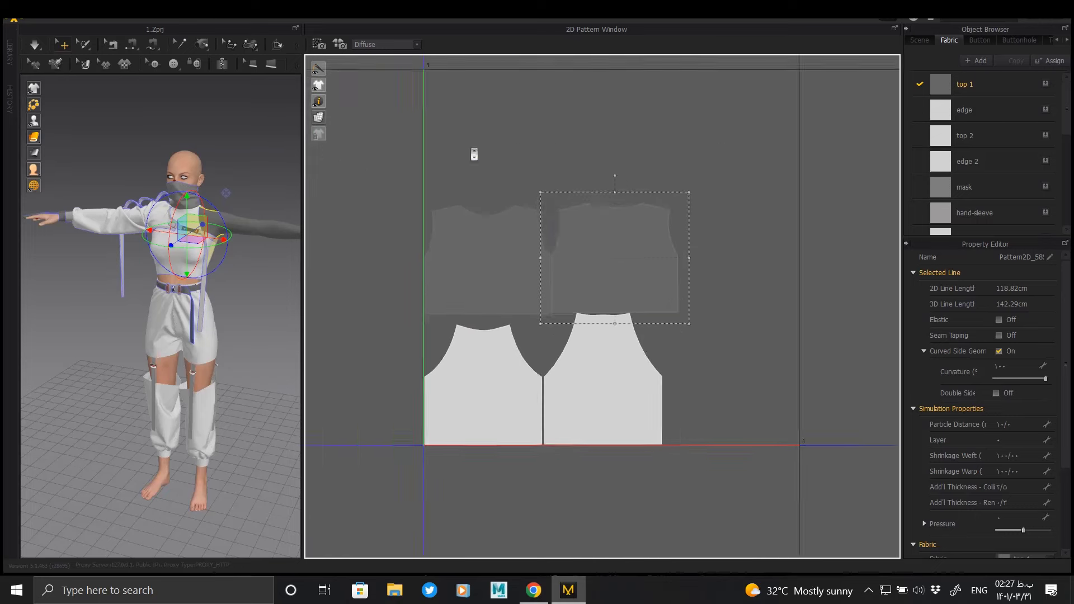
{"action": "scroll", "coordinate": [470, 213], "scroll_direction": "down", "scroll_amount": 2}
Step: Place the left sleeve piece inside the 0–1 tile above the grey top pieces
{"action": "left_click", "coordinate": [456, 253]}
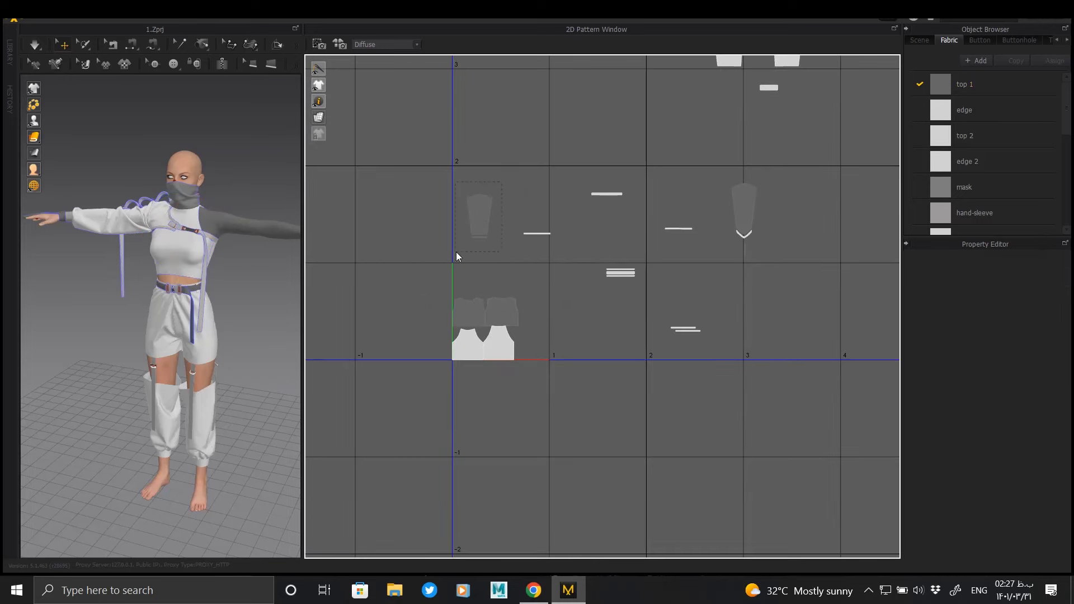
{"action": "left_click", "coordinate": [555, 217]}
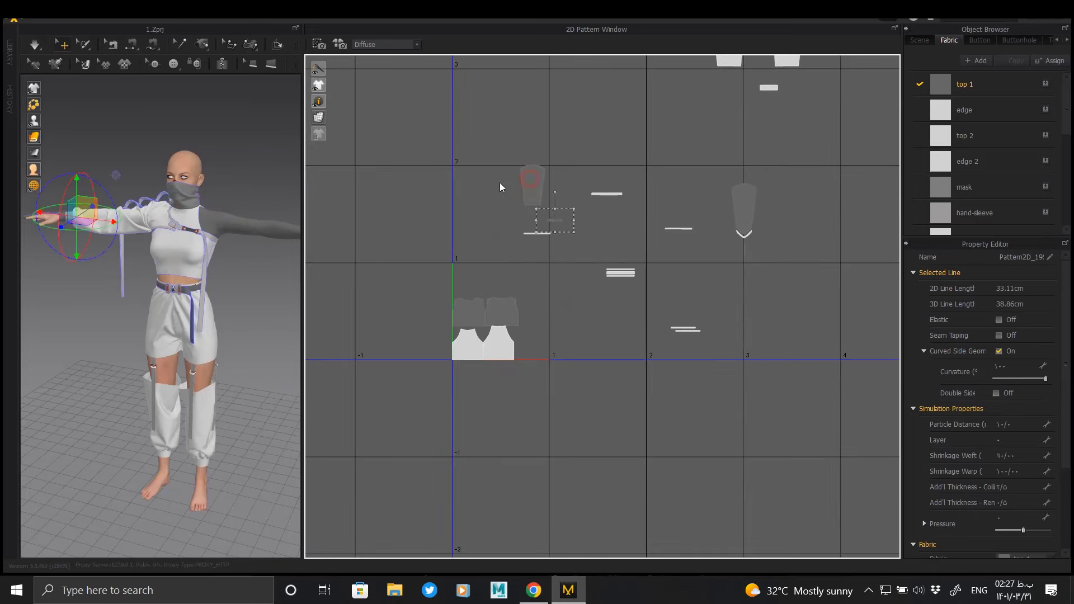
{"action": "left_click", "coordinate": [434, 202]}
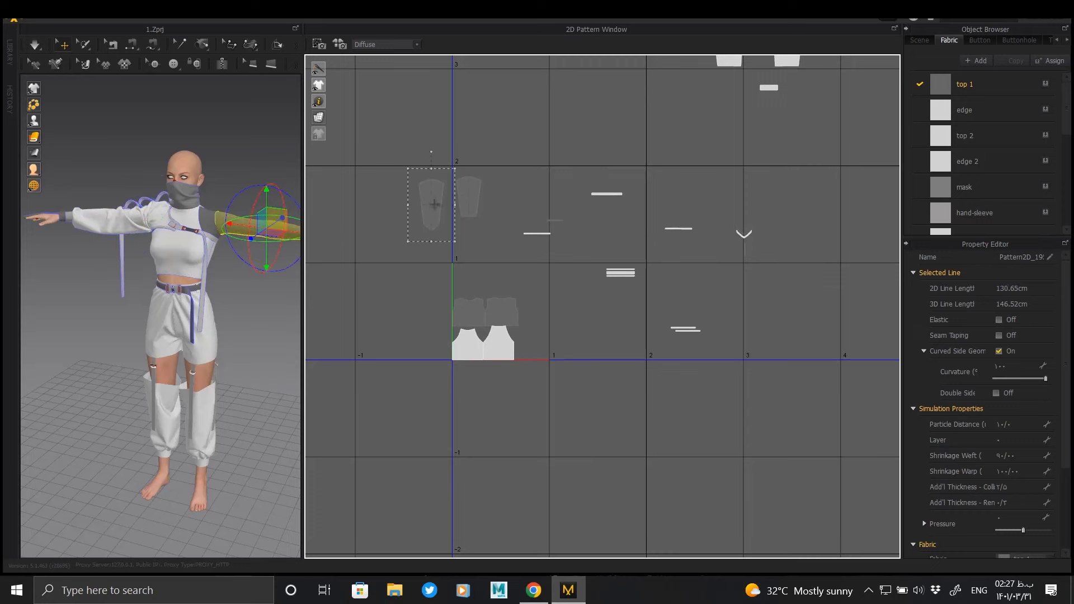
{"action": "scroll", "coordinate": [207, 218], "scroll_direction": "up", "scroll_amount": 3}
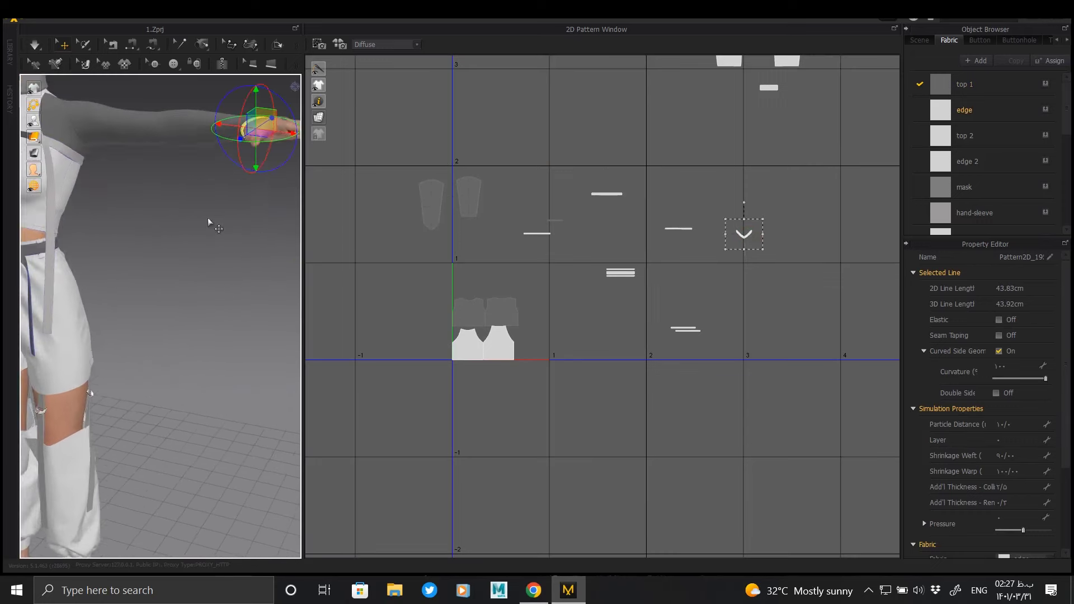
{"action": "scroll", "coordinate": [207, 218], "scroll_direction": "up", "scroll_amount": 2}
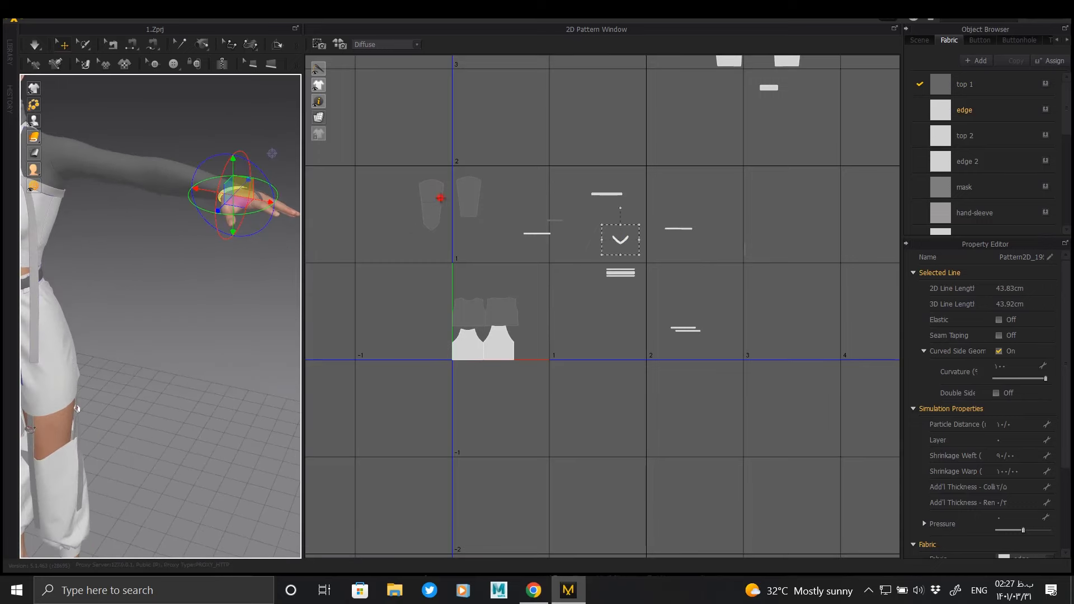
{"action": "left_click", "coordinate": [435, 201]}
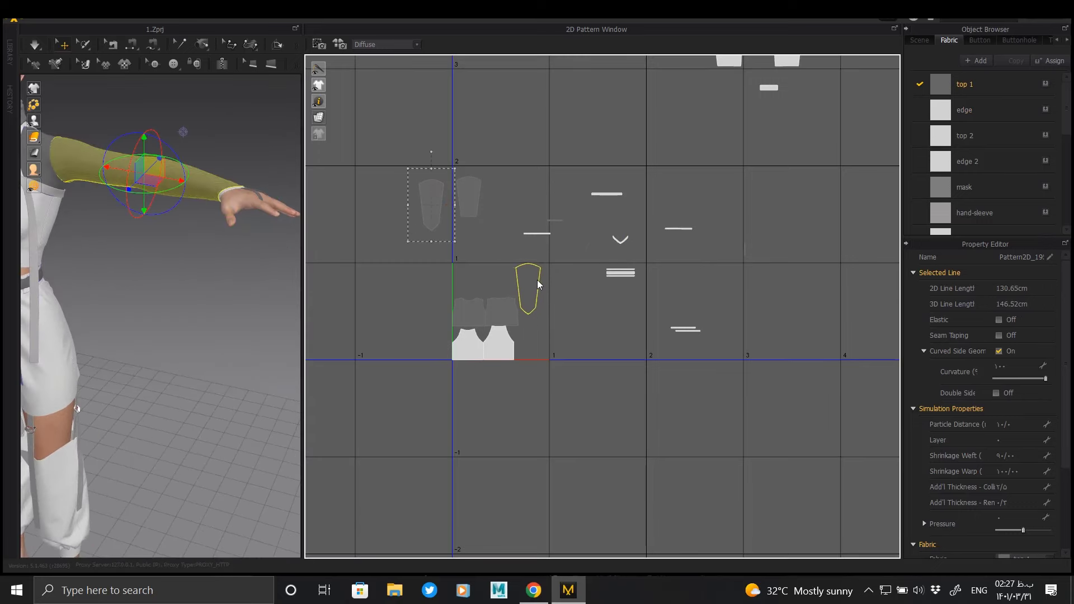
{"action": "left_click_drag", "start_coordinate": [539, 305], "coordinate": [494, 247]}
{"action": "scroll", "coordinate": [494, 247], "scroll_direction": "up", "scroll_amount": 2}
{"action": "middle_click_drag", "start_coordinate": [494, 247], "coordinate": [590, 261]}
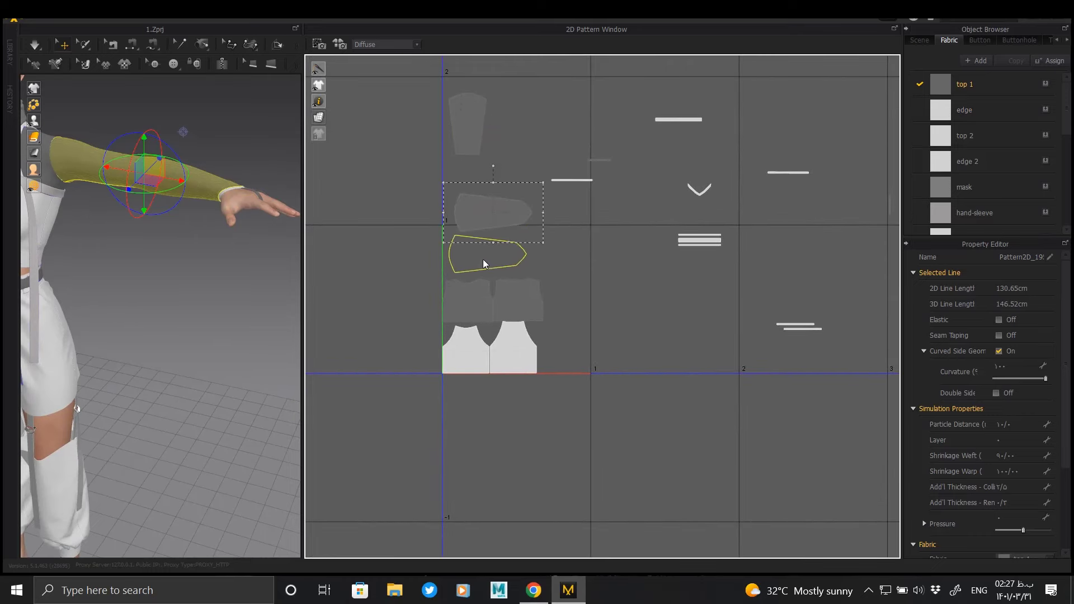
Step: Select the second sleeve piece, then pan toward the strip pieces and deselect
{"action": "scroll", "coordinate": [511, 212], "scroll_direction": "up", "scroll_amount": 2}
{"action": "scroll", "coordinate": [508, 203], "scroll_direction": "up", "scroll_amount": 2}
{"action": "scroll", "coordinate": [559, 189], "scroll_direction": "up", "scroll_amount": 2}
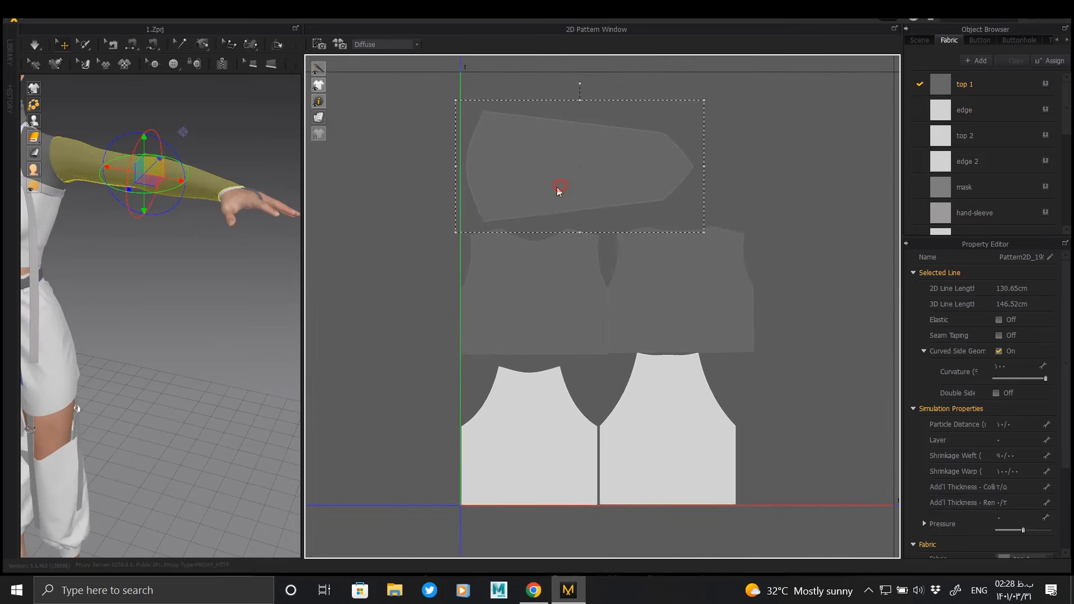
{"action": "scroll", "coordinate": [558, 197], "scroll_direction": "down", "scroll_amount": 3}
{"action": "scroll", "coordinate": [532, 216], "scroll_direction": "down", "scroll_amount": 2}
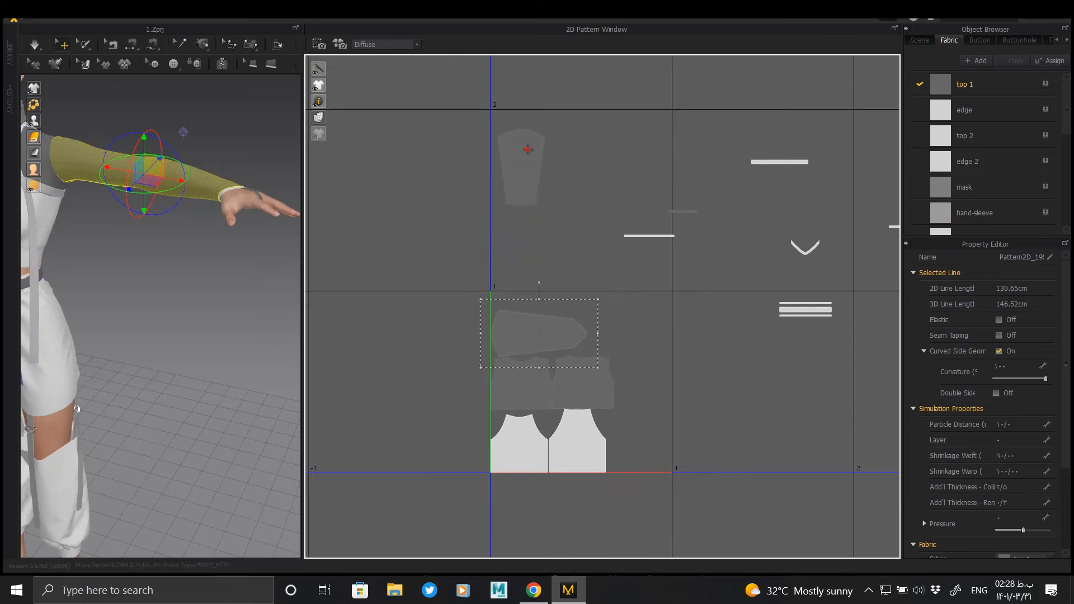
{"action": "left_click", "coordinate": [523, 168]}
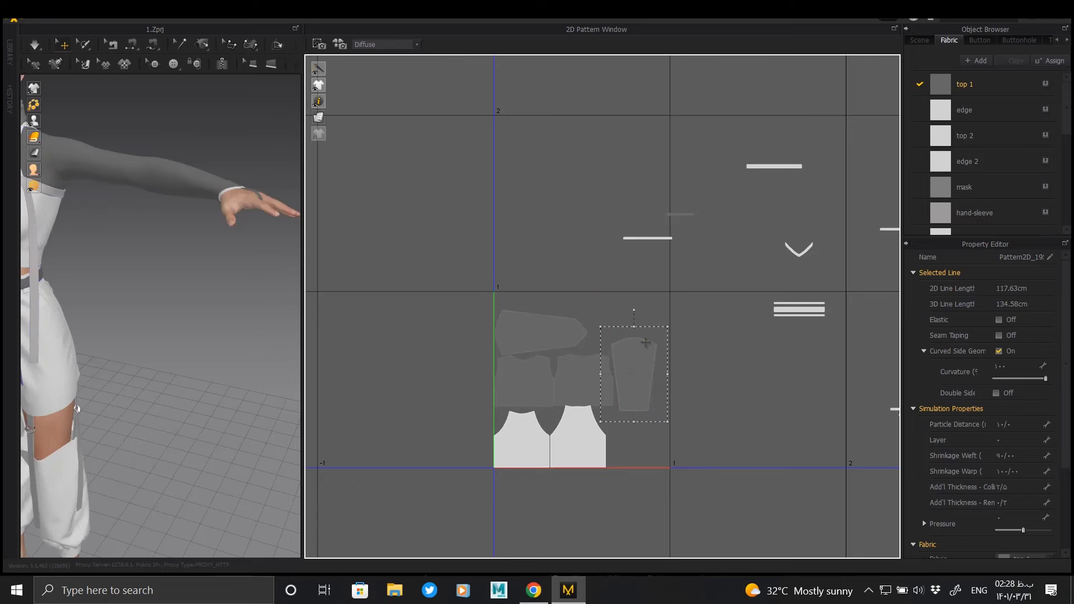
{"action": "middle_click_drag", "start_coordinate": [646, 342], "coordinate": [415, 309]}
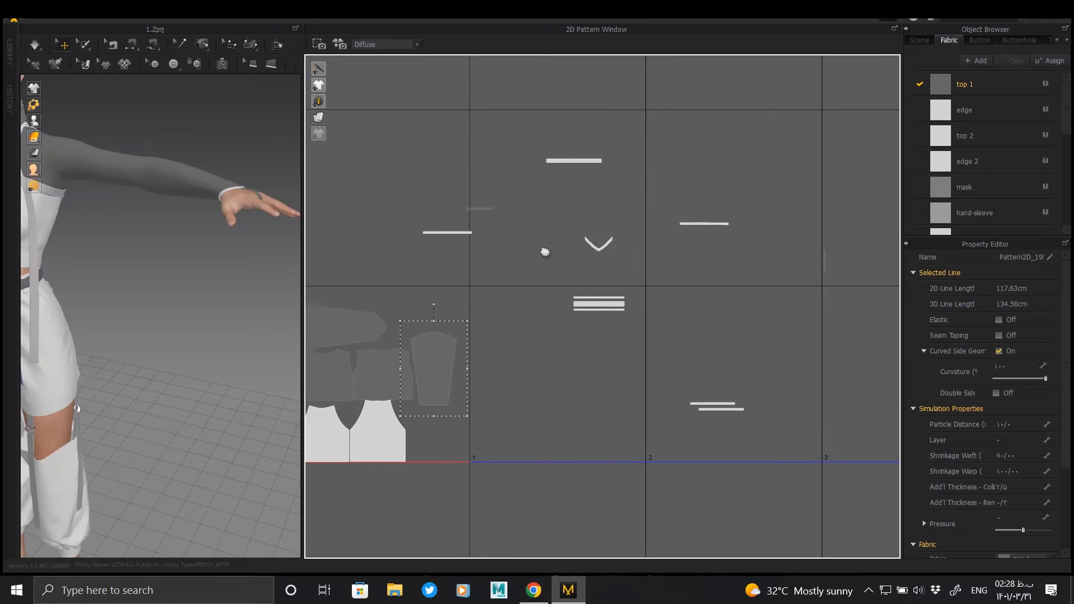
{"action": "left_click", "coordinate": [750, 372]}
Step: Stack the two-line strip, triple-line strip and V-shaped piece above the tile, then select all
{"action": "left_click_drag", "start_coordinate": [681, 390], "coordinate": [414, 234]}
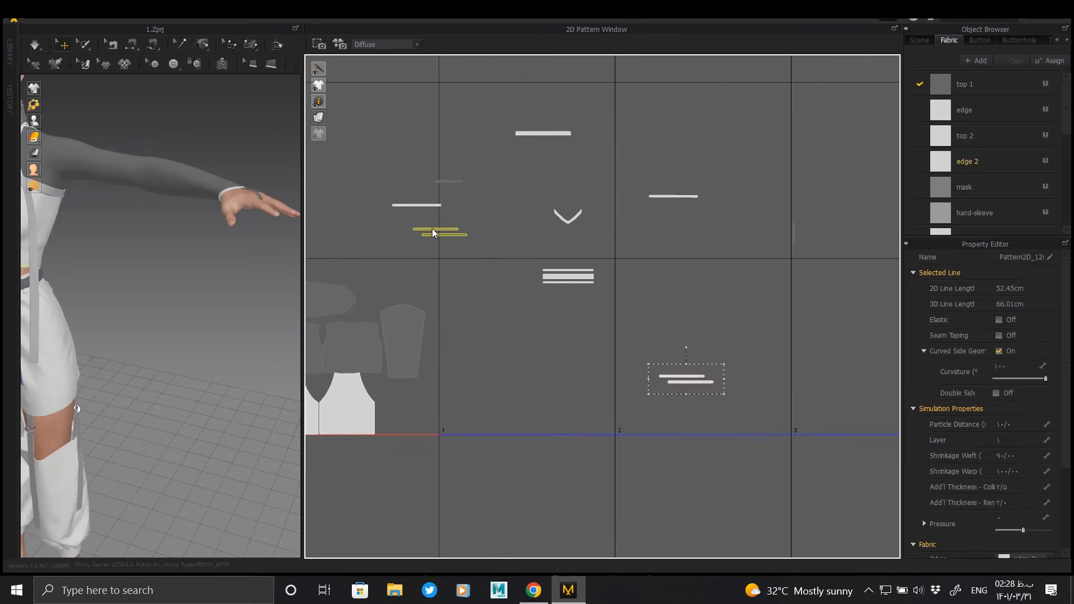
{"action": "left_click_drag", "start_coordinate": [567, 278], "coordinate": [431, 243]}
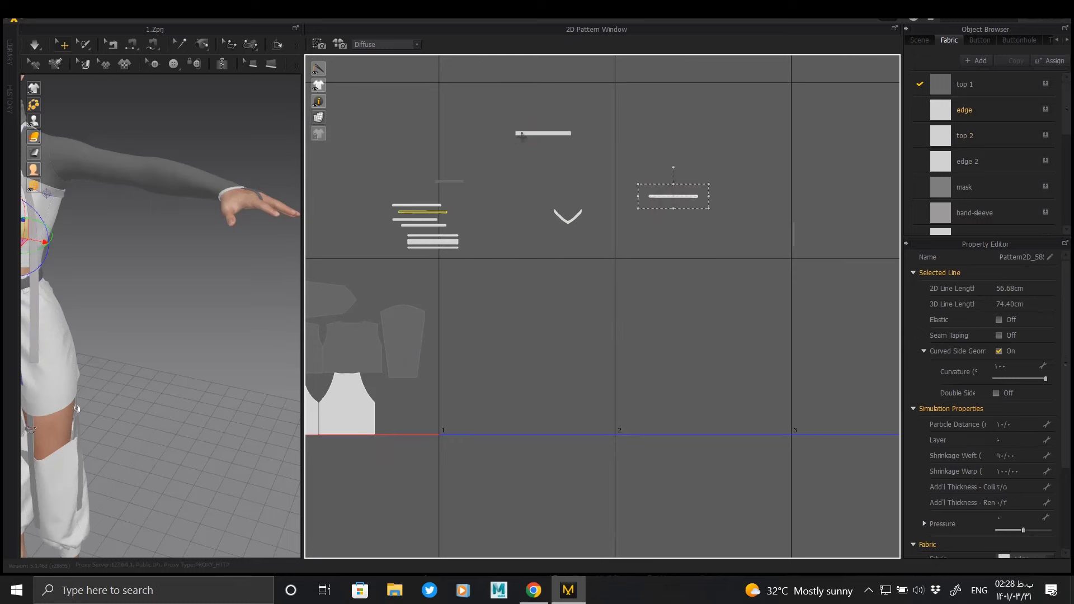
{"action": "left_click_drag", "start_coordinate": [568, 218], "coordinate": [425, 168]}
{"action": "middle_click_drag", "start_coordinate": [528, 164], "coordinate": [693, 142]}
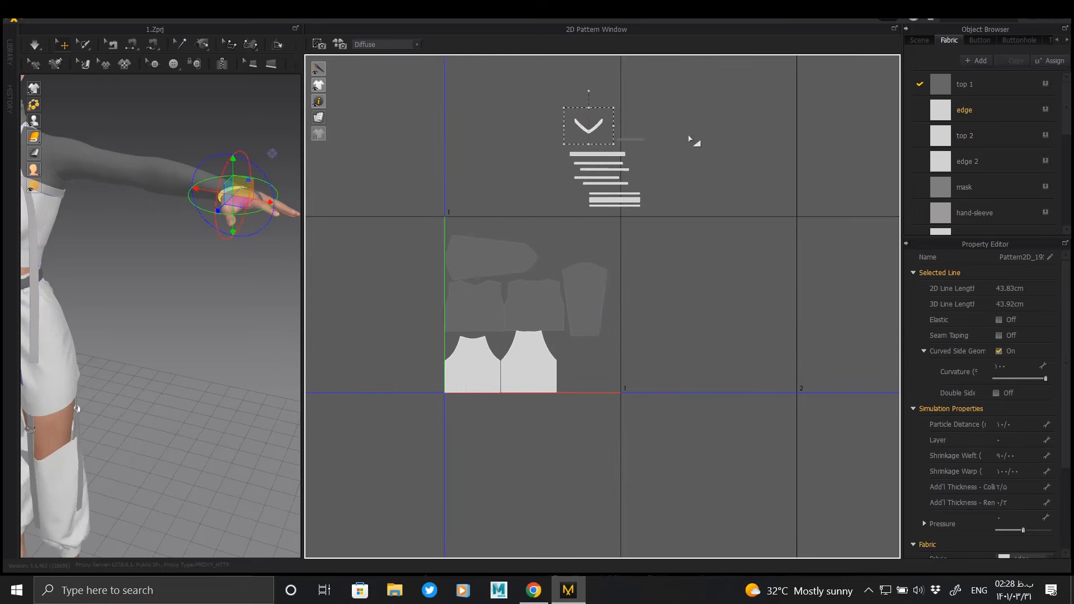
{"action": "middle_click_drag", "start_coordinate": [541, 341], "coordinate": [512, 409]}
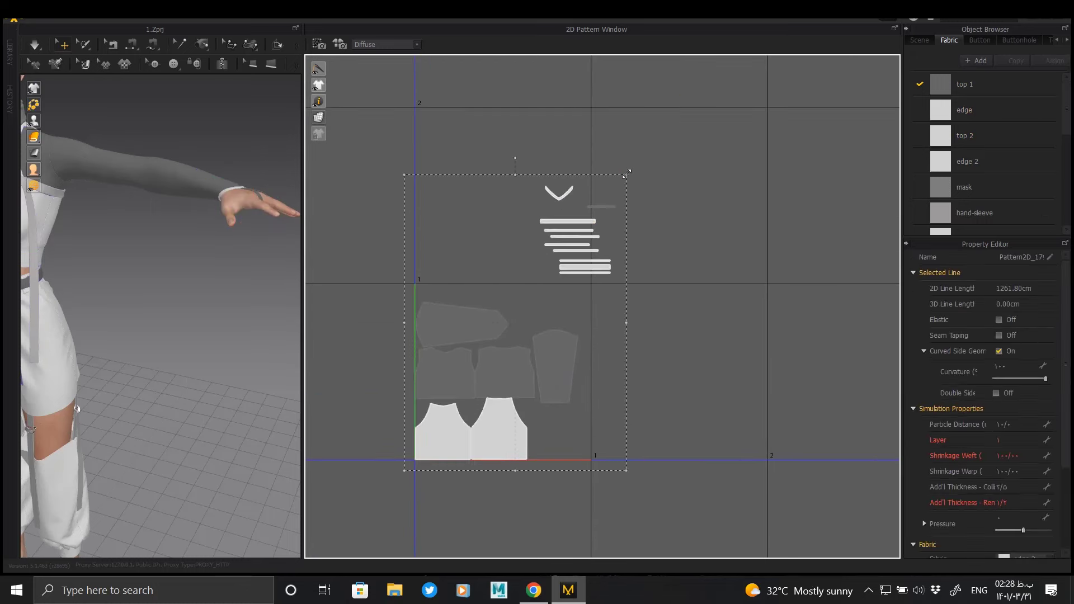
{"action": "key", "text": "ctrl+a"}
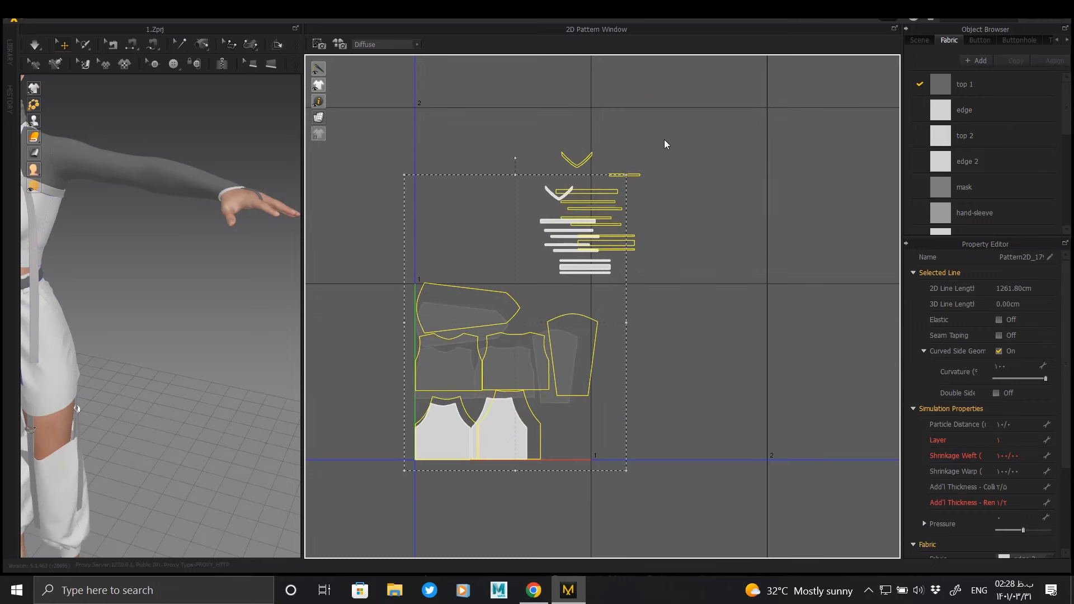
Step: Select the sleeve piece and nudge the arm piece slightly to the right
{"action": "left_click", "coordinate": [743, 153]}
{"action": "left_click", "coordinate": [562, 347]}
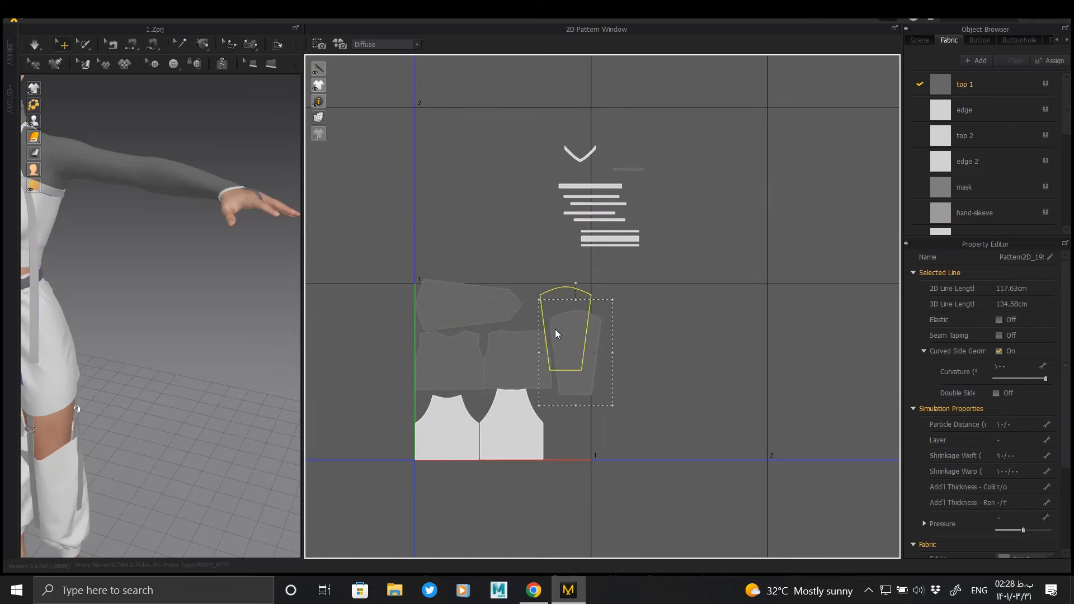
{"action": "scroll", "coordinate": [555, 326], "scroll_direction": "up", "scroll_amount": 5}
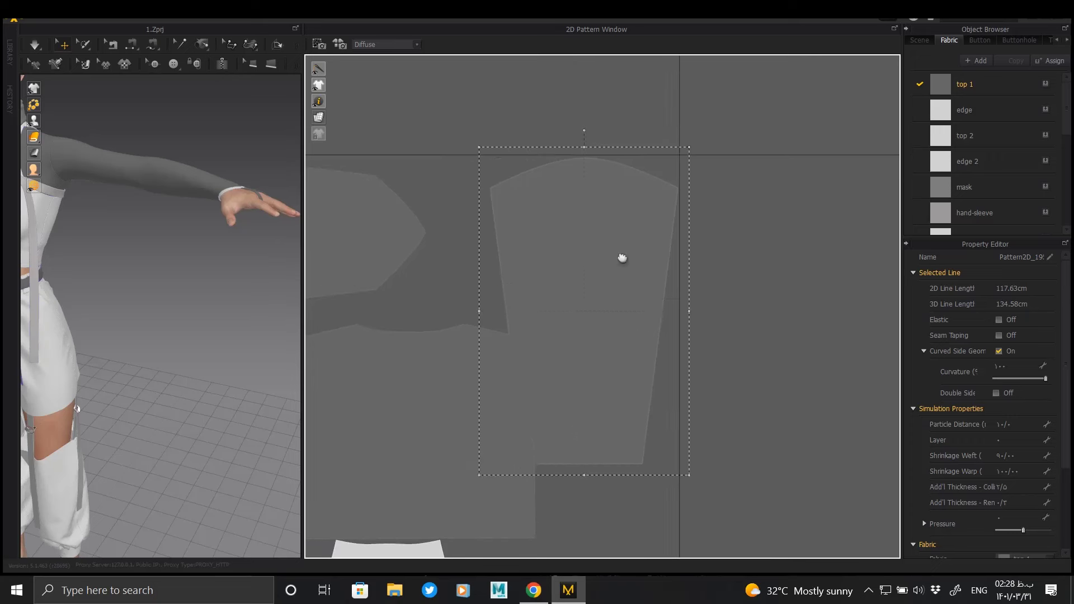
{"action": "scroll", "coordinate": [630, 261], "scroll_direction": "down", "scroll_amount": 3}
{"action": "scroll", "coordinate": [628, 291], "scroll_direction": "down", "scroll_amount": 2}
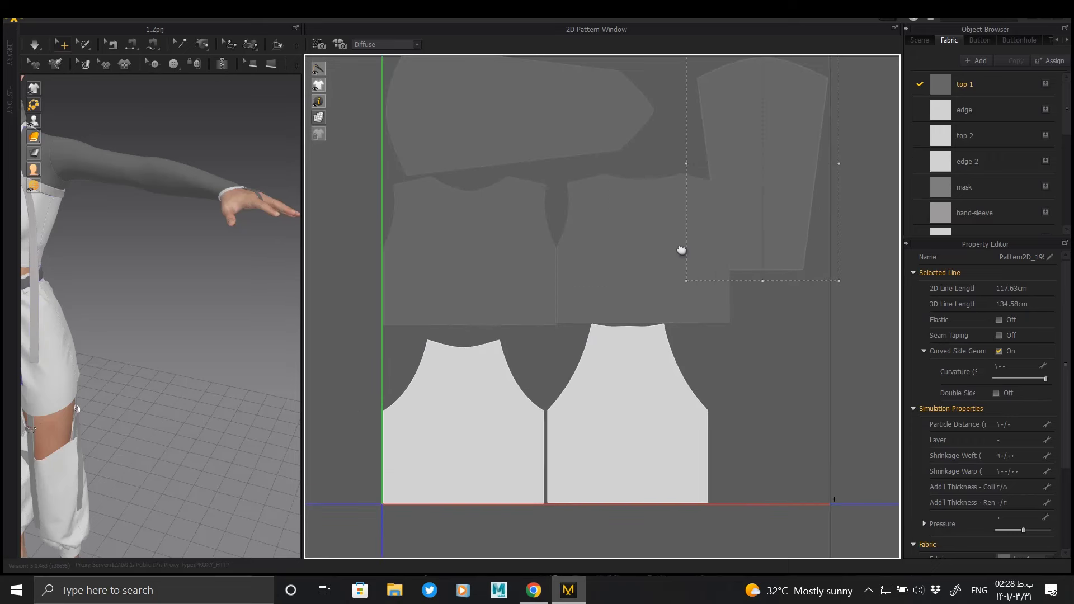
{"action": "middle_click_drag", "start_coordinate": [681, 247], "coordinate": [636, 305]}
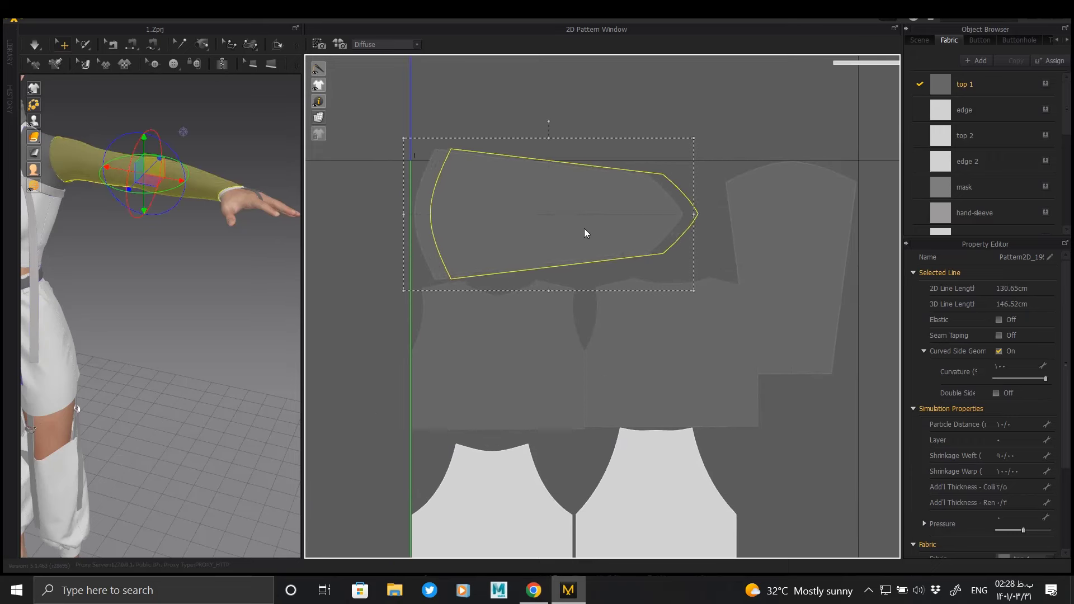
{"action": "left_click_drag", "start_coordinate": [562, 230], "coordinate": [606, 233]}
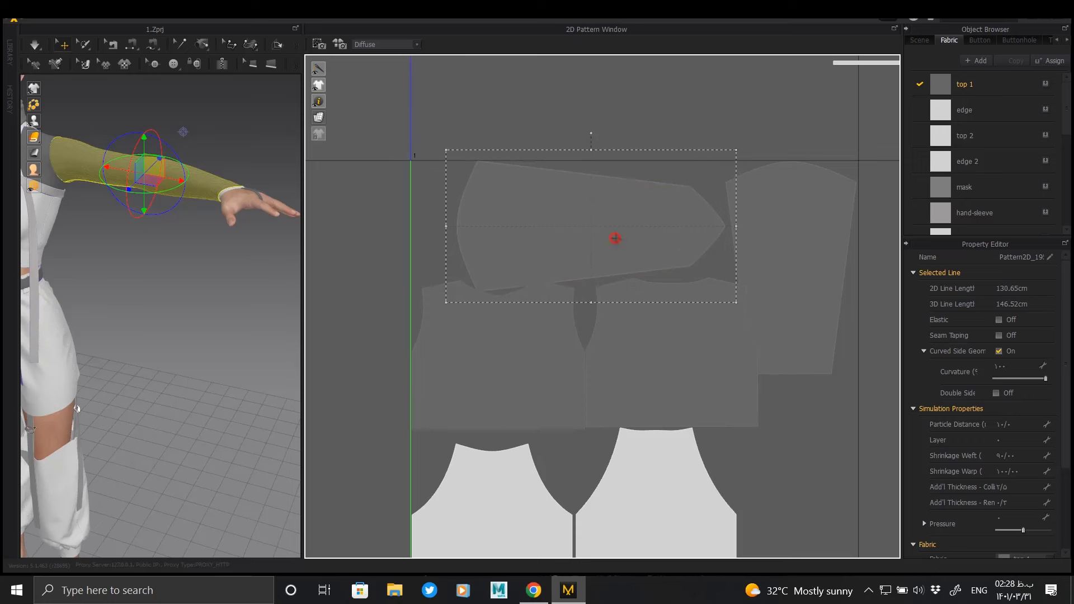
Step: Select the upper-left top piece, reframe the view, and undo the last change
{"action": "scroll", "coordinate": [620, 242], "scroll_direction": "up", "scroll_amount": 2}
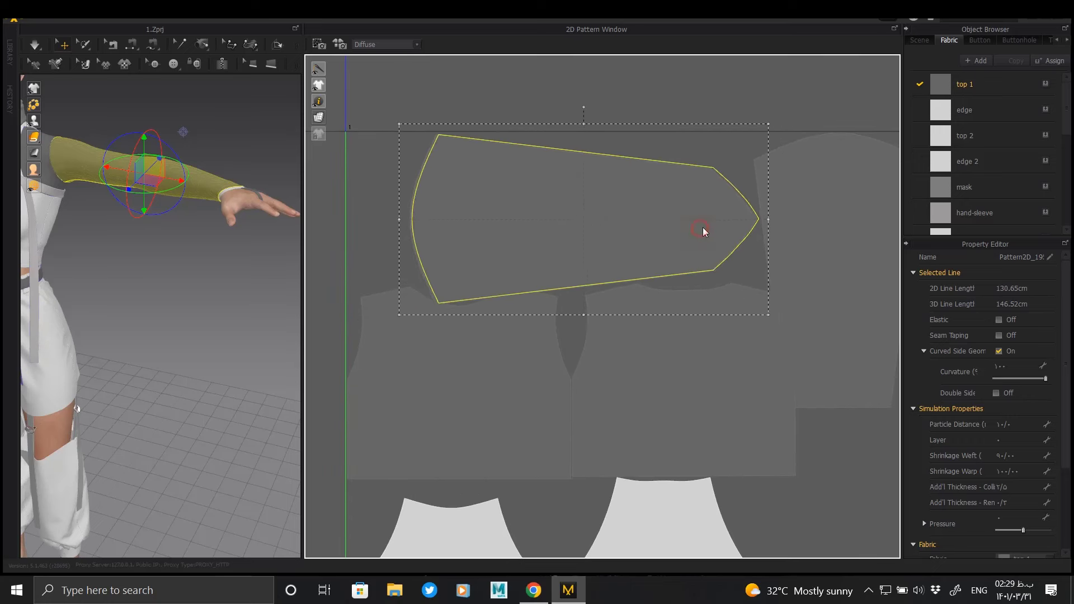
{"action": "scroll", "coordinate": [703, 233], "scroll_direction": "down", "scroll_amount": 2}
{"action": "middle_click_drag", "start_coordinate": [693, 276], "coordinate": [586, 223]}
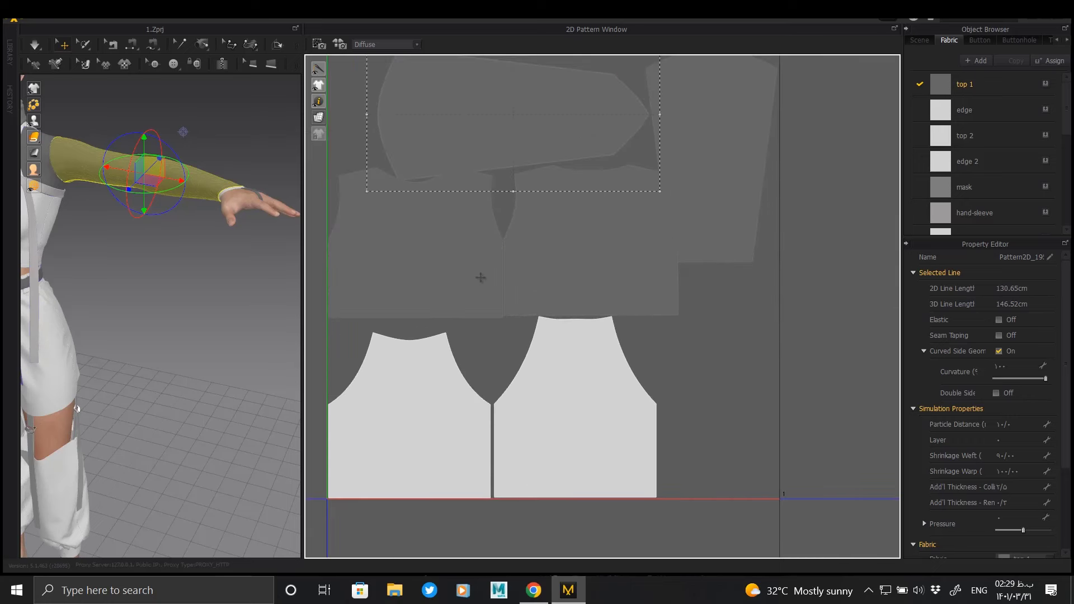
{"action": "left_click", "coordinate": [437, 280]}
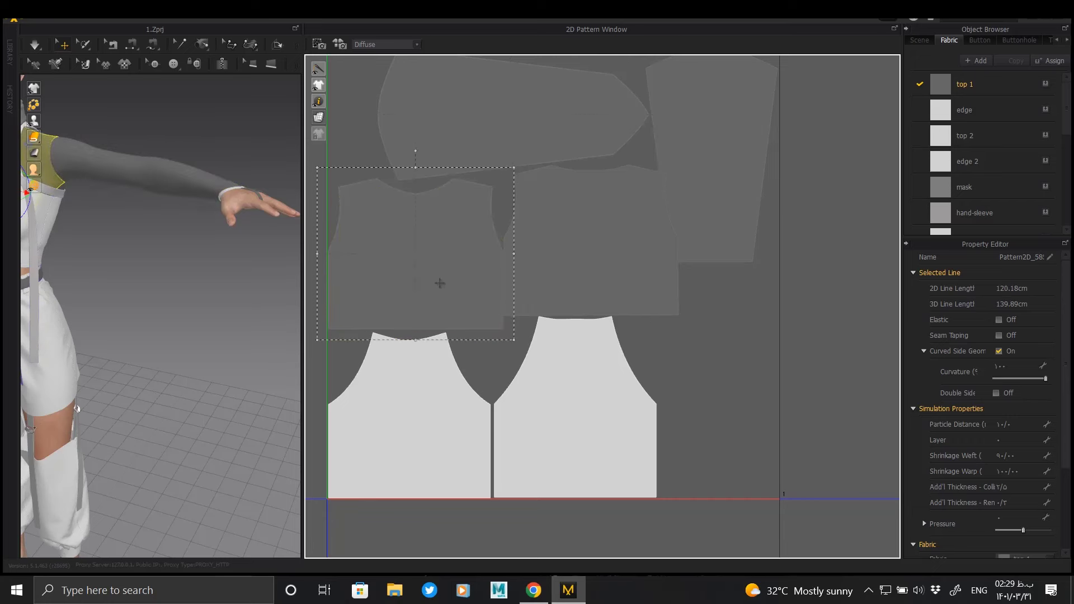
{"action": "middle_click_drag", "start_coordinate": [581, 261], "coordinate": [588, 211]}
{"action": "scroll", "coordinate": [576, 323], "scroll_direction": "up", "scroll_amount": 2}
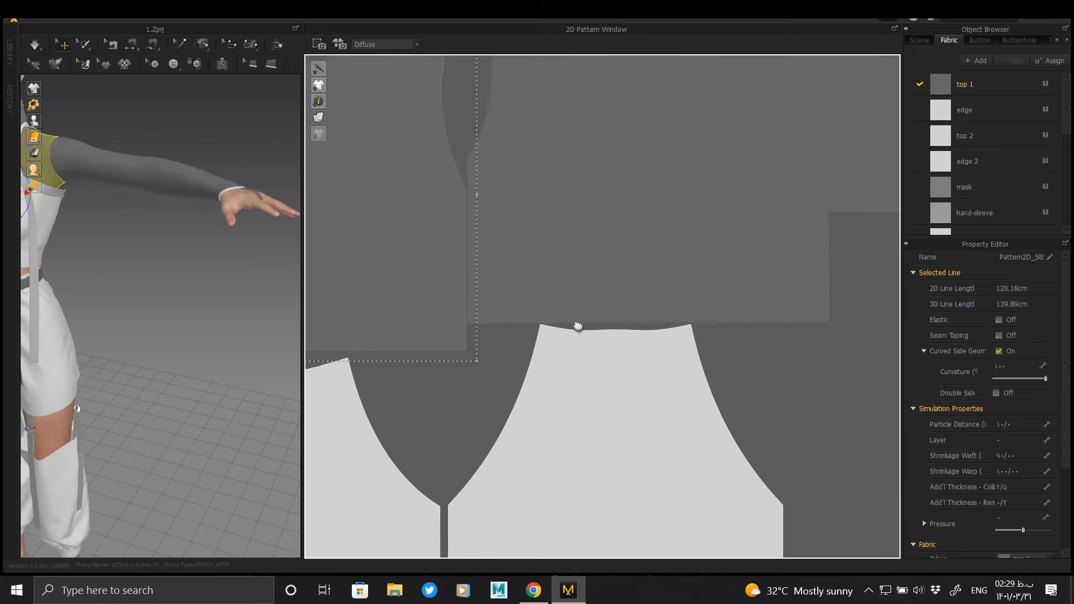
{"action": "scroll", "coordinate": [613, 240], "scroll_direction": "up", "scroll_amount": 1}
{"action": "scroll", "coordinate": [622, 153], "scroll_direction": "down", "scroll_amount": 4}
{"action": "key", "text": "ctrl+z"}
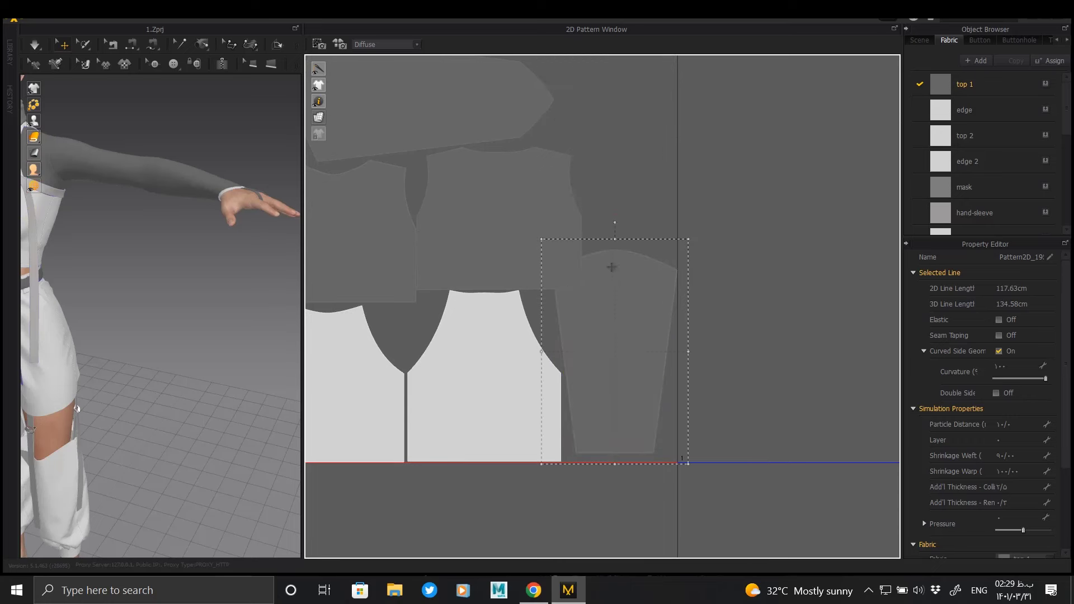
Step: Raise the narrow panel piece within the tile and pan toward the white front pieces
{"action": "left_click_drag", "start_coordinate": [626, 456], "coordinate": [621, 274]}
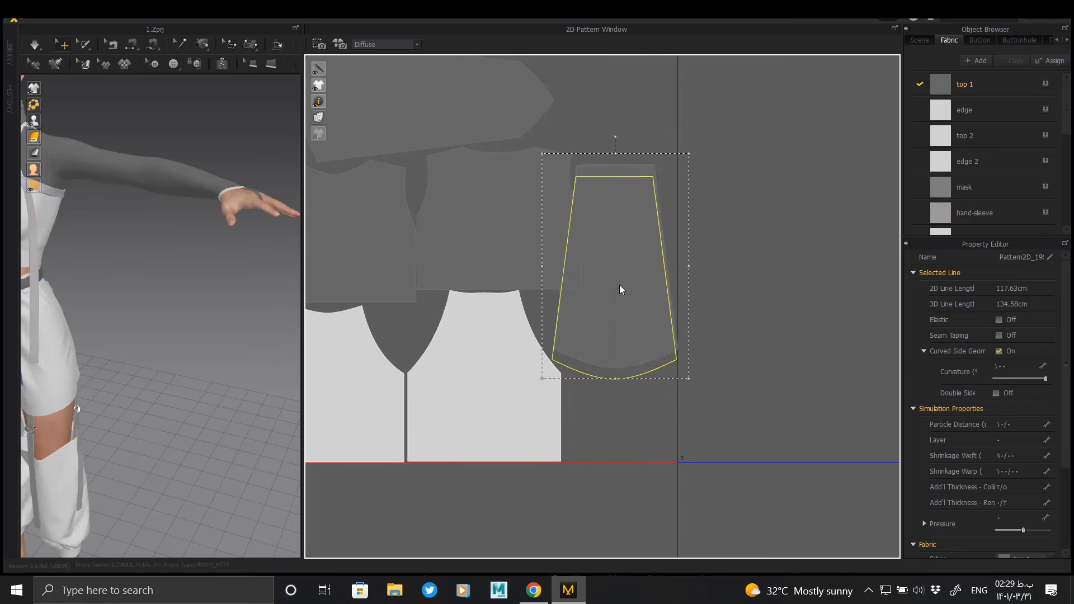
{"action": "middle_click_drag", "start_coordinate": [615, 224], "coordinate": [619, 346]}
{"action": "scroll", "coordinate": [619, 346], "scroll_direction": "down", "scroll_amount": 3}
{"action": "scroll", "coordinate": [640, 291], "scroll_direction": "down", "scroll_amount": 2}
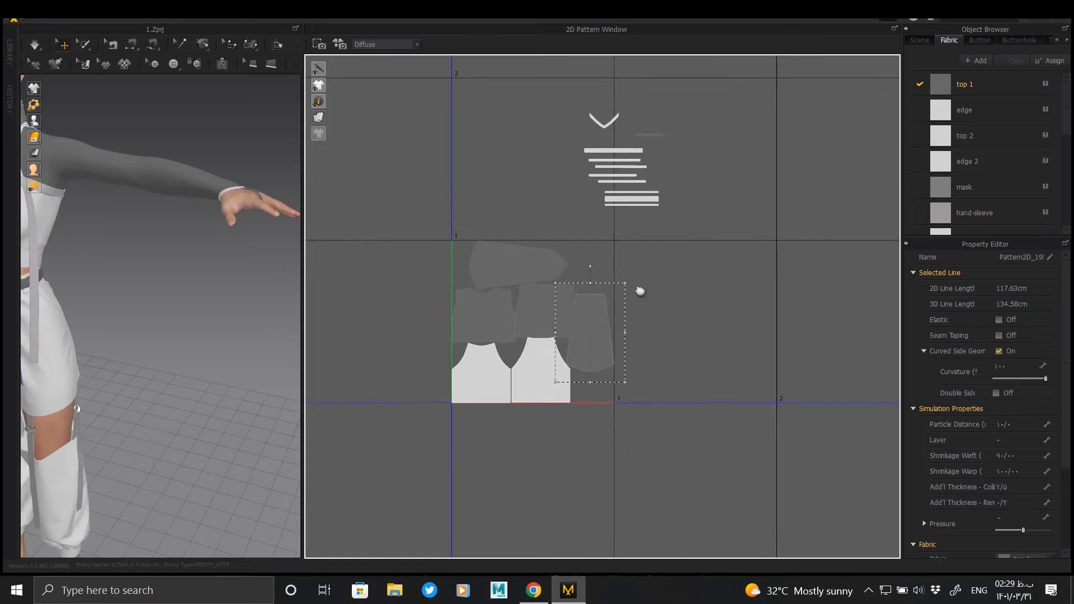
{"action": "scroll", "coordinate": [582, 338], "scroll_direction": "up", "scroll_amount": 3}
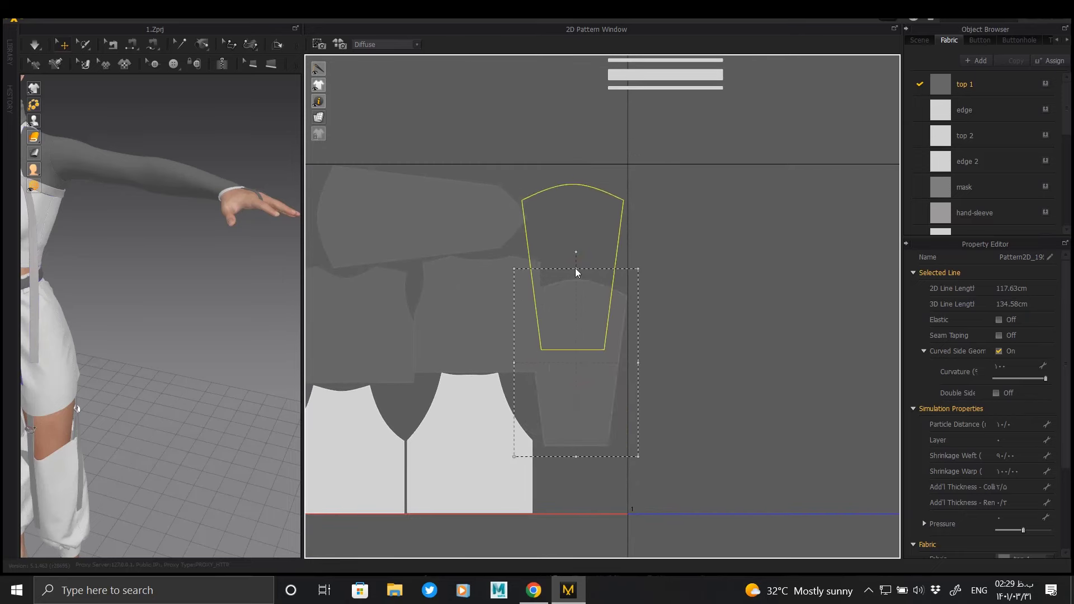
{"action": "middle_click_drag", "start_coordinate": [558, 523], "coordinate": [661, 442]}
Step: Move the white front pieces aside and try copy-pasting the two grey top pieces
{"action": "left_click_drag", "start_coordinate": [525, 367], "coordinate": [867, 321]}
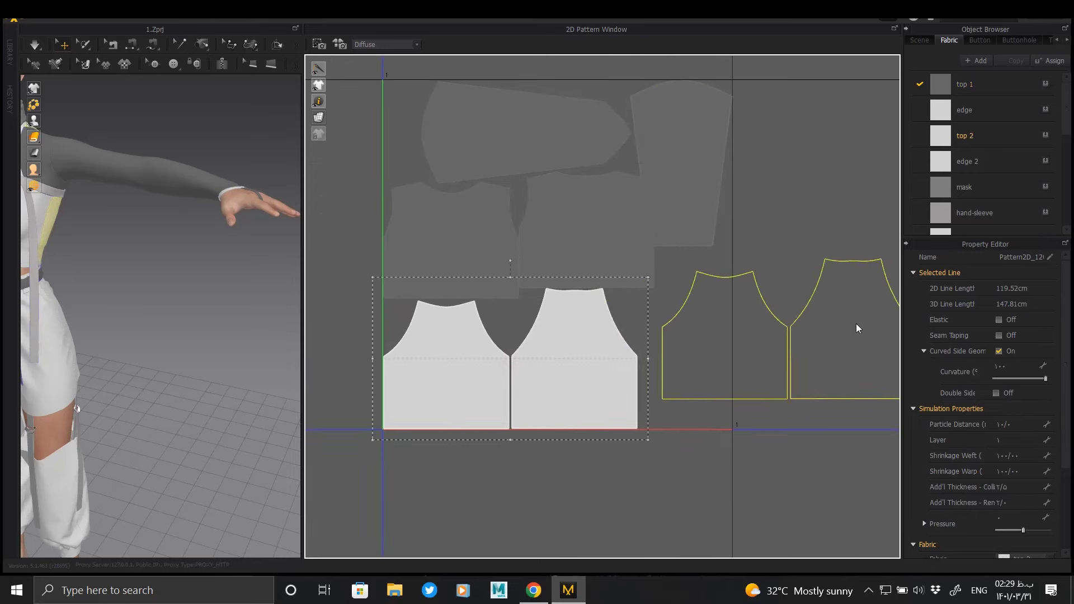
{"action": "left_click_drag", "start_coordinate": [359, 161], "coordinate": [666, 309]}
{"action": "key", "text": "ctrl+c"}
{"action": "key", "text": "ctrl+v"}
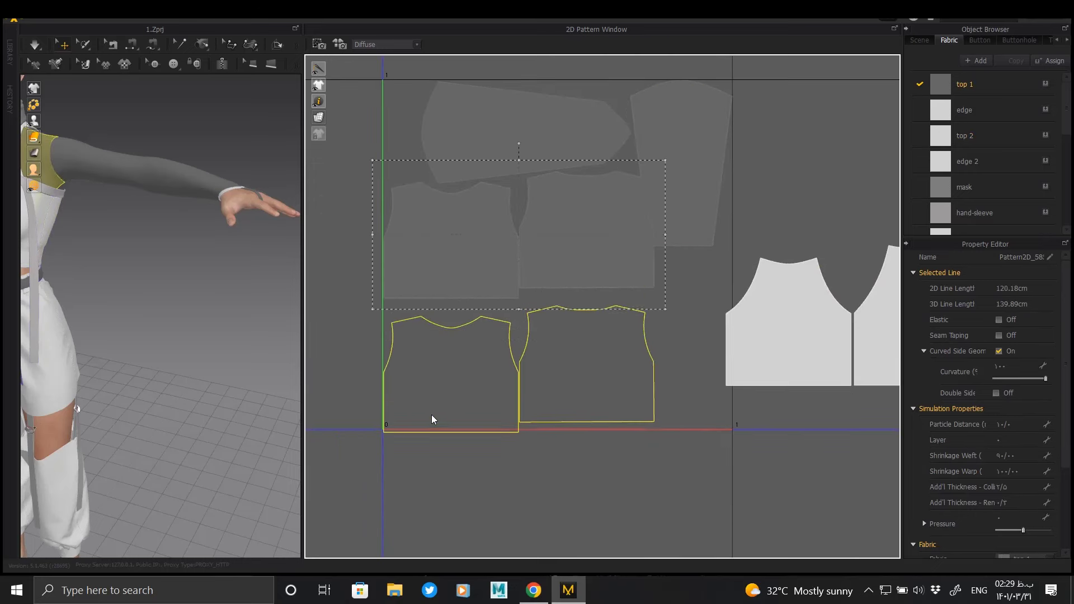
{"action": "scroll", "coordinate": [426, 287], "scroll_direction": "up", "scroll_amount": 3}
{"action": "left_click", "coordinate": [511, 267]}
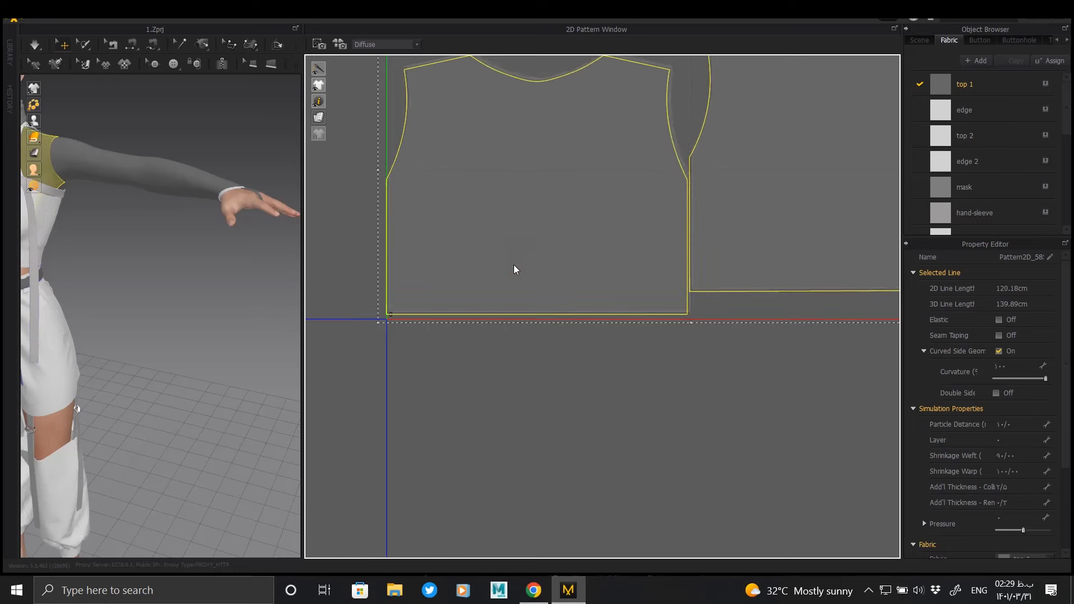
{"action": "left_click", "coordinate": [608, 252]}
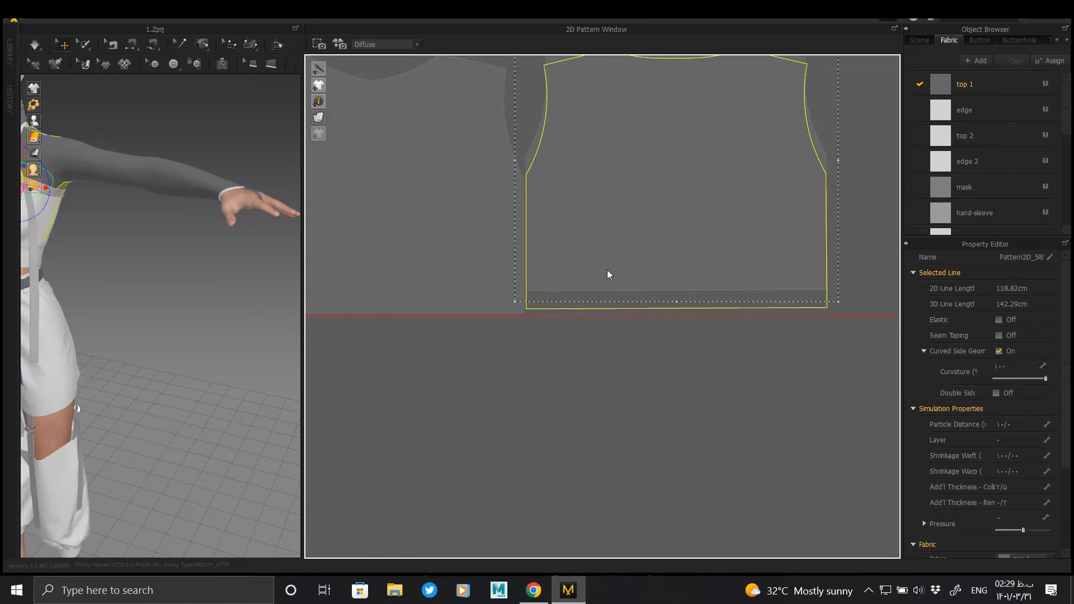
Step: Drop the two white front pieces side by side inside the UV tile
{"action": "scroll", "coordinate": [609, 273], "scroll_direction": "down", "scroll_amount": 3}
{"action": "scroll", "coordinate": [731, 388], "scroll_direction": "down", "scroll_amount": 1}
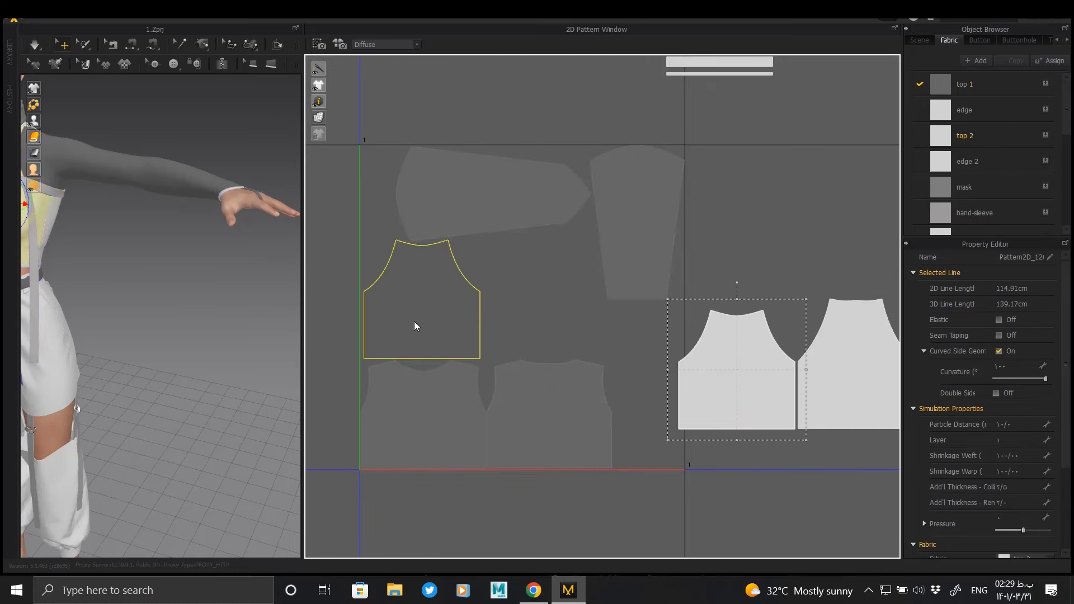
{"action": "left_click", "coordinate": [415, 321]}
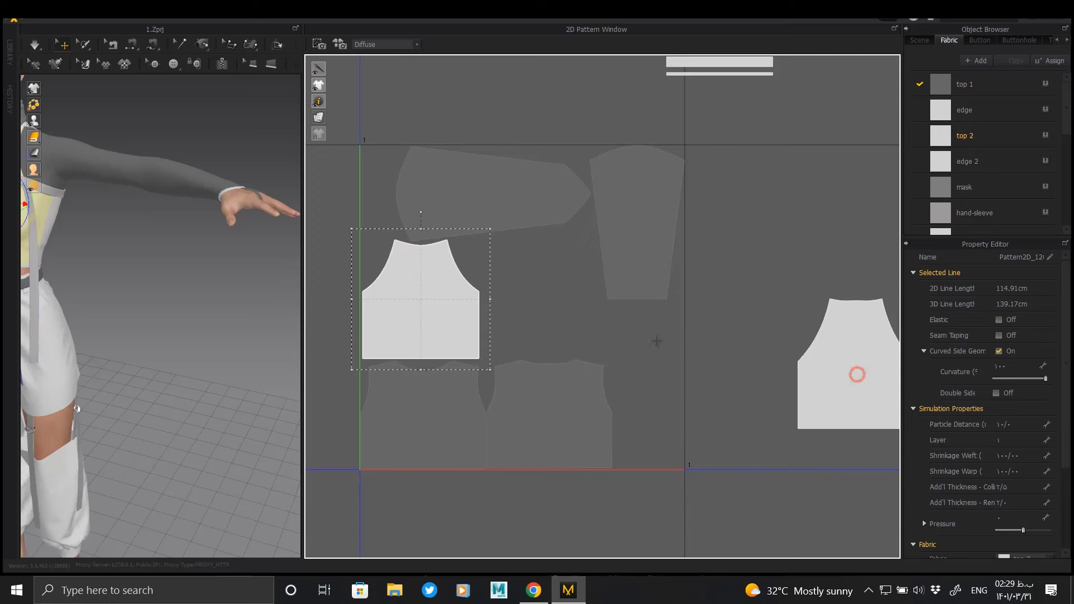
{"action": "left_click", "coordinate": [542, 304]}
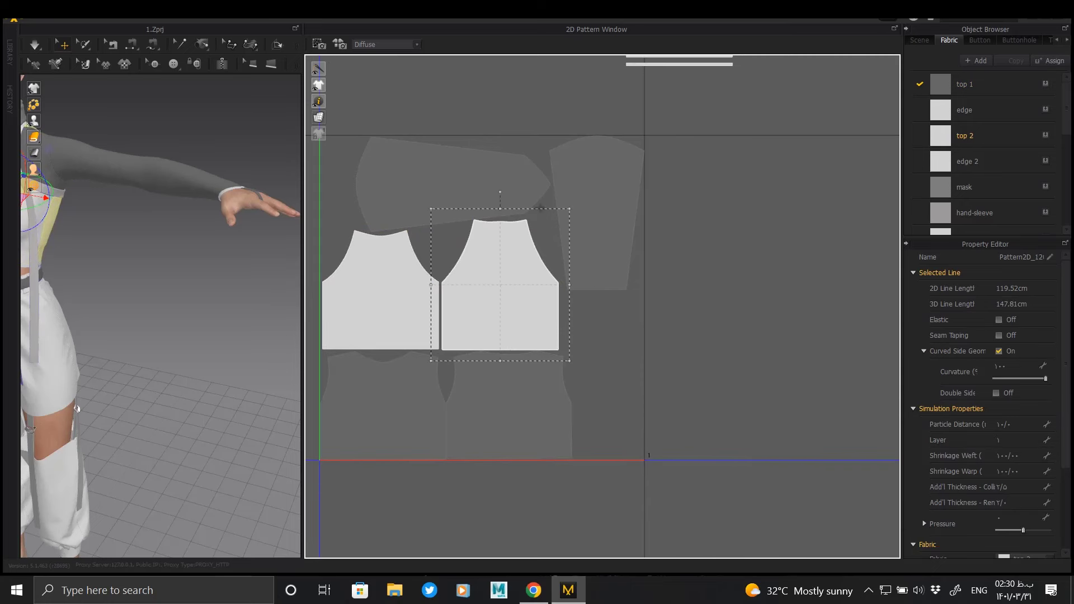
{"action": "left_click_drag", "start_coordinate": [435, 185], "coordinate": [418, 188]}
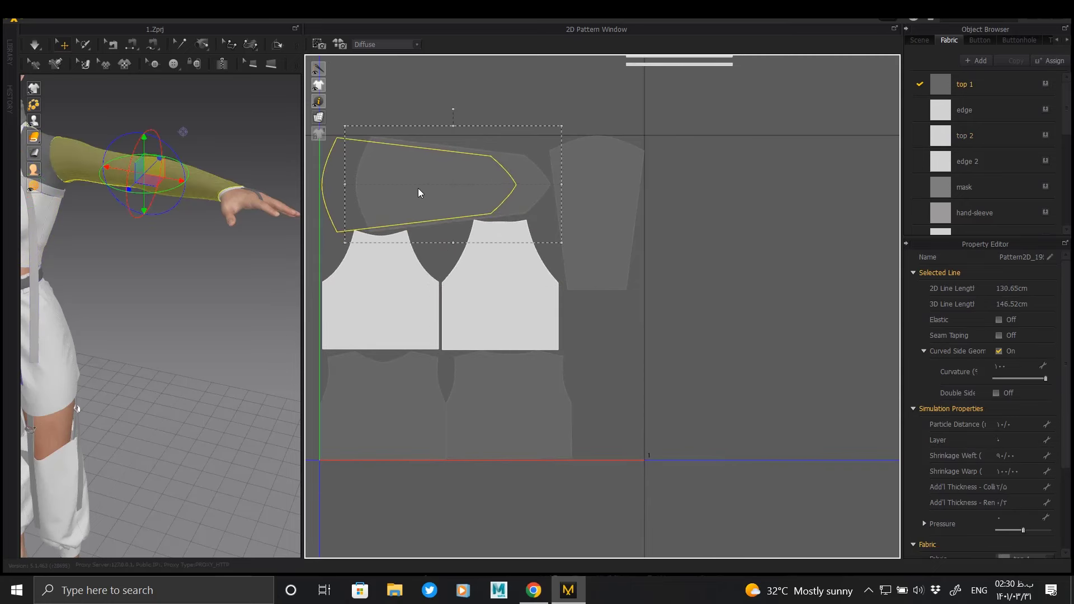
{"action": "left_click_drag", "start_coordinate": [567, 249], "coordinate": [563, 217]}
Step: Select the sleeve piece and reframe the view to show the whole tile
{"action": "scroll", "coordinate": [562, 217], "scroll_direction": "up", "scroll_amount": 5}
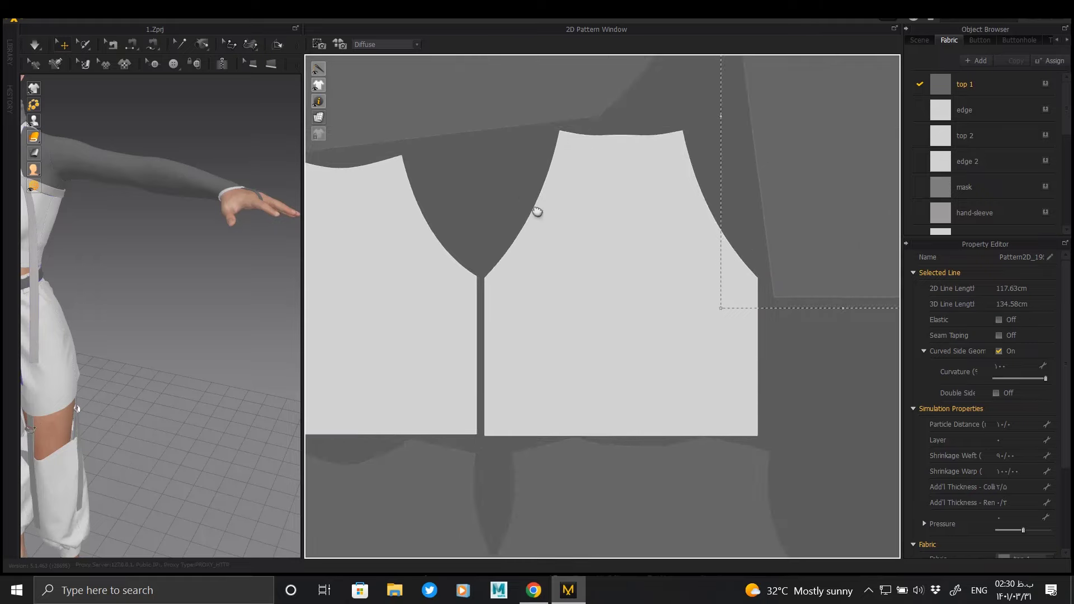
{"action": "middle_click_drag", "start_coordinate": [537, 211], "coordinate": [511, 264]}
{"action": "scroll", "coordinate": [640, 336], "scroll_direction": "up", "scroll_amount": 3}
{"action": "scroll", "coordinate": [540, 240], "scroll_direction": "down", "scroll_amount": 4}
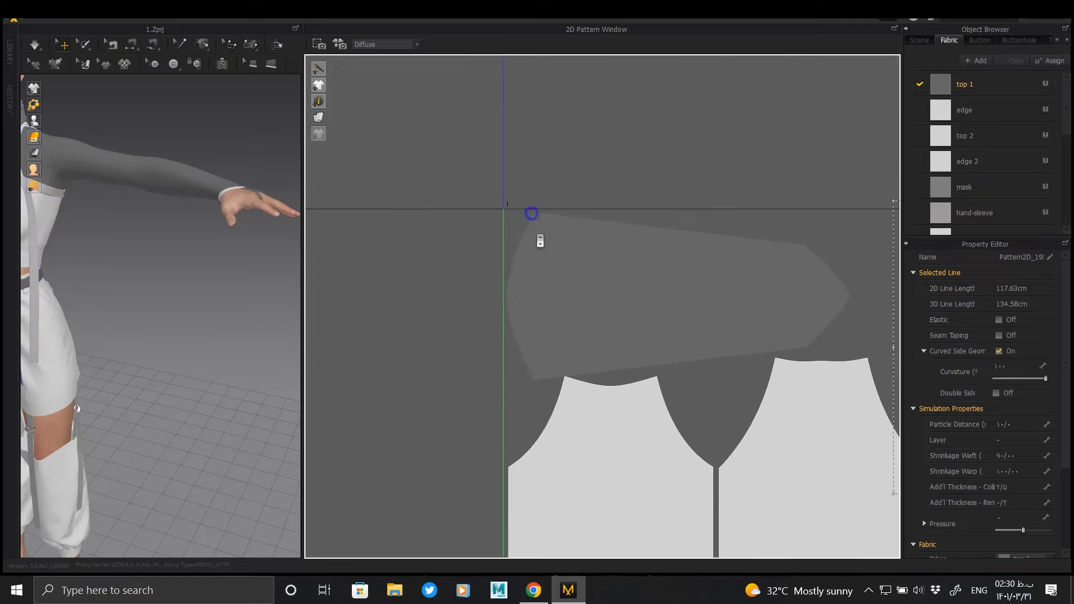
{"action": "scroll", "coordinate": [511, 197], "scroll_direction": "up", "scroll_amount": 3}
{"action": "left_click", "coordinate": [511, 193]}
{"action": "scroll", "coordinate": [557, 233], "scroll_direction": "down", "scroll_amount": 4}
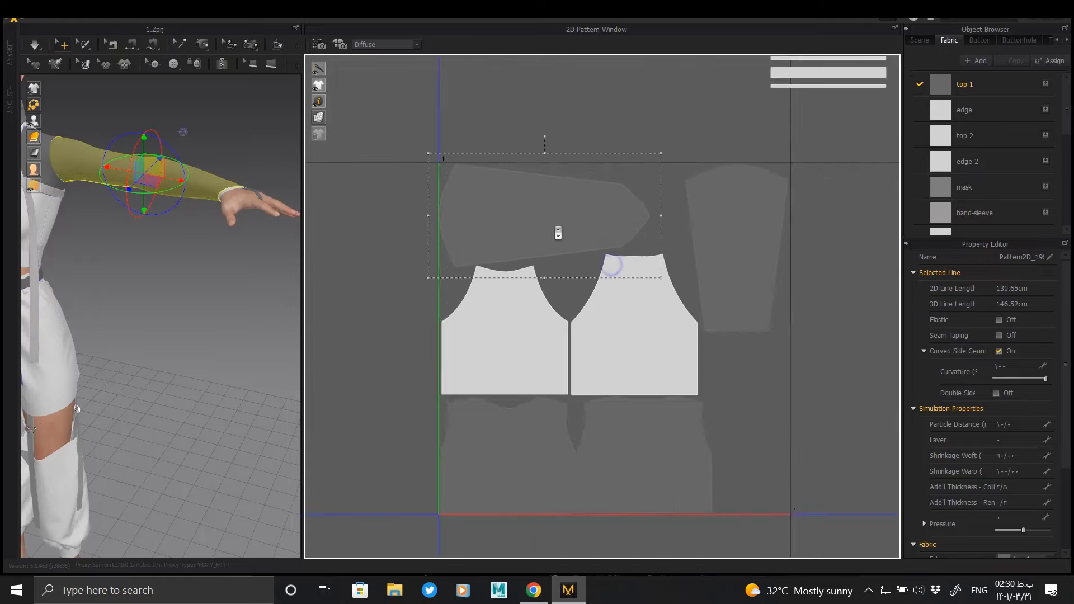
{"action": "scroll", "coordinate": [557, 233], "scroll_direction": "down", "scroll_amount": 1}
{"action": "scroll", "coordinate": [578, 240], "scroll_direction": "down", "scroll_amount": 1}
{"action": "mouse_move", "coordinate": [575, 361]}
{"action": "middle_mouse_down"}
{"action": "mouse_move", "coordinate": [578, 240]}
{"action": "mouse_move", "coordinate": [667, 295]}
{"action": "middle_mouse_up"}
Step: Move the text-line pieces right of the bodice and the V-shaped piece onto the bodice front
{"action": "left_click", "coordinate": [523, 171]}
{"action": "left_click_drag", "start_coordinate": [623, 286], "coordinate": [701, 507]}
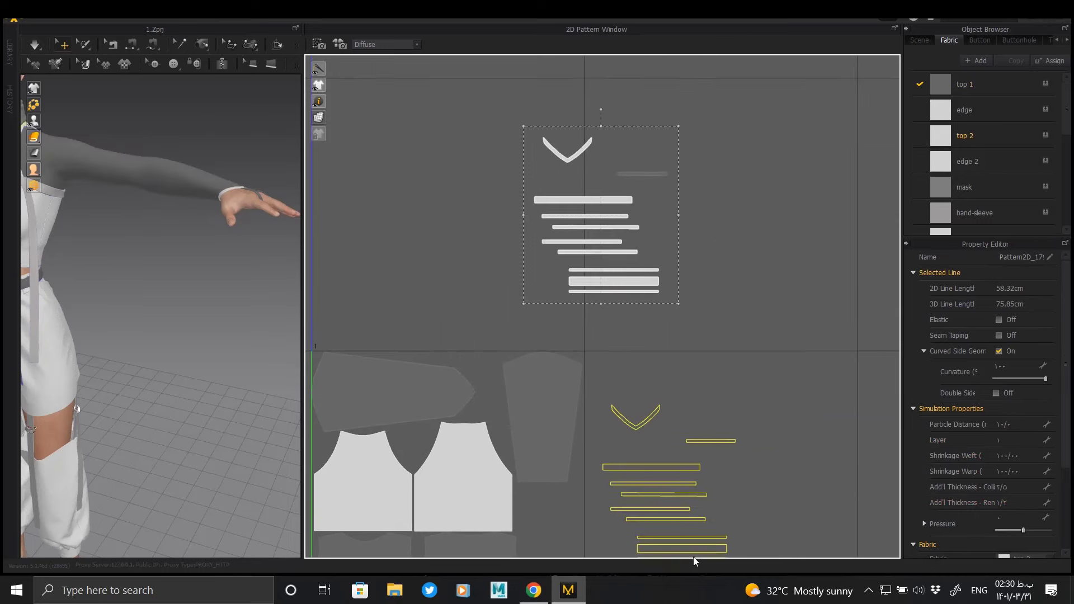
{"action": "scroll", "coordinate": [720, 210], "scroll_direction": "up", "scroll_amount": 2}
{"action": "mouse_move", "coordinate": [720, 210]}
{"action": "left_mouse_down"}
{"action": "mouse_move", "coordinate": [433, 248]}
{"action": "mouse_move", "coordinate": [428, 236]}
{"action": "left_mouse_up"}
{"action": "left_click", "coordinate": [761, 265]}
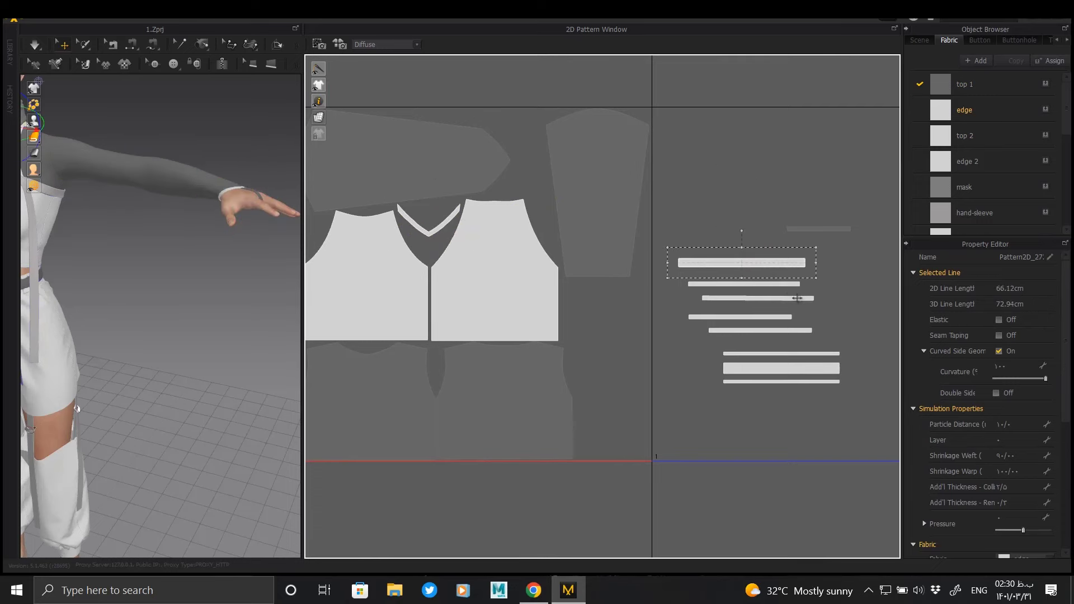
{"action": "right_click_drag", "start_coordinate": [761, 265], "coordinate": [815, 232]}
{"action": "scroll", "coordinate": [240, 293], "scroll_direction": "down", "scroll_amount": 5}
{"action": "right_click_drag", "start_coordinate": [583, 280], "coordinate": [463, 242]}
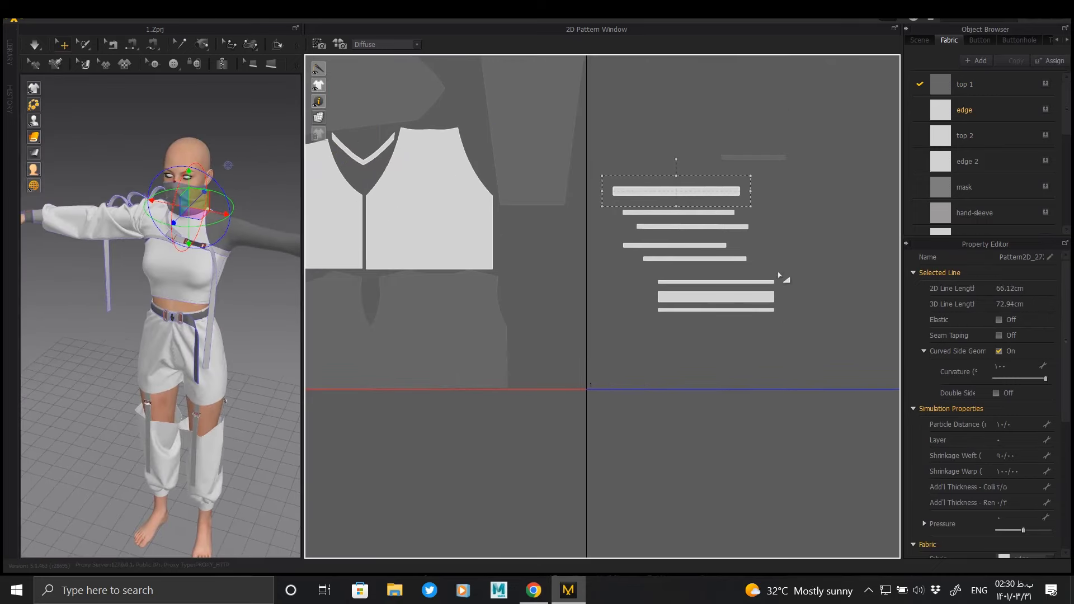
Step: Stack the bar pieces, rotate them upright and move the group beside the bodice
{"action": "left_click_drag", "start_coordinate": [755, 157], "coordinate": [458, 125]}
{"action": "right_click_drag", "start_coordinate": [482, 253], "coordinate": [602, 257]}
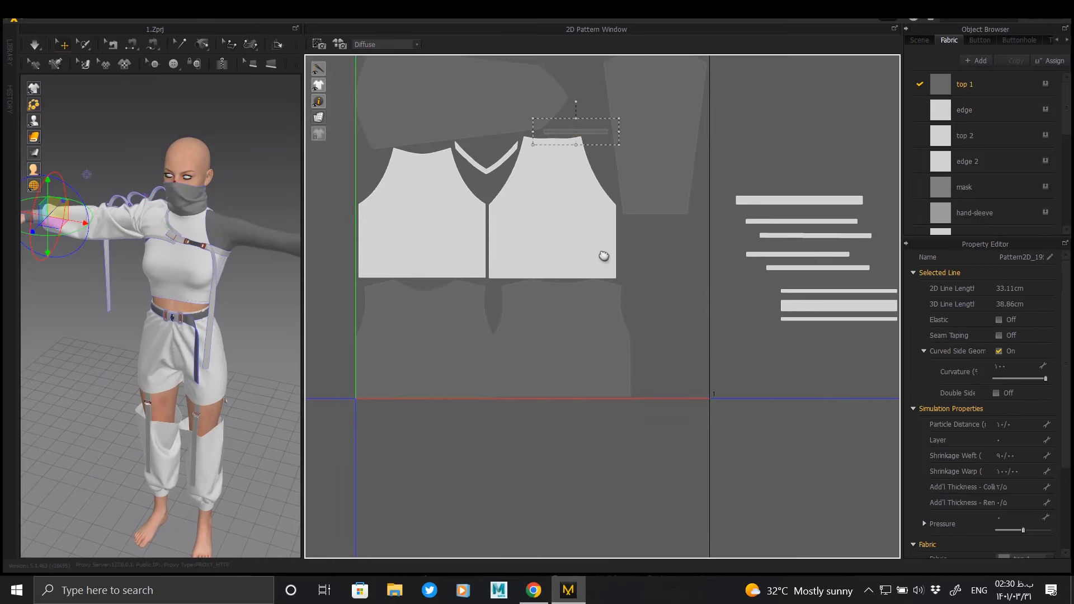
{"action": "left_click", "coordinate": [781, 204]}
{"action": "left_click_drag", "start_coordinate": [749, 203], "coordinate": [777, 218]}
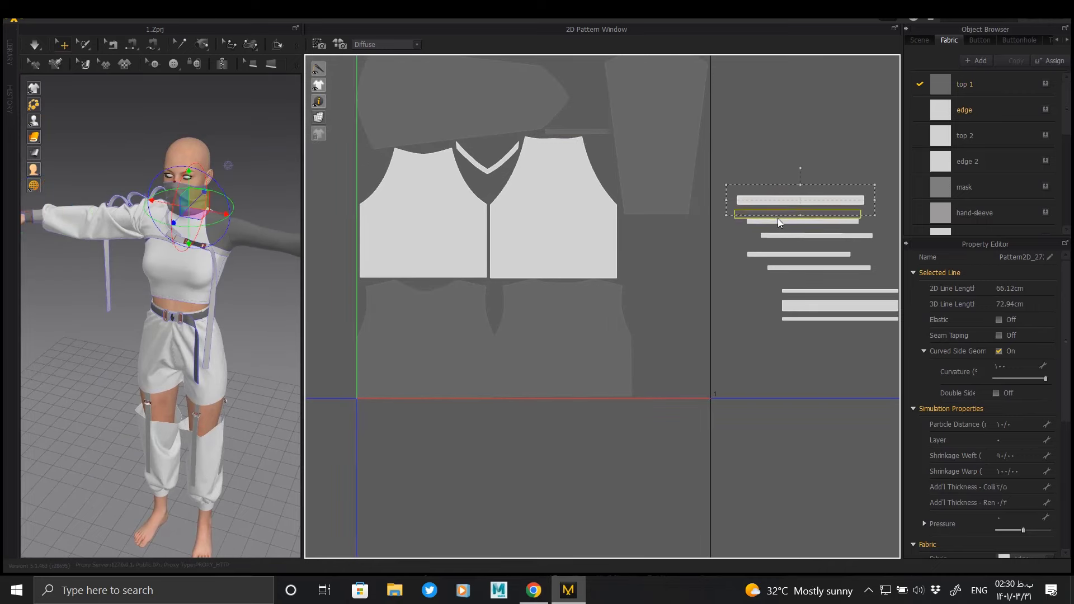
{"action": "right_click_drag", "start_coordinate": [778, 218], "coordinate": [655, 207]}
{"action": "left_click_drag", "start_coordinate": [815, 180], "coordinate": [600, 354]}
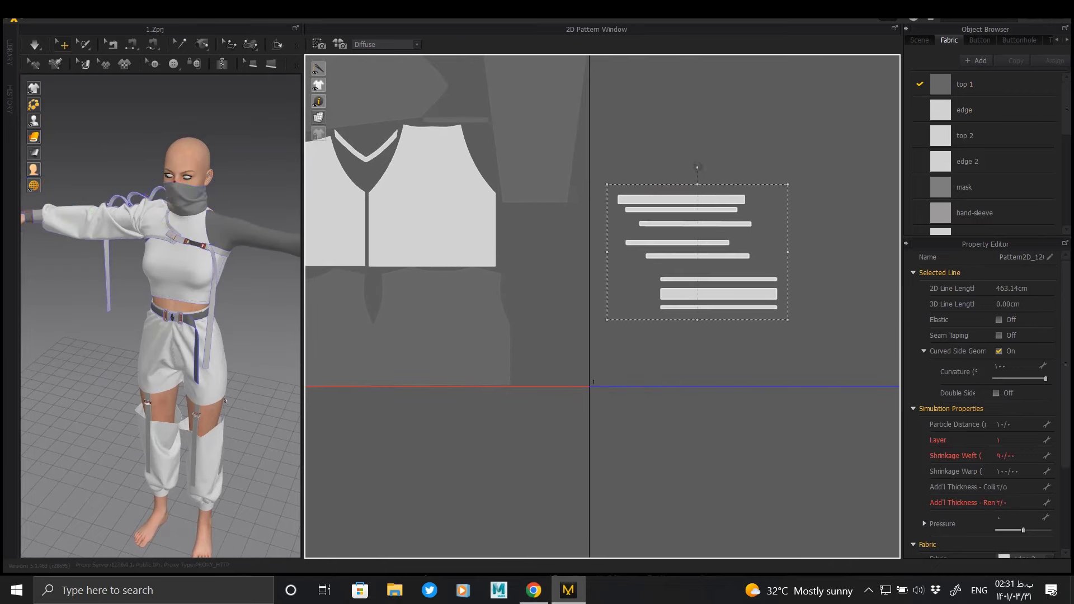
{"action": "left_click_drag", "start_coordinate": [746, 240], "coordinate": [768, 253]}
{"action": "left_click_drag", "start_coordinate": [689, 246], "coordinate": [566, 246]}
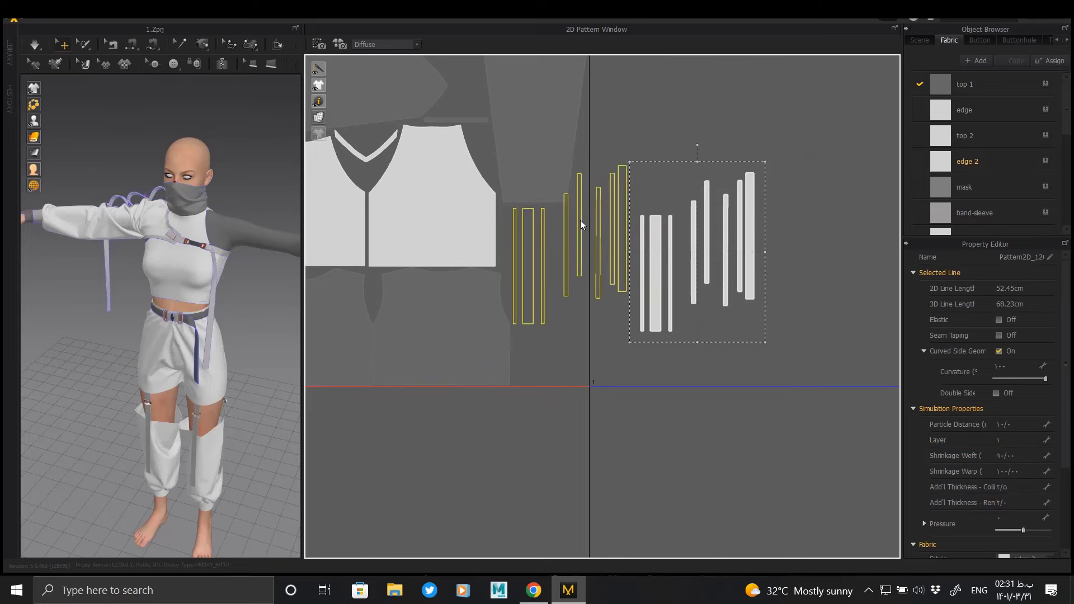
Step: Line up the tall bars and pack the remaining strap strips into the left group
{"action": "scroll", "coordinate": [565, 246], "scroll_direction": "up", "scroll_amount": 5}
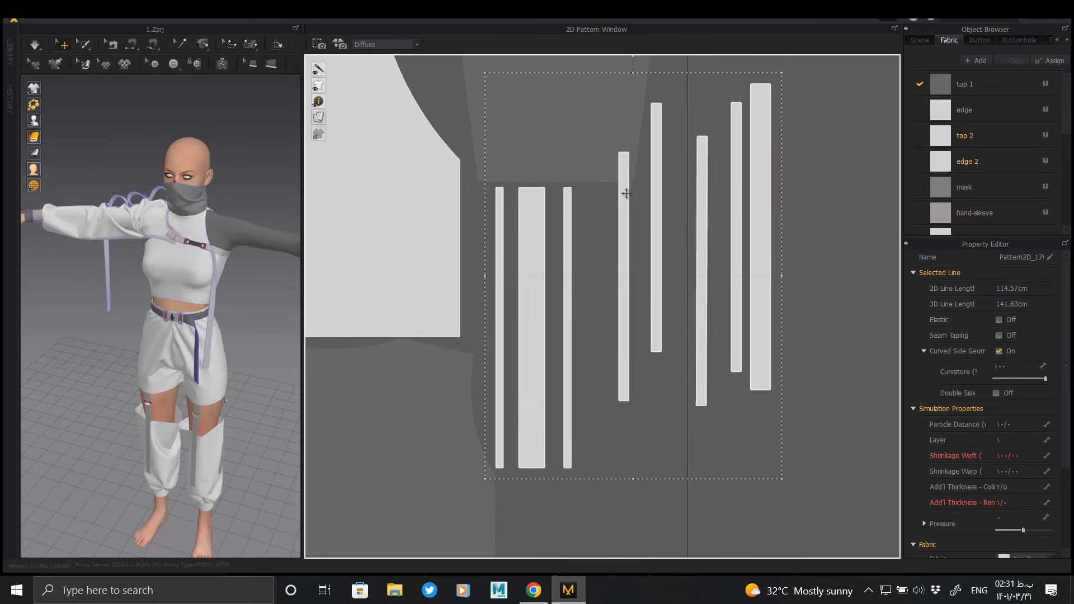
{"action": "left_click_drag", "start_coordinate": [621, 185], "coordinate": [578, 226]}
{"action": "left_click_drag", "start_coordinate": [652, 175], "coordinate": [597, 263]}
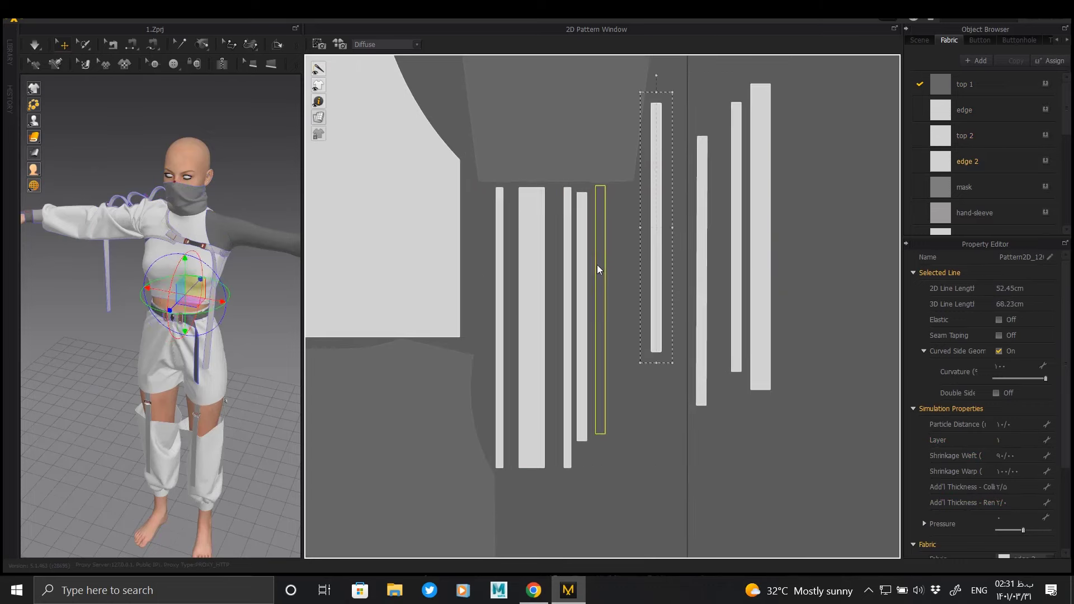
{"action": "left_click_drag", "start_coordinate": [701, 240], "coordinate": [621, 292]}
{"action": "left_click_drag", "start_coordinate": [737, 162], "coordinate": [639, 250]}
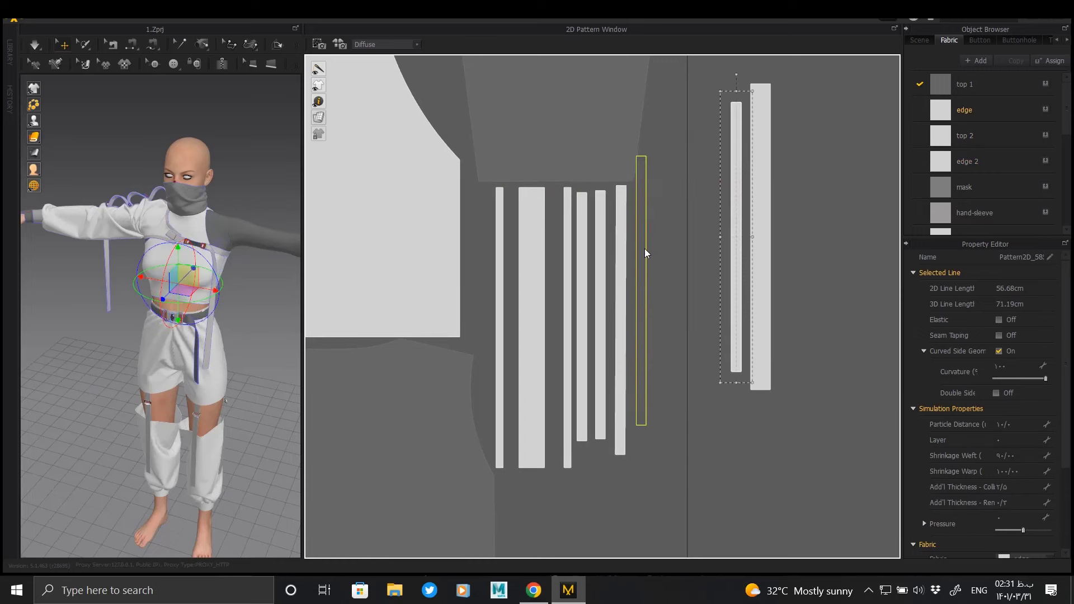
{"action": "left_click", "coordinate": [761, 199]}
{"action": "scroll", "coordinate": [665, 302], "scroll_direction": "down", "scroll_amount": 4}
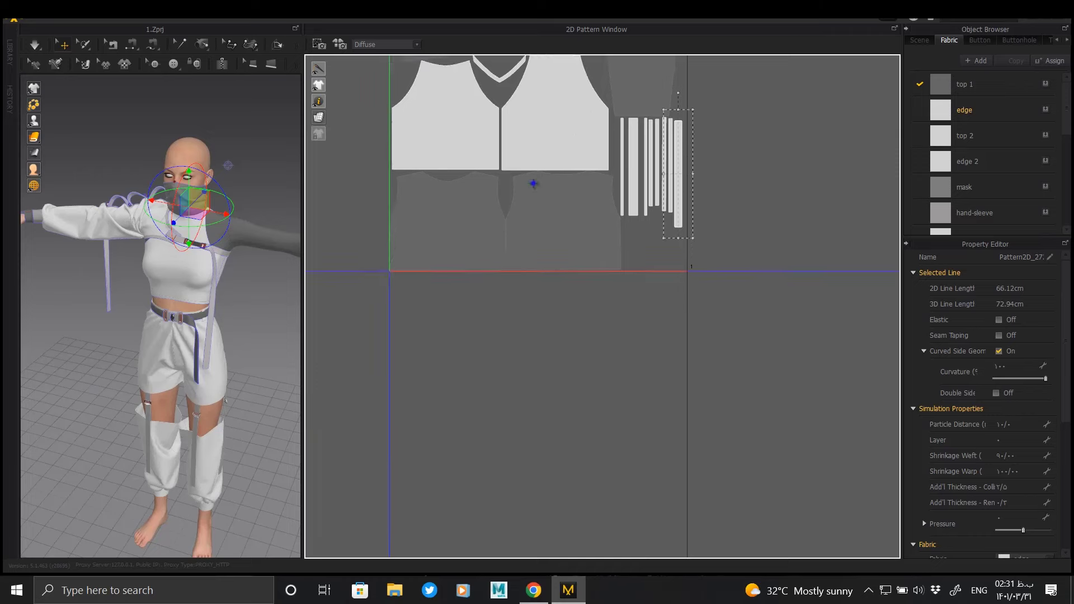
{"action": "scroll", "coordinate": [560, 213], "scroll_direction": "up", "scroll_amount": 5}
Step: Drag the upper group of pattern pieces down onto the UV x-axis
{"action": "scroll", "coordinate": [544, 187], "scroll_direction": "down", "scroll_amount": 5}
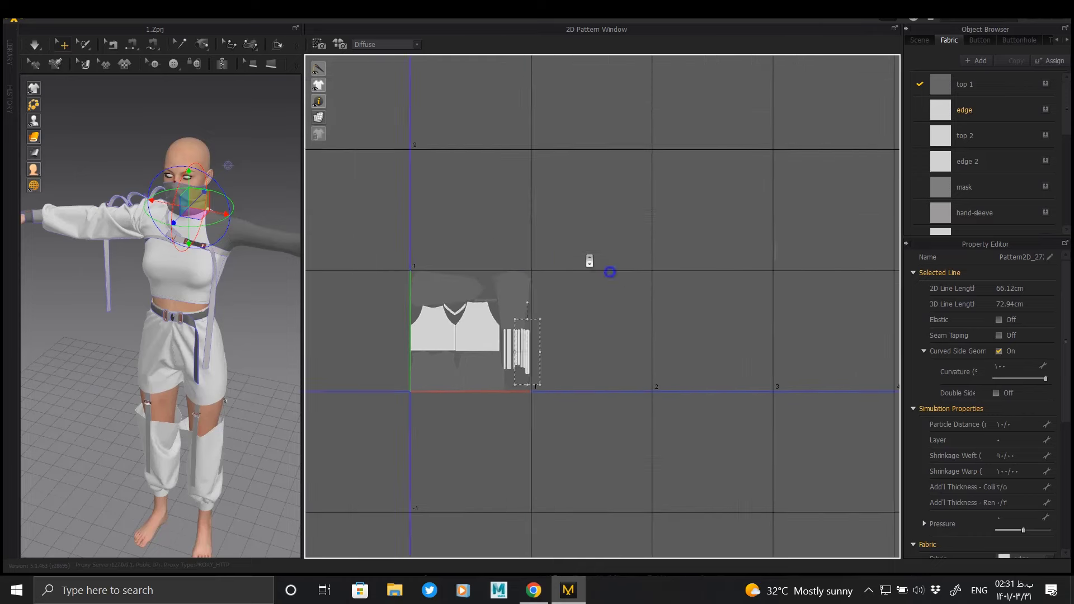
{"action": "scroll", "coordinate": [590, 256], "scroll_direction": "down", "scroll_amount": 3}
{"action": "scroll", "coordinate": [589, 257], "scroll_direction": "down", "scroll_amount": 2}
{"action": "left_click", "coordinate": [532, 265]}
{"action": "middle_click_drag", "start_coordinate": [531, 264], "coordinate": [531, 157]}
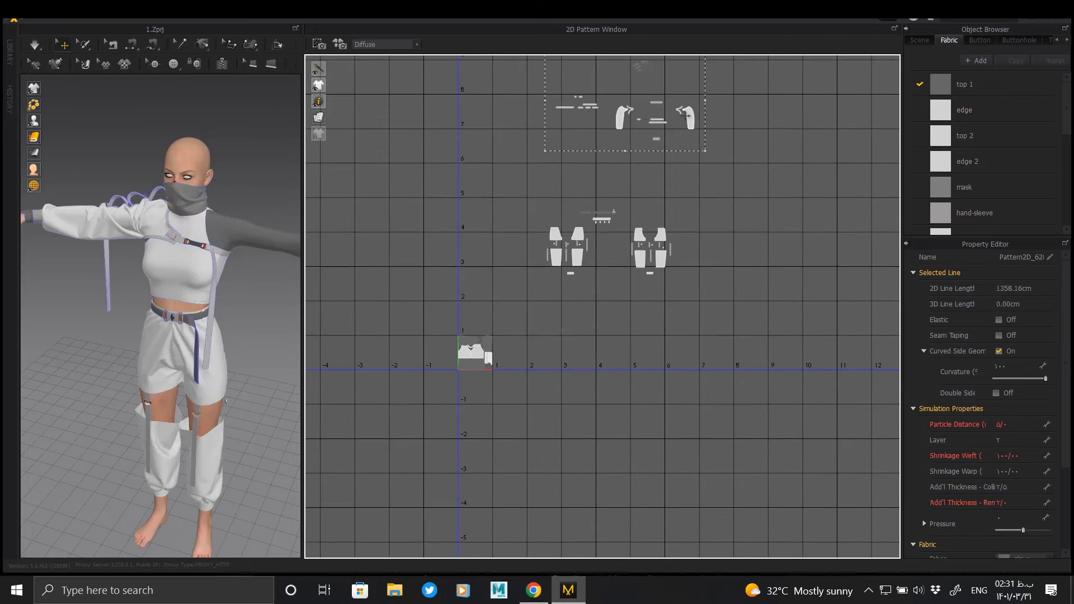
{"action": "left_click_drag", "start_coordinate": [688, 114], "coordinate": [677, 348]}
{"action": "middle_click_drag", "start_coordinate": [677, 348], "coordinate": [677, 230]}
Step: Box-select the small strip pieces and move them to the upper right
{"action": "scroll", "coordinate": [655, 269], "scroll_direction": "up", "scroll_amount": 3}
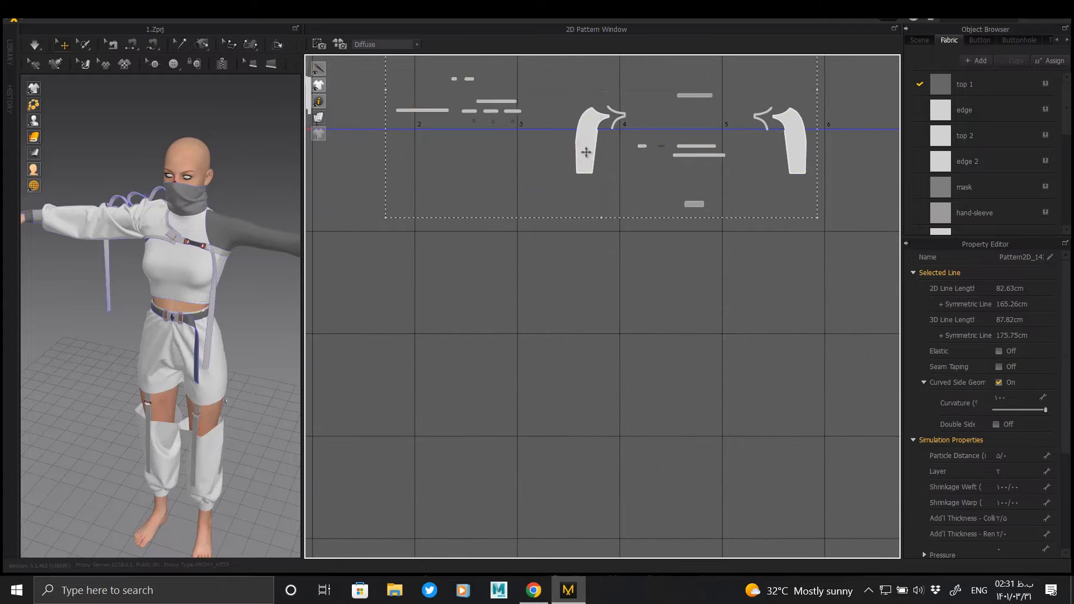
{"action": "scroll", "coordinate": [613, 140], "scroll_direction": "up", "scroll_amount": 2}
{"action": "left_click_drag", "start_coordinate": [564, 215], "coordinate": [412, 136]}
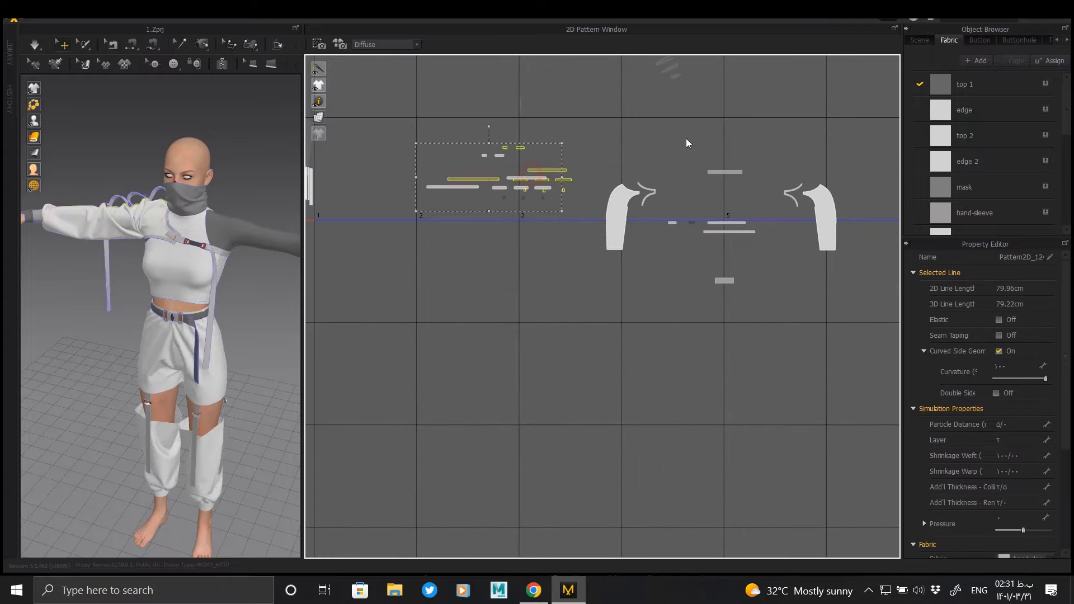
{"action": "left_click_drag", "start_coordinate": [452, 187], "coordinate": [724, 145]}
{"action": "left_click_drag", "start_coordinate": [738, 218], "coordinate": [865, 102]}
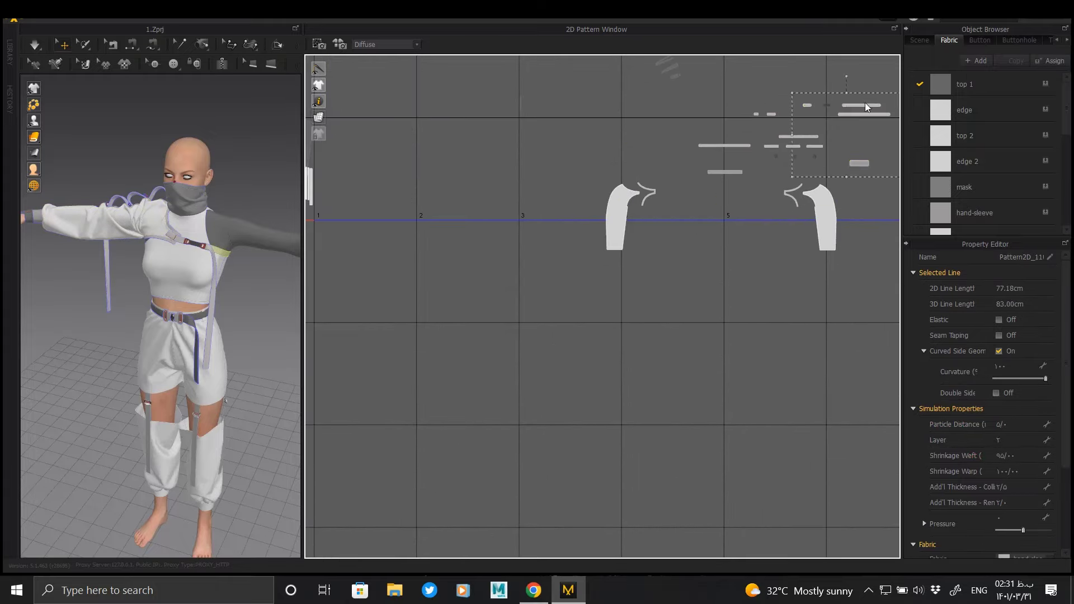
{"action": "middle_click_drag", "start_coordinate": [811, 224], "coordinate": [673, 228]}
{"action": "scroll", "coordinate": [673, 227], "scroll_direction": "up", "scroll_amount": 3}
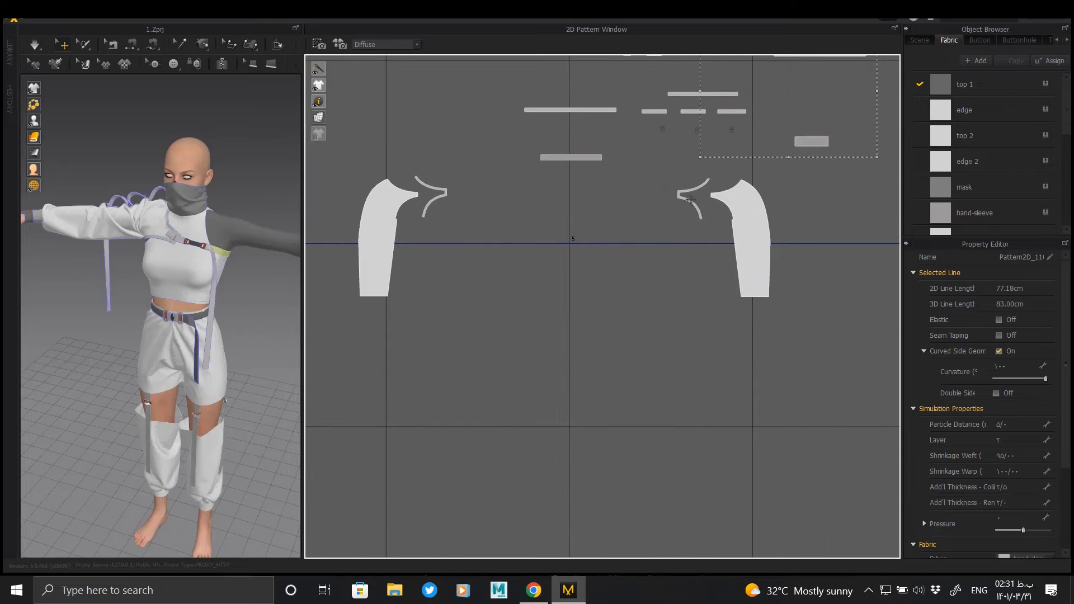
Step: Select the first curved collar piece and fit it onto the sleeve's top edge
{"action": "scroll", "coordinate": [448, 199], "scroll_direction": "up", "scroll_amount": 3}
{"action": "left_click", "coordinate": [641, 233]}
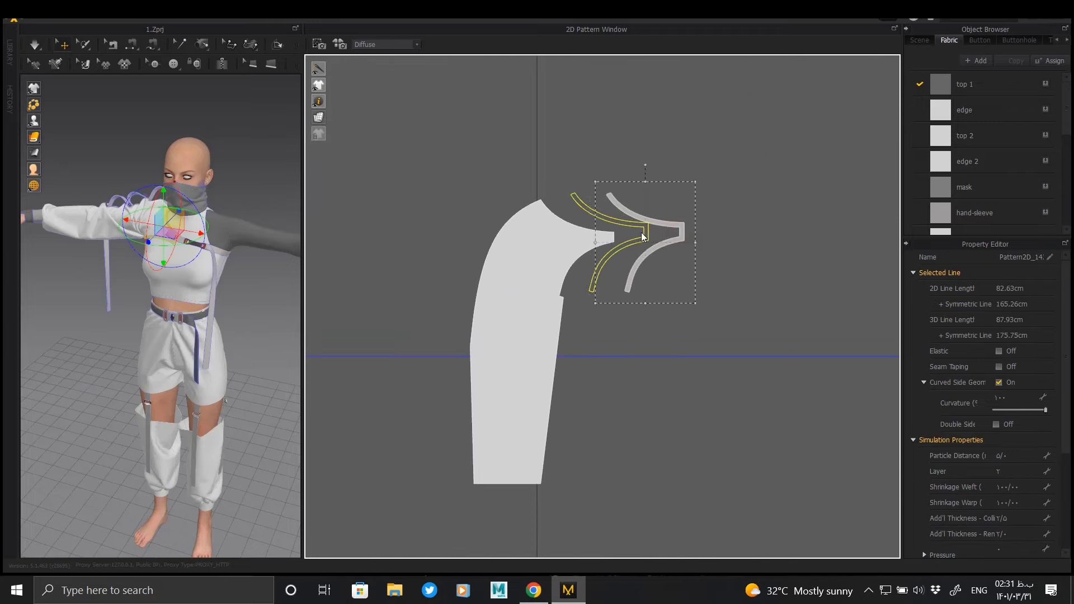
{"action": "left_click_drag", "start_coordinate": [620, 240], "coordinate": [620, 241]}
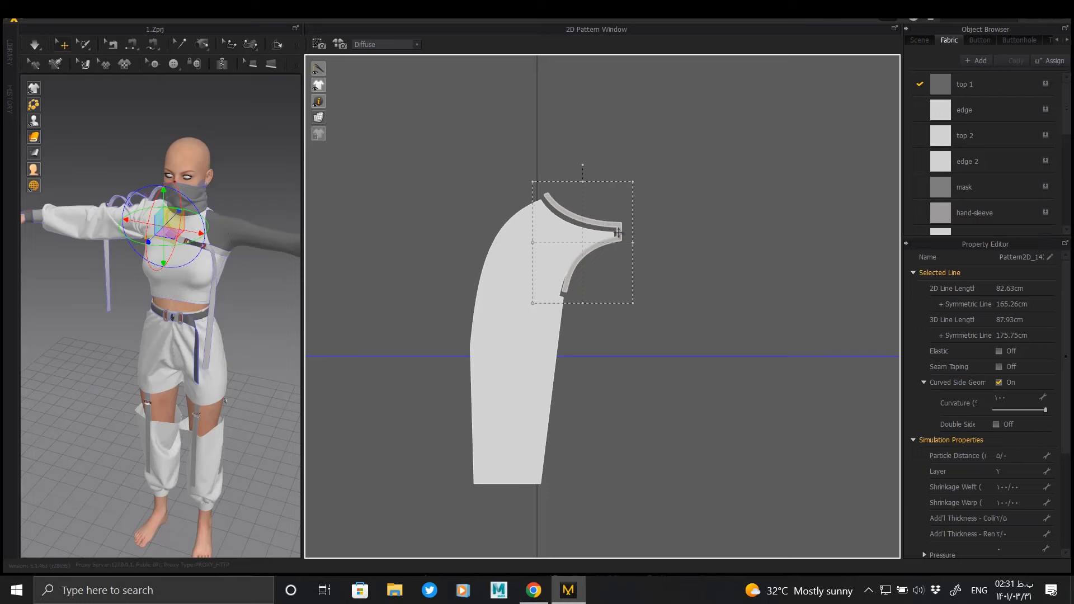
{"action": "scroll", "coordinate": [633, 276], "scroll_direction": "up", "scroll_amount": 3}
{"action": "left_click", "coordinate": [639, 123]}
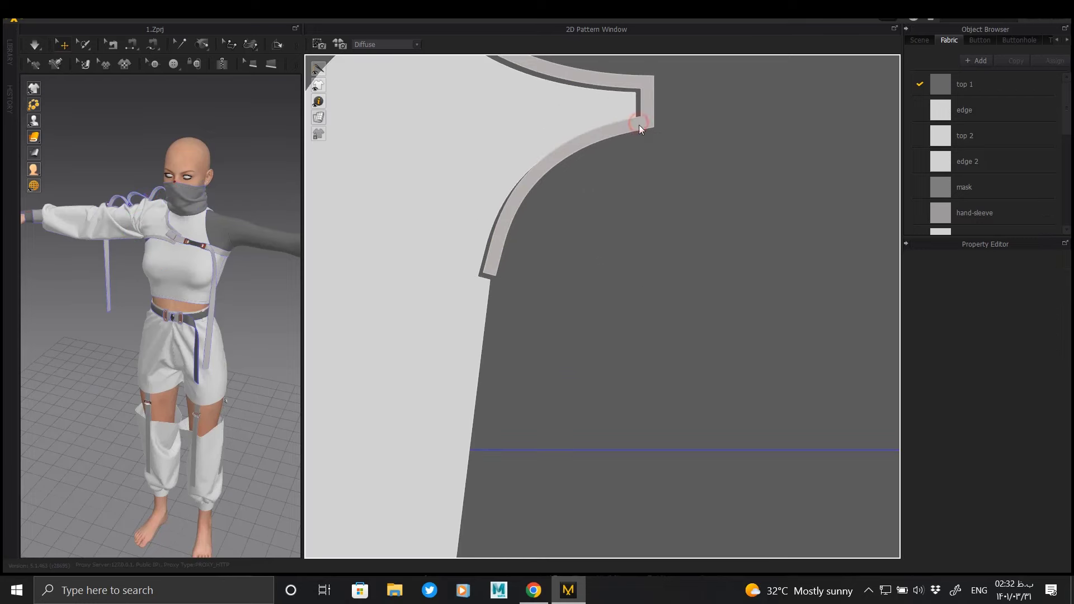
{"action": "middle_click_drag", "start_coordinate": [637, 124], "coordinate": [621, 162]}
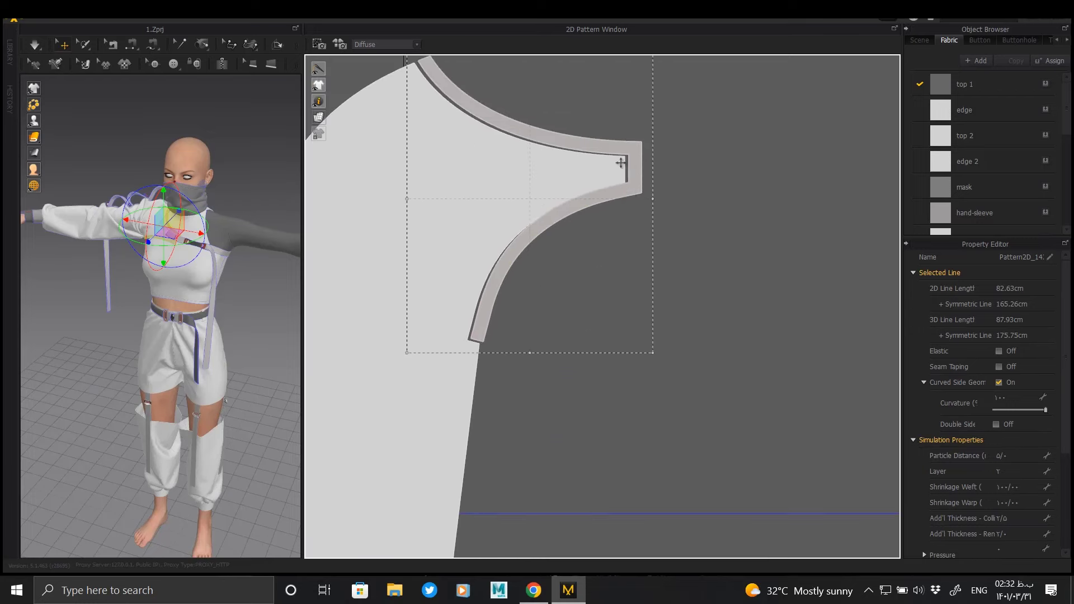
Step: Zoom in and nudge the collar piece slightly right against the sleeve top
{"action": "scroll", "coordinate": [622, 147], "scroll_direction": "up", "scroll_amount": 2}
{"action": "scroll", "coordinate": [612, 213], "scroll_direction": "up", "scroll_amount": 2}
{"action": "scroll", "coordinate": [619, 221], "scroll_direction": "up", "scroll_amount": 2}
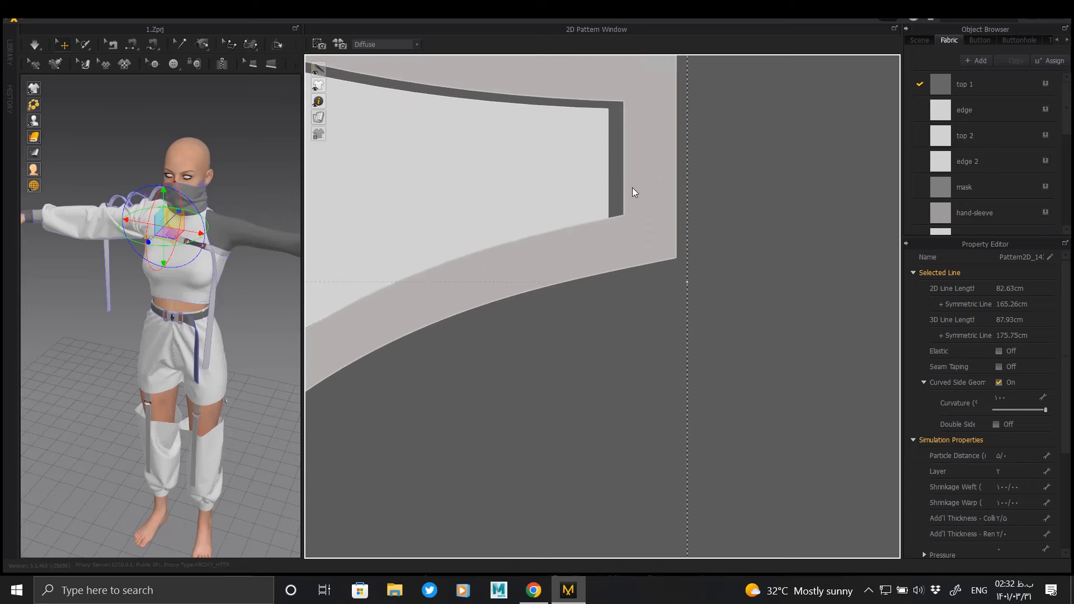
{"action": "left_click", "coordinate": [632, 188]}
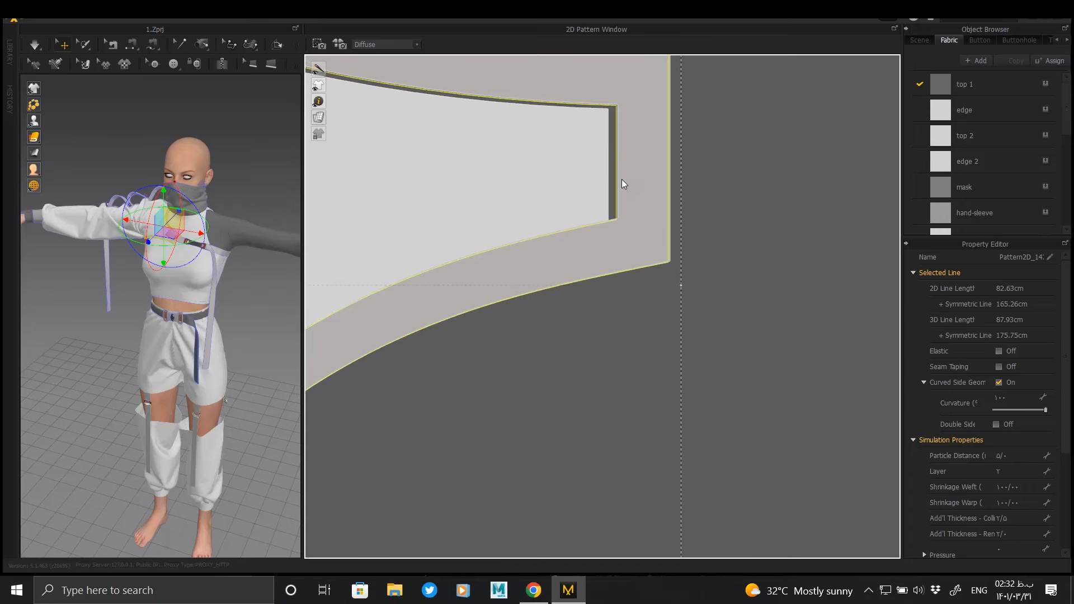
{"action": "scroll", "coordinate": [622, 184], "scroll_direction": "down", "scroll_amount": 5}
{"action": "scroll", "coordinate": [700, 218], "scroll_direction": "down", "scroll_amount": 1}
{"action": "scroll", "coordinate": [683, 208], "scroll_direction": "down", "scroll_amount": 1}
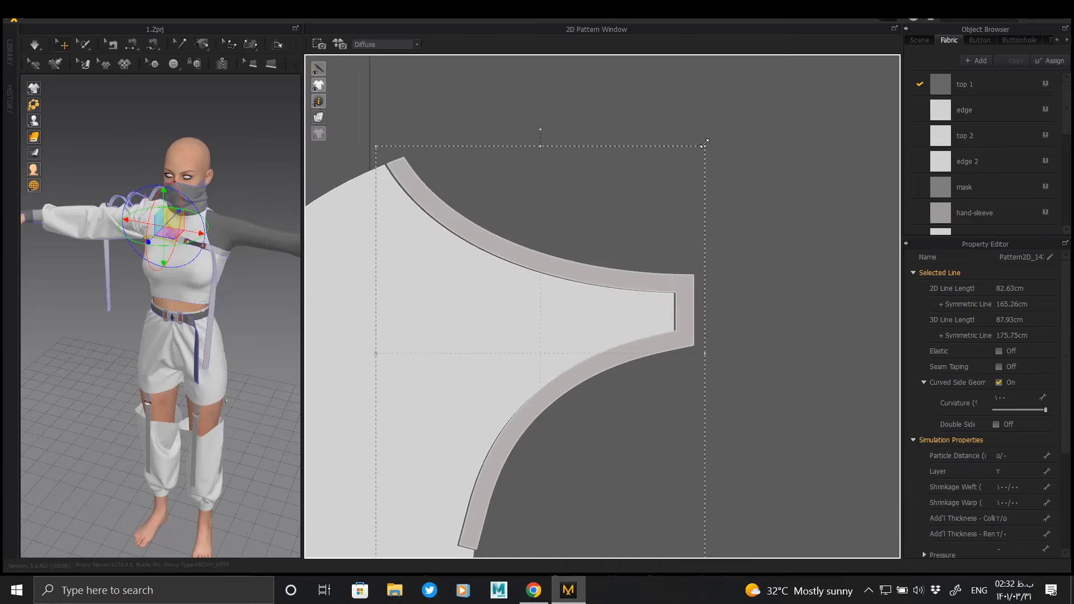
{"action": "scroll", "coordinate": [694, 213], "scroll_direction": "up", "scroll_amount": 2}
{"action": "scroll", "coordinate": [680, 129], "scroll_direction": "up", "scroll_amount": 1}
{"action": "scroll", "coordinate": [687, 167], "scroll_direction": "up", "scroll_amount": 1}
{"action": "left_click", "coordinate": [684, 167]}
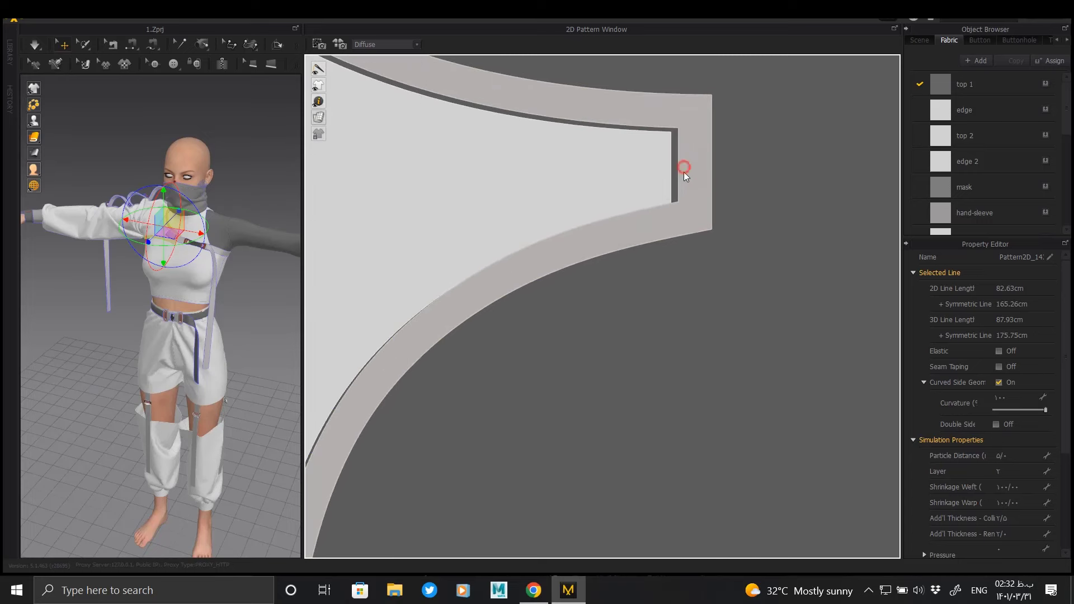
{"action": "left_click_drag", "start_coordinate": [684, 157], "coordinate": [697, 159]}
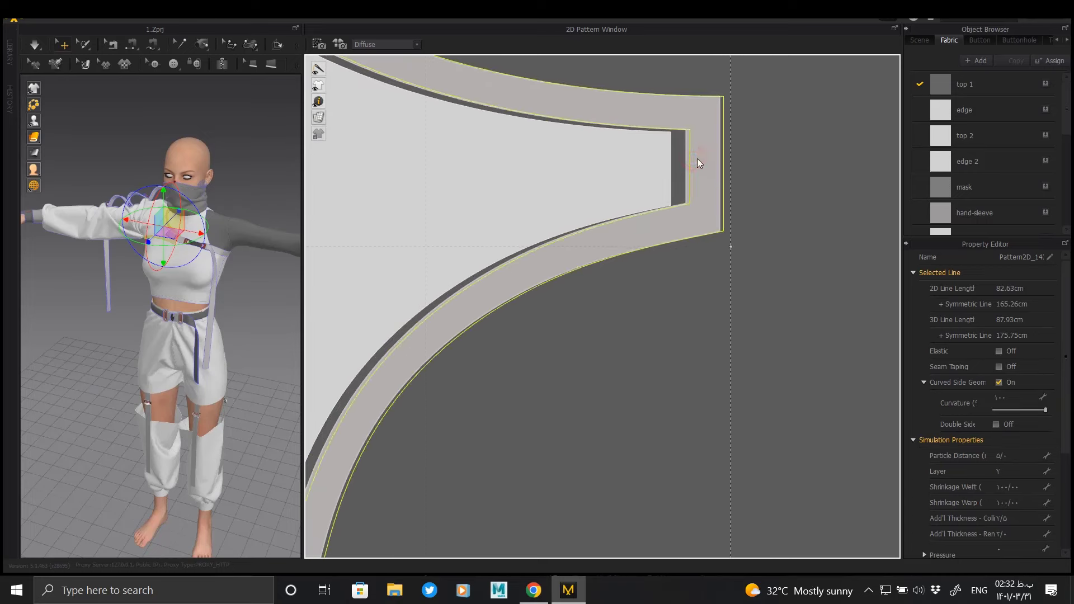
Step: Fit the other curved collar piece snugly against the sleeve's top edge
{"action": "scroll", "coordinate": [697, 159], "scroll_direction": "down", "scroll_amount": 3}
{"action": "scroll", "coordinate": [647, 163], "scroll_direction": "down", "scroll_amount": 2}
{"action": "scroll", "coordinate": [599, 235], "scroll_direction": "down", "scroll_amount": 3}
{"action": "scroll", "coordinate": [635, 220], "scroll_direction": "down", "scroll_amount": 2}
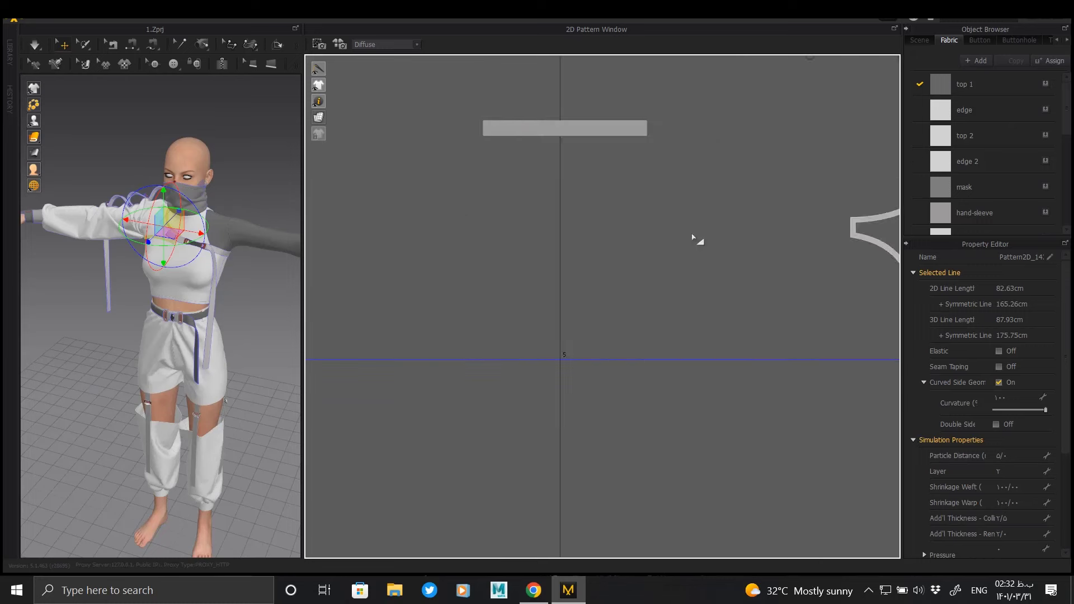
{"action": "scroll", "coordinate": [593, 223], "scroll_direction": "down", "scroll_amount": 2}
{"action": "left_click", "coordinate": [472, 178]}
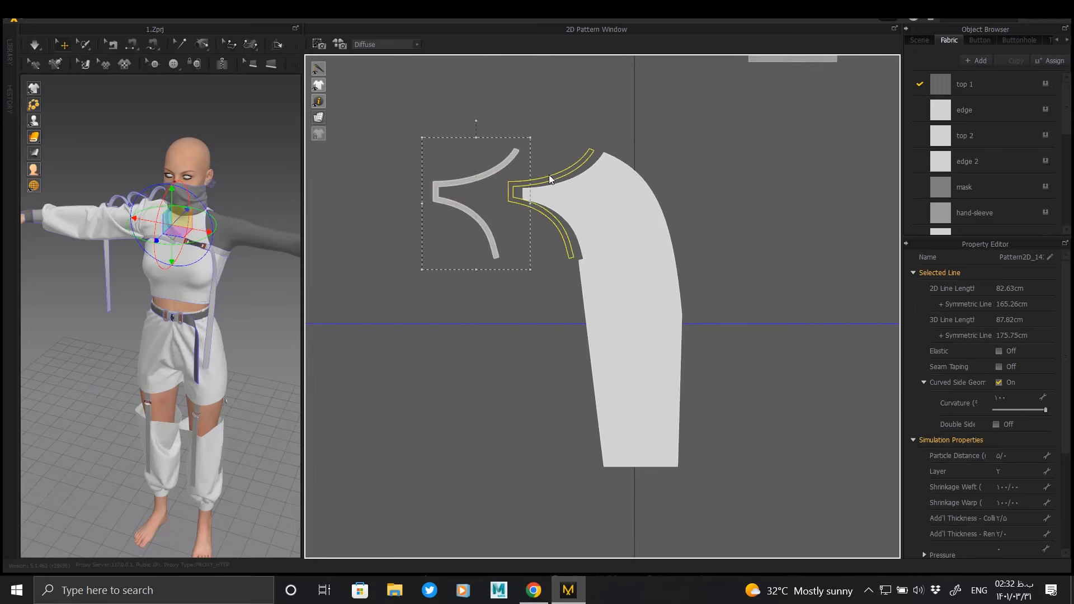
{"action": "left_click_drag", "start_coordinate": [550, 177], "coordinate": [552, 178]}
{"action": "scroll", "coordinate": [554, 151], "scroll_direction": "up", "scroll_amount": 4}
{"action": "scroll", "coordinate": [615, 252], "scroll_direction": "down", "scroll_amount": 1}
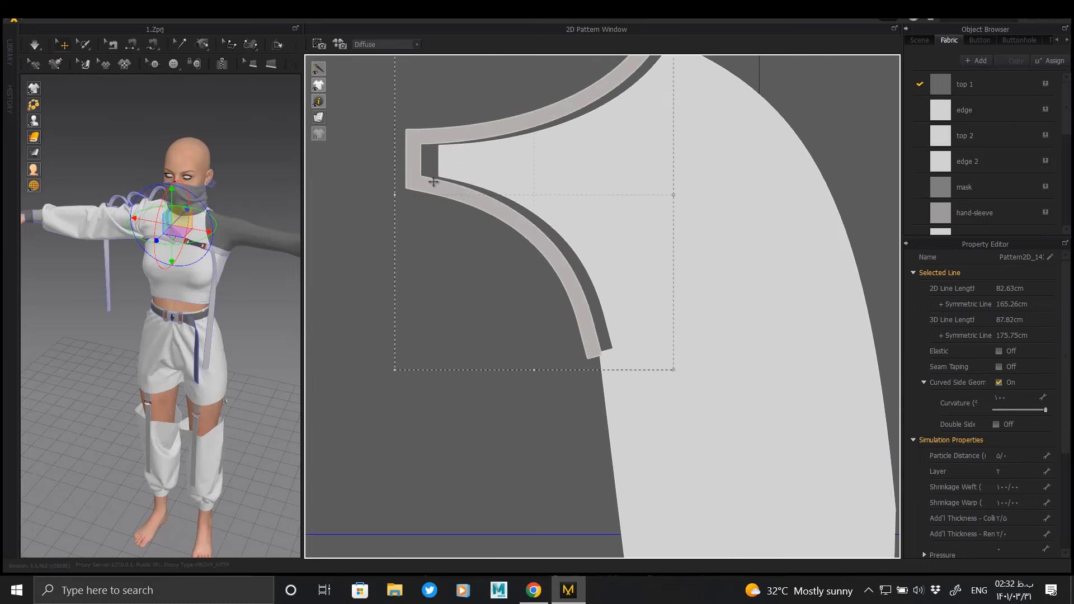
{"action": "scroll", "coordinate": [503, 223], "scroll_direction": "down", "scroll_amount": 1}
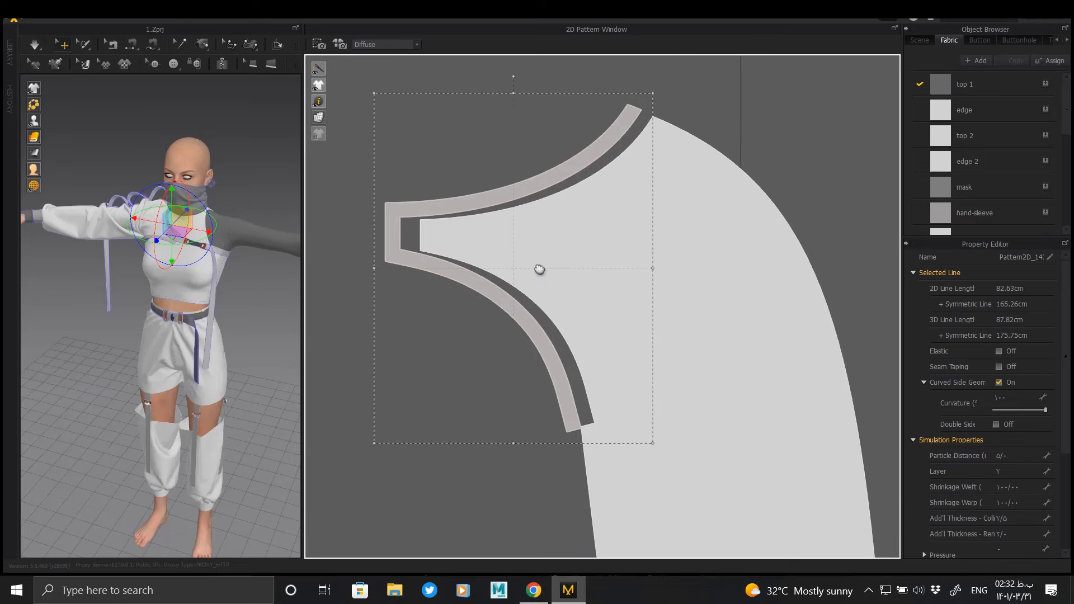
{"action": "scroll", "coordinate": [470, 188], "scroll_direction": "up", "scroll_amount": 2}
{"action": "scroll", "coordinate": [504, 202], "scroll_direction": "up", "scroll_amount": 1}
{"action": "scroll", "coordinate": [522, 227], "scroll_direction": "up", "scroll_amount": 1}
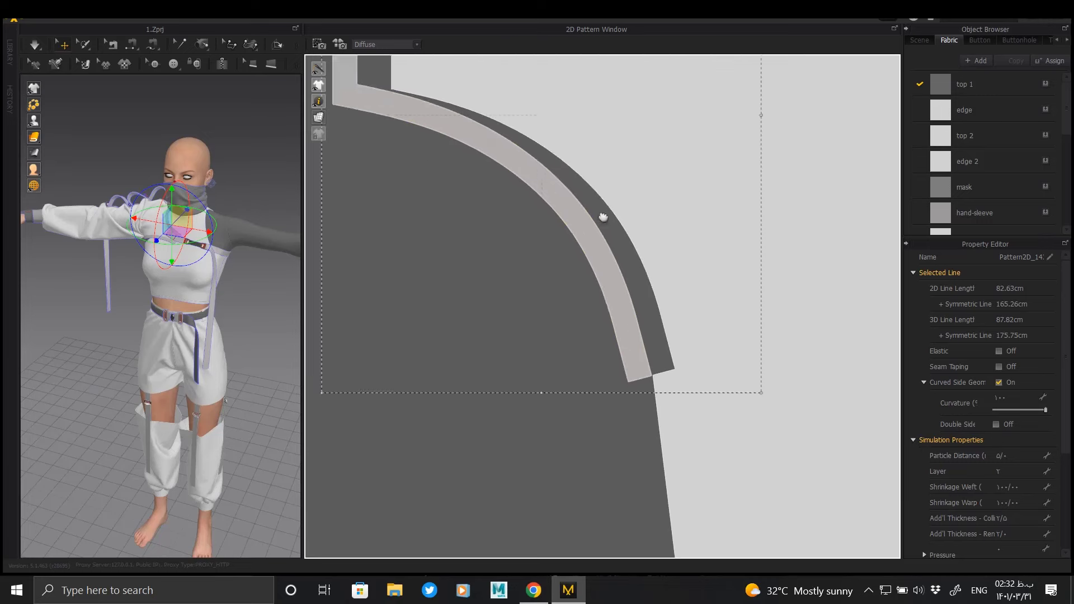
{"action": "scroll", "coordinate": [565, 241], "scroll_direction": "down", "scroll_amount": 4}
Step: Paste a copy of the sleeve pattern on the left and butt the right sleeve against the centre line
{"action": "scroll", "coordinate": [597, 298], "scroll_direction": "down", "scroll_amount": 2}
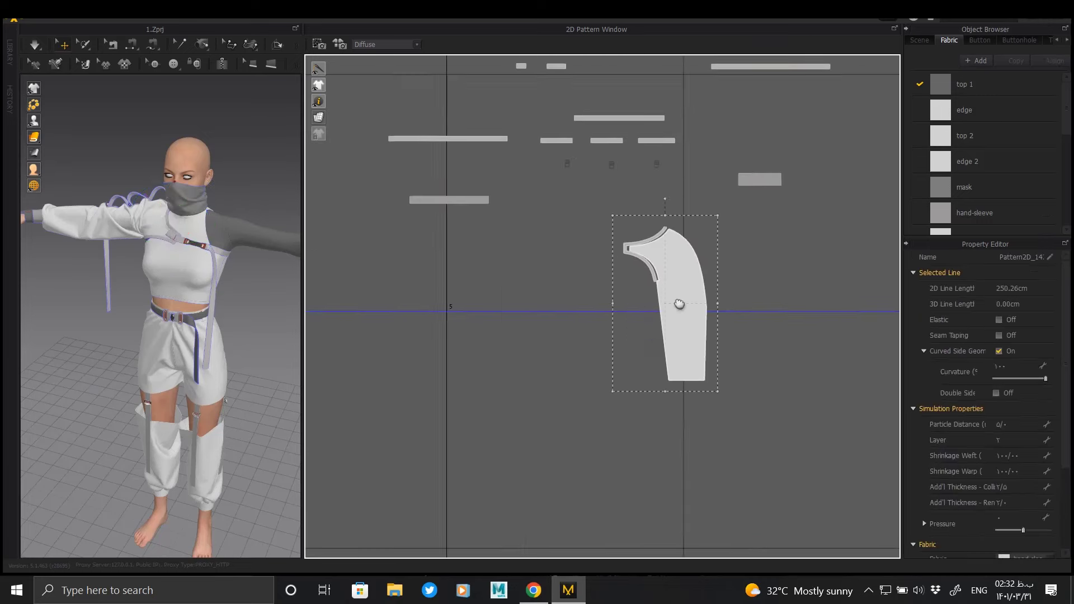
{"action": "key", "text": "ctrl+v"}
{"action": "left_click", "coordinate": [413, 244]}
{"action": "scroll", "coordinate": [552, 319], "scroll_direction": "up", "scroll_amount": 2}
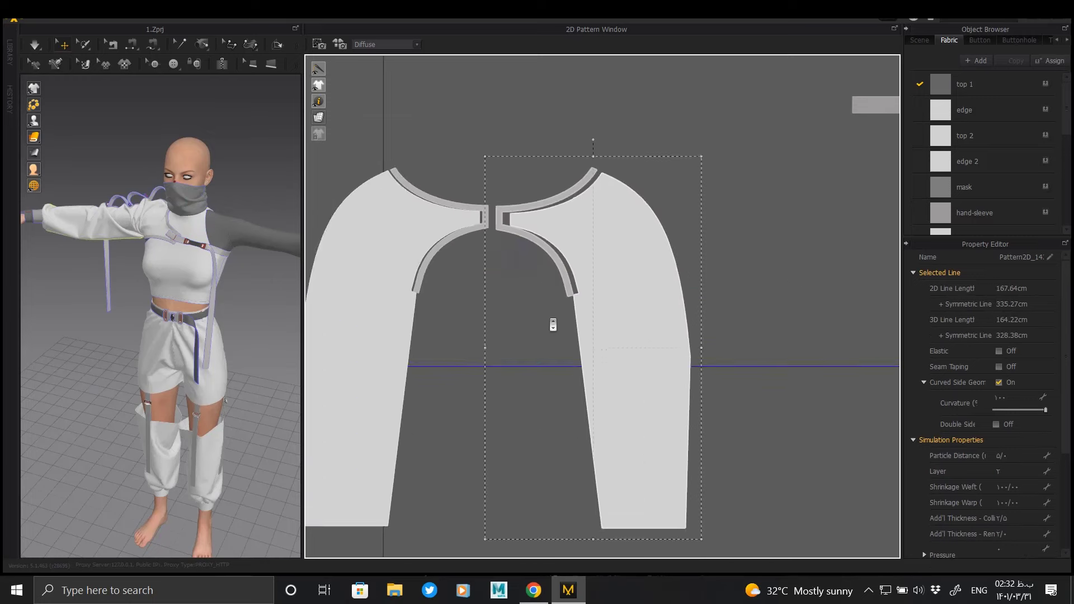
{"action": "scroll", "coordinate": [560, 269], "scroll_direction": "up", "scroll_amount": 2}
{"action": "scroll", "coordinate": [572, 230], "scroll_direction": "up", "scroll_amount": 1}
{"action": "left_click_drag", "start_coordinate": [572, 230], "coordinate": [563, 233]}
Step: Move the joined sleeve pattern beside the bodice pieces
{"action": "scroll", "coordinate": [563, 233], "scroll_direction": "down", "scroll_amount": 2}
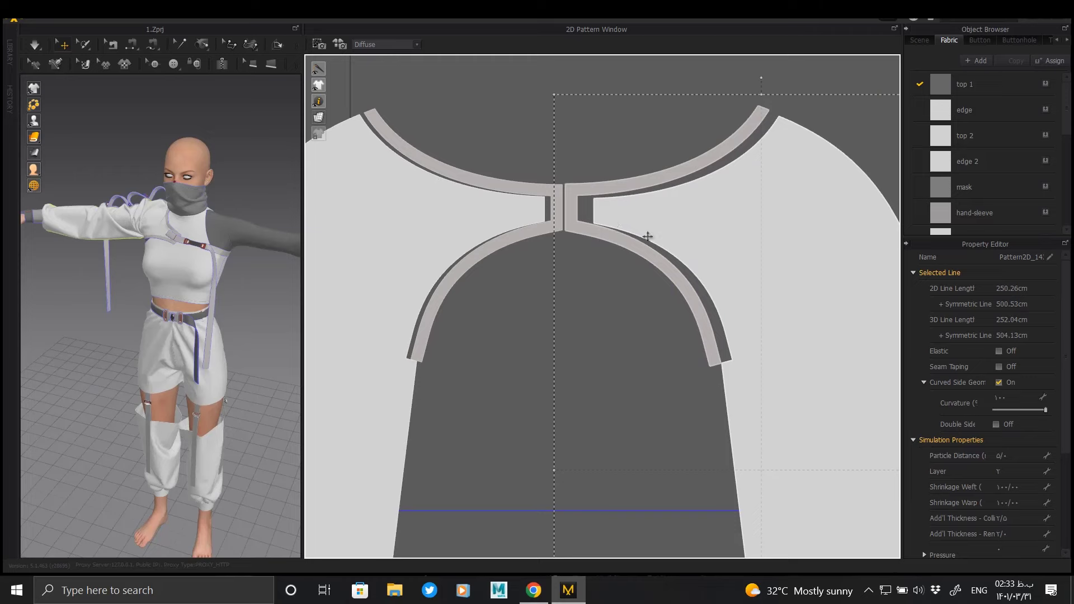
{"action": "scroll", "coordinate": [610, 220], "scroll_direction": "down", "scroll_amount": 2}
{"action": "scroll", "coordinate": [582, 211], "scroll_direction": "down", "scroll_amount": 1}
{"action": "scroll", "coordinate": [616, 280], "scroll_direction": "down", "scroll_amount": 4}
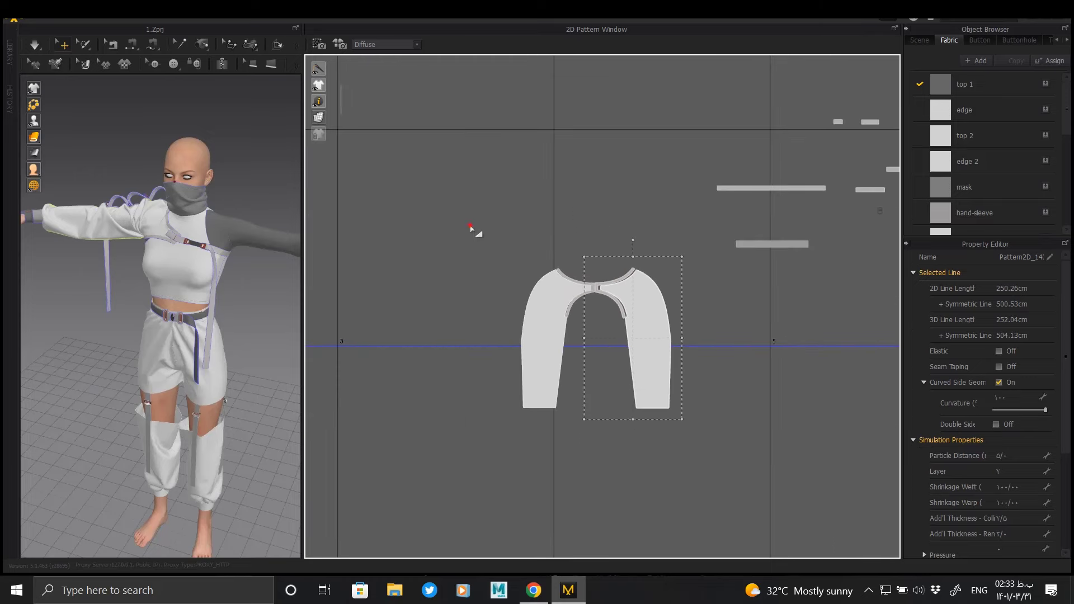
{"action": "left_click", "coordinate": [653, 334]}
{"action": "scroll", "coordinate": [616, 314], "scroll_direction": "down", "scroll_amount": 2}
{"action": "left_click_drag", "start_coordinate": [571, 283], "coordinate": [341, 286]}
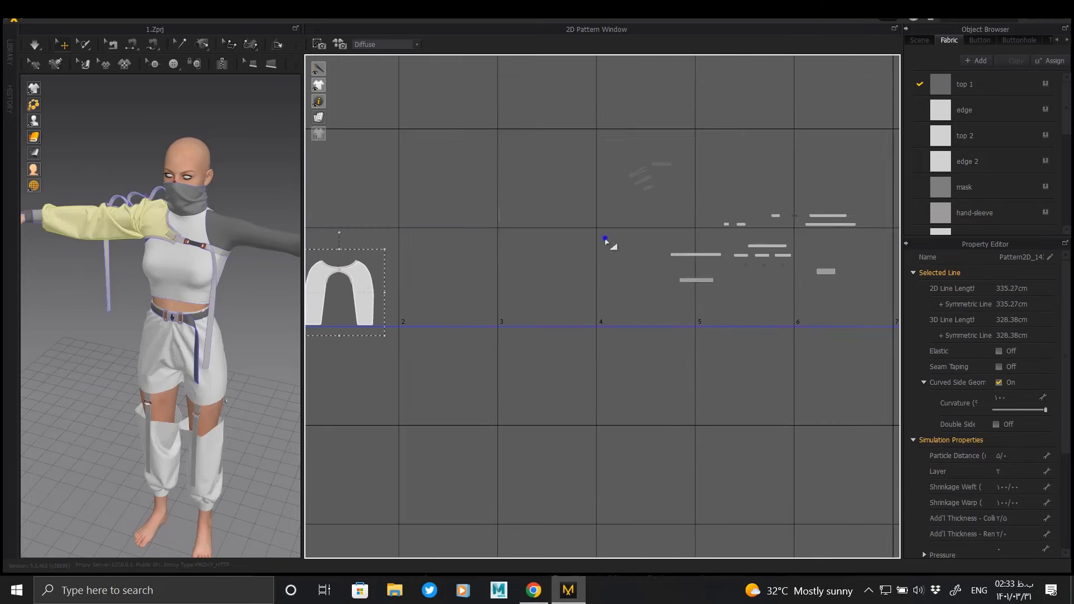
{"action": "scroll", "coordinate": [666, 274], "scroll_direction": "up", "scroll_amount": 5}
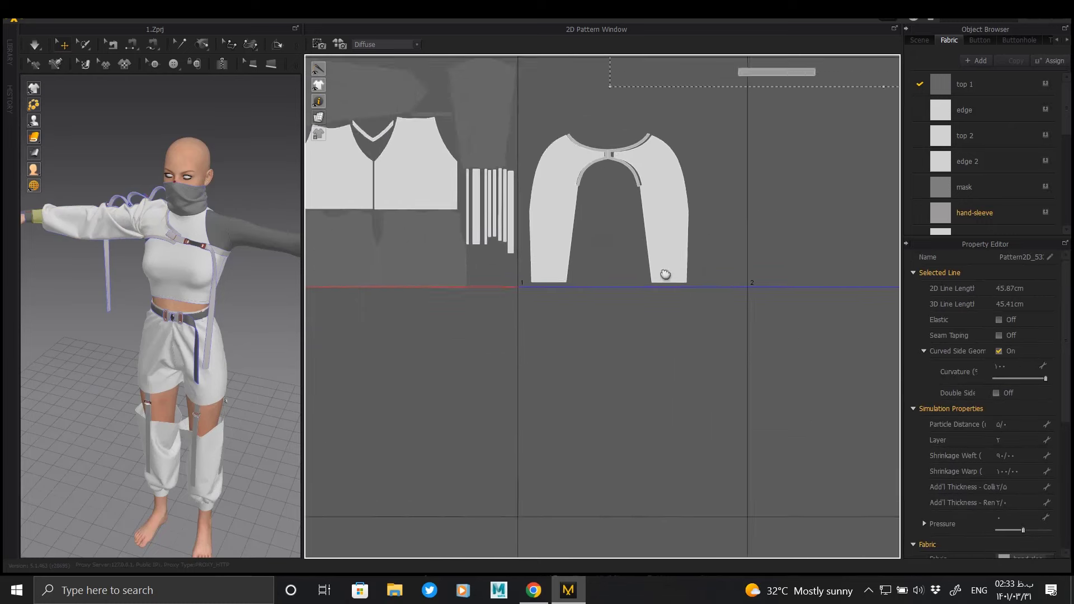
{"action": "scroll", "coordinate": [643, 280], "scroll_direction": "up", "scroll_amount": 3}
{"action": "scroll", "coordinate": [667, 118], "scroll_direction": "up", "scroll_amount": 1}
Step: Slide the right sleeve left until it meets the left sleeve
{"action": "left_click", "coordinate": [516, 358]}
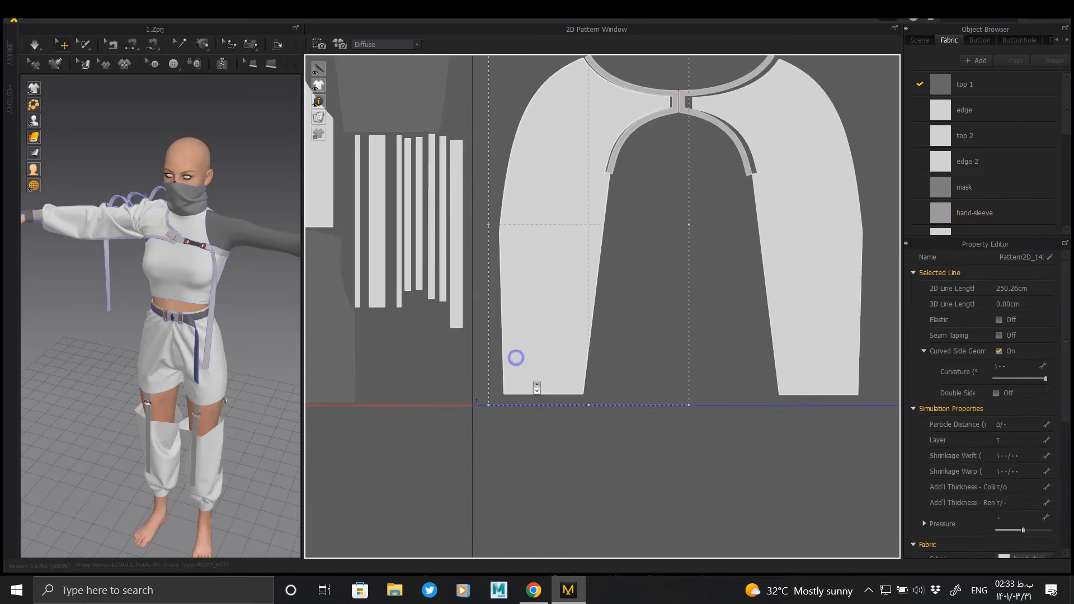
{"action": "scroll", "coordinate": [516, 359], "scroll_direction": "up", "scroll_amount": 3}
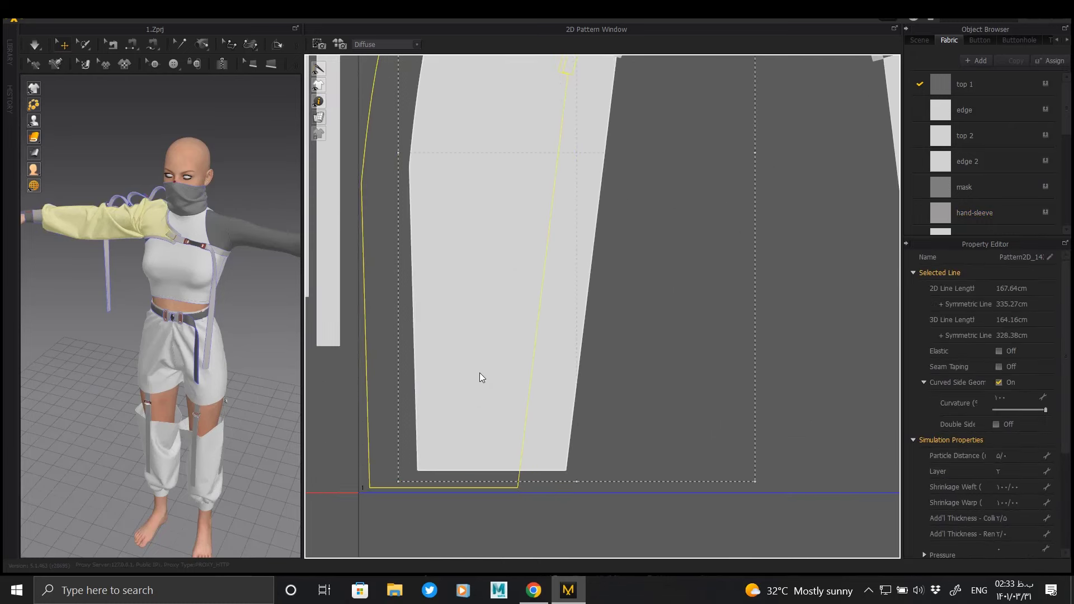
{"action": "scroll", "coordinate": [479, 372], "scroll_direction": "down", "scroll_amount": 3}
{"action": "scroll", "coordinate": [643, 292], "scroll_direction": "up", "scroll_amount": 1}
{"action": "left_click", "coordinate": [518, 440]}
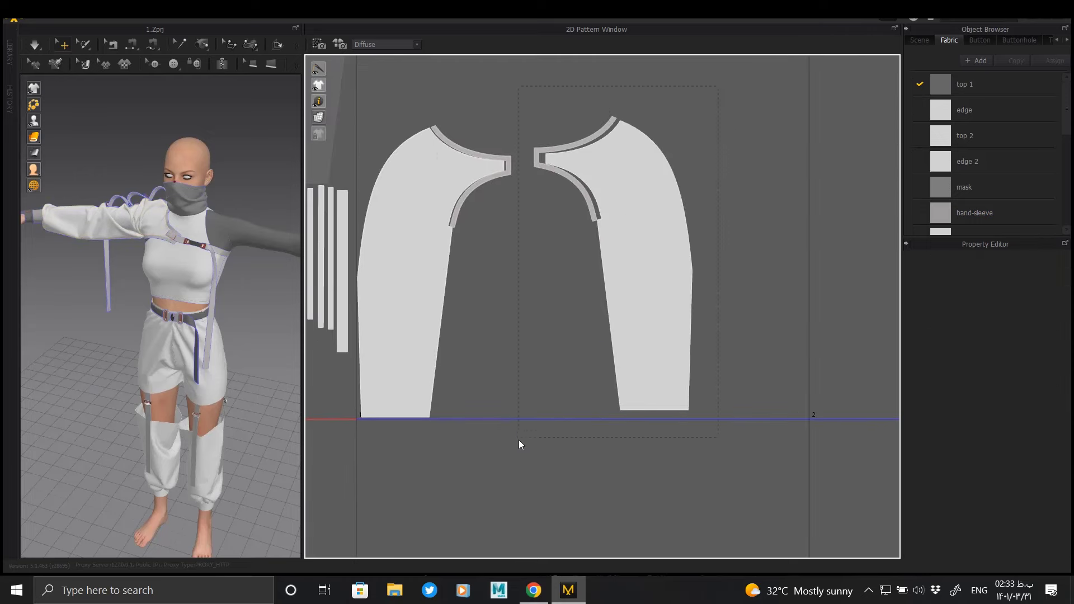
{"action": "left_click_drag", "start_coordinate": [692, 335], "coordinate": [640, 337]}
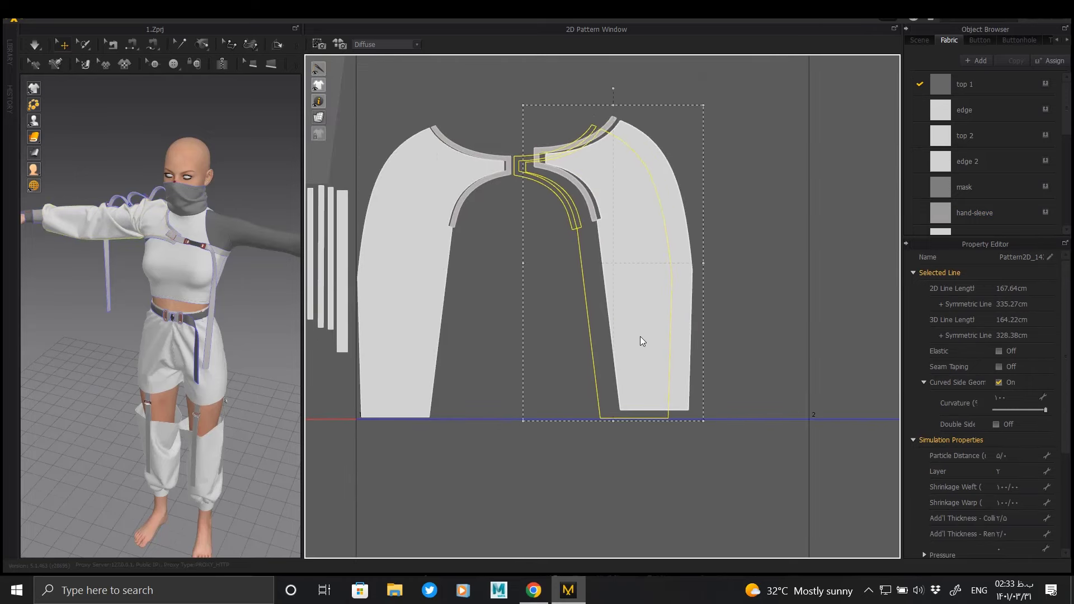
{"action": "scroll", "coordinate": [616, 354], "scroll_direction": "up", "scroll_amount": 3}
{"action": "scroll", "coordinate": [636, 383], "scroll_direction": "down", "scroll_amount": 2}
{"action": "scroll", "coordinate": [569, 235], "scroll_direction": "down", "scroll_amount": 3}
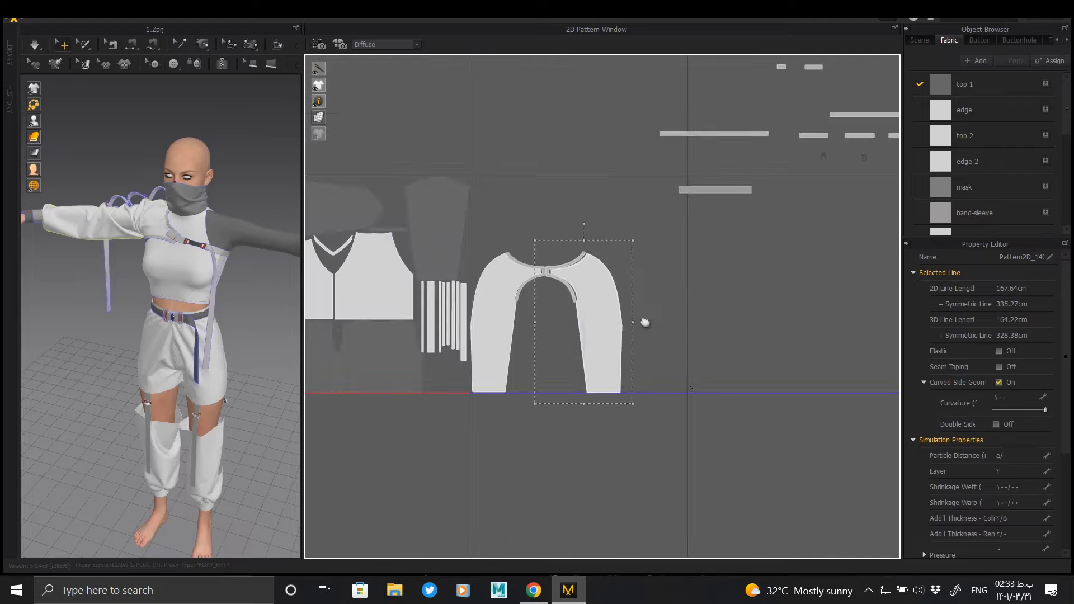
{"action": "scroll", "coordinate": [645, 322], "scroll_direction": "down", "scroll_amount": 3}
{"action": "scroll", "coordinate": [616, 245], "scroll_direction": "up", "scroll_amount": 1}
Step: Move the small strap strips into the empty gap between the sleeves
{"action": "mouse_move", "coordinate": [621, 224]}
{"action": "left_mouse_down"}
{"action": "mouse_move", "coordinate": [495, 289]}
{"action": "mouse_move", "coordinate": [503, 296]}
{"action": "mouse_move", "coordinate": [495, 287]}
{"action": "left_mouse_up"}
{"action": "left_click", "coordinate": [495, 289]}
{"action": "scroll", "coordinate": [495, 290], "scroll_direction": "up", "scroll_amount": 1}
{"action": "scroll", "coordinate": [503, 291], "scroll_direction": "up", "scroll_amount": 4}
{"action": "scroll", "coordinate": [511, 292], "scroll_direction": "up", "scroll_amount": 1}
{"action": "left_click", "coordinate": [649, 218]}
{"action": "left_click_drag", "start_coordinate": [722, 219], "coordinate": [529, 286]}
{"action": "left_click_drag", "start_coordinate": [768, 222], "coordinate": [569, 282]}
{"action": "left_click_drag", "start_coordinate": [722, 190], "coordinate": [507, 276]}
Step: Bring the top small pieces and a long bar down beside the sleeves
{"action": "scroll", "coordinate": [500, 419], "scroll_direction": "up", "scroll_amount": 2}
{"action": "left_click", "coordinate": [593, 242]}
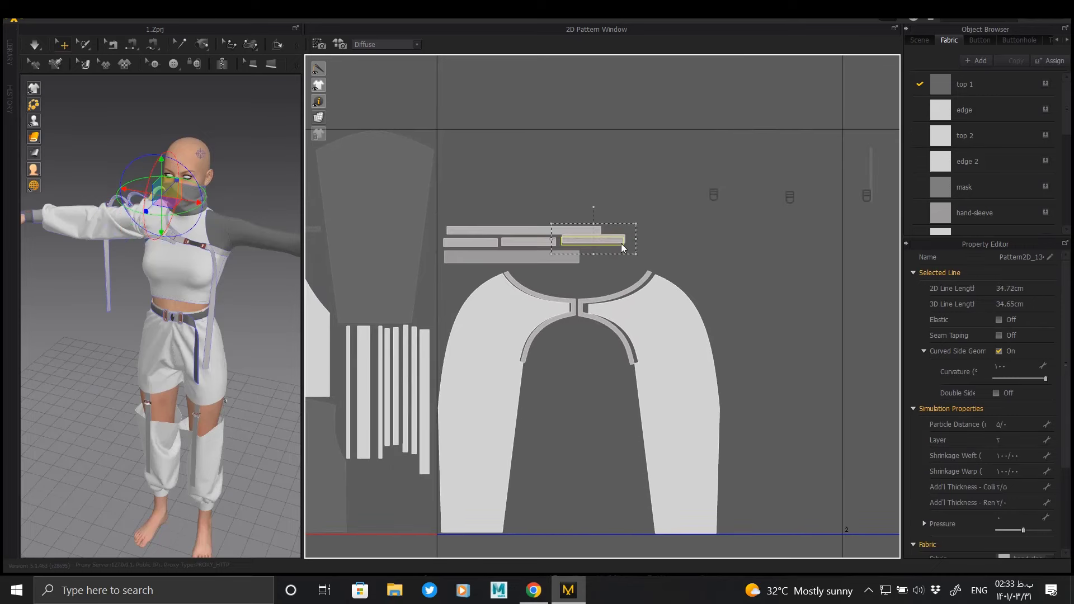
{"action": "scroll", "coordinate": [510, 375], "scroll_direction": "down", "scroll_amount": 2}
{"action": "left_click", "coordinate": [641, 131]}
{"action": "left_click_drag", "start_coordinate": [641, 131], "coordinate": [598, 130]}
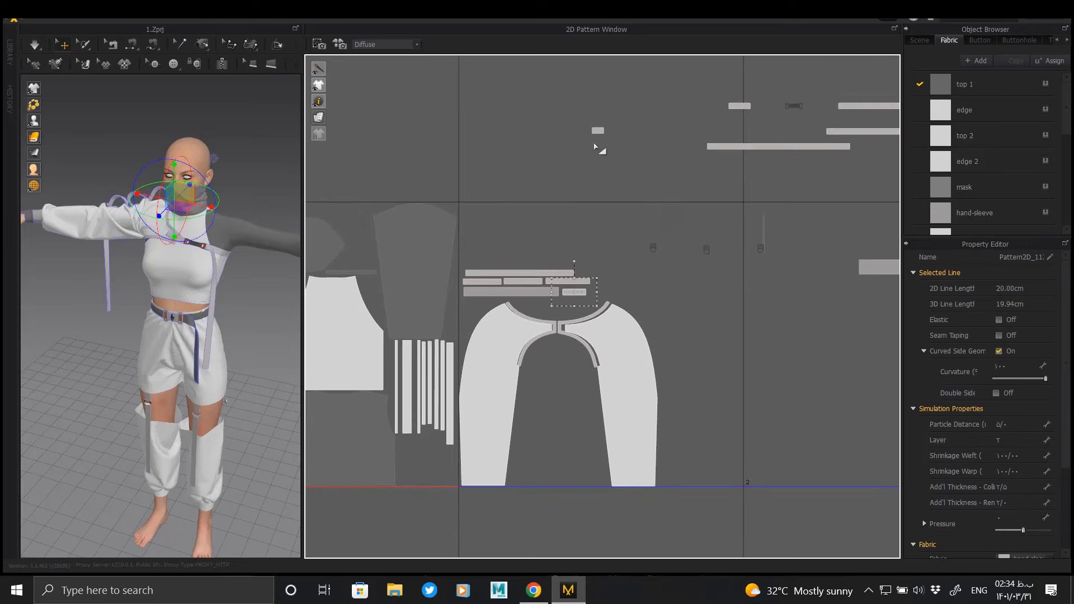
{"action": "left_click_drag", "start_coordinate": [746, 102], "coordinate": [563, 305]}
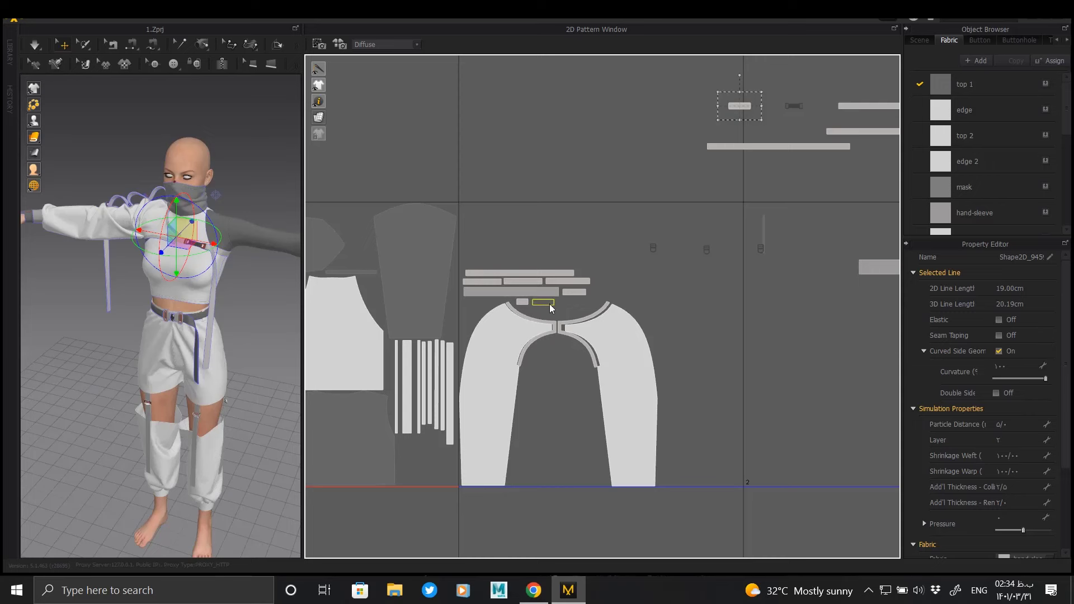
{"action": "mouse_move", "coordinate": [876, 105]}
{"action": "left_mouse_down"}
{"action": "mouse_move", "coordinate": [557, 263]}
{"action": "mouse_move", "coordinate": [563, 361]}
{"action": "left_mouse_up"}
Step: Fill the collar gap with small strips and stack two long bars above the sleeves
{"action": "left_click_drag", "start_coordinate": [482, 281], "coordinate": [571, 368]}
{"action": "left_click", "coordinate": [514, 259]}
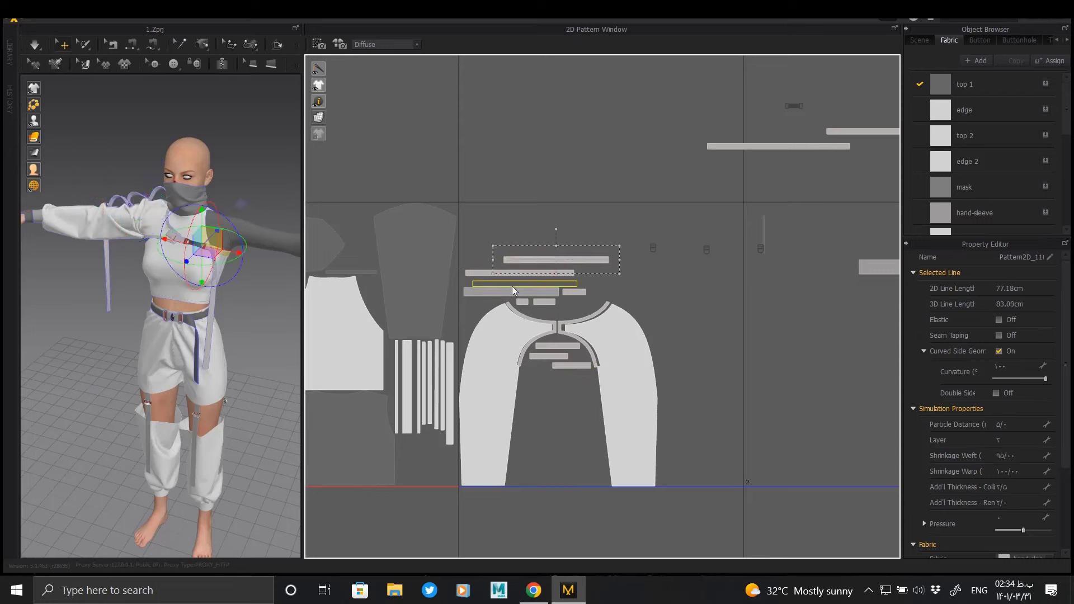
{"action": "left_click_drag", "start_coordinate": [513, 290], "coordinate": [509, 284]}
{"action": "left_click_drag", "start_coordinate": [798, 145], "coordinate": [549, 267]}
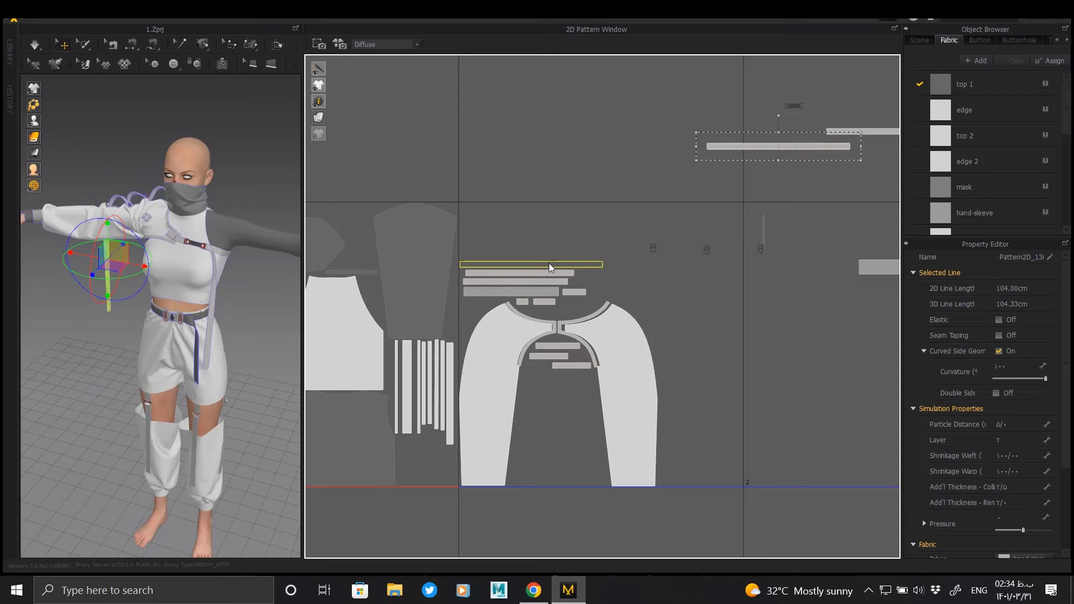
{"action": "mouse_move", "coordinate": [837, 135]}
{"action": "left_mouse_down"}
{"action": "mouse_move", "coordinate": [499, 268]}
{"action": "mouse_move", "coordinate": [480, 253]}
{"action": "left_mouse_up"}
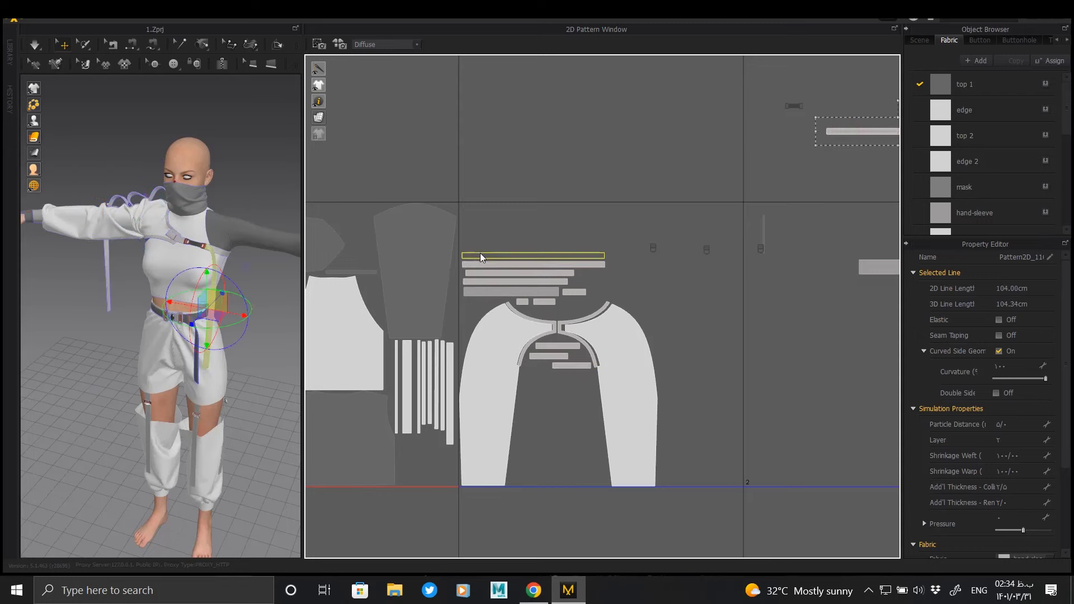
{"action": "scroll", "coordinate": [616, 185], "scroll_direction": "up", "scroll_amount": 2}
{"action": "scroll", "coordinate": [587, 164], "scroll_direction": "up", "scroll_amount": 2}
Step: Put the small bar in the lower row and the wide bar at the bottom between the sleeves
{"action": "middle_click_drag", "start_coordinate": [586, 164], "coordinate": [687, 221]}
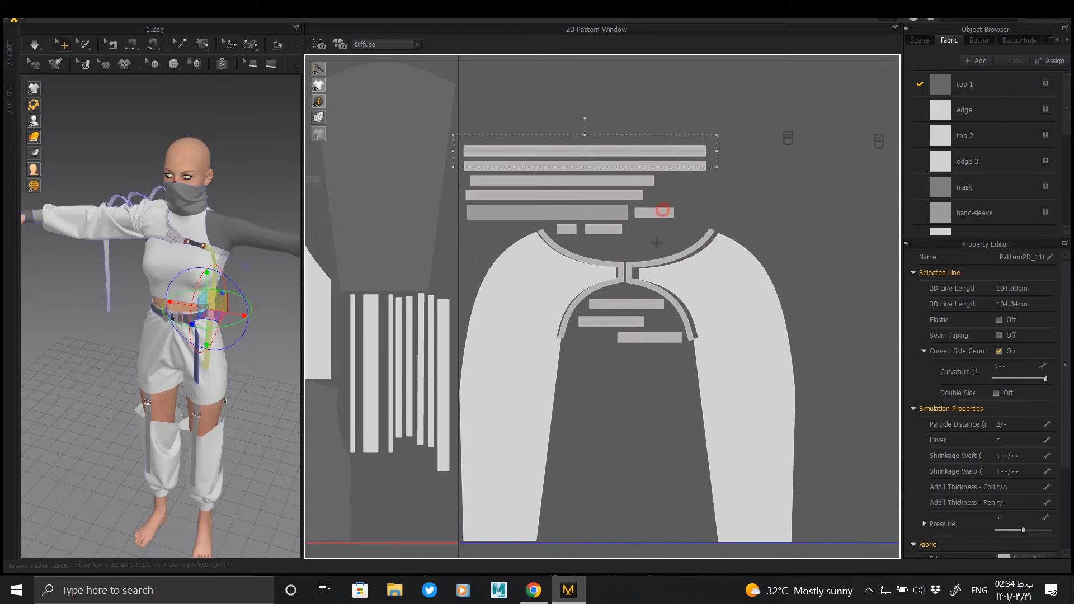
{"action": "left_click_drag", "start_coordinate": [655, 213], "coordinate": [592, 339]}
{"action": "left_click_drag", "start_coordinate": [567, 229], "coordinate": [662, 327]}
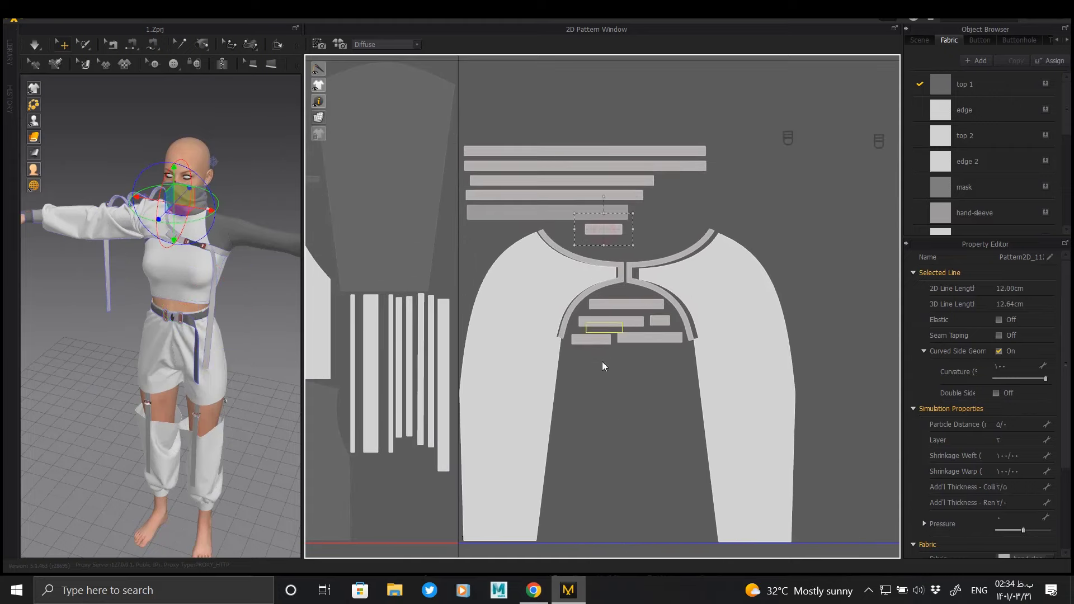
{"action": "left_click_drag", "start_coordinate": [602, 367], "coordinate": [588, 360]}
{"action": "left_click_drag", "start_coordinate": [568, 212], "coordinate": [648, 532]}
{"action": "left_click_drag", "start_coordinate": [464, 213], "coordinate": [712, 144]}
{"action": "left_click_drag", "start_coordinate": [551, 188], "coordinate": [552, 213]}
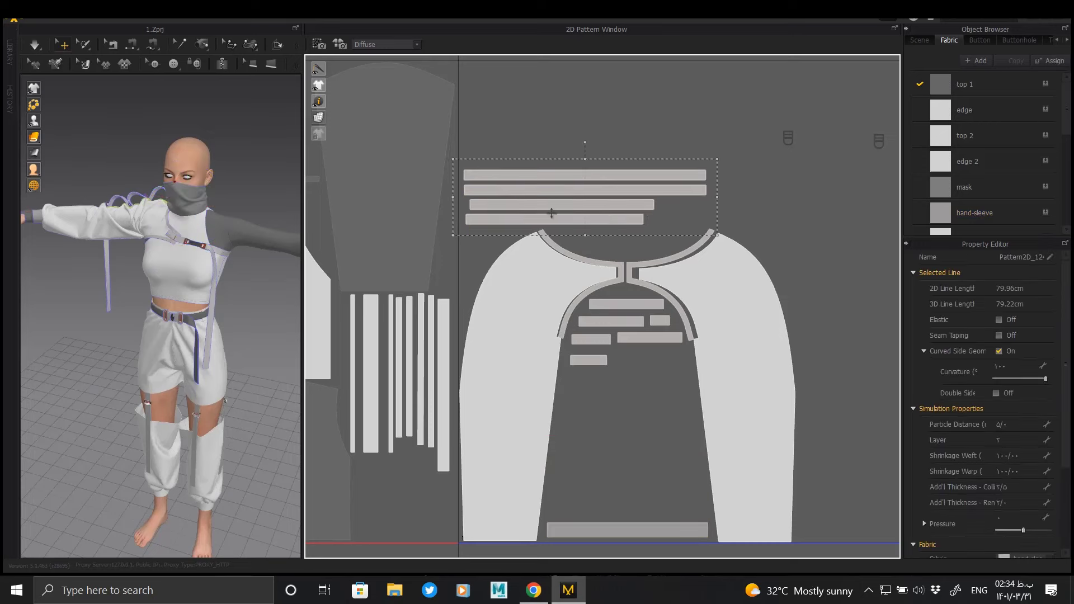
Step: Raise the third bar into the top row and select the stray bar on the right
{"action": "scroll", "coordinate": [552, 212], "scroll_direction": "up", "scroll_amount": 3}
{"action": "scroll", "coordinate": [624, 100], "scroll_direction": "up", "scroll_amount": 2}
{"action": "left_click", "coordinate": [549, 237]}
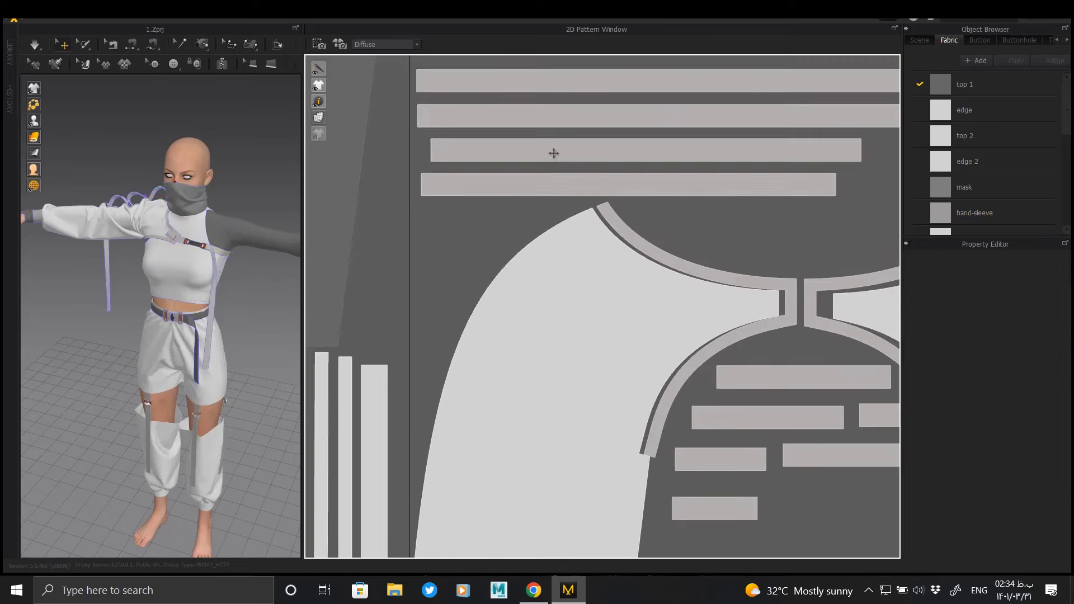
{"action": "mouse_move", "coordinate": [554, 153]}
{"action": "left_mouse_down"}
{"action": "mouse_move", "coordinate": [556, 88]}
{"action": "mouse_move", "coordinate": [553, 112]}
{"action": "left_mouse_up"}
{"action": "scroll", "coordinate": [617, 159], "scroll_direction": "down", "scroll_amount": 3}
{"action": "scroll", "coordinate": [637, 164], "scroll_direction": "down", "scroll_amount": 2}
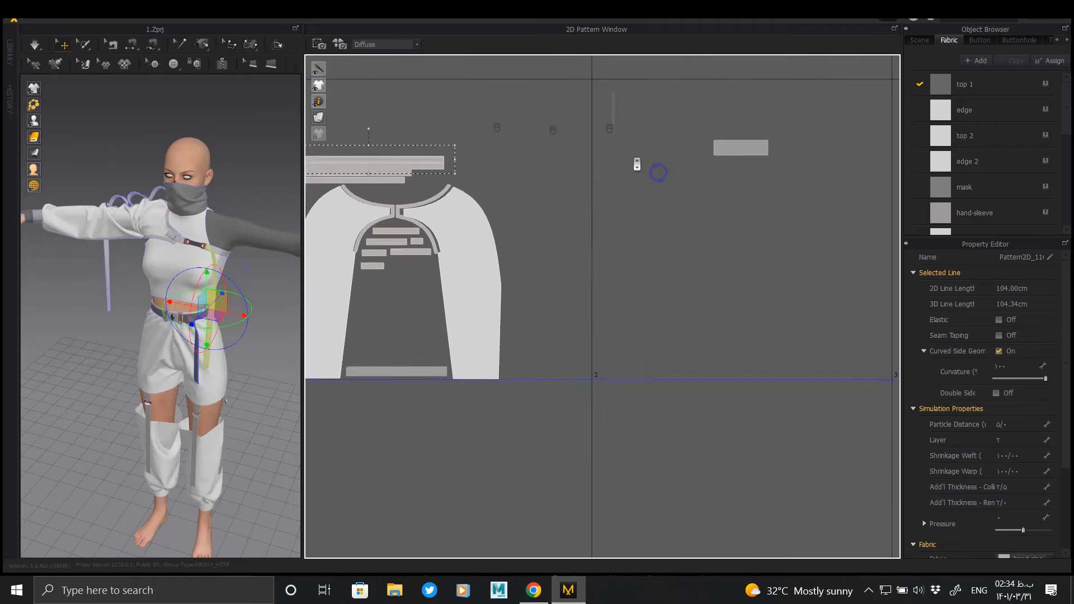
{"action": "left_click", "coordinate": [740, 148]}
Step: Move the stray bar and the buckle piece into the space between the sleeves
{"action": "left_click_drag", "start_coordinate": [739, 148], "coordinate": [429, 278]}
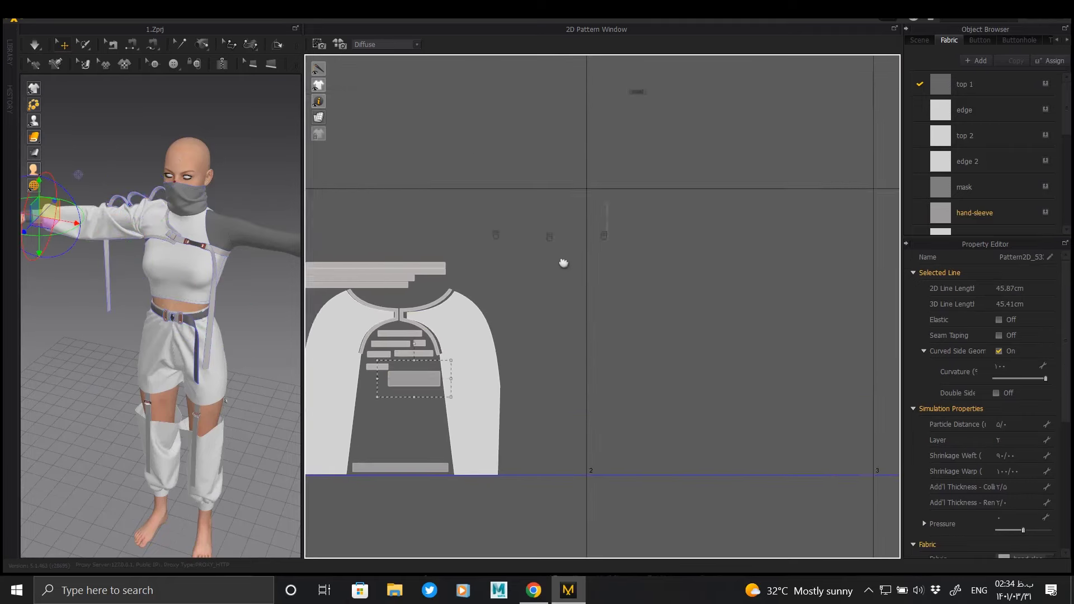
{"action": "scroll", "coordinate": [561, 259], "scroll_direction": "down", "scroll_amount": 1}
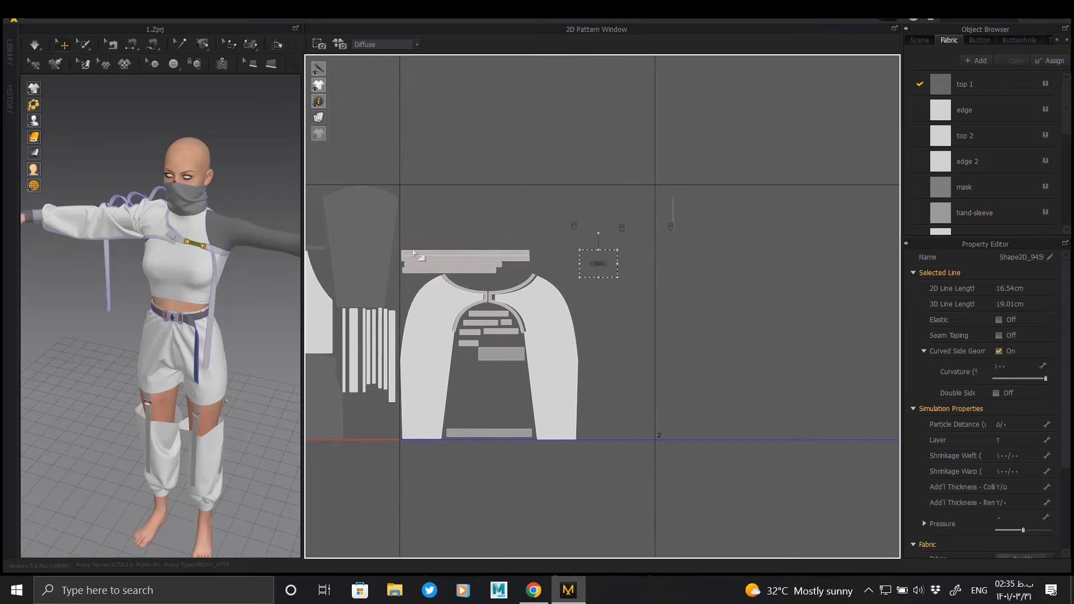
{"action": "scroll", "coordinate": [223, 224], "scroll_direction": "up", "scroll_amount": 3}
{"action": "scroll", "coordinate": [223, 225], "scroll_direction": "up", "scroll_amount": 2}
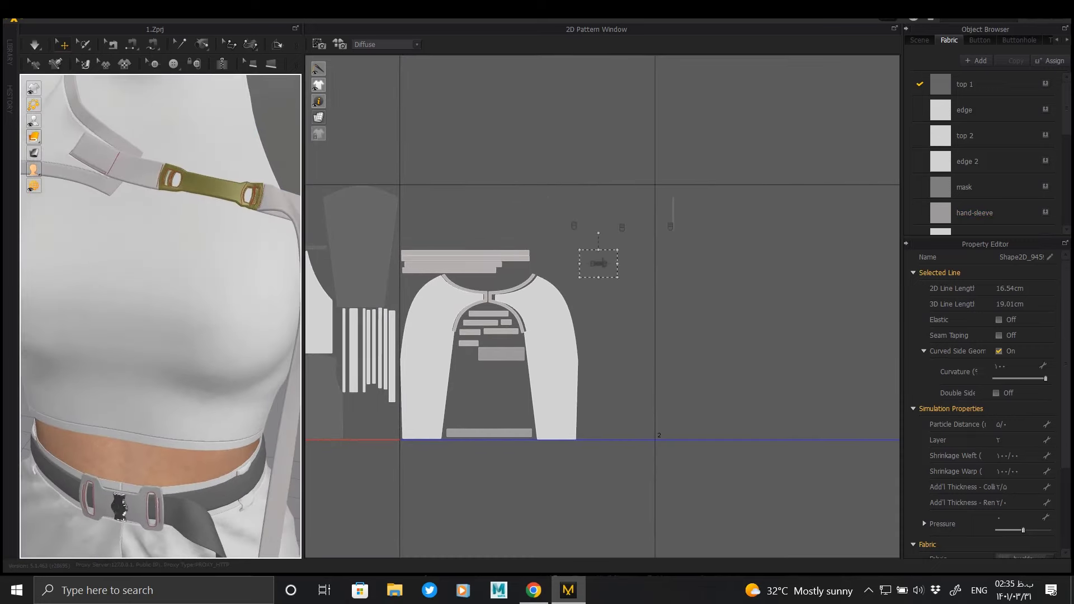
{"action": "left_click_drag", "start_coordinate": [598, 263], "coordinate": [492, 335]}
Step: Move the small loop pieces from the top into the gap between the sleeves
{"action": "scroll", "coordinate": [491, 336], "scroll_direction": "up", "scroll_amount": 3}
{"action": "scroll", "coordinate": [649, 327], "scroll_direction": "up", "scroll_amount": 3}
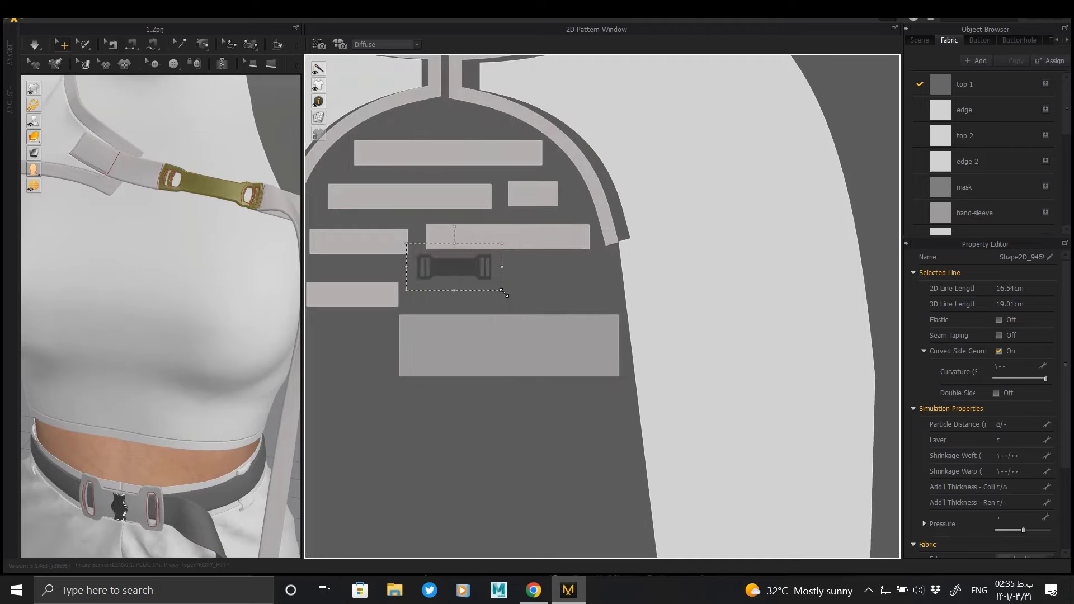
{"action": "scroll", "coordinate": [529, 405], "scroll_direction": "down", "scroll_amount": 5}
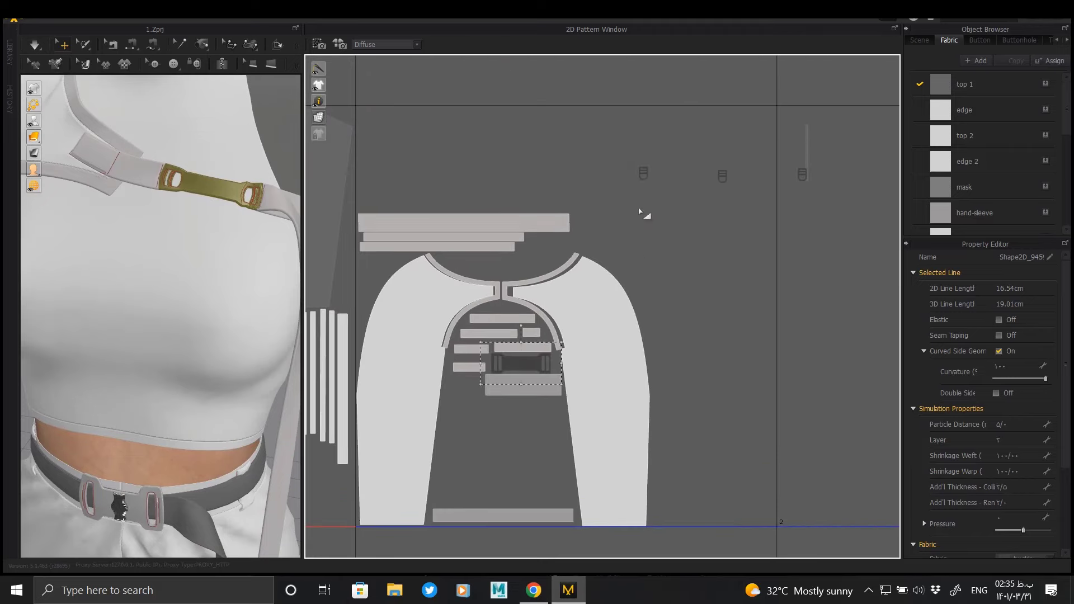
{"action": "mouse_move", "coordinate": [629, 207]}
{"action": "left_mouse_down"}
{"action": "mouse_move", "coordinate": [638, 285]}
{"action": "mouse_move", "coordinate": [518, 283]}
{"action": "left_mouse_up"}
{"action": "left_click_drag", "start_coordinate": [670, 258], "coordinate": [752, 205]}
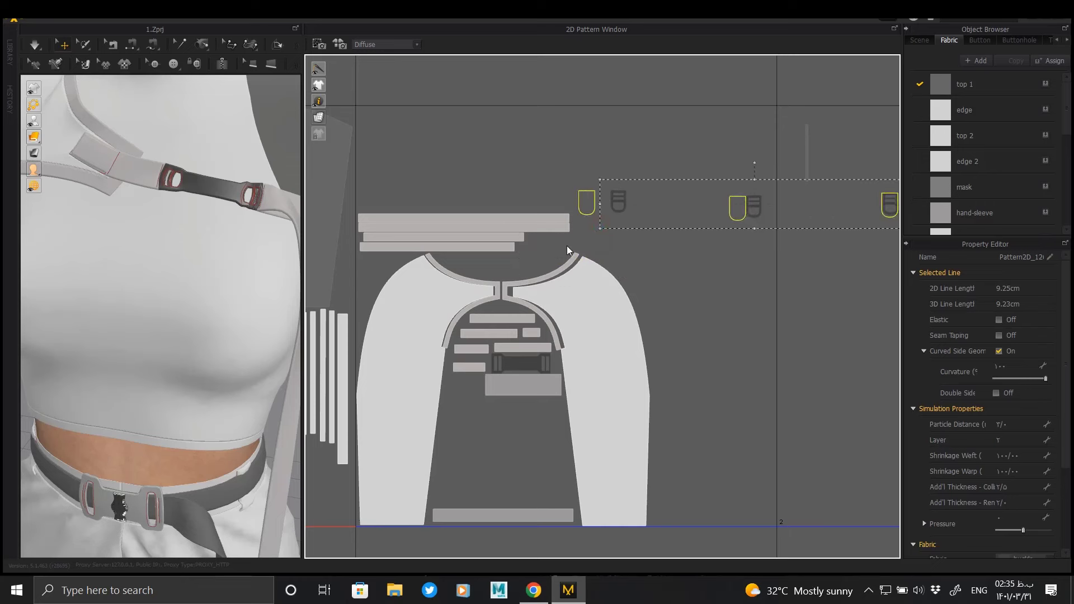
{"action": "mouse_move", "coordinate": [618, 202]}
{"action": "left_mouse_down"}
{"action": "mouse_move", "coordinate": [457, 386]}
{"action": "mouse_move", "coordinate": [490, 396]}
{"action": "left_mouse_up"}
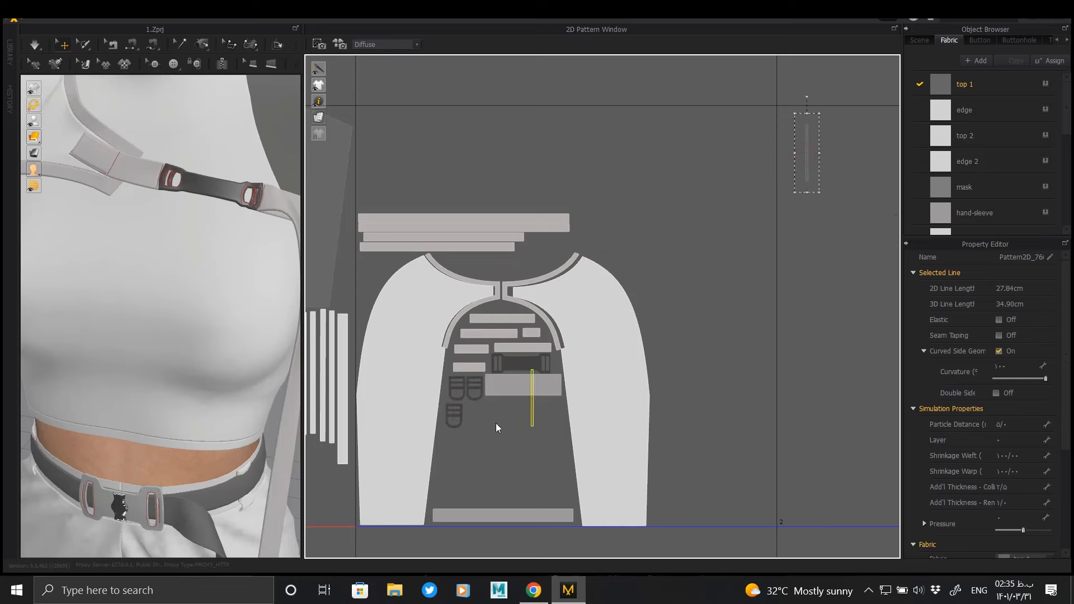
Step: Rotate the three thin wedge pieces horizontal and fit them into the sleeve gap
{"action": "scroll", "coordinate": [625, 305], "scroll_direction": "down", "scroll_amount": 2}
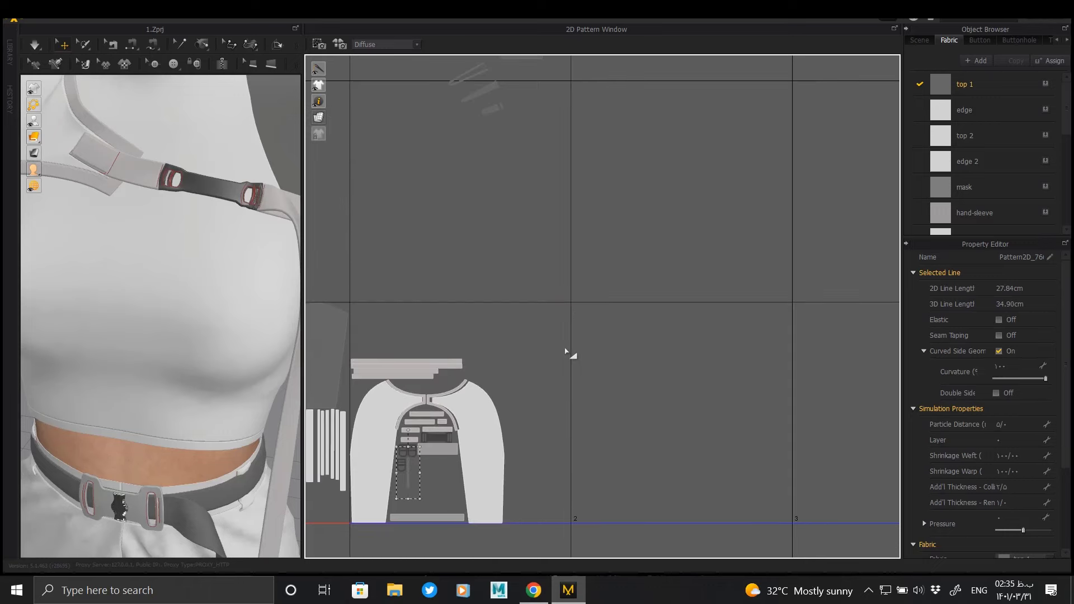
{"action": "scroll", "coordinate": [625, 293], "scroll_direction": "up", "scroll_amount": 4}
{"action": "left_click_drag", "start_coordinate": [628, 230], "coordinate": [492, 132]}
{"action": "mouse_move", "coordinate": [531, 65]}
{"action": "middle_mouse_down"}
{"action": "mouse_move", "coordinate": [586, 281]}
{"action": "mouse_move", "coordinate": [610, 84]}
{"action": "middle_mouse_up"}
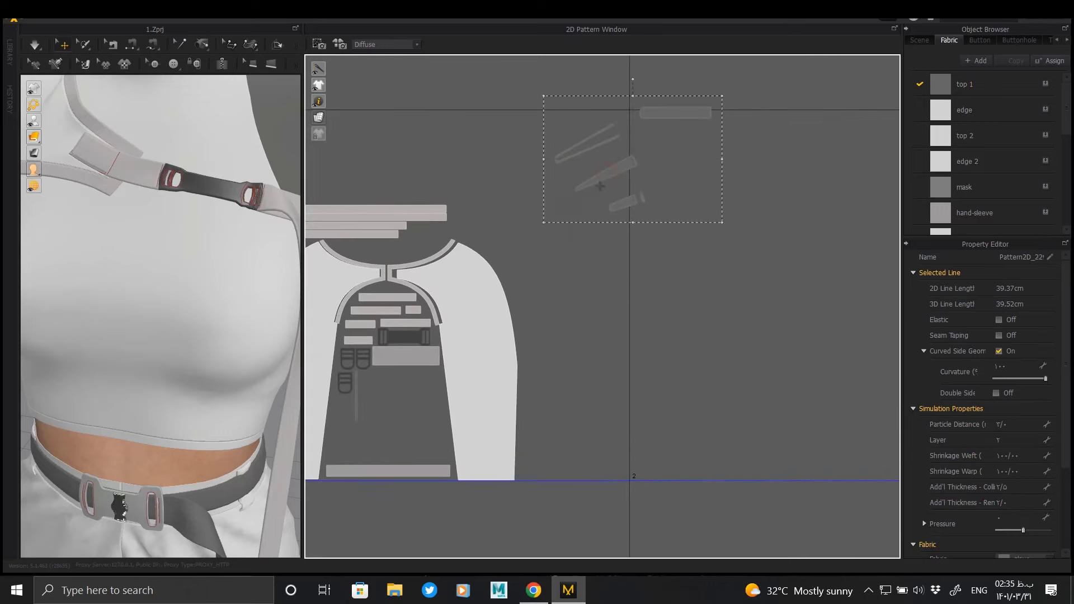
{"action": "left_click_drag", "start_coordinate": [643, 162], "coordinate": [644, 358]}
{"action": "scroll", "coordinate": [679, 238], "scroll_direction": "up", "scroll_amount": 1}
{"action": "mouse_move", "coordinate": [613, 314]}
{"action": "left_mouse_down"}
{"action": "mouse_move", "coordinate": [683, 174]}
{"action": "mouse_move", "coordinate": [692, 182]}
{"action": "mouse_move", "coordinate": [424, 328]}
{"action": "left_mouse_up"}
{"action": "left_click", "coordinate": [671, 278]}
{"action": "left_click_drag", "start_coordinate": [670, 278], "coordinate": [465, 323]}
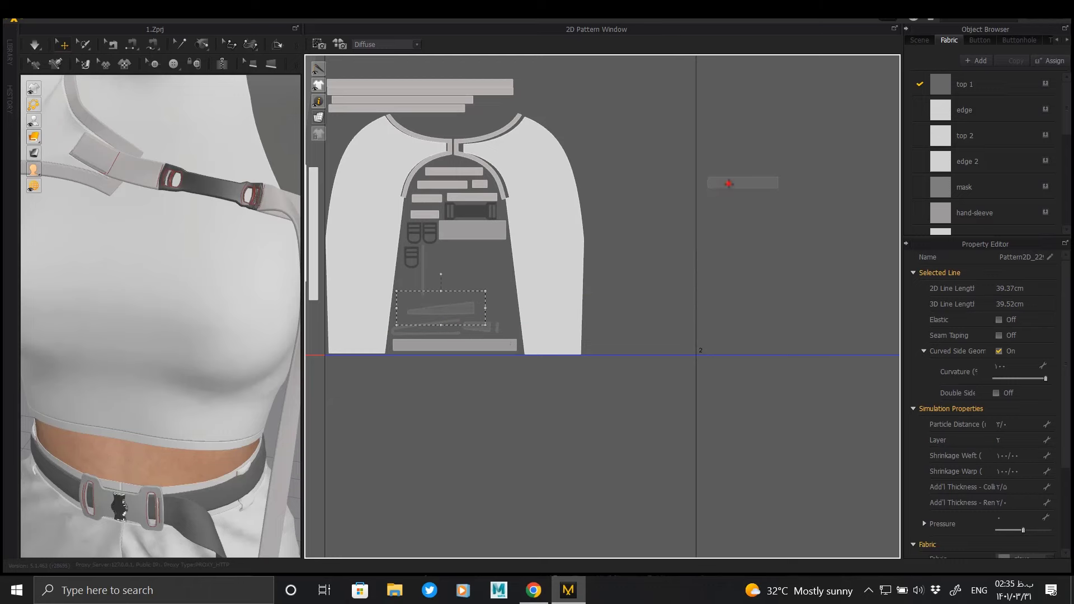
{"action": "left_click_drag", "start_coordinate": [458, 293], "coordinate": [461, 289]}
Step: Move the mask pieces beside the top of the garment
{"action": "scroll", "coordinate": [618, 207], "scroll_direction": "down", "scroll_amount": 3}
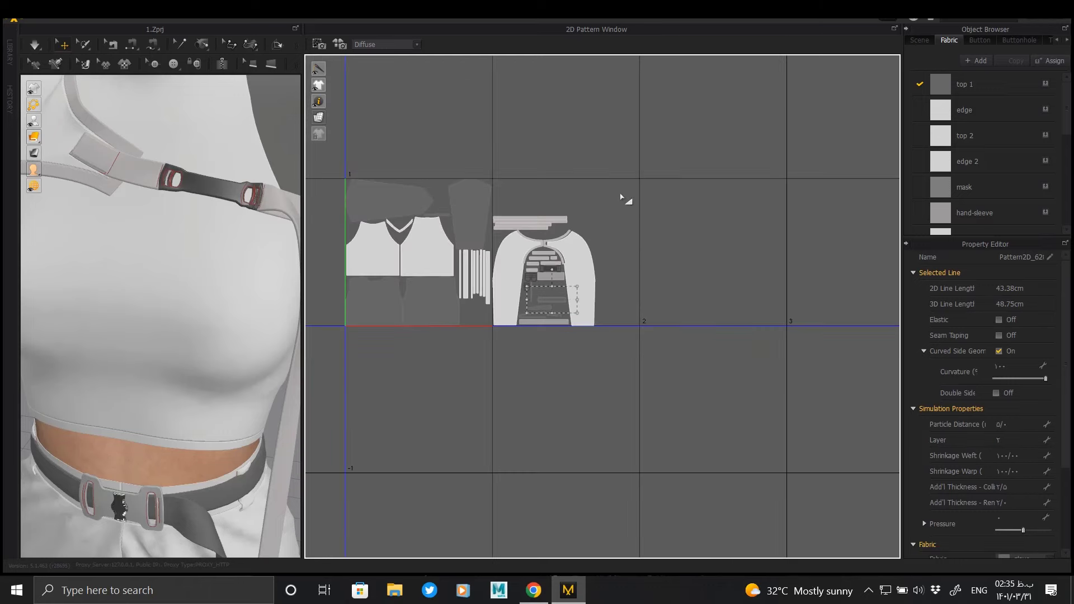
{"action": "scroll", "coordinate": [665, 305], "scroll_direction": "down", "scroll_amount": 3}
{"action": "scroll", "coordinate": [649, 263], "scroll_direction": "down", "scroll_amount": 3}
{"action": "scroll", "coordinate": [632, 220], "scroll_direction": "down", "scroll_amount": 2}
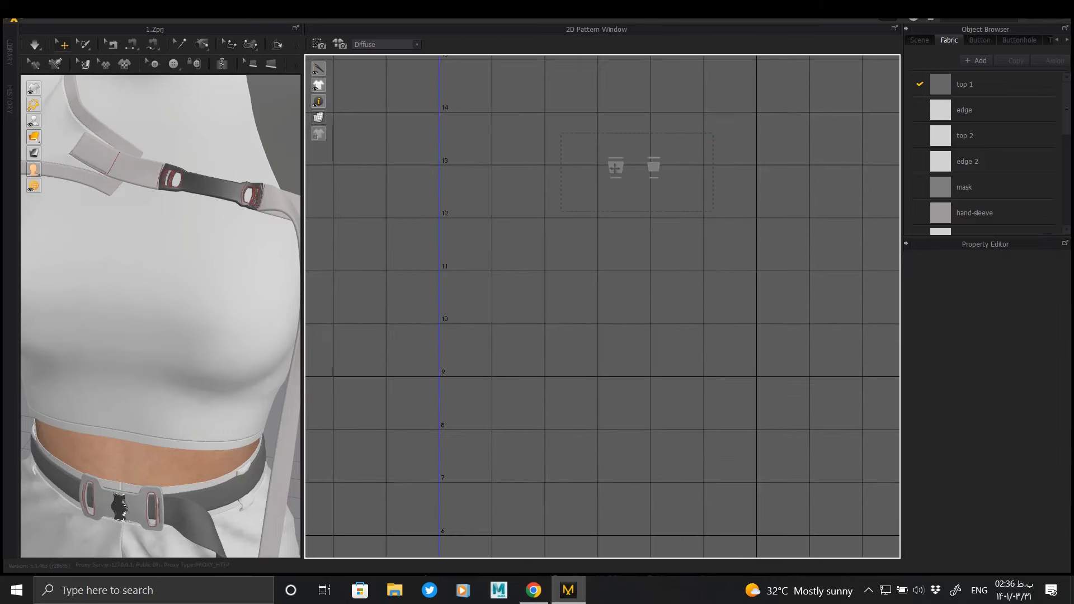
{"action": "left_click_drag", "start_coordinate": [616, 168], "coordinate": [492, 187]}
{"action": "scroll", "coordinate": [576, 401], "scroll_direction": "up", "scroll_amount": 2}
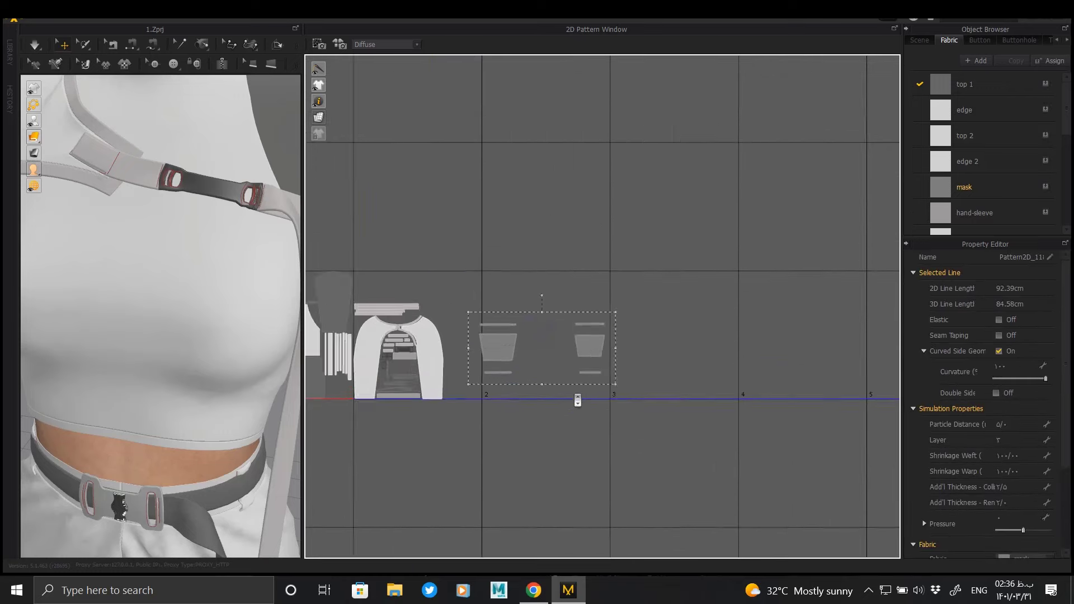
{"action": "scroll", "coordinate": [563, 292], "scroll_direction": "up", "scroll_amount": 2}
{"action": "scroll", "coordinate": [643, 269], "scroll_direction": "up", "scroll_amount": 2}
{"action": "left_click_drag", "start_coordinate": [567, 205], "coordinate": [604, 201]}
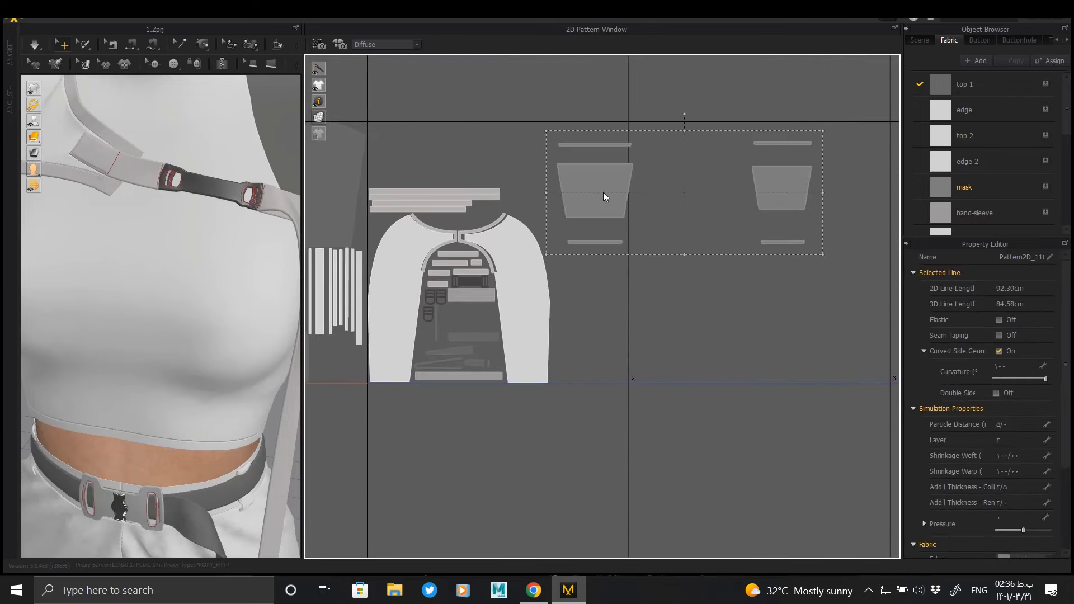
{"action": "key", "text": "Escape"}
Step: Tuck the long strap under the neckline and fit the mask trapezoid into the shirt front
{"action": "scroll", "coordinate": [426, 317], "scroll_direction": "up", "scroll_amount": 3}
{"action": "left_click", "coordinate": [427, 317]}
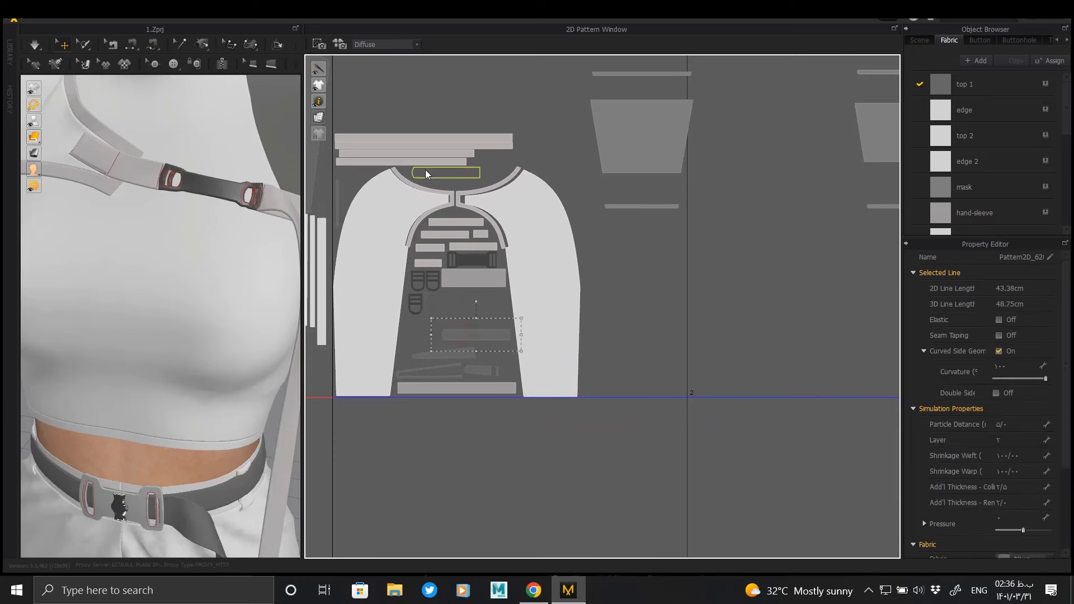
{"action": "left_click_drag", "start_coordinate": [425, 174], "coordinate": [426, 174]}
{"action": "left_click_drag", "start_coordinate": [520, 160], "coordinate": [519, 160]}
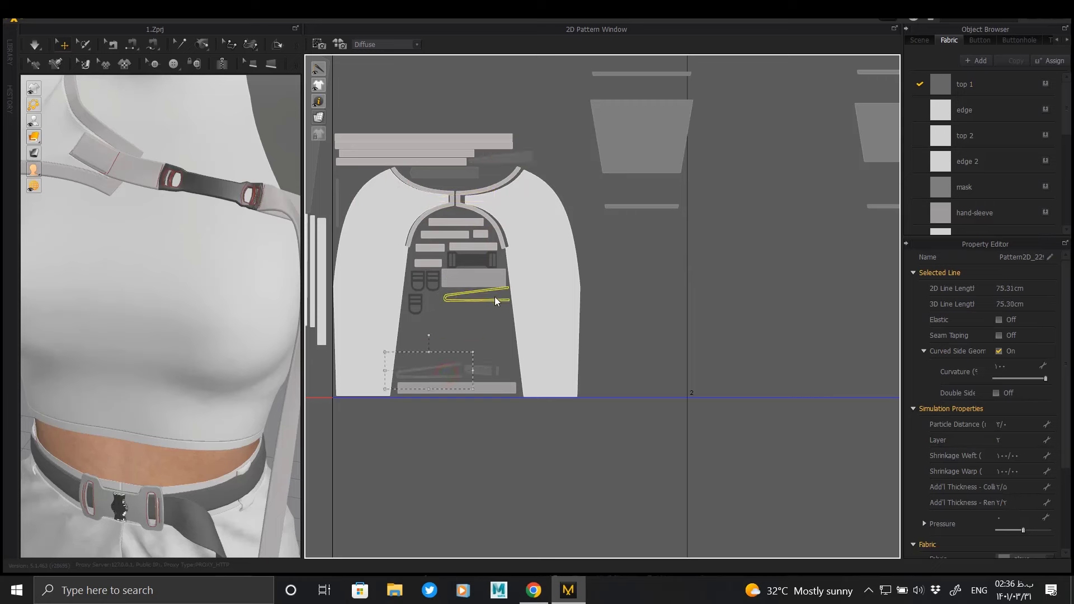
{"action": "left_click", "coordinate": [494, 299]}
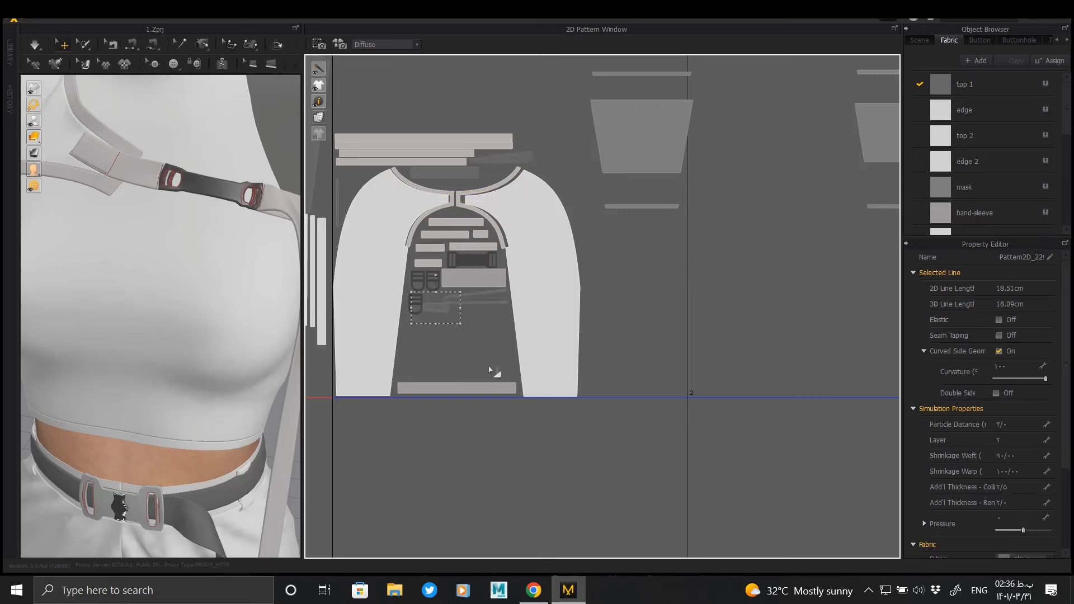
{"action": "left_click", "coordinate": [481, 389]}
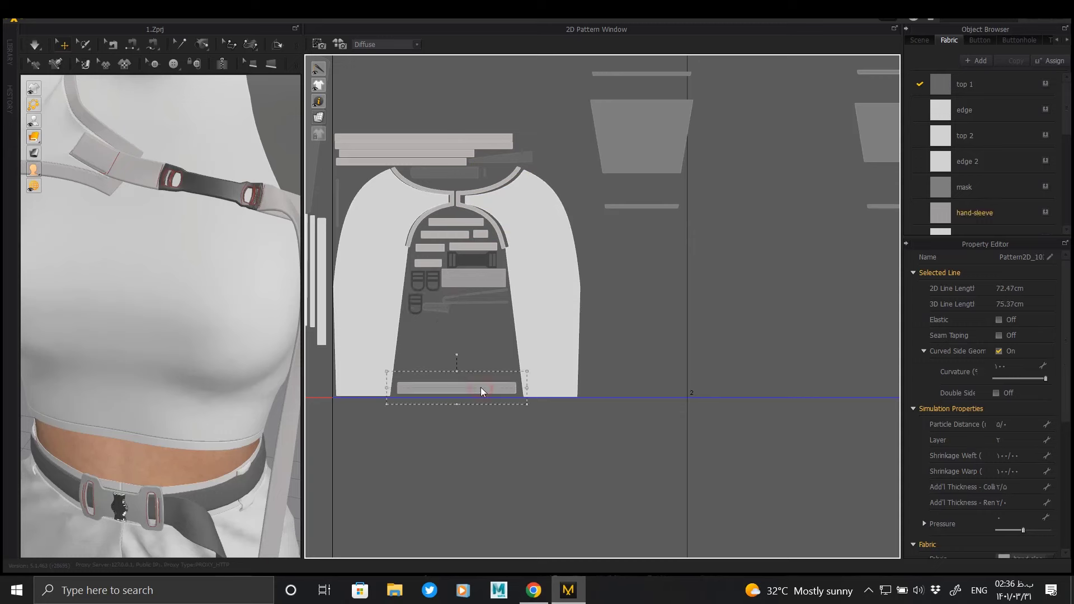
{"action": "left_click", "coordinate": [478, 349]}
{"action": "scroll", "coordinate": [162, 211], "scroll_direction": "down", "scroll_amount": 5}
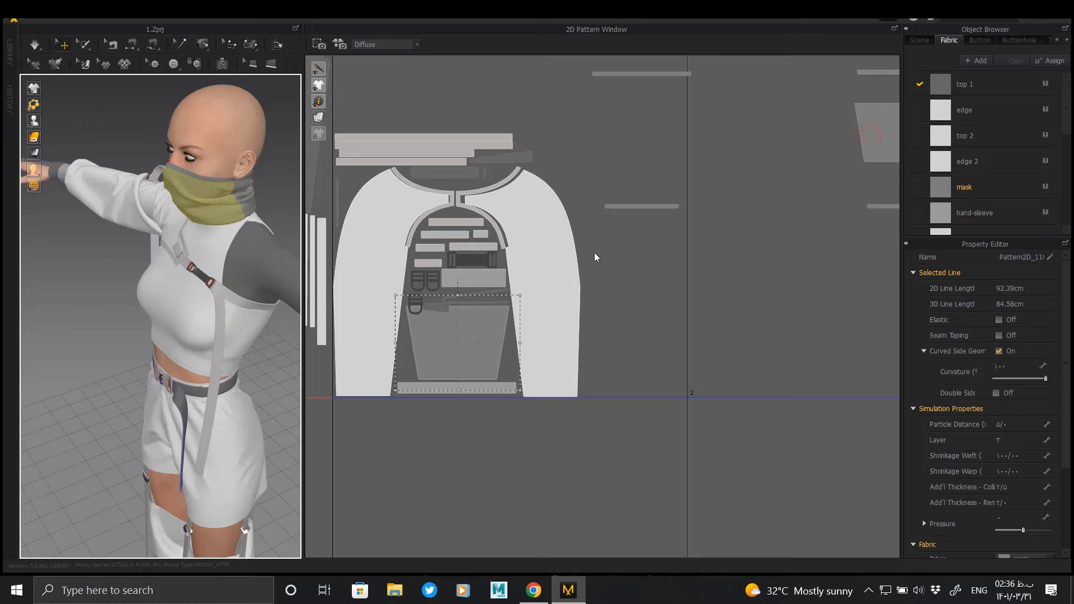
Step: Undo an accidental pocket move and nudge the pocket piece up toward the neckline
{"action": "left_click_drag", "start_coordinate": [435, 343], "coordinate": [768, 205]}
{"action": "key", "text": "ctrl+z"}
{"action": "middle_click_drag", "start_coordinate": [494, 316], "coordinate": [523, 292]}
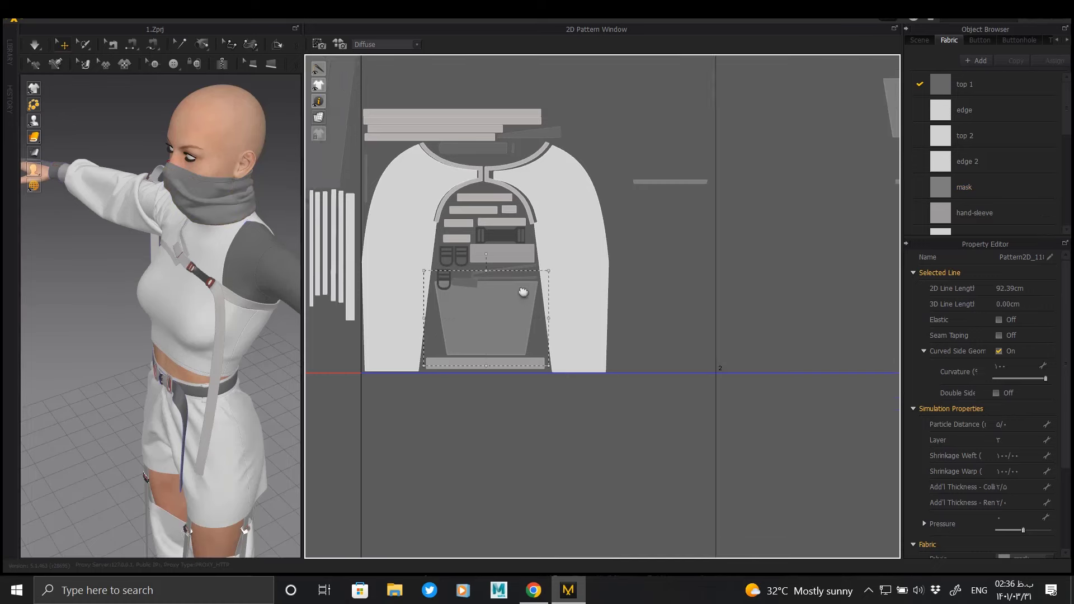
{"action": "scroll", "coordinate": [523, 292], "scroll_direction": "up", "scroll_amount": 3}
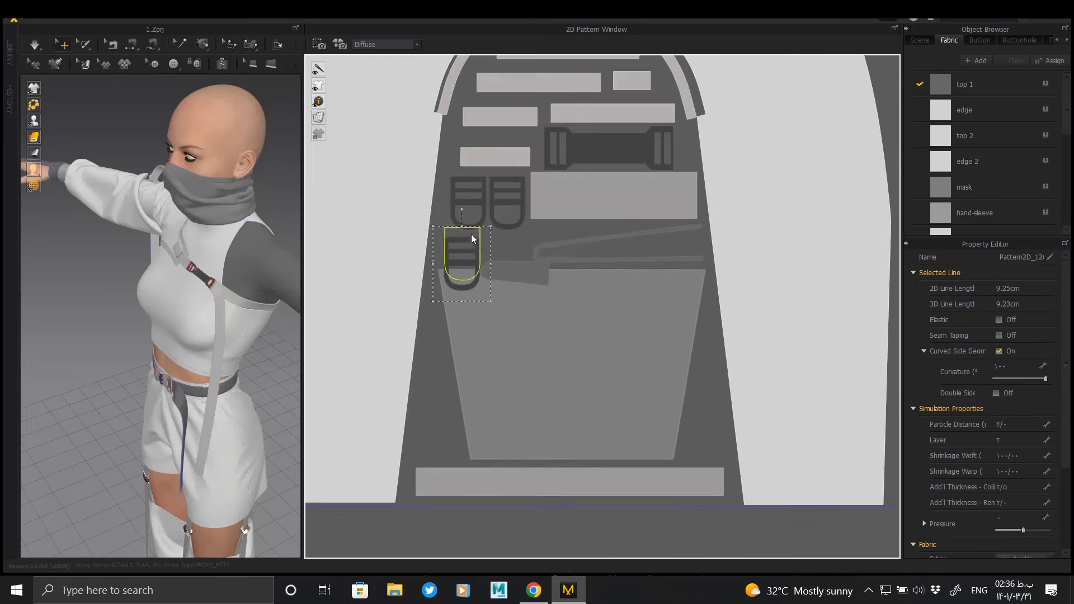
{"action": "left_click_drag", "start_coordinate": [478, 239], "coordinate": [467, 226]}
{"action": "middle_click_drag", "start_coordinate": [623, 200], "coordinate": [596, 273]}
{"action": "scroll", "coordinate": [596, 272], "scroll_direction": "down", "scroll_amount": 2}
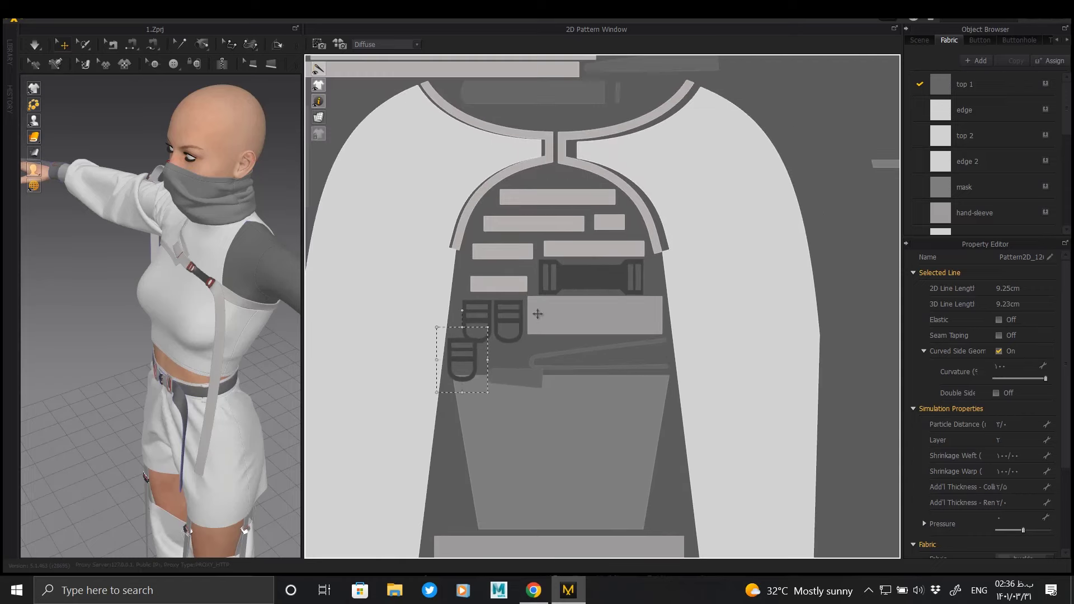
Step: Raise the rectangle pieces, small pieces and buckle toward the neckline
{"action": "left_click_drag", "start_coordinate": [551, 200], "coordinate": [542, 117]}
{"action": "left_click", "coordinate": [560, 226]}
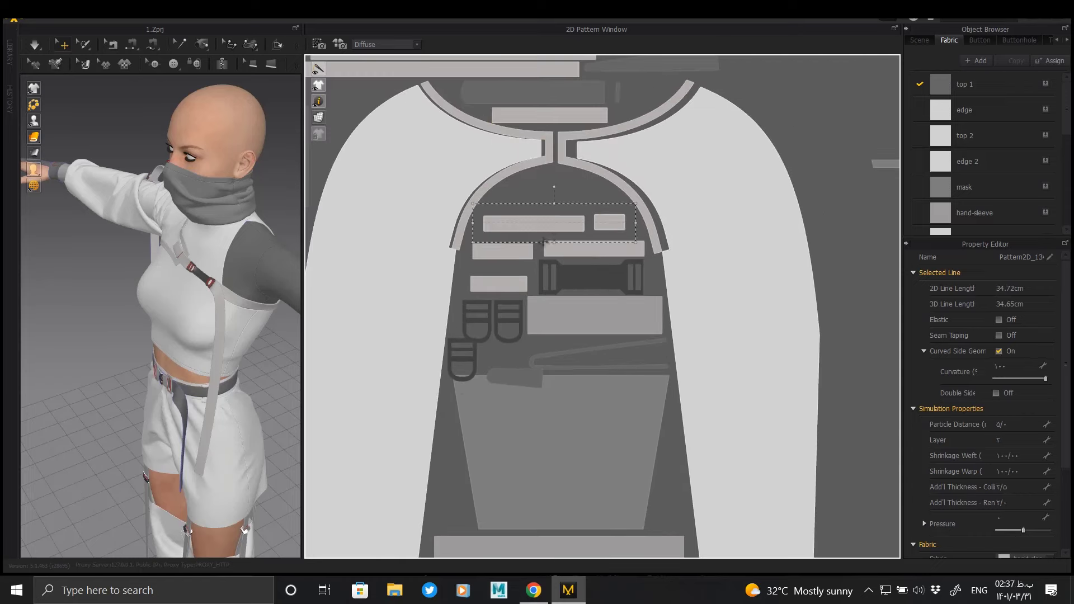
{"action": "left_click_drag", "start_coordinate": [578, 243], "coordinate": [569, 221]}
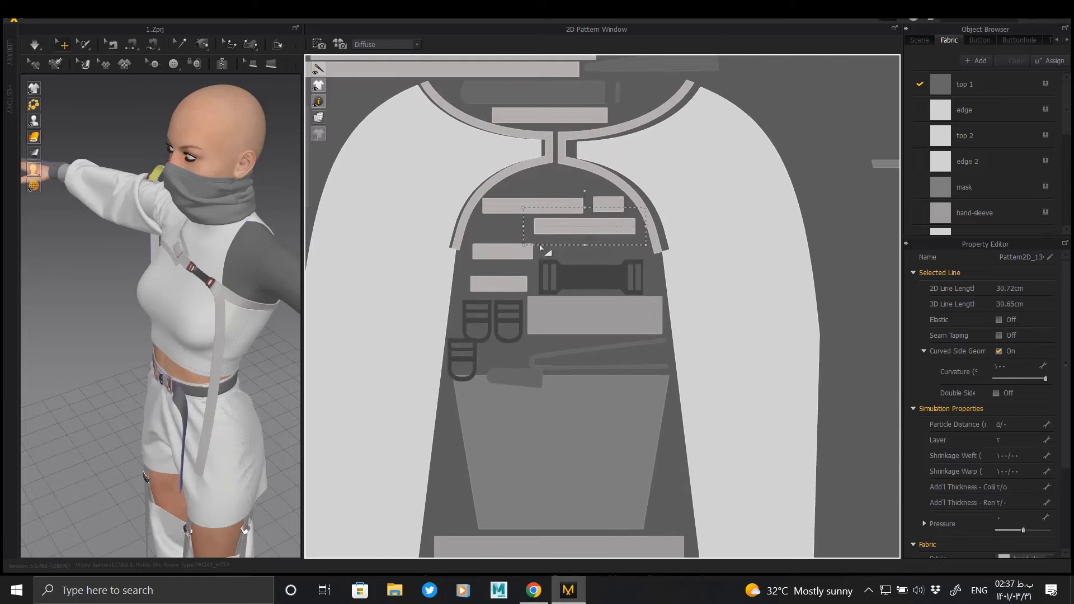
{"action": "left_click_drag", "start_coordinate": [523, 253], "coordinate": [522, 229]}
{"action": "left_click_drag", "start_coordinate": [559, 273], "coordinate": [558, 253]}
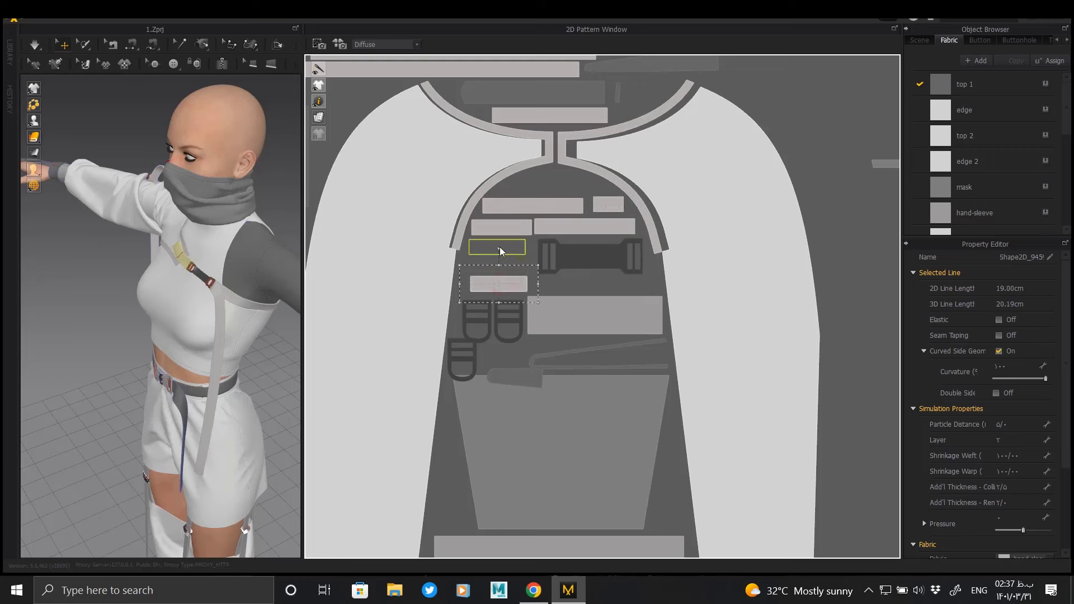
{"action": "left_click_drag", "start_coordinate": [499, 284], "coordinate": [499, 247]}
{"action": "left_click_drag", "start_coordinate": [584, 307], "coordinate": [583, 287]}
Step: Move the D-shaped piece, long strap and small dark piece upward
{"action": "mouse_move", "coordinate": [475, 362]}
{"action": "left_mouse_down"}
{"action": "mouse_move", "coordinate": [498, 281]}
{"action": "mouse_move", "coordinate": [524, 285]}
{"action": "mouse_move", "coordinate": [488, 261]}
{"action": "left_mouse_up"}
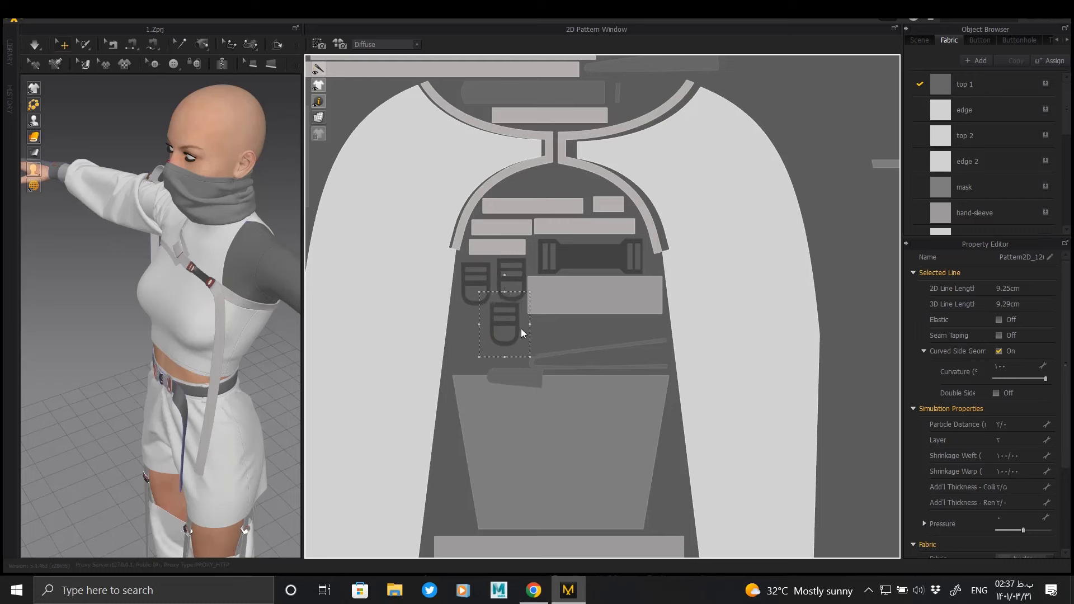
{"action": "left_click_drag", "start_coordinate": [583, 351], "coordinate": [583, 330]}
{"action": "left_click_drag", "start_coordinate": [513, 376], "coordinate": [479, 354]}
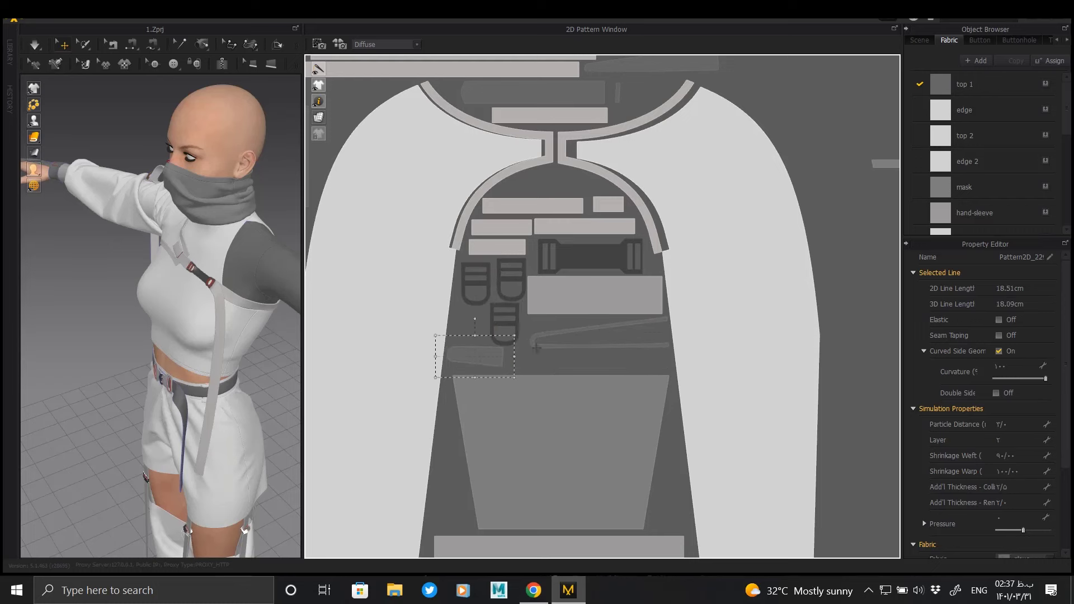
{"action": "scroll", "coordinate": [536, 348], "scroll_direction": "down", "scroll_amount": 2}
{"action": "scroll", "coordinate": [583, 329], "scroll_direction": "down", "scroll_amount": 1}
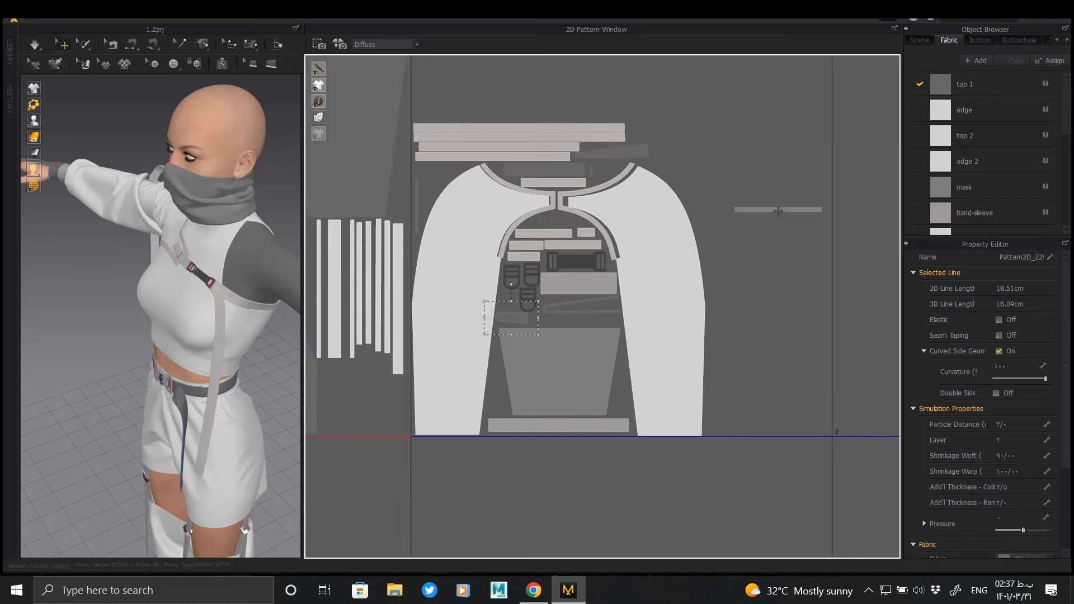
Step: Put the thin strip above the neckline, delete the loose strip, and set the trapezoid beside the strips
{"action": "left_click_drag", "start_coordinate": [778, 211], "coordinate": [587, 119]}
{"action": "scroll", "coordinate": [689, 197], "scroll_direction": "down", "scroll_amount": 2}
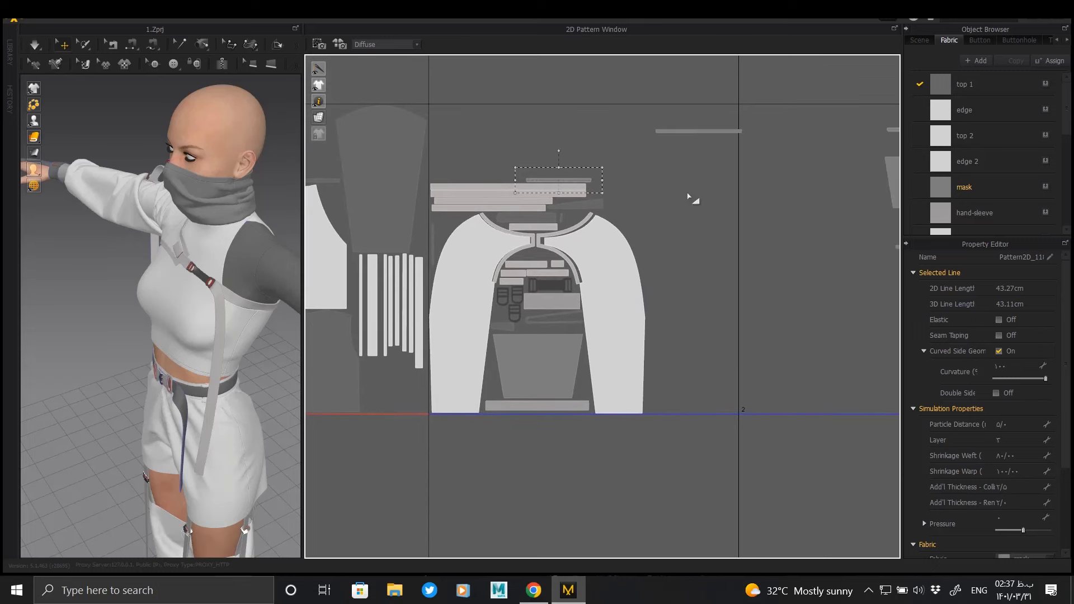
{"action": "left_click", "coordinate": [699, 131]}
{"action": "scroll", "coordinate": [486, 180], "scroll_direction": "down", "scroll_amount": 1}
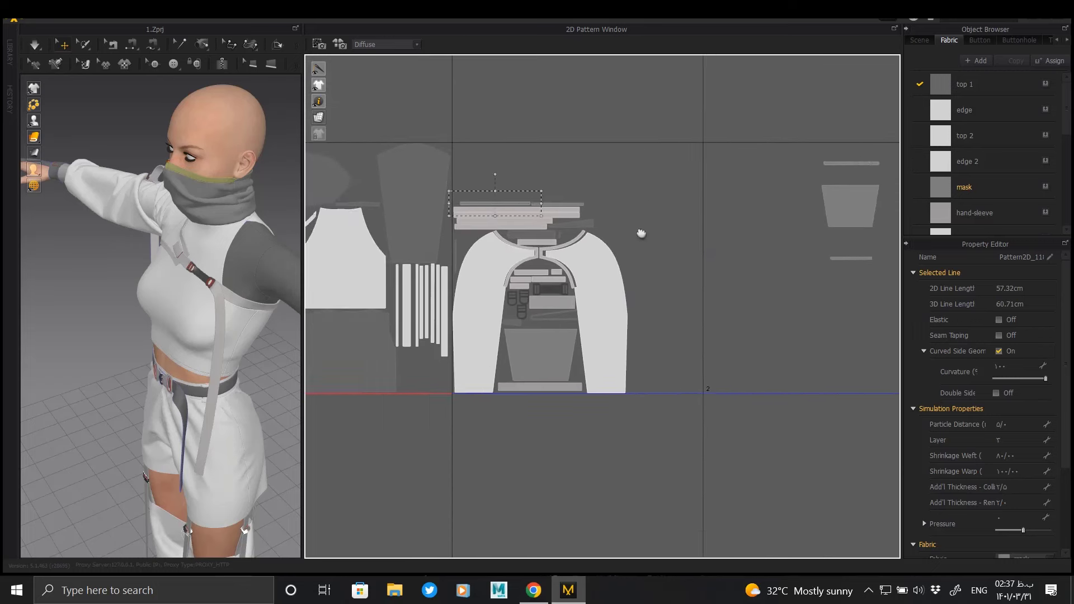
{"action": "right_click_drag", "start_coordinate": [586, 201], "coordinate": [502, 202]}
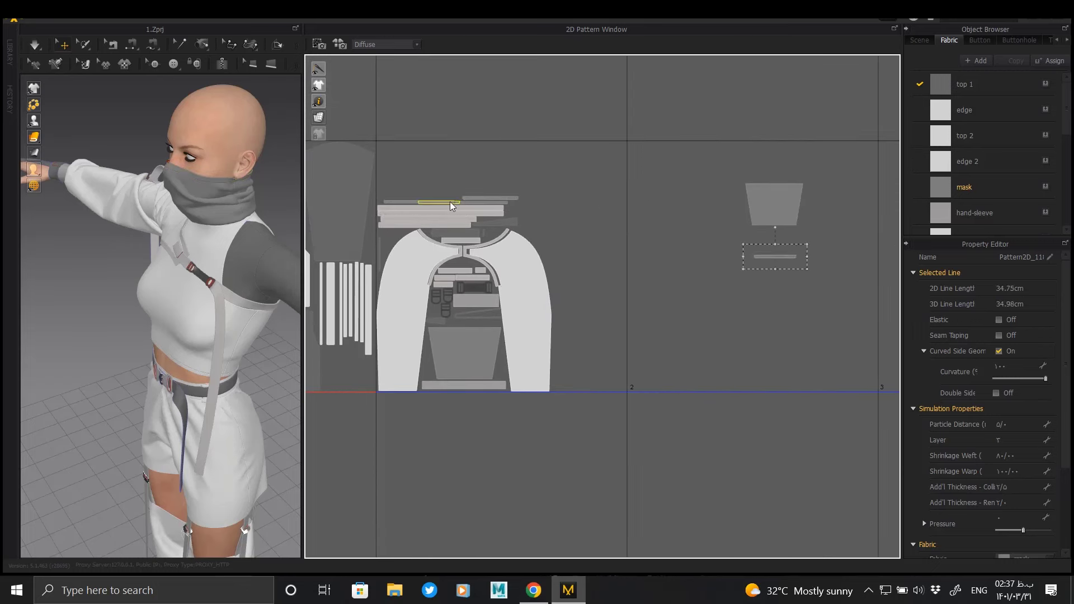
{"action": "key", "text": "Delete"}
{"action": "left_click_drag", "start_coordinate": [781, 203], "coordinate": [554, 217]}
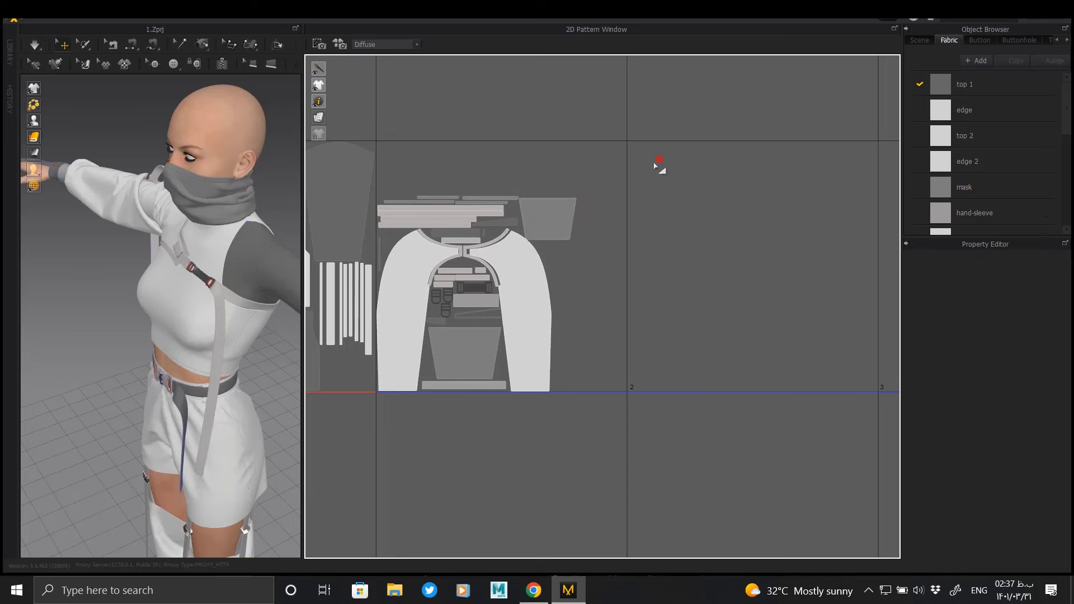
Step: Select every packed piece and enlarge them as one group to fill the 0–1 UV tile
{"action": "left_click_drag", "start_coordinate": [659, 160], "coordinate": [367, 431]}
{"action": "key", "text": "ctrl+c"}
{"action": "key", "text": "ctrl+v"}
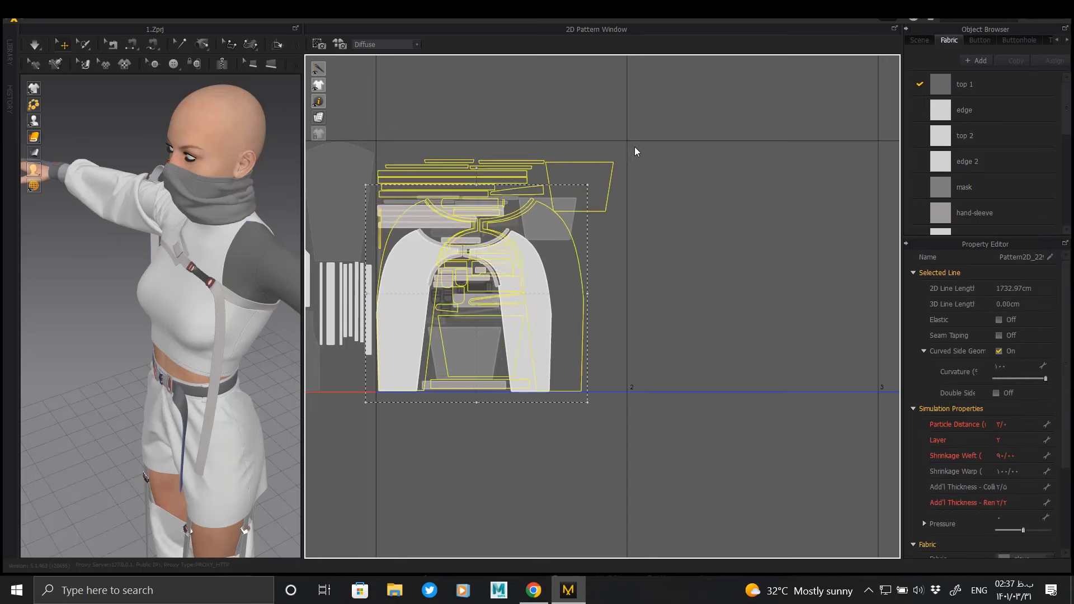
{"action": "left_click", "coordinate": [680, 138]}
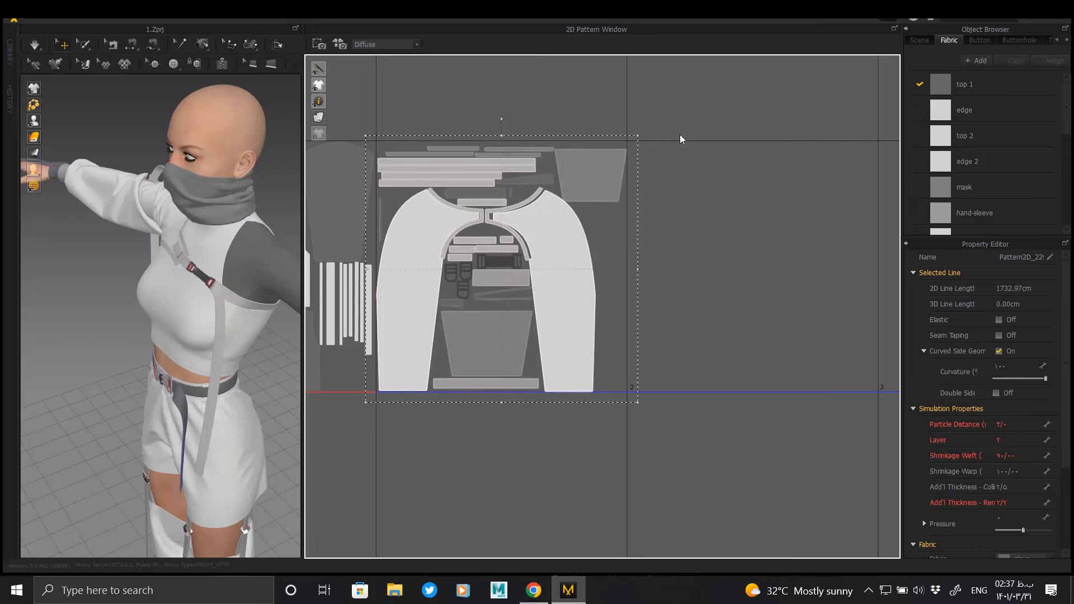
{"action": "key", "text": "ctrl+v"}
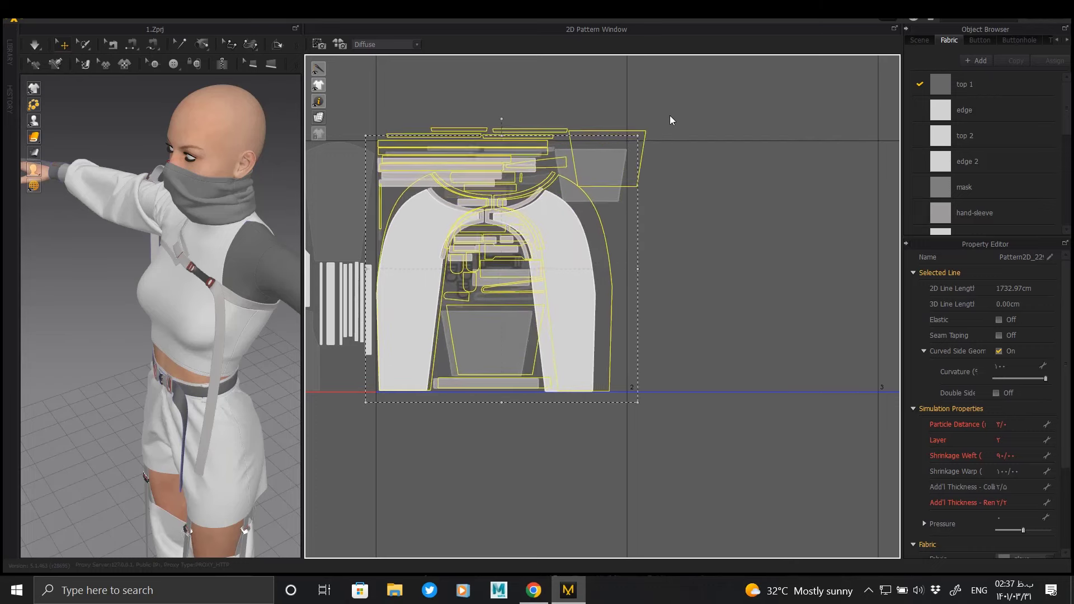
{"action": "left_click", "coordinate": [670, 115]}
{"action": "scroll", "coordinate": [619, 264], "scroll_direction": "up", "scroll_amount": 5}
{"action": "scroll", "coordinate": [619, 264], "scroll_direction": "down", "scroll_amount": 3}
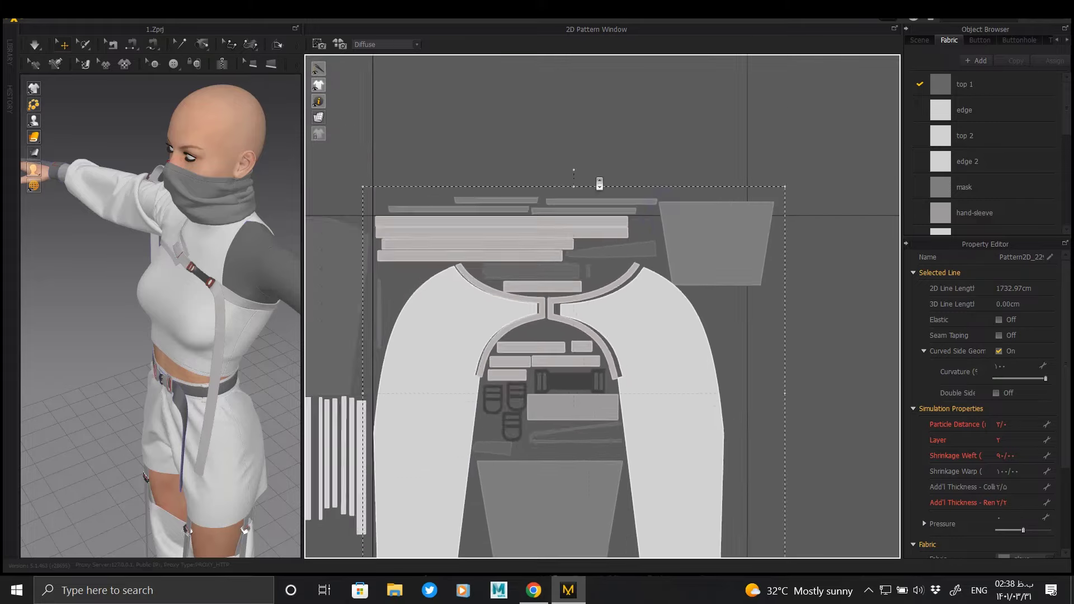
{"action": "scroll", "coordinate": [619, 263], "scroll_direction": "down", "scroll_amount": 2}
{"action": "left_click", "coordinate": [626, 133]}
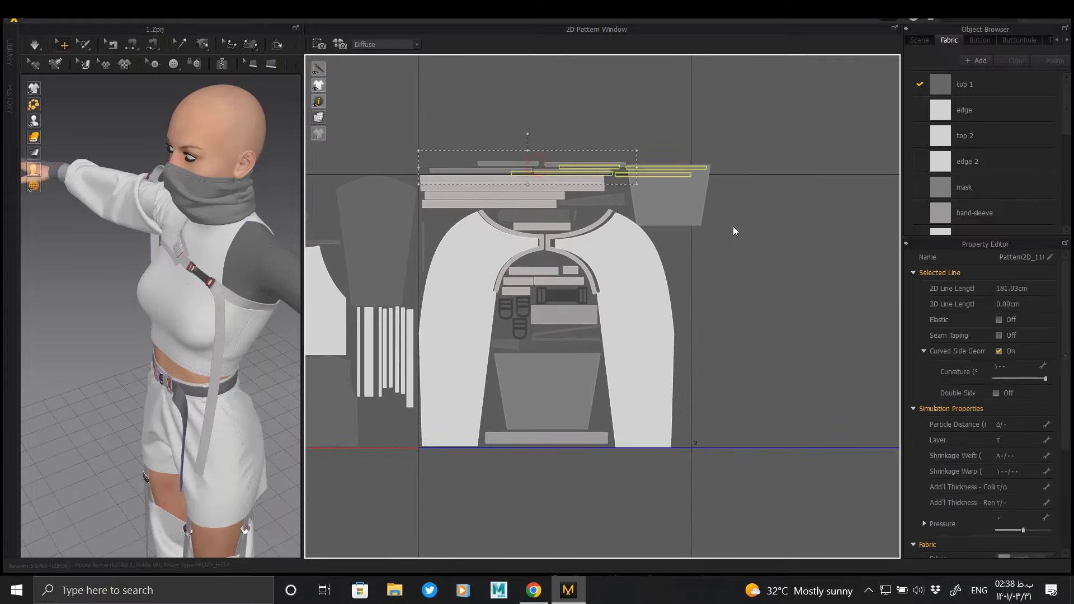
Step: Place the thin top strips beside the right sleeve and shift the mask piece right
{"action": "mouse_move", "coordinate": [559, 167]}
{"action": "left_mouse_down"}
{"action": "mouse_move", "coordinate": [762, 318]}
{"action": "mouse_move", "coordinate": [746, 262]}
{"action": "left_mouse_up"}
{"action": "right_click_drag", "start_coordinate": [746, 262], "coordinate": [682, 222]}
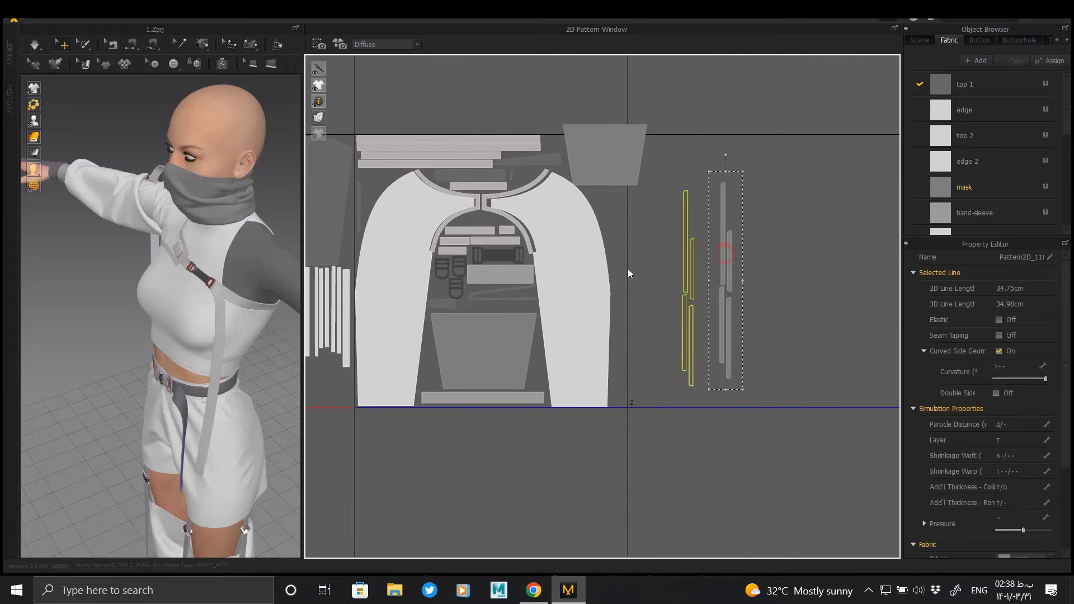
{"action": "left_click_drag", "start_coordinate": [684, 284], "coordinate": [619, 284]}
{"action": "left_click", "coordinate": [683, 209]}
{"action": "right_click_drag", "start_coordinate": [683, 210], "coordinate": [756, 211]}
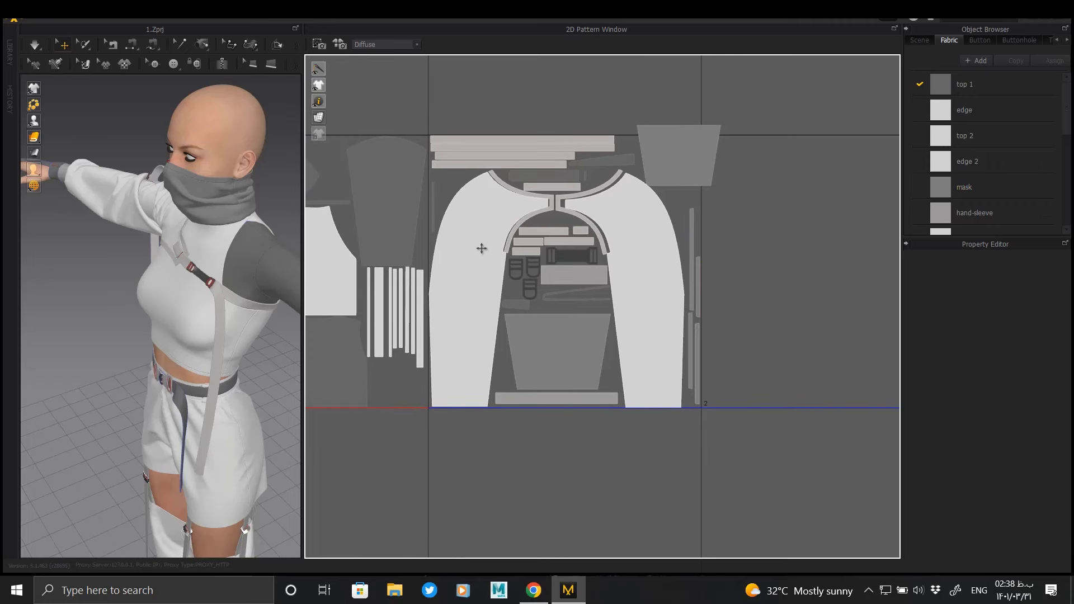
{"action": "left_click_drag", "start_coordinate": [692, 188], "coordinate": [783, 188]}
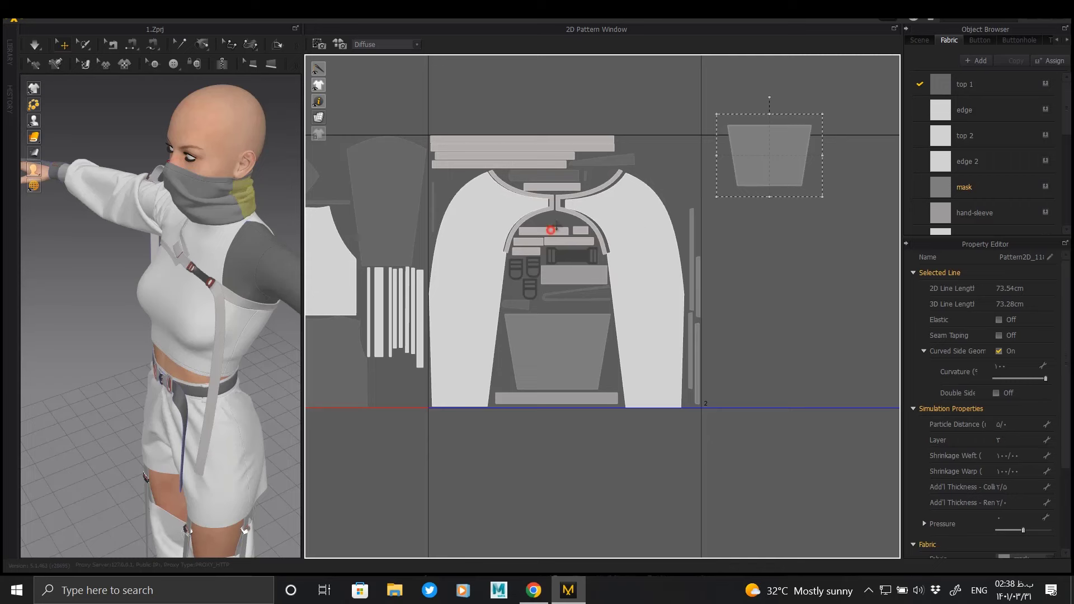
Step: Move the collar strips and buckle piece up beside the top-right strip stack
{"action": "left_click_drag", "start_coordinate": [551, 230], "coordinate": [646, 139]}
{"action": "left_click_drag", "start_coordinate": [582, 230], "coordinate": [679, 142]}
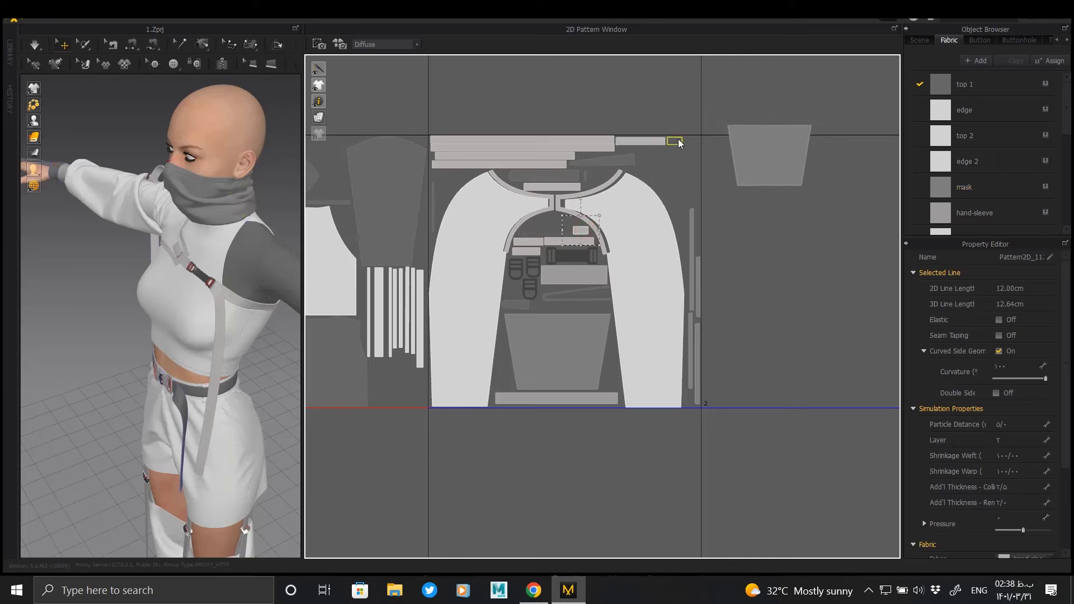
{"action": "left_click_drag", "start_coordinate": [569, 242], "coordinate": [661, 150]}
{"action": "left_click", "coordinate": [528, 242]}
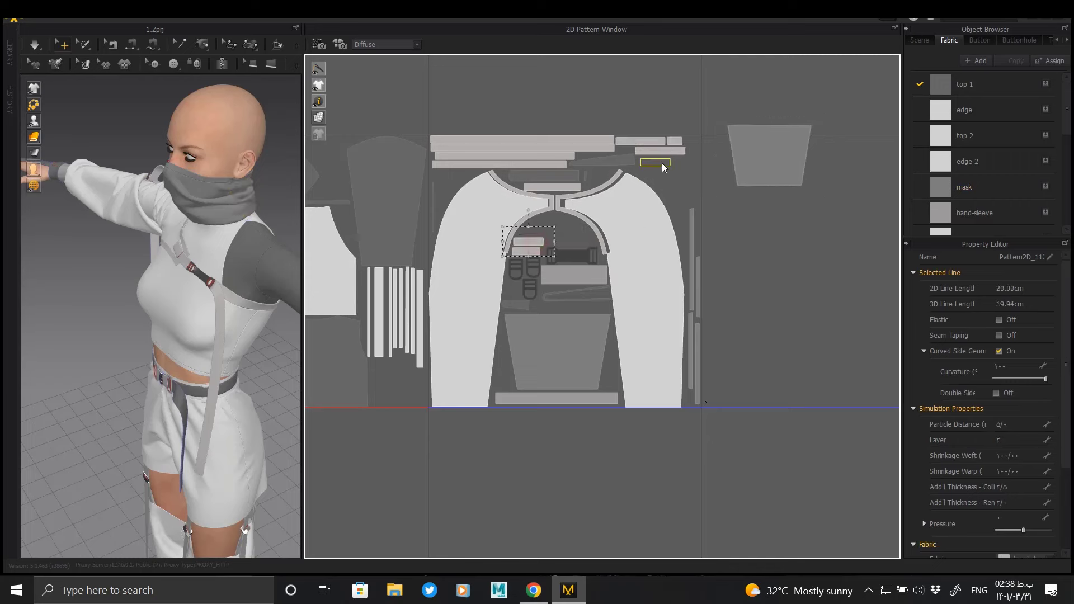
{"action": "left_click_drag", "start_coordinate": [526, 251], "coordinate": [691, 161]}
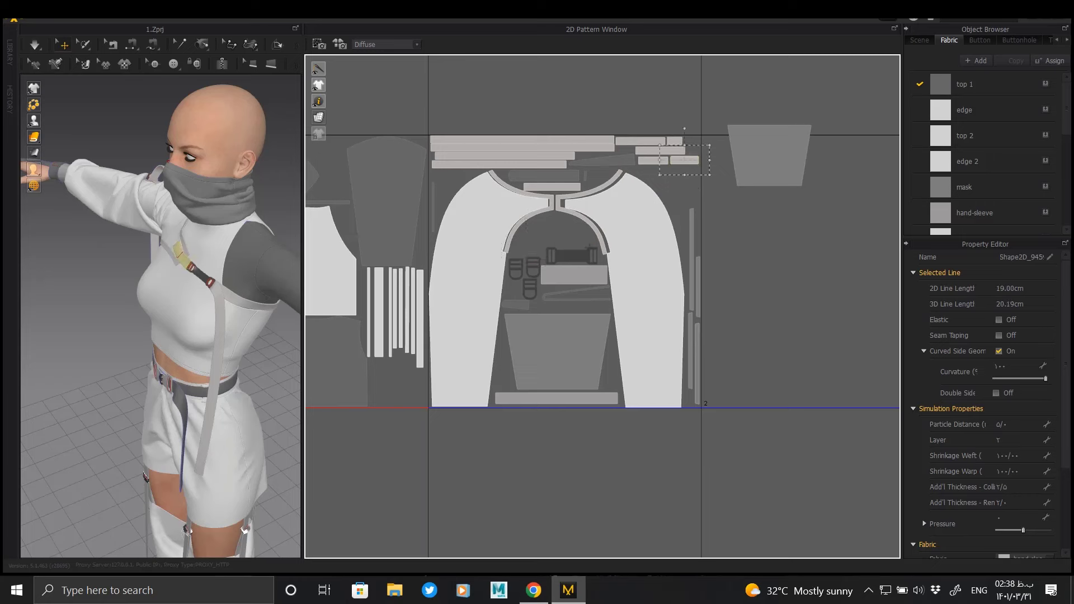
{"action": "left_click_drag", "start_coordinate": [580, 254], "coordinate": [682, 173]}
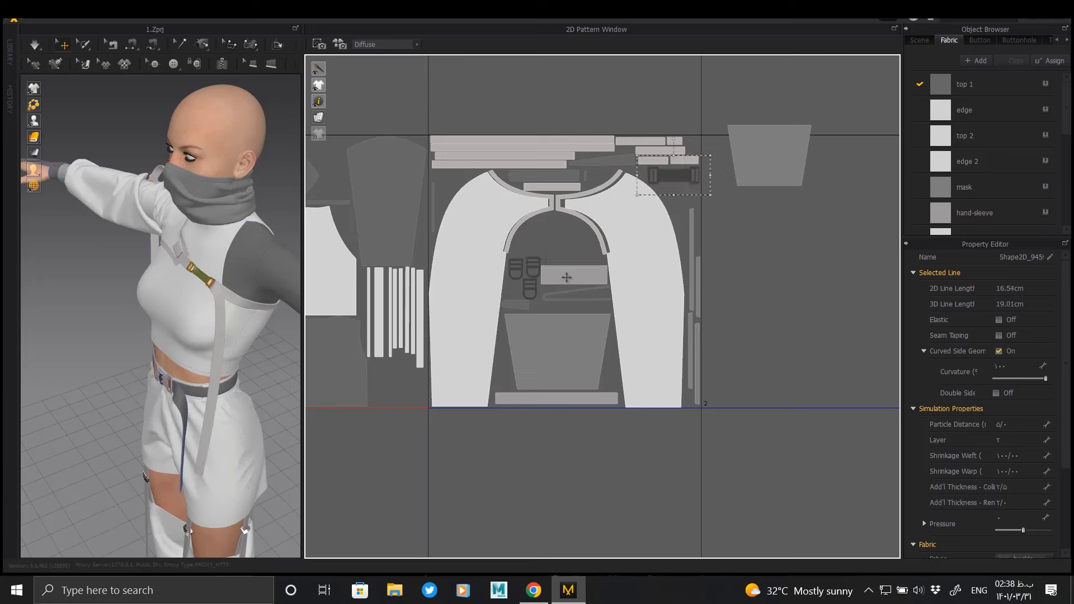
{"action": "left_click_drag", "start_coordinate": [662, 151], "coordinate": [663, 115]}
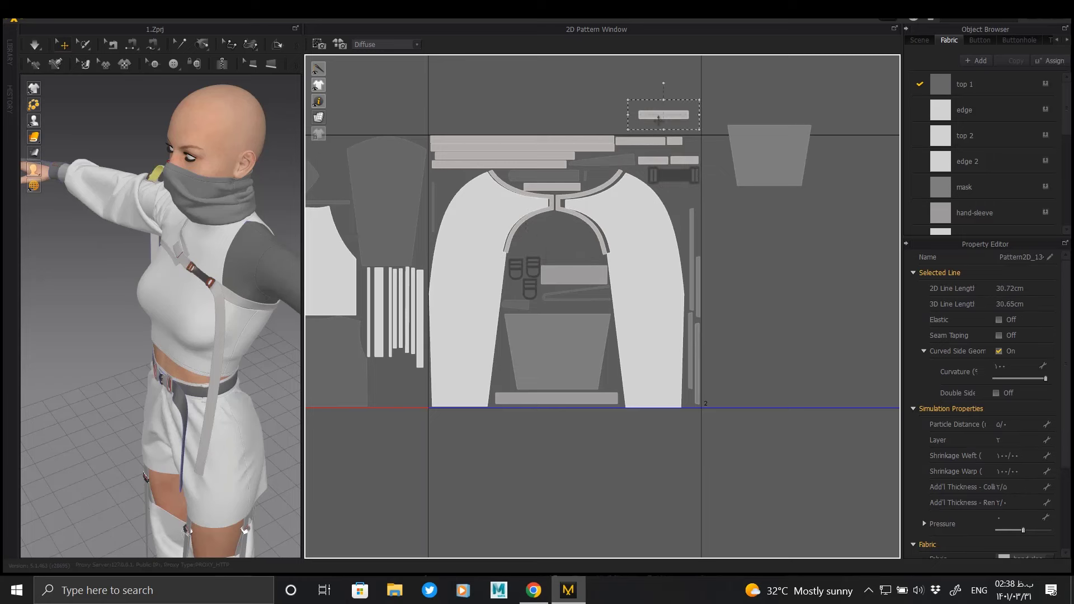
Step: Move the grey rectangle to the upper right and push the buckle toward the tile's right edge
{"action": "left_click_drag", "start_coordinate": [588, 275], "coordinate": [680, 151]}
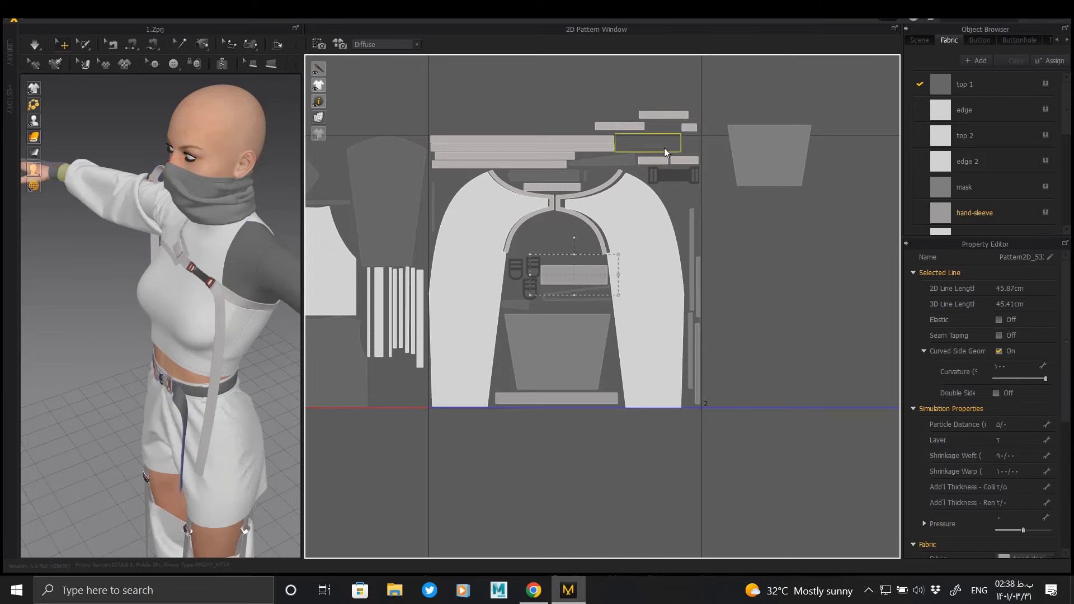
{"action": "scroll", "coordinate": [661, 205], "scroll_direction": "up", "scroll_amount": 2}
{"action": "scroll", "coordinate": [652, 82], "scroll_direction": "up", "scroll_amount": 3}
{"action": "scroll", "coordinate": [652, 83], "scroll_direction": "up", "scroll_amount": 2}
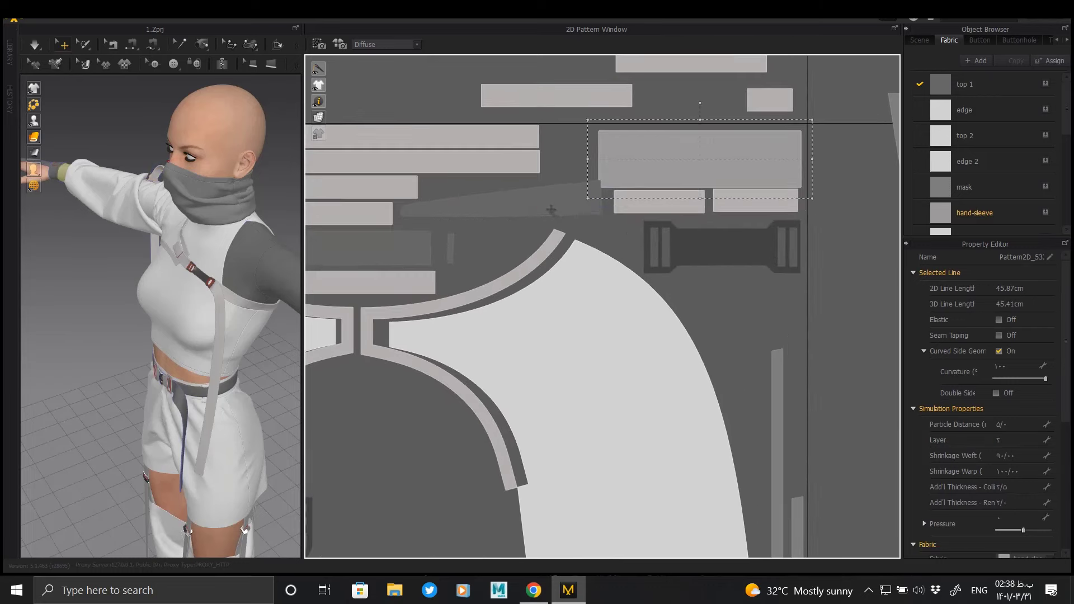
{"action": "left_click", "coordinate": [547, 216]}
{"action": "left_click", "coordinate": [722, 246]}
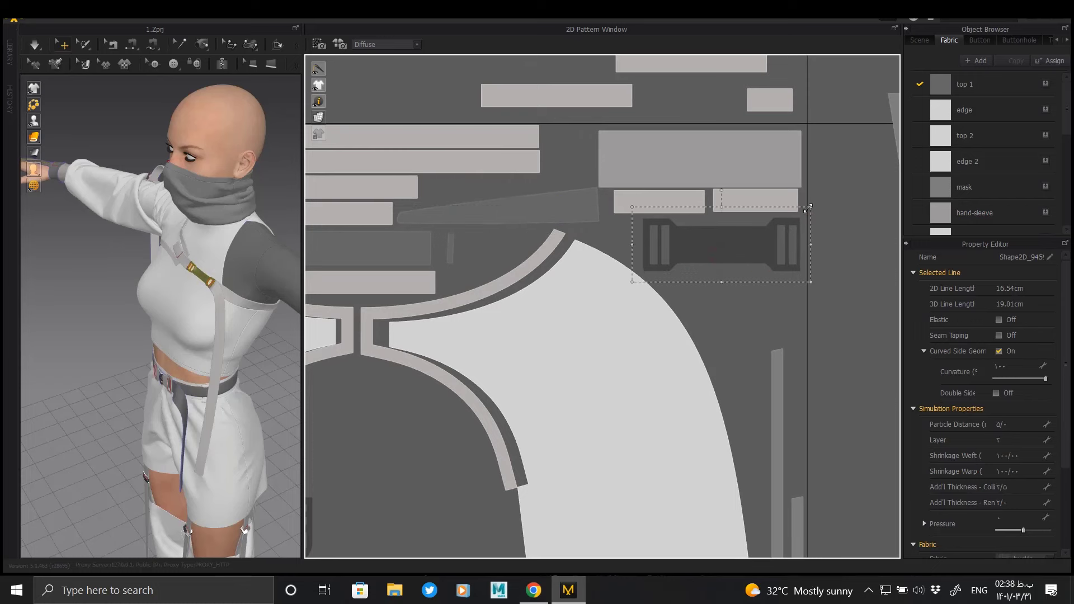
{"action": "left_click_drag", "start_coordinate": [881, 224], "coordinate": [886, 234]}
Step: Fit the long and small rectangles and a loop piece beside the buckle
{"action": "left_click_drag", "start_coordinate": [599, 101], "coordinate": [723, 232]}
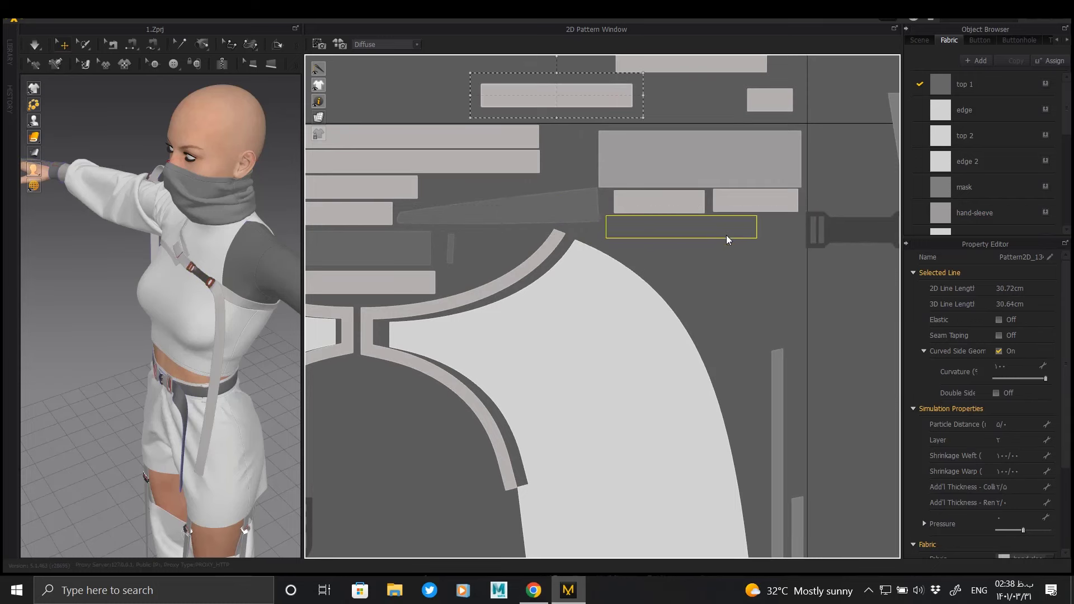
{"action": "mouse_move", "coordinate": [768, 101]}
{"action": "left_mouse_down"}
{"action": "mouse_move", "coordinate": [781, 234]}
{"action": "mouse_move", "coordinate": [733, 261]}
{"action": "left_mouse_up"}
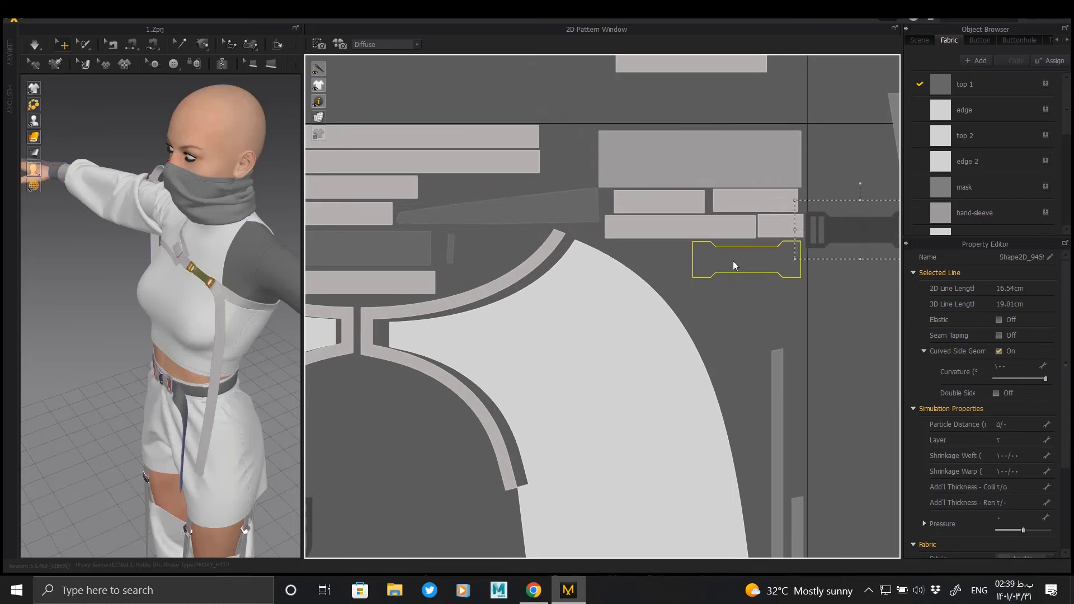
{"action": "scroll", "coordinate": [733, 261], "scroll_direction": "down", "scroll_amount": 2}
{"action": "mouse_move", "coordinate": [466, 381]}
{"action": "left_mouse_down"}
{"action": "mouse_move", "coordinate": [727, 262]}
{"action": "mouse_move", "coordinate": [704, 263]}
{"action": "left_mouse_up"}
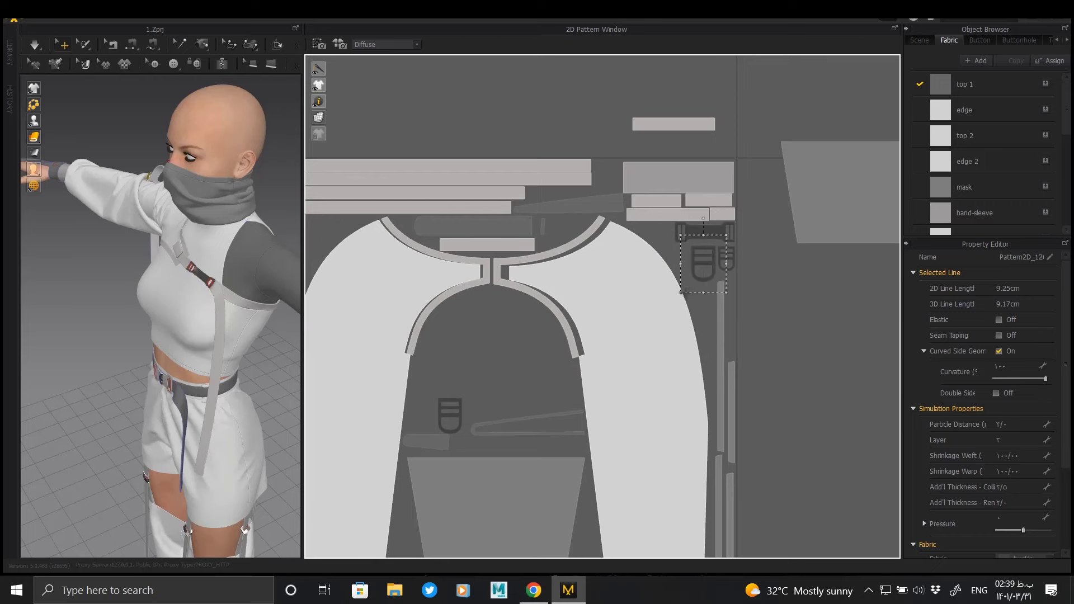
Step: Pair the belt loops, stand one loop upright, and set the long loop along the sleeve edge
{"action": "left_click_drag", "start_coordinate": [450, 414], "coordinate": [683, 263]}
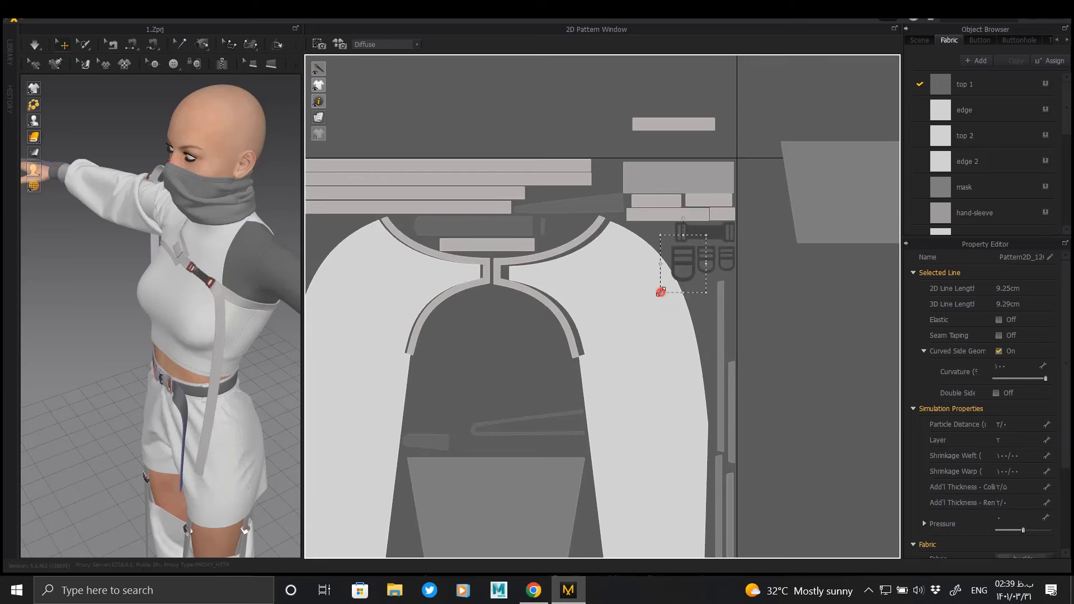
{"action": "left_click", "coordinate": [436, 445]}
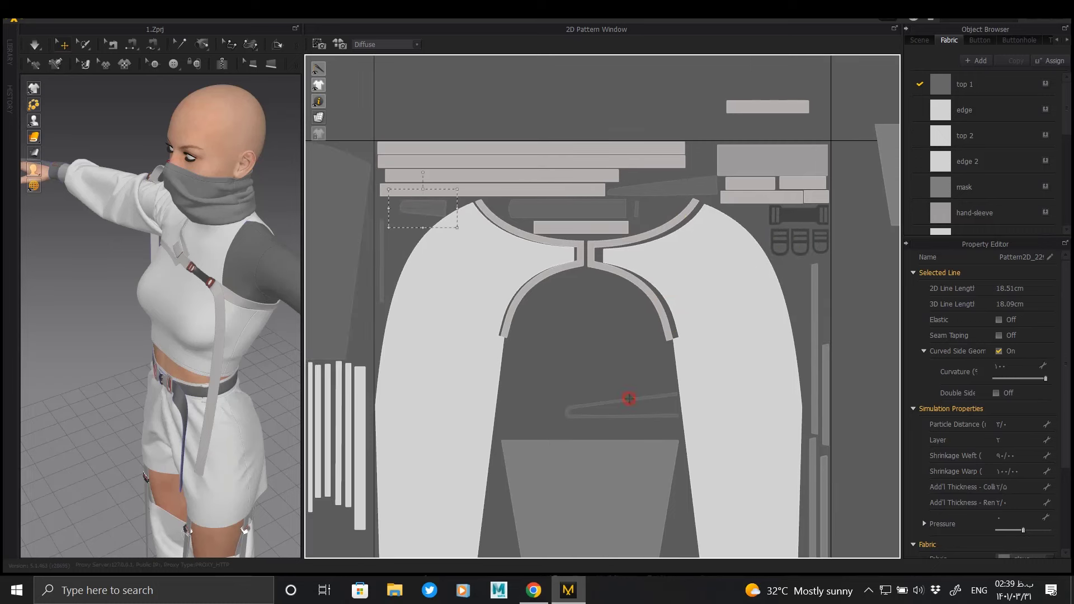
{"action": "left_click_drag", "start_coordinate": [629, 398], "coordinate": [587, 329]}
{"action": "scroll", "coordinate": [587, 329], "scroll_direction": "down", "scroll_amount": 2}
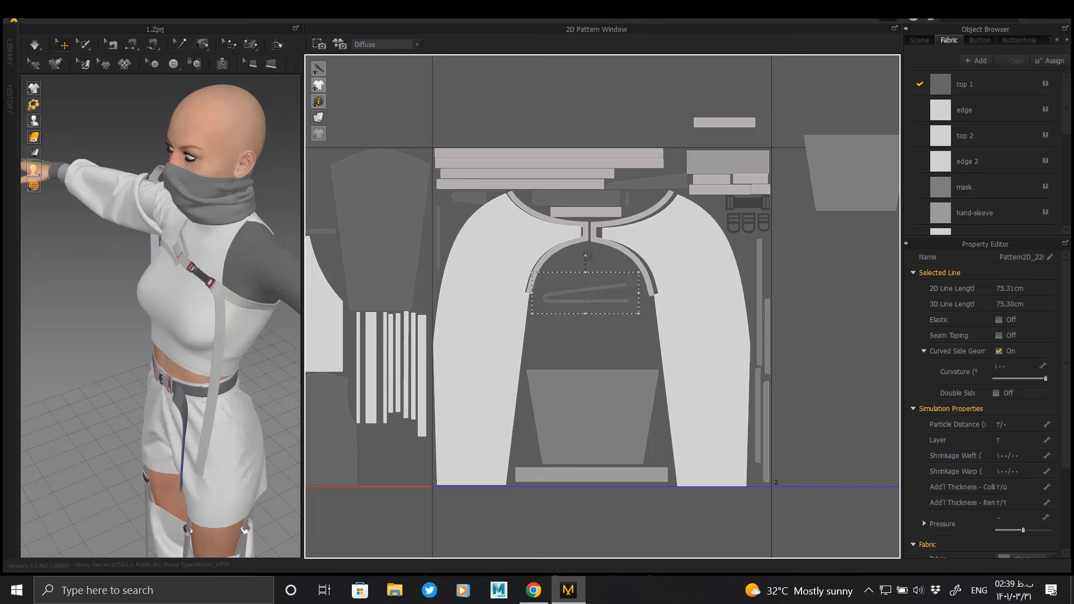
{"action": "left_click_drag", "start_coordinate": [585, 256], "coordinate": [611, 293]}
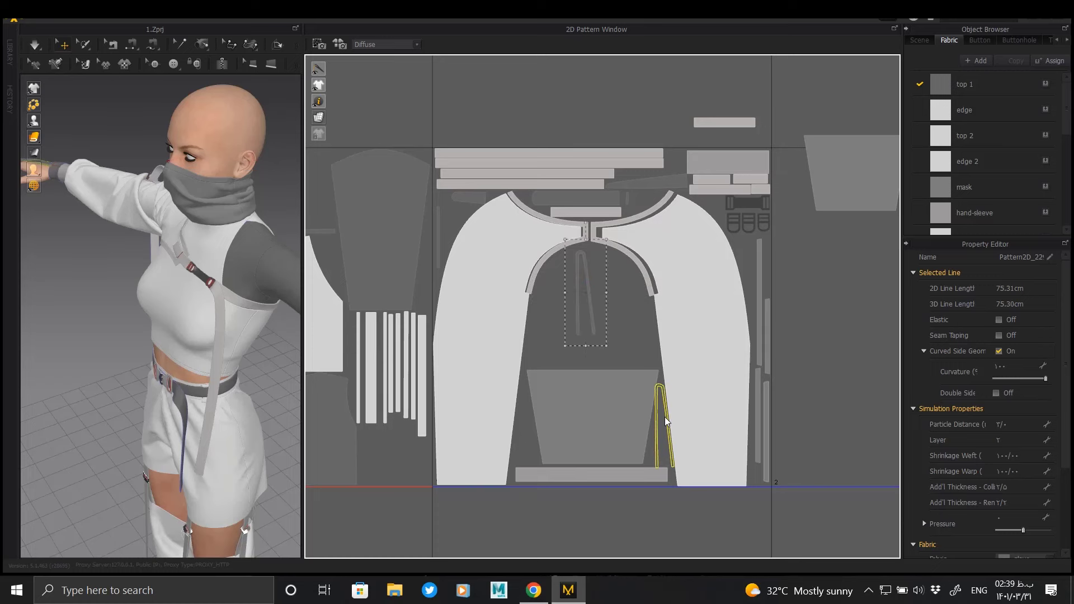
{"action": "mouse_move", "coordinate": [665, 418]}
{"action": "left_mouse_down"}
{"action": "mouse_move", "coordinate": [512, 256]}
{"action": "mouse_move", "coordinate": [444, 229]}
{"action": "mouse_move", "coordinate": [663, 414]}
{"action": "left_mouse_up"}
{"action": "middle_click_drag", "start_coordinate": [663, 414], "coordinate": [599, 230]}
Step: Fit the small rectangle beside the top strips with the buckle bar just below it
{"action": "scroll", "coordinate": [597, 223], "scroll_direction": "up", "scroll_amount": 2}
{"action": "scroll", "coordinate": [596, 223], "scroll_direction": "up", "scroll_amount": 1}
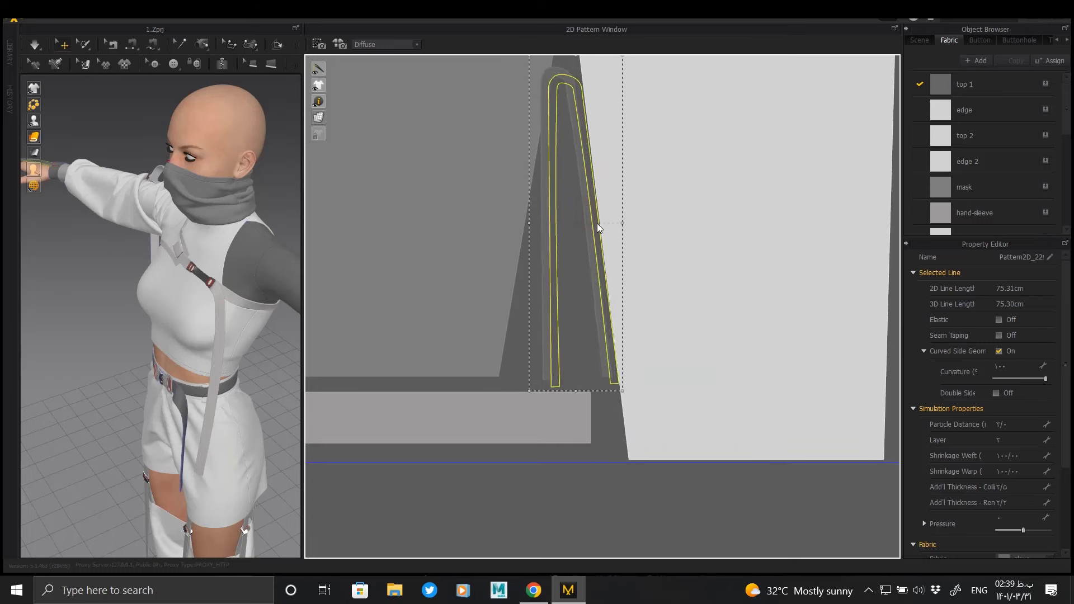
{"action": "middle_click_drag", "start_coordinate": [591, 47], "coordinate": [587, 75]}
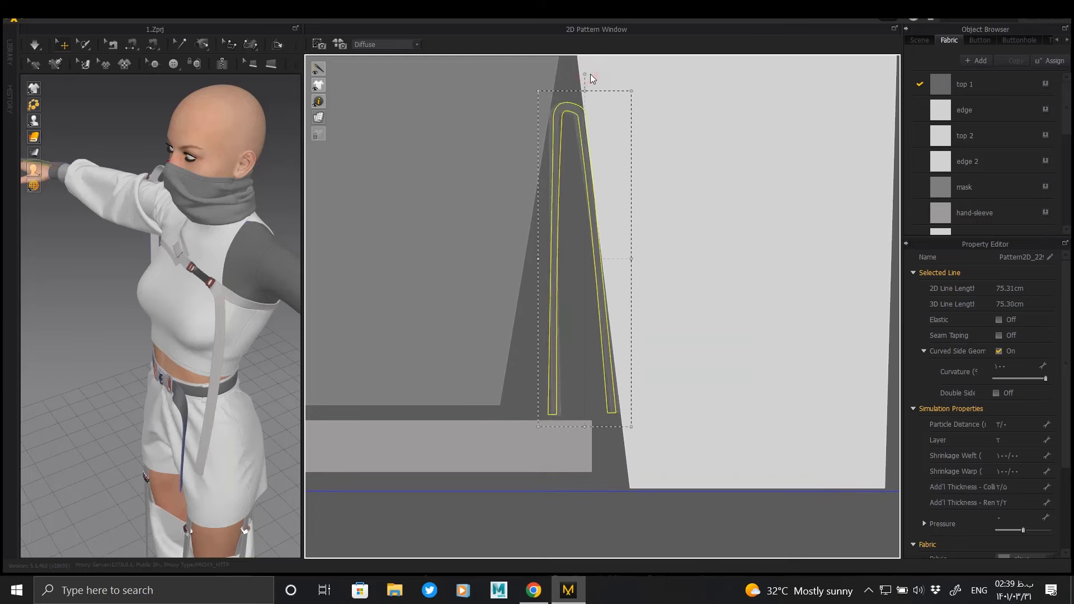
{"action": "scroll", "coordinate": [583, 180], "scroll_direction": "up", "scroll_amount": 2}
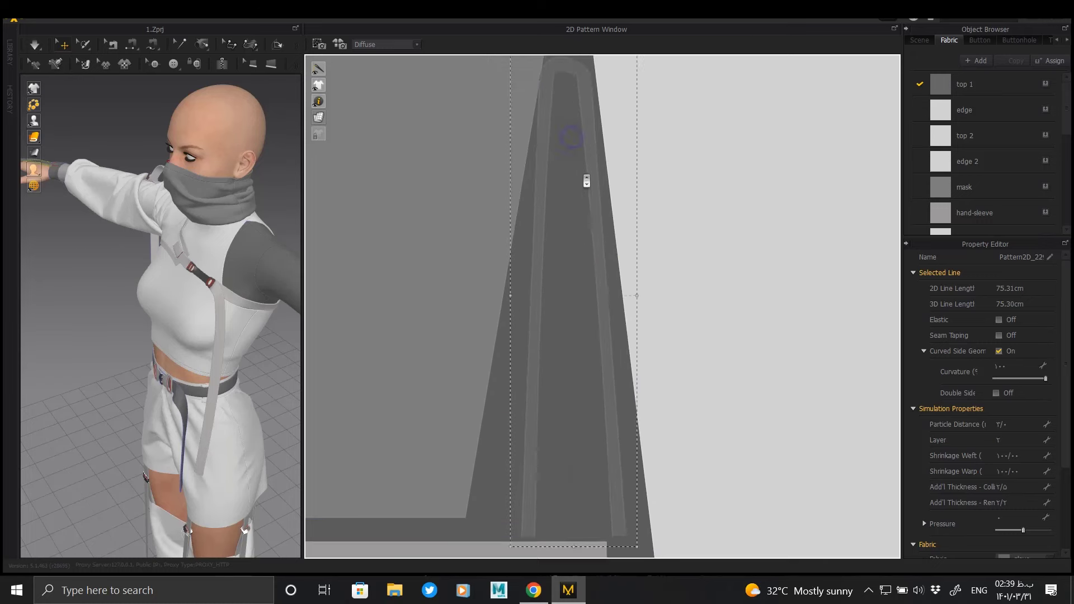
{"action": "scroll", "coordinate": [587, 185], "scroll_direction": "up", "scroll_amount": 1}
{"action": "scroll", "coordinate": [598, 160], "scroll_direction": "down", "scroll_amount": 2}
{"action": "scroll", "coordinate": [631, 170], "scroll_direction": "down", "scroll_amount": 2}
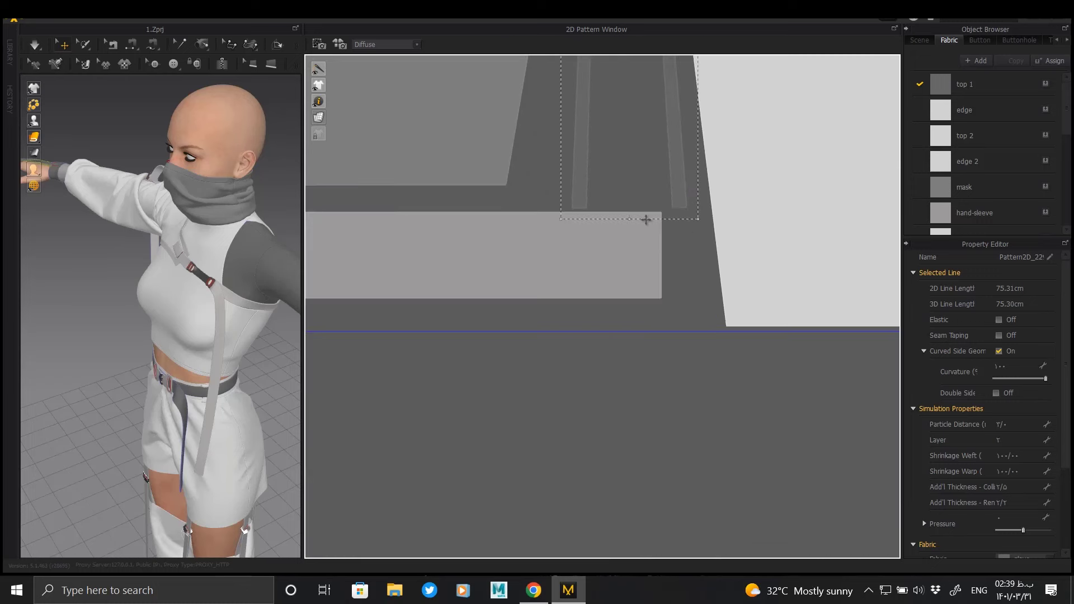
{"action": "mouse_move", "coordinate": [644, 218]}
{"action": "middle_mouse_down"}
{"action": "mouse_move", "coordinate": [562, 169]}
{"action": "mouse_move", "coordinate": [587, 302]}
{"action": "middle_mouse_up"}
{"action": "scroll", "coordinate": [624, 216], "scroll_direction": "down", "scroll_amount": 2}
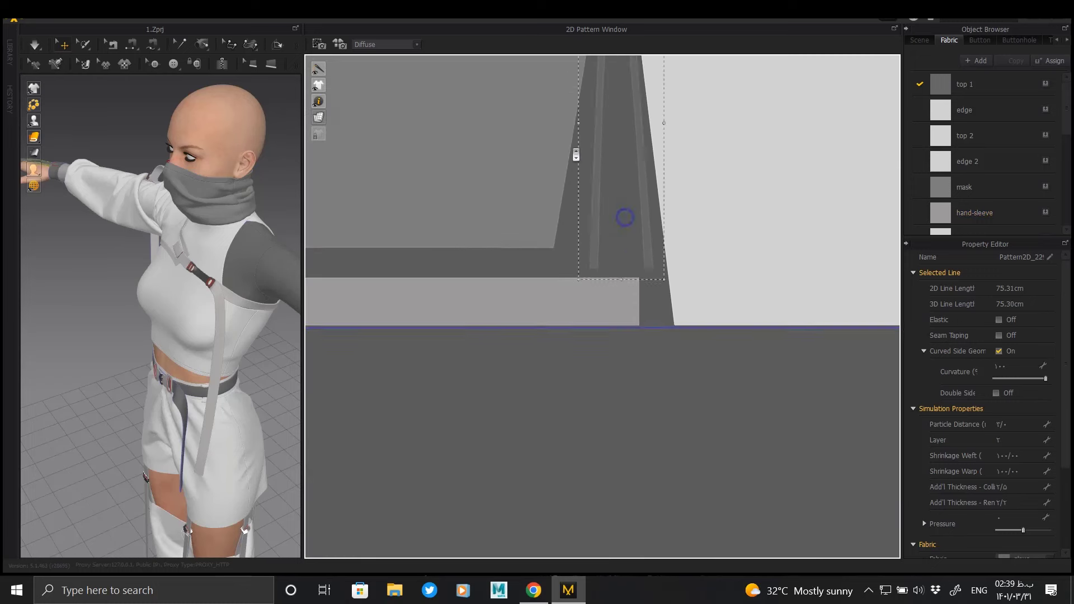
{"action": "scroll", "coordinate": [659, 185], "scroll_direction": "down", "scroll_amount": 1}
{"action": "middle_click_drag", "start_coordinate": [659, 185], "coordinate": [648, 321]}
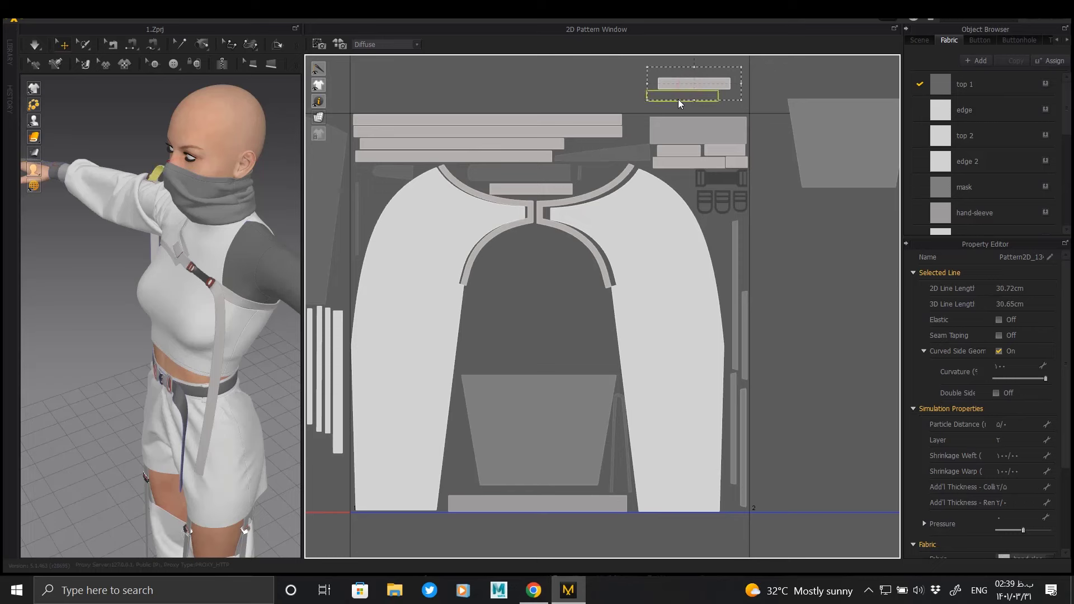
{"action": "left_click_drag", "start_coordinate": [678, 99], "coordinate": [750, 238]}
{"action": "scroll", "coordinate": [688, 168], "scroll_direction": "up", "scroll_amount": 2}
{"action": "scroll", "coordinate": [688, 168], "scroll_direction": "up", "scroll_amount": 1}
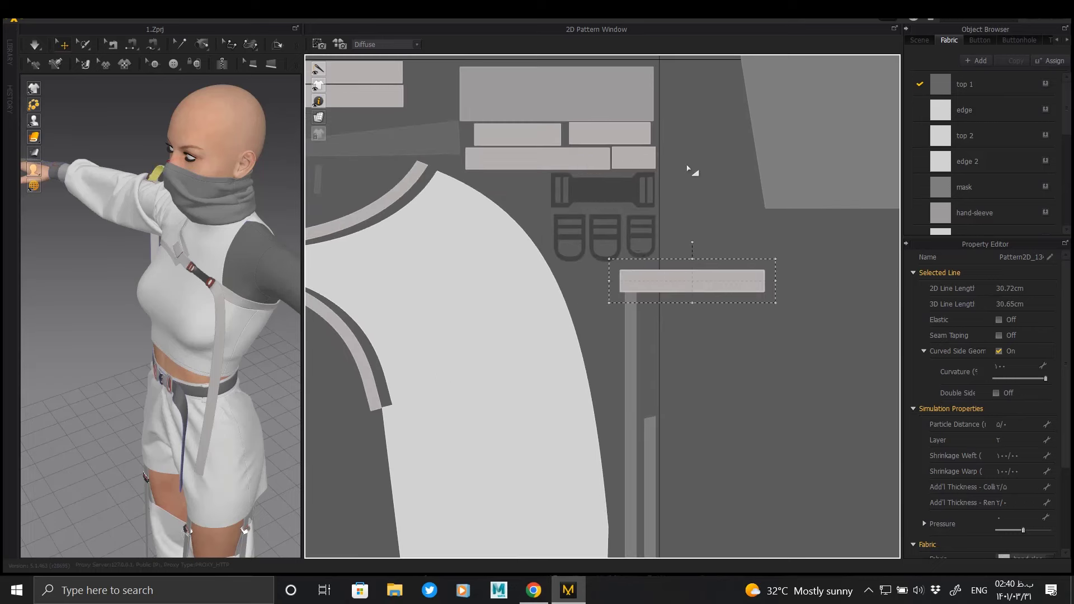
{"action": "left_click_drag", "start_coordinate": [589, 210], "coordinate": [802, 297]}
{"action": "left_click_drag", "start_coordinate": [722, 277], "coordinate": [609, 179]}
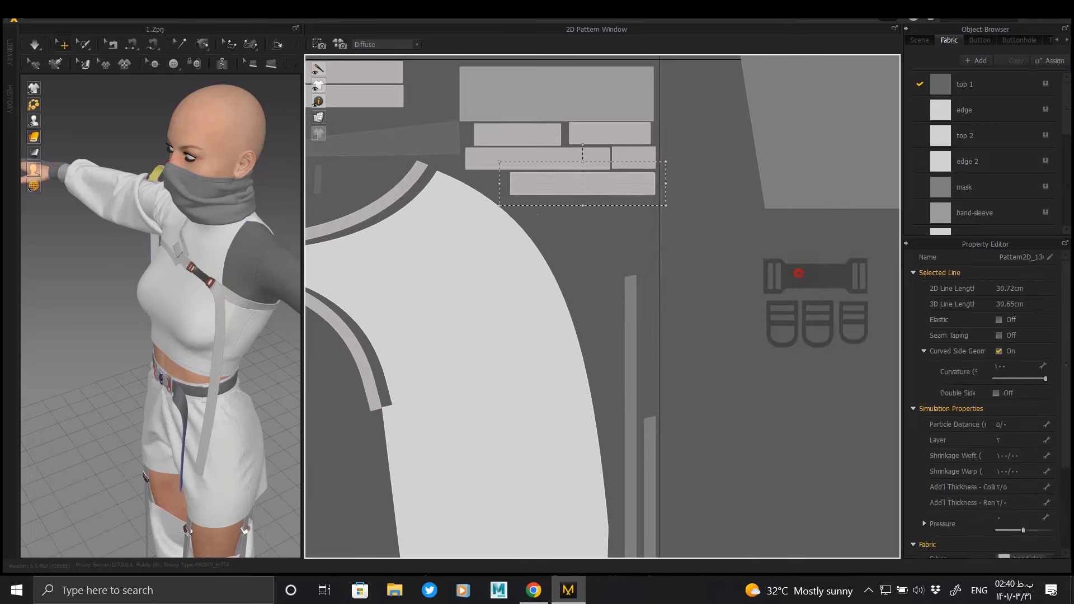
{"action": "left_click_drag", "start_coordinate": [798, 273], "coordinate": [586, 212]}
Step: Line up the two U-shaped loops and the long bar next to the buckle
{"action": "left_click_drag", "start_coordinate": [782, 323], "coordinate": [577, 261]}
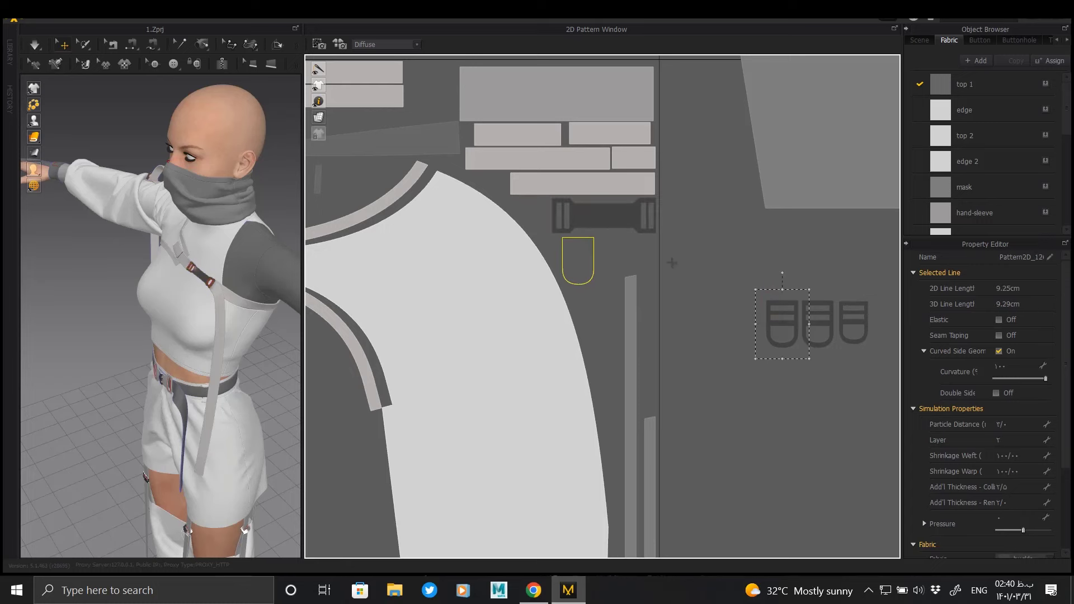
{"action": "middle_click_drag", "start_coordinate": [638, 403], "coordinate": [638, 224]}
{"action": "left_click_drag", "start_coordinate": [629, 223], "coordinate": [634, 227]}
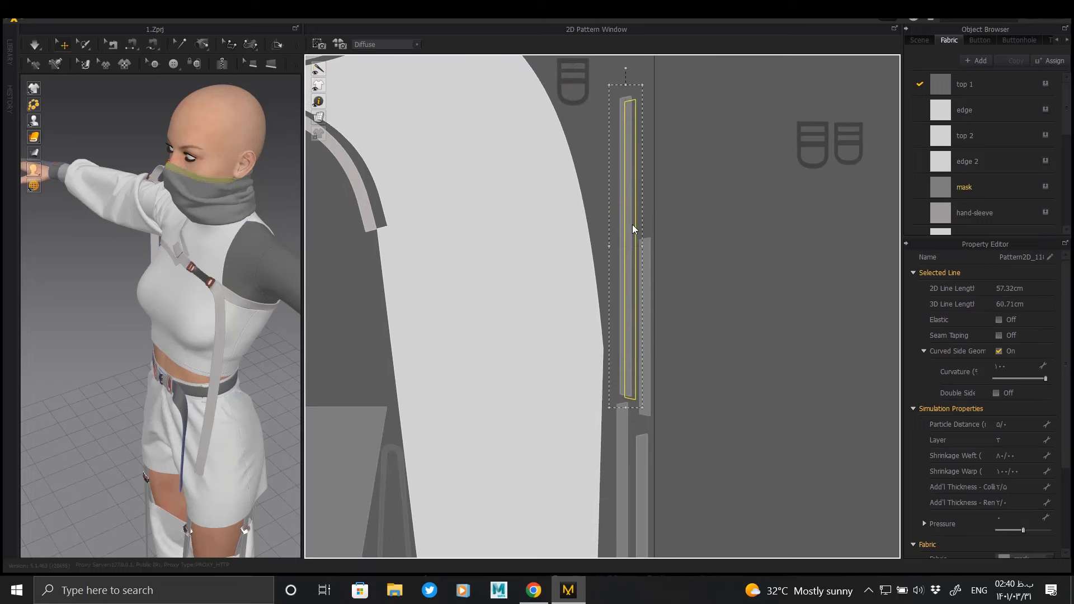
{"action": "left_click_drag", "start_coordinate": [804, 148], "coordinate": [596, 85]}
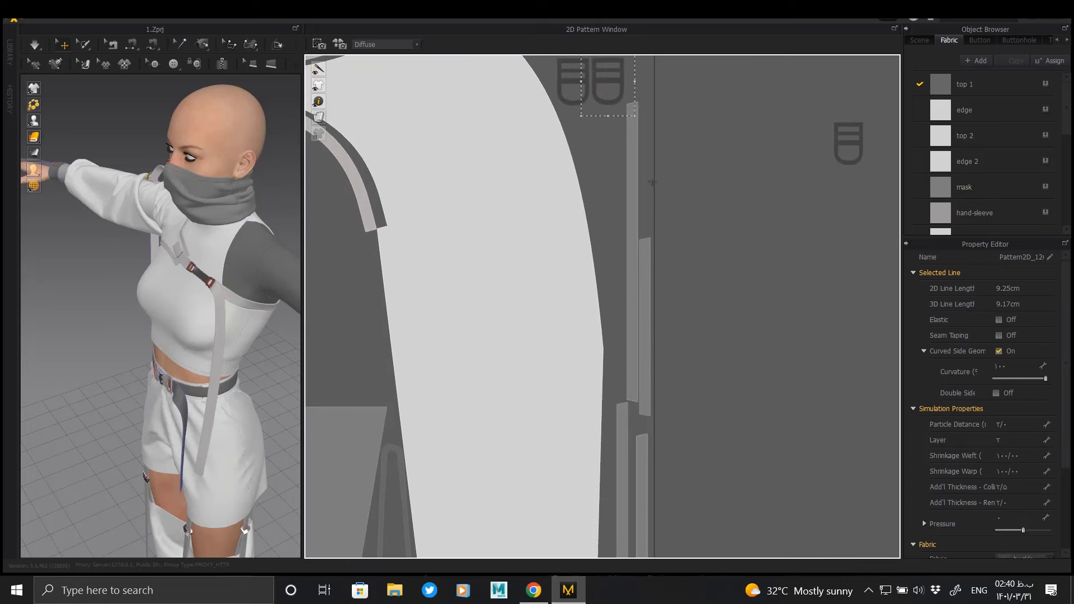
{"action": "middle_click_drag", "start_coordinate": [596, 85], "coordinate": [704, 237]}
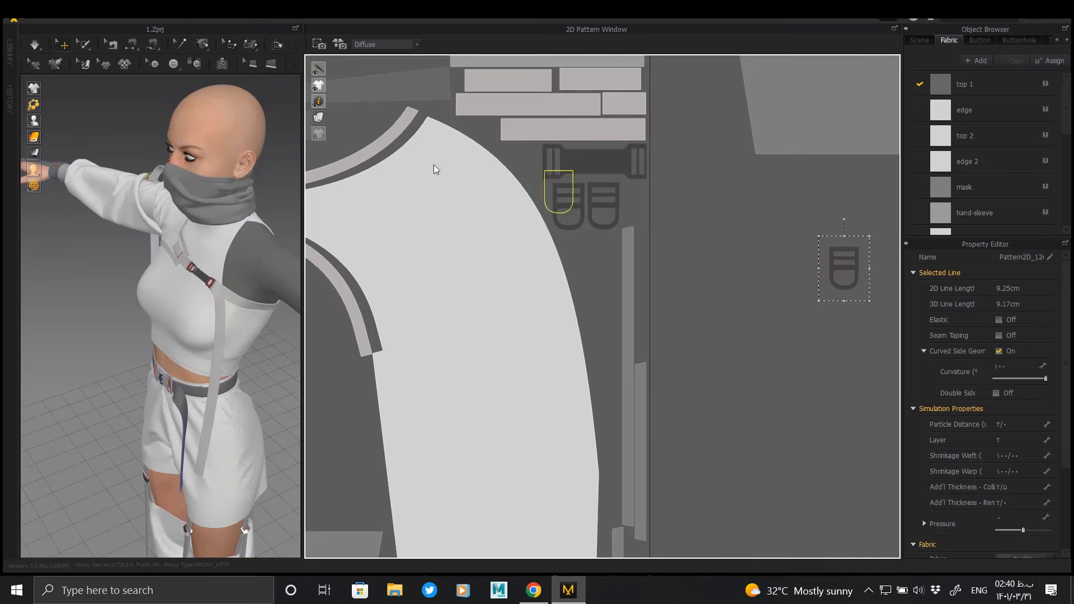
Step: Move the second mask trapezoid into the gap between the sleeves, above the first
{"action": "scroll", "coordinate": [709, 203], "scroll_direction": "down", "scroll_amount": 5}
{"action": "left_click", "coordinate": [713, 199]}
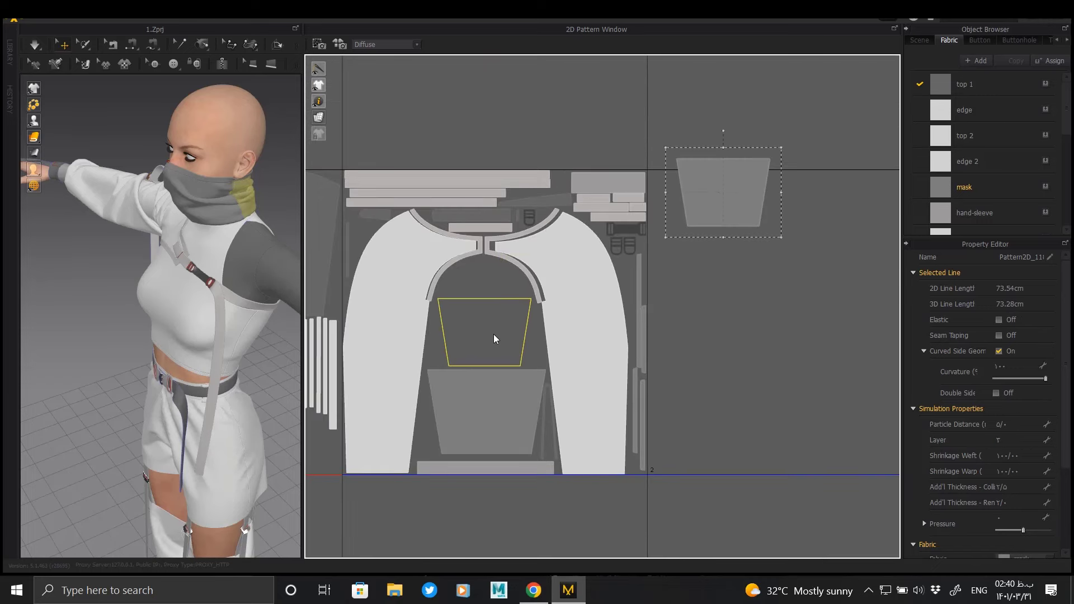
{"action": "left_click_drag", "start_coordinate": [493, 339], "coordinate": [493, 338]}
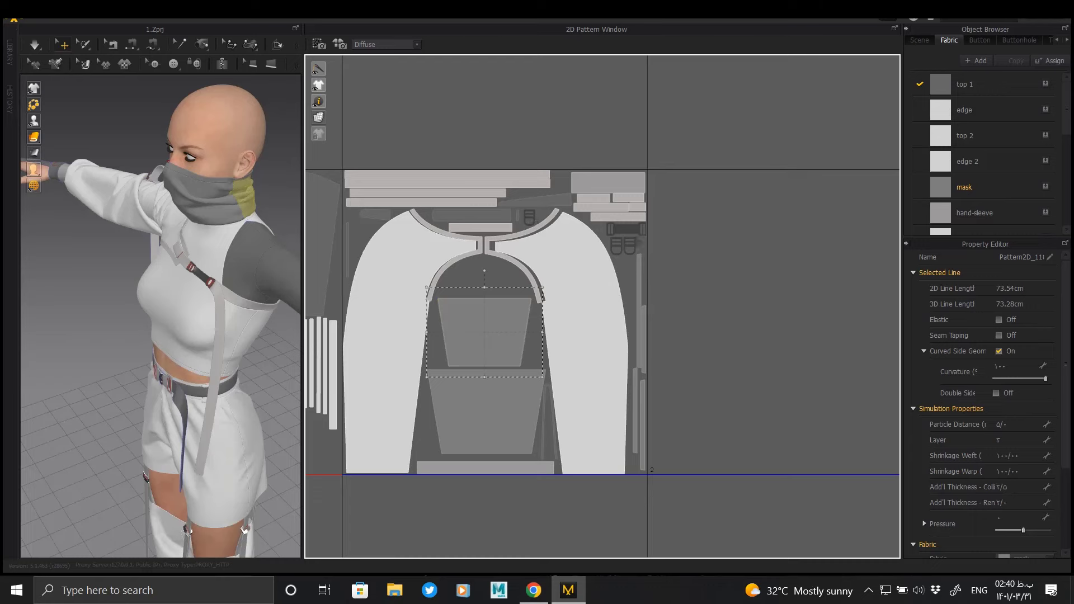
{"action": "scroll", "coordinate": [544, 237], "scroll_direction": "down", "scroll_amount": 1}
{"action": "scroll", "coordinate": [509, 204], "scroll_direction": "down", "scroll_amount": 1}
{"action": "scroll", "coordinate": [498, 193], "scroll_direction": "down", "scroll_amount": 1}
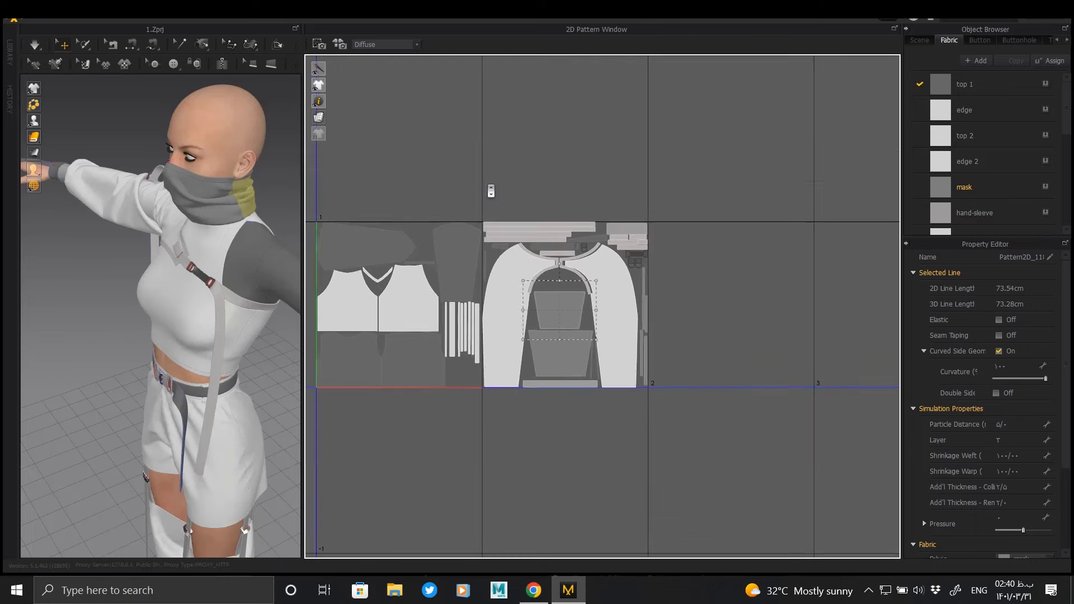
{"action": "scroll", "coordinate": [523, 211], "scroll_direction": "up", "scroll_amount": 2}
{"action": "scroll", "coordinate": [523, 211], "scroll_direction": "up", "scroll_amount": 1}
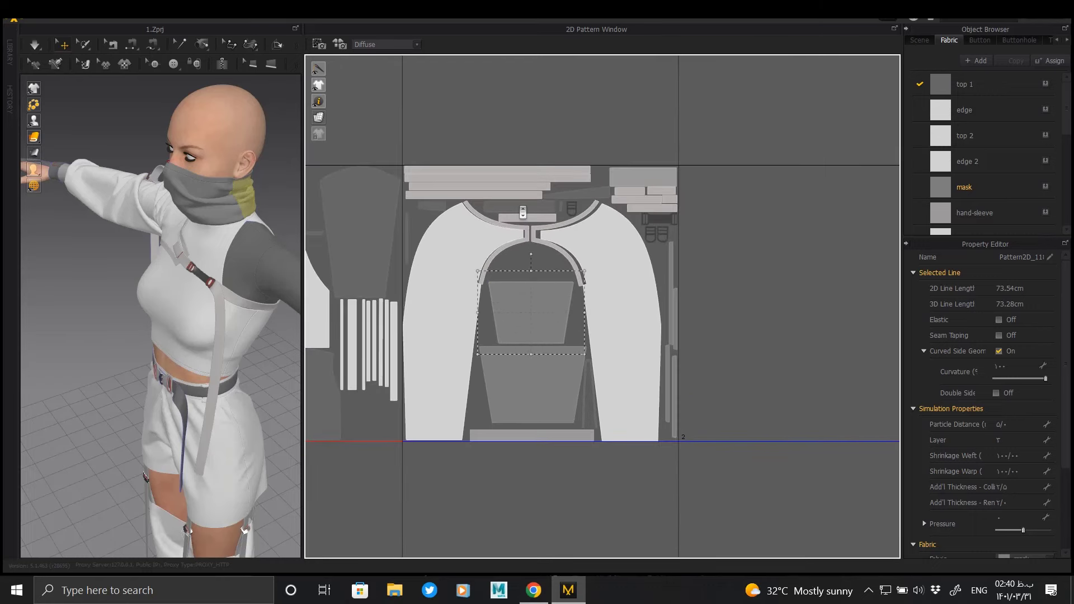
{"action": "scroll", "coordinate": [523, 212], "scroll_direction": "down", "scroll_amount": 3}
{"action": "scroll", "coordinate": [648, 209], "scroll_direction": "down", "scroll_amount": 2}
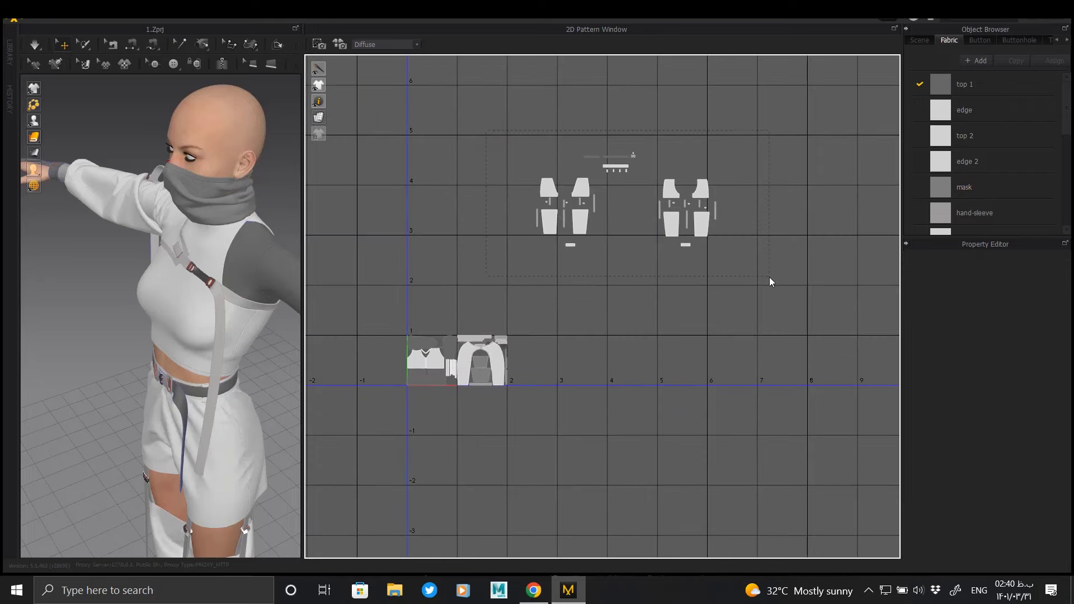
Step: Shift the two shorts pattern groups downward and clear the selection
{"action": "left_click_drag", "start_coordinate": [669, 245], "coordinate": [683, 386]}
{"action": "scroll", "coordinate": [642, 311], "scroll_direction": "up", "scroll_amount": 2}
{"action": "scroll", "coordinate": [619, 280], "scroll_direction": "up", "scroll_amount": 2}
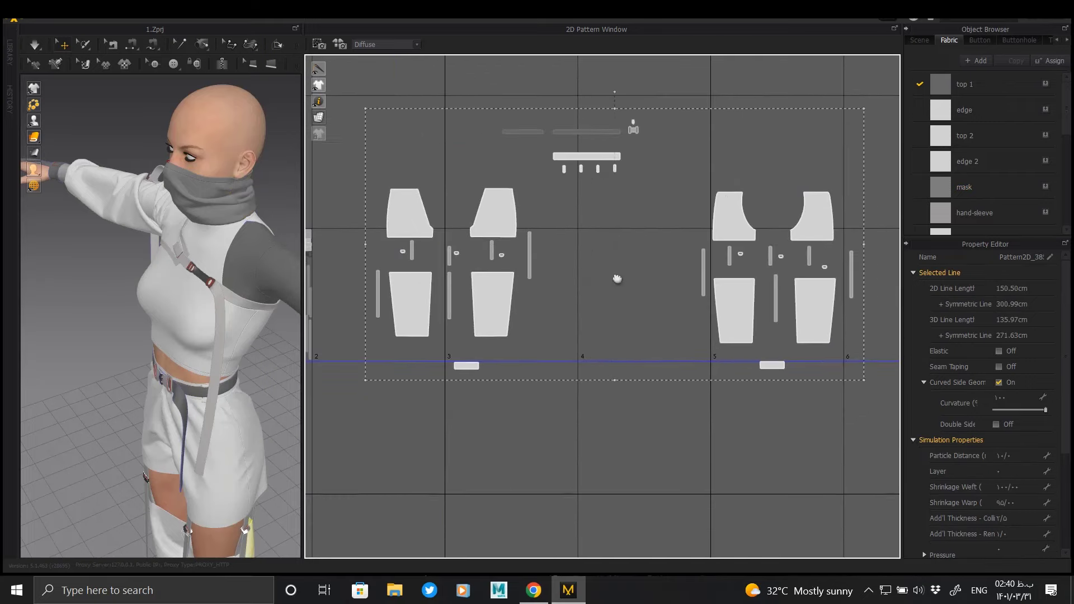
{"action": "right_click_drag", "start_coordinate": [486, 274], "coordinate": [644, 224]}
{"action": "left_click", "coordinate": [643, 223]}
{"action": "scroll", "coordinate": [643, 224], "scroll_direction": "up", "scroll_amount": 2}
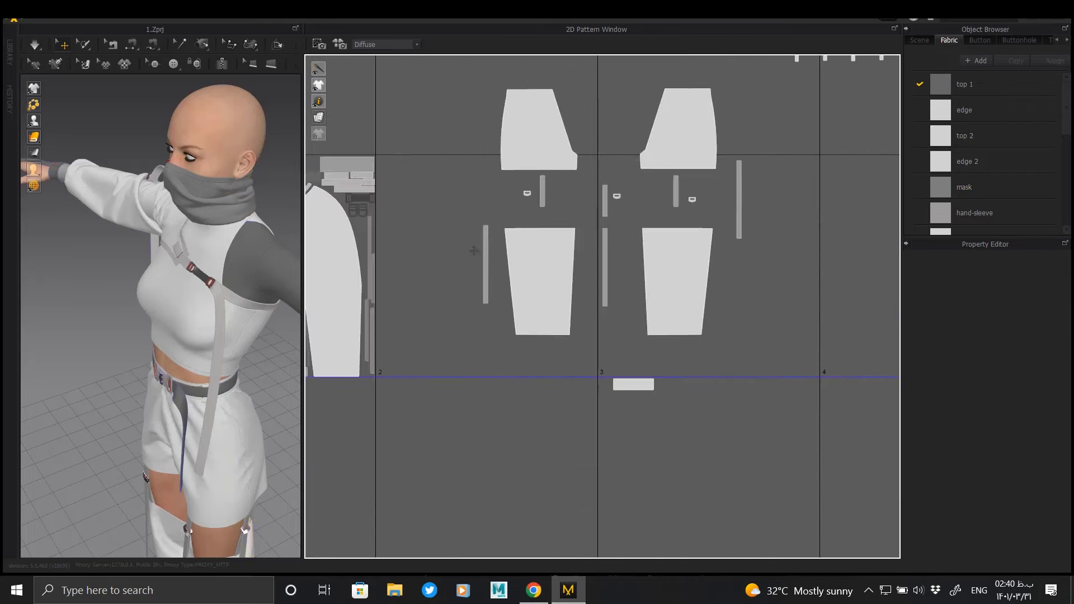
Step: Line up the thin strap strips in a row on the right side
{"action": "left_click_drag", "start_coordinate": [486, 247], "coordinate": [780, 270]}
{"action": "left_click_drag", "start_coordinate": [739, 213], "coordinate": [800, 305]}
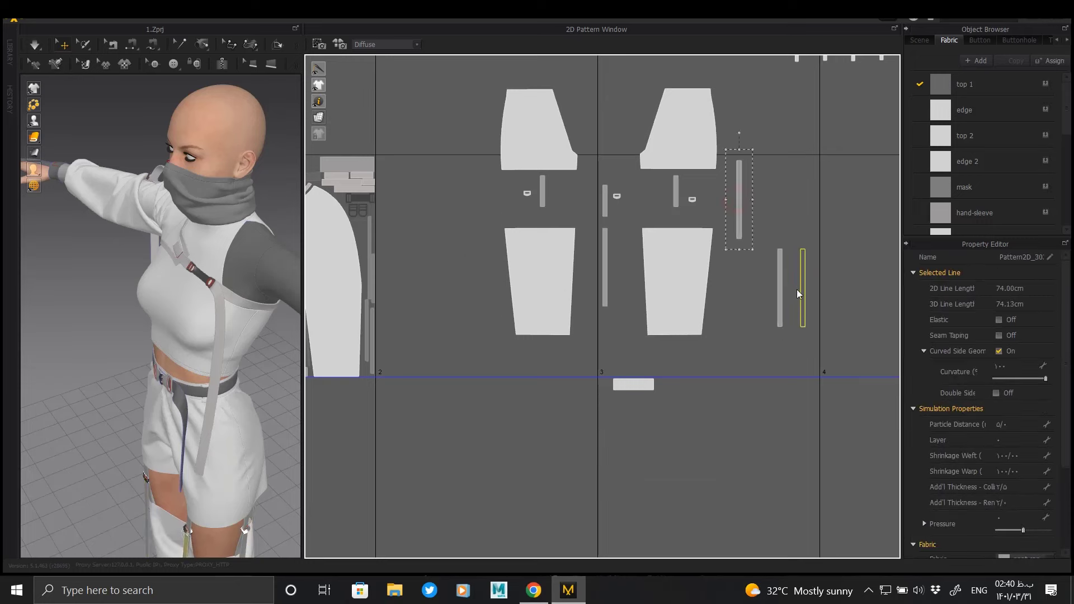
{"action": "left_click_drag", "start_coordinate": [605, 256], "coordinate": [769, 285]}
{"action": "left_click_drag", "start_coordinate": [676, 190], "coordinate": [829, 241]}
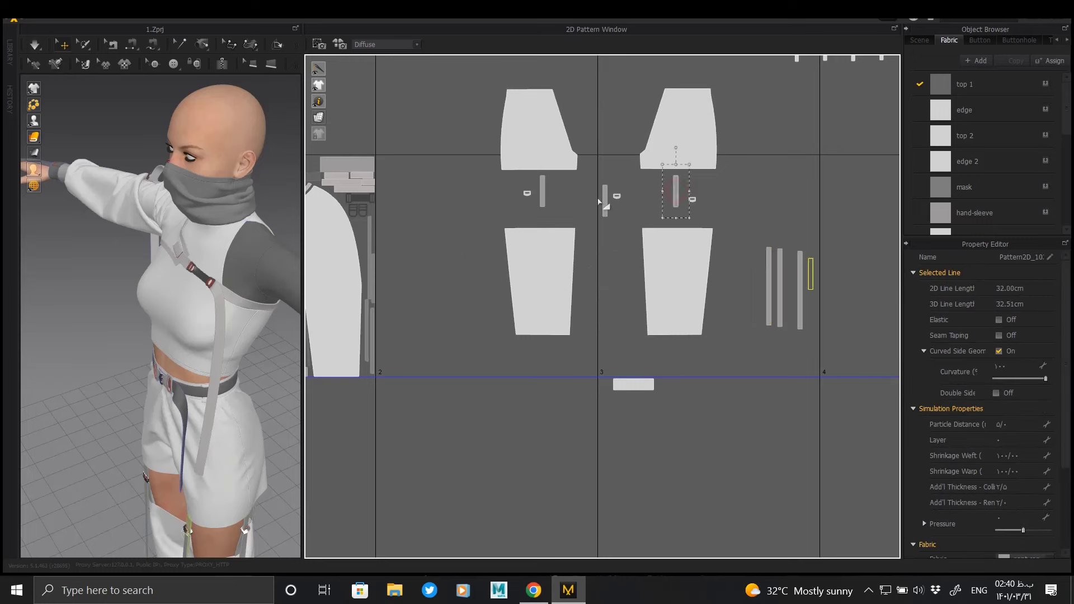
{"action": "left_click_drag", "start_coordinate": [605, 199], "coordinate": [789, 266]}
{"action": "left_click_drag", "start_coordinate": [542, 192], "coordinate": [824, 276]}
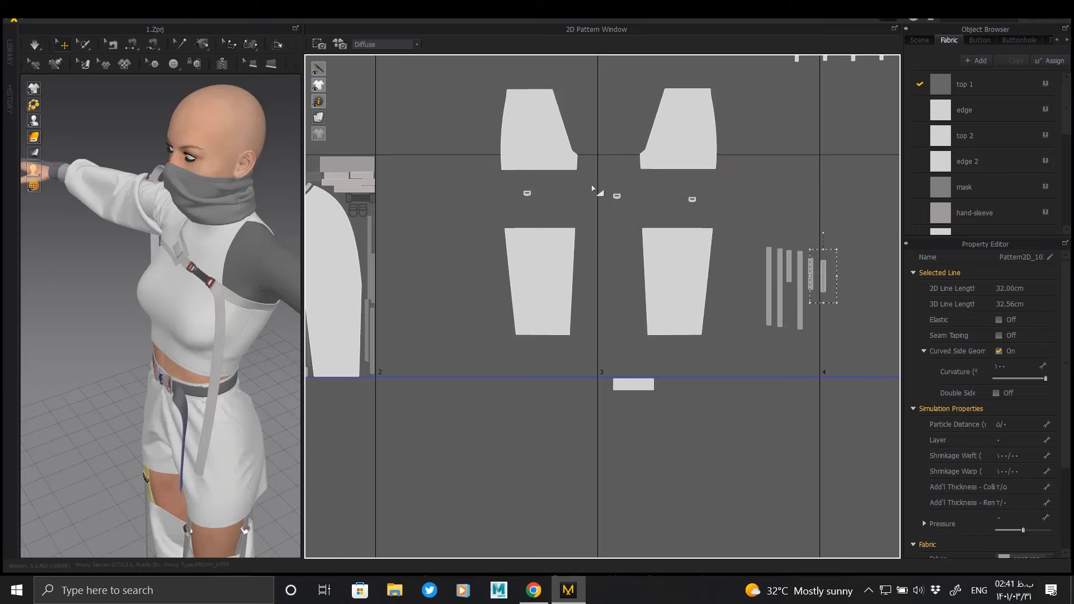
Step: Move the three small loops rightward with the bar piece next to them
{"action": "left_click_drag", "start_coordinate": [527, 194], "coordinate": [704, 206]}
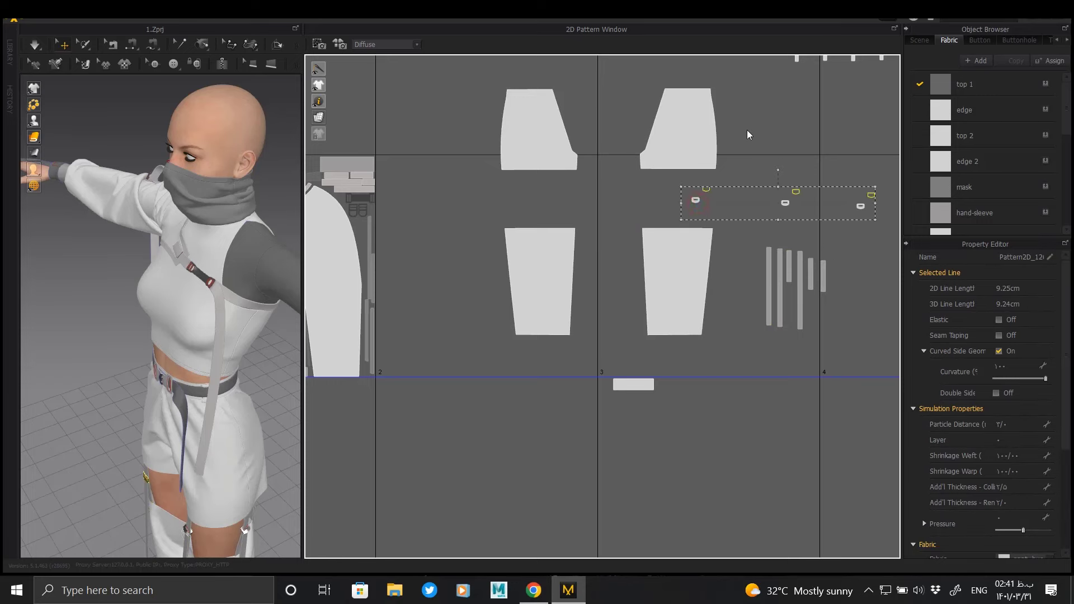
{"action": "middle_click_drag", "start_coordinate": [747, 134], "coordinate": [623, 216]}
{"action": "left_click_drag", "start_coordinate": [554, 386], "coordinate": [757, 203]}
{"action": "mouse_move", "coordinate": [758, 204]}
{"action": "middle_mouse_down"}
{"action": "mouse_move", "coordinate": [716, 292]}
{"action": "mouse_move", "coordinate": [781, 267]}
{"action": "middle_mouse_up"}
Step: Drop the upper shorts pieces onto their lower halves, then select the small loops and straps
{"action": "left_click_drag", "start_coordinate": [547, 255], "coordinate": [549, 313]}
{"action": "scroll", "coordinate": [587, 263], "scroll_direction": "up", "scroll_amount": 5}
{"action": "scroll", "coordinate": [602, 223], "scroll_direction": "up", "scroll_amount": 3}
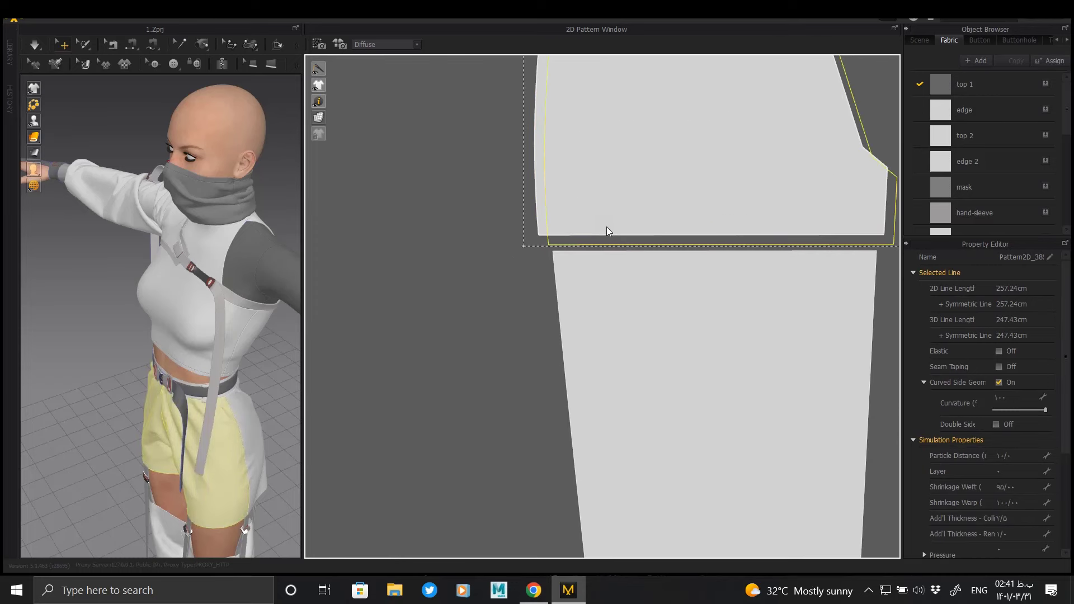
{"action": "scroll", "coordinate": [606, 230], "scroll_direction": "down", "scroll_amount": 5}
{"action": "scroll", "coordinate": [613, 245], "scroll_direction": "down", "scroll_amount": 2}
{"action": "scroll", "coordinate": [632, 223], "scroll_direction": "up", "scroll_amount": 1}
{"action": "scroll", "coordinate": [633, 223], "scroll_direction": "up", "scroll_amount": 8}
{"action": "mouse_move", "coordinate": [633, 223]}
{"action": "middle_mouse_down"}
{"action": "mouse_move", "coordinate": [629, 429]}
{"action": "mouse_move", "coordinate": [683, 115]}
{"action": "mouse_move", "coordinate": [686, 143]}
{"action": "middle_mouse_up"}
{"action": "scroll", "coordinate": [686, 144], "scroll_direction": "down", "scroll_amount": 2}
{"action": "scroll", "coordinate": [705, 162], "scroll_direction": "down", "scroll_amount": 3}
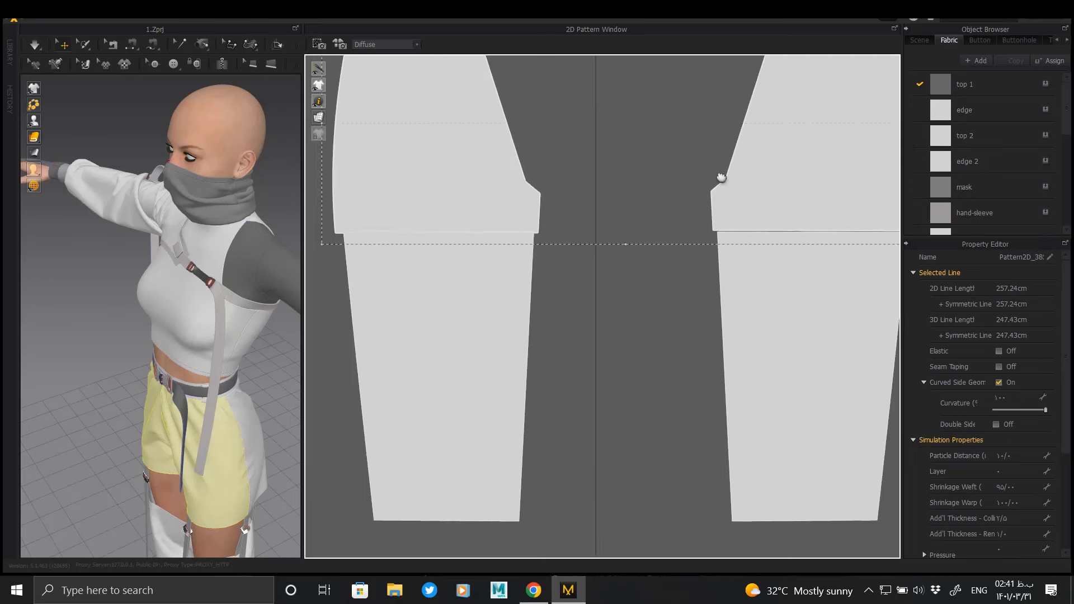
{"action": "scroll", "coordinate": [557, 202], "scroll_direction": "up", "scroll_amount": 2}
{"action": "scroll", "coordinate": [528, 110], "scroll_direction": "up", "scroll_amount": 2}
{"action": "scroll", "coordinate": [572, 168], "scroll_direction": "down", "scroll_amount": 3}
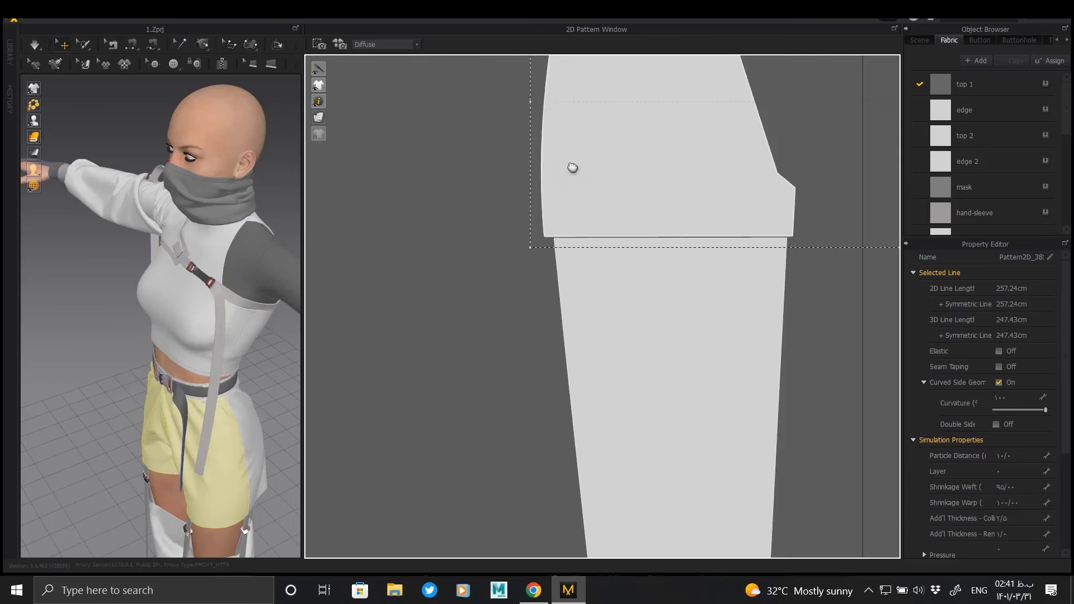
{"action": "scroll", "coordinate": [573, 168], "scroll_direction": "down", "scroll_amount": 3}
{"action": "scroll", "coordinate": [775, 175], "scroll_direction": "up", "scroll_amount": 1}
{"action": "left_click", "coordinate": [763, 175]}
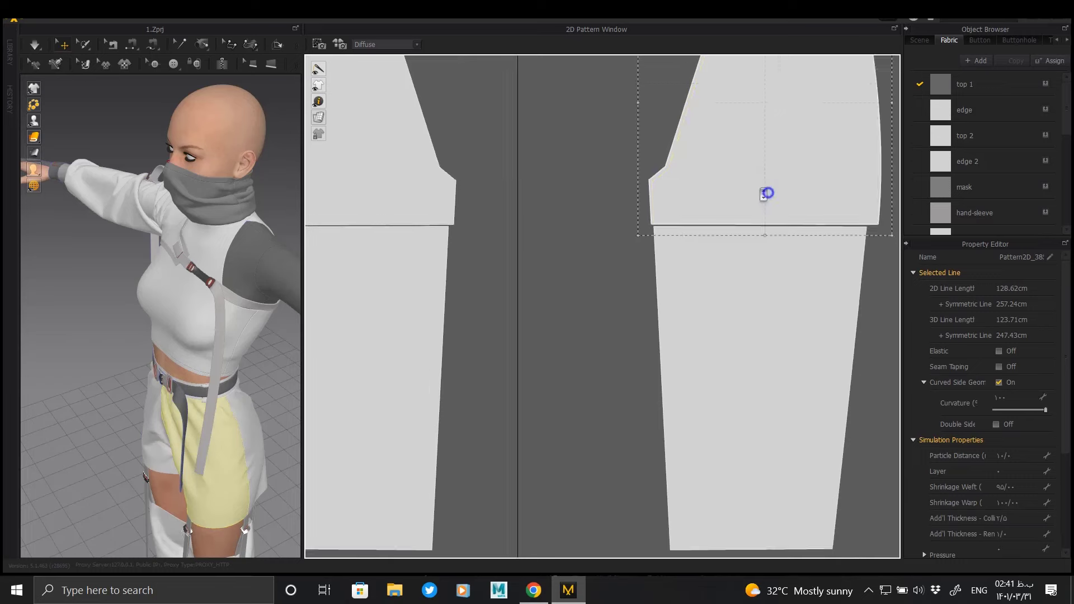
{"action": "scroll", "coordinate": [766, 193], "scroll_direction": "down", "scroll_amount": 5}
{"action": "middle_click_drag", "start_coordinate": [767, 193], "coordinate": [627, 145]}
Step: Cluster the loops and straps together on the left
{"action": "left_click", "coordinate": [648, 206]}
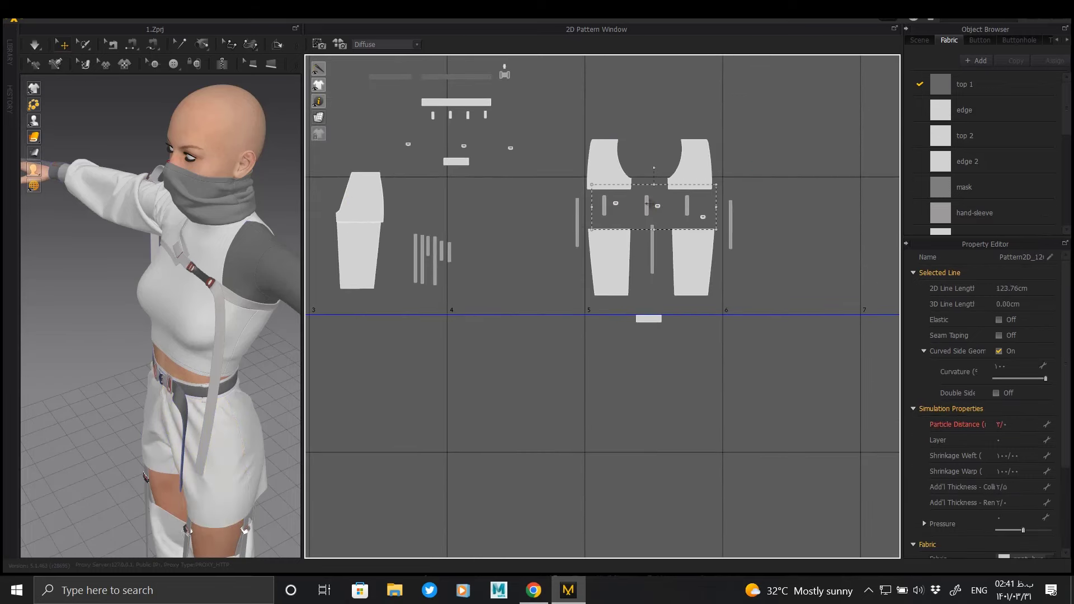
{"action": "left_click_drag", "start_coordinate": [649, 207], "coordinate": [467, 190]}
{"action": "left_click_drag", "start_coordinate": [653, 249], "coordinate": [476, 262]}
{"action": "left_click_drag", "start_coordinate": [577, 224], "coordinate": [489, 255]}
{"action": "mouse_move", "coordinate": [649, 319]}
{"action": "left_mouse_down"}
{"action": "mouse_move", "coordinate": [542, 250]}
{"action": "mouse_move", "coordinate": [442, 216]}
{"action": "left_mouse_up"}
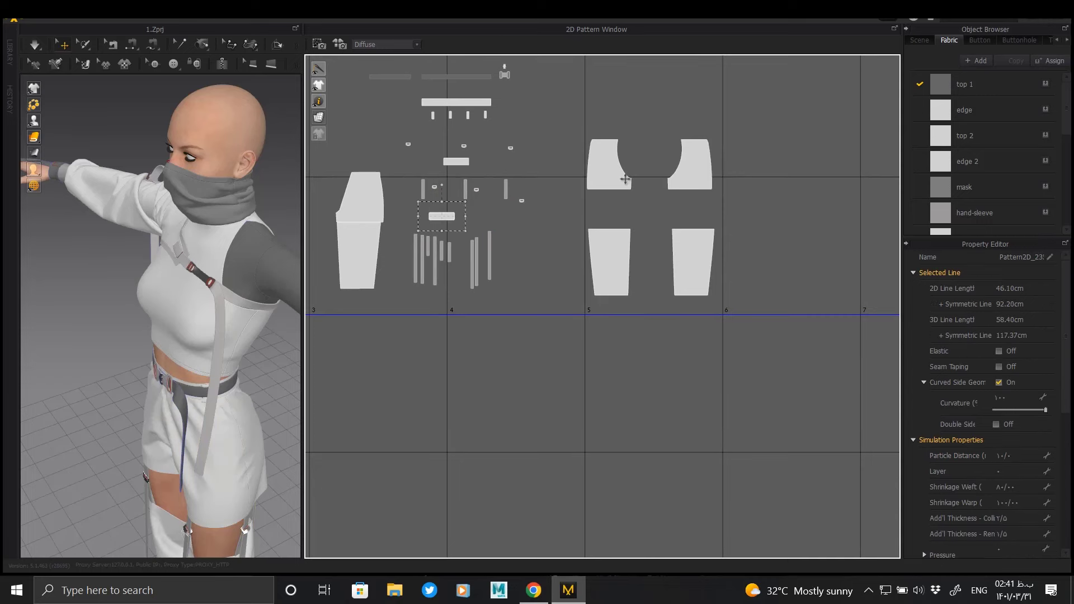
Step: Move both upper shorts pieces down onto the lower leg pieces
{"action": "left_click", "coordinate": [625, 179]}
{"action": "left_click", "coordinate": [693, 180], "text": "shift"}
{"action": "left_click_drag", "start_coordinate": [693, 180], "coordinate": [693, 215]}
{"action": "scroll", "coordinate": [604, 211], "scroll_direction": "up", "scroll_amount": 3}
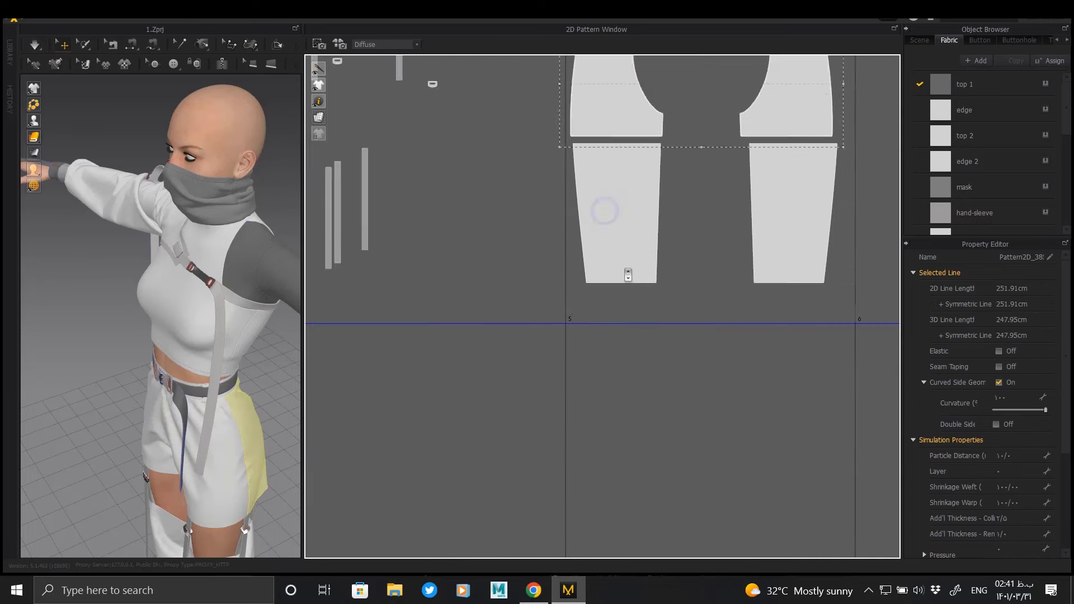
{"action": "scroll", "coordinate": [604, 211], "scroll_direction": "up", "scroll_amount": 5}
{"action": "scroll", "coordinate": [629, 219], "scroll_direction": "up", "scroll_amount": 2}
{"action": "scroll", "coordinate": [699, 208], "scroll_direction": "down", "scroll_amount": 3}
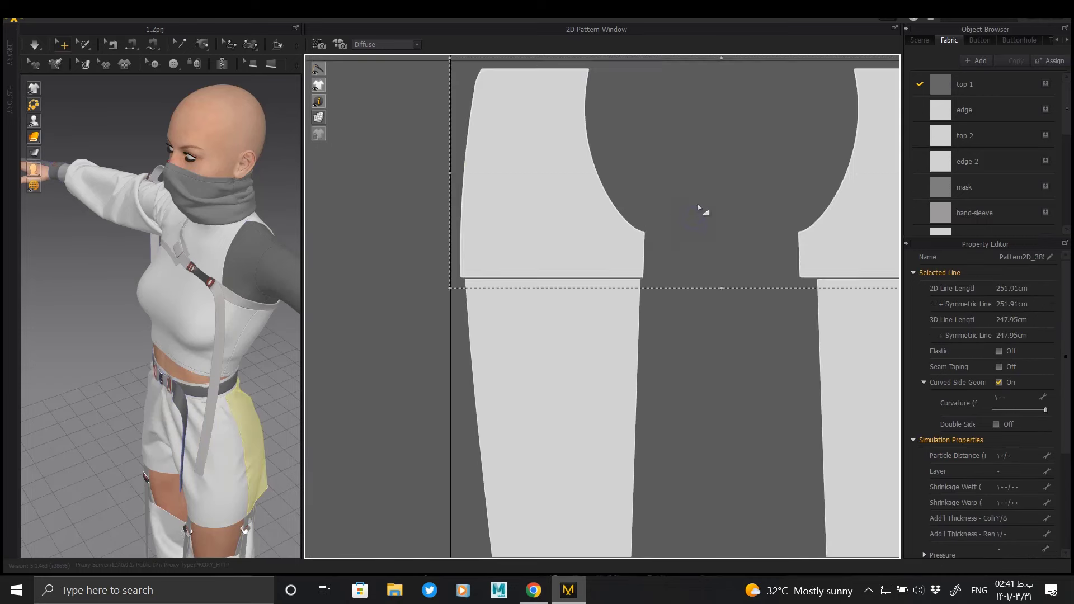
{"action": "scroll", "coordinate": [629, 192], "scroll_direction": "down", "scroll_amount": 2}
{"action": "scroll", "coordinate": [827, 137], "scroll_direction": "down", "scroll_amount": 3}
{"action": "scroll", "coordinate": [580, 118], "scroll_direction": "up", "scroll_amount": 2}
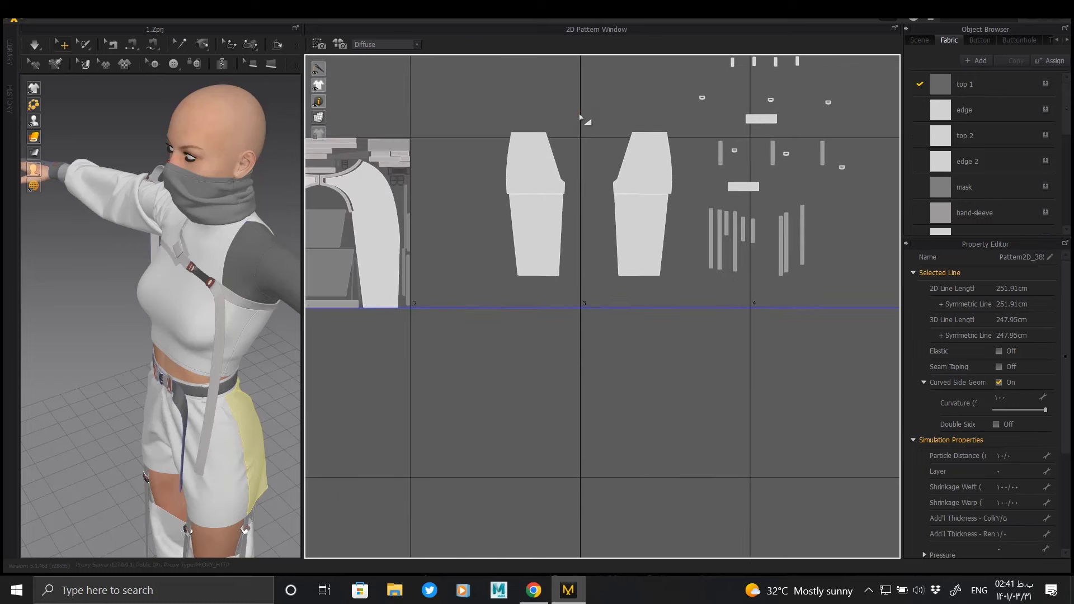
Step: Shift the left shorts piece toward the tile edge beside the mirrored leg pieces
{"action": "left_click_drag", "start_coordinate": [542, 209], "coordinate": [451, 241]}
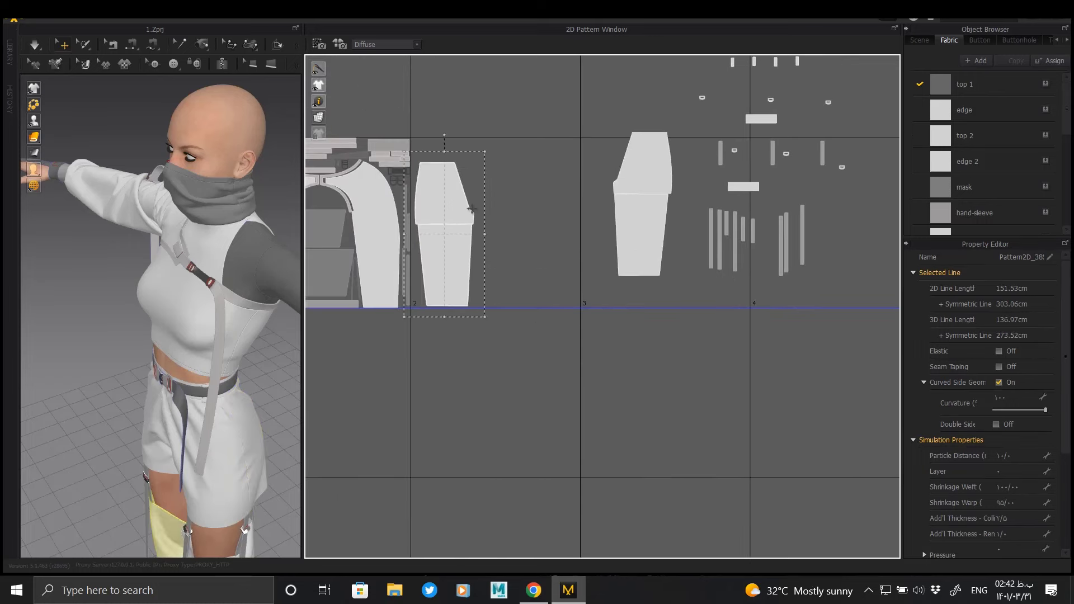
{"action": "scroll", "coordinate": [472, 209], "scroll_direction": "up", "scroll_amount": 5}
{"action": "scroll", "coordinate": [557, 227], "scroll_direction": "up", "scroll_amount": 1}
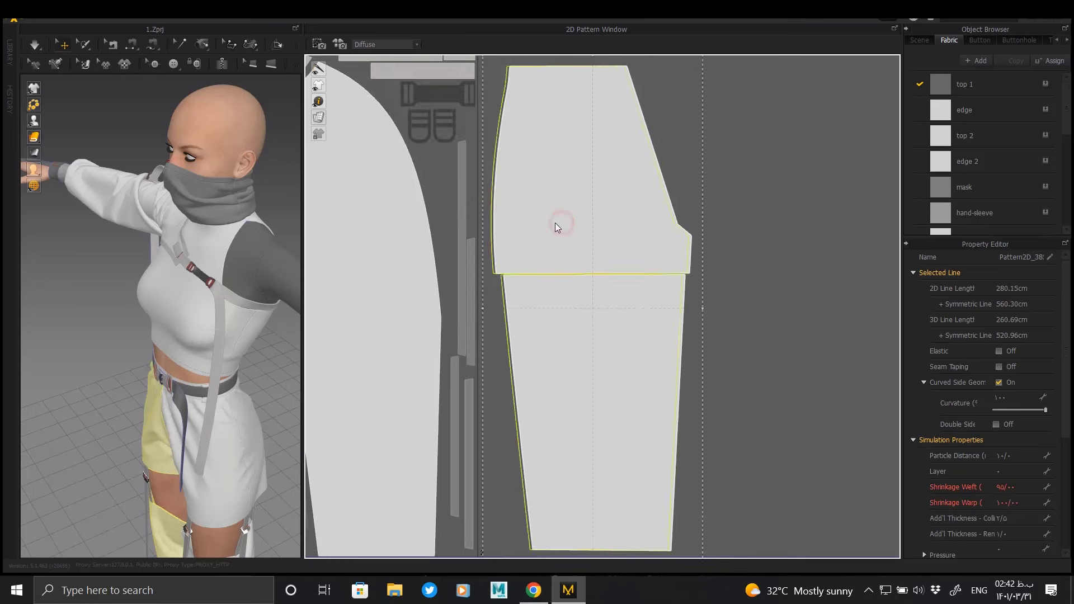
{"action": "middle_click_drag", "start_coordinate": [549, 228], "coordinate": [558, 99]}
{"action": "scroll", "coordinate": [575, 117], "scroll_direction": "up", "scroll_amount": 2}
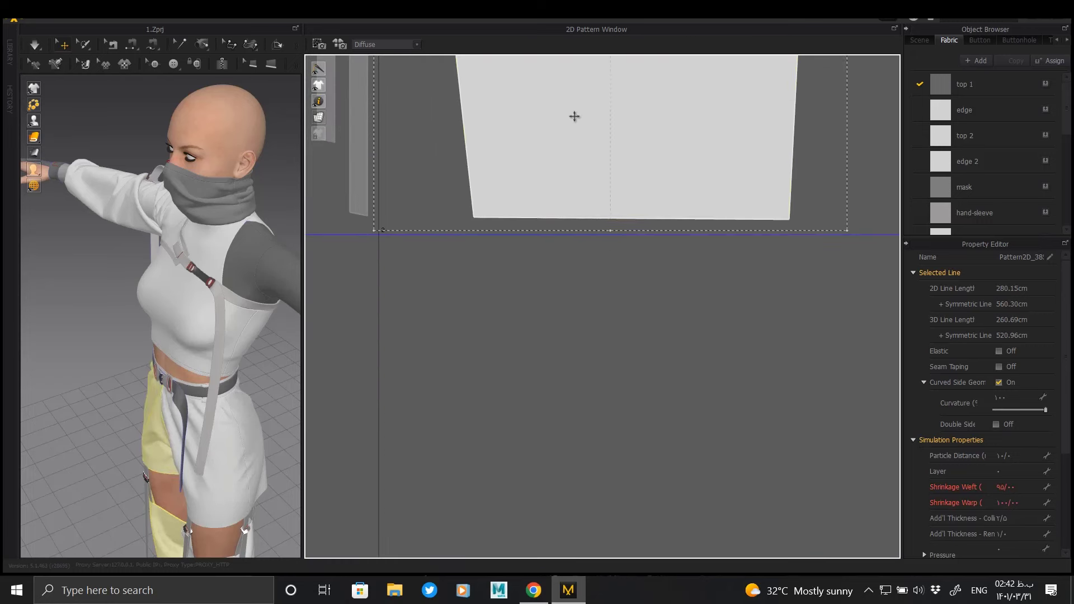
{"action": "scroll", "coordinate": [573, 129], "scroll_direction": "down", "scroll_amount": 2}
{"action": "scroll", "coordinate": [614, 156], "scroll_direction": "down", "scroll_amount": 2}
{"action": "scroll", "coordinate": [652, 235], "scroll_direction": "down", "scroll_amount": 2}
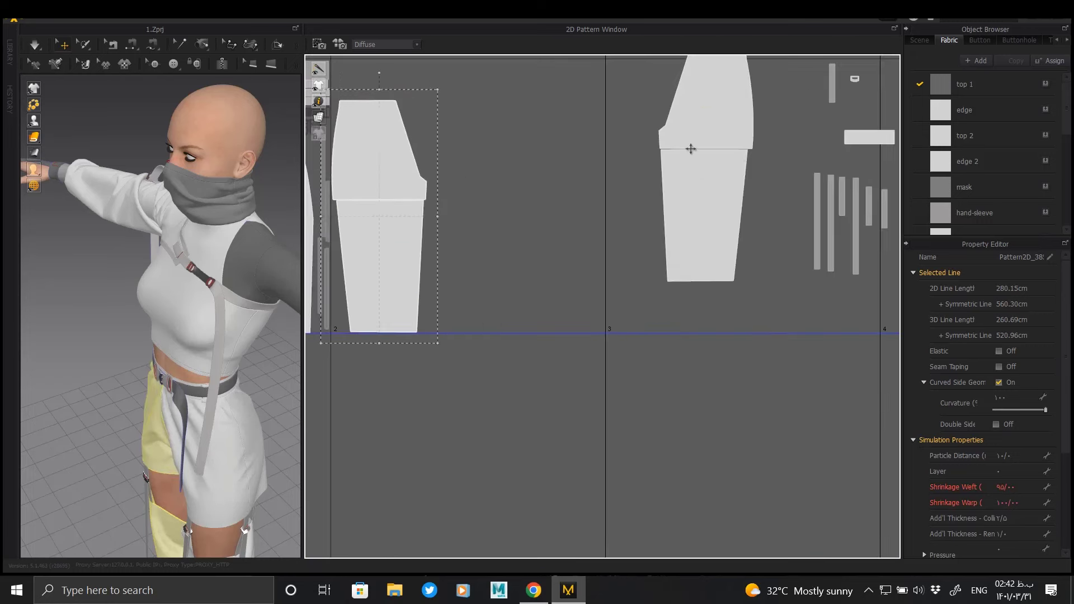
{"action": "scroll", "coordinate": [549, 196], "scroll_direction": "up", "scroll_amount": 2}
{"action": "scroll", "coordinate": [681, 292], "scroll_direction": "up", "scroll_amount": 2}
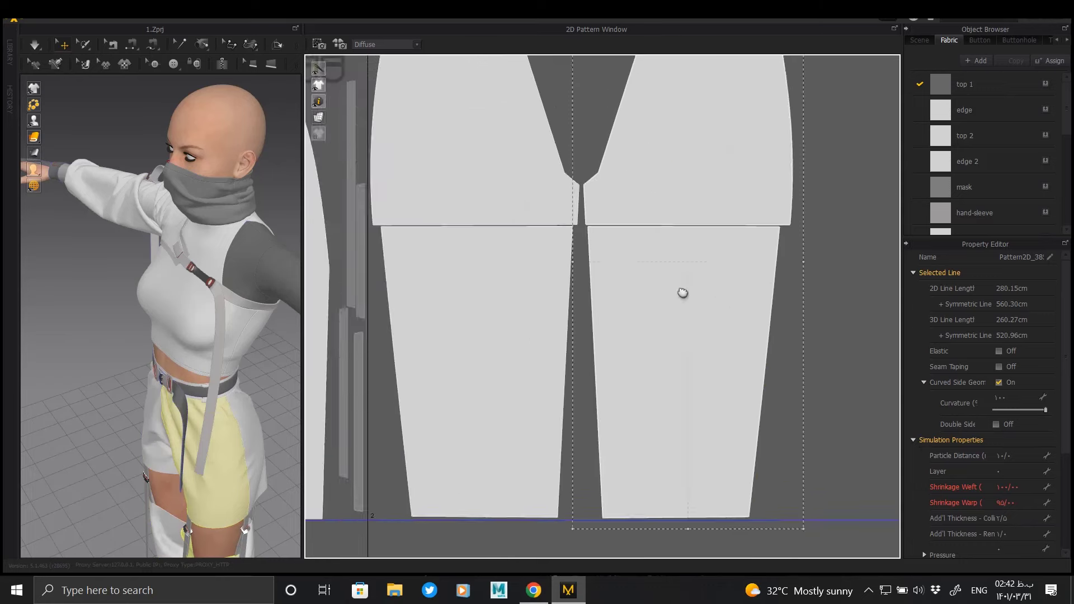
{"action": "scroll", "coordinate": [584, 240], "scroll_direction": "up", "scroll_amount": 2}
{"action": "scroll", "coordinate": [611, 166], "scroll_direction": "down", "scroll_amount": 3}
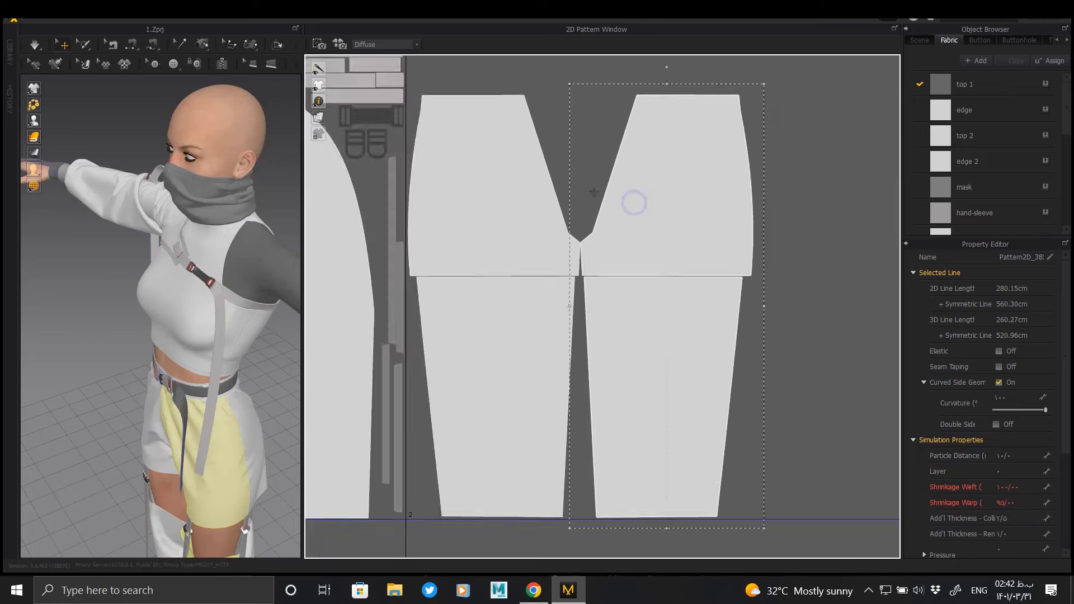
{"action": "scroll", "coordinate": [636, 197], "scroll_direction": "down", "scroll_amount": 3}
Step: Move the right shorts pieces next to the front shorts pieces
{"action": "right_click_drag", "start_coordinate": [635, 197], "coordinate": [457, 161]}
{"action": "left_click", "coordinate": [772, 221]}
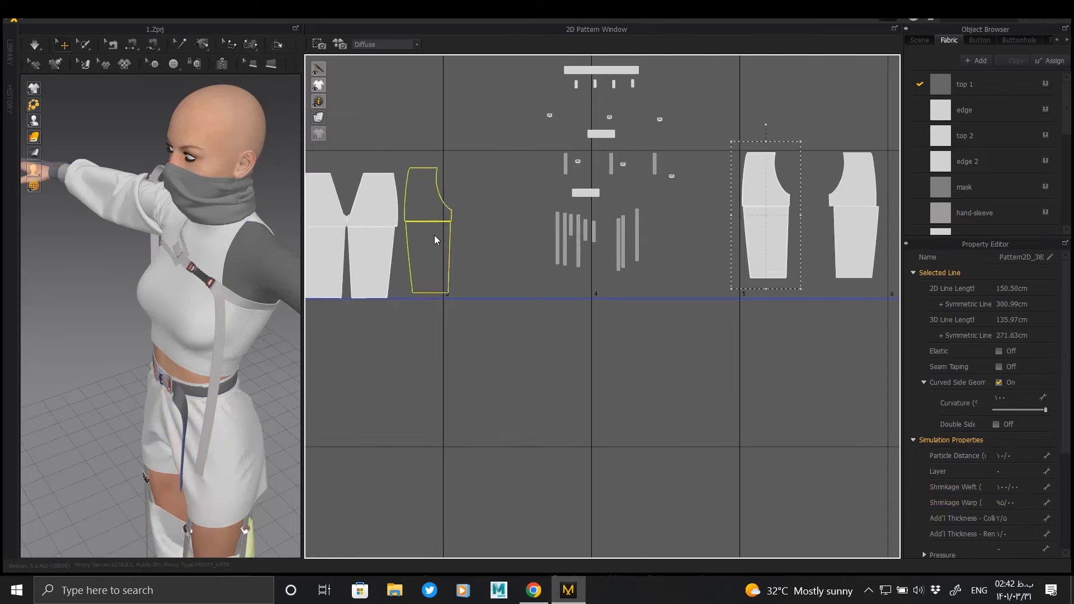
{"action": "left_click_drag", "start_coordinate": [868, 230], "coordinate": [486, 250]}
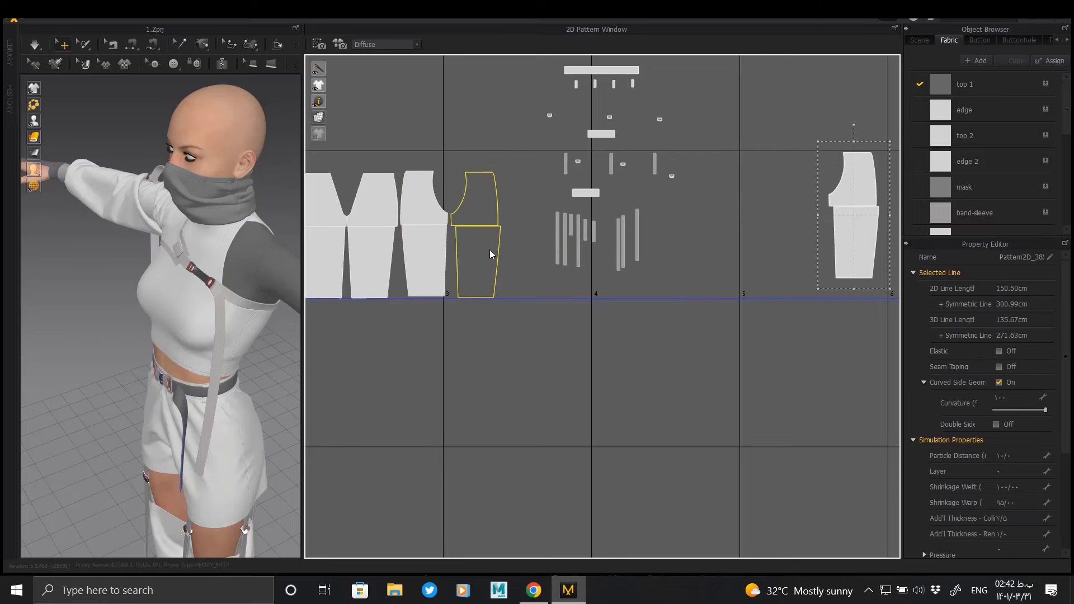
{"action": "right_click_drag", "start_coordinate": [460, 174], "coordinate": [491, 159]}
{"action": "scroll", "coordinate": [568, 156], "scroll_direction": "up", "scroll_amount": 2}
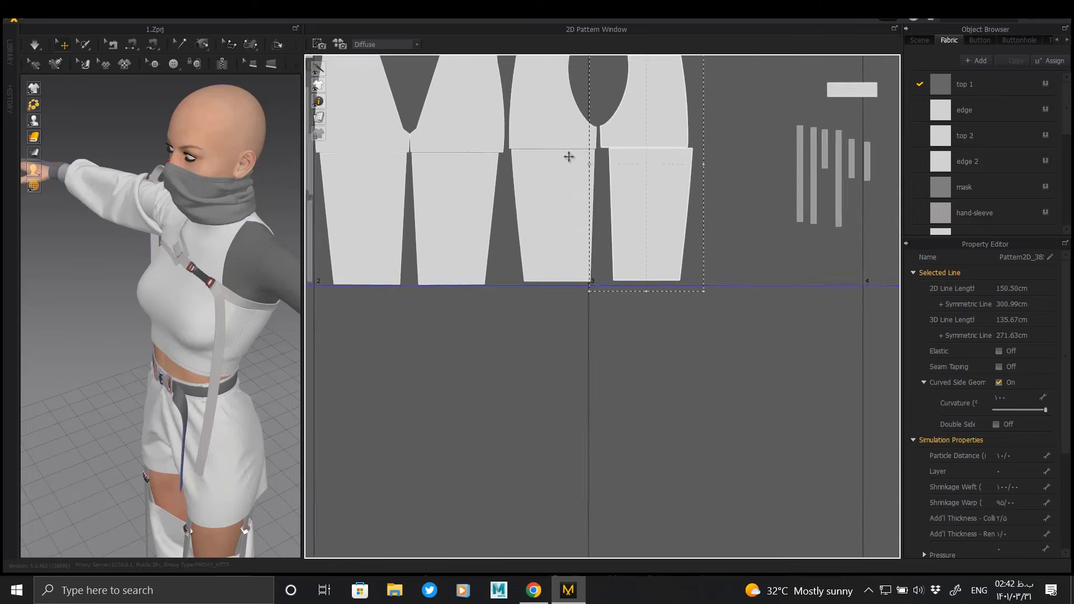
{"action": "scroll", "coordinate": [610, 239], "scroll_direction": "up", "scroll_amount": 2}
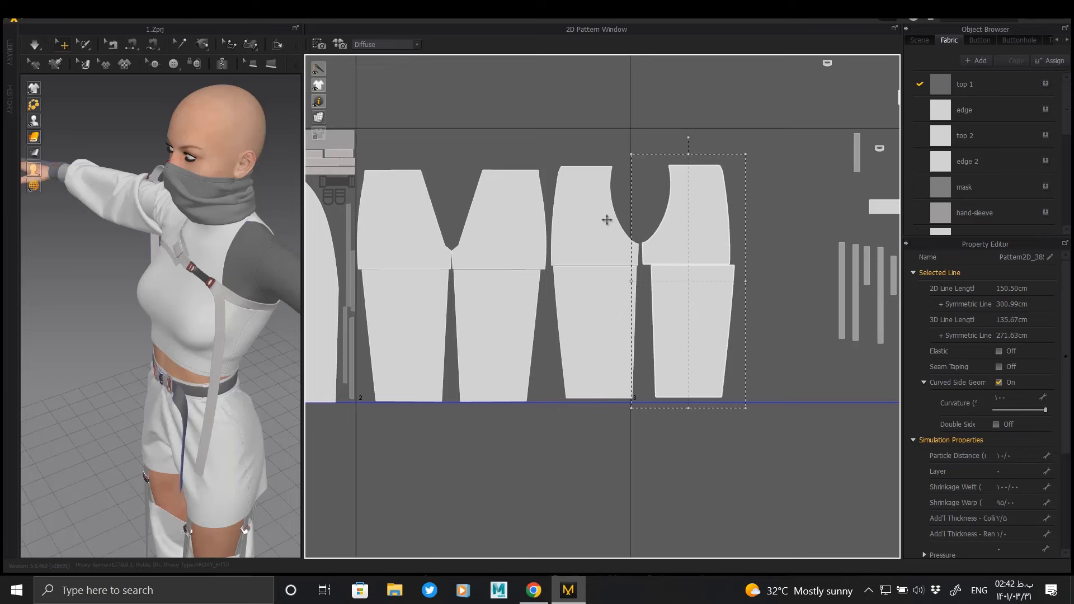
Step: Marquee-select all four shorts pieces and scale them down together
{"action": "left_click_drag", "start_coordinate": [355, 424], "coordinate": [523, 300]}
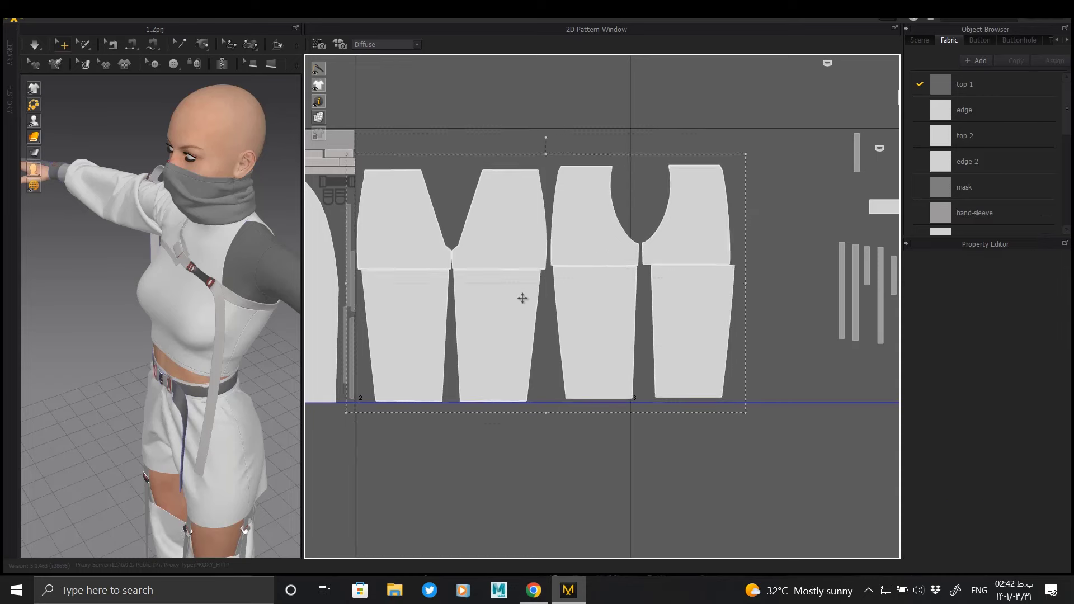
{"action": "scroll", "coordinate": [602, 307], "scroll_direction": "down", "scroll_amount": 2}
{"action": "left_click_drag", "start_coordinate": [703, 198], "coordinate": [680, 213]}
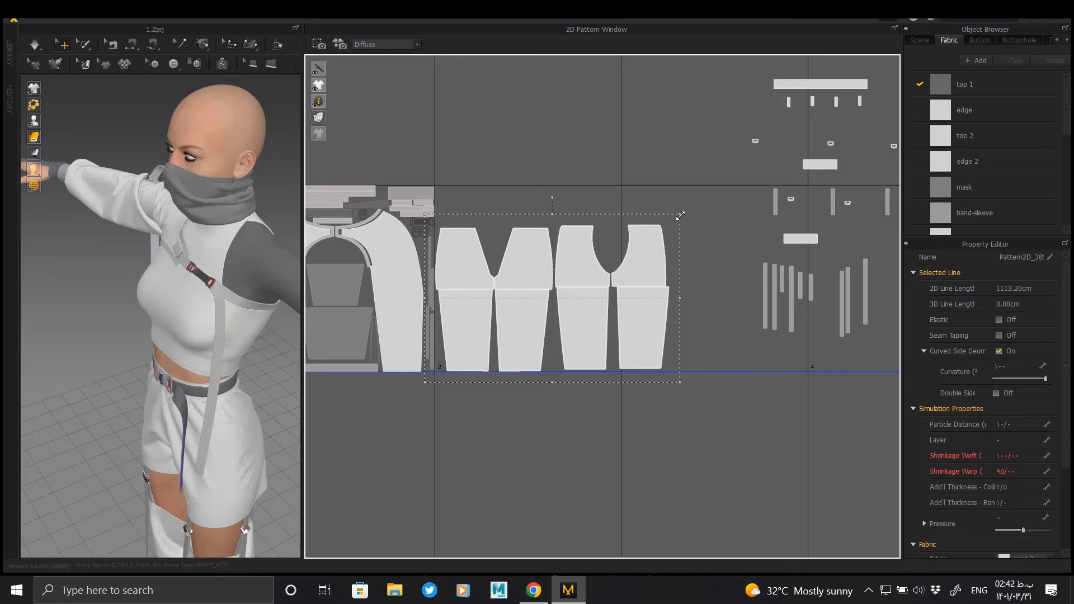
{"action": "left_click_drag", "start_coordinate": [680, 215], "coordinate": [633, 248]}
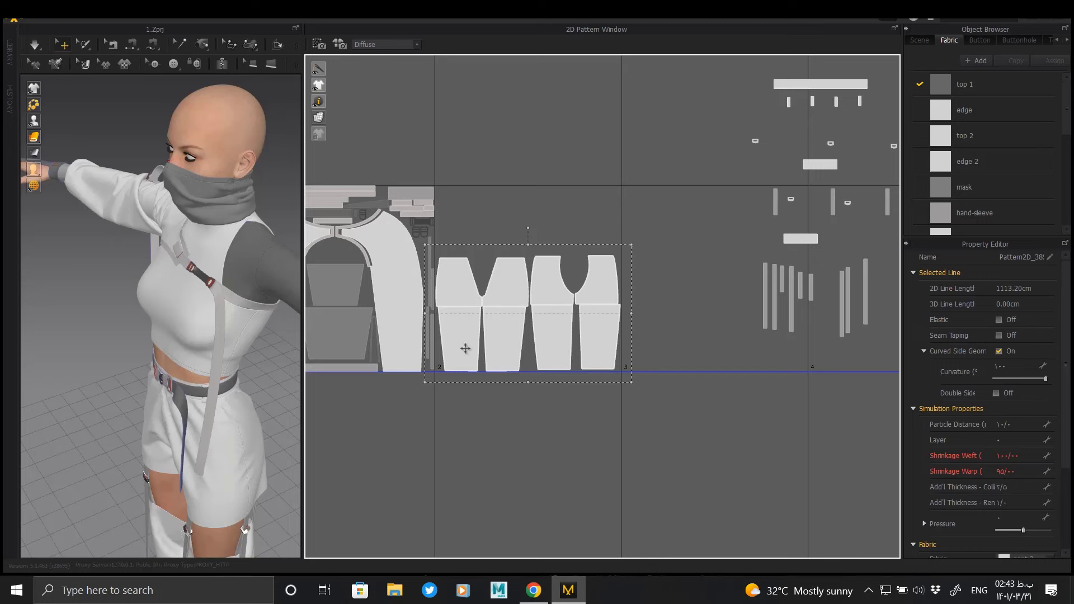
Step: Undo the earlier resize and shrink the four pants pieces with the corner handle
{"action": "key", "text": "ctrl+z"}
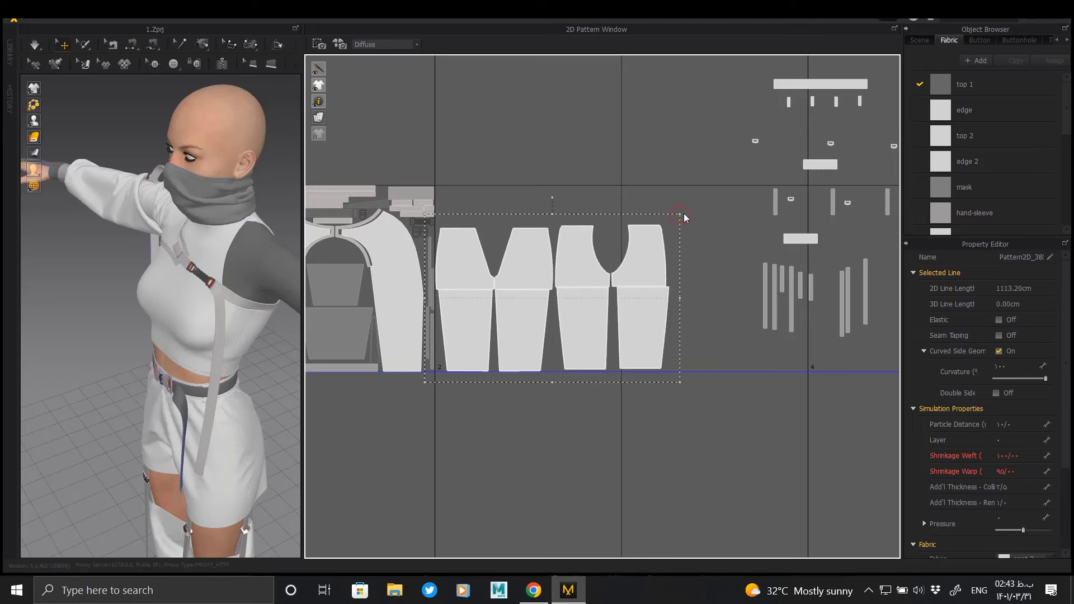
{"action": "left_click_drag", "start_coordinate": [683, 217], "coordinate": [693, 213]}
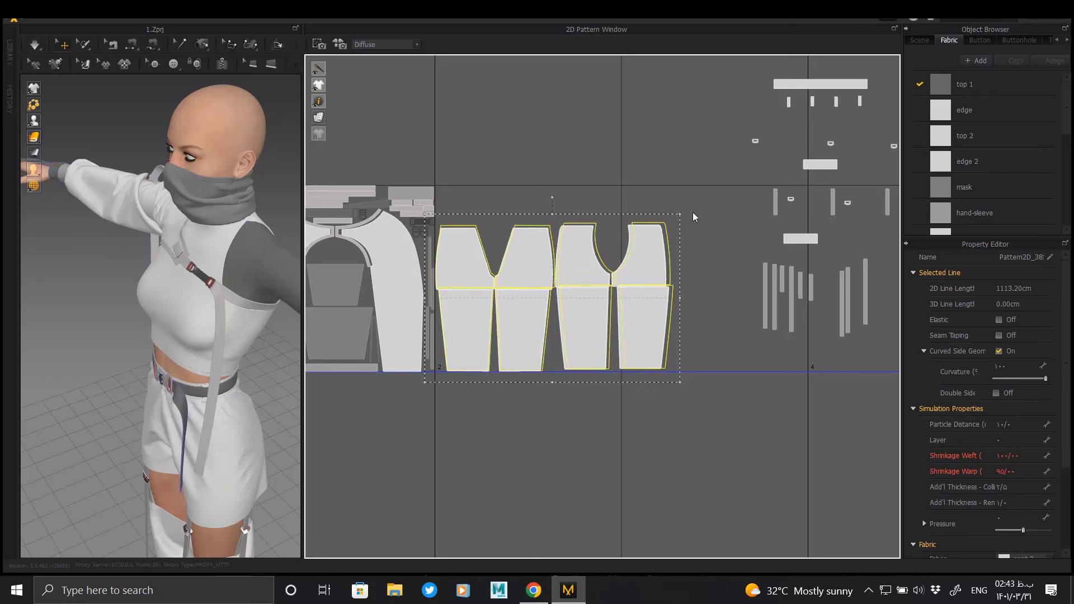
{"action": "left_click_drag", "start_coordinate": [693, 212], "coordinate": [679, 221]}
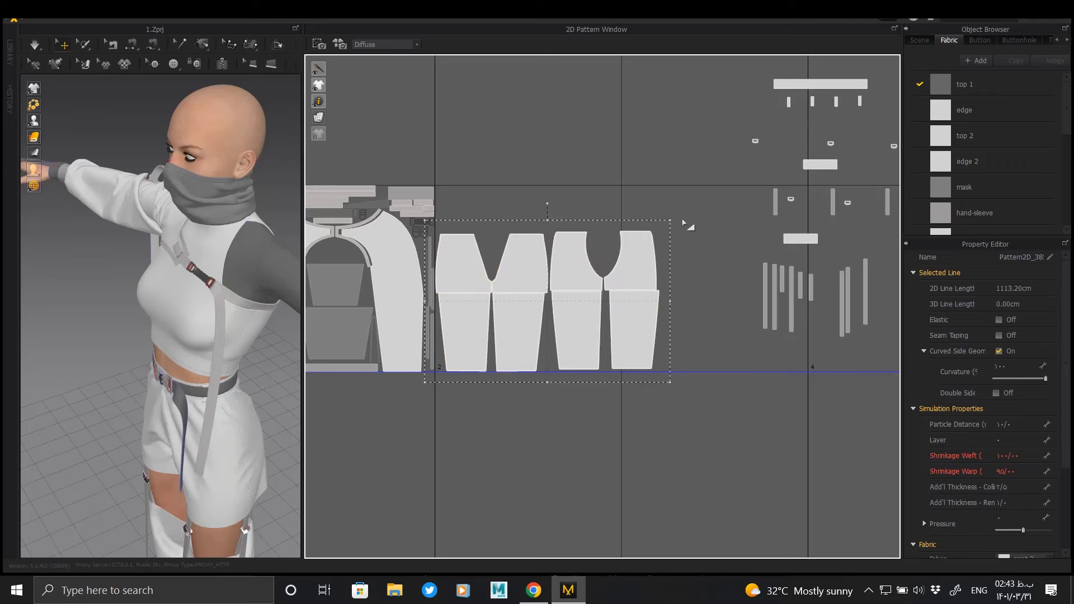
{"action": "middle_click_drag", "start_coordinate": [680, 220], "coordinate": [604, 220]}
{"action": "scroll", "coordinate": [560, 218], "scroll_direction": "down", "scroll_amount": 3}
{"action": "scroll", "coordinate": [558, 218], "scroll_direction": "up", "scroll_amount": 3}
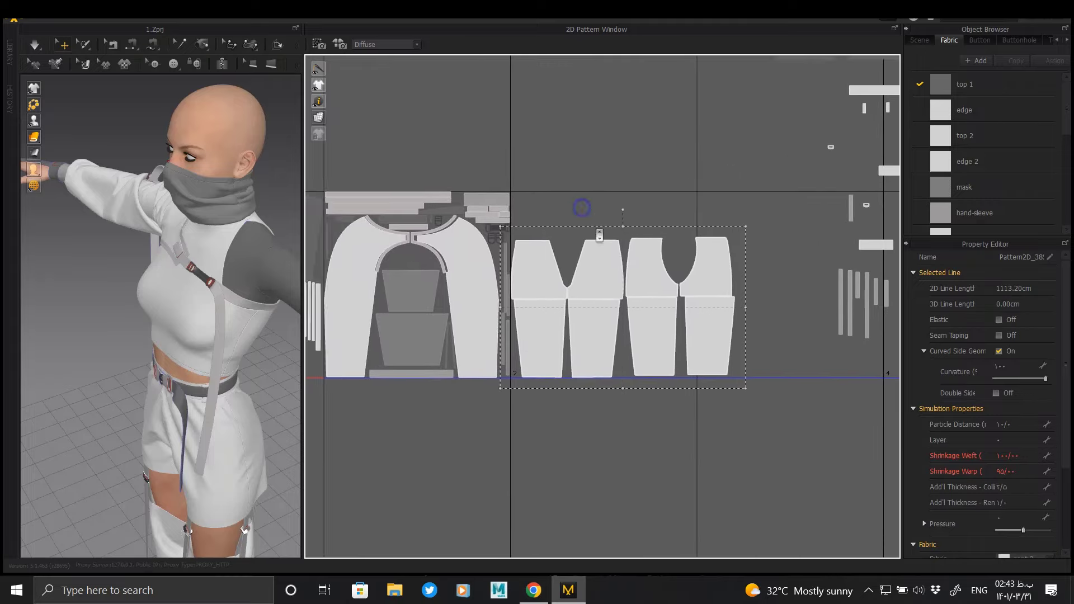
{"action": "scroll", "coordinate": [583, 211], "scroll_direction": "up", "scroll_amount": 2}
Step: Raise the upper pants pieces and move the right U-cut piece beside its pair
{"action": "left_click", "coordinate": [636, 173]}
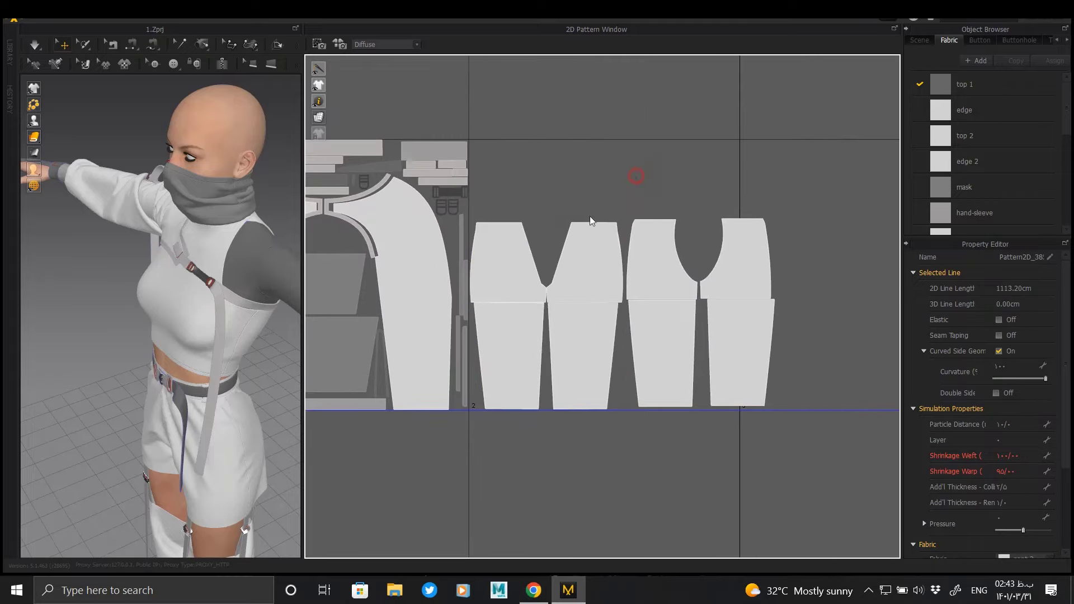
{"action": "left_click_drag", "start_coordinate": [497, 266], "coordinate": [504, 185]}
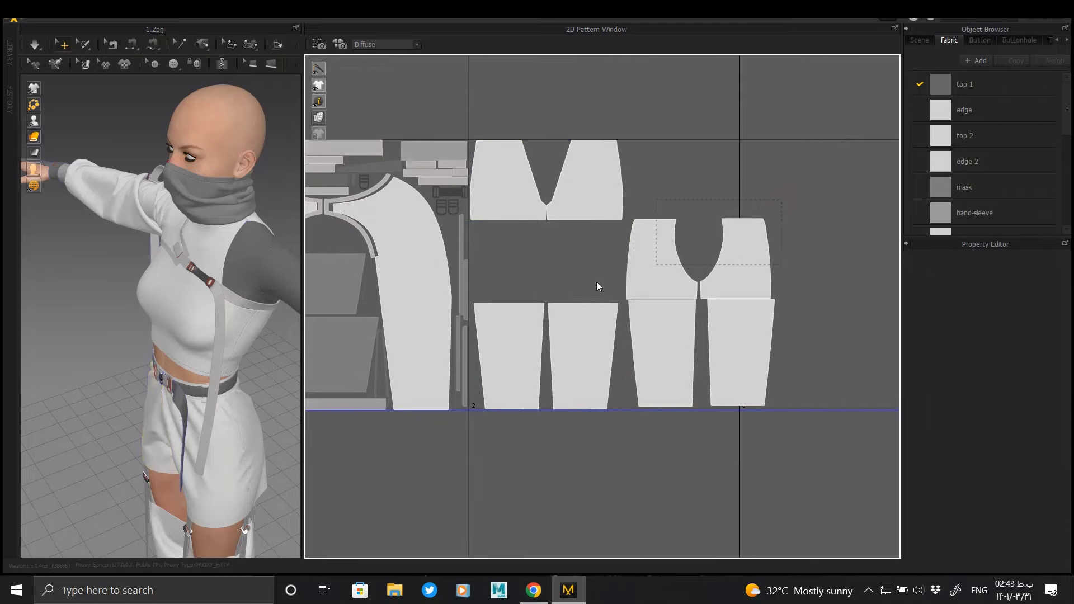
{"action": "left_click_drag", "start_coordinate": [647, 263], "coordinate": [495, 267]}
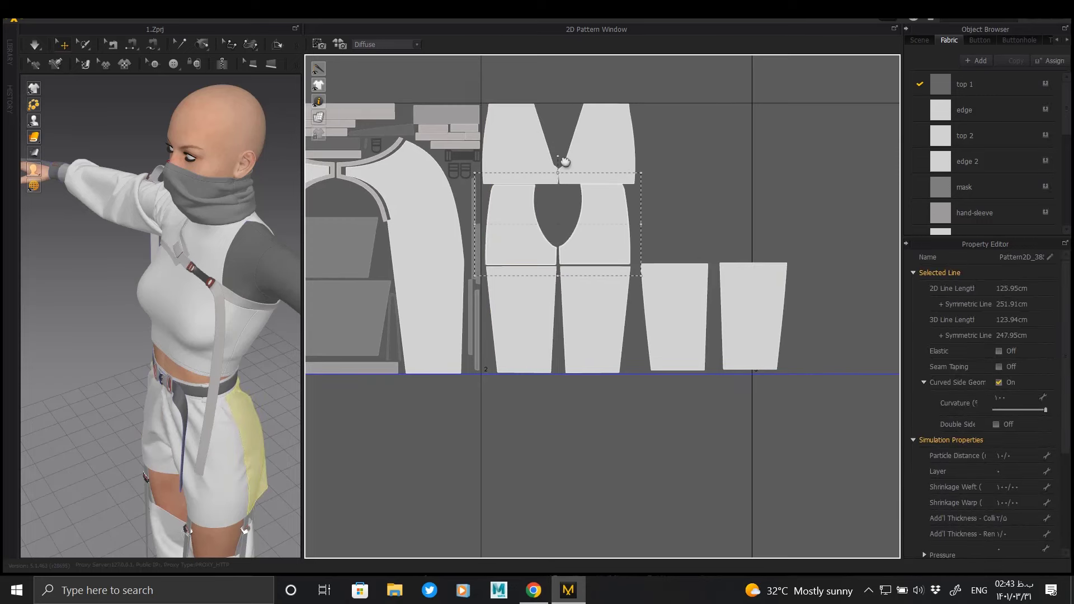
{"action": "scroll", "coordinate": [640, 444], "scroll_direction": "up", "scroll_amount": 5}
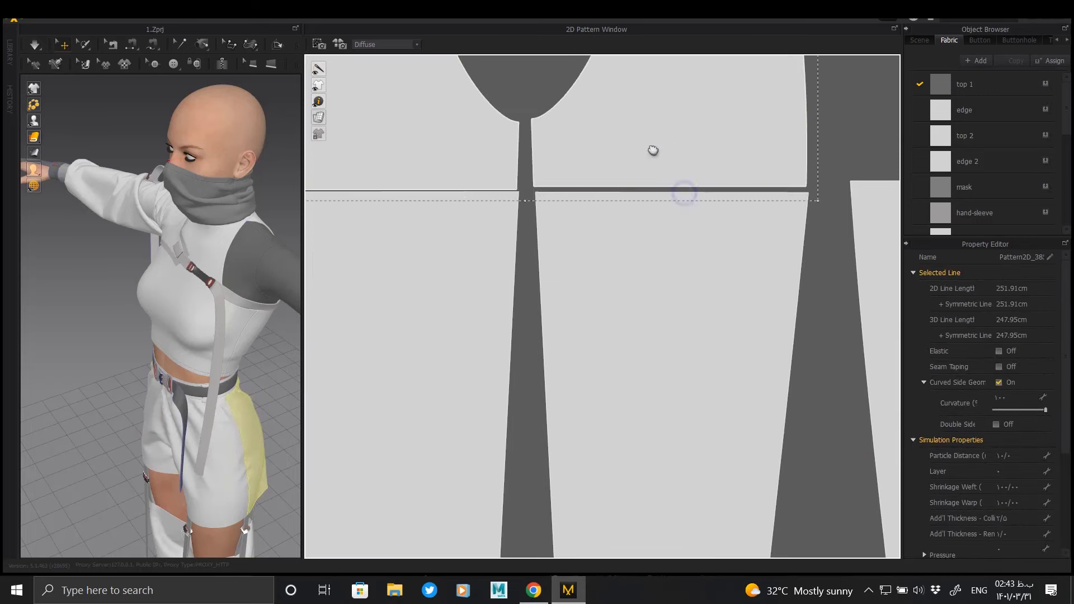
{"action": "scroll", "coordinate": [652, 147], "scroll_direction": "down", "scroll_amount": 3}
{"action": "scroll", "coordinate": [651, 175], "scroll_direction": "down", "scroll_amount": 2}
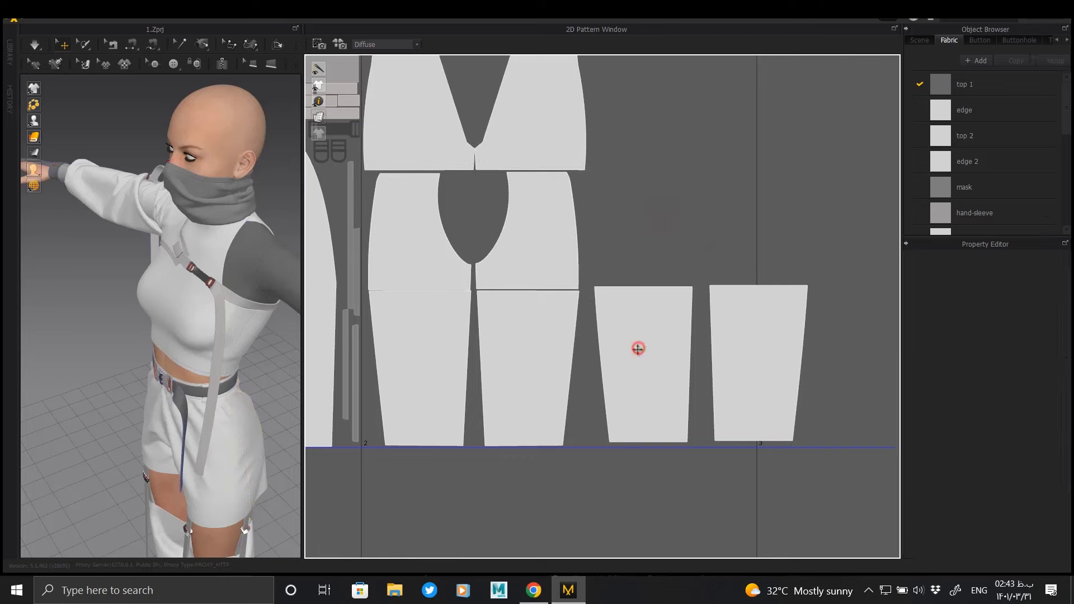
Step: Pack the two trapezoid pieces in beside the U-cut pieces
{"action": "left_click_drag", "start_coordinate": [640, 347], "coordinate": [626, 350]}
{"action": "left_click_drag", "start_coordinate": [749, 337], "coordinate": [628, 181]}
{"action": "scroll", "coordinate": [637, 218], "scroll_direction": "down", "scroll_amount": 1}
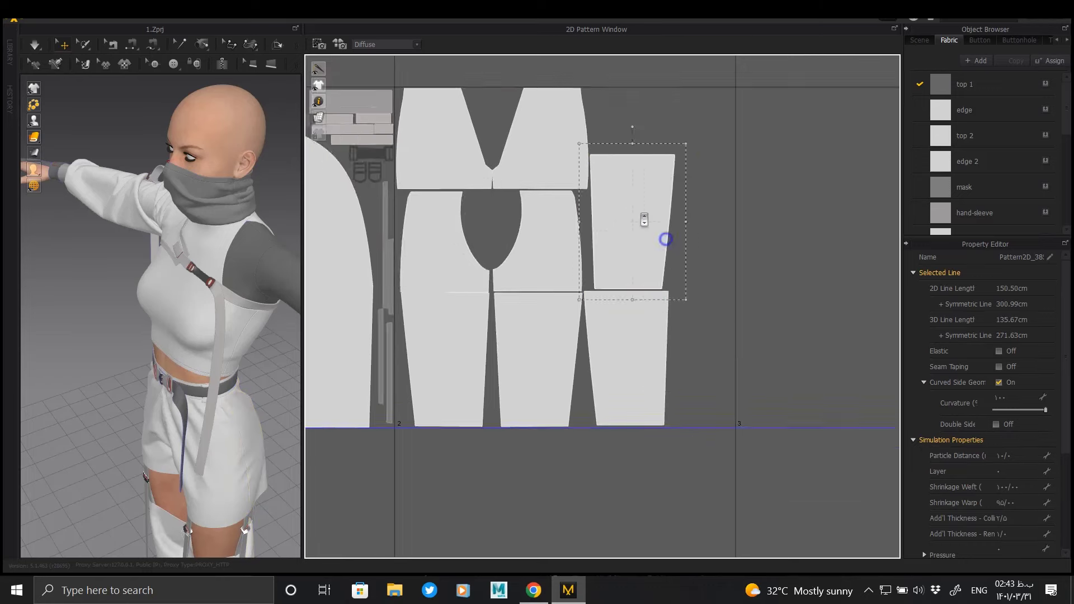
{"action": "scroll", "coordinate": [632, 221], "scroll_direction": "down", "scroll_amount": 1}
{"action": "scroll", "coordinate": [628, 225], "scroll_direction": "down", "scroll_amount": 1}
{"action": "scroll", "coordinate": [629, 225], "scroll_direction": "down", "scroll_amount": 2}
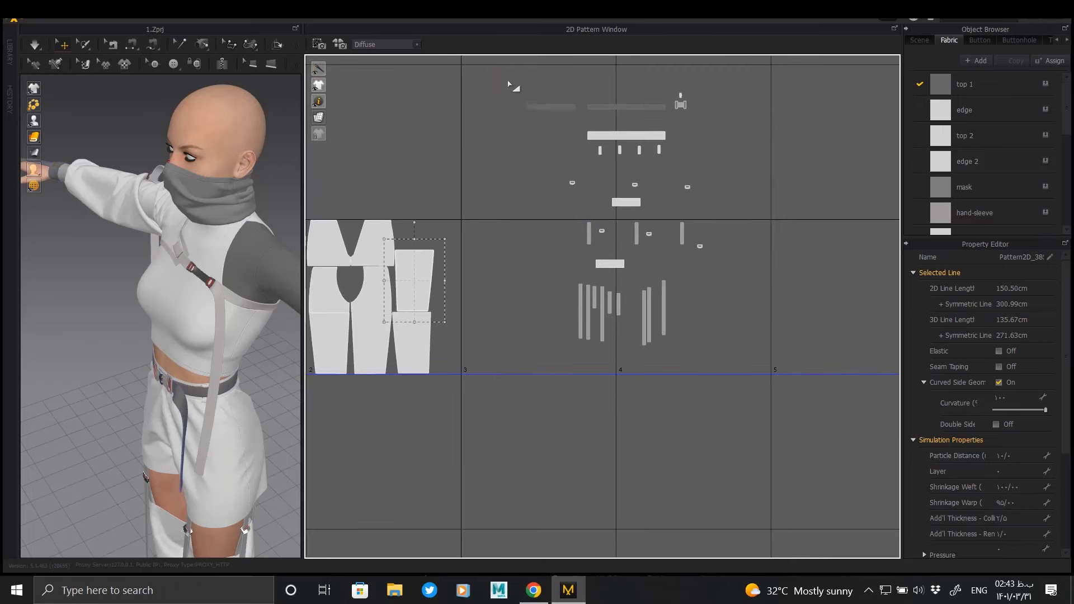
Step: Place the long rectangle strip above the pants pieces
{"action": "left_click_drag", "start_coordinate": [510, 85], "coordinate": [753, 384]}
{"action": "left_click_drag", "start_coordinate": [663, 313], "coordinate": [583, 331]}
{"action": "left_click_drag", "start_coordinate": [538, 154], "coordinate": [423, 231]}
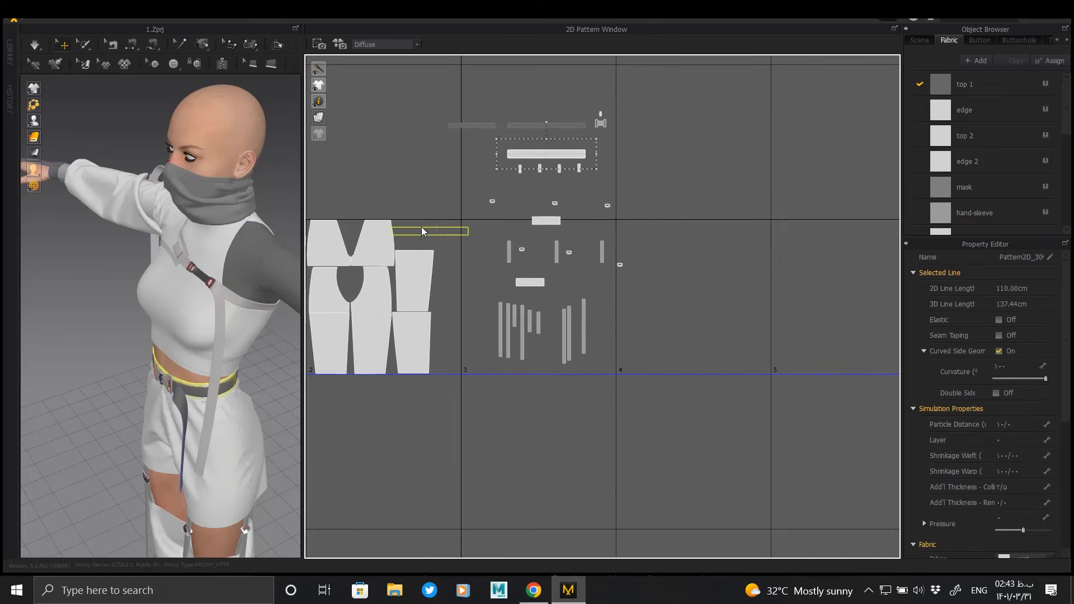
{"action": "scroll", "coordinate": [511, 202], "scroll_direction": "up", "scroll_amount": 2}
{"action": "scroll", "coordinate": [516, 161], "scroll_direction": "up", "scroll_amount": 2}
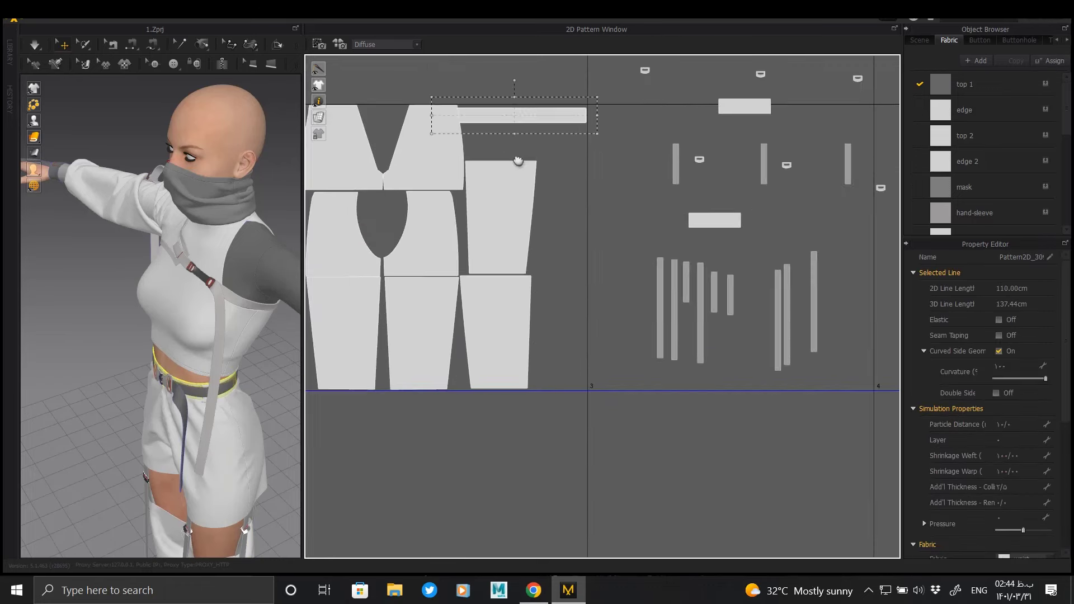
{"action": "scroll", "coordinate": [576, 178], "scroll_direction": "up", "scroll_amount": 2}
{"action": "scroll", "coordinate": [569, 177], "scroll_direction": "up", "scroll_amount": 1}
{"action": "scroll", "coordinate": [570, 177], "scroll_direction": "up", "scroll_amount": 2}
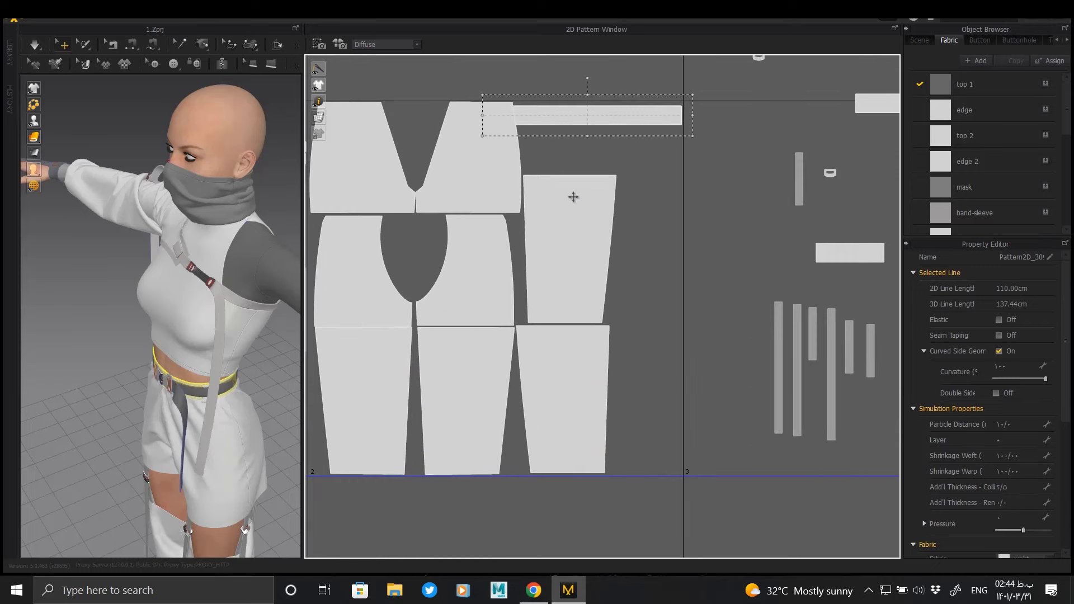
Step: Shift the trapezoid piece right, undoing a misplaced move of the top-middle piece
{"action": "left_click_drag", "start_coordinate": [576, 218], "coordinate": [688, 216]}
{"action": "left_click_drag", "start_coordinate": [485, 168], "coordinate": [585, 280]}
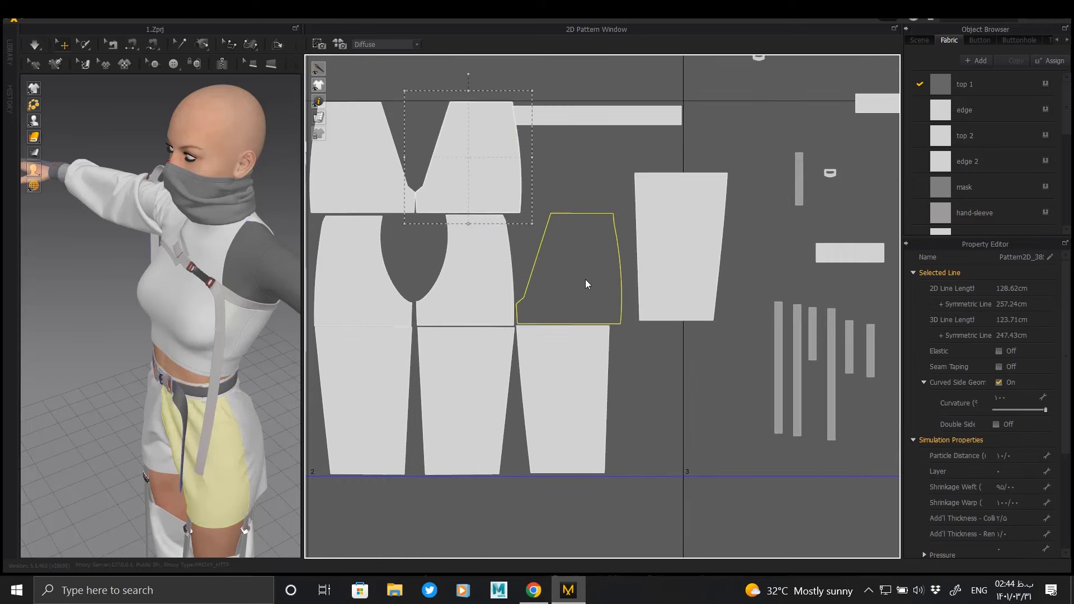
{"action": "key", "text": "ctrl+z"}
{"action": "key", "text": "ctrl+z"}
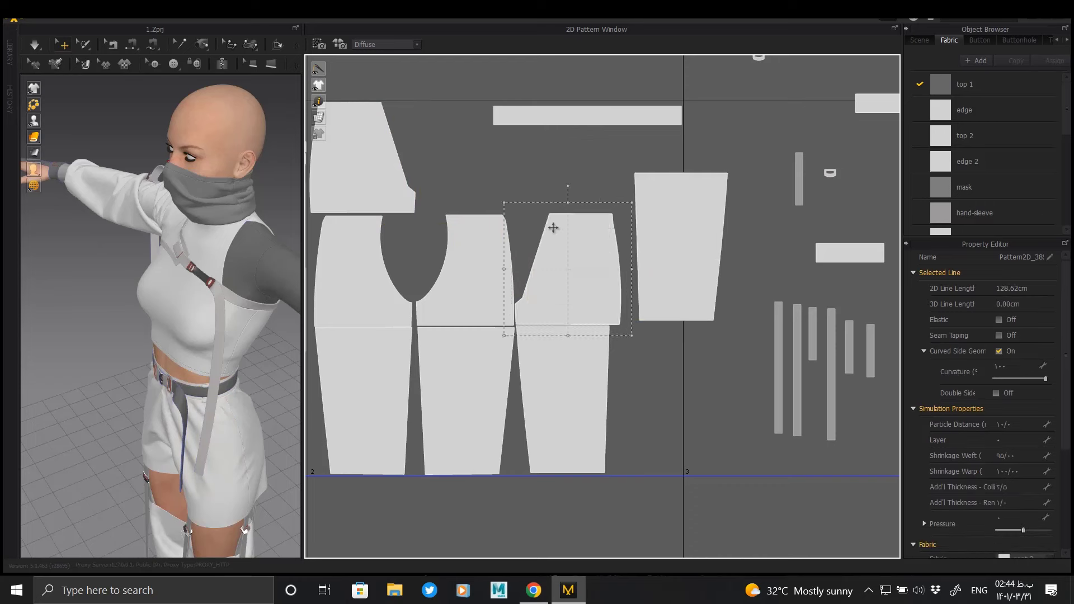
{"action": "key", "text": "ctrl+y"}
{"action": "key", "text": "ctrl+y"}
{"action": "key", "text": "ctrl+z"}
{"action": "key", "text": "ctrl+z"}
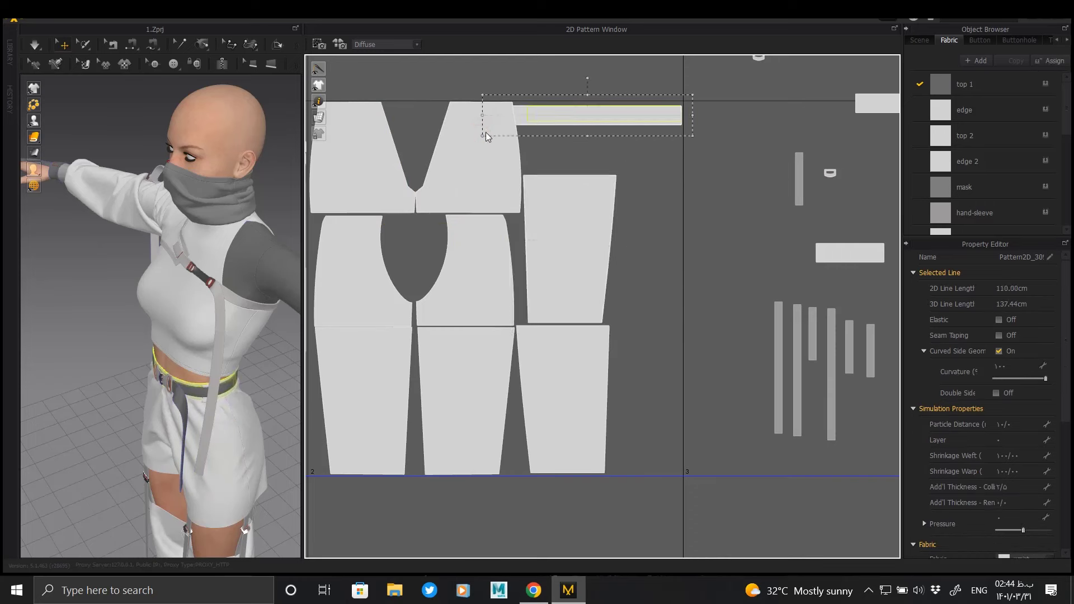
{"action": "scroll", "coordinate": [642, 172], "scroll_direction": "up", "scroll_amount": 3}
{"action": "scroll", "coordinate": [629, 227], "scroll_direction": "down", "scroll_amount": 5}
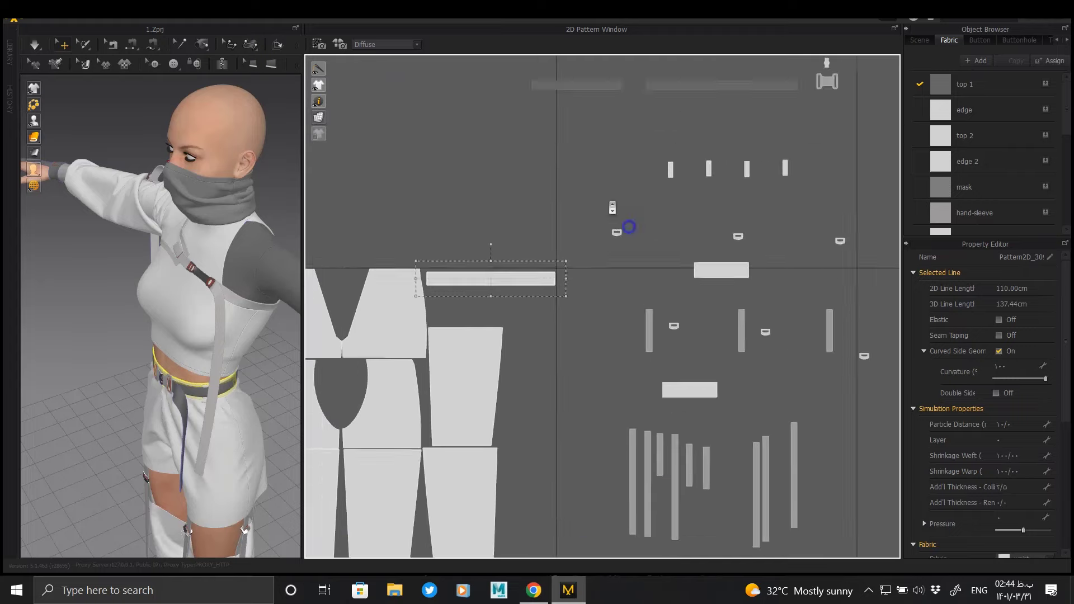
{"action": "scroll", "coordinate": [629, 227], "scroll_direction": "down", "scroll_amount": 3}
Step: Place the small cuff piece beside the pants pieces
{"action": "left_click", "coordinate": [672, 286]}
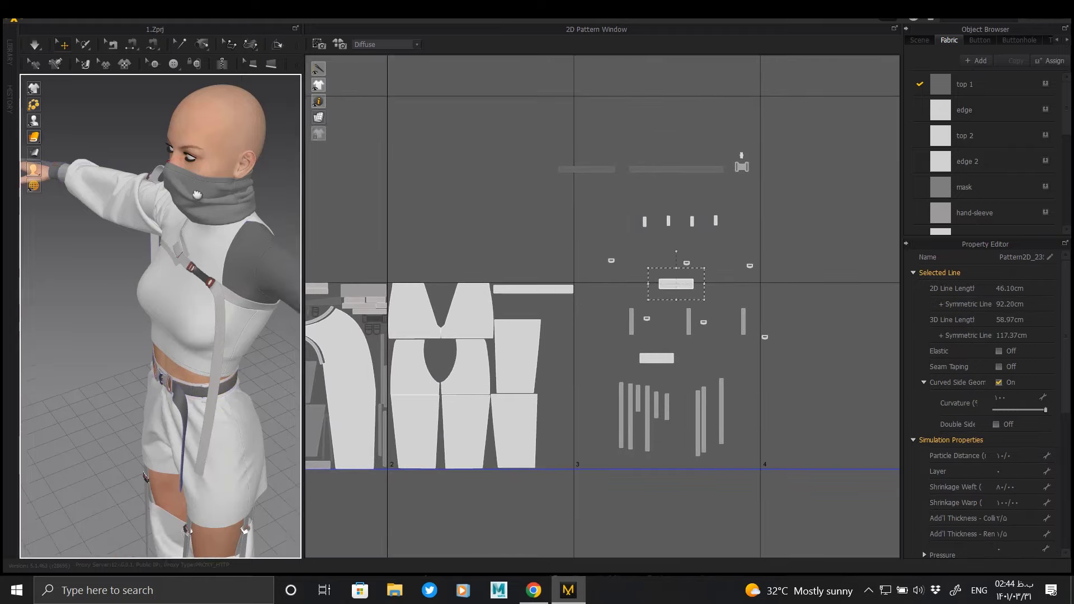
{"action": "scroll", "coordinate": [215, 269], "scroll_direction": "up", "scroll_amount": 3}
{"action": "scroll", "coordinate": [215, 269], "scroll_direction": "up", "scroll_amount": 3}
{"action": "key", "text": "2"}
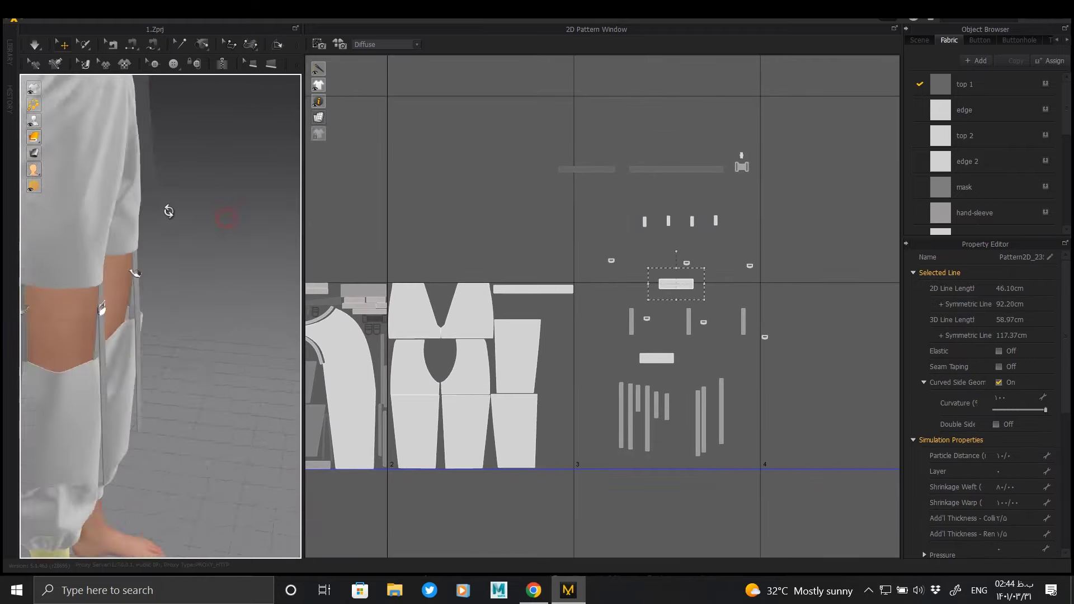
{"action": "scroll", "coordinate": [662, 283], "scroll_direction": "up", "scroll_amount": 2}
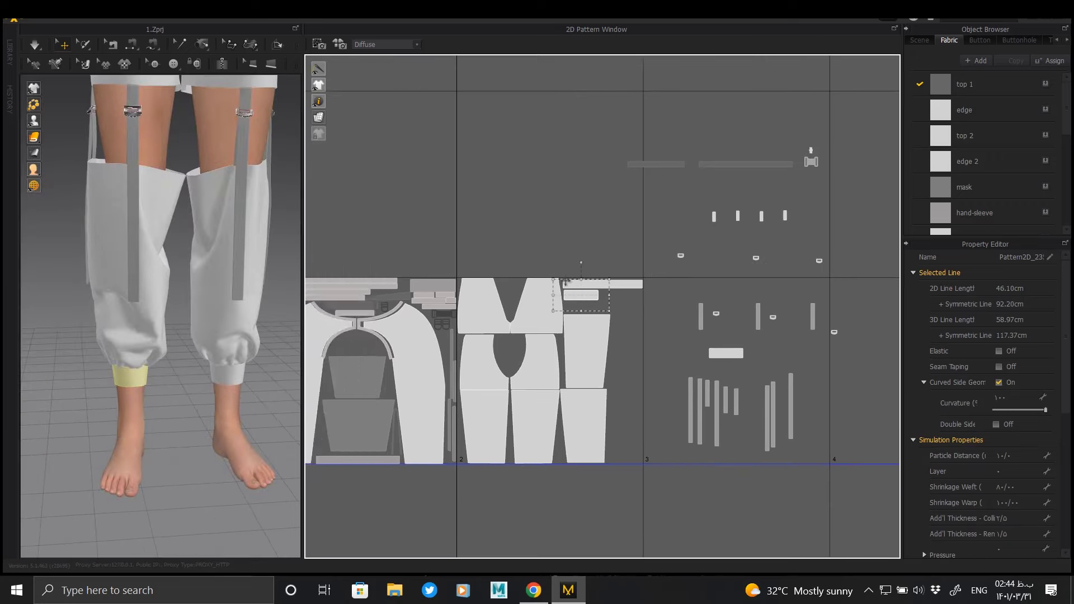
{"action": "scroll", "coordinate": [601, 299], "scroll_direction": "up", "scroll_amount": 3}
{"action": "scroll", "coordinate": [599, 294], "scroll_direction": "down", "scroll_amount": 2}
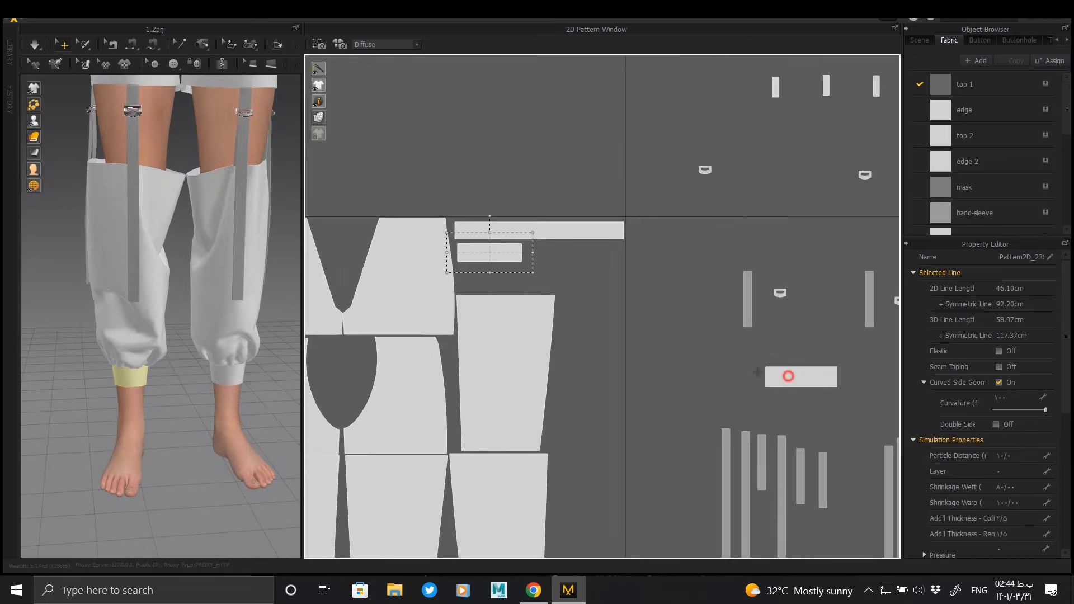
{"action": "left_click", "coordinate": [481, 274]}
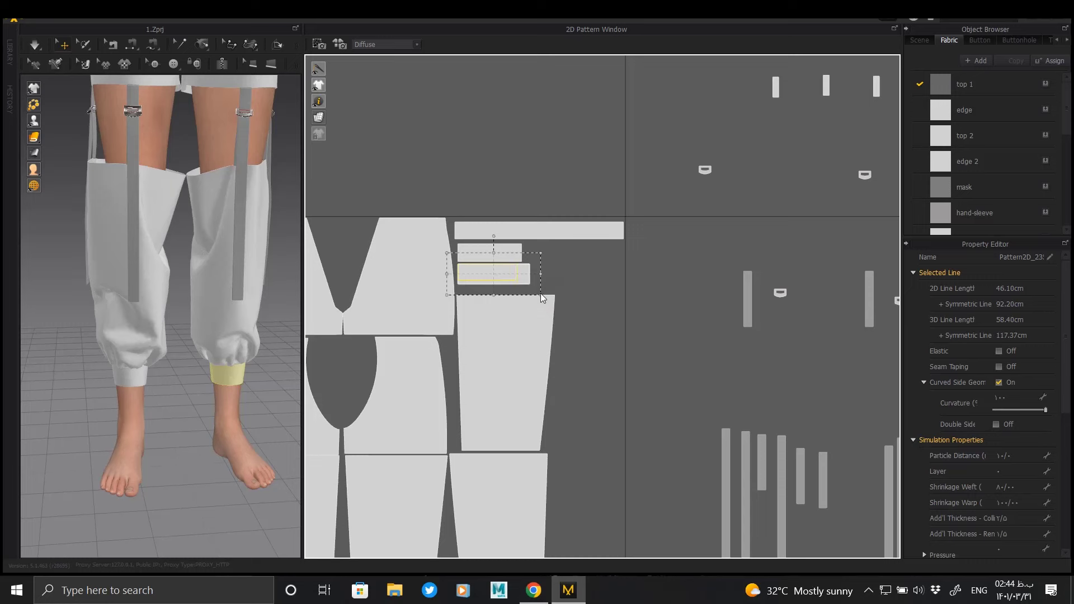
{"action": "scroll", "coordinate": [615, 283], "scroll_direction": "down", "scroll_amount": 2}
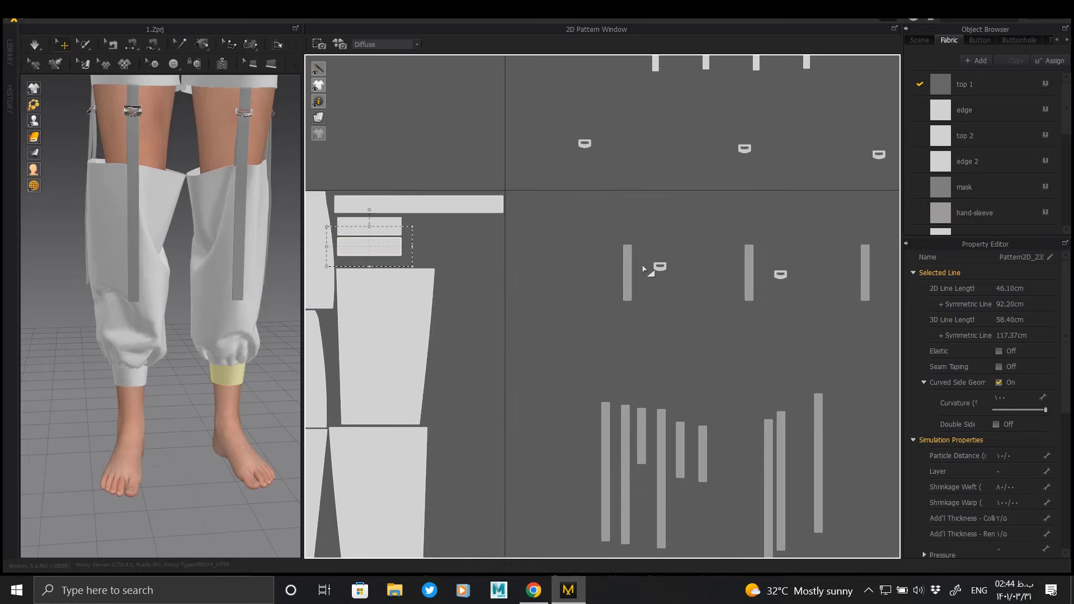
{"action": "scroll", "coordinate": [614, 283], "scroll_direction": "down", "scroll_amount": 2}
Step: Move the buttonhole group lower in the pattern layout
{"action": "left_click", "coordinate": [776, 204]}
{"action": "left_click_drag", "start_coordinate": [776, 205], "coordinate": [801, 330]}
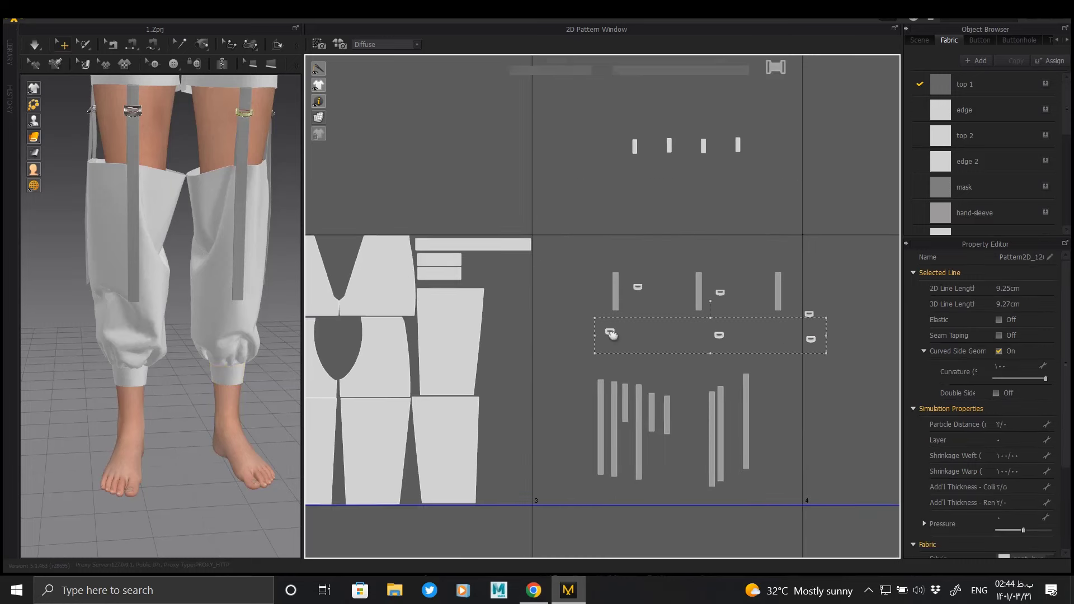
{"action": "middle_click_drag", "start_coordinate": [798, 65], "coordinate": [773, 189]}
Step: Move the four buttonhole pieces down beside the small strip pieces
{"action": "left_click_drag", "start_coordinate": [738, 238], "coordinate": [614, 288]}
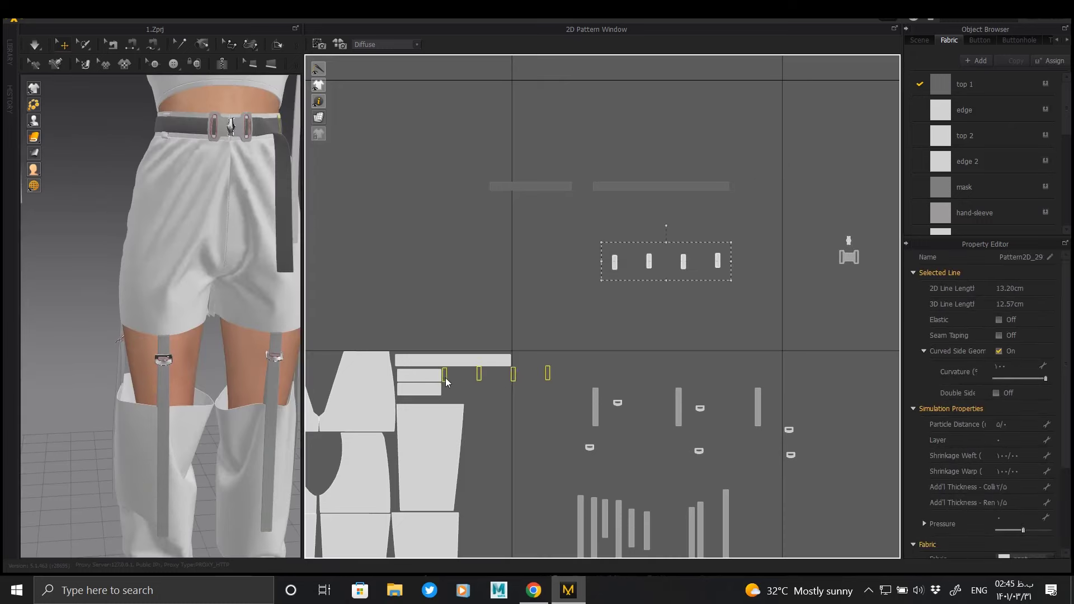
{"action": "scroll", "coordinate": [618, 250], "scroll_direction": "up", "scroll_amount": 3}
{"action": "scroll", "coordinate": [700, 321], "scroll_direction": "up", "scroll_amount": 4}
{"action": "left_click_drag", "start_coordinate": [620, 254], "coordinate": [419, 351]}
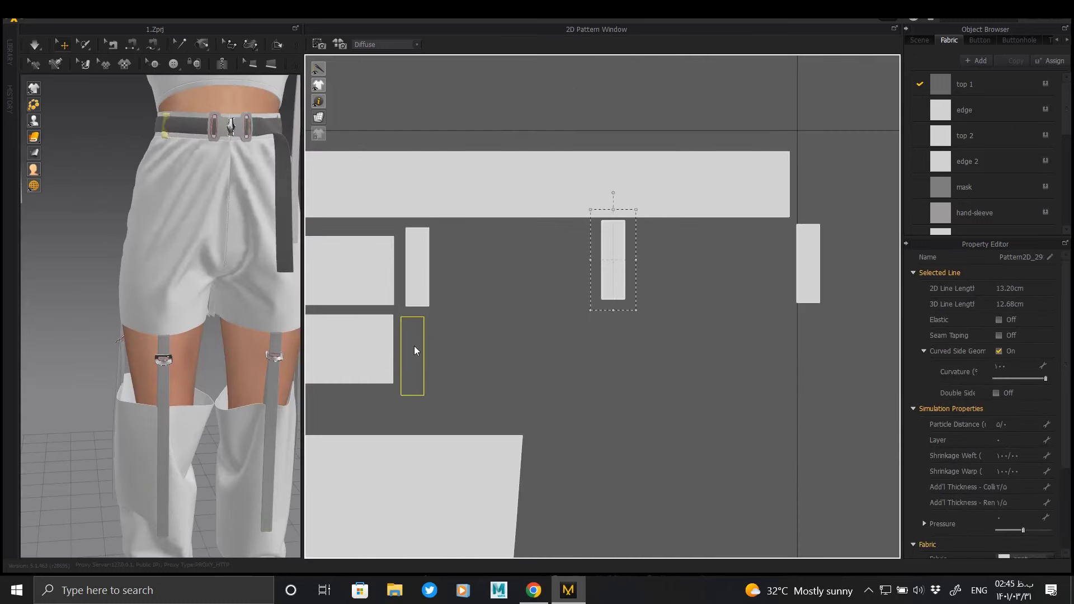
{"action": "scroll", "coordinate": [449, 257], "scroll_direction": "down", "scroll_amount": 2}
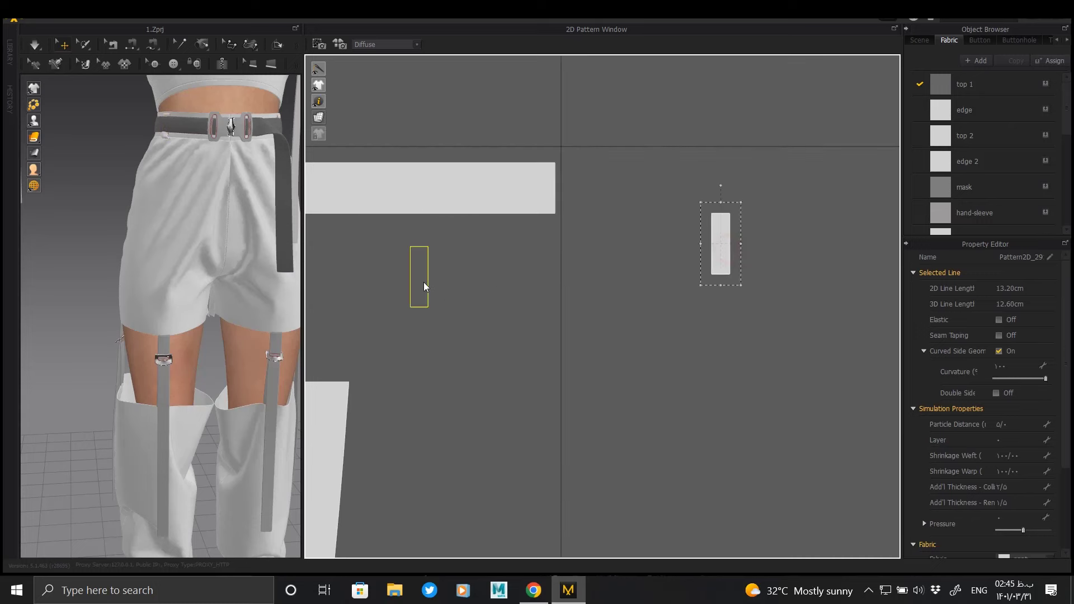
{"action": "left_click_drag", "start_coordinate": [637, 287], "coordinate": [477, 315]}
{"action": "scroll", "coordinate": [526, 314], "scroll_direction": "down", "scroll_amount": 3}
{"action": "scroll", "coordinate": [664, 307], "scroll_direction": "down", "scroll_amount": 2}
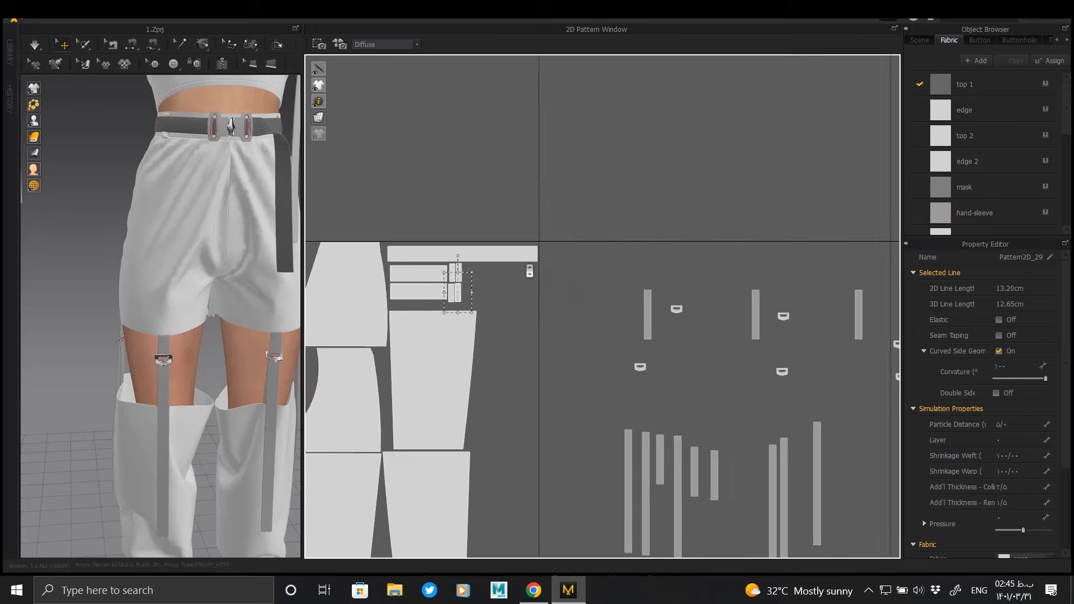
Step: Rearrange the small buckle pieces and set a strip beside the tall strip
{"action": "left_click_drag", "start_coordinate": [729, 249], "coordinate": [680, 316]}
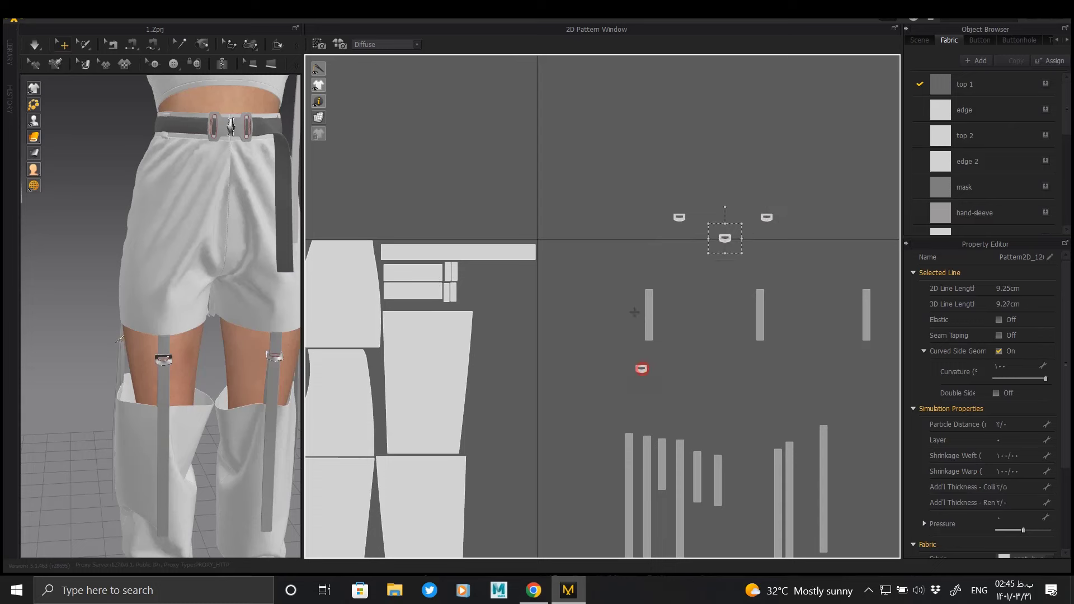
{"action": "middle_click_drag", "start_coordinate": [680, 316], "coordinate": [595, 250]}
{"action": "left_click", "coordinate": [665, 247]}
{"action": "scroll", "coordinate": [664, 247], "scroll_direction": "up", "scroll_amount": 5}
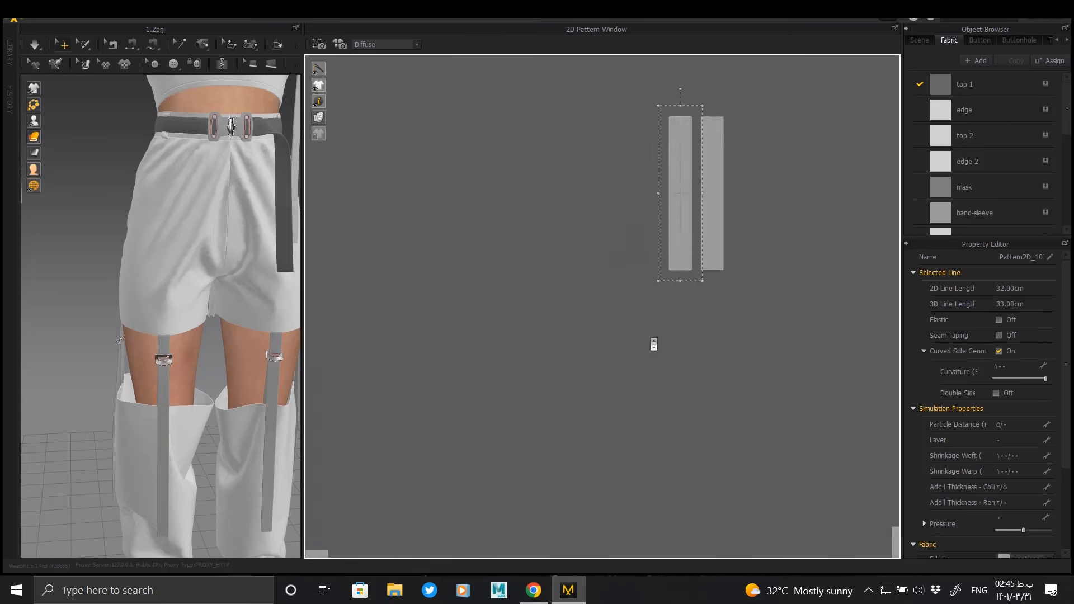
{"action": "scroll", "coordinate": [706, 256], "scroll_direction": "down", "scroll_amount": 2}
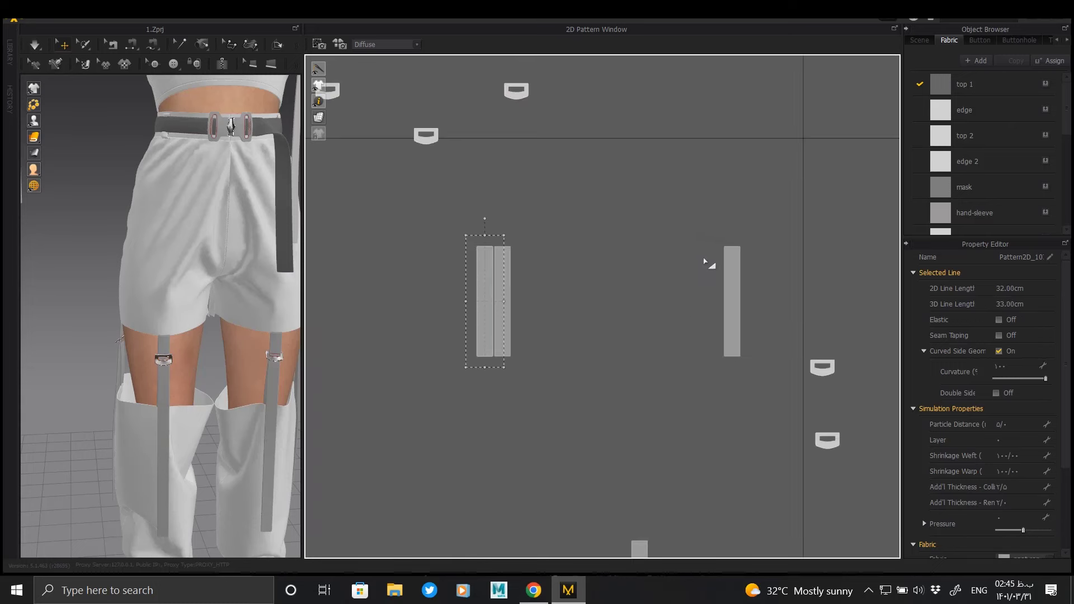
{"action": "scroll", "coordinate": [524, 279], "scroll_direction": "down", "scroll_amount": 3}
{"action": "scroll", "coordinate": [614, 306], "scroll_direction": "up", "scroll_amount": 5}
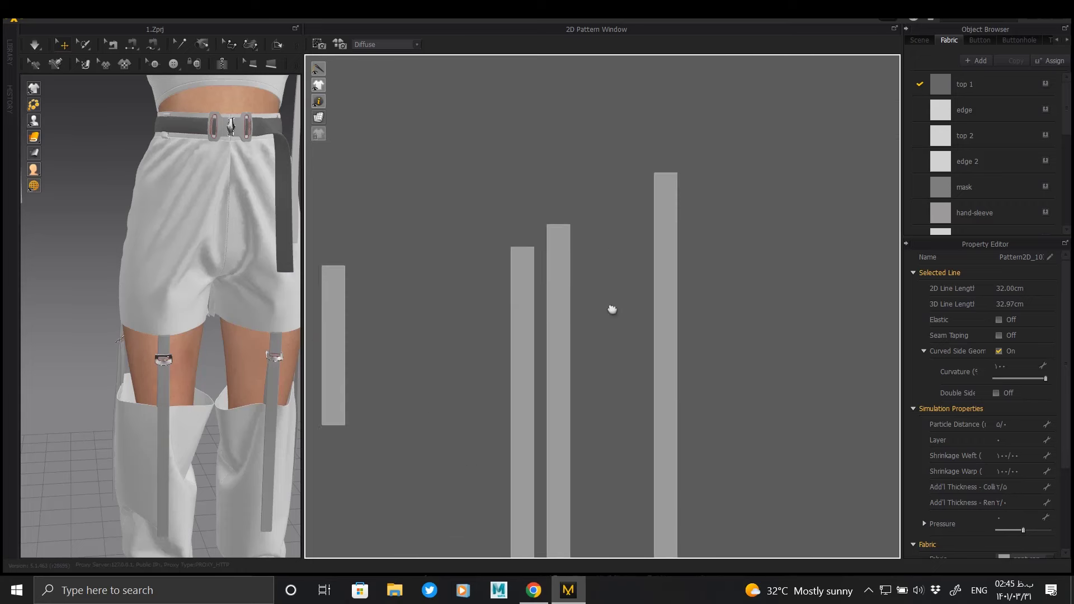
{"action": "left_click_drag", "start_coordinate": [556, 239], "coordinate": [584, 219]}
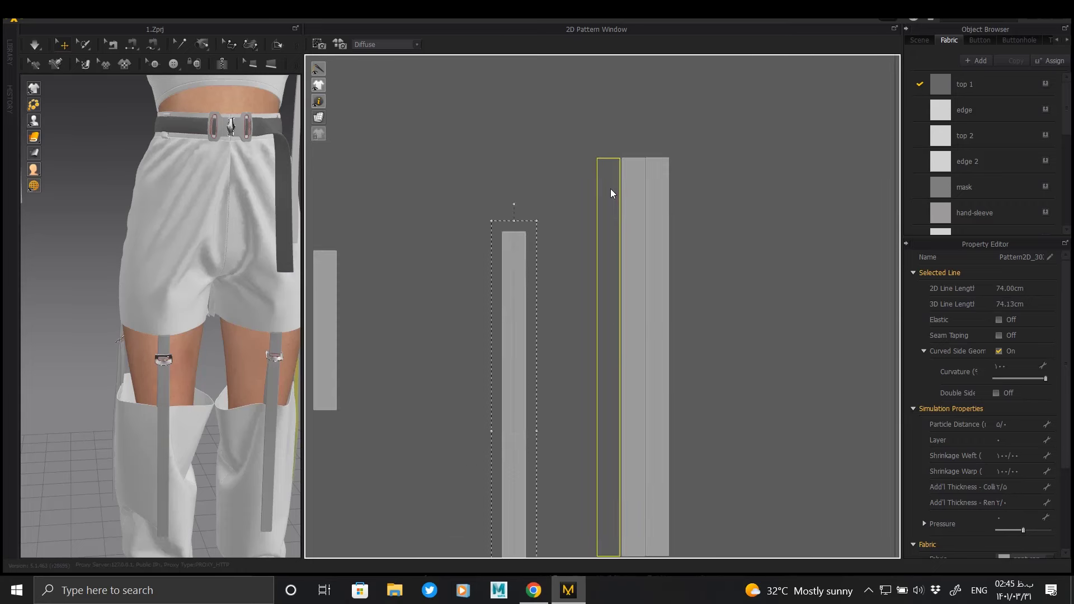
Step: Undo the recent strip moves back to the arrangement with the tall strip
{"action": "key", "text": "ctrl+z"}
{"action": "key", "text": "ctrl+z"}
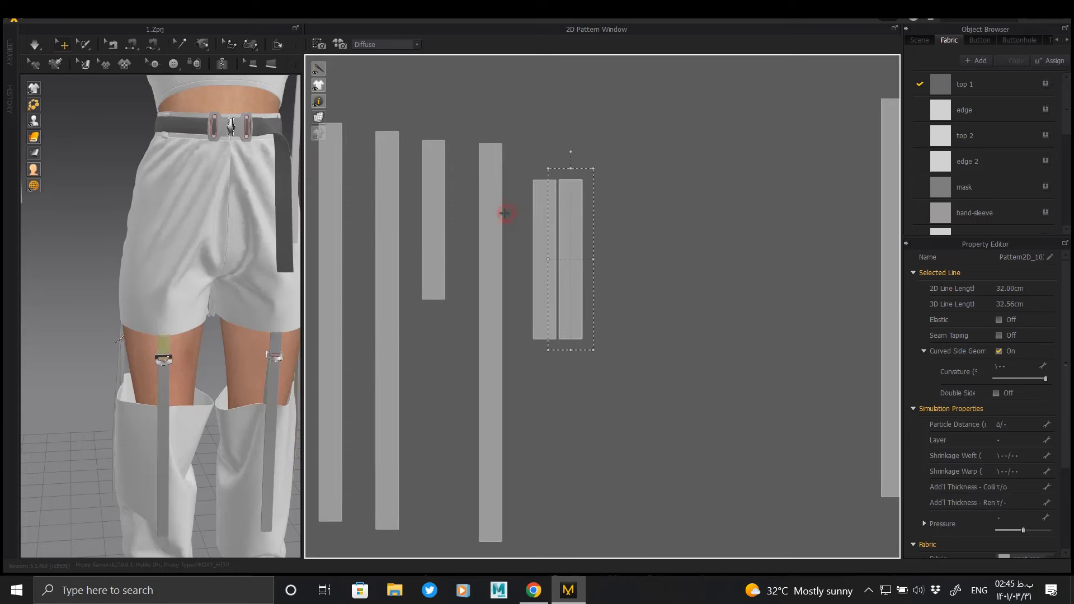
{"action": "key", "text": "ctrl+z"}
{"action": "key", "text": "ctrl+z"}
{"action": "key", "text": "ctrl+z"}
{"action": "key", "text": "ctrl+z"}
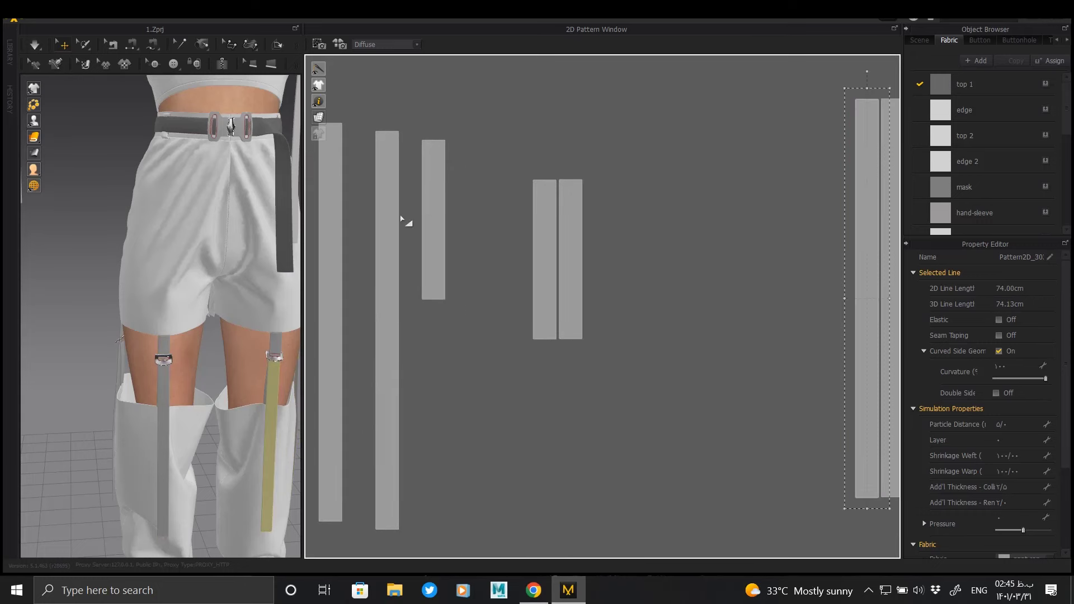
{"action": "key", "text": "ctrl+z"}
{"action": "key", "text": "ctrl+z"}
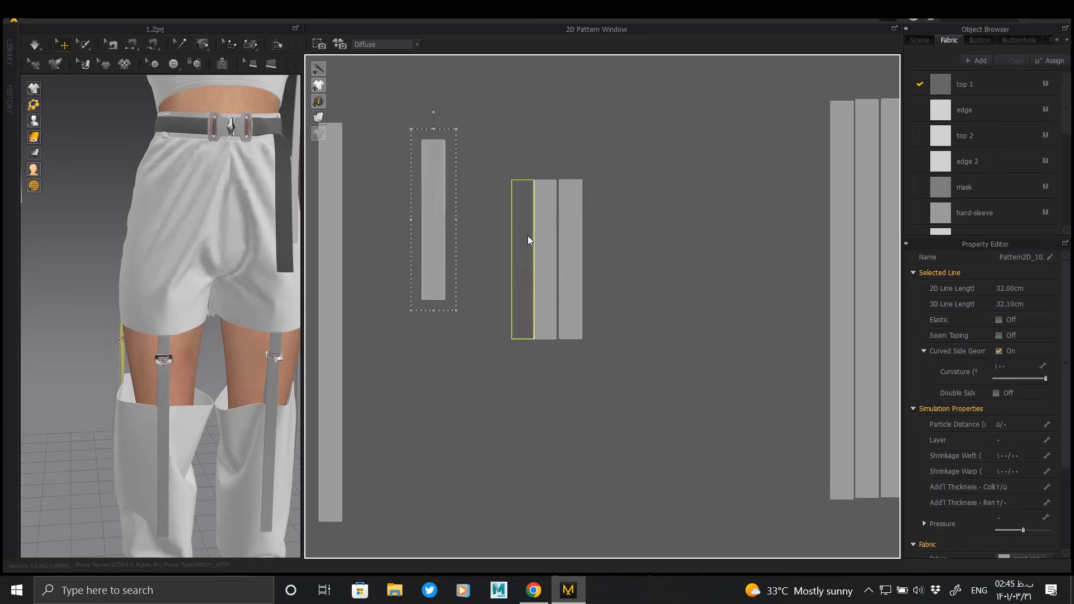
{"action": "key", "text": "ctrl+z"}
{"action": "key", "text": "ctrl+z"}
{"action": "key", "text": "ctrl+z"}
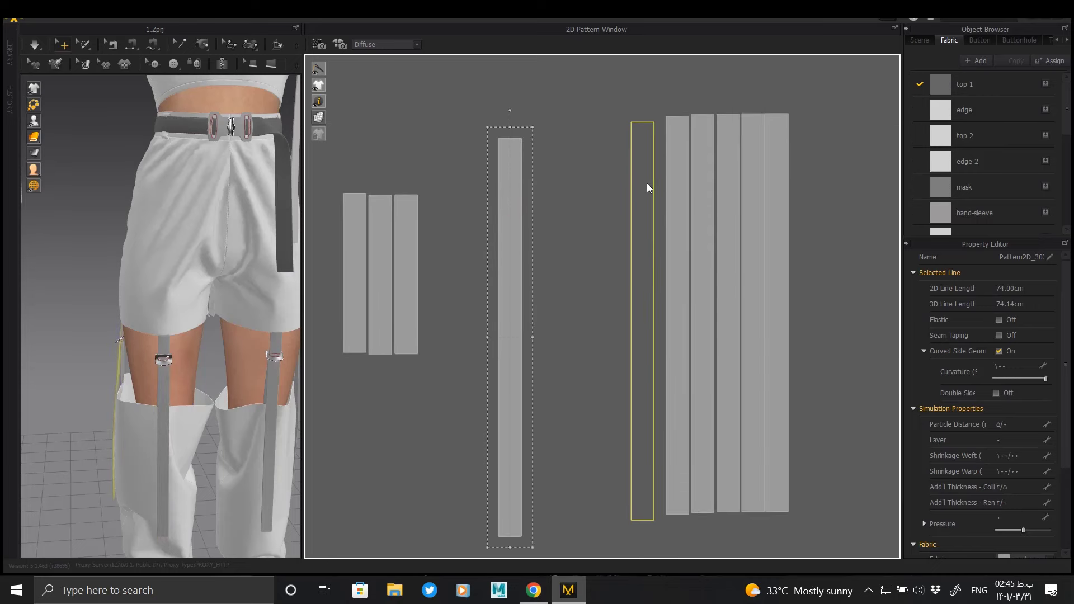
{"action": "key", "text": "ctrl+z"}
{"action": "scroll", "coordinate": [643, 224], "scroll_direction": "down", "scroll_amount": 3}
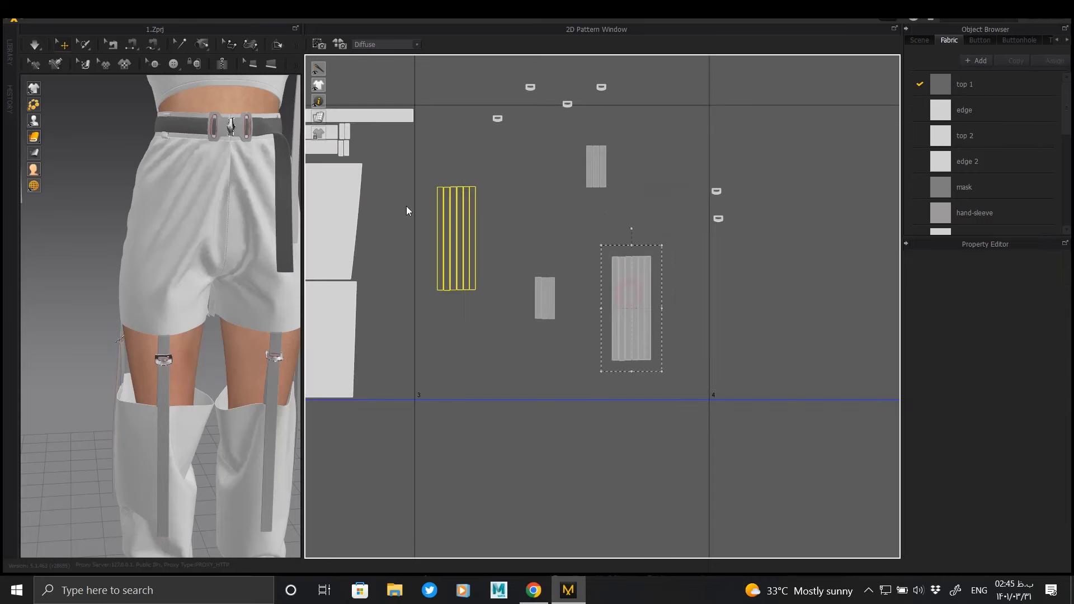
Step: Move the long strip next to the other long strips
{"action": "left_click_drag", "start_coordinate": [455, 224], "coordinate": [372, 327]}
{"action": "scroll", "coordinate": [602, 269], "scroll_direction": "up", "scroll_amount": 3}
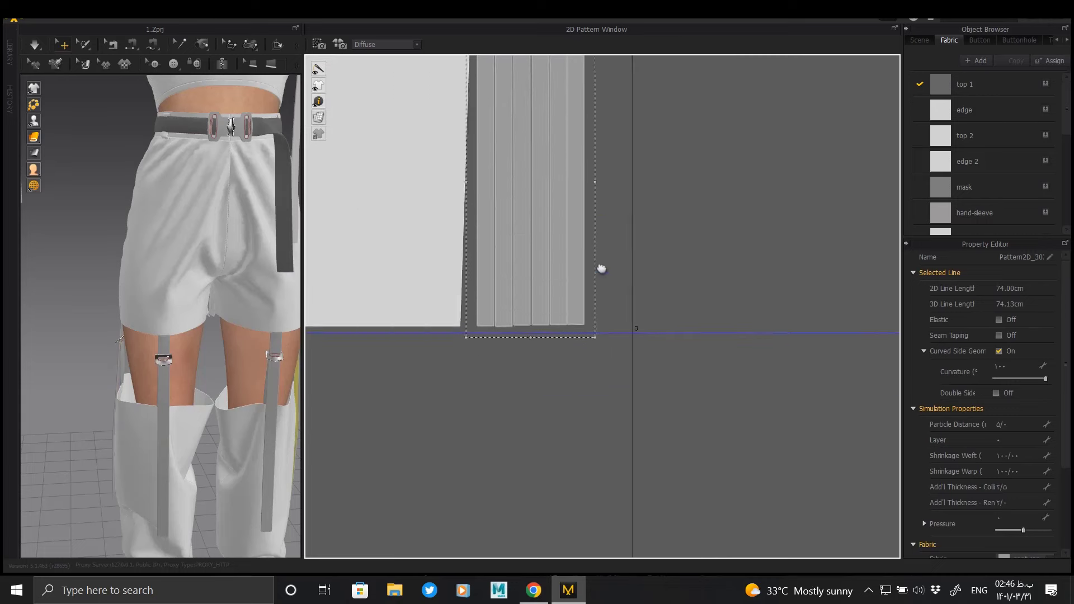
{"action": "scroll", "coordinate": [493, 227], "scroll_direction": "up", "scroll_amount": 1}
{"action": "left_click", "coordinate": [493, 228]}
{"action": "scroll", "coordinate": [568, 238], "scroll_direction": "down", "scroll_amount": 2}
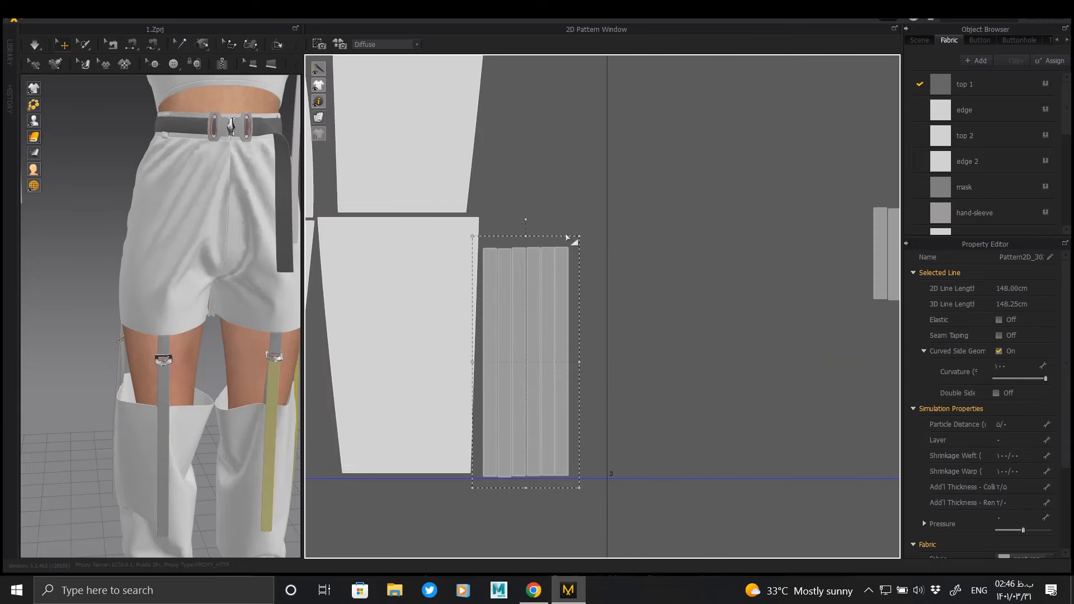
Step: Copy the three-strip piece and paste two copies beside the long strips
{"action": "left_click", "coordinate": [778, 244]}
{"action": "key", "text": "ctrl+c"}
{"action": "key", "text": "ctrl+v"}
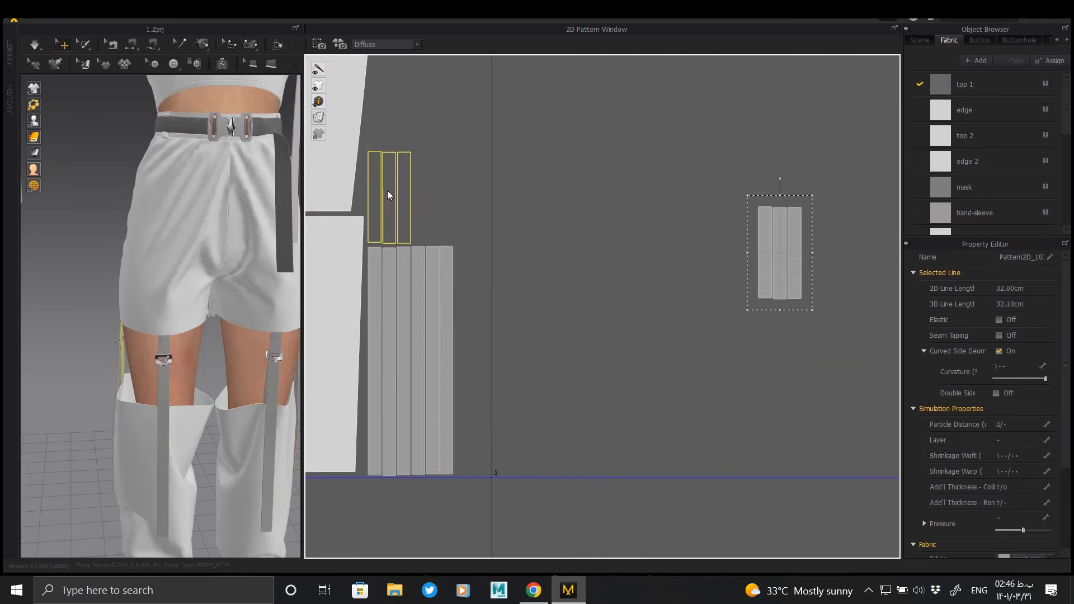
{"action": "left_click", "coordinate": [387, 195]}
{"action": "scroll", "coordinate": [528, 220], "scroll_direction": "down", "scroll_amount": 3}
{"action": "key", "text": "ctrl+v"}
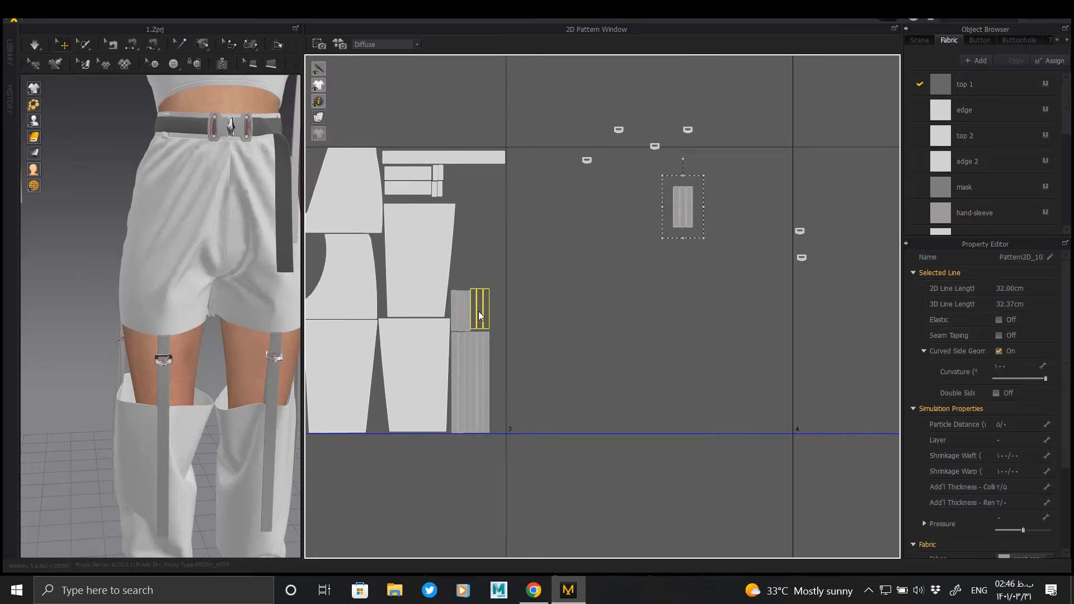
{"action": "left_click", "coordinate": [480, 316]}
{"action": "scroll", "coordinate": [479, 316], "scroll_direction": "up", "scroll_amount": 2}
{"action": "scroll", "coordinate": [582, 280], "scroll_direction": "up", "scroll_amount": 2}
{"action": "left_click_drag", "start_coordinate": [585, 279], "coordinate": [578, 280]}
{"action": "scroll", "coordinate": [630, 258], "scroll_direction": "down", "scroll_amount": 2}
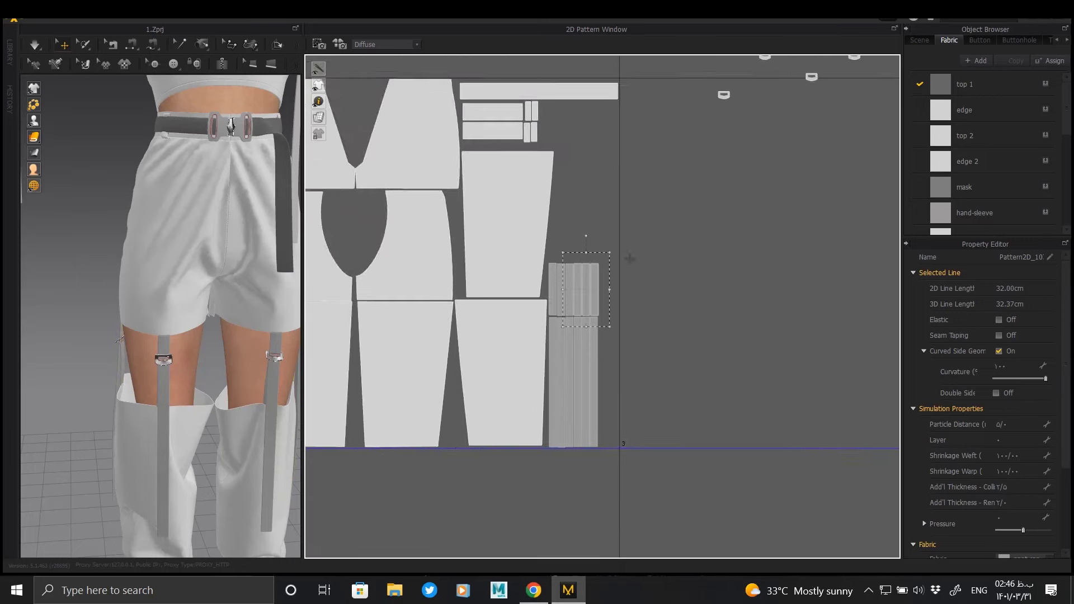
{"action": "scroll", "coordinate": [630, 258], "scroll_direction": "down", "scroll_amount": 3}
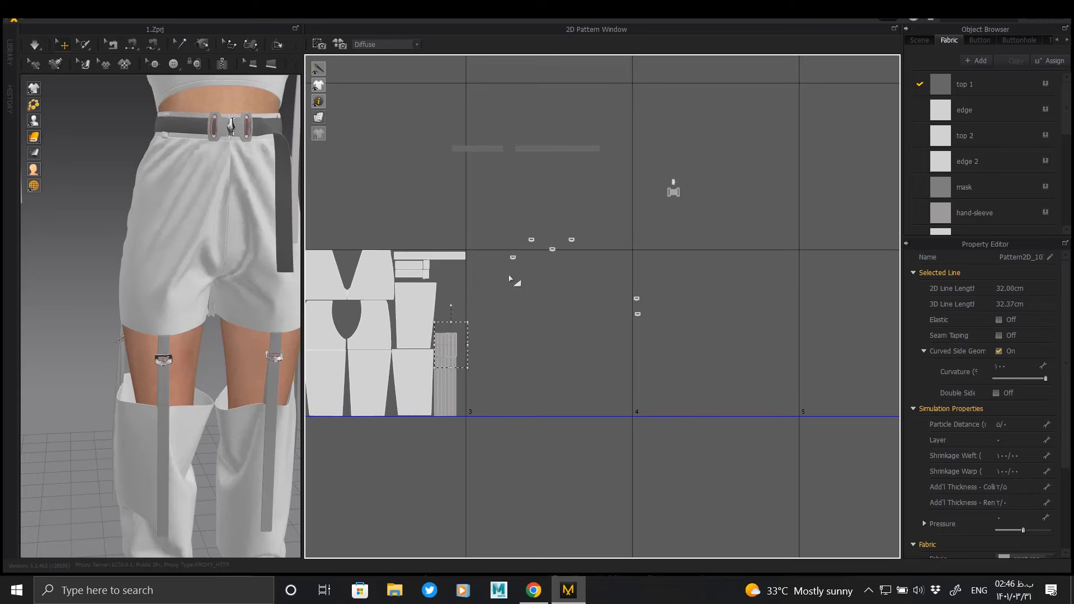
Step: Drop another pasted strip beside the garment, then remove the extra strip pieces
{"action": "left_click", "coordinate": [583, 168]}
{"action": "mouse_move", "coordinate": [583, 168]}
{"action": "left_mouse_down"}
{"action": "mouse_move", "coordinate": [602, 348]}
{"action": "mouse_move", "coordinate": [619, 343]}
{"action": "left_mouse_up"}
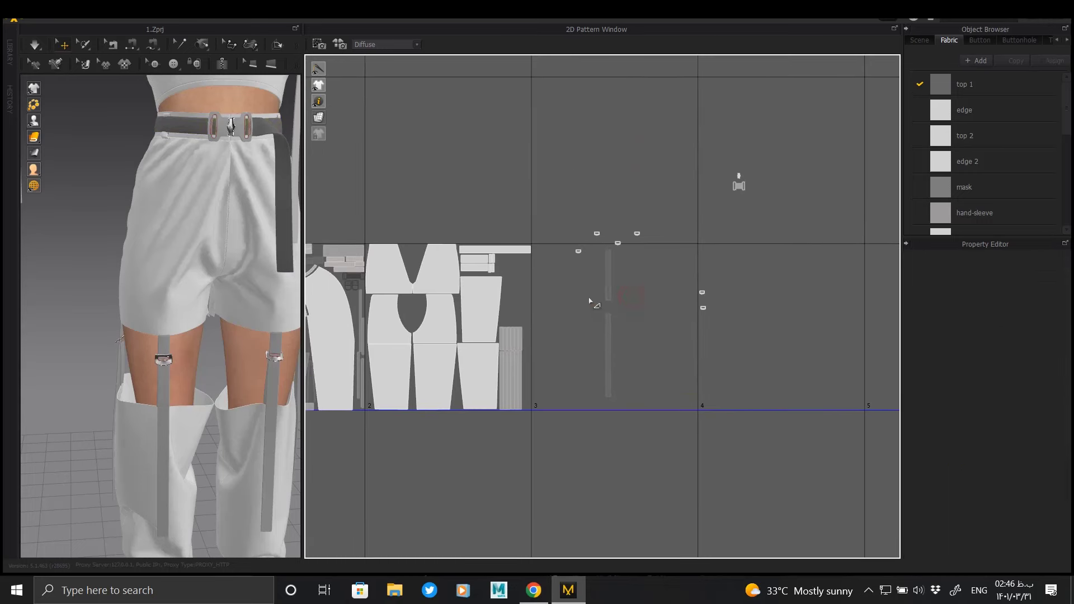
{"action": "scroll", "coordinate": [593, 336], "scroll_direction": "up", "scroll_amount": 3}
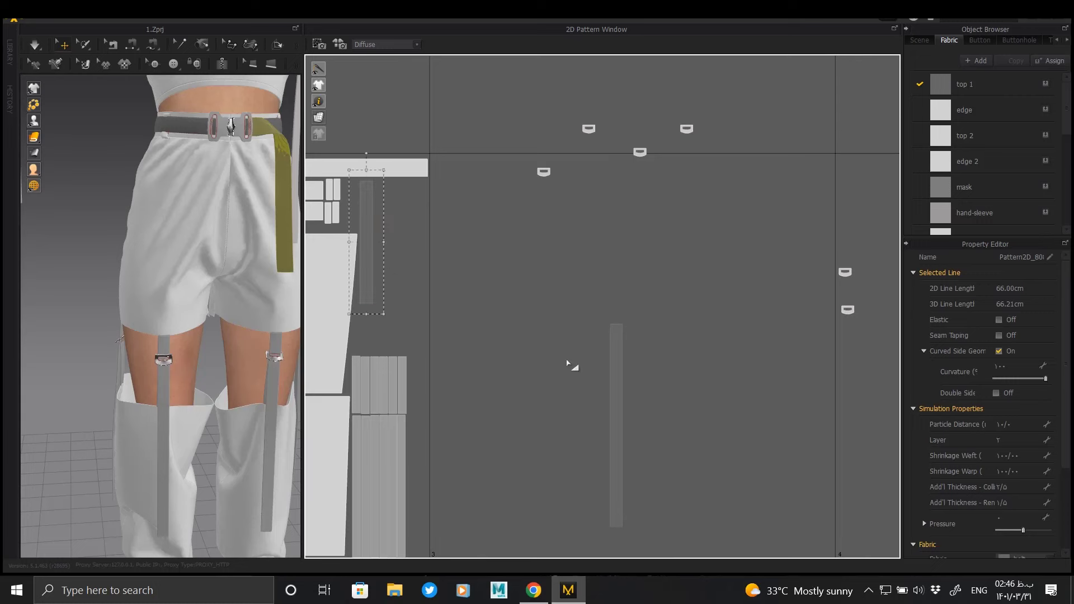
{"action": "key", "text": "ctrl+z"}
{"action": "key", "text": "Delete"}
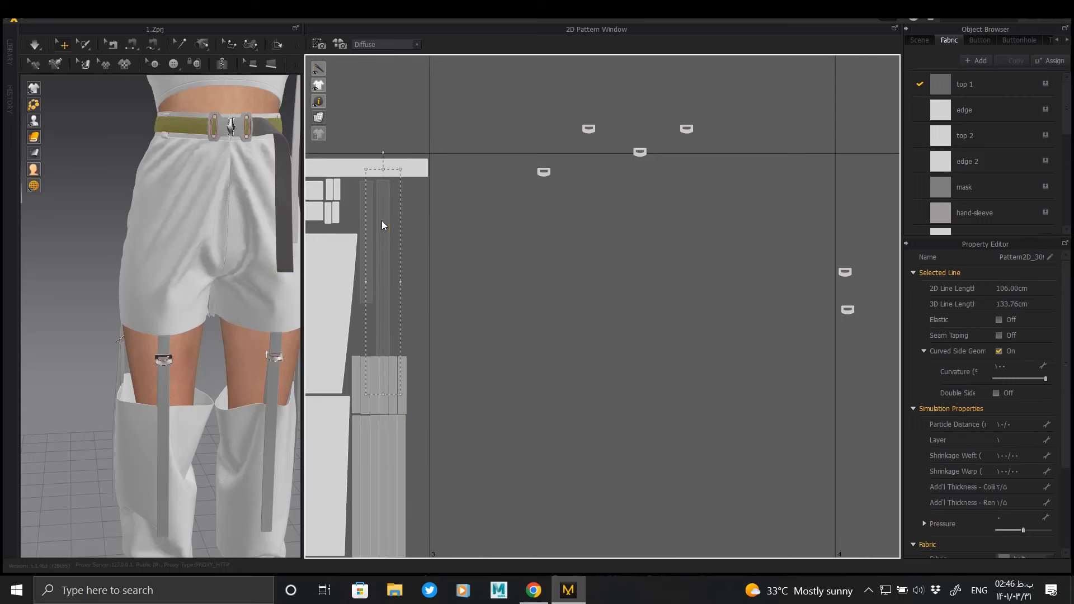
{"action": "scroll", "coordinate": [382, 220], "scroll_direction": "up", "scroll_amount": 3}
Step: Shift the upper strip group right and down toward the garment pieces
{"action": "middle_click_drag", "start_coordinate": [472, 276], "coordinate": [637, 265]}
{"action": "left_click", "coordinate": [487, 263]}
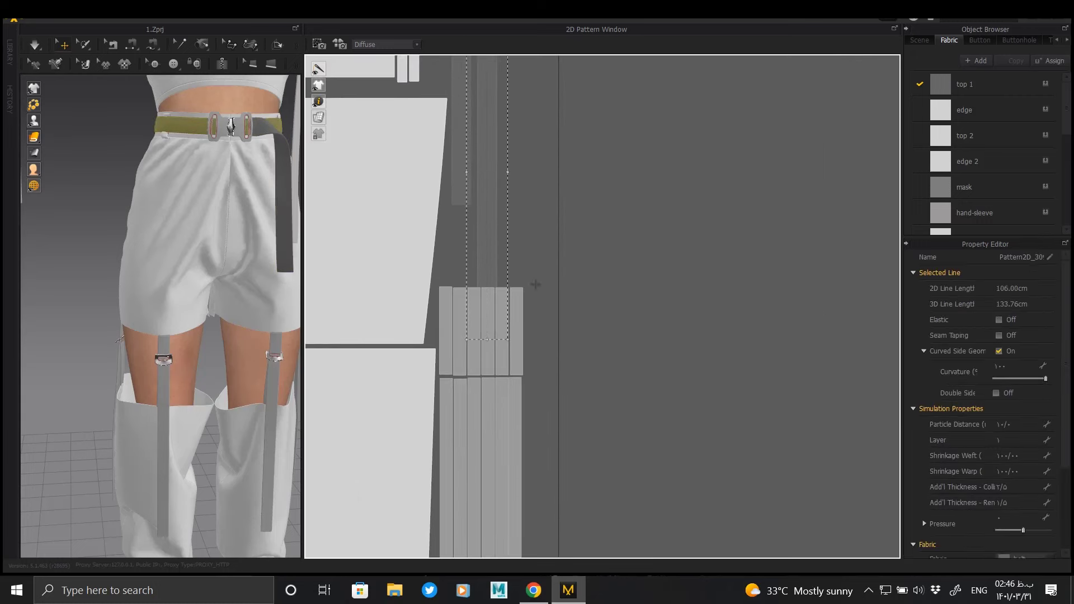
{"action": "left_click_drag", "start_coordinate": [485, 331], "coordinate": [615, 331]}
{"action": "scroll", "coordinate": [562, 229], "scroll_direction": "down", "scroll_amount": 3}
{"action": "middle_click_drag", "start_coordinate": [568, 246], "coordinate": [633, 196]}
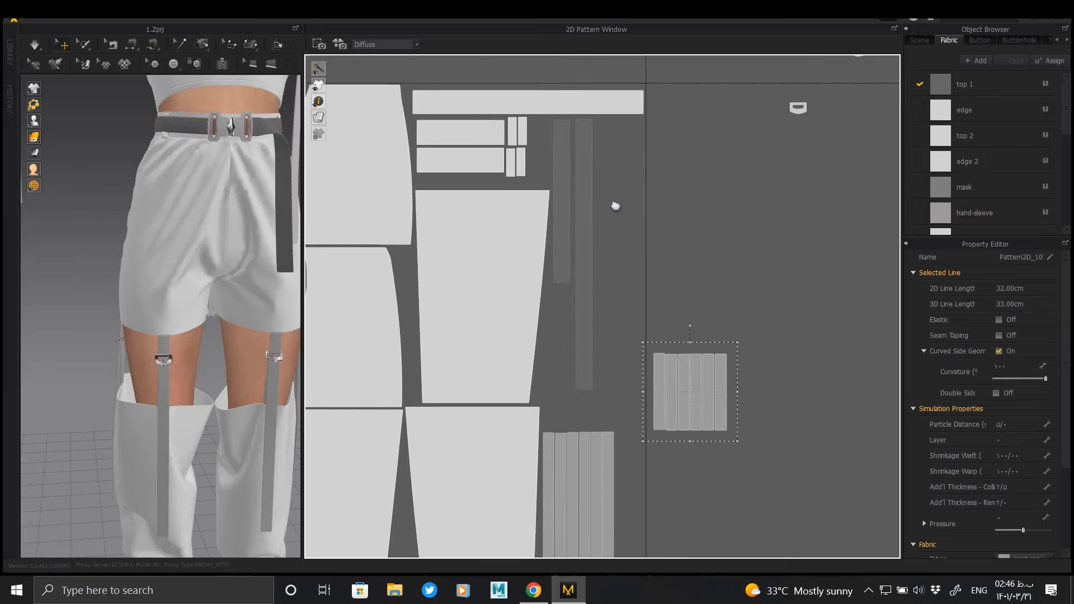
{"action": "scroll", "coordinate": [700, 291], "scroll_direction": "up", "scroll_amount": 2}
{"action": "left_click", "coordinate": [748, 364]}
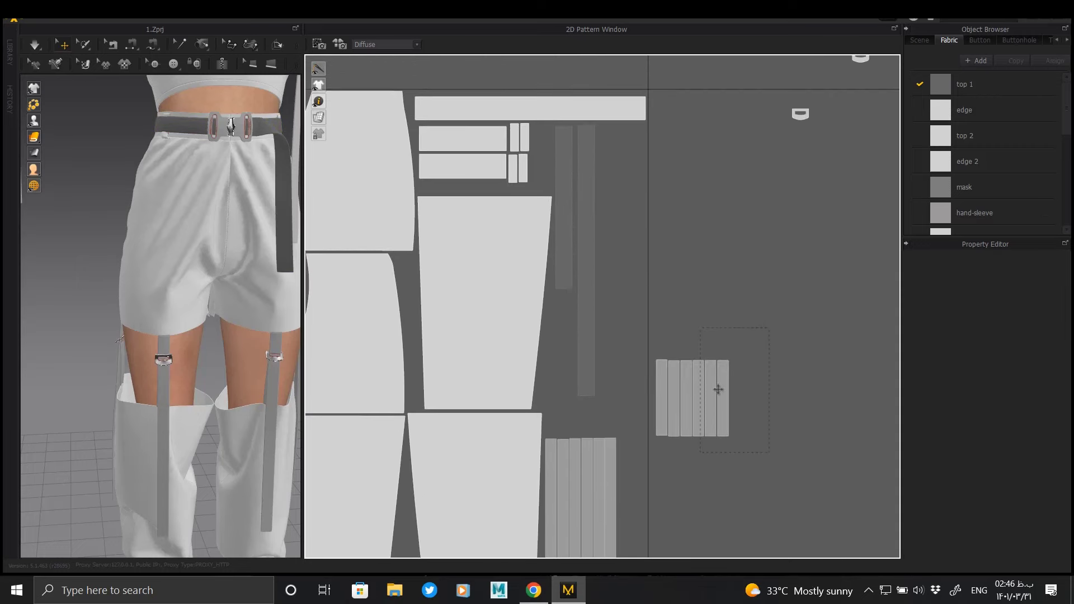
Step: Stack the top strip pair and the four-group strips into one column
{"action": "left_click", "coordinate": [571, 179]}
{"action": "scroll", "coordinate": [542, 183], "scroll_direction": "up", "scroll_amount": 5}
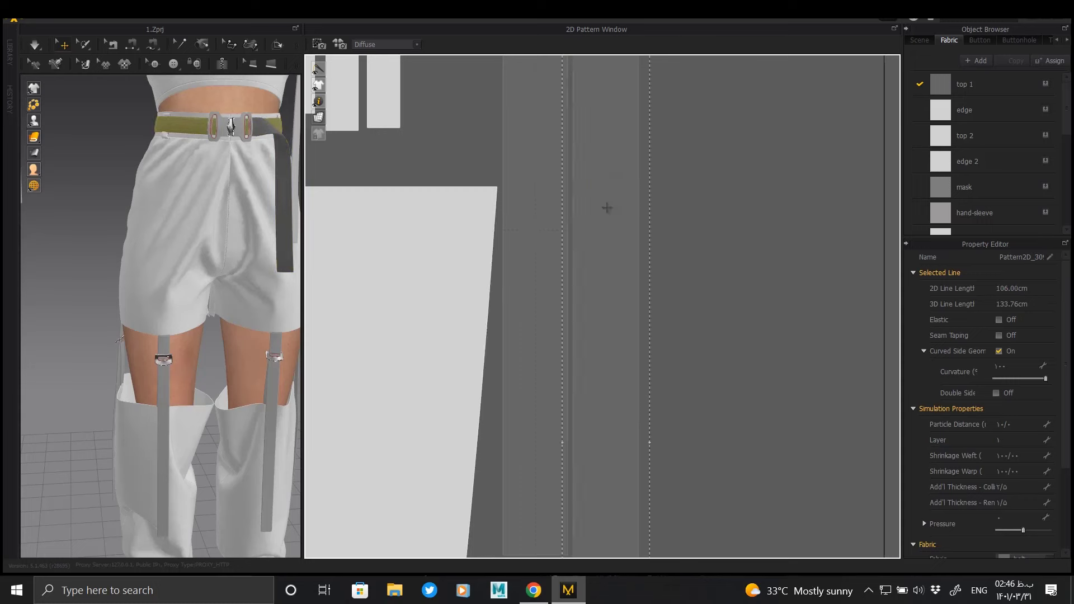
{"action": "scroll", "coordinate": [607, 208], "scroll_direction": "down", "scroll_amount": 5}
{"action": "left_click", "coordinate": [774, 360]}
{"action": "left_click", "coordinate": [579, 115]}
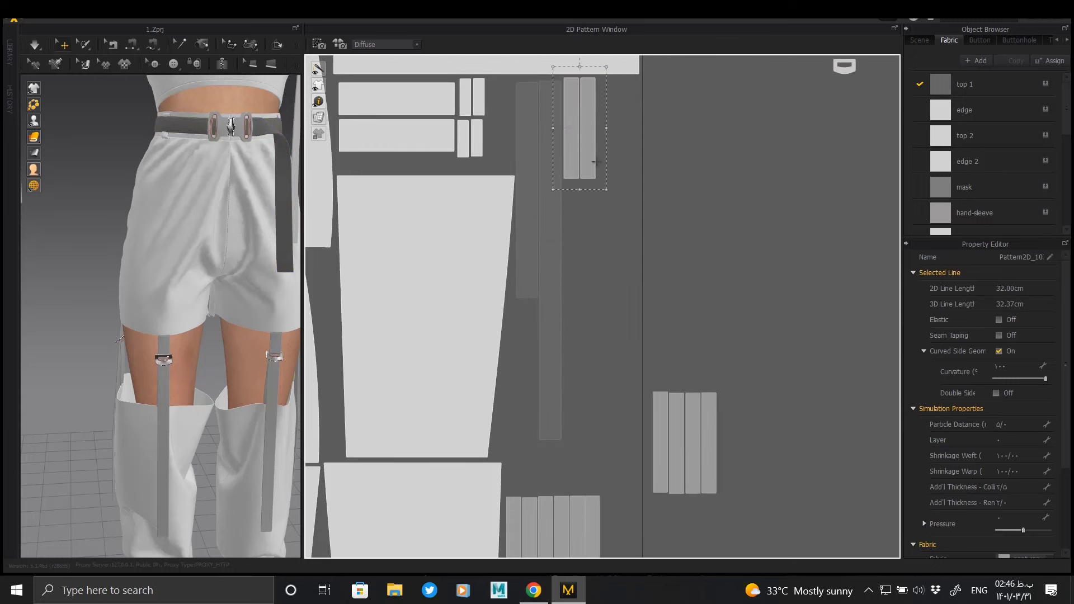
{"action": "left_click_drag", "start_coordinate": [572, 123], "coordinate": [592, 290]}
{"action": "left_click_drag", "start_coordinate": [575, 383], "coordinate": [576, 384]}
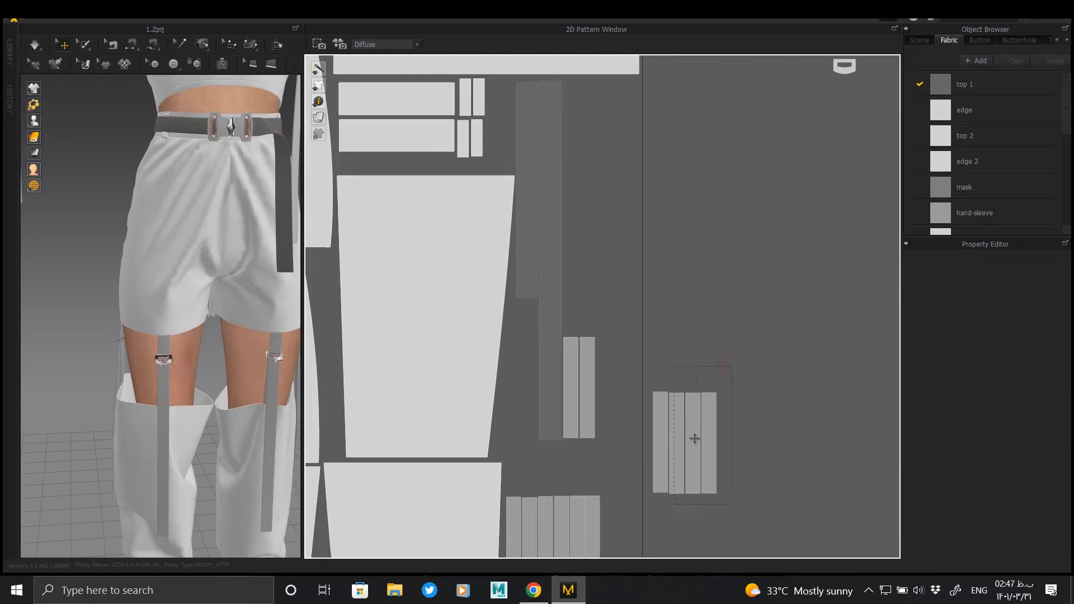
{"action": "left_click_drag", "start_coordinate": [695, 439], "coordinate": [572, 279]}
{"action": "left_click_drag", "start_coordinate": [655, 484], "coordinate": [579, 179]}
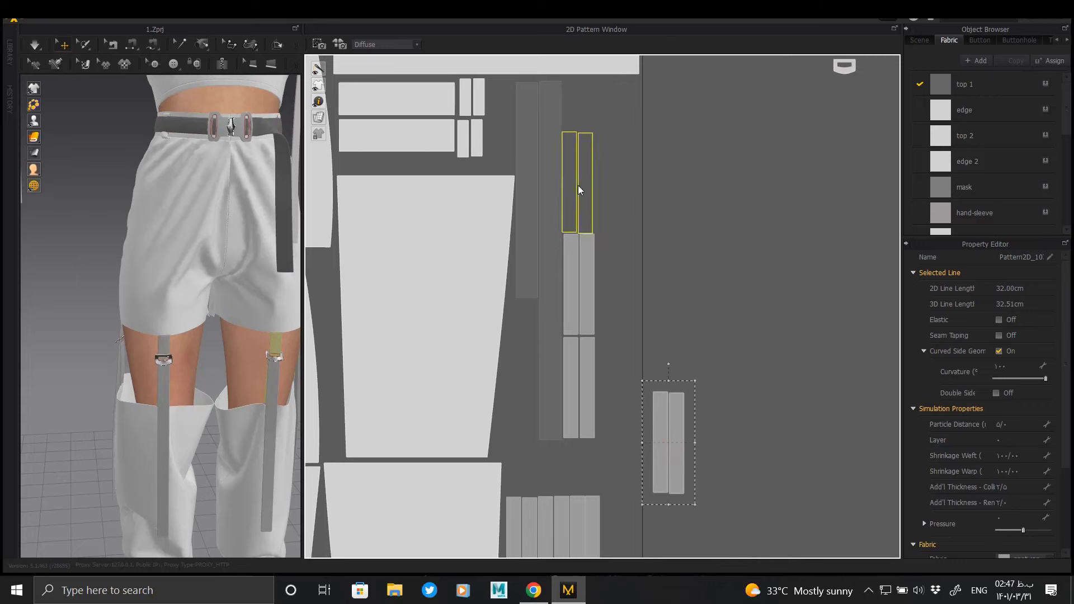
Step: Push a single strip down flush against the strips below it
{"action": "scroll", "coordinate": [668, 223], "scroll_direction": "down", "scroll_amount": 2}
{"action": "scroll", "coordinate": [667, 223], "scroll_direction": "down", "scroll_amount": 2}
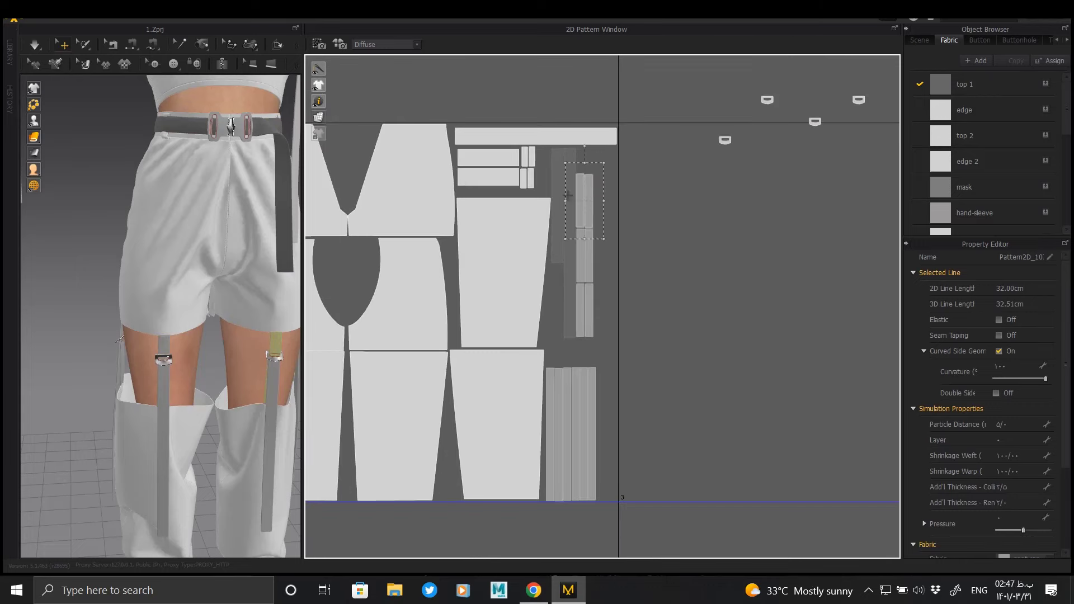
{"action": "scroll", "coordinate": [579, 291], "scroll_direction": "up", "scroll_amount": 3}
{"action": "scroll", "coordinate": [600, 263], "scroll_direction": "down", "scroll_amount": 1}
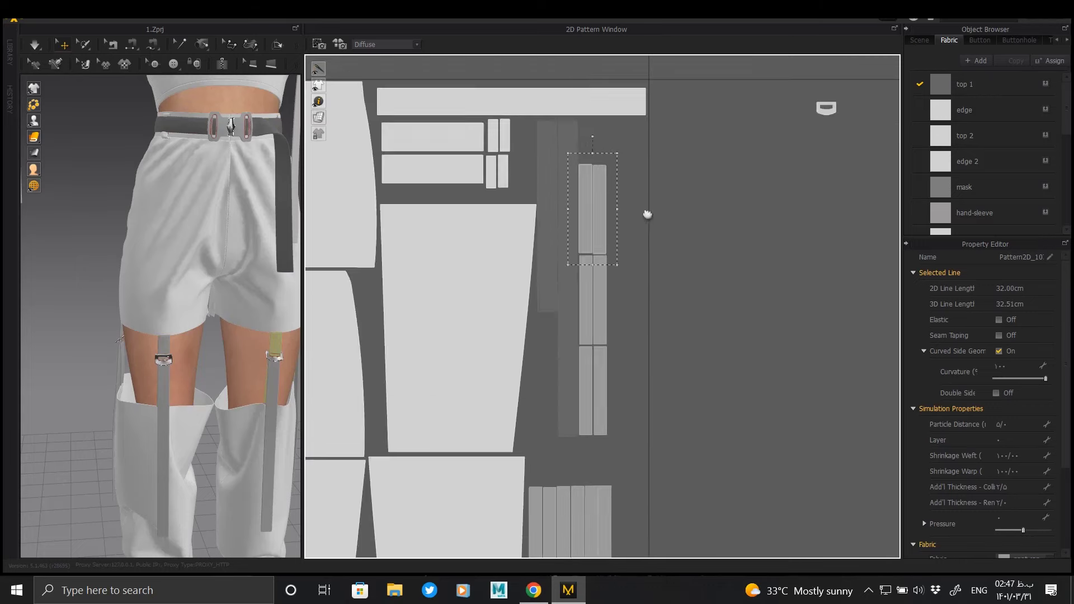
{"action": "scroll", "coordinate": [567, 259], "scroll_direction": "down", "scroll_amount": 1}
{"action": "left_click", "coordinate": [563, 354]}
{"action": "scroll", "coordinate": [563, 354], "scroll_direction": "up", "scroll_amount": 3}
{"action": "scroll", "coordinate": [550, 146], "scroll_direction": "down", "scroll_amount": 1}
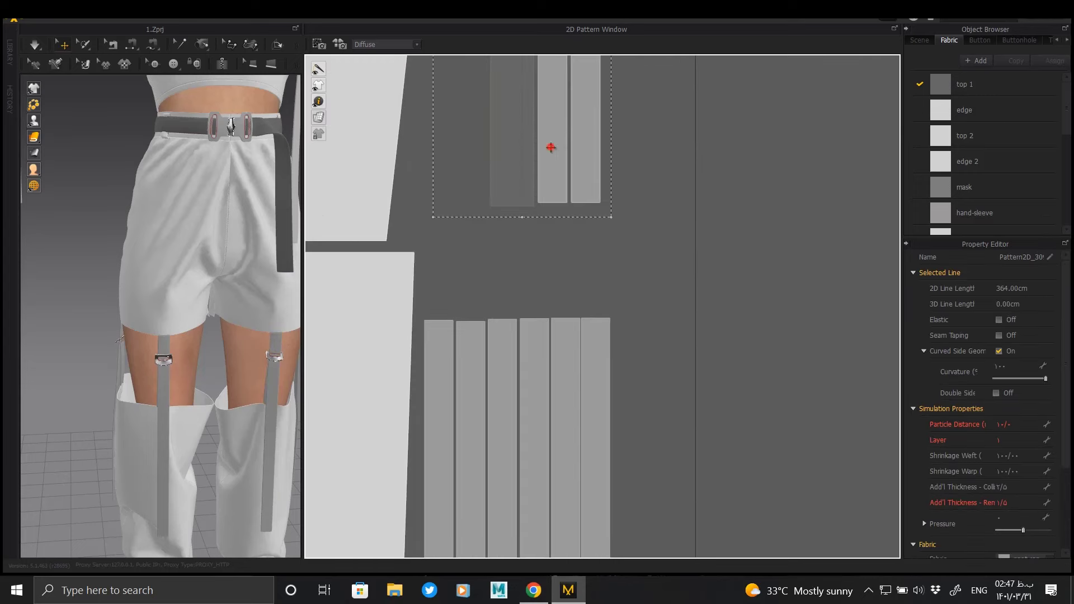
{"action": "scroll", "coordinate": [499, 186], "scroll_direction": "down", "scroll_amount": 1}
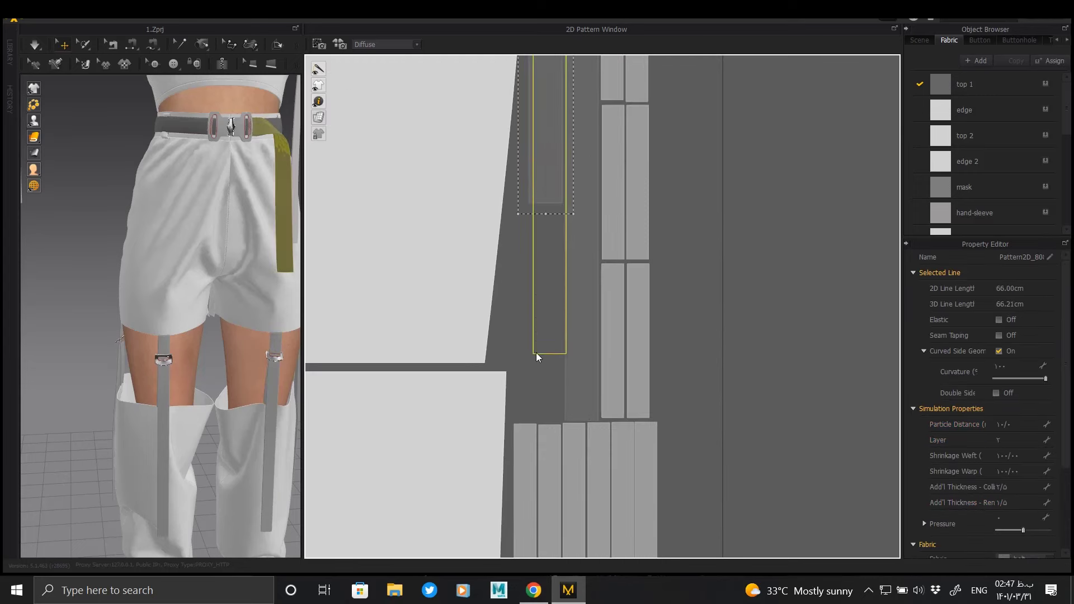
{"action": "left_click_drag", "start_coordinate": [536, 352], "coordinate": [532, 387]}
Step: Box-select all the stacked strip pieces together
{"action": "scroll", "coordinate": [552, 303], "scroll_direction": "down", "scroll_amount": 1}
{"action": "scroll", "coordinate": [564, 279], "scroll_direction": "down", "scroll_amount": 1}
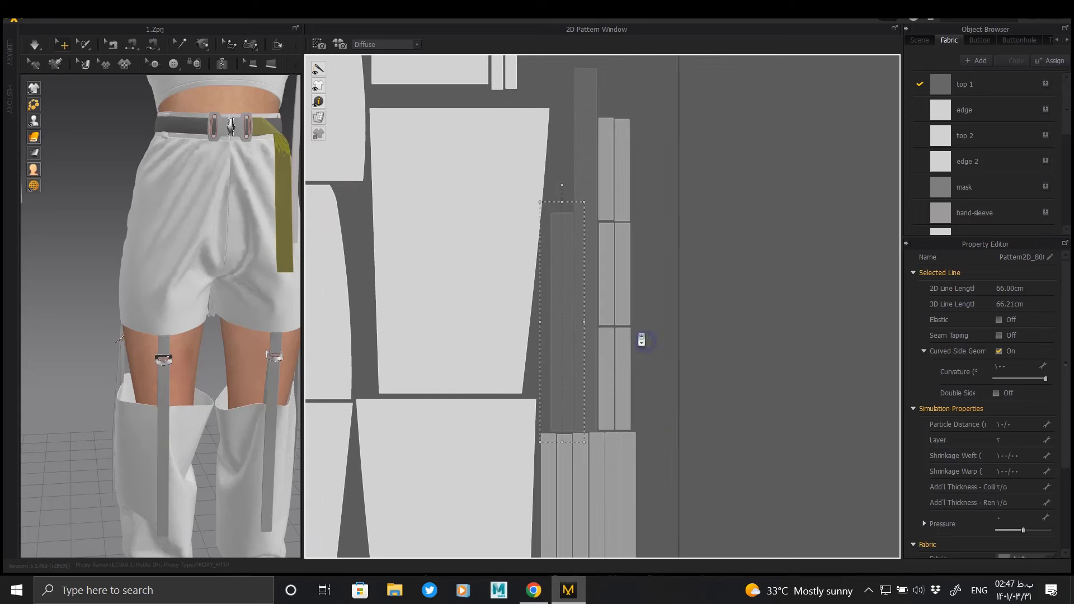
{"action": "left_click_drag", "start_coordinate": [666, 436], "coordinate": [525, 129]}
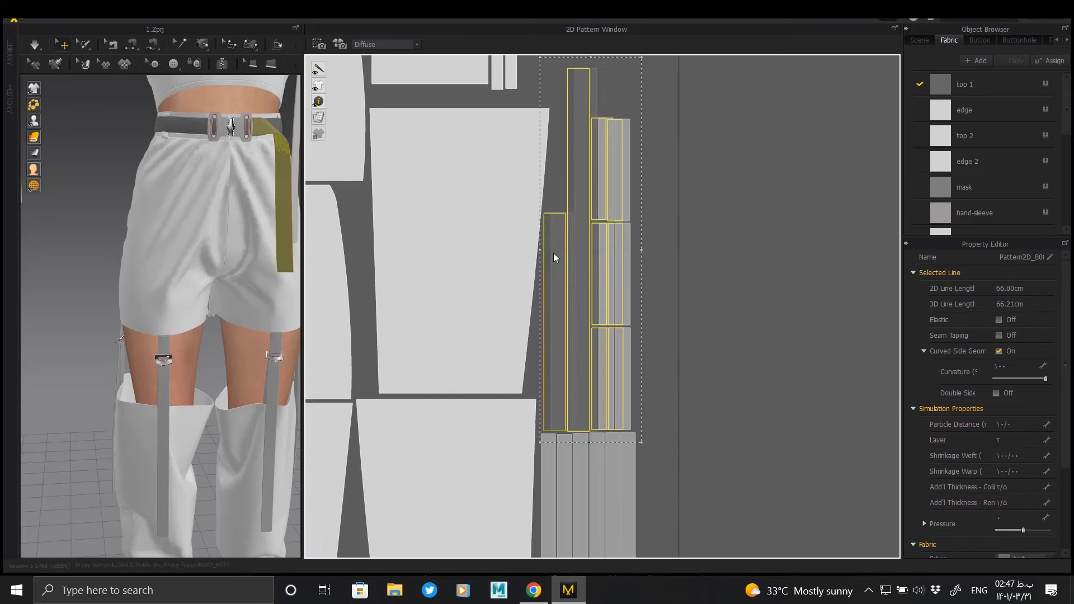
{"action": "scroll", "coordinate": [553, 253], "scroll_direction": "down", "scroll_amount": 2}
{"action": "left_click_drag", "start_coordinate": [641, 134], "coordinate": [548, 421]}
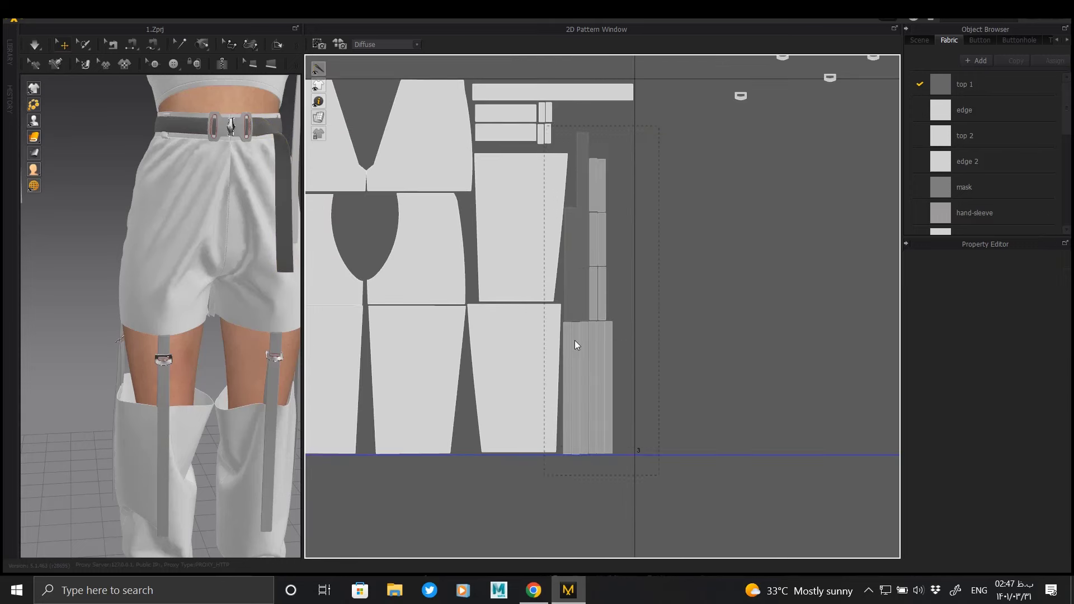
Step: Shift individual strap strips right and up into the empty slots of the column
{"action": "left_click_drag", "start_coordinate": [577, 345], "coordinate": [576, 344]}
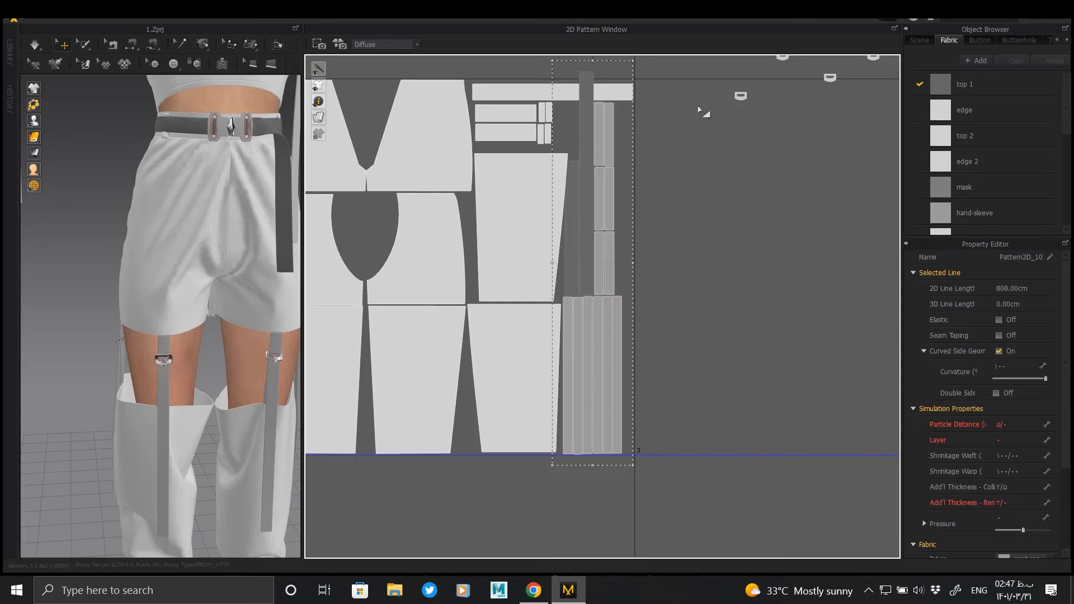
{"action": "left_click_drag", "start_coordinate": [590, 140], "coordinate": [590, 134]}
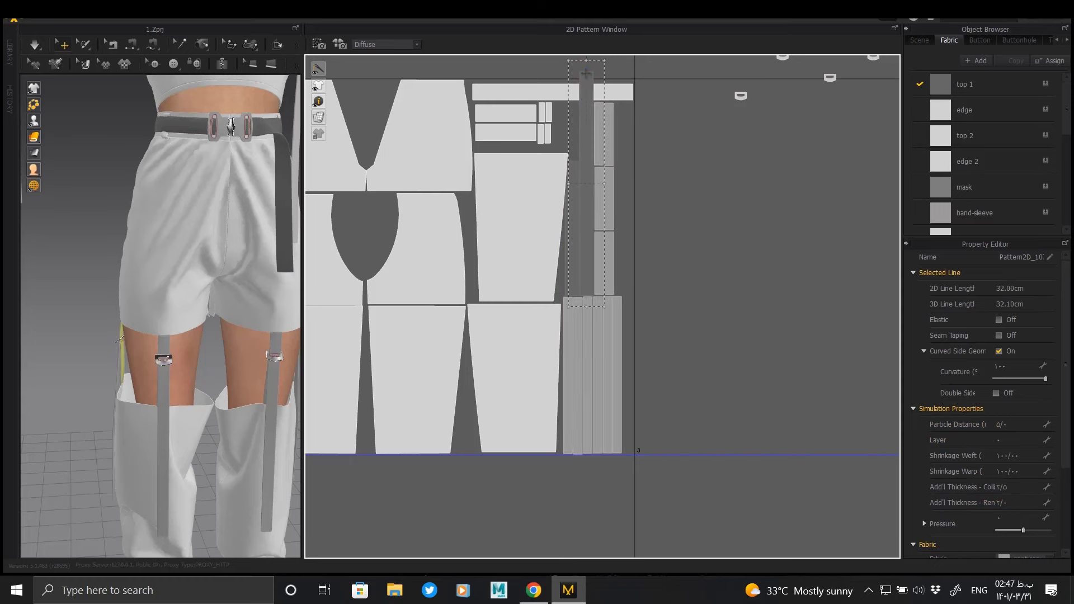
{"action": "left_click_drag", "start_coordinate": [586, 72], "coordinate": [627, 108]}
{"action": "middle_click_drag", "start_coordinate": [619, 354], "coordinate": [642, 332]}
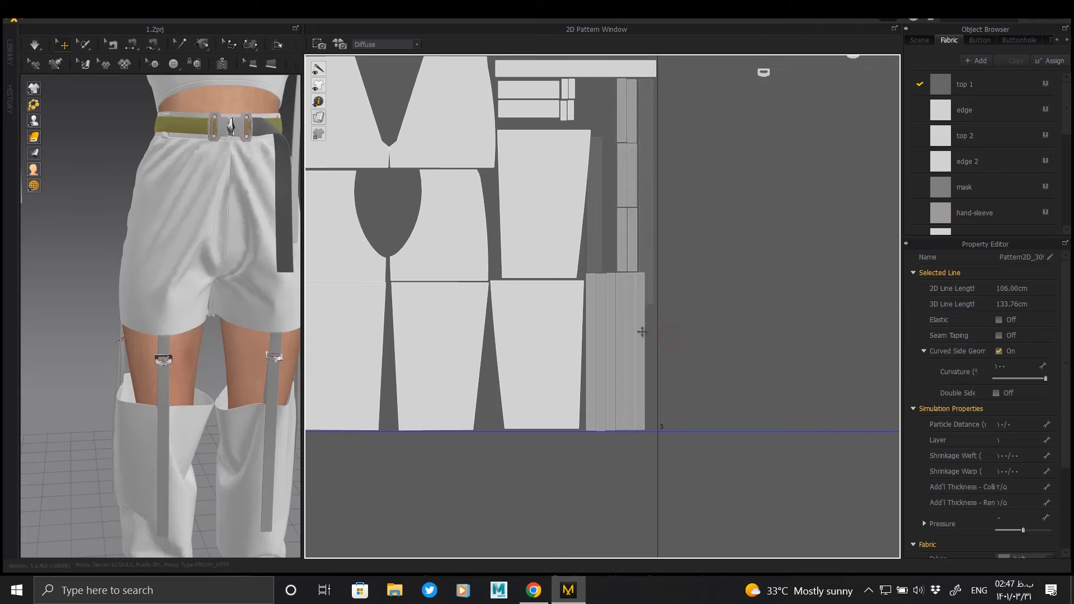
{"action": "left_click", "coordinate": [642, 332]}
{"action": "left_click_drag", "start_coordinate": [614, 176], "coordinate": [613, 176]}
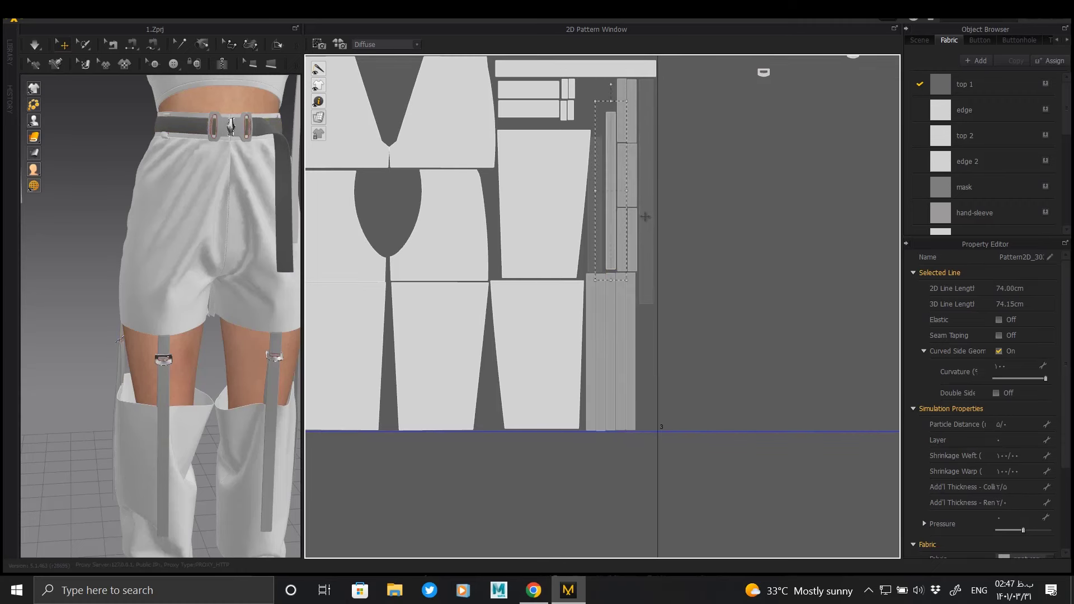
{"action": "left_click", "coordinate": [647, 259]}
Step: Reposition the 74cm and 32cm strips into the open slots beside the column
{"action": "scroll", "coordinate": [644, 213], "scroll_direction": "up", "scroll_amount": 3}
{"action": "scroll", "coordinate": [618, 204], "scroll_direction": "up", "scroll_amount": 3}
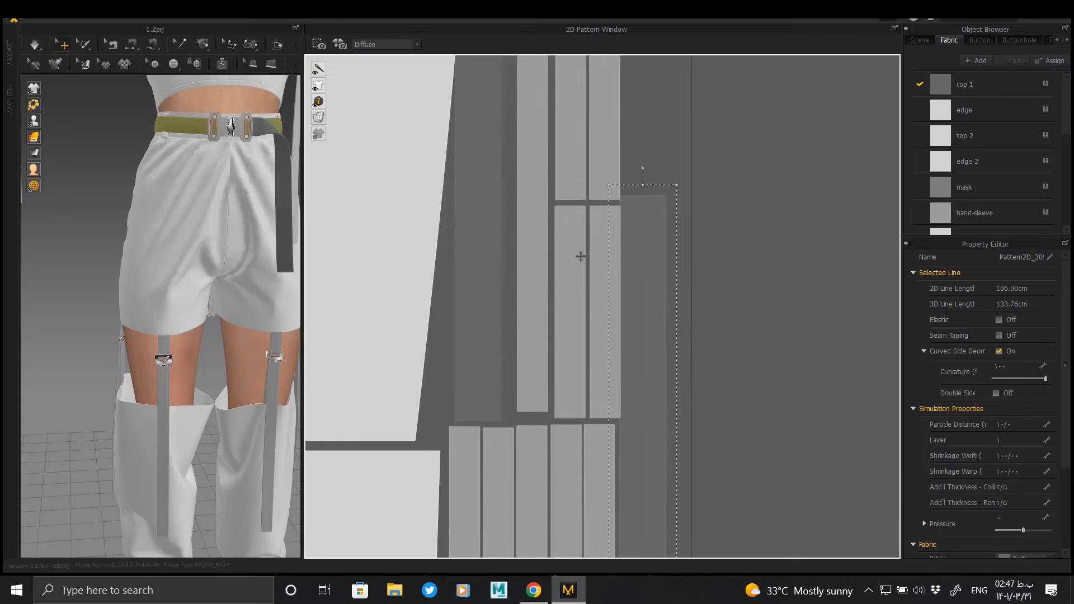
{"action": "left_click", "coordinate": [532, 237]}
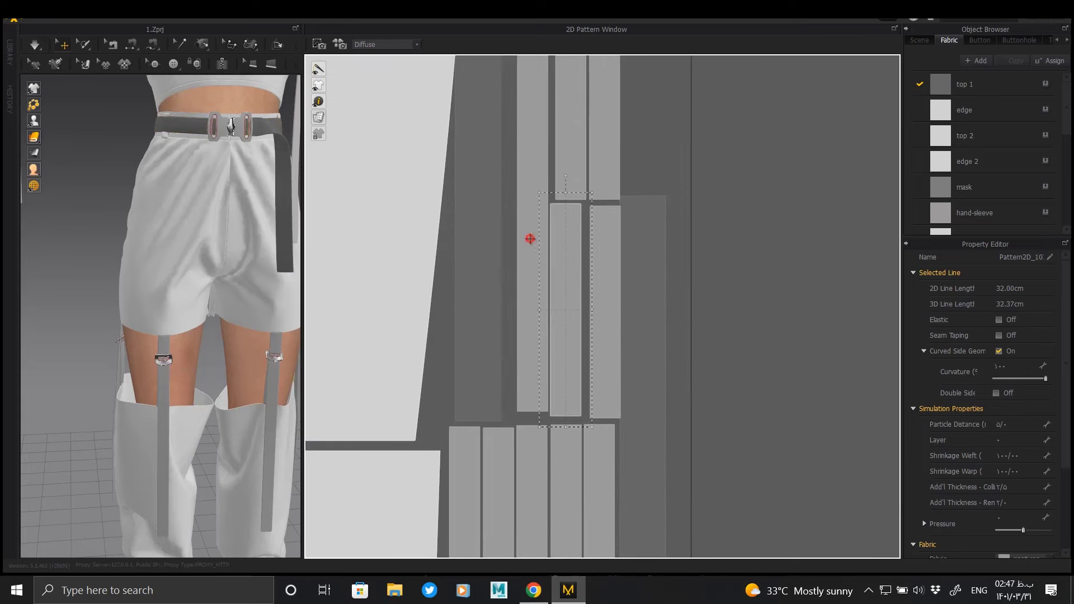
{"action": "left_click", "coordinate": [600, 262]}
{"action": "scroll", "coordinate": [621, 241], "scroll_direction": "down", "scroll_amount": 2}
{"action": "scroll", "coordinate": [597, 131], "scroll_direction": "down", "scroll_amount": 2}
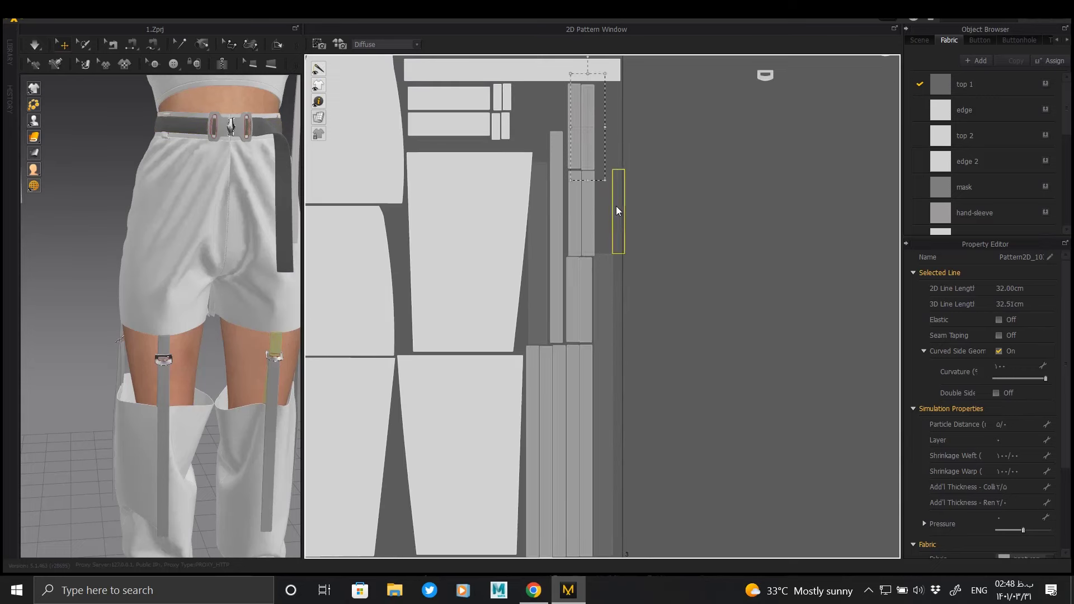
{"action": "left_click_drag", "start_coordinate": [617, 211], "coordinate": [603, 208]}
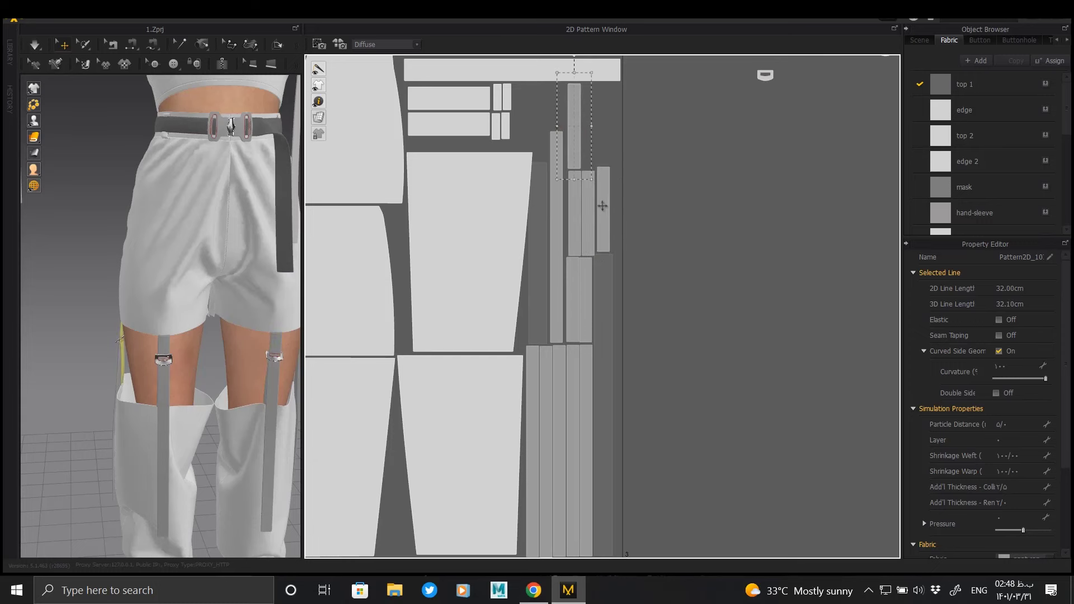
{"action": "scroll", "coordinate": [603, 205], "scroll_direction": "up", "scroll_amount": 4}
{"action": "scroll", "coordinate": [527, 274], "scroll_direction": "down", "scroll_amount": 1}
{"action": "mouse_move", "coordinate": [527, 274]}
{"action": "left_mouse_down"}
{"action": "mouse_move", "coordinate": [554, 286]}
{"action": "mouse_move", "coordinate": [601, 275]}
{"action": "left_mouse_up"}
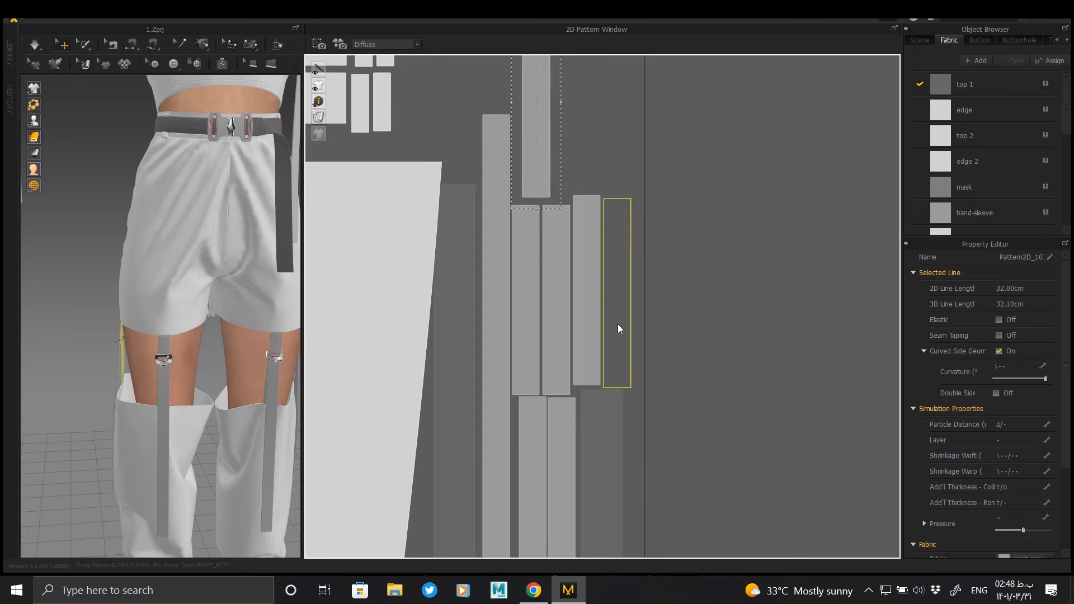
Step: Select the strip group, the large pattern piece and a narrow belt strip to tidy the columns
{"action": "scroll", "coordinate": [621, 252], "scroll_direction": "down", "scroll_amount": 5}
{"action": "left_click_drag", "start_coordinate": [518, 476], "coordinate": [605, 277]}
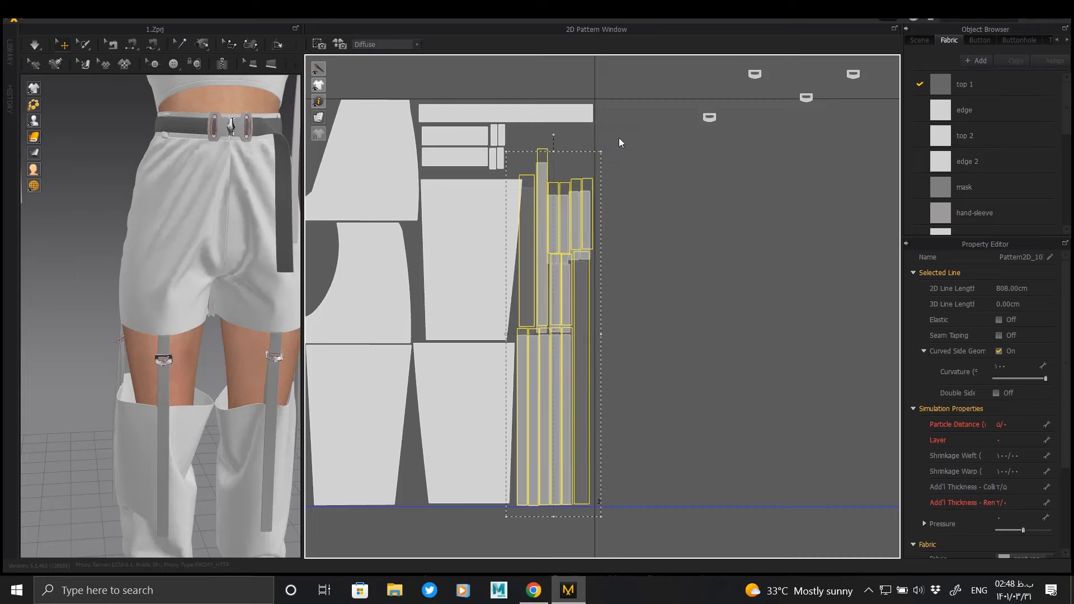
{"action": "scroll", "coordinate": [532, 179], "scroll_direction": "up", "scroll_amount": 5}
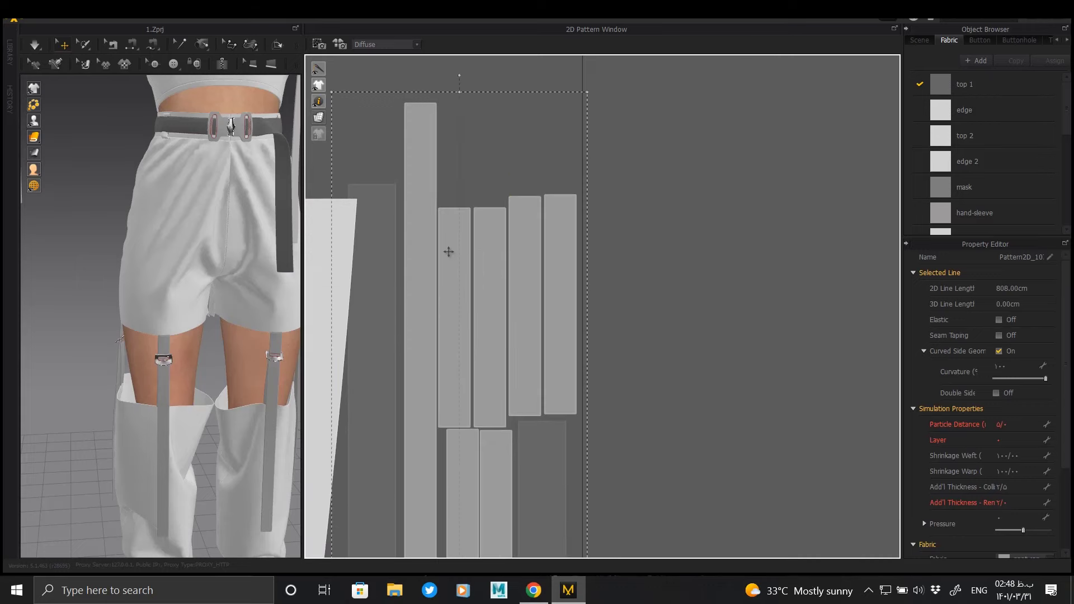
{"action": "scroll", "coordinate": [448, 251], "scroll_direction": "up", "scroll_amount": 2}
{"action": "scroll", "coordinate": [611, 175], "scroll_direction": "up", "scroll_amount": 2}
{"action": "scroll", "coordinate": [635, 237], "scroll_direction": "up", "scroll_amount": 2}
{"action": "left_click", "coordinate": [646, 195]}
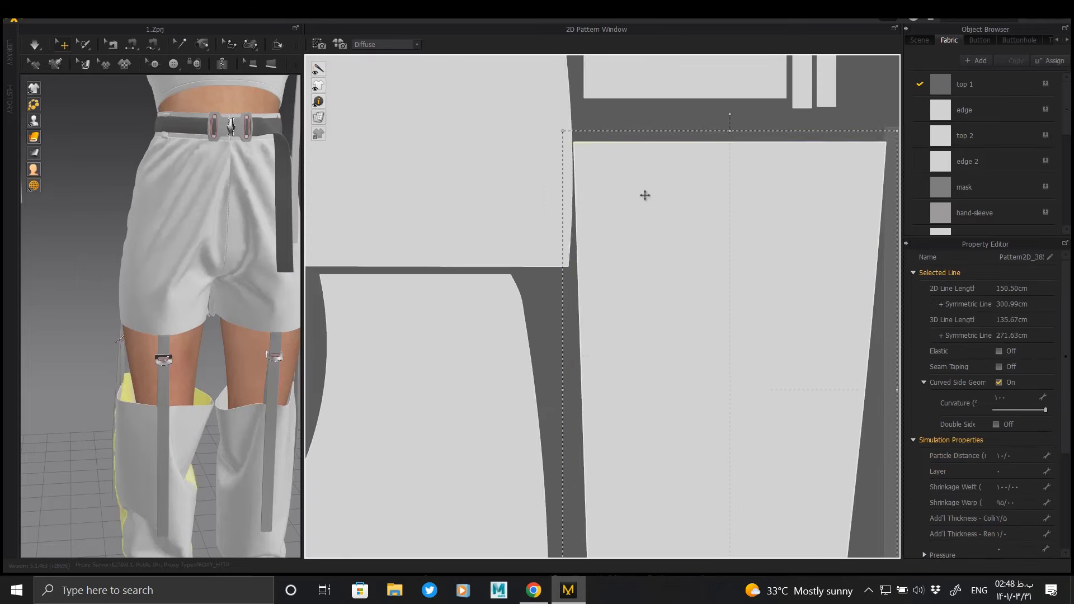
{"action": "scroll", "coordinate": [645, 196], "scroll_direction": "down", "scroll_amount": 3}
{"action": "left_click", "coordinate": [626, 136]}
{"action": "scroll", "coordinate": [672, 139], "scroll_direction": "down", "scroll_amount": 2}
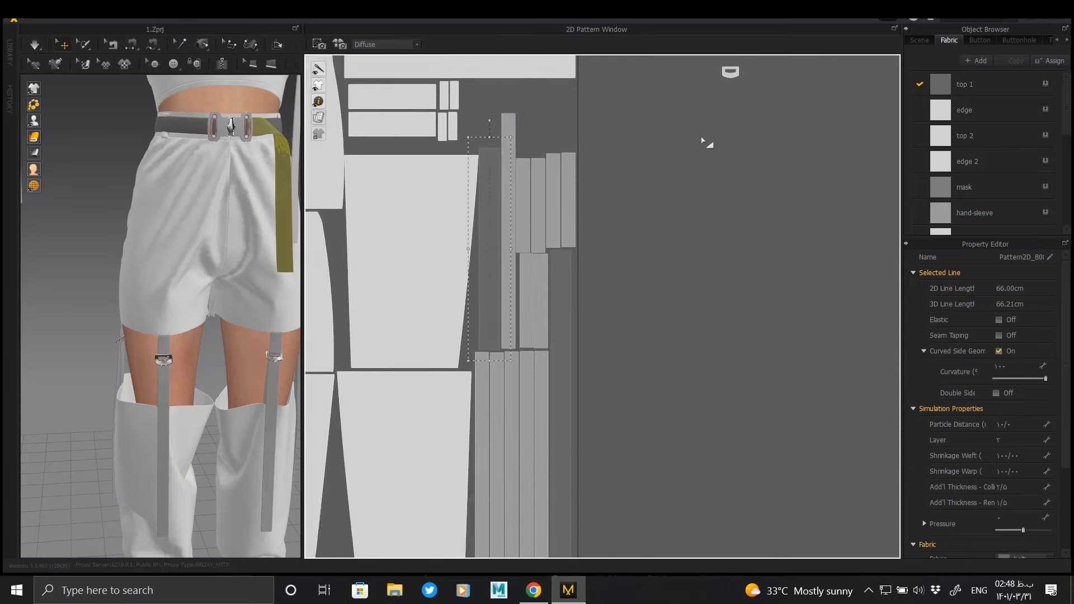
{"action": "scroll", "coordinate": [703, 141], "scroll_direction": "down", "scroll_amount": 3}
Step: Move the lower hardware pieces into the pattern cluster and select them together
{"action": "scroll", "coordinate": [592, 240], "scroll_direction": "down", "scroll_amount": 2}
{"action": "left_click", "coordinate": [691, 184]}
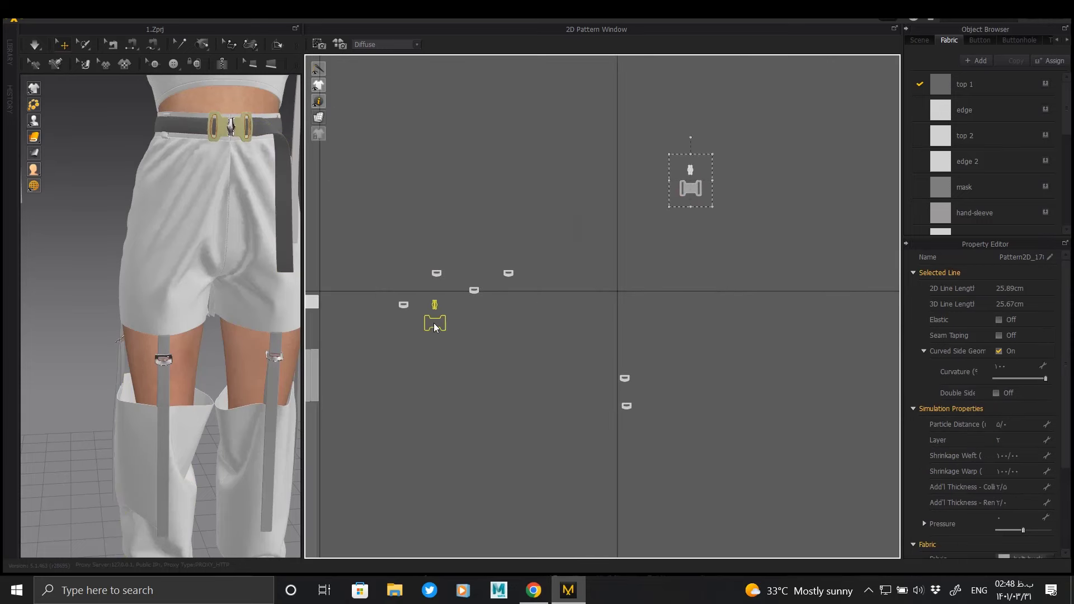
{"action": "mouse_move", "coordinate": [577, 361]}
{"action": "left_mouse_down"}
{"action": "mouse_move", "coordinate": [628, 412]}
{"action": "mouse_move", "coordinate": [472, 338]}
{"action": "left_mouse_up"}
{"action": "scroll", "coordinate": [471, 338], "scroll_direction": "down", "scroll_amount": 2}
{"action": "left_click_drag", "start_coordinate": [498, 223], "coordinate": [657, 323]}
{"action": "scroll", "coordinate": [572, 144], "scroll_direction": "up", "scroll_amount": 1}
{"action": "scroll", "coordinate": [572, 144], "scroll_direction": "up", "scroll_amount": 2}
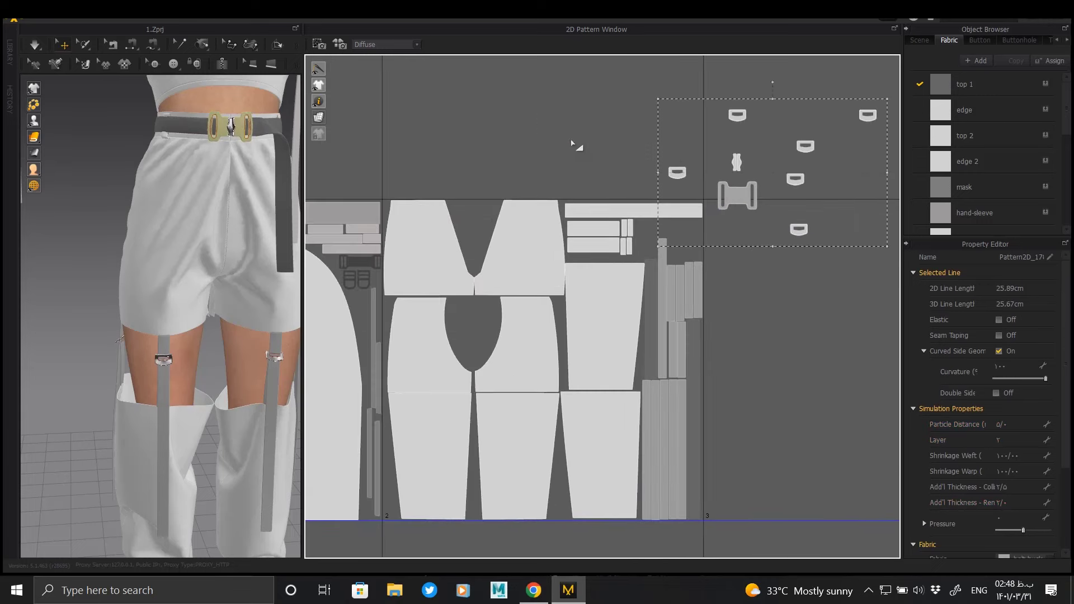
Step: Copy and paste the buckle and pocket pieces into the gap between the front pieces
{"action": "left_click", "coordinate": [737, 196]}
{"action": "key", "text": "ctrl+c"}
{"action": "key", "text": "ctrl+v"}
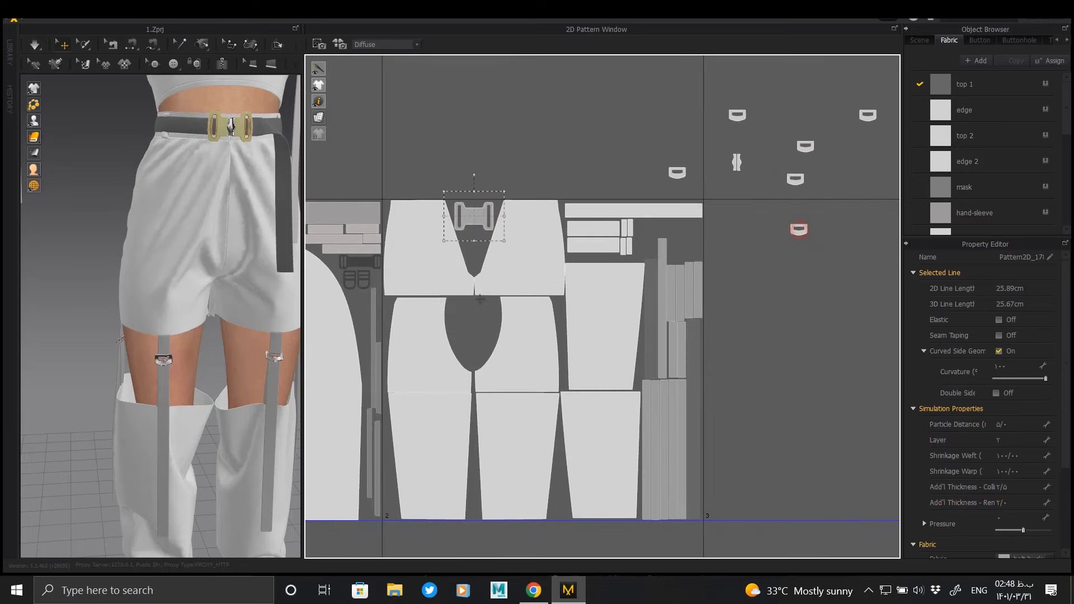
{"action": "left_click", "coordinate": [479, 310]}
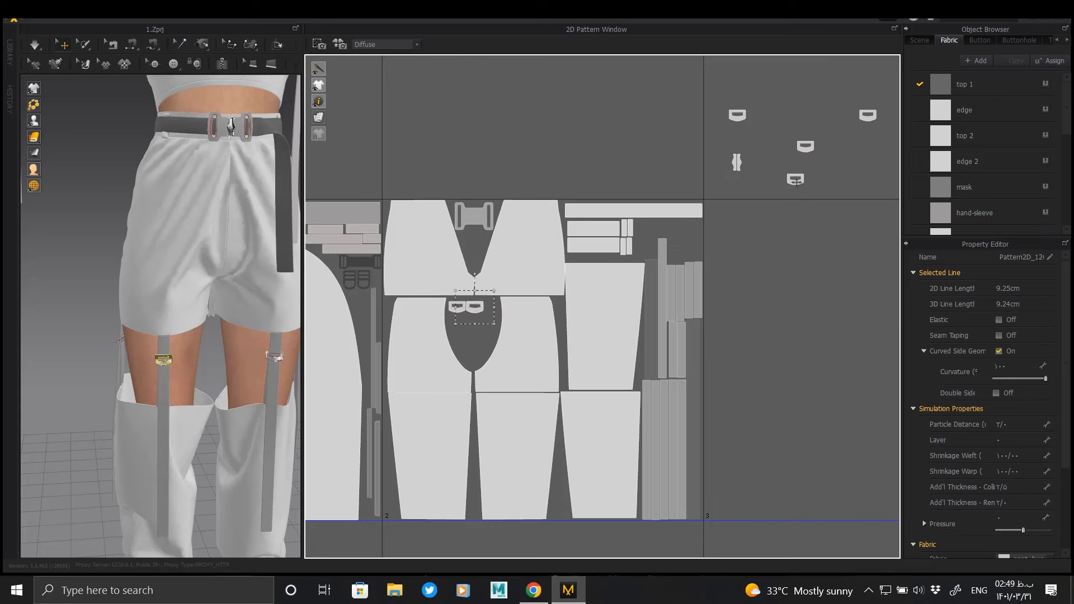
{"action": "key", "text": "ctrl+v"}
{"action": "left_click", "coordinate": [476, 332]}
{"action": "key", "text": "ctrl+v"}
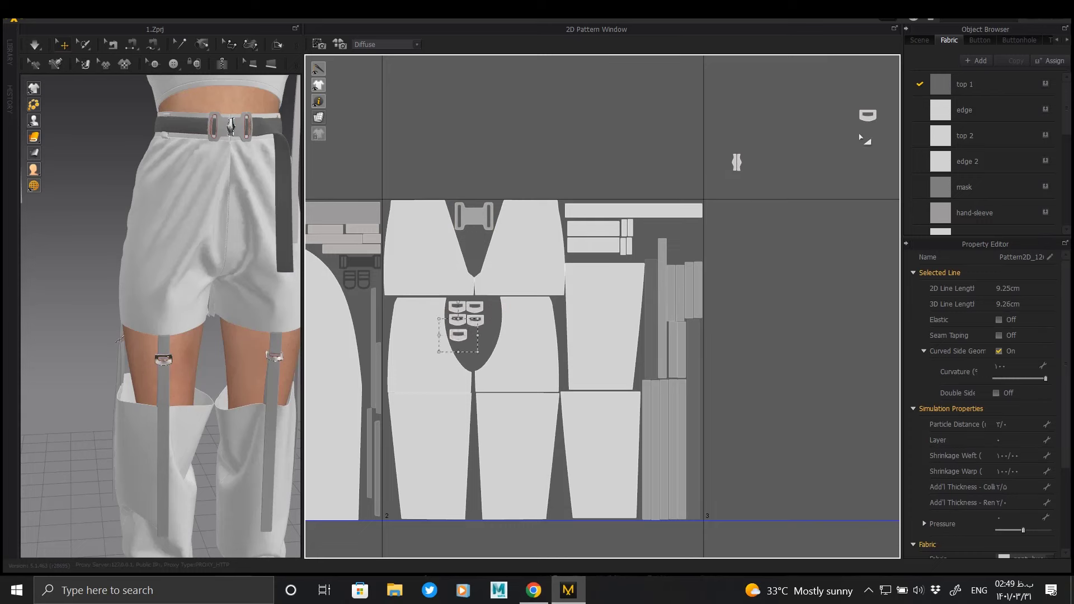
{"action": "left_click", "coordinate": [476, 341]}
Step: Select the pocket pieces and small strap piece, bringing the front pattern pieces into view
{"action": "right_click_drag", "start_coordinate": [435, 315], "coordinate": [394, 324]}
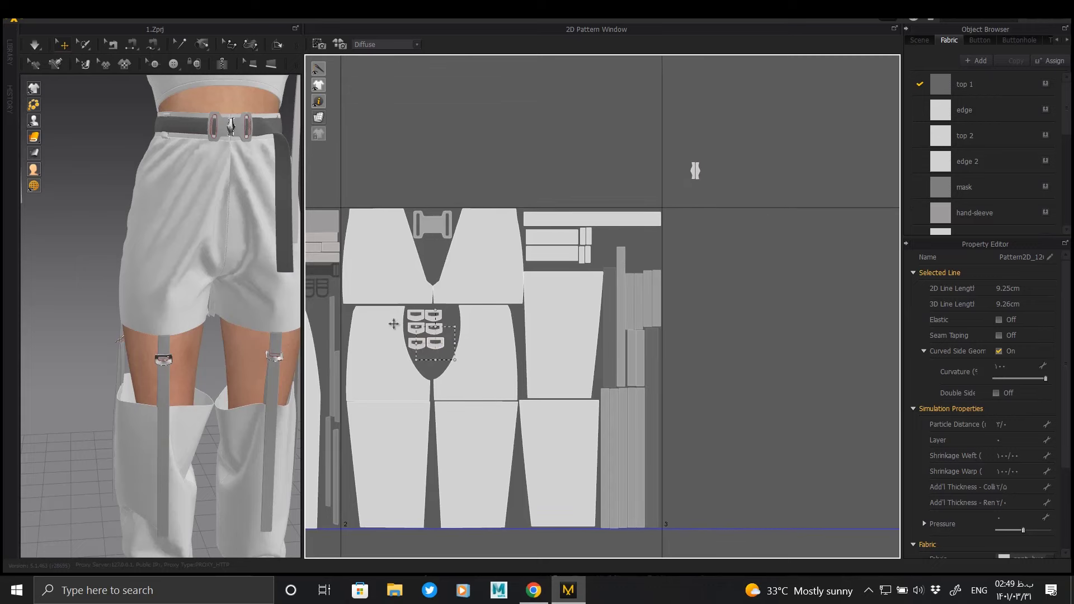
{"action": "scroll", "coordinate": [391, 350], "scroll_direction": "up", "scroll_amount": 3}
{"action": "scroll", "coordinate": [392, 350], "scroll_direction": "up", "scroll_amount": 3}
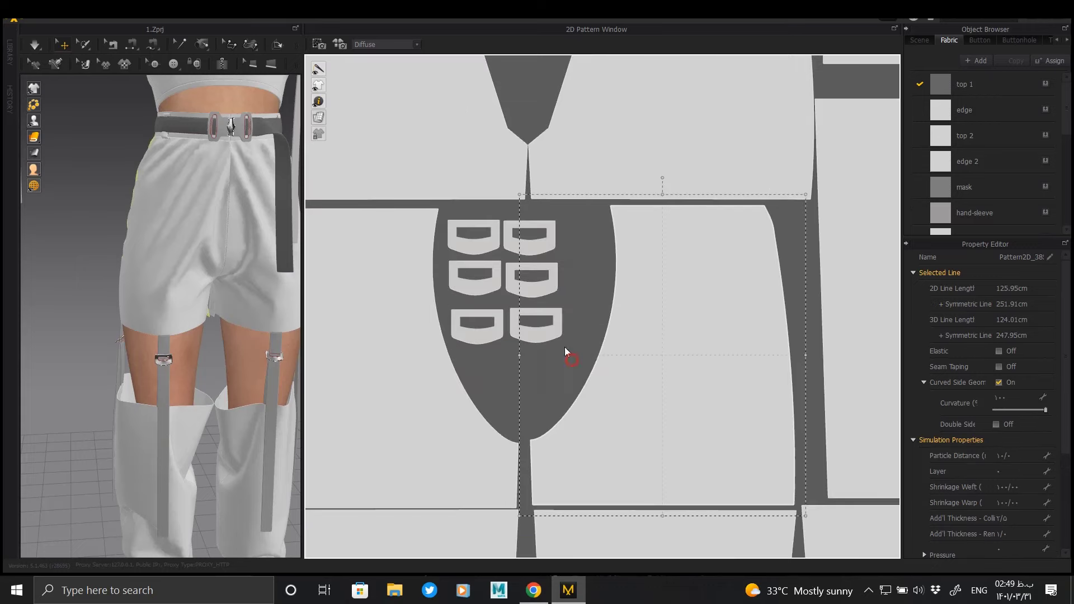
{"action": "left_click_drag", "start_coordinate": [425, 212], "coordinate": [573, 365]}
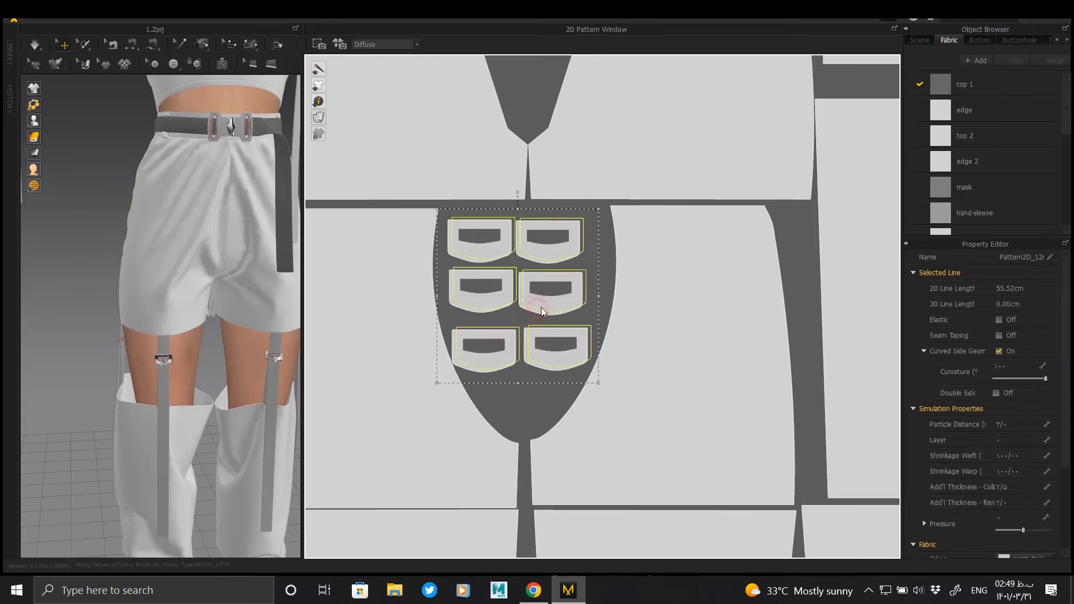
{"action": "scroll", "coordinate": [578, 336], "scroll_direction": "down", "scroll_amount": 3}
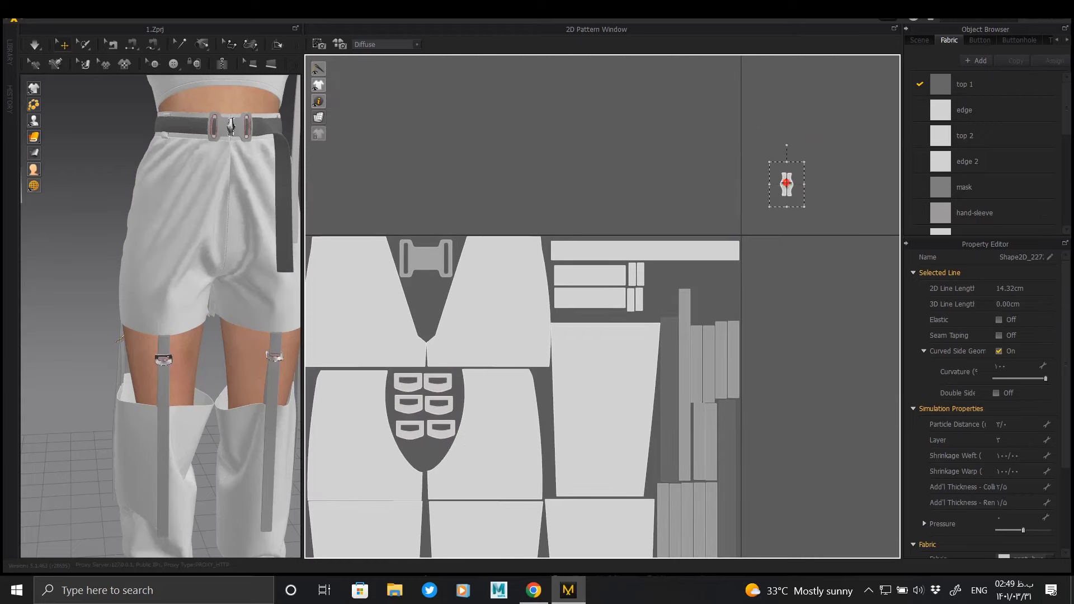
{"action": "left_click", "coordinate": [653, 289]}
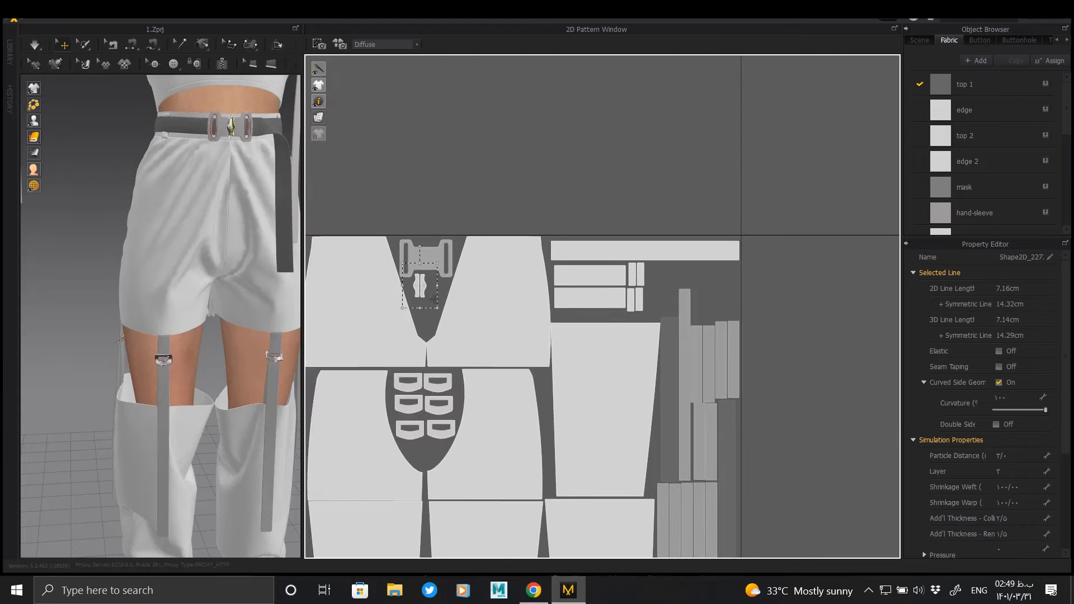
{"action": "scroll", "coordinate": [431, 304], "scroll_direction": "down", "scroll_amount": 3}
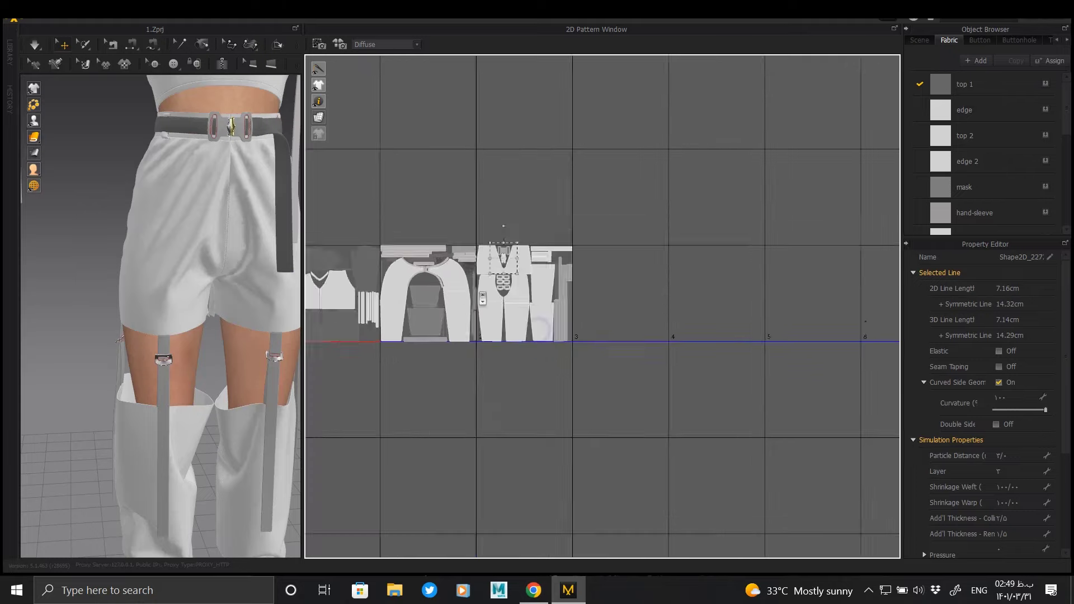
{"action": "scroll", "coordinate": [720, 294], "scroll_direction": "up", "scroll_amount": 5}
{"action": "scroll", "coordinate": [720, 295], "scroll_direction": "down", "scroll_amount": 3}
{"action": "middle_click_drag", "start_coordinate": [700, 313], "coordinate": [649, 307]}
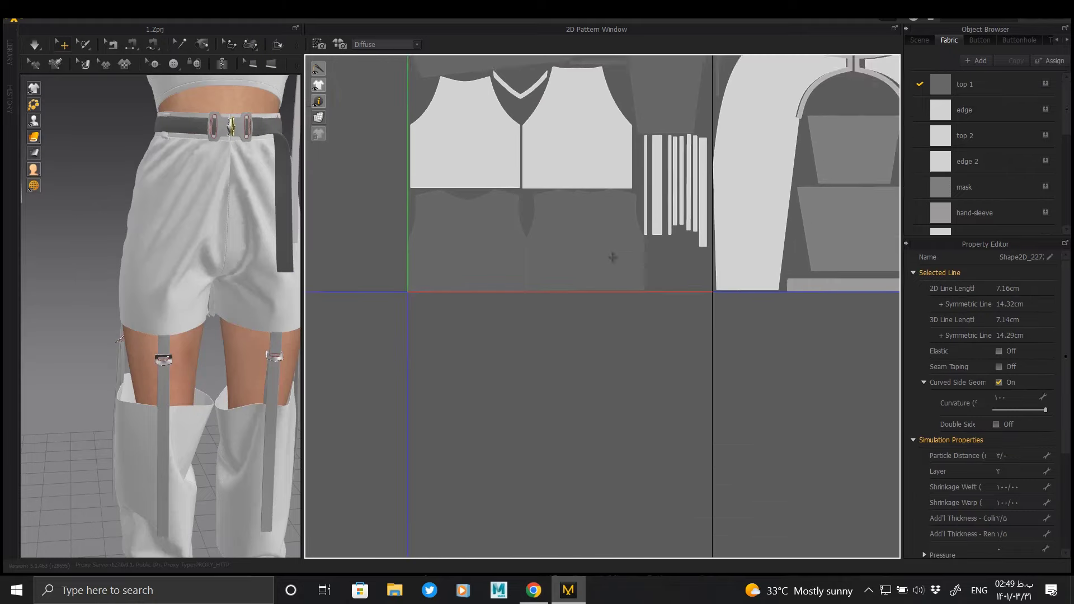
{"action": "scroll", "coordinate": [649, 307], "scroll_direction": "up", "scroll_amount": 3}
{"action": "scroll", "coordinate": [550, 319], "scroll_direction": "down", "scroll_amount": 3}
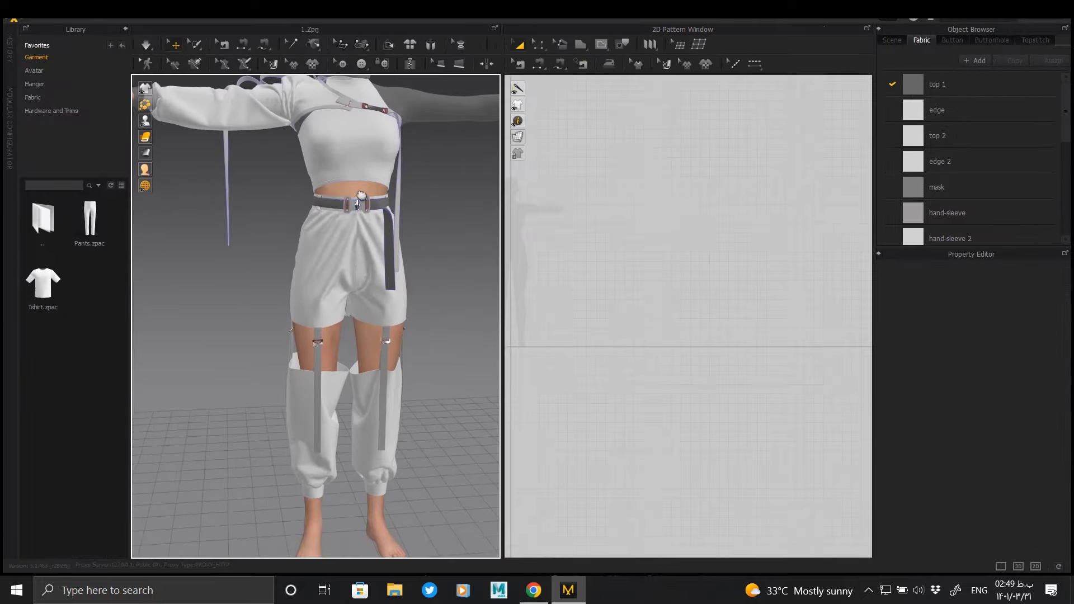
Step: Export all pattern pieces as a Thick, Unified UV OBJ into the Techwear Outfit No.1 folder
{"action": "left_click", "coordinate": [14, 12]}
{"action": "left_click", "coordinate": [34, 43]}
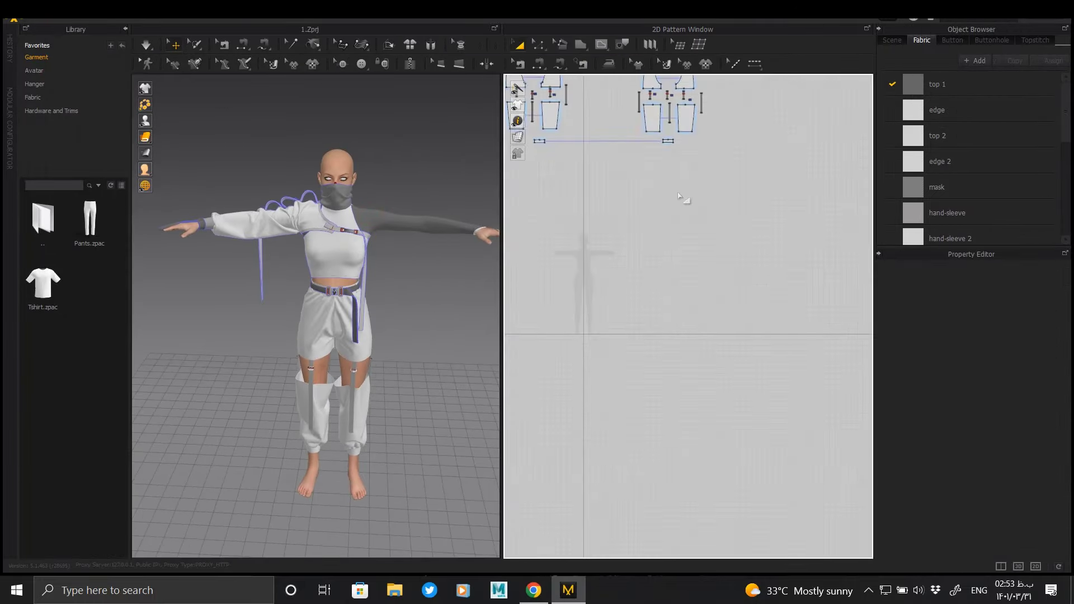
{"action": "key", "text": "ctrl+a"}
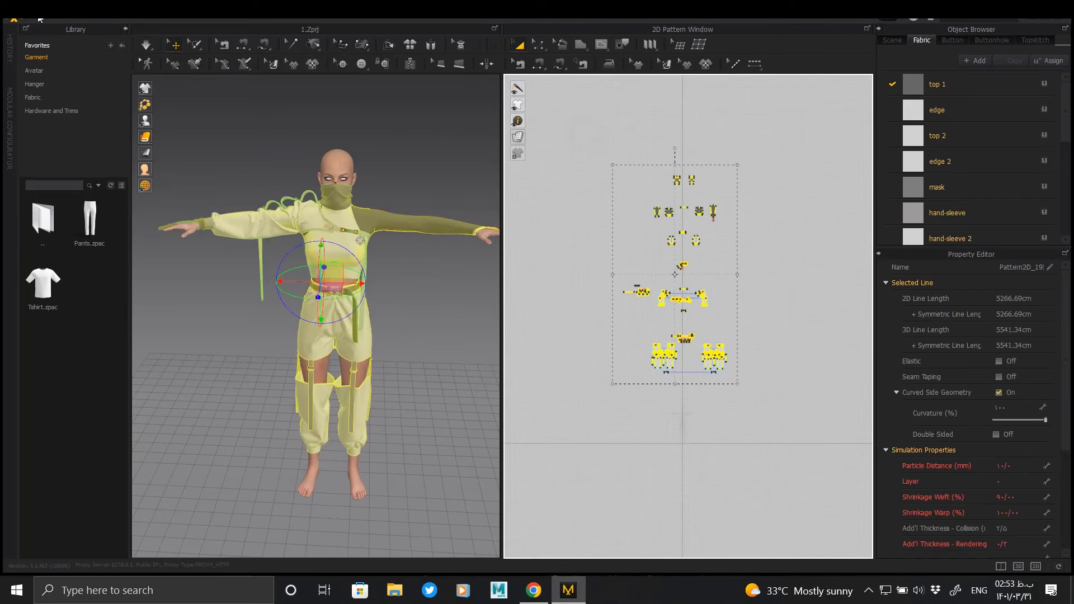
{"action": "left_click", "coordinate": [14, 17]}
{"action": "left_click", "coordinate": [179, 178]}
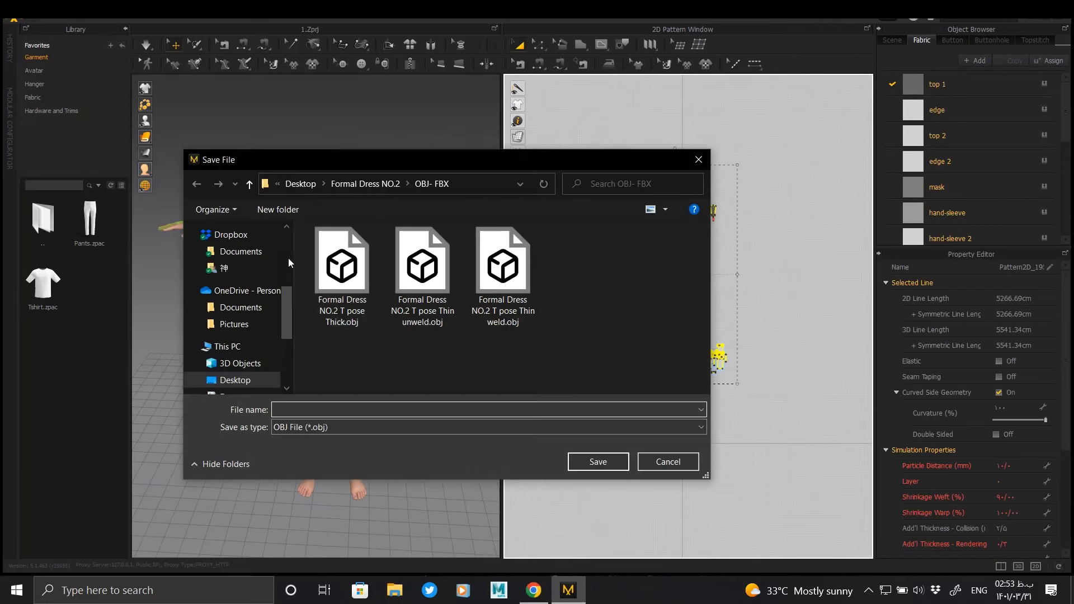
{"action": "double_click", "coordinate": [426, 287]}
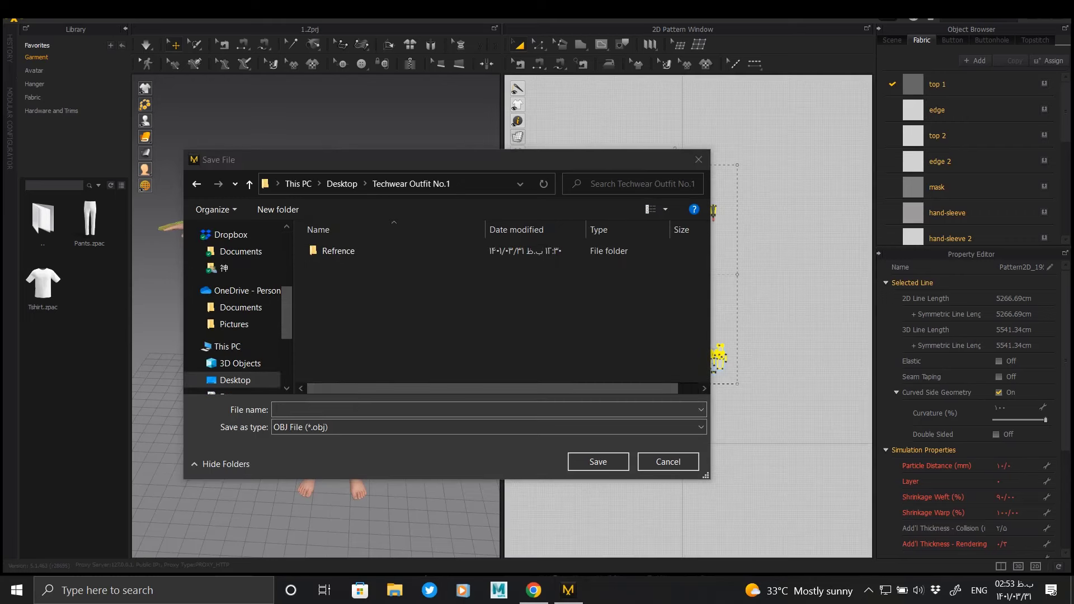
{"action": "right_click", "coordinate": [361, 409]}
{"action": "left_click", "coordinate": [282, 460]}
{"action": "type", "text": "Techwear Outfit No.1 thick"}
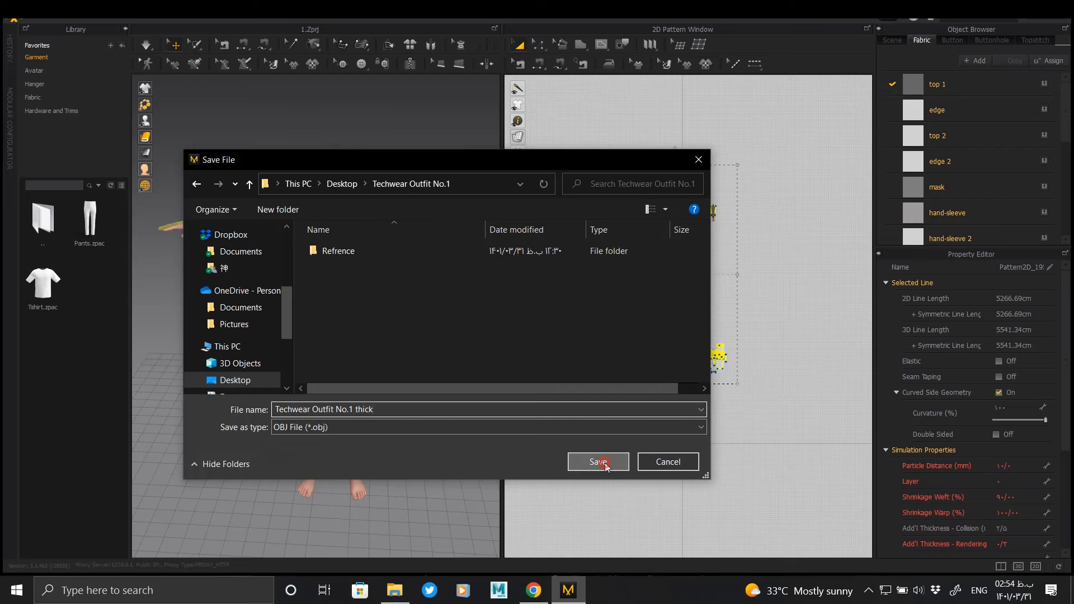
{"action": "left_click", "coordinate": [597, 464]}
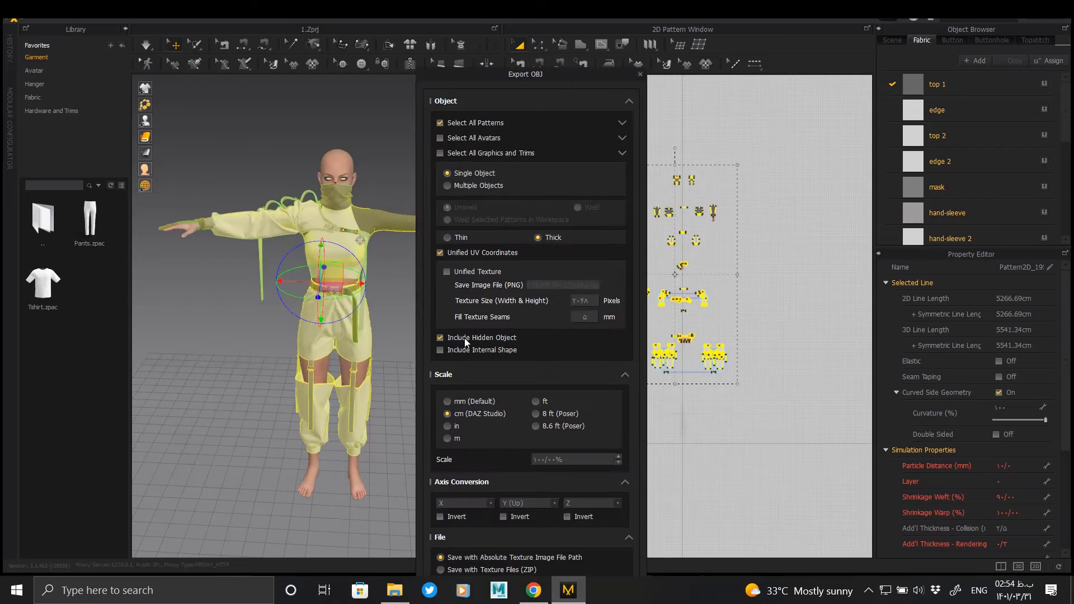
{"action": "left_click", "coordinate": [631, 99]}
{"action": "left_click", "coordinate": [559, 387]}
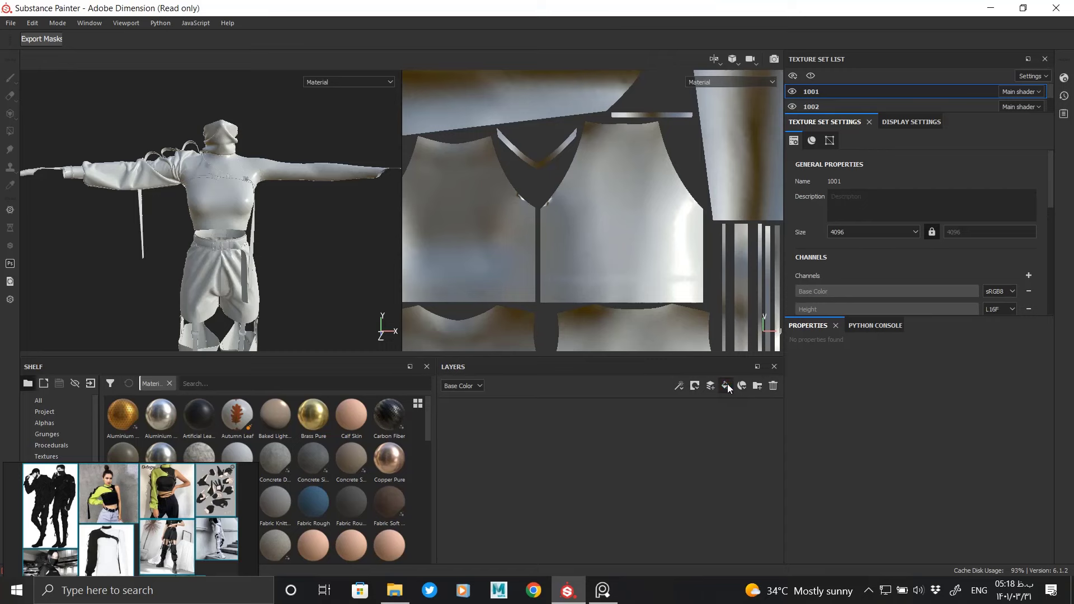
Step: Add a fill layer on texture set 1001: black base colour, height -0.4341, roughness 0.8829
{"action": "left_click", "coordinate": [727, 385]}
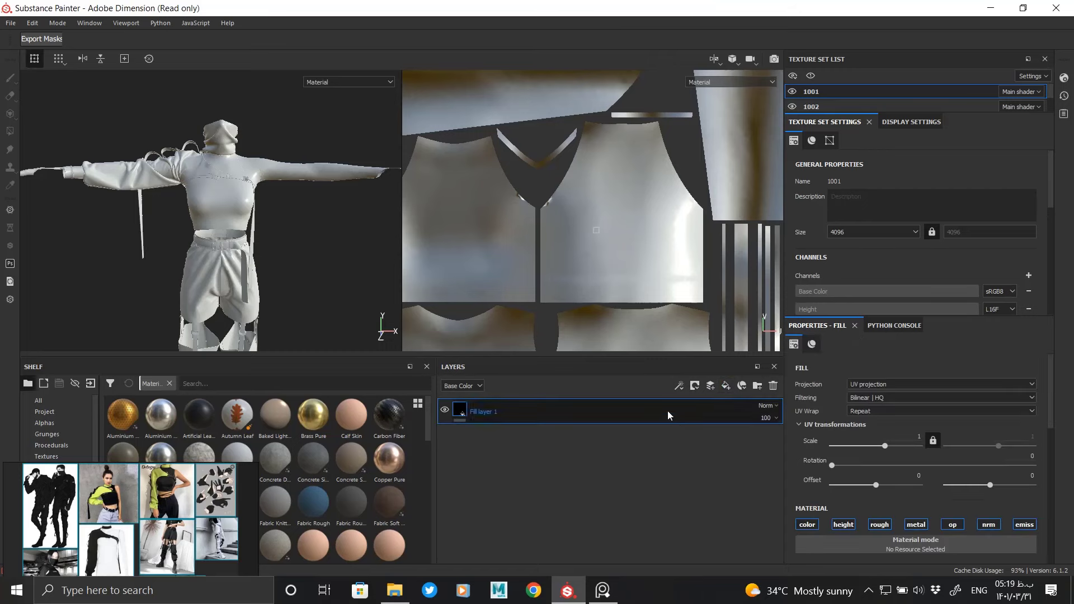
{"action": "scroll", "coordinate": [353, 306], "scroll_direction": "up", "scroll_amount": 2}
{"action": "scroll", "coordinate": [353, 306], "scroll_direction": "up", "scroll_amount": 3}
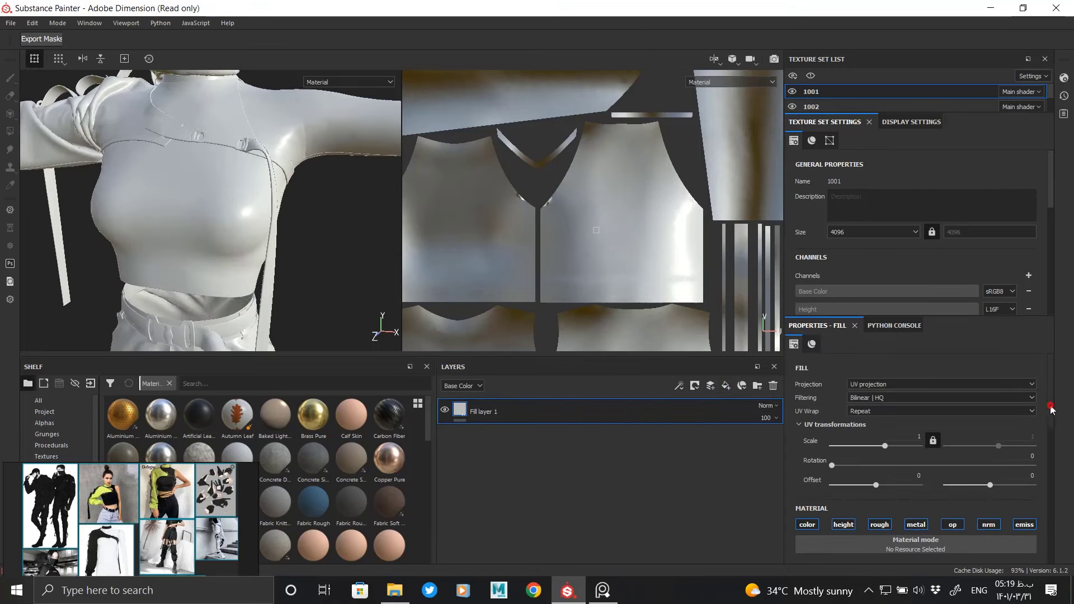
{"action": "left_click_drag", "start_coordinate": [1051, 410], "coordinate": [1043, 505]}
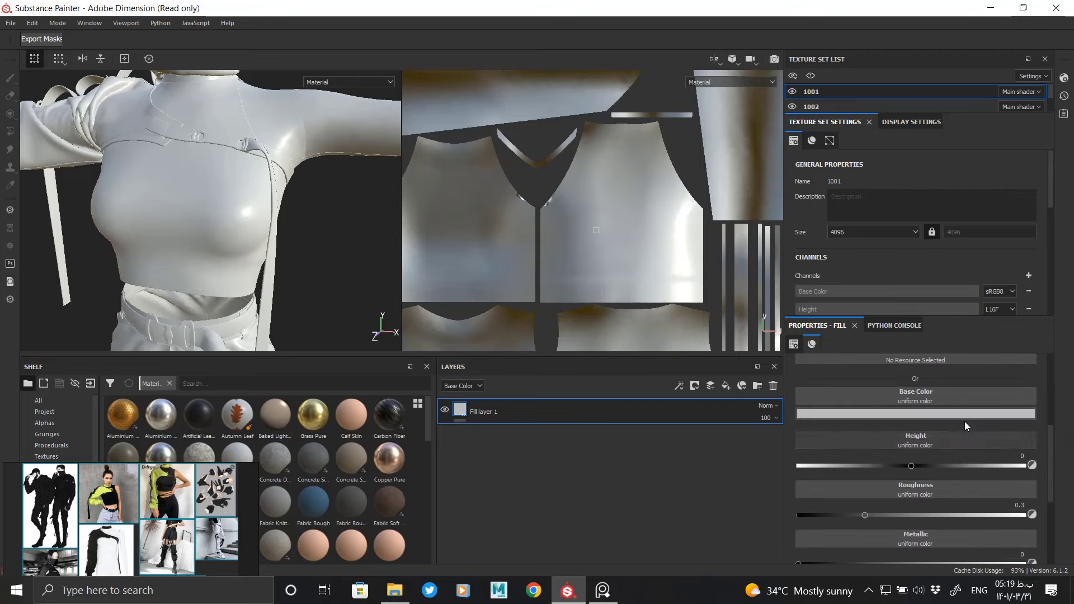
{"action": "left_click", "coordinate": [965, 418]}
{"action": "mouse_move", "coordinate": [937, 476]}
{"action": "left_mouse_down"}
{"action": "mouse_move", "coordinate": [912, 534]}
{"action": "mouse_move", "coordinate": [1000, 514]}
{"action": "left_mouse_up"}
{"action": "left_click", "coordinate": [861, 464]}
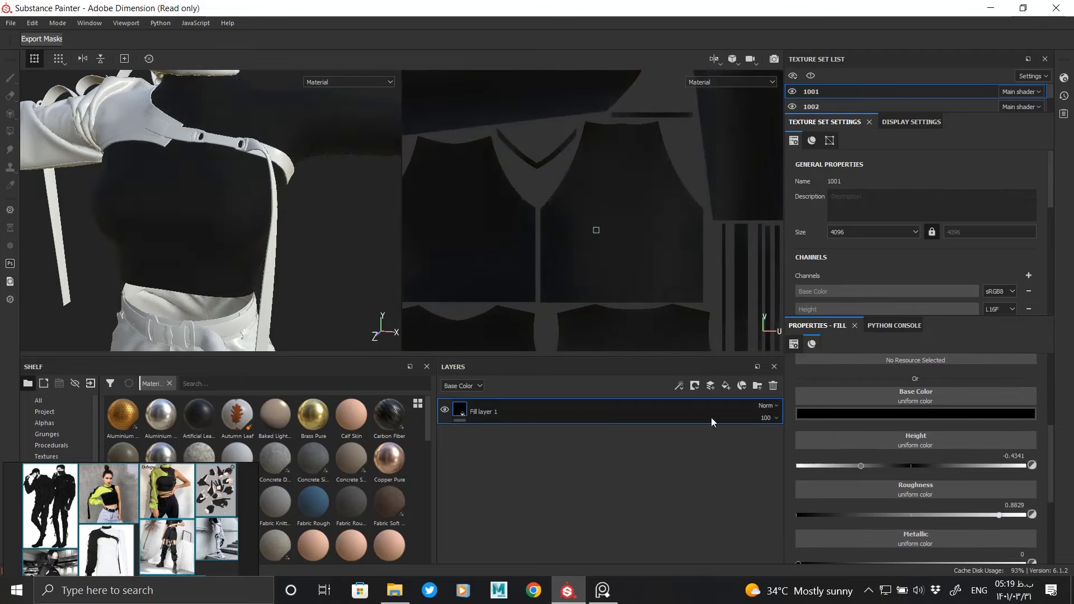
{"action": "left_click_drag", "start_coordinate": [302, 230], "coordinate": [497, 385], "text": "alt"}
Step: Group Fill layer 1 into Folder 1 and give the folder a black mask with polygon fill
{"action": "right_click", "coordinate": [472, 411]}
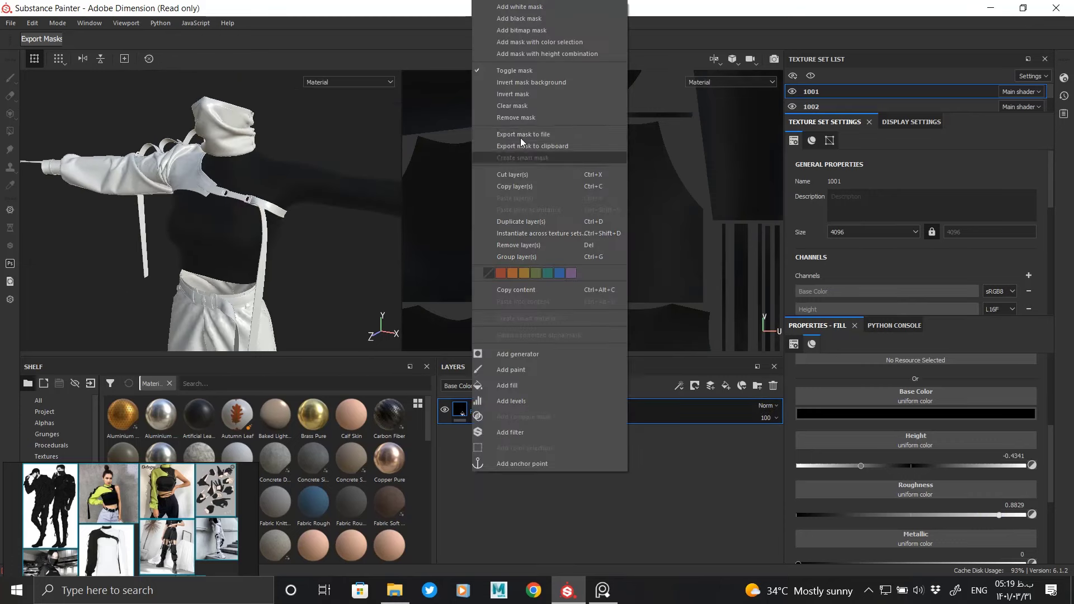
{"action": "left_click", "coordinate": [526, 22]}
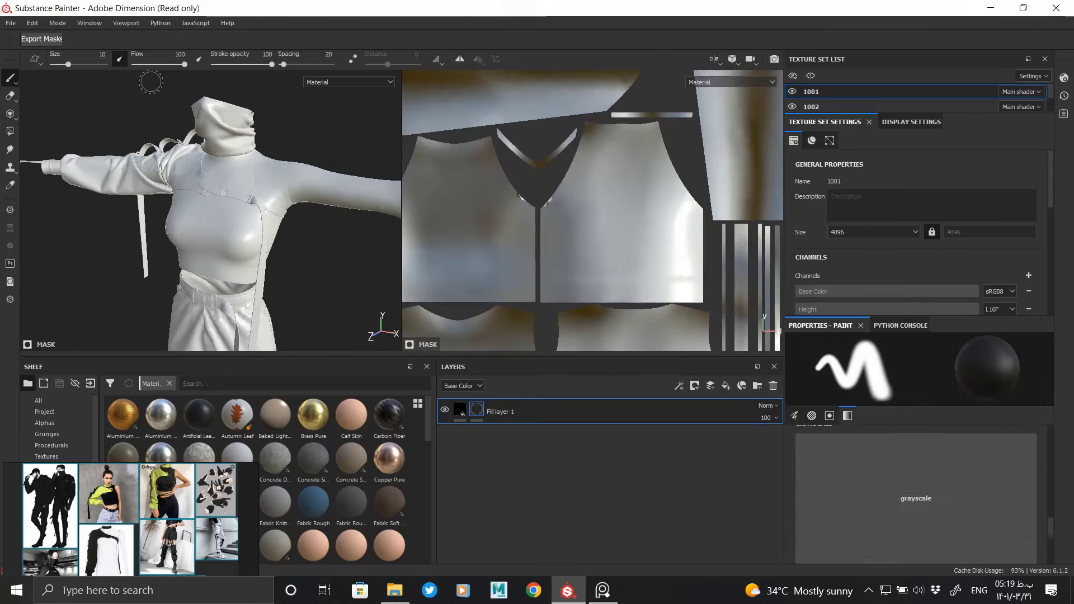
{"action": "left_click", "coordinate": [774, 386]}
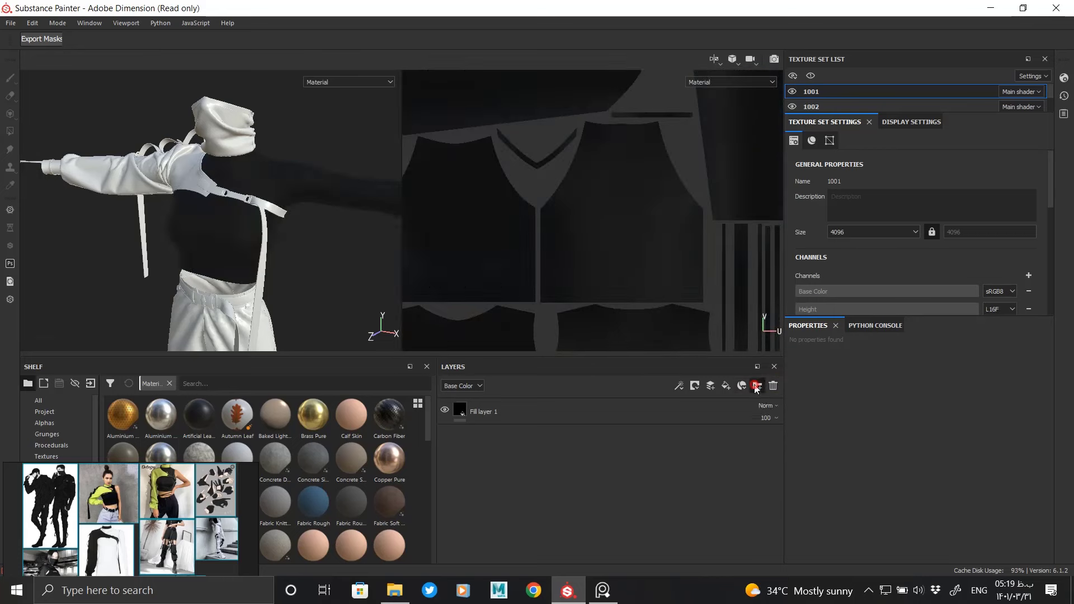
{"action": "left_click", "coordinate": [756, 386]}
{"action": "right_click", "coordinate": [487, 409]}
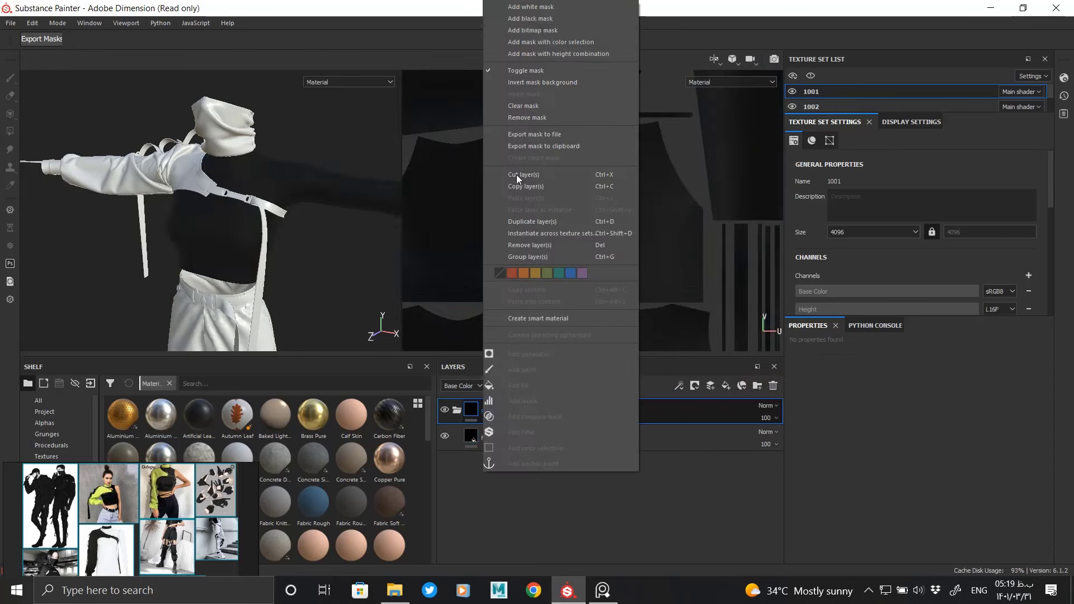
{"action": "left_click", "coordinate": [542, 22]}
{"action": "key", "text": "4"}
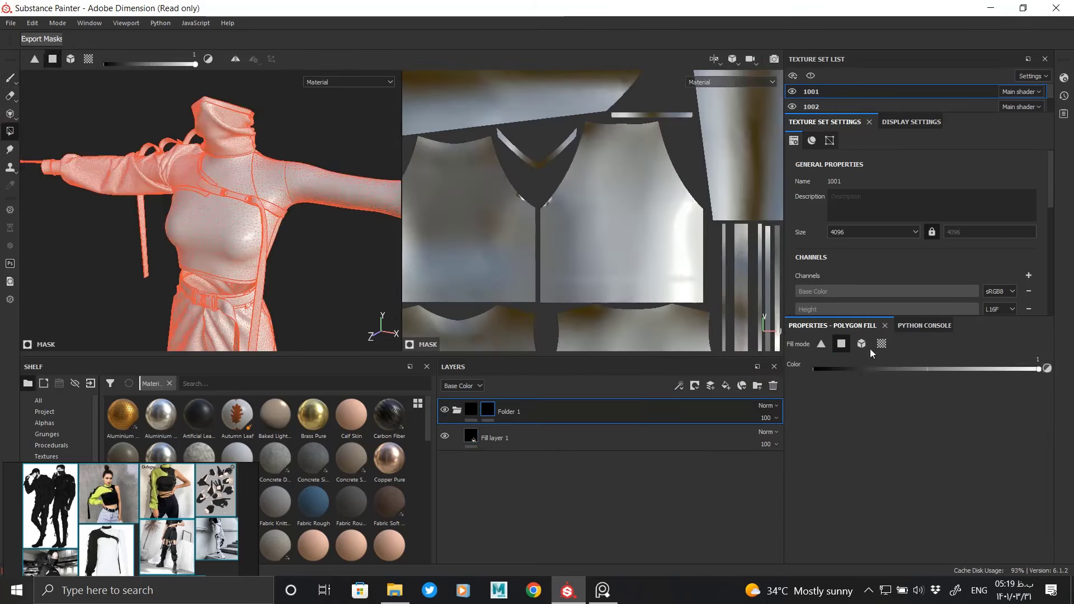
Step: Orbit to the sleeve and hide the strap texture set 1002
{"action": "mouse_move", "coordinate": [354, 204]}
{"action": "left_mouse_down", "text": "alt"}
{"action": "mouse_move", "coordinate": [103, 222]}
{"action": "mouse_move", "coordinate": [174, 216]}
{"action": "left_mouse_up", "text": "alt"}
{"action": "scroll", "coordinate": [581, 254], "scroll_direction": "down", "scroll_amount": 2}
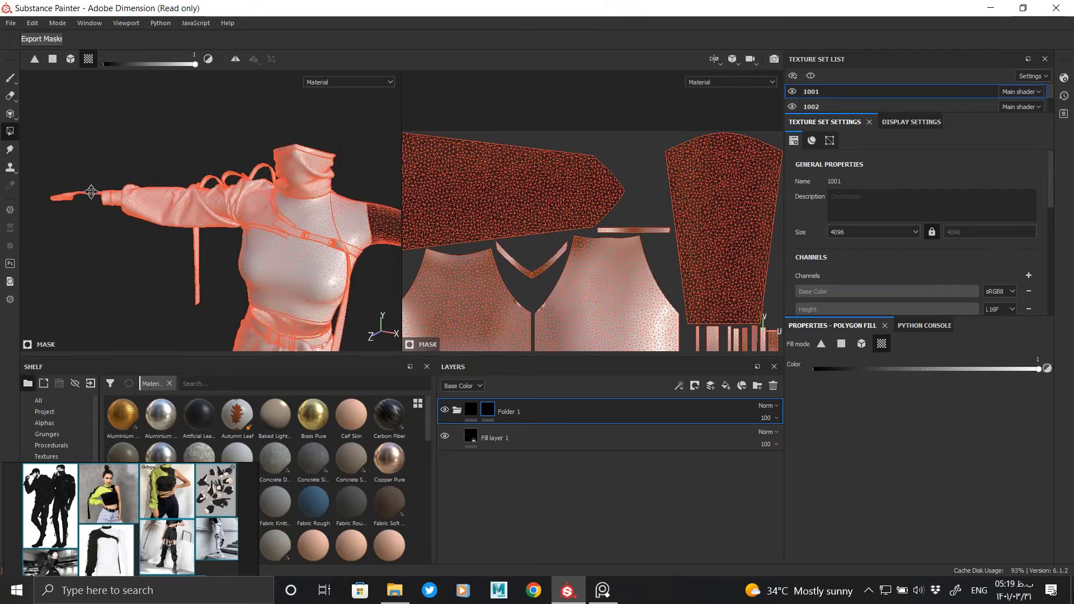
{"action": "left_click_drag", "start_coordinate": [364, 218], "coordinate": [249, 227], "text": "alt"}
{"action": "scroll", "coordinate": [375, 267], "scroll_direction": "up", "scroll_amount": 4}
{"action": "left_click_drag", "start_coordinate": [375, 267], "coordinate": [348, 266], "text": "alt"}
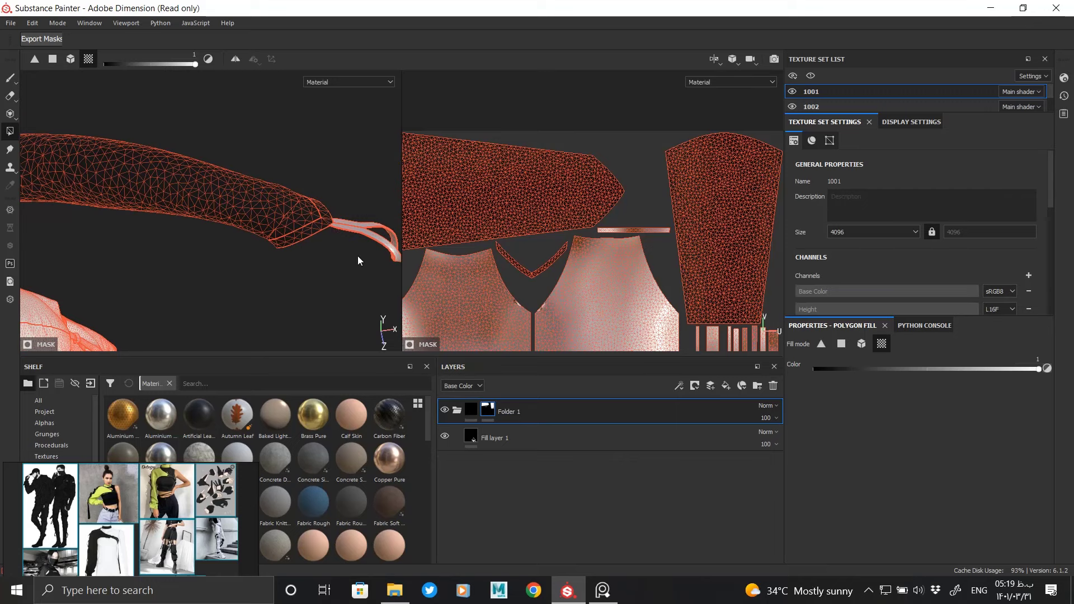
{"action": "mouse_move", "coordinate": [358, 257]}
{"action": "left_mouse_down", "text": "alt"}
{"action": "mouse_move", "coordinate": [274, 193]}
{"action": "mouse_move", "coordinate": [352, 199]}
{"action": "left_mouse_up", "text": "alt"}
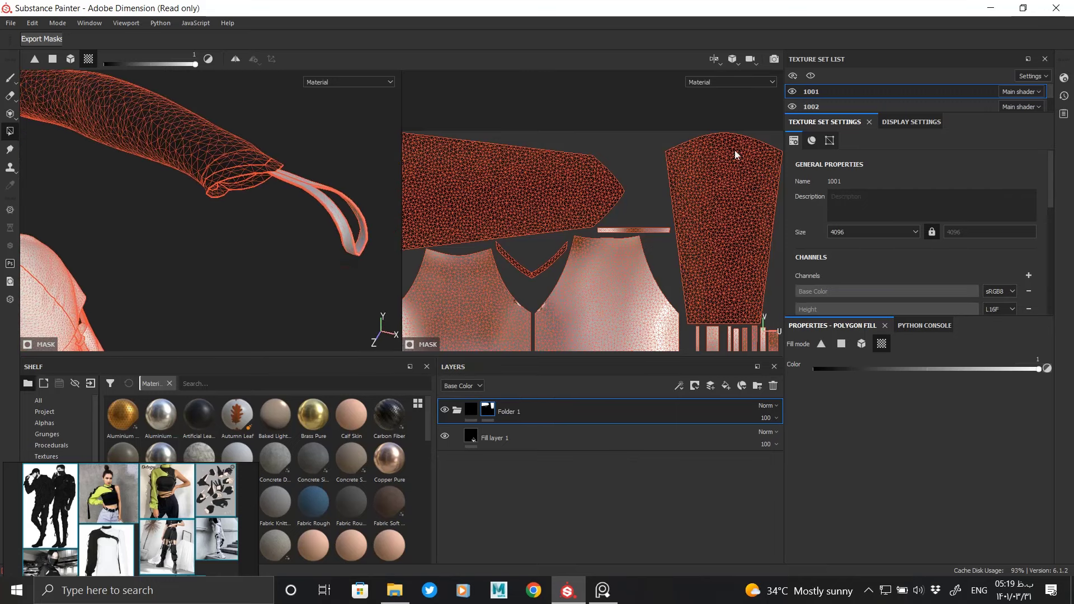
{"action": "left_click", "coordinate": [792, 106]}
{"action": "mouse_move", "coordinate": [271, 169]}
{"action": "left_mouse_down", "text": "alt"}
{"action": "mouse_move", "coordinate": [357, 145]}
{"action": "mouse_move", "coordinate": [271, 166]}
{"action": "left_mouse_up", "text": "alt"}
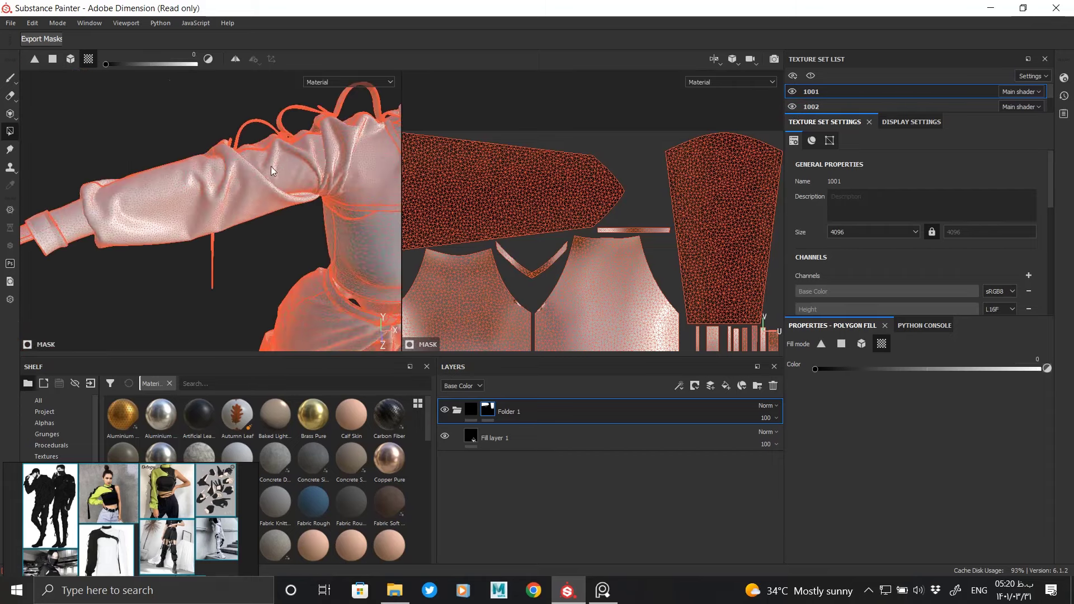
{"action": "scroll", "coordinate": [493, 119], "scroll_direction": "up", "scroll_amount": 2}
{"action": "middle_click_drag", "start_coordinate": [492, 120], "coordinate": [381, 80]}
{"action": "mouse_move", "coordinate": [239, 157]}
{"action": "left_mouse_down", "text": "alt"}
{"action": "mouse_move", "coordinate": [234, 163]}
{"action": "mouse_move", "coordinate": [294, 169]}
{"action": "mouse_move", "coordinate": [200, 214]}
{"action": "left_mouse_up", "text": "alt"}
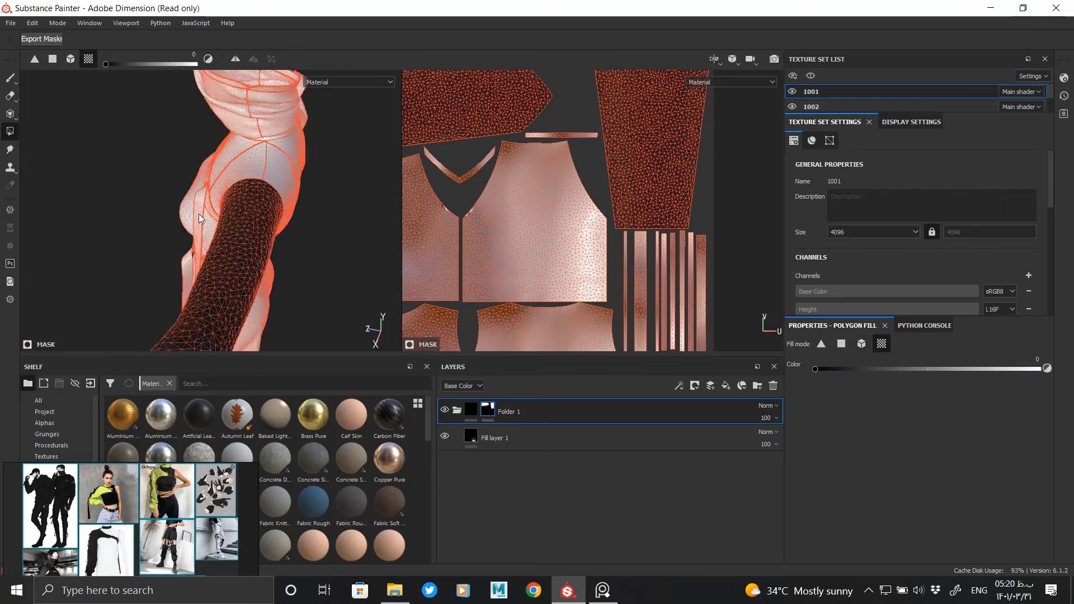
Step: Polygon-fill the upper sleeve into Folder 1's mask and inspect the mesh from several angles
{"action": "left_click", "coordinate": [260, 183]}
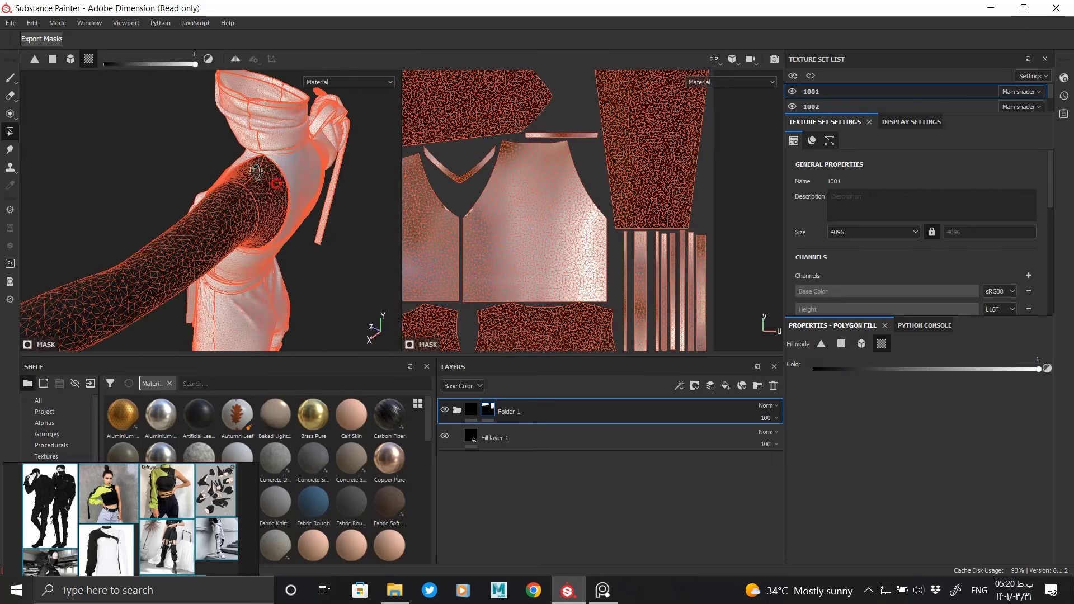
{"action": "left_click_drag", "start_coordinate": [255, 171], "coordinate": [280, 213], "text": "alt"}
{"action": "middle_click_drag", "start_coordinate": [548, 235], "coordinate": [581, 239]}
{"action": "mouse_move", "coordinate": [308, 239]}
{"action": "left_mouse_down", "text": "alt"}
{"action": "mouse_move", "coordinate": [269, 202]}
{"action": "mouse_move", "coordinate": [205, 192]}
{"action": "left_mouse_up", "text": "alt"}
{"action": "scroll", "coordinate": [315, 163], "scroll_direction": "up", "scroll_amount": 3}
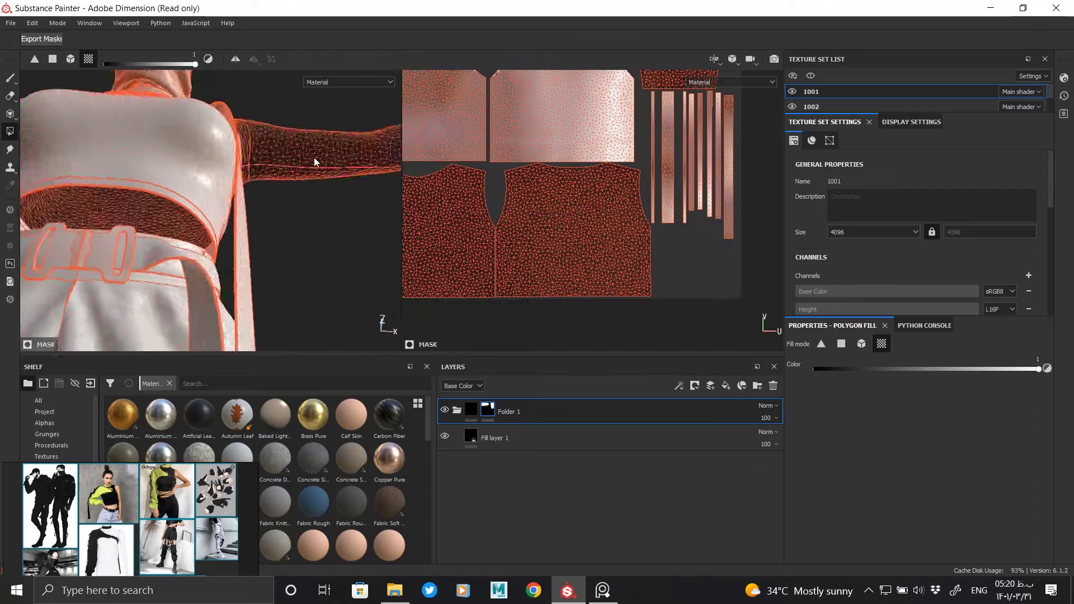
{"action": "scroll", "coordinate": [315, 162], "scroll_direction": "up", "scroll_amount": 5}
{"action": "scroll", "coordinate": [149, 172], "scroll_direction": "up", "scroll_amount": 3}
{"action": "scroll", "coordinate": [228, 138], "scroll_direction": "up", "scroll_amount": 3}
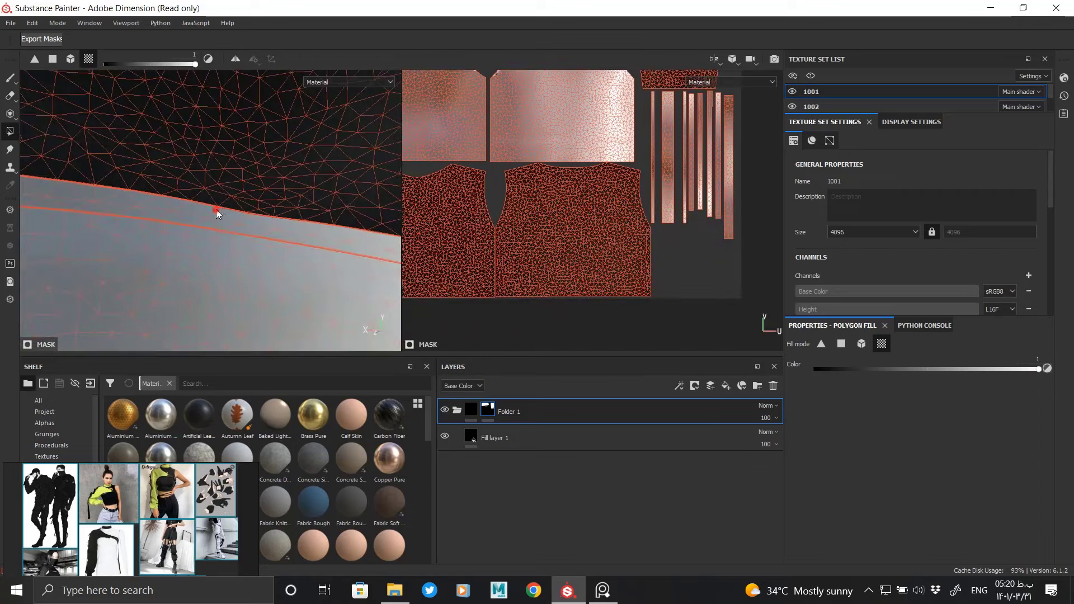
{"action": "scroll", "coordinate": [218, 212], "scroll_direction": "down", "scroll_amount": 3}
{"action": "mouse_move", "coordinate": [278, 185]}
{"action": "left_mouse_down", "text": "alt"}
{"action": "mouse_move", "coordinate": [146, 168]}
{"action": "mouse_move", "coordinate": [187, 149]}
{"action": "left_mouse_up", "text": "alt"}
{"action": "middle_click_drag", "start_coordinate": [187, 148], "coordinate": [299, 320], "text": "alt"}
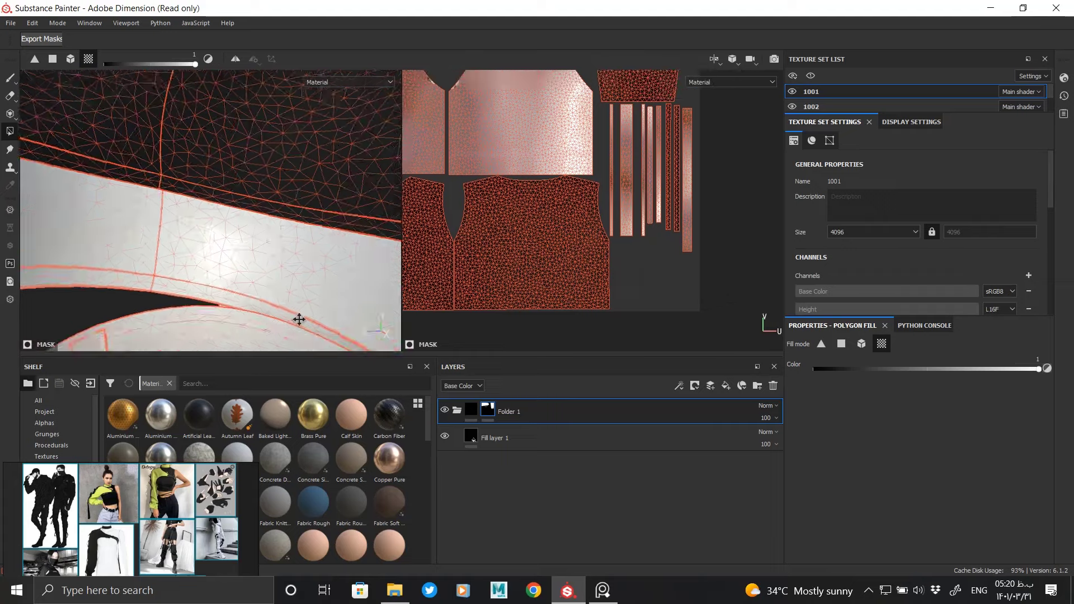
{"action": "mouse_move", "coordinate": [299, 319]}
{"action": "left_mouse_down", "text": "alt"}
{"action": "mouse_move", "coordinate": [201, 158]}
{"action": "mouse_move", "coordinate": [109, 128]}
{"action": "mouse_move", "coordinate": [280, 187]}
{"action": "mouse_move", "coordinate": [172, 201]}
{"action": "mouse_move", "coordinate": [363, 179]}
{"action": "mouse_move", "coordinate": [290, 113]}
{"action": "mouse_move", "coordinate": [229, 287]}
{"action": "mouse_move", "coordinate": [263, 146]}
{"action": "mouse_move", "coordinate": [243, 142]}
{"action": "mouse_move", "coordinate": [319, 163]}
{"action": "mouse_move", "coordinate": [319, 118]}
{"action": "mouse_move", "coordinate": [285, 144]}
{"action": "mouse_move", "coordinate": [190, 173]}
{"action": "mouse_move", "coordinate": [314, 178]}
{"action": "left_mouse_up", "text": "alt"}
Step: Collapse Folder 1 and add Fill layer 2 nested inside a new Folder 2
{"action": "left_click", "coordinate": [471, 410]}
{"action": "left_click", "coordinate": [457, 410]}
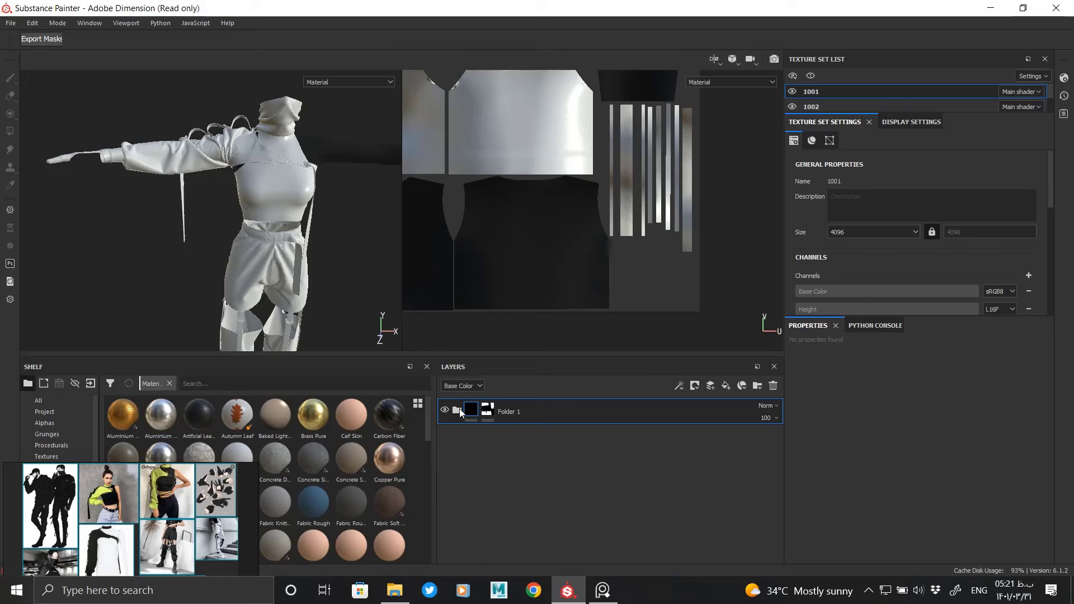
{"action": "left_click", "coordinate": [728, 385]}
{"action": "left_click_drag", "start_coordinate": [498, 438], "coordinate": [480, 412]}
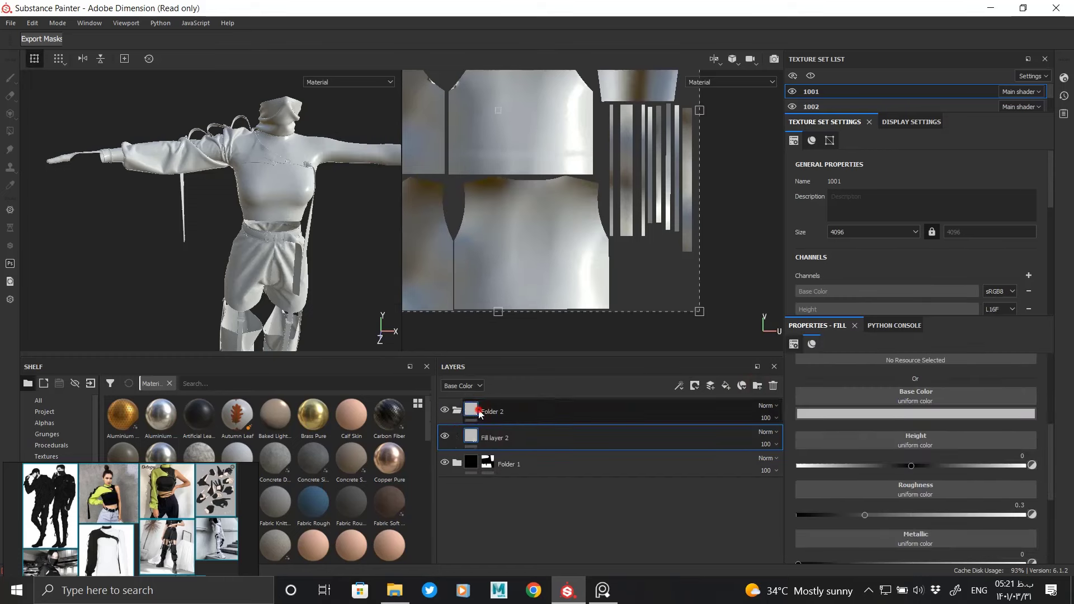
{"action": "right_click", "coordinate": [479, 413]}
{"action": "left_click", "coordinate": [560, 437]}
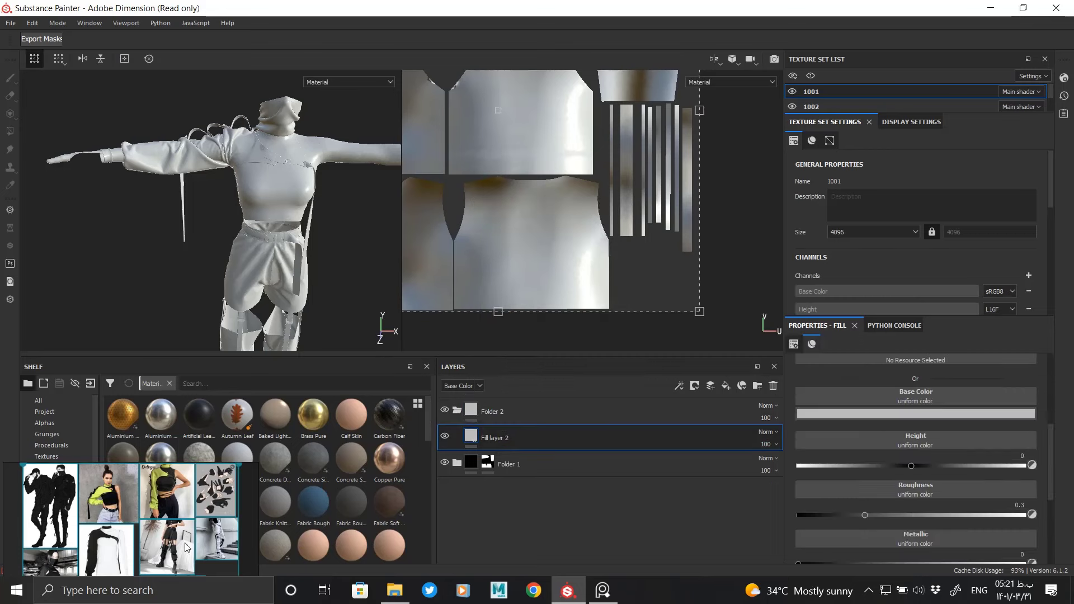
Step: Set Fill layer 2's base colour to navy sampled from the reference image
{"action": "scroll", "coordinate": [169, 510], "scroll_direction": "down", "scroll_amount": 3}
{"action": "scroll", "coordinate": [169, 510], "scroll_direction": "up", "scroll_amount": 3}
{"action": "scroll", "coordinate": [171, 498], "scroll_direction": "up", "scroll_amount": 2}
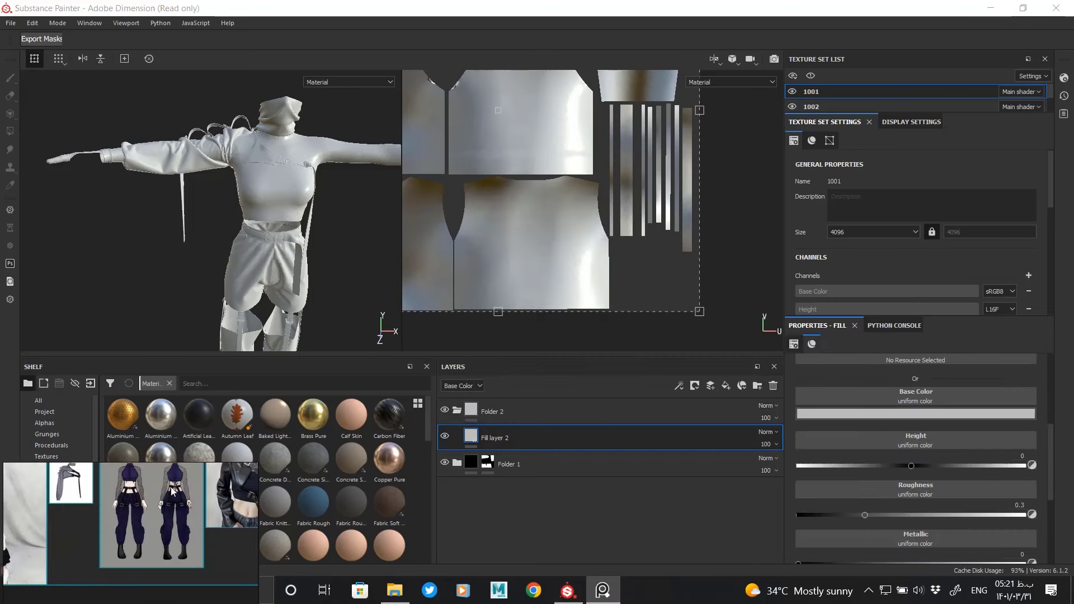
{"action": "scroll", "coordinate": [174, 485], "scroll_direction": "up", "scroll_amount": 3}
{"action": "left_click", "coordinate": [895, 413]}
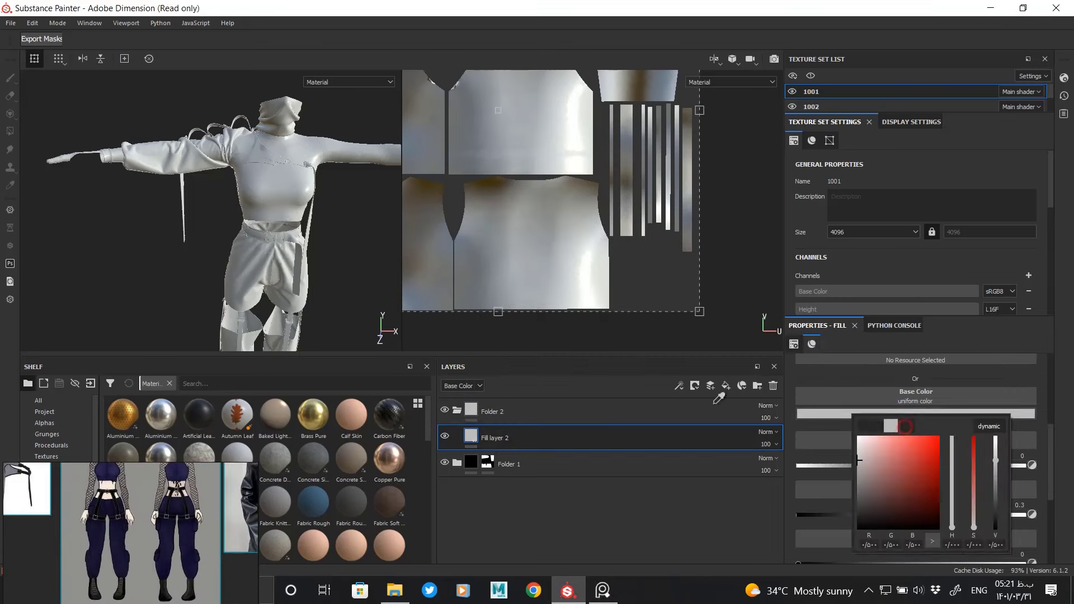
{"action": "left_click", "coordinate": [179, 469]}
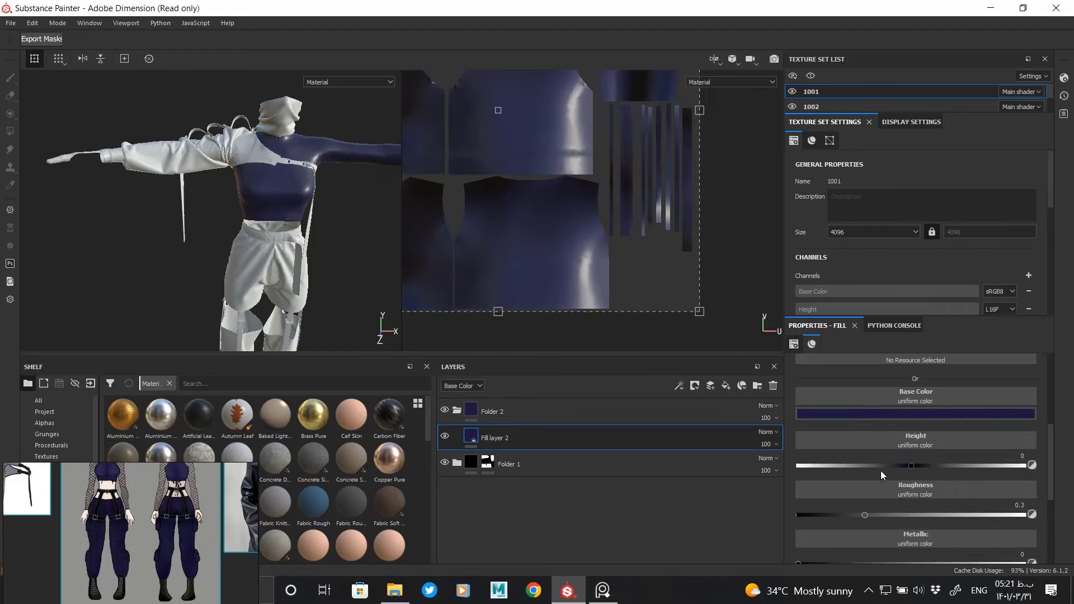
Step: Add a black mask to Folder 2 and polygon-fill the torso panels into it
{"action": "right_click", "coordinate": [481, 438]}
{"action": "right_click", "coordinate": [474, 411]}
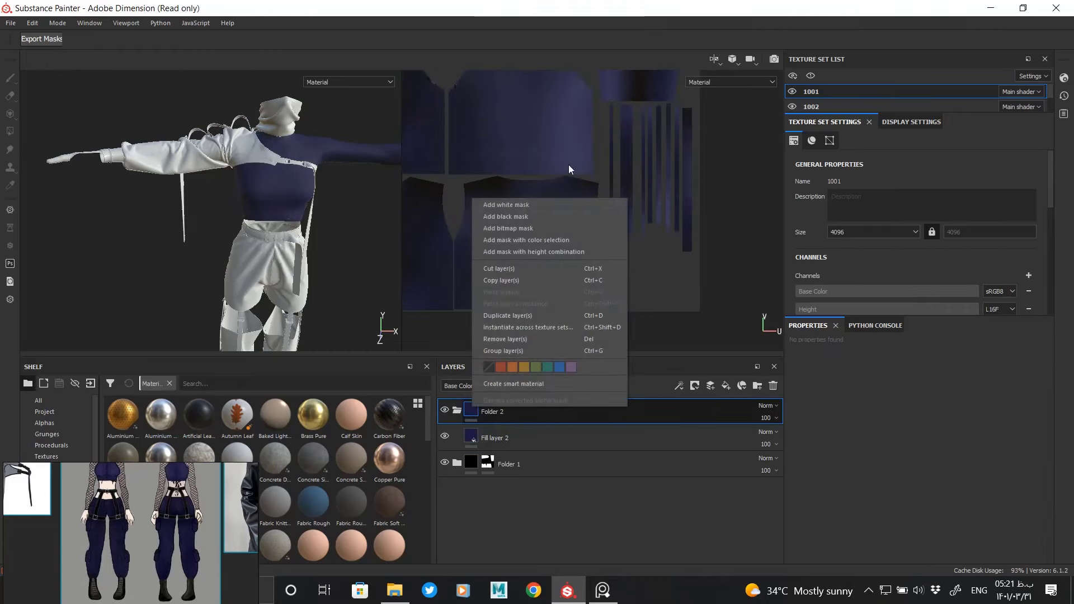
{"action": "left_click", "coordinate": [512, 216]}
{"action": "key", "text": "4"}
{"action": "scroll", "coordinate": [278, 183], "scroll_direction": "up", "scroll_amount": 5}
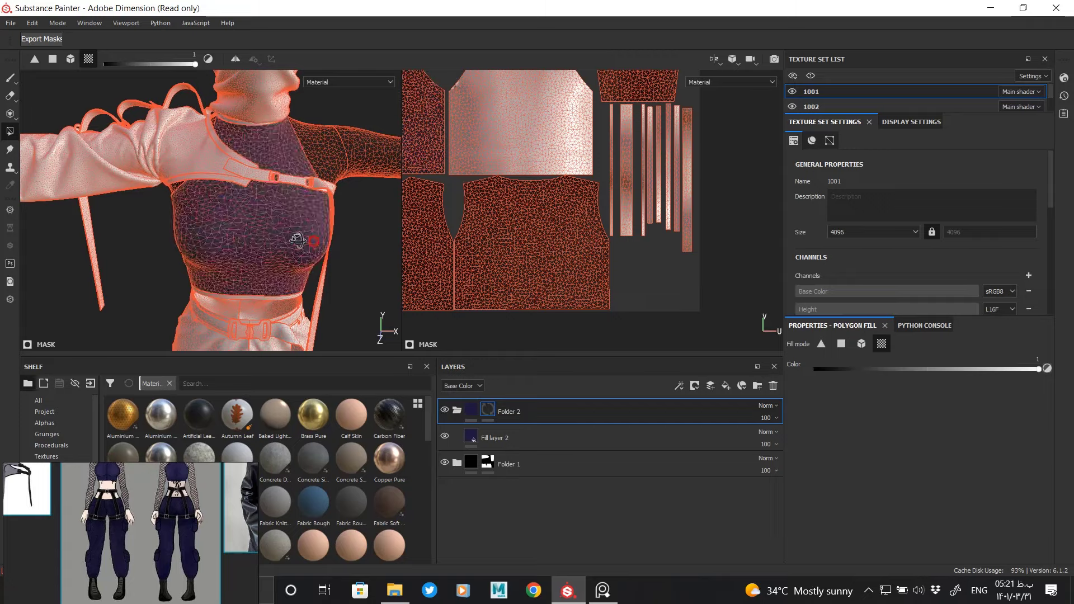
{"action": "mouse_move", "coordinate": [307, 251]}
{"action": "left_mouse_down", "text": "alt"}
{"action": "mouse_move", "coordinate": [265, 198]}
{"action": "mouse_move", "coordinate": [298, 192]}
{"action": "mouse_move", "coordinate": [173, 173]}
{"action": "mouse_move", "coordinate": [223, 187]}
{"action": "mouse_move", "coordinate": [258, 235]}
{"action": "mouse_move", "coordinate": [196, 237]}
{"action": "mouse_move", "coordinate": [172, 196]}
{"action": "mouse_move", "coordinate": [167, 231]}
{"action": "mouse_move", "coordinate": [234, 296]}
{"action": "mouse_move", "coordinate": [258, 285]}
{"action": "mouse_move", "coordinate": [79, 233]}
{"action": "mouse_move", "coordinate": [144, 211]}
{"action": "mouse_move", "coordinate": [163, 151]}
{"action": "mouse_move", "coordinate": [12, 190]}
{"action": "mouse_move", "coordinate": [132, 207]}
{"action": "mouse_move", "coordinate": [263, 207]}
{"action": "mouse_move", "coordinate": [241, 258]}
{"action": "mouse_move", "coordinate": [43, 174]}
{"action": "mouse_move", "coordinate": [414, 203]}
{"action": "left_mouse_up", "text": "alt"}
{"action": "scroll", "coordinate": [414, 202], "scroll_direction": "down", "scroll_amount": 3}
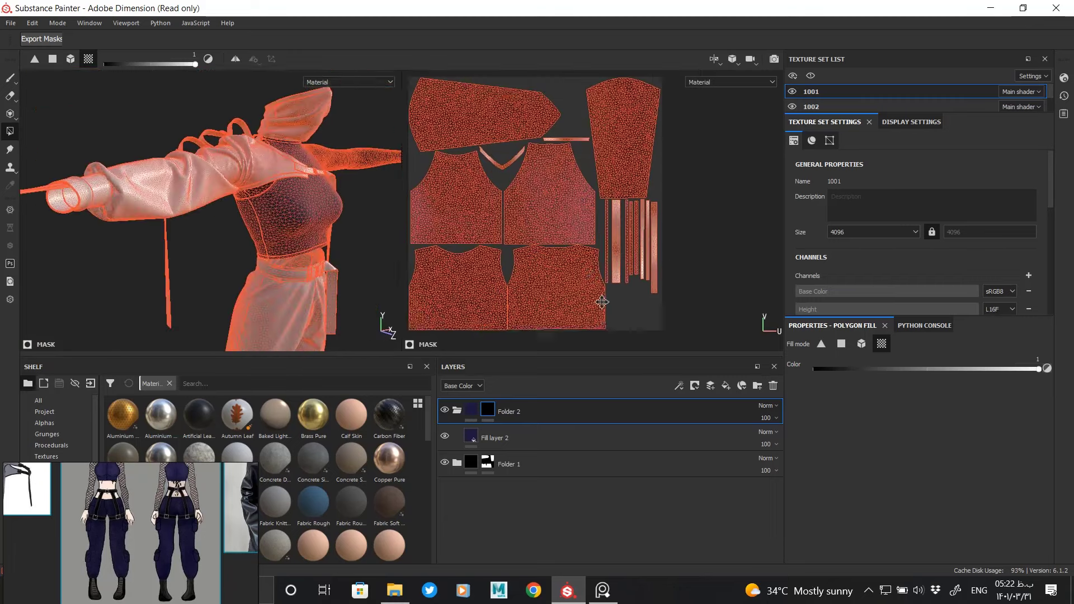
{"action": "left_click", "coordinate": [470, 411]}
Step: Set the viewport environment opacity and blur to 100 and raise its exposure
{"action": "left_click_drag", "start_coordinate": [283, 208], "coordinate": [244, 266], "text": "alt"}
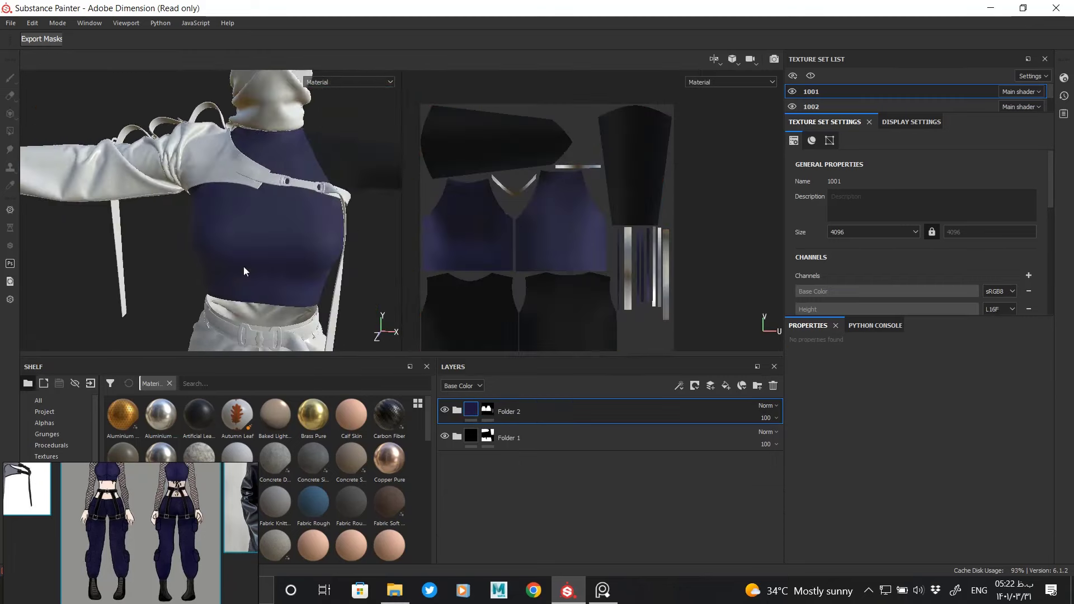
{"action": "left_click", "coordinate": [912, 121]}
{"action": "left_click_drag", "start_coordinate": [864, 219], "coordinate": [1035, 220]}
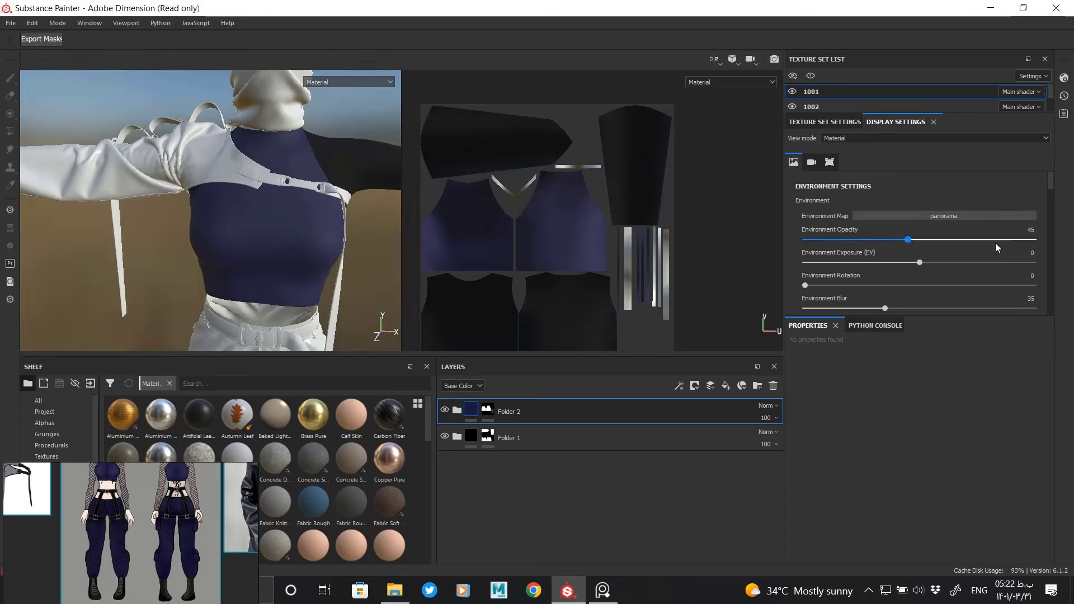
{"action": "left_click_drag", "start_coordinate": [948, 304], "coordinate": [1061, 313]}
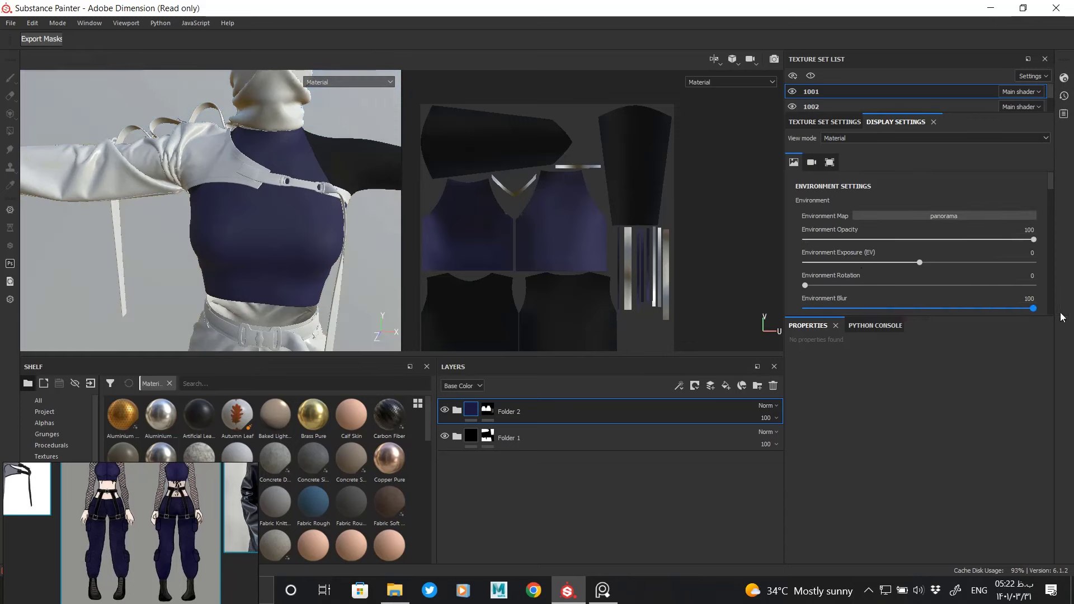
{"action": "scroll", "coordinate": [945, 233], "scroll_direction": "down", "scroll_amount": 3}
{"action": "left_click_drag", "start_coordinate": [914, 184], "coordinate": [923, 184]}
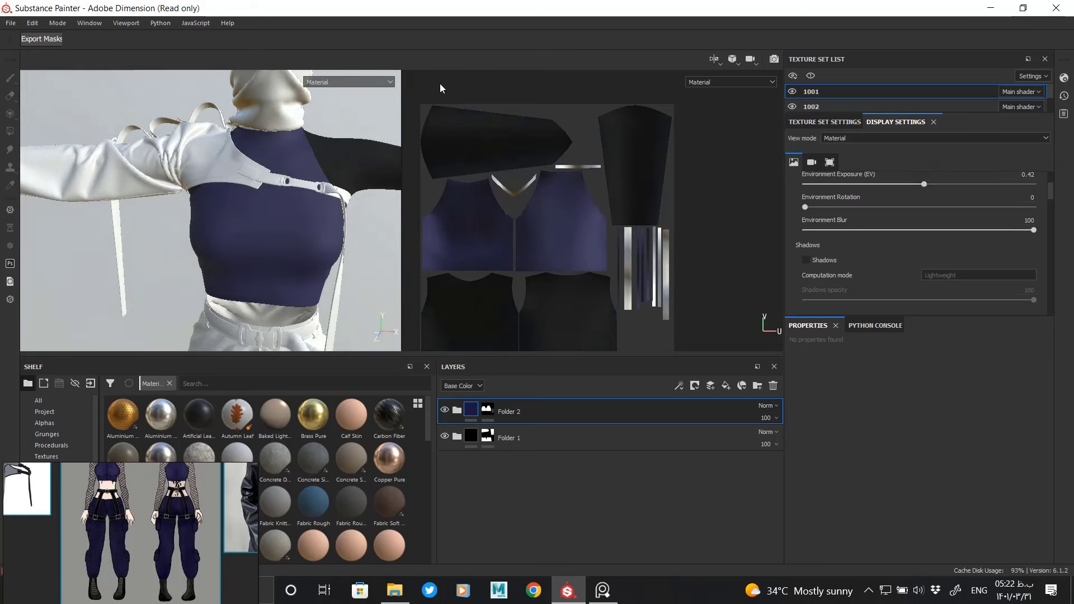
{"action": "left_click_drag", "start_coordinate": [275, 186], "coordinate": [279, 235], "text": "alt"}
{"action": "scroll", "coordinate": [283, 291], "scroll_direction": "up", "scroll_amount": 5}
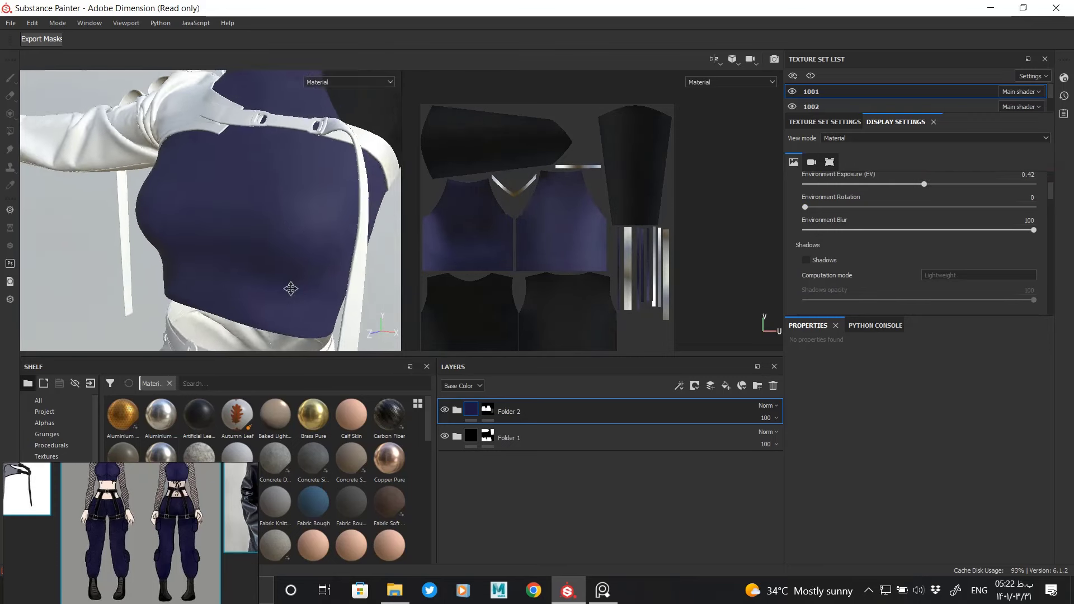
{"action": "left_click_drag", "start_coordinate": [291, 288], "coordinate": [315, 239], "text": "alt"}
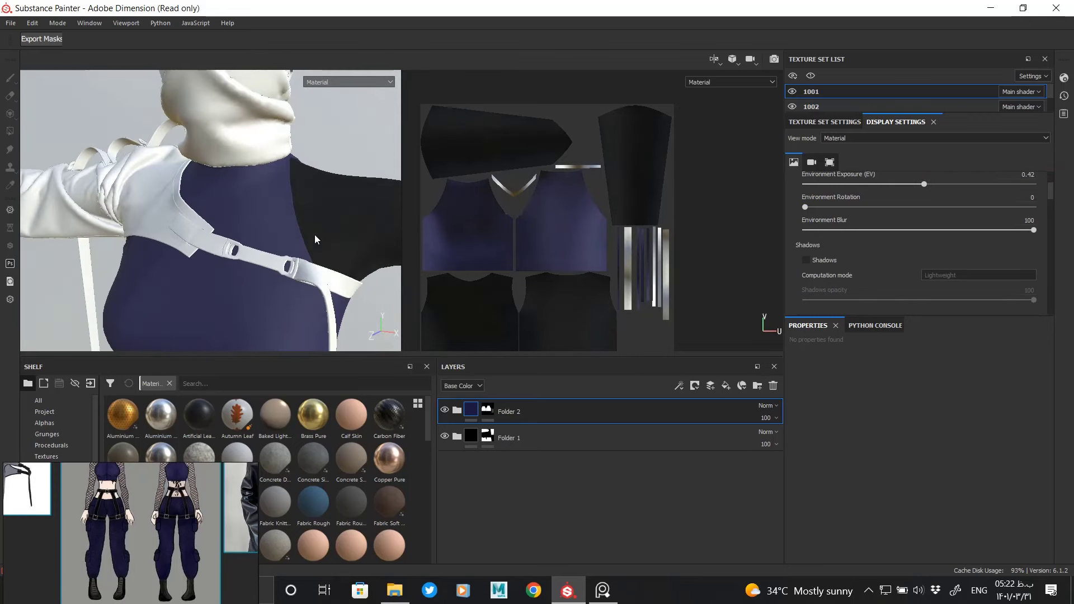
{"action": "left_click_drag", "start_coordinate": [317, 230], "coordinate": [300, 240], "text": "alt"}
{"action": "scroll", "coordinate": [300, 239], "scroll_direction": "up", "scroll_amount": 2}
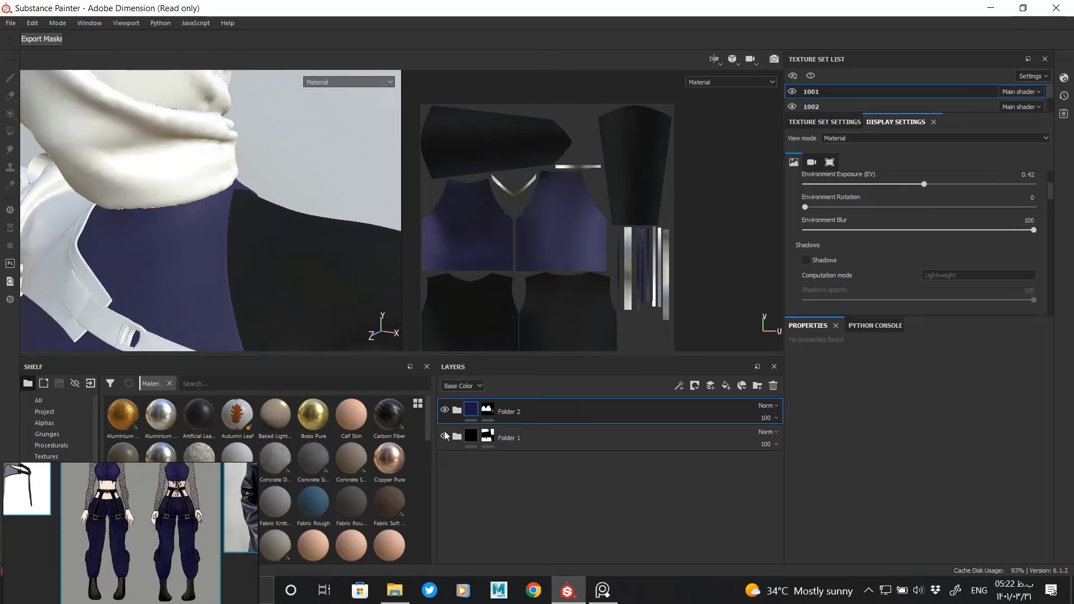
Step: Switch the main shader to pbr-metal-rough-with-alpha-blending
{"action": "left_click", "coordinate": [475, 439]}
{"action": "left_click", "coordinate": [1063, 77]}
{"action": "left_click", "coordinate": [938, 124]}
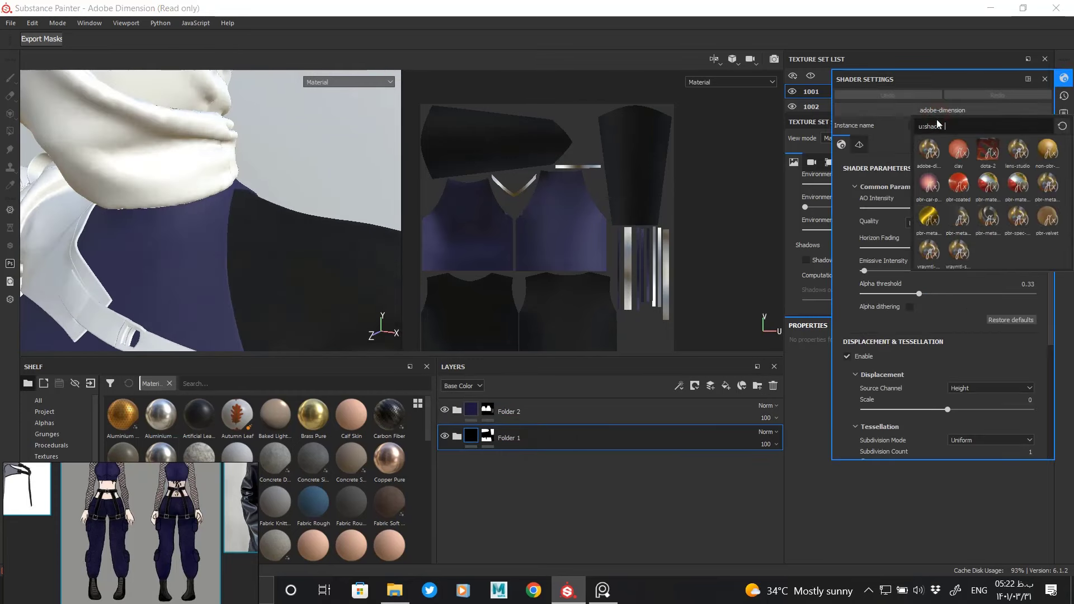
{"action": "left_click", "coordinate": [957, 218]}
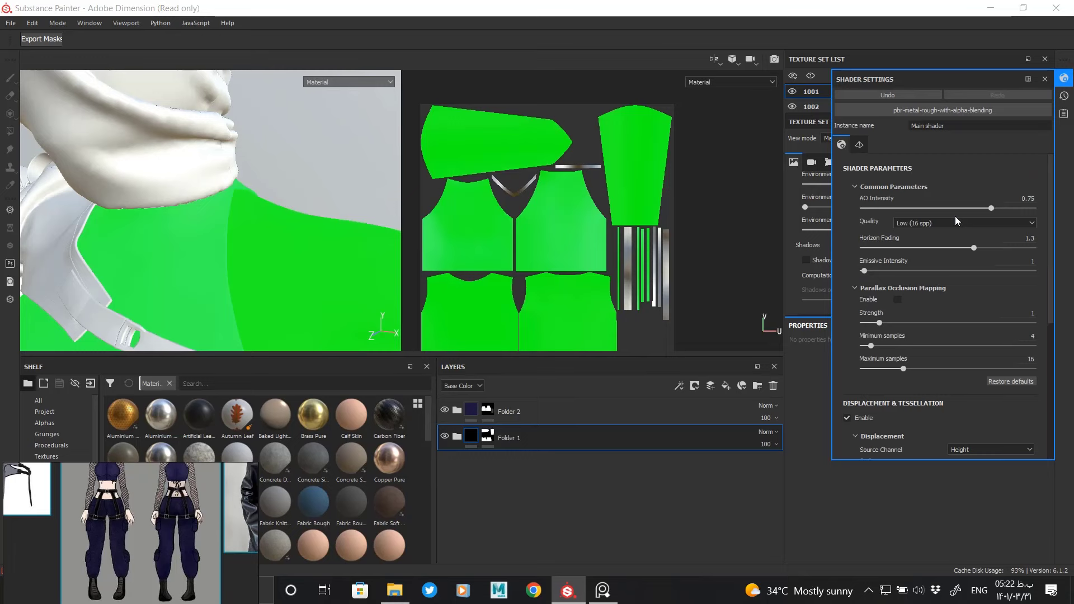
{"action": "left_click", "coordinate": [960, 125]}
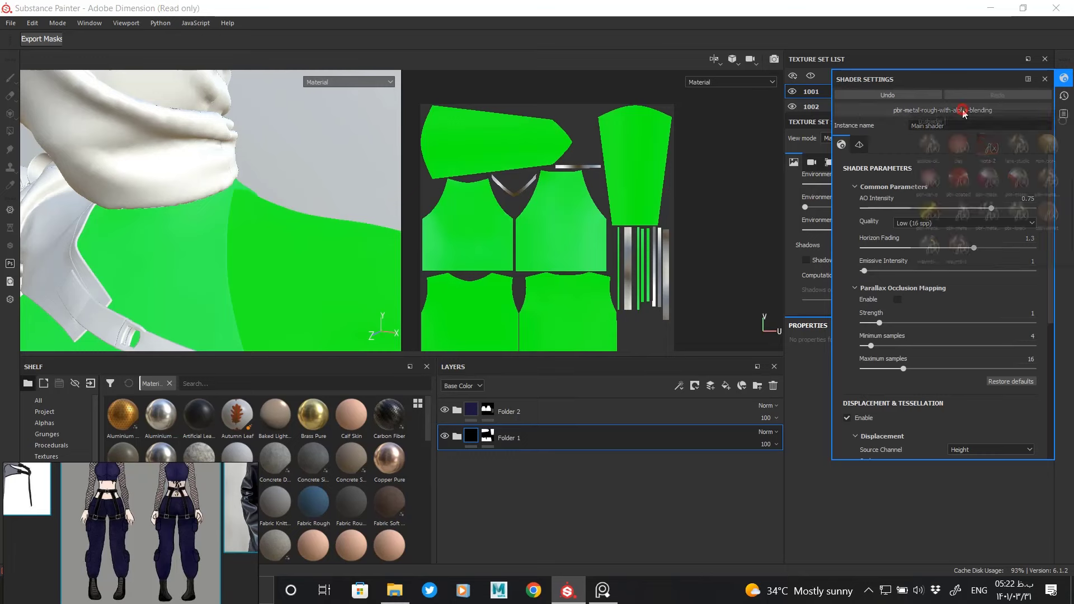
{"action": "left_click", "coordinate": [963, 216]}
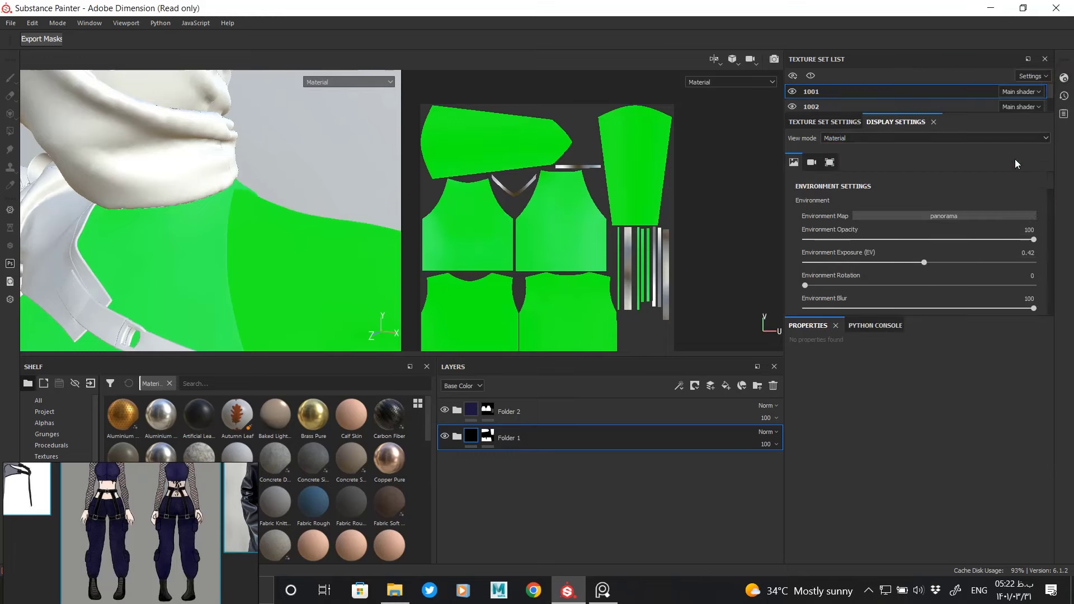
Step: Expand Folder 1 and select the black Fill layer 1
{"action": "left_click", "coordinate": [834, 123]}
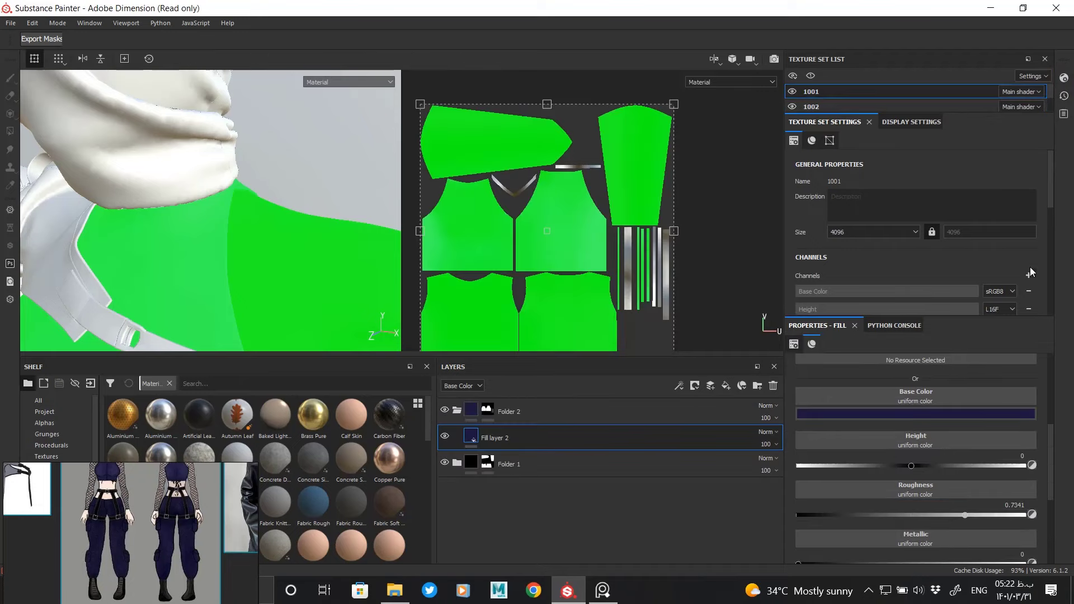
{"action": "scroll", "coordinate": [1033, 273], "scroll_direction": "down", "scroll_amount": 5}
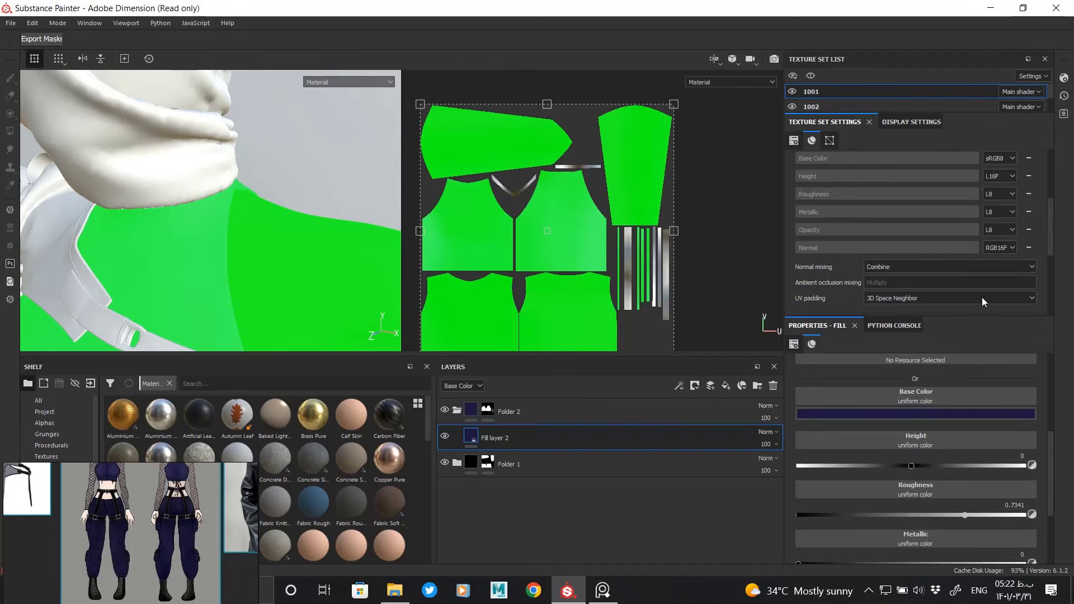
{"action": "left_click_drag", "start_coordinate": [1049, 443], "coordinate": [1048, 412]}
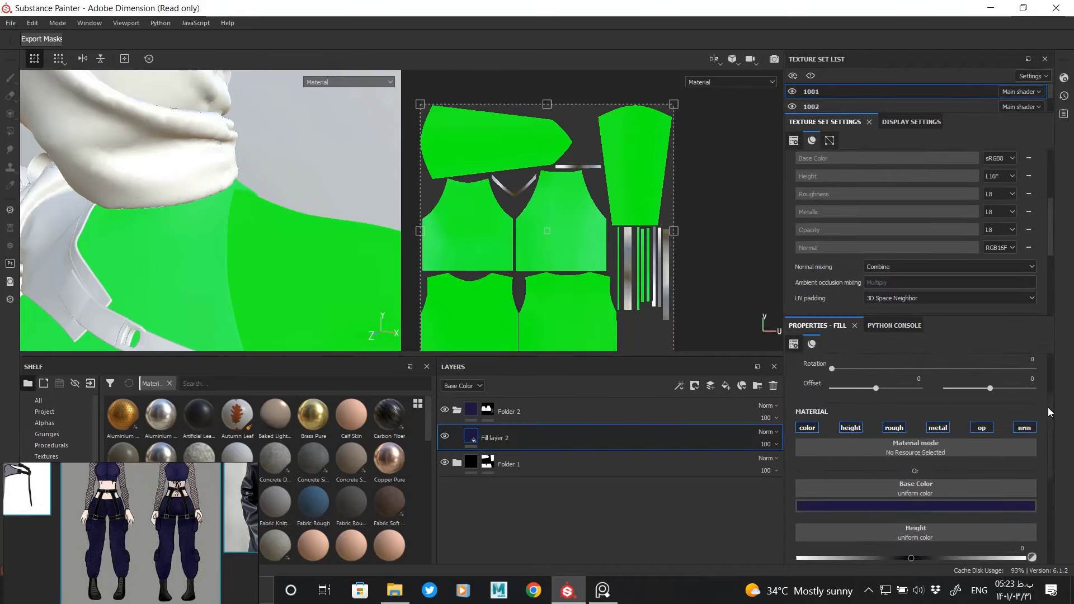
{"action": "left_click", "coordinate": [458, 464]}
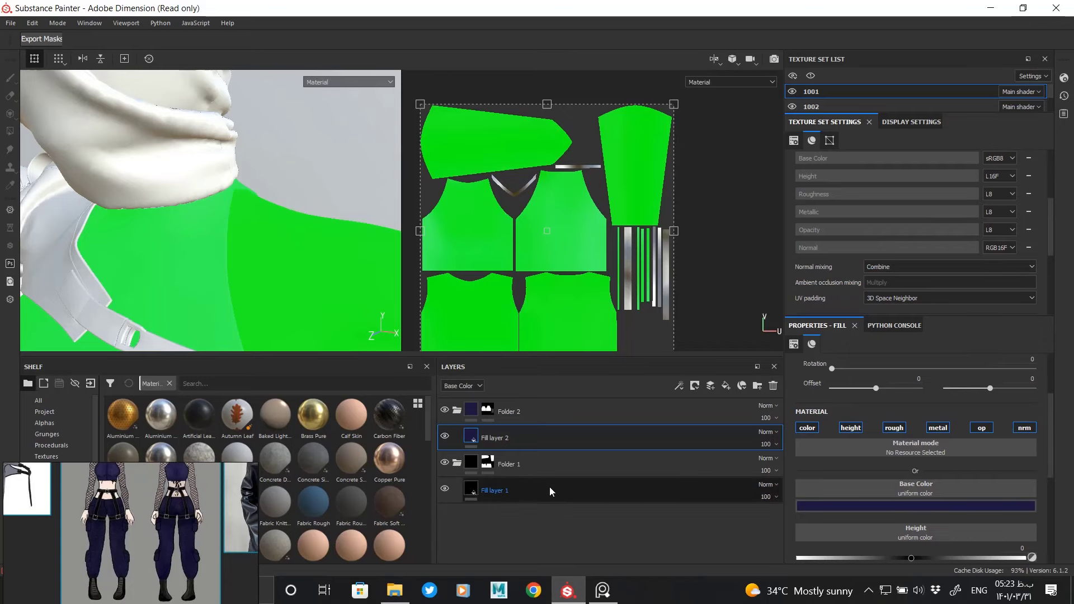
{"action": "left_click", "coordinate": [550, 491]}
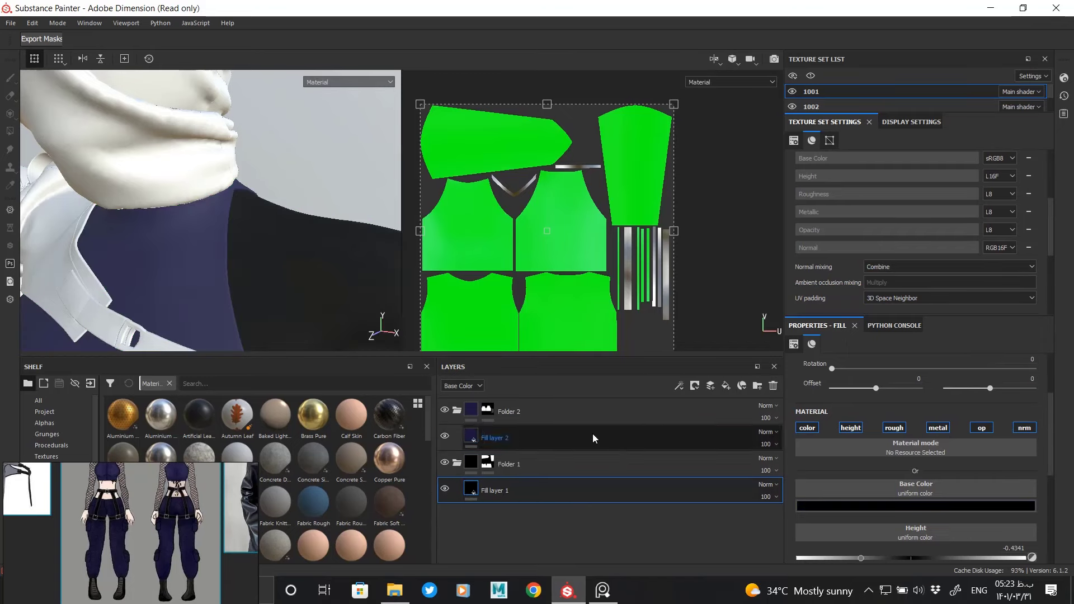
Step: Limit Fill layer 1 to color and roughness, then add Fill layer 3 above it
{"action": "right_click_drag", "start_coordinate": [314, 271], "coordinate": [353, 301], "text": "alt"}
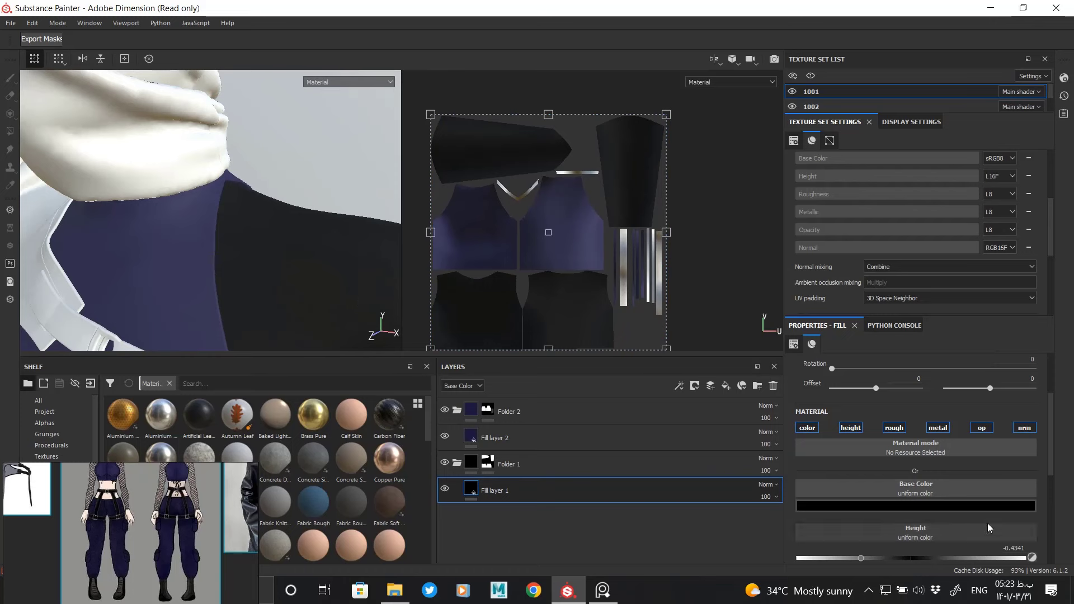
{"action": "left_click_drag", "start_coordinate": [1053, 442], "coordinate": [874, 323]}
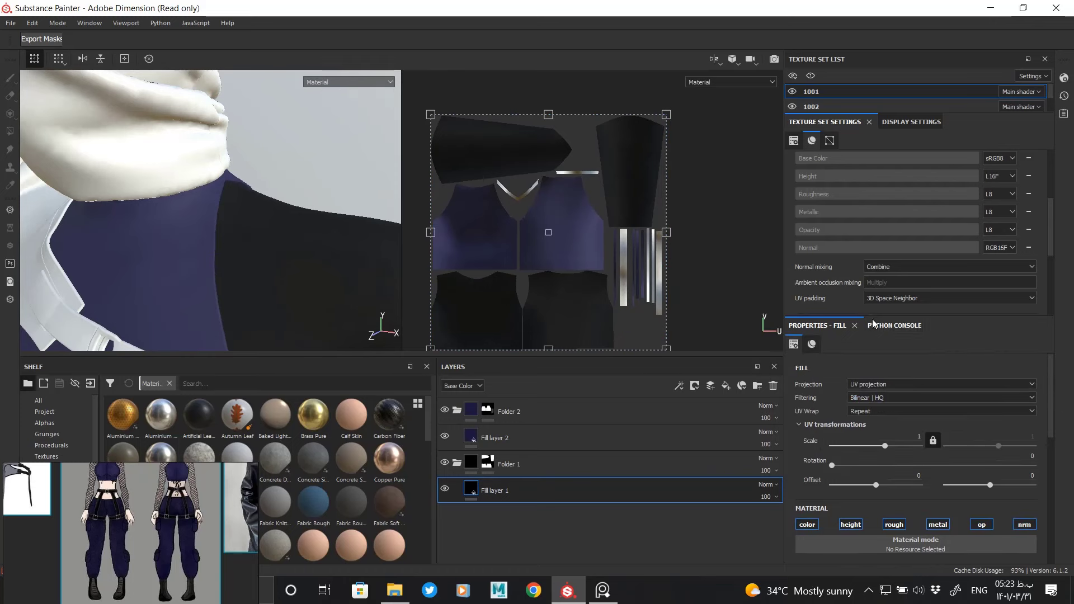
{"action": "scroll", "coordinate": [1052, 224], "scroll_direction": "up", "scroll_amount": 2}
{"action": "left_click", "coordinate": [1029, 200]}
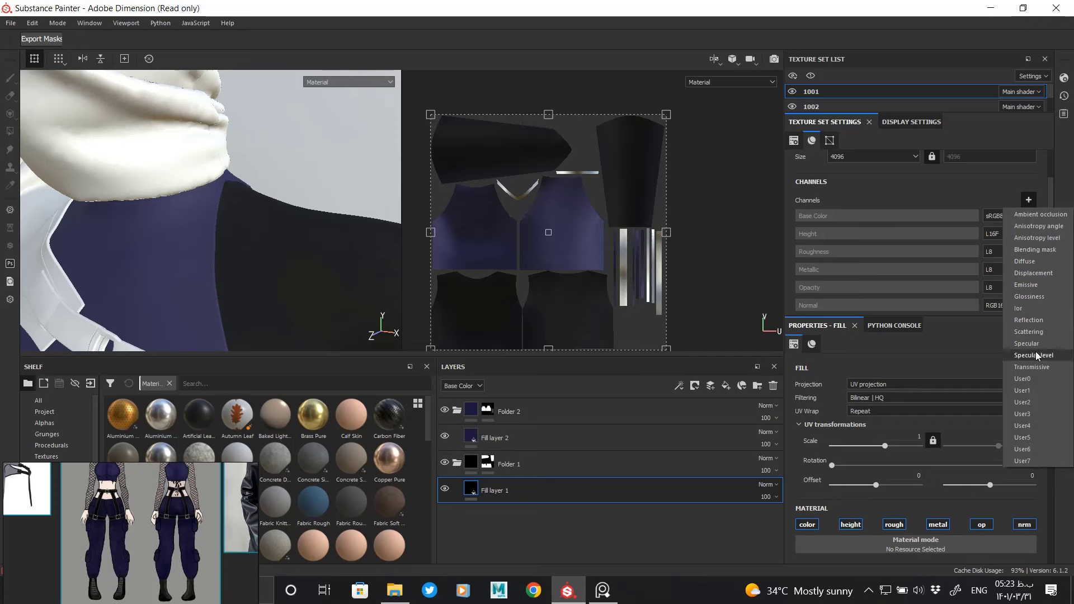
{"action": "left_click", "coordinate": [977, 344]}
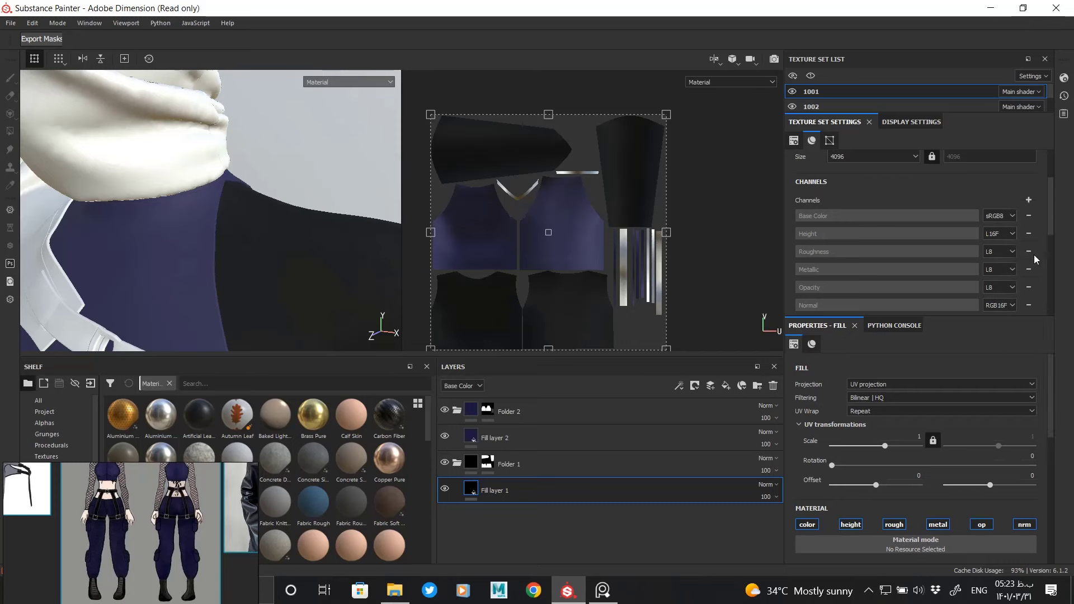
{"action": "mouse_move", "coordinate": [1055, 403]}
{"action": "left_mouse_down"}
{"action": "mouse_move", "coordinate": [1021, 516]}
{"action": "mouse_move", "coordinate": [856, 411]}
{"action": "left_mouse_up"}
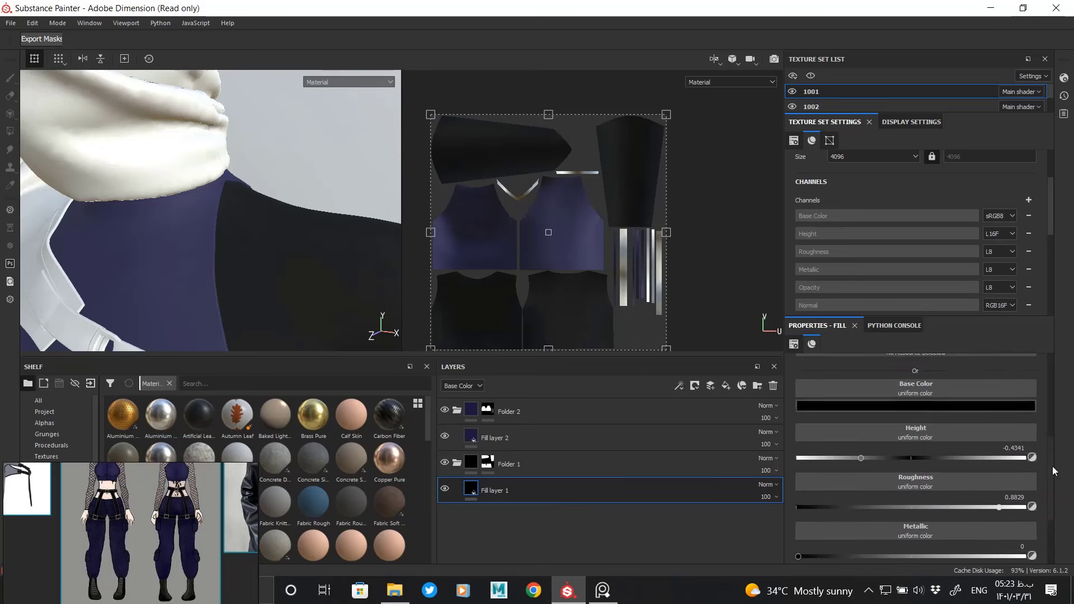
{"action": "left_click", "coordinate": [949, 404]}
{"action": "left_click", "coordinate": [982, 403]}
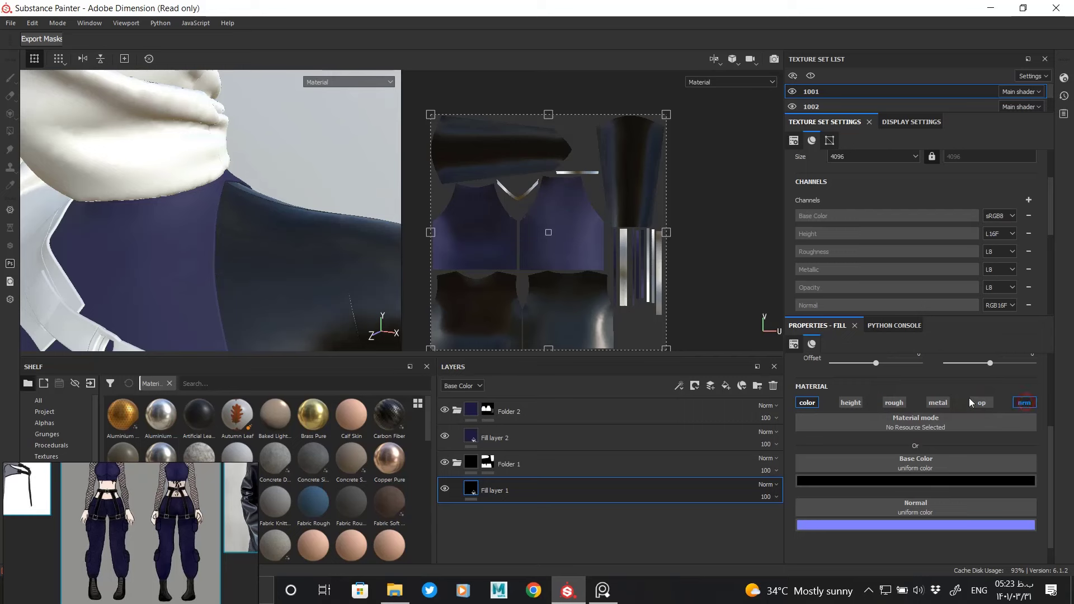
{"action": "left_click", "coordinate": [1025, 403]}
{"action": "left_click", "coordinate": [894, 403]}
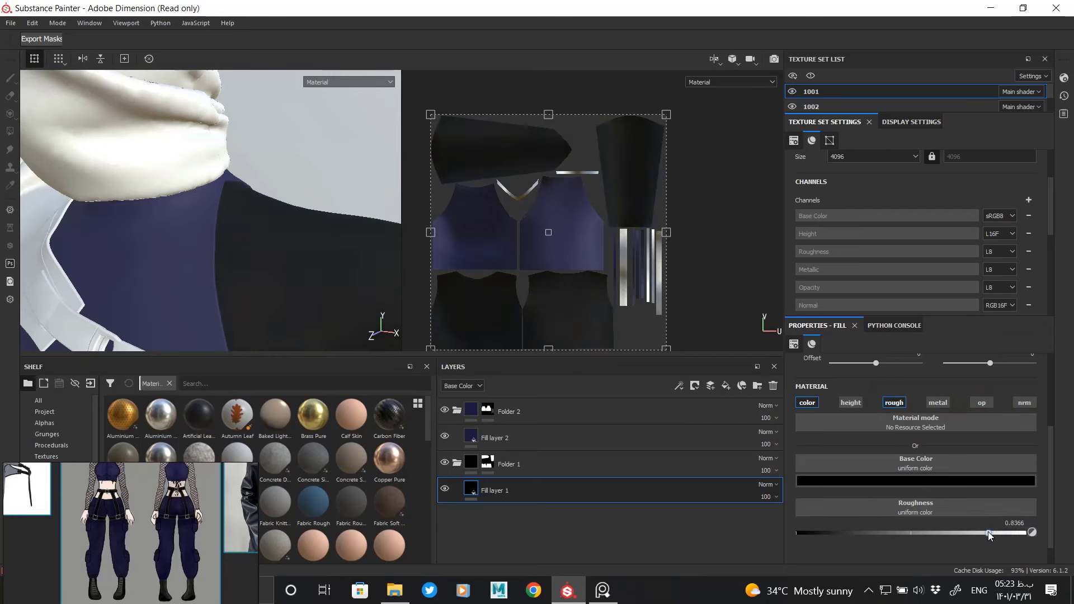
{"action": "left_click_drag", "start_coordinate": [305, 227], "coordinate": [358, 329], "text": "alt"}
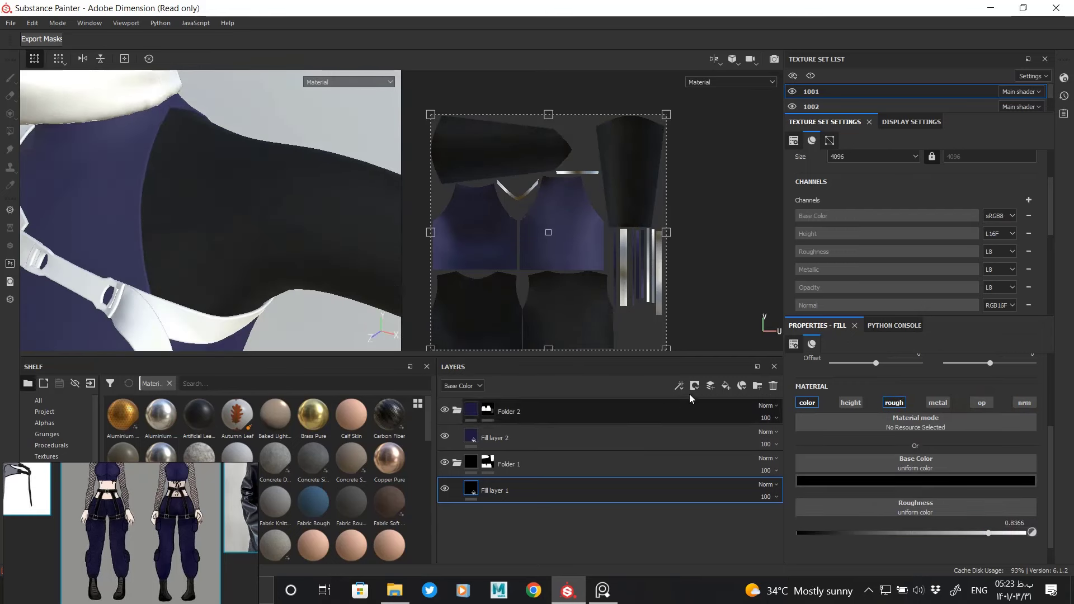
{"action": "left_click", "coordinate": [725, 385]}
Step: Turn off Fill layer 3's color, height, roughness, metallic and normal channels
{"action": "left_click", "coordinate": [807, 403]}
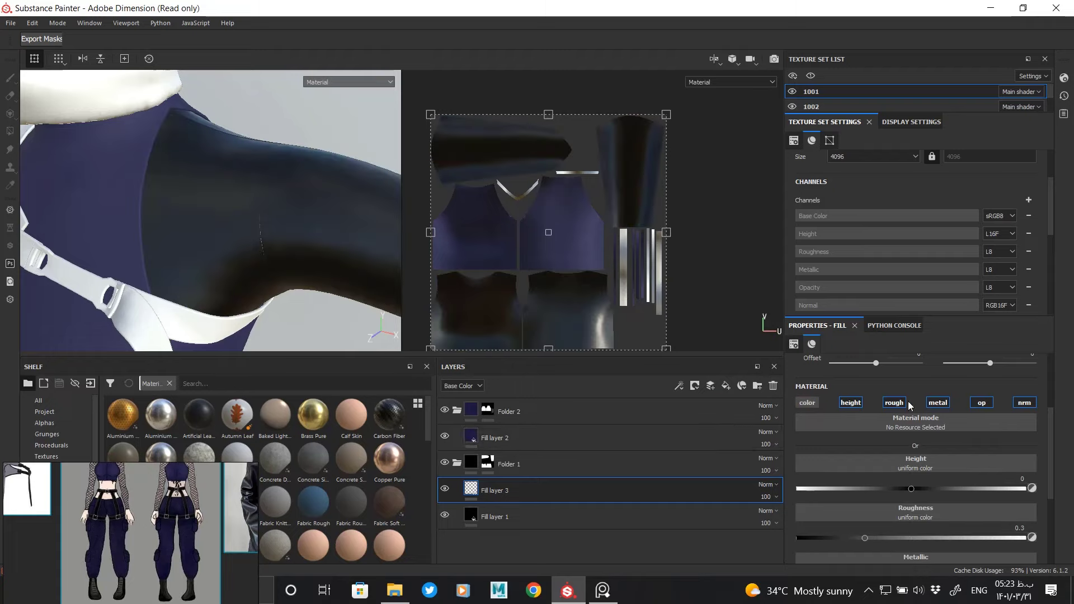
{"action": "left_click", "coordinate": [851, 403]}
{"action": "left_click", "coordinate": [894, 403]}
{"action": "left_click", "coordinate": [938, 403]}
{"action": "left_click", "coordinate": [1024, 403]}
Step: Add a black mask with a fill effect to Fill layer 3
{"action": "right_click", "coordinate": [517, 491]}
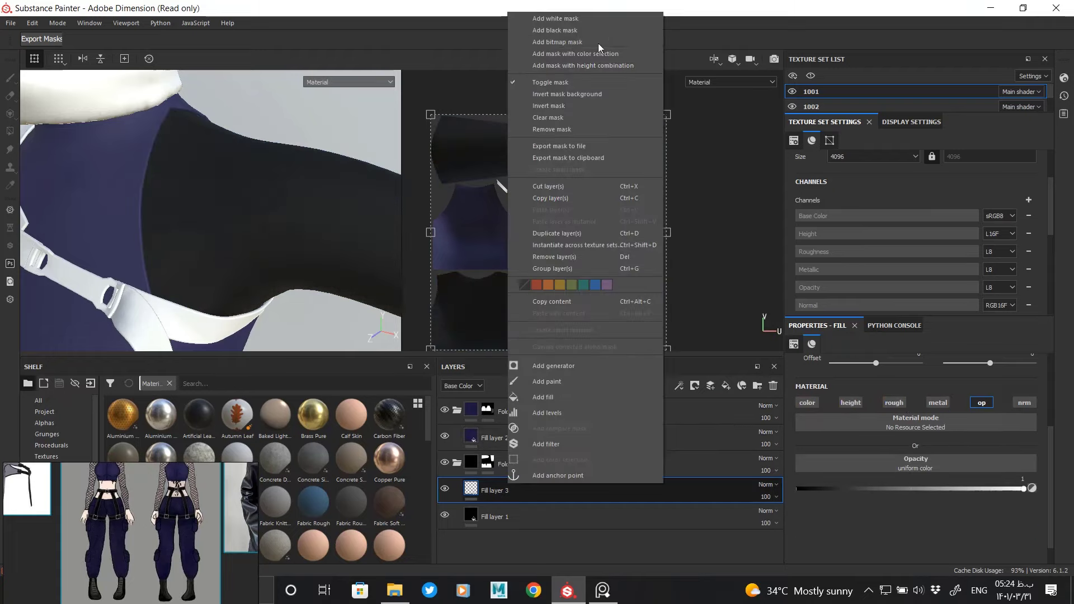
{"action": "left_click", "coordinate": [559, 33]}
{"action": "right_click", "coordinate": [487, 484]}
{"action": "left_click", "coordinate": [560, 479]}
Step: Assign the Mesh 1 grayscale pattern to the mask's fill effect
{"action": "left_click", "coordinate": [916, 406]}
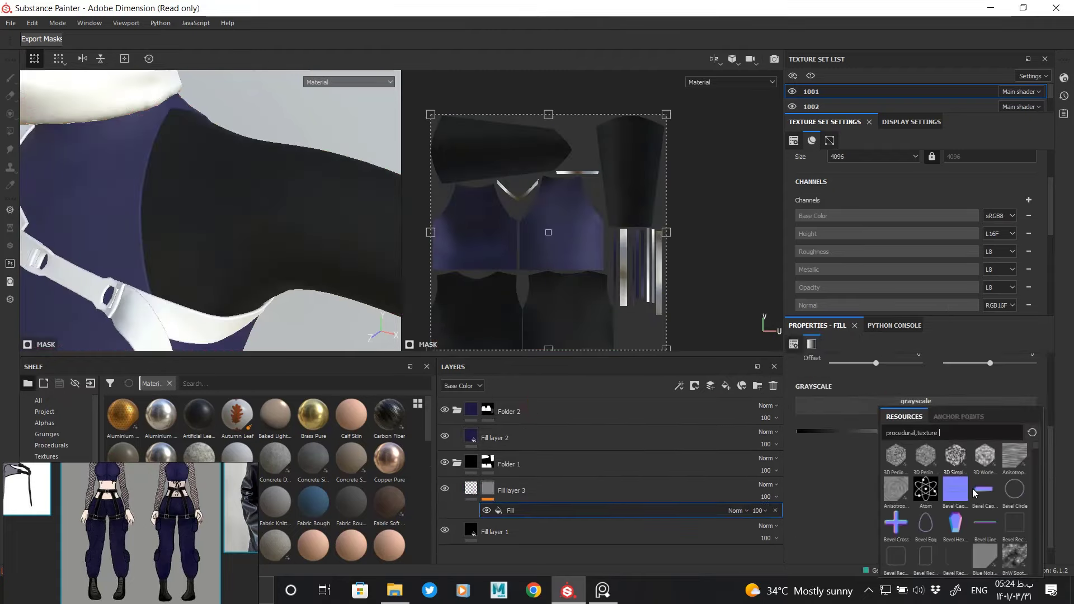
{"action": "scroll", "coordinate": [1036, 451], "scroll_direction": "down", "scroll_amount": 2}
{"action": "scroll", "coordinate": [1036, 465], "scroll_direction": "down", "scroll_amount": 2}
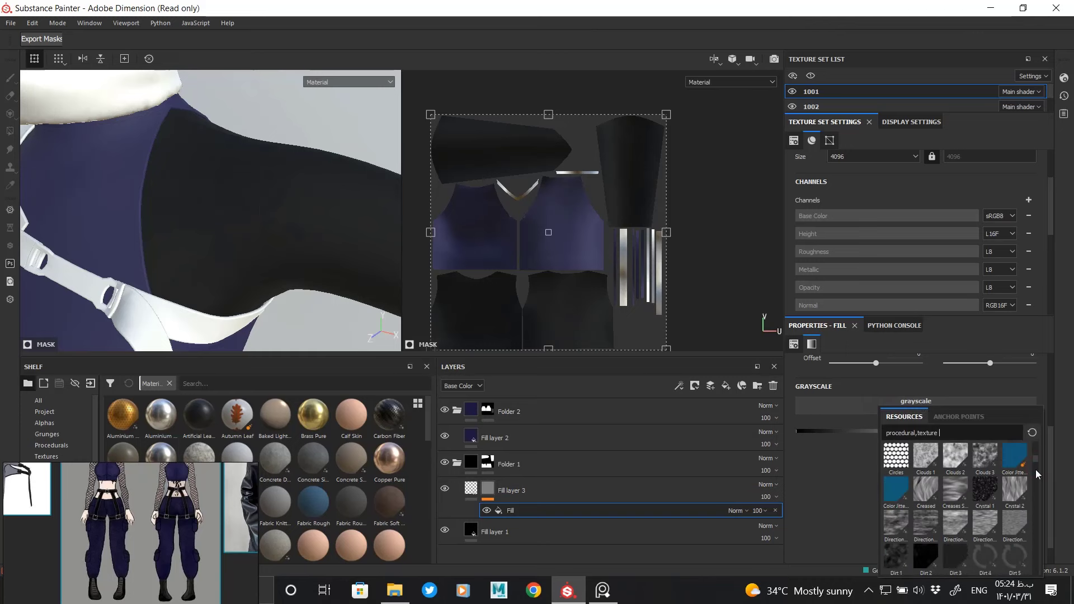
{"action": "scroll", "coordinate": [1036, 476], "scroll_direction": "down", "scroll_amount": 2}
{"action": "scroll", "coordinate": [1036, 492], "scroll_direction": "down", "scroll_amount": 2}
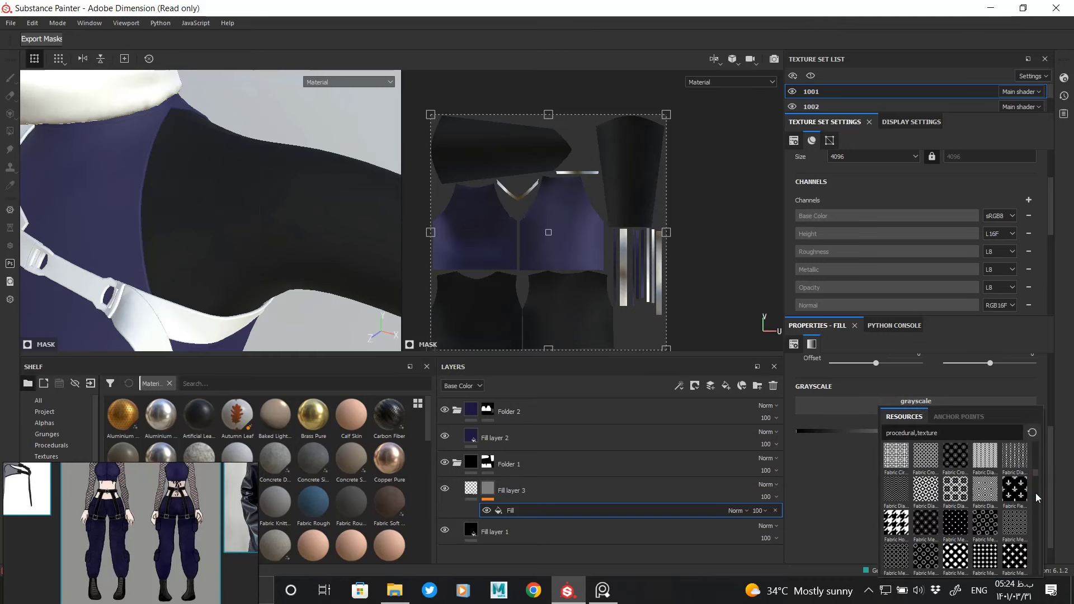
{"action": "scroll", "coordinate": [1036, 505], "scroll_direction": "down", "scroll_amount": 2}
{"action": "scroll", "coordinate": [1036, 505], "scroll_direction": "down", "scroll_amount": 2}
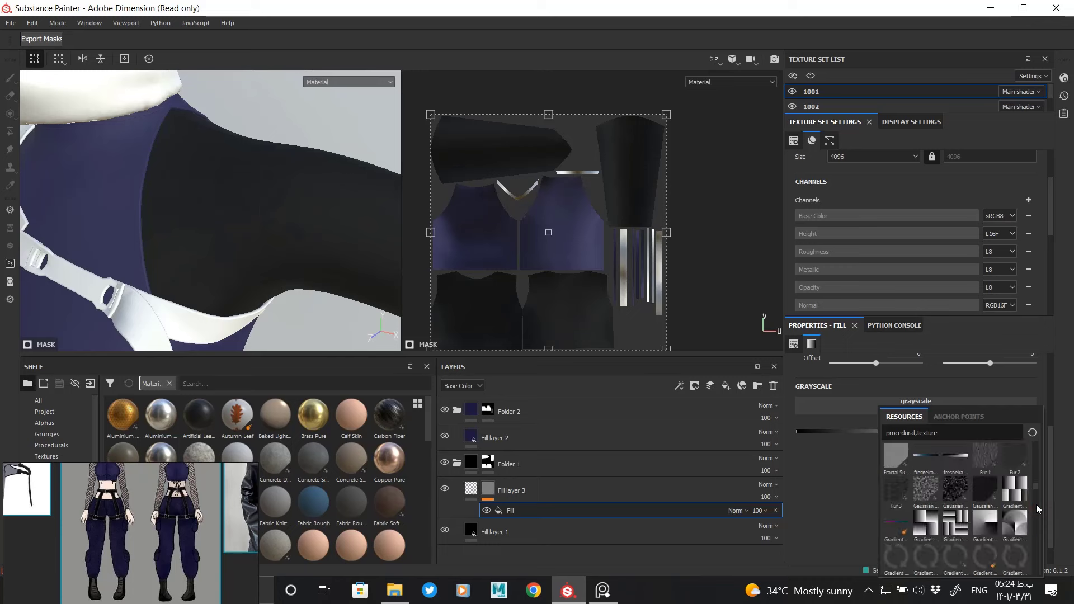
{"action": "scroll", "coordinate": [1036, 505], "scroll_direction": "down", "scroll_amount": 2}
{"action": "scroll", "coordinate": [1036, 505], "scroll_direction": "down", "scroll_amount": 2}
{"action": "scroll", "coordinate": [1036, 505], "scroll_direction": "down", "scroll_amount": 2}
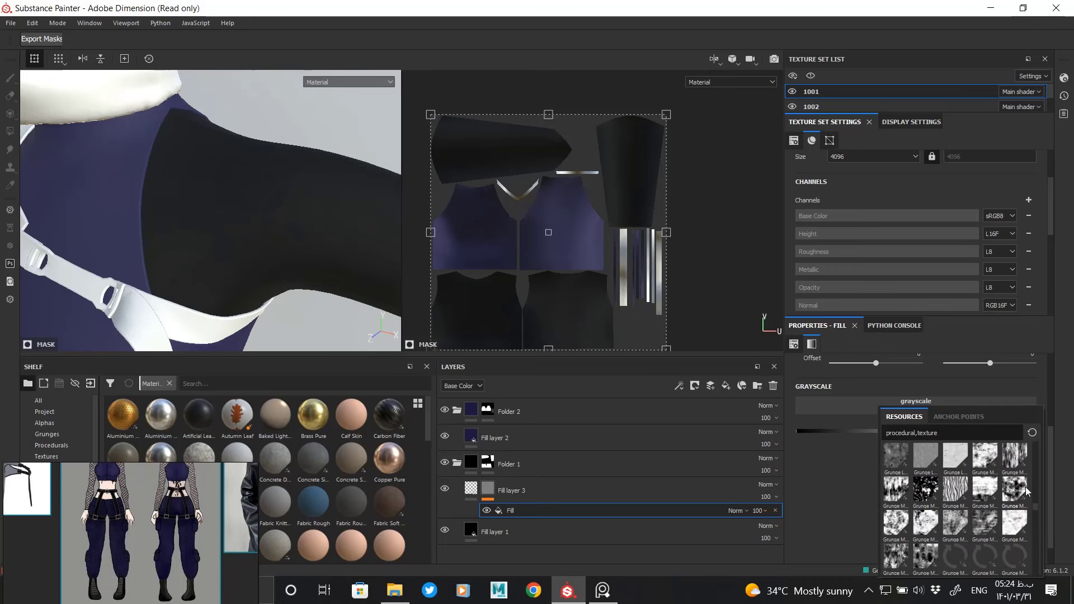
{"action": "scroll", "coordinate": [1026, 487], "scroll_direction": "down", "scroll_amount": 2}
{"action": "scroll", "coordinate": [1035, 524], "scroll_direction": "down", "scroll_amount": 2}
{"action": "scroll", "coordinate": [1037, 534], "scroll_direction": "down", "scroll_amount": 2}
{"action": "scroll", "coordinate": [1036, 539], "scroll_direction": "down", "scroll_amount": 3}
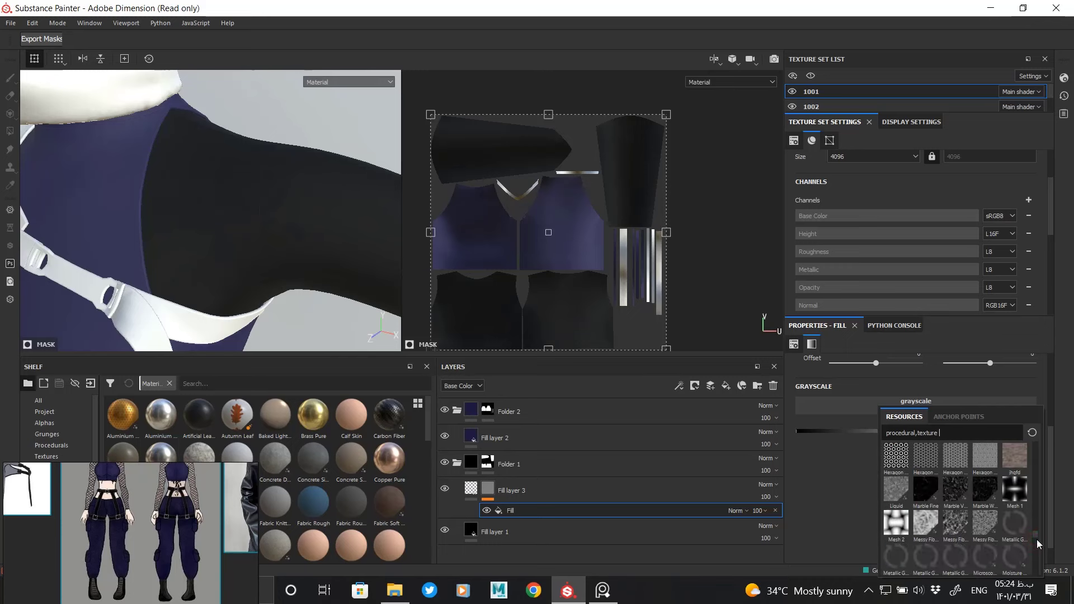
{"action": "left_click", "coordinate": [1018, 489]}
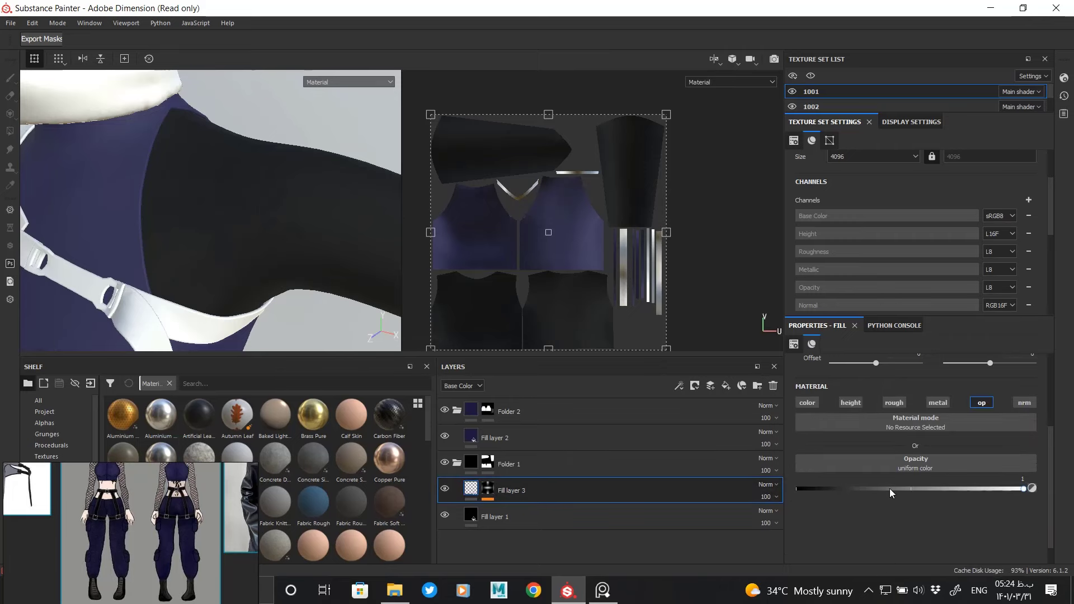
{"action": "left_click", "coordinate": [487, 491]}
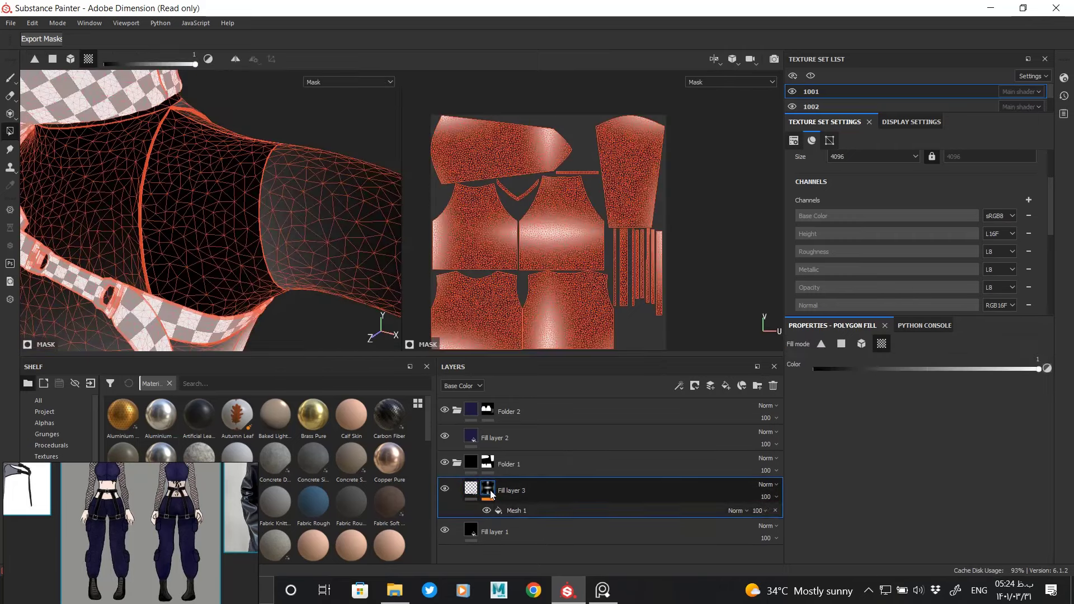
Step: Tile the Mesh 1 mask pattern 16 times and preview it on the sleeve
{"action": "left_click", "coordinate": [557, 511]}
{"action": "left_click_drag", "start_coordinate": [825, 543], "coordinate": [1035, 551]}
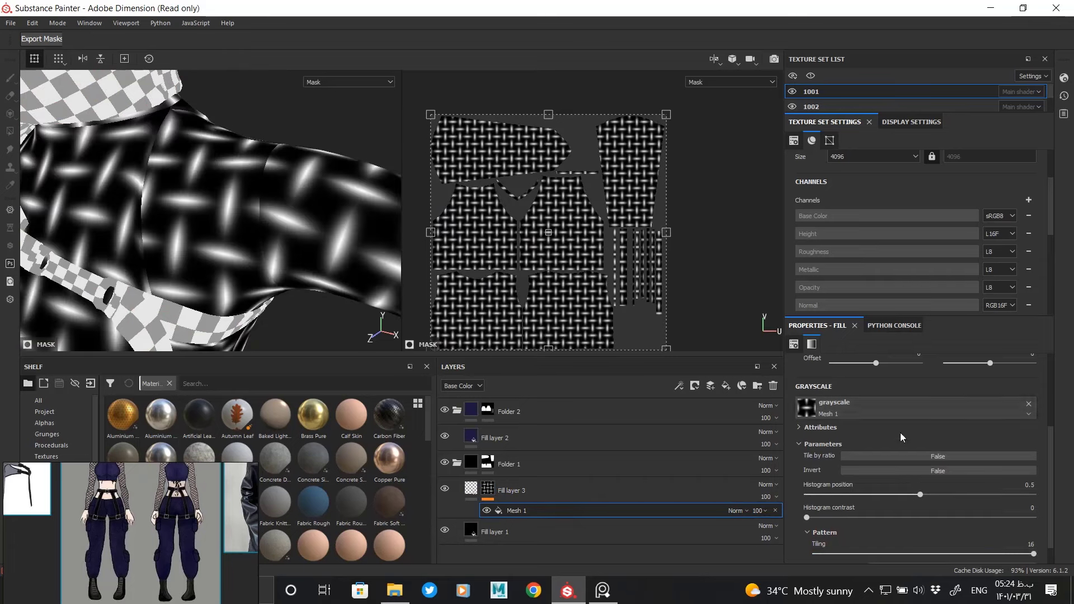
{"action": "scroll", "coordinate": [1049, 465], "scroll_direction": "up", "scroll_amount": 2}
{"action": "left_click_drag", "start_coordinate": [834, 372], "coordinate": [895, 373]}
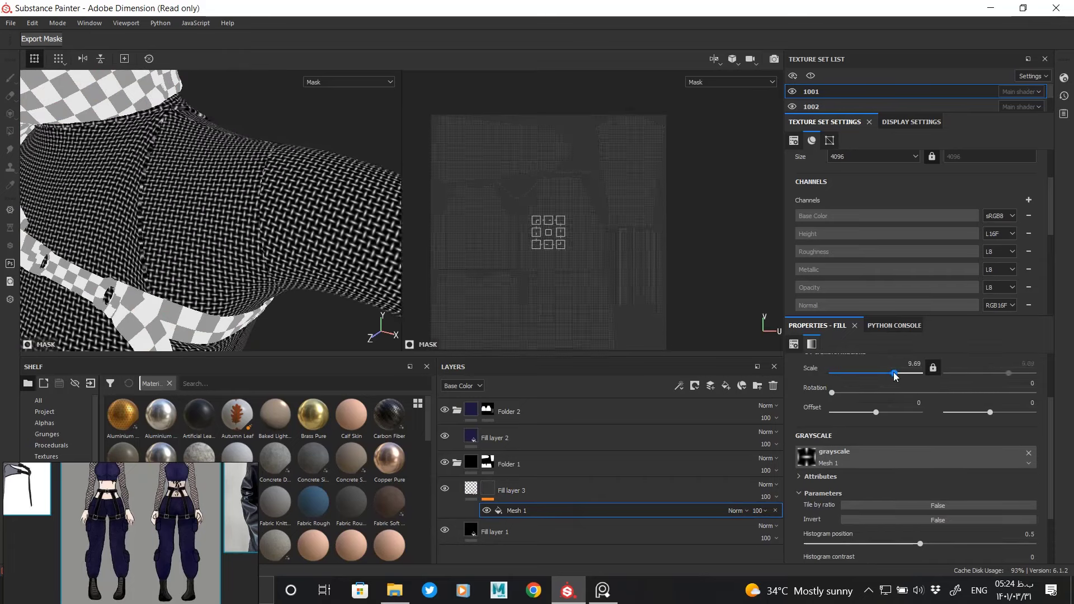
{"action": "left_click", "coordinate": [560, 481]}
{"action": "mouse_move", "coordinate": [330, 239]}
{"action": "left_mouse_down", "text": "alt"}
{"action": "mouse_move", "coordinate": [226, 192]}
{"action": "mouse_move", "coordinate": [312, 187]}
{"action": "mouse_move", "coordinate": [300, 240]}
{"action": "left_mouse_up", "text": "alt"}
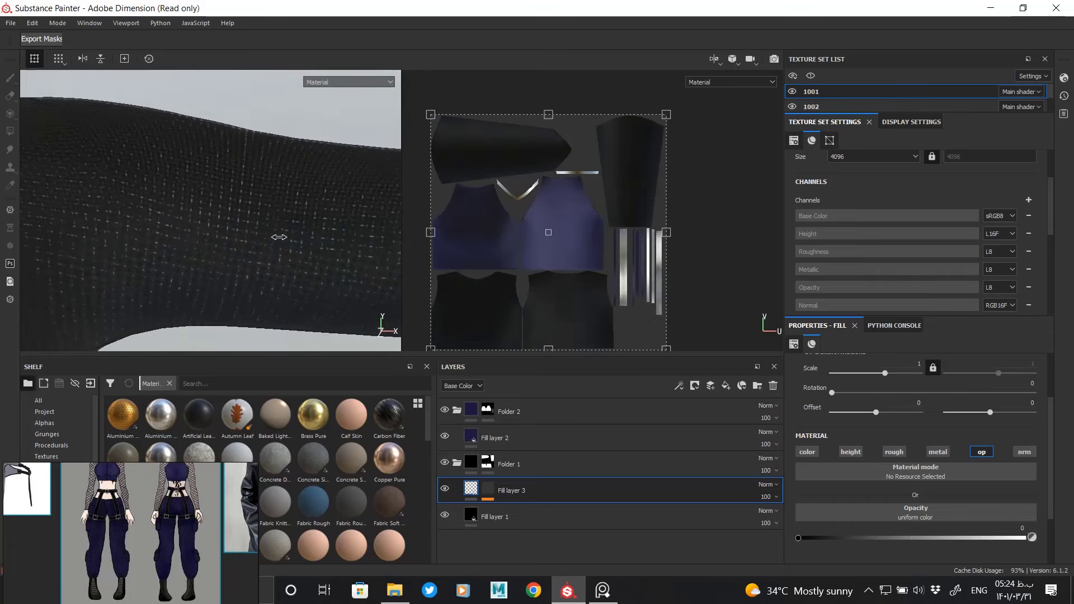
{"action": "left_click", "coordinate": [487, 489]}
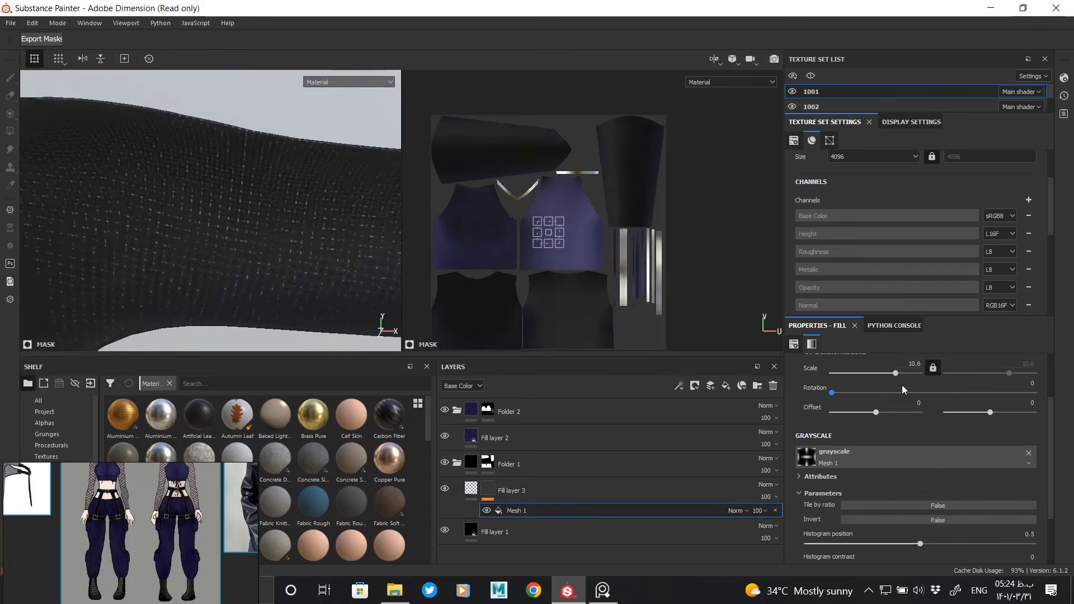
Step: Invert the Mesh 1 mask with histogram position 0.53 and contrast 0.61
{"action": "scroll", "coordinate": [817, 478], "scroll_direction": "down", "scroll_amount": 2}
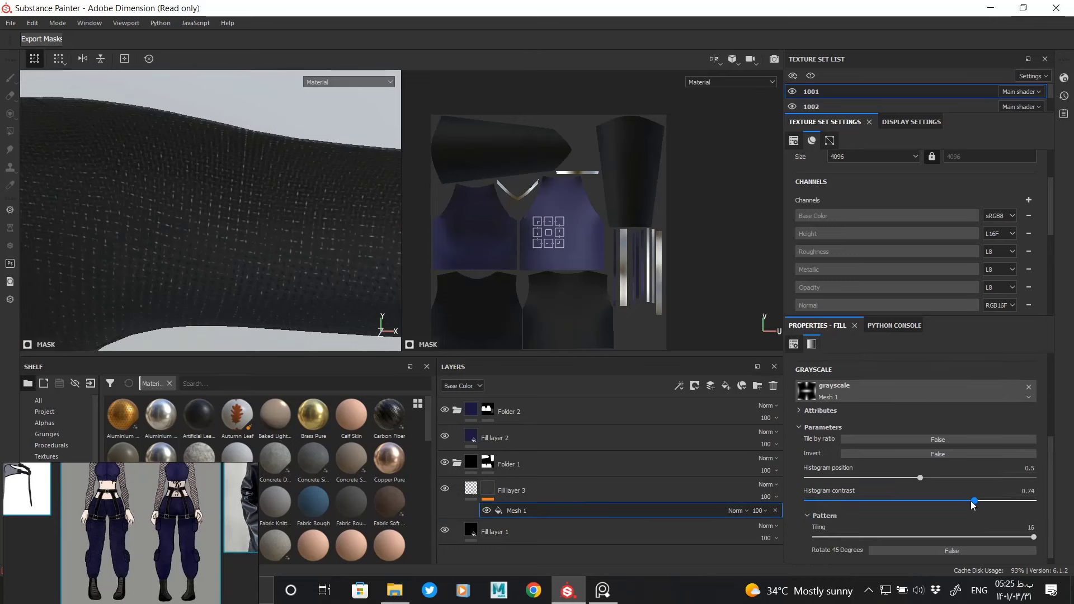
{"action": "mouse_move", "coordinate": [928, 498]}
{"action": "left_mouse_down"}
{"action": "mouse_move", "coordinate": [944, 499]}
{"action": "mouse_move", "coordinate": [875, 472]}
{"action": "mouse_move", "coordinate": [955, 478]}
{"action": "left_mouse_up"}
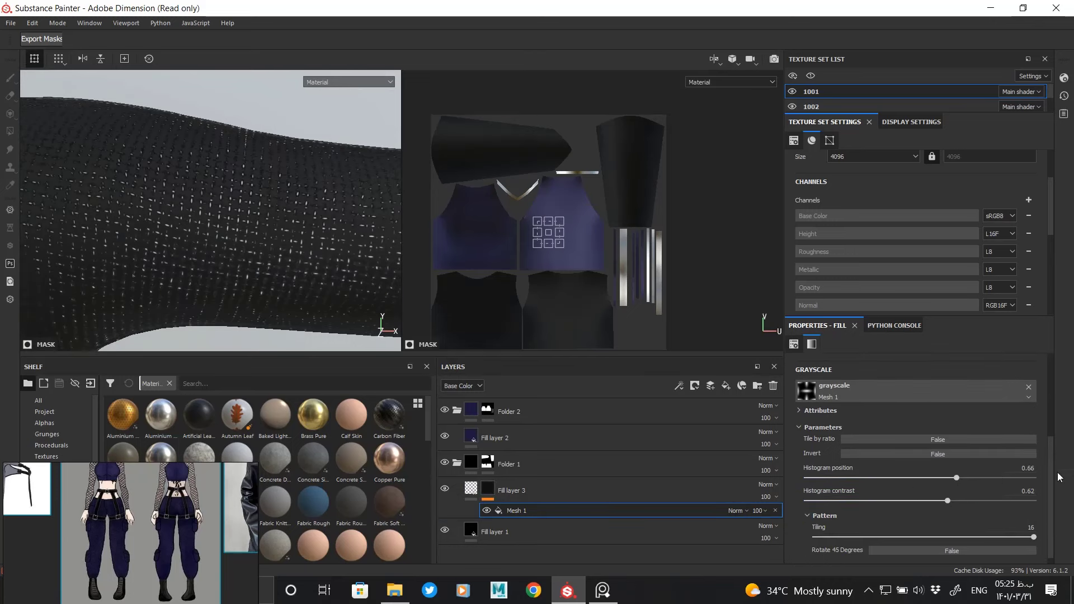
{"action": "left_click", "coordinate": [974, 453]}
{"action": "mouse_move", "coordinate": [252, 237]}
{"action": "left_mouse_down", "text": "alt"}
{"action": "mouse_move", "coordinate": [158, 187]}
{"action": "mouse_move", "coordinate": [223, 259]}
{"action": "mouse_move", "coordinate": [241, 241]}
{"action": "left_mouse_up", "text": "alt"}
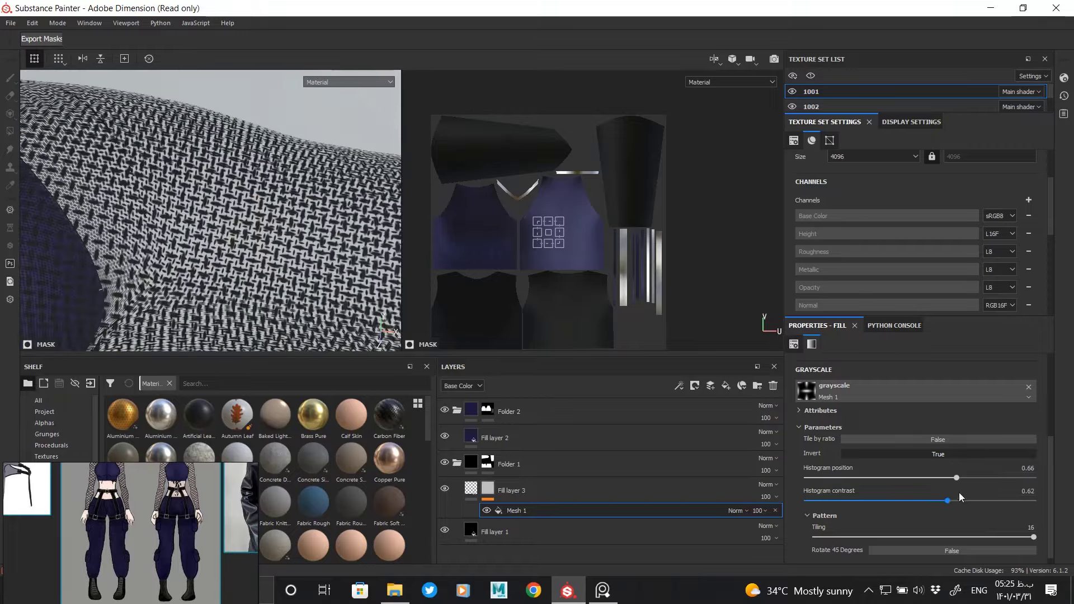
{"action": "mouse_move", "coordinate": [818, 491]}
{"action": "left_mouse_down"}
{"action": "mouse_move", "coordinate": [929, 492]}
{"action": "mouse_move", "coordinate": [1016, 478]}
{"action": "mouse_move", "coordinate": [927, 485]}
{"action": "left_mouse_up"}
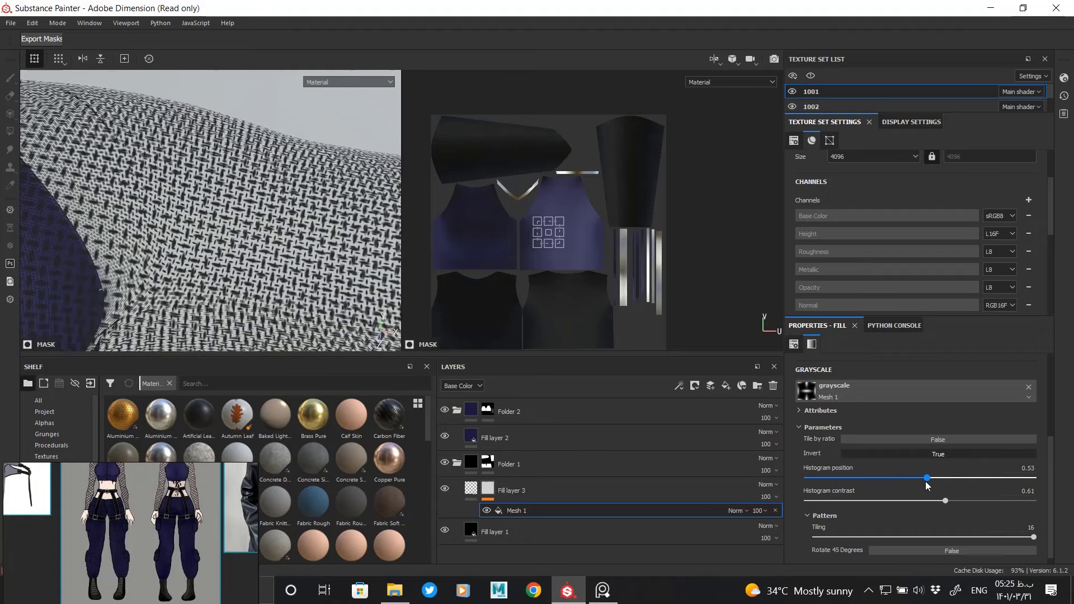
Step: Set the Mesh 1 mask scale to 24.58 and inspect the fabric close up
{"action": "scroll", "coordinate": [1050, 468], "scroll_direction": "up", "scroll_amount": 2}
{"action": "left_click_drag", "start_coordinate": [904, 388], "coordinate": [901, 388]}
{"action": "mouse_move", "coordinate": [224, 232]}
{"action": "left_mouse_down", "text": "alt"}
{"action": "mouse_move", "coordinate": [162, 163]}
{"action": "mouse_move", "coordinate": [300, 125]}
{"action": "left_mouse_up", "text": "alt"}
{"action": "mouse_move", "coordinate": [213, 223]}
{"action": "right_mouse_down", "text": "alt"}
{"action": "mouse_move", "coordinate": [293, 203]}
{"action": "mouse_move", "coordinate": [277, 222]}
{"action": "right_mouse_up", "text": "alt"}
{"action": "mouse_move", "coordinate": [277, 222]}
{"action": "left_mouse_down", "text": "alt"}
{"action": "mouse_move", "coordinate": [139, 192]}
{"action": "mouse_move", "coordinate": [216, 191]}
{"action": "left_mouse_up", "text": "alt"}
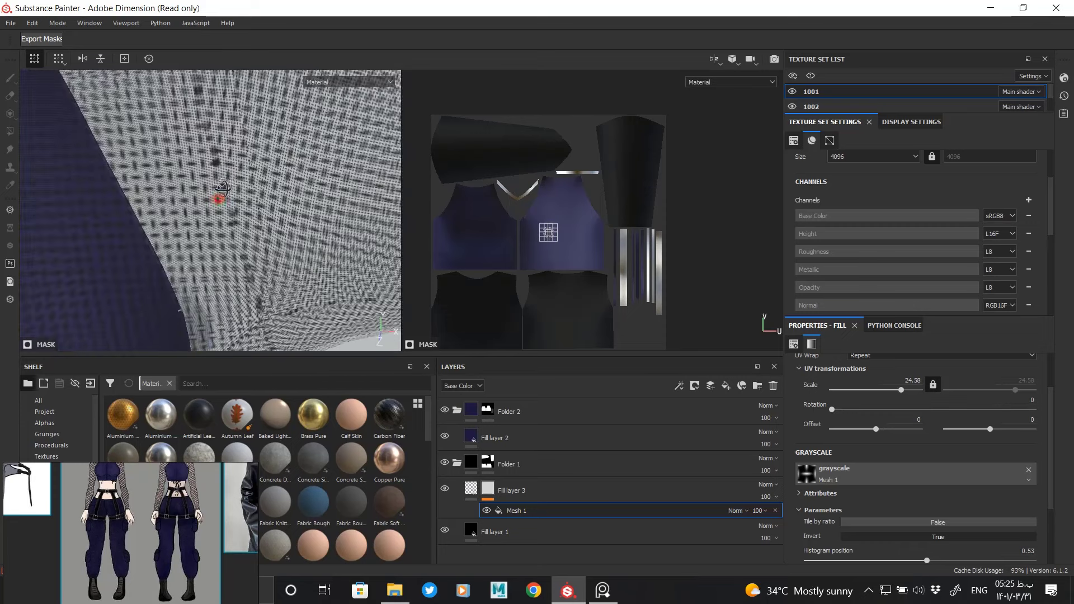
{"action": "right_click_drag", "start_coordinate": [216, 192], "coordinate": [224, 185], "text": "alt"}
{"action": "left_click", "coordinate": [615, 482]}
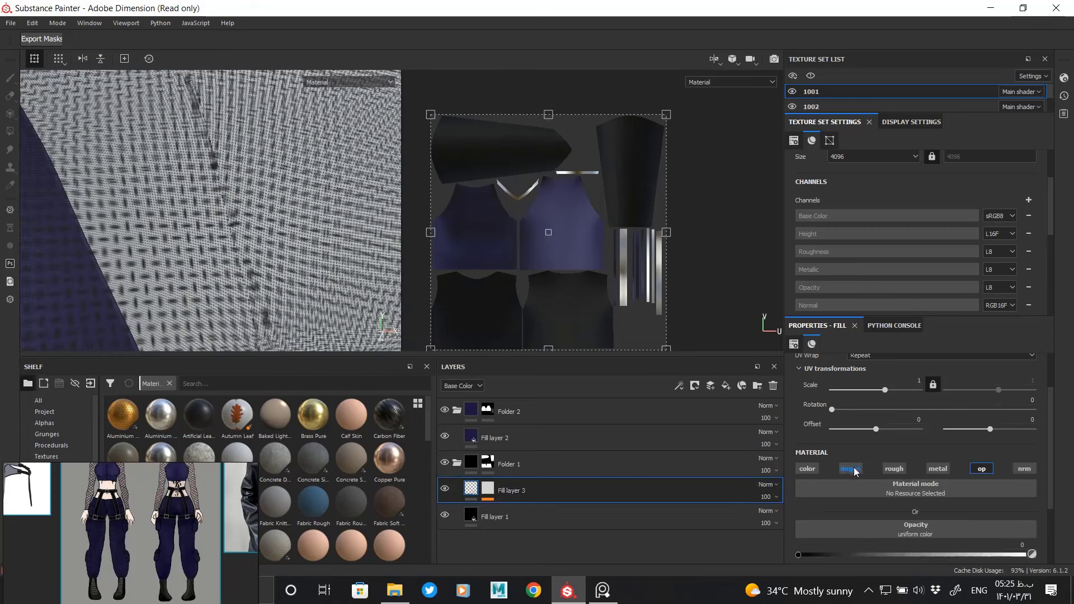
Step: Lower Fill layer 3's height to -0.1561 and check the shoulder
{"action": "scroll", "coordinate": [935, 504], "scroll_direction": "down", "scroll_amount": 1}
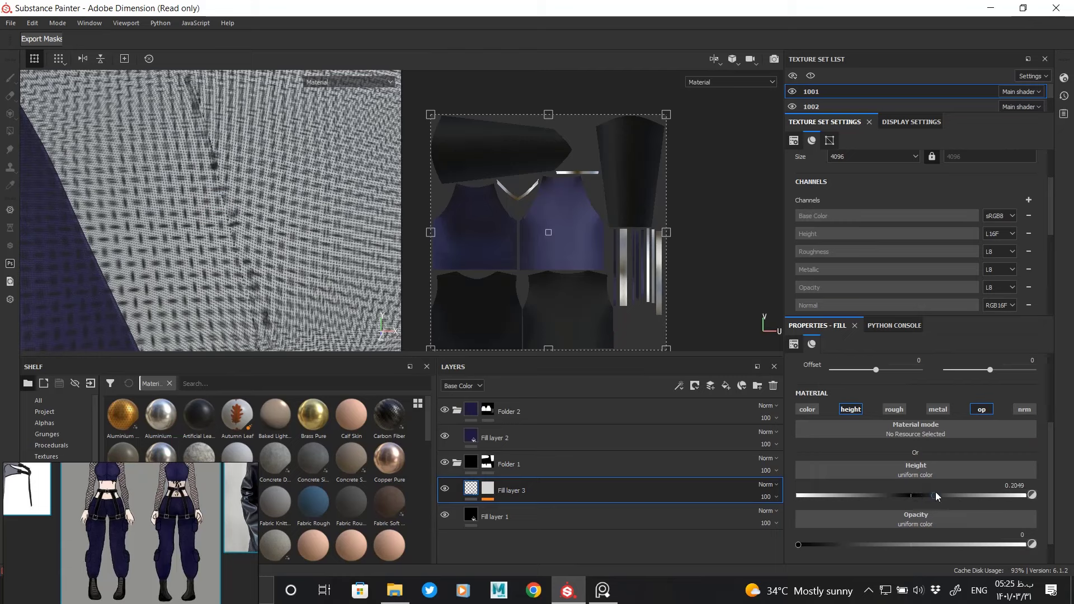
{"action": "left_click_drag", "start_coordinate": [934, 495], "coordinate": [806, 485]}
{"action": "left_click_drag", "start_coordinate": [323, 276], "coordinate": [254, 222], "text": "alt"}
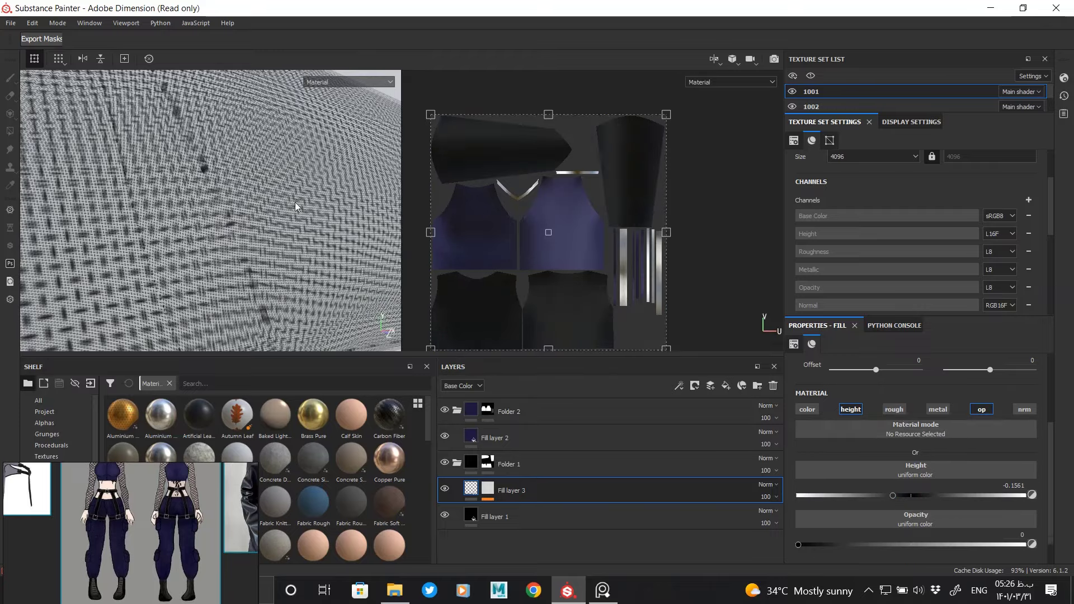
{"action": "mouse_move", "coordinate": [295, 209]}
{"action": "right_mouse_down", "text": "alt"}
{"action": "mouse_move", "coordinate": [283, 233]}
{"action": "mouse_move", "coordinate": [3, 170]}
{"action": "mouse_move", "coordinate": [156, 211]}
{"action": "right_mouse_up", "text": "alt"}
{"action": "mouse_move", "coordinate": [156, 211]}
{"action": "left_mouse_down", "text": "alt"}
{"action": "mouse_move", "coordinate": [283, 211]}
{"action": "mouse_move", "coordinate": [288, 242]}
{"action": "left_mouse_up", "text": "alt"}
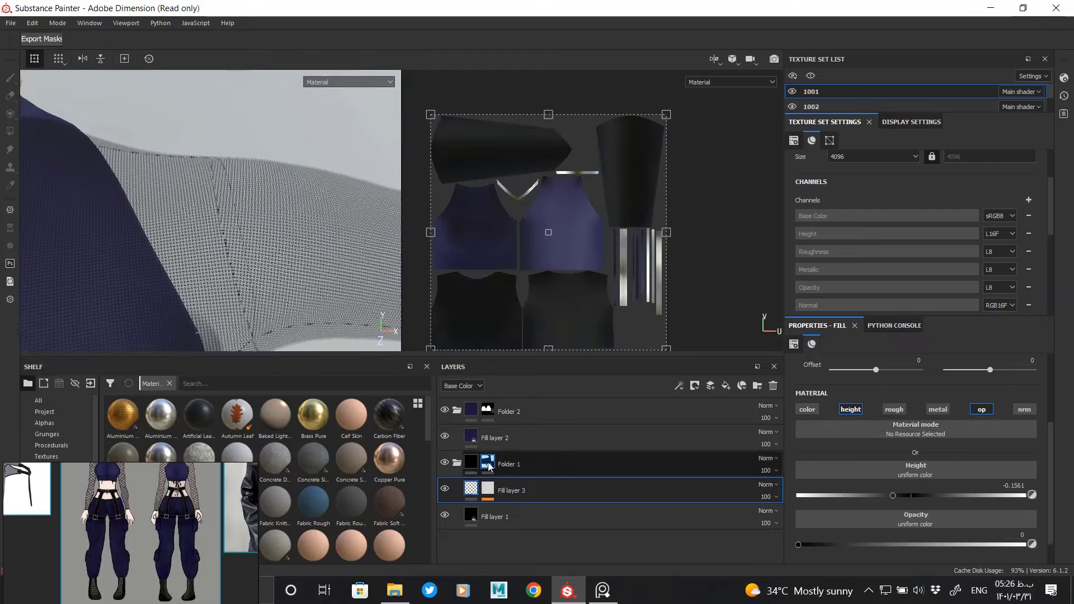
Step: Set the Mesh 1 mask's UV scale to 25
{"action": "left_click", "coordinate": [488, 490]}
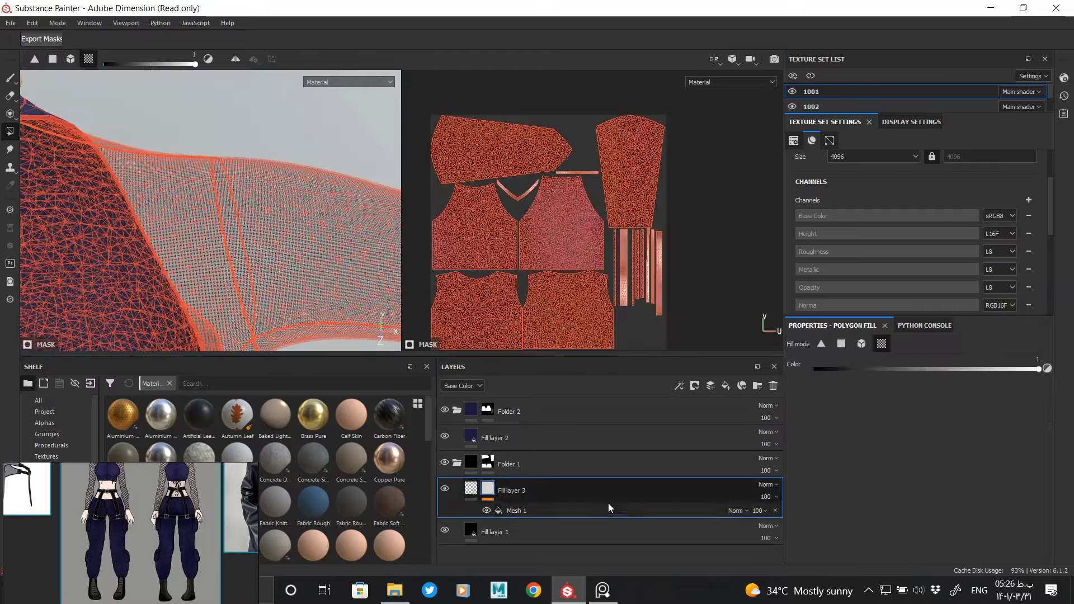
{"action": "left_click", "coordinate": [549, 509]}
{"action": "scroll", "coordinate": [1015, 475], "scroll_direction": "up", "scroll_amount": 1}
{"action": "scroll", "coordinate": [1030, 416], "scroll_direction": "up", "scroll_amount": 2}
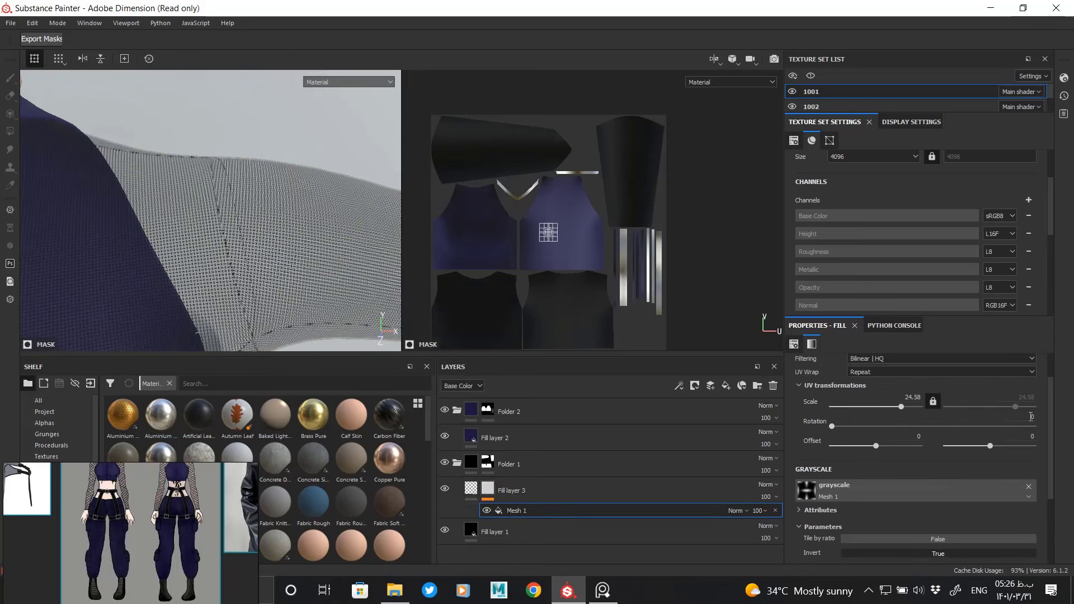
{"action": "type", "text": "25"}
{"action": "key", "text": "Return"}
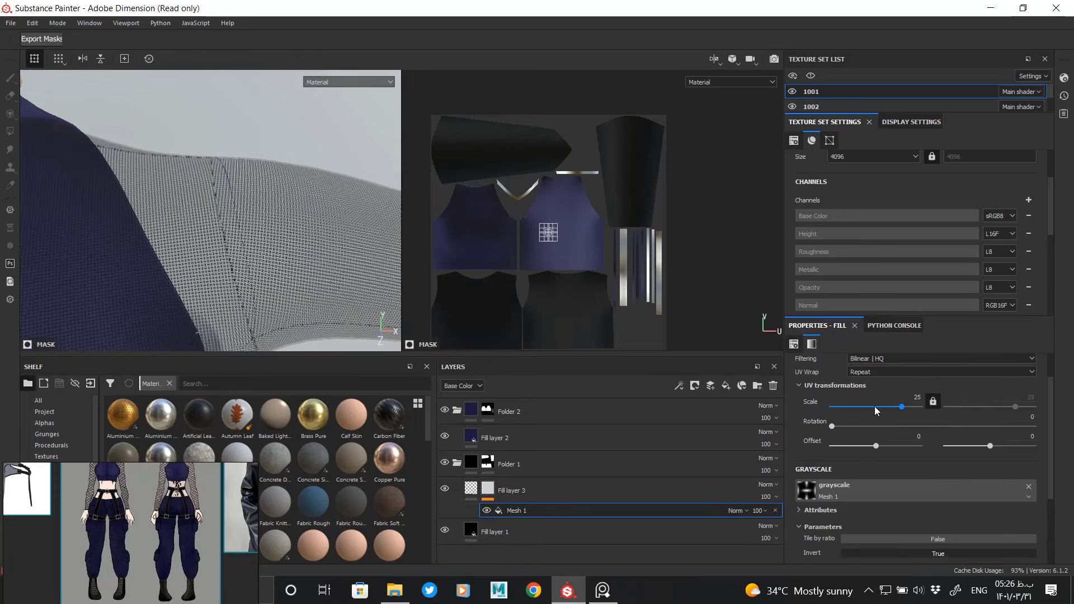
Step: Insert a fill effect above Mesh 1 in Fill layer 3's mask using Fence 01
{"action": "right_click", "coordinate": [532, 512]}
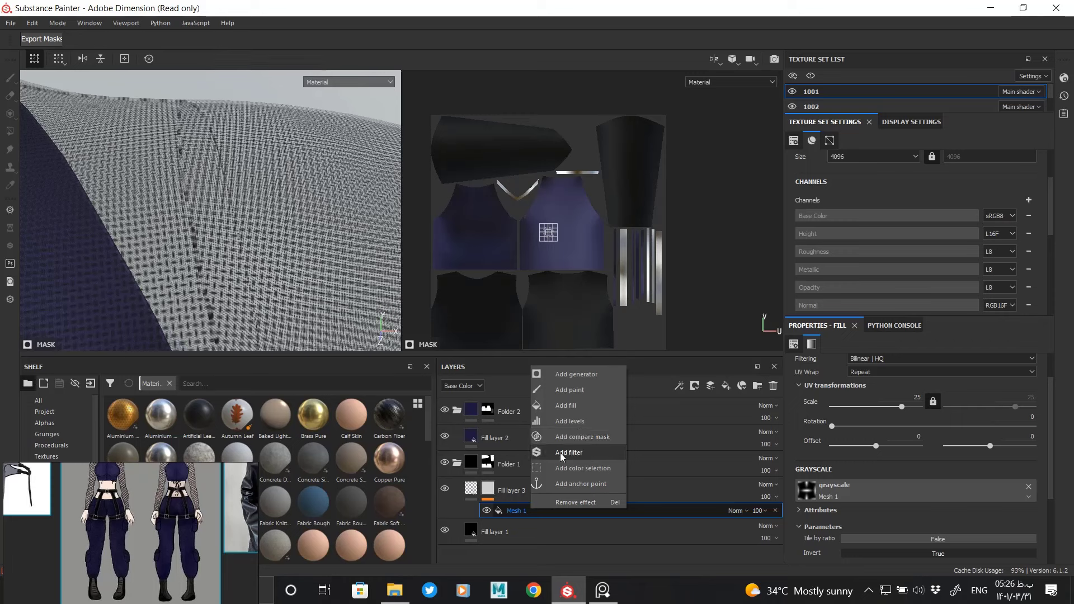
{"action": "left_click", "coordinate": [566, 405]}
{"action": "left_click", "coordinate": [951, 488]}
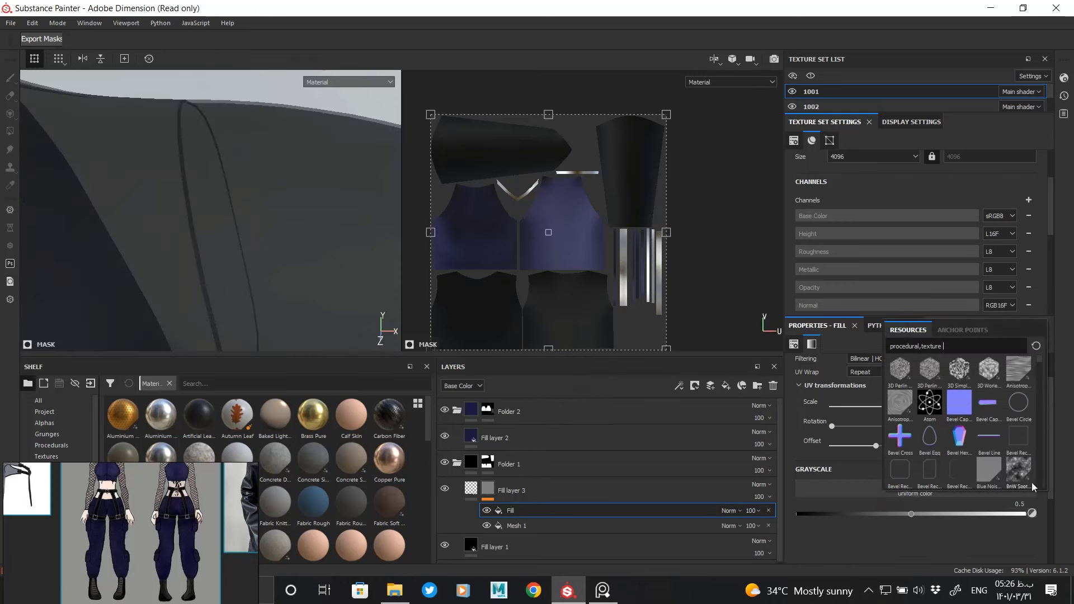
{"action": "mouse_move", "coordinate": [1040, 358]}
{"action": "left_mouse_down"}
{"action": "mouse_move", "coordinate": [1036, 468]}
{"action": "mouse_move", "coordinate": [1041, 367]}
{"action": "mouse_move", "coordinate": [1043, 398]}
{"action": "left_mouse_up"}
{"action": "left_click", "coordinate": [1021, 425]}
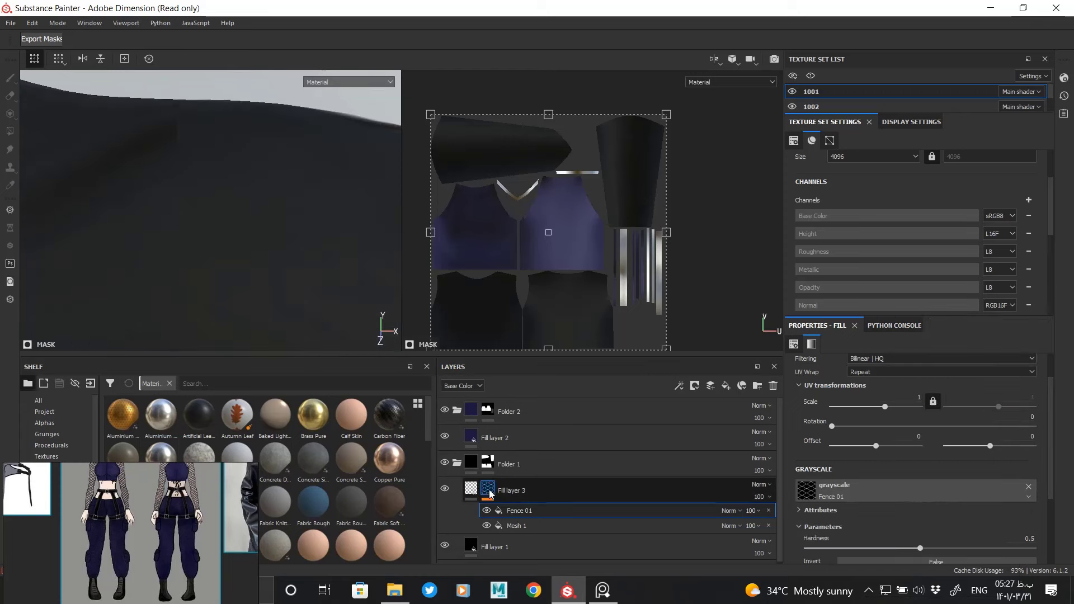
Step: Set the Fence 01 pattern scale to 16
{"action": "scroll", "coordinate": [923, 431], "scroll_direction": "down", "scroll_amount": 3}
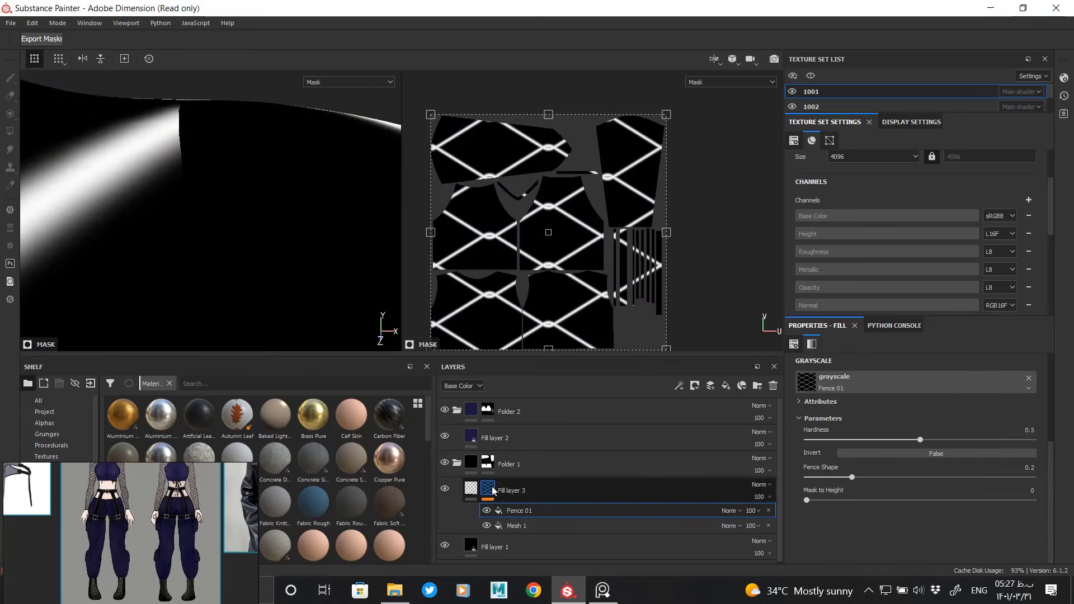
{"action": "scroll", "coordinate": [1032, 452], "scroll_direction": "up", "scroll_amount": 3}
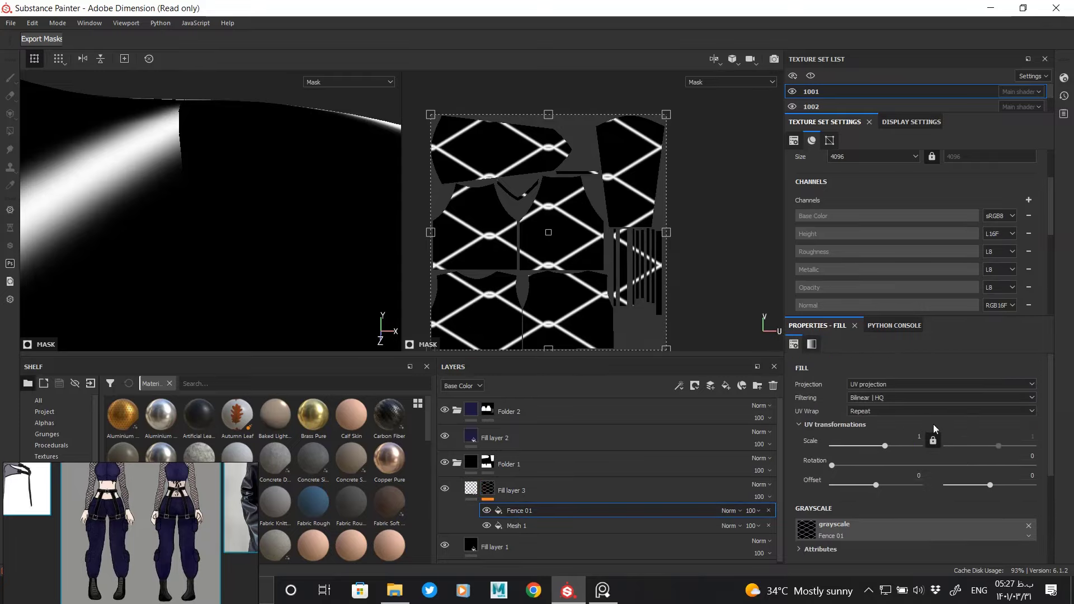
{"action": "left_click_drag", "start_coordinate": [836, 446], "coordinate": [898, 446]}
{"action": "left_click_drag", "start_coordinate": [202, 223], "coordinate": [249, 278], "text": "alt"}
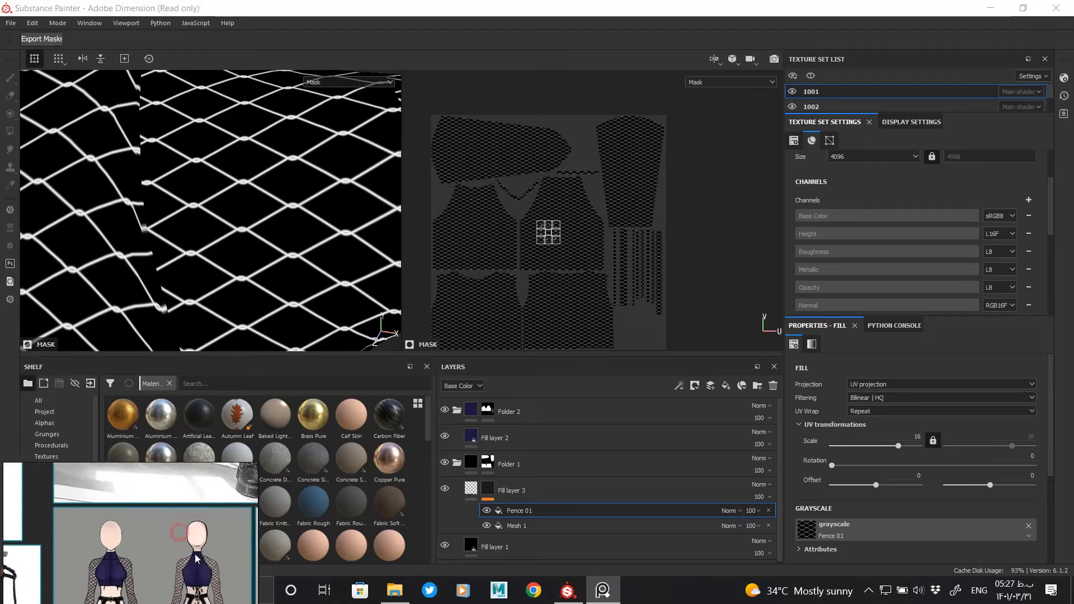
{"action": "scroll", "coordinate": [940, 486], "scroll_direction": "down", "scroll_amount": 2}
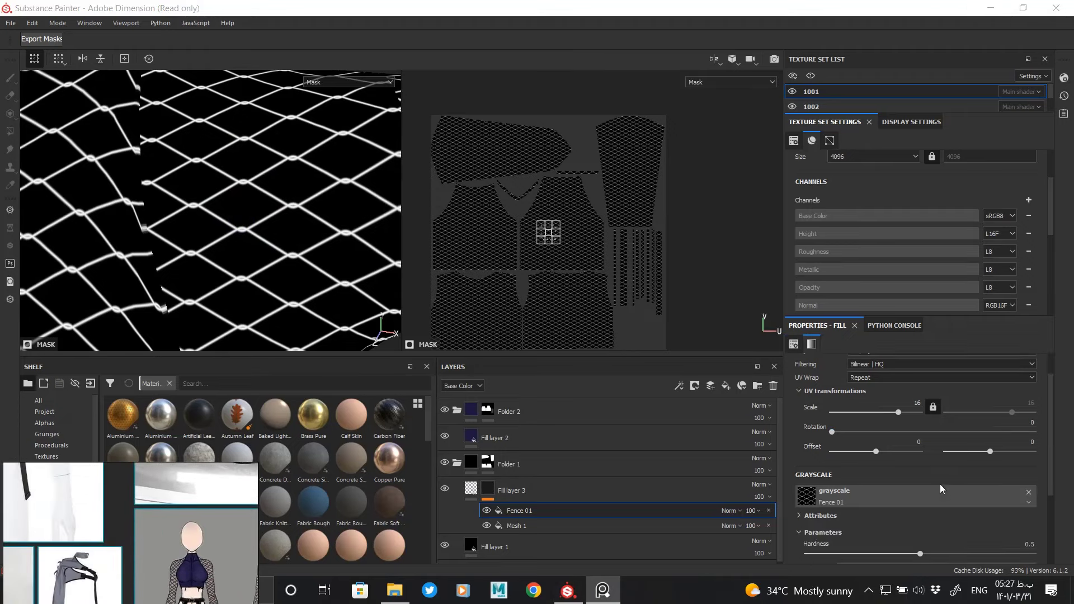
{"action": "scroll", "coordinate": [905, 471], "scroll_direction": "down", "scroll_amount": 5}
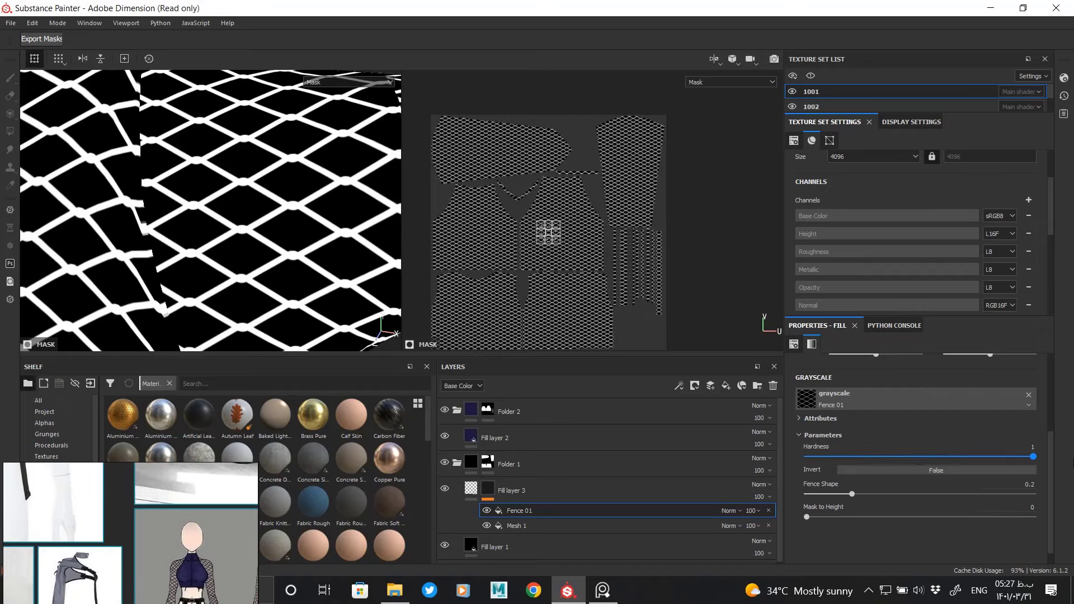
Step: Set Fence 01 hardness 0.84, fence shape 0.5 and mask to height 0
{"action": "mouse_move", "coordinate": [938, 460]}
{"action": "left_mouse_down"}
{"action": "mouse_move", "coordinate": [868, 457]}
{"action": "mouse_move", "coordinate": [1034, 466]}
{"action": "left_mouse_up"}
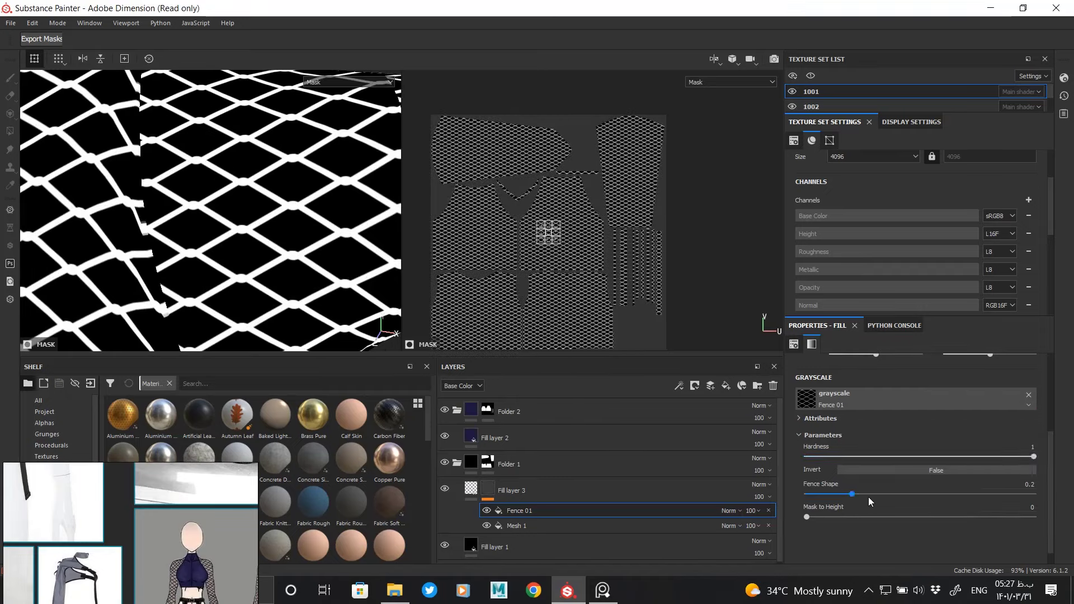
{"action": "mouse_move", "coordinate": [853, 494]}
{"action": "left_mouse_down"}
{"action": "mouse_move", "coordinate": [835, 493]}
{"action": "mouse_move", "coordinate": [909, 494]}
{"action": "left_mouse_up"}
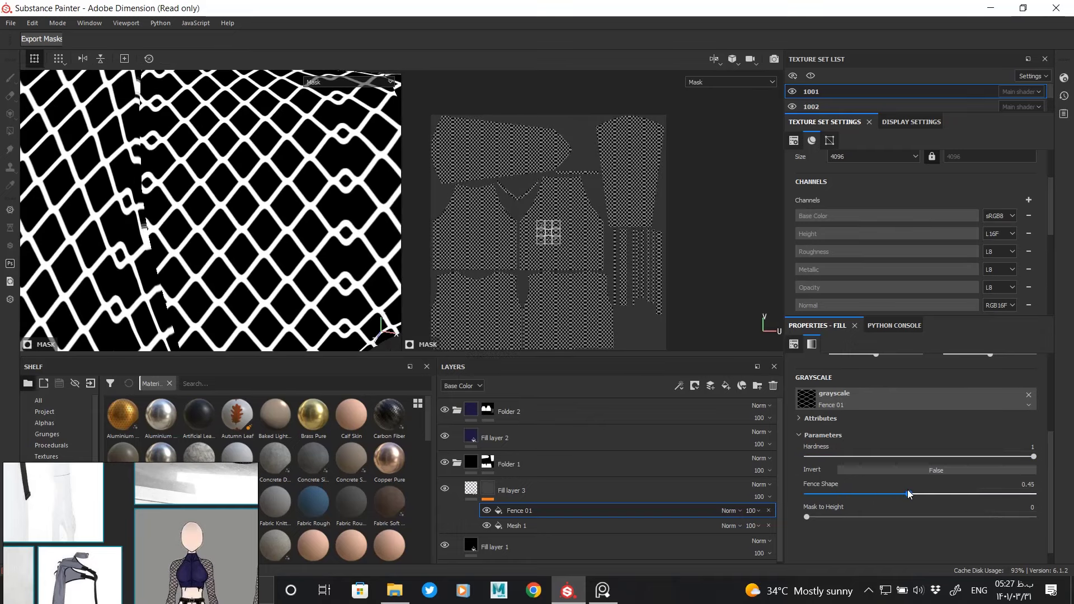
{"action": "left_click", "coordinate": [1026, 494]}
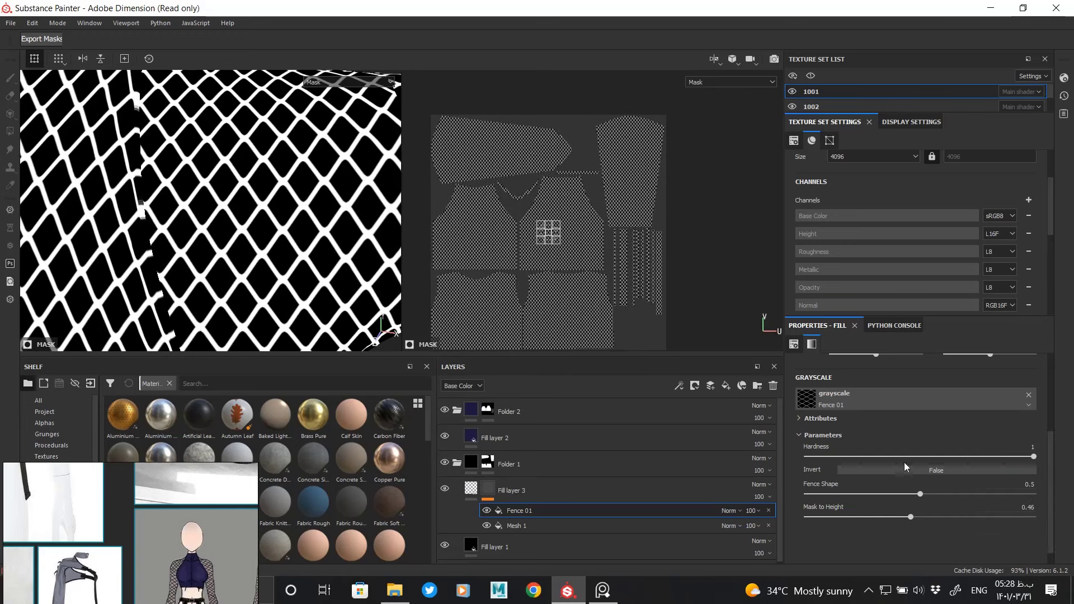
{"action": "left_click_drag", "start_coordinate": [905, 458], "coordinate": [923, 458]}
{"action": "left_click_drag", "start_coordinate": [1036, 517], "coordinate": [753, 513]}
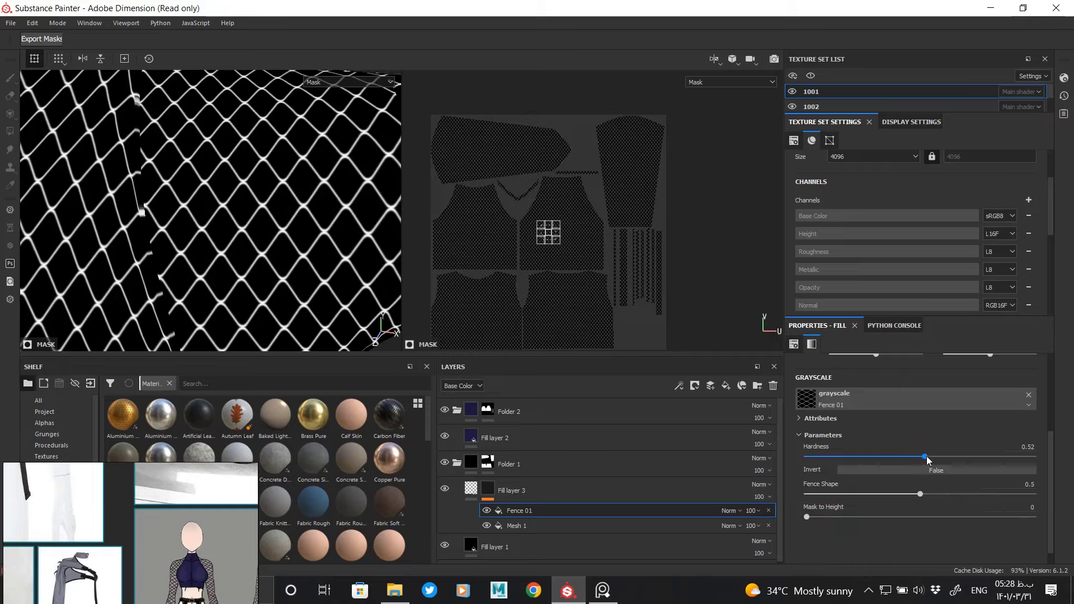
{"action": "left_click_drag", "start_coordinate": [926, 456], "coordinate": [993, 457]}
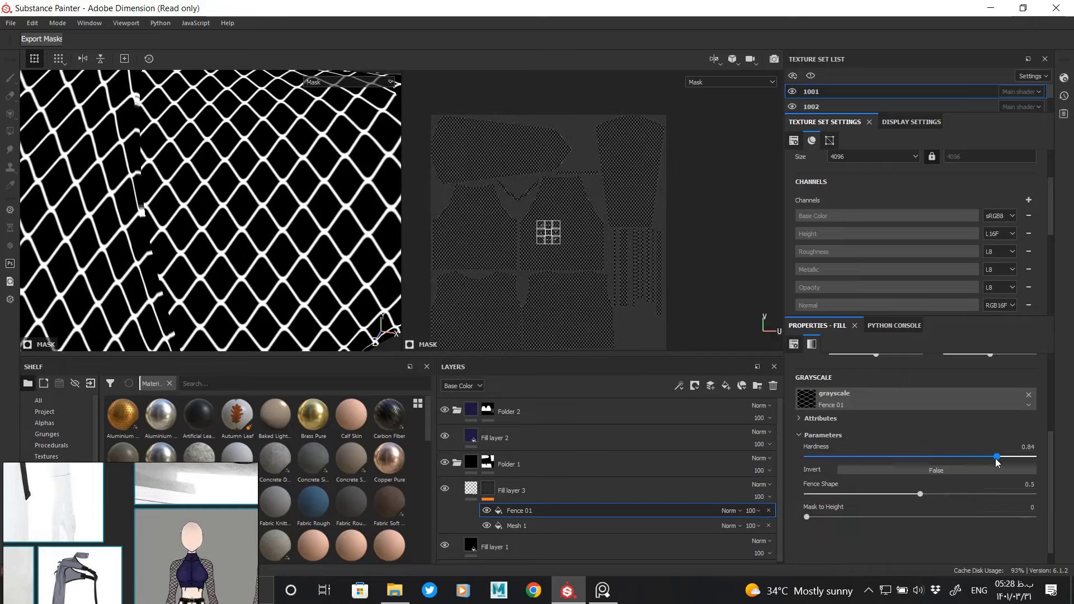
{"action": "right_click_drag", "start_coordinate": [270, 244], "coordinate": [270, 263], "text": "alt"}
Step: Select Fill layer 3's Fence 01 mask effect and invert its pattern
{"action": "left_click", "coordinate": [512, 490]}
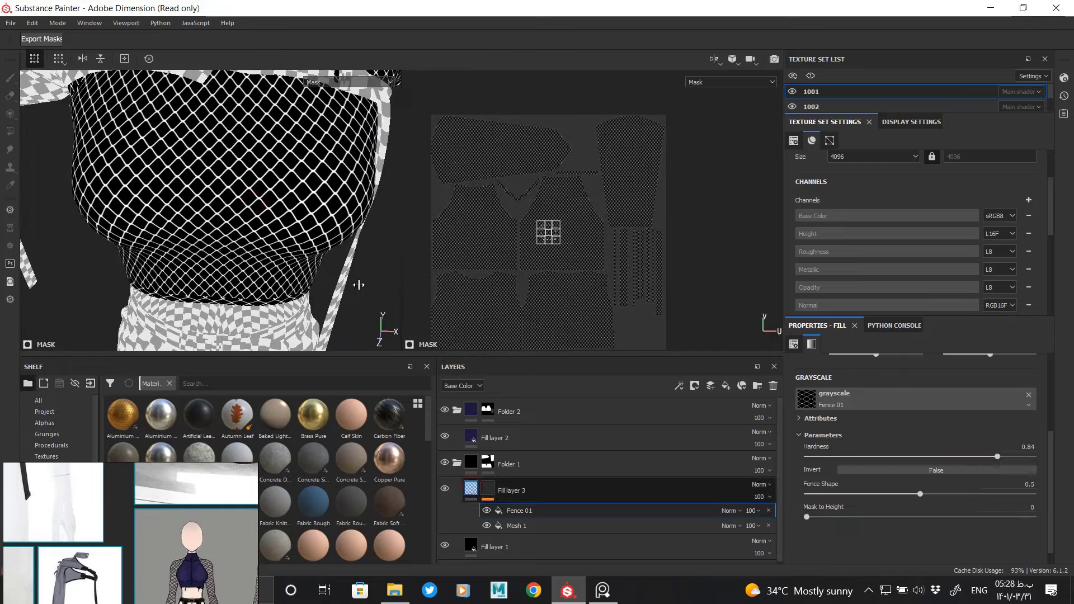
{"action": "left_click_drag", "start_coordinate": [239, 265], "coordinate": [692, 501], "text": "alt"}
{"action": "left_click", "coordinate": [488, 490]}
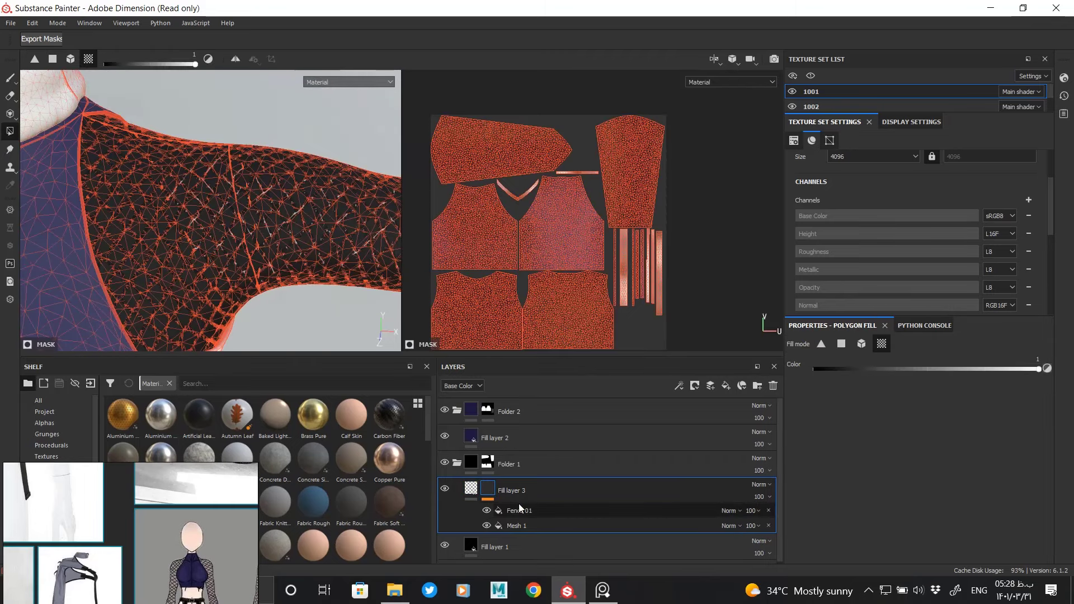
{"action": "left_click", "coordinate": [518, 508]}
{"action": "scroll", "coordinate": [1035, 447], "scroll_direction": "up", "scroll_amount": 2}
{"action": "scroll", "coordinate": [1035, 446], "scroll_direction": "up", "scroll_amount": 2}
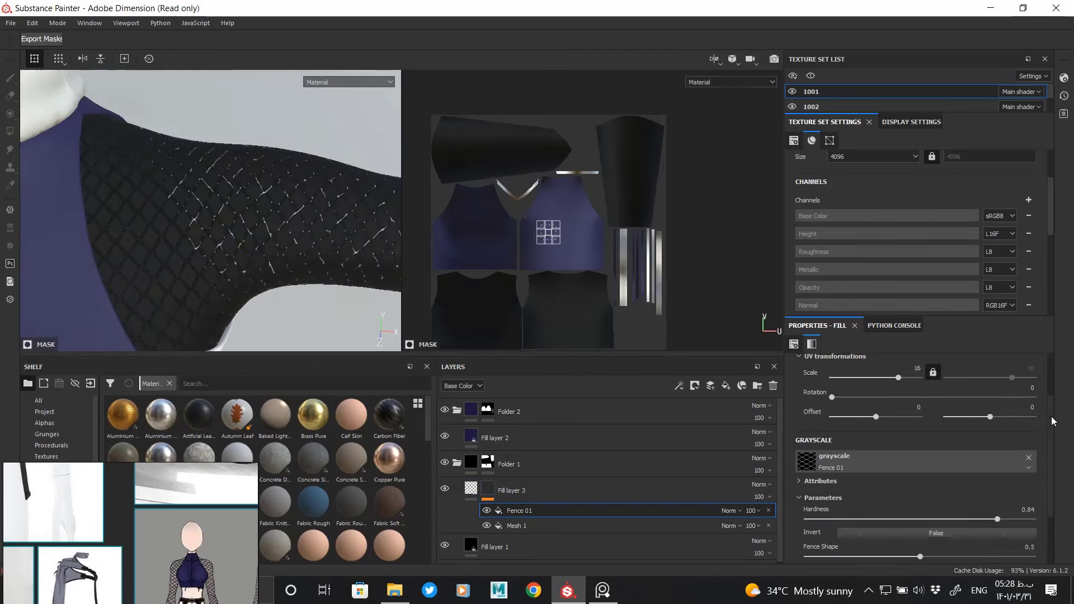
{"action": "scroll", "coordinate": [1035, 446], "scroll_direction": "down", "scroll_amount": 3}
{"action": "left_click", "coordinate": [937, 486]}
Step: Lower Fence 01 hardness to 0.07 in mask view for thick black lines
{"action": "scroll", "coordinate": [305, 265], "scroll_direction": "up", "scroll_amount": 3}
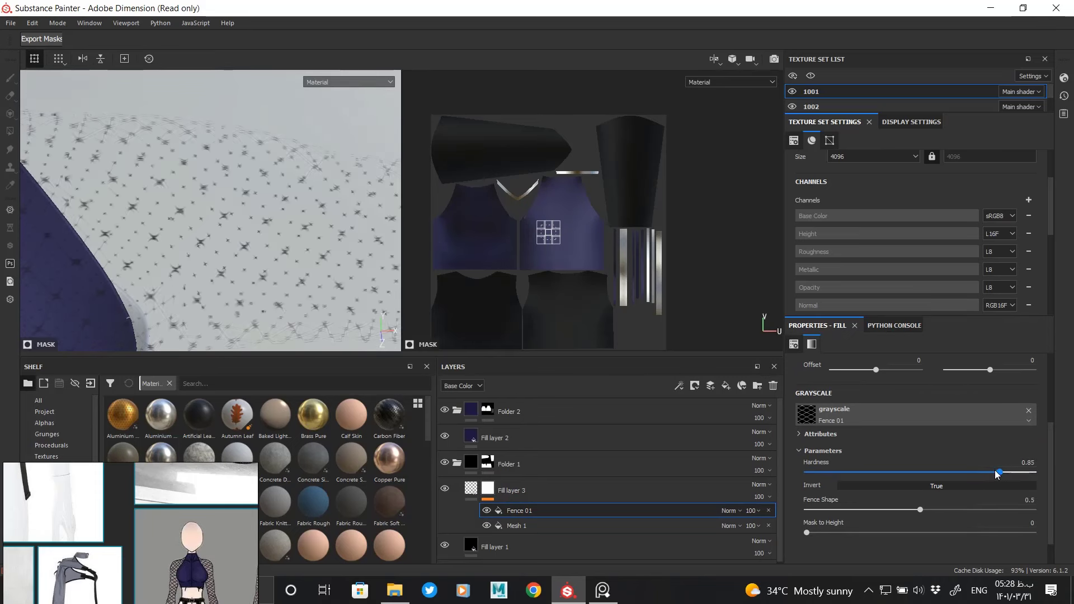
{"action": "left_click_drag", "start_coordinate": [996, 474], "coordinate": [992, 474]}
{"action": "left_click", "coordinate": [487, 485], "text": "alt"}
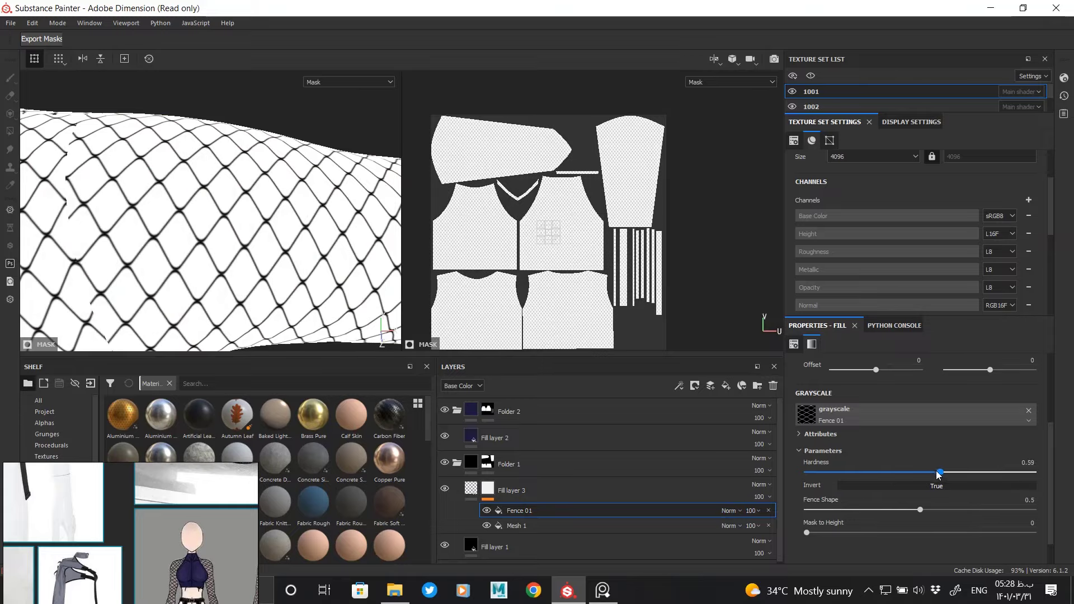
{"action": "left_click_drag", "start_coordinate": [901, 476], "coordinate": [823, 480]}
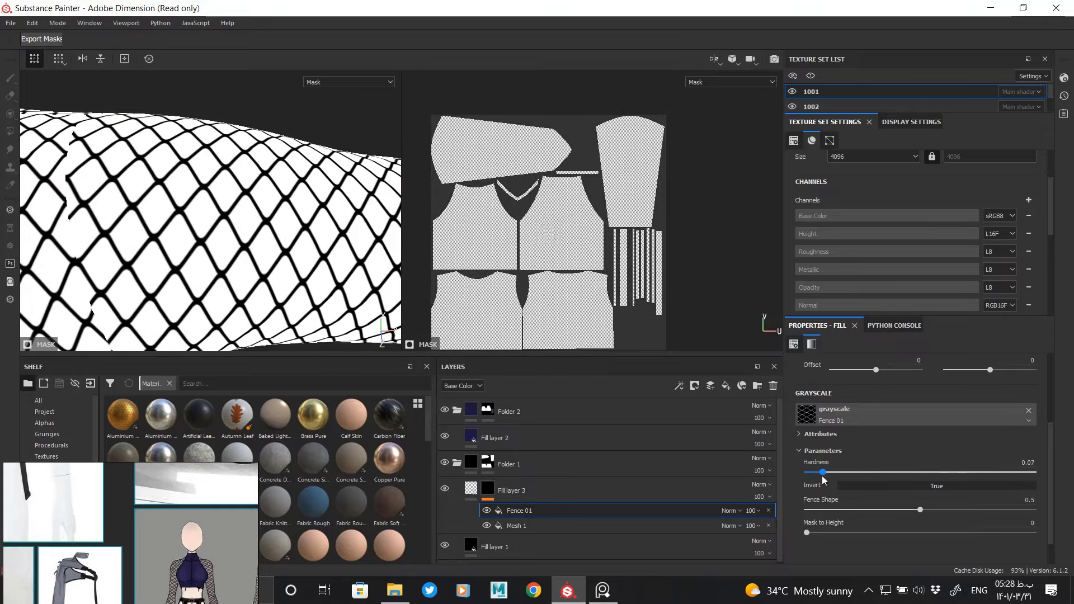
{"action": "left_click", "coordinate": [471, 490]}
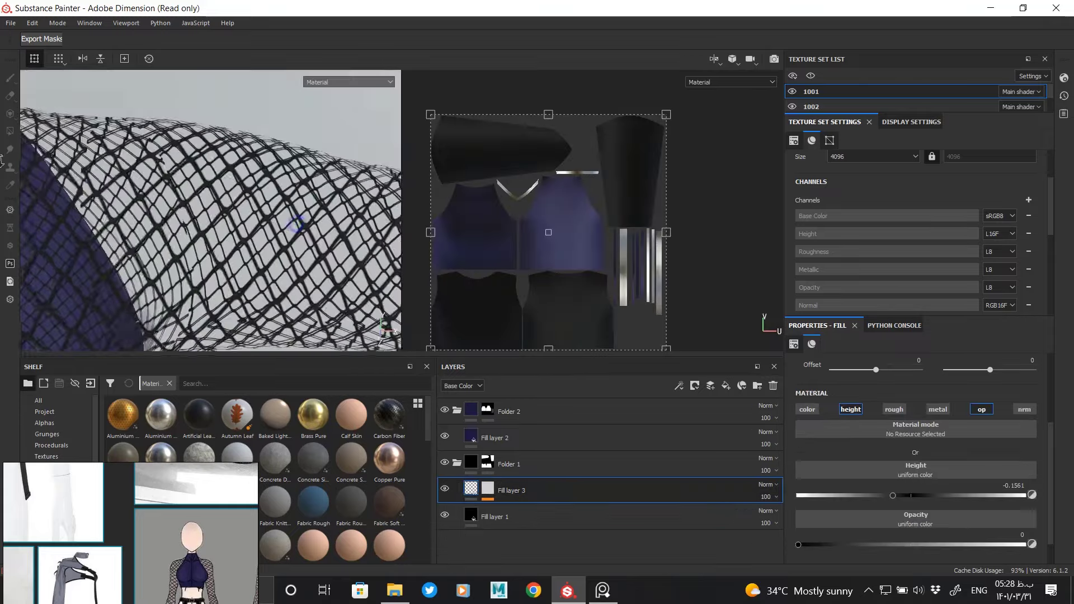
{"action": "mouse_move", "coordinate": [212, 201]}
{"action": "left_mouse_down", "text": "alt"}
{"action": "mouse_move", "coordinate": [234, 186]}
{"action": "mouse_move", "coordinate": [271, 203]}
{"action": "left_mouse_up", "text": "alt"}
Step: Change Fence 01's mask blend mode from Norm to Mul and inspect the sleeve mesh
{"action": "left_click", "coordinate": [491, 491]}
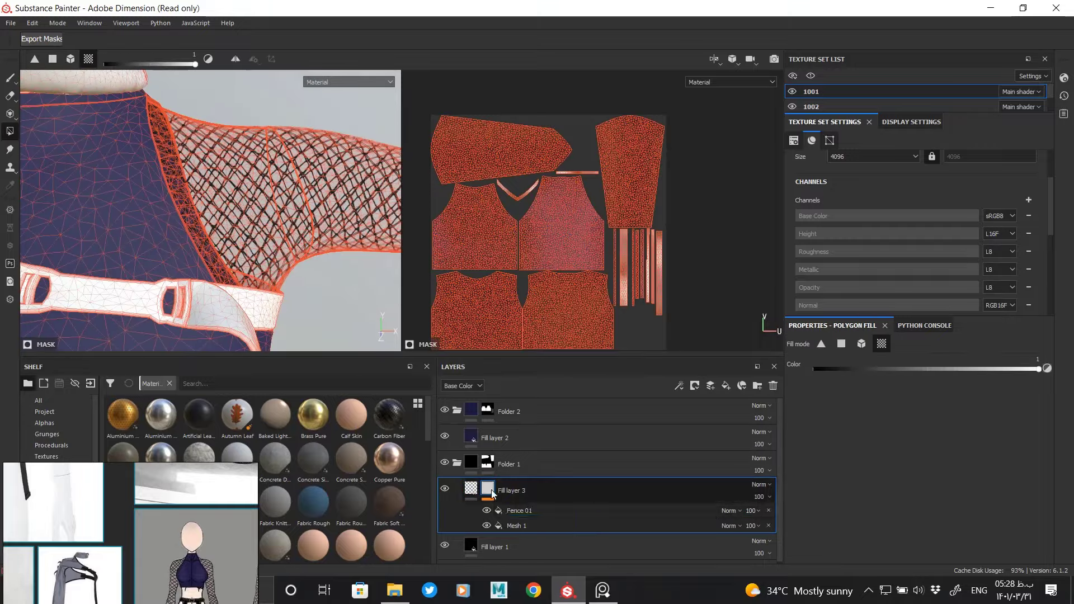
{"action": "left_click", "coordinate": [731, 511]}
{"action": "left_click", "coordinate": [747, 222]}
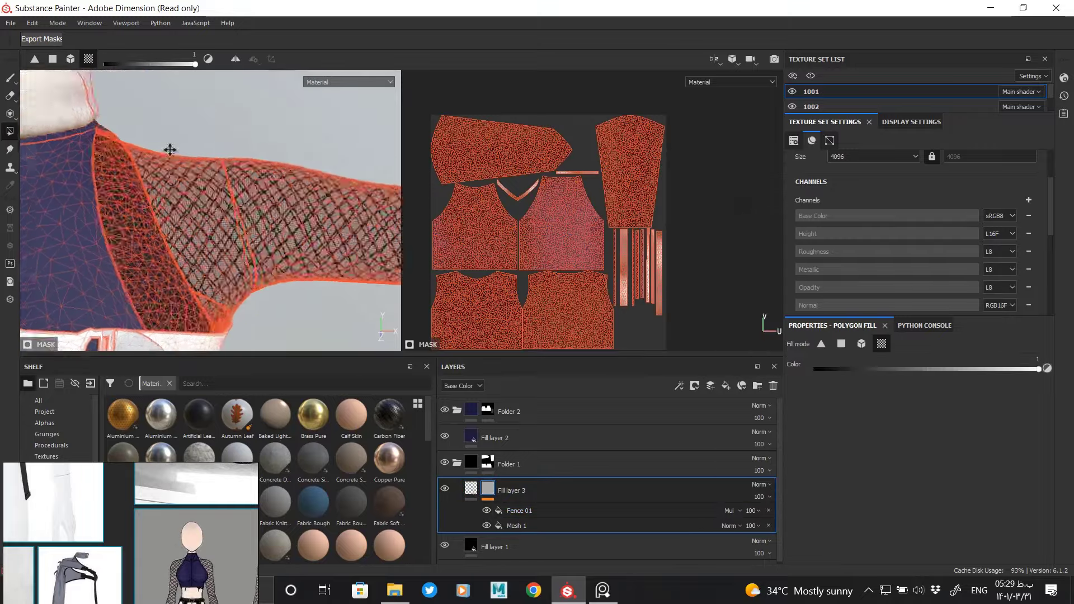
{"action": "mouse_move", "coordinate": [168, 149]}
{"action": "left_mouse_down", "text": "alt"}
{"action": "mouse_move", "coordinate": [290, 291]}
{"action": "mouse_move", "coordinate": [329, 300]}
{"action": "left_mouse_up", "text": "alt"}
{"action": "left_click", "coordinate": [487, 490]}
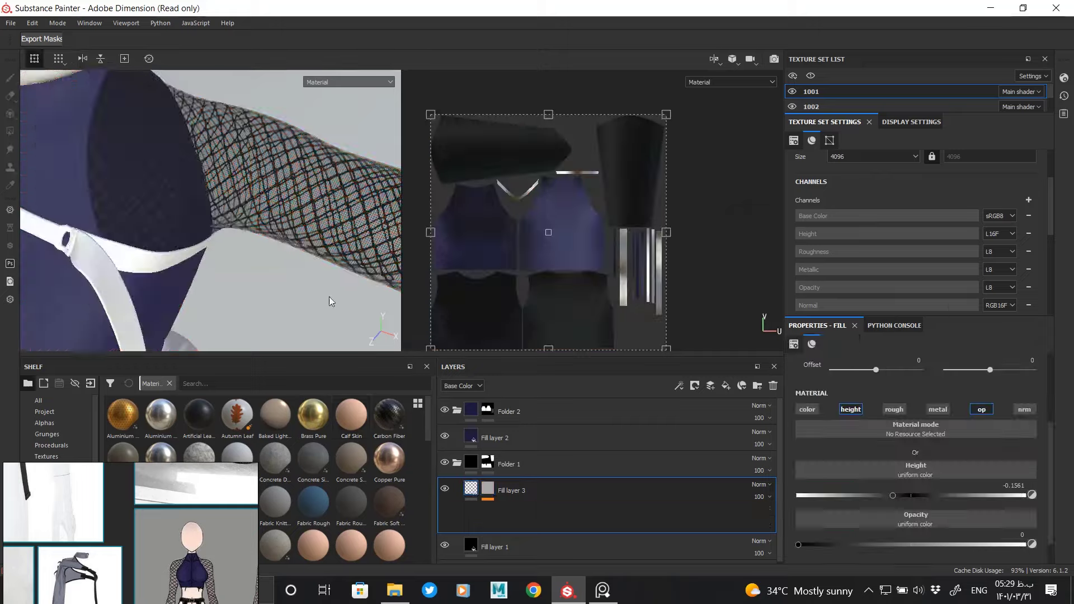
{"action": "left_click_drag", "start_coordinate": [318, 201], "coordinate": [169, 248], "text": "alt"}
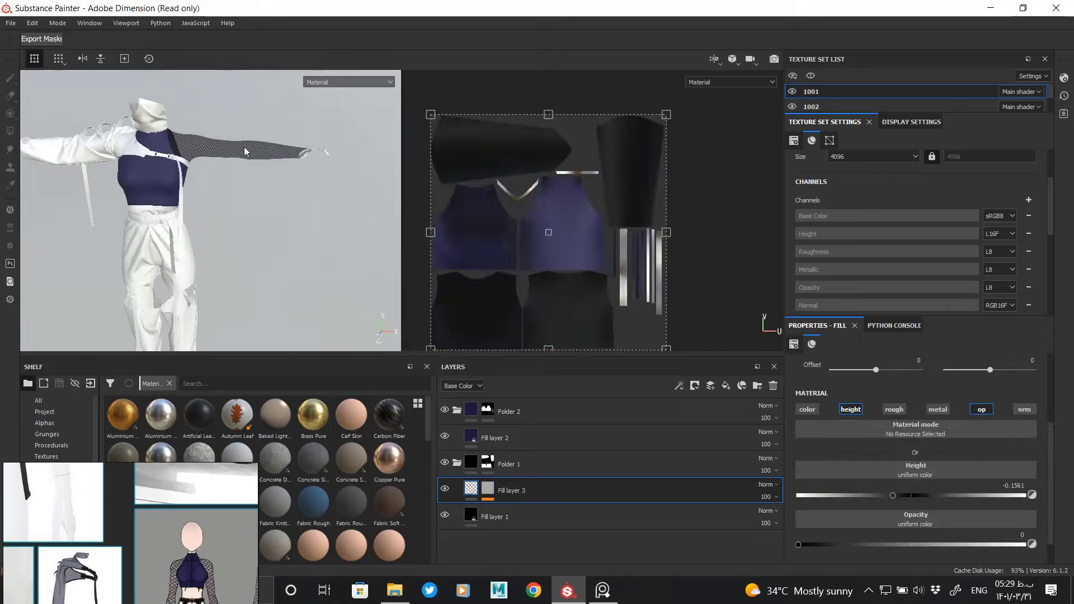
{"action": "mouse_move", "coordinate": [293, 160]}
{"action": "left_mouse_down", "text": "alt"}
{"action": "mouse_move", "coordinate": [255, 239]}
{"action": "mouse_move", "coordinate": [237, 220]}
{"action": "mouse_move", "coordinate": [260, 195]}
{"action": "left_mouse_up", "text": "alt"}
{"action": "left_click", "coordinate": [488, 490]}
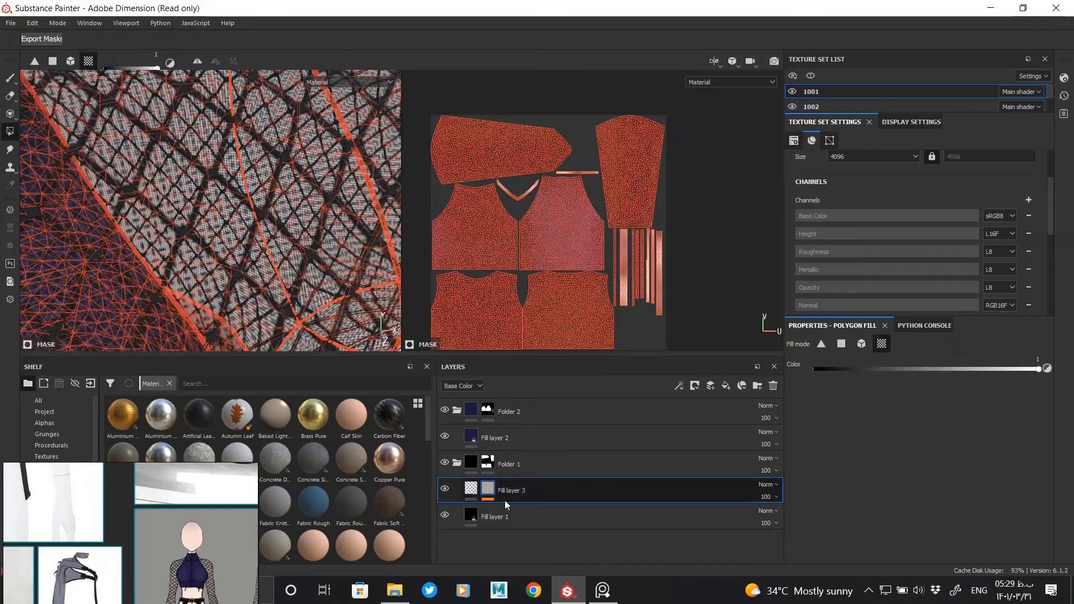
{"action": "left_click", "coordinate": [505, 525]}
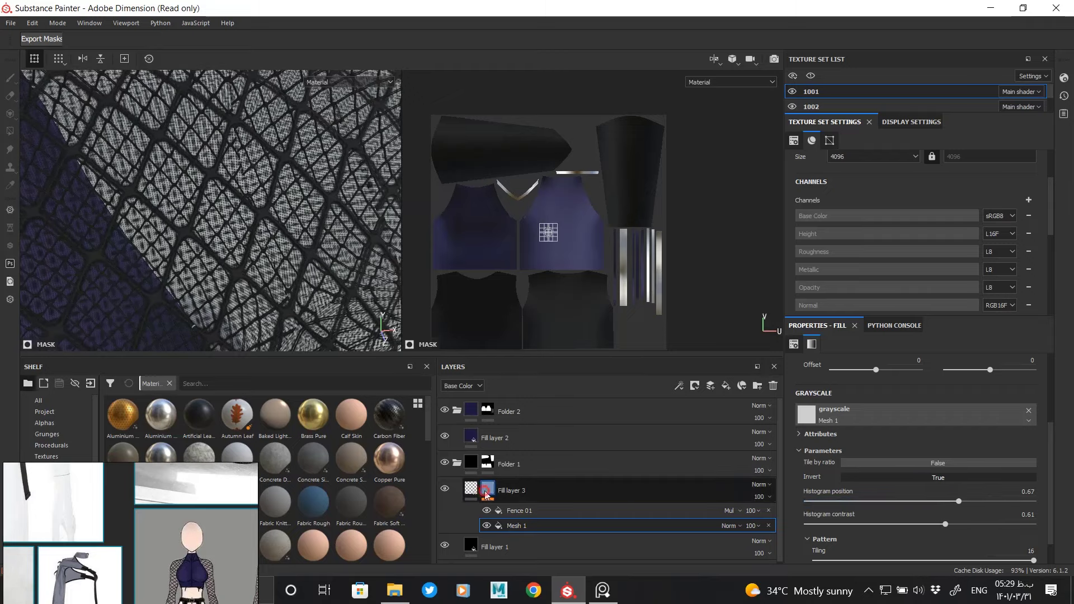
Step: Set the Mesh 1 UV scale to 40 while viewing the mask on its own
{"action": "key", "text": "c"}
{"action": "left_click_drag", "start_coordinate": [960, 502], "coordinate": [898, 502]}
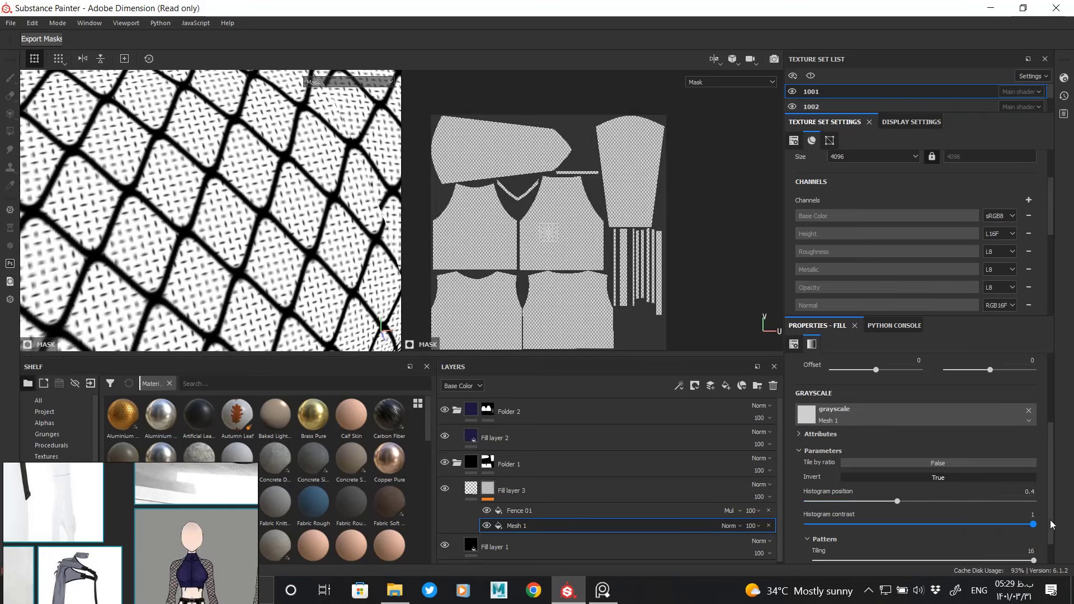
{"action": "left_click_drag", "start_coordinate": [910, 500], "coordinate": [1000, 502]}
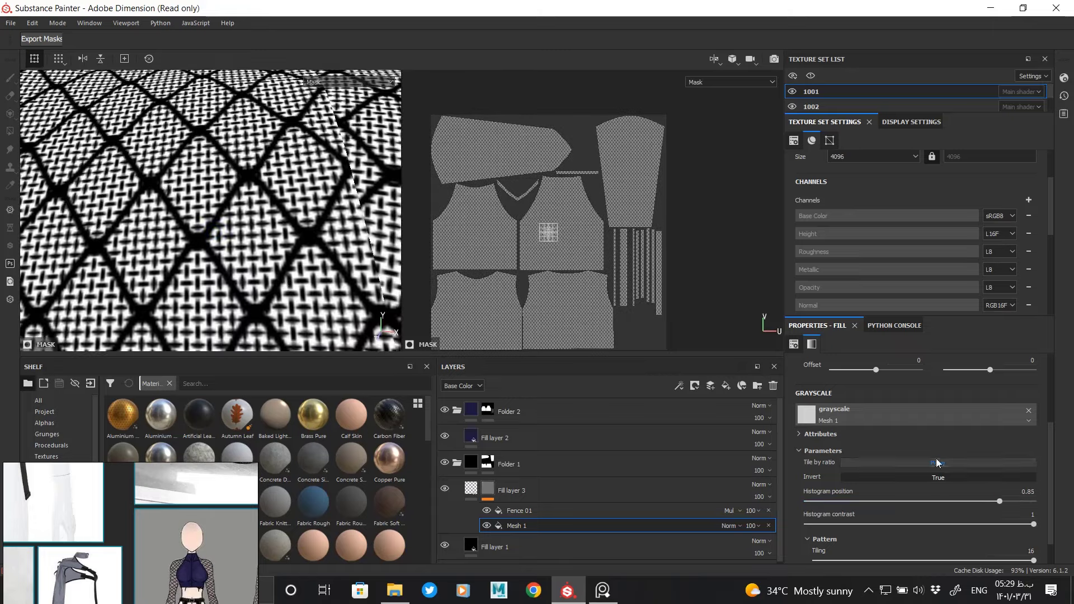
{"action": "scroll", "coordinate": [938, 462], "scroll_direction": "down", "scroll_amount": 1}
{"action": "scroll", "coordinate": [908, 445], "scroll_direction": "up", "scroll_amount": 4}
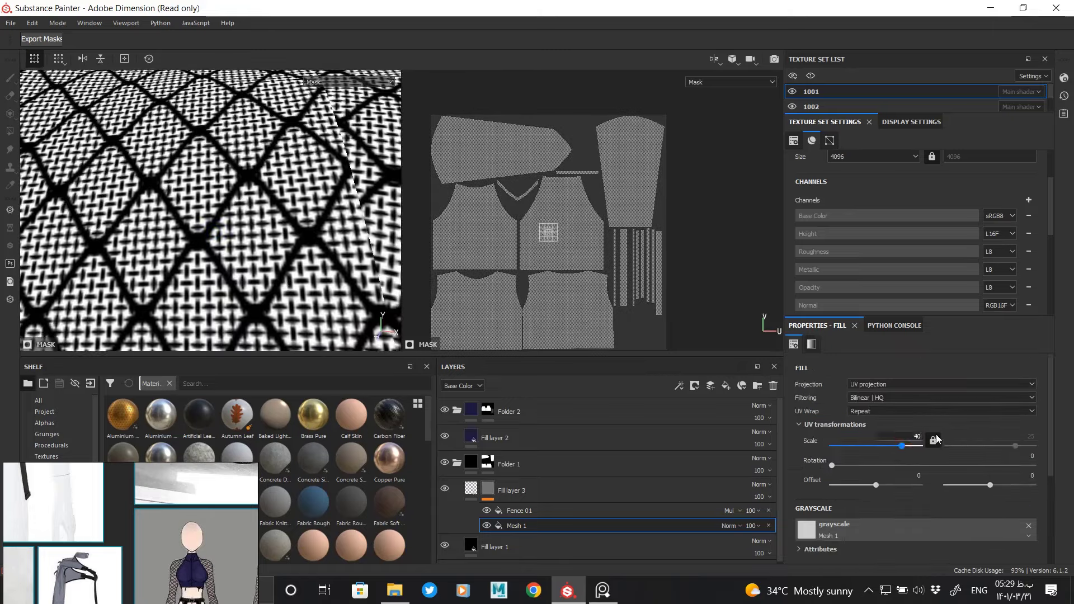
{"action": "key", "text": "Return"}
Step: Return to Fill layer 3's mask effects and lower Mesh 1's histogram position to fade the fine mesh
{"action": "left_click", "coordinate": [472, 490]}
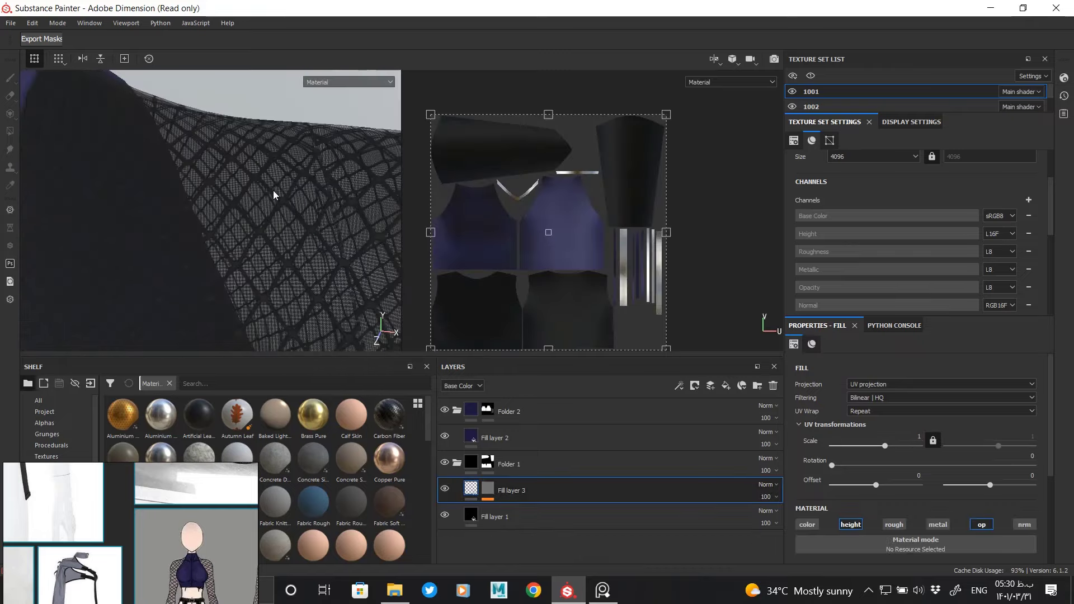
{"action": "mouse_move", "coordinate": [273, 194]}
{"action": "left_mouse_down", "text": "alt"}
{"action": "mouse_move", "coordinate": [281, 233]}
{"action": "mouse_move", "coordinate": [218, 176]}
{"action": "mouse_move", "coordinate": [257, 332]}
{"action": "mouse_move", "coordinate": [283, 187]}
{"action": "mouse_move", "coordinate": [144, 168]}
{"action": "mouse_move", "coordinate": [220, 156]}
{"action": "mouse_move", "coordinate": [280, 185]}
{"action": "left_mouse_up", "text": "alt"}
{"action": "left_click", "coordinate": [488, 490]}
{"action": "left_click", "coordinate": [656, 510]}
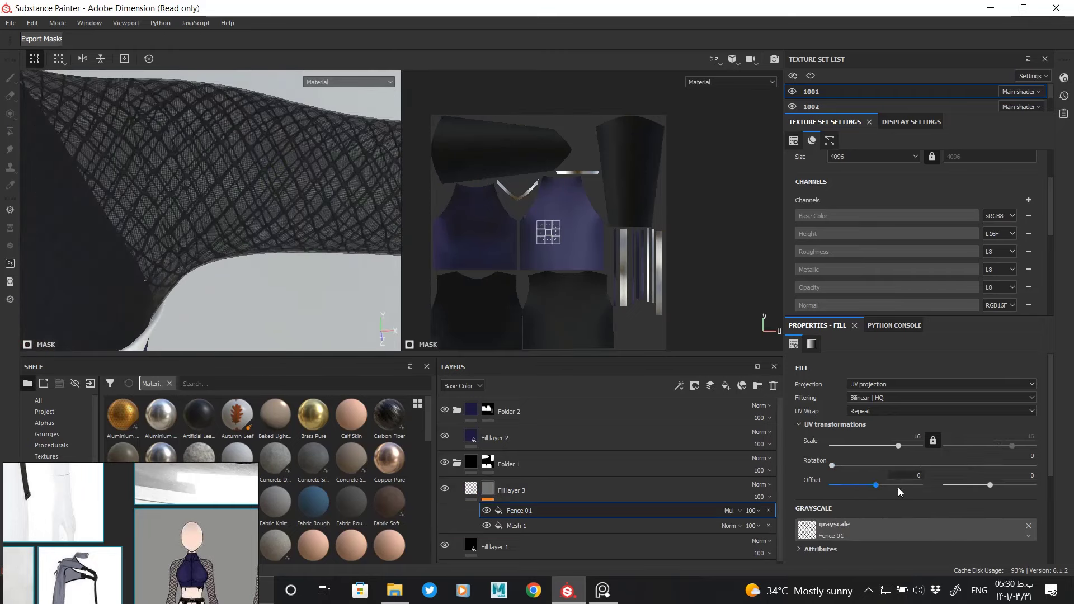
{"action": "left_click", "coordinate": [629, 525]}
{"action": "scroll", "coordinate": [995, 503], "scroll_direction": "down", "scroll_amount": 3}
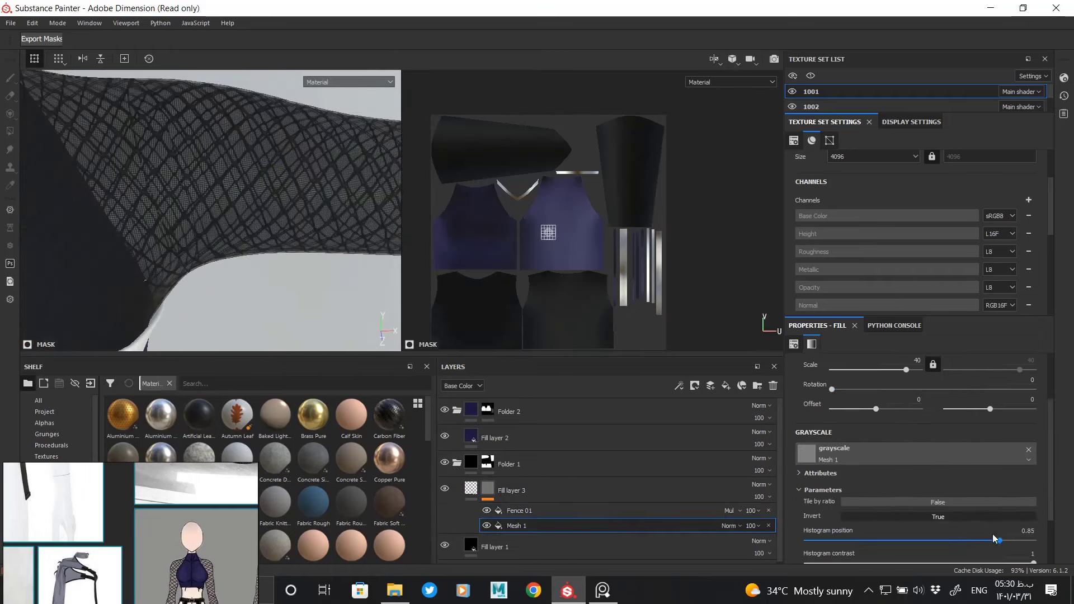
{"action": "left_click_drag", "start_coordinate": [1019, 541], "coordinate": [917, 540]}
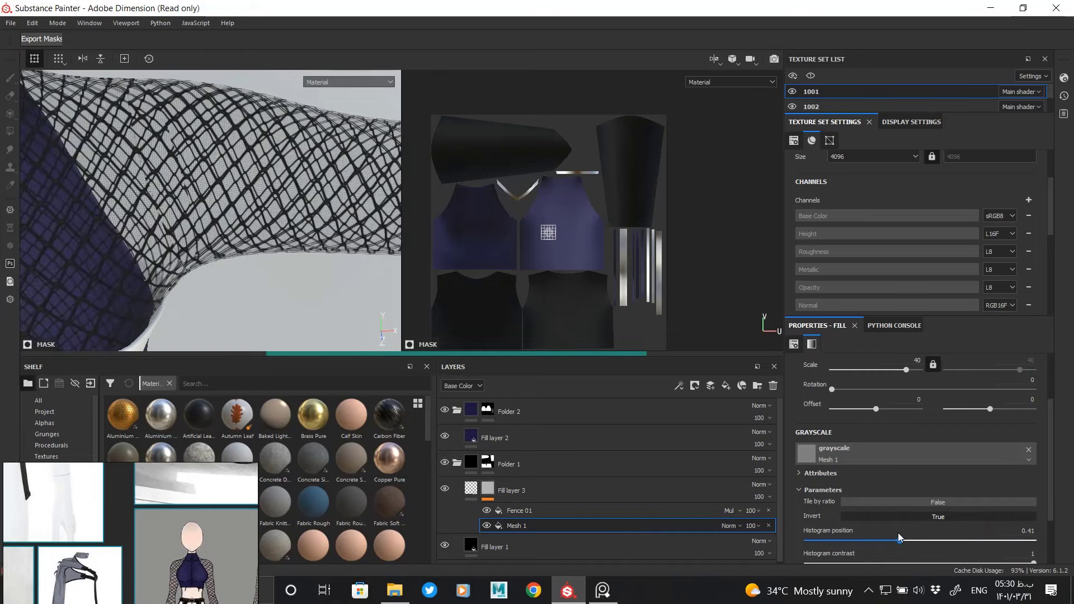
Step: Inspect the fishnet sleeve and shoulder, then lower Mesh 1's histogram position further to 0.32
{"action": "mouse_move", "coordinate": [265, 209]}
{"action": "left_mouse_down", "text": "alt"}
{"action": "mouse_move", "coordinate": [317, 163]}
{"action": "mouse_move", "coordinate": [116, 144]}
{"action": "mouse_move", "coordinate": [250, 143]}
{"action": "left_mouse_up", "text": "alt"}
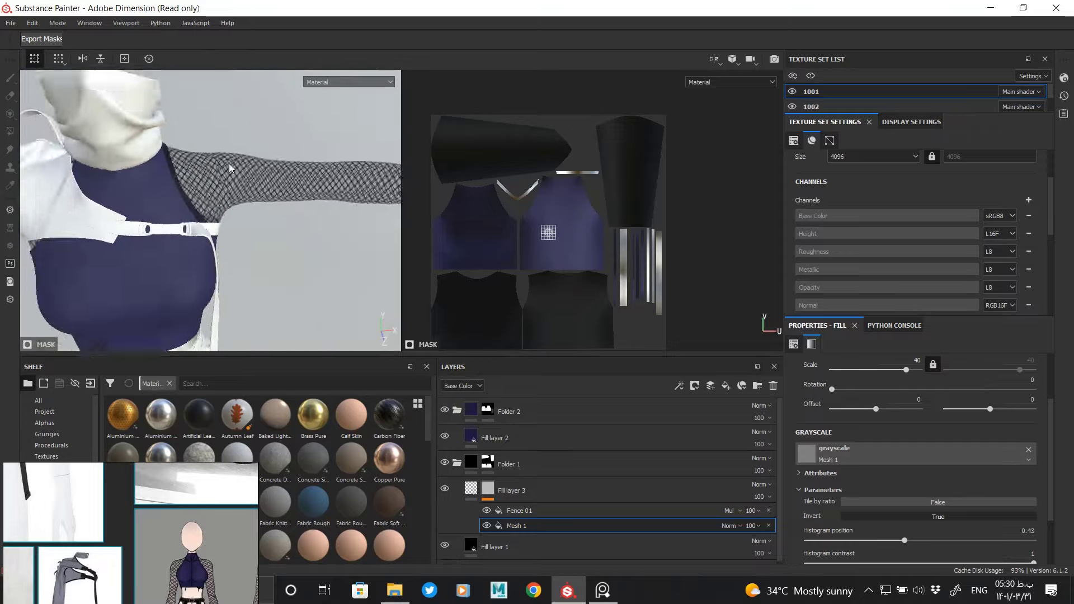
{"action": "scroll", "coordinate": [288, 211], "scroll_direction": "up", "scroll_amount": 10}
{"action": "scroll", "coordinate": [259, 203], "scroll_direction": "down", "scroll_amount": 8}
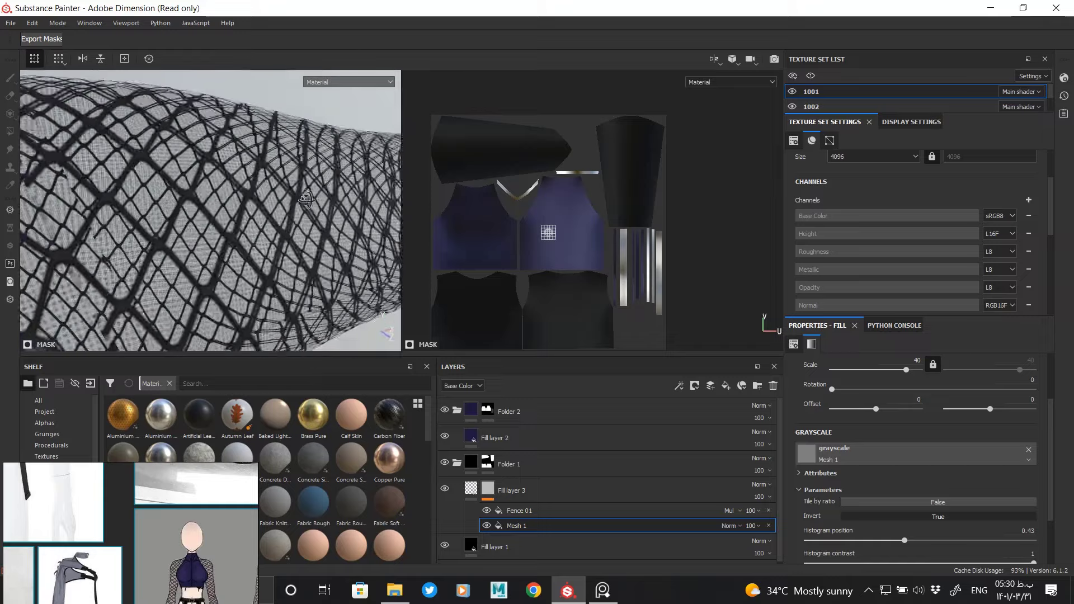
{"action": "mouse_move", "coordinate": [259, 203]}
{"action": "left_mouse_down", "text": "alt"}
{"action": "mouse_move", "coordinate": [414, 169]}
{"action": "mouse_move", "coordinate": [319, 163]}
{"action": "left_mouse_up", "text": "alt"}
{"action": "scroll", "coordinate": [414, 168], "scroll_direction": "down", "scroll_amount": 5}
{"action": "scroll", "coordinate": [328, 171], "scroll_direction": "up", "scroll_amount": 8}
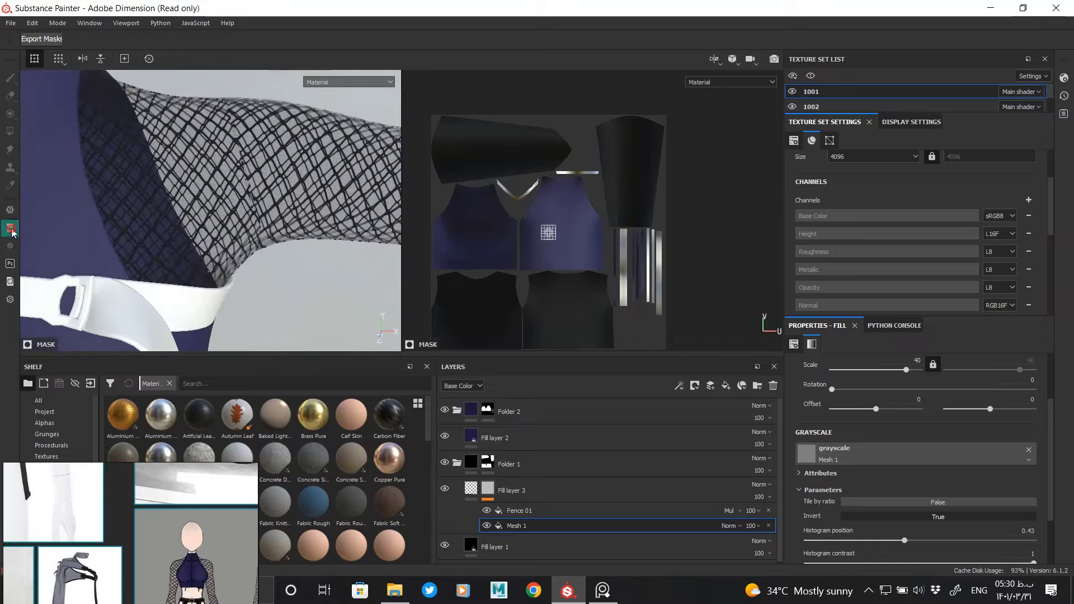
{"action": "scroll", "coordinate": [319, 163], "scroll_direction": "up", "scroll_amount": 4}
{"action": "scroll", "coordinate": [309, 332], "scroll_direction": "up", "scroll_amount": 4}
{"action": "scroll", "coordinate": [310, 334], "scroll_direction": "up", "scroll_amount": 3}
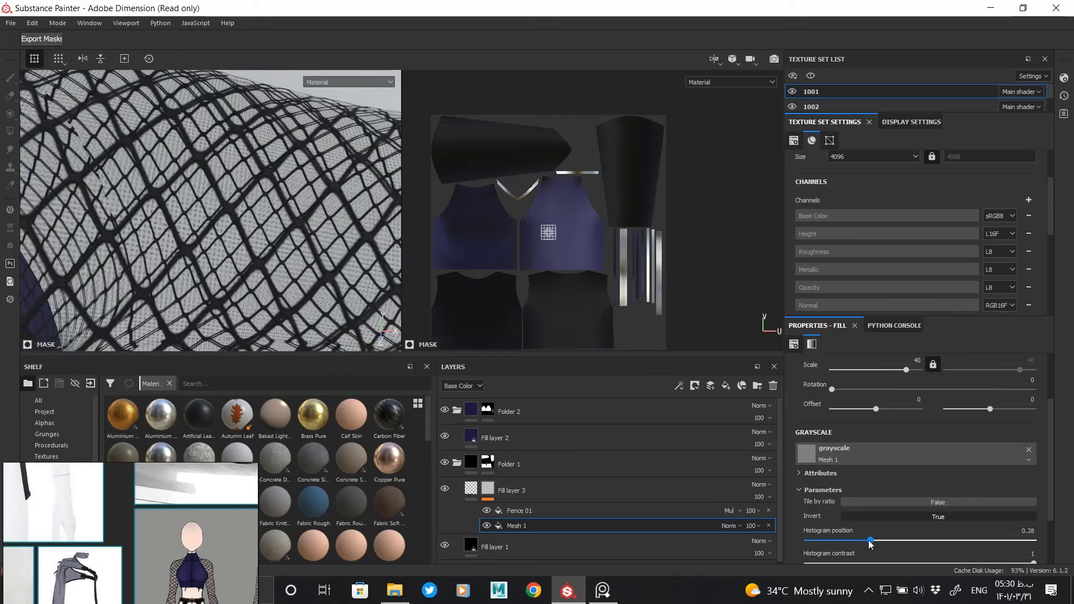
{"action": "left_click_drag", "start_coordinate": [871, 540], "coordinate": [818, 541]}
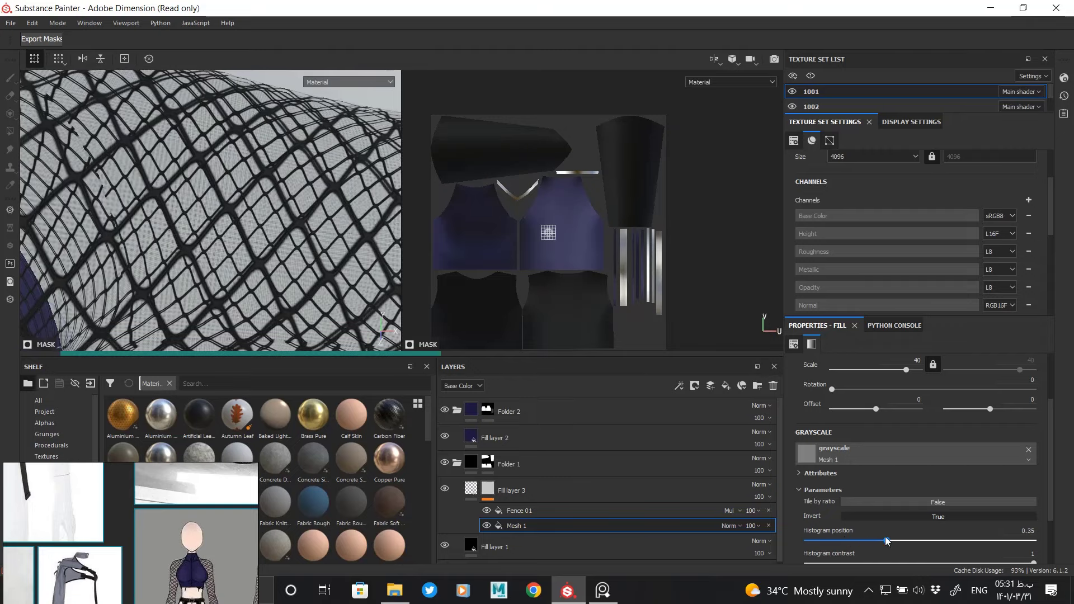
Step: Collapse Folder 1 and view the torso from the front
{"action": "scroll", "coordinate": [267, 230], "scroll_direction": "down", "scroll_amount": 10}
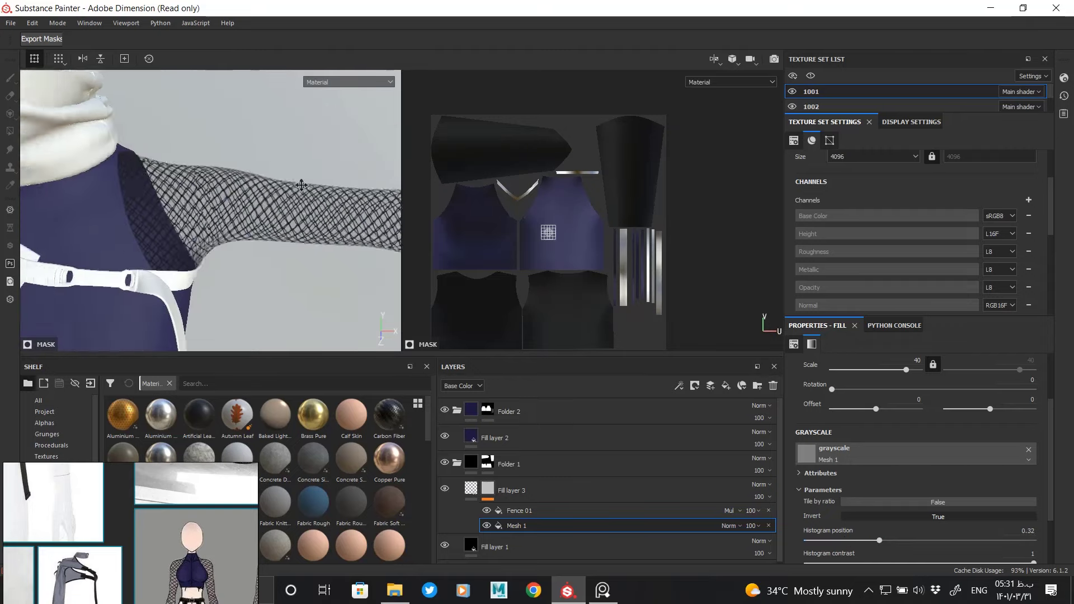
{"action": "mouse_move", "coordinate": [185, 165]}
{"action": "left_mouse_down", "text": "alt"}
{"action": "mouse_move", "coordinate": [105, 156]}
{"action": "mouse_move", "coordinate": [71, 123]}
{"action": "left_mouse_up", "text": "alt"}
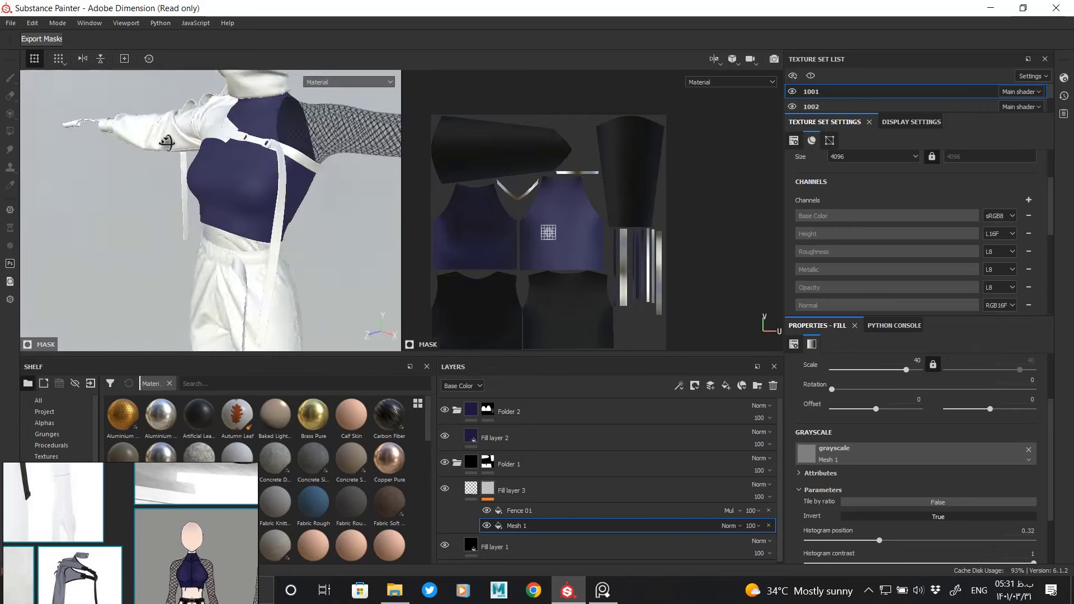
{"action": "left_click", "coordinate": [458, 463]}
{"action": "mouse_move", "coordinate": [242, 212]}
{"action": "left_mouse_down", "text": "alt"}
{"action": "mouse_move", "coordinate": [273, 257]}
{"action": "mouse_move", "coordinate": [288, 237]}
{"action": "mouse_move", "coordinate": [333, 241]}
{"action": "mouse_move", "coordinate": [370, 269]}
{"action": "left_mouse_up", "text": "alt"}
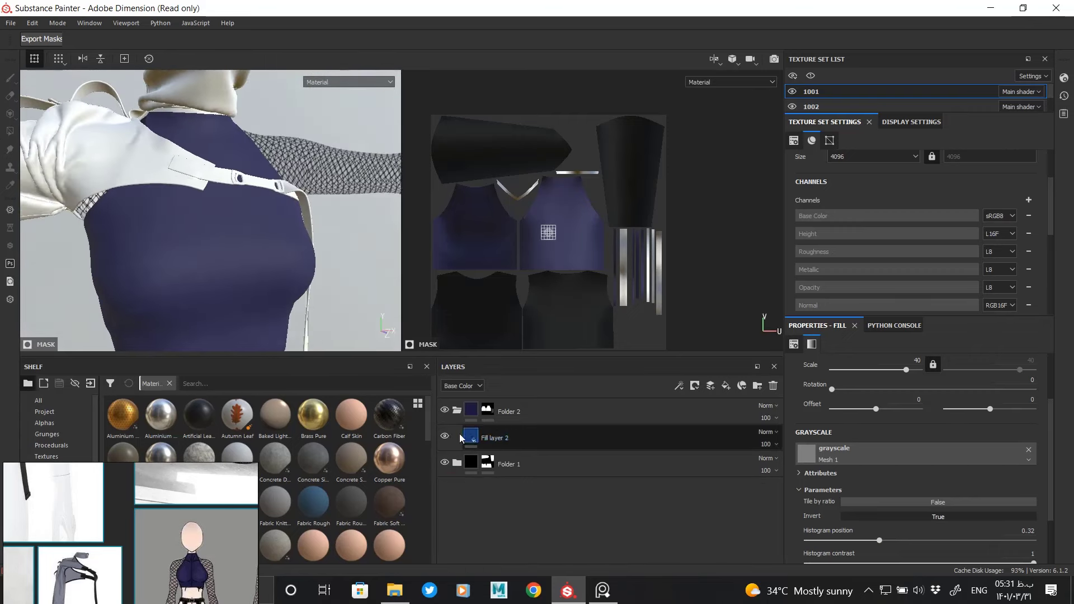
Step: Add Fill layer 4 above Folder 1 with a black base colour and a polygon-fill mask
{"action": "left_click", "coordinate": [562, 464]}
{"action": "left_click", "coordinate": [727, 390]}
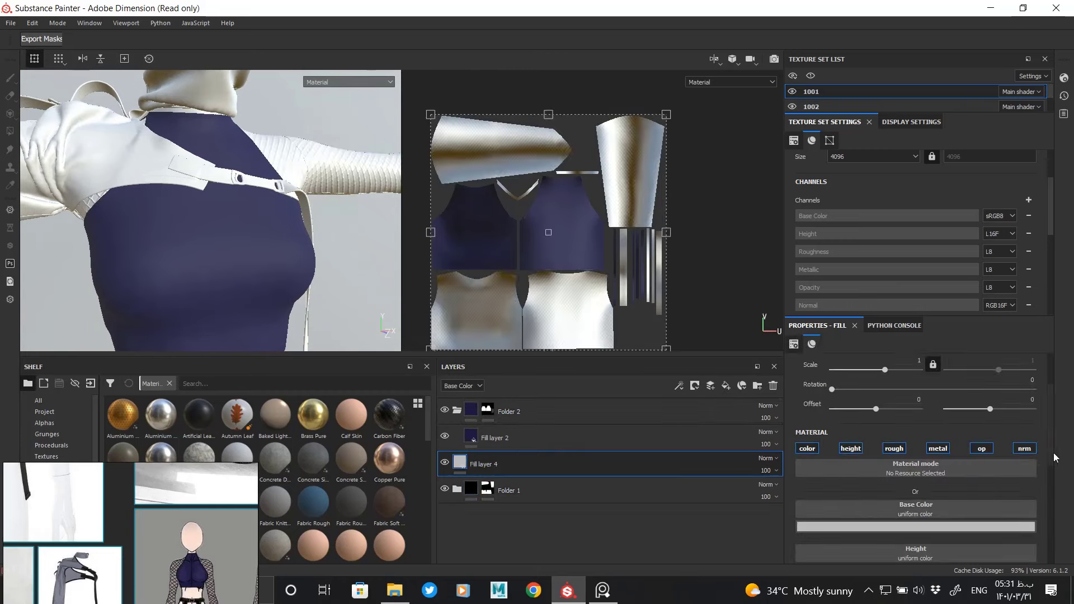
{"action": "scroll", "coordinate": [922, 464], "scroll_direction": "down", "scroll_amount": 5}
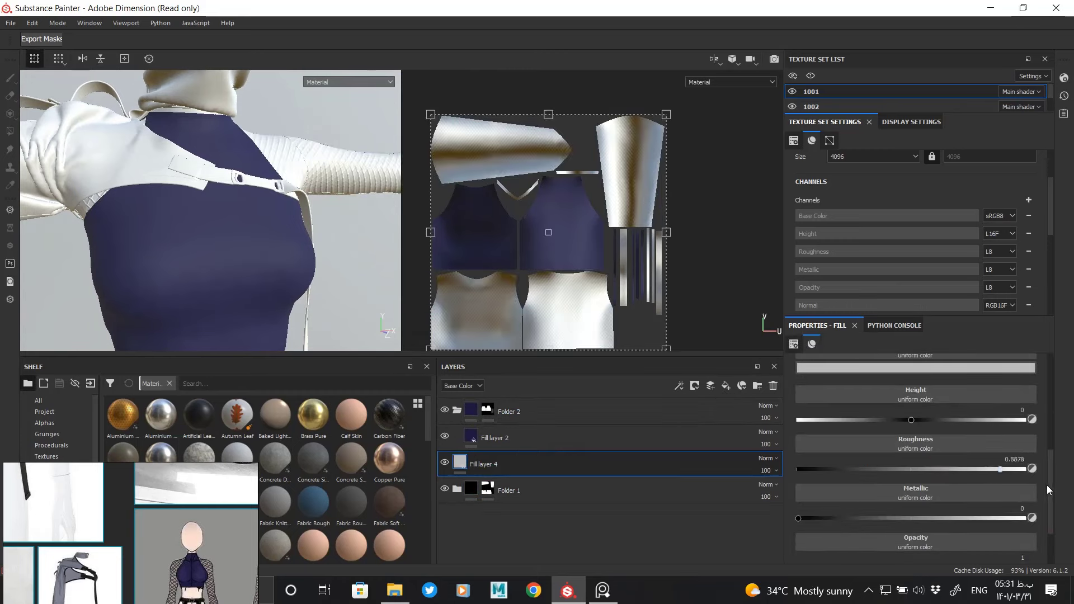
{"action": "left_click_drag", "start_coordinate": [1047, 490], "coordinate": [1048, 442]}
{"action": "left_click", "coordinate": [973, 458]}
{"action": "left_click", "coordinate": [951, 568]}
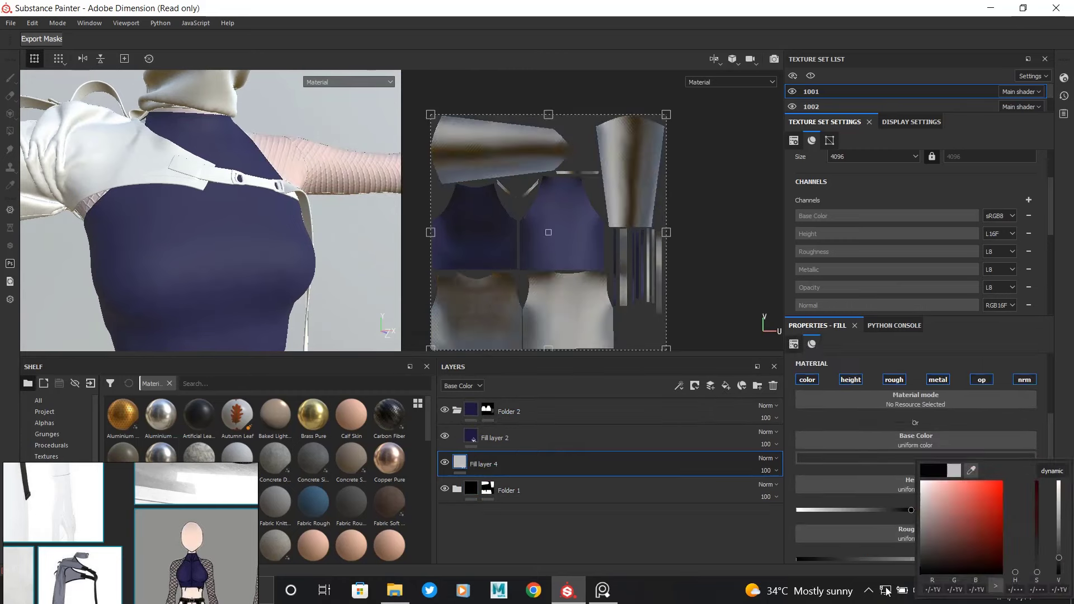
{"action": "right_click", "coordinate": [488, 464]}
{"action": "left_click", "coordinate": [541, 100]}
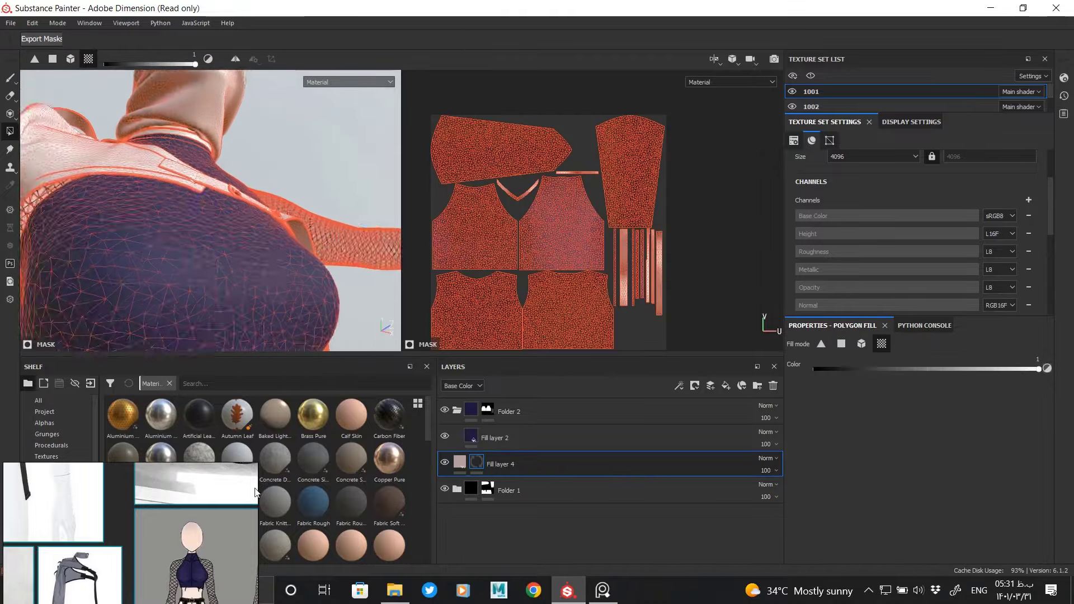
Step: Inspect a mesh strap and the sleeve opening, then hide the 1002 texture set
{"action": "scroll", "coordinate": [251, 235], "scroll_direction": "up", "scroll_amount": 5}
{"action": "left_click_drag", "start_coordinate": [252, 235], "coordinate": [324, 305], "text": "alt"}
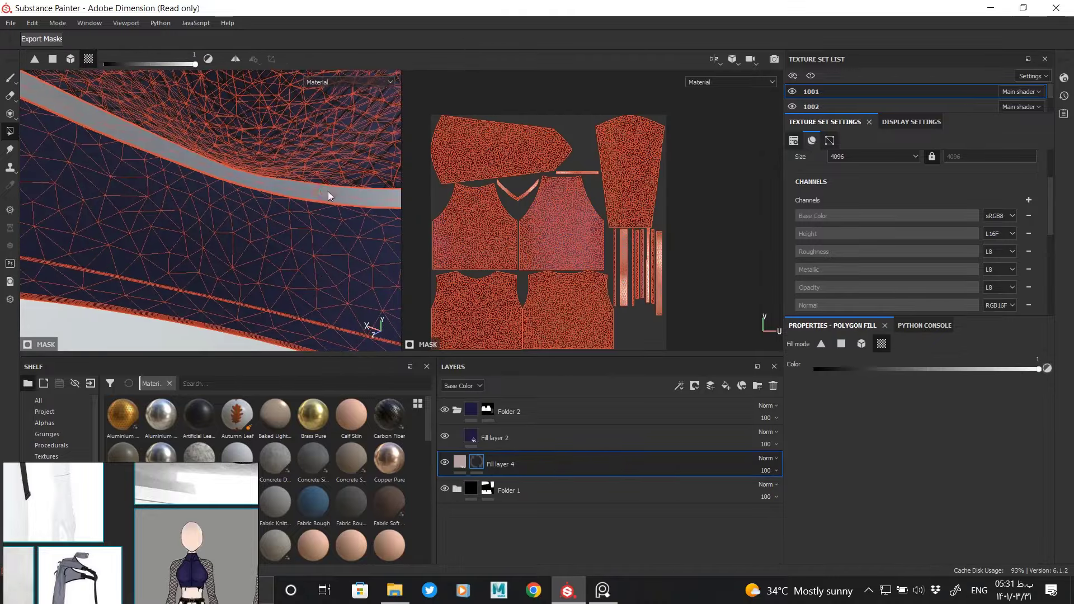
{"action": "left_click_drag", "start_coordinate": [328, 191], "coordinate": [281, 203], "text": "alt"}
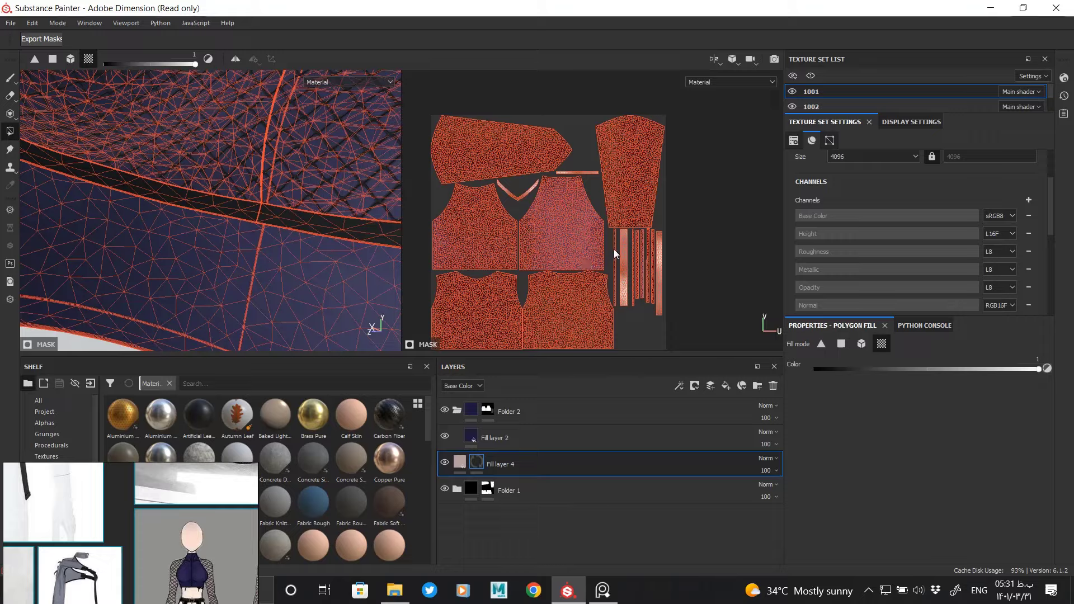
{"action": "scroll", "coordinate": [614, 251], "scroll_direction": "up", "scroll_amount": 5}
{"action": "mouse_move", "coordinate": [248, 181]}
{"action": "left_mouse_down", "text": "alt"}
{"action": "mouse_move", "coordinate": [276, 144]}
{"action": "mouse_move", "coordinate": [297, 307]}
{"action": "mouse_move", "coordinate": [168, 224]}
{"action": "mouse_move", "coordinate": [2, 162]}
{"action": "mouse_move", "coordinate": [163, 179]}
{"action": "mouse_move", "coordinate": [192, 199]}
{"action": "mouse_move", "coordinate": [324, 199]}
{"action": "mouse_move", "coordinate": [275, 163]}
{"action": "mouse_move", "coordinate": [221, 173]}
{"action": "mouse_move", "coordinate": [392, 224]}
{"action": "mouse_move", "coordinate": [191, 196]}
{"action": "mouse_move", "coordinate": [197, 187]}
{"action": "mouse_move", "coordinate": [274, 220]}
{"action": "left_mouse_up", "text": "alt"}
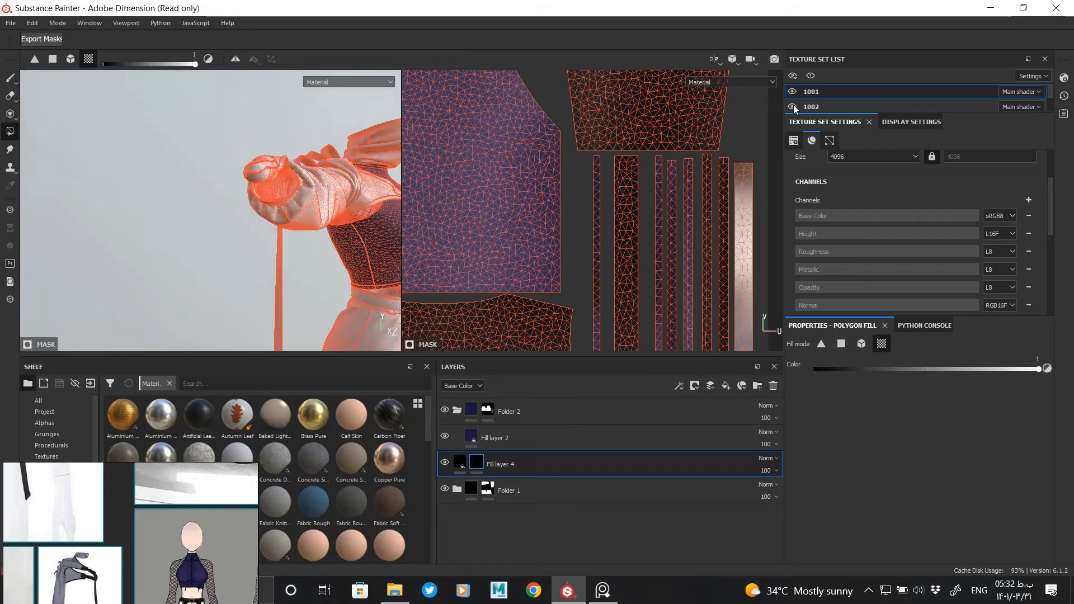
{"action": "left_click", "coordinate": [792, 106]}
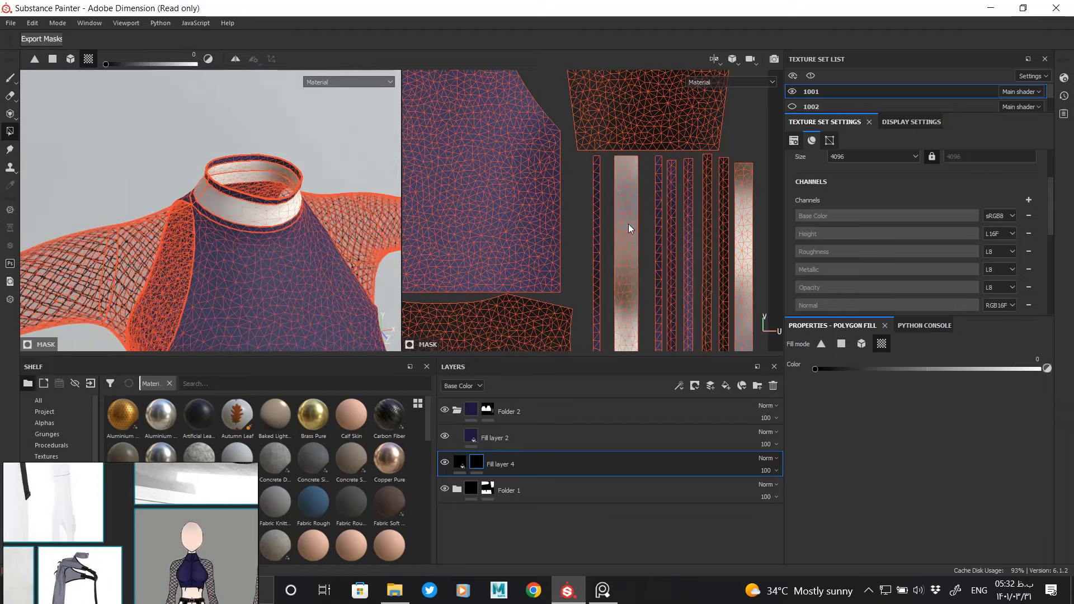
Step: Select Folder 2 and orbit around the outfit to check the top, skirt and sleeve
{"action": "left_click_drag", "start_coordinate": [314, 229], "coordinate": [358, 224], "text": "alt"}
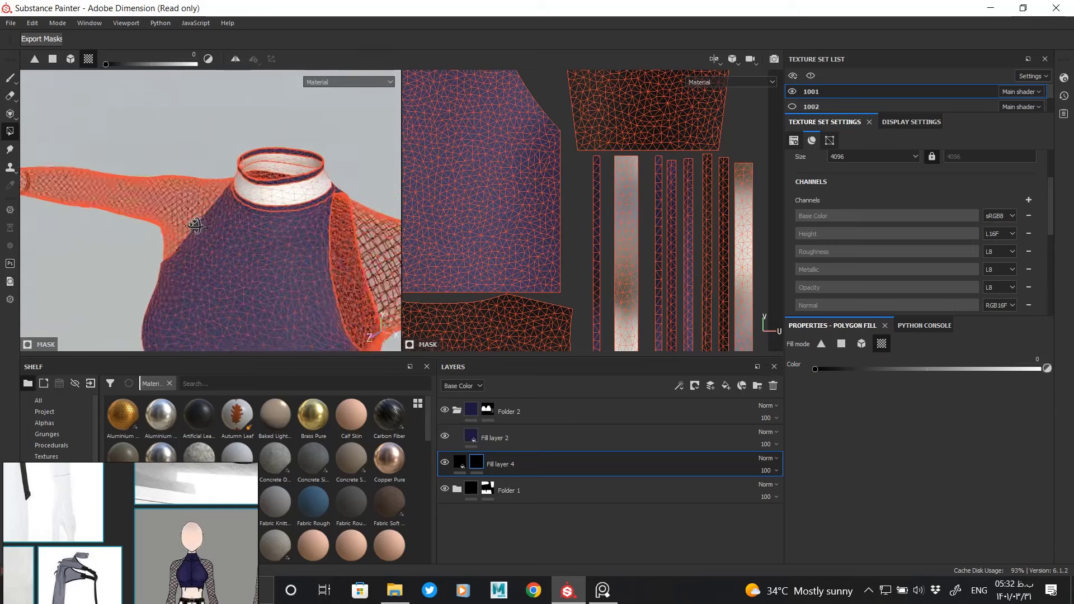
{"action": "left_click", "coordinate": [504, 411]}
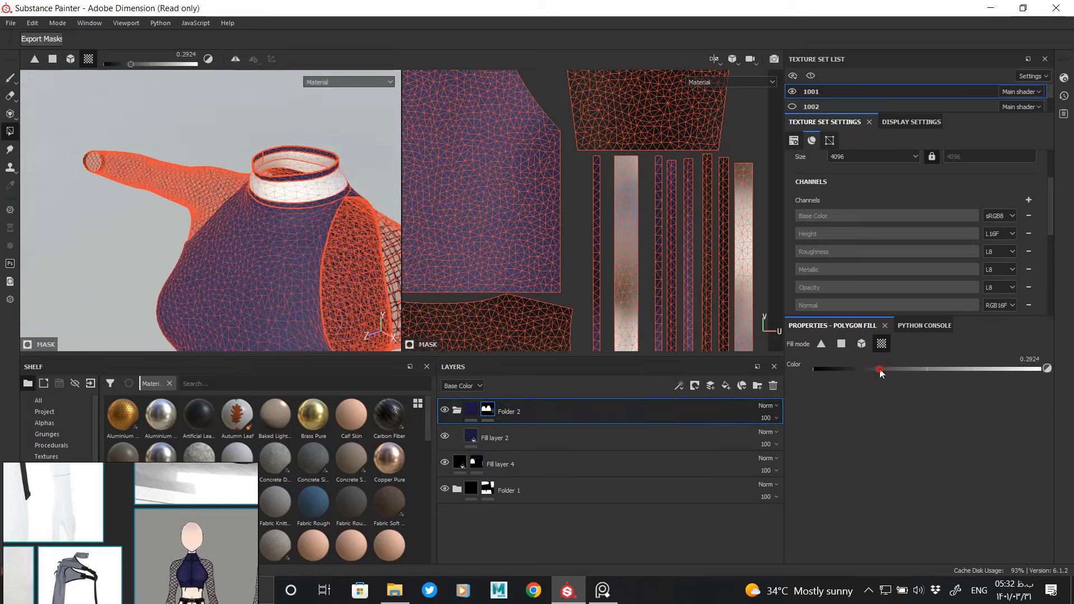
{"action": "left_click", "coordinate": [647, 411]}
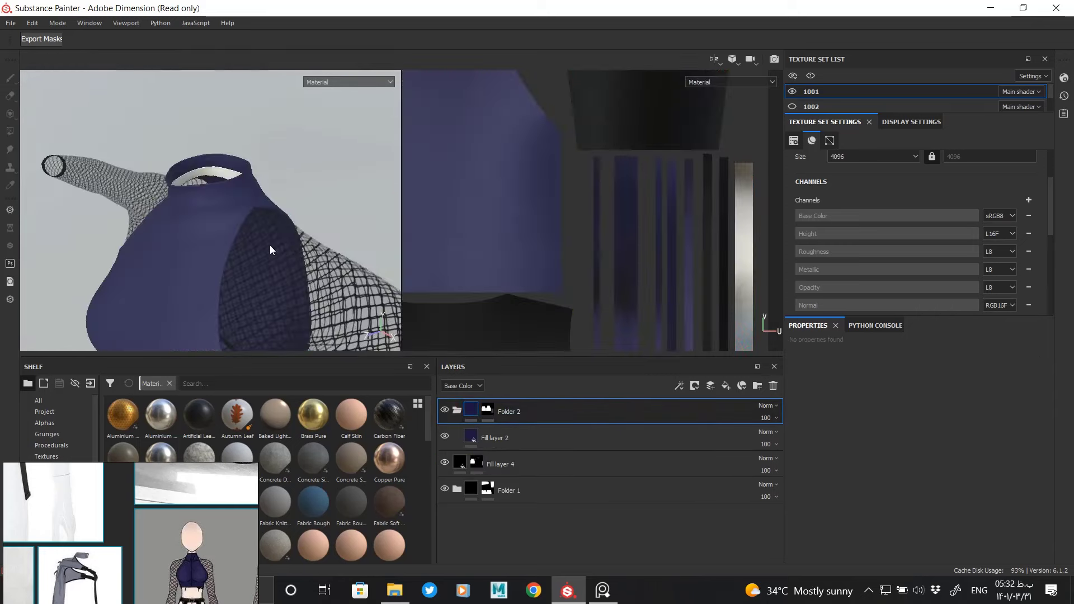
{"action": "left_click_drag", "start_coordinate": [270, 245], "coordinate": [301, 248], "text": "alt"}
{"action": "right_click_drag", "start_coordinate": [302, 248], "coordinate": [87, 127], "text": "alt"}
{"action": "mouse_move", "coordinate": [86, 127]}
{"action": "left_mouse_down", "text": "alt"}
{"action": "mouse_move", "coordinate": [149, 192]}
{"action": "mouse_move", "coordinate": [355, 192]}
{"action": "mouse_move", "coordinate": [247, 185]}
{"action": "left_mouse_up", "text": "alt"}
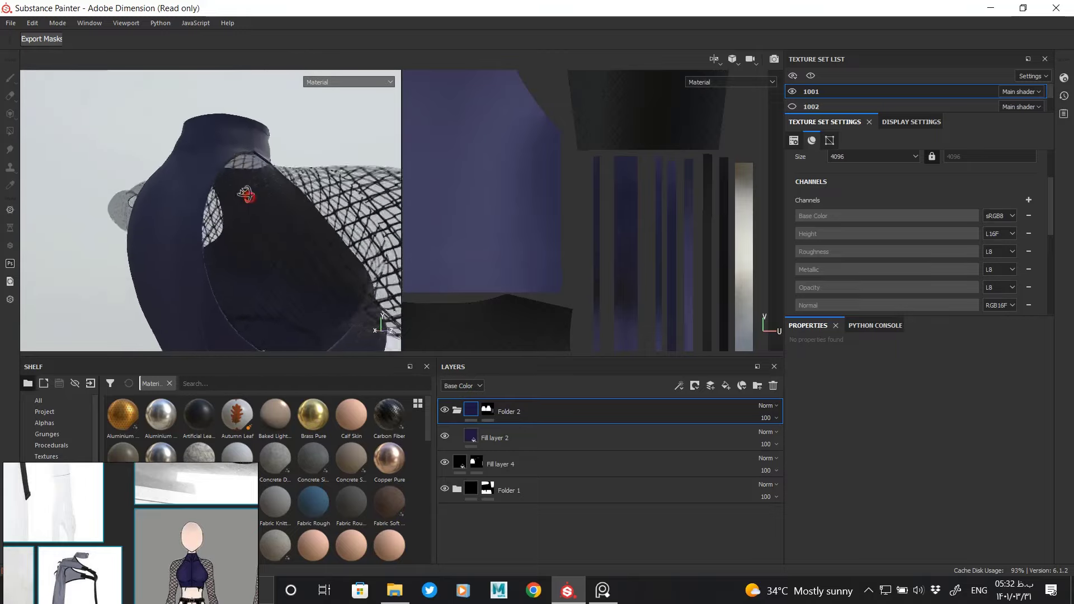
{"action": "mouse_move", "coordinate": [247, 184]}
{"action": "right_mouse_down", "text": "alt"}
{"action": "mouse_move", "coordinate": [256, 293]}
{"action": "mouse_move", "coordinate": [170, 250]}
{"action": "mouse_move", "coordinate": [167, 227]}
{"action": "right_mouse_up", "text": "alt"}
{"action": "left_click_drag", "start_coordinate": [166, 226], "coordinate": [146, 294], "text": "alt"}
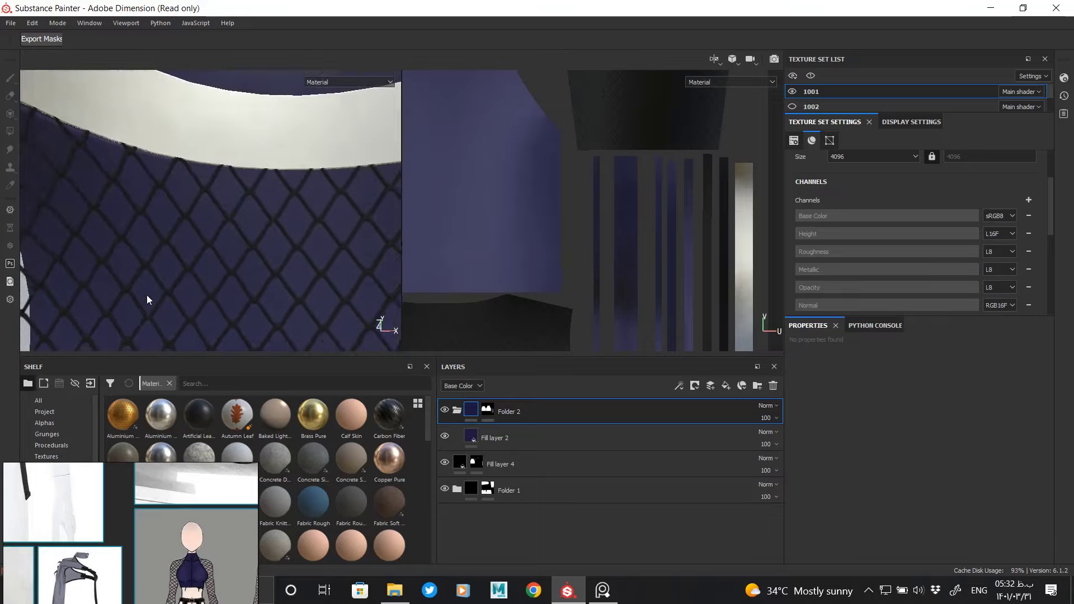
Step: Review Fill layer 4's mask and content, then select the navy Fill layer 2
{"action": "left_click", "coordinate": [477, 465]}
{"action": "right_click_drag", "start_coordinate": [335, 169], "coordinate": [156, 187], "text": "alt"}
{"action": "left_click_drag", "start_coordinate": [155, 187], "coordinate": [203, 187], "text": "alt"}
{"action": "left_click", "coordinate": [461, 462]}
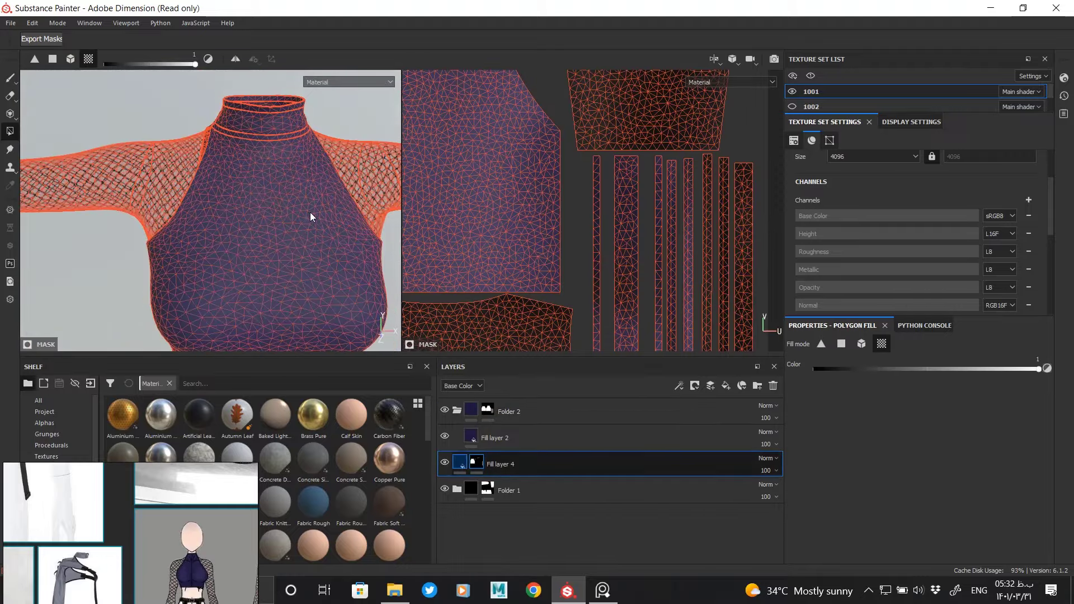
{"action": "mouse_move", "coordinate": [307, 207]}
{"action": "left_mouse_down", "text": "alt"}
{"action": "mouse_move", "coordinate": [280, 220]}
{"action": "mouse_move", "coordinate": [336, 224]}
{"action": "left_mouse_up", "text": "alt"}
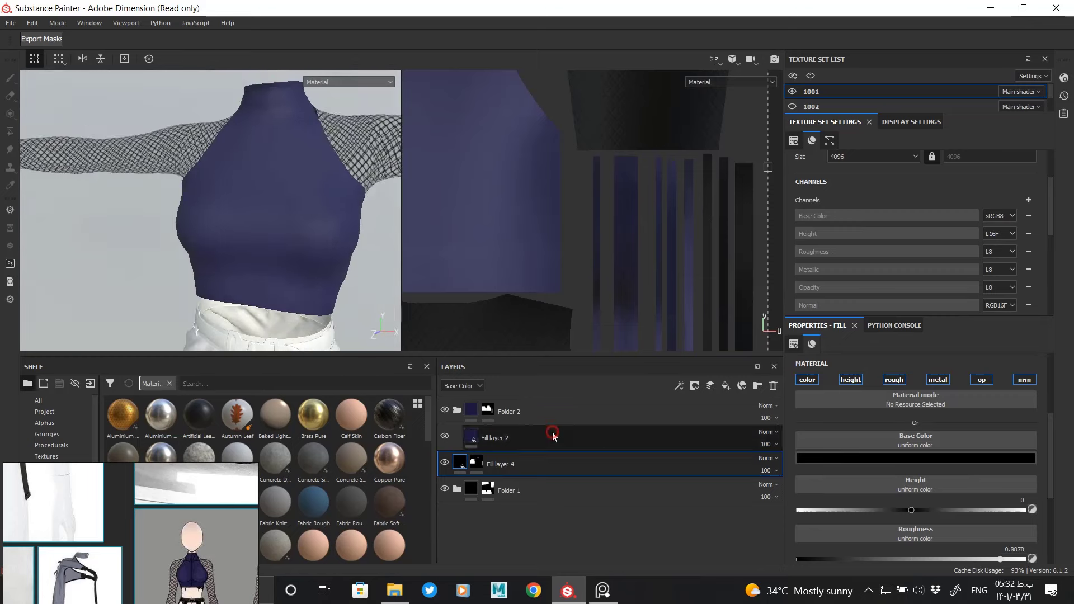
{"action": "left_click", "coordinate": [553, 435]}
Step: Save the project as 01 in the Techwear Outfit No.1 folder
{"action": "left_click", "coordinate": [112, 126]}
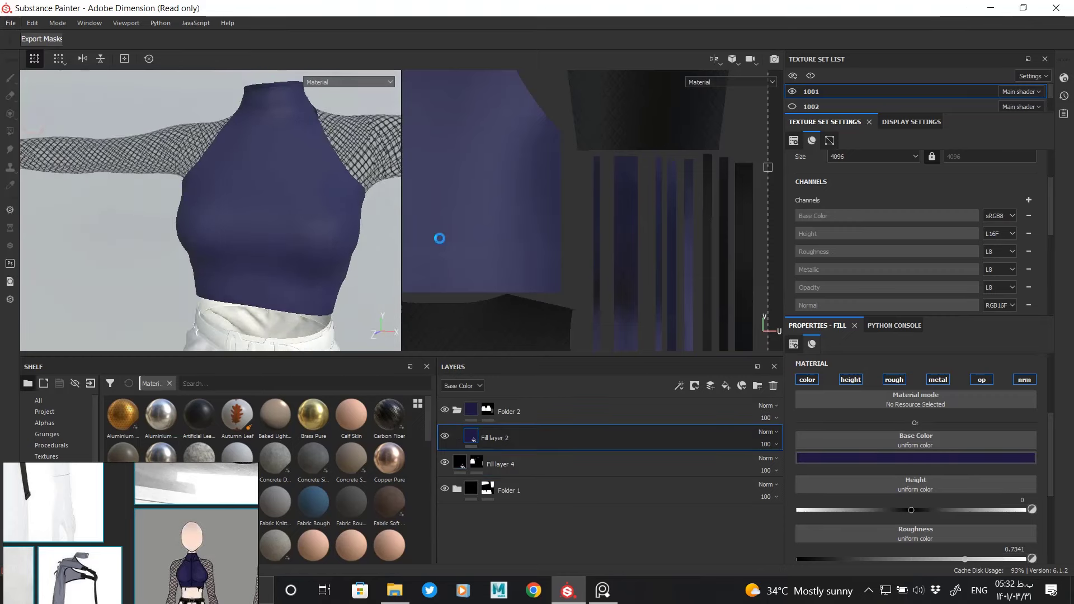
{"action": "left_click", "coordinate": [70, 230]}
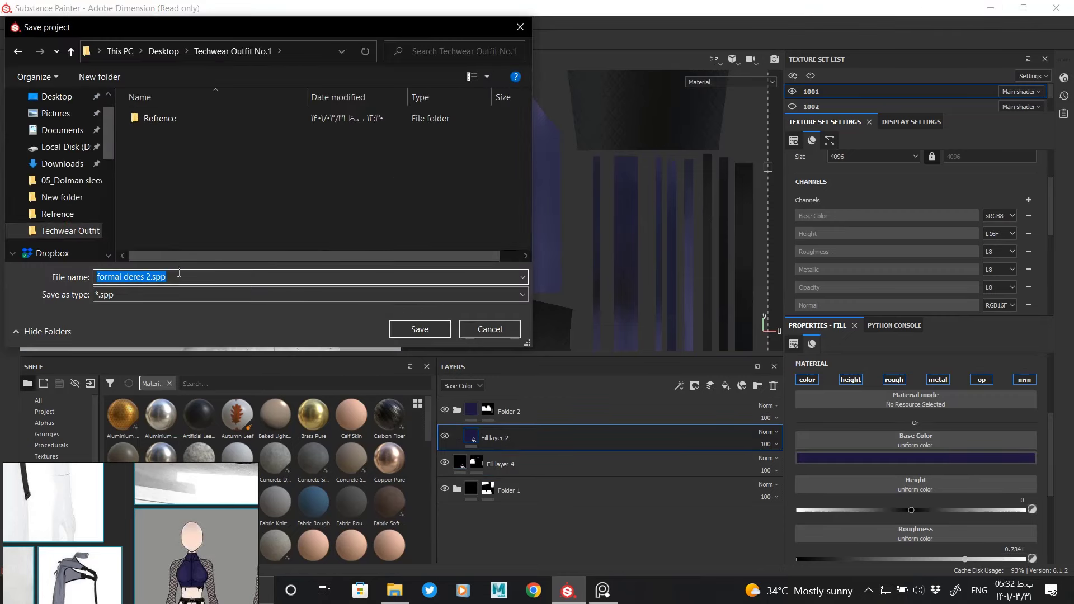
{"action": "left_click", "coordinate": [428, 329]}
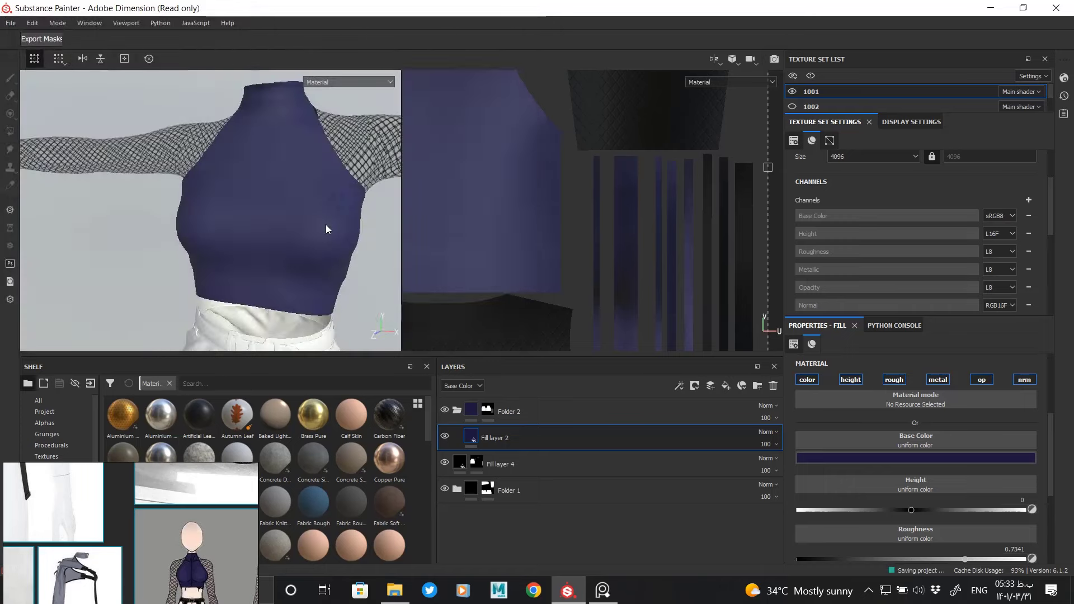
{"action": "scroll", "coordinate": [321, 217], "scroll_direction": "up", "scroll_amount": 3}
{"action": "scroll", "coordinate": [335, 172], "scroll_direction": "up", "scroll_amount": 5}
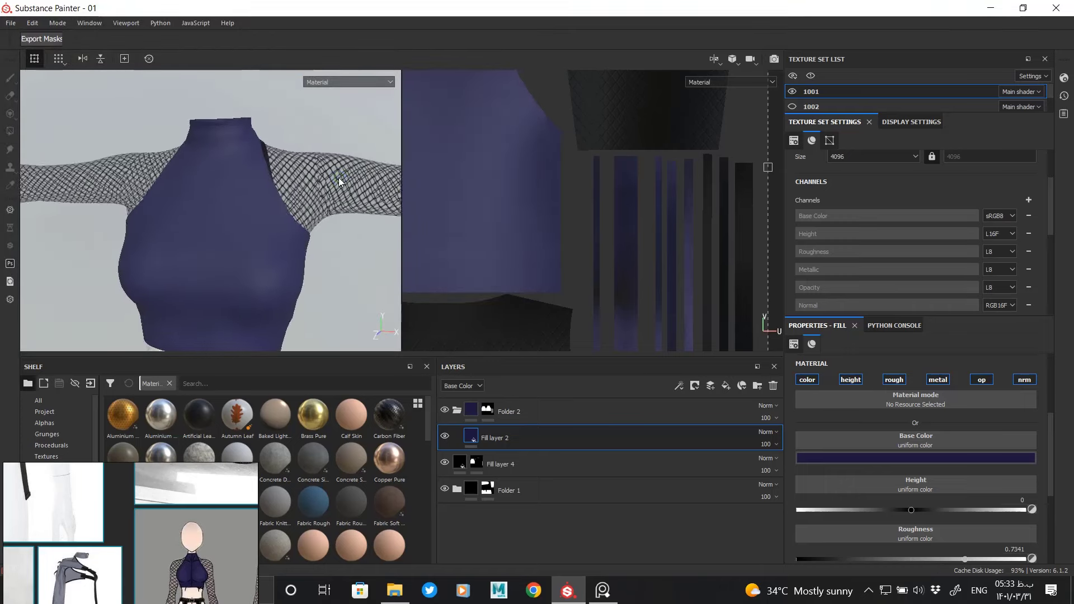
Step: Expand Folder 1 and add Fill layer 5 with a black mask above Fill layer 3
{"action": "left_click", "coordinate": [500, 495]}
{"action": "left_click", "coordinate": [488, 518]}
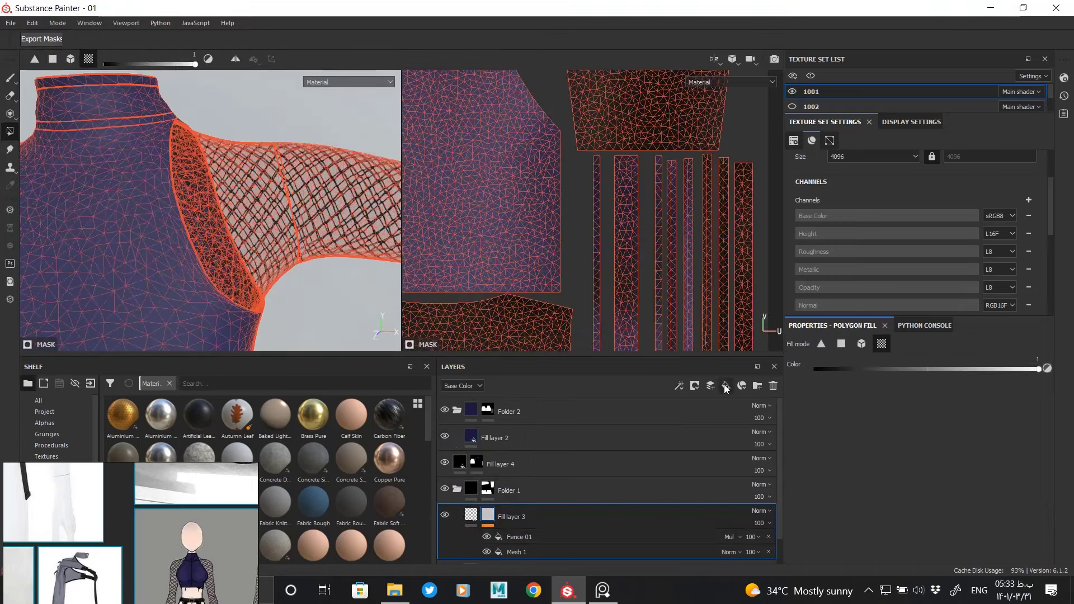
{"action": "left_click", "coordinate": [488, 521]}
{"action": "left_click", "coordinate": [726, 386]}
{"action": "right_click", "coordinate": [495, 515]}
{"action": "left_click", "coordinate": [541, 62]}
Step: Add a slightly softened UV Border Distance generator to Fill layer 5's mask
{"action": "right_click", "coordinate": [488, 515]}
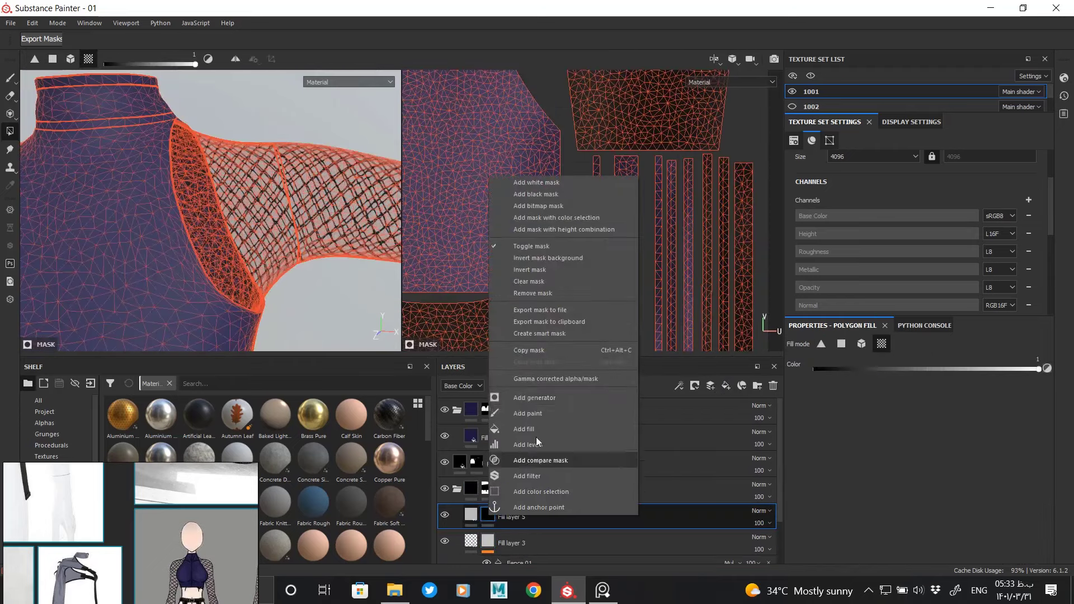
{"action": "left_click", "coordinate": [537, 460]}
{"action": "scroll", "coordinate": [1052, 455], "scroll_direction": "down", "scroll_amount": 2}
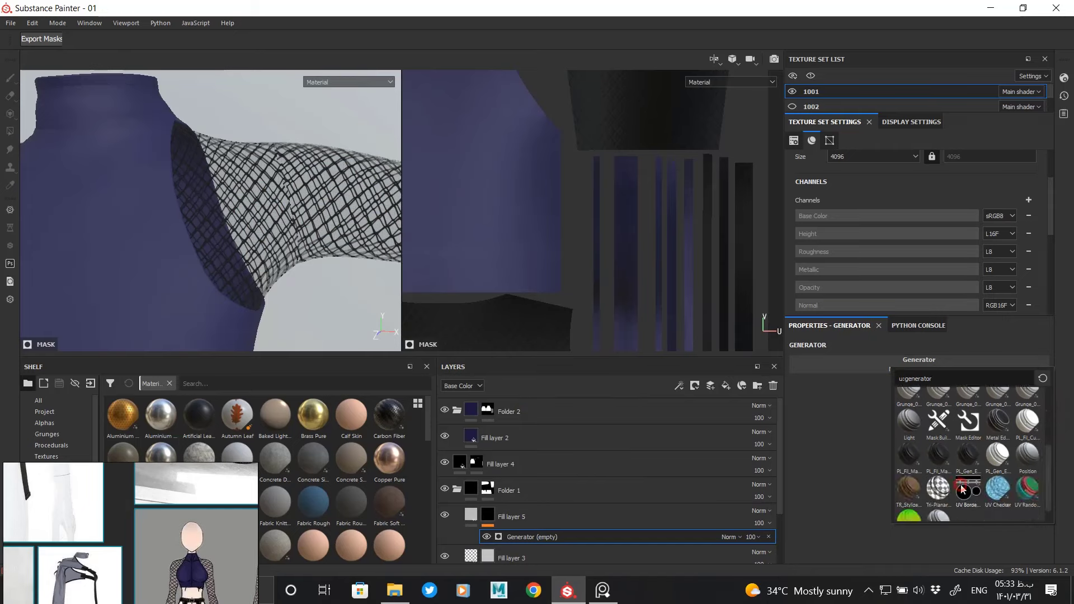
{"action": "left_click", "coordinate": [963, 490]}
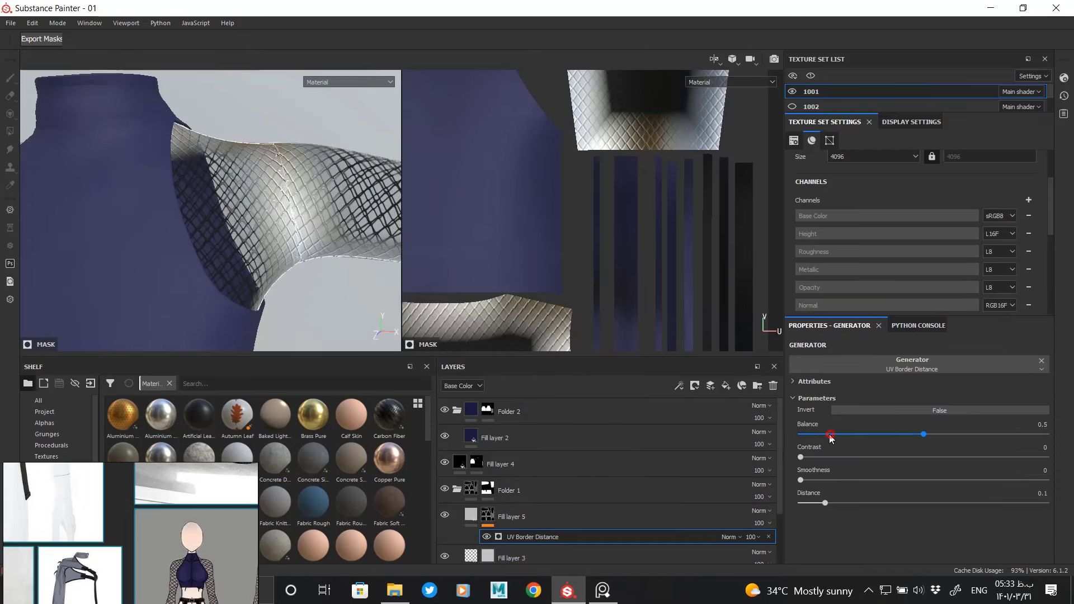
{"action": "left_click", "coordinate": [807, 480]}
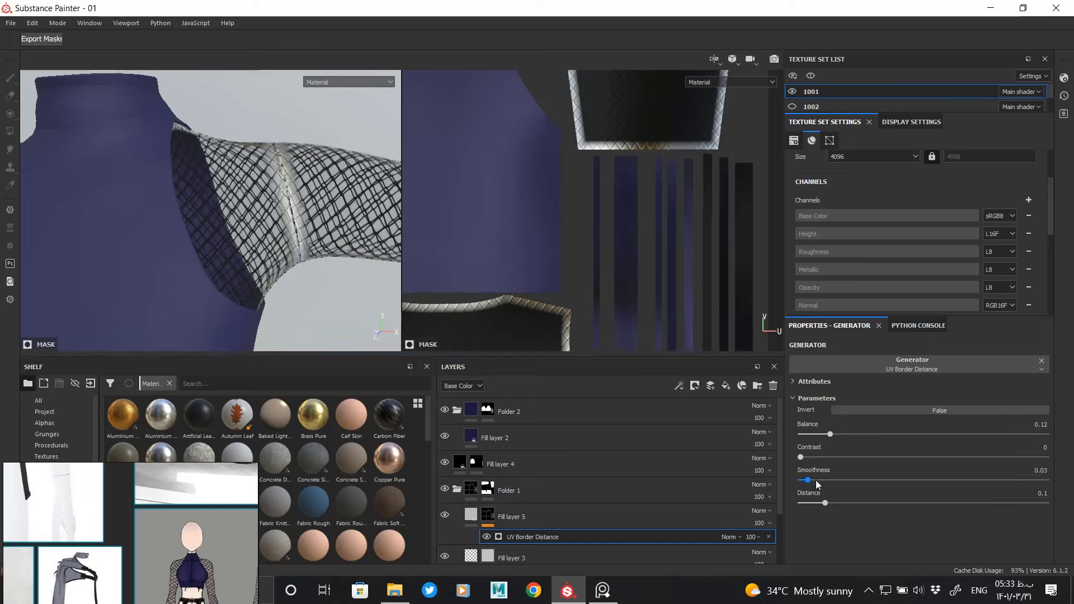
Step: Keep only the height channel on Fill layer 5 and set its height to -0.1171
{"action": "left_click", "coordinate": [655, 516]}
{"action": "left_click", "coordinate": [807, 380]}
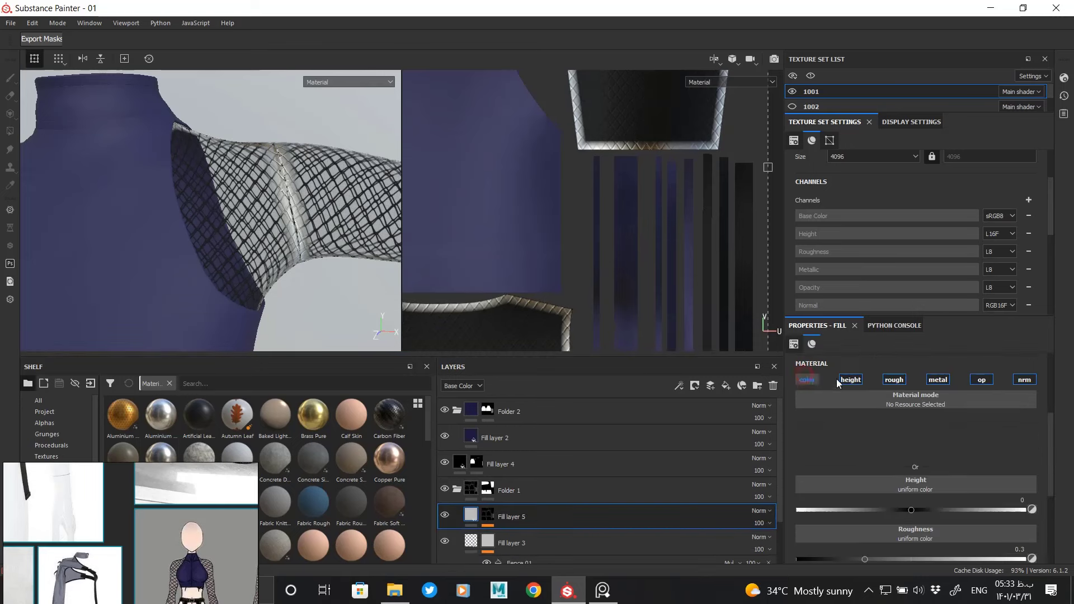
{"action": "left_click", "coordinate": [894, 380]}
{"action": "left_click", "coordinate": [938, 380]}
{"action": "left_click", "coordinate": [1023, 380]}
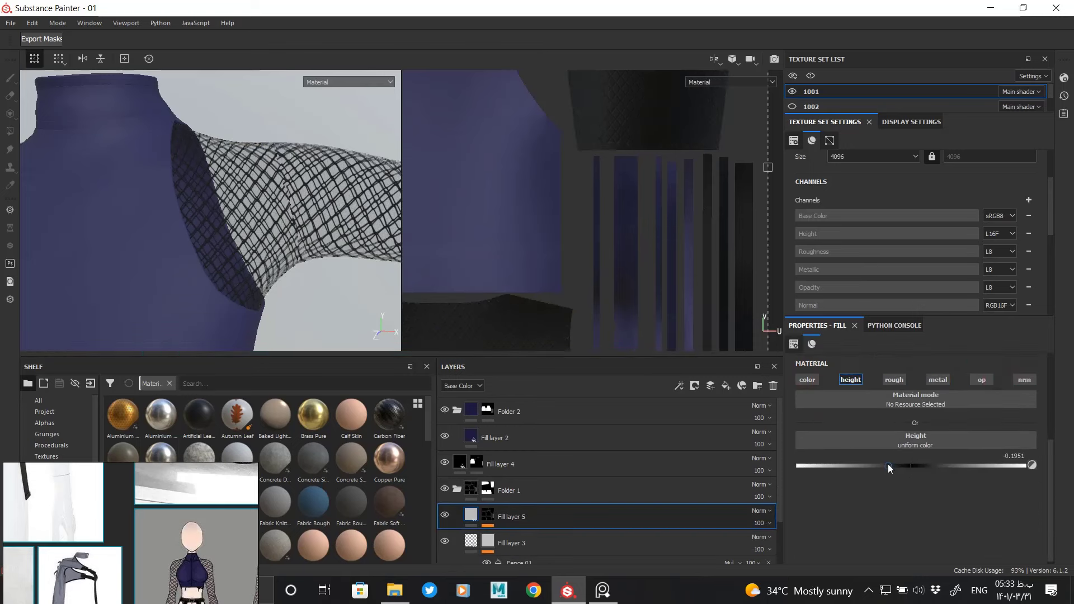
{"action": "left_click_drag", "start_coordinate": [907, 465], "coordinate": [774, 469]}
Step: Collapse Folder 1, select Fill layer 2 and view the top from the front
{"action": "scroll", "coordinate": [256, 232], "scroll_direction": "down", "scroll_amount": 5}
{"action": "left_click_drag", "start_coordinate": [220, 220], "coordinate": [263, 212], "text": "alt"}
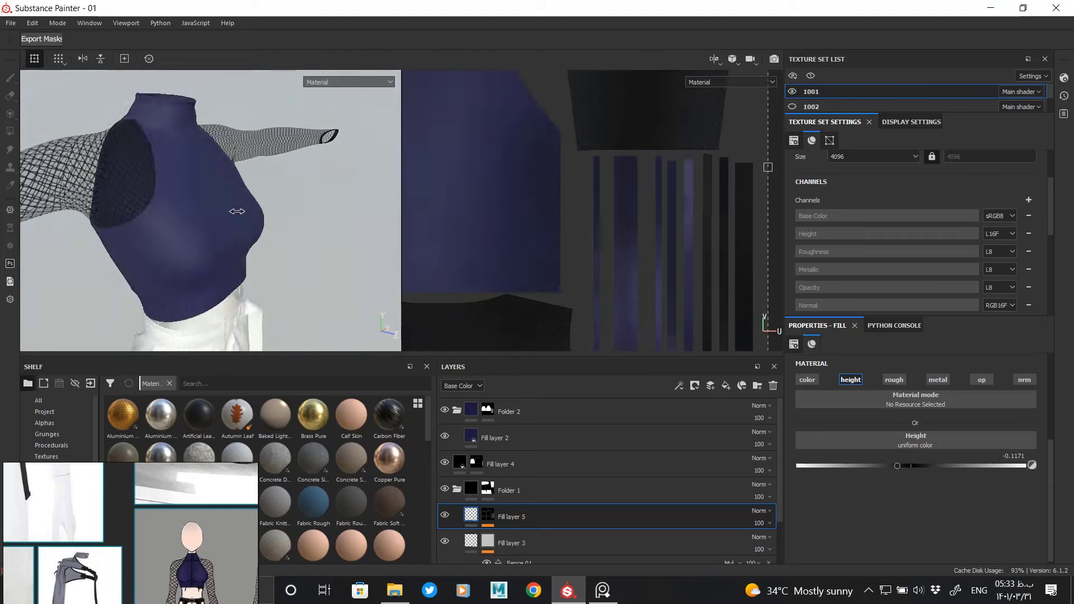
{"action": "left_click", "coordinate": [457, 489]}
{"action": "left_click", "coordinate": [503, 437]}
{"action": "left_click_drag", "start_coordinate": [246, 280], "coordinate": [251, 285], "text": "alt"}
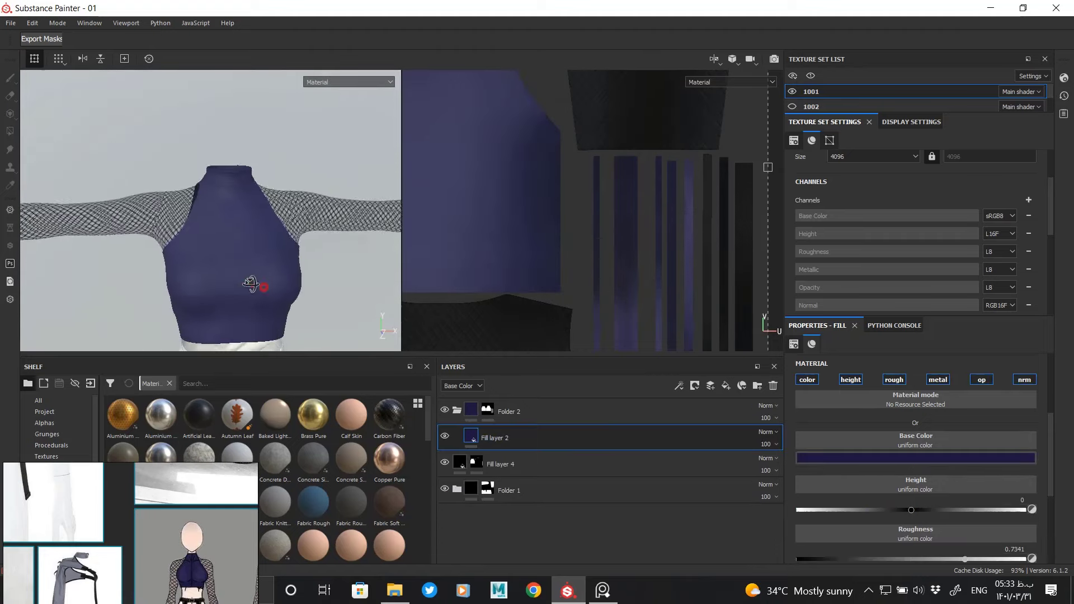
{"action": "scroll", "coordinate": [250, 284], "scroll_direction": "up", "scroll_amount": 3}
{"action": "scroll", "coordinate": [244, 220], "scroll_direction": "up", "scroll_amount": 3}
Step: Lower the saturation of Fill layer 2's navy base colour and compare it with the reference
{"action": "left_click", "coordinate": [824, 458]}
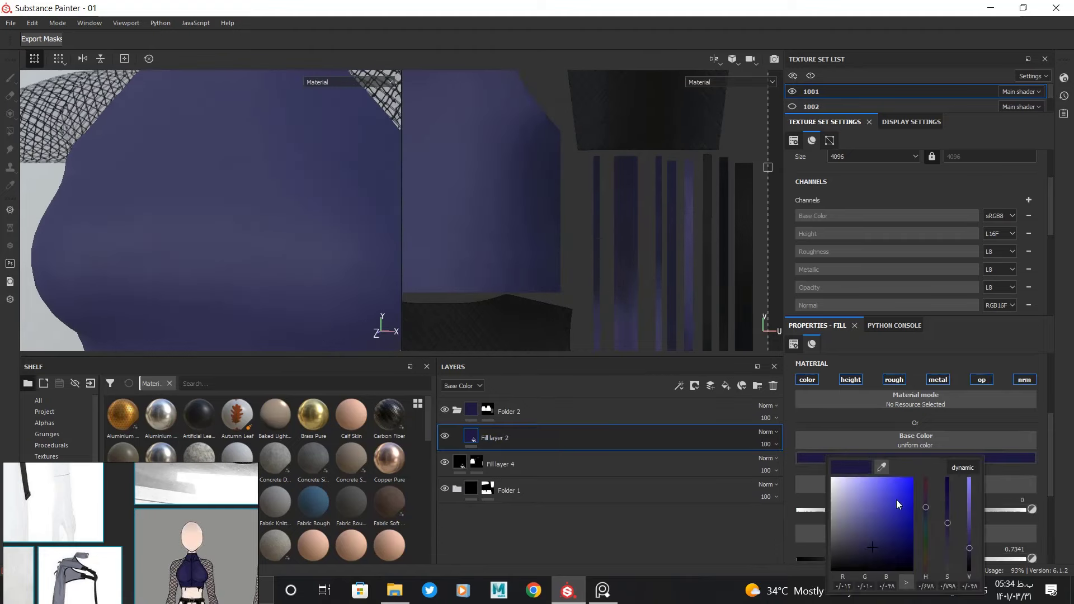
{"action": "left_click", "coordinate": [947, 560]}
{"action": "left_click", "coordinate": [185, 537]}
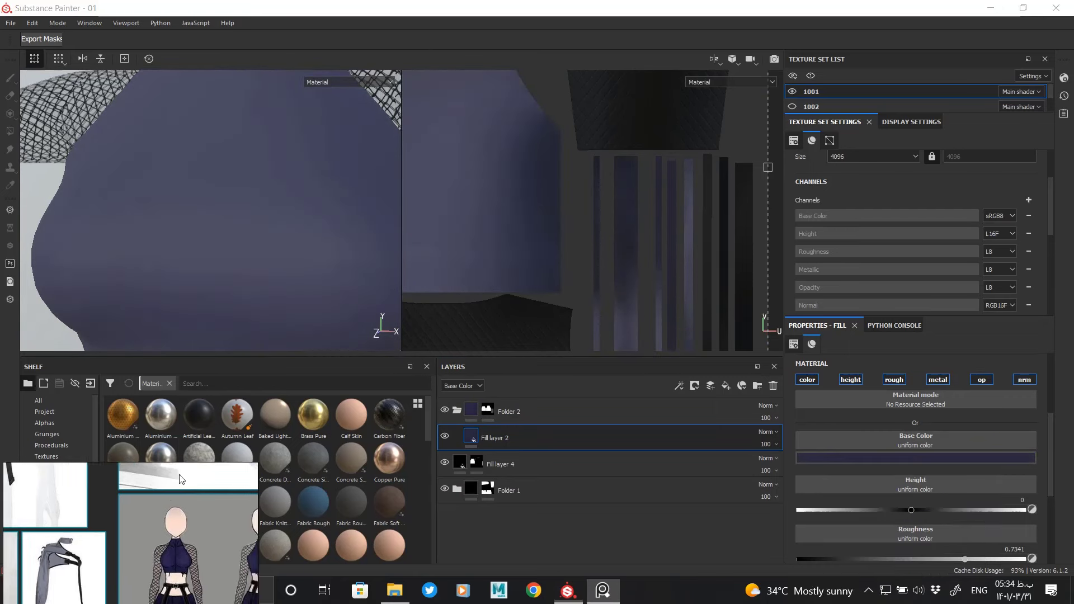
{"action": "scroll", "coordinate": [185, 537], "scroll_direction": "up", "scroll_amount": 3}
{"action": "scroll", "coordinate": [195, 601], "scroll_direction": "up", "scroll_amount": 2}
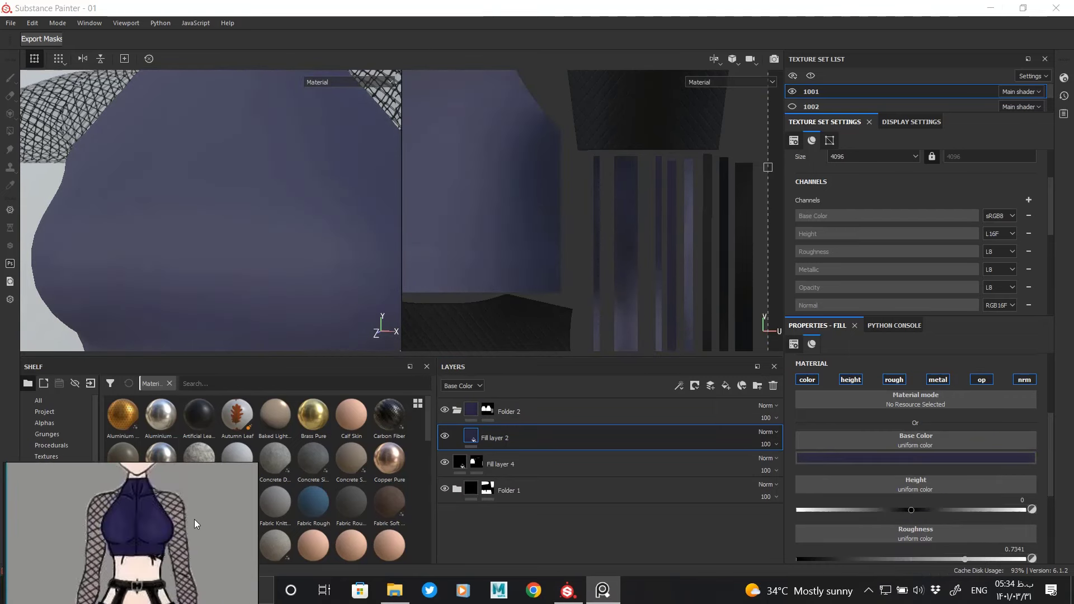
{"action": "scroll", "coordinate": [156, 257], "scroll_direction": "down", "scroll_amount": 2}
{"action": "scroll", "coordinate": [216, 283], "scroll_direction": "down", "scroll_amount": 2}
{"action": "scroll", "coordinate": [137, 240], "scroll_direction": "down", "scroll_amount": 2}
{"action": "scroll", "coordinate": [190, 261], "scroll_direction": "down", "scroll_amount": 2}
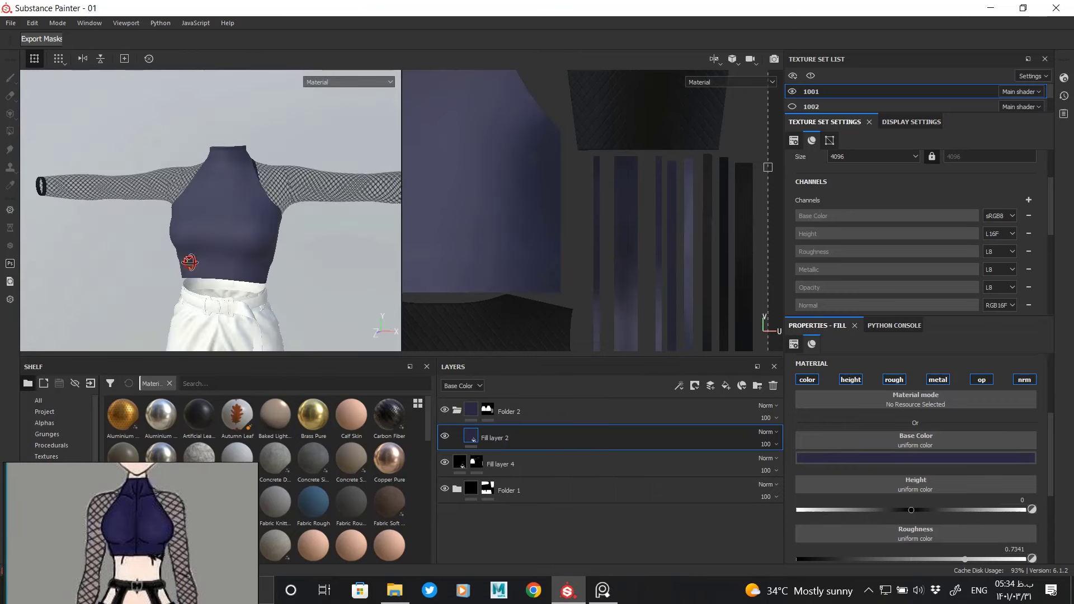
{"action": "scroll", "coordinate": [189, 261], "scroll_direction": "up", "scroll_amount": 3}
{"action": "left_click", "coordinate": [912, 459]}
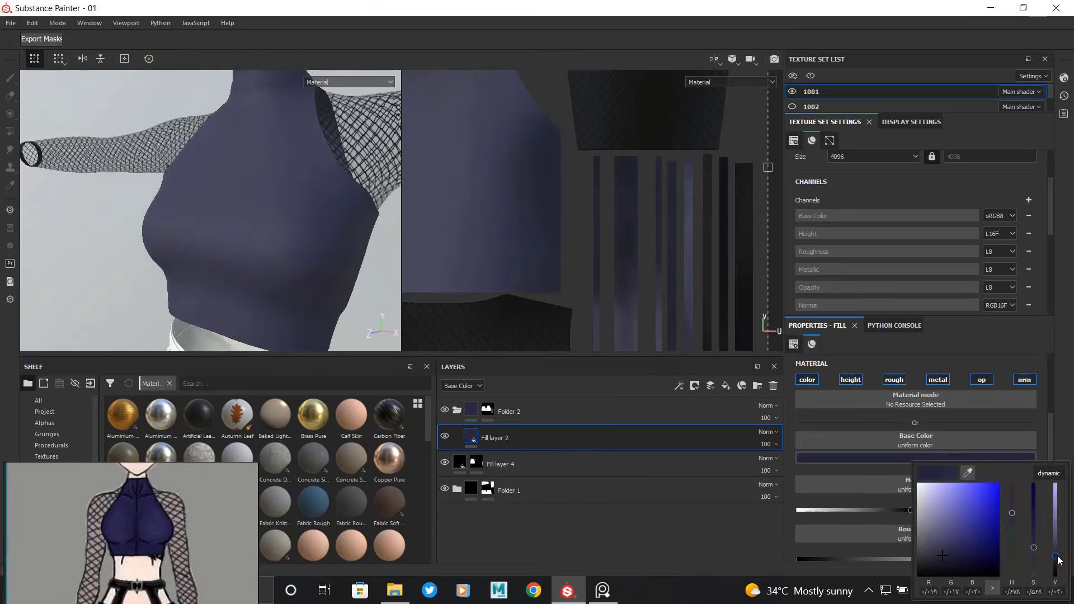
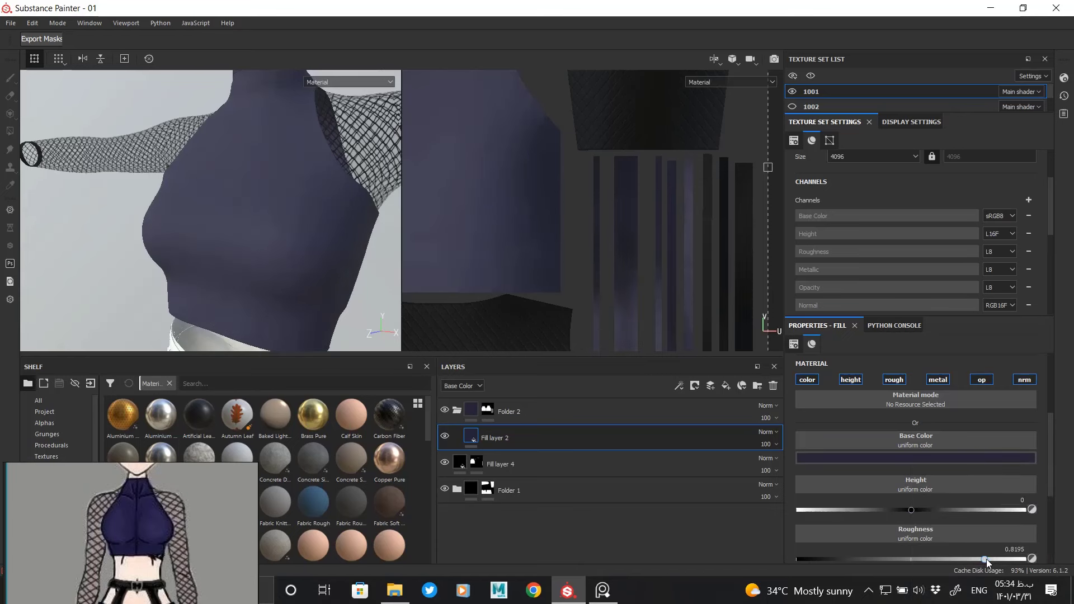
Step: Raise the top's roughness slightly, then add a new fill layer with a black mask and Fill effect
{"action": "left_click_drag", "start_coordinate": [984, 559], "coordinate": [989, 559]}
{"action": "left_click", "coordinate": [725, 386]}
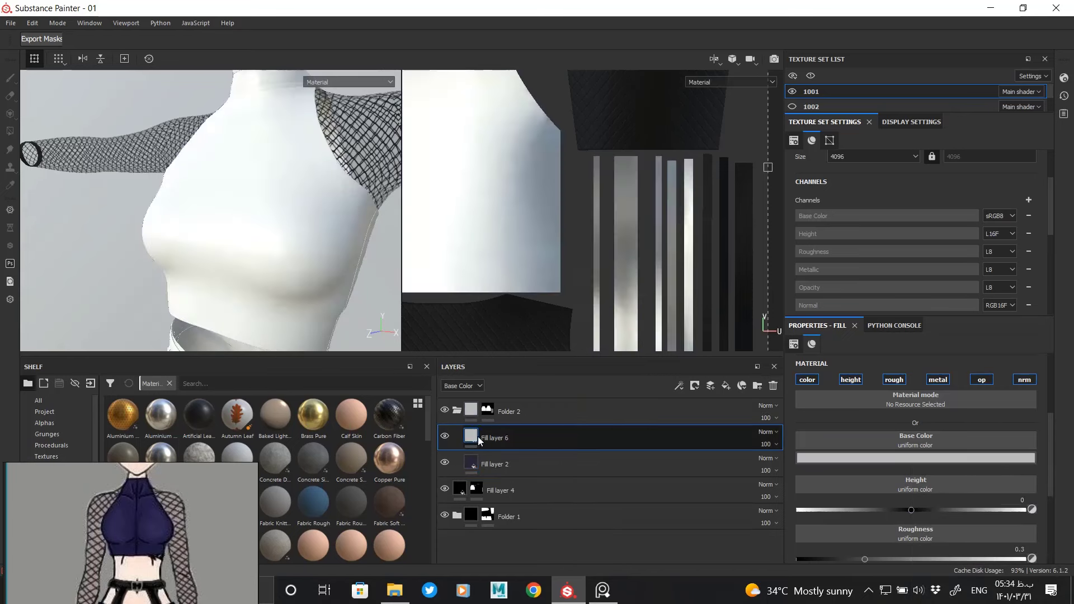
{"action": "right_click", "coordinate": [478, 436]}
{"action": "left_click", "coordinate": [576, 95]}
{"action": "key", "text": "4"}
{"action": "right_click", "coordinate": [492, 439]}
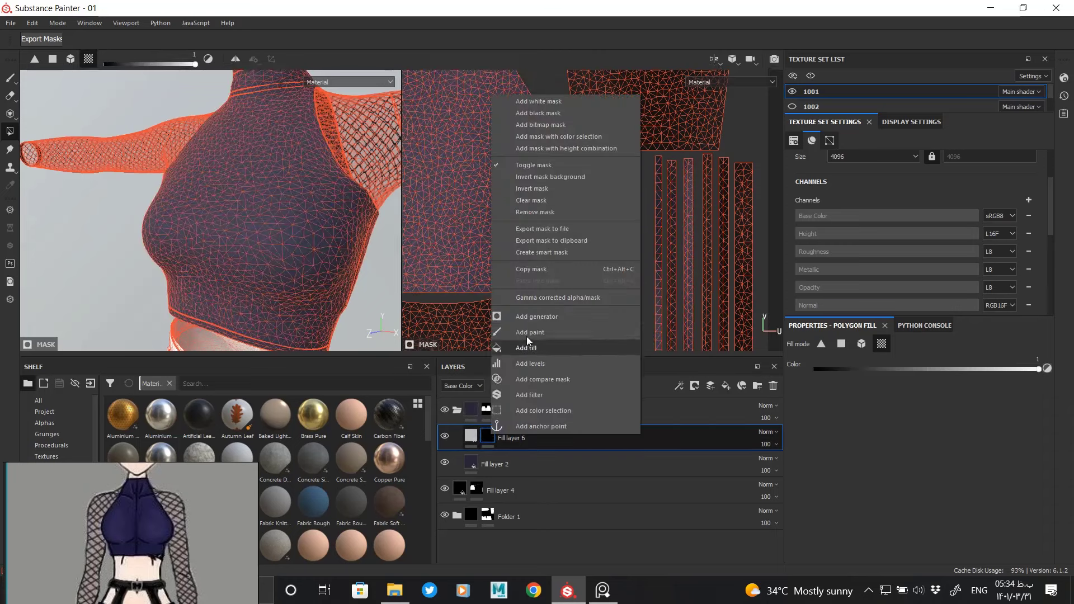
{"action": "left_click", "coordinate": [526, 316]}
Step: Set the mask's Fill effect to the Weave 2 pattern at a UV scale of about 4
{"action": "left_click", "coordinate": [932, 387]}
{"action": "left_click_drag", "start_coordinate": [1067, 437], "coordinate": [1069, 554]}
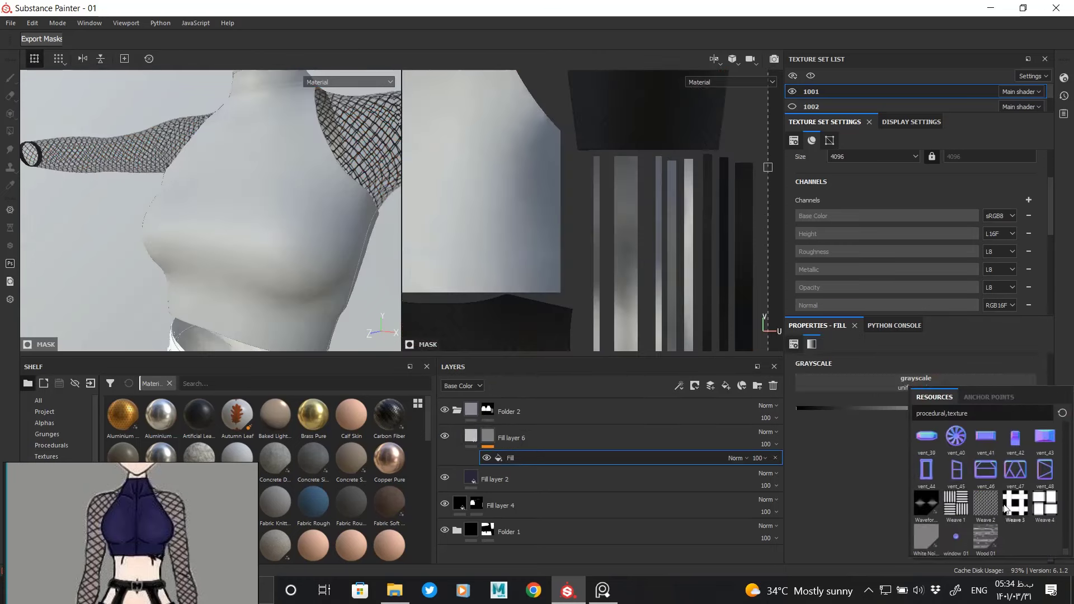
{"action": "left_click", "coordinate": [988, 504]}
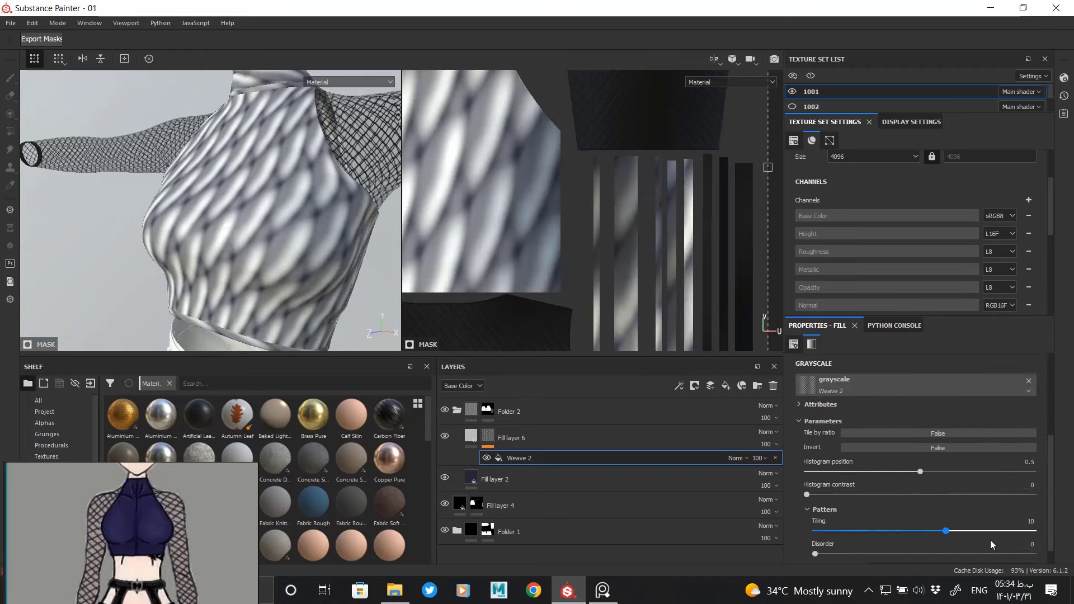
{"action": "scroll", "coordinate": [994, 446], "scroll_direction": "up", "scroll_amount": 3}
{"action": "left_click_drag", "start_coordinate": [845, 383], "coordinate": [890, 383]}
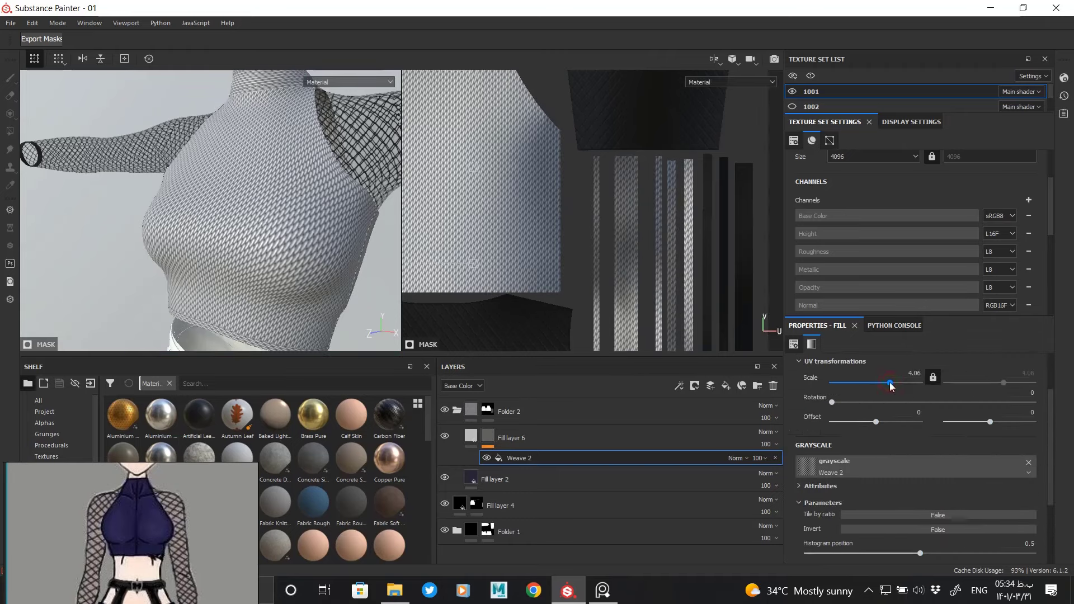
{"action": "scroll", "coordinate": [272, 239], "scroll_direction": "up", "scroll_amount": 3}
{"action": "scroll", "coordinate": [271, 201], "scroll_direction": "up", "scroll_amount": 3}
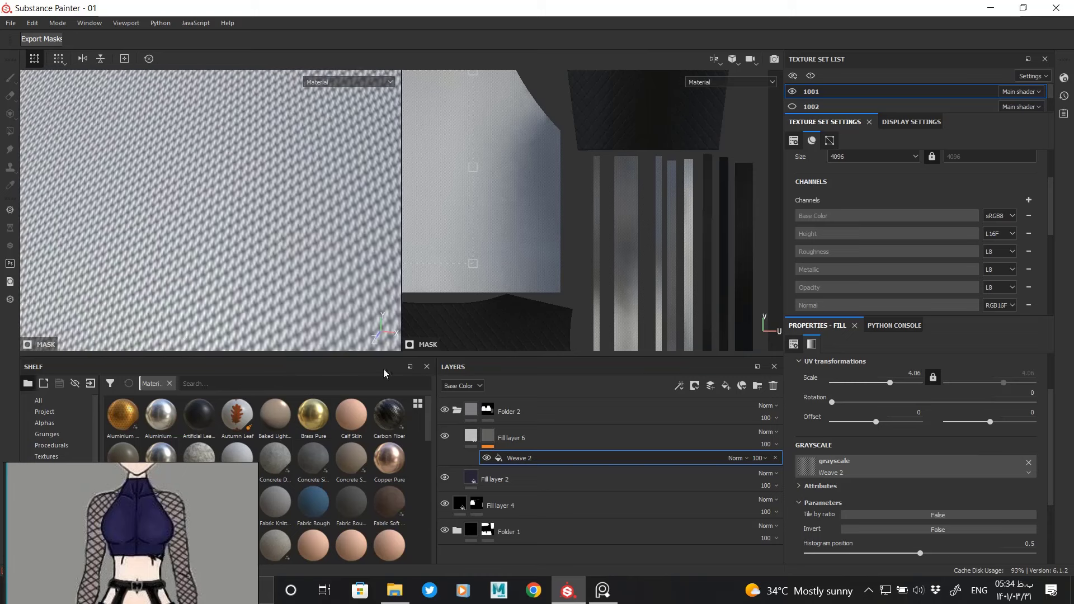
{"action": "left_click", "coordinate": [472, 436]}
{"action": "scroll", "coordinate": [914, 513], "scroll_direction": "down", "scroll_amount": 1}
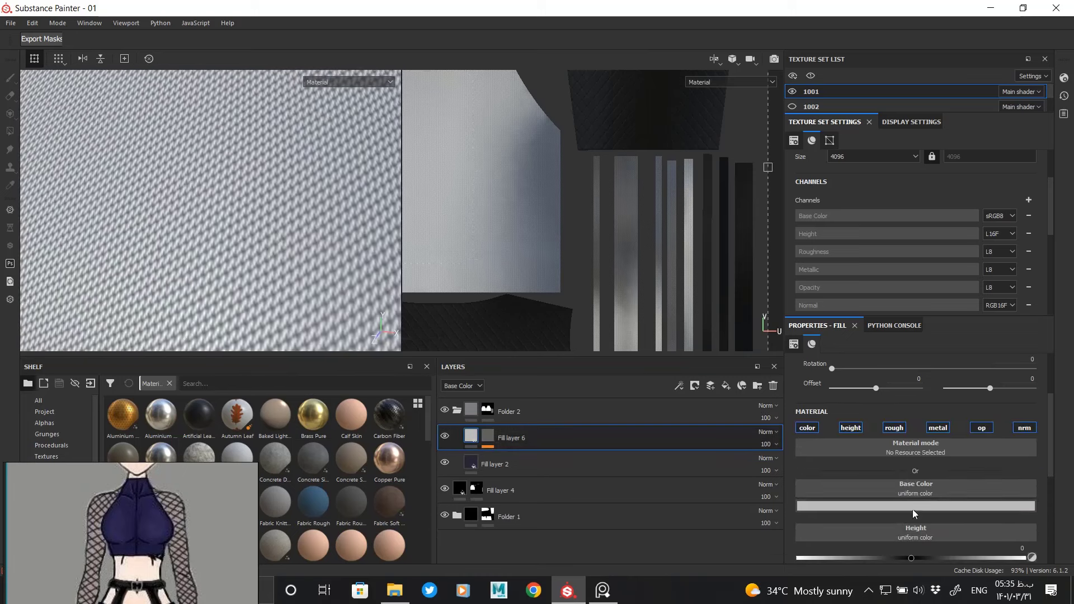
Step: Disable the woven layer's colour channel and raise its height to about 0.11
{"action": "left_click", "coordinate": [808, 428]}
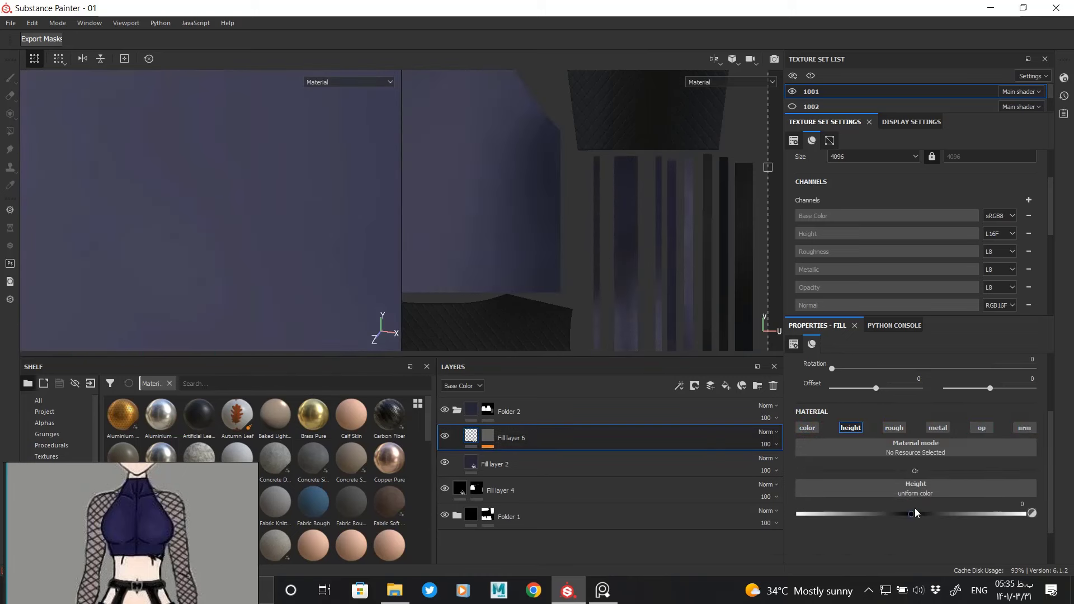
{"action": "left_click_drag", "start_coordinate": [913, 513], "coordinate": [919, 513]}
{"action": "scroll", "coordinate": [299, 197], "scroll_direction": "down", "scroll_amount": 2}
{"action": "scroll", "coordinate": [307, 319], "scroll_direction": "down", "scroll_amount": 2}
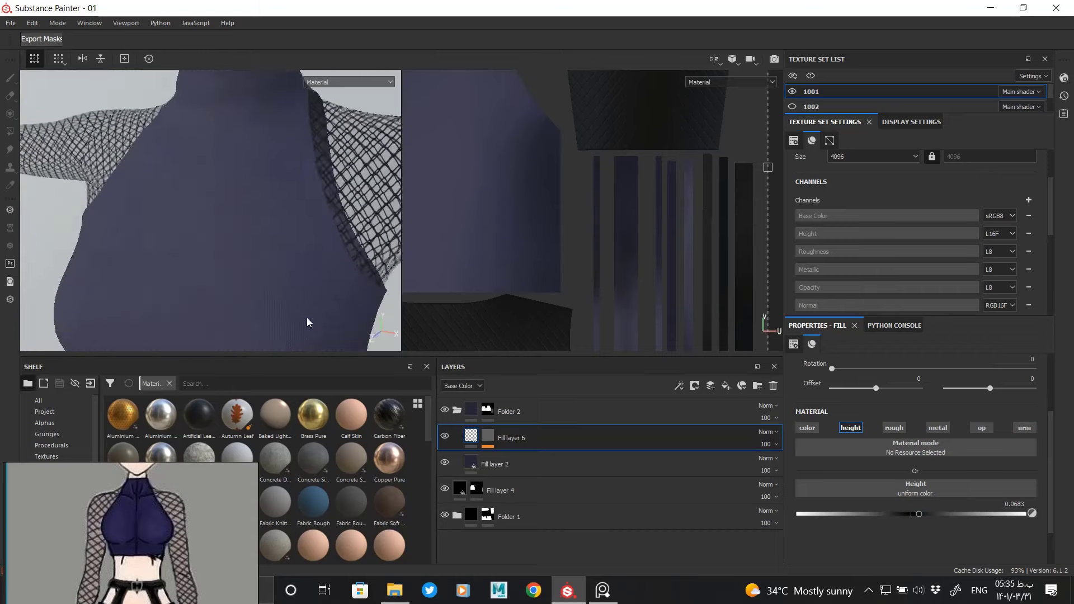
{"action": "scroll", "coordinate": [303, 278], "scroll_direction": "down", "scroll_amount": 2}
{"action": "left_click_drag", "start_coordinate": [303, 278], "coordinate": [224, 224], "text": "alt"}
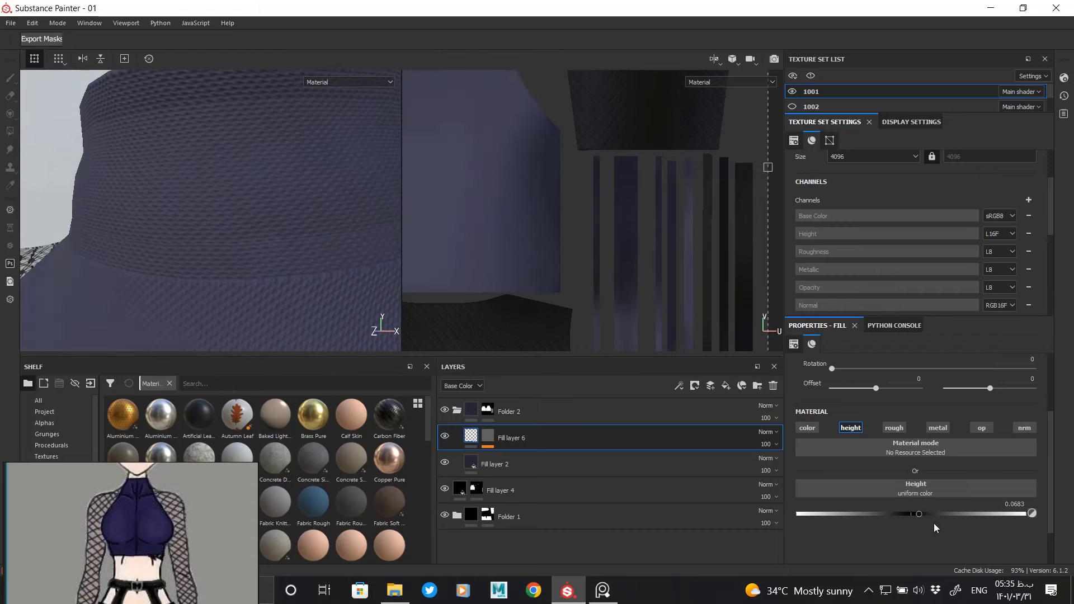
Step: Adjust the Weave 2 scale on the mask, trying 4 and then settling on 3
{"action": "left_click", "coordinate": [488, 437]}
{"action": "left_click", "coordinate": [532, 458]}
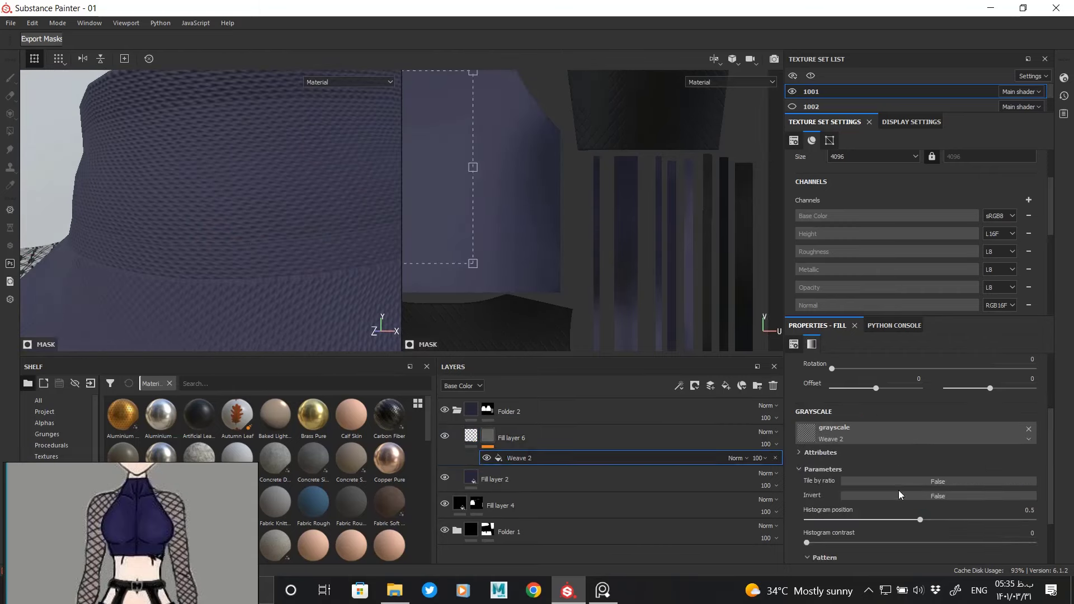
{"action": "key", "text": "Return"}
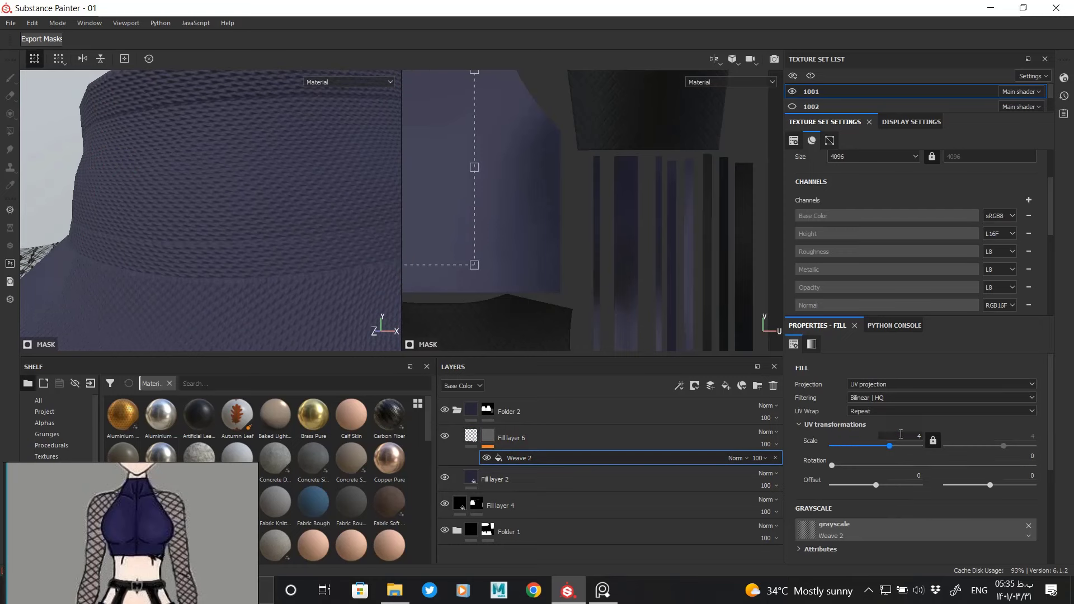
{"action": "left_click_drag", "start_coordinate": [252, 285], "coordinate": [254, 284], "text": "alt"}
{"action": "type", "text": "8"}
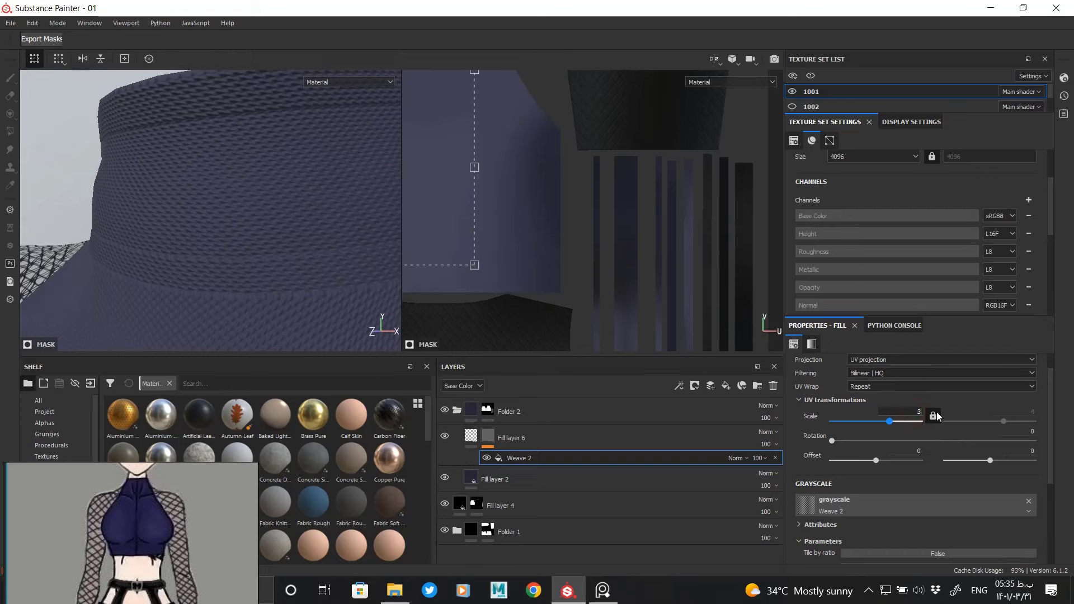
{"action": "key", "text": "Return"}
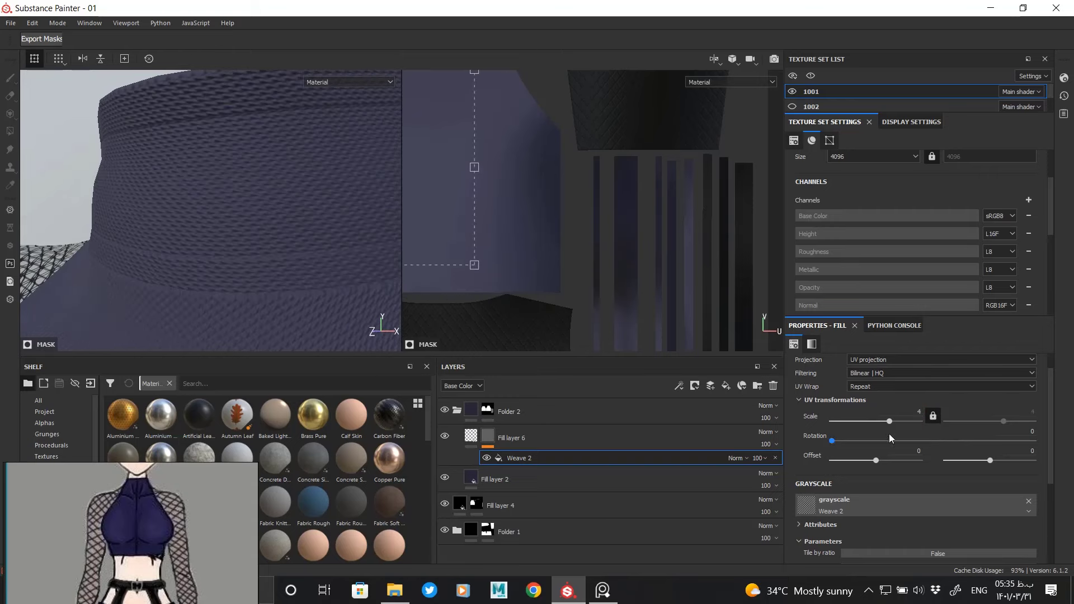
Step: Increase the weave pattern's contrast with a histogram adjustment
{"action": "scroll", "coordinate": [1049, 410], "scroll_direction": "down", "scroll_amount": 3}
{"action": "left_click", "coordinate": [519, 458]}
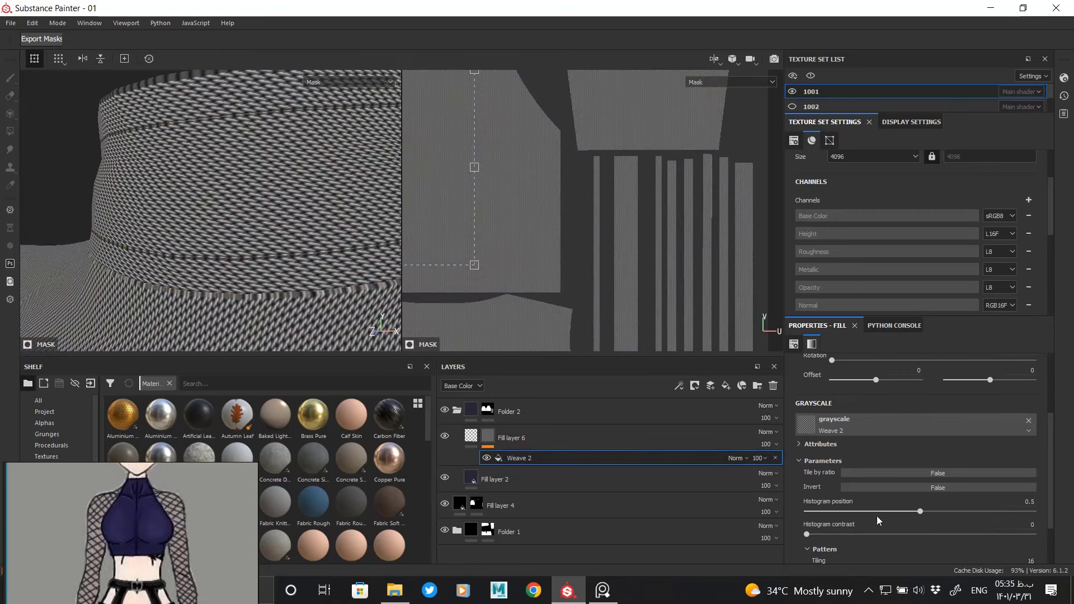
{"action": "left_click_drag", "start_coordinate": [806, 534], "coordinate": [910, 525]}
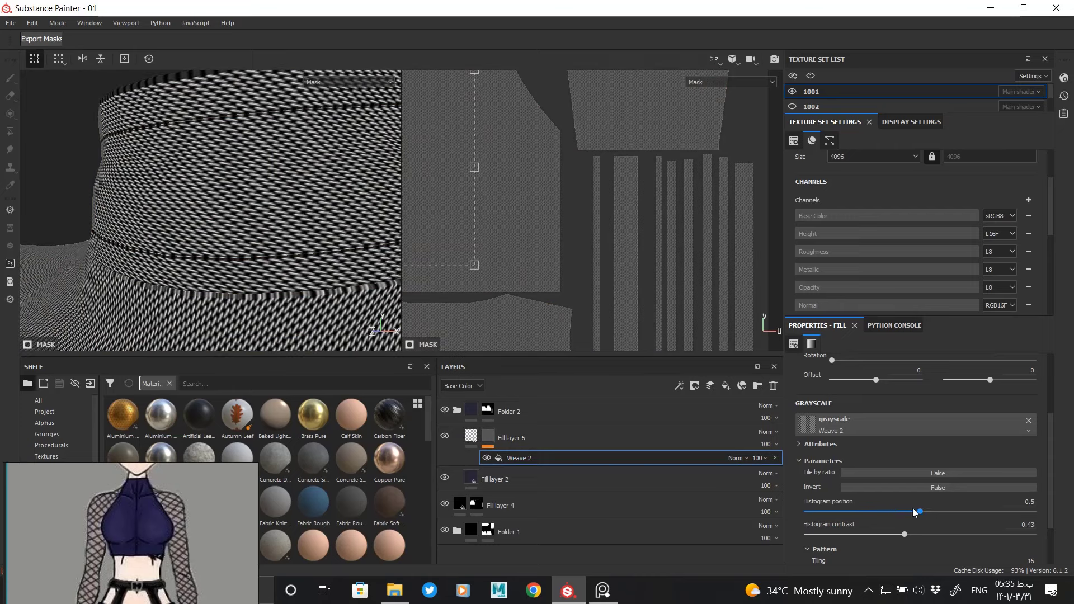
Step: Re-enable colour on the woven layer and give it a dark navy base colour
{"action": "left_click", "coordinate": [506, 438]}
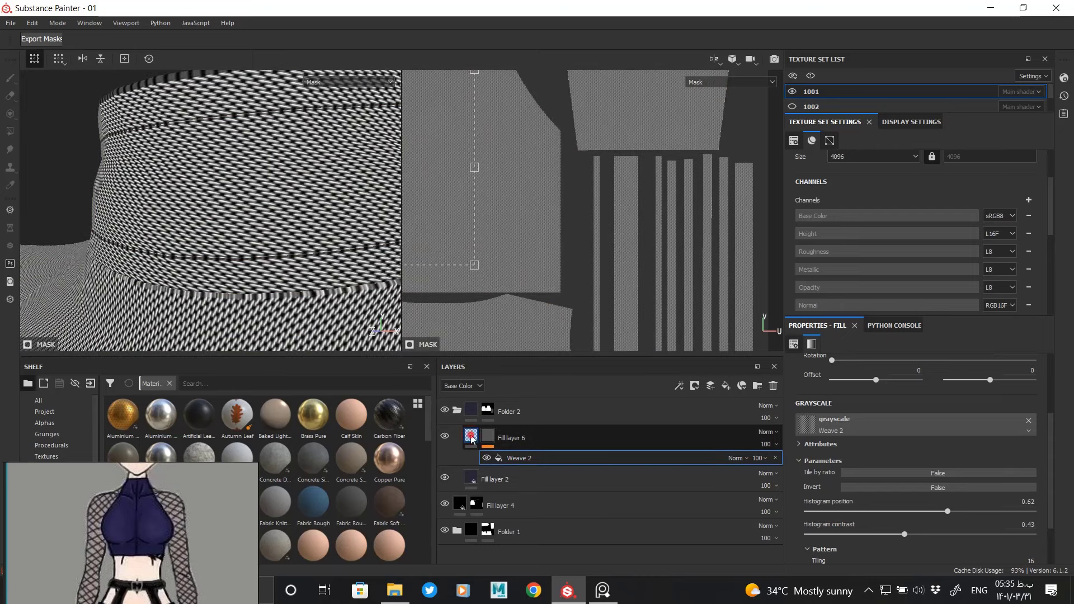
{"action": "scroll", "coordinate": [218, 140], "scroll_direction": "up", "scroll_amount": 3}
{"action": "left_click", "coordinate": [807, 419]}
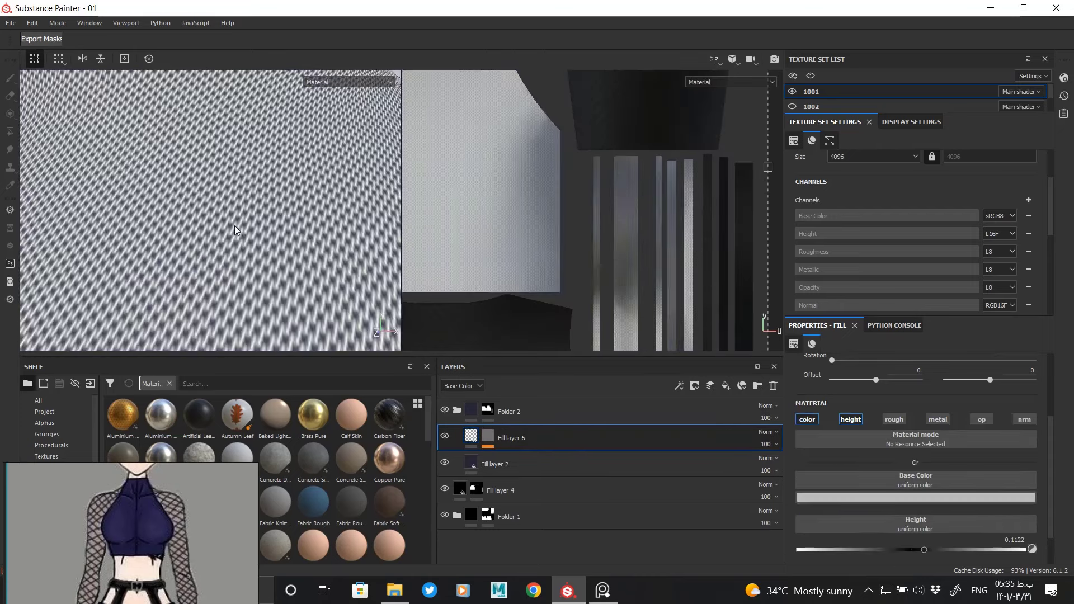
{"action": "left_click_drag", "start_coordinate": [211, 216], "coordinate": [256, 216], "text": "alt"}
{"action": "left_click", "coordinate": [836, 498]}
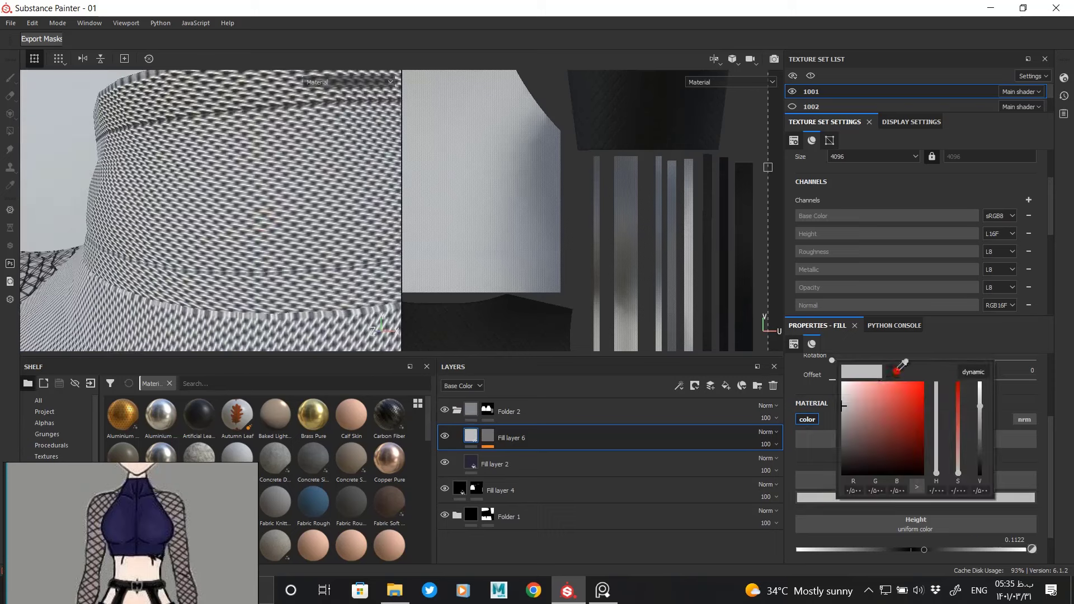
{"action": "left_click", "coordinate": [473, 456]}
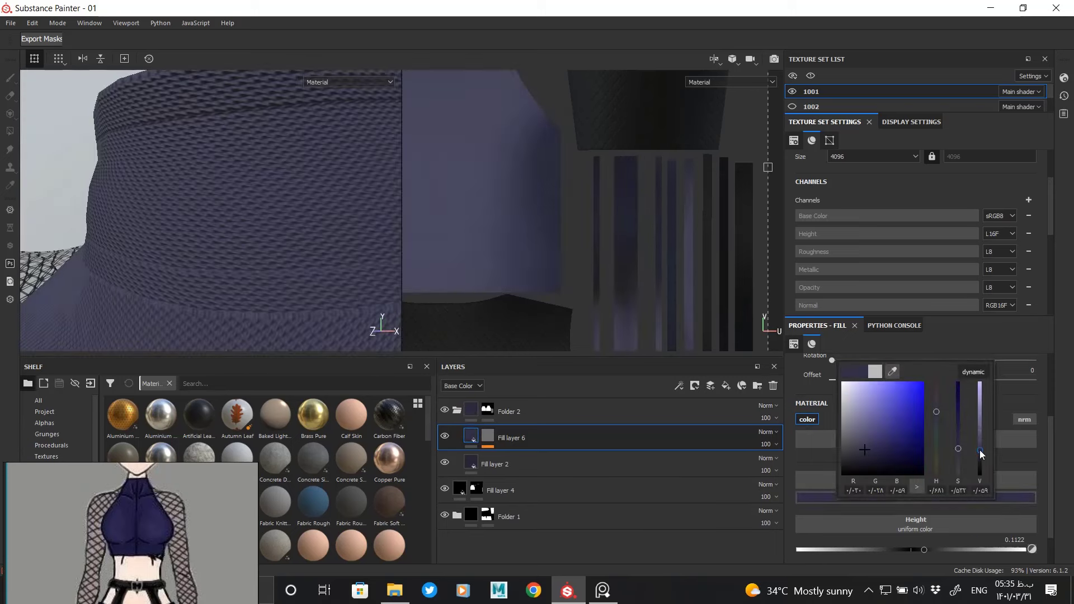
{"action": "left_click", "coordinate": [324, 235]}
{"action": "mouse_move", "coordinate": [324, 235]}
{"action": "left_mouse_down", "text": "alt"}
{"action": "mouse_move", "coordinate": [242, 276]}
{"action": "mouse_move", "coordinate": [275, 228]}
{"action": "mouse_move", "coordinate": [123, 208]}
{"action": "mouse_move", "coordinate": [223, 142]}
{"action": "mouse_move", "coordinate": [278, 257]}
{"action": "mouse_move", "coordinate": [288, 248]}
{"action": "mouse_move", "coordinate": [192, 209]}
{"action": "mouse_move", "coordinate": [239, 187]}
{"action": "mouse_move", "coordinate": [232, 144]}
{"action": "mouse_move", "coordinate": [266, 196]}
{"action": "left_mouse_up", "text": "alt"}
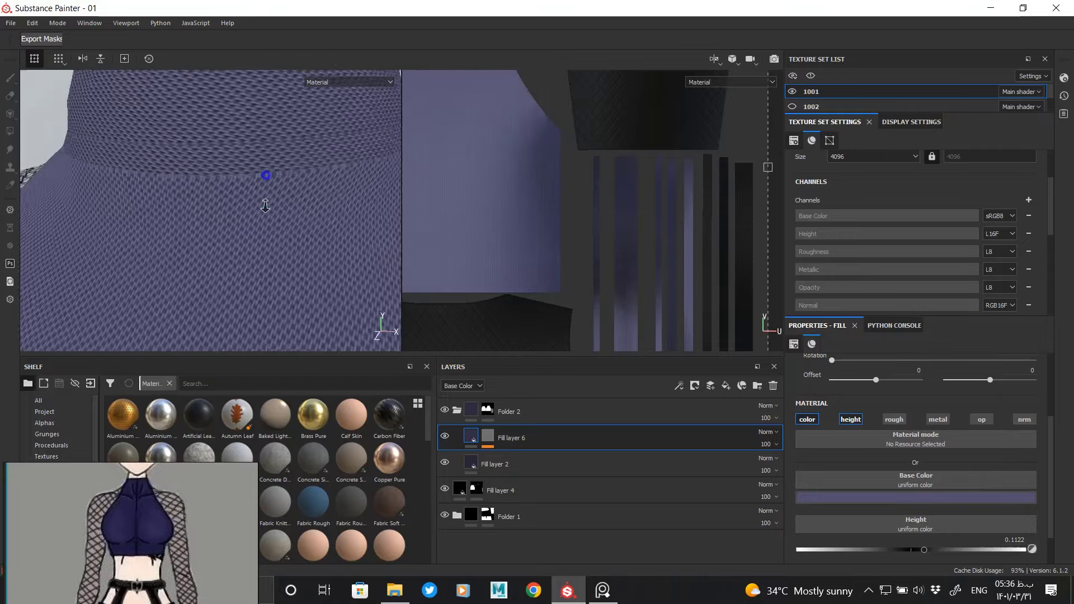
Step: Darken the base colour of the underlying purple fill layer
{"action": "left_click", "coordinate": [961, 497]}
{"action": "left_click_drag", "start_coordinate": [947, 427], "coordinate": [447, 469]}
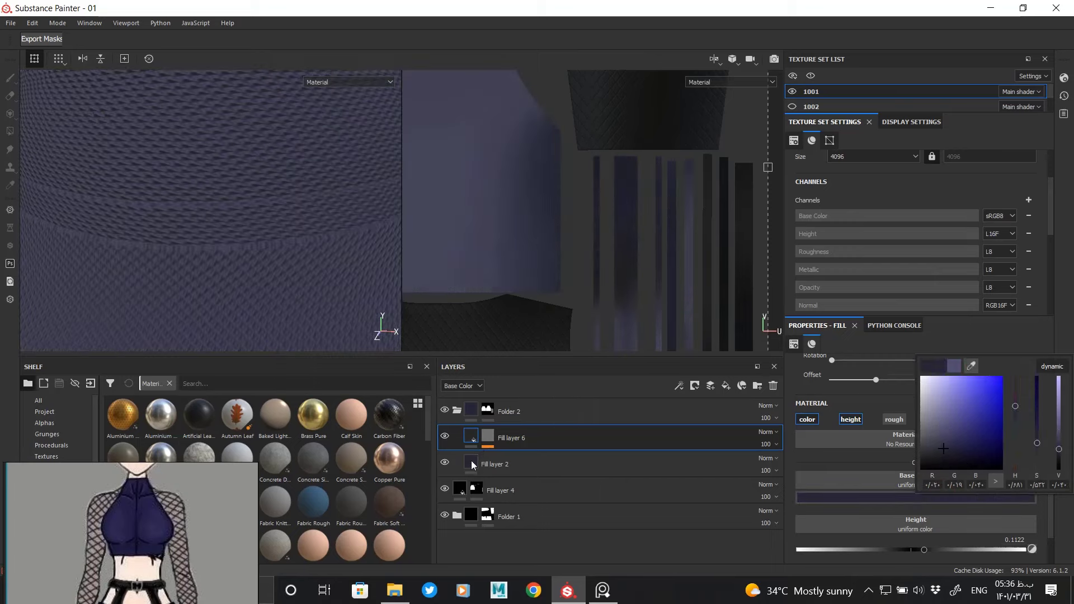
{"action": "left_click", "coordinate": [471, 465]}
{"action": "left_click", "coordinate": [953, 504]}
{"action": "left_click", "coordinate": [984, 425]}
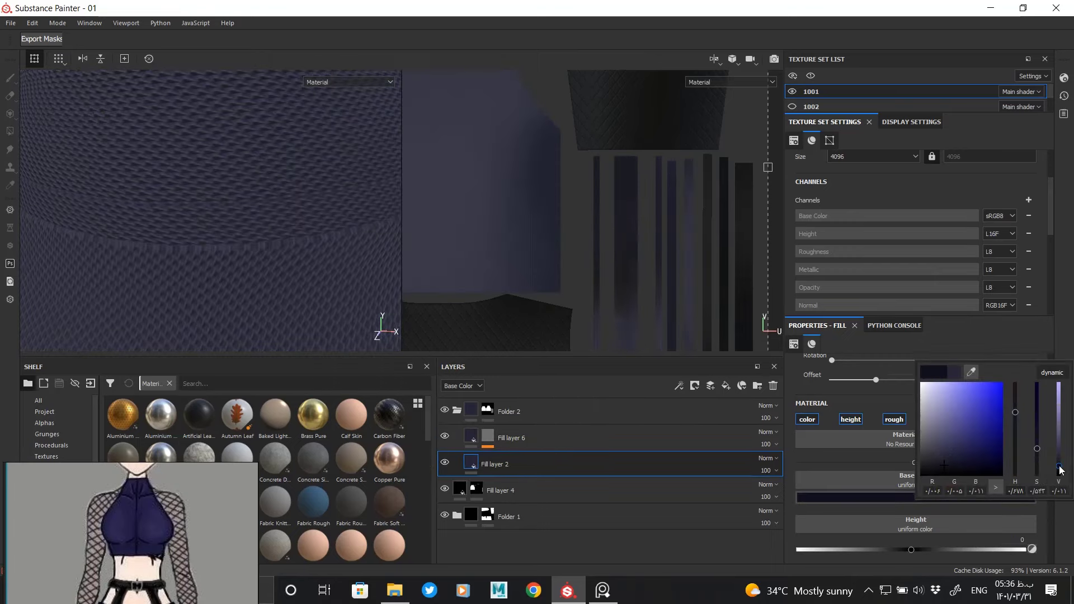
{"action": "scroll", "coordinate": [196, 206], "scroll_direction": "down", "scroll_amount": 5}
{"action": "scroll", "coordinate": [194, 148], "scroll_direction": "up", "scroll_amount": 3}
{"action": "scroll", "coordinate": [193, 148], "scroll_direction": "up", "scroll_amount": 2}
{"action": "scroll", "coordinate": [168, 240], "scroll_direction": "up", "scroll_amount": 2}
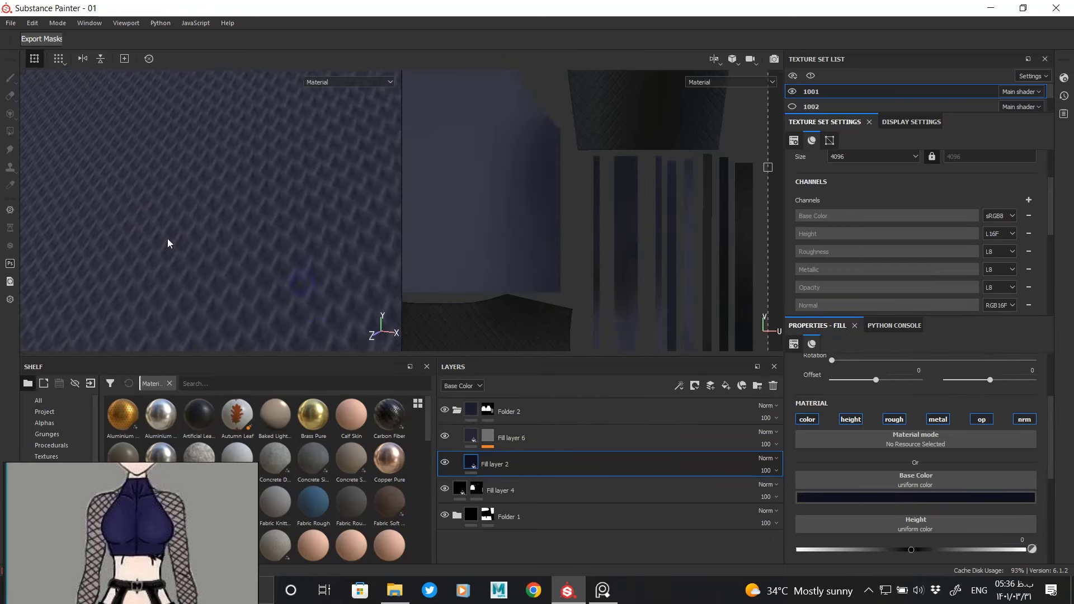
Step: Refine the woven layer's base colour to dark purple while inspecting the fabric
{"action": "left_click", "coordinate": [509, 438]}
{"action": "left_click", "coordinate": [1002, 497]}
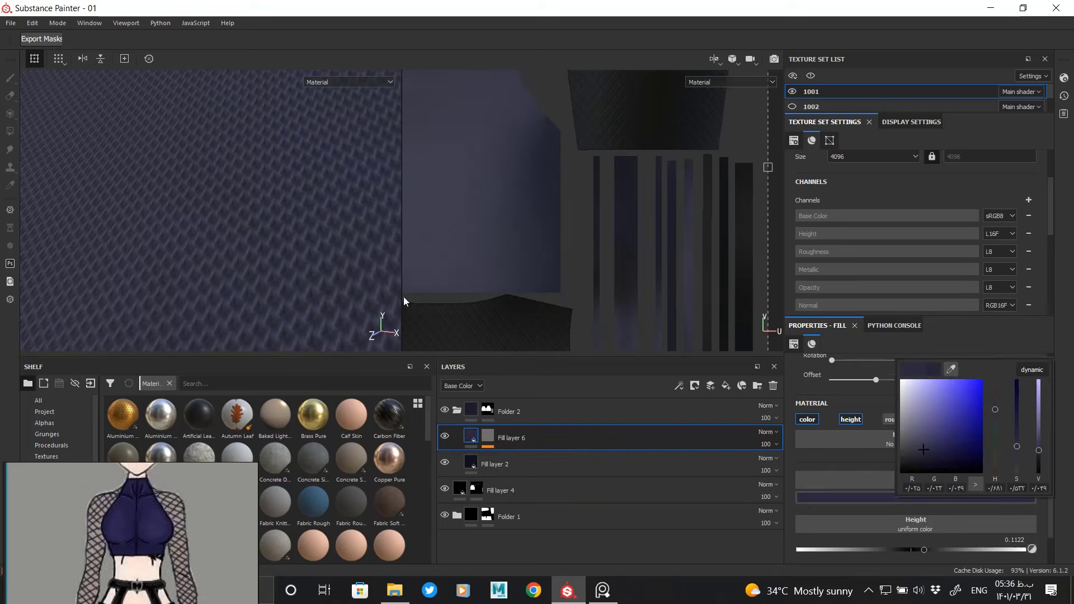
{"action": "left_click_drag", "start_coordinate": [405, 302], "coordinate": [297, 276], "text": "alt"}
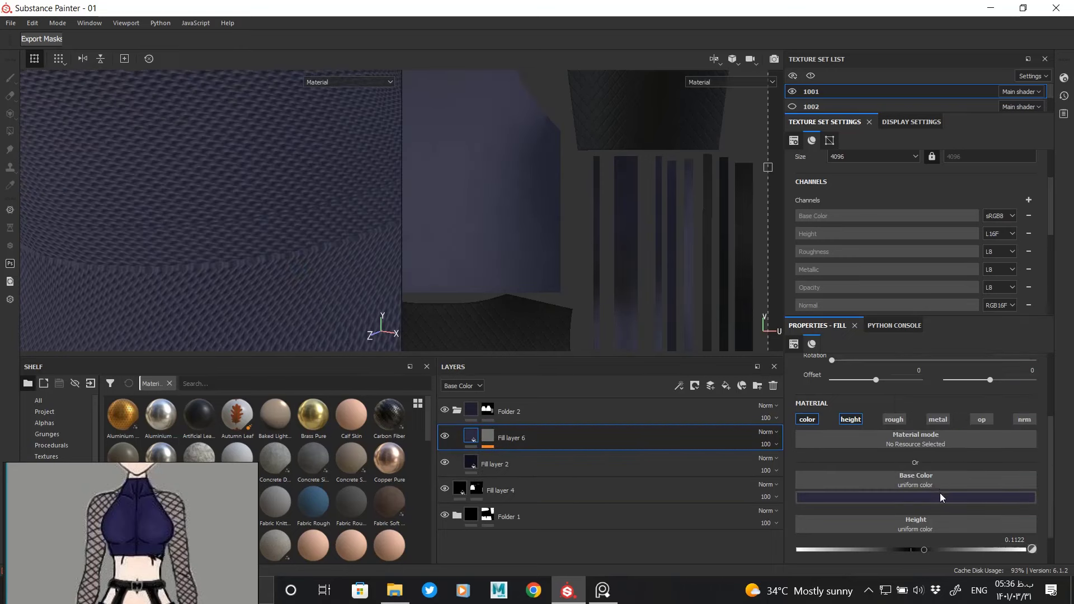
{"action": "scroll", "coordinate": [336, 249], "scroll_direction": "down", "scroll_amount": 3}
{"action": "left_click_drag", "start_coordinate": [312, 239], "coordinate": [264, 224], "text": "alt"}
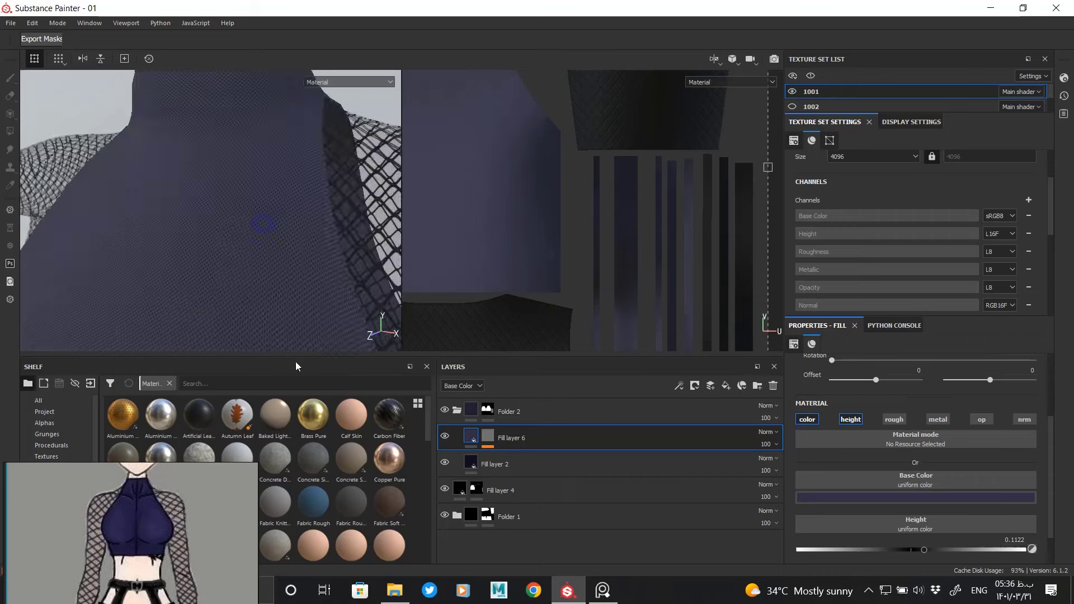
{"action": "scroll", "coordinate": [264, 223], "scroll_direction": "up", "scroll_amount": 3}
{"action": "left_click", "coordinate": [940, 497]}
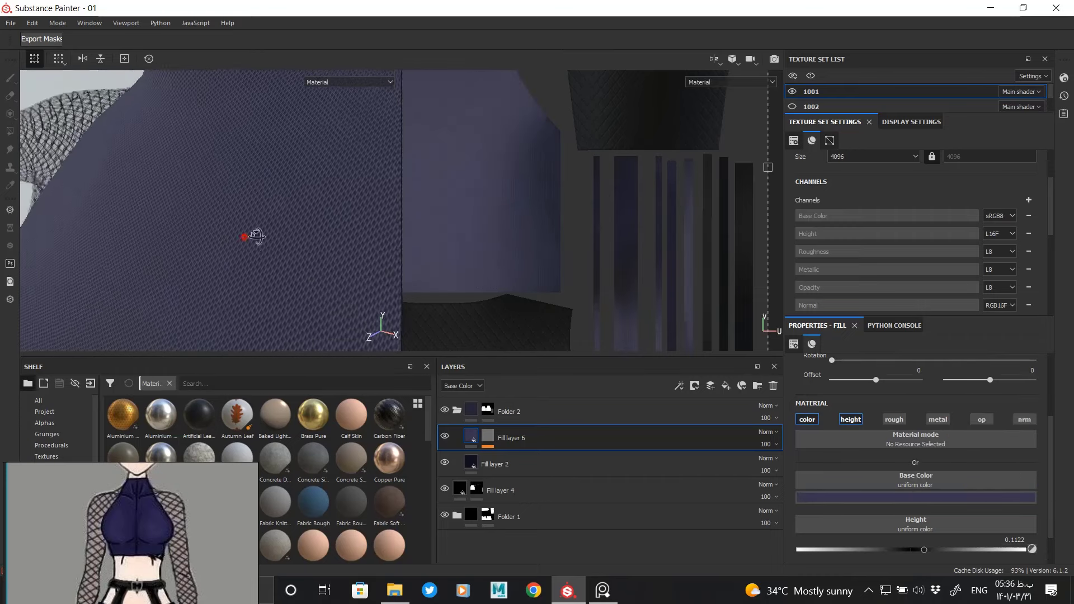
{"action": "scroll", "coordinate": [250, 235], "scroll_direction": "down", "scroll_amount": 3}
{"action": "scroll", "coordinate": [257, 170], "scroll_direction": "up", "scroll_amount": 3}
{"action": "left_click", "coordinate": [488, 436]}
Step: Add a Warp filter to Fill layer 6's weave mask with intensity 0.1
{"action": "right_click", "coordinate": [523, 456]}
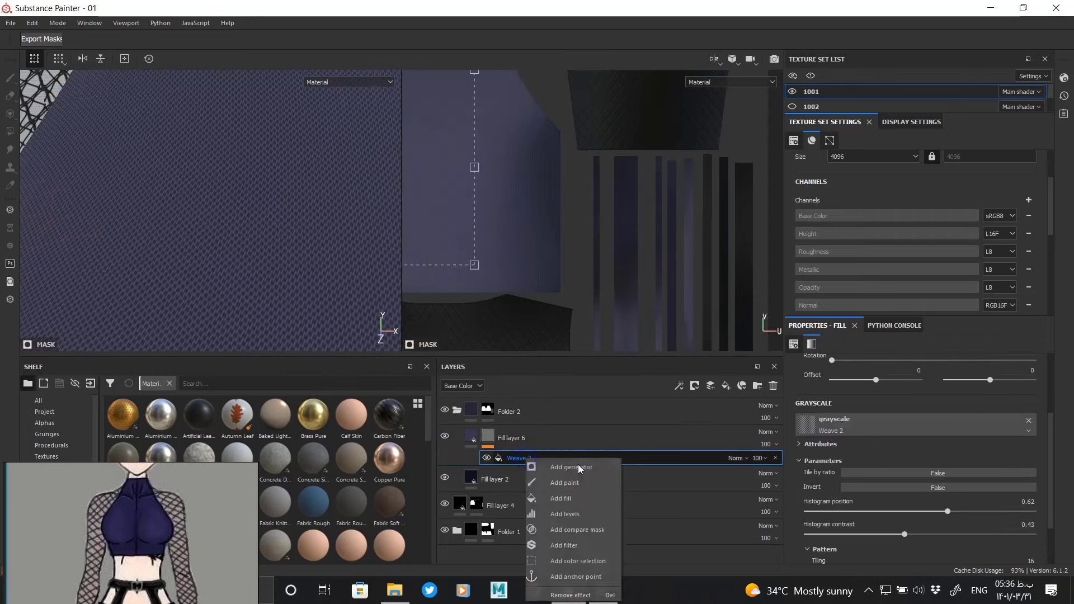
{"action": "left_click", "coordinate": [579, 529]}
{"action": "left_click", "coordinate": [902, 366]}
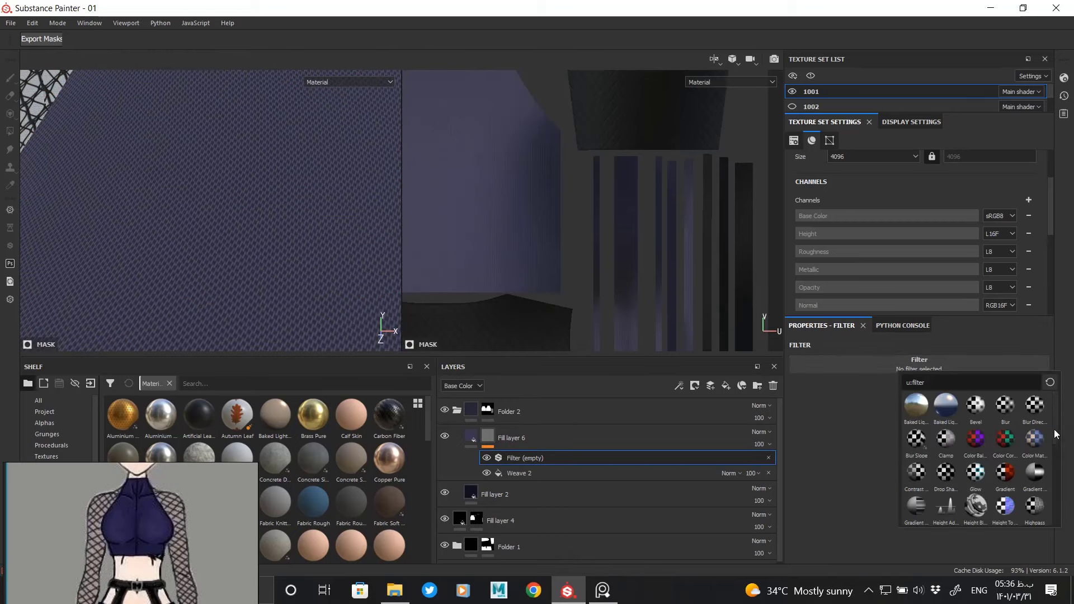
{"action": "scroll", "coordinate": [1052, 408], "scroll_direction": "down", "scroll_amount": 5}
{"action": "left_click", "coordinate": [976, 439]}
{"action": "mouse_move", "coordinate": [268, 294]}
{"action": "left_mouse_down", "text": "alt"}
{"action": "mouse_move", "coordinate": [230, 297]}
{"action": "mouse_move", "coordinate": [233, 132]}
{"action": "left_mouse_up", "text": "alt"}
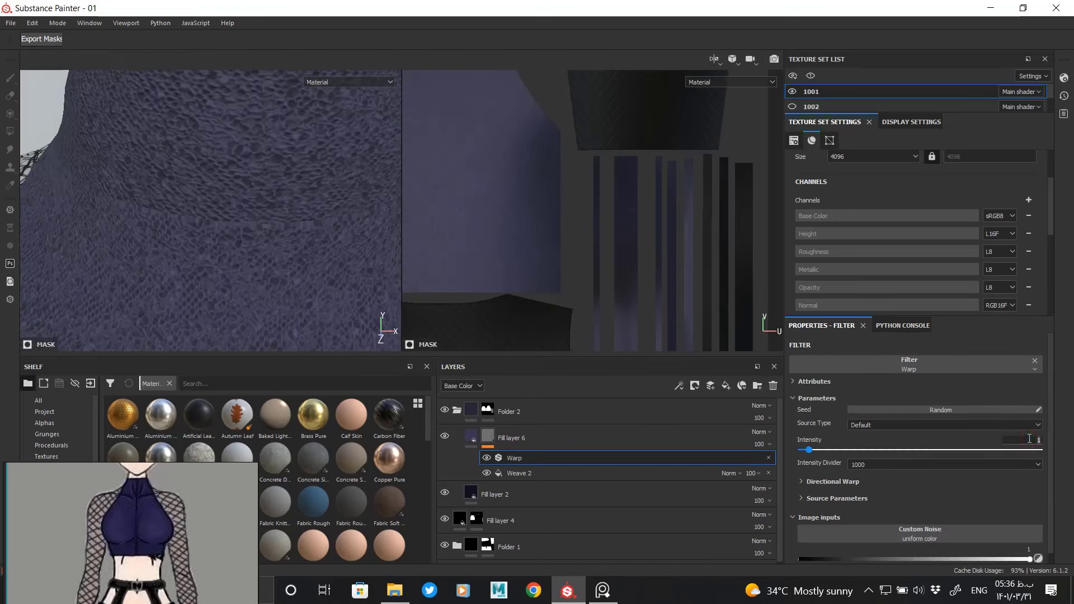
{"action": "key", "text": "Return"}
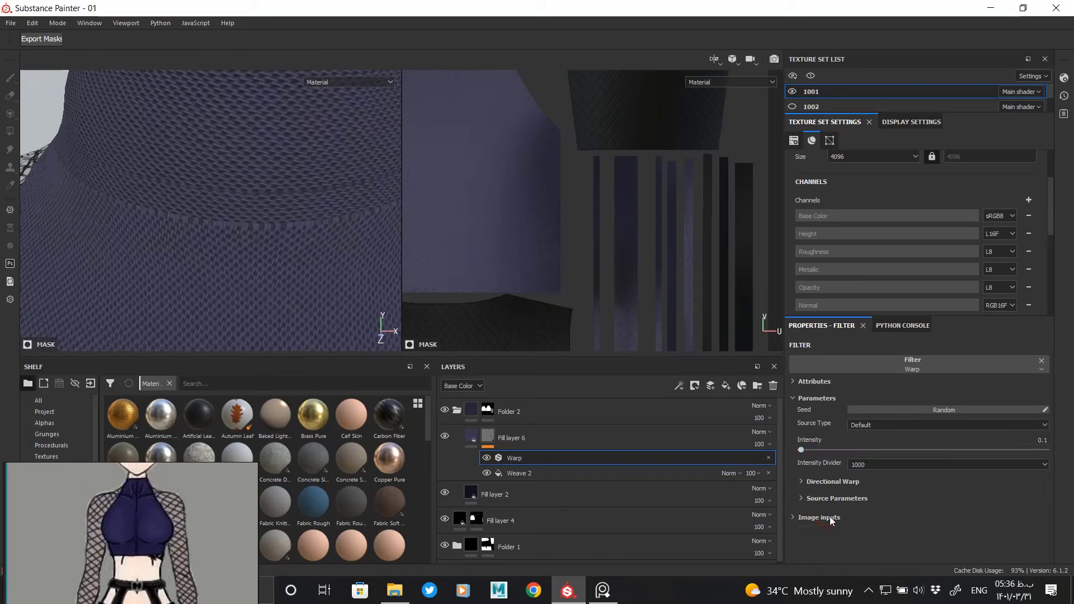
Step: Inspect the warped weave close up and raise Fill layer 6's height to 0.1268
{"action": "scroll", "coordinate": [840, 544], "scroll_direction": "down", "scroll_amount": 1}
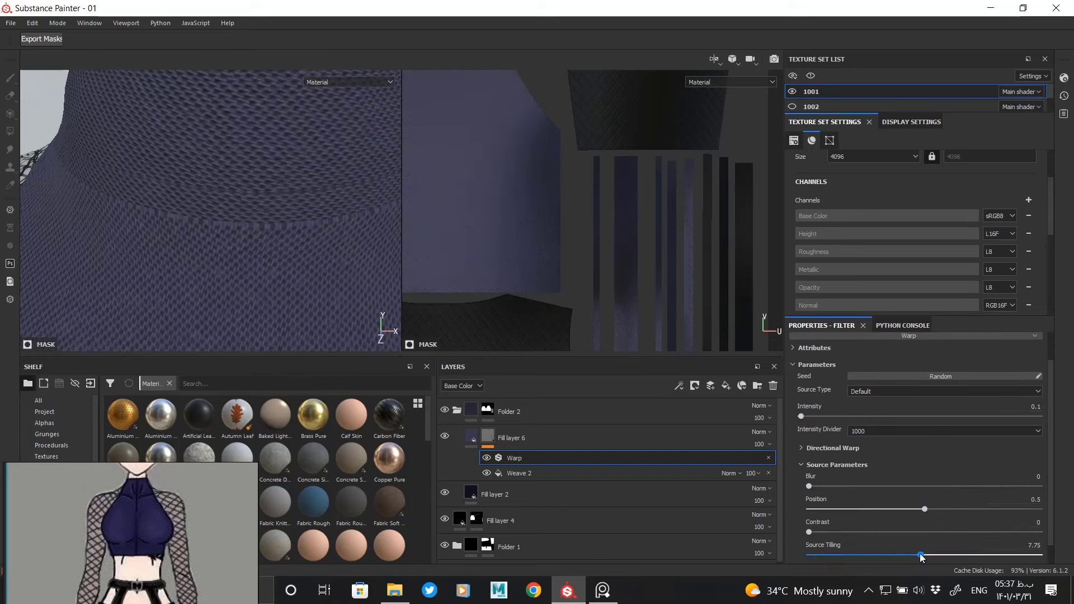
{"action": "right_click_drag", "start_coordinate": [241, 202], "coordinate": [197, 223], "text": "alt"}
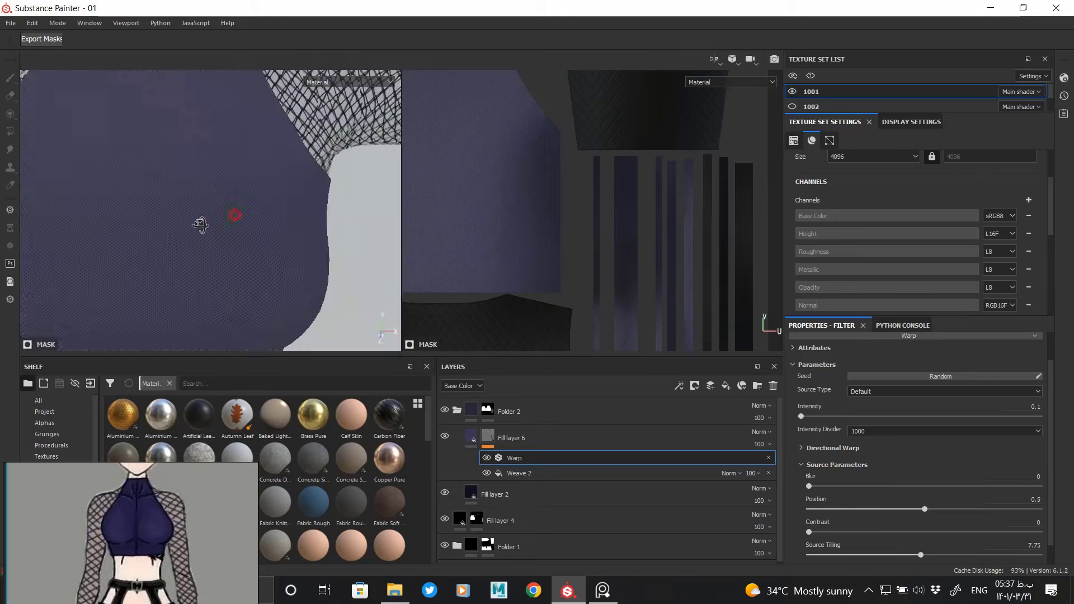
{"action": "mouse_move", "coordinate": [202, 223]}
{"action": "left_mouse_down", "text": "alt"}
{"action": "mouse_move", "coordinate": [296, 314]}
{"action": "mouse_move", "coordinate": [291, 233]}
{"action": "mouse_move", "coordinate": [276, 269]}
{"action": "mouse_move", "coordinate": [247, 240]}
{"action": "mouse_move", "coordinate": [106, 200]}
{"action": "left_mouse_up", "text": "alt"}
{"action": "mouse_move", "coordinate": [210, 201]}
{"action": "right_mouse_down", "text": "alt"}
{"action": "mouse_move", "coordinate": [210, 271]}
{"action": "mouse_move", "coordinate": [233, 256]}
{"action": "right_mouse_up", "text": "alt"}
{"action": "left_click_drag", "start_coordinate": [232, 257], "coordinate": [256, 250], "text": "alt"}
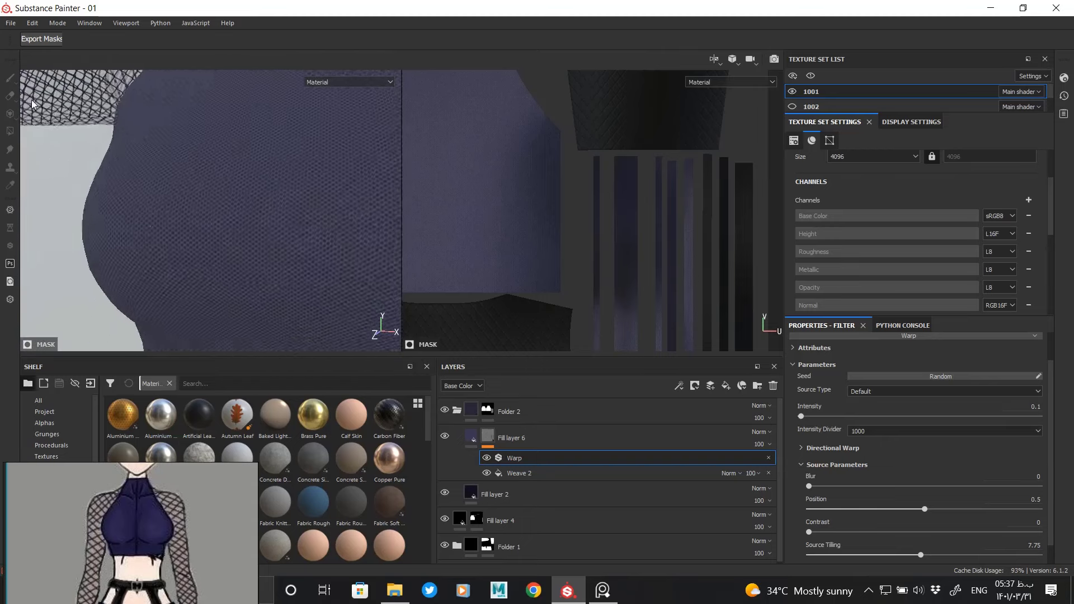
{"action": "right_click_drag", "start_coordinate": [256, 250], "coordinate": [313, 313], "text": "alt"}
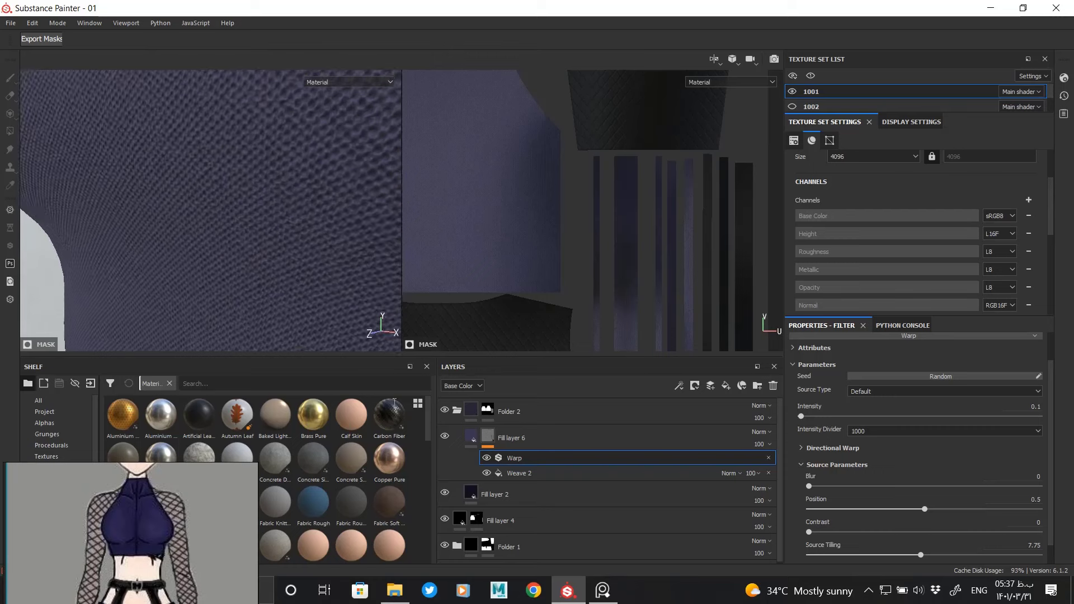
{"action": "left_click", "coordinate": [471, 437]}
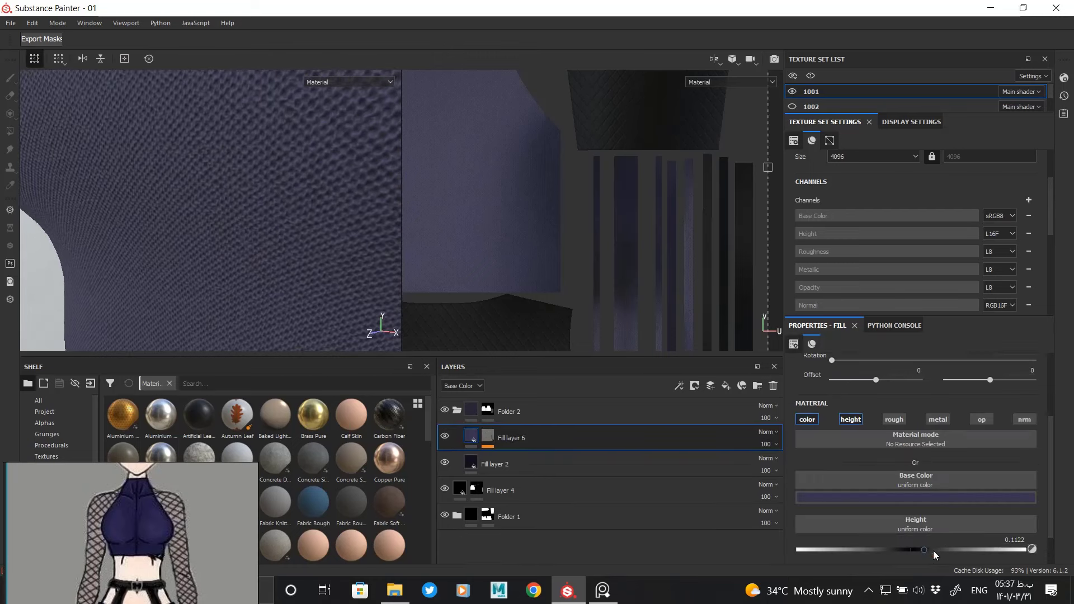
{"action": "mouse_move", "coordinate": [371, 260]}
{"action": "left_mouse_down", "text": "alt"}
{"action": "mouse_move", "coordinate": [211, 213]}
{"action": "mouse_move", "coordinate": [240, 283]}
{"action": "mouse_move", "coordinate": [306, 223]}
{"action": "left_mouse_up", "text": "alt"}
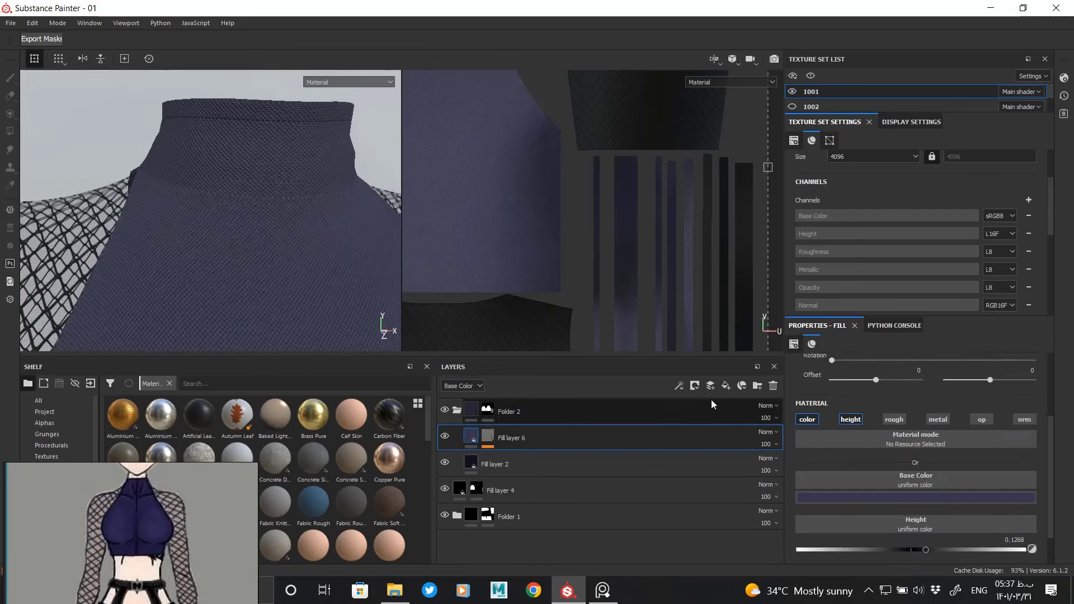
Step: Add Fill layer 7 with a black mask driven by a UV Border Distance generator at 0.04
{"action": "left_click", "coordinate": [726, 385]}
{"action": "right_click", "coordinate": [485, 437]}
{"action": "left_click", "coordinate": [535, 19]}
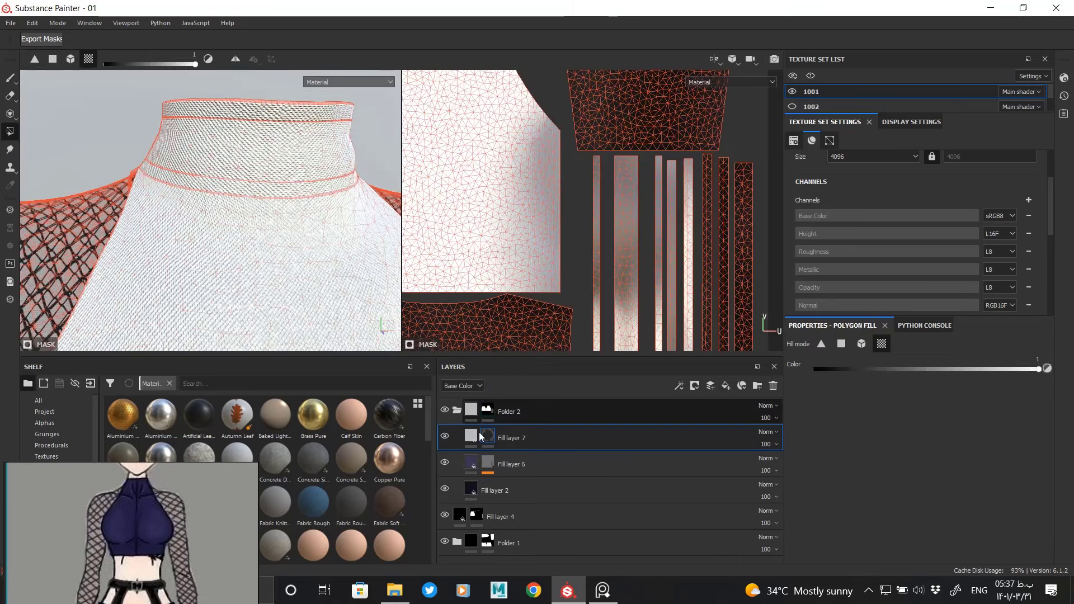
{"action": "right_click", "coordinate": [487, 436]}
{"action": "left_click", "coordinate": [531, 314]}
{"action": "scroll", "coordinate": [1005, 445], "scroll_direction": "down", "scroll_amount": 3}
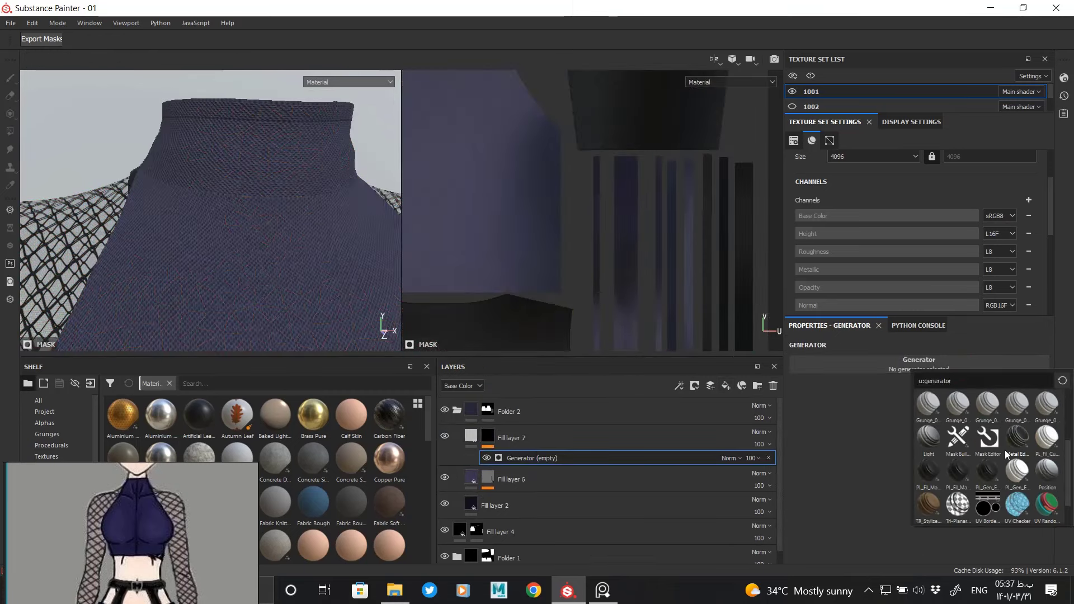
{"action": "left_click", "coordinate": [986, 500]}
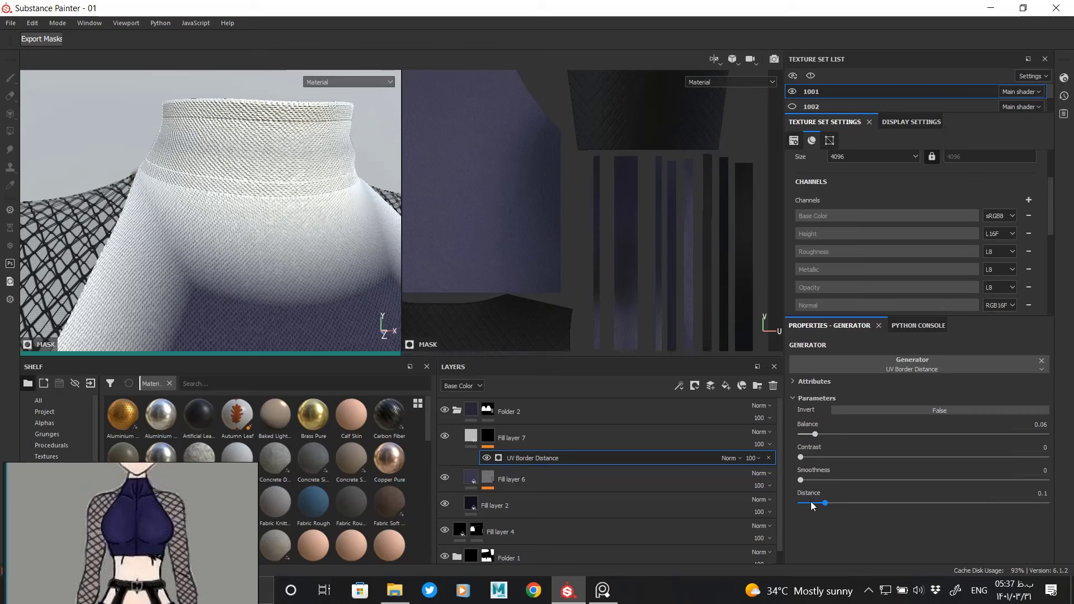
{"action": "left_click_drag", "start_coordinate": [811, 501], "coordinate": [810, 503]}
{"action": "left_click", "coordinate": [489, 437]}
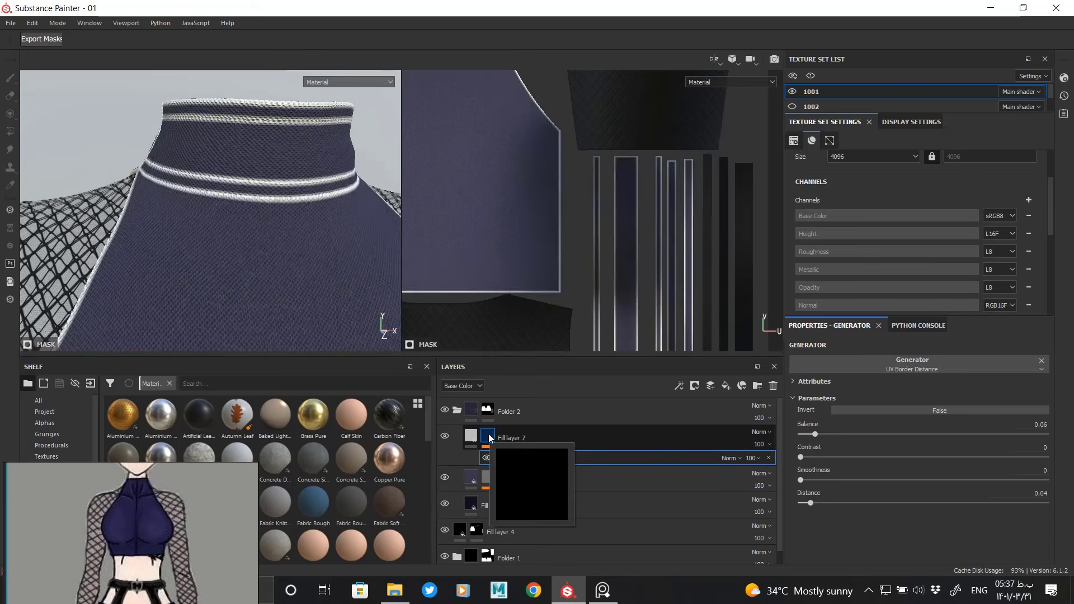
Step: Set the seam layer's height to -0.19 and soften its mask with a Blur filter
{"action": "left_click", "coordinate": [470, 439]}
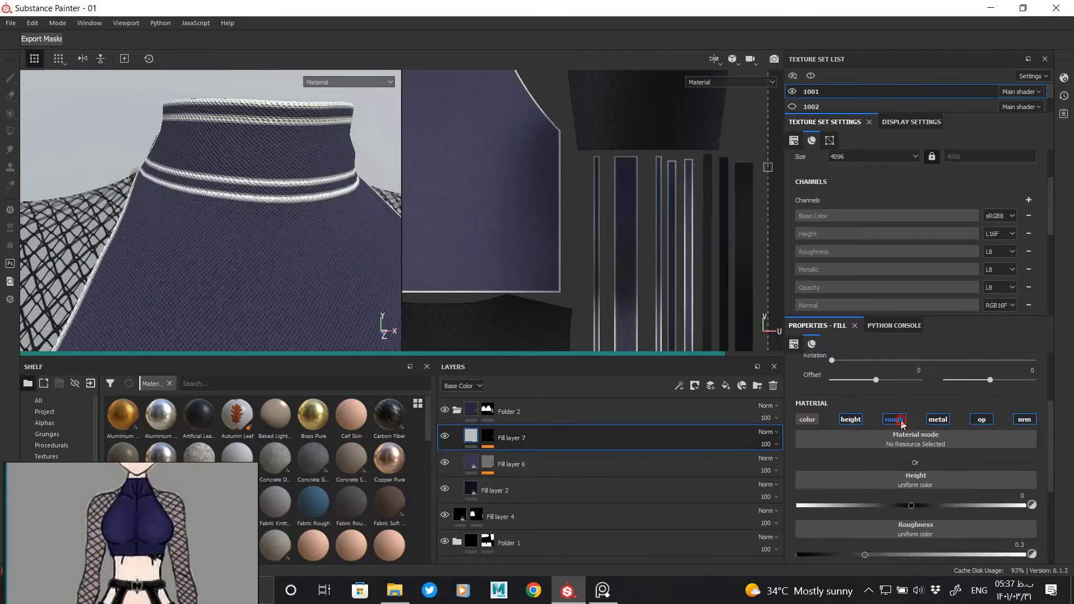
{"action": "left_click", "coordinate": [983, 419]}
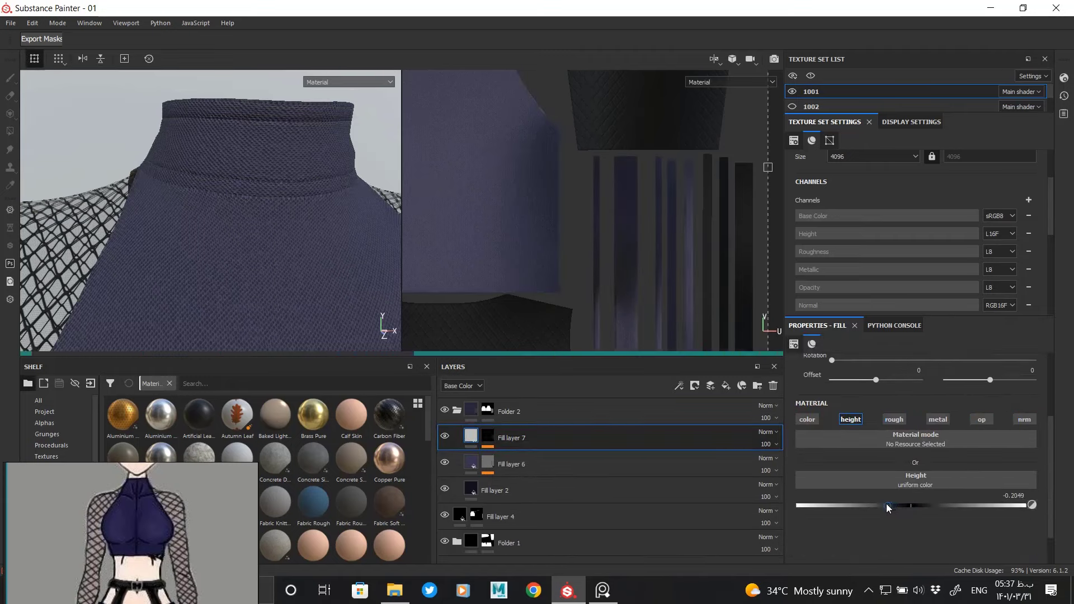
{"action": "left_click_drag", "start_coordinate": [885, 503], "coordinate": [888, 502]}
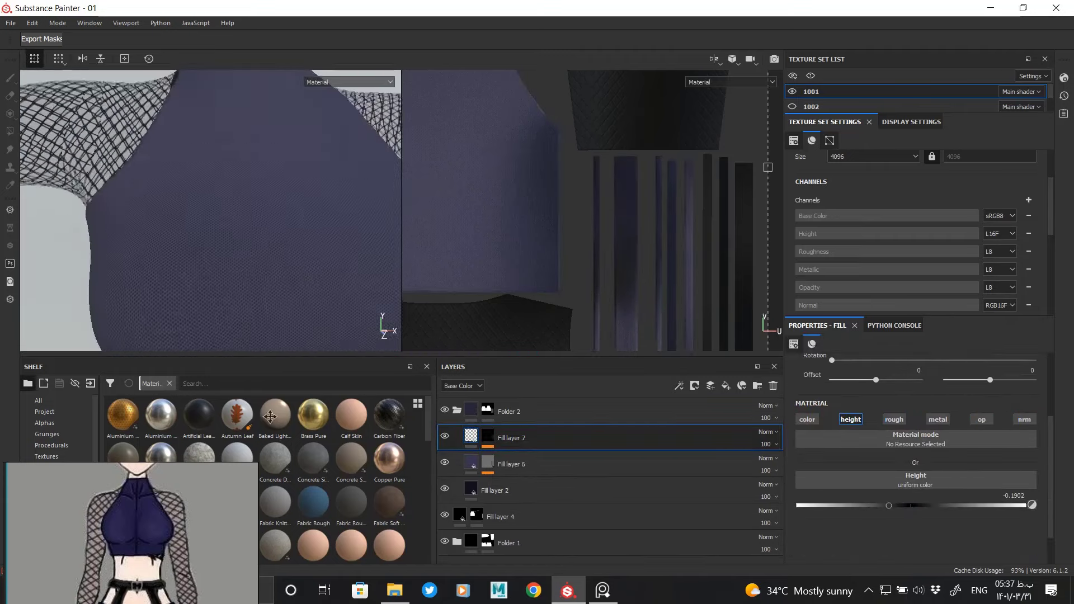
{"action": "right_click", "coordinate": [490, 435]}
{"action": "right_click", "coordinate": [528, 452]}
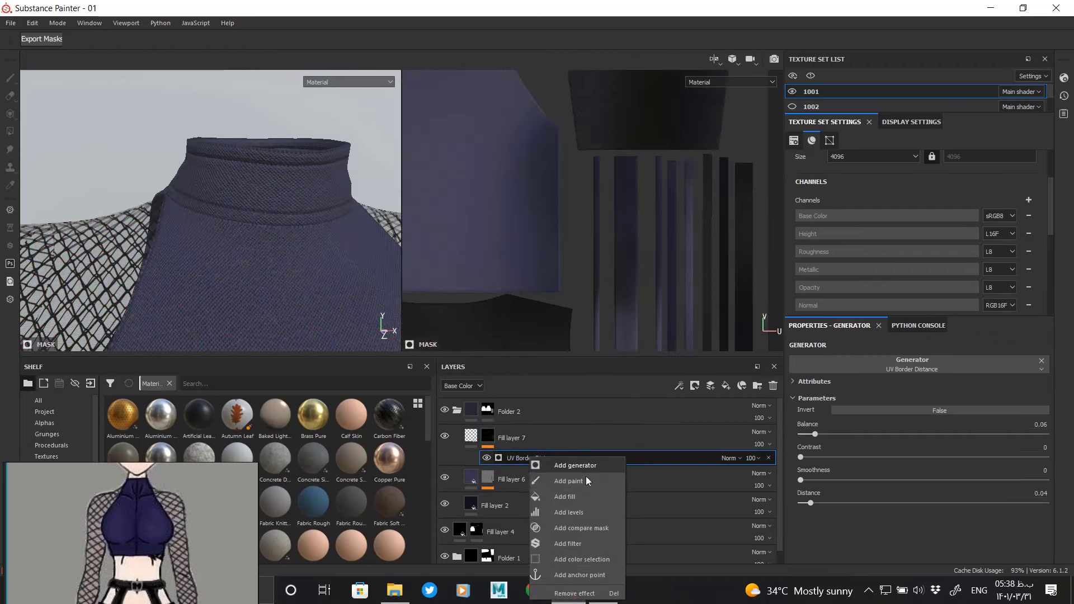
{"action": "left_click", "coordinate": [540, 544]}
{"action": "left_click", "coordinate": [918, 365]}
{"action": "left_click", "coordinate": [1021, 402]}
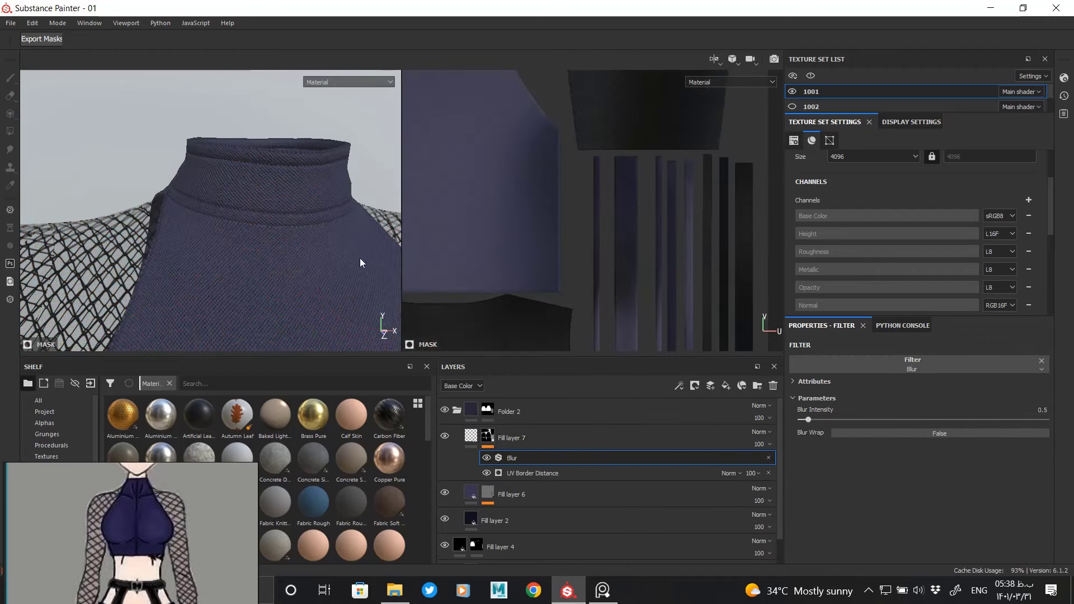
Step: Orbit and zoom in to inspect the recessed seams on the torso fabric
{"action": "mouse_move", "coordinate": [361, 263]}
{"action": "left_mouse_down", "text": "alt"}
{"action": "mouse_move", "coordinate": [240, 209]}
{"action": "mouse_move", "coordinate": [268, 158]}
{"action": "mouse_move", "coordinate": [232, 206]}
{"action": "mouse_move", "coordinate": [322, 194]}
{"action": "mouse_move", "coordinate": [237, 154]}
{"action": "mouse_move", "coordinate": [249, 268]}
{"action": "mouse_move", "coordinate": [275, 240]}
{"action": "mouse_move", "coordinate": [176, 185]}
{"action": "mouse_move", "coordinate": [246, 201]}
{"action": "left_mouse_up", "text": "alt"}
{"action": "right_click_drag", "start_coordinate": [246, 201], "coordinate": [281, 244], "text": "alt"}
{"action": "middle_click_drag", "start_coordinate": [280, 244], "coordinate": [289, 204], "text": "alt"}
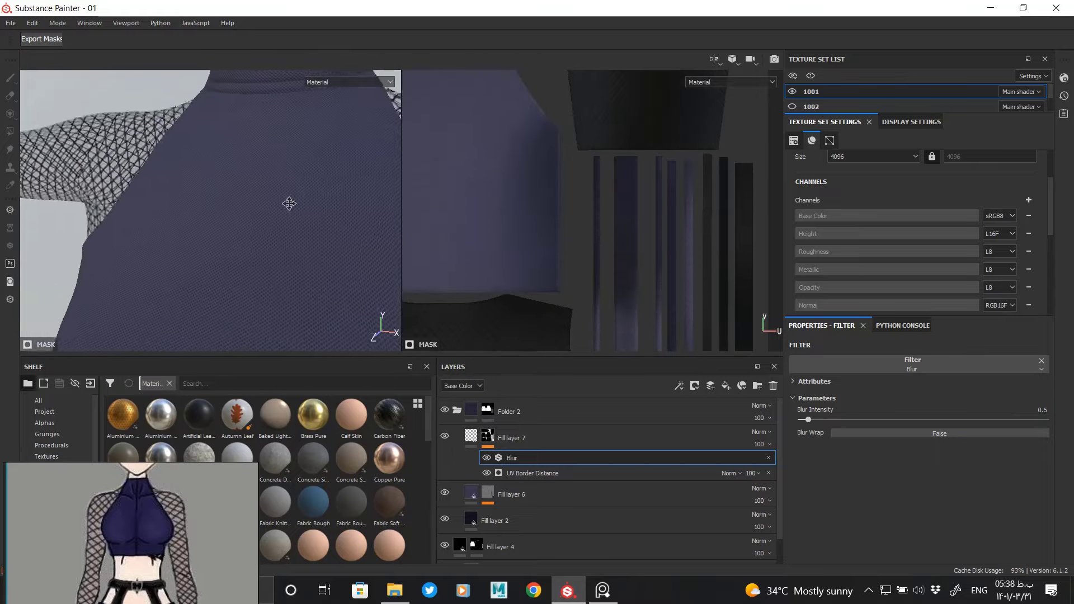
{"action": "left_click_drag", "start_coordinate": [289, 204], "coordinate": [233, 187], "text": "alt"}
{"action": "right_click_drag", "start_coordinate": [232, 187], "coordinate": [300, 240], "text": "alt"}
{"action": "left_click_drag", "start_coordinate": [300, 240], "coordinate": [220, 125], "text": "alt"}
Step: Expand Fill layer 6's effects and lower the Warp filter intensity to 0.08
{"action": "right_click_drag", "start_coordinate": [220, 125], "coordinate": [291, 235], "text": "alt"}
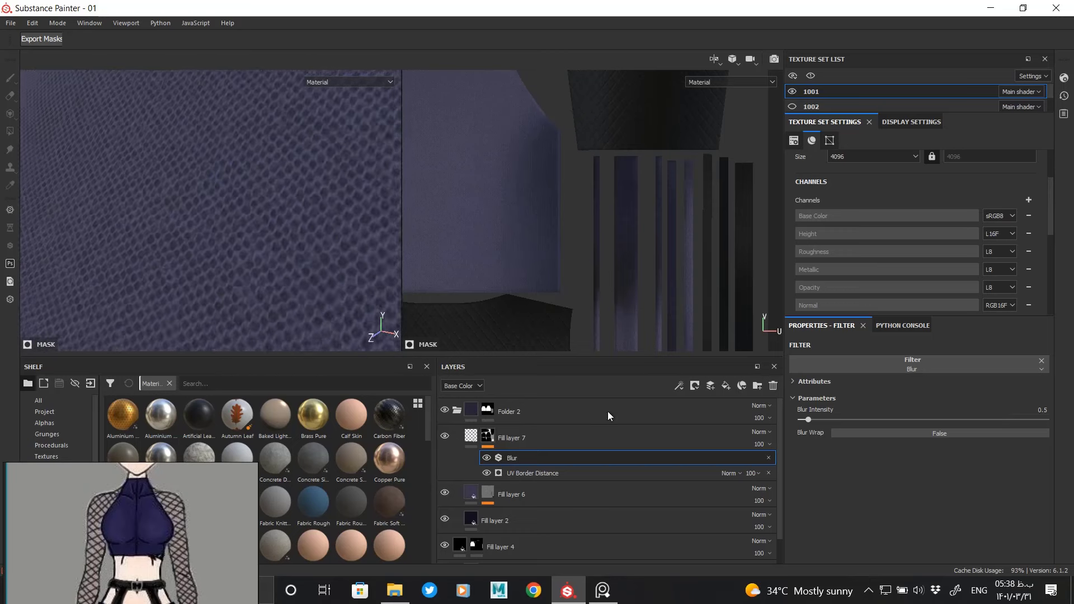
{"action": "left_click", "coordinate": [488, 492]}
{"action": "left_click", "coordinate": [514, 515]}
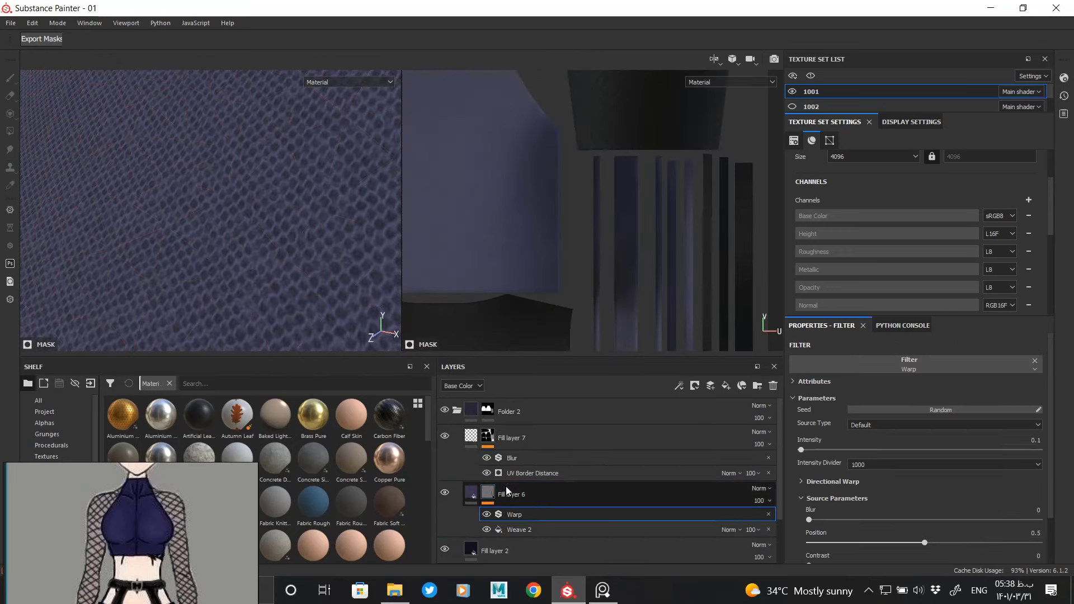
{"action": "left_click", "coordinate": [560, 498]}
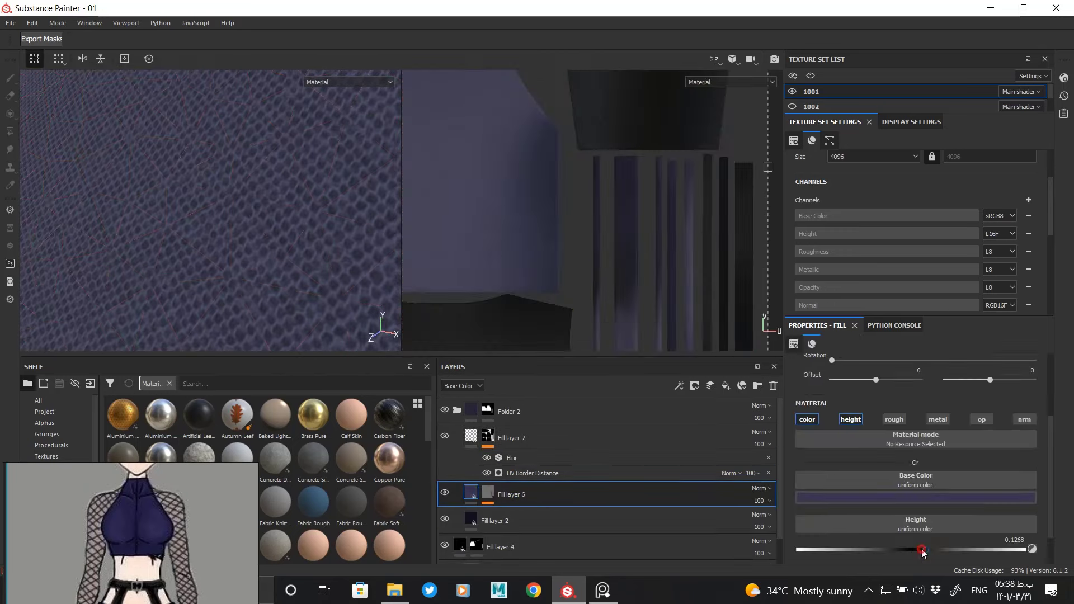
{"action": "left_click", "coordinate": [610, 517]}
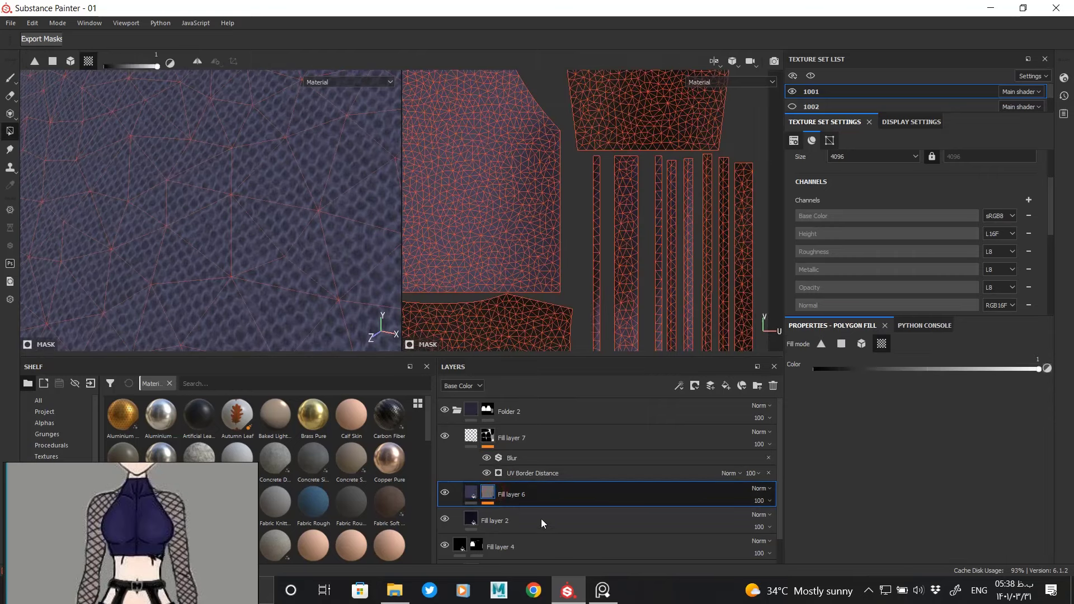
{"action": "left_click", "coordinate": [545, 530]}
{"action": "scroll", "coordinate": [1010, 416], "scroll_direction": "up", "scroll_amount": 2}
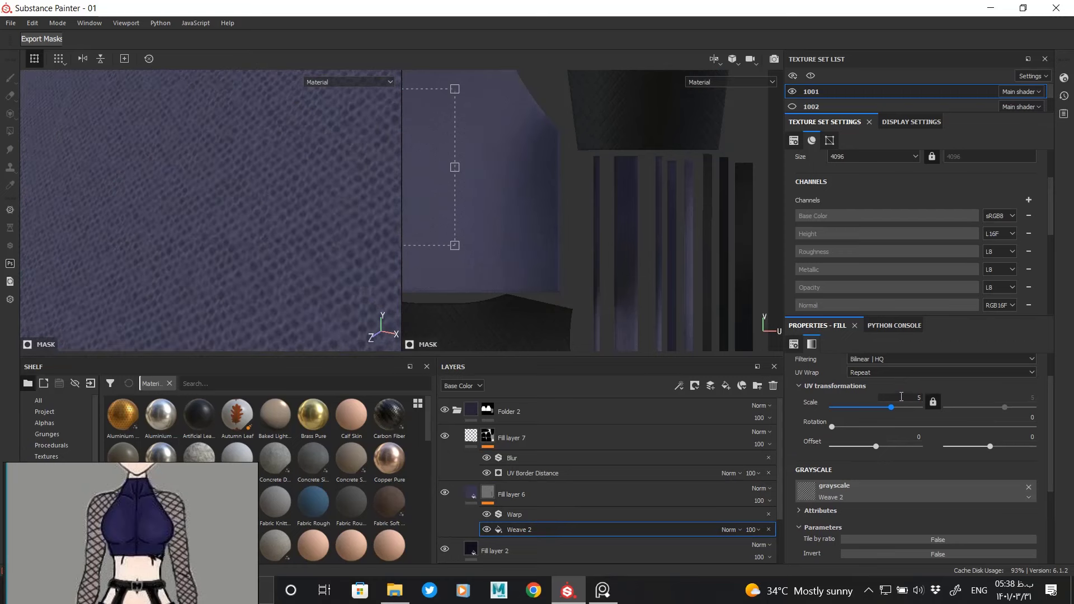
{"action": "scroll", "coordinate": [248, 206], "scroll_direction": "down", "scroll_amount": 2}
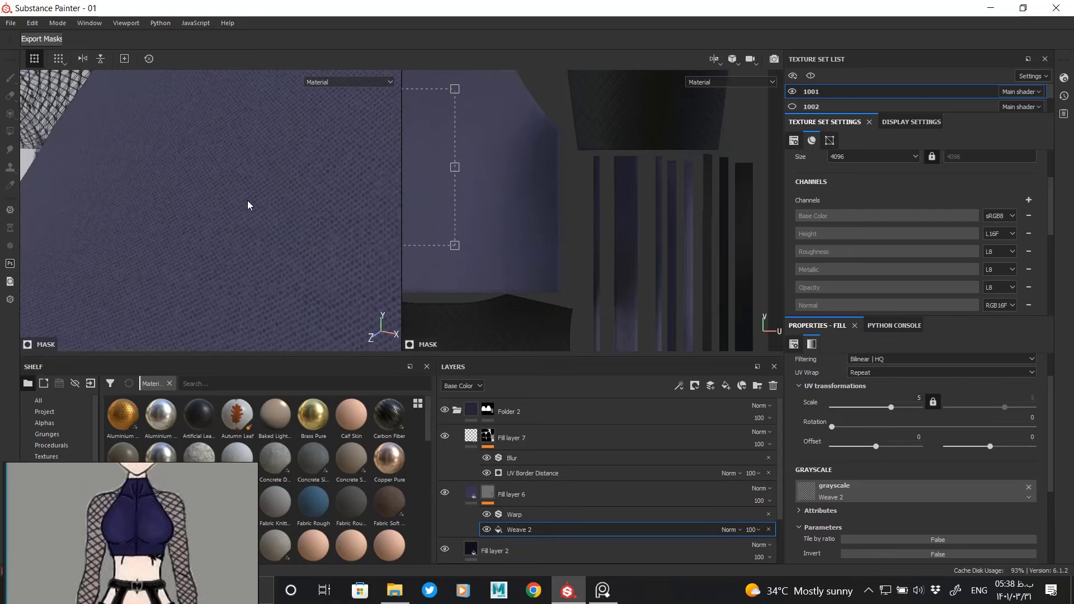
{"action": "left_click", "coordinate": [539, 514]}
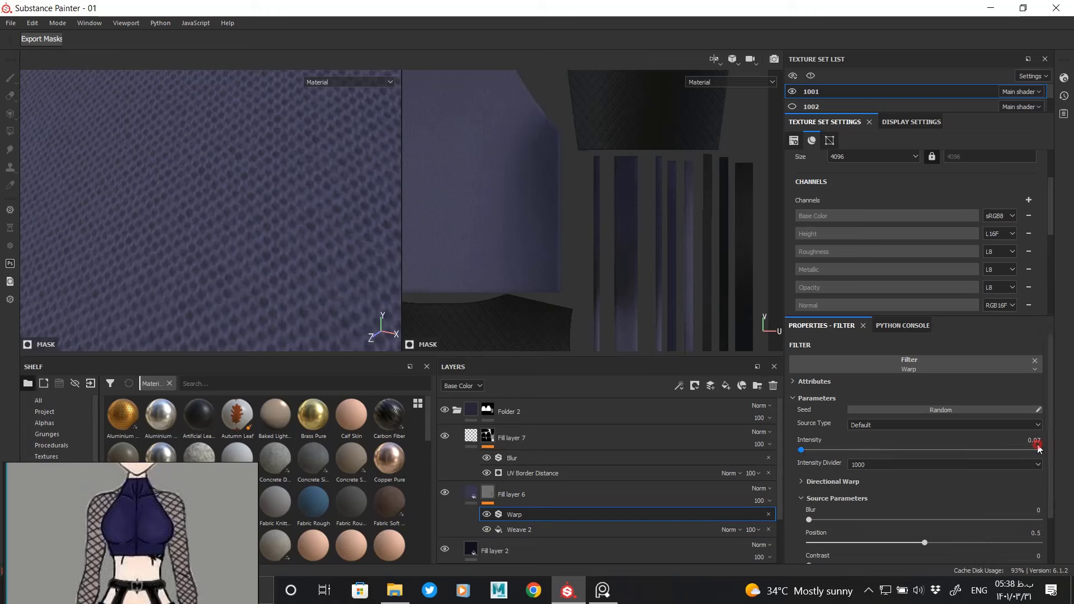
{"action": "left_click", "coordinate": [1038, 449]}
{"action": "type", "text": "0.08"}
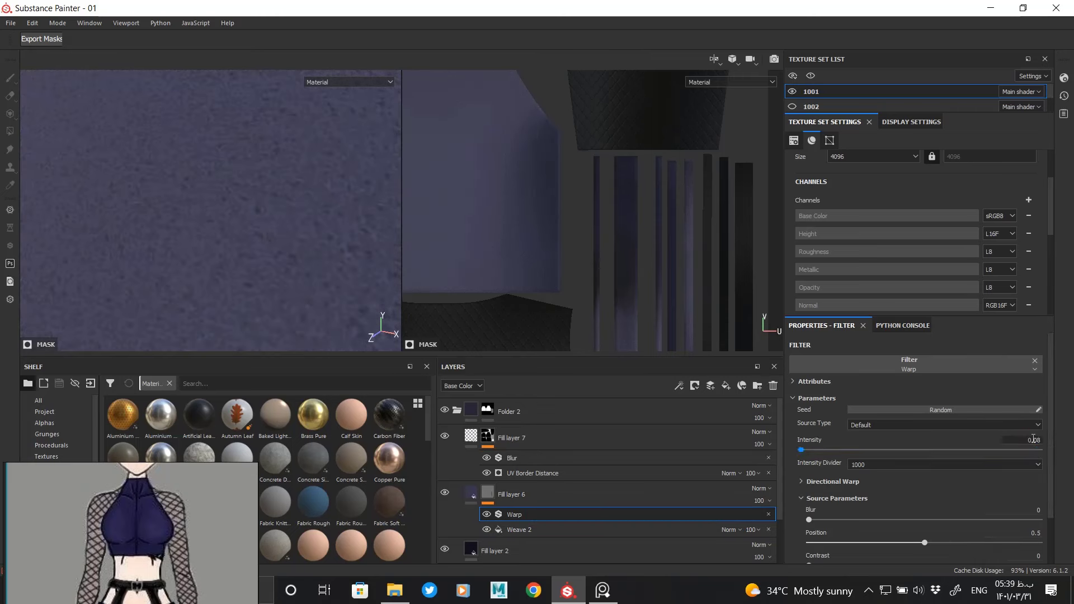
Step: Zoom around the torso and sleeve to inspect the subtler purple weave
{"action": "right_click_drag", "start_coordinate": [248, 211], "coordinate": [179, 173], "text": "alt"}
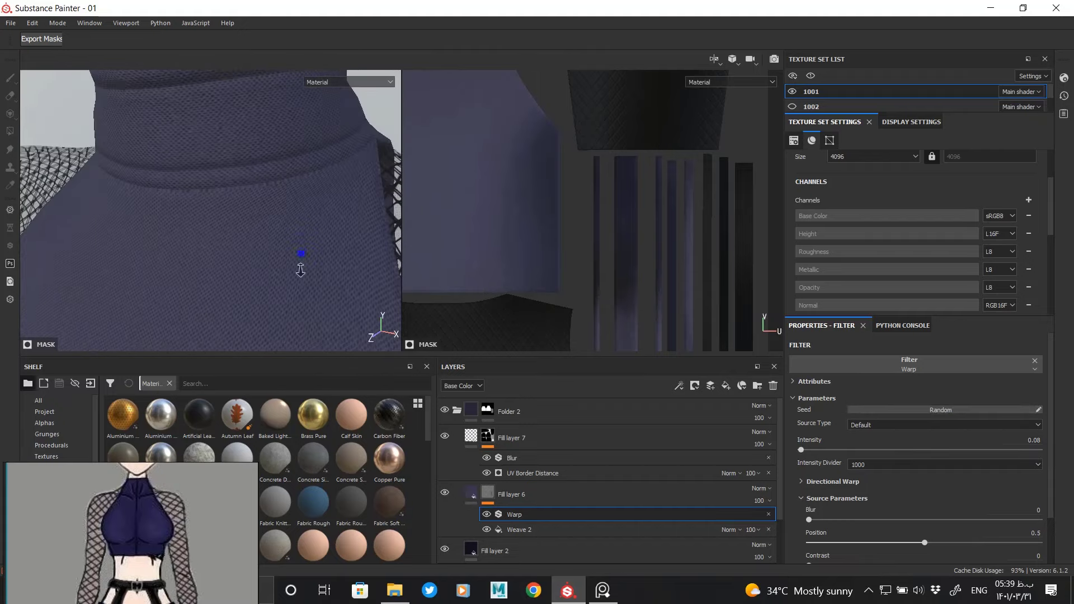
{"action": "left_click_drag", "start_coordinate": [297, 232], "coordinate": [280, 241], "text": "alt"}
{"action": "right_click_drag", "start_coordinate": [279, 240], "coordinate": [271, 252], "text": "alt"}
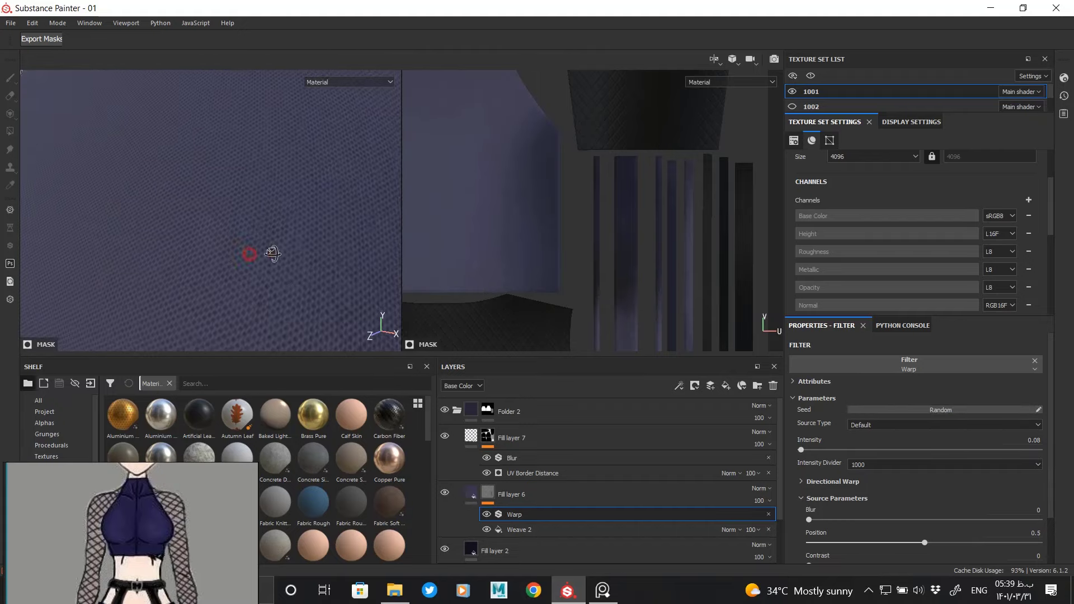
{"action": "left_click_drag", "start_coordinate": [271, 252], "coordinate": [258, 258], "text": "alt"}
{"action": "mouse_move", "coordinate": [257, 257]}
{"action": "right_mouse_down", "text": "alt"}
{"action": "mouse_move", "coordinate": [246, 261]}
{"action": "mouse_move", "coordinate": [230, 191]}
{"action": "right_mouse_up", "text": "alt"}
{"action": "left_click_drag", "start_coordinate": [230, 192], "coordinate": [259, 211], "text": "alt"}
{"action": "mouse_move", "coordinate": [259, 211]}
{"action": "right_mouse_down", "text": "alt"}
{"action": "mouse_move", "coordinate": [267, 203]}
{"action": "mouse_move", "coordinate": [263, 221]}
{"action": "right_mouse_up", "text": "alt"}
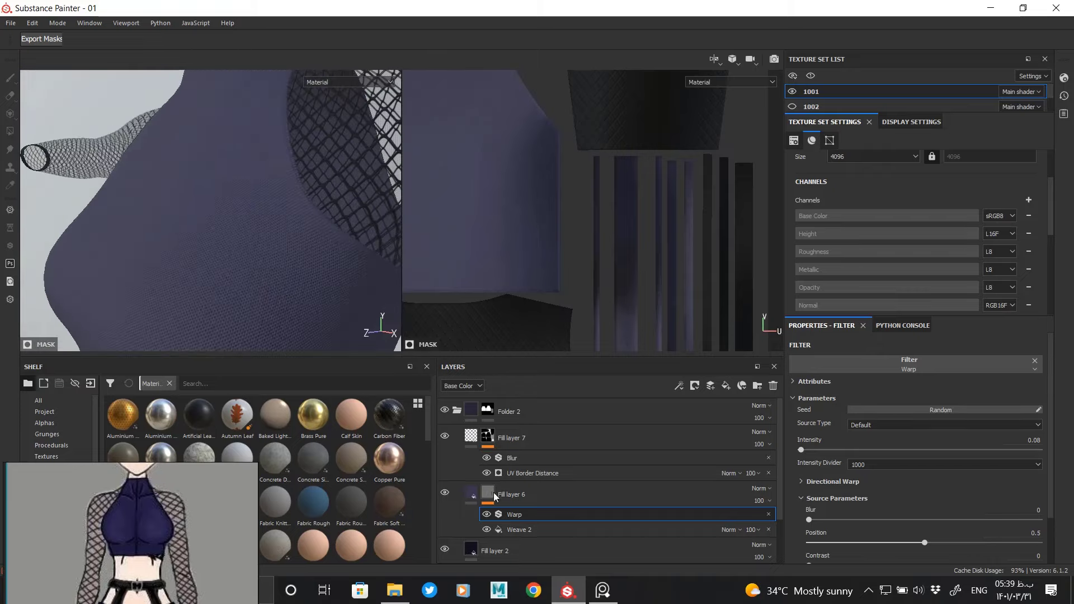
{"action": "left_click", "coordinate": [538, 442]}
Step: Give Fill layer 8 a black mask filled with Blue Noise Fast at scale 0.5
{"action": "left_click", "coordinate": [726, 385]}
{"action": "right_click", "coordinate": [515, 444]}
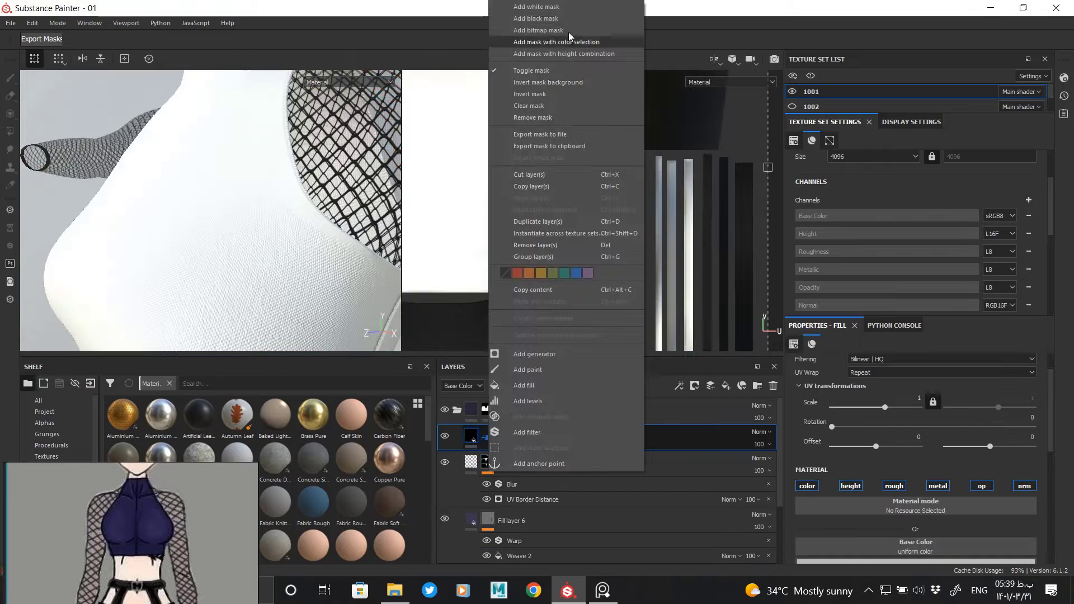
{"action": "left_click", "coordinate": [569, 31]}
{"action": "right_click", "coordinate": [488, 438]}
{"action": "left_click", "coordinate": [532, 109]}
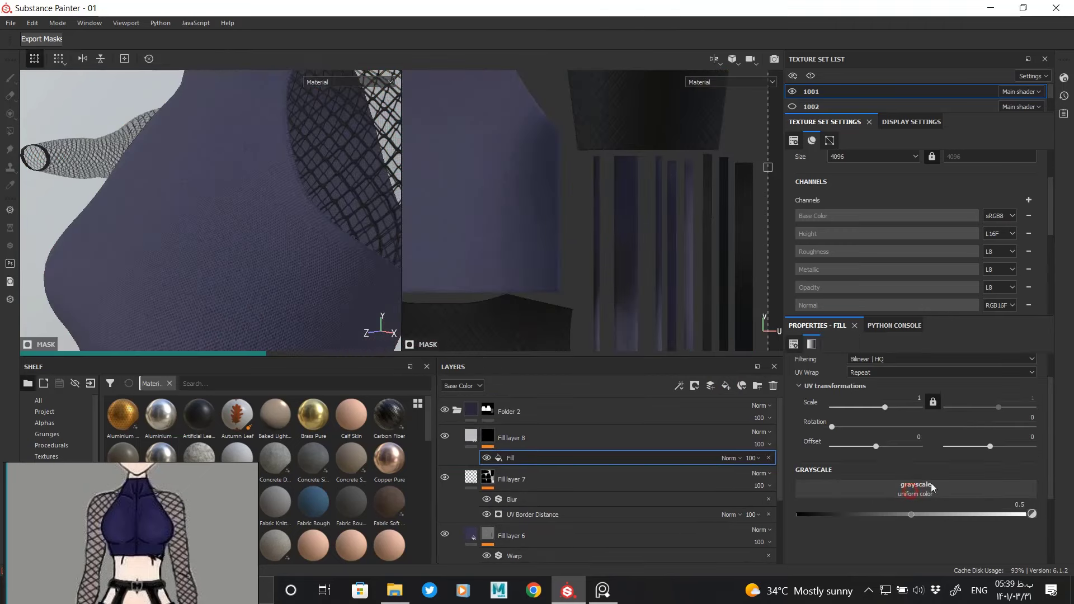
{"action": "left_click", "coordinate": [911, 490]}
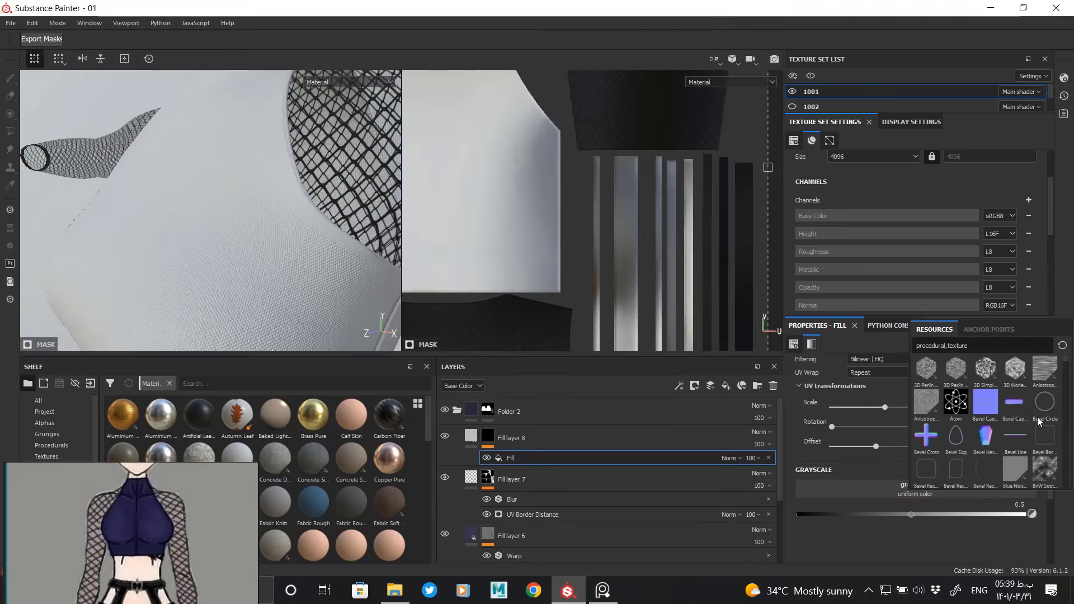
{"action": "left_click", "coordinate": [1019, 466]}
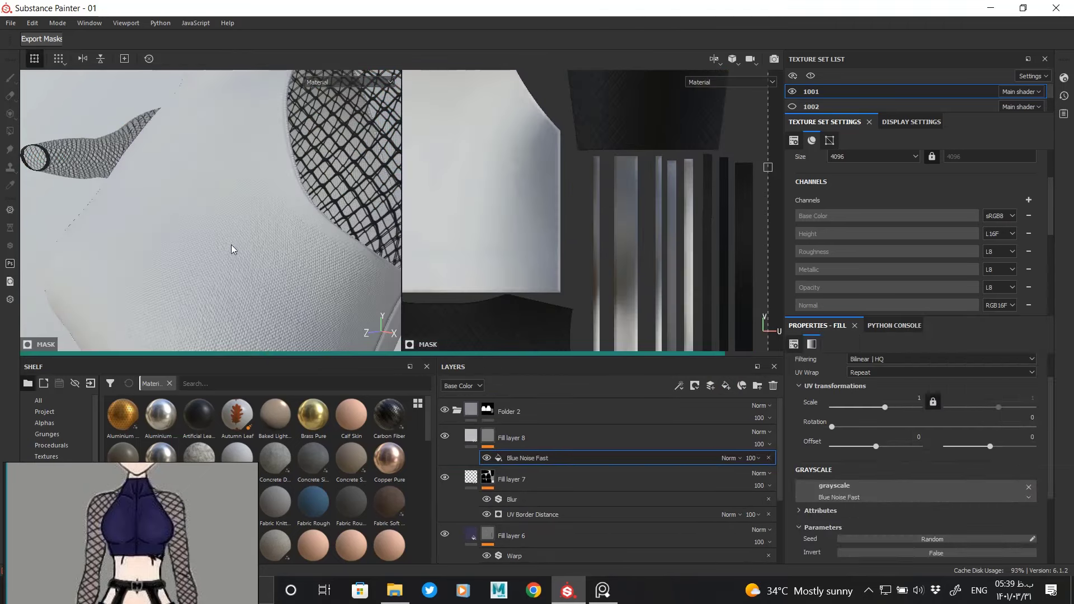
{"action": "scroll", "coordinate": [249, 259], "scroll_direction": "up", "scroll_amount": 5}
{"action": "type", "text": "m"}
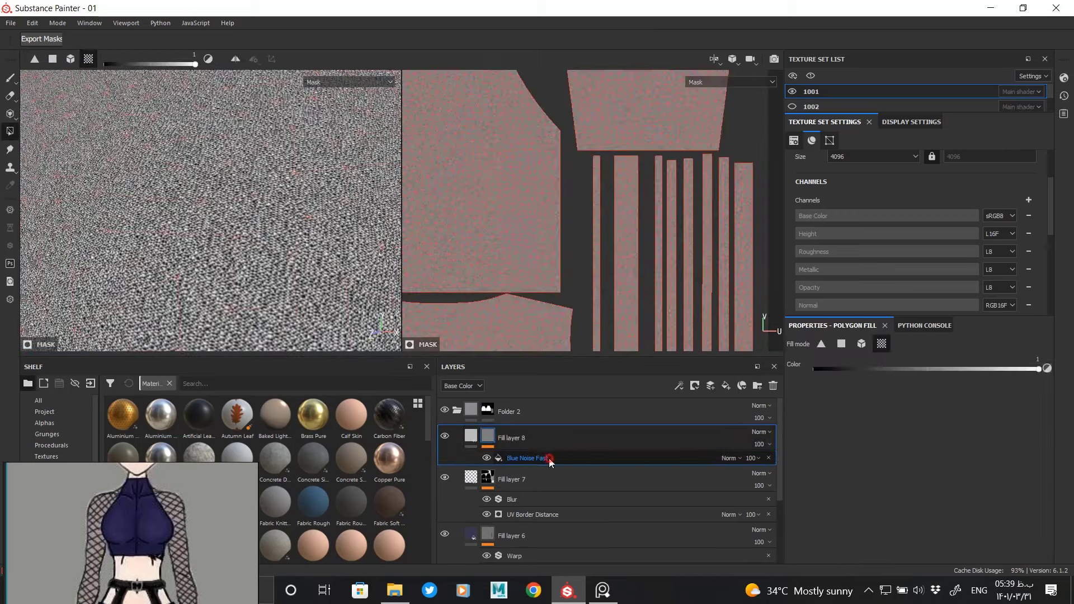
{"action": "type", "text": "0.5"}
{"action": "key", "text": "Return"}
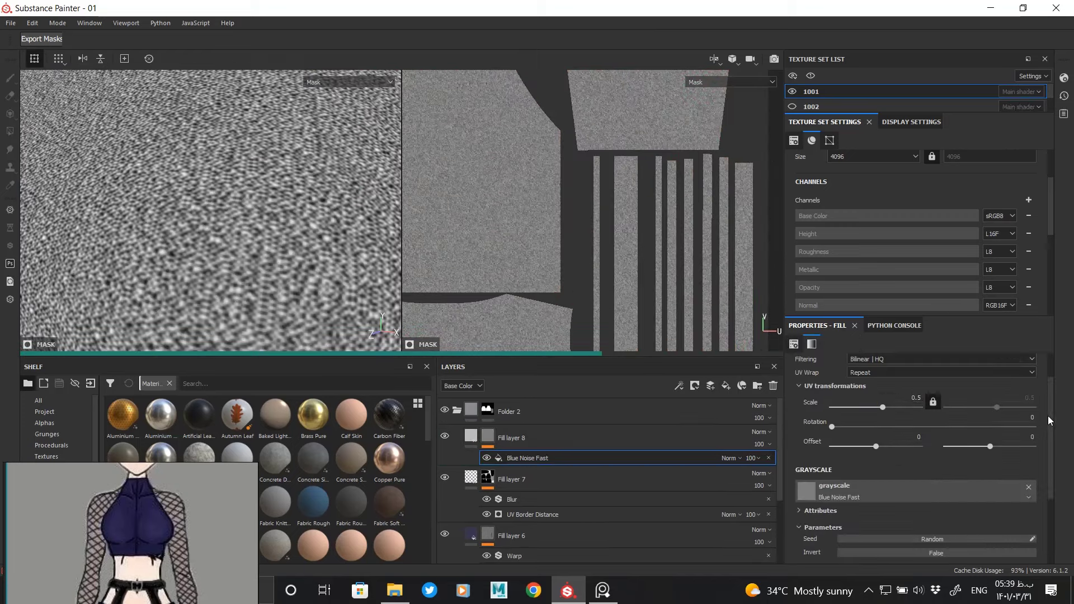
{"action": "left_click_drag", "start_coordinate": [1050, 421], "coordinate": [1051, 452]}
Step: Restrict Fill layer 8 to the roughness channel only
{"action": "left_click", "coordinate": [615, 439]}
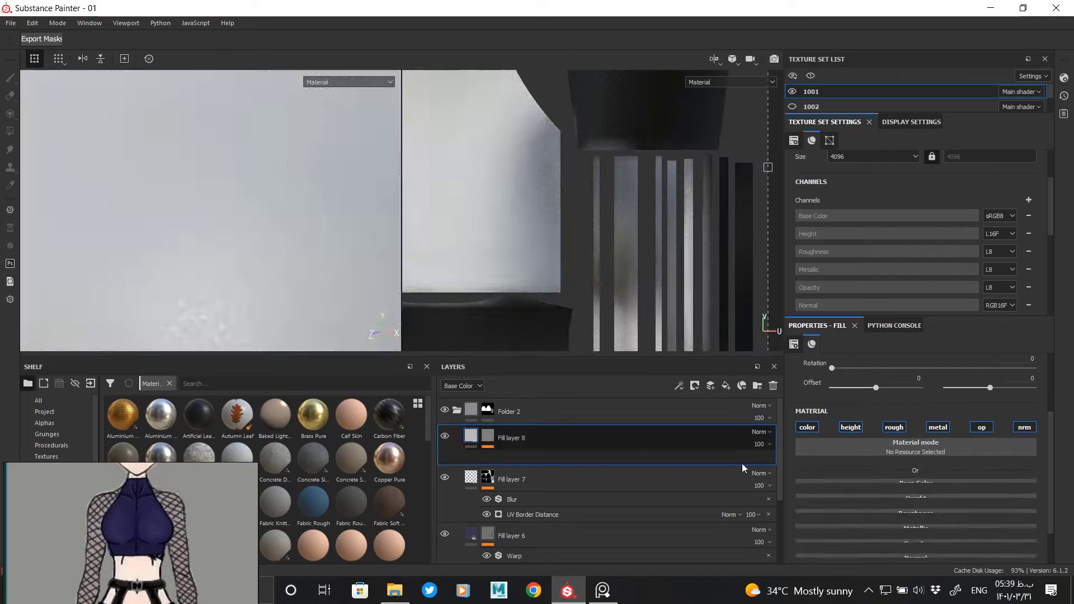
{"action": "left_click", "coordinate": [851, 428]}
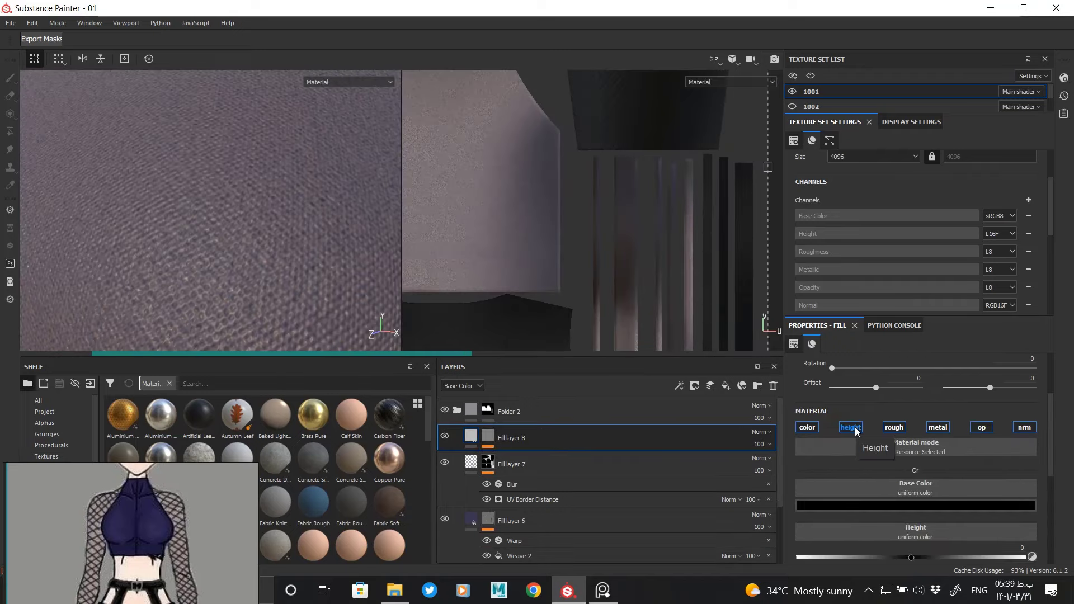
{"action": "scroll", "coordinate": [307, 274], "scroll_direction": "down", "scroll_amount": 3}
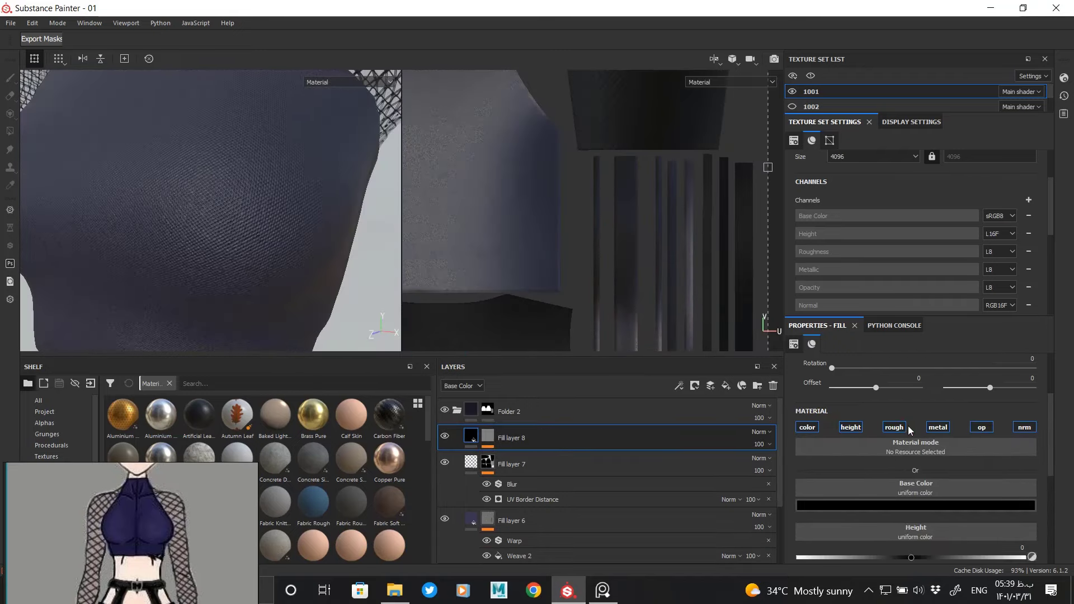
{"action": "left_click", "coordinate": [938, 427]}
{"action": "left_click", "coordinate": [851, 428]}
{"action": "left_click", "coordinate": [894, 427]}
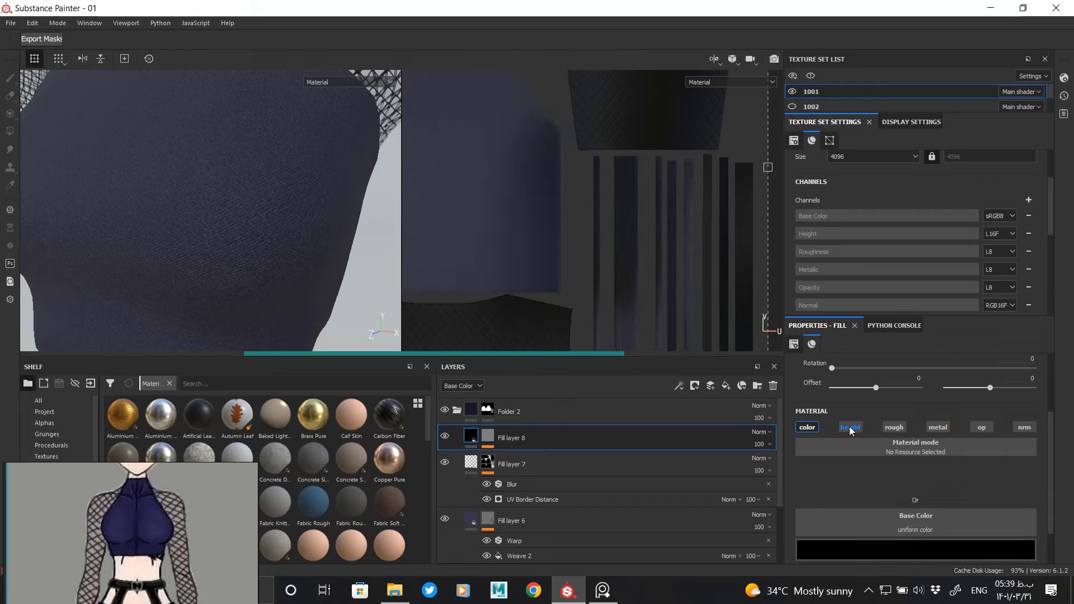
{"action": "scroll", "coordinate": [288, 191], "scroll_direction": "up", "scroll_amount": 3}
{"action": "key", "text": "ctrl+z"}
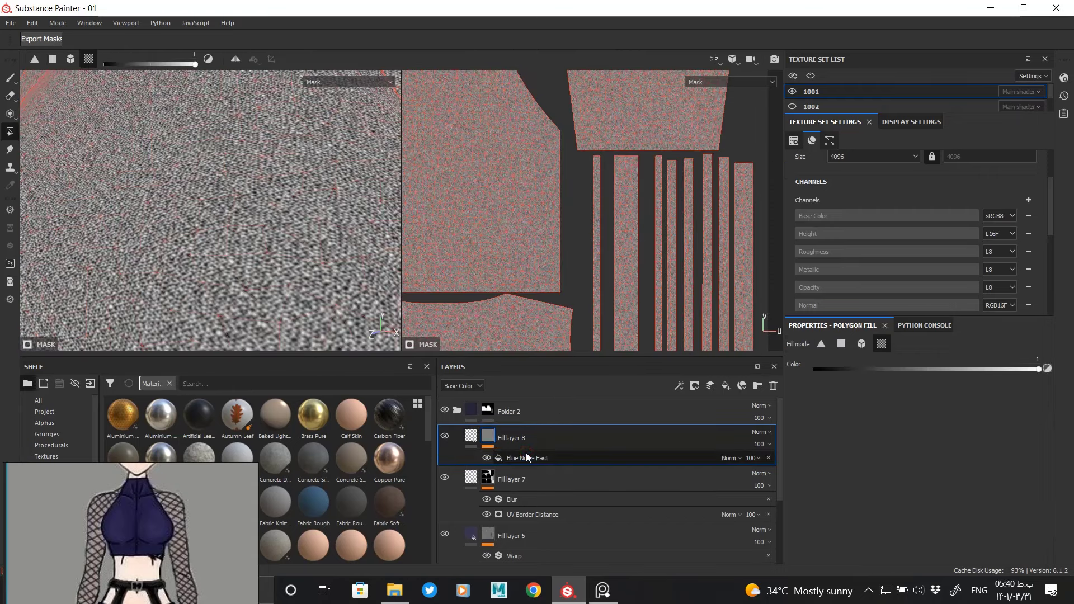
Step: Set the noise mask contrast to 1 and lower its balance to 0.18
{"action": "left_click_drag", "start_coordinate": [847, 542], "coordinate": [1048, 531]}
{"action": "left_click_drag", "start_coordinate": [321, 232], "coordinate": [339, 233], "text": "alt"}
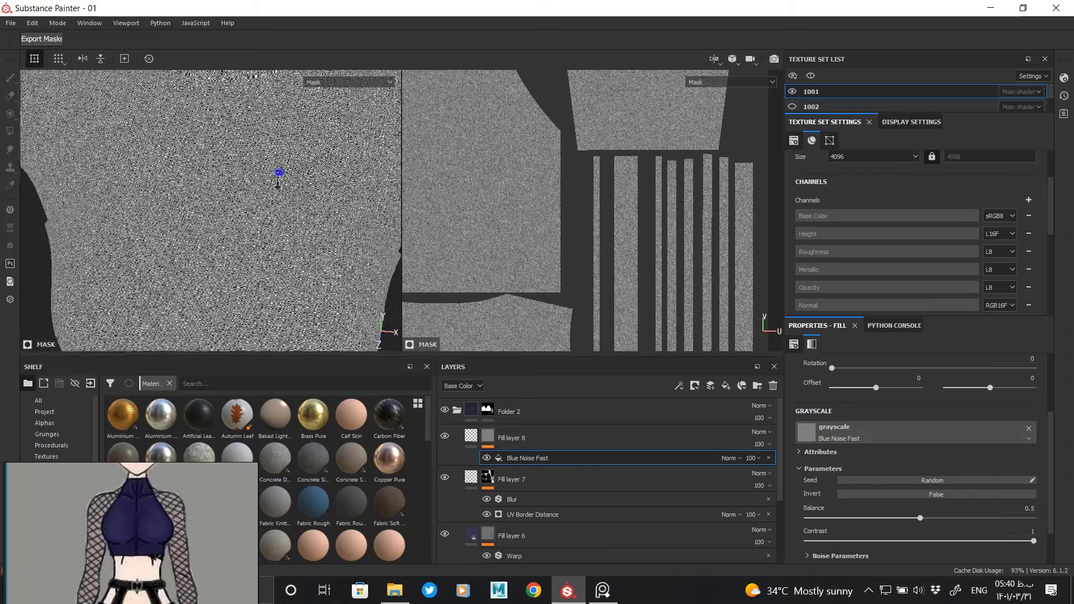
{"action": "scroll", "coordinate": [1059, 486], "scroll_direction": "down", "scroll_amount": 1}
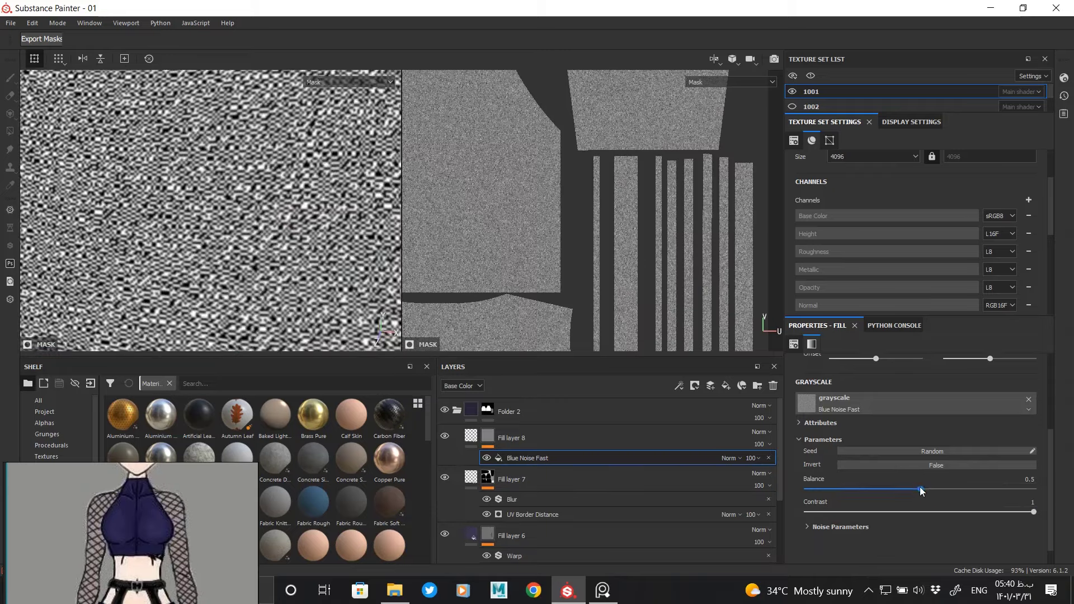
{"action": "left_click_drag", "start_coordinate": [918, 490], "coordinate": [878, 490]}
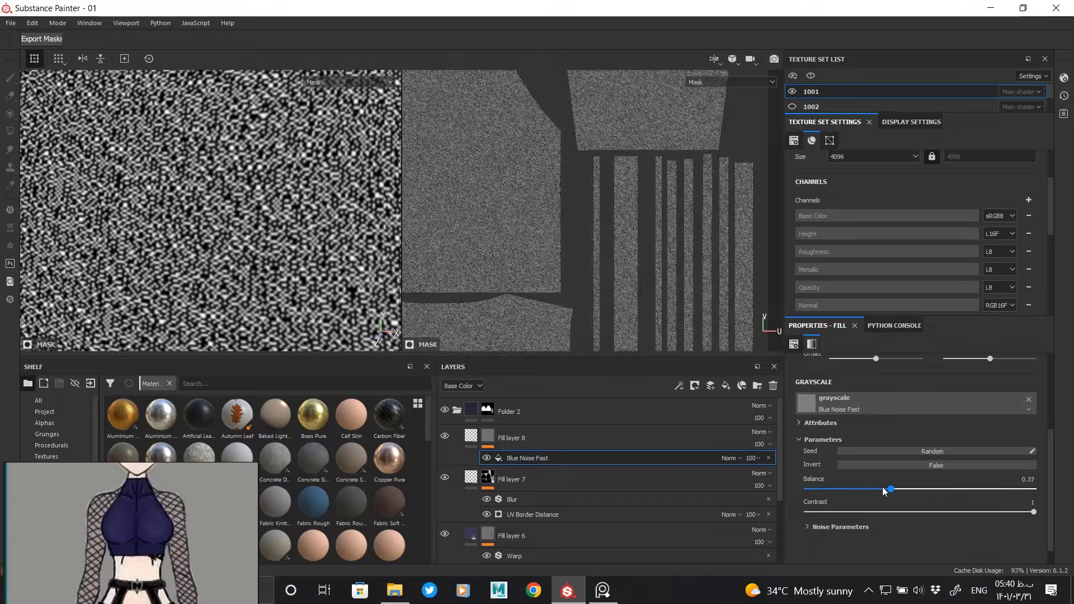
{"action": "left_click_drag", "start_coordinate": [158, 203], "coordinate": [358, 313], "text": "alt"}
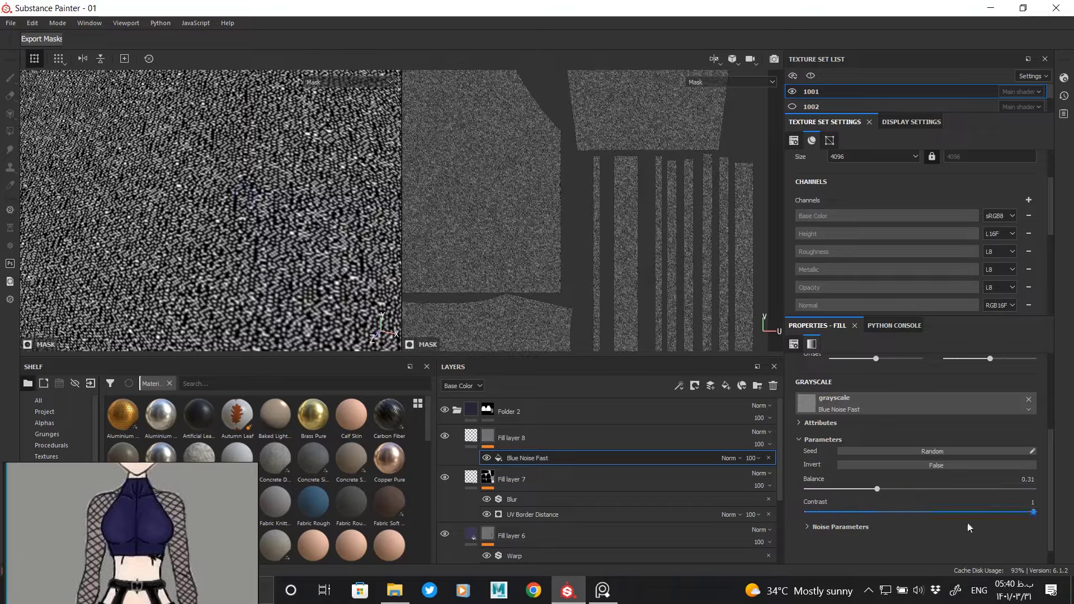
{"action": "left_click_drag", "start_coordinate": [877, 489], "coordinate": [848, 488]}
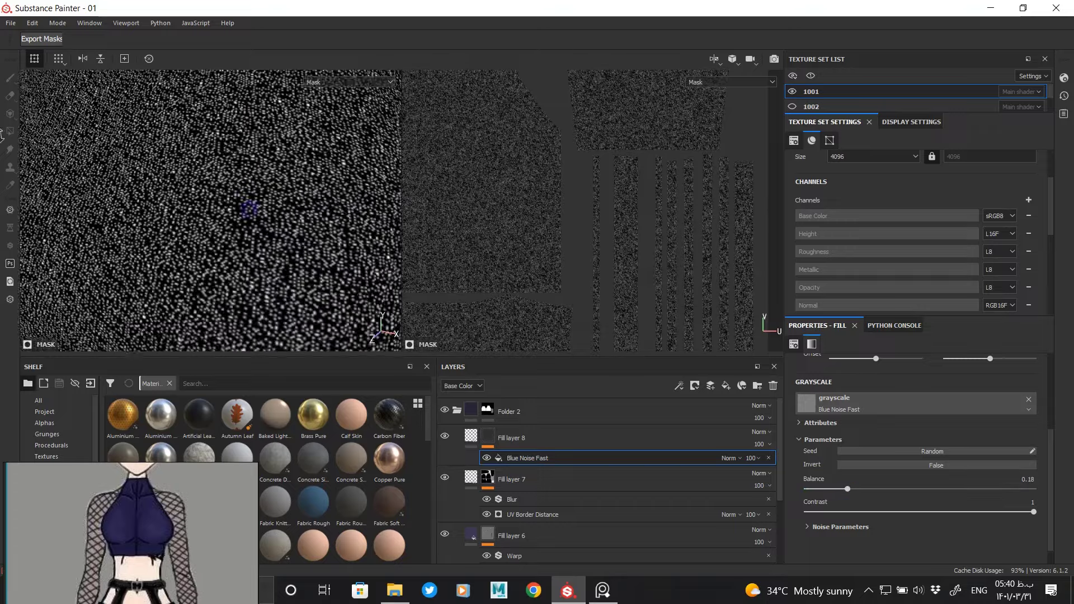
{"action": "left_click_drag", "start_coordinate": [248, 209], "coordinate": [276, 224], "text": "alt"}
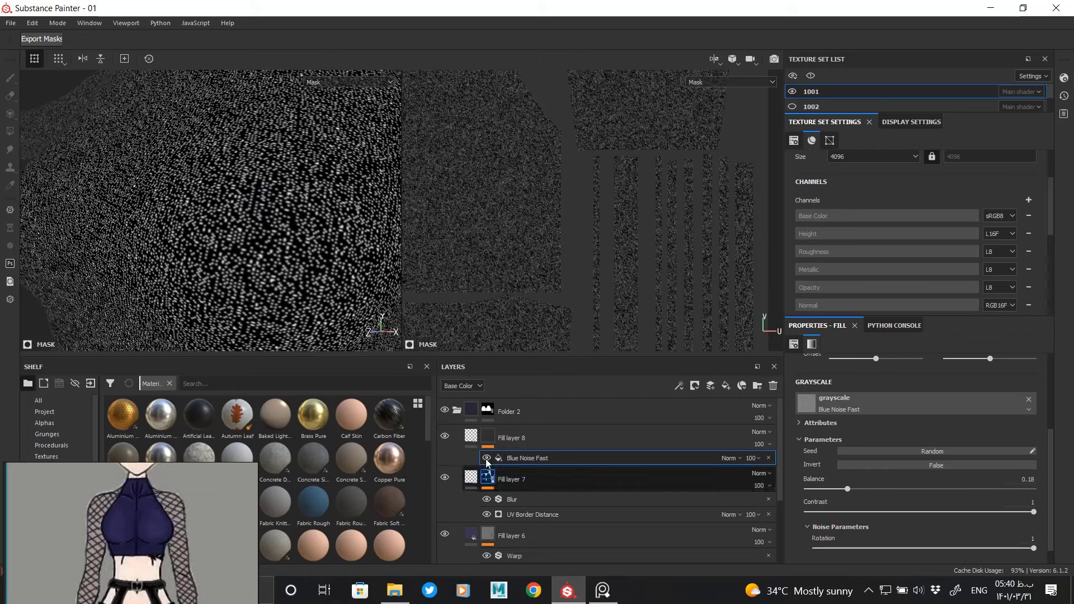
Step: Set the speckle roughness to 0.0634 and nudge the mask balance to 0.19
{"action": "left_click", "coordinate": [471, 437]}
{"action": "mouse_move", "coordinate": [239, 232]}
{"action": "left_mouse_down", "text": "alt"}
{"action": "mouse_move", "coordinate": [280, 252]}
{"action": "mouse_move", "coordinate": [276, 223]}
{"action": "mouse_move", "coordinate": [389, 216]}
{"action": "mouse_move", "coordinate": [264, 256]}
{"action": "mouse_move", "coordinate": [253, 241]}
{"action": "mouse_move", "coordinate": [264, 235]}
{"action": "mouse_move", "coordinate": [304, 336]}
{"action": "mouse_move", "coordinate": [240, 180]}
{"action": "mouse_move", "coordinate": [329, 235]}
{"action": "mouse_move", "coordinate": [216, 210]}
{"action": "left_mouse_up", "text": "alt"}
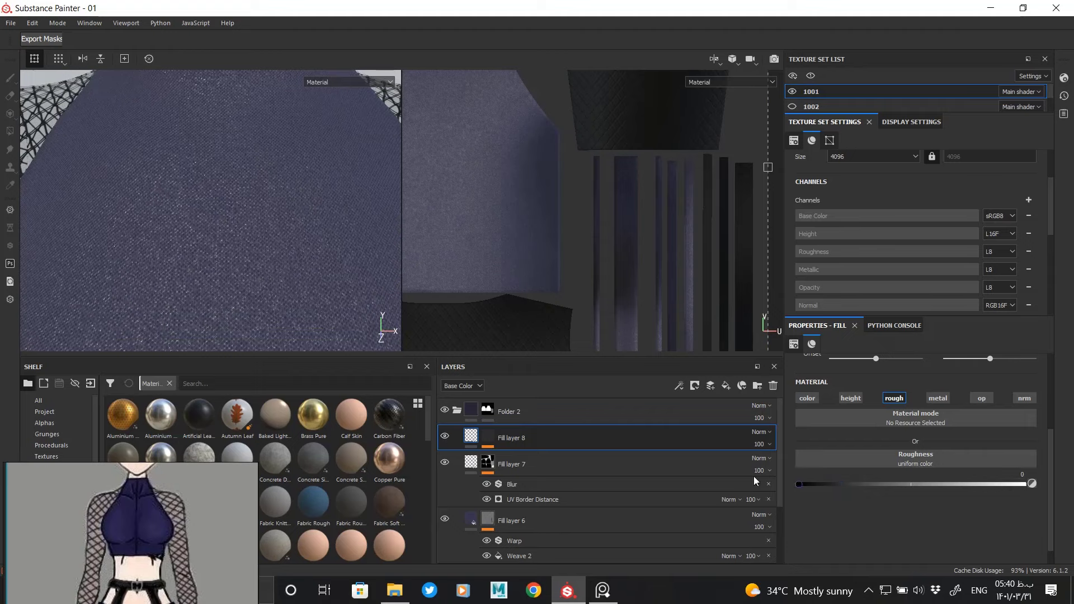
{"action": "left_click_drag", "start_coordinate": [841, 481], "coordinate": [811, 481]}
{"action": "left_click_drag", "start_coordinate": [313, 213], "coordinate": [295, 188], "text": "alt"}
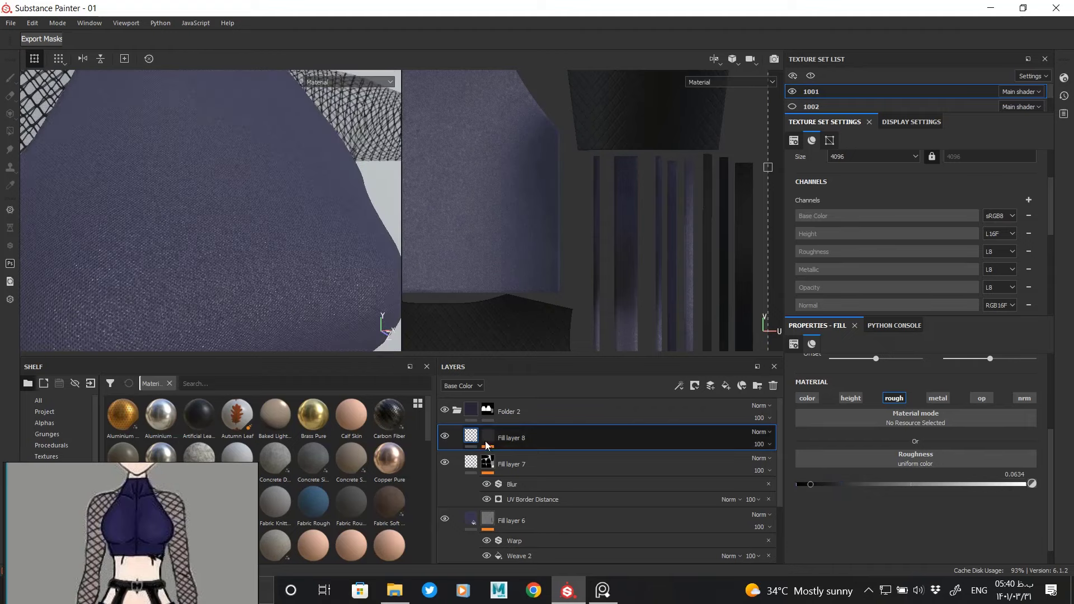
{"action": "left_click", "coordinate": [673, 454]}
{"action": "left_click_drag", "start_coordinate": [845, 492], "coordinate": [850, 492]}
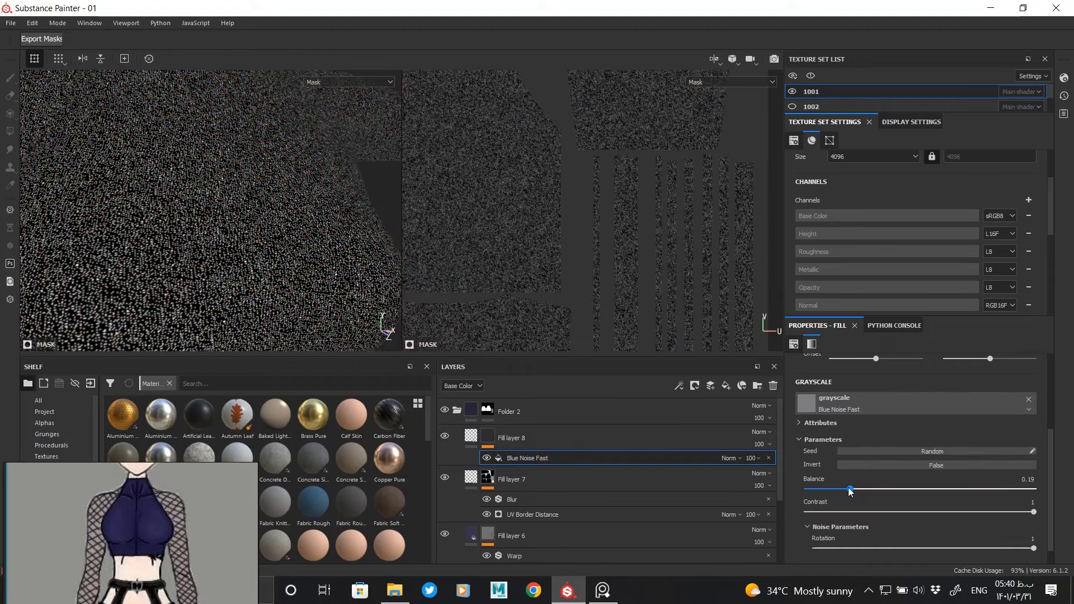
{"action": "key", "text": "Delete"}
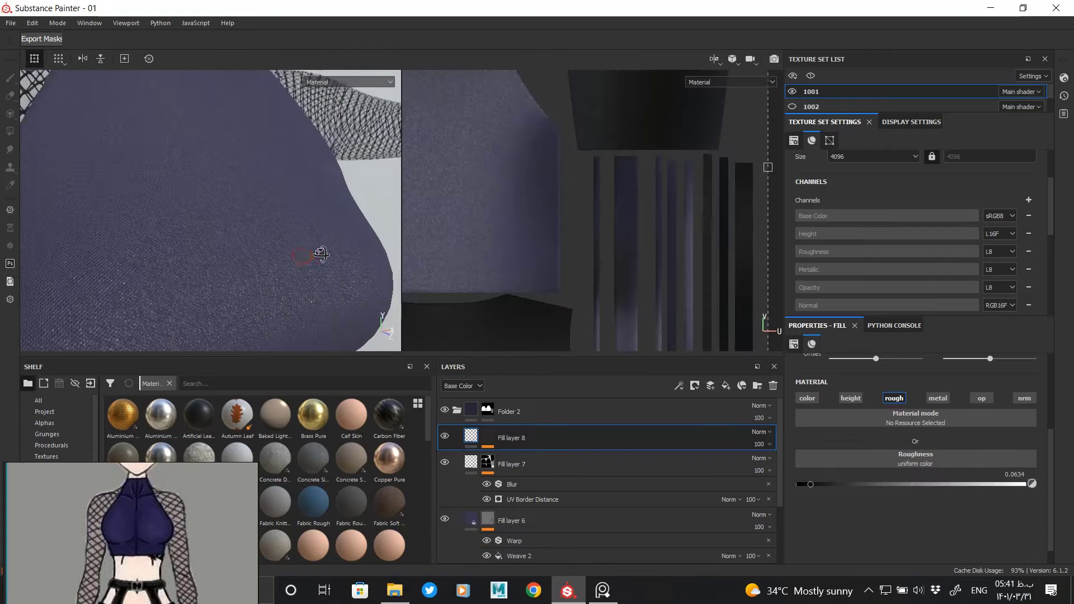
Step: Toggle the metallic channel and inspect the speckled fabric up close
{"action": "left_click_drag", "start_coordinate": [319, 252], "coordinate": [311, 186], "text": "alt"}
{"action": "left_click", "coordinate": [937, 401]}
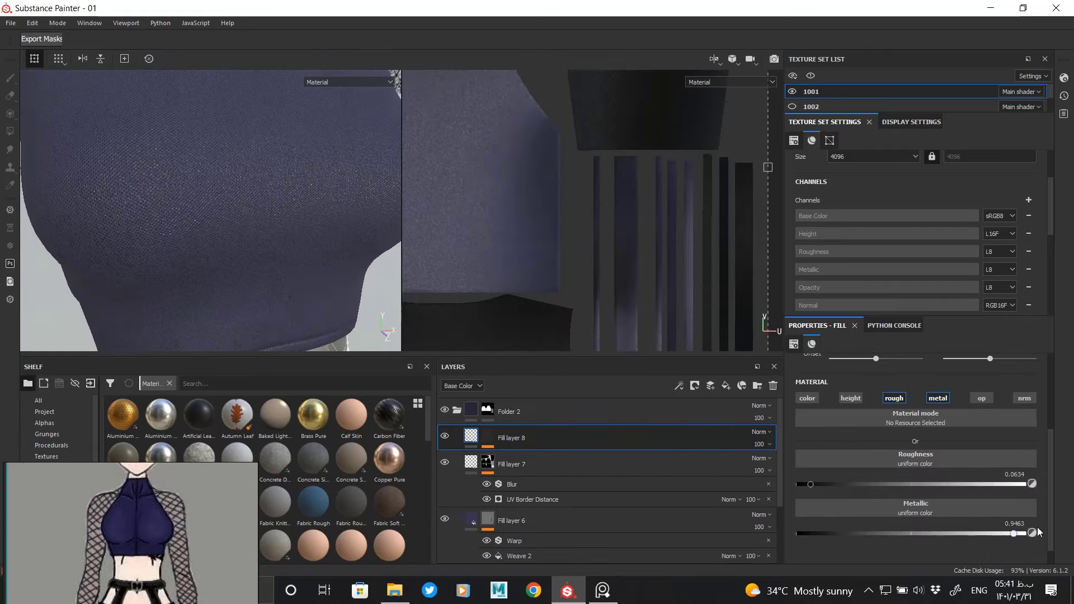
{"action": "scroll", "coordinate": [343, 227], "scroll_direction": "down", "scroll_amount": 3}
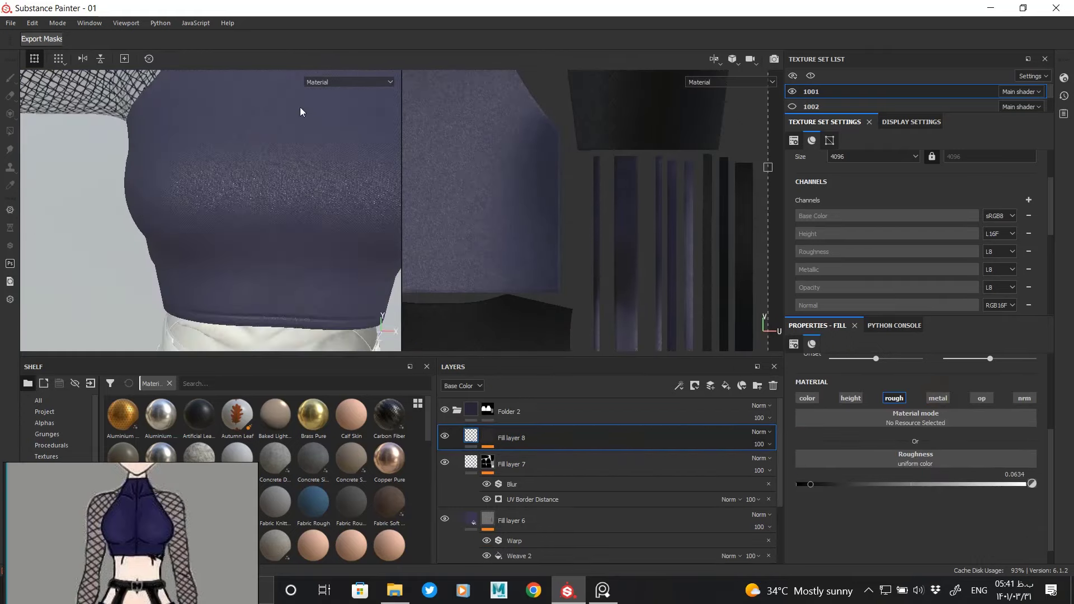
{"action": "left_click_drag", "start_coordinate": [300, 112], "coordinate": [290, 254], "text": "alt"}
{"action": "right_click", "coordinate": [289, 254]}
{"action": "mouse_move", "coordinate": [290, 254]}
{"action": "right_mouse_down", "text": "alt"}
{"action": "mouse_move", "coordinate": [335, 269]}
{"action": "mouse_move", "coordinate": [293, 201]}
{"action": "mouse_move", "coordinate": [295, 235]}
{"action": "mouse_move", "coordinate": [287, 229]}
{"action": "right_mouse_up", "text": "alt"}
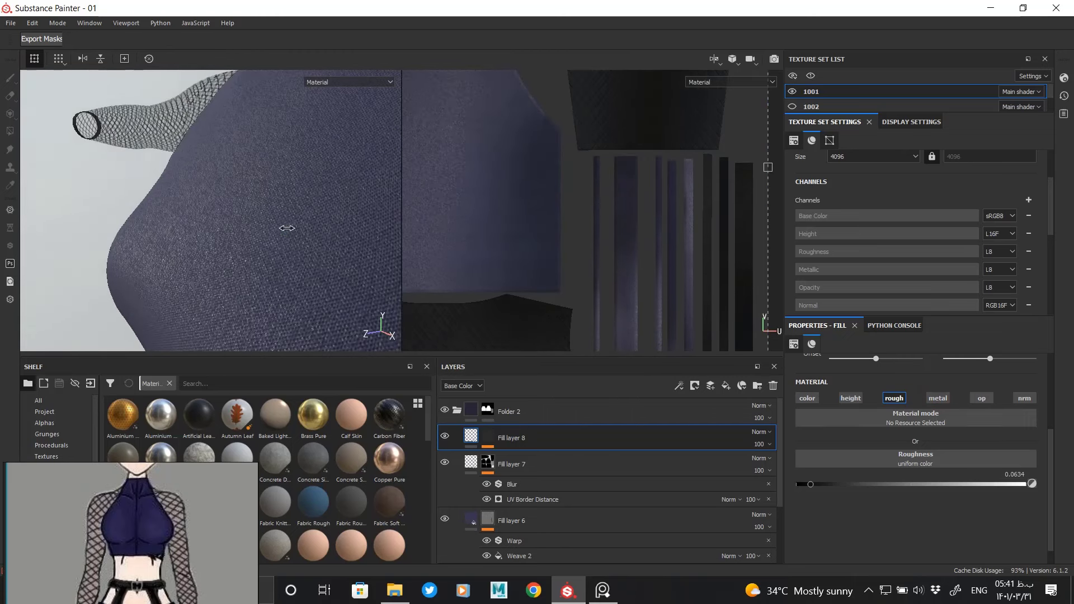
Step: Add Fill layer 9 with a White Noise mask at contrast 1 and balance 0.35
{"action": "left_click", "coordinate": [728, 386]}
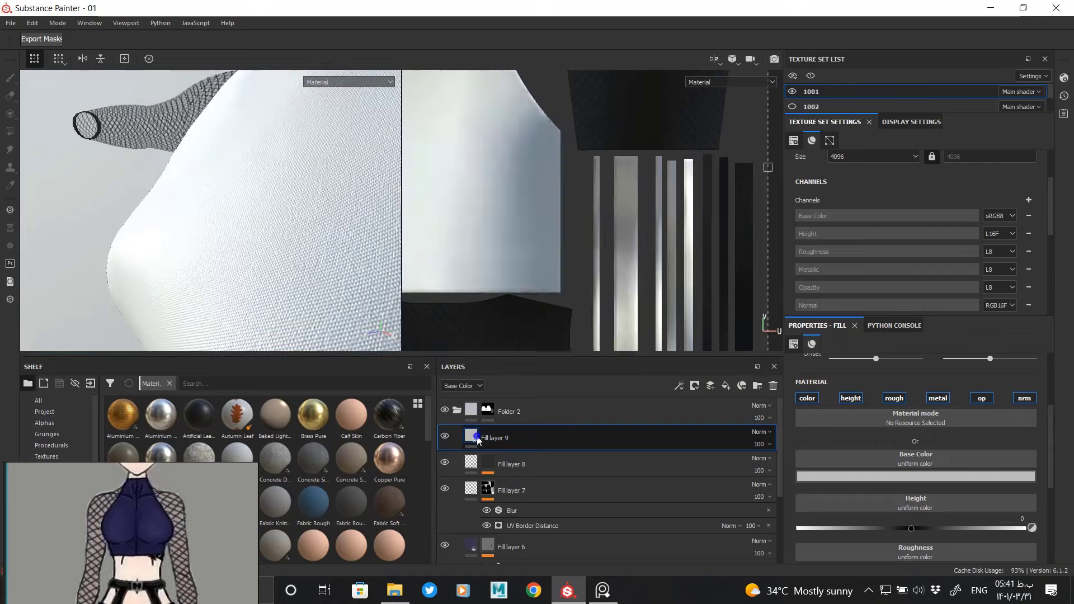
{"action": "right_click", "coordinate": [478, 441]}
{"action": "left_click", "coordinate": [537, 104]}
{"action": "right_click", "coordinate": [488, 437]}
{"action": "left_click", "coordinate": [535, 353]}
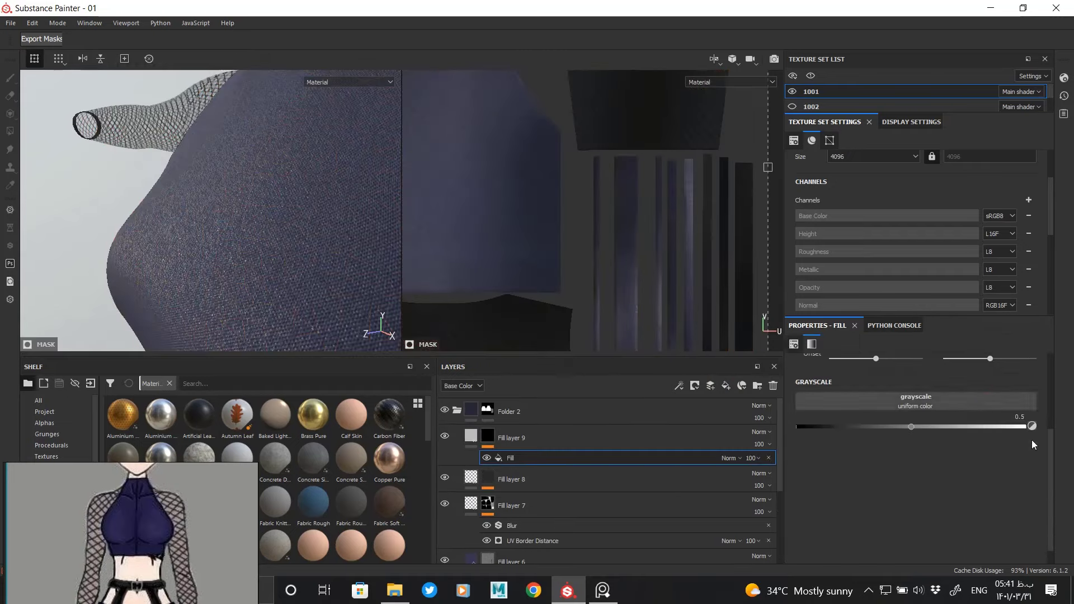
{"action": "left_click", "coordinate": [915, 398]}
{"action": "left_click_drag", "start_coordinate": [1066, 470], "coordinate": [1066, 568]}
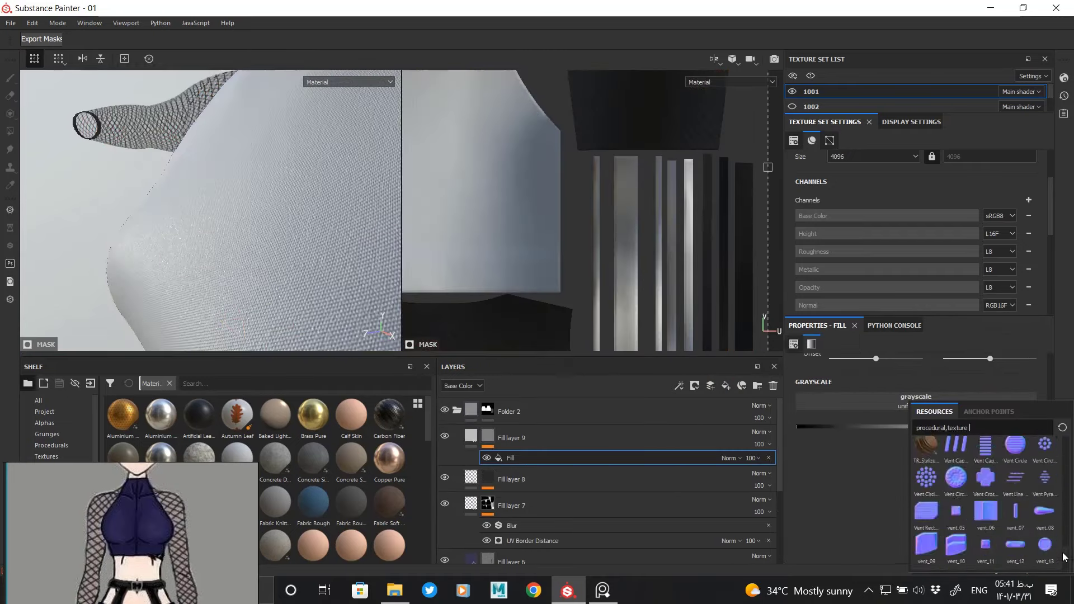
{"action": "left_click", "coordinate": [926, 548]}
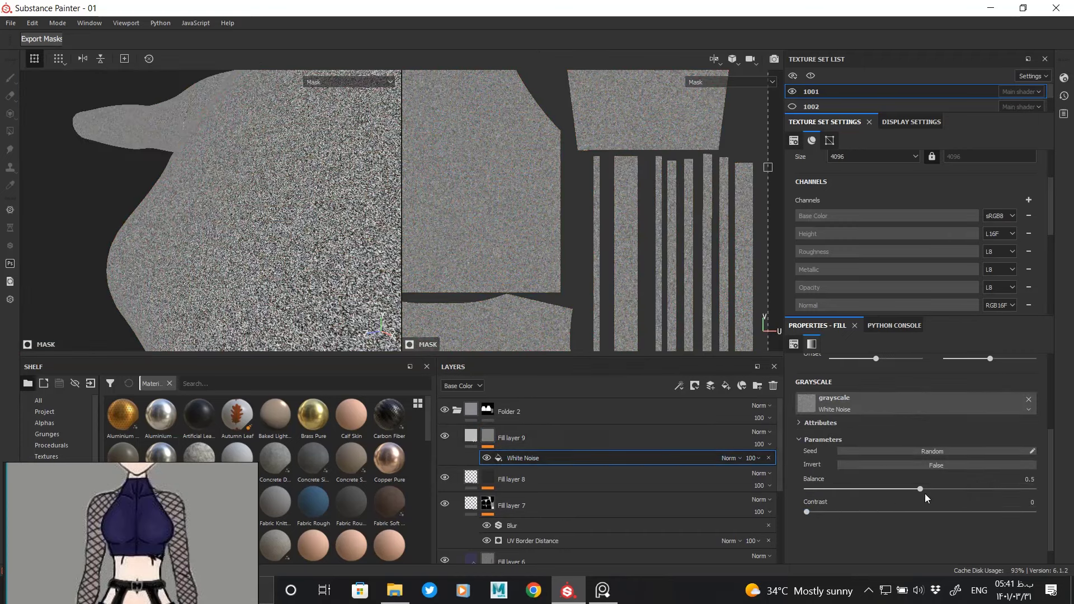
{"action": "left_click", "coordinate": [901, 510]}
{"action": "left_click_drag", "start_coordinate": [911, 489], "coordinate": [884, 489]}
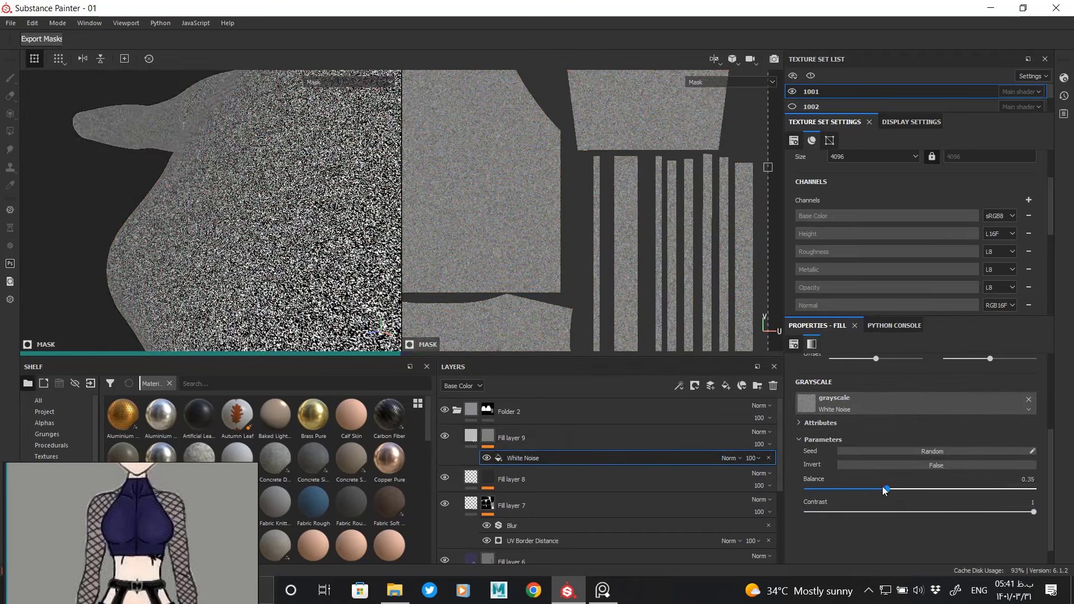
Step: Limit Fill layer 9 to the roughness channel only
{"action": "right_click_drag", "start_coordinate": [211, 250], "coordinate": [235, 235], "text": "alt"}
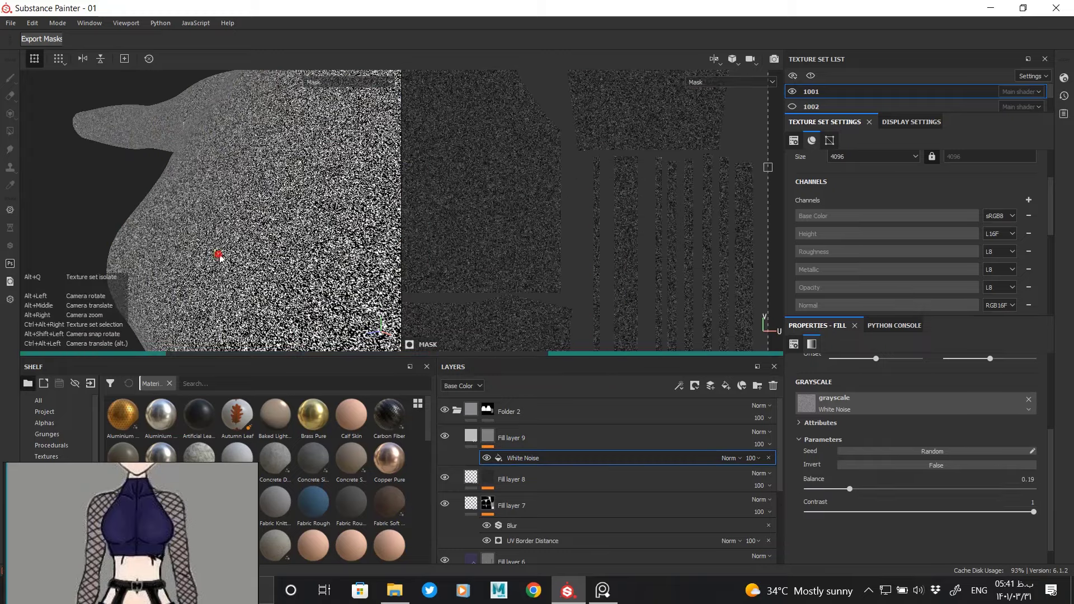
{"action": "left_click", "coordinate": [471, 436]}
{"action": "left_click", "coordinate": [850, 399]}
{"action": "left_click", "coordinate": [938, 399]}
{"action": "left_click", "coordinate": [981, 398]}
{"action": "left_click", "coordinate": [1024, 398]}
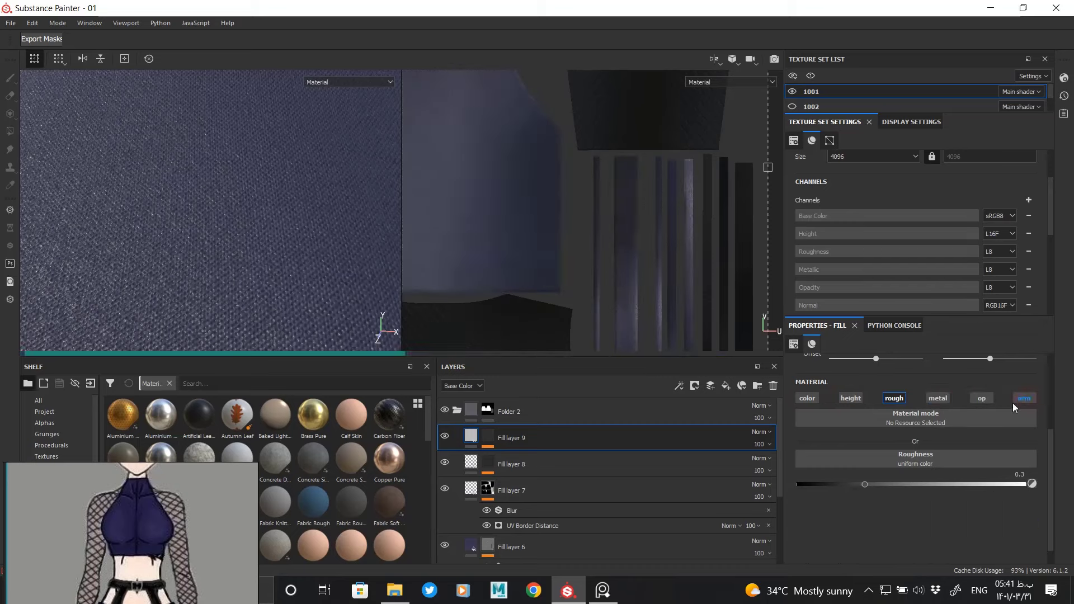
Step: Compare Fill layers 8 and 9 by toggling visibility, then delete Fill layer 9
{"action": "mouse_move", "coordinate": [375, 304]}
{"action": "right_mouse_down", "text": "alt"}
{"action": "mouse_move", "coordinate": [259, 257]}
{"action": "mouse_move", "coordinate": [355, 329]}
{"action": "right_mouse_up", "text": "alt"}
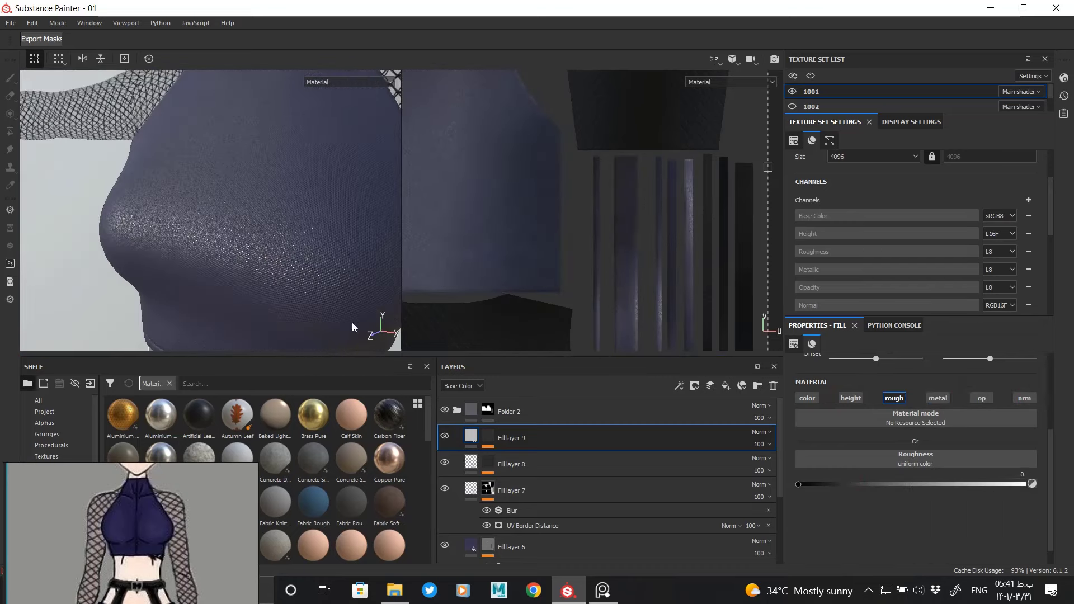
{"action": "left_click", "coordinate": [444, 465]}
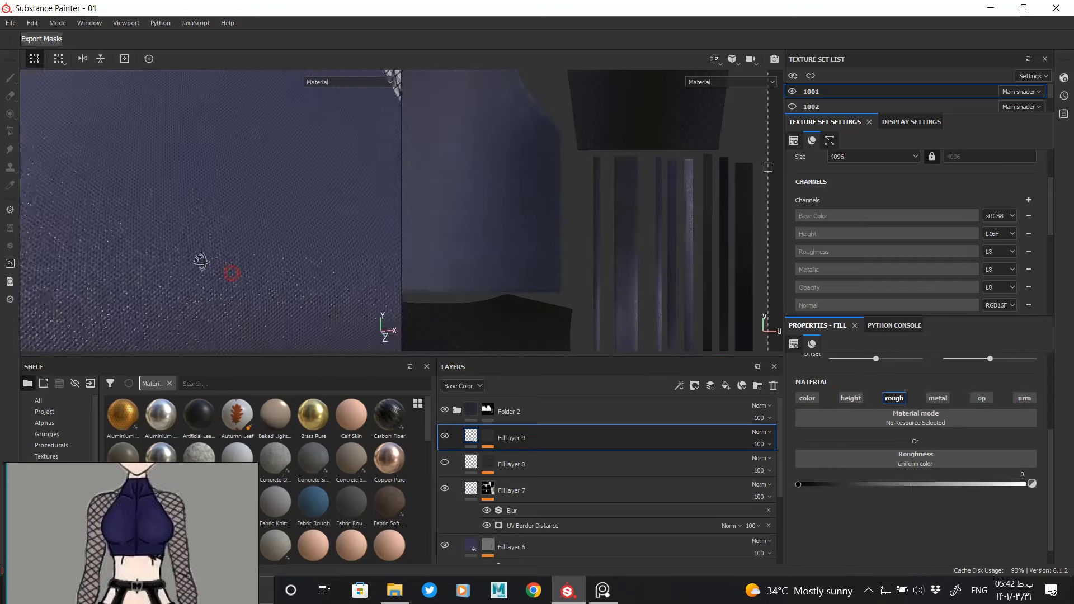
{"action": "mouse_move", "coordinate": [201, 264]}
{"action": "right_mouse_down", "text": "alt"}
{"action": "mouse_move", "coordinate": [202, 221]}
{"action": "mouse_move", "coordinate": [222, 213]}
{"action": "right_mouse_up", "text": "alt"}
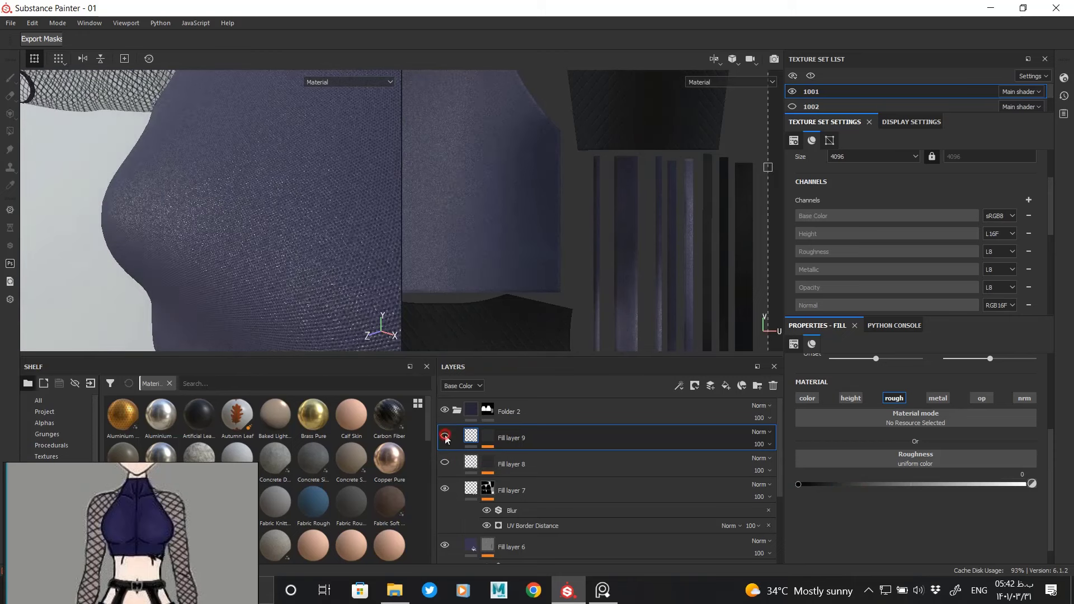
{"action": "left_click", "coordinate": [445, 439]}
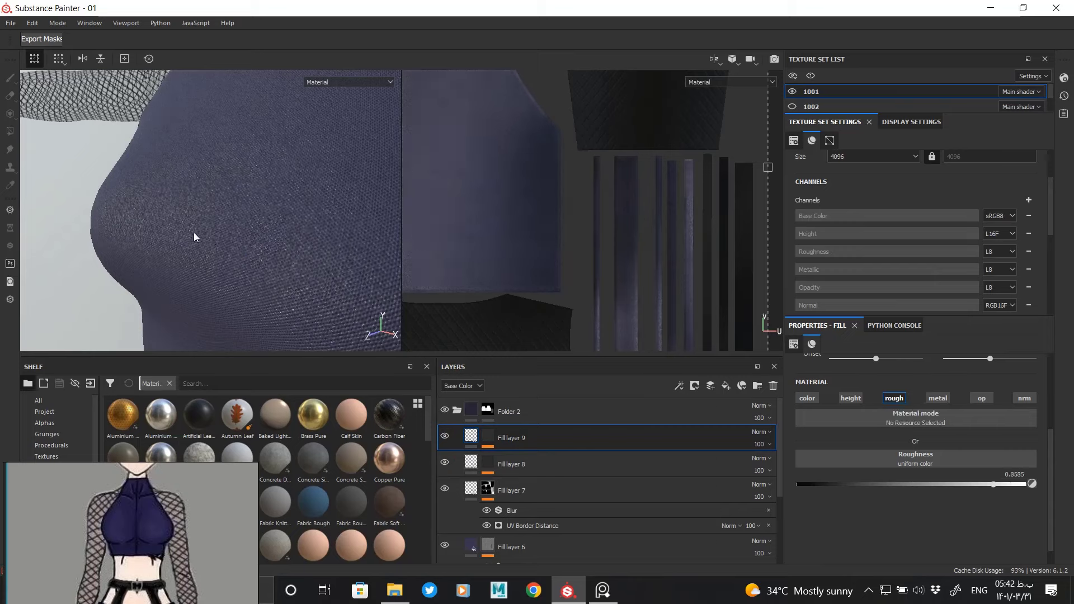
{"action": "left_click", "coordinate": [816, 397]}
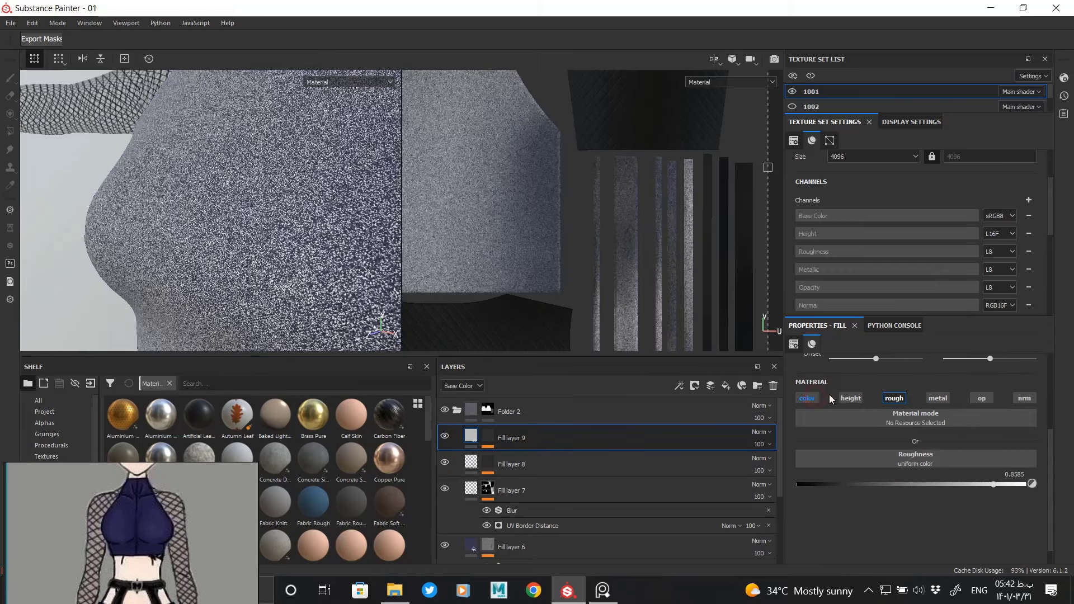
{"action": "left_click", "coordinate": [893, 399]}
{"action": "left_click", "coordinate": [859, 399]}
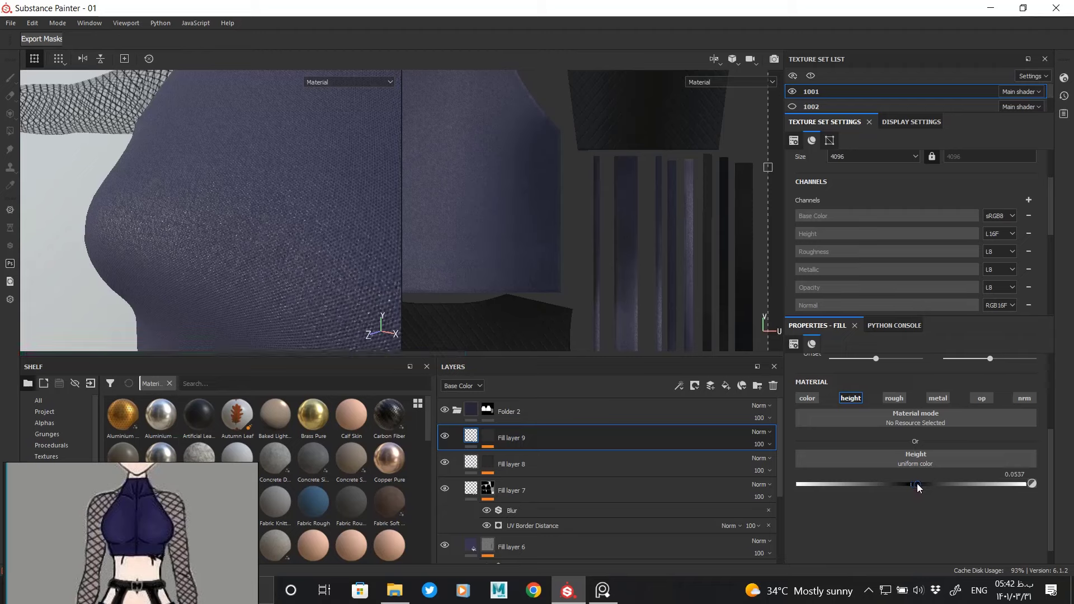
{"action": "left_click", "coordinate": [773, 386]}
Step: Select Fill layer 8 and compare the top with and without its noise mask
{"action": "scroll", "coordinate": [271, 221], "scroll_direction": "down", "scroll_amount": 5}
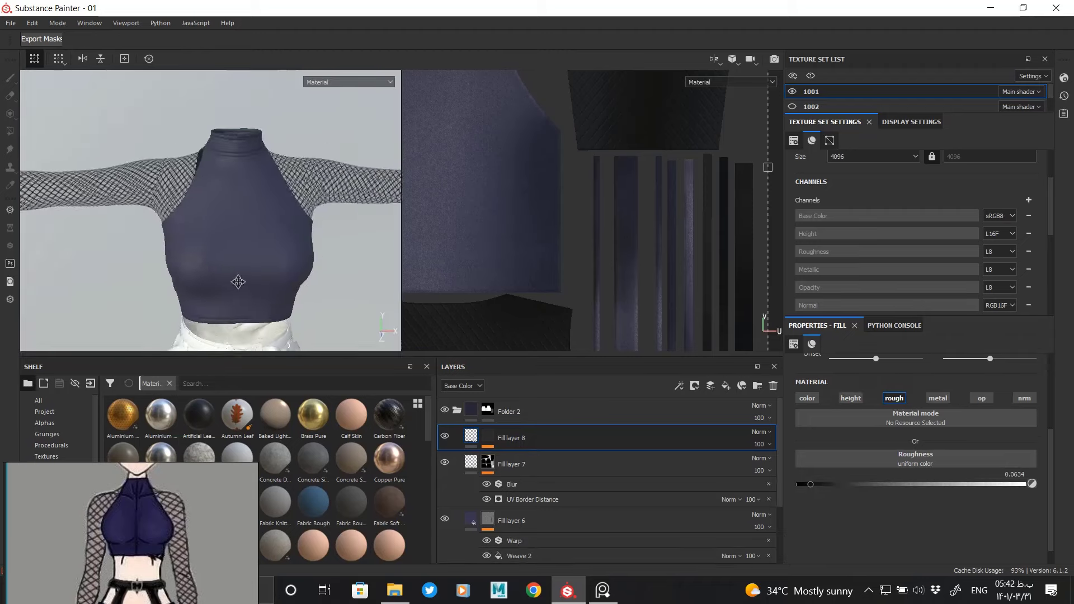
{"action": "mouse_move", "coordinate": [235, 283]}
{"action": "left_mouse_down", "text": "alt"}
{"action": "mouse_move", "coordinate": [282, 307]}
{"action": "mouse_move", "coordinate": [257, 191]}
{"action": "mouse_move", "coordinate": [250, 276]}
{"action": "mouse_move", "coordinate": [211, 283]}
{"action": "mouse_move", "coordinate": [259, 187]}
{"action": "left_mouse_up", "text": "alt"}
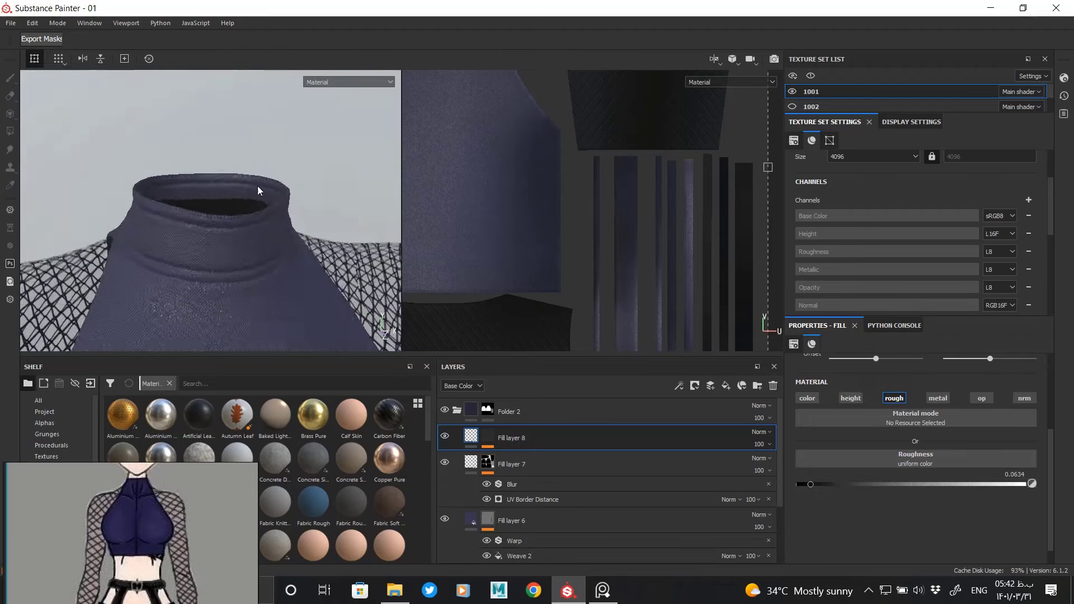
{"action": "scroll", "coordinate": [268, 276], "scroll_direction": "up", "scroll_amount": 5}
{"action": "scroll", "coordinate": [268, 275], "scroll_direction": "down", "scroll_amount": 2}
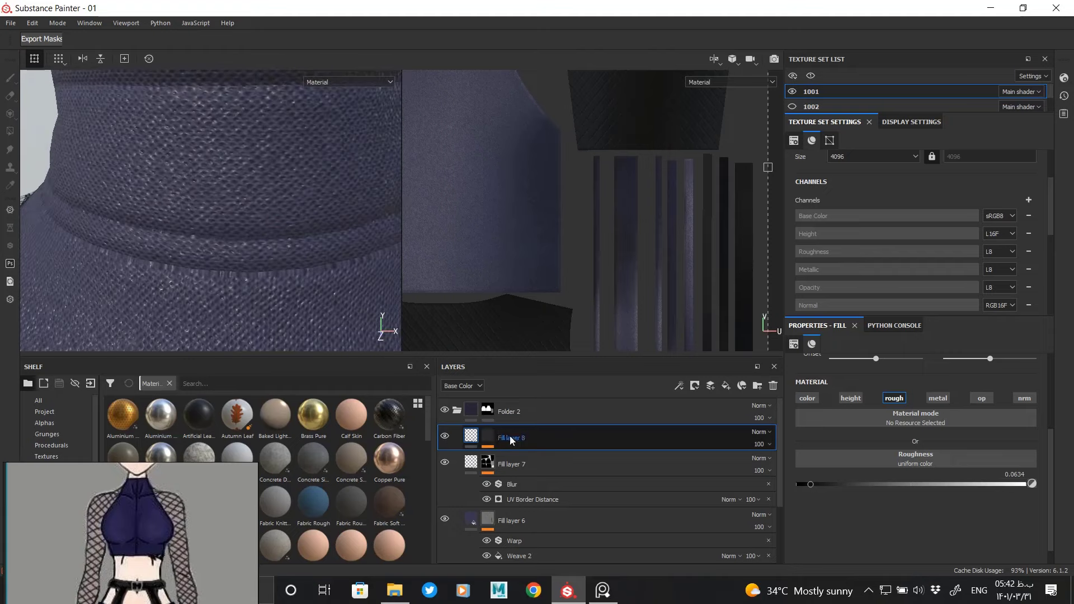
{"action": "left_click", "coordinate": [471, 439], "text": "alt"}
{"action": "key", "text": "ctrl+z"}
{"action": "mouse_move", "coordinate": [243, 255]}
{"action": "left_mouse_down", "text": "alt"}
{"action": "mouse_move", "coordinate": [177, 246]}
{"action": "mouse_move", "coordinate": [245, 222]}
{"action": "left_mouse_up", "text": "alt"}
{"action": "scroll", "coordinate": [245, 223], "scroll_direction": "up", "scroll_amount": 3}
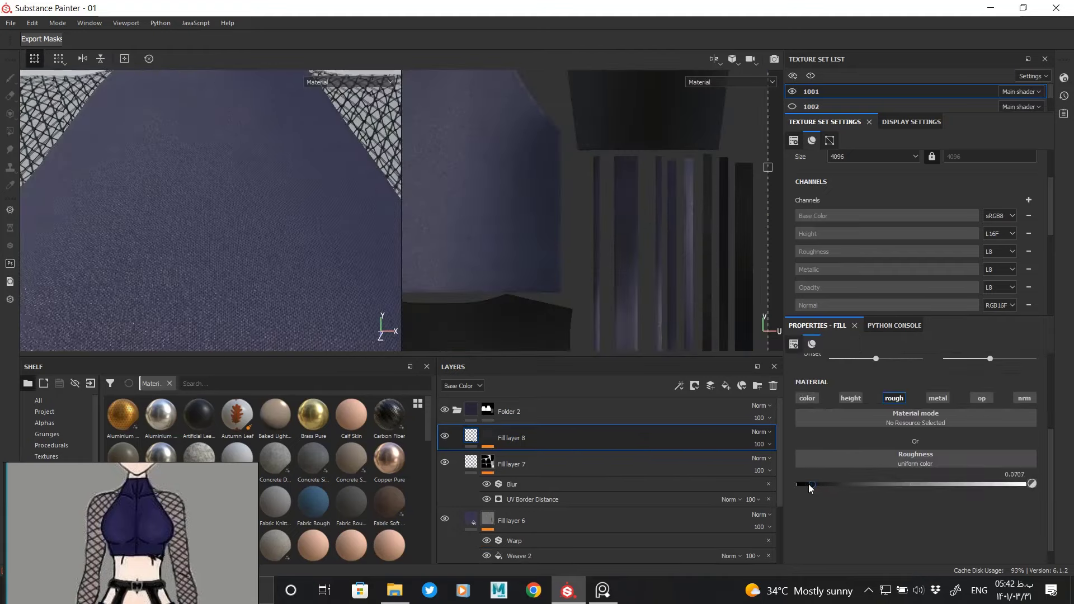
{"action": "key", "text": "ctrl+y"}
Step: Keep comparing the Blue Noise Fast mask on and off while orbiting the chest
{"action": "left_click", "coordinate": [536, 459]}
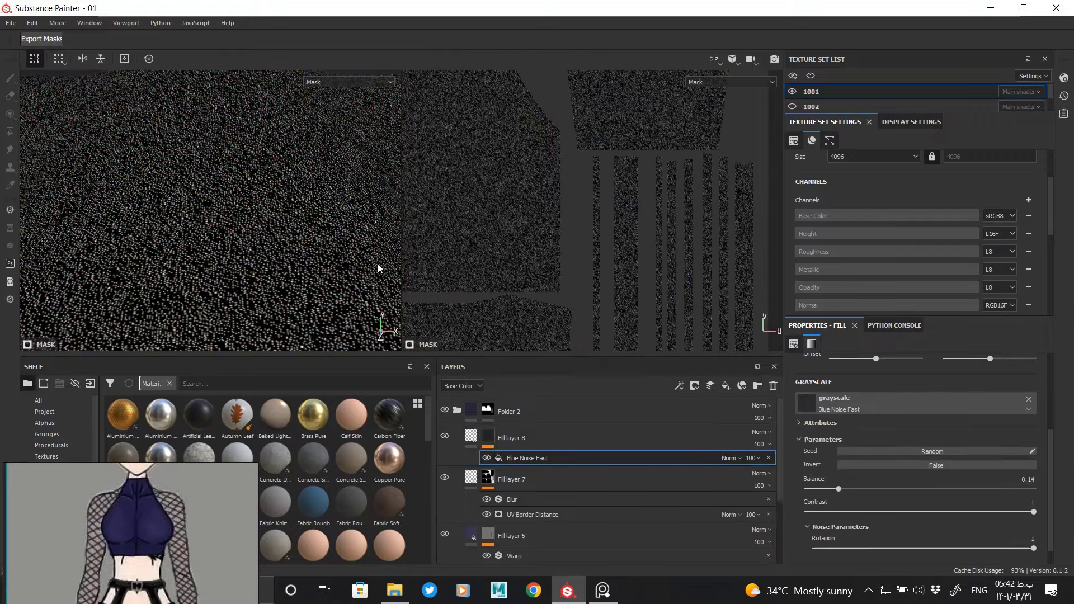
{"action": "left_click_drag", "start_coordinate": [376, 269], "coordinate": [250, 242], "text": "alt"}
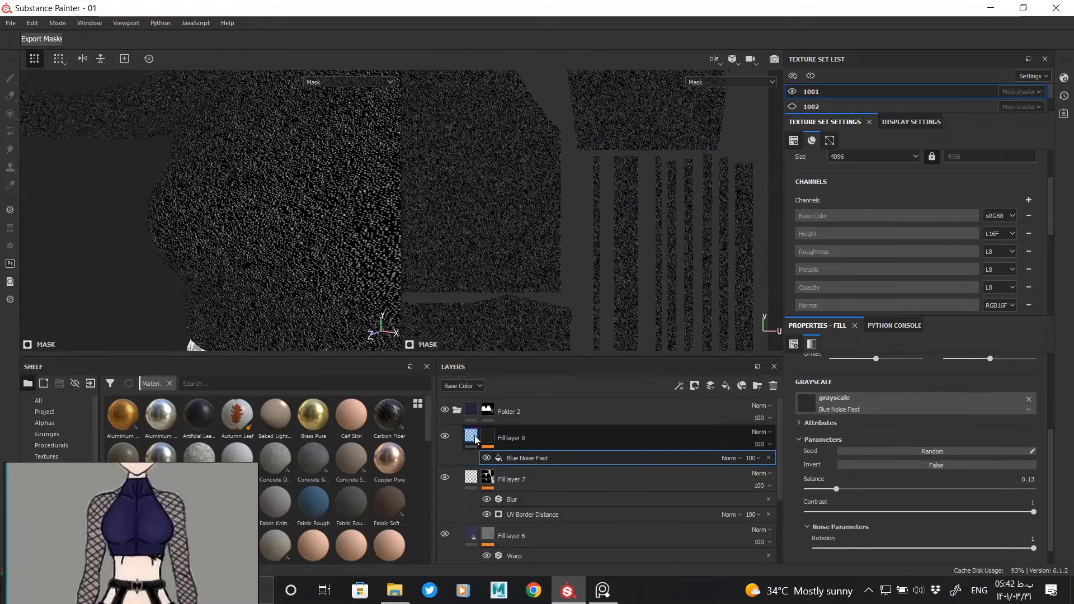
{"action": "key", "text": "ctrl+z"}
{"action": "scroll", "coordinate": [206, 170], "scroll_direction": "up", "scroll_amount": 3}
{"action": "left_click_drag", "start_coordinate": [246, 216], "coordinate": [167, 186], "text": "alt"}
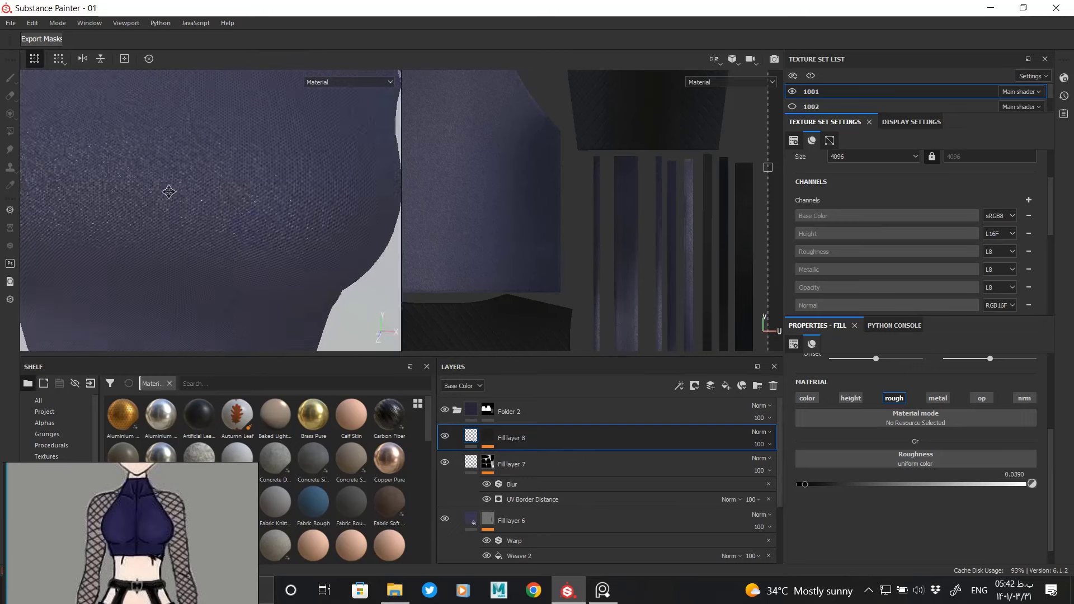
{"action": "key", "text": "ctrl+y"}
{"action": "left_click", "coordinate": [509, 447]}
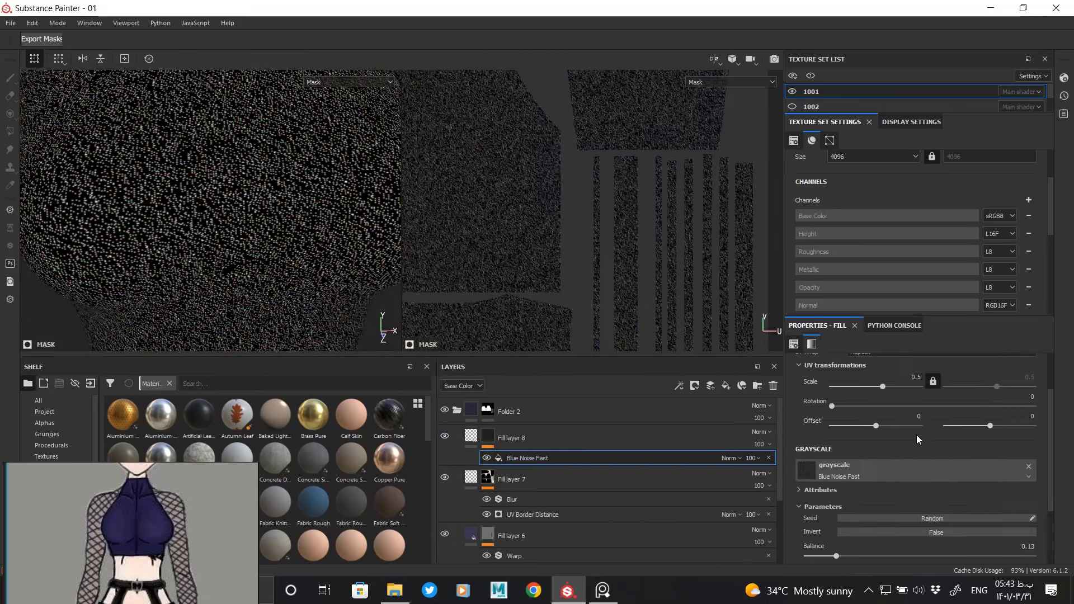
{"action": "key", "text": "ctrl+z"}
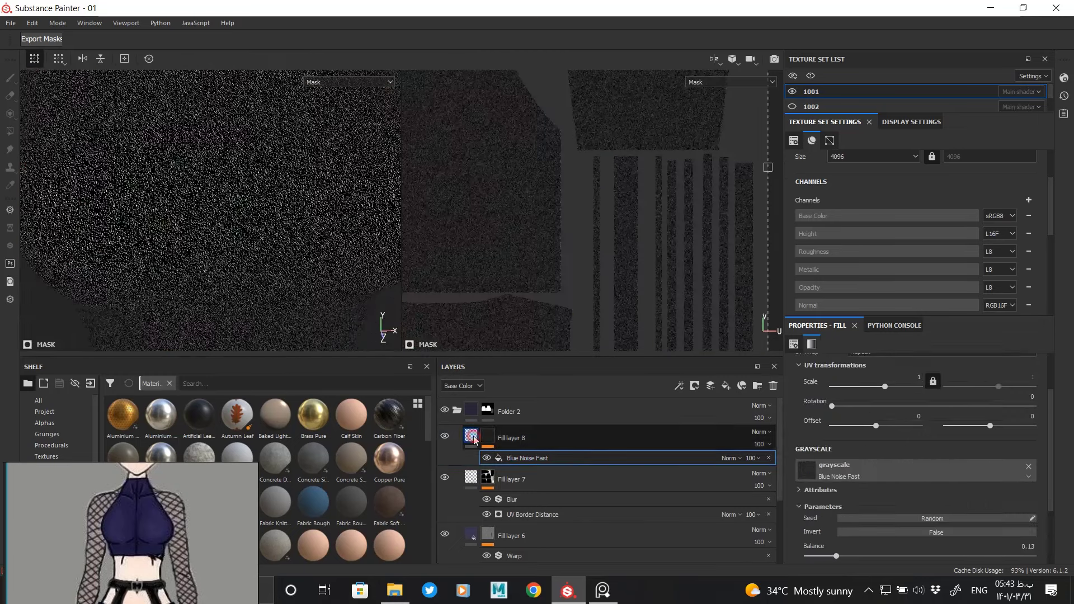
{"action": "key", "text": "ctrl+y"}
Step: Adjust the Blue Noise Fast pattern settings on Fill layer 8
{"action": "left_click", "coordinate": [526, 458]}
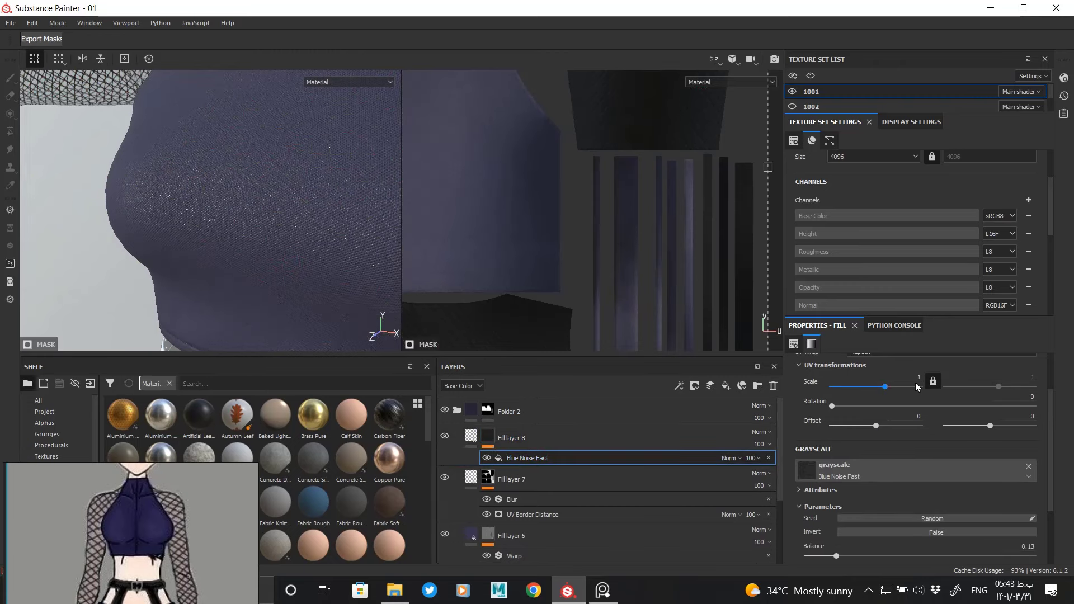
{"action": "scroll", "coordinate": [247, 211], "scroll_direction": "up", "scroll_amount": 2}
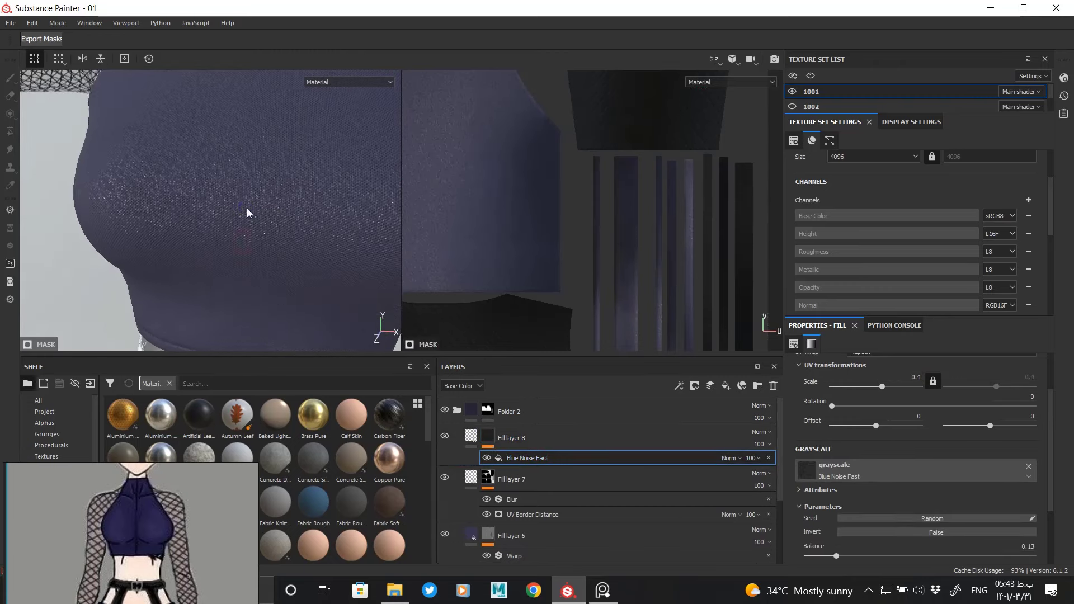
{"action": "scroll", "coordinate": [873, 515], "scroll_direction": "down", "scroll_amount": 2}
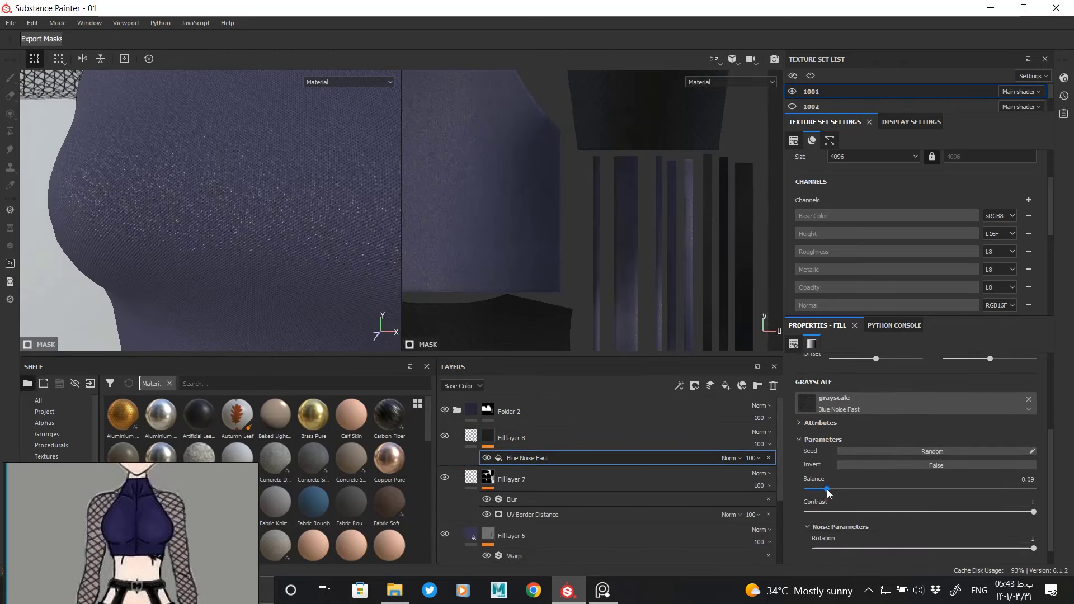
{"action": "scroll", "coordinate": [134, 163], "scroll_direction": "up", "scroll_amount": 3}
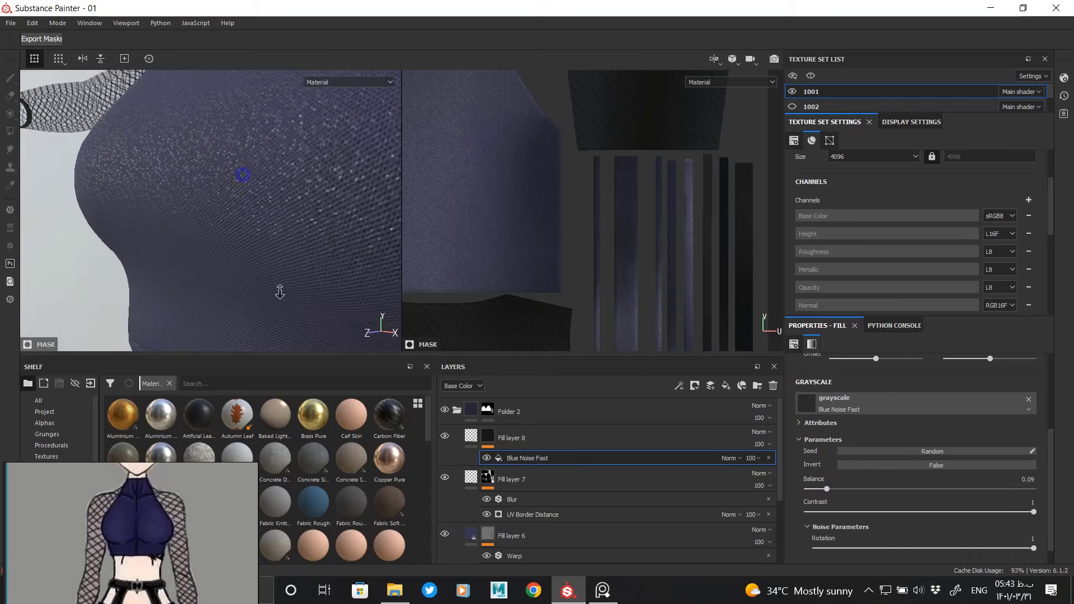
{"action": "scroll", "coordinate": [837, 471], "scroll_direction": "up", "scroll_amount": 1}
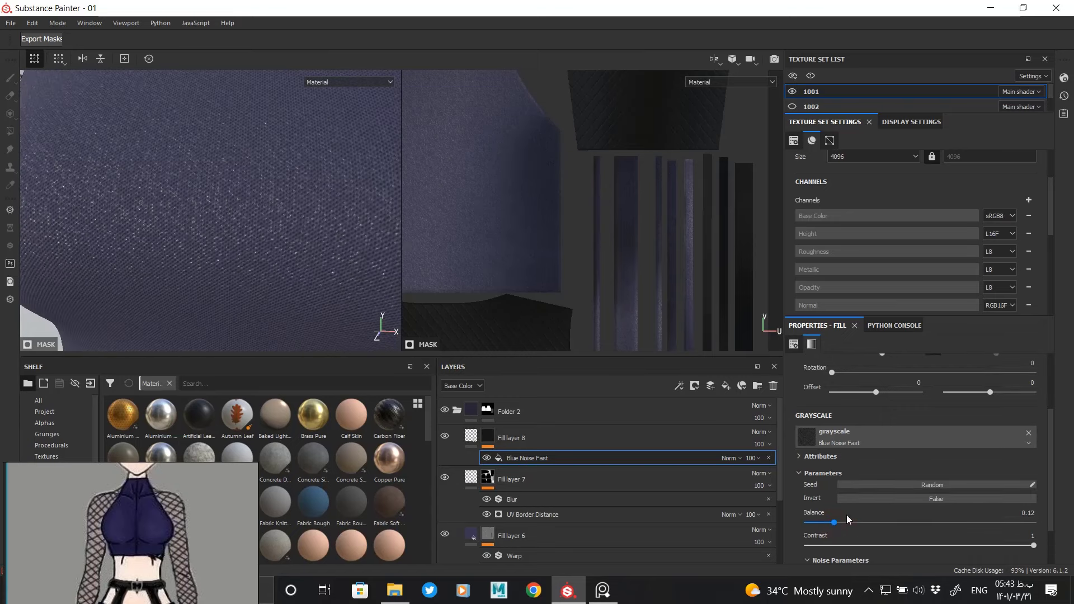
{"action": "scroll", "coordinate": [847, 515], "scroll_direction": "down", "scroll_amount": 1}
Step: Remove and re-paste the noise mask, adjusting Fill layer 8's roughness in between
{"action": "key", "text": "Delete"}
{"action": "left_click_drag", "start_coordinate": [861, 485], "coordinate": [1027, 485]}
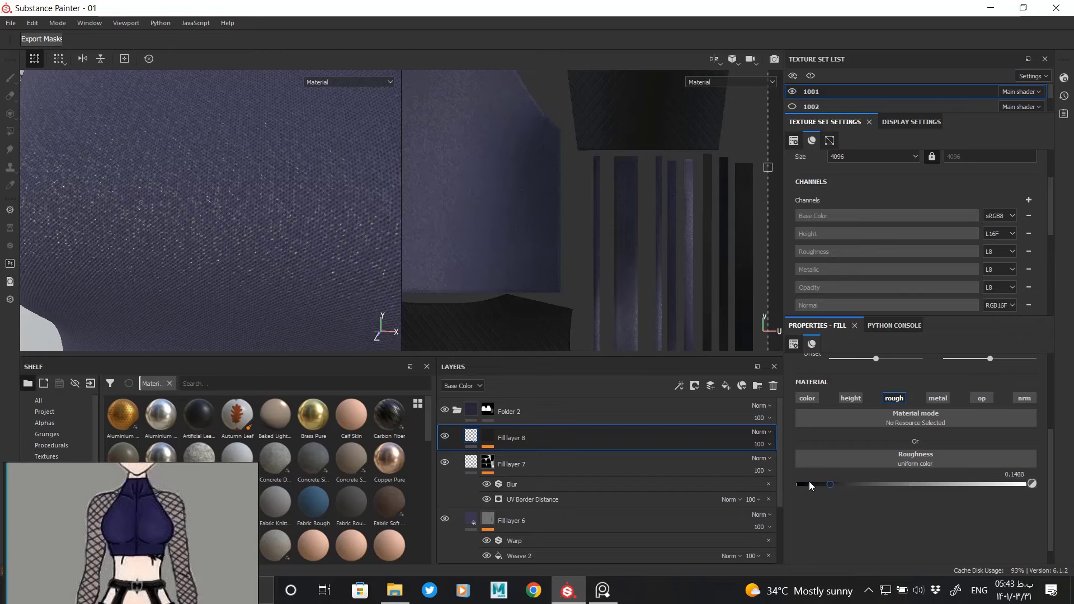
{"action": "mouse_move", "coordinate": [255, 258]}
{"action": "left_mouse_down", "text": "alt"}
{"action": "mouse_move", "coordinate": [259, 268]}
{"action": "mouse_move", "coordinate": [275, 223]}
{"action": "mouse_move", "coordinate": [291, 235]}
{"action": "left_mouse_up", "text": "alt"}
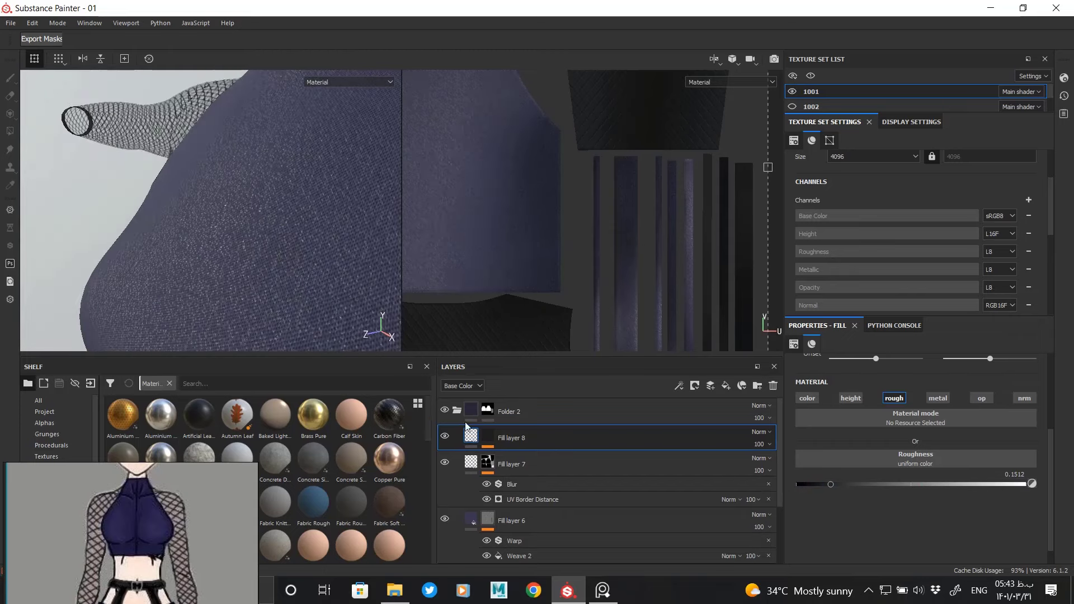
{"action": "left_click", "coordinate": [469, 432]}
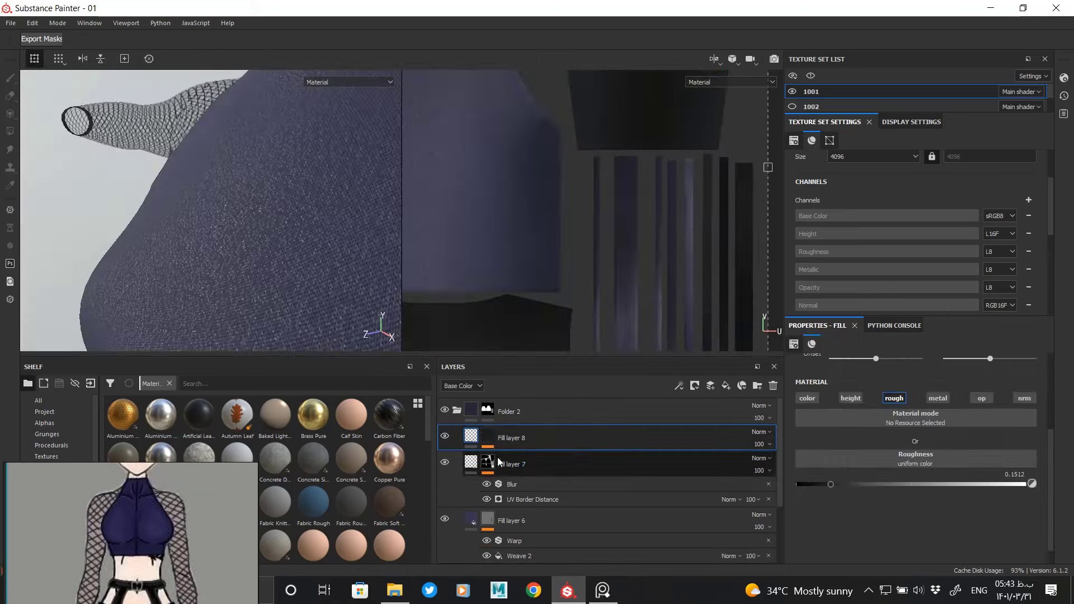
{"action": "key", "text": "ctrl+v"}
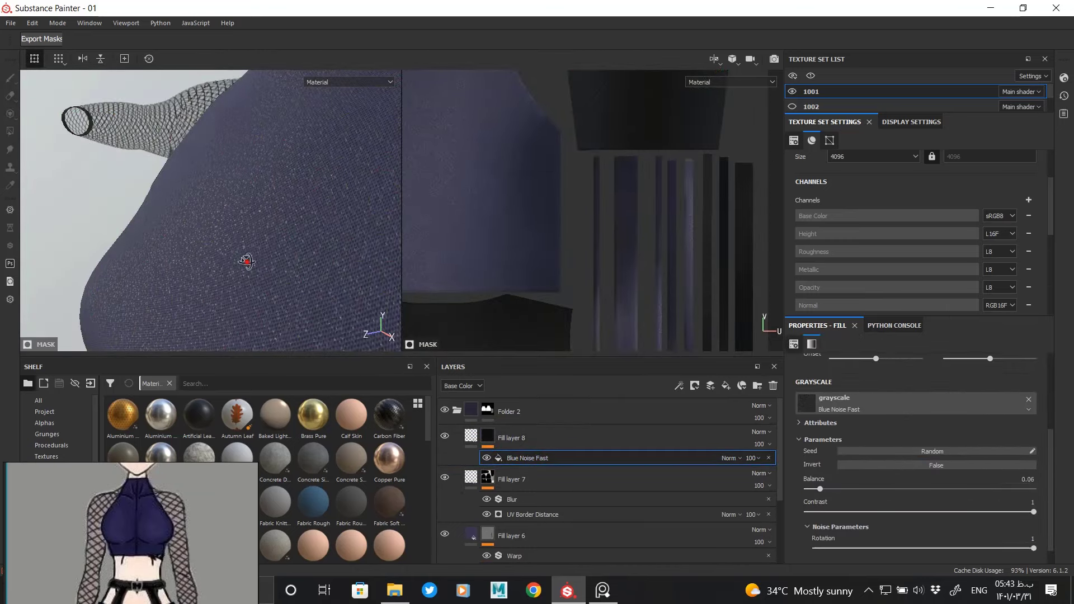
{"action": "mouse_move", "coordinate": [246, 261]}
{"action": "left_mouse_down", "text": "alt"}
{"action": "mouse_move", "coordinate": [173, 245]}
{"action": "mouse_move", "coordinate": [292, 297]}
{"action": "mouse_move", "coordinate": [235, 250]}
{"action": "mouse_move", "coordinate": [291, 259]}
{"action": "mouse_move", "coordinate": [220, 202]}
{"action": "mouse_move", "coordinate": [220, 276]}
{"action": "mouse_move", "coordinate": [313, 313]}
{"action": "left_mouse_up", "text": "alt"}
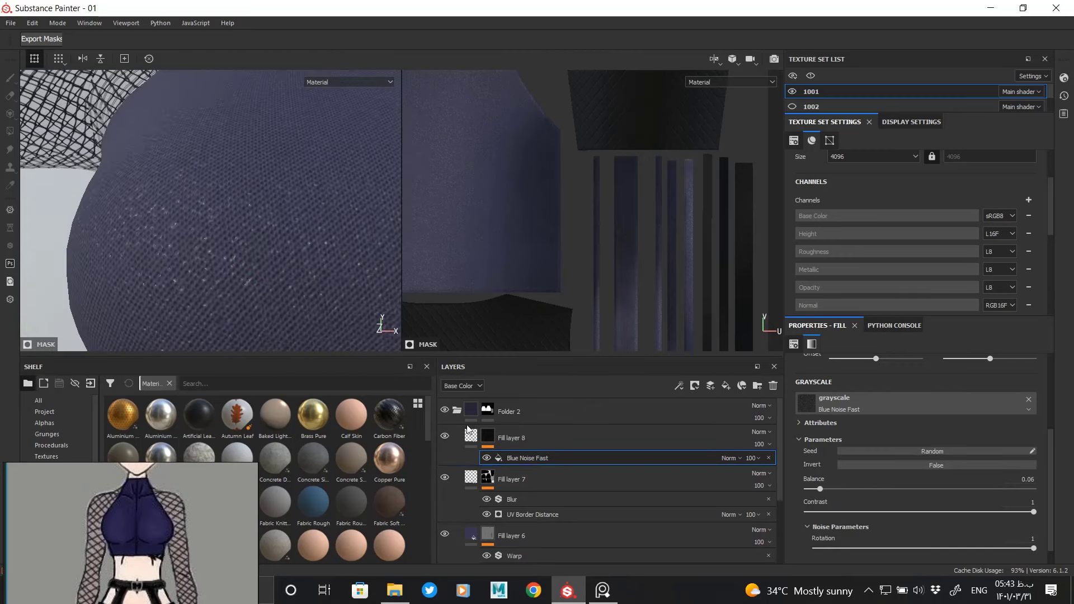
{"action": "left_click", "coordinate": [470, 434]}
Step: Lower the sparkle roughness to 0.1122 and the noise balance to about 0.09
{"action": "left_click_drag", "start_coordinate": [868, 482], "coordinate": [821, 484]}
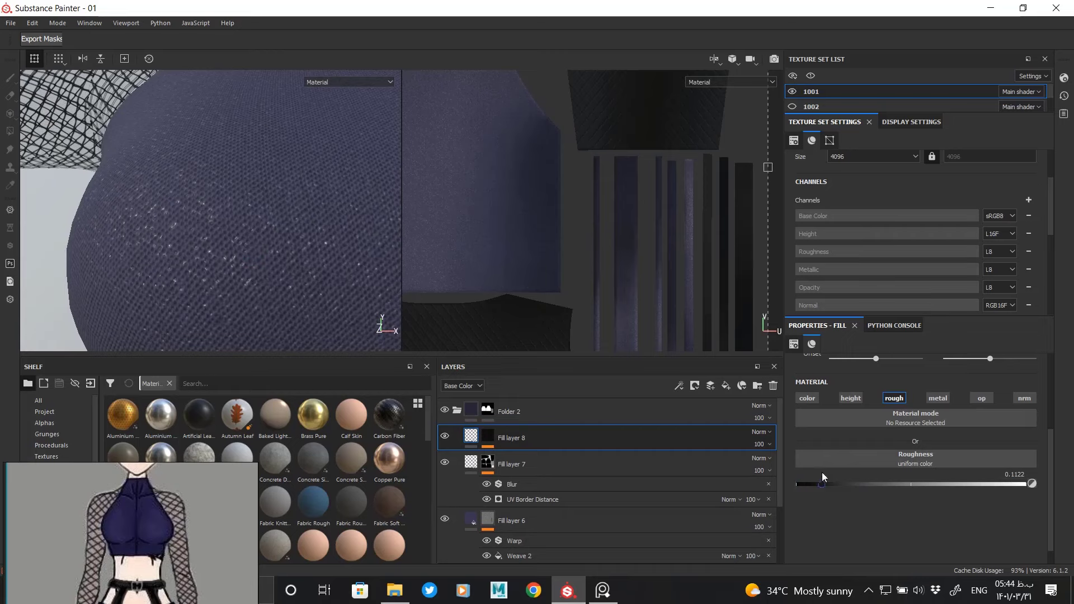
{"action": "mouse_move", "coordinate": [217, 210]}
{"action": "left_mouse_down", "text": "alt"}
{"action": "mouse_move", "coordinate": [256, 230]}
{"action": "mouse_move", "coordinate": [194, 189]}
{"action": "mouse_move", "coordinate": [115, 184]}
{"action": "mouse_move", "coordinate": [336, 208]}
{"action": "mouse_move", "coordinate": [275, 262]}
{"action": "mouse_move", "coordinate": [302, 302]}
{"action": "left_mouse_up", "text": "alt"}
{"action": "left_click", "coordinate": [494, 441]}
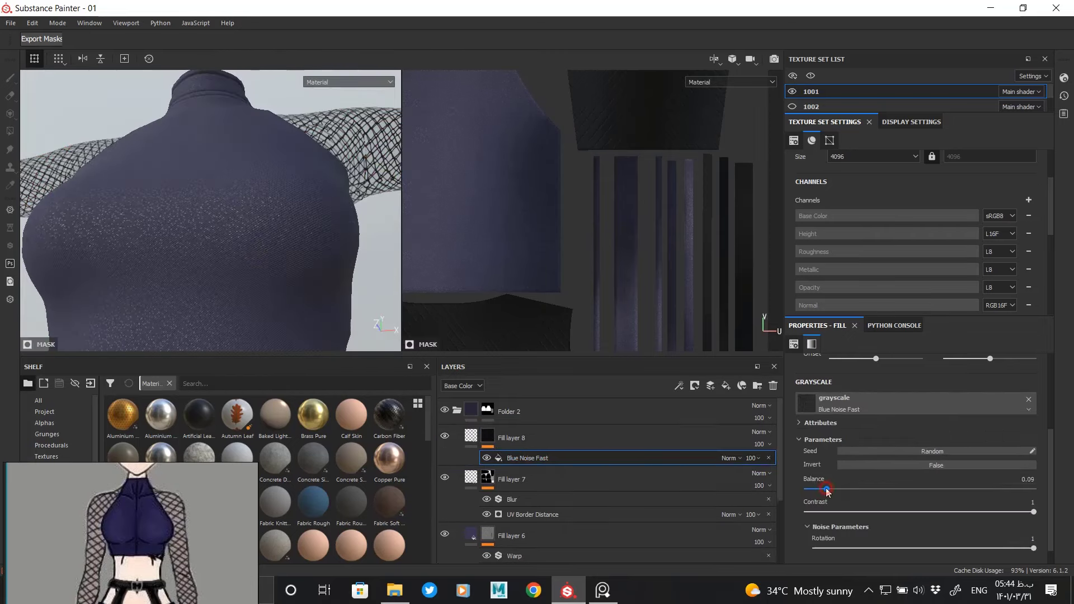
{"action": "left_click_drag", "start_coordinate": [842, 490], "coordinate": [828, 489]}
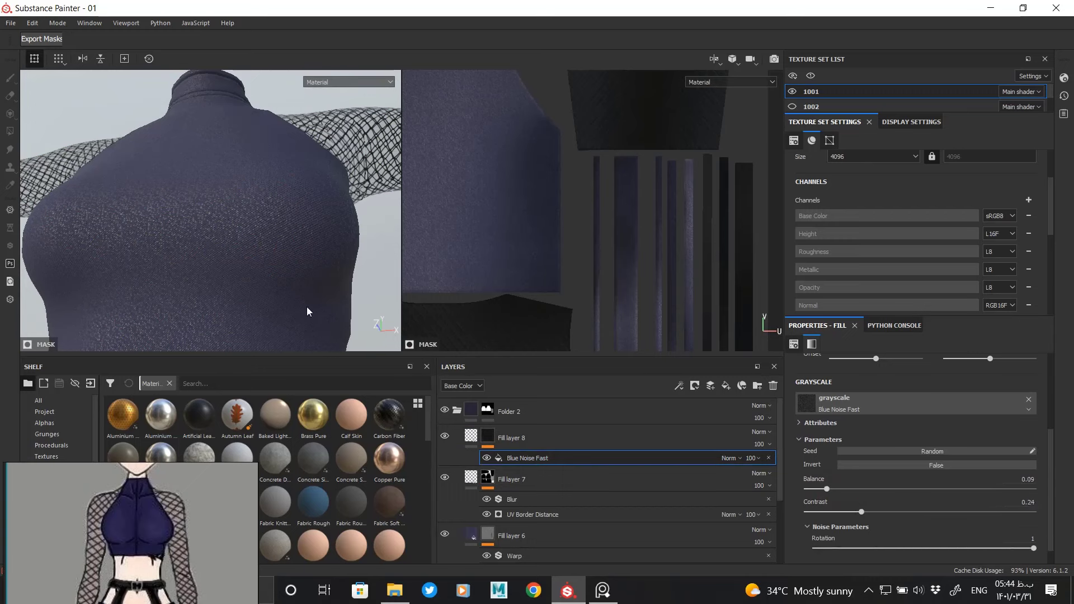
Step: Review the sparkles around the torso, then add a new fill layer on top
{"action": "mouse_move", "coordinate": [307, 311]}
{"action": "left_mouse_down", "text": "alt"}
{"action": "mouse_move", "coordinate": [221, 283]}
{"action": "mouse_move", "coordinate": [270, 254]}
{"action": "left_mouse_up", "text": "alt"}
{"action": "mouse_move", "coordinate": [271, 254]}
{"action": "right_mouse_down", "text": "alt"}
{"action": "mouse_move", "coordinate": [312, 199]}
{"action": "mouse_move", "coordinate": [230, 222]}
{"action": "mouse_move", "coordinate": [276, 180]}
{"action": "mouse_move", "coordinate": [200, 167]}
{"action": "mouse_move", "coordinate": [631, 413]}
{"action": "right_mouse_up", "text": "alt"}
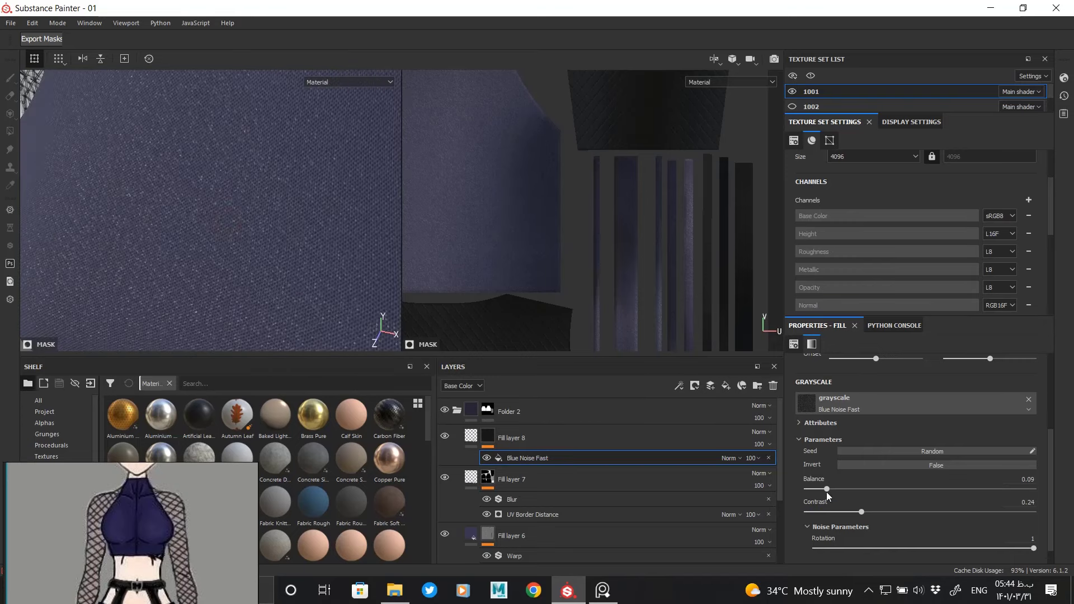
{"action": "mouse_move", "coordinate": [345, 261]}
{"action": "right_mouse_down", "text": "alt"}
{"action": "mouse_move", "coordinate": [168, 237]}
{"action": "mouse_move", "coordinate": [203, 188]}
{"action": "mouse_move", "coordinate": [173, 208]}
{"action": "mouse_move", "coordinate": [209, 175]}
{"action": "mouse_move", "coordinate": [265, 220]}
{"action": "right_mouse_up", "text": "alt"}
{"action": "mouse_move", "coordinate": [264, 219]}
{"action": "left_mouse_down", "text": "alt"}
{"action": "mouse_move", "coordinate": [263, 256]}
{"action": "mouse_move", "coordinate": [196, 250]}
{"action": "mouse_move", "coordinate": [177, 261]}
{"action": "mouse_move", "coordinate": [304, 259]}
{"action": "mouse_move", "coordinate": [199, 237]}
{"action": "mouse_move", "coordinate": [182, 202]}
{"action": "left_mouse_up", "text": "alt"}
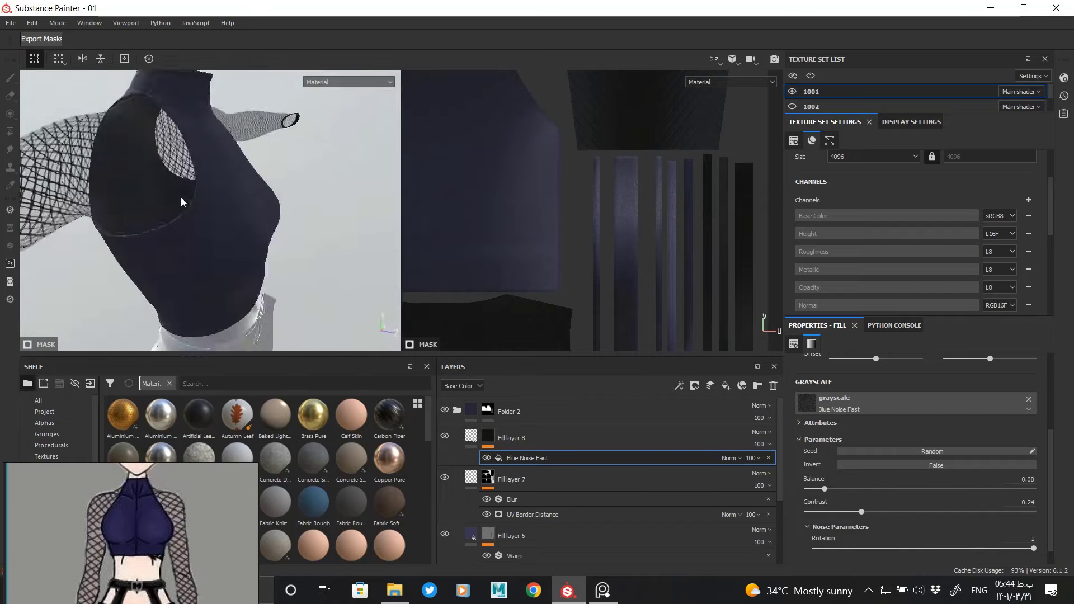
{"action": "right_click_drag", "start_coordinate": [183, 201], "coordinate": [239, 226], "text": "alt"}
{"action": "mouse_move", "coordinate": [240, 226]}
{"action": "left_mouse_down", "text": "alt"}
{"action": "mouse_move", "coordinate": [240, 96]}
{"action": "mouse_move", "coordinate": [275, 318]}
{"action": "mouse_move", "coordinate": [293, 247]}
{"action": "left_mouse_up", "text": "alt"}
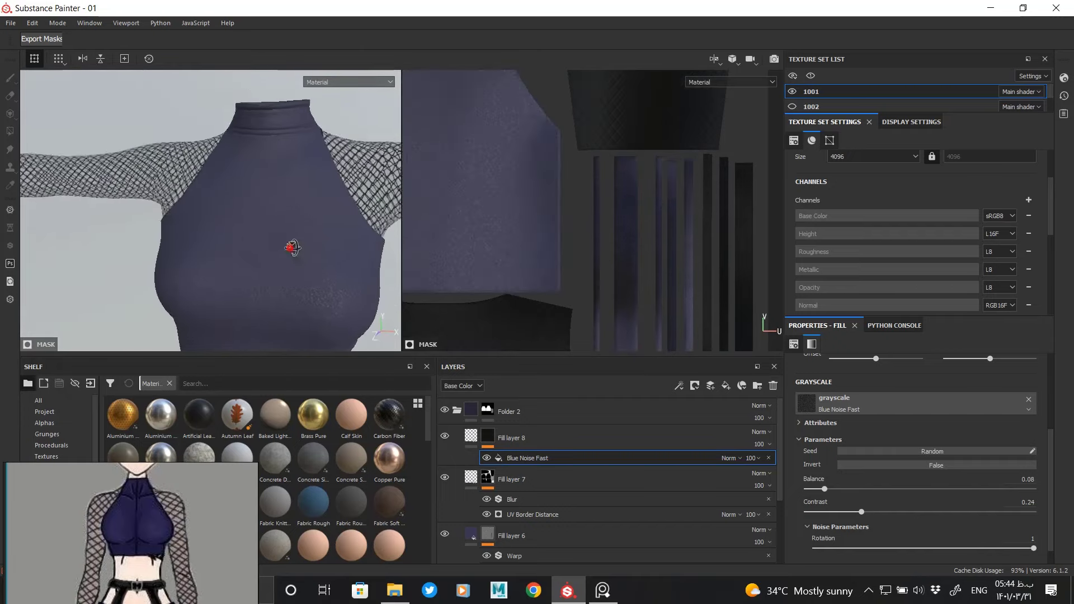
{"action": "right_click_drag", "start_coordinate": [218, 162], "coordinate": [300, 268], "text": "alt"}
{"action": "left_click_drag", "start_coordinate": [299, 268], "coordinate": [159, 217], "text": "alt"}
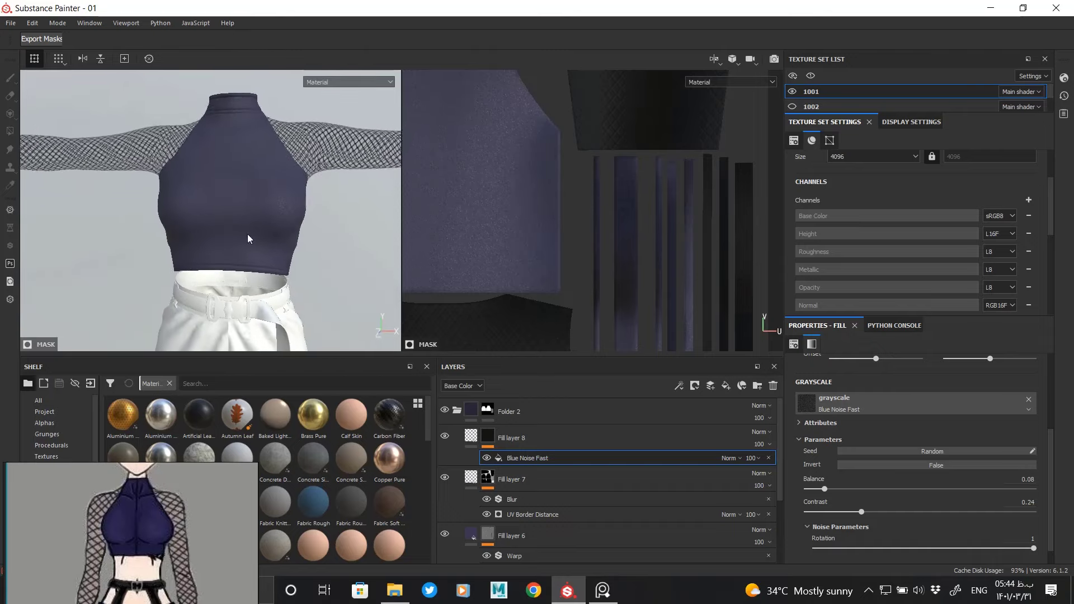
{"action": "scroll", "coordinate": [248, 239], "scroll_direction": "up", "scroll_amount": 3}
{"action": "left_click", "coordinate": [532, 438]}
Step: Give the new fill layer a black mask with a Directional Noise fill, then delete it
{"action": "right_click", "coordinate": [475, 437]}
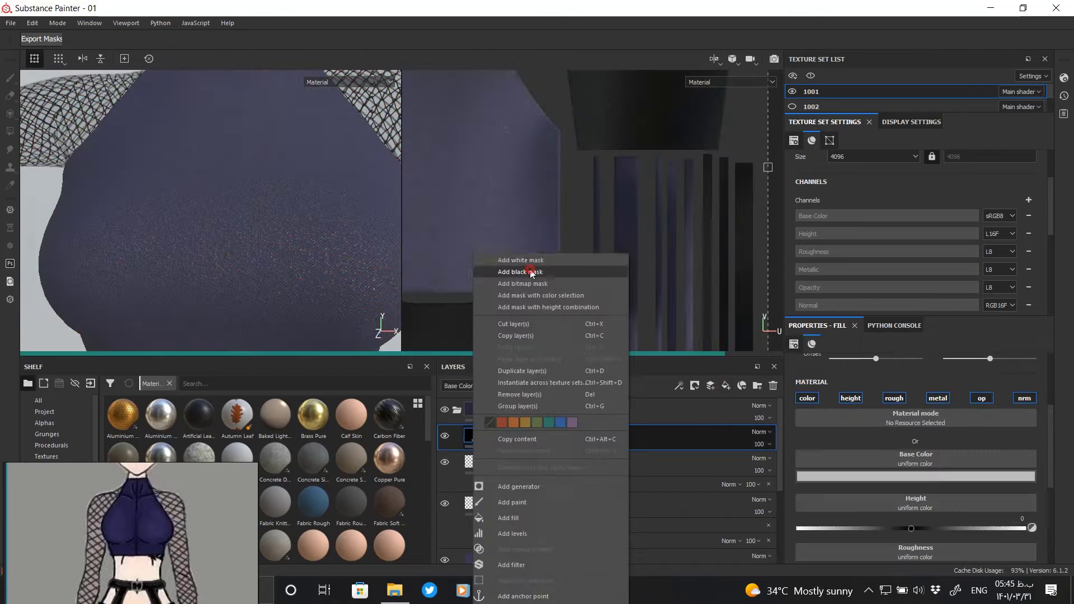
{"action": "left_click", "coordinate": [532, 272]}
{"action": "right_click", "coordinate": [503, 434]}
{"action": "left_click", "coordinate": [918, 401]}
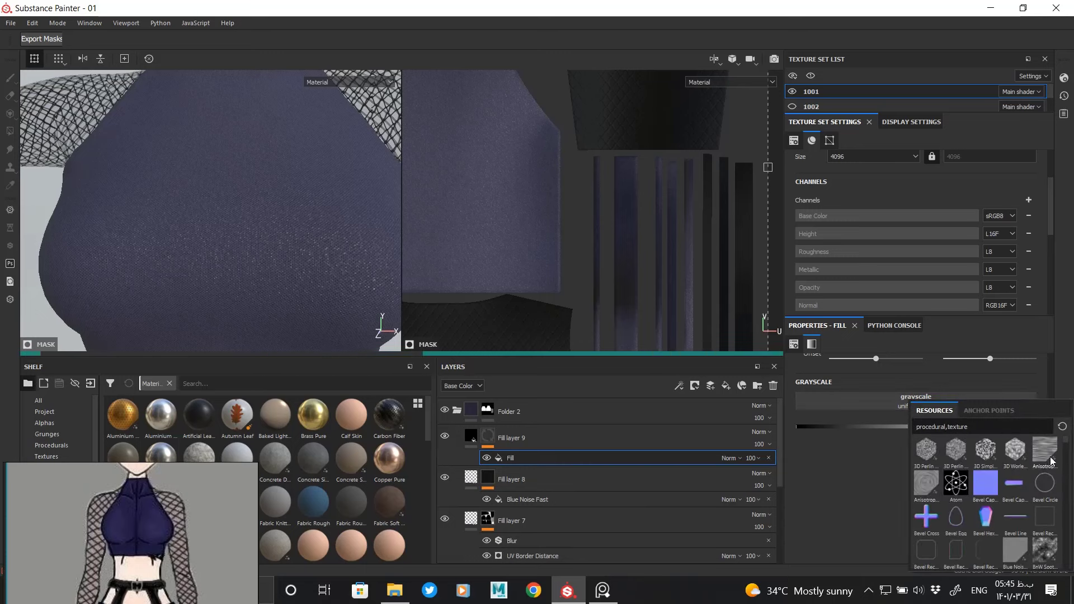
{"action": "scroll", "coordinate": [1067, 456], "scroll_direction": "down", "scroll_amount": 5}
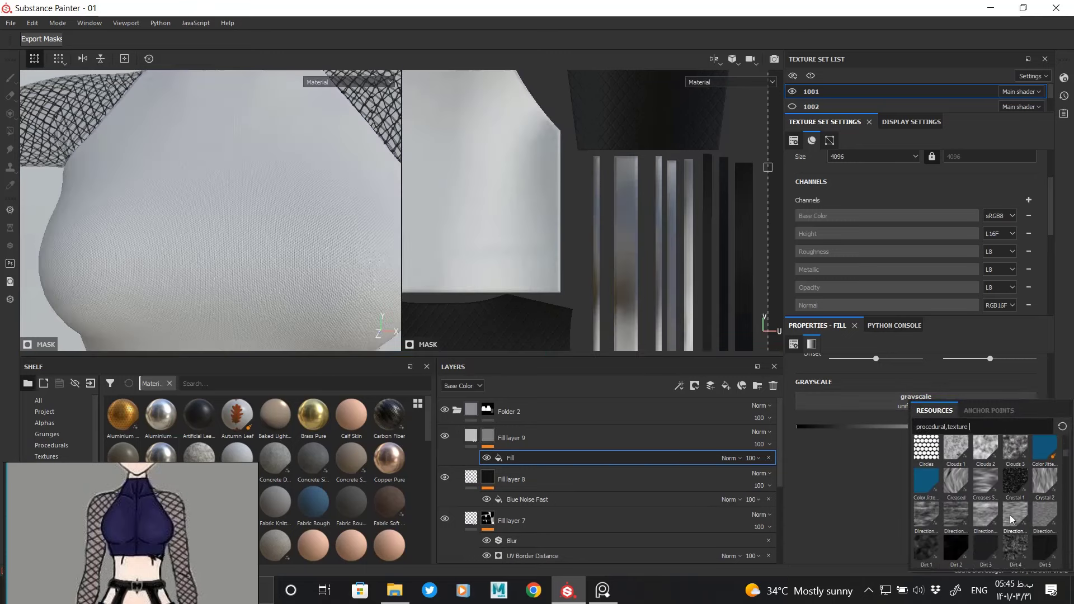
{"action": "left_click", "coordinate": [1009, 515]}
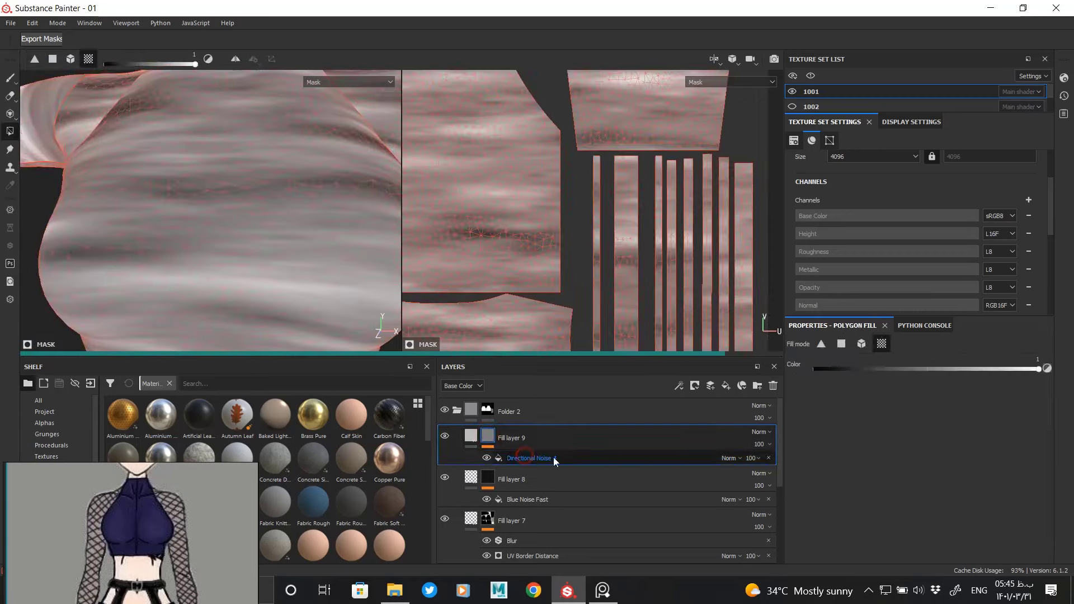
{"action": "left_click", "coordinate": [555, 458]}
{"action": "scroll", "coordinate": [1045, 498], "scroll_direction": "down", "scroll_amount": 3}
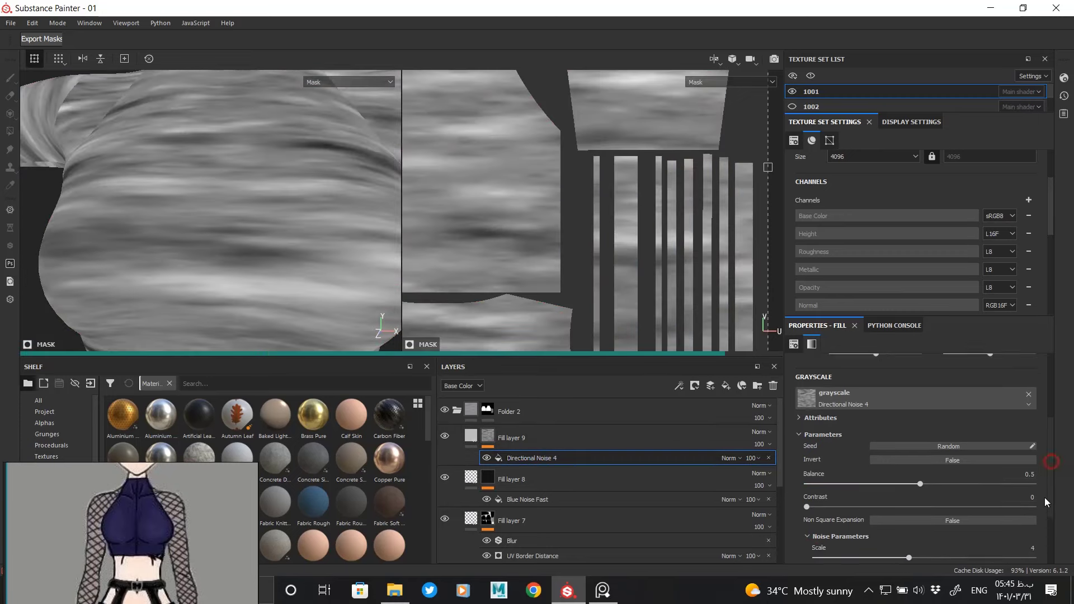
{"action": "left_click_drag", "start_coordinate": [1030, 546], "coordinate": [1057, 555]}
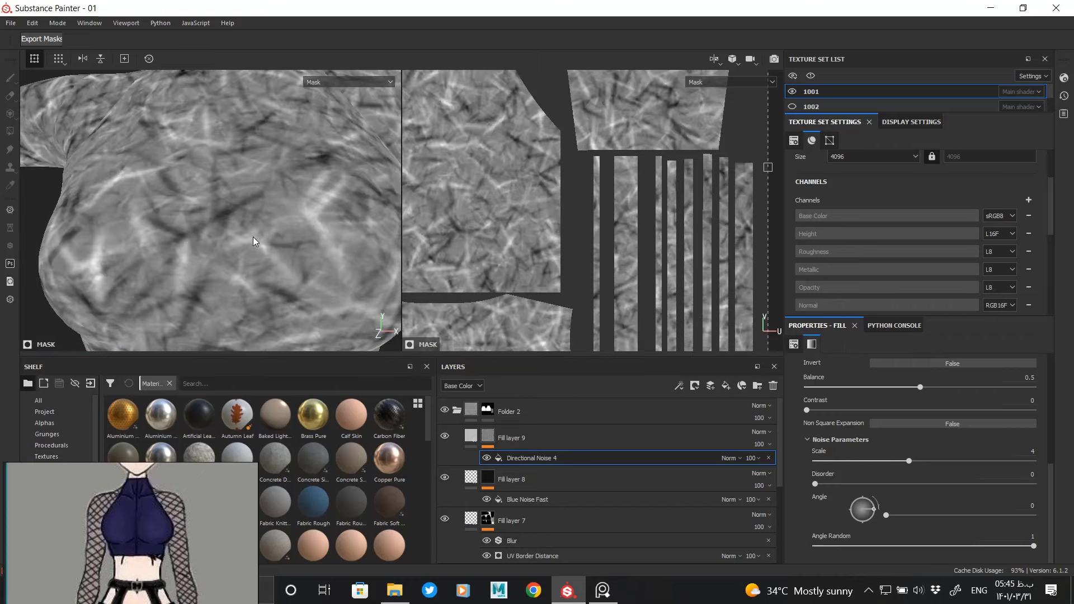
{"action": "key", "text": "Delete"}
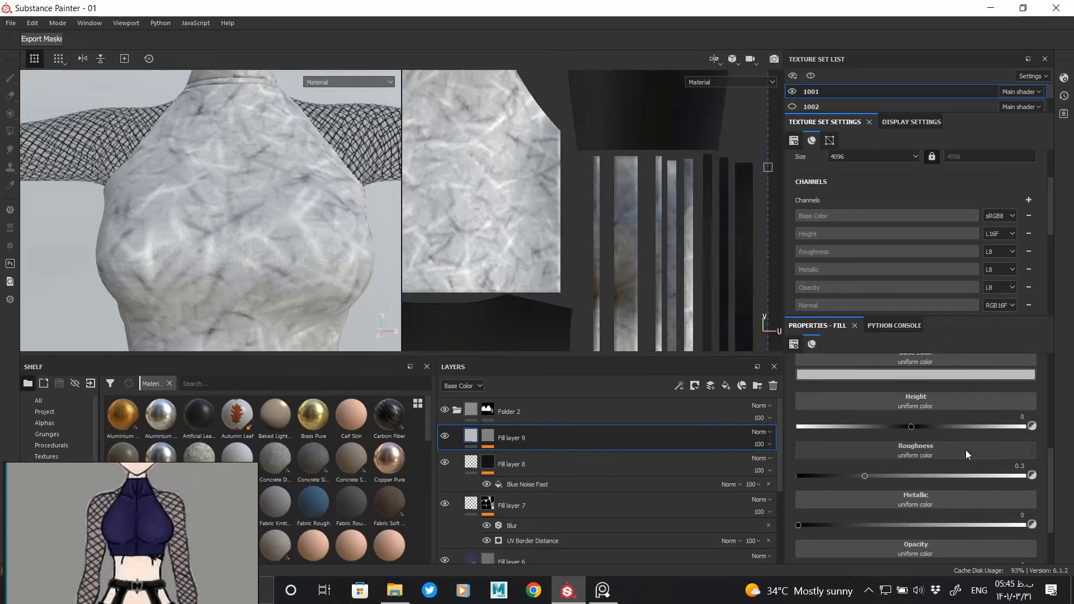
Step: Make the fill layer affect only the height channel
{"action": "scroll", "coordinate": [966, 450], "scroll_direction": "up", "scroll_amount": 2}
{"action": "scroll", "coordinate": [1044, 425], "scroll_direction": "up", "scroll_amount": 3}
{"action": "left_click", "coordinate": [849, 526]}
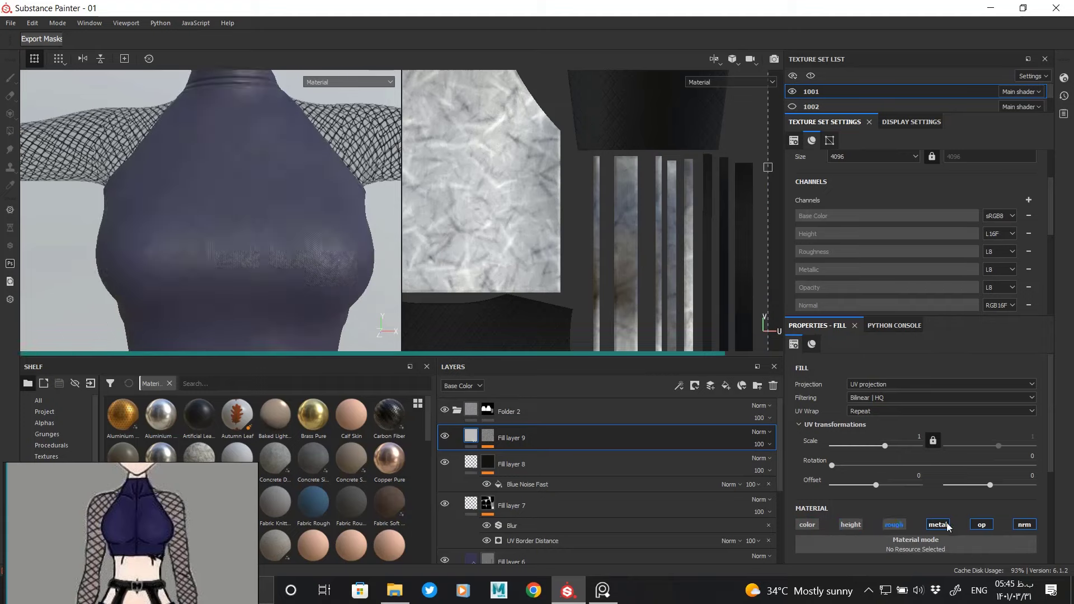
{"action": "scroll", "coordinate": [1020, 505], "scroll_direction": "down", "scroll_amount": 3}
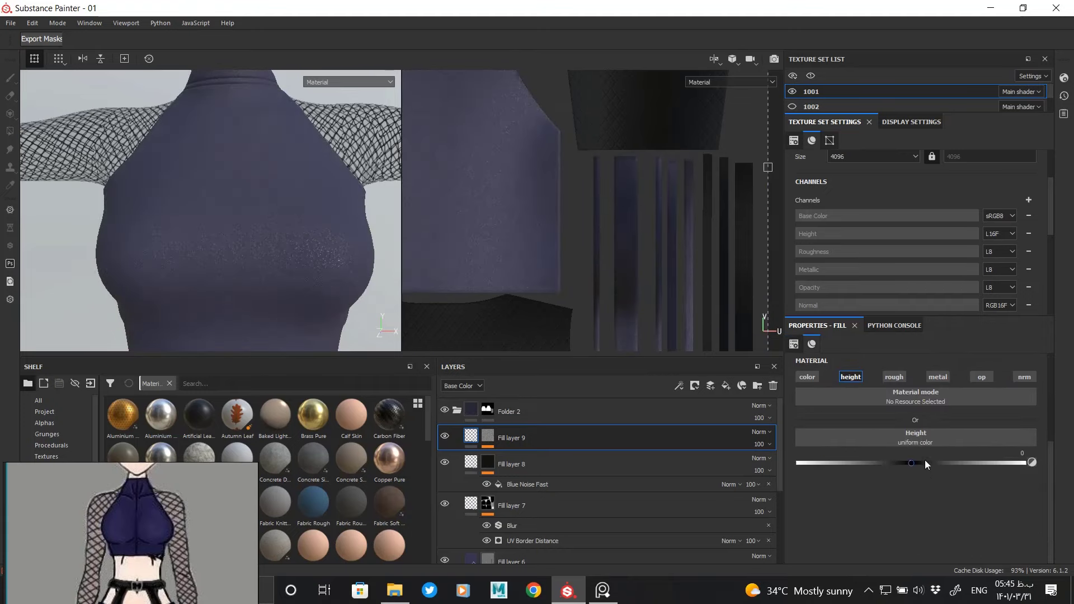
{"action": "left_click_drag", "start_coordinate": [271, 254], "coordinate": [190, 193], "text": "alt"}
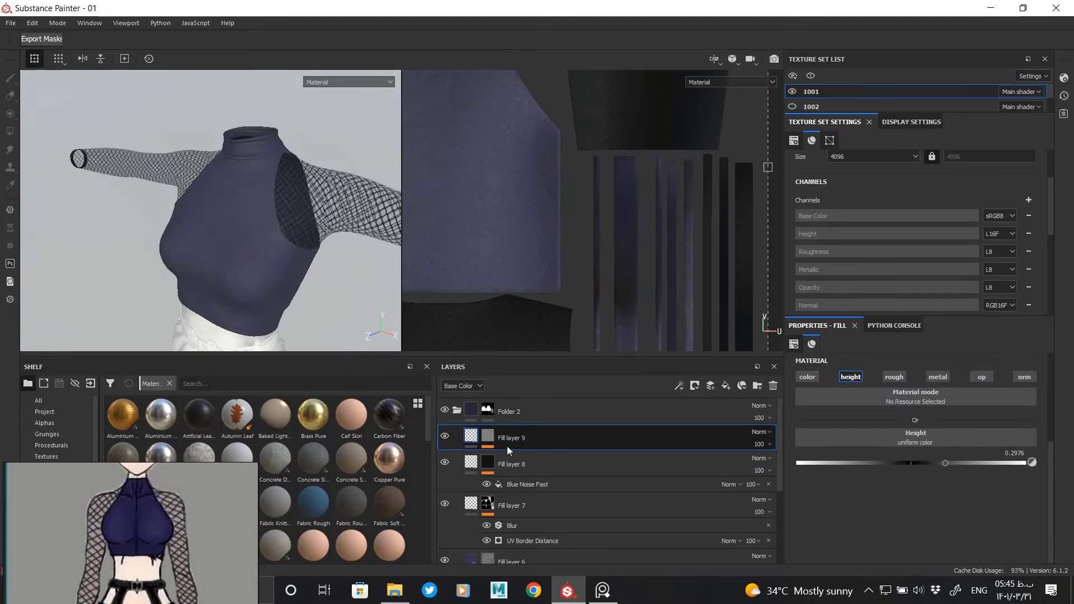
Step: Restore the Directional Noise 4 effect, try scales 8 and 2, then remove it again
{"action": "left_click", "coordinate": [488, 437]}
{"action": "left_click", "coordinate": [516, 457]}
{"action": "key", "text": "Delete"}
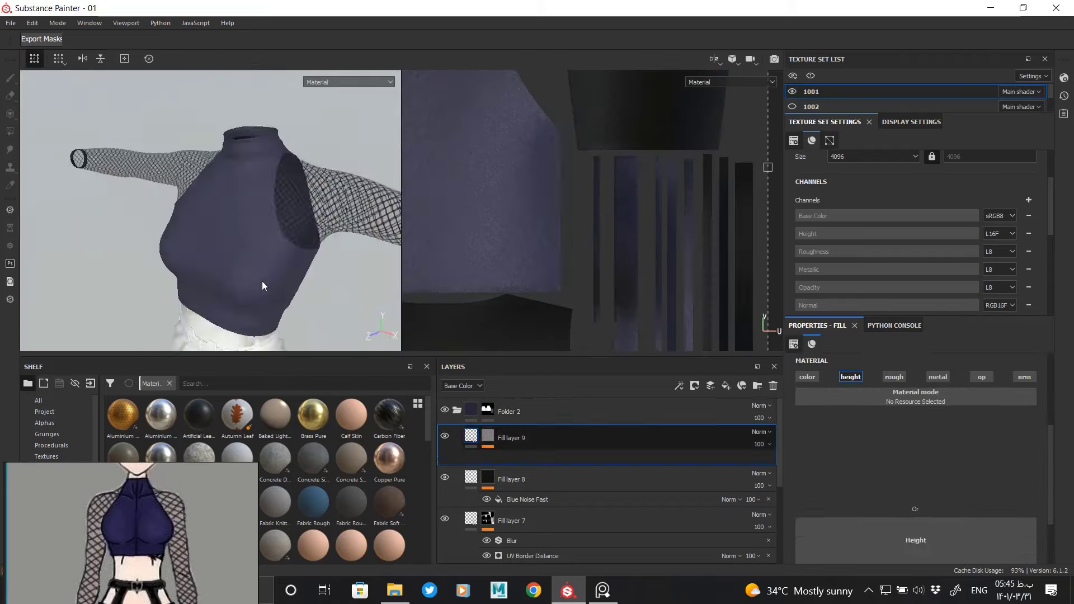
{"action": "scroll", "coordinate": [262, 281], "scroll_direction": "up", "scroll_amount": 3}
{"action": "scroll", "coordinate": [247, 198], "scroll_direction": "up", "scroll_amount": 3}
{"action": "left_click_drag", "start_coordinate": [257, 242], "coordinate": [243, 168], "text": "alt"}
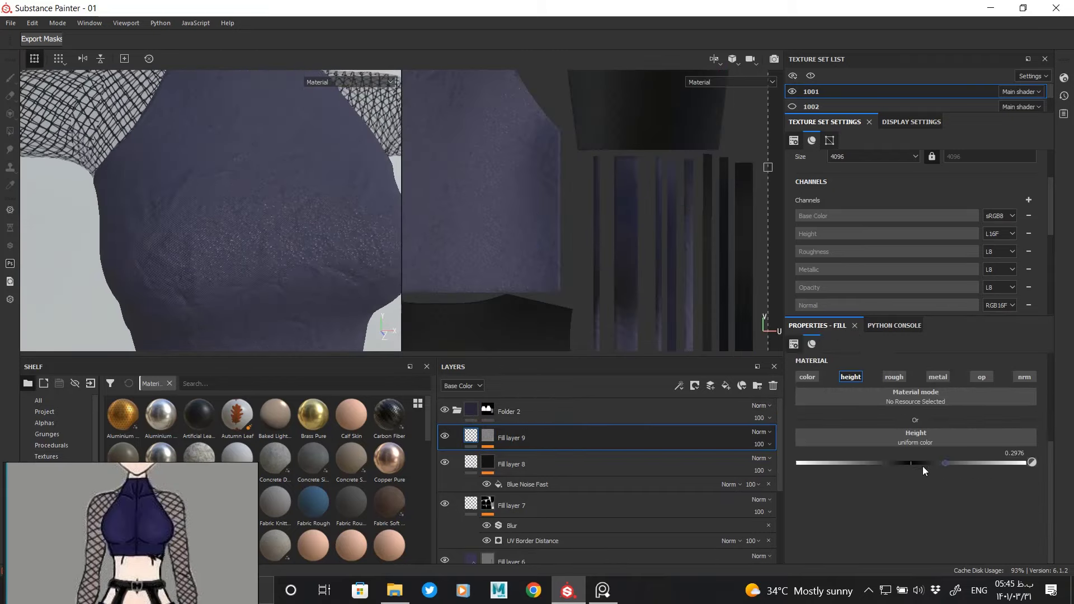
{"action": "key", "text": "ctrl+z"}
{"action": "left_click", "coordinate": [529, 453]}
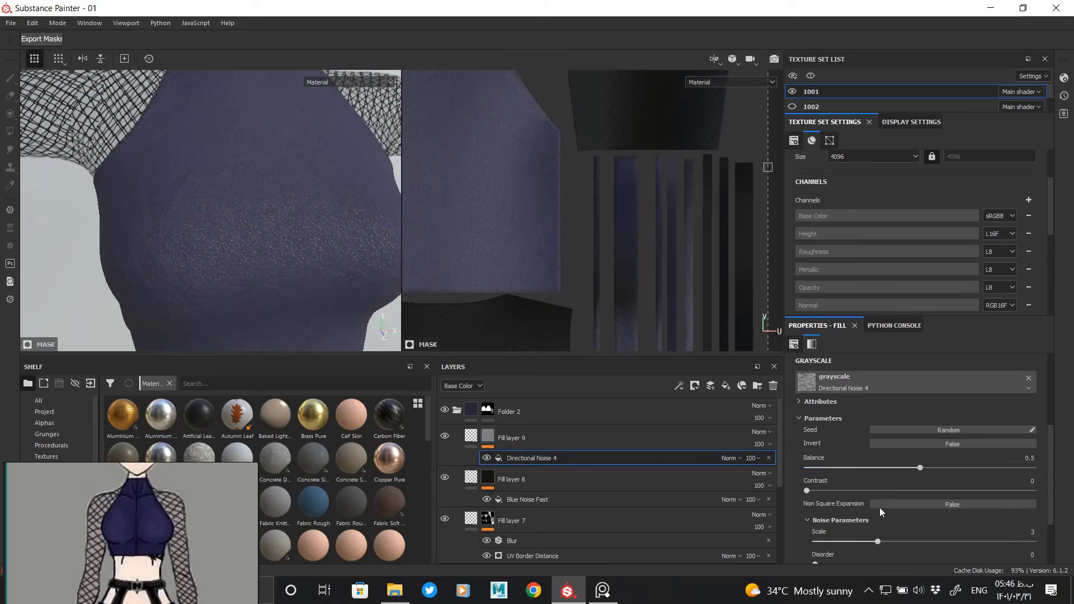
{"action": "left_click_drag", "start_coordinate": [909, 542], "coordinate": [1029, 543]}
{"action": "left_click_drag", "start_coordinate": [863, 543], "coordinate": [839, 541]}
{"action": "key", "text": "Delete"}
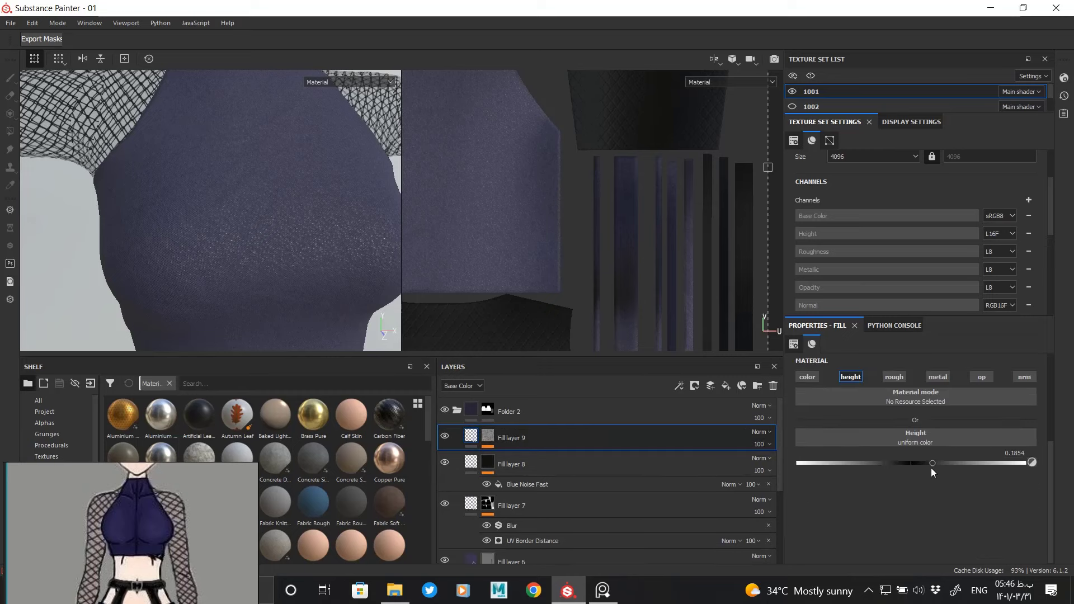
Step: Set the layer's height to about 0.29 and inspect the top's raised relief
{"action": "left_click_drag", "start_coordinate": [945, 464], "coordinate": [1033, 463]}
{"action": "mouse_move", "coordinate": [240, 249]}
{"action": "left_mouse_down", "text": "alt"}
{"action": "mouse_move", "coordinate": [149, 221]}
{"action": "mouse_move", "coordinate": [274, 305]}
{"action": "left_mouse_up", "text": "alt"}
{"action": "scroll", "coordinate": [273, 305], "scroll_direction": "up", "scroll_amount": 5}
{"action": "left_click_drag", "start_coordinate": [1032, 463], "coordinate": [939, 461]}
{"action": "left_click_drag", "start_coordinate": [308, 226], "coordinate": [328, 207], "text": "alt"}
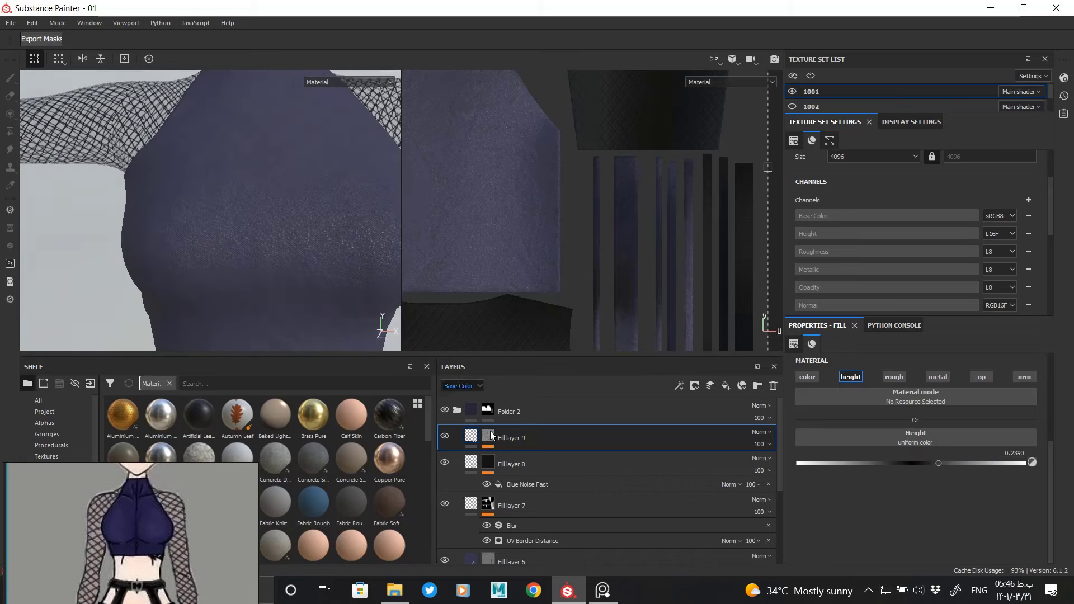
{"action": "left_click_drag", "start_coordinate": [950, 464], "coordinate": [945, 463]}
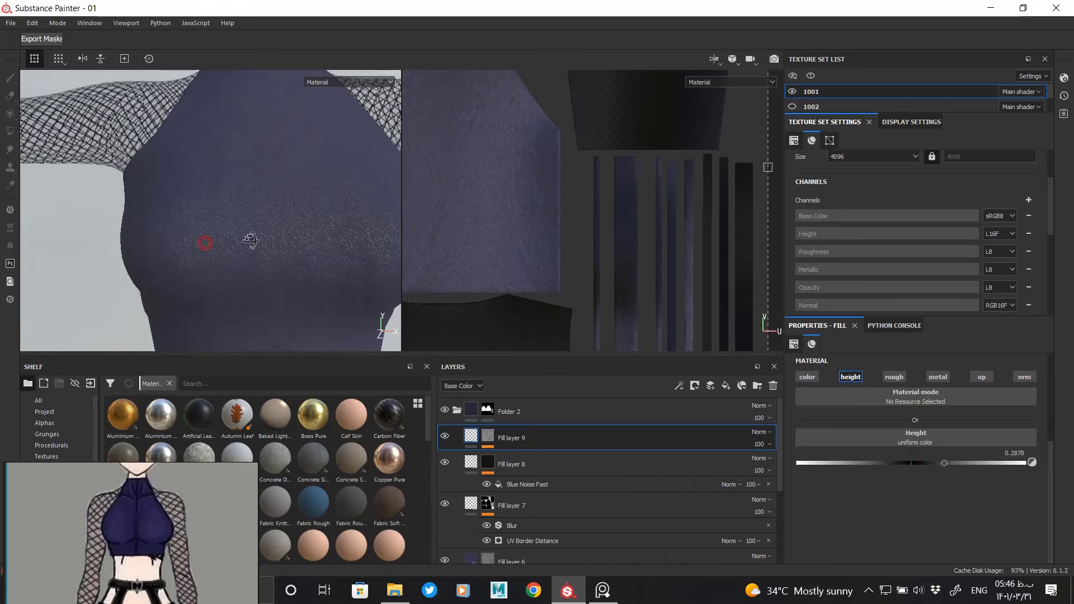
{"action": "mouse_move", "coordinate": [208, 242]}
{"action": "left_mouse_down", "text": "alt"}
{"action": "mouse_move", "coordinate": [283, 211]}
{"action": "mouse_move", "coordinate": [226, 233]}
{"action": "mouse_move", "coordinate": [220, 276]}
{"action": "mouse_move", "coordinate": [276, 239]}
{"action": "mouse_move", "coordinate": [291, 255]}
{"action": "mouse_move", "coordinate": [271, 263]}
{"action": "mouse_move", "coordinate": [302, 259]}
{"action": "mouse_move", "coordinate": [312, 178]}
{"action": "left_mouse_up", "text": "alt"}
{"action": "middle_click_drag", "start_coordinate": [312, 178], "coordinate": [307, 180], "text": "alt"}
{"action": "mouse_move", "coordinate": [307, 180]}
{"action": "left_mouse_down", "text": "alt"}
{"action": "mouse_move", "coordinate": [301, 239]}
{"action": "mouse_move", "coordinate": [320, 263]}
{"action": "left_mouse_up", "text": "alt"}
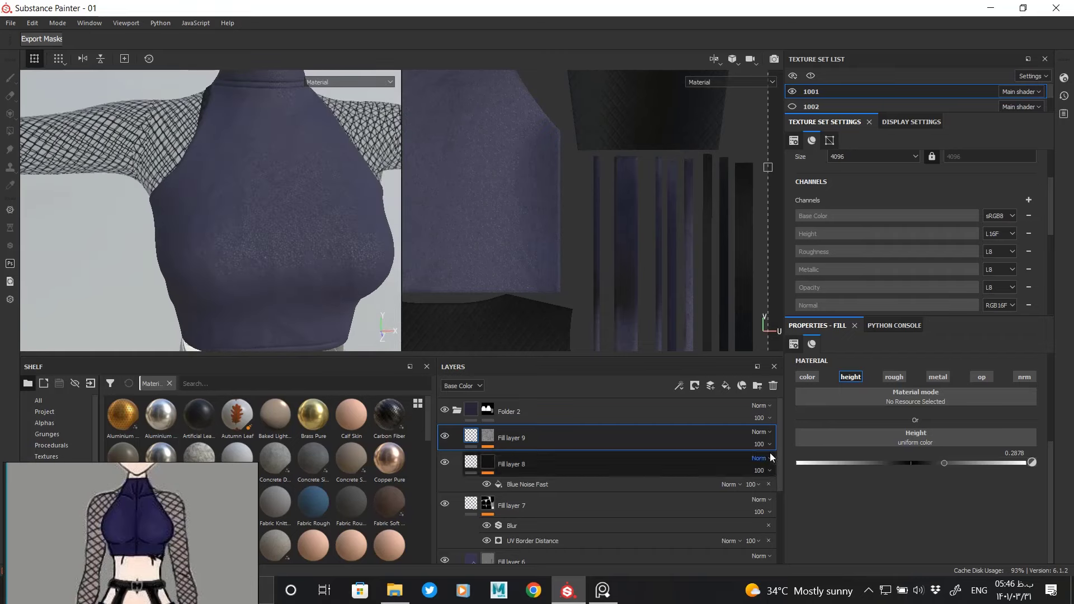
Step: Lower the height to about 0.16 and enter a new scale for Fill layer 8's Blue Noise Fast
{"action": "left_click", "coordinate": [929, 462]}
{"action": "left_click", "coordinate": [523, 484]}
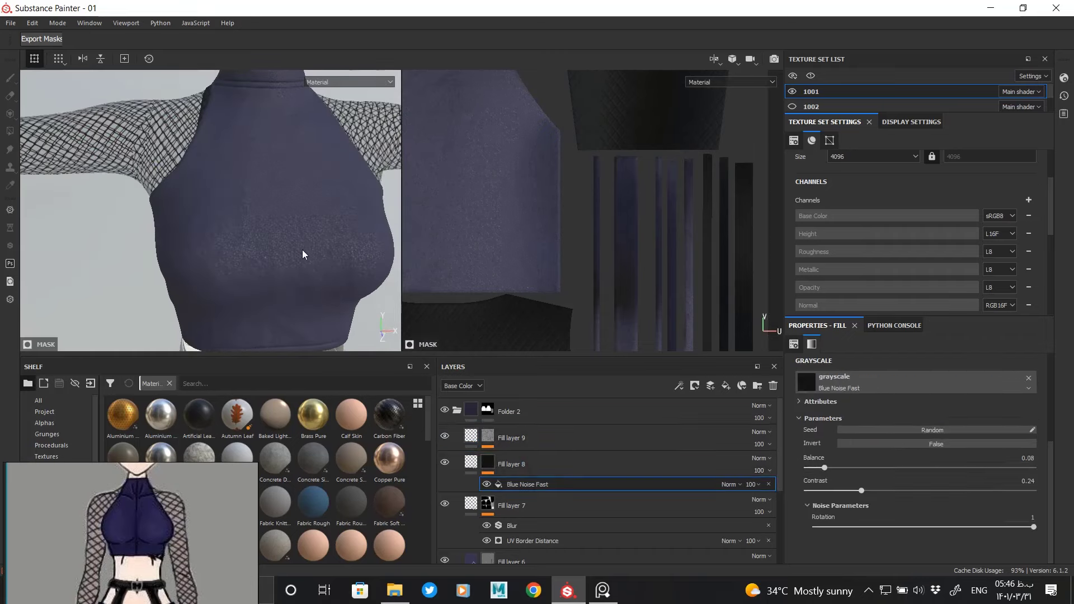
{"action": "scroll", "coordinate": [900, 482], "scroll_direction": "up", "scroll_amount": 2}
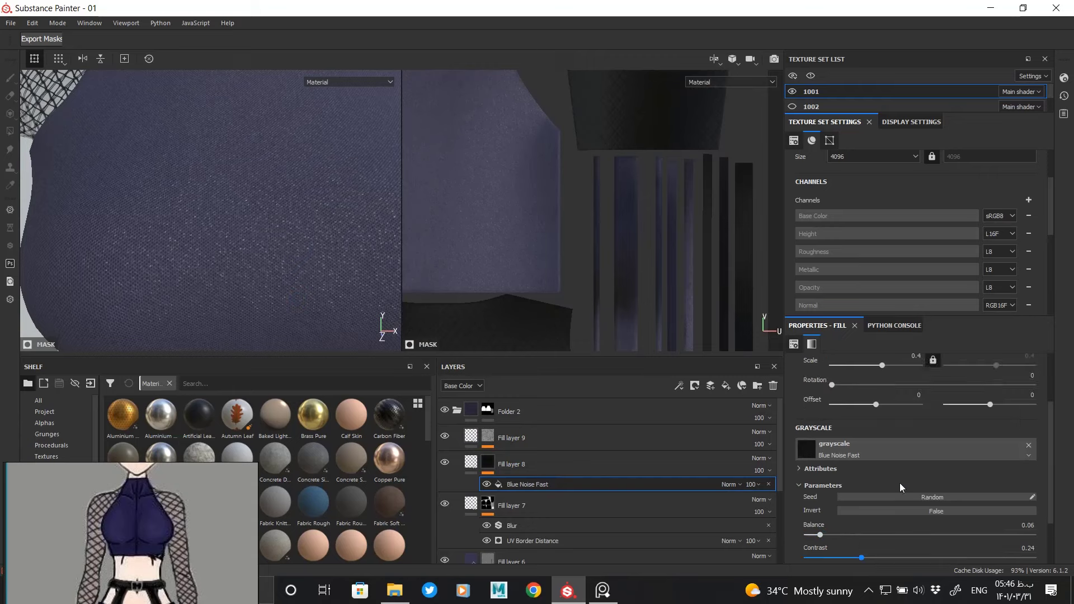
{"action": "scroll", "coordinate": [915, 430], "scroll_direction": "up", "scroll_amount": 2}
{"action": "type", "text": "1"}
{"action": "key", "text": "Return"}
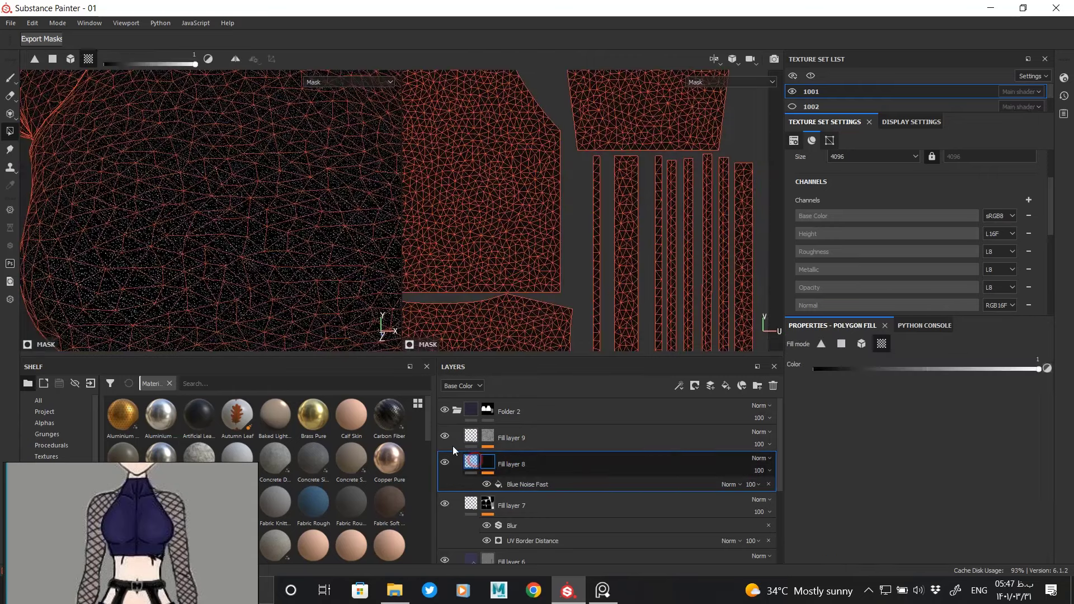
Step: Delete the Blue Noise Fast effect to compare the fabric, then restore it
{"action": "key", "text": "Delete"}
{"action": "mouse_move", "coordinate": [280, 199]}
{"action": "left_mouse_down", "text": "alt"}
{"action": "mouse_move", "coordinate": [300, 233]}
{"action": "mouse_move", "coordinate": [209, 223]}
{"action": "mouse_move", "coordinate": [263, 196]}
{"action": "mouse_move", "coordinate": [308, 257]}
{"action": "mouse_move", "coordinate": [655, 391]}
{"action": "left_mouse_up", "text": "alt"}
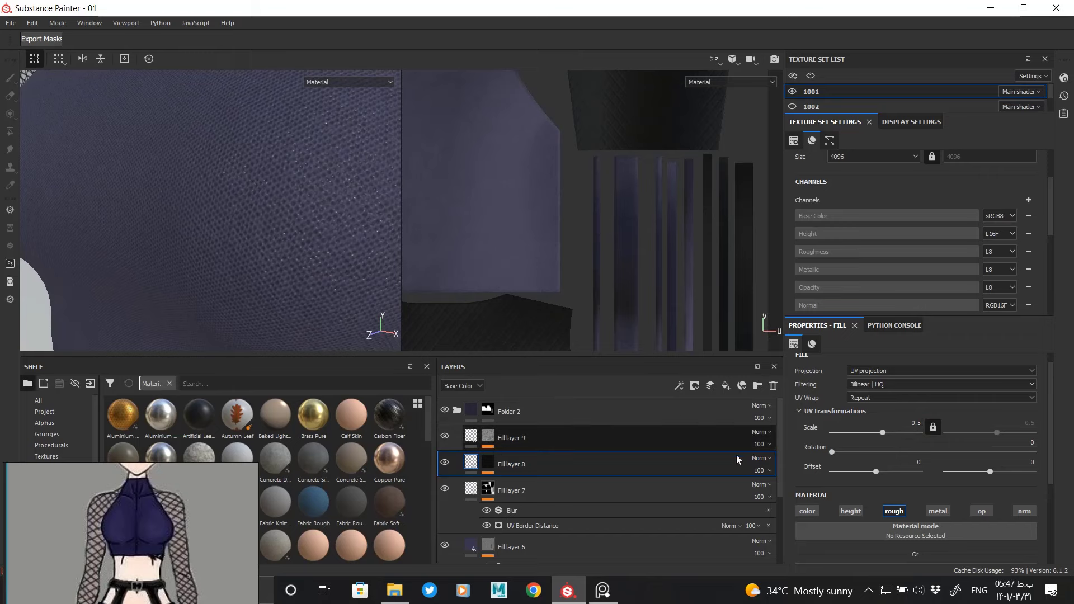
{"action": "key", "text": "ctrl+z"}
{"action": "key", "text": "ctrl+z"}
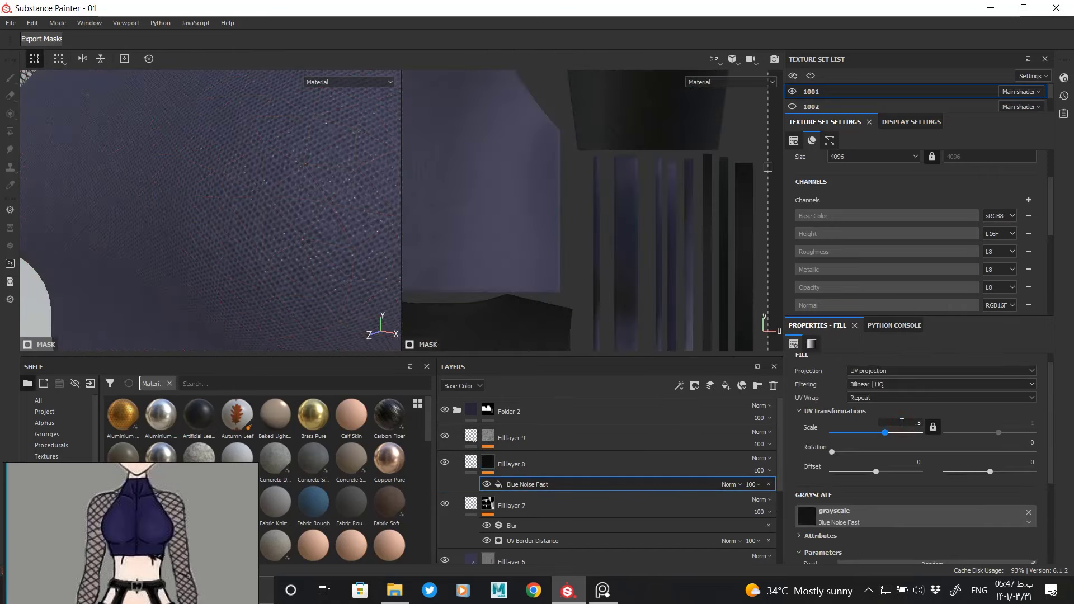
{"action": "scroll", "coordinate": [324, 228], "scroll_direction": "down", "scroll_amount": 3}
{"action": "mouse_move", "coordinate": [324, 228]}
{"action": "left_mouse_down", "text": "alt"}
{"action": "mouse_move", "coordinate": [216, 204]}
{"action": "mouse_move", "coordinate": [330, 283]}
{"action": "left_mouse_up", "text": "alt"}
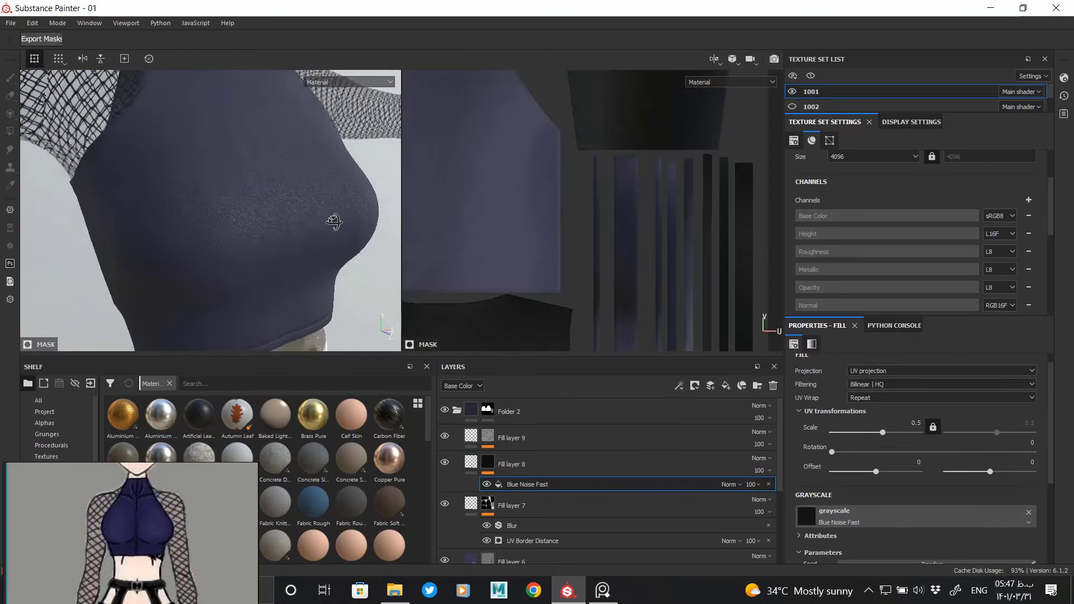
{"action": "scroll", "coordinate": [876, 520], "scroll_direction": "down", "scroll_amount": 3}
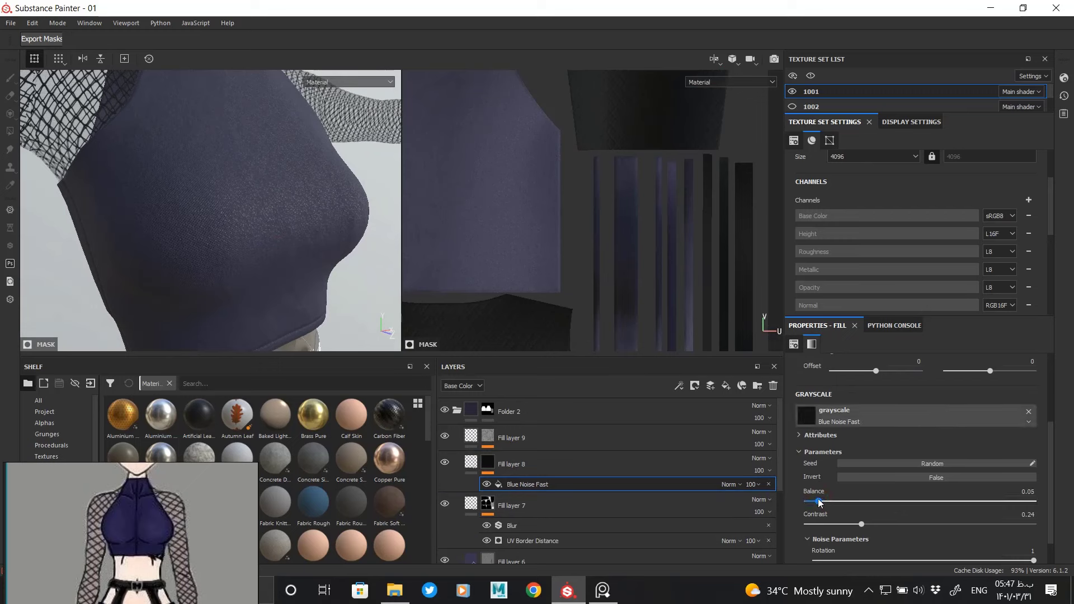
Step: Lower the Blue Noise Fast contrast and inspect the top's fabric from front and side
{"action": "left_click_drag", "start_coordinate": [841, 526], "coordinate": [851, 526]}
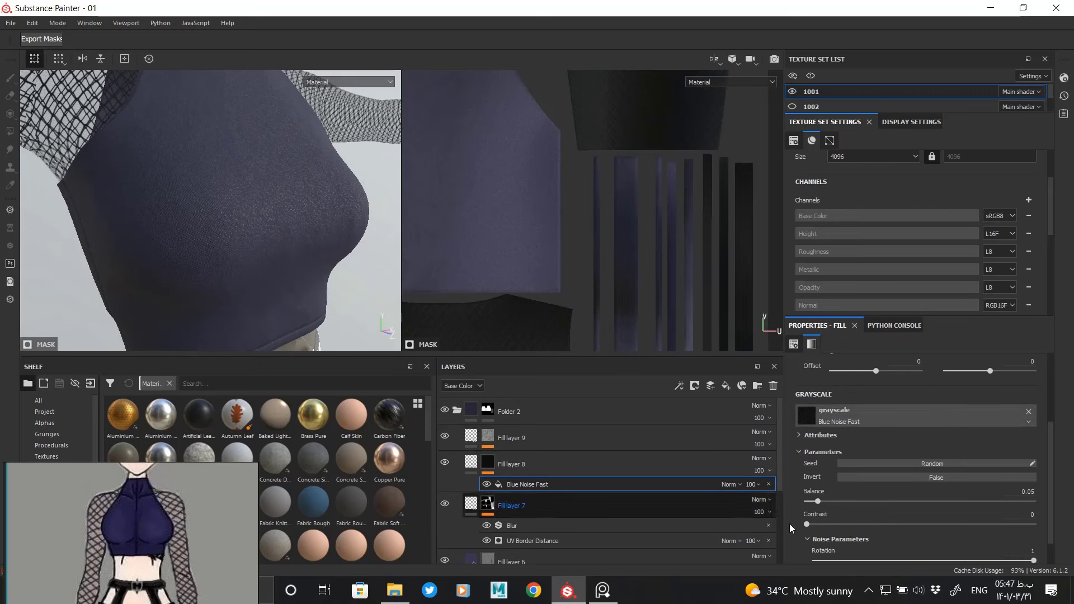
{"action": "left_click_drag", "start_coordinate": [1034, 524], "coordinate": [868, 524]}
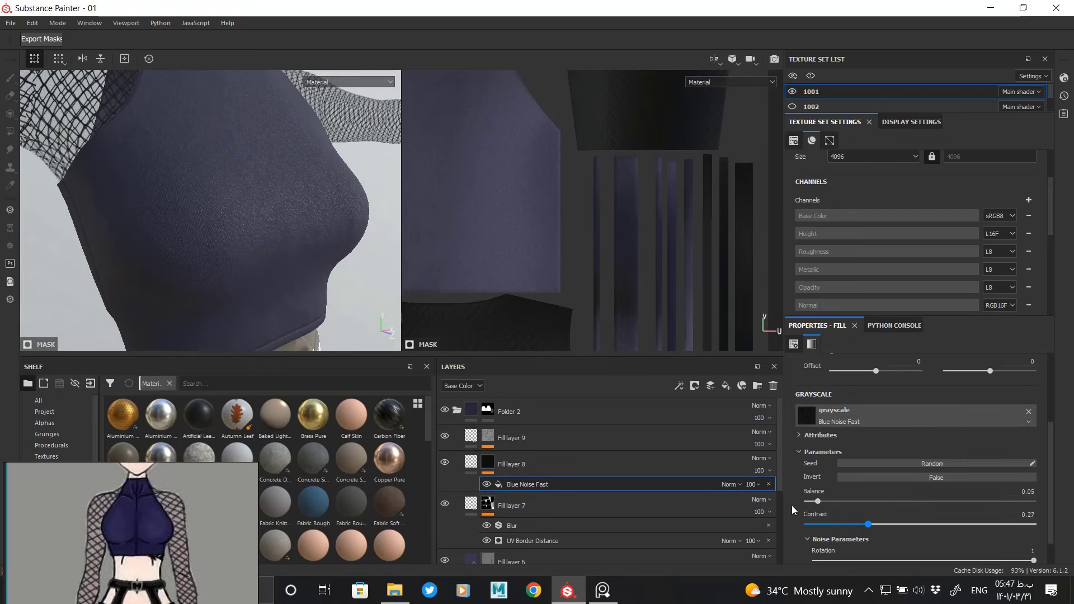
{"action": "left_click_drag", "start_coordinate": [313, 242], "coordinate": [206, 217], "text": "alt"}
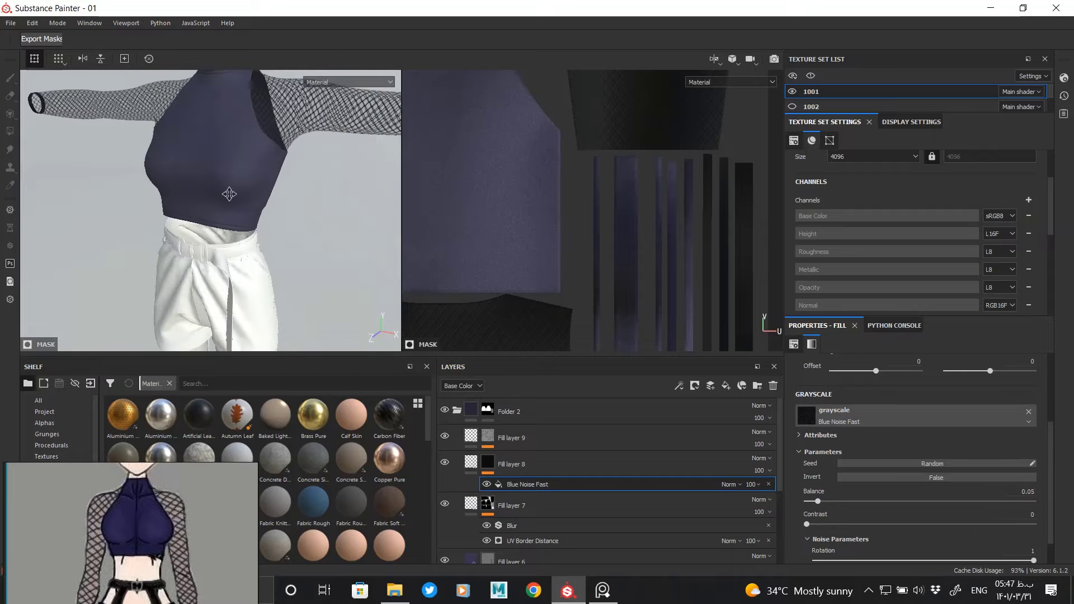
{"action": "scroll", "coordinate": [218, 319], "scroll_direction": "up", "scroll_amount": 5}
{"action": "scroll", "coordinate": [235, 311], "scroll_direction": "down", "scroll_amount": 2}
{"action": "scroll", "coordinate": [268, 225], "scroll_direction": "up", "scroll_amount": 3}
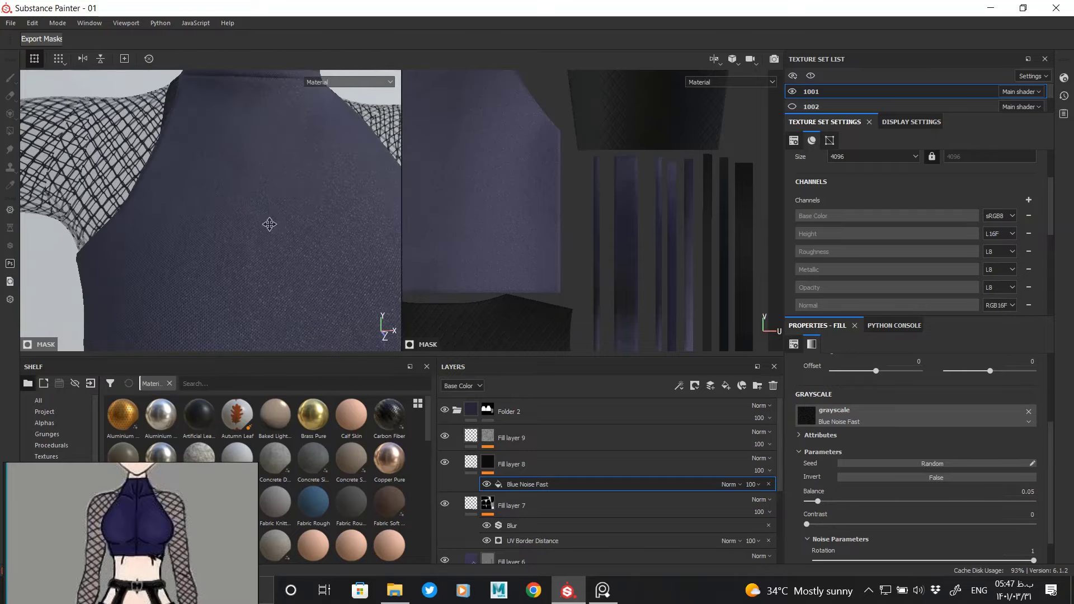
{"action": "middle_click_drag", "start_coordinate": [268, 226], "coordinate": [280, 147], "text": "alt"}
{"action": "scroll", "coordinate": [263, 184], "scroll_direction": "down", "scroll_amount": 5}
{"action": "mouse_move", "coordinate": [187, 187]}
{"action": "left_mouse_down", "text": "alt"}
{"action": "mouse_move", "coordinate": [290, 194]}
{"action": "mouse_move", "coordinate": [185, 197]}
{"action": "left_mouse_up", "text": "alt"}
Step: Add a new fill layer with only the colour channel enabled
{"action": "left_click", "coordinate": [726, 386]}
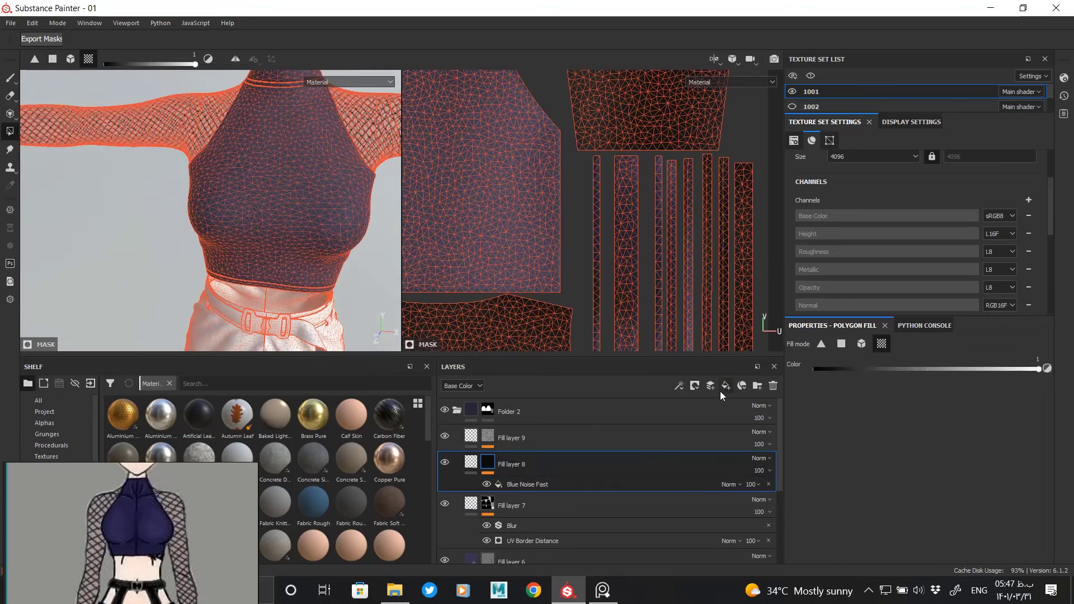
{"action": "left_click", "coordinate": [851, 410]}
{"action": "left_click", "coordinate": [894, 411]}
{"action": "left_click", "coordinate": [1025, 410]}
{"action": "left_click", "coordinate": [982, 410]}
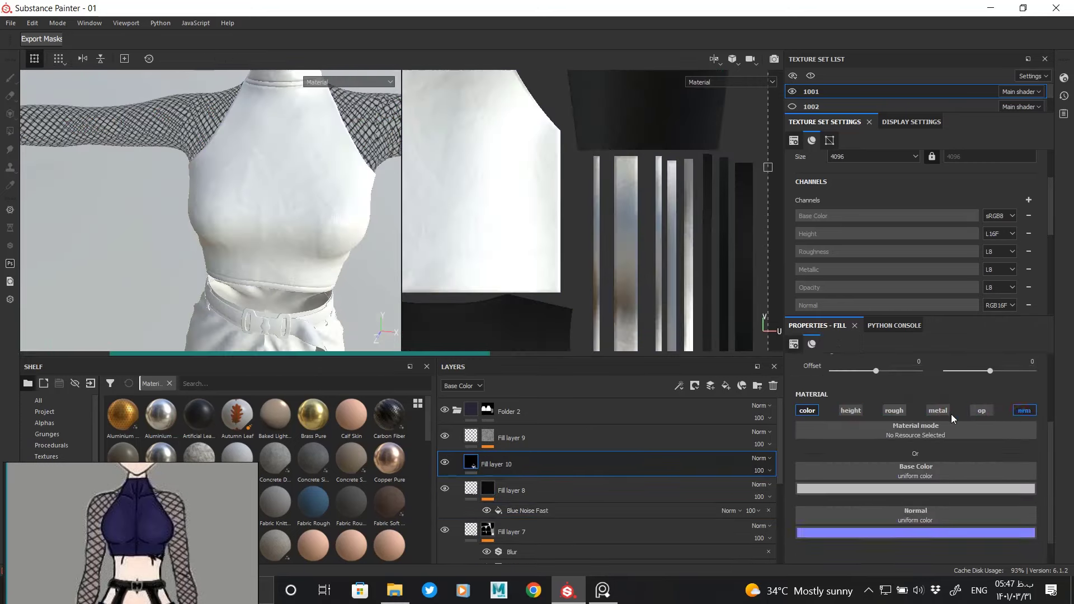
{"action": "left_click", "coordinate": [939, 410]}
Step: Set the new fill layer's base colour to dark navy
{"action": "left_click", "coordinate": [827, 492]}
{"action": "left_click", "coordinate": [828, 445]}
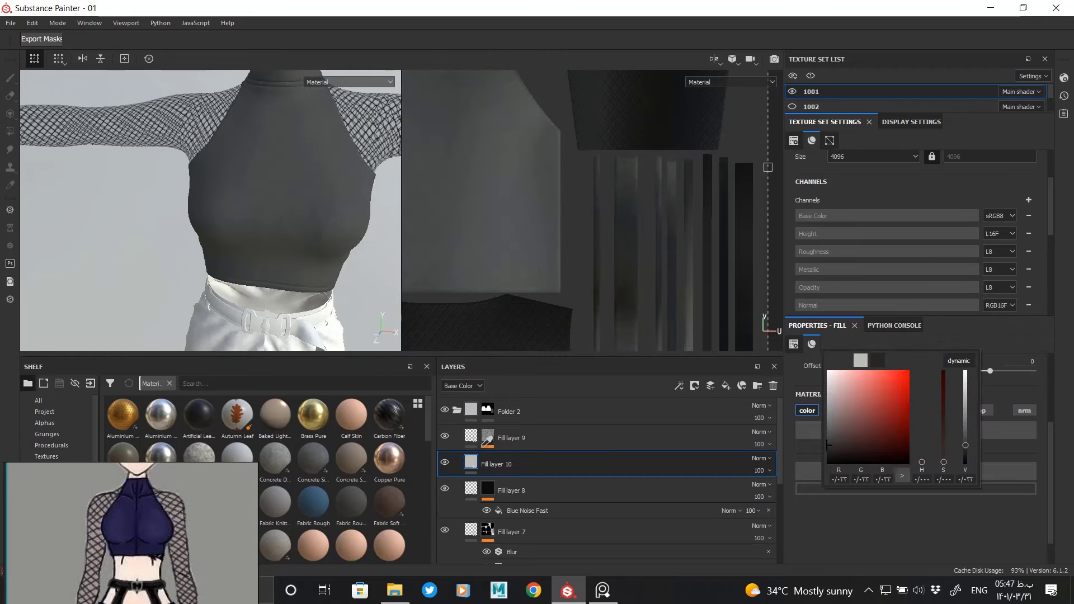
{"action": "left_click", "coordinate": [737, 470]}
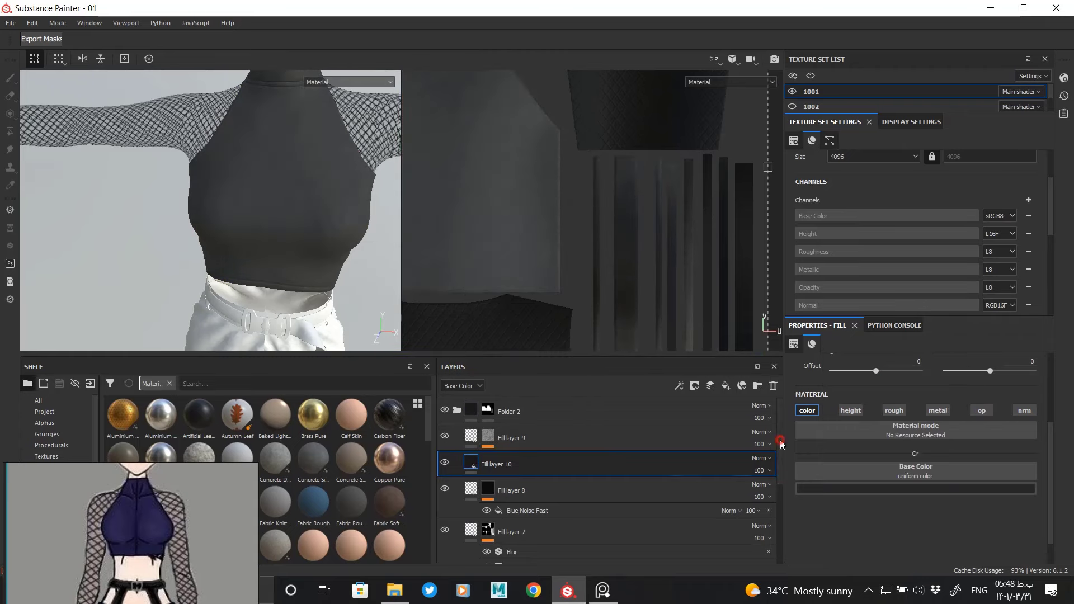
{"action": "scroll", "coordinate": [737, 470], "scroll_direction": "down", "scroll_amount": 5}
{"action": "left_click", "coordinate": [838, 488]}
{"action": "left_click", "coordinate": [895, 355]}
{"action": "left_click", "coordinate": [134, 521]}
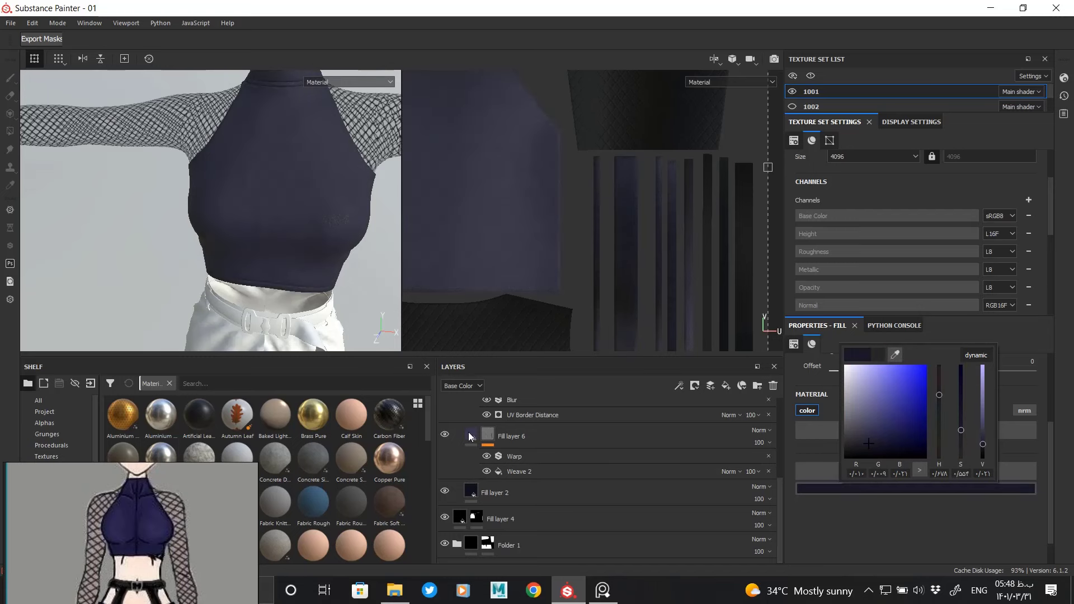
Step: Move Fill layer 10 down the stack to sit below Fill layer 6
{"action": "scroll", "coordinate": [542, 455], "scroll_direction": "up", "scroll_amount": 1}
{"action": "scroll", "coordinate": [540, 455], "scroll_direction": "up", "scroll_amount": 1}
{"action": "scroll", "coordinate": [541, 455], "scroll_direction": "up", "scroll_amount": 1}
{"action": "scroll", "coordinate": [515, 463], "scroll_direction": "up", "scroll_amount": 1}
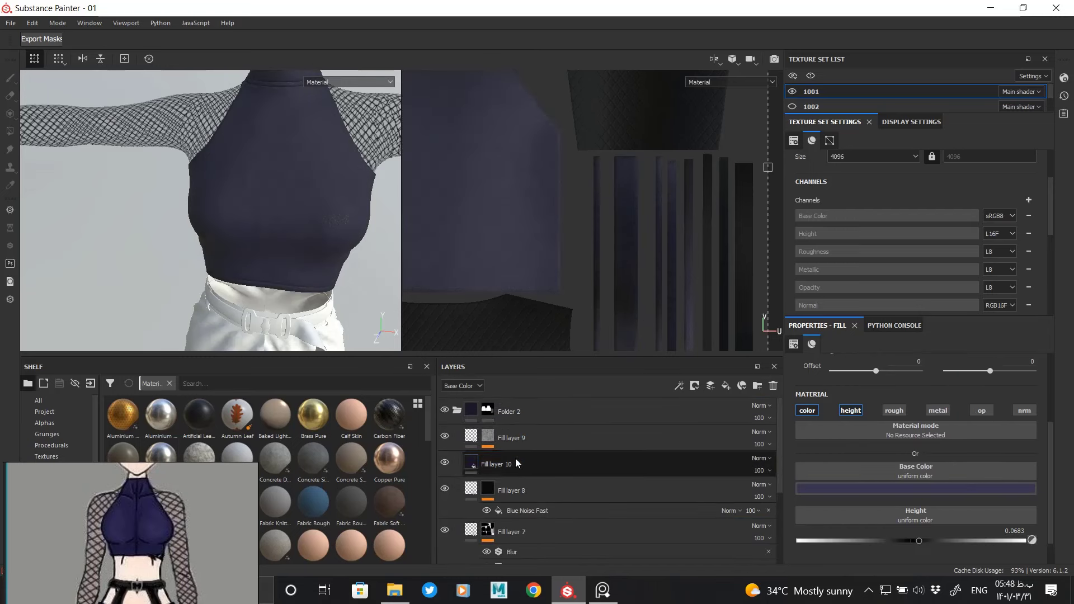
{"action": "mouse_move", "coordinate": [515, 464]}
{"action": "left_mouse_down"}
{"action": "mouse_move", "coordinate": [511, 555]}
{"action": "mouse_move", "coordinate": [515, 464]}
{"action": "left_mouse_up"}
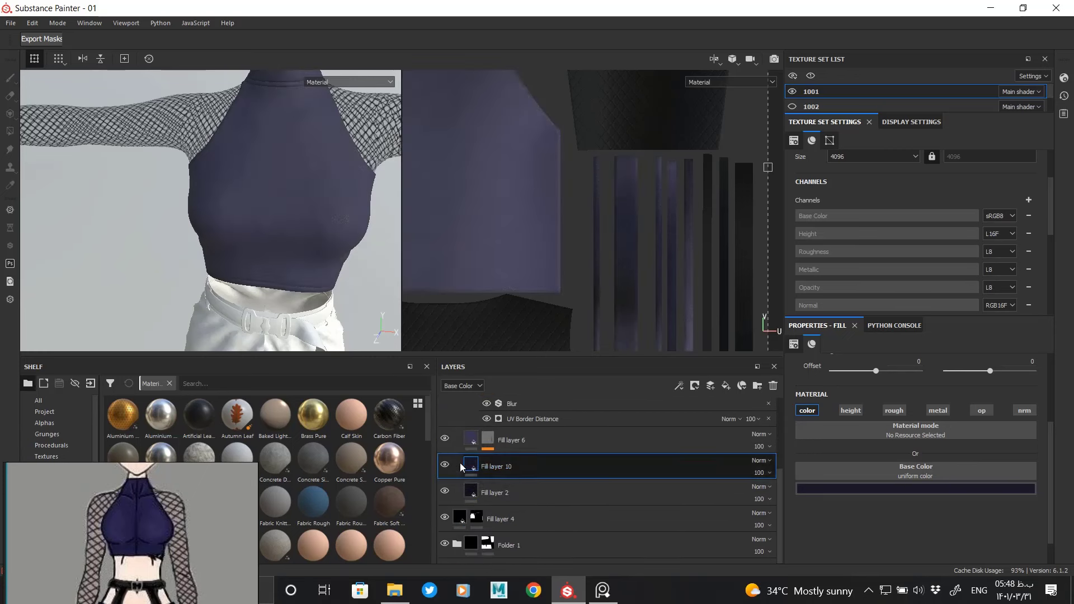
{"action": "left_click", "coordinate": [445, 438]}
Step: Give Fill layer 10 a mask with a fill effect using Clouds 3 as grayscale
{"action": "scroll", "coordinate": [297, 223], "scroll_direction": "up", "scroll_amount": 5}
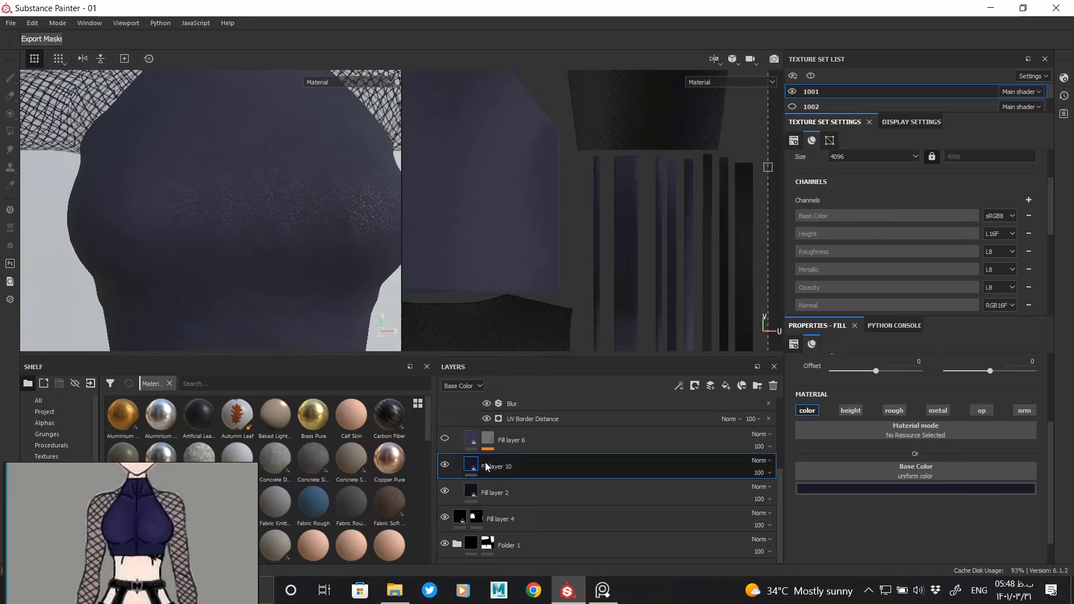
{"action": "right_click", "coordinate": [486, 469]}
{"action": "left_click", "coordinate": [488, 463]}
{"action": "right_click", "coordinate": [488, 463]}
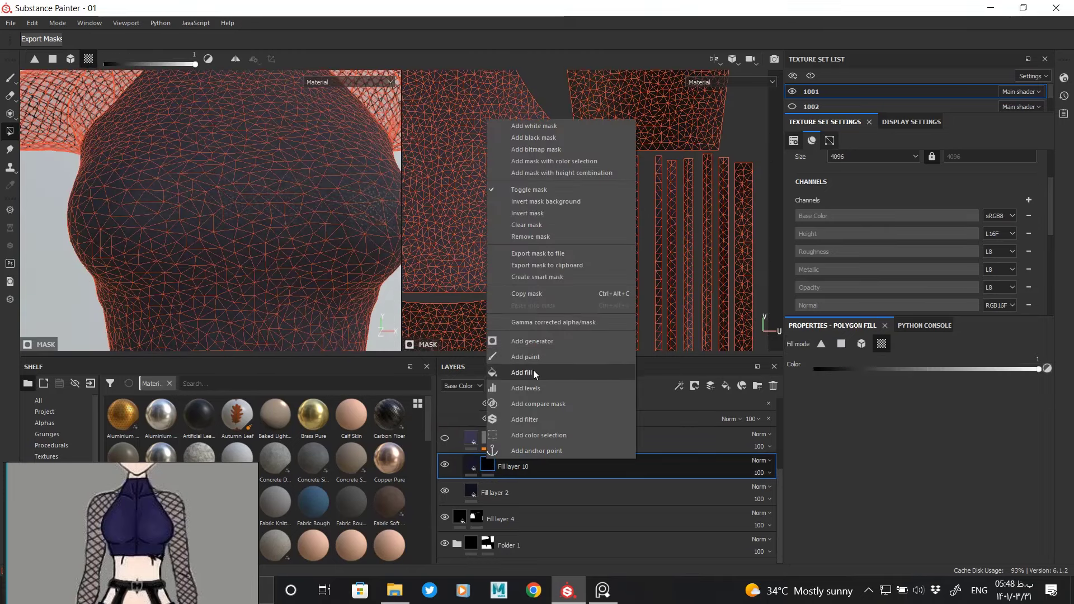
{"action": "left_click", "coordinate": [536, 372]}
{"action": "left_click", "coordinate": [914, 414]}
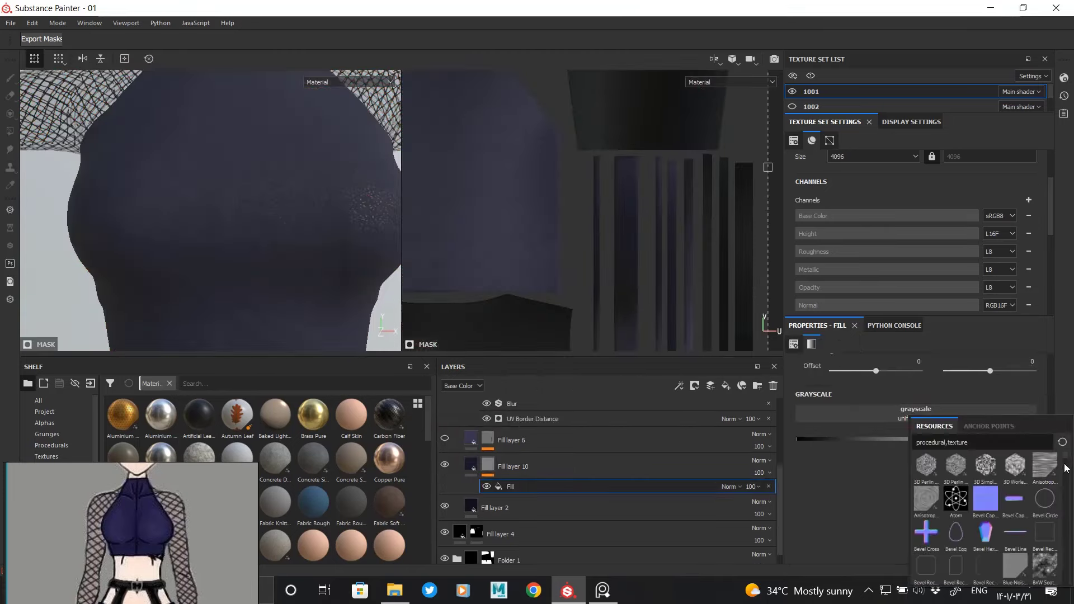
{"action": "left_click_drag", "start_coordinate": [1067, 465], "coordinate": [1069, 503]}
{"action": "left_click", "coordinate": [986, 484]}
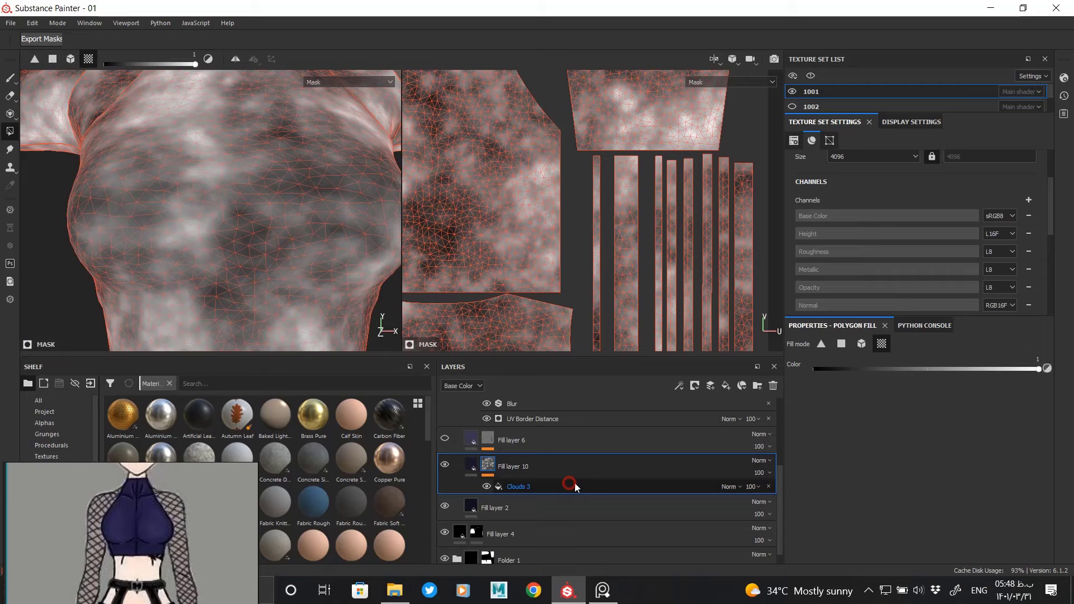
Step: Raise the Clouds 3 mask contrast to about 0.39 and return to the material view
{"action": "left_click", "coordinate": [488, 466], "text": "alt"}
{"action": "mouse_move", "coordinate": [807, 525]}
{"action": "left_mouse_down"}
{"action": "mouse_move", "coordinate": [946, 525]}
{"action": "mouse_move", "coordinate": [898, 524]}
{"action": "mouse_move", "coordinate": [904, 502]}
{"action": "mouse_move", "coordinate": [895, 502]}
{"action": "left_mouse_up"}
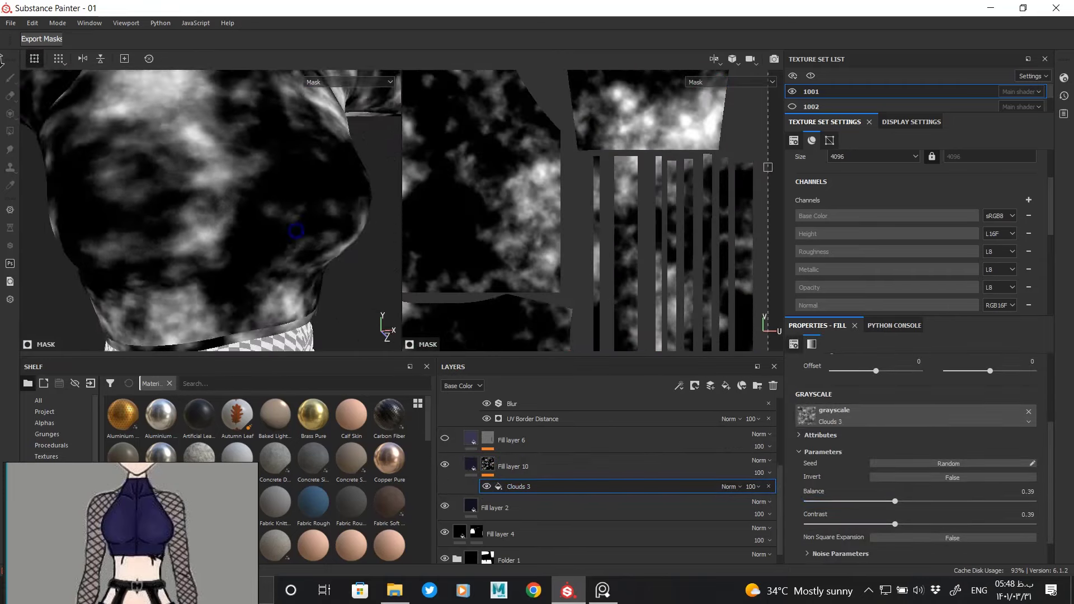
{"action": "scroll", "coordinate": [296, 230], "scroll_direction": "down", "scroll_amount": 5}
{"action": "scroll", "coordinate": [912, 491], "scroll_direction": "down", "scroll_amount": 2}
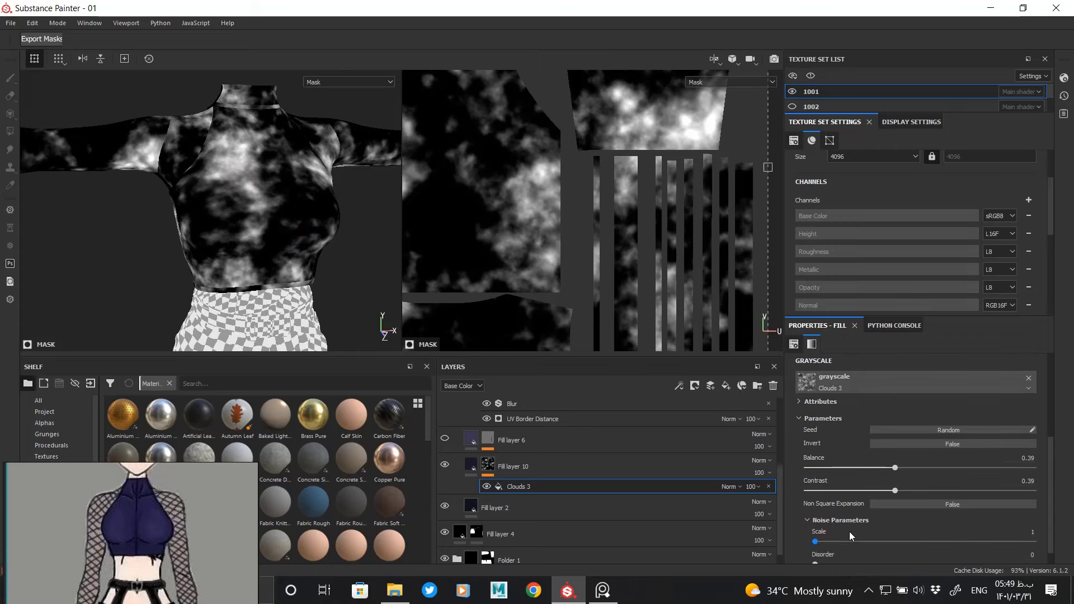
{"action": "left_click", "coordinate": [856, 541]}
{"action": "left_click", "coordinate": [471, 466]}
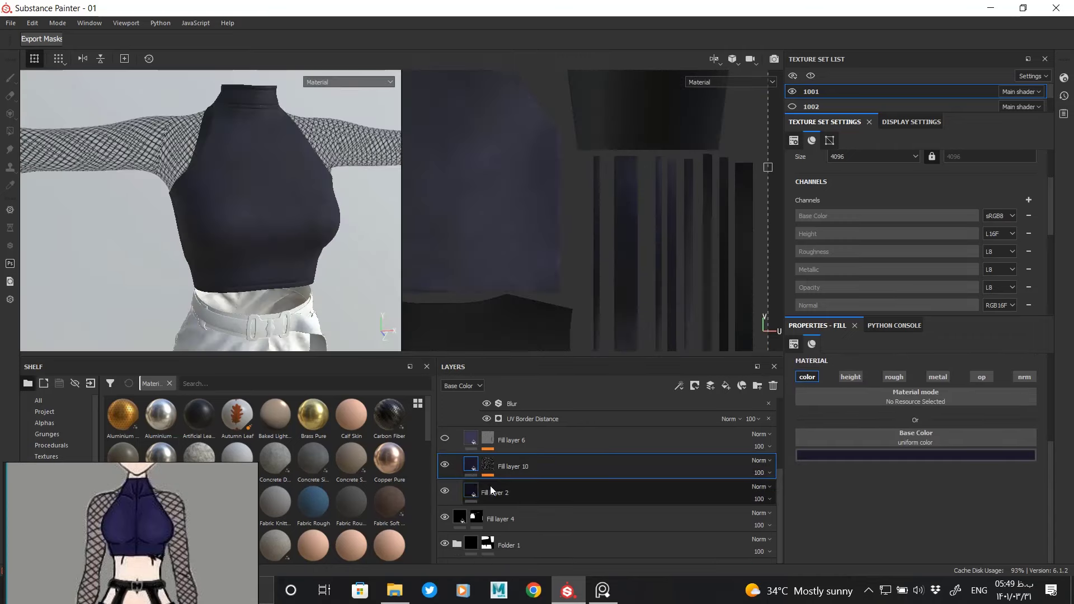
Step: Brighten and then darken Fill layer 10's purple base colour
{"action": "left_click", "coordinate": [847, 456]}
{"action": "left_click", "coordinate": [993, 539]}
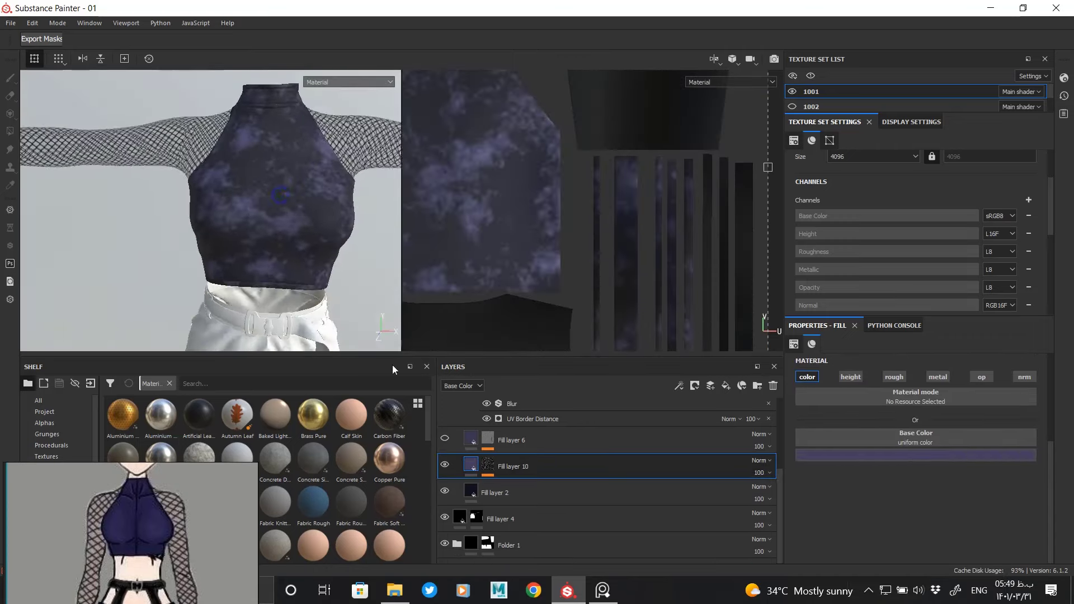
{"action": "left_click", "coordinate": [856, 456]}
{"action": "left_click", "coordinate": [1061, 546]}
{"action": "left_click", "coordinate": [441, 434]}
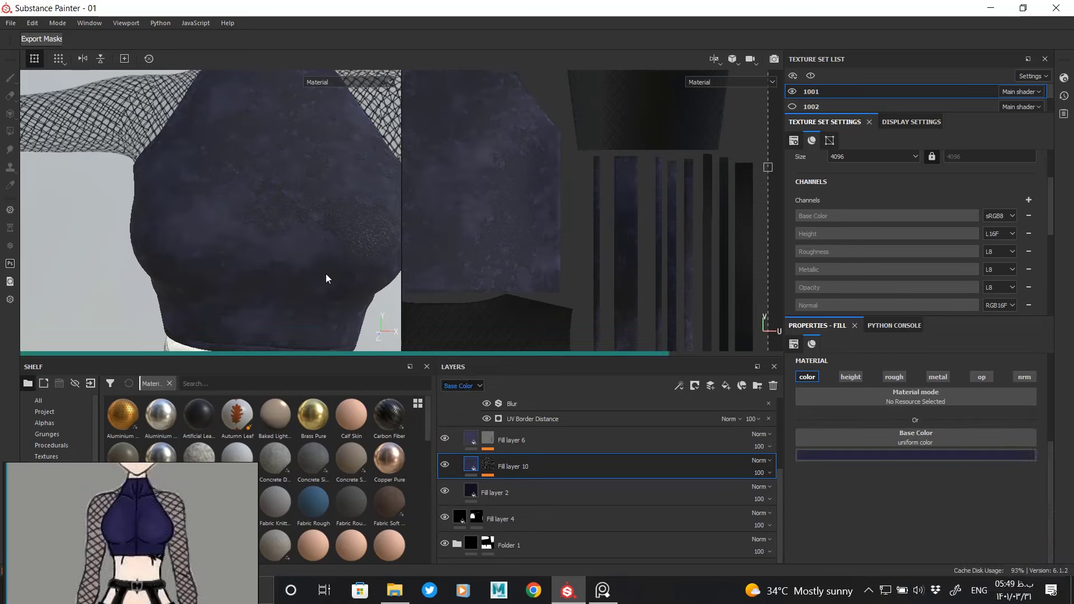
Step: Compare with Fill layer 2's base colour before returning to Fill layer 10
{"action": "scroll", "coordinate": [327, 225], "scroll_direction": "up", "scroll_amount": 3}
{"action": "scroll", "coordinate": [326, 225], "scroll_direction": "up", "scroll_amount": 2}
{"action": "left_click", "coordinate": [525, 496]}
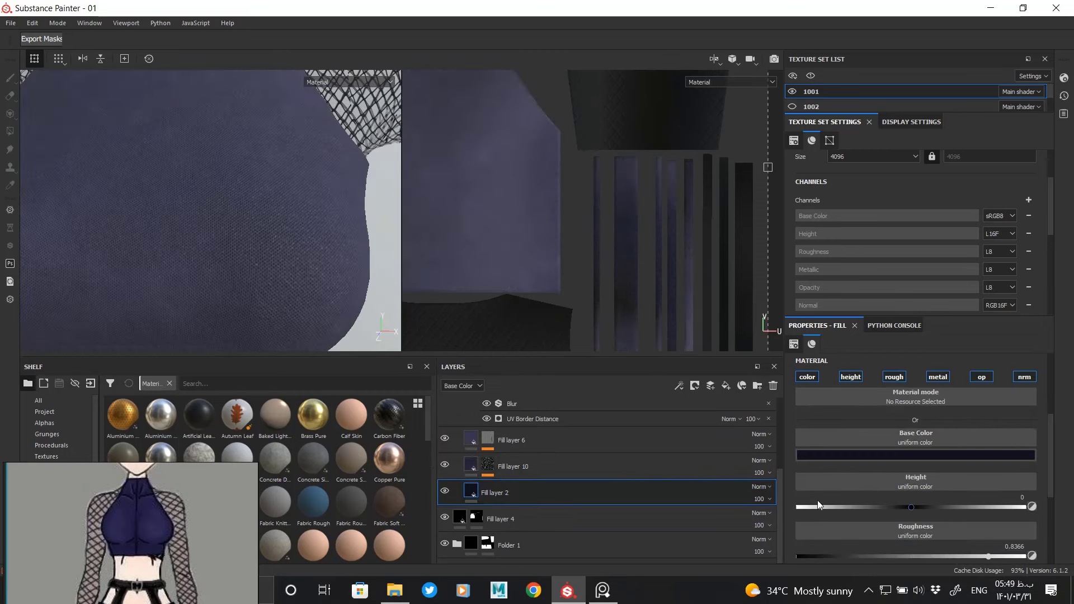
{"action": "scroll", "coordinate": [238, 272], "scroll_direction": "down", "scroll_amount": 3}
{"action": "scroll", "coordinate": [230, 249], "scroll_direction": "down", "scroll_amount": 2}
{"action": "left_click", "coordinate": [948, 455]}
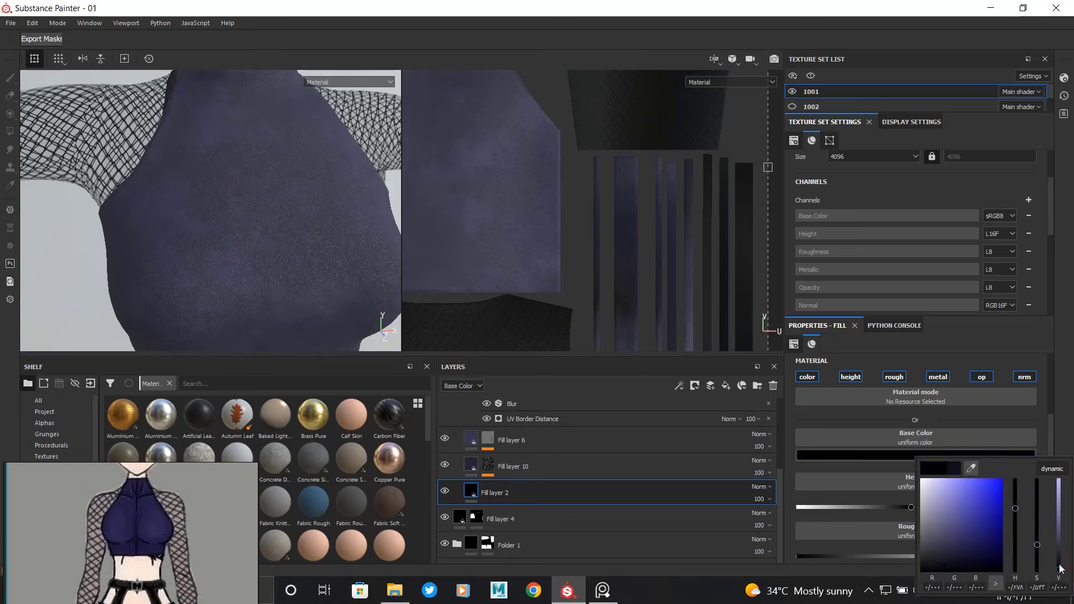
{"action": "left_click", "coordinate": [513, 466]}
Step: Darken Fill layer 10's purple tint slightly and check the top's side
{"action": "left_click", "coordinate": [951, 455]}
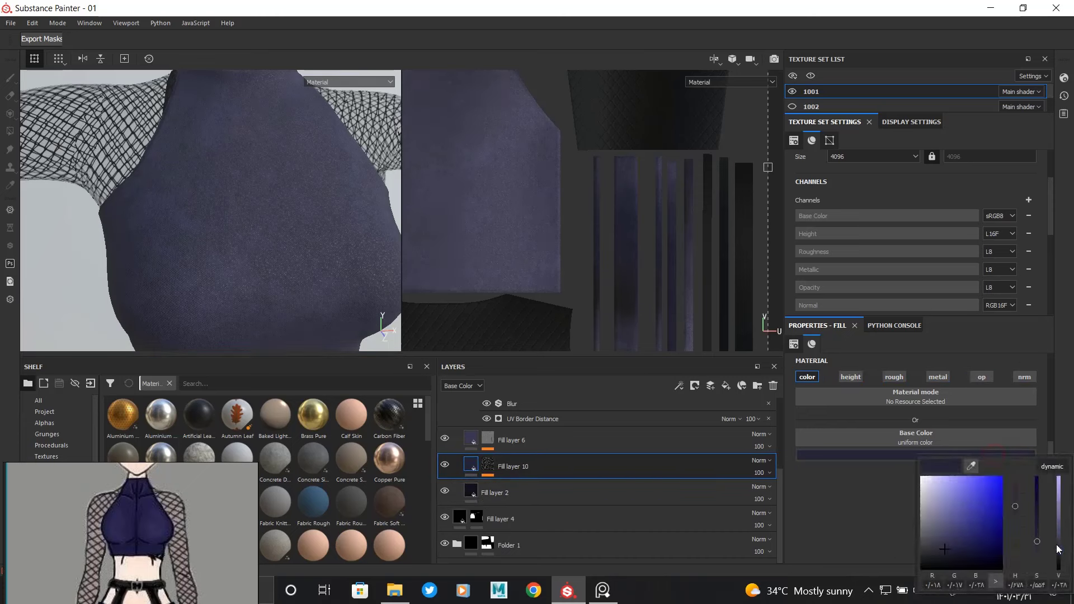
{"action": "mouse_move", "coordinate": [1062, 560]}
{"action": "left_mouse_down"}
{"action": "mouse_move", "coordinate": [1067, 584]}
{"action": "mouse_move", "coordinate": [1066, 555]}
{"action": "left_mouse_up"}
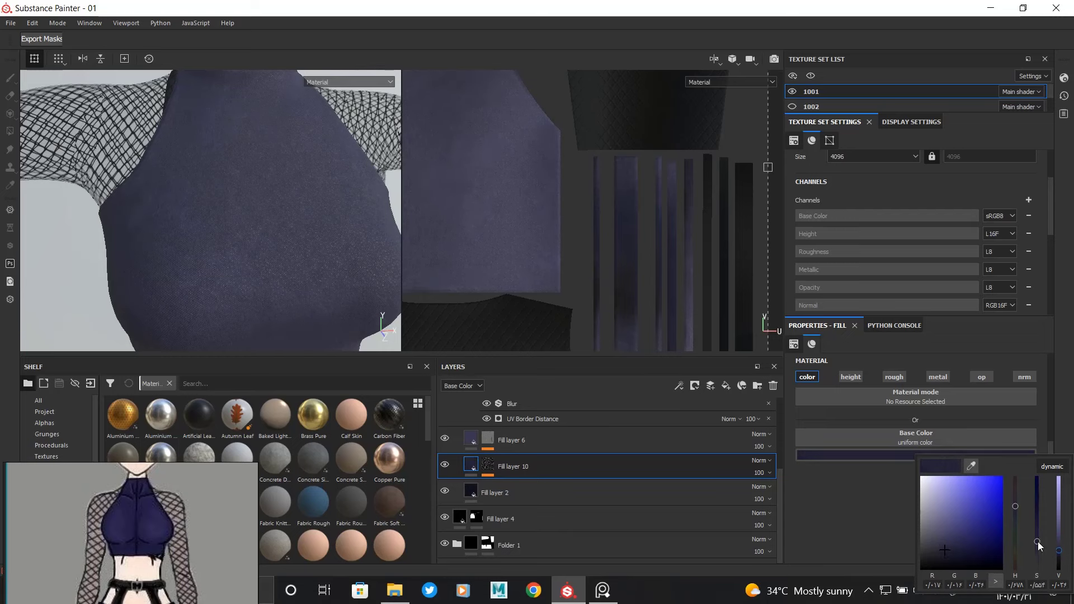
{"action": "scroll", "coordinate": [153, 150], "scroll_direction": "up", "scroll_amount": 3}
{"action": "scroll", "coordinate": [153, 209], "scroll_direction": "up", "scroll_amount": 2}
{"action": "scroll", "coordinate": [269, 307], "scroll_direction": "up", "scroll_amount": 2}
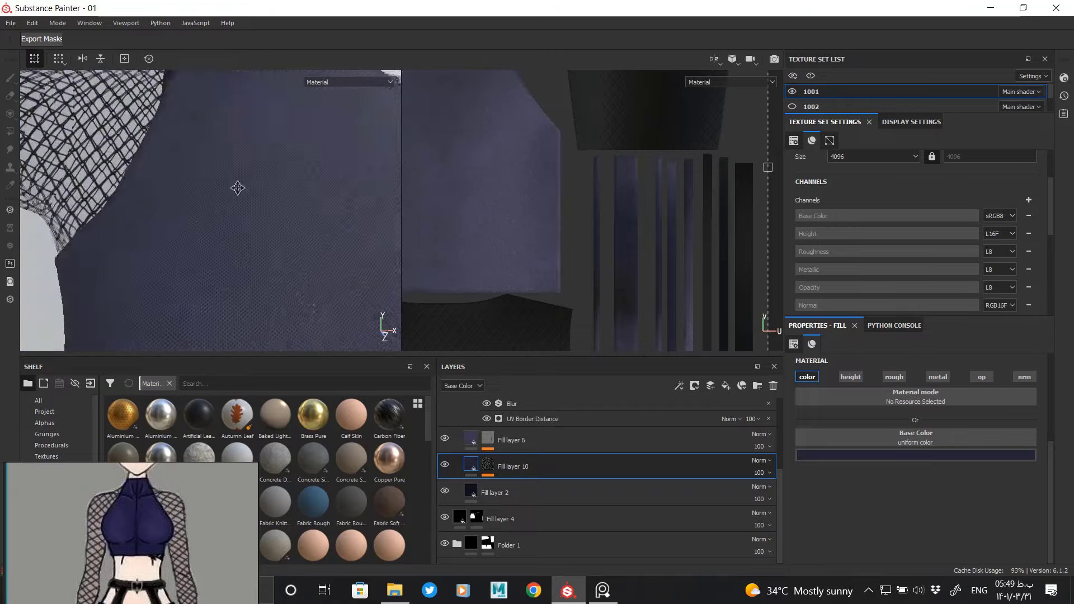
{"action": "scroll", "coordinate": [231, 295], "scroll_direction": "up", "scroll_amount": 2}
{"action": "mouse_move", "coordinate": [209, 246]}
{"action": "left_mouse_down", "text": "alt"}
{"action": "mouse_move", "coordinate": [251, 214]}
{"action": "mouse_move", "coordinate": [211, 159]}
{"action": "mouse_move", "coordinate": [284, 235]}
{"action": "left_mouse_up", "text": "alt"}
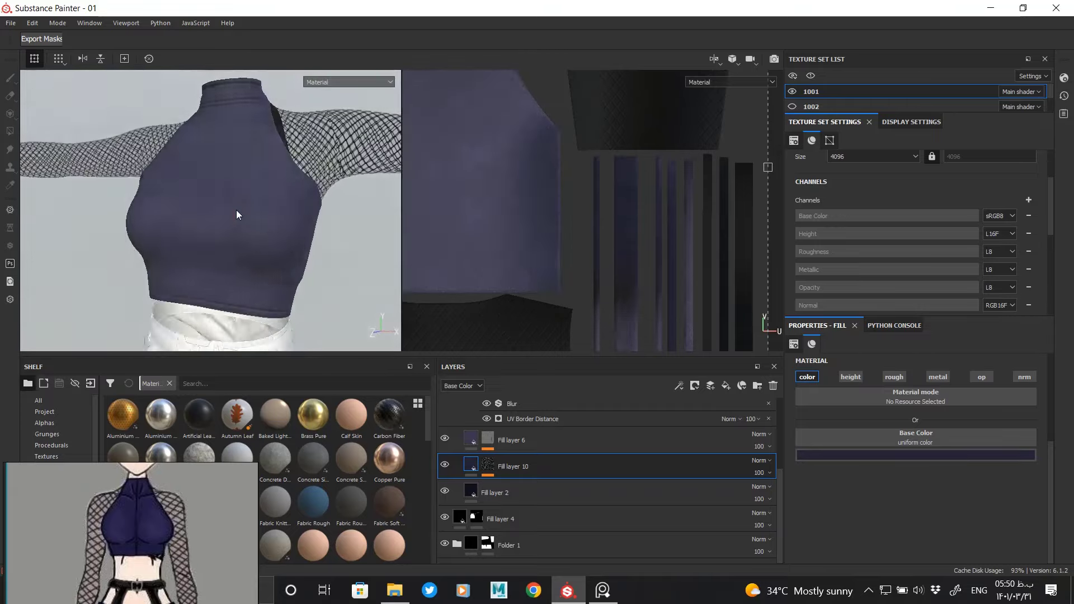
{"action": "scroll", "coordinate": [236, 214], "scroll_direction": "up", "scroll_amount": 3}
{"action": "scroll", "coordinate": [193, 272], "scroll_direction": "up", "scroll_amount": 3}
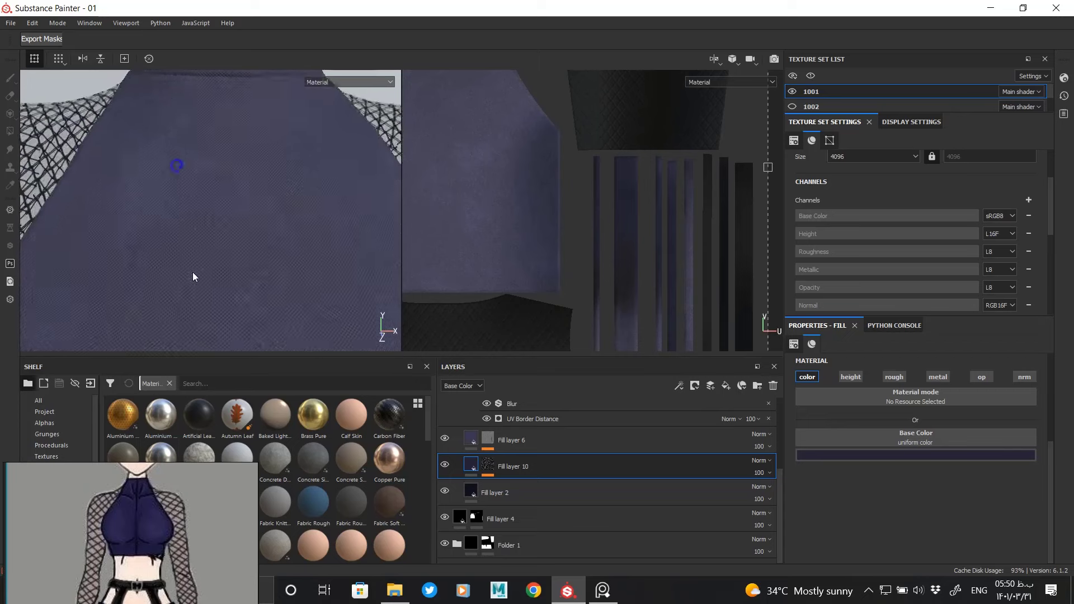
Step: Lower the Clouds 3 mask balance, then swap its source to Moisture Noise
{"action": "left_click", "coordinate": [487, 439]}
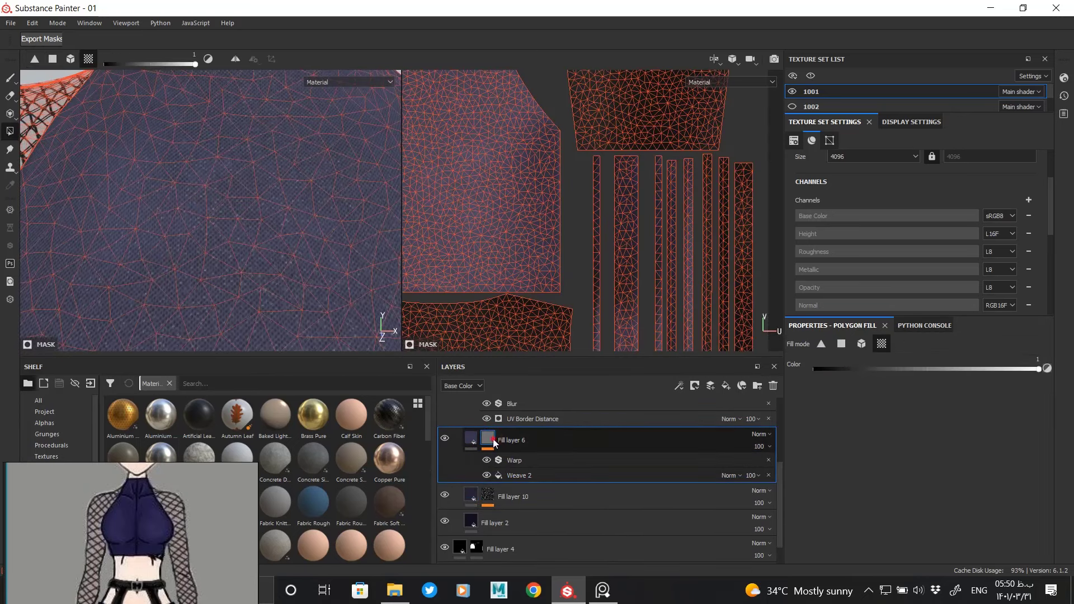
{"action": "left_click", "coordinate": [496, 498]}
{"action": "mouse_move", "coordinate": [901, 469]}
{"action": "left_mouse_down"}
{"action": "mouse_move", "coordinate": [927, 469]}
{"action": "mouse_move", "coordinate": [890, 468]}
{"action": "left_mouse_up"}
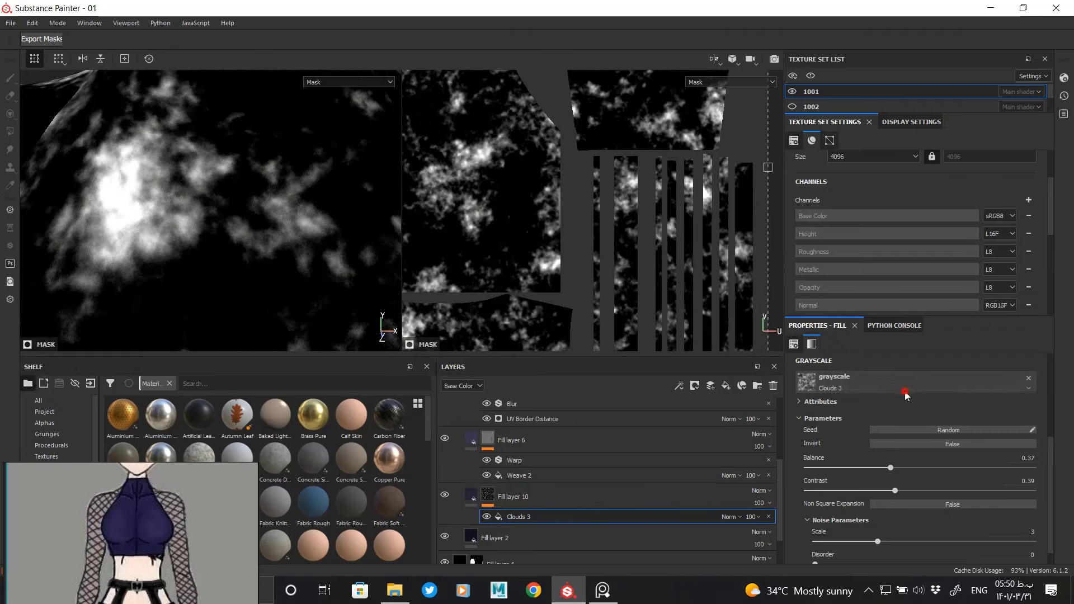
{"action": "left_click", "coordinate": [906, 386]}
{"action": "left_click_drag", "start_coordinate": [1061, 433], "coordinate": [1062, 480]}
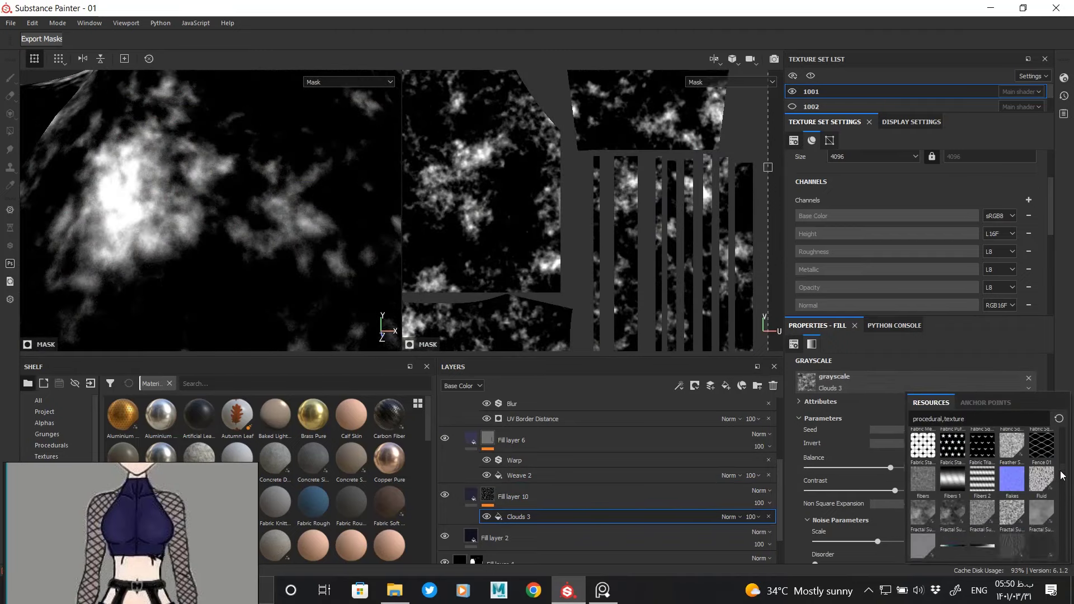
{"action": "scroll", "coordinate": [1062, 480], "scroll_direction": "up", "scroll_amount": 1}
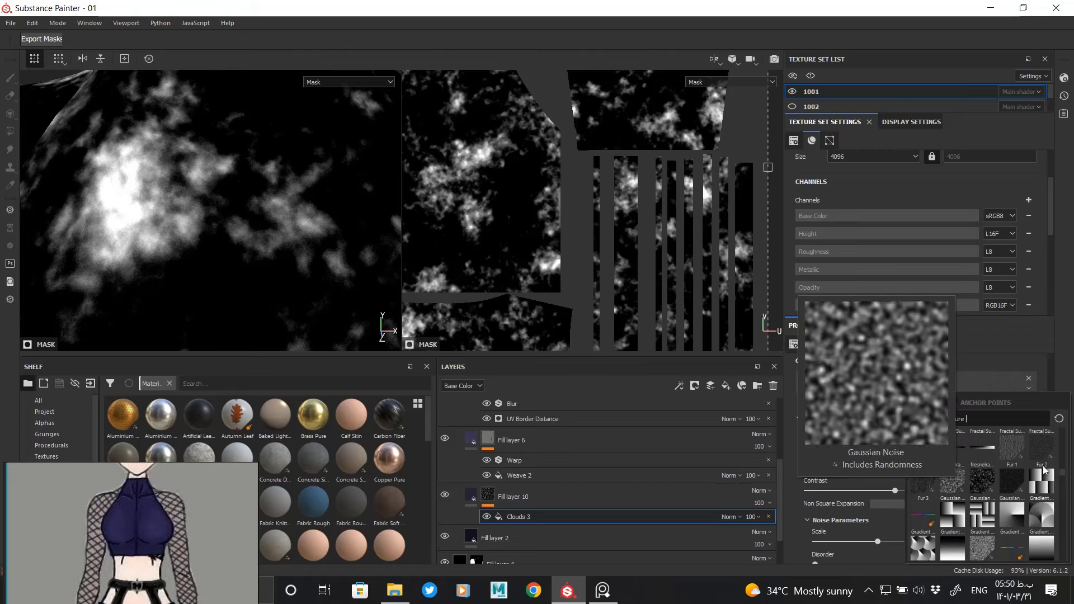
{"action": "left_click_drag", "start_coordinate": [1065, 479], "coordinate": [1065, 495]}
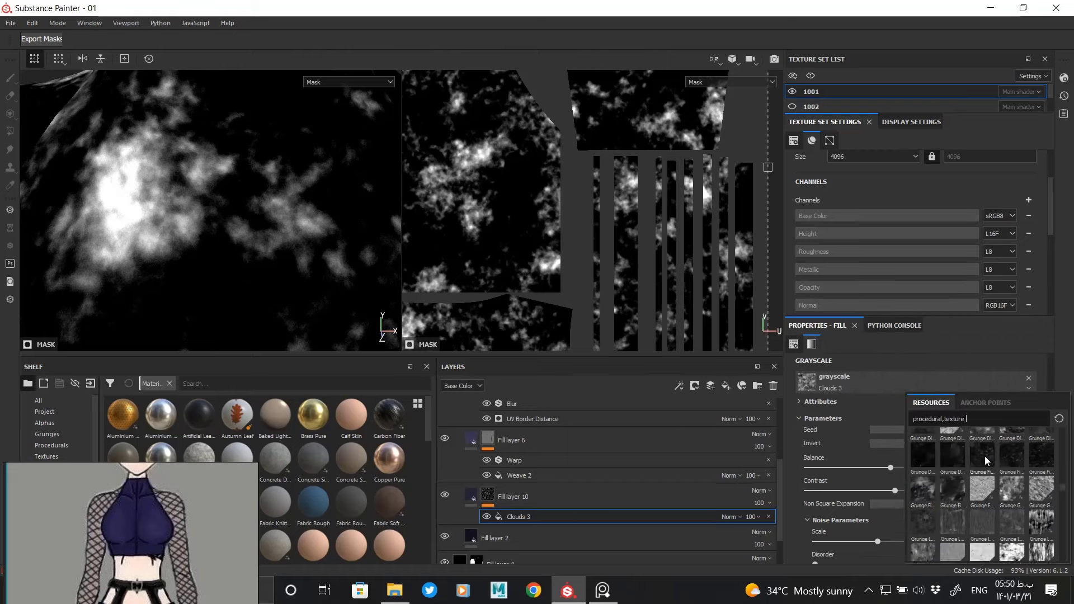
{"action": "left_click", "coordinate": [1063, 490]}
{"action": "left_click_drag", "start_coordinate": [1064, 491], "coordinate": [1063, 523]}
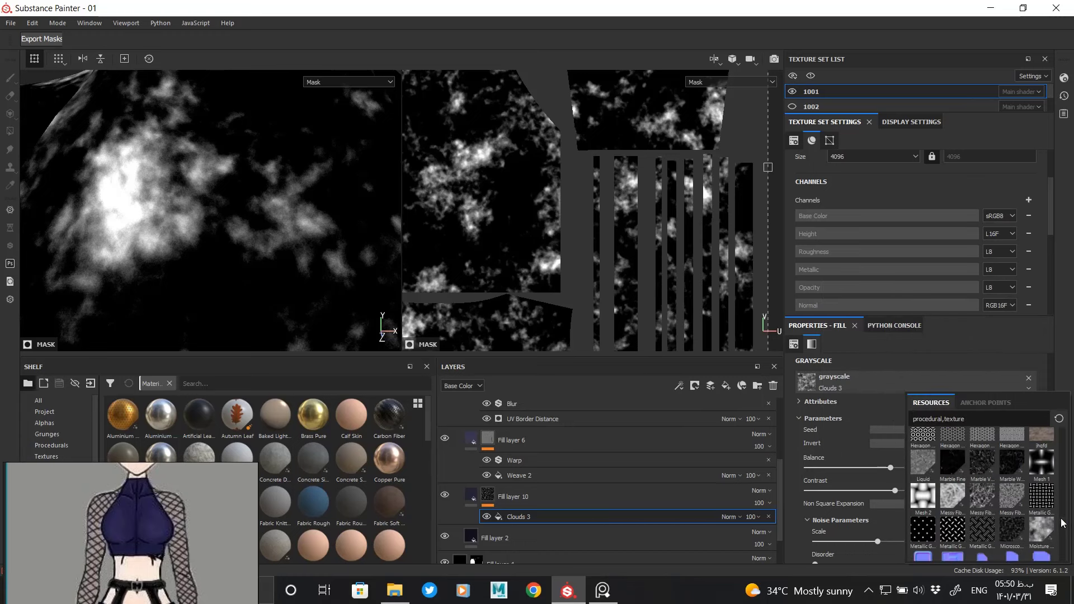
{"action": "mouse_move", "coordinate": [1041, 526]}
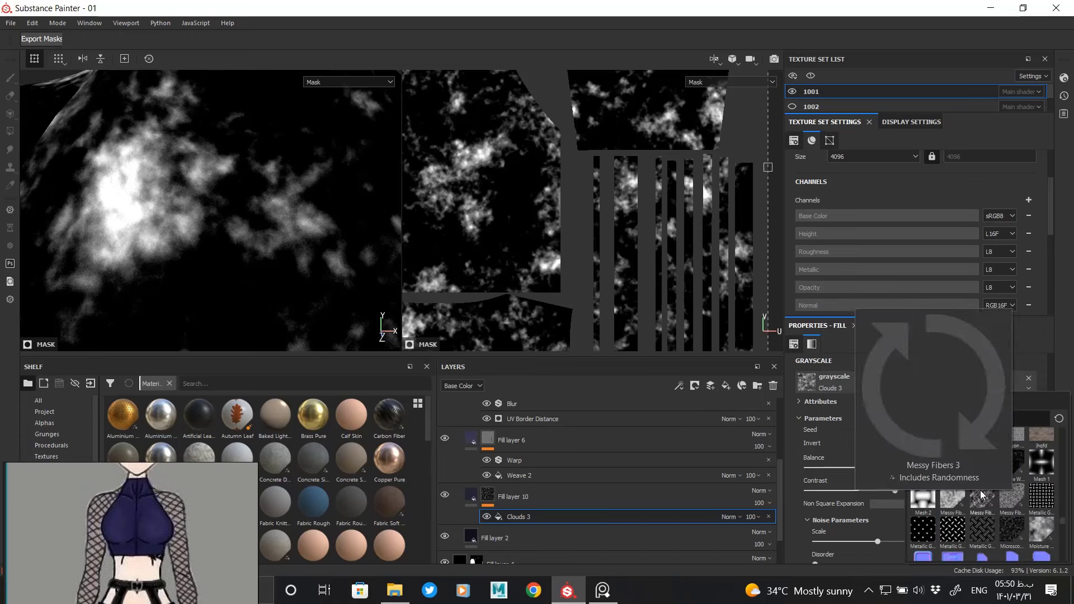
{"action": "left_click", "coordinate": [1057, 525]}
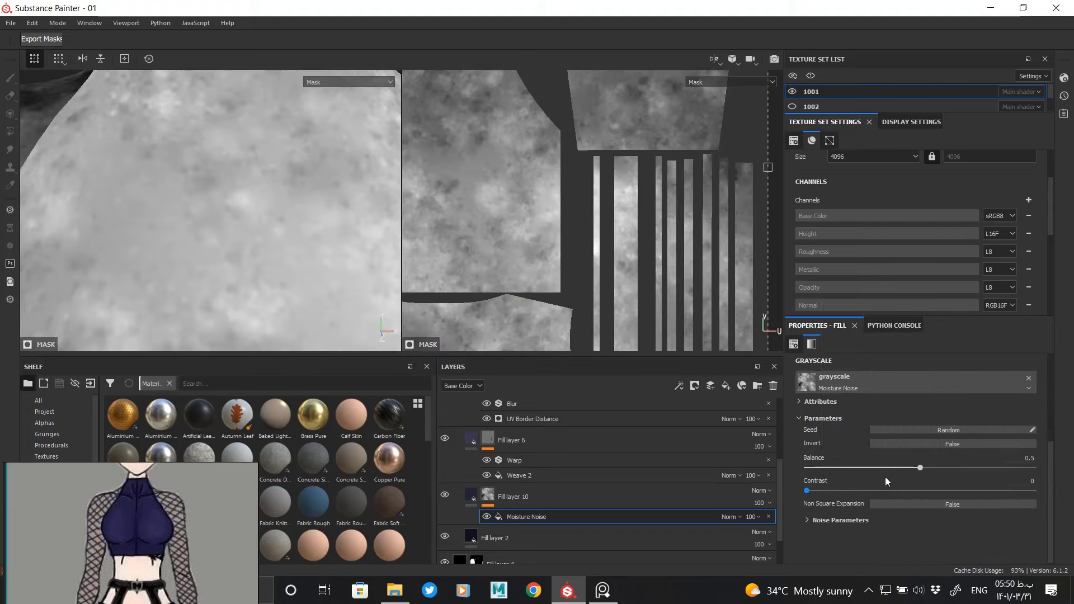
Step: Set Moisture Noise scale to 6 and balance to 0.24, then view the material
{"action": "left_click", "coordinate": [828, 540]}
{"action": "left_click_drag", "start_coordinate": [828, 540], "coordinate": [993, 552]}
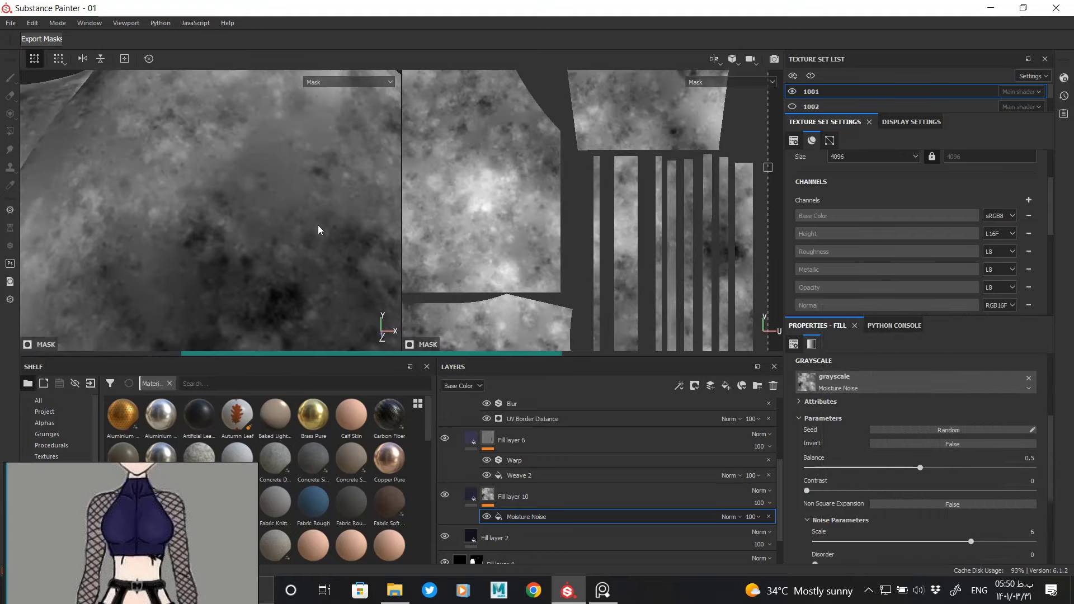
{"action": "scroll", "coordinate": [319, 229], "scroll_direction": "down", "scroll_amount": 5}
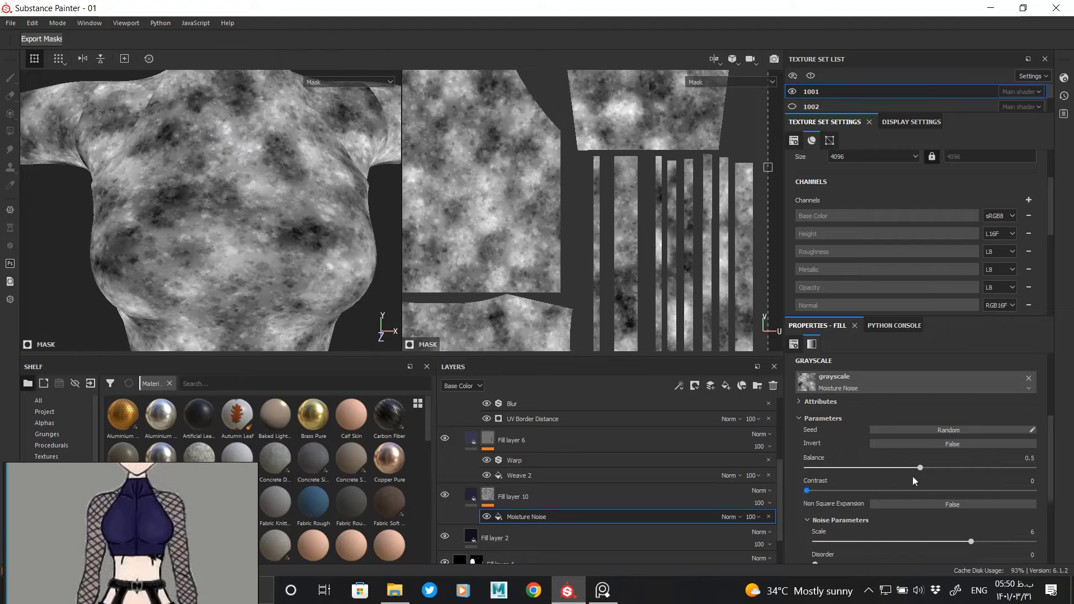
{"action": "left_click_drag", "start_coordinate": [896, 468], "coordinate": [852, 469]}
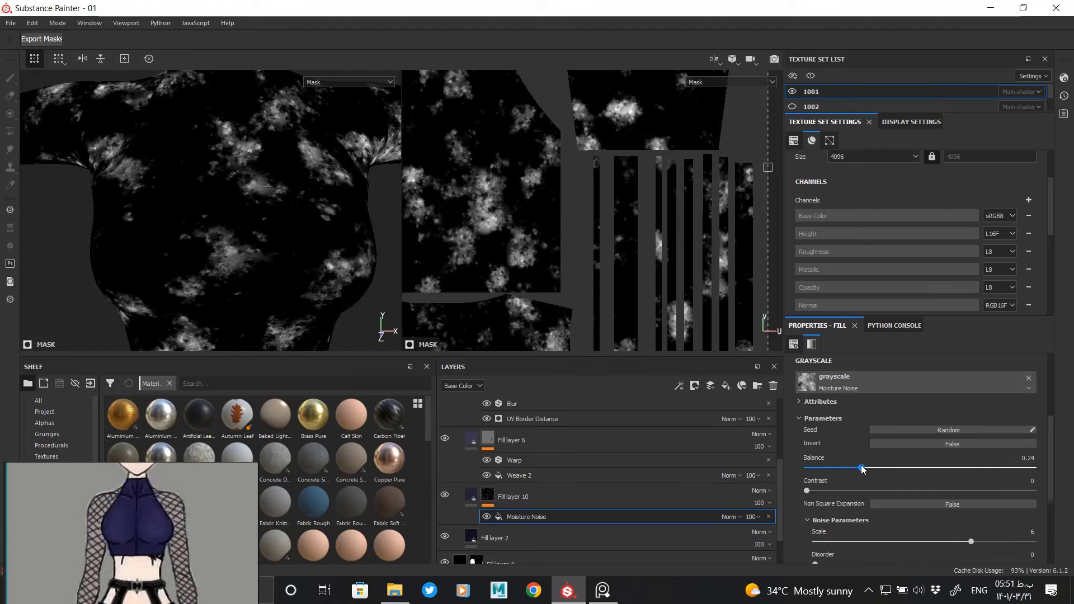
{"action": "left_click", "coordinate": [474, 497]}
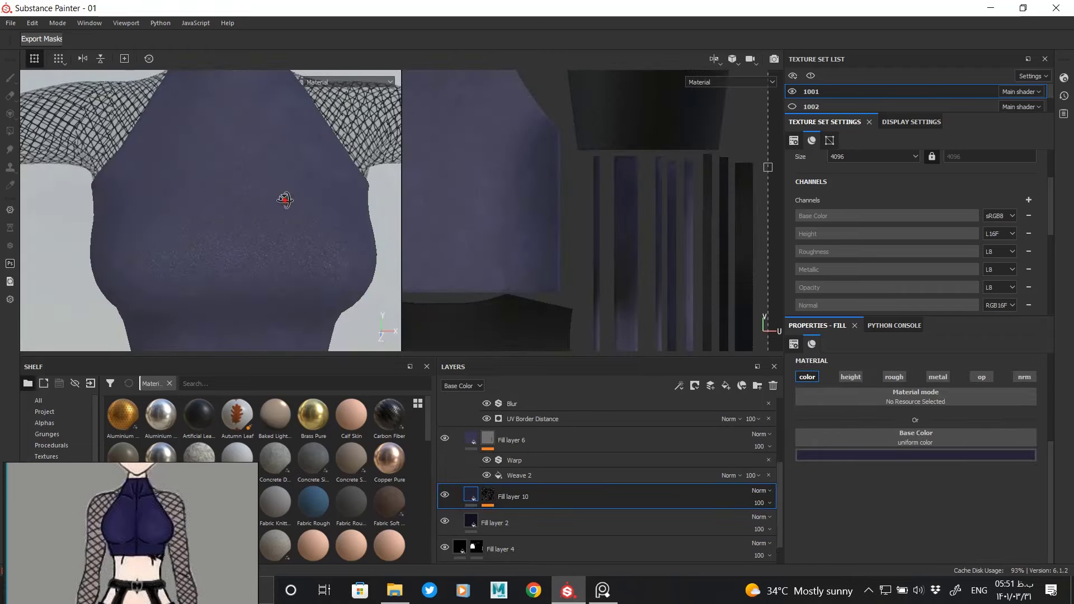
{"action": "mouse_move", "coordinate": [284, 200]}
{"action": "left_mouse_down", "text": "alt"}
{"action": "mouse_move", "coordinate": [232, 168]}
{"action": "mouse_move", "coordinate": [163, 166]}
{"action": "mouse_move", "coordinate": [268, 225]}
{"action": "mouse_move", "coordinate": [115, 125]}
{"action": "mouse_move", "coordinate": [240, 192]}
{"action": "mouse_move", "coordinate": [208, 192]}
{"action": "mouse_move", "coordinate": [274, 240]}
{"action": "mouse_move", "coordinate": [254, 230]}
{"action": "left_mouse_up", "text": "alt"}
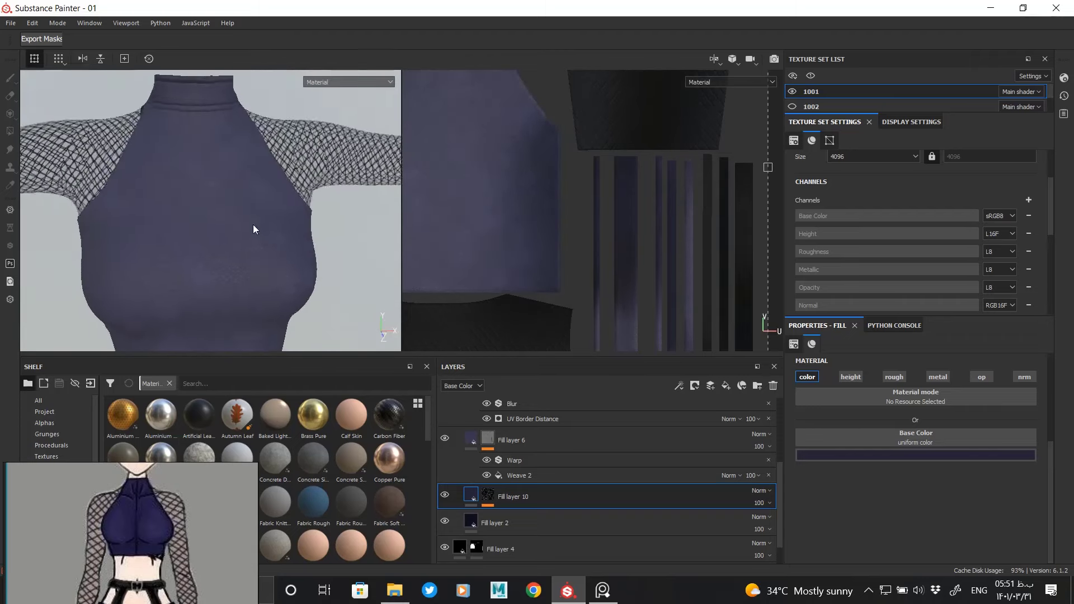
Step: Swap the mask's Moisture Noise for Grunge Dirt Splats and view the mask alone
{"action": "left_click", "coordinate": [488, 494]}
{"action": "left_click", "coordinate": [679, 517]}
{"action": "left_click", "coordinate": [806, 382]}
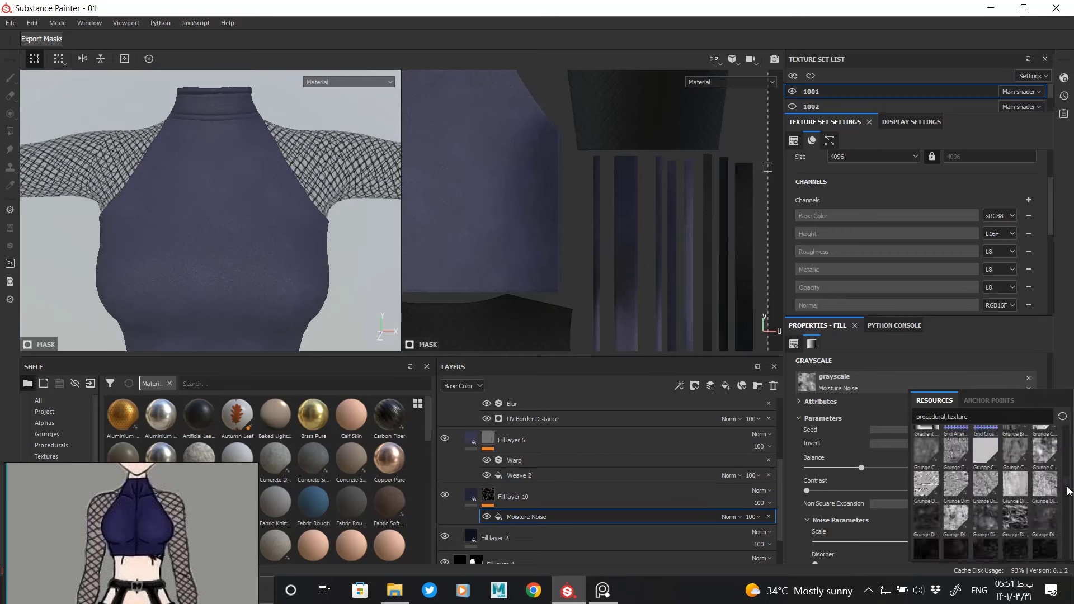
{"action": "scroll", "coordinate": [1013, 478], "scroll_direction": "down", "scroll_amount": 2}
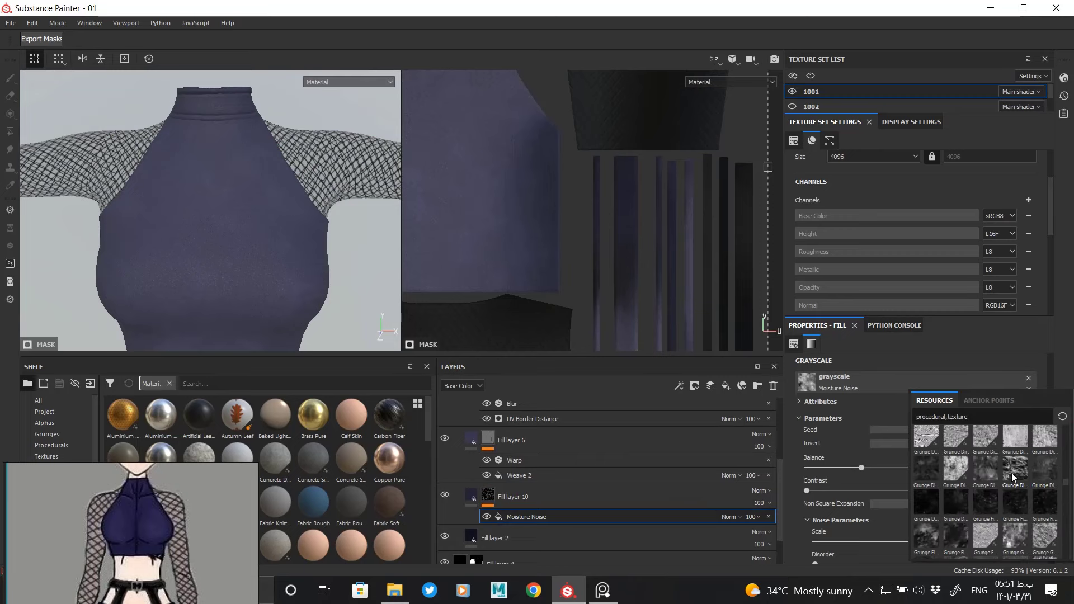
{"action": "left_click", "coordinate": [1014, 477]}
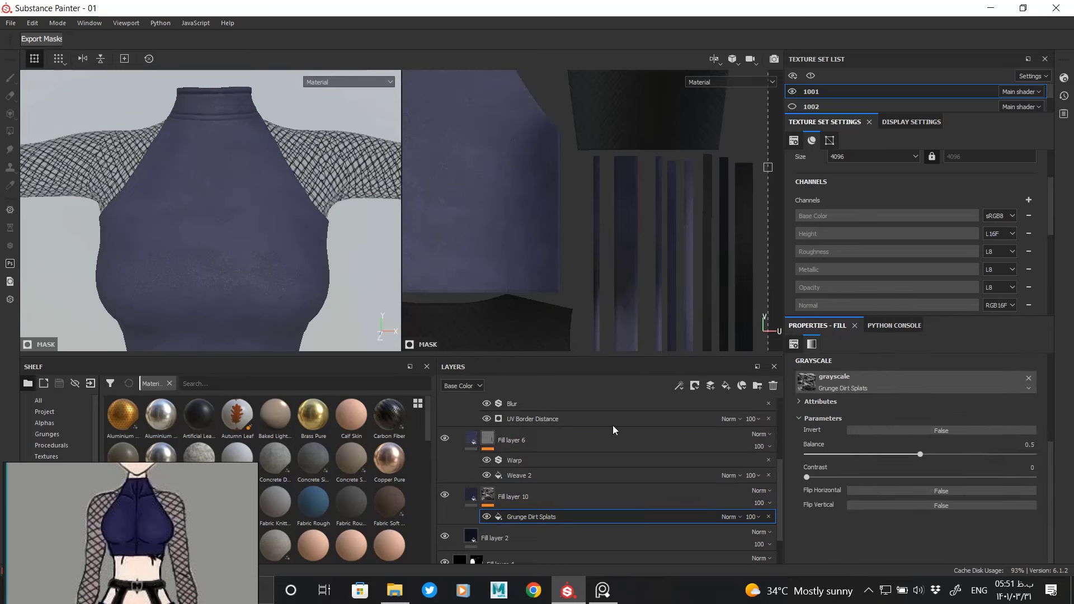
{"action": "key", "text": "m"}
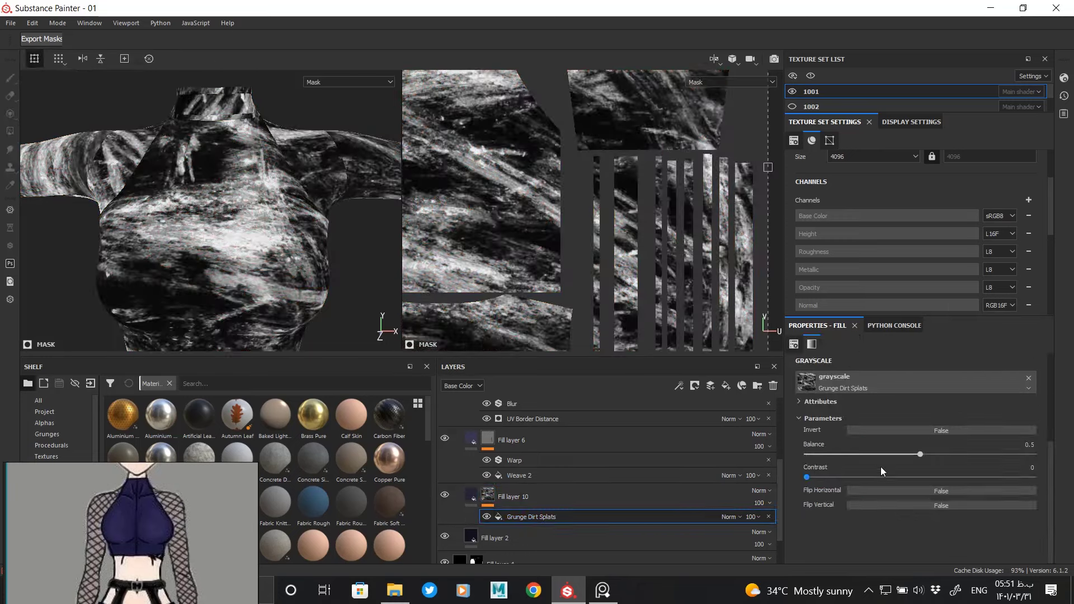
Step: Flip the grunge vertically, set contrast to 0.47, and view Fill layer 10's material
{"action": "scroll", "coordinate": [881, 467], "scroll_direction": "up", "scroll_amount": 2}
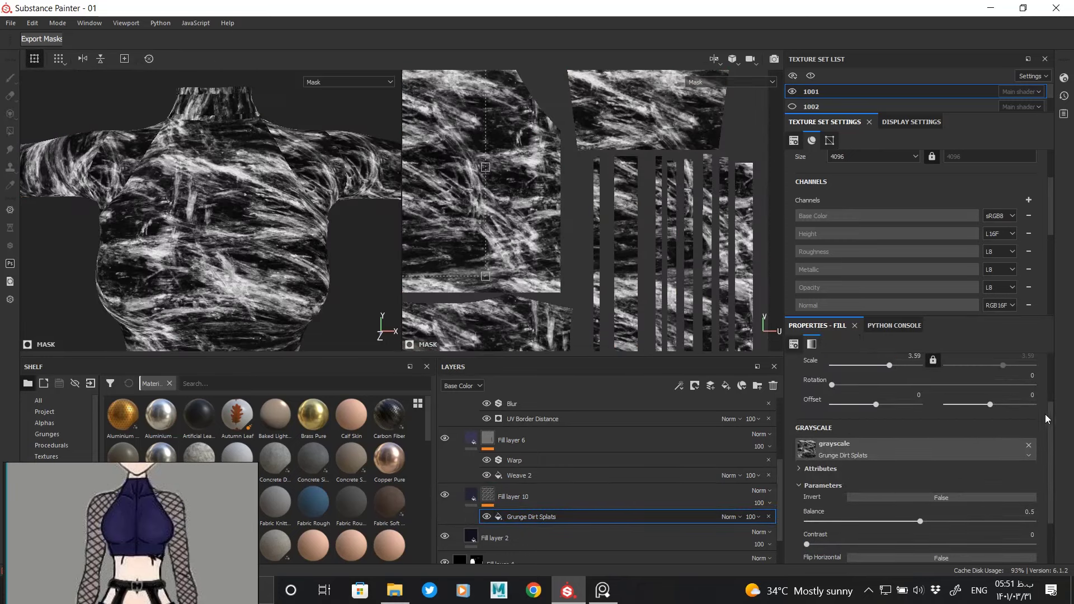
{"action": "scroll", "coordinate": [889, 514], "scroll_direction": "down", "scroll_amount": 2}
{"action": "left_click", "coordinate": [867, 513]}
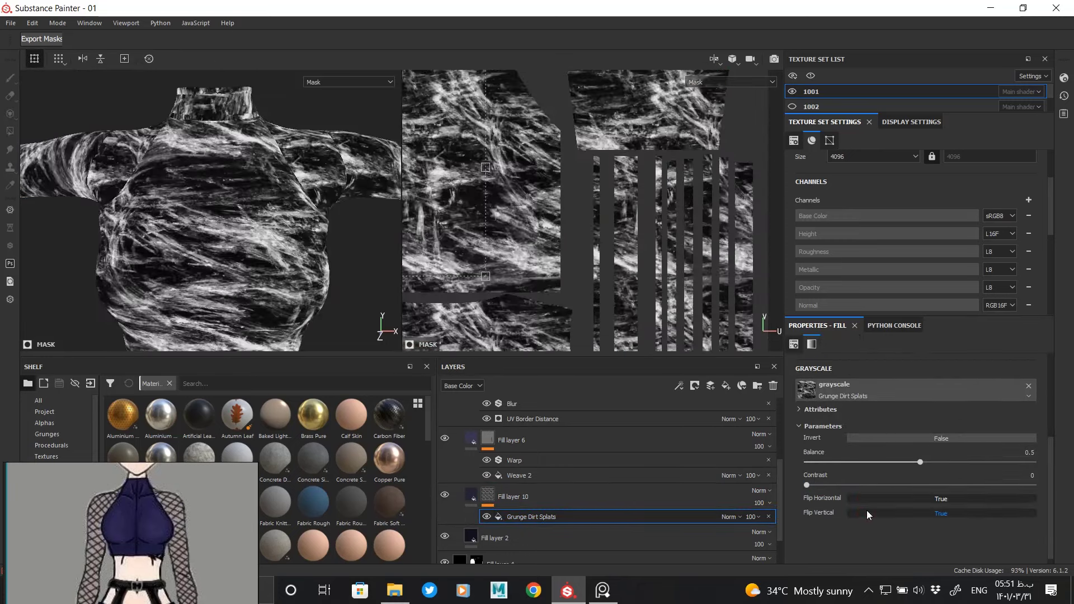
{"action": "left_click_drag", "start_coordinate": [807, 485], "coordinate": [740, 459]}
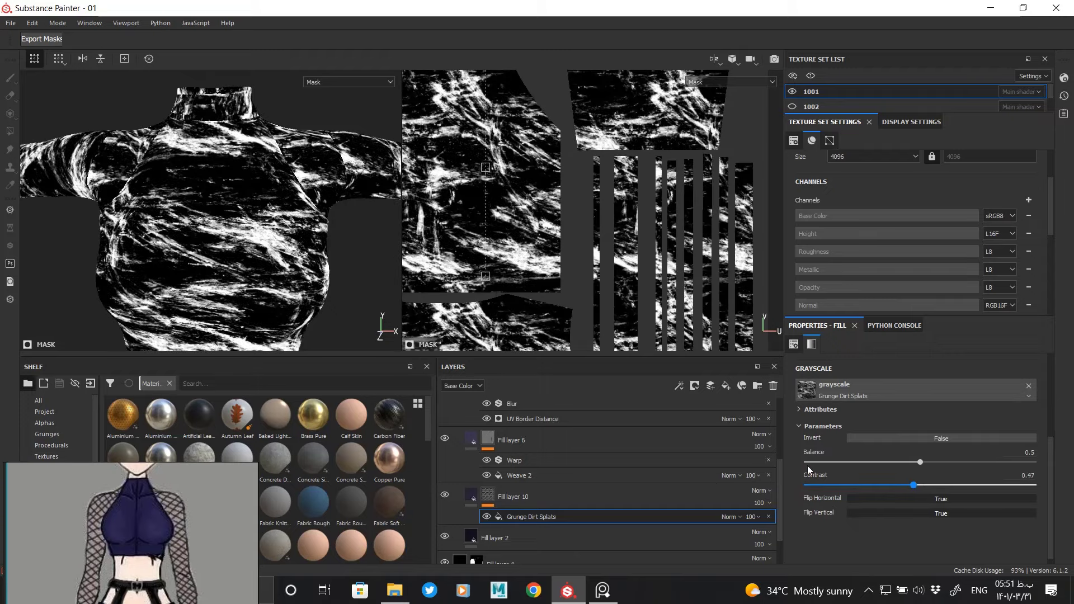
{"action": "left_click", "coordinate": [472, 497]}
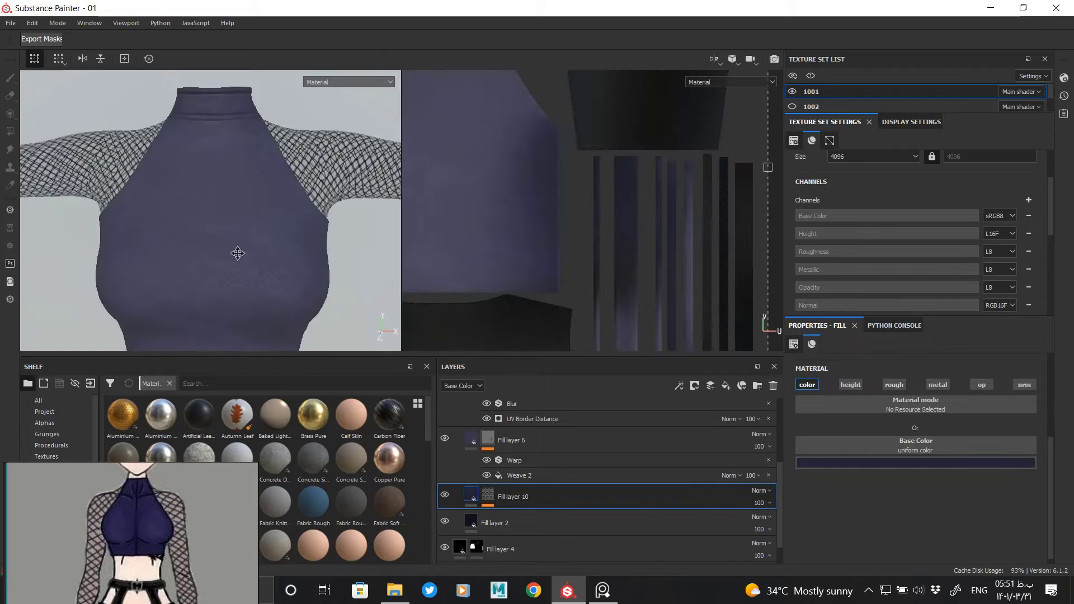
{"action": "left_click_drag", "start_coordinate": [242, 208], "coordinate": [208, 203], "text": "alt"}
{"action": "mouse_move", "coordinate": [209, 203]}
{"action": "right_mouse_down", "text": "alt"}
{"action": "mouse_move", "coordinate": [132, 164]}
{"action": "mouse_move", "coordinate": [322, 173]}
{"action": "right_mouse_up", "text": "alt"}
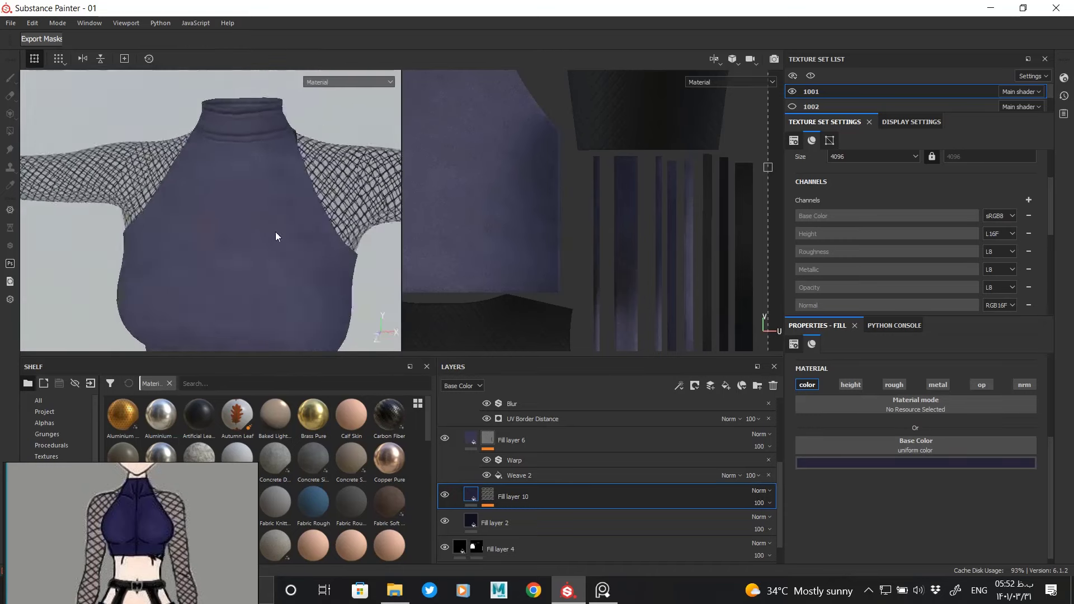
Step: Enable Fill layer 10's roughness channel and set Roughness to about 0.96
{"action": "right_click_drag", "start_coordinate": [321, 173], "coordinate": [436, 324], "text": "alt"}
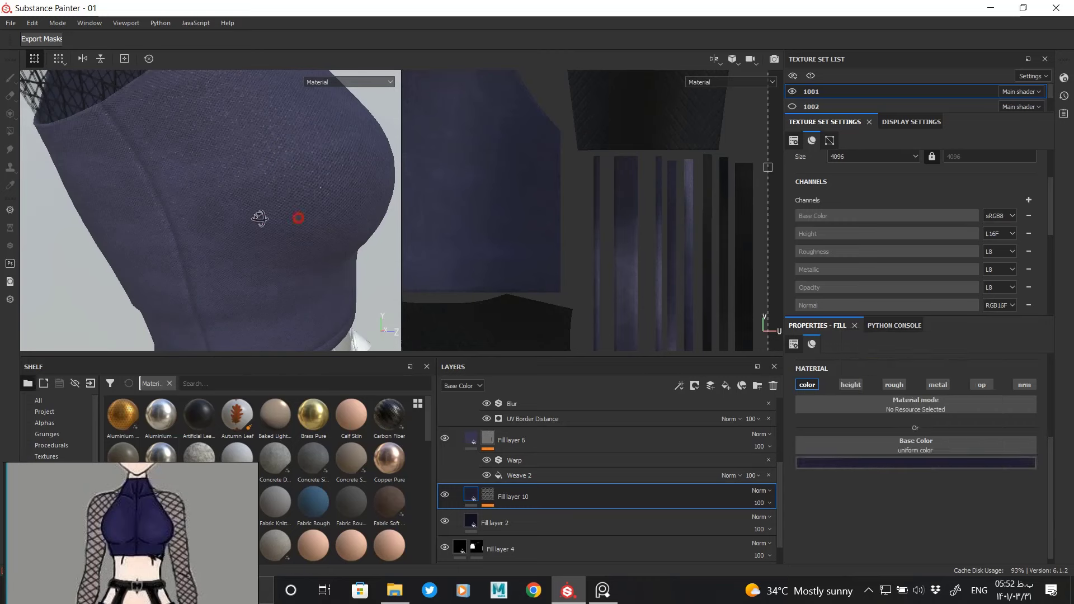
{"action": "left_click_drag", "start_coordinate": [258, 215], "coordinate": [269, 250], "text": "alt"}
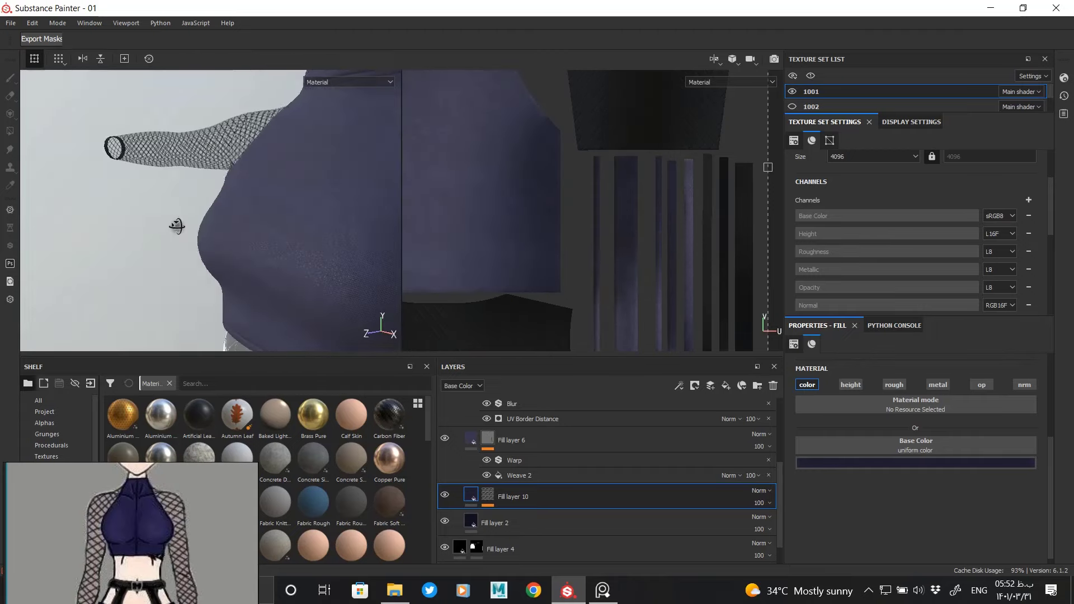
{"action": "left_click", "coordinate": [897, 386]}
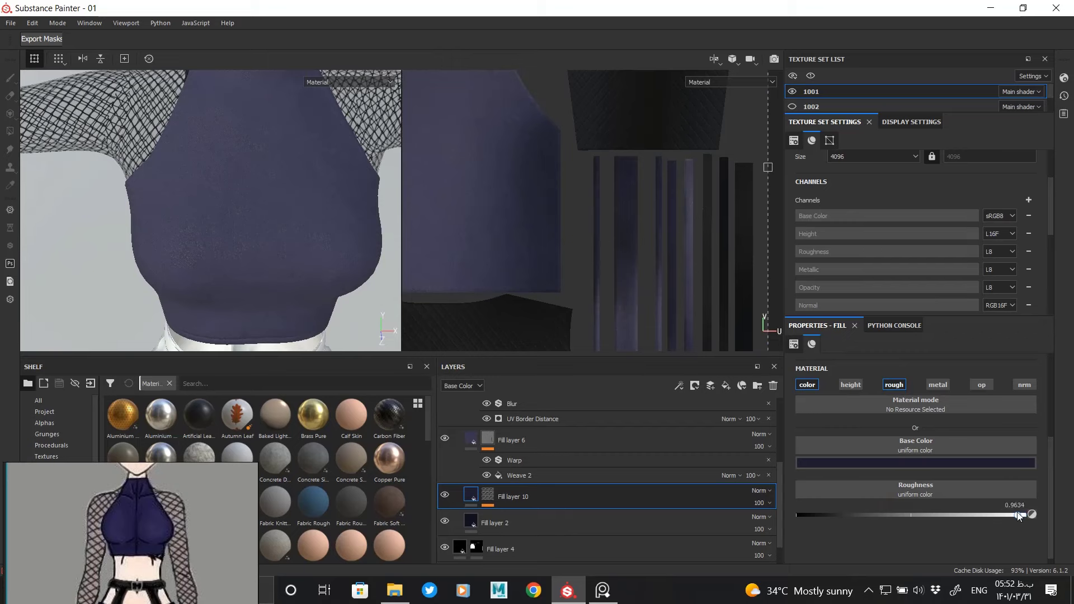
{"action": "mouse_move", "coordinate": [1017, 512]}
{"action": "left_mouse_down"}
{"action": "mouse_move", "coordinate": [777, 495]}
{"action": "mouse_move", "coordinate": [1021, 516]}
{"action": "left_mouse_up"}
Step: Orbit and zoom around the top to inspect the matte fabric, then frame the whole model
{"action": "left_click_drag", "start_coordinate": [319, 179], "coordinate": [326, 223], "text": "alt"}
{"action": "scroll", "coordinate": [326, 223], "scroll_direction": "up", "scroll_amount": 5}
{"action": "scroll", "coordinate": [245, 228], "scroll_direction": "down", "scroll_amount": 5}
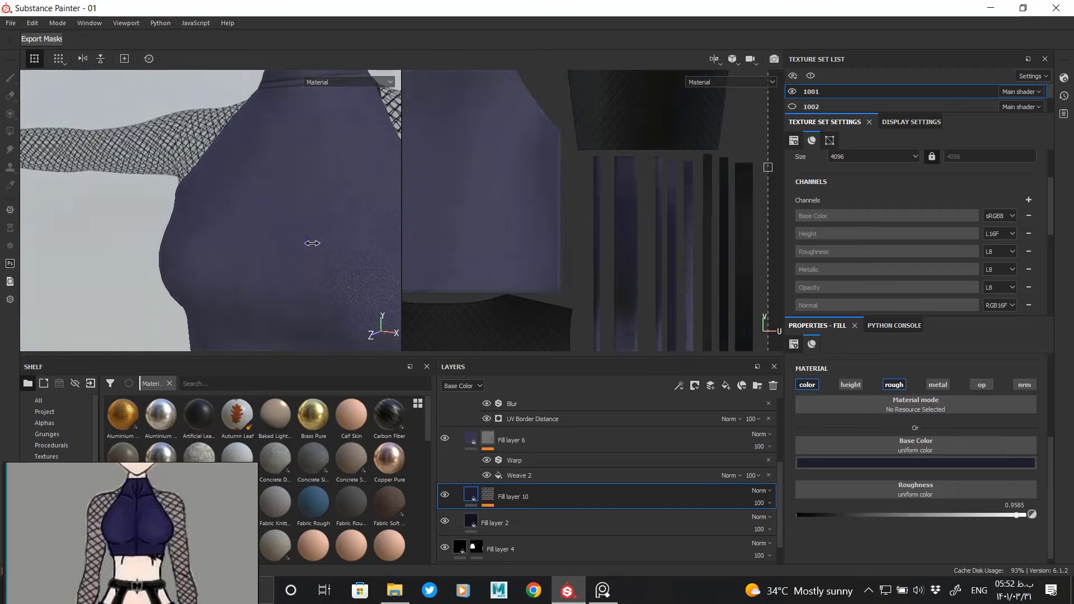
{"action": "scroll", "coordinate": [325, 248], "scroll_direction": "down", "scroll_amount": 5}
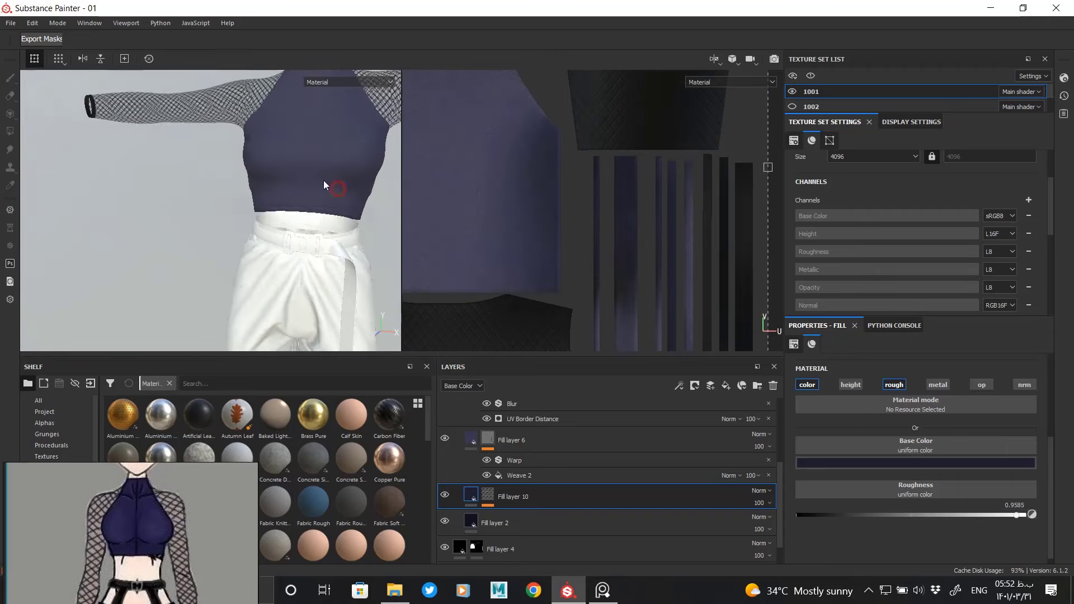
{"action": "left_click_drag", "start_coordinate": [325, 185], "coordinate": [272, 246], "text": "alt"}
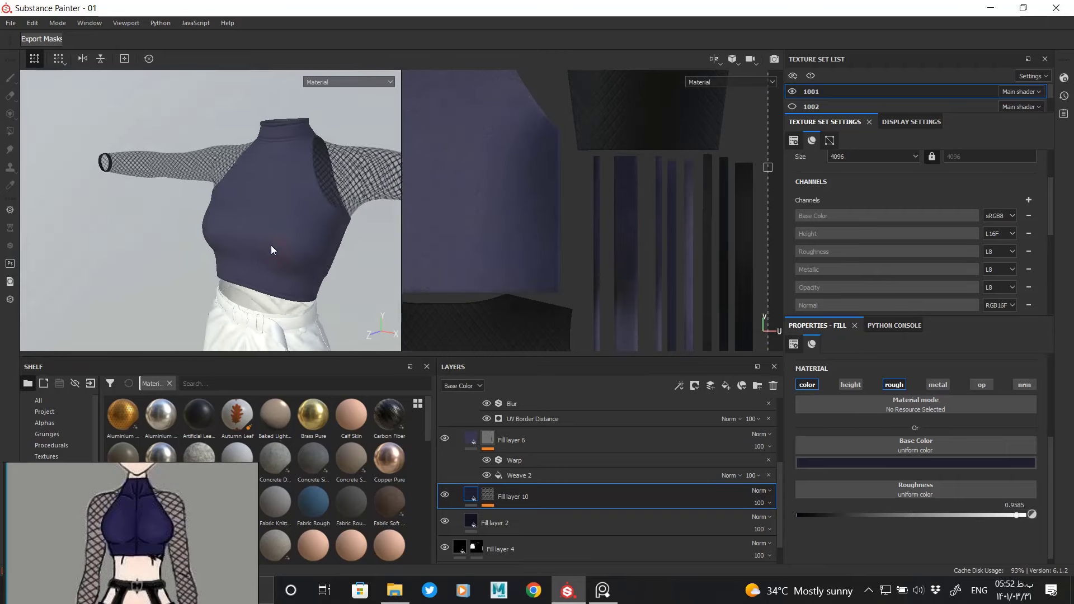
{"action": "key", "text": "f"}
{"action": "scroll", "coordinate": [503, 219], "scroll_direction": "up", "scroll_amount": 2}
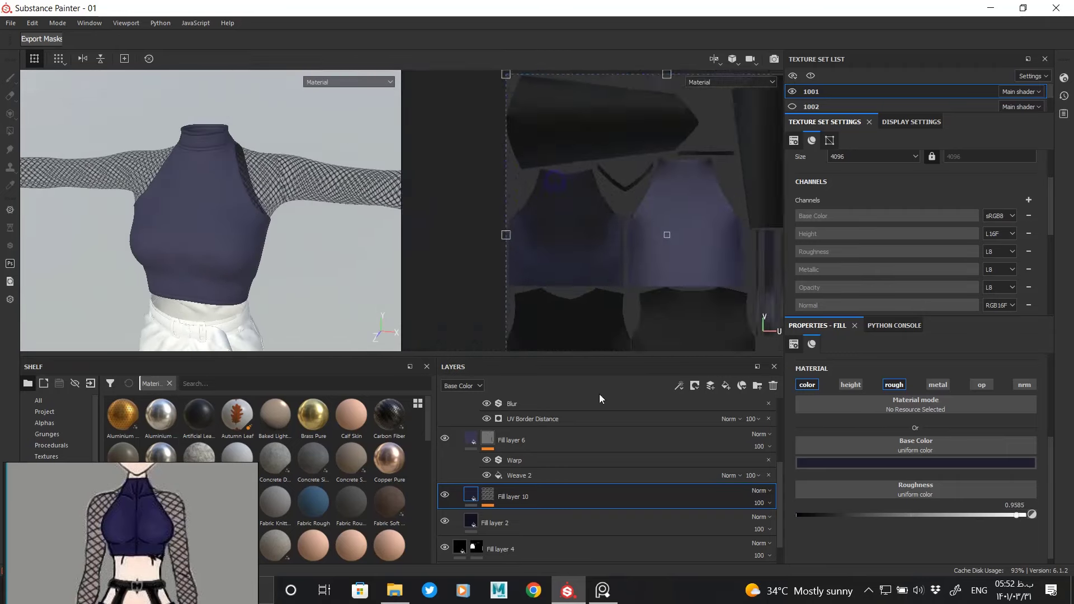
{"action": "scroll", "coordinate": [504, 218], "scroll_direction": "up", "scroll_amount": 1}
{"action": "scroll", "coordinate": [777, 414], "scroll_direction": "up", "scroll_amount": 3}
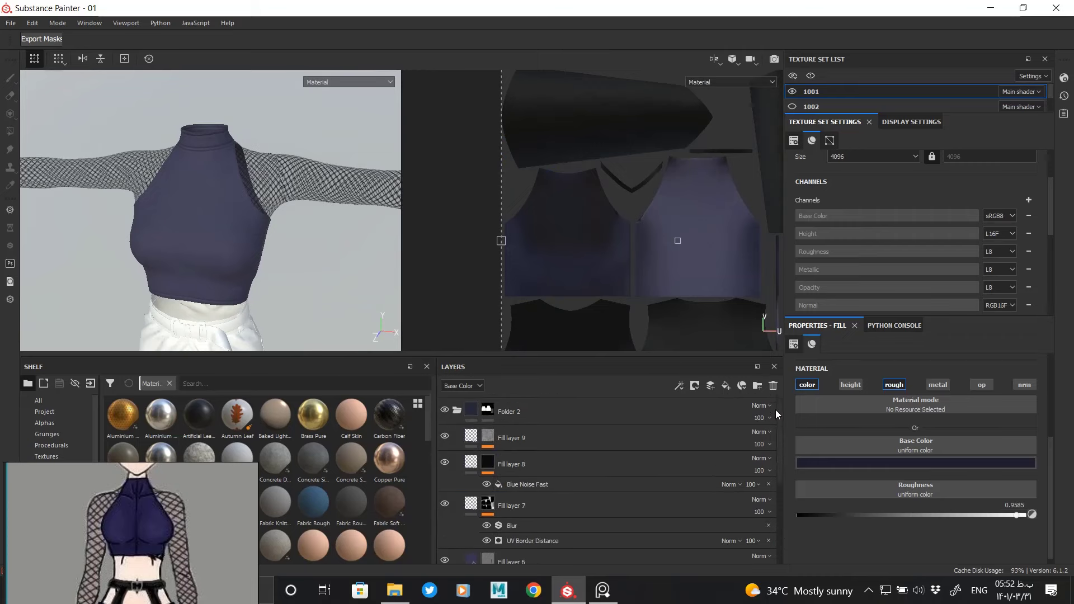
Step: Copy Folder 2 holding the top's fabric layers
{"action": "left_click", "coordinate": [486, 419]}
{"action": "mouse_move", "coordinate": [269, 278]}
{"action": "left_mouse_down", "text": "alt"}
{"action": "mouse_move", "coordinate": [292, 192]}
{"action": "mouse_move", "coordinate": [240, 259]}
{"action": "left_mouse_up", "text": "alt"}
{"action": "scroll", "coordinate": [251, 277], "scroll_direction": "down", "scroll_amount": 2}
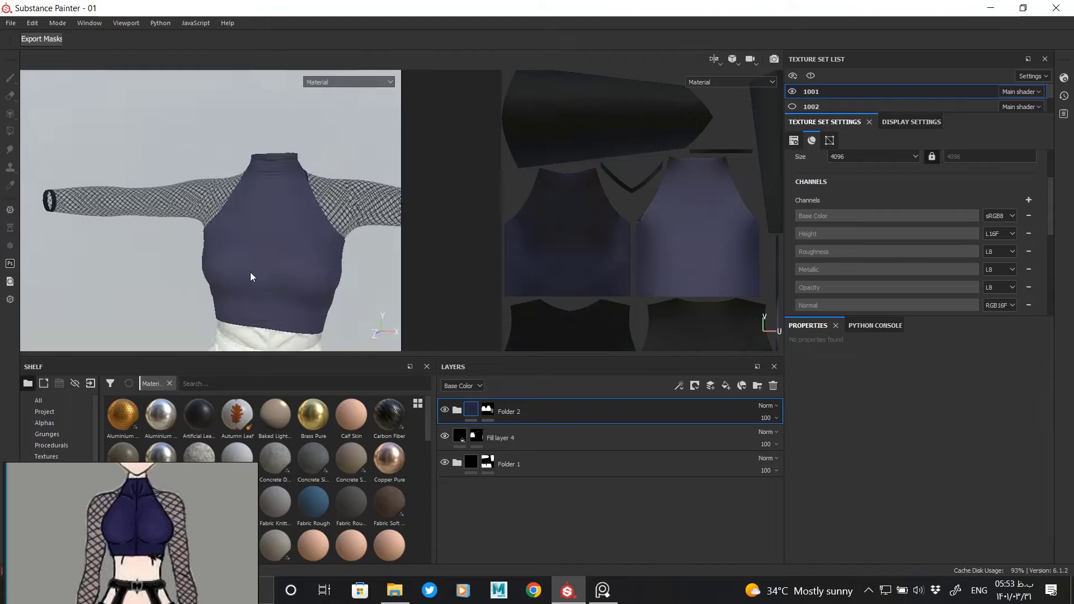
{"action": "scroll", "coordinate": [250, 277], "scroll_direction": "up", "scroll_amount": 3}
{"action": "mouse_move", "coordinate": [276, 211]}
{"action": "left_mouse_down", "text": "alt"}
{"action": "mouse_move", "coordinate": [345, 253]}
{"action": "mouse_move", "coordinate": [239, 172]}
{"action": "mouse_move", "coordinate": [392, 112]}
{"action": "left_mouse_up", "text": "alt"}
{"action": "scroll", "coordinate": [247, 199], "scroll_direction": "up", "scroll_amount": 2}
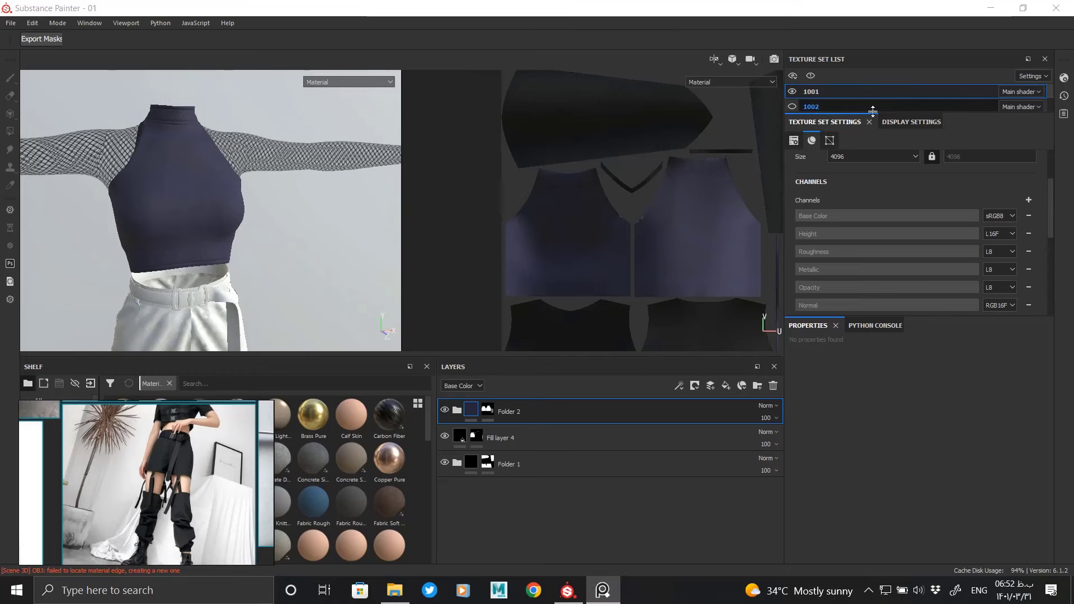
{"action": "left_click_drag", "start_coordinate": [869, 124], "coordinate": [869, 146]}
{"action": "left_click", "coordinate": [487, 411]}
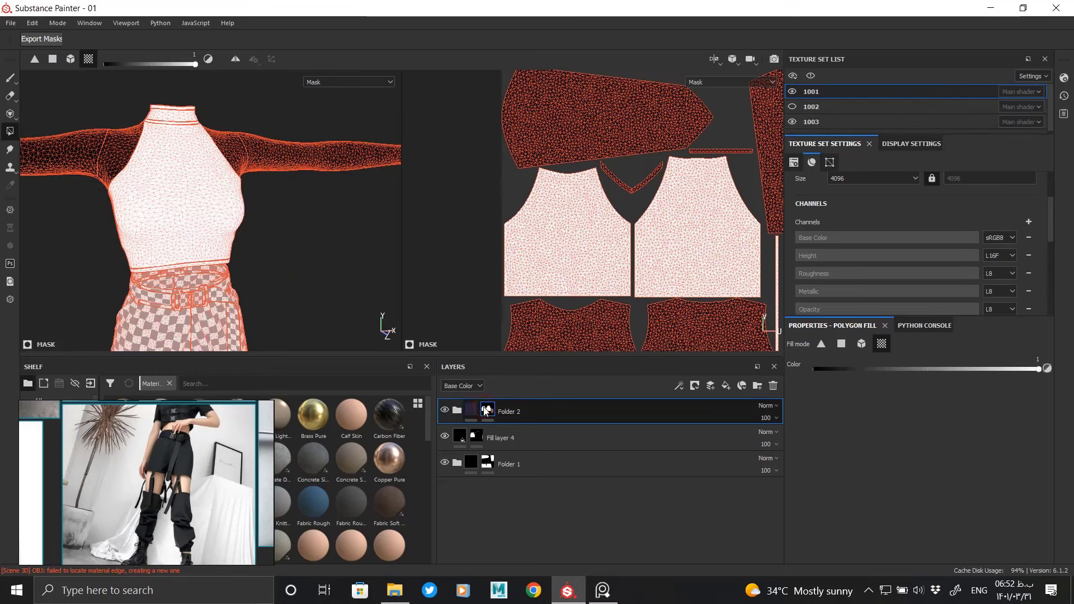
{"action": "right_click", "coordinate": [474, 415]}
{"action": "left_click", "coordinate": [566, 183]}
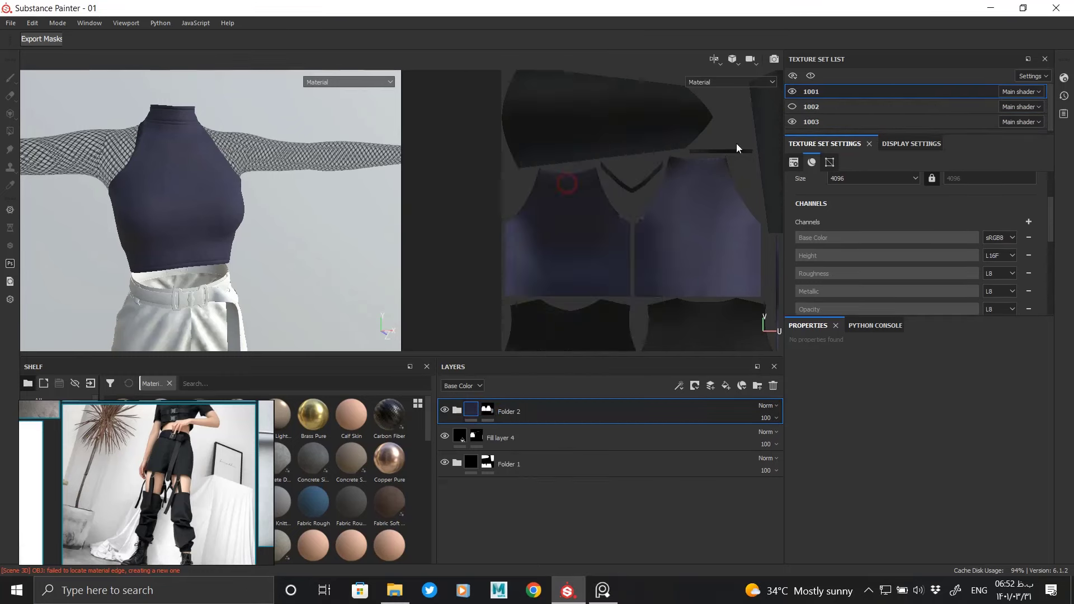
Step: Paste Folder 2 into the pants' texture set 1003
{"action": "left_click", "coordinate": [816, 122]}
{"action": "right_click", "coordinate": [528, 414]}
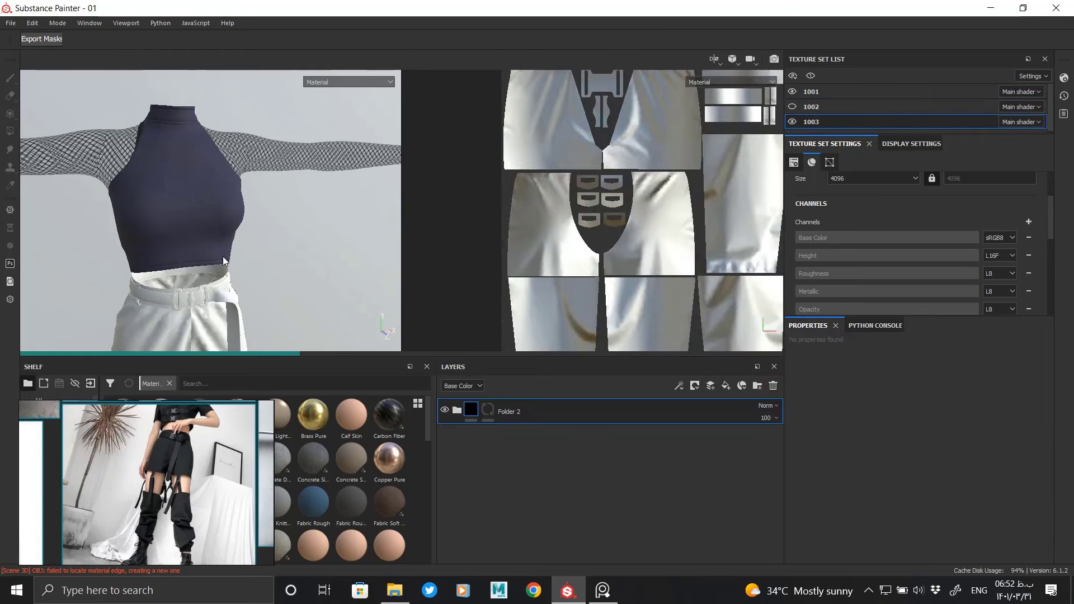
{"action": "scroll", "coordinate": [266, 264], "scroll_direction": "up", "scroll_amount": 3}
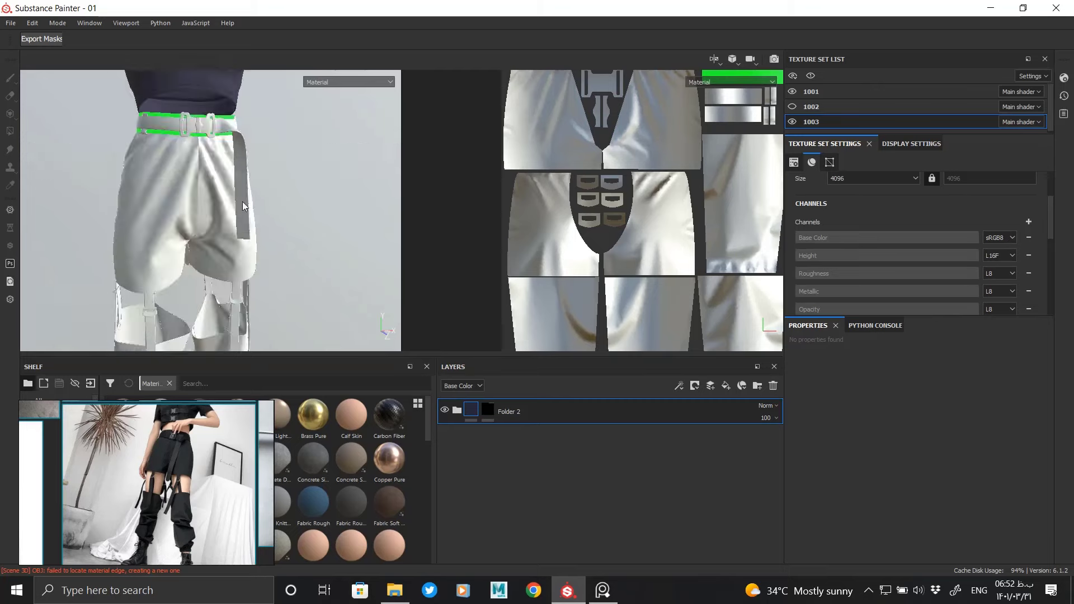
{"action": "left_click_drag", "start_coordinate": [243, 201], "coordinate": [425, 233], "text": "alt"}
{"action": "left_click_drag", "start_coordinate": [1048, 210], "coordinate": [1050, 237]}
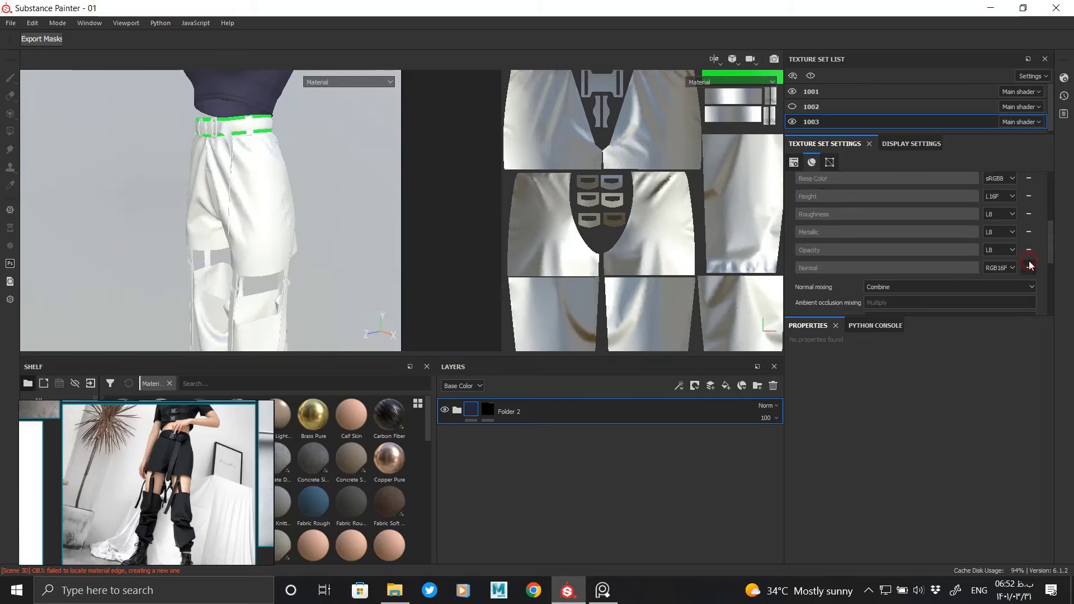
{"action": "scroll", "coordinate": [169, 150], "scroll_direction": "up", "scroll_amount": 5}
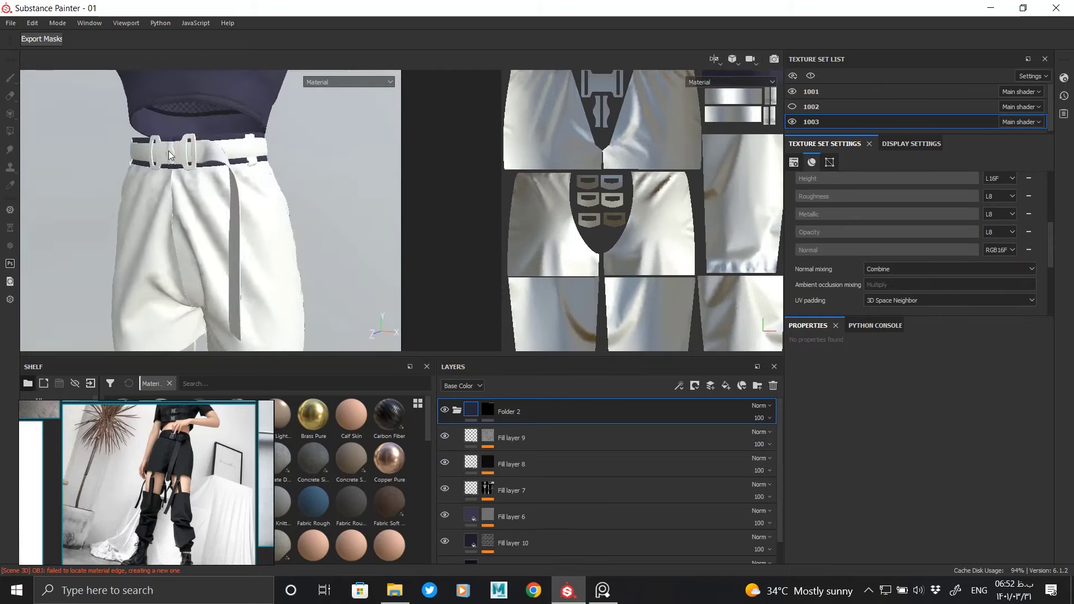
Step: Remove Folder 2's mask so the woven fabric covers the pants
{"action": "left_click", "coordinate": [488, 411]}
{"action": "right_click", "coordinate": [489, 411]}
{"action": "left_click", "coordinate": [556, 183]}
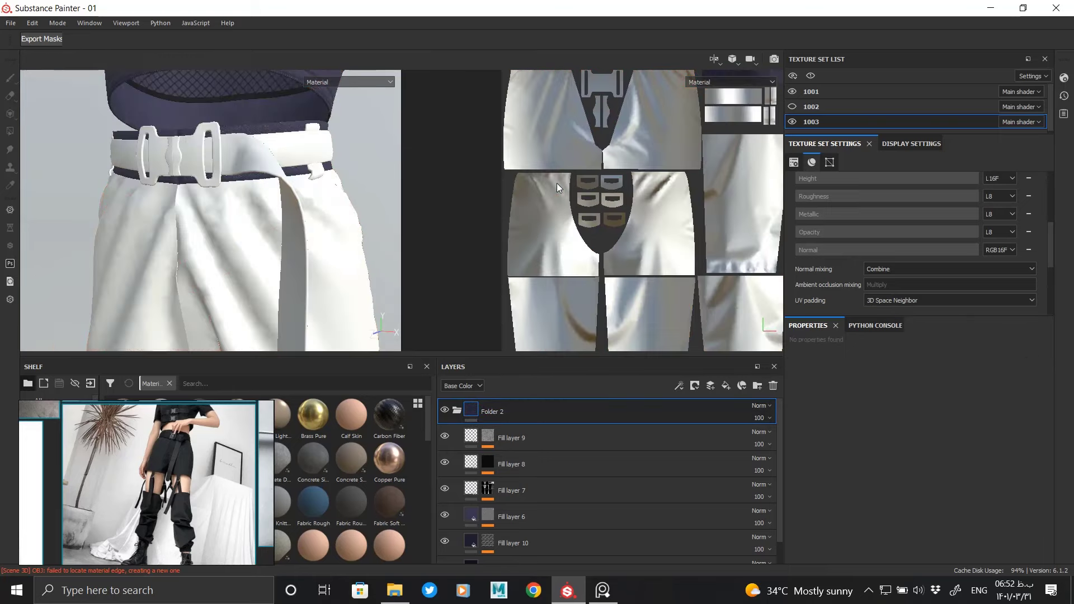
{"action": "scroll", "coordinate": [327, 187], "scroll_direction": "up", "scroll_amount": 2}
{"action": "scroll", "coordinate": [248, 220], "scroll_direction": "up", "scroll_amount": 3}
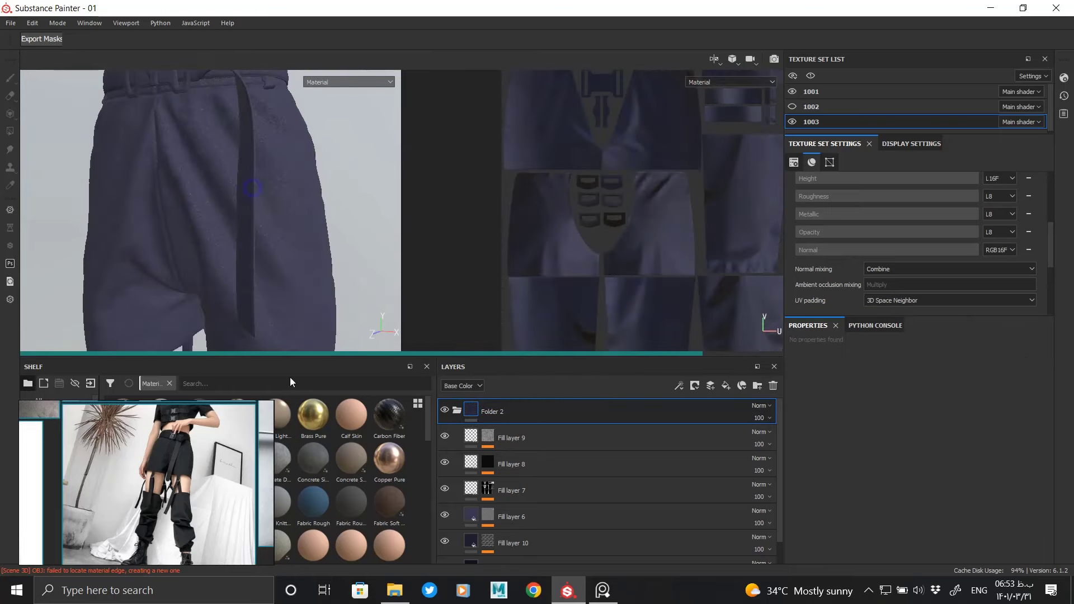
{"action": "scroll", "coordinate": [308, 170], "scroll_direction": "up", "scroll_amount": 3}
{"action": "scroll", "coordinate": [290, 227], "scroll_direction": "up", "scroll_amount": 2}
{"action": "scroll", "coordinate": [290, 227], "scroll_direction": "down", "scroll_amount": 4}
{"action": "scroll", "coordinate": [145, 213], "scroll_direction": "down", "scroll_amount": 2}
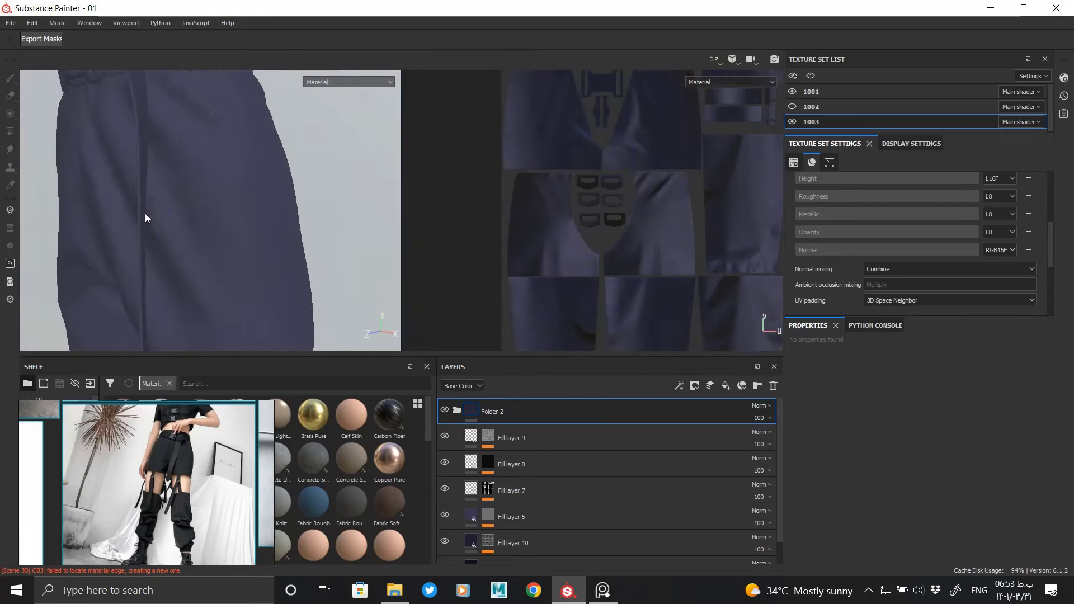
{"action": "scroll", "coordinate": [200, 227], "scroll_direction": "down", "scroll_amount": 2}
{"action": "scroll", "coordinate": [229, 260], "scroll_direction": "down", "scroll_amount": 1}
{"action": "scroll", "coordinate": [230, 260], "scroll_direction": "up", "scroll_amount": 2}
{"action": "left_click_drag", "start_coordinate": [229, 260], "coordinate": [241, 218], "text": "alt"}
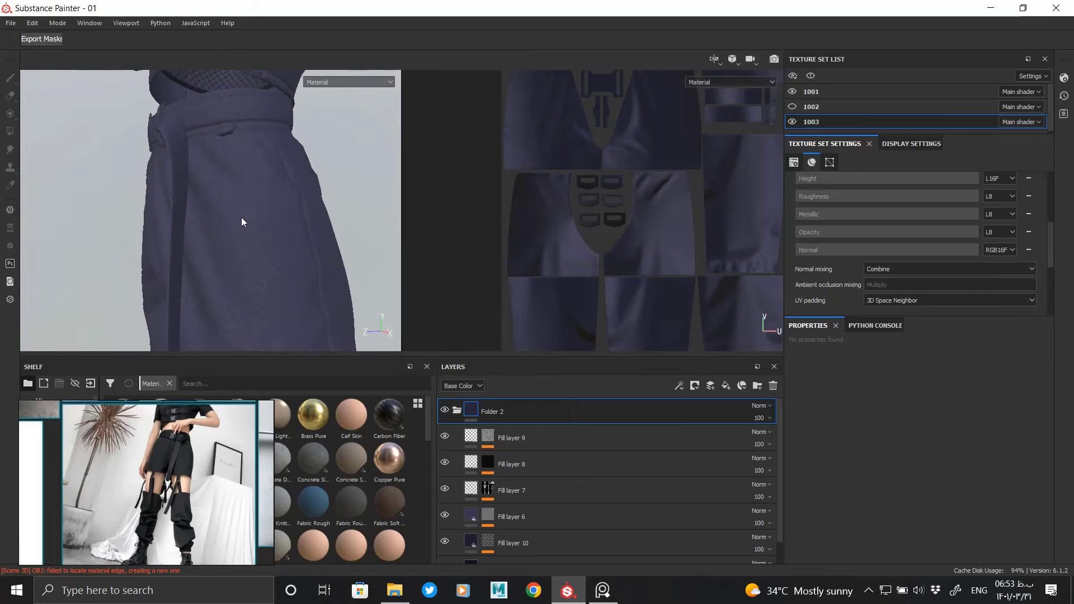
{"action": "scroll", "coordinate": [241, 219], "scroll_direction": "up", "scroll_amount": 3}
{"action": "scroll", "coordinate": [157, 193], "scroll_direction": "down", "scroll_amount": 3}
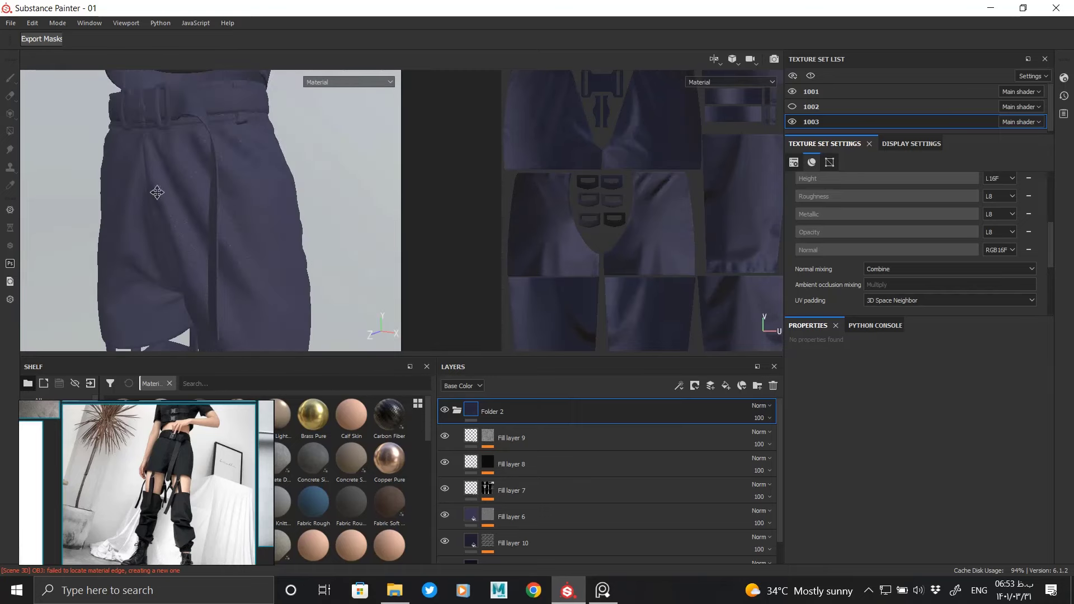
{"action": "middle_click_drag", "start_coordinate": [158, 192], "coordinate": [287, 210], "text": "alt"}
{"action": "scroll", "coordinate": [257, 204], "scroll_direction": "up", "scroll_amount": 3}
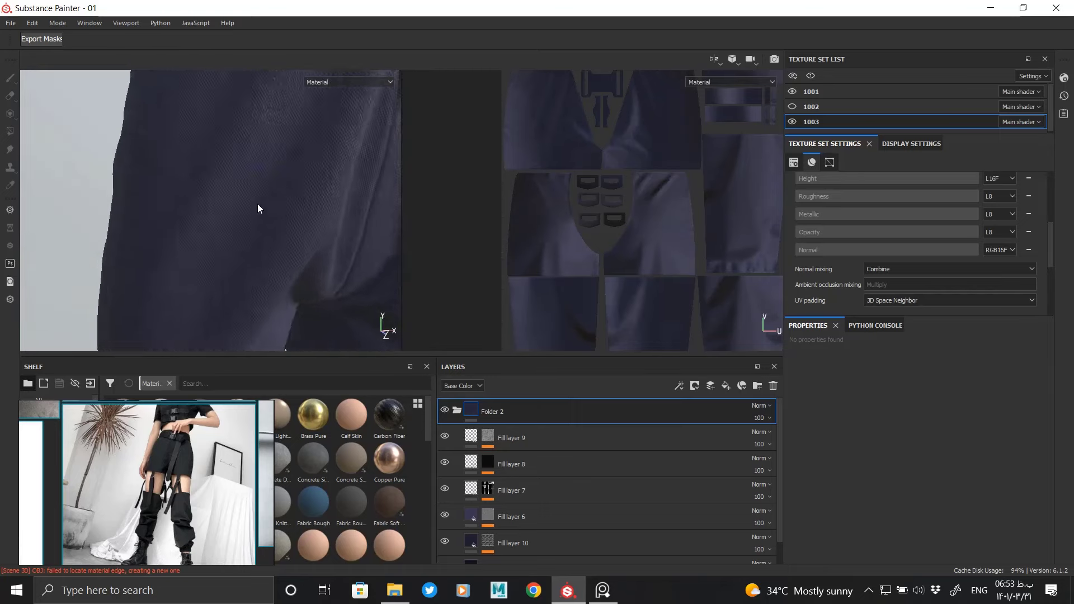
{"action": "scroll", "coordinate": [260, 214], "scroll_direction": "up", "scroll_amount": 2}
{"action": "scroll", "coordinate": [259, 214], "scroll_direction": "up", "scroll_amount": 2}
Step: Set the Balance of Fill layer 8's Blue Noise Fast mask to about 0.08
{"action": "left_click", "coordinate": [498, 453]}
{"action": "left_click", "coordinate": [529, 476]}
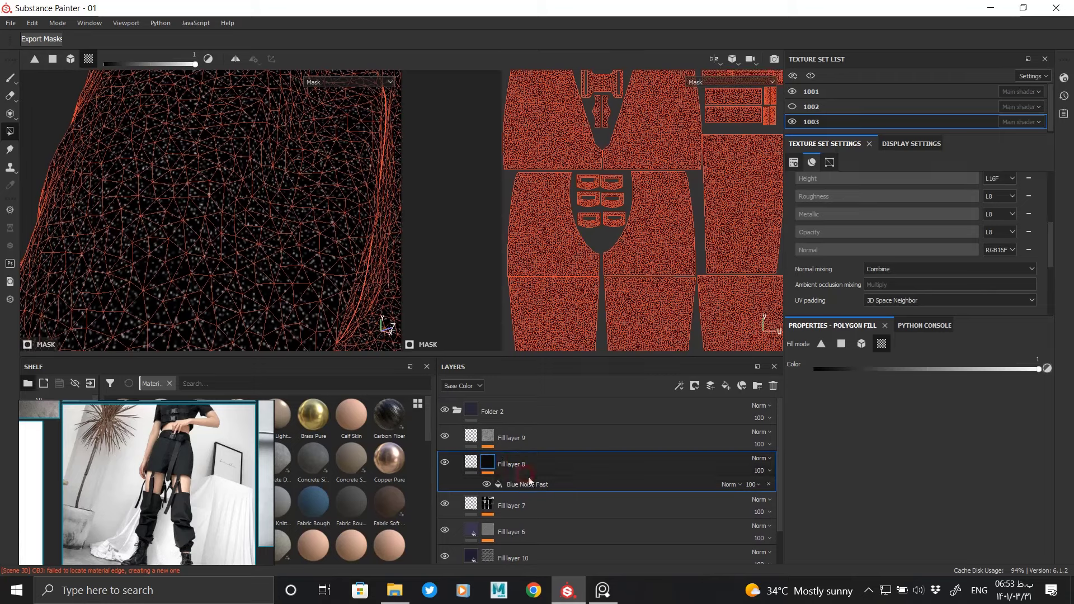
{"action": "left_click_drag", "start_coordinate": [806, 476], "coordinate": [825, 476]}
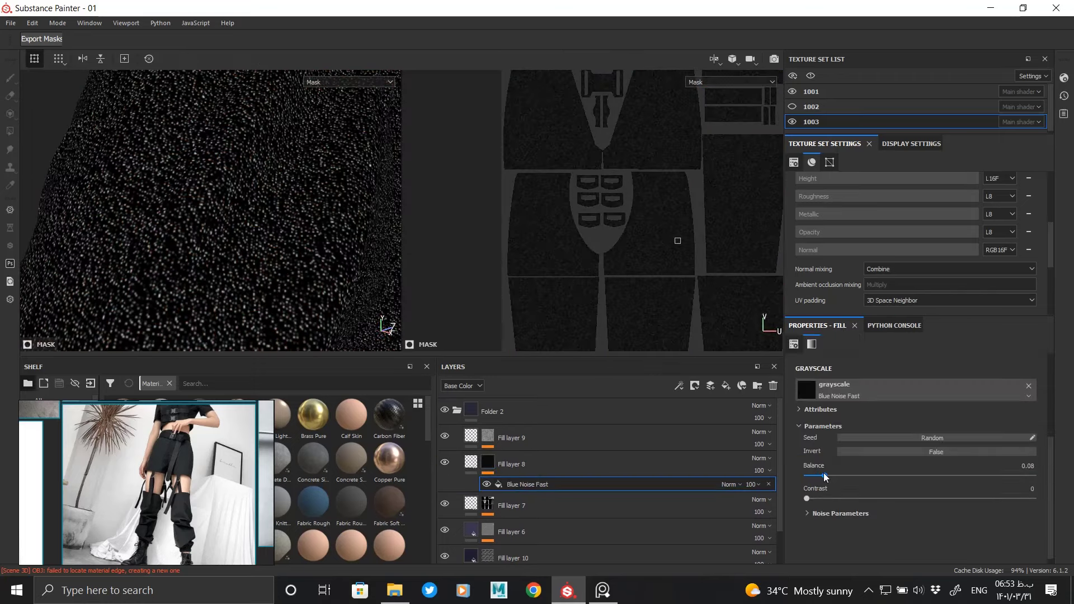
{"action": "left_click", "coordinate": [492, 456]}
{"action": "mouse_move", "coordinate": [317, 270]}
{"action": "right_mouse_down", "text": "alt"}
{"action": "mouse_move", "coordinate": [306, 139]}
{"action": "mouse_move", "coordinate": [288, 240]}
{"action": "mouse_move", "coordinate": [244, 201]}
{"action": "mouse_move", "coordinate": [300, 256]}
{"action": "mouse_move", "coordinate": [211, 199]}
{"action": "right_mouse_up", "text": "alt"}
{"action": "left_click_drag", "start_coordinate": [211, 199], "coordinate": [199, 291], "text": "alt"}
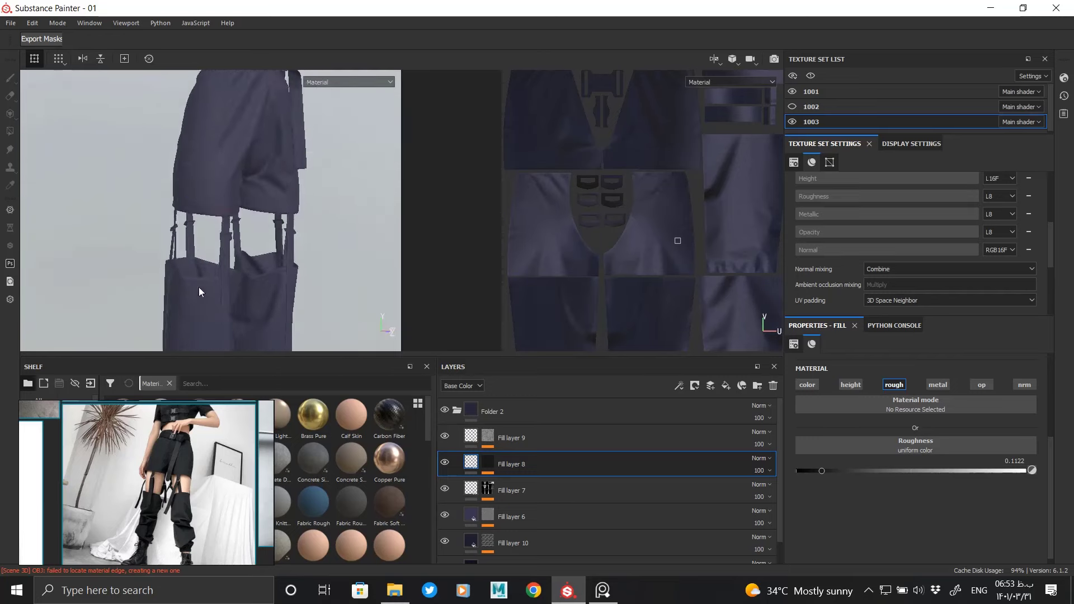
Step: Lower Fill layer 9's height to 0.2341
{"action": "left_click", "coordinate": [487, 437]}
{"action": "left_click", "coordinate": [529, 458]}
{"action": "scroll", "coordinate": [235, 212], "scroll_direction": "up", "scroll_amount": 3}
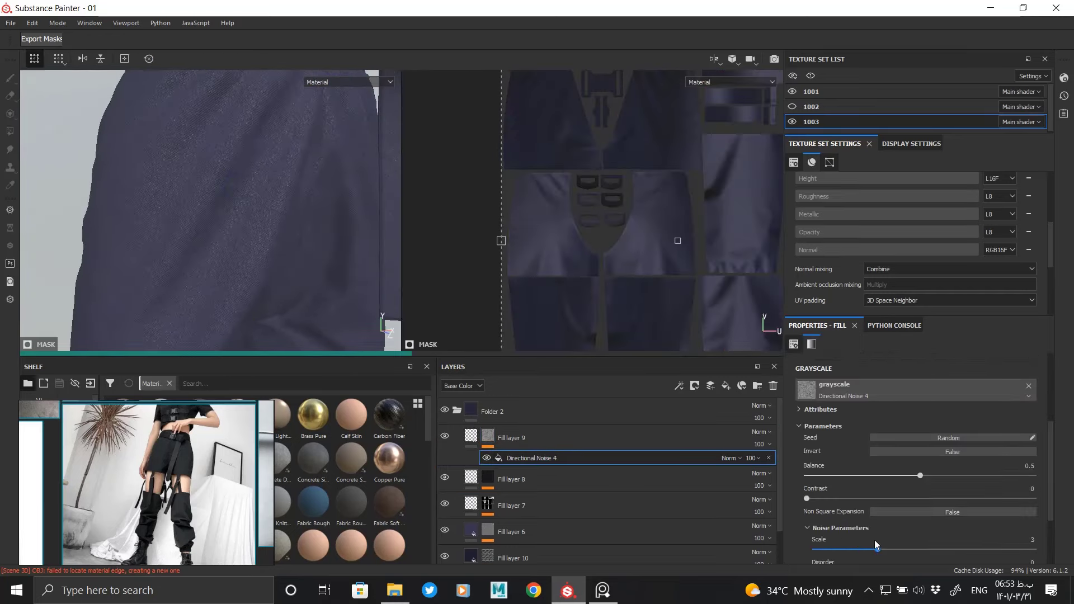
{"action": "left_click", "coordinate": [512, 437]}
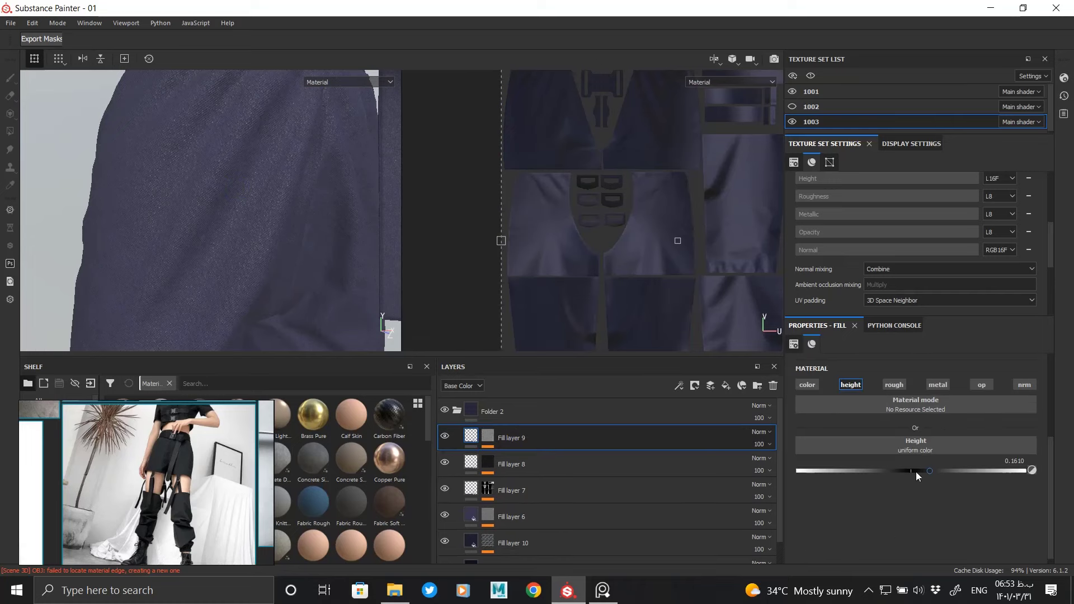
{"action": "left_click_drag", "start_coordinate": [941, 471], "coordinate": [938, 472]}
{"action": "mouse_move", "coordinate": [311, 260]}
{"action": "left_mouse_down", "text": "alt"}
{"action": "mouse_move", "coordinate": [279, 223]}
{"action": "mouse_move", "coordinate": [260, 223]}
{"action": "mouse_move", "coordinate": [297, 272]}
{"action": "mouse_move", "coordinate": [105, 143]}
{"action": "mouse_move", "coordinate": [257, 248]}
{"action": "mouse_move", "coordinate": [199, 197]}
{"action": "mouse_move", "coordinate": [208, 116]}
{"action": "mouse_move", "coordinate": [244, 136]}
{"action": "left_mouse_up", "text": "alt"}
Step: Orbit around the shorts to check the weave from the back and the waistband
{"action": "scroll", "coordinate": [244, 136], "scroll_direction": "up", "scroll_amount": 3}
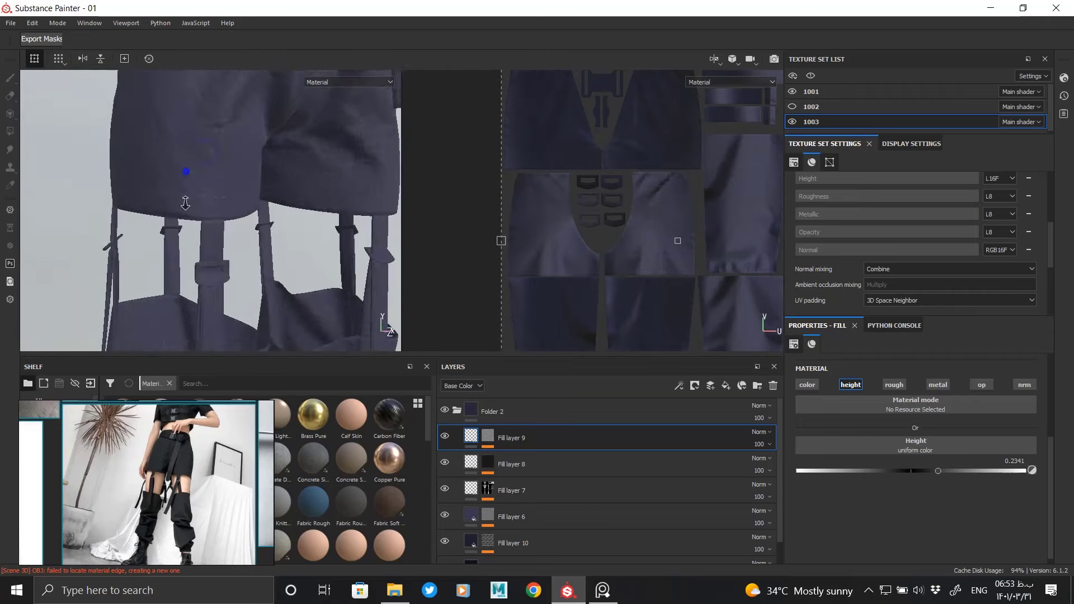
{"action": "scroll", "coordinate": [227, 295], "scroll_direction": "up", "scroll_amount": 3}
{"action": "scroll", "coordinate": [228, 295], "scroll_direction": "down", "scroll_amount": 3}
{"action": "mouse_move", "coordinate": [228, 295]}
{"action": "left_mouse_down", "text": "alt"}
{"action": "mouse_move", "coordinate": [252, 224]}
{"action": "mouse_move", "coordinate": [286, 189]}
{"action": "mouse_move", "coordinate": [233, 288]}
{"action": "mouse_move", "coordinate": [189, 167]}
{"action": "mouse_move", "coordinate": [220, 173]}
{"action": "mouse_move", "coordinate": [203, 202]}
{"action": "mouse_move", "coordinate": [257, 144]}
{"action": "left_mouse_up", "text": "alt"}
{"action": "scroll", "coordinate": [235, 216], "scroll_direction": "up", "scroll_amount": 3}
{"action": "scroll", "coordinate": [209, 204], "scroll_direction": "up", "scroll_amount": 2}
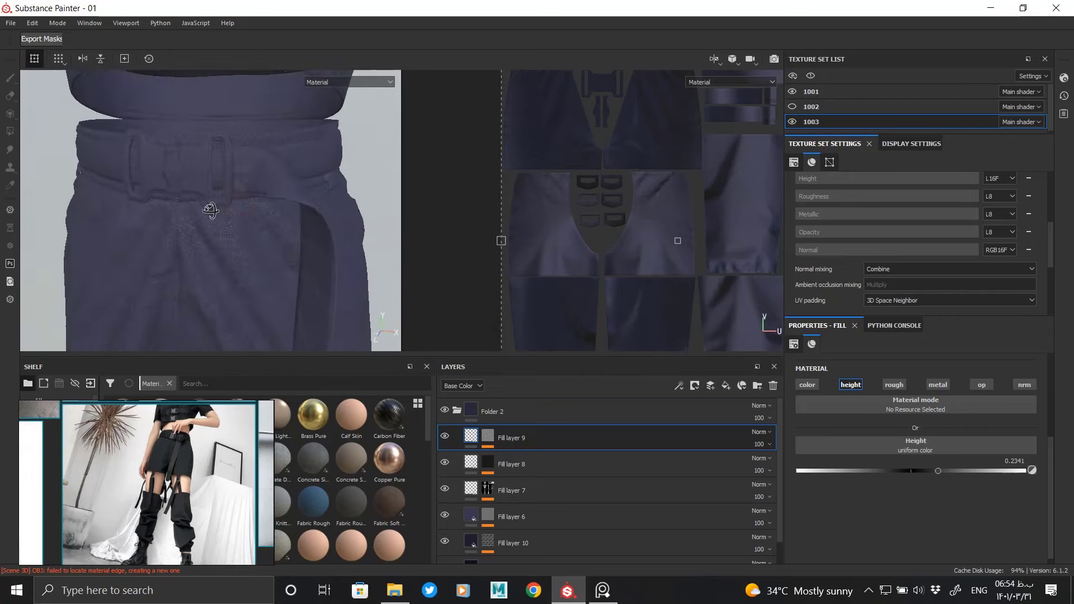
{"action": "left_click_drag", "start_coordinate": [209, 203], "coordinate": [313, 213], "text": "alt"}
{"action": "left_click", "coordinate": [492, 411]}
Step: Add a white mask to Folder 2 and polygon-fill the pants pieces into it
{"action": "right_click", "coordinate": [474, 411]}
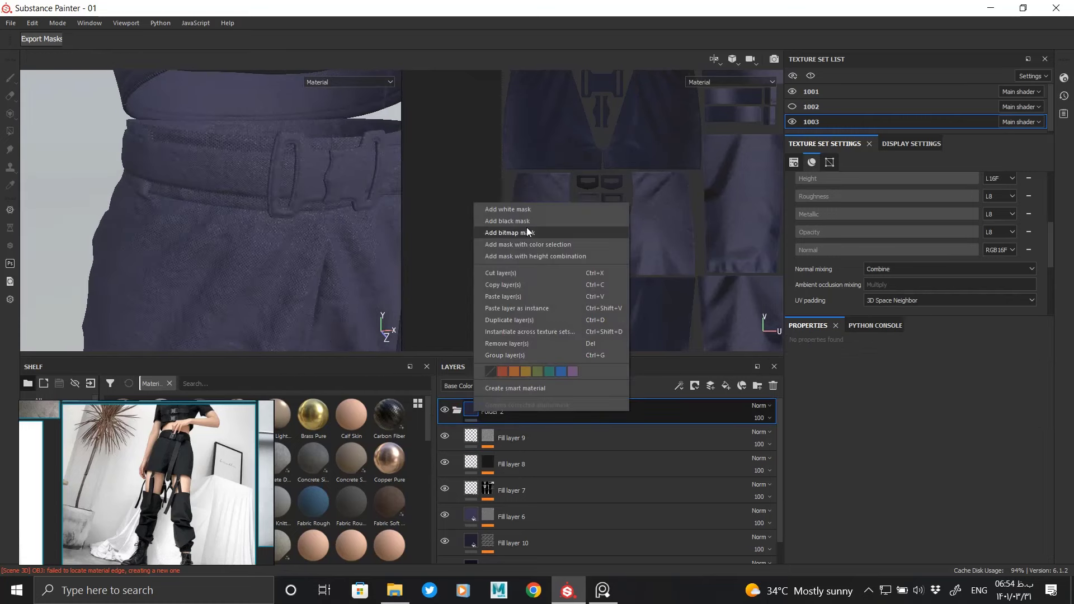
{"action": "left_click", "coordinate": [515, 210]}
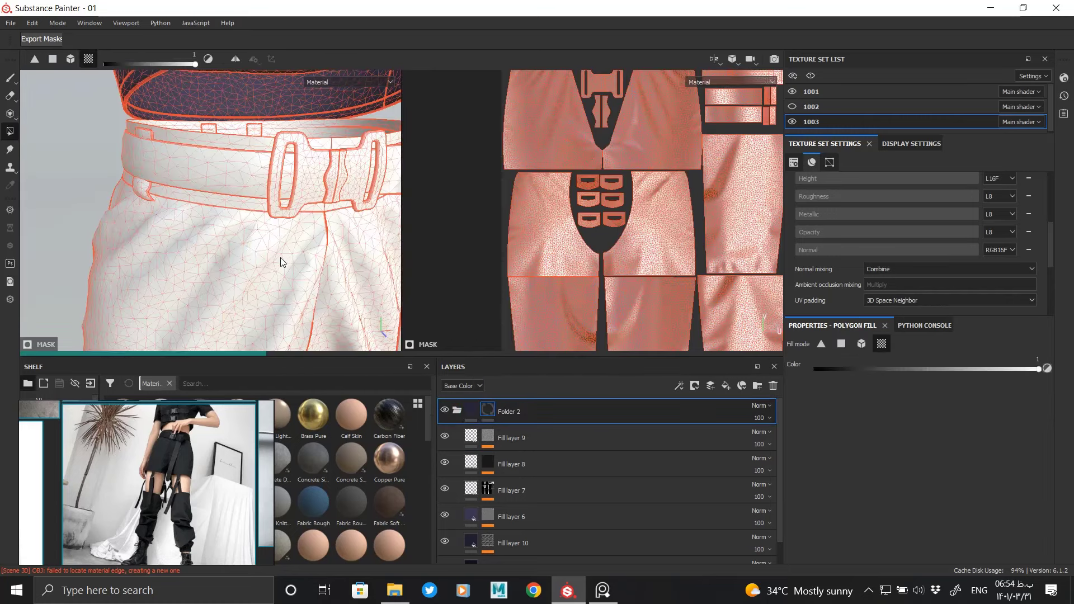
{"action": "left_click", "coordinate": [282, 262]}
{"action": "left_click", "coordinate": [374, 281]}
{"action": "mouse_move", "coordinate": [374, 280]}
{"action": "left_mouse_down", "text": "alt"}
{"action": "mouse_move", "coordinate": [243, 215]}
{"action": "mouse_move", "coordinate": [303, 190]}
{"action": "mouse_move", "coordinate": [238, 188]}
{"action": "mouse_move", "coordinate": [281, 133]}
{"action": "mouse_move", "coordinate": [192, 149]}
{"action": "mouse_move", "coordinate": [261, 176]}
{"action": "mouse_move", "coordinate": [232, 307]}
{"action": "mouse_move", "coordinate": [118, 270]}
{"action": "mouse_move", "coordinate": [247, 203]}
{"action": "mouse_move", "coordinate": [233, 287]}
{"action": "mouse_move", "coordinate": [139, 248]}
{"action": "mouse_move", "coordinate": [251, 222]}
{"action": "left_mouse_up", "text": "alt"}
{"action": "left_click", "coordinate": [267, 195]}
{"action": "left_click", "coordinate": [303, 190]}
{"action": "left_click", "coordinate": [239, 188]}
{"action": "left_click", "coordinate": [281, 133]}
{"action": "left_click", "coordinate": [192, 149]}
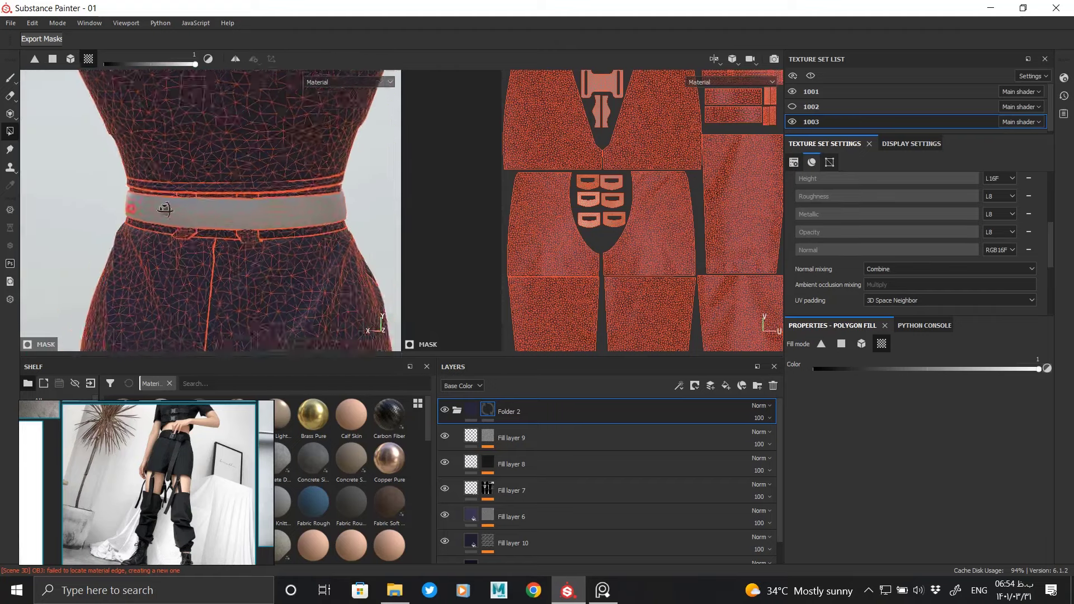
Step: Preview the masked result, checking the leg straps, full figure and belt buckle
{"action": "mouse_move", "coordinate": [150, 227]}
{"action": "left_mouse_down", "text": "alt"}
{"action": "mouse_move", "coordinate": [142, 263]}
{"action": "mouse_move", "coordinate": [301, 185]}
{"action": "mouse_move", "coordinate": [251, 220]}
{"action": "mouse_move", "coordinate": [184, 218]}
{"action": "left_mouse_up", "text": "alt"}
{"action": "left_click", "coordinate": [471, 410]}
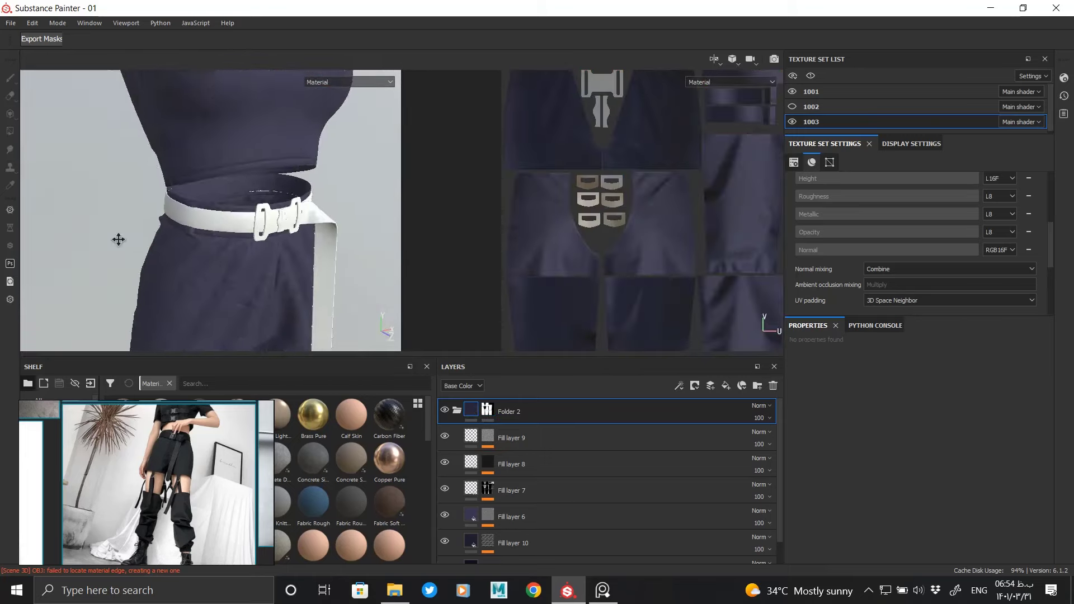
{"action": "mouse_move", "coordinate": [184, 218]}
{"action": "middle_mouse_down", "text": "alt"}
{"action": "mouse_move", "coordinate": [195, 235]}
{"action": "mouse_move", "coordinate": [229, 128]}
{"action": "middle_mouse_up", "text": "alt"}
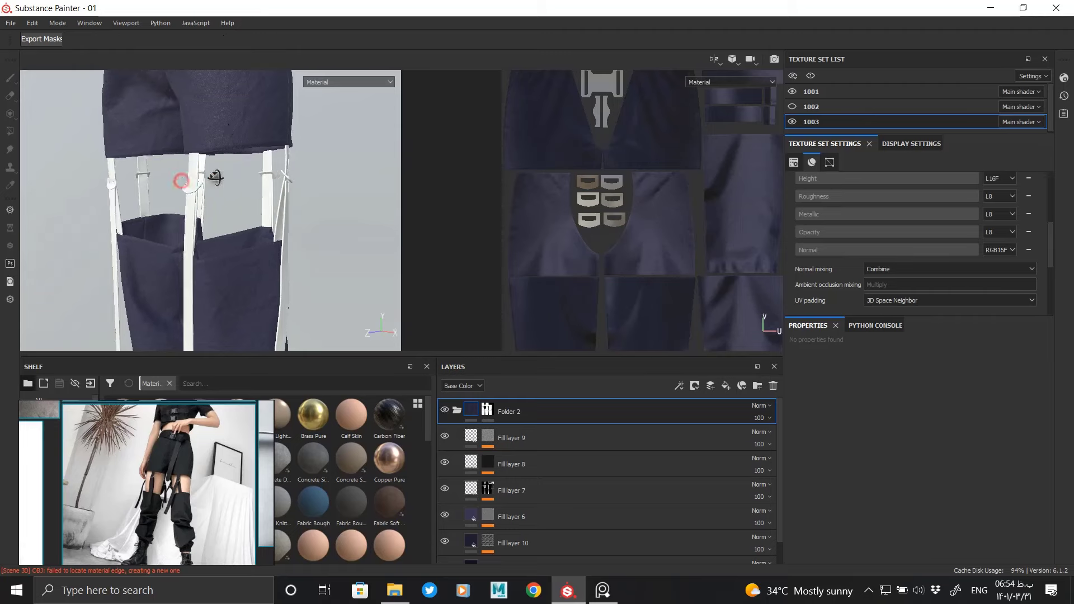
{"action": "mouse_move", "coordinate": [215, 177]}
{"action": "middle_mouse_down", "text": "alt"}
{"action": "mouse_move", "coordinate": [248, 341]}
{"action": "mouse_move", "coordinate": [200, 186]}
{"action": "mouse_move", "coordinate": [234, 193]}
{"action": "mouse_move", "coordinate": [125, 143]}
{"action": "middle_mouse_up", "text": "alt"}
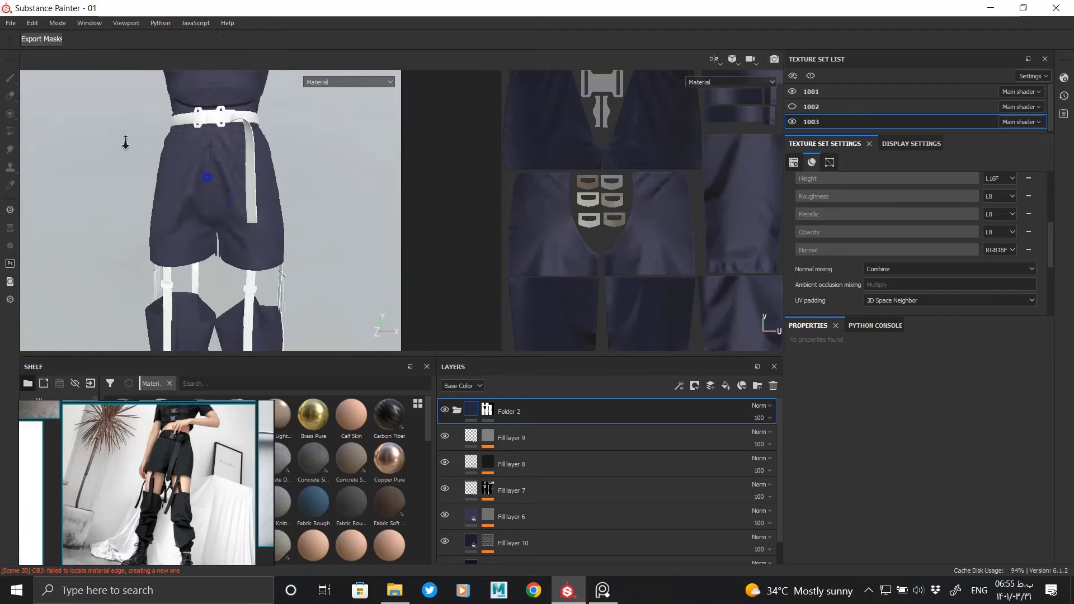
{"action": "mouse_move", "coordinate": [125, 142]}
{"action": "right_mouse_down", "text": "alt"}
{"action": "mouse_move", "coordinate": [236, 167]}
{"action": "mouse_move", "coordinate": [240, 181]}
{"action": "mouse_move", "coordinate": [228, 182]}
{"action": "right_mouse_up", "text": "alt"}
{"action": "mouse_move", "coordinate": [228, 182]}
{"action": "middle_mouse_down", "text": "alt"}
{"action": "mouse_move", "coordinate": [280, 182]}
{"action": "mouse_move", "coordinate": [190, 91]}
{"action": "mouse_move", "coordinate": [258, 185]}
{"action": "middle_mouse_up", "text": "alt"}
{"action": "right_click_drag", "start_coordinate": [258, 185], "coordinate": [235, 168], "text": "alt"}
{"action": "mouse_move", "coordinate": [235, 168]}
{"action": "middle_mouse_down", "text": "alt"}
{"action": "mouse_move", "coordinate": [246, 273]}
{"action": "mouse_move", "coordinate": [188, 199]}
{"action": "middle_mouse_up", "text": "alt"}
{"action": "right_click_drag", "start_coordinate": [188, 198], "coordinate": [427, 406], "text": "alt"}
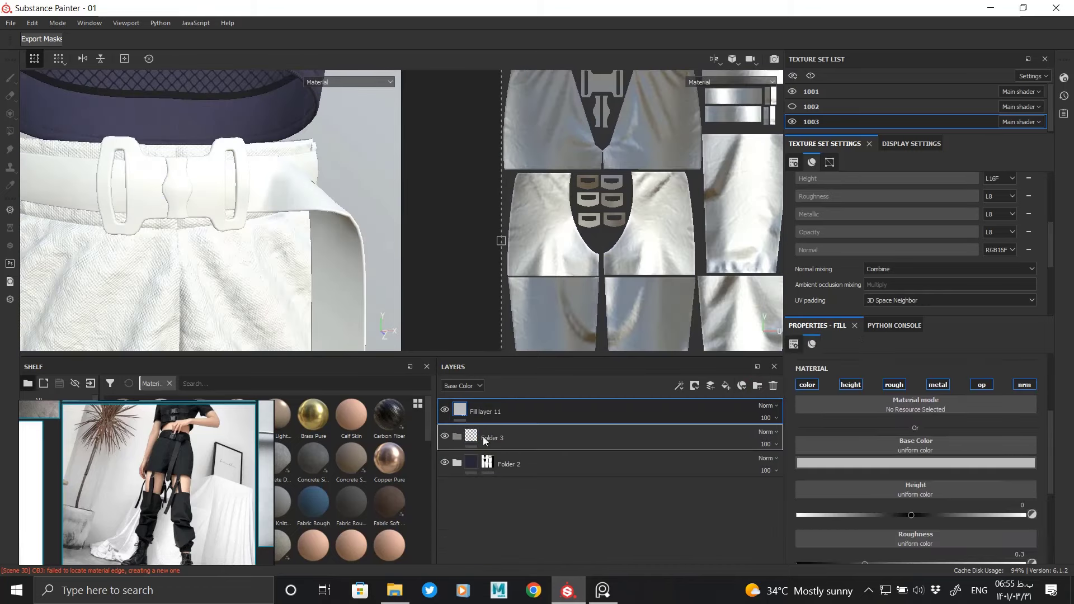
Step: Add Fill layer 11 in Folder 3 with white base colour, height -0.9415 and roughness about 0.9
{"action": "left_click", "coordinate": [830, 462]}
{"action": "left_click", "coordinate": [802, 515]}
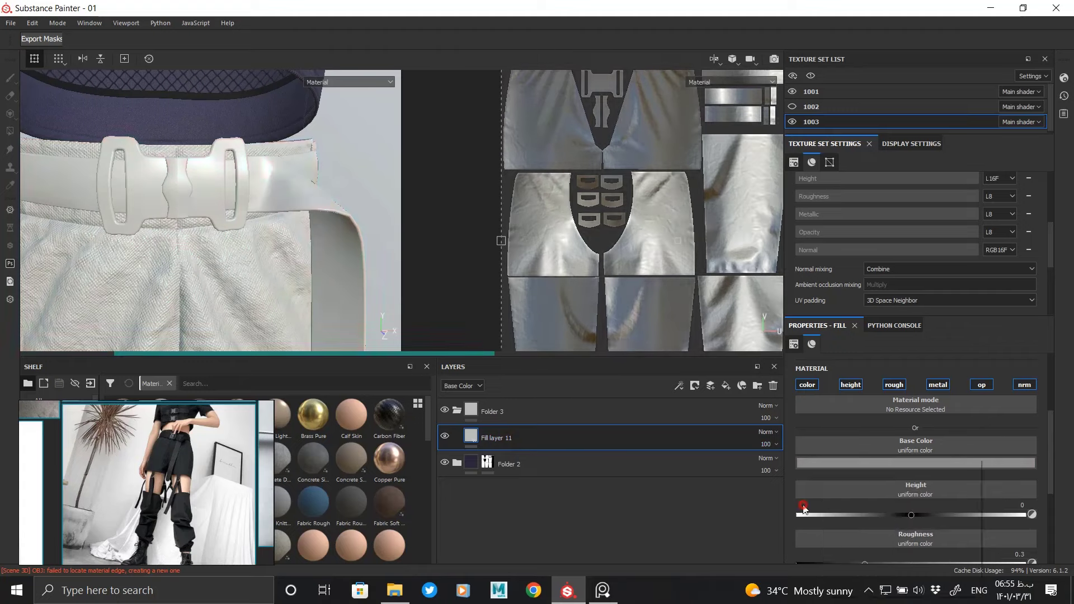
{"action": "scroll", "coordinate": [937, 533], "scroll_direction": "down", "scroll_amount": 1}
{"action": "left_click_drag", "start_coordinate": [991, 528], "coordinate": [989, 529]}
{"action": "left_click", "coordinate": [878, 429]}
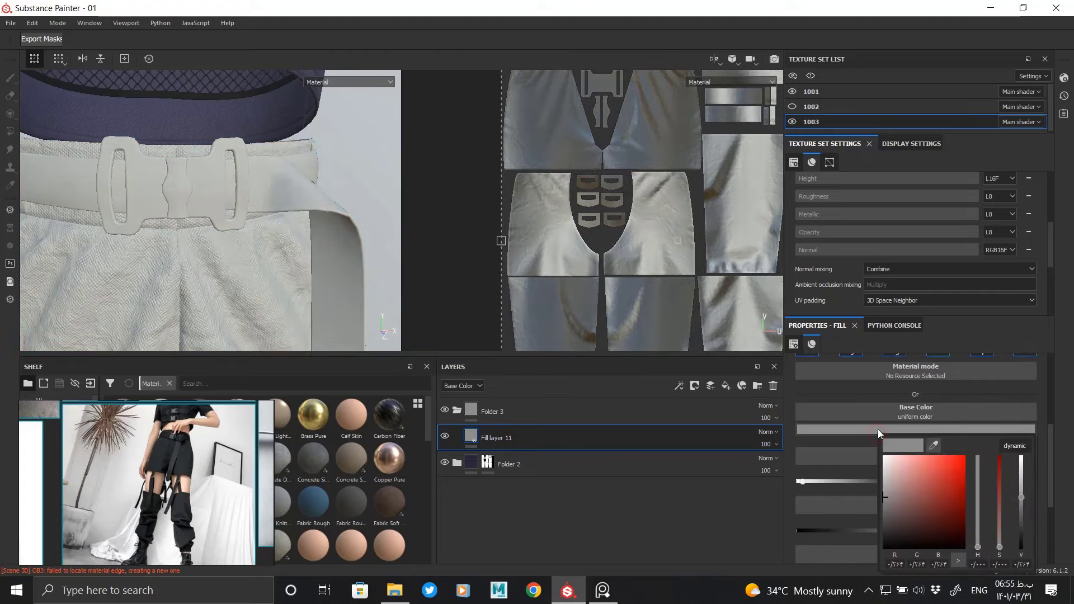
{"action": "left_click", "coordinate": [926, 451]}
Step: Add a black mask to Folder 3 and limit it to the belt and straps
{"action": "right_click", "coordinate": [504, 411]}
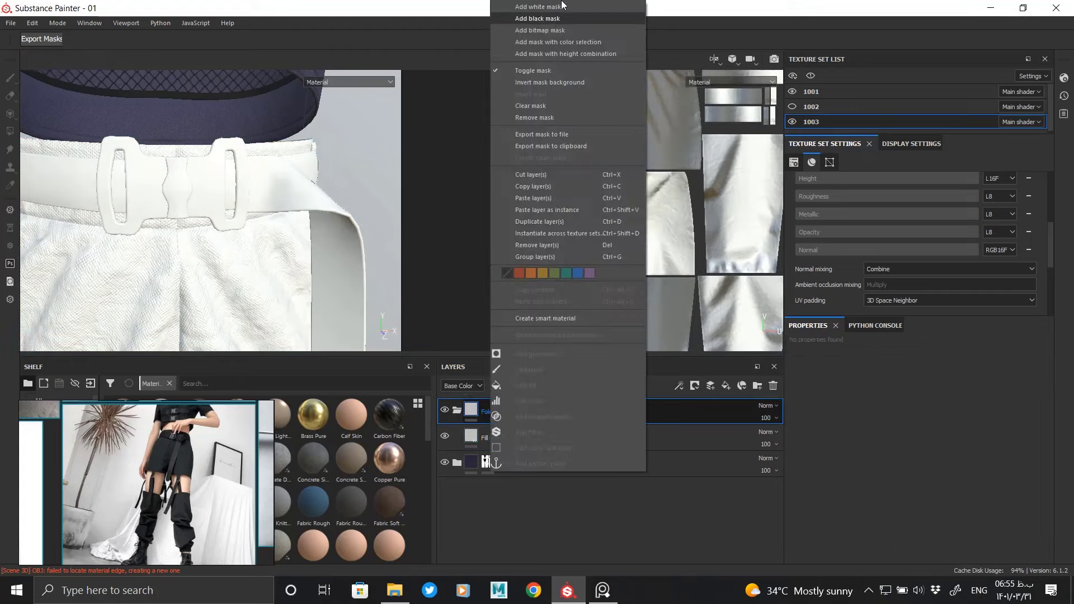
{"action": "left_click", "coordinate": [560, 33]}
{"action": "left_click_drag", "start_coordinate": [286, 179], "coordinate": [339, 164], "text": "alt"}
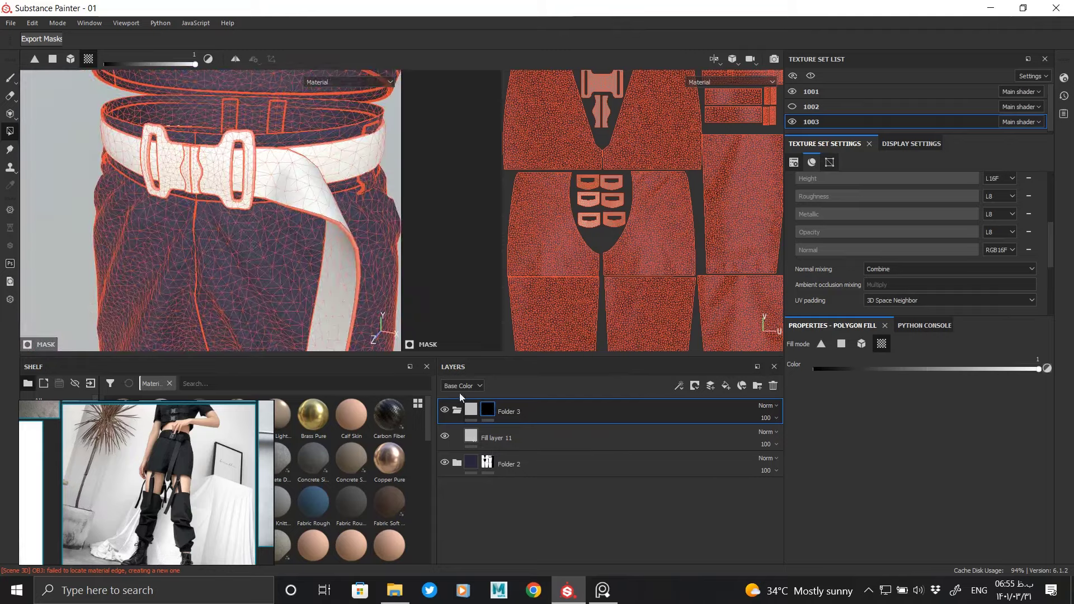
{"action": "mouse_move", "coordinate": [203, 204]}
{"action": "left_mouse_down", "text": "alt"}
{"action": "mouse_move", "coordinate": [314, 162]}
{"action": "mouse_move", "coordinate": [246, 207]}
{"action": "mouse_move", "coordinate": [251, 149]}
{"action": "left_mouse_up", "text": "alt"}
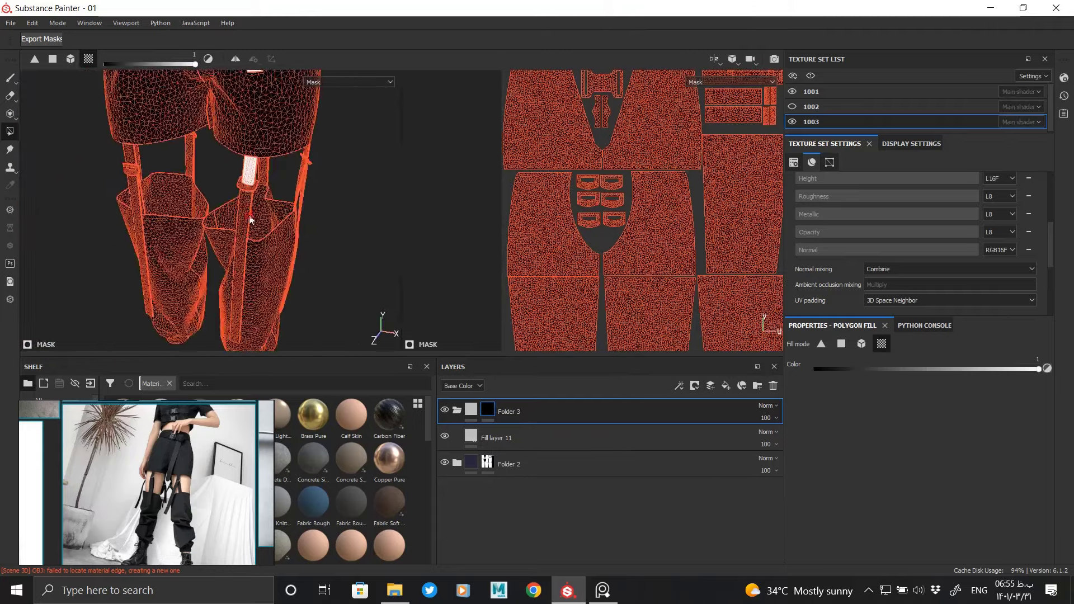
{"action": "left_click_drag", "start_coordinate": [302, 188], "coordinate": [195, 196], "text": "alt"}
{"action": "mouse_move", "coordinate": [302, 185]}
{"action": "left_mouse_down", "text": "alt"}
{"action": "mouse_move", "coordinate": [244, 150]}
{"action": "mouse_move", "coordinate": [166, 223]}
{"action": "mouse_move", "coordinate": [322, 241]}
{"action": "left_mouse_up", "text": "alt"}
Step: Add Fill layer 12 with a black mask containing a Fill effect
{"action": "key", "text": "m"}
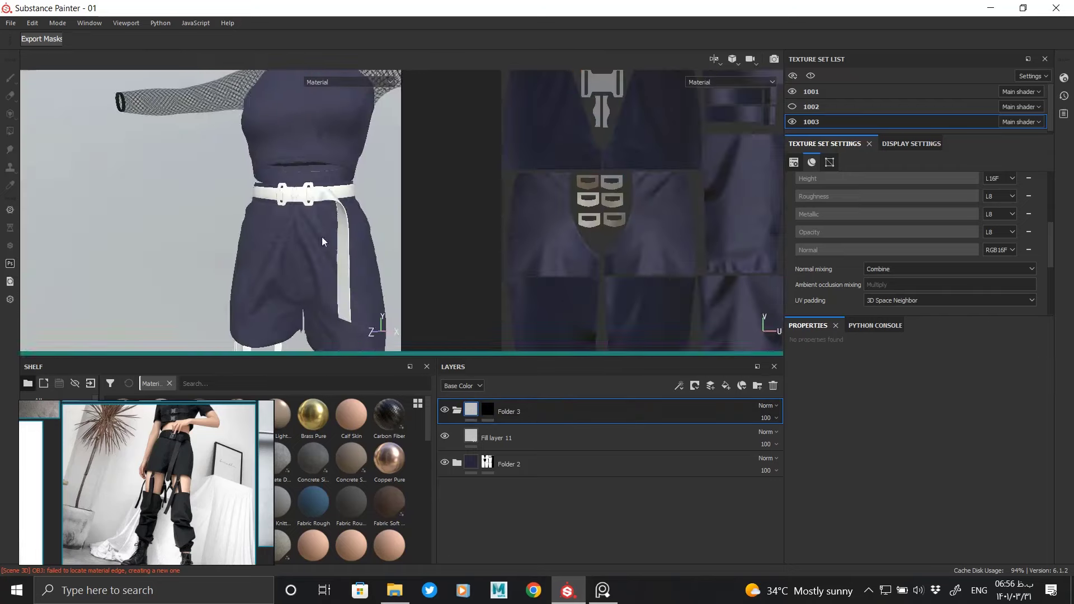
{"action": "mouse_move", "coordinate": [322, 241]}
{"action": "right_mouse_down", "text": "alt"}
{"action": "mouse_move", "coordinate": [233, 154]}
{"action": "mouse_move", "coordinate": [283, 166]}
{"action": "mouse_move", "coordinate": [281, 213]}
{"action": "right_mouse_up", "text": "alt"}
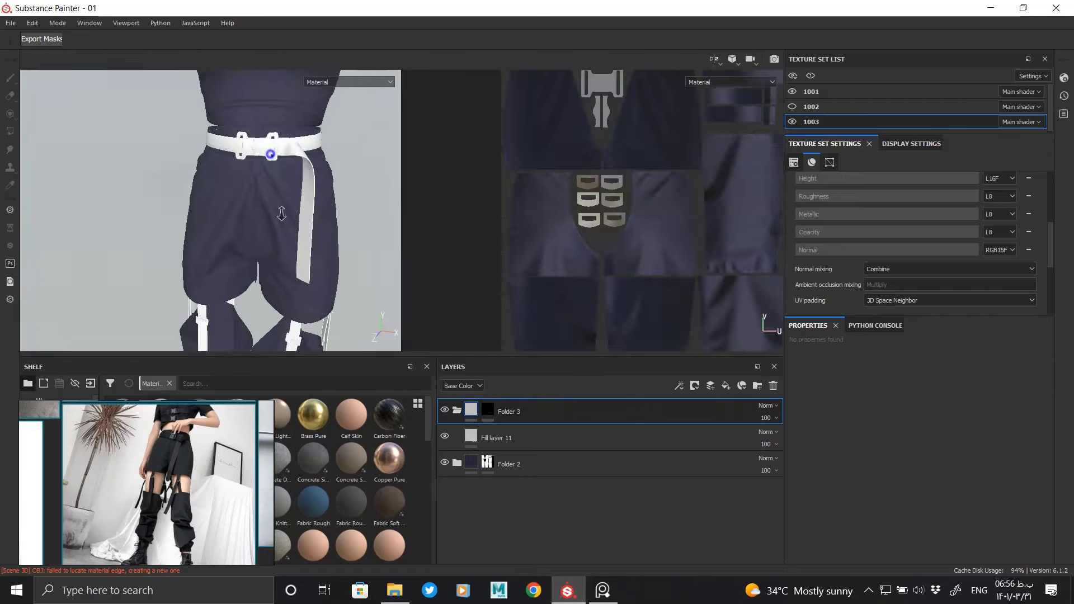
{"action": "left_click_drag", "start_coordinate": [282, 214], "coordinate": [240, 190], "text": "alt"}
{"action": "mouse_move", "coordinate": [241, 190]}
{"action": "middle_mouse_down", "text": "alt"}
{"action": "mouse_move", "coordinate": [205, 168]}
{"action": "mouse_move", "coordinate": [238, 139]}
{"action": "middle_mouse_up", "text": "alt"}
{"action": "mouse_move", "coordinate": [238, 140]}
{"action": "right_mouse_down", "text": "alt"}
{"action": "mouse_move", "coordinate": [214, 352]}
{"action": "mouse_move", "coordinate": [208, 173]}
{"action": "right_mouse_up", "text": "alt"}
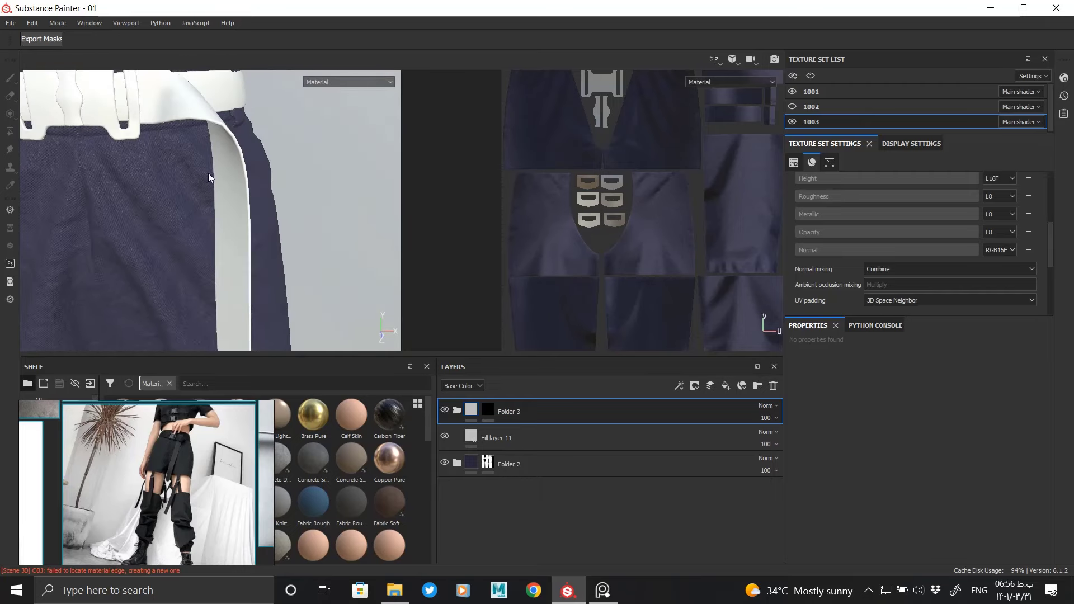
{"action": "left_click", "coordinate": [527, 439]}
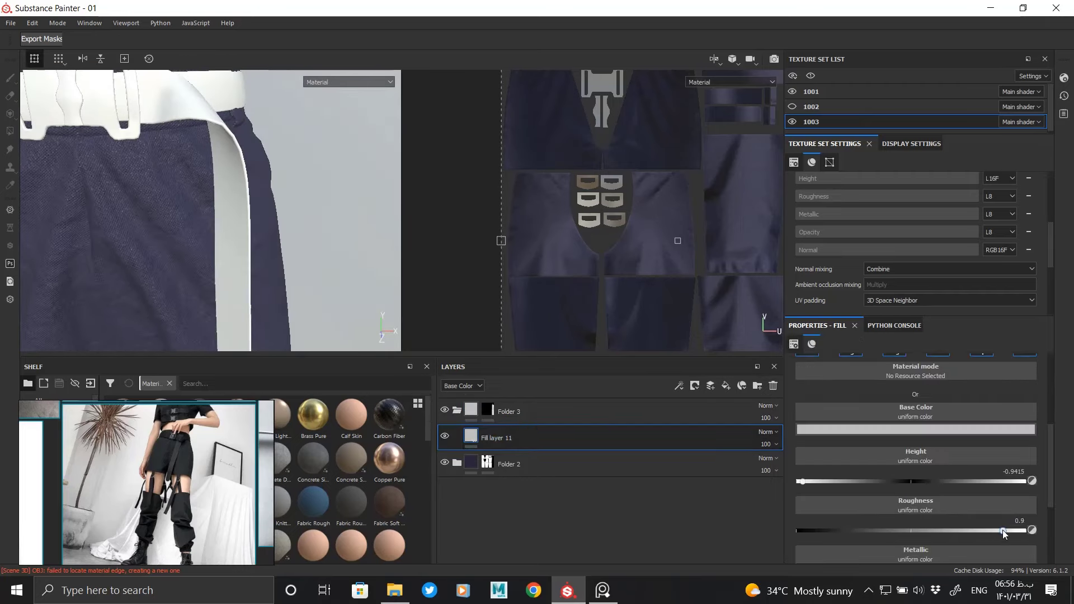
{"action": "right_click", "coordinate": [485, 440]}
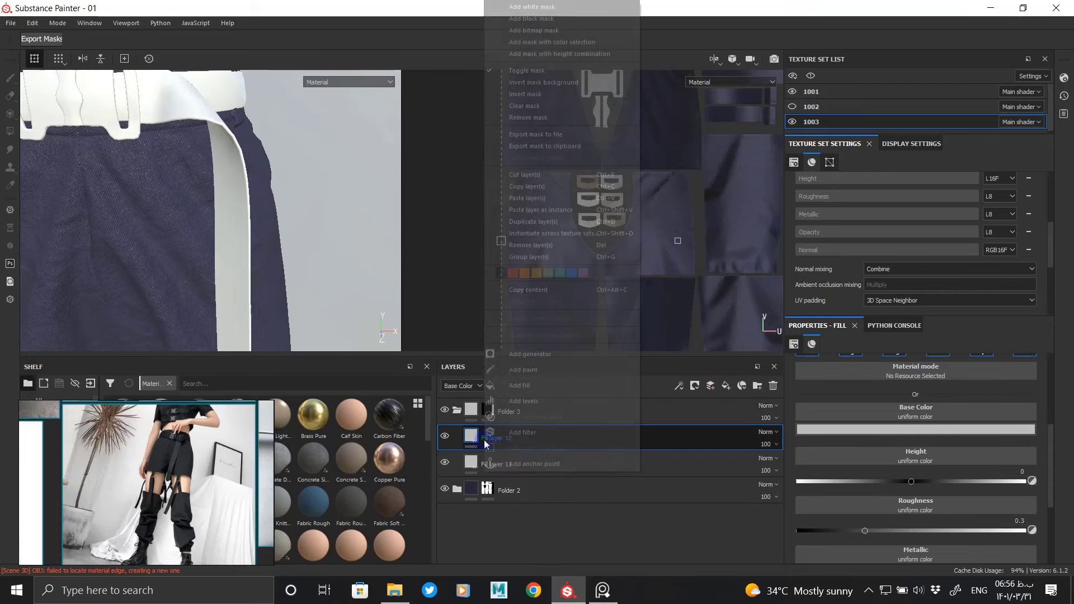
{"action": "left_click", "coordinate": [541, 16]}
{"action": "left_click", "coordinate": [915, 380]}
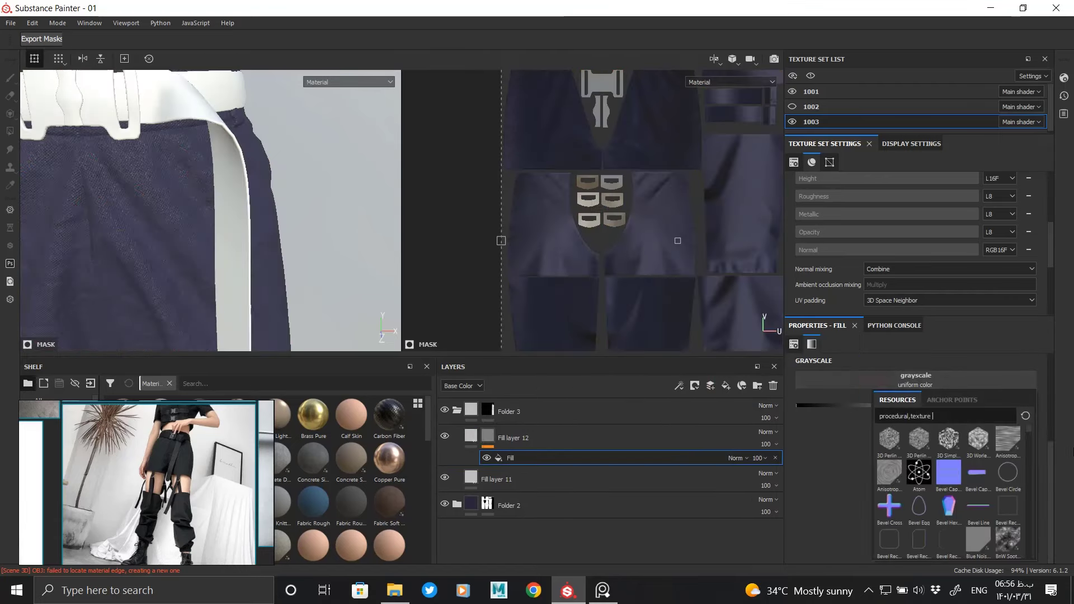
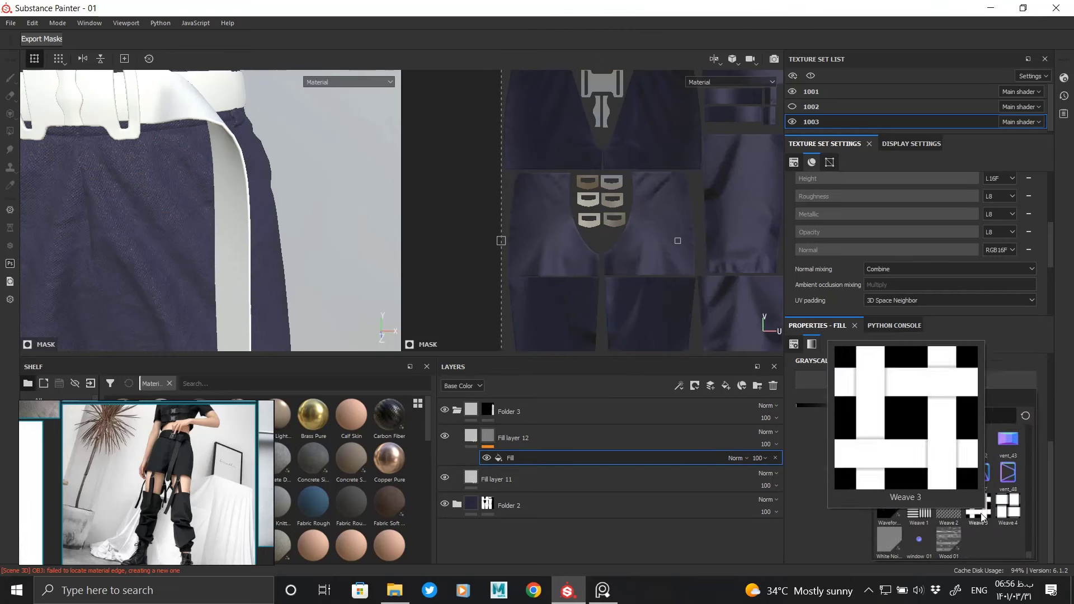
Step: Assign the Mesh 1 pattern to the strap mask's grayscale fill and enlarge its scale
{"action": "mouse_move", "coordinate": [948, 514]}
{"action": "left_click_drag", "start_coordinate": [1028, 553], "coordinate": [1025, 520]}
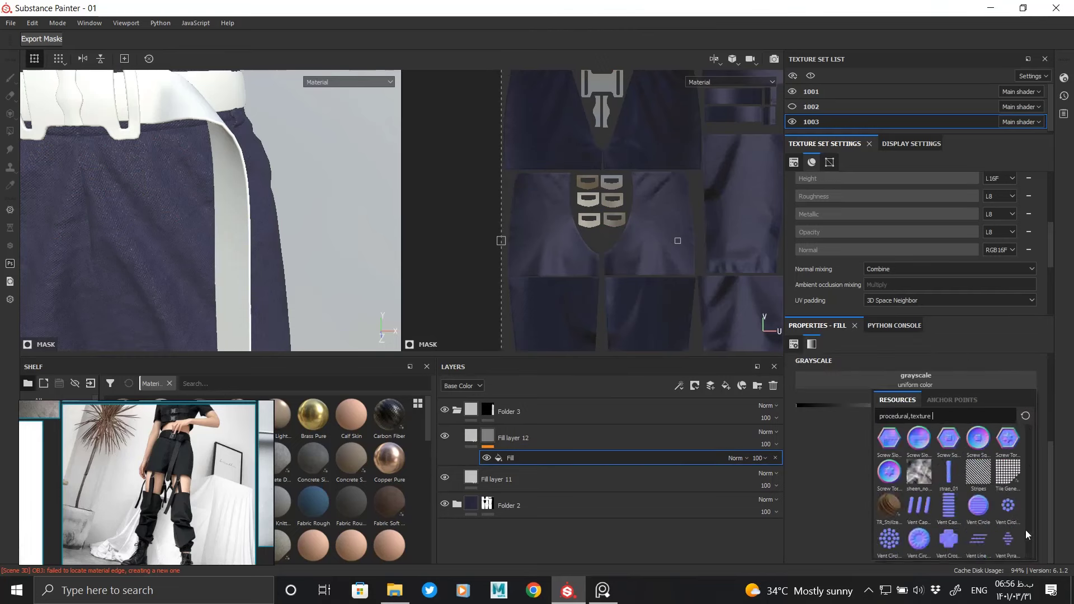
{"action": "left_click", "coordinate": [1015, 501]}
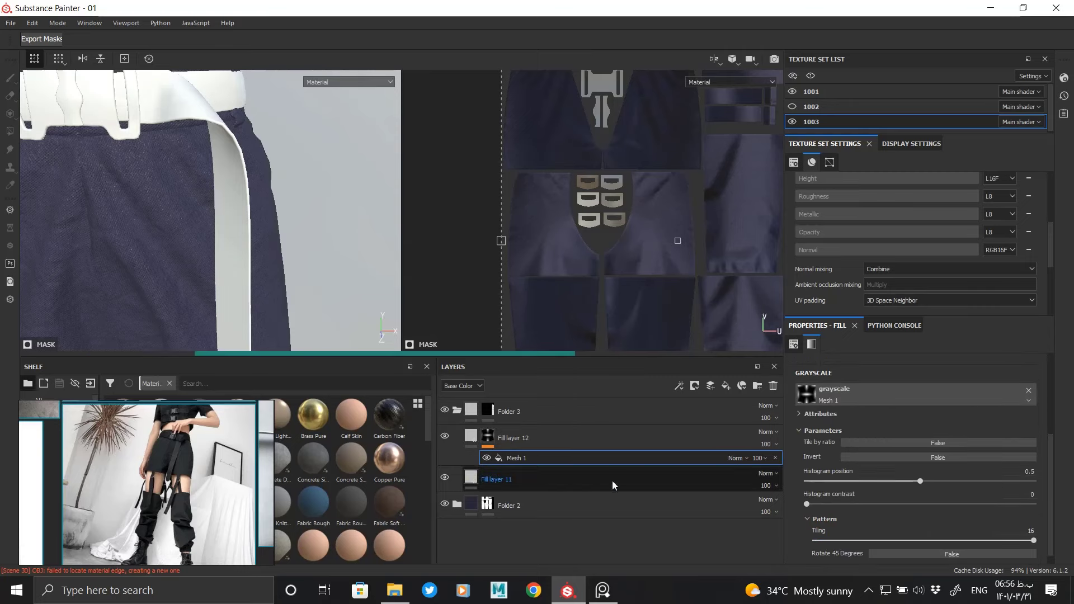
{"action": "key", "text": "Delete"}
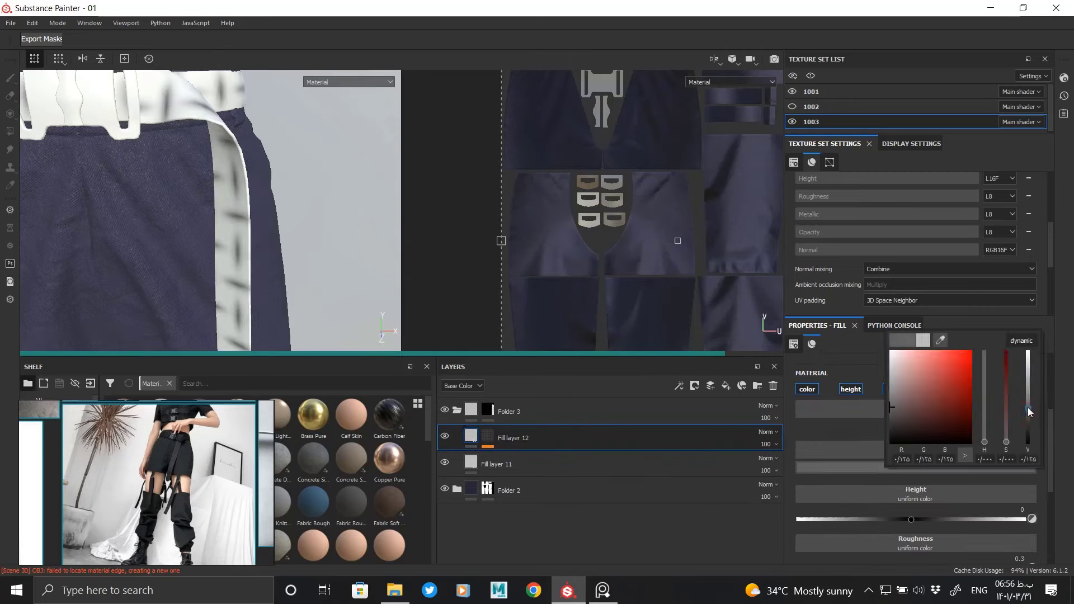
{"action": "key", "text": "ctrl+z"}
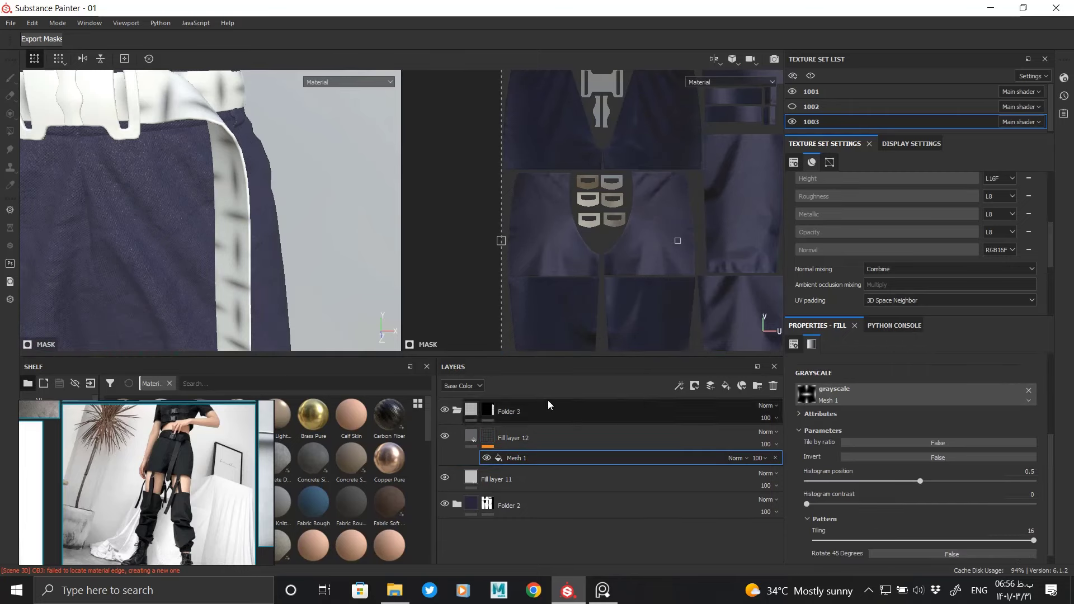
{"action": "scroll", "coordinate": [868, 485], "scroll_direction": "up", "scroll_amount": 2}
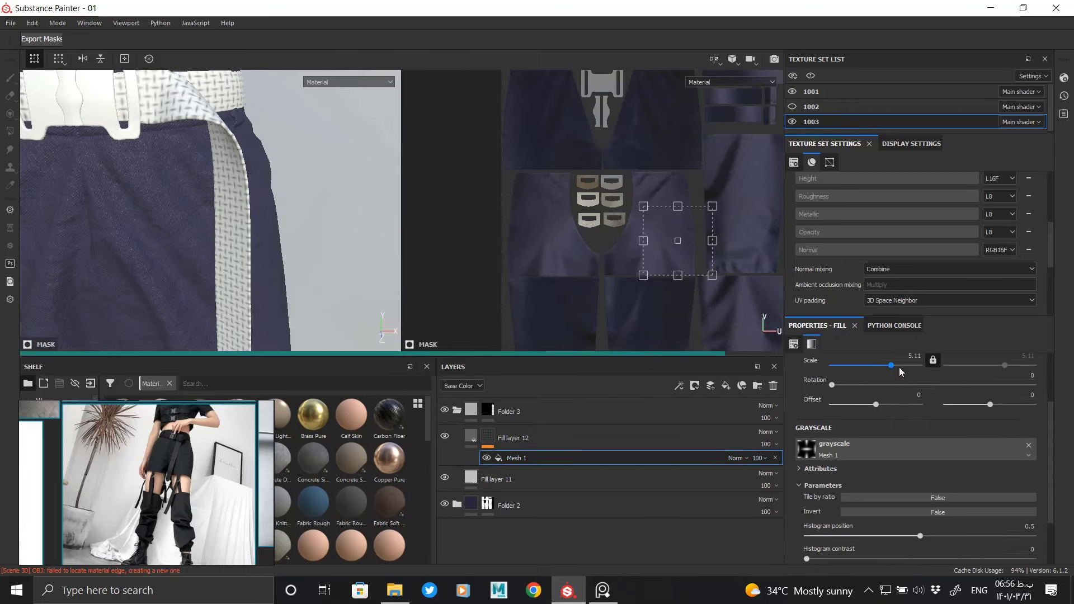
{"action": "left_click", "coordinate": [899, 367]}
Step: Display the mask and set histogram position 0.78 and histogram contrast 1
{"action": "left_click_drag", "start_coordinate": [252, 224], "coordinate": [201, 250], "text": "alt"}
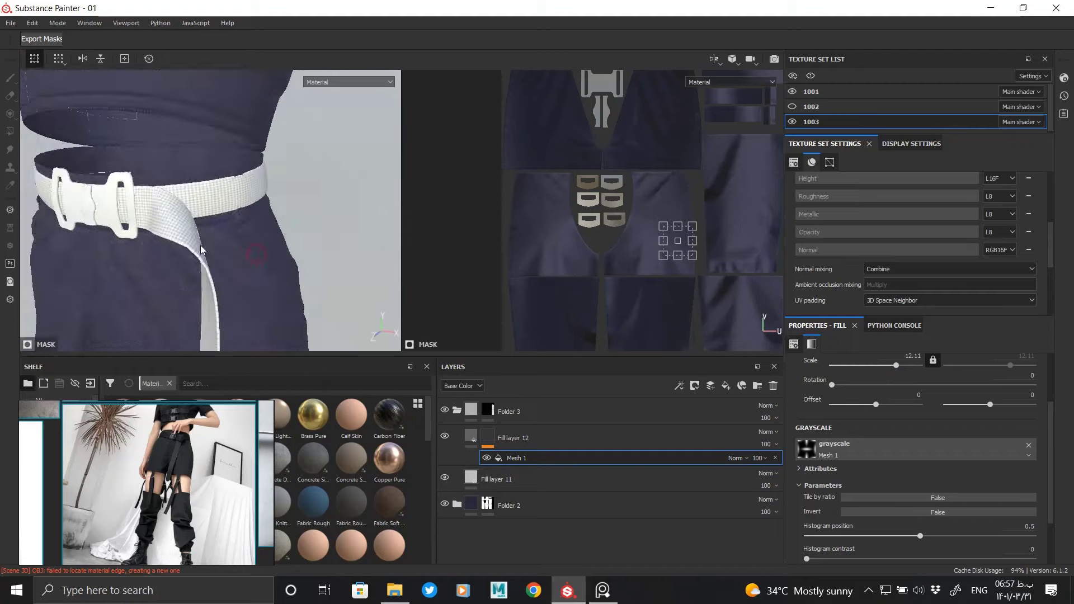
{"action": "scroll", "coordinate": [201, 250], "scroll_direction": "up", "scroll_amount": 3}
{"action": "left_click", "coordinate": [488, 437], "text": "alt"}
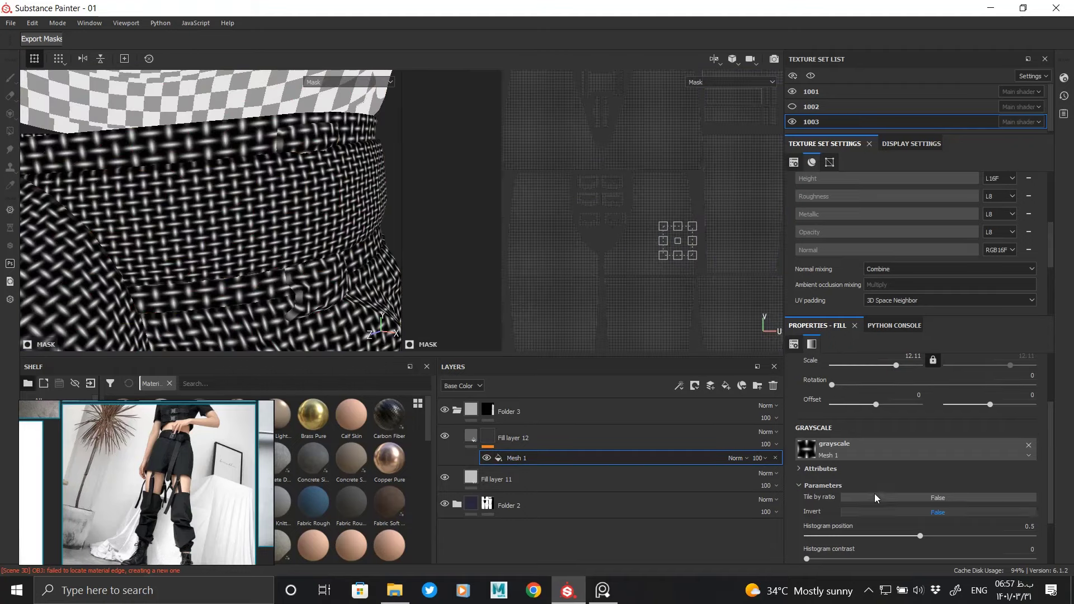
{"action": "scroll", "coordinate": [896, 476], "scroll_direction": "down", "scroll_amount": 1}
{"action": "left_click_drag", "start_coordinate": [920, 502], "coordinate": [954, 503]}
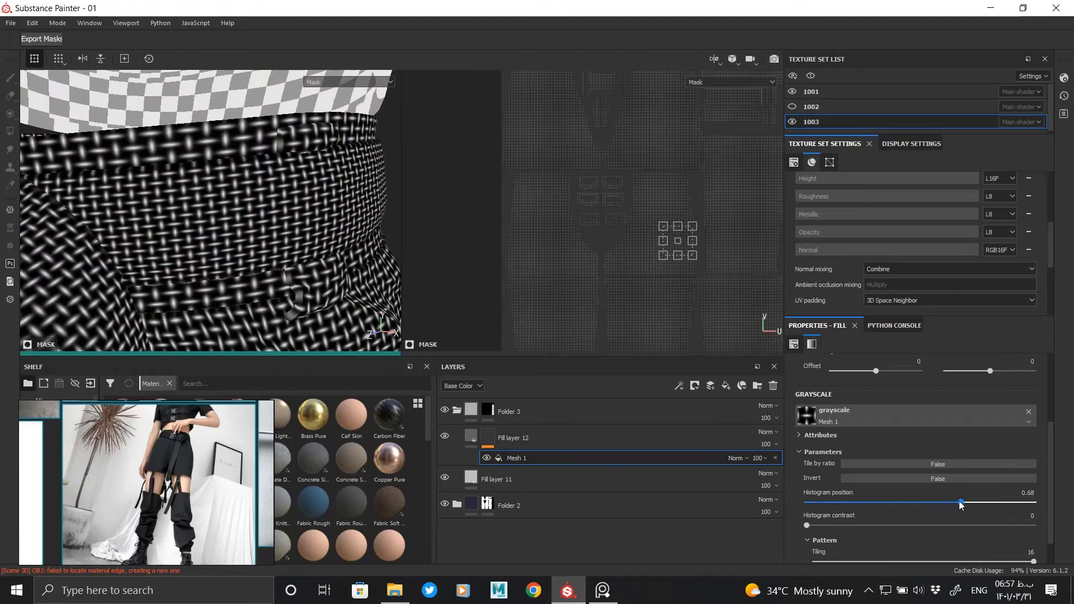
{"action": "left_click", "coordinate": [994, 525]}
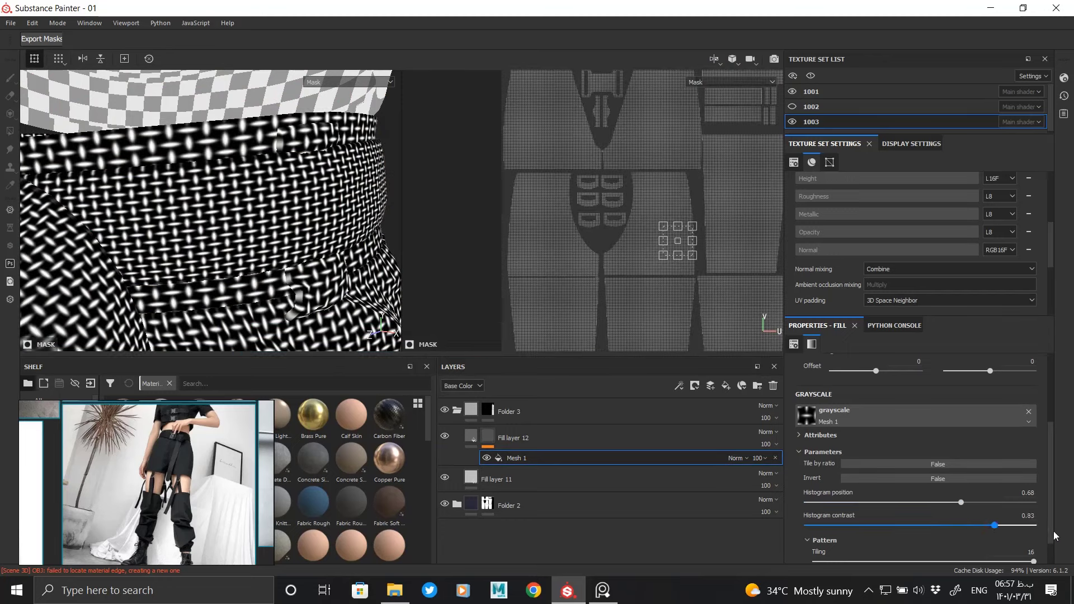
{"action": "left_click_drag", "start_coordinate": [970, 502], "coordinate": [972, 503]}
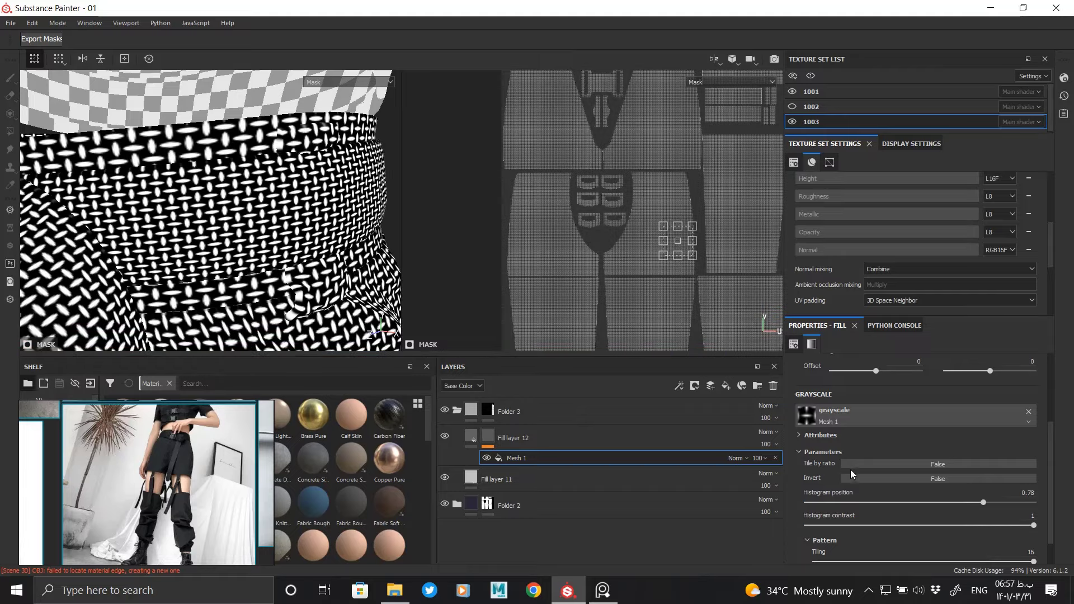
{"action": "scroll", "coordinate": [851, 474], "scroll_direction": "up", "scroll_amount": 3}
{"action": "left_click", "coordinate": [898, 422]}
Step: Apply the Mesh 1 scale of 20 and enable the strap's height channel at 0.0585
{"action": "key", "text": "Return"}
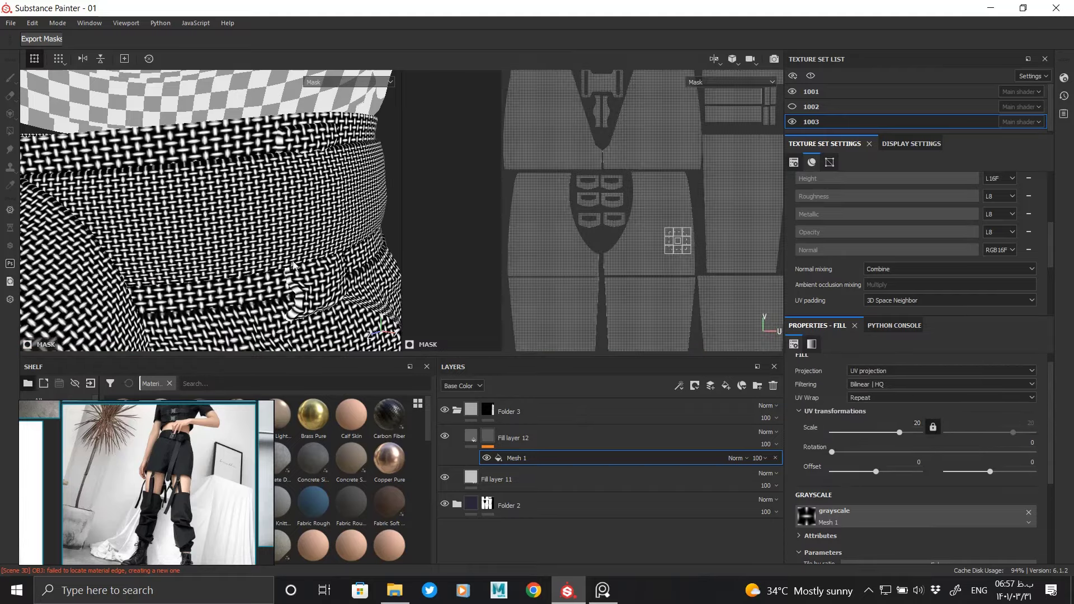
{"action": "left_click_drag", "start_coordinate": [312, 272], "coordinate": [382, 323], "text": "alt"}
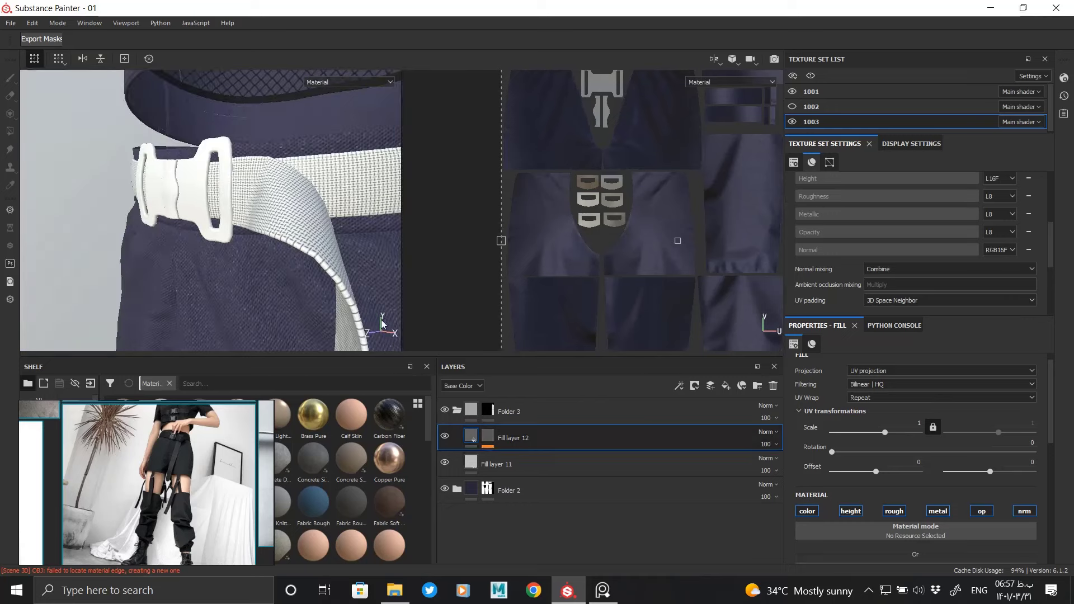
{"action": "scroll", "coordinate": [881, 512], "scroll_direction": "down", "scroll_amount": 1}
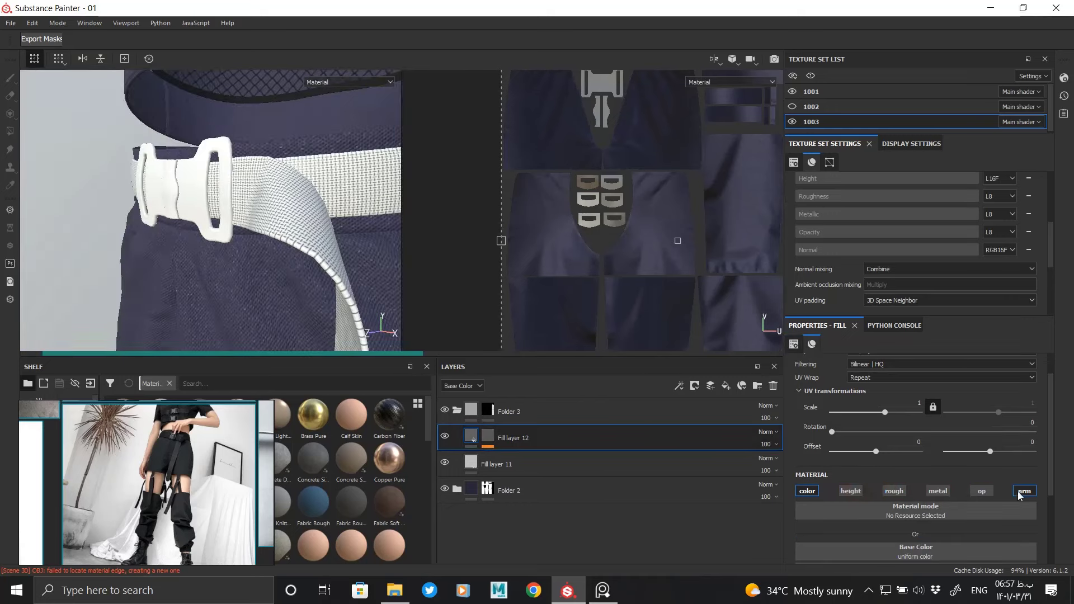
{"action": "scroll", "coordinate": [1049, 454], "scroll_direction": "down", "scroll_amount": 4}
{"action": "left_click", "coordinate": [895, 495]}
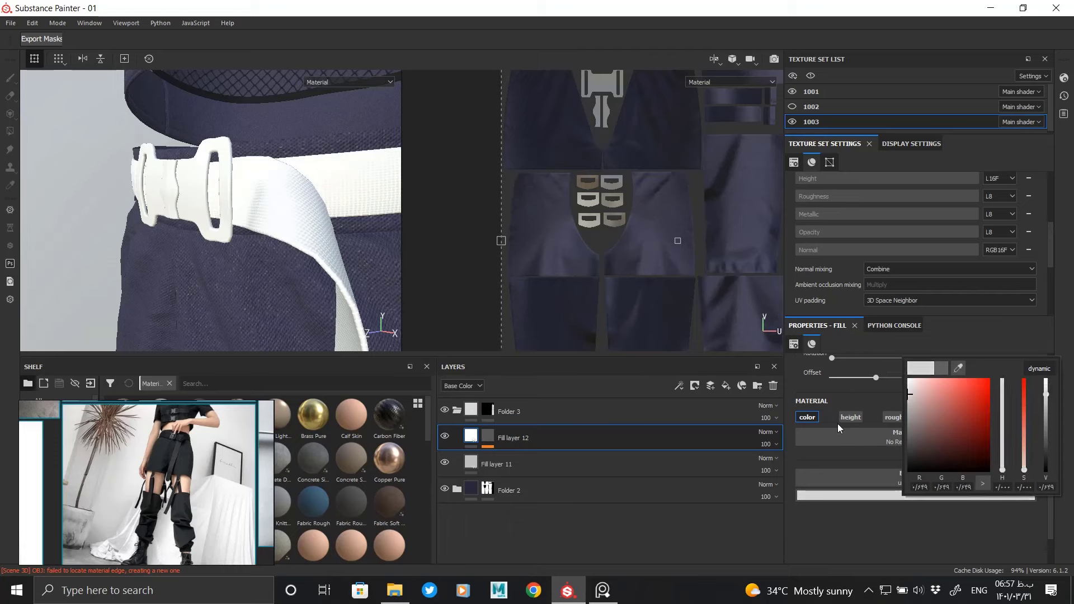
{"action": "left_click", "coordinate": [851, 418]}
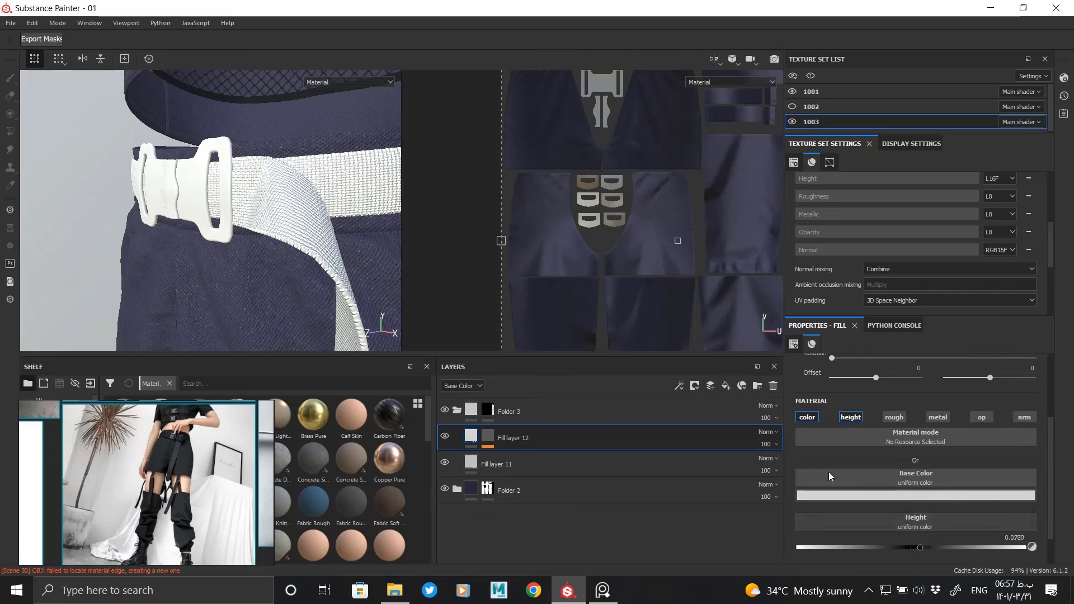
{"action": "scroll", "coordinate": [252, 250], "scroll_direction": "up", "scroll_amount": 2}
{"action": "scroll", "coordinate": [252, 250], "scroll_direction": "up", "scroll_amount": 3}
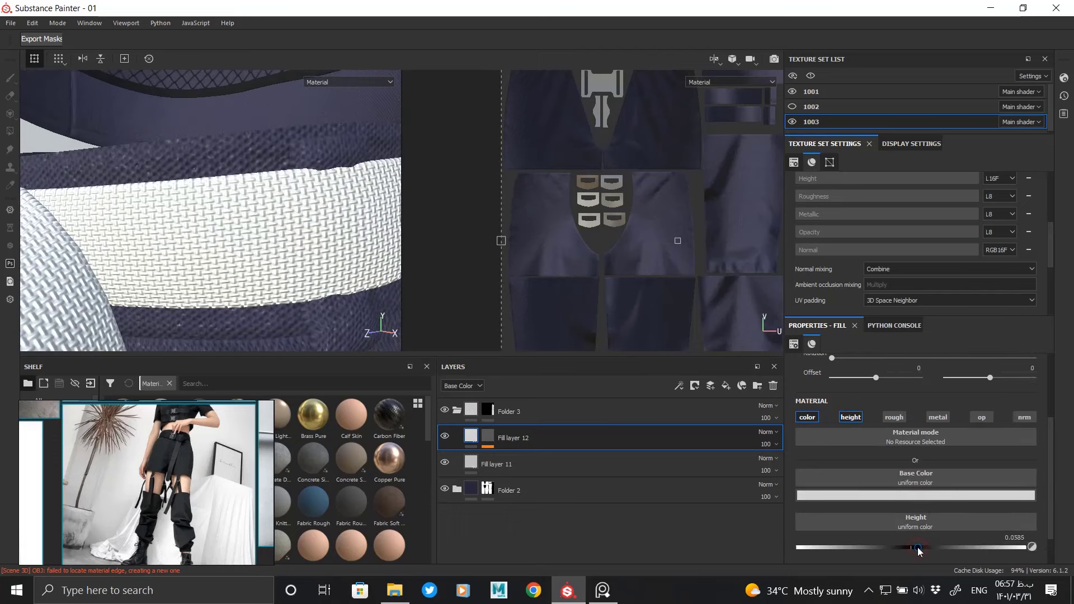
Step: Darken Fill layer 11's base colour and make Fill layer 12 light grey
{"action": "left_click", "coordinate": [585, 465]}
{"action": "left_click", "coordinate": [866, 496]}
{"action": "left_click", "coordinate": [1010, 418]}
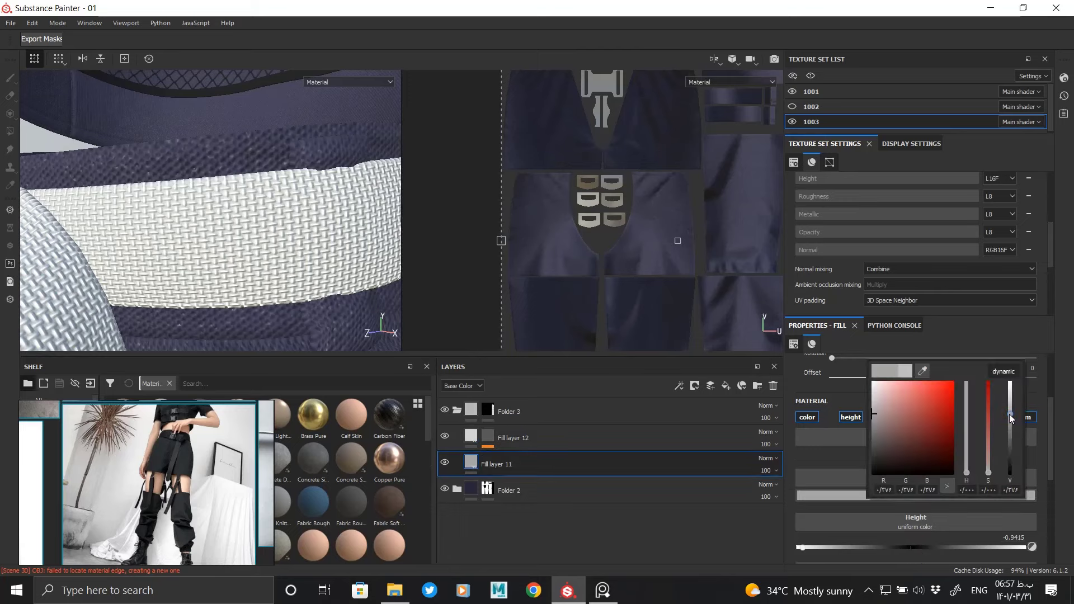
{"action": "left_click", "coordinate": [480, 443]}
{"action": "left_click", "coordinate": [916, 496]}
{"action": "left_click", "coordinate": [1042, 394]}
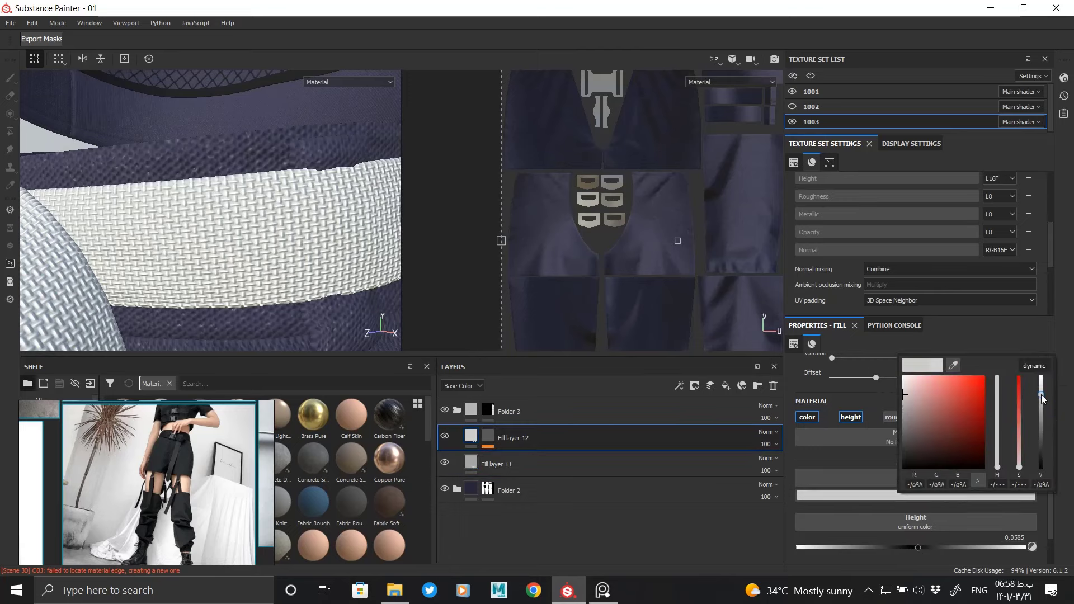
{"action": "left_click_drag", "start_coordinate": [252, 224], "coordinate": [181, 260], "text": "alt"}
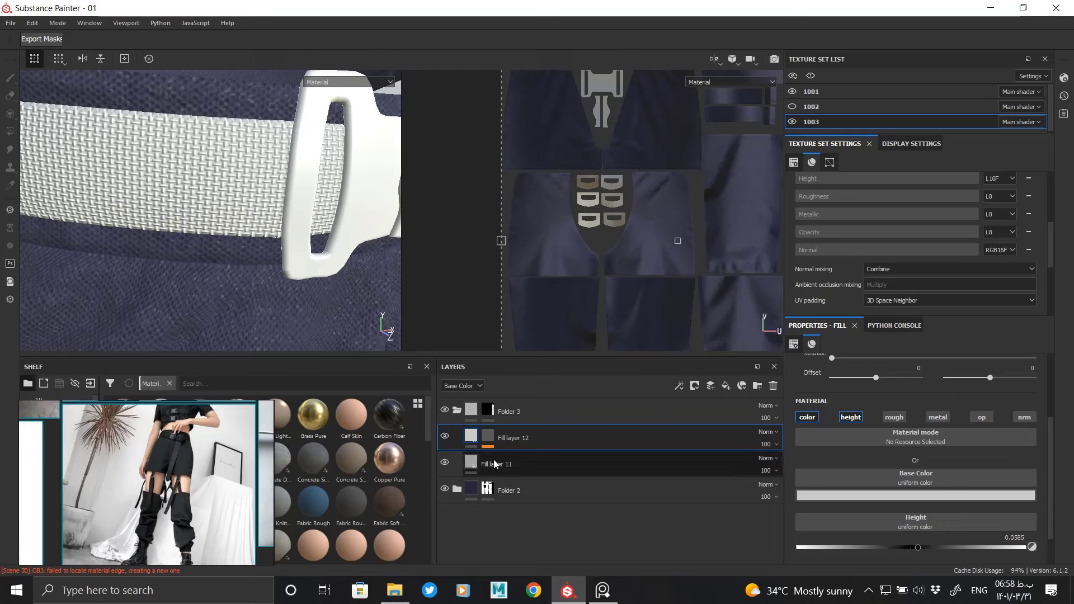
Step: Change the Mesh 1 mask scale to 30 for a finer weave
{"action": "left_click", "coordinate": [590, 462]}
{"action": "left_click", "coordinate": [907, 364]}
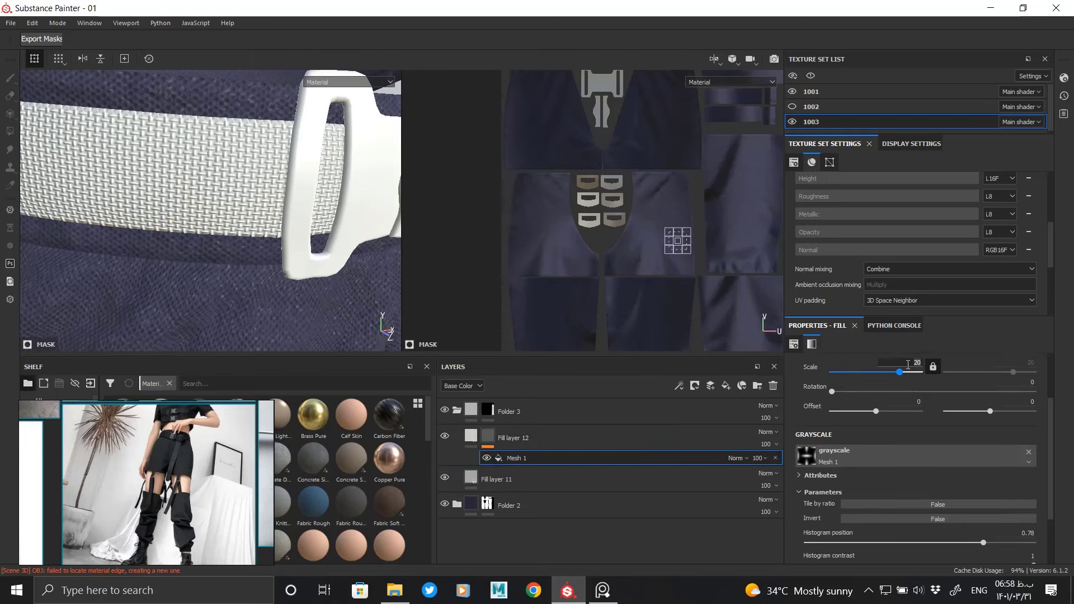
{"action": "key", "text": "Return"}
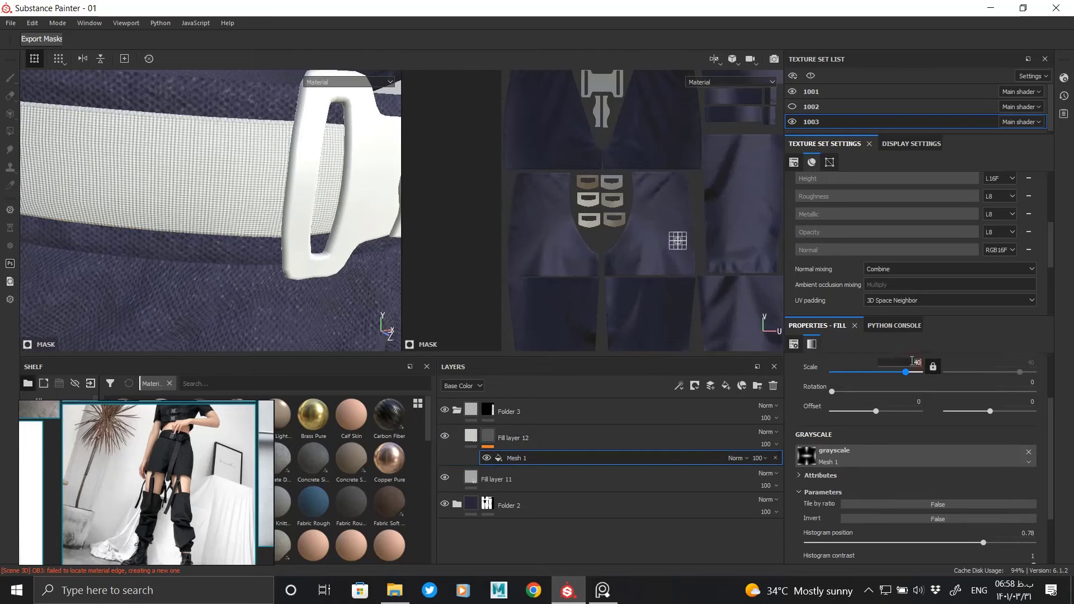
{"action": "key", "text": "Return"}
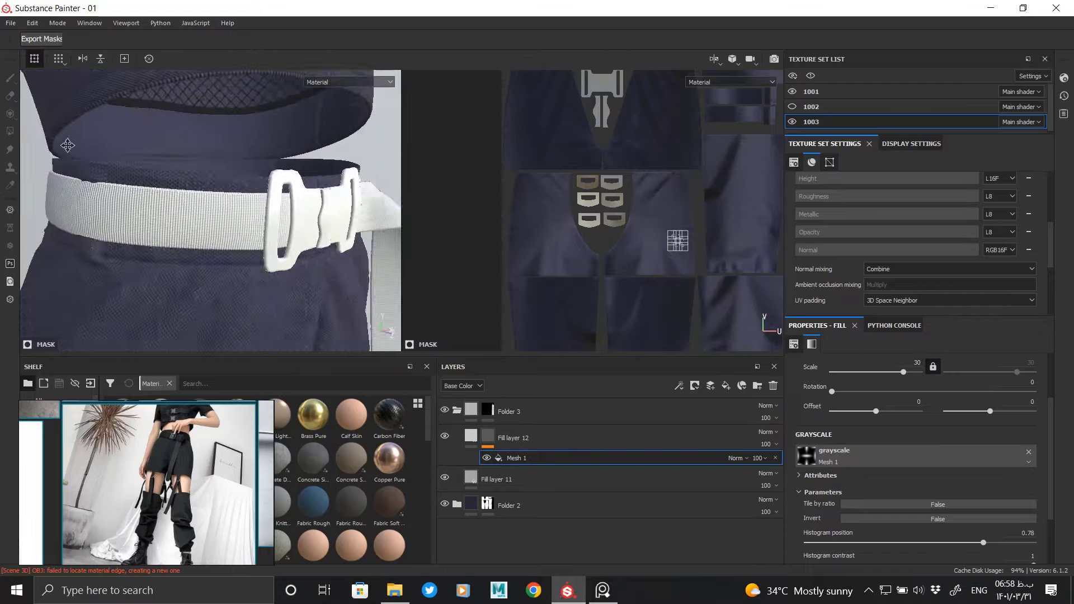
{"action": "mouse_move", "coordinate": [64, 137]}
{"action": "left_mouse_down", "text": "alt"}
{"action": "mouse_move", "coordinate": [168, 146]}
{"action": "mouse_move", "coordinate": [154, 191]}
{"action": "mouse_move", "coordinate": [220, 209]}
{"action": "mouse_move", "coordinate": [354, 182]}
{"action": "mouse_move", "coordinate": [343, 197]}
{"action": "mouse_move", "coordinate": [230, 156]}
{"action": "mouse_move", "coordinate": [91, 132]}
{"action": "mouse_move", "coordinate": [353, 137]}
{"action": "mouse_move", "coordinate": [88, 136]}
{"action": "mouse_move", "coordinate": [335, 202]}
{"action": "mouse_move", "coordinate": [279, 168]}
{"action": "left_mouse_up", "text": "alt"}
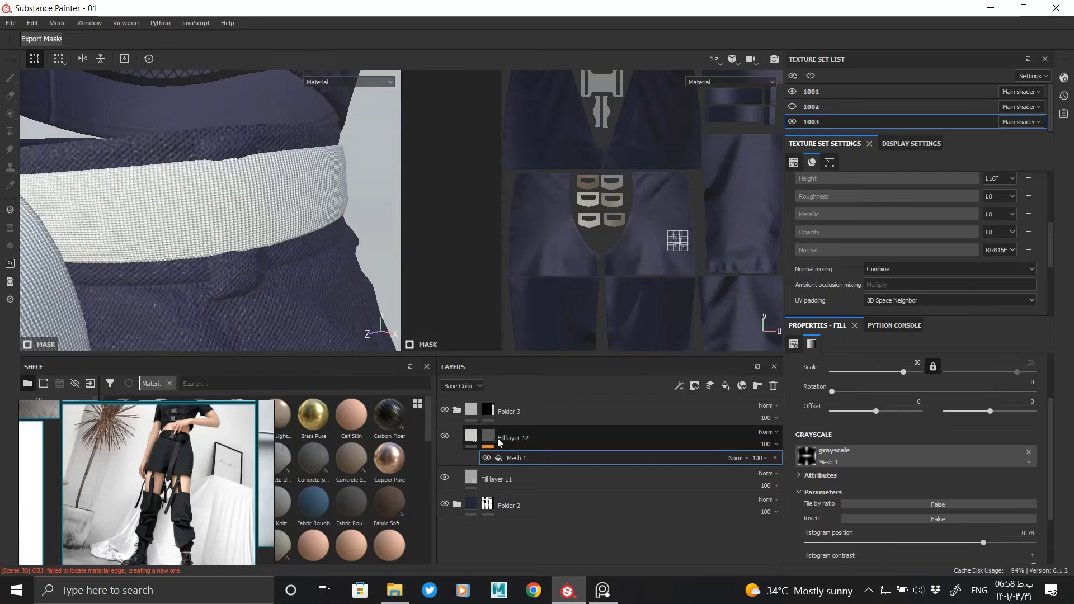
Step: Add a new Fill effect above Mesh 1 in Fill layer 12's mask
{"action": "left_click", "coordinate": [516, 459]}
{"action": "right_click", "coordinate": [516, 459]}
{"action": "left_click", "coordinate": [564, 544]}
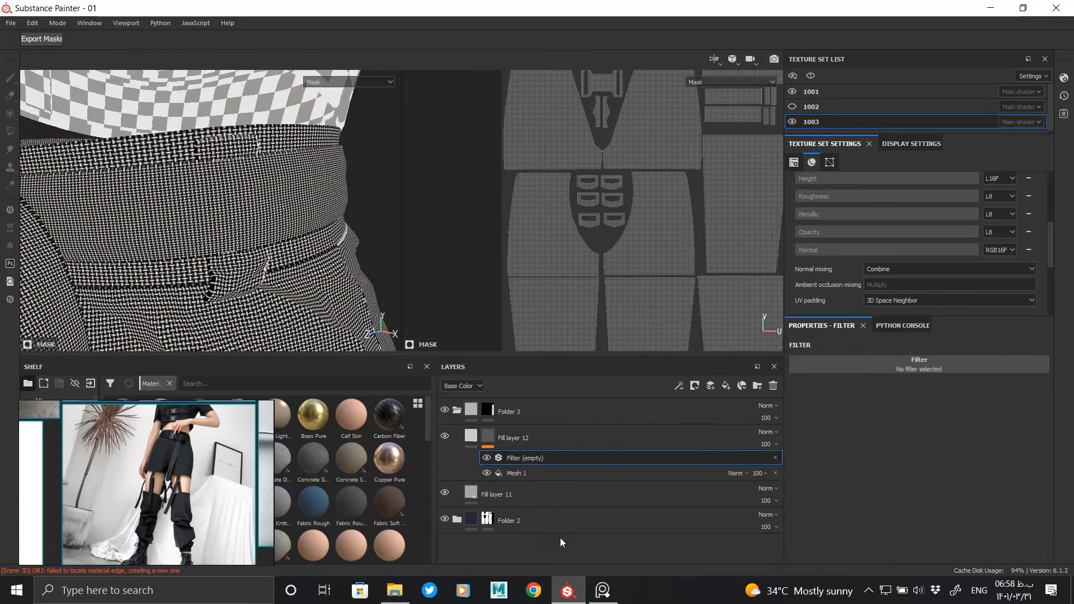
{"action": "right_click", "coordinate": [553, 474]}
{"action": "left_click", "coordinate": [554, 507]}
Step: Browse the procedural textures for the new fill down to the Fabric patterns
{"action": "left_click", "coordinate": [917, 454]}
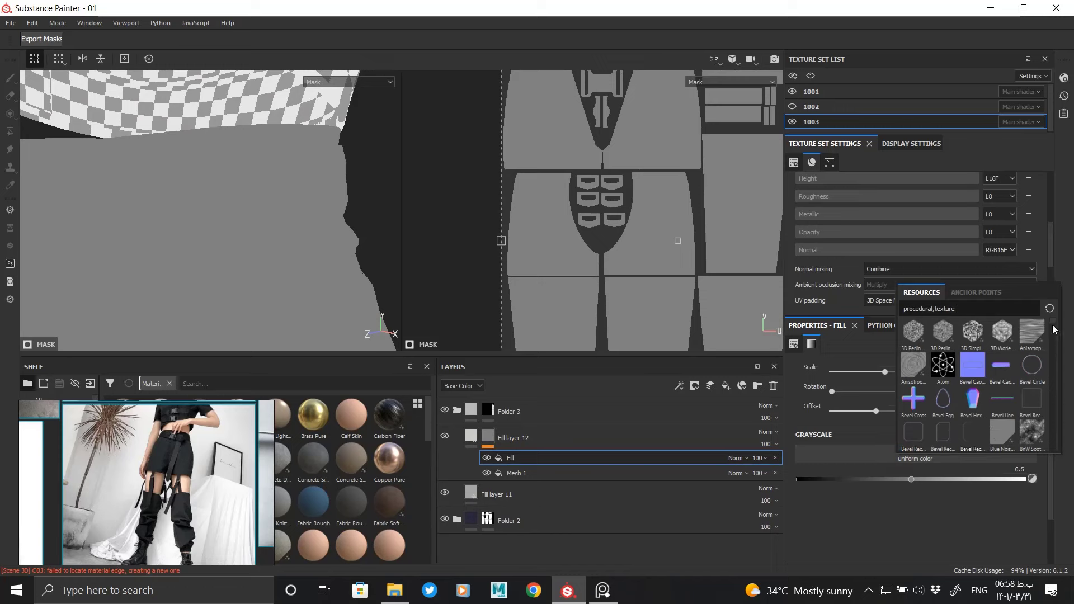
{"action": "left_click_drag", "start_coordinate": [1053, 325], "coordinate": [1059, 357]}
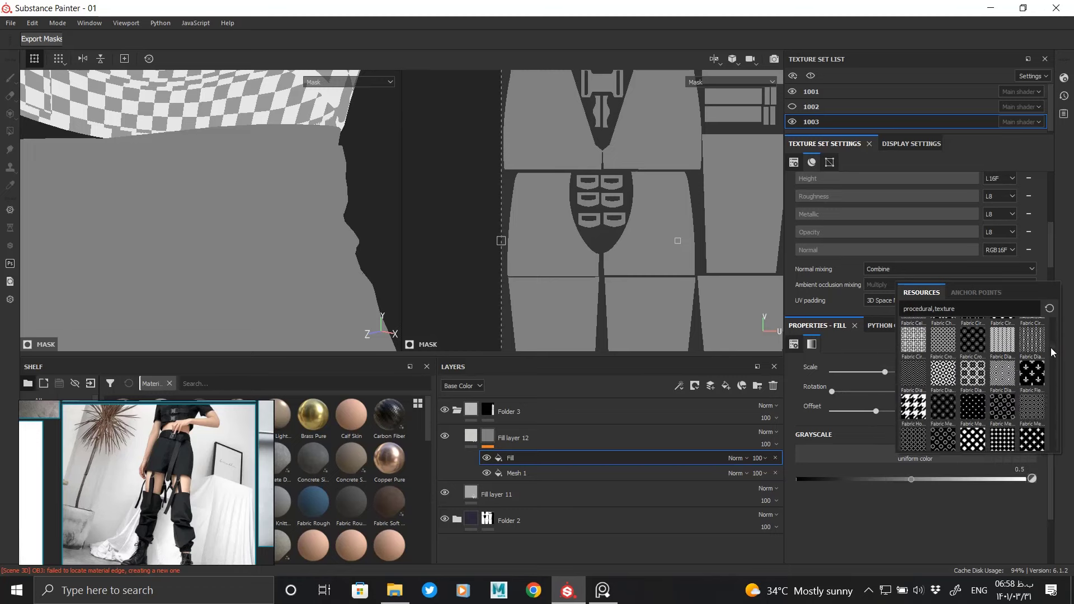
{"action": "scroll", "coordinate": [1054, 354], "scroll_direction": "up", "scroll_amount": 1}
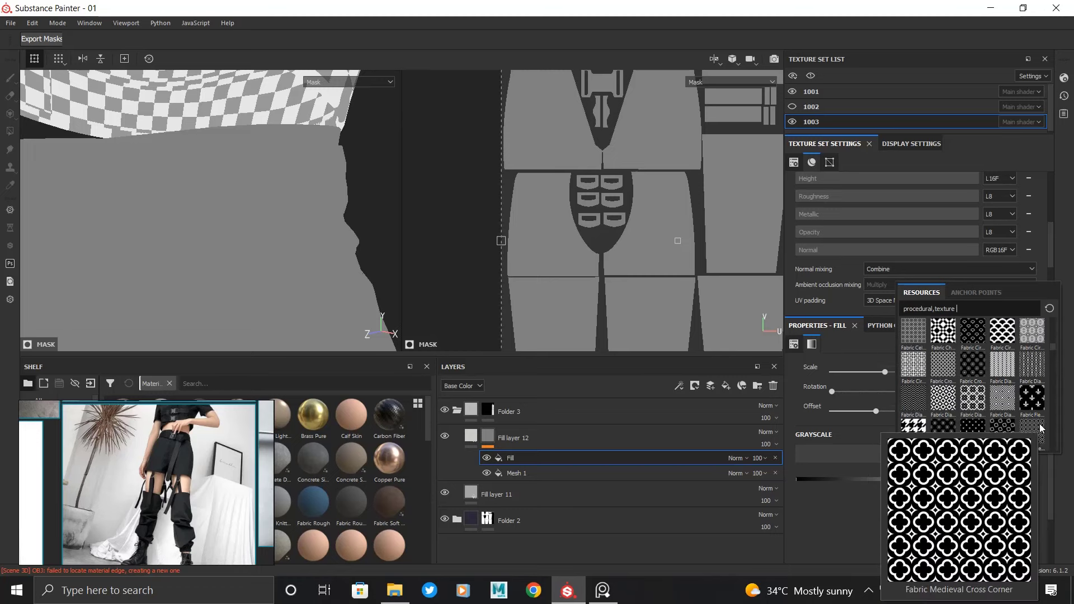
{"action": "scroll", "coordinate": [1058, 357], "scroll_direction": "down", "scroll_amount": 1}
{"action": "scroll", "coordinate": [1058, 357], "scroll_direction": "down", "scroll_amount": 3}
{"action": "scroll", "coordinate": [1063, 364], "scroll_direction": "down", "scroll_amount": 3}
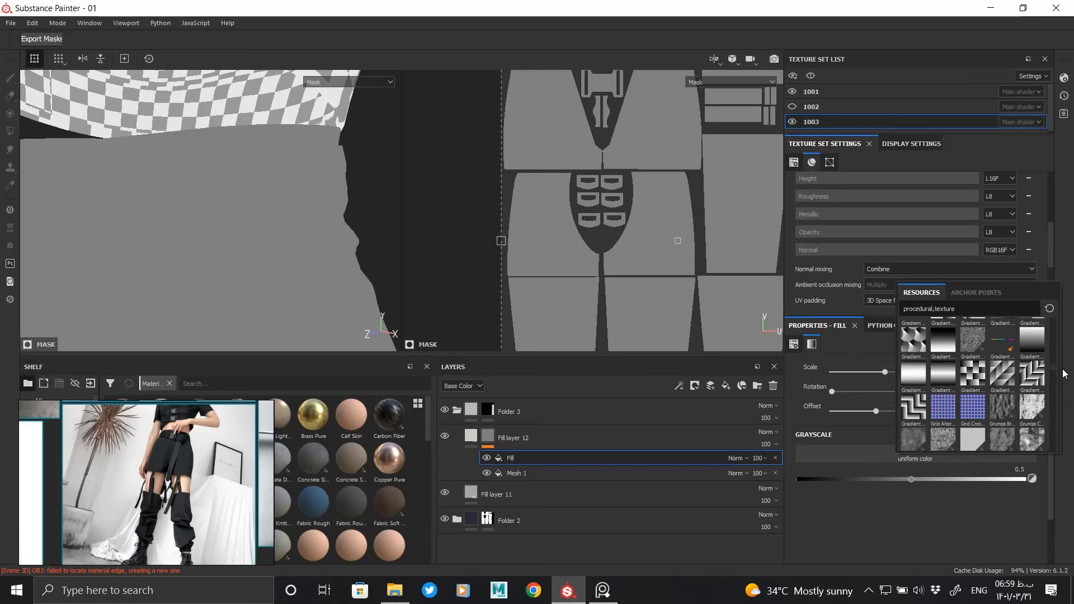
{"action": "scroll", "coordinate": [1064, 374], "scroll_direction": "down", "scroll_amount": 2}
{"action": "scroll", "coordinate": [1061, 380], "scroll_direction": "down", "scroll_amount": 2}
{"action": "scroll", "coordinate": [1056, 390], "scroll_direction": "down", "scroll_amount": 1}
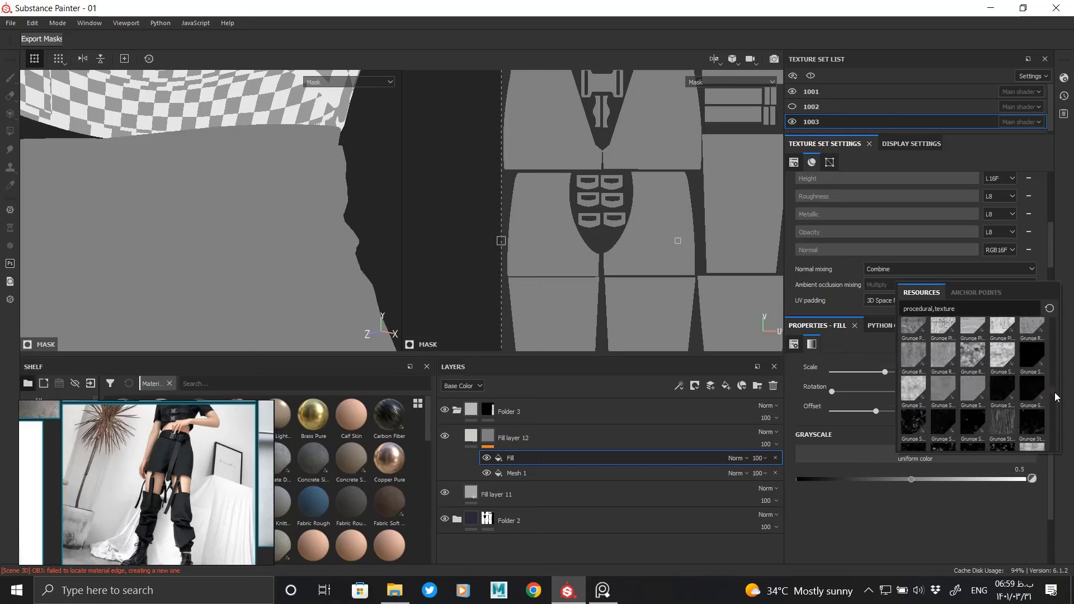
{"action": "scroll", "coordinate": [1056, 397], "scroll_direction": "down", "scroll_amount": 5}
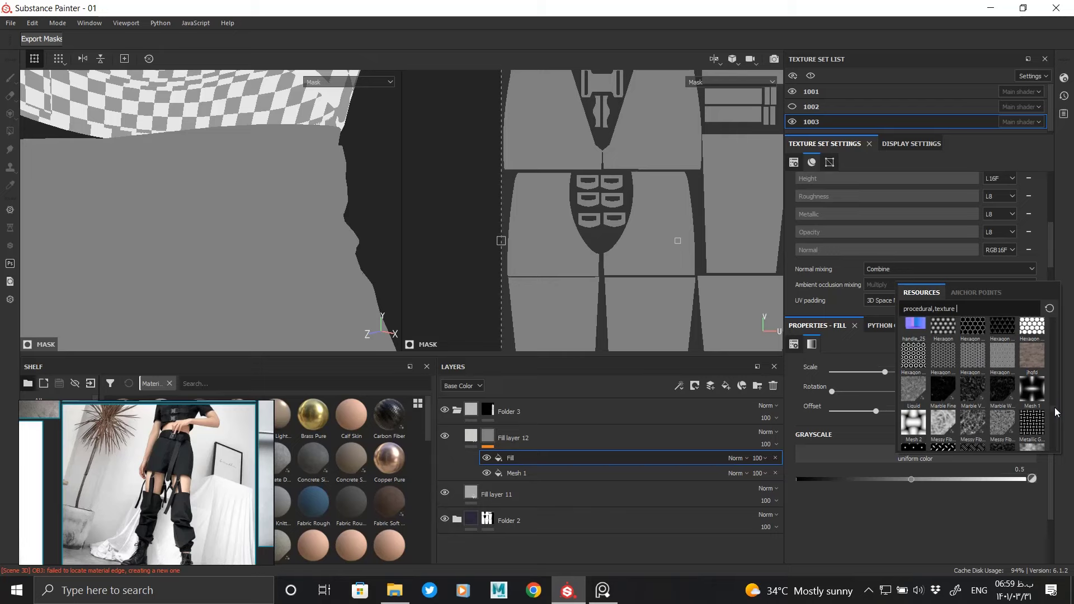
{"action": "scroll", "coordinate": [1056, 412], "scroll_direction": "down", "scroll_amount": 3}
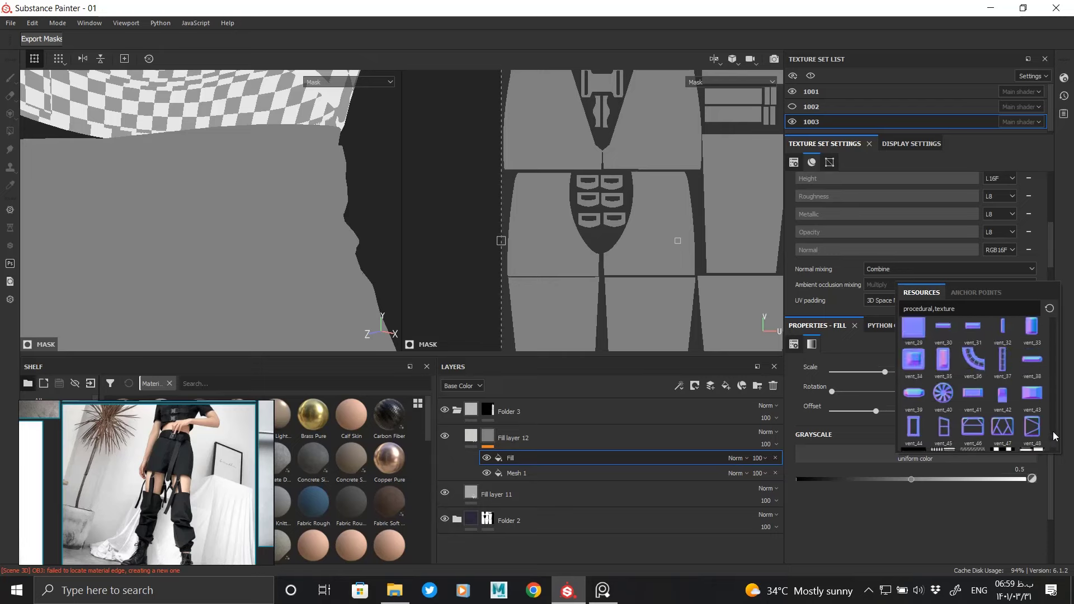
{"action": "scroll", "coordinate": [1052, 392], "scroll_direction": "up", "scroll_amount": 2}
{"action": "scroll", "coordinate": [1050, 383], "scroll_direction": "up", "scroll_amount": 2}
{"action": "scroll", "coordinate": [1049, 375], "scroll_direction": "up", "scroll_amount": 2}
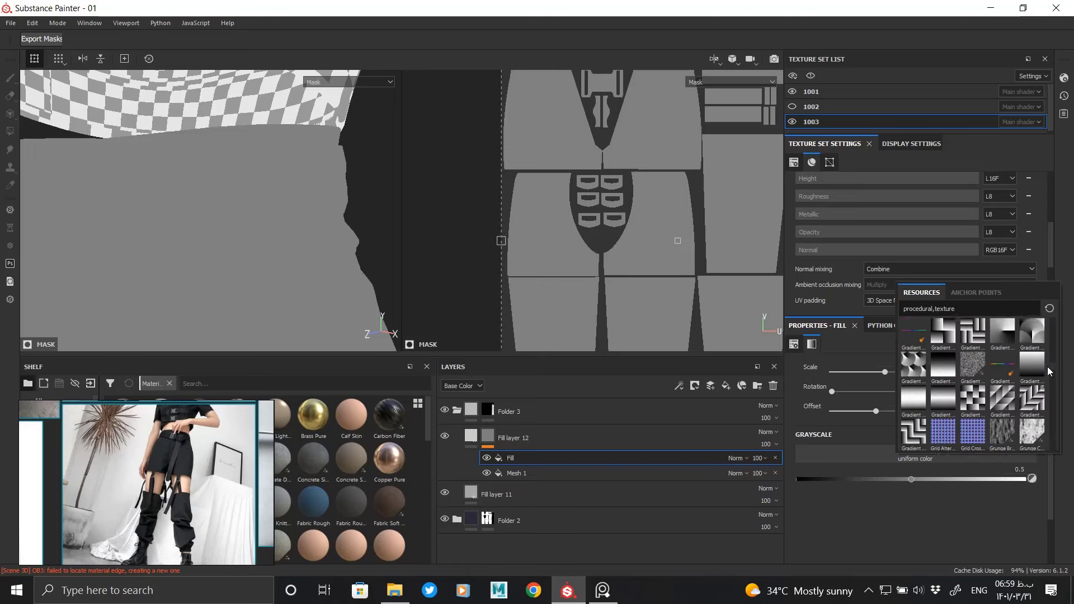
{"action": "scroll", "coordinate": [1048, 366], "scroll_direction": "up", "scroll_amount": 2}
{"action": "scroll", "coordinate": [1046, 359], "scroll_direction": "up", "scroll_amount": 2}
{"action": "scroll", "coordinate": [1047, 354], "scroll_direction": "up", "scroll_amount": 2}
{"action": "scroll", "coordinate": [1048, 350], "scroll_direction": "up", "scroll_amount": 2}
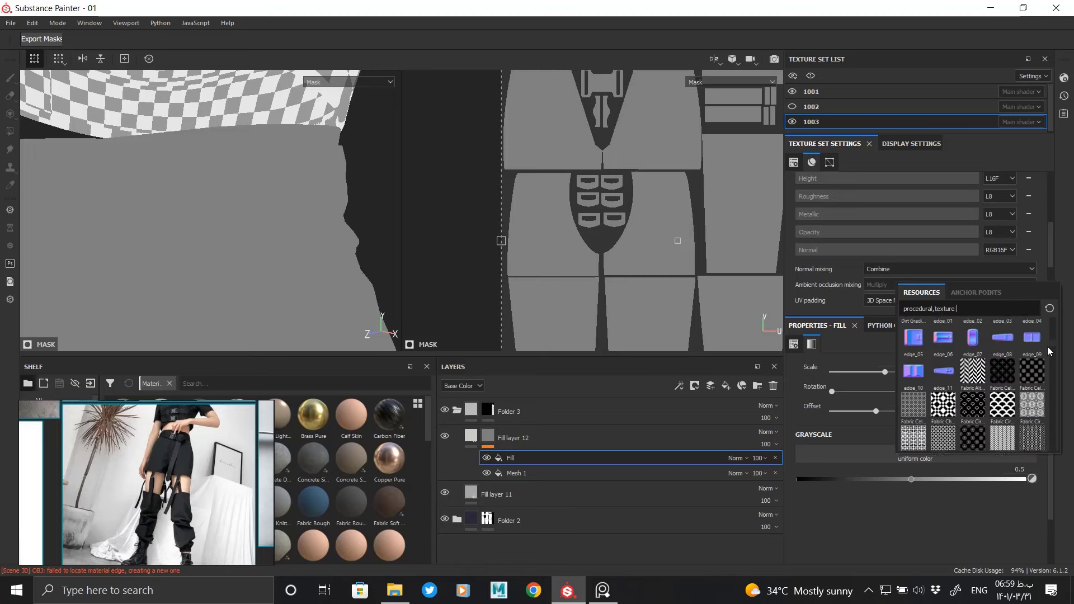
{"action": "scroll", "coordinate": [1048, 345], "scroll_direction": "up", "scroll_amount": 2}
{"action": "scroll", "coordinate": [1047, 344], "scroll_direction": "down", "scroll_amount": 2}
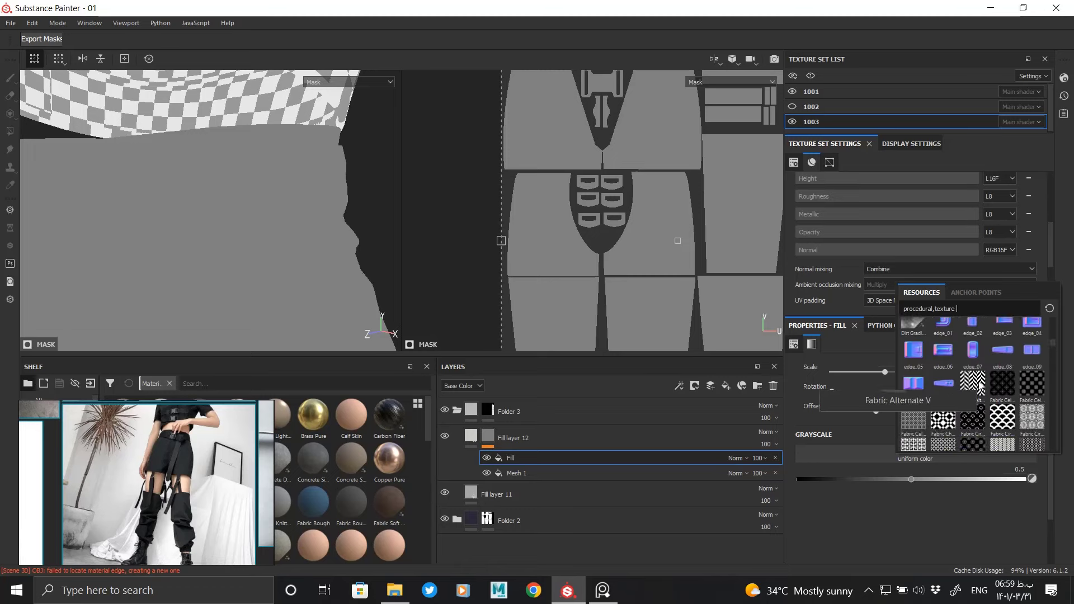
{"action": "mouse_move", "coordinate": [972, 415]}
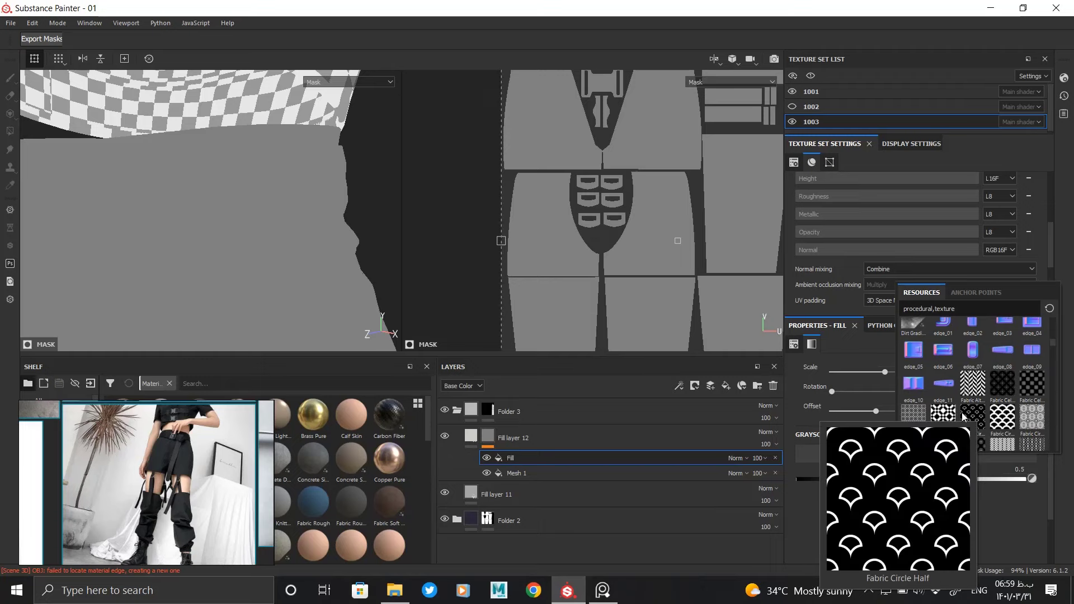
{"action": "scroll", "coordinate": [1055, 353], "scroll_direction": "down", "scroll_amount": 2}
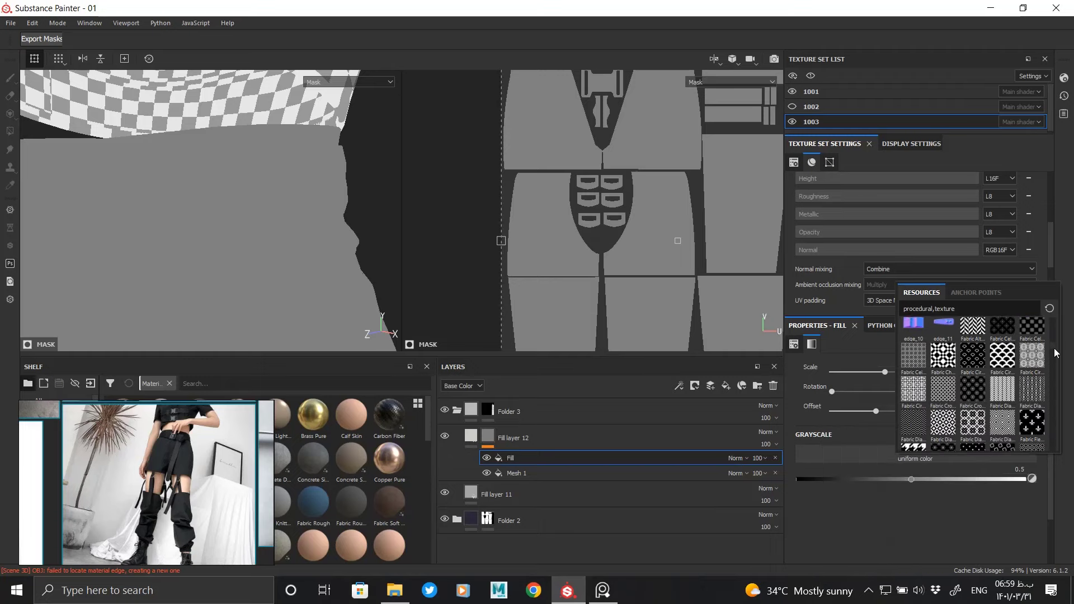
{"action": "scroll", "coordinate": [1056, 354], "scroll_direction": "down", "scroll_amount": 1}
{"action": "scroll", "coordinate": [1057, 353], "scroll_direction": "down", "scroll_amount": 1}
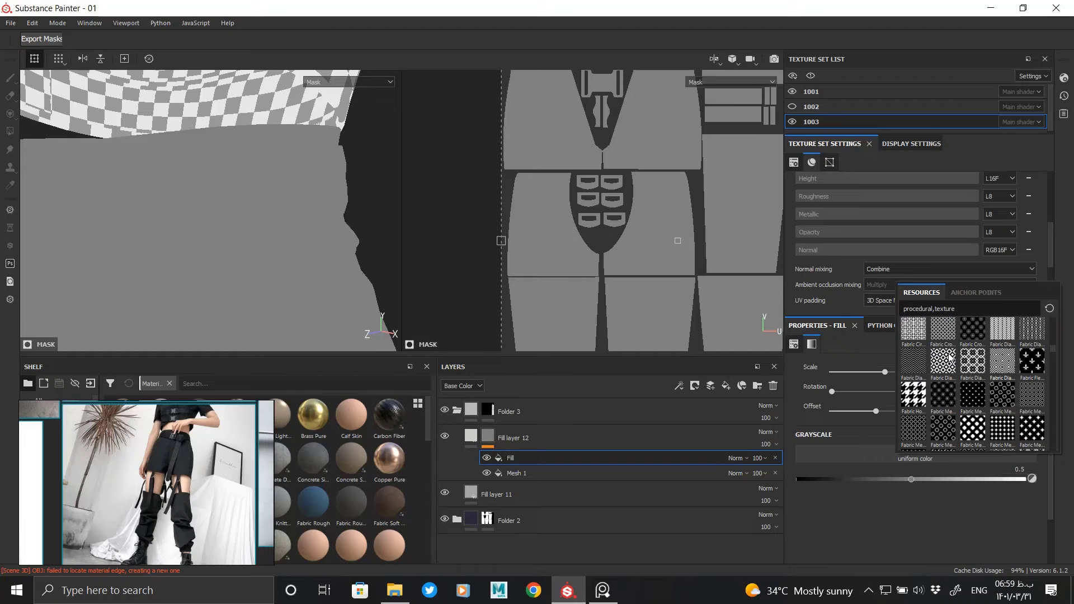
Step: Use Fabric Diagonal Thin as the mask pattern with Tile 16 and UV Scale 3
{"action": "left_click", "coordinate": [915, 355]}
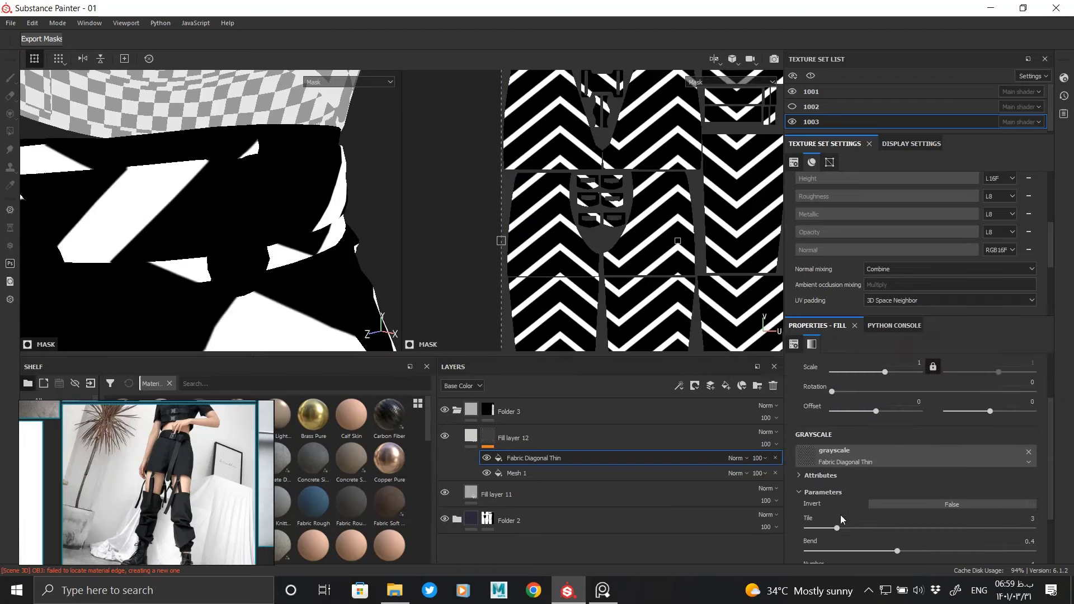
{"action": "left_click_drag", "start_coordinate": [976, 527], "coordinate": [986, 528]}
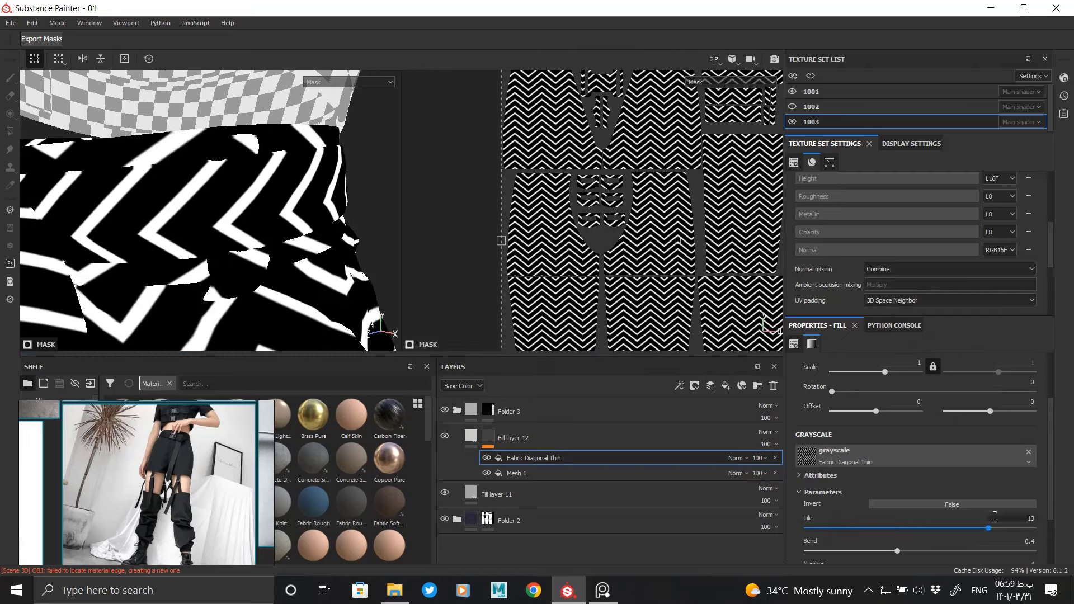
{"action": "left_click_drag", "start_coordinate": [1067, 543], "coordinate": [1034, 528]}
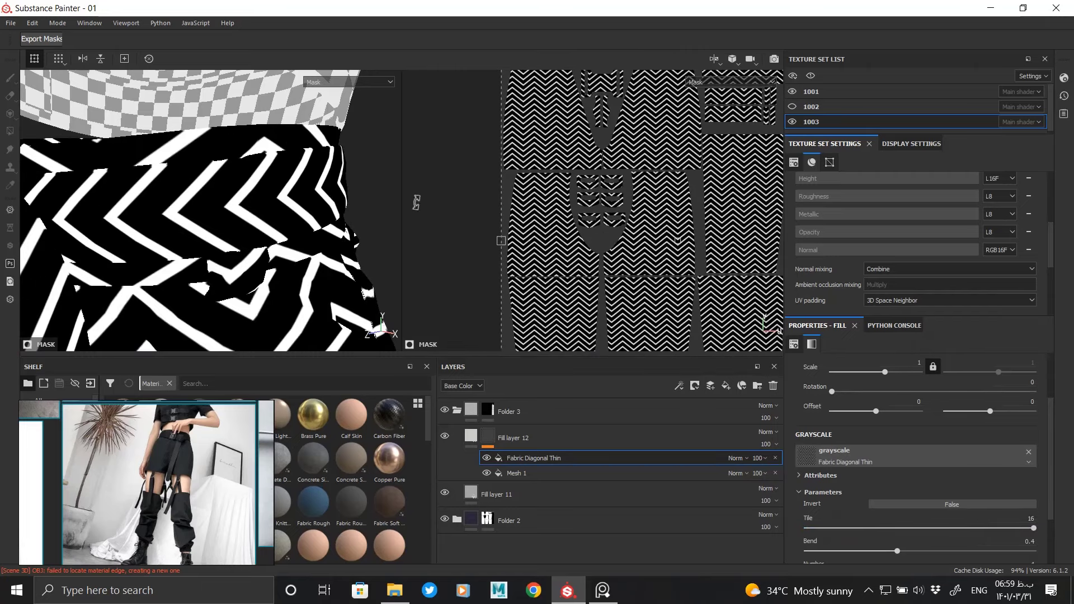
{"action": "left_click_drag", "start_coordinate": [417, 202], "coordinate": [869, 301], "text": "alt"}
{"action": "scroll", "coordinate": [1053, 406], "scroll_direction": "up", "scroll_amount": 1}
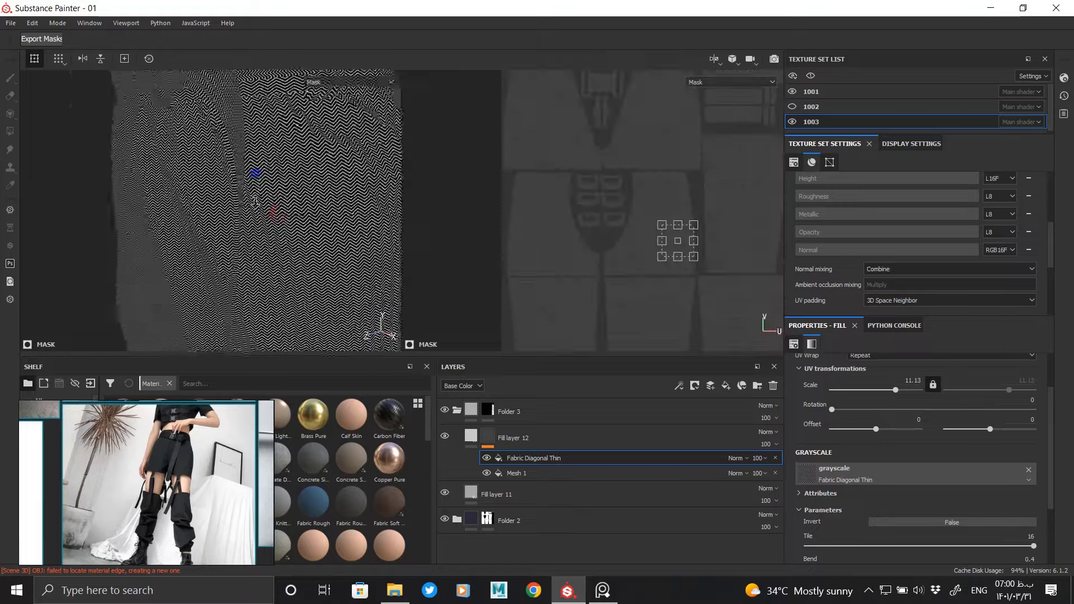
{"action": "left_click_drag", "start_coordinate": [254, 200], "coordinate": [702, 335], "text": "alt"}
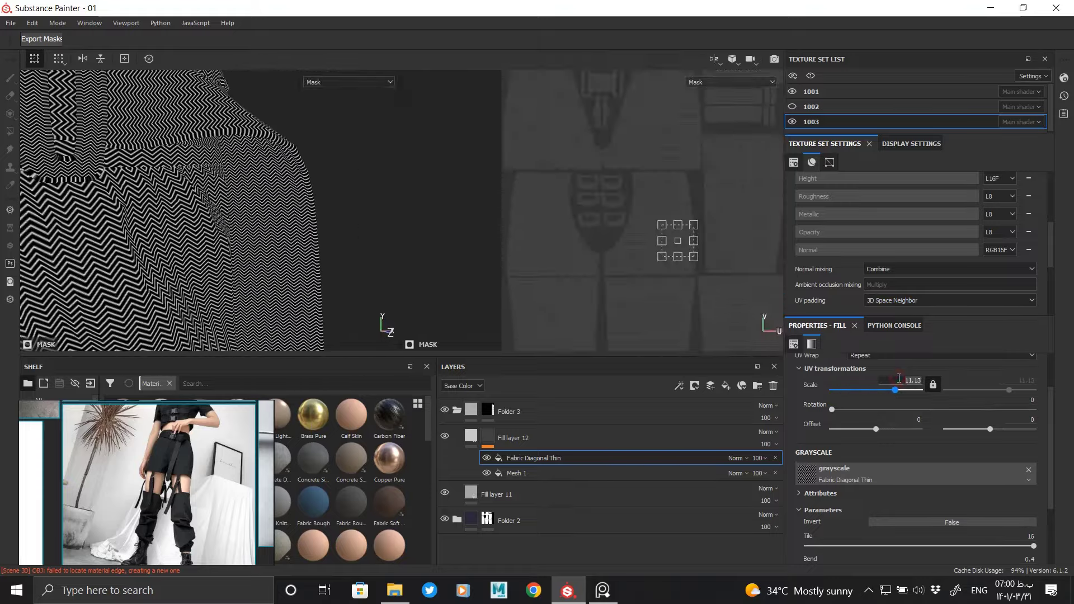
{"action": "key", "text": "Return"}
Step: Set the zigzag to Bend 0.54, Number 2, Multiply blend and inverted, then view Fill layer 12
{"action": "scroll", "coordinate": [377, 271], "scroll_direction": "up", "scroll_amount": 2}
{"action": "scroll", "coordinate": [377, 272], "scroll_direction": "up", "scroll_amount": 2}
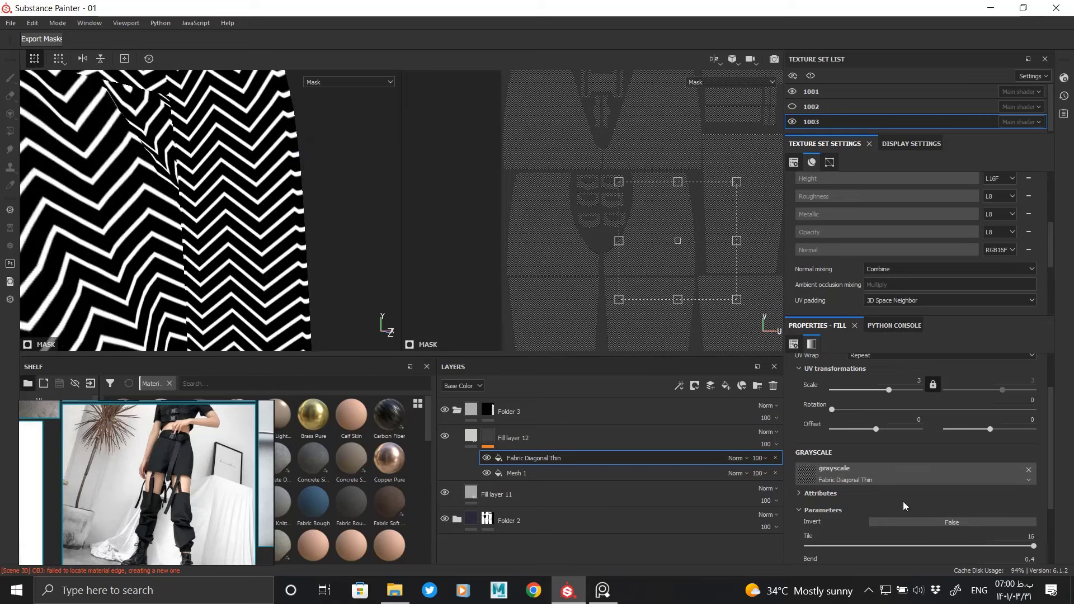
{"action": "scroll", "coordinate": [903, 501], "scroll_direction": "down", "scroll_amount": 2}
{"action": "left_click_drag", "start_coordinate": [910, 502], "coordinate": [935, 502]}
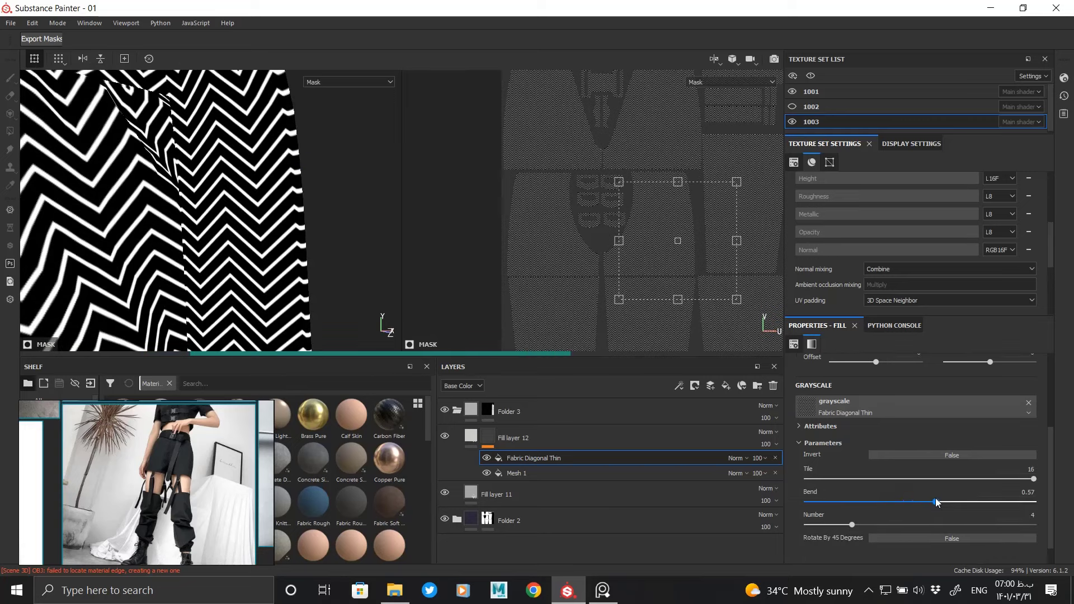
{"action": "mouse_move", "coordinate": [852, 525]}
{"action": "left_mouse_down"}
{"action": "mouse_move", "coordinate": [891, 519]}
{"action": "mouse_move", "coordinate": [835, 525]}
{"action": "left_mouse_up"}
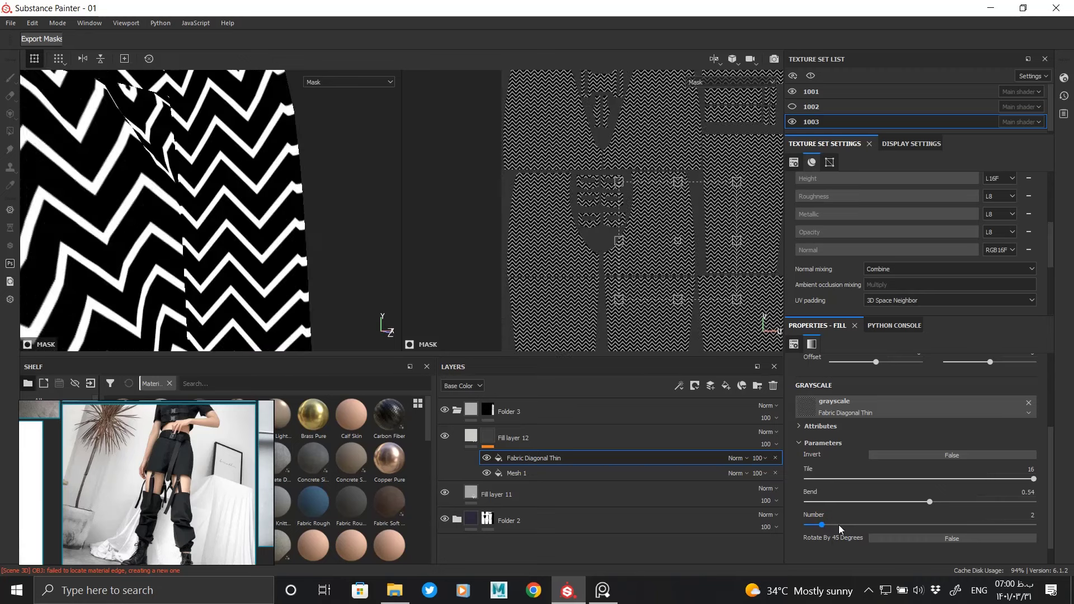
{"action": "left_click", "coordinate": [731, 458]}
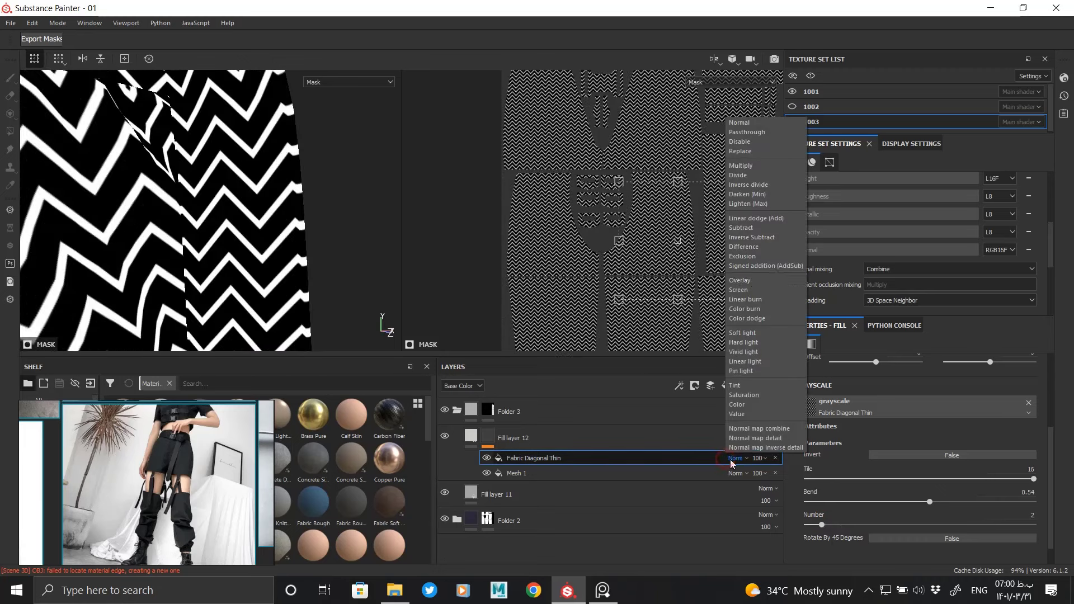
{"action": "left_click", "coordinate": [744, 167]}
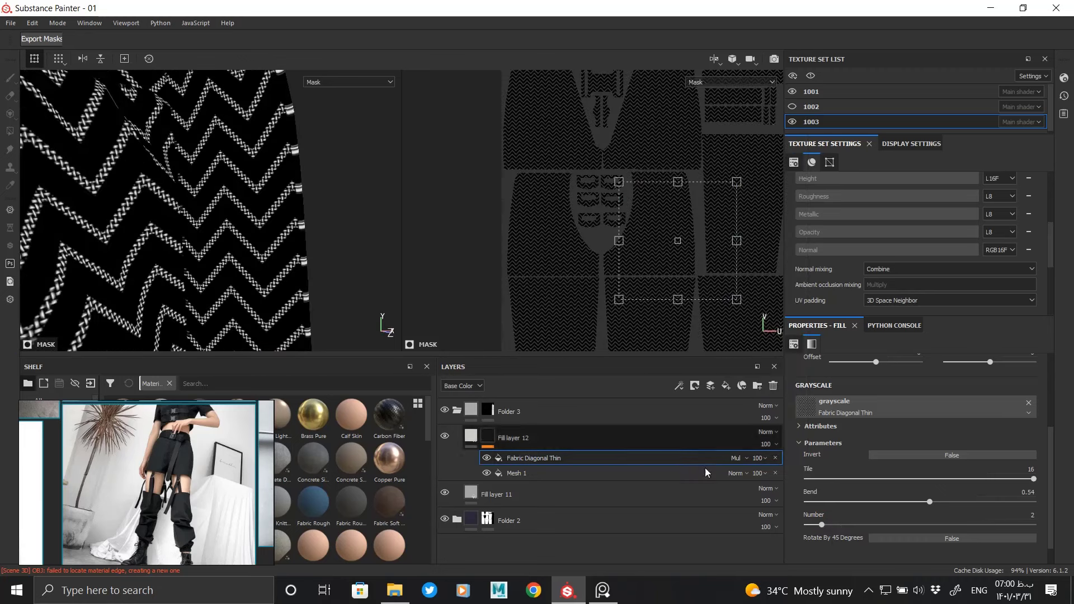
{"action": "left_click", "coordinate": [828, 443]}
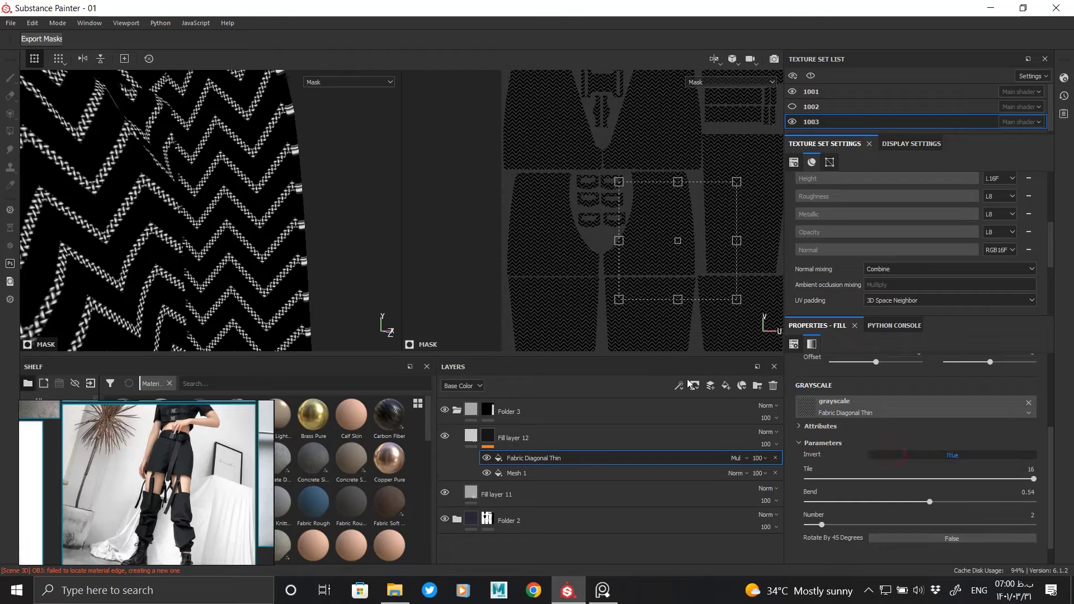
{"action": "mouse_move", "coordinate": [72, 204]}
{"action": "left_mouse_down", "text": "alt"}
{"action": "mouse_move", "coordinate": [267, 247]}
{"action": "mouse_move", "coordinate": [224, 224]}
{"action": "left_mouse_up", "text": "alt"}
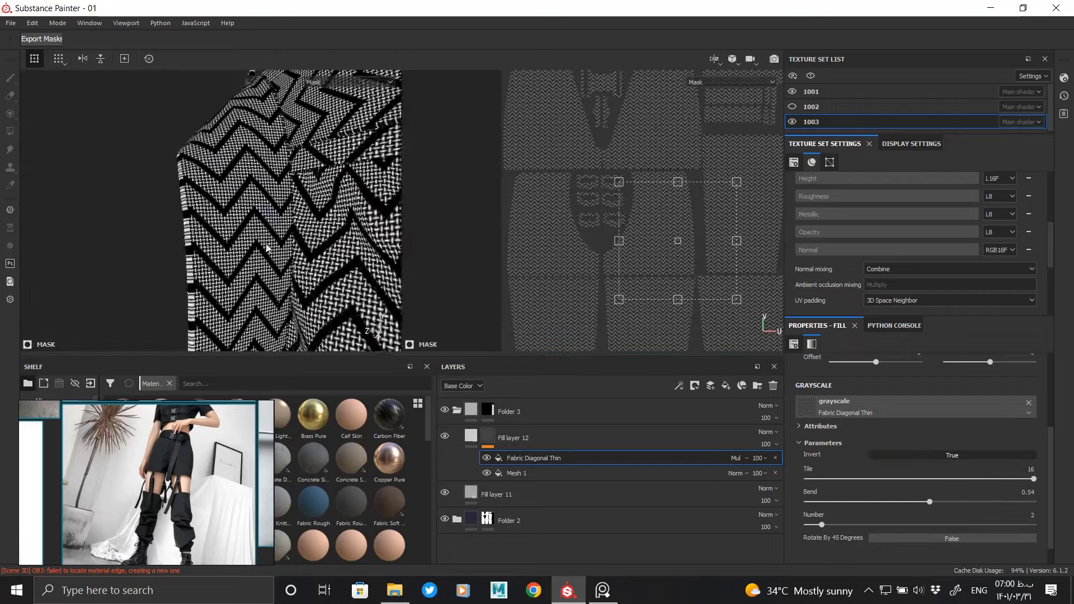
{"action": "left_click", "coordinate": [513, 438]}
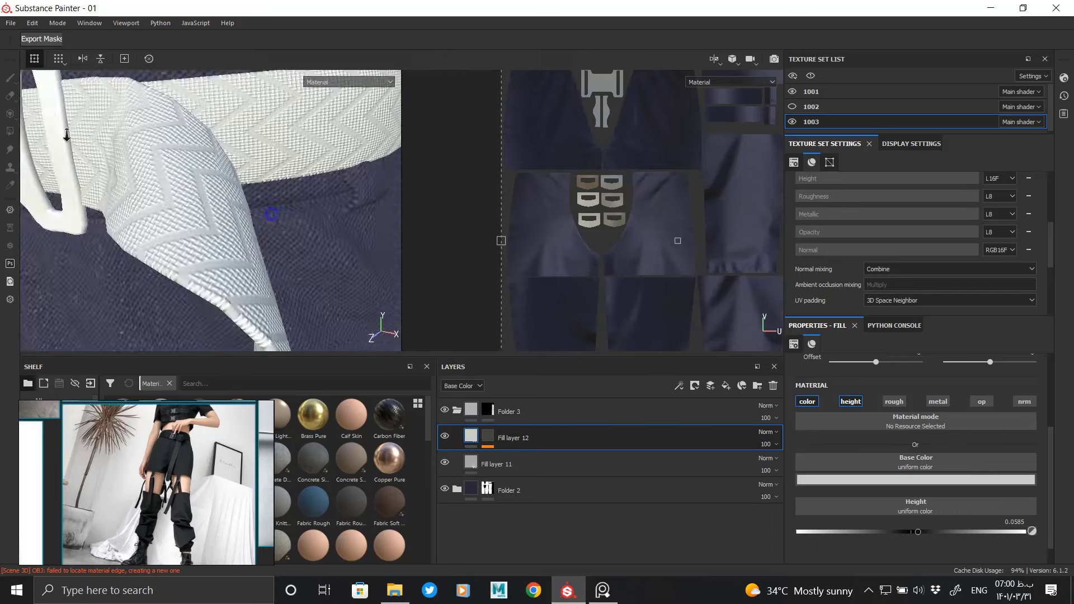
{"action": "left_click_drag", "start_coordinate": [66, 134], "coordinate": [224, 252], "text": "alt"}
Step: Duplicate Fill layer 12 and set the copy's zigzag mask blend to Normal
{"action": "right_click", "coordinate": [513, 438]}
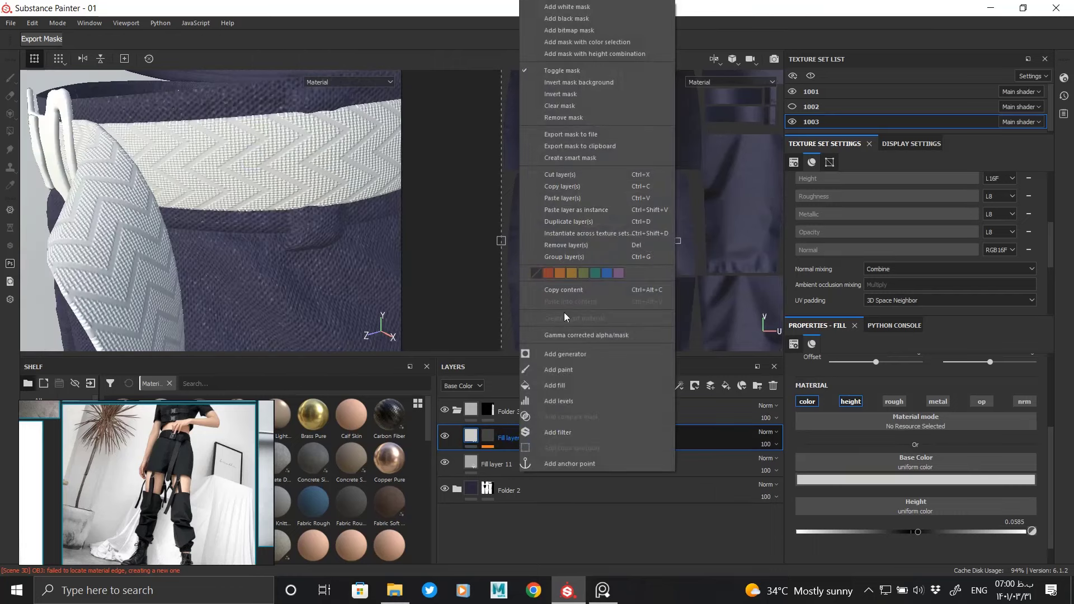
{"action": "left_click", "coordinate": [572, 217]}
{"action": "left_click", "coordinate": [494, 435]}
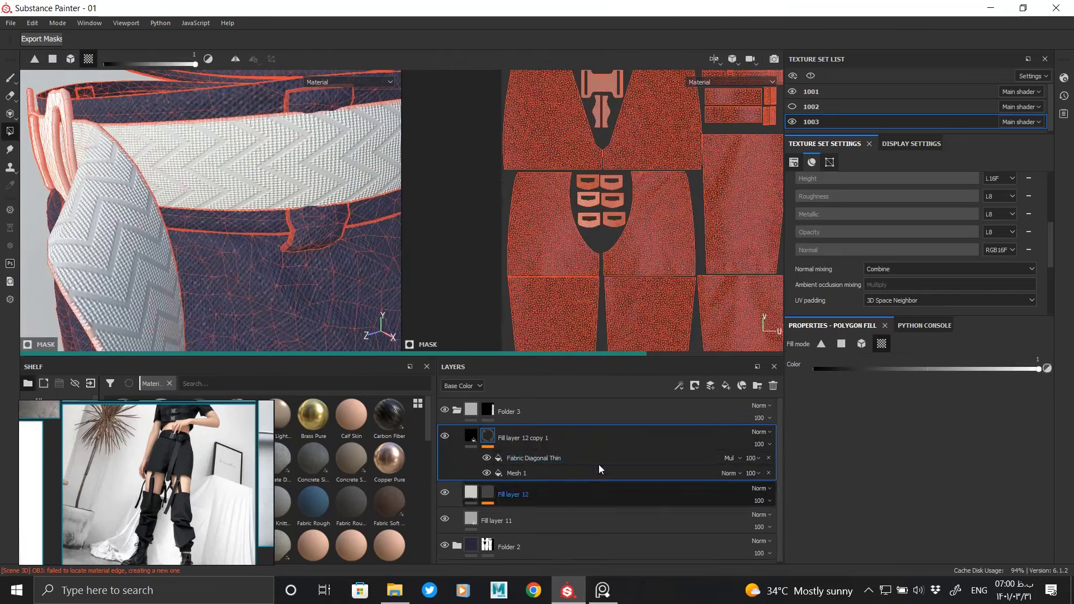
{"action": "left_click", "coordinate": [733, 458]}
{"action": "left_click", "coordinate": [735, 135]}
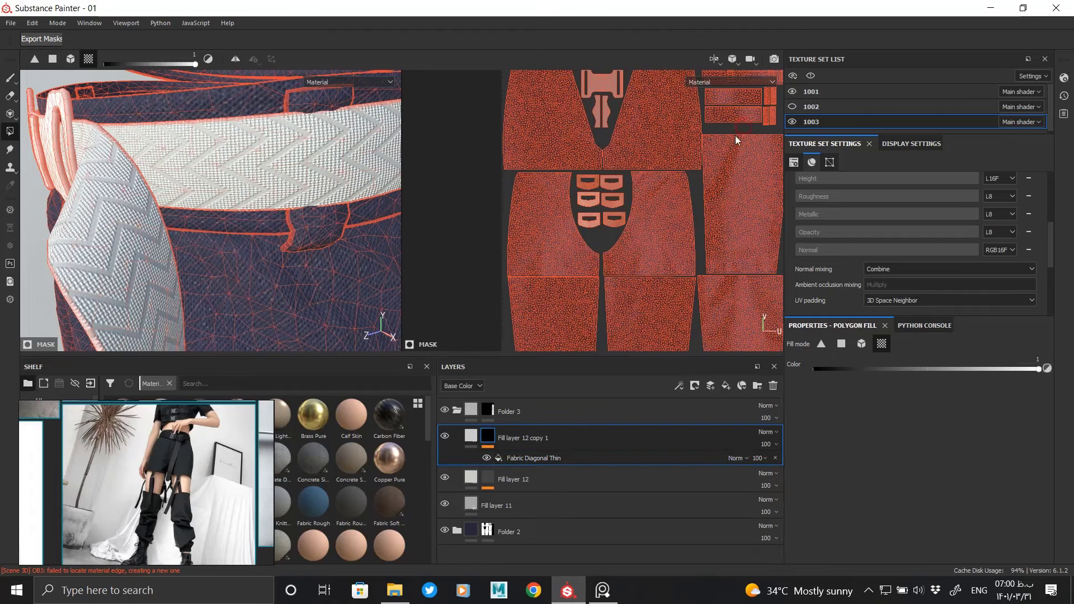
{"action": "left_click", "coordinate": [666, 460]}
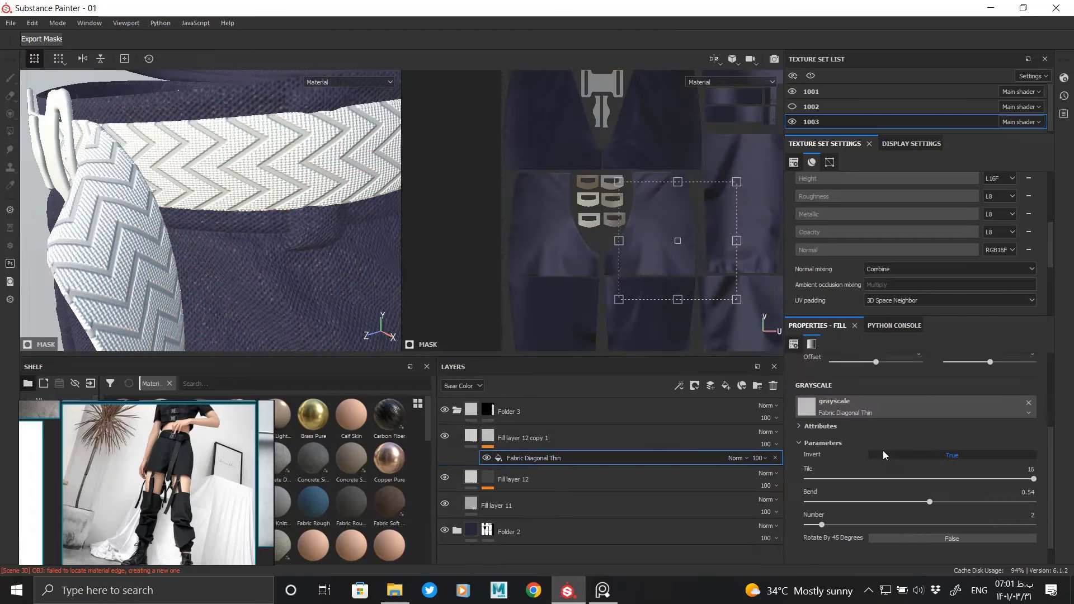
{"action": "left_click", "coordinate": [471, 436]}
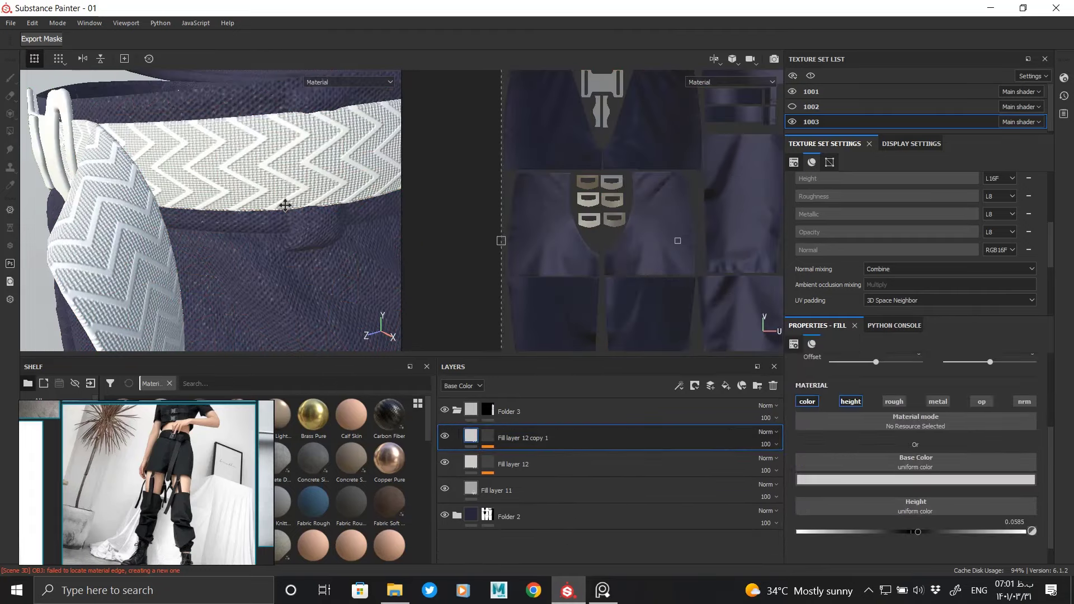
Step: Raise the copy's height to 0.0878 and orbit to inspect the embossed chevrons
{"action": "scroll", "coordinate": [127, 180], "scroll_direction": "up", "scroll_amount": 4}
{"action": "scroll", "coordinate": [126, 180], "scroll_direction": "up", "scroll_amount": 5}
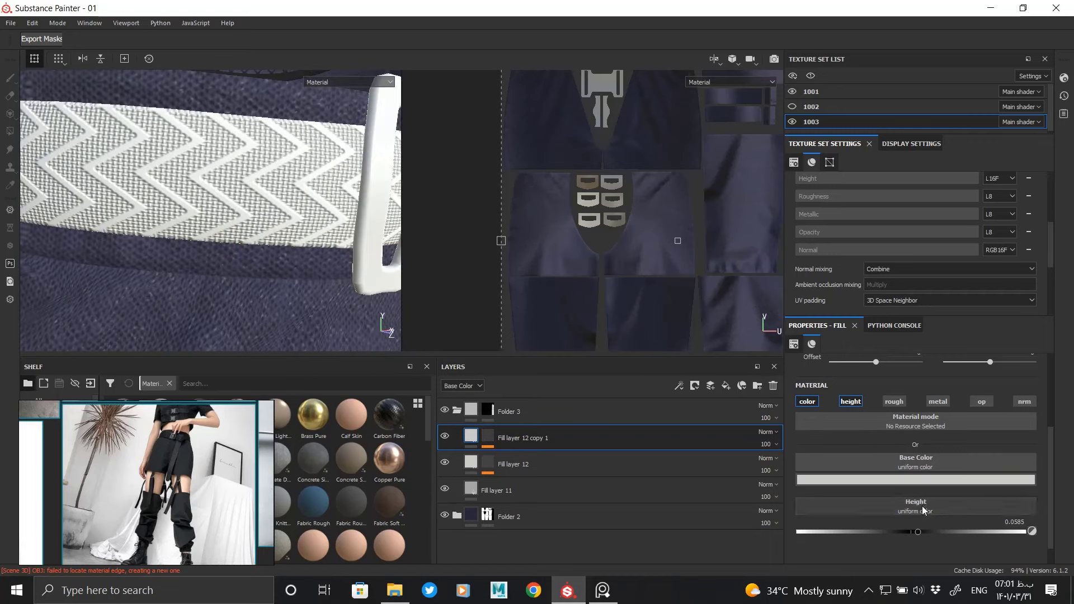
{"action": "mouse_move", "coordinate": [339, 273]}
{"action": "left_mouse_down", "text": "alt"}
{"action": "mouse_move", "coordinate": [269, 209]}
{"action": "mouse_move", "coordinate": [235, 210]}
{"action": "left_mouse_up", "text": "alt"}
{"action": "middle_click_drag", "start_coordinate": [235, 210], "coordinate": [191, 211], "text": "alt"}
{"action": "left_click_drag", "start_coordinate": [192, 211], "coordinate": [372, 331], "text": "alt"}
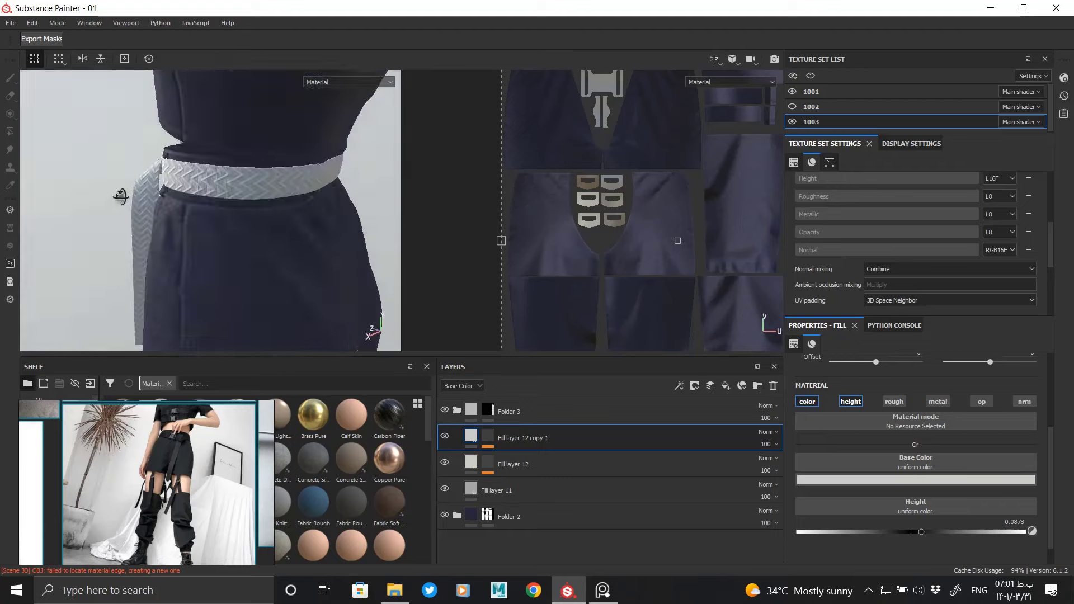
{"action": "mouse_move", "coordinate": [372, 331]}
{"action": "right_mouse_down", "text": "alt"}
{"action": "mouse_move", "coordinate": [208, 185]}
{"action": "mouse_move", "coordinate": [202, 222]}
{"action": "right_mouse_up", "text": "alt"}
{"action": "scroll", "coordinate": [228, 269], "scroll_direction": "up", "scroll_amount": 3}
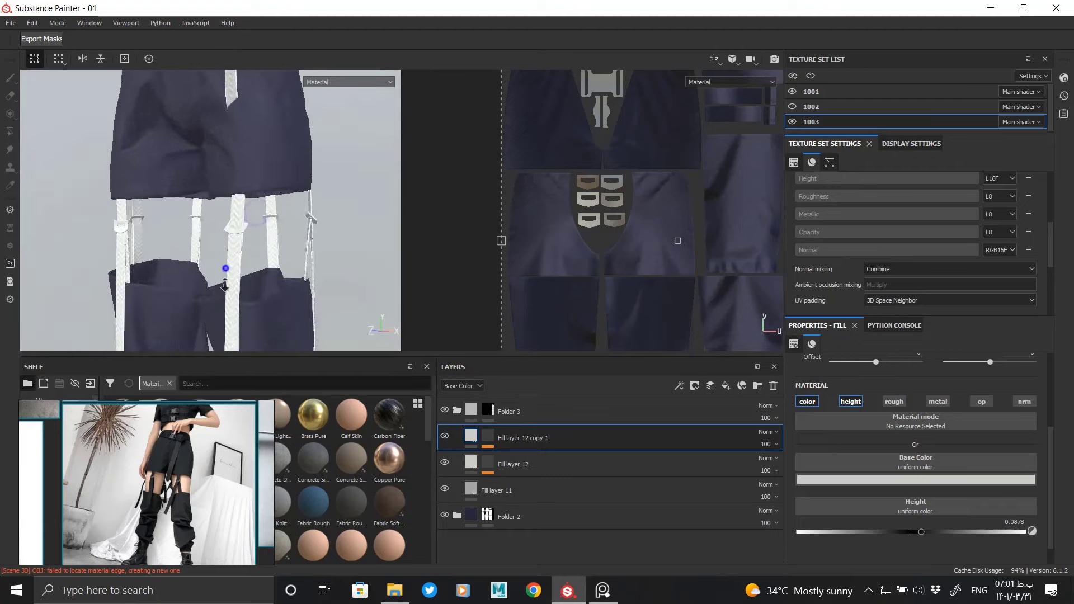
{"action": "scroll", "coordinate": [247, 224], "scroll_direction": "up", "scroll_amount": 3}
{"action": "scroll", "coordinate": [264, 182], "scroll_direction": "up", "scroll_amount": 3}
{"action": "scroll", "coordinate": [275, 197], "scroll_direction": "up", "scroll_amount": 1}
{"action": "mouse_move", "coordinate": [274, 198]}
{"action": "left_mouse_down", "text": "alt"}
{"action": "mouse_move", "coordinate": [193, 165]}
{"action": "mouse_move", "coordinate": [241, 201]}
{"action": "left_mouse_up", "text": "alt"}
Step: Set the copied chevron layer's base colour to dark navy
{"action": "scroll", "coordinate": [241, 201], "scroll_direction": "up", "scroll_amount": 3}
{"action": "left_click", "coordinate": [860, 481]}
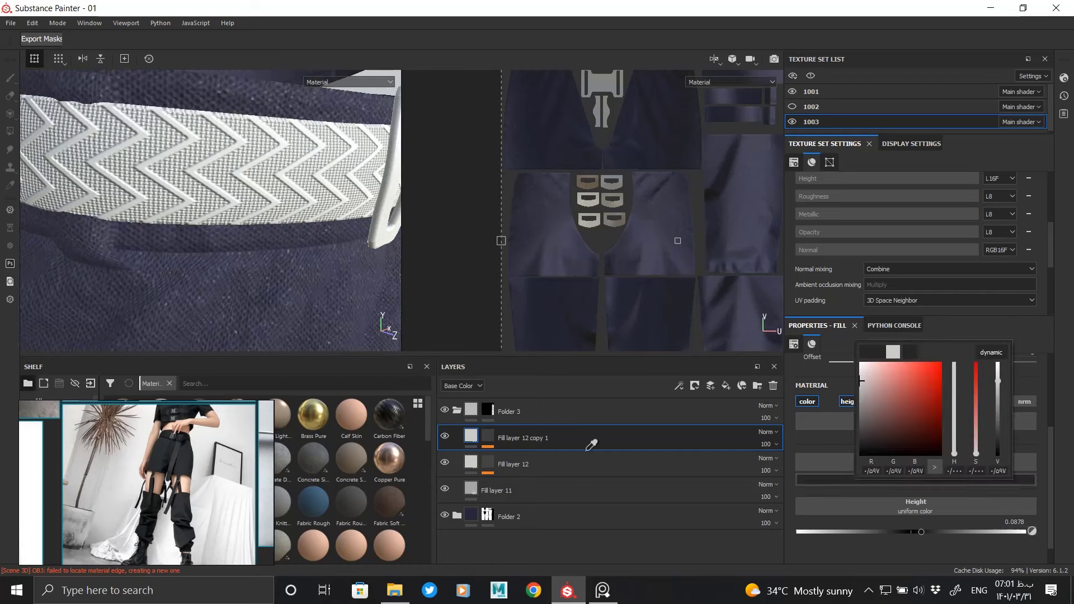
{"action": "left_click", "coordinate": [327, 223]}
{"action": "scroll", "coordinate": [327, 223], "scroll_direction": "down", "scroll_amount": 5}
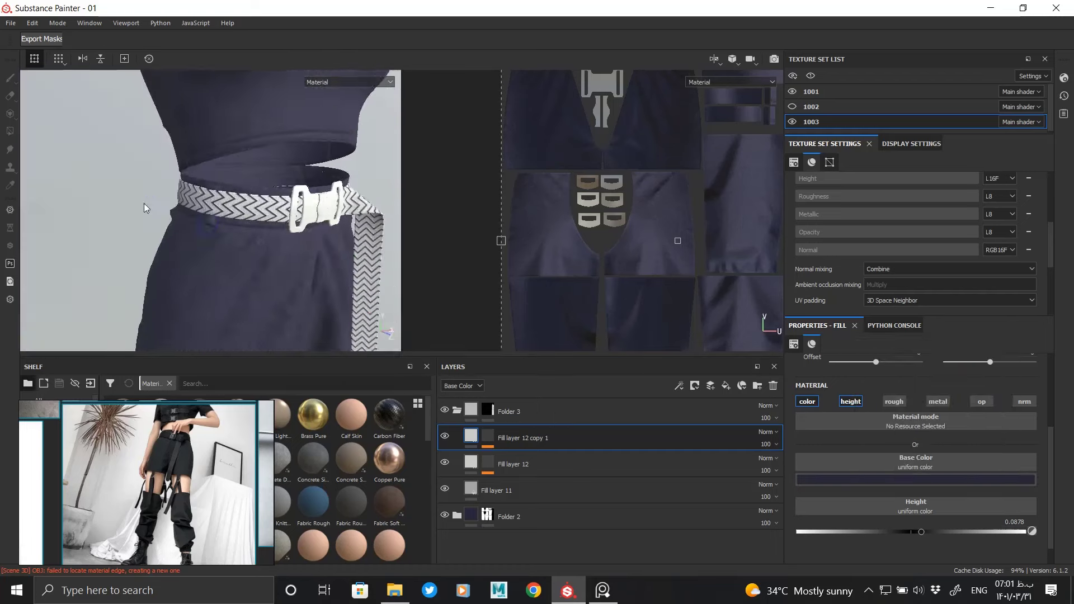
{"action": "mouse_move", "coordinate": [144, 203]}
{"action": "middle_mouse_down", "text": "alt"}
{"action": "mouse_move", "coordinate": [169, 251]}
{"action": "mouse_move", "coordinate": [226, 116]}
{"action": "middle_mouse_up", "text": "alt"}
{"action": "scroll", "coordinate": [169, 251], "scroll_direction": "down", "scroll_amount": 3}
{"action": "scroll", "coordinate": [226, 116], "scroll_direction": "up", "scroll_amount": 5}
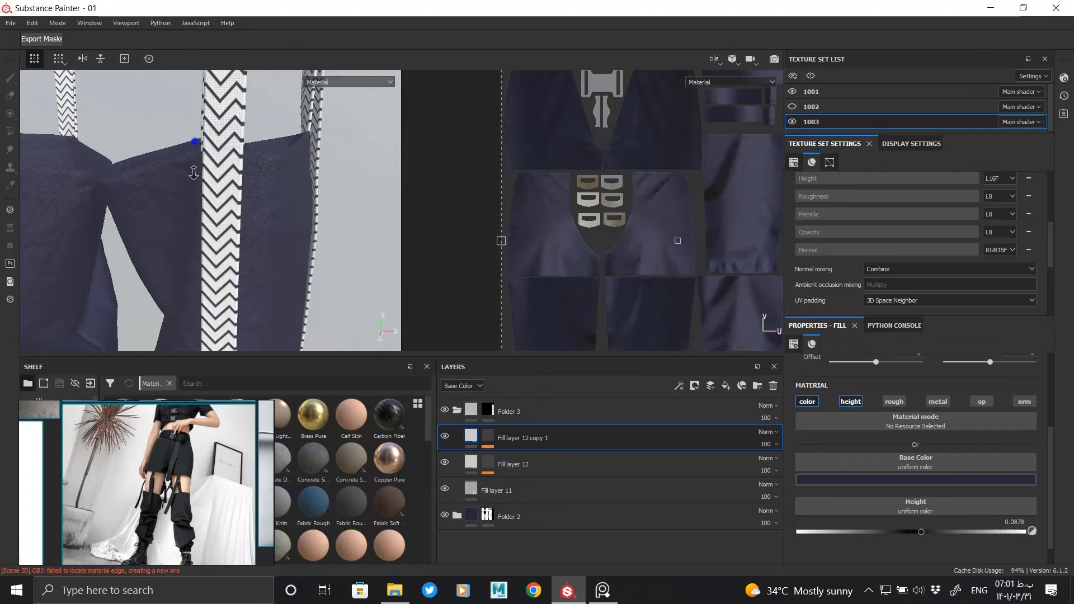
{"action": "scroll", "coordinate": [83, 143], "scroll_direction": "up", "scroll_amount": 2}
{"action": "scroll", "coordinate": [84, 148], "scroll_direction": "down", "scroll_amount": 4}
{"action": "middle_click_drag", "start_coordinate": [102, 137], "coordinate": [291, 248], "text": "alt"}
Step: Orbit around the chevron belt to inspect it, then add a new fill layer above
{"action": "scroll", "coordinate": [291, 248], "scroll_direction": "up", "scroll_amount": 3}
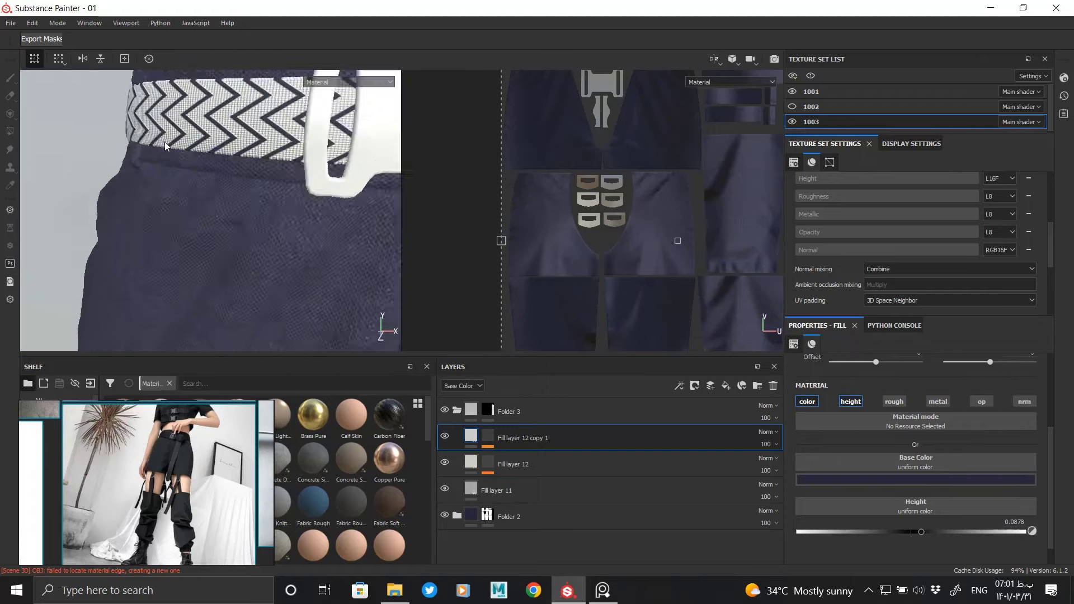
{"action": "scroll", "coordinate": [291, 248], "scroll_direction": "up", "scroll_amount": 2}
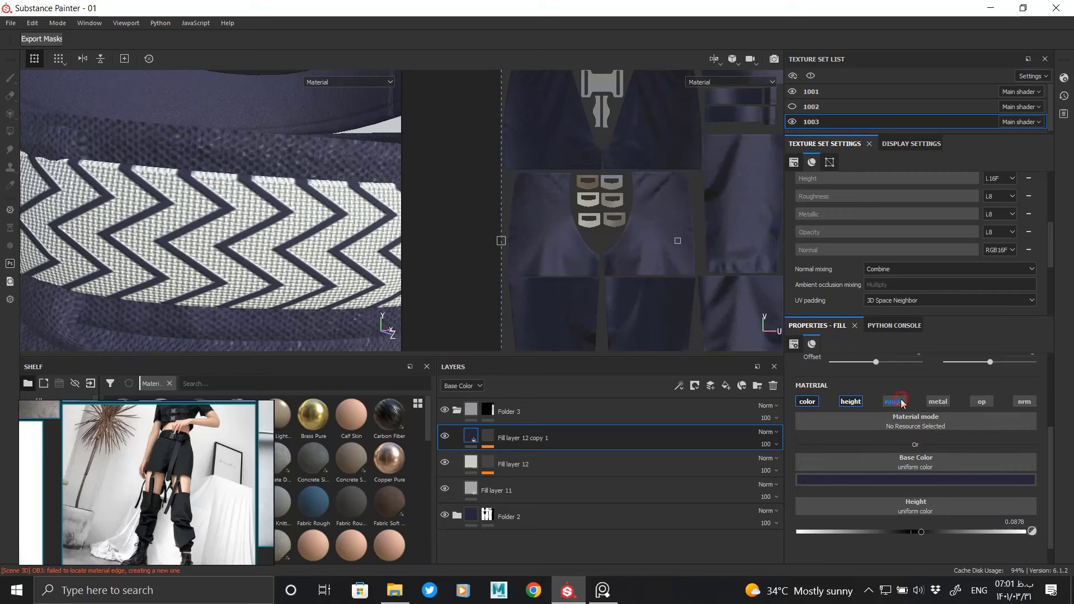
{"action": "scroll", "coordinate": [927, 521], "scroll_direction": "down", "scroll_amount": 1}
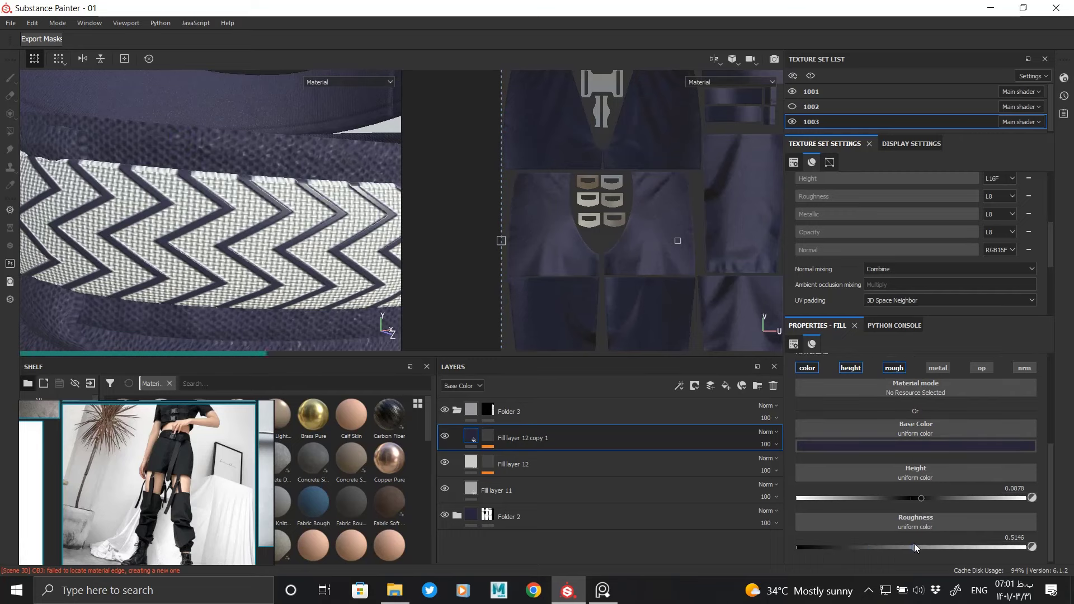
{"action": "scroll", "coordinate": [293, 256], "scroll_direction": "down", "scroll_amount": 2}
{"action": "scroll", "coordinate": [294, 256], "scroll_direction": "down", "scroll_amount": 2}
{"action": "mouse_move", "coordinate": [293, 256]}
{"action": "middle_mouse_down", "text": "alt"}
{"action": "mouse_move", "coordinate": [248, 254]}
{"action": "mouse_move", "coordinate": [246, 347]}
{"action": "middle_mouse_up", "text": "alt"}
{"action": "scroll", "coordinate": [247, 253], "scroll_direction": "up", "scroll_amount": 1}
{"action": "scroll", "coordinate": [261, 217], "scroll_direction": "up", "scroll_amount": 3}
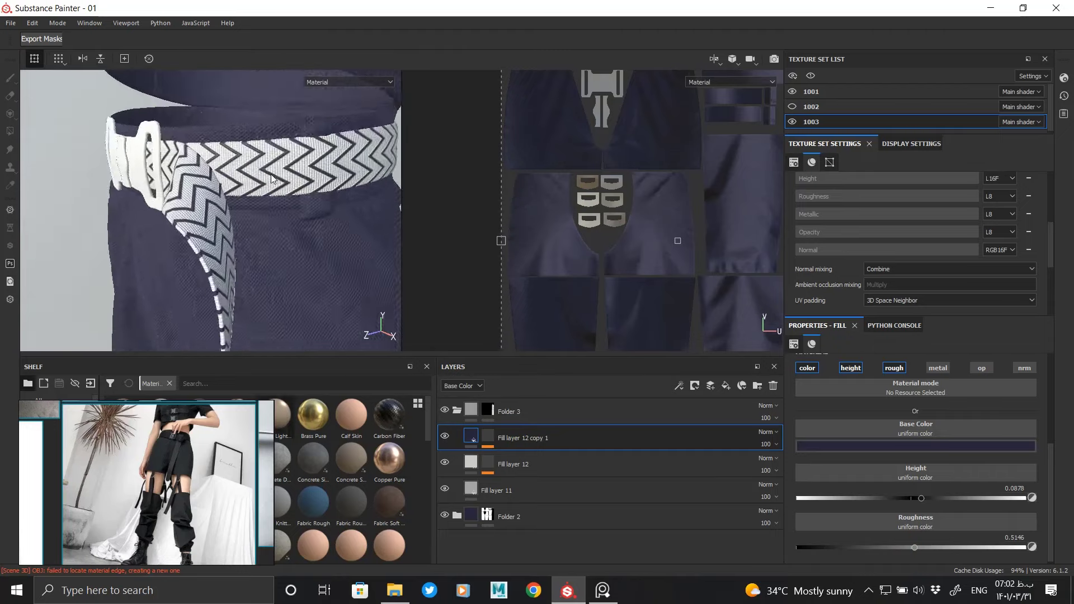
{"action": "mouse_move", "coordinate": [261, 217]}
{"action": "left_mouse_down", "text": "alt"}
{"action": "mouse_move", "coordinate": [142, 207]}
{"action": "mouse_move", "coordinate": [196, 179]}
{"action": "left_mouse_up", "text": "alt"}
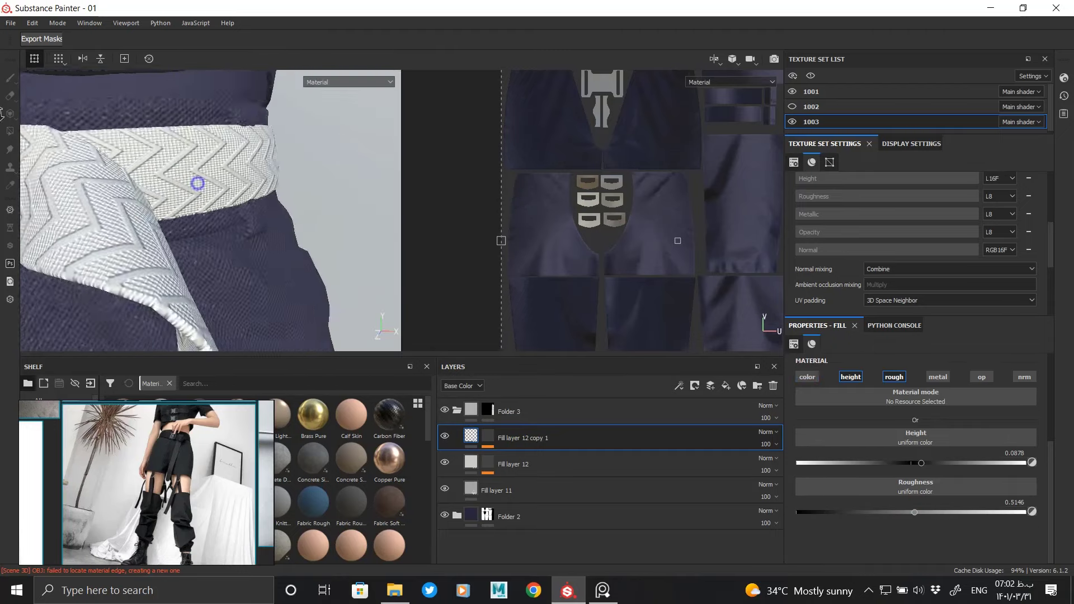
{"action": "right_click_drag", "start_coordinate": [196, 179], "coordinate": [269, 235], "text": "alt"}
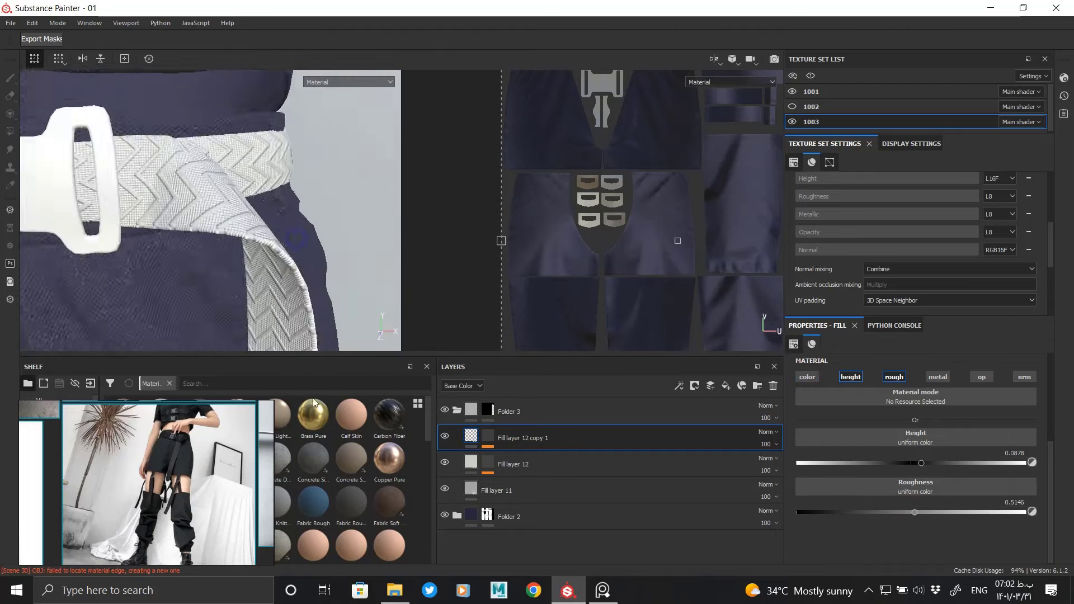
{"action": "left_click_drag", "start_coordinate": [268, 235], "coordinate": [271, 228], "text": "alt"}
{"action": "scroll", "coordinate": [271, 229], "scroll_direction": "down", "scroll_amount": 3}
{"action": "mouse_move", "coordinate": [271, 228]}
{"action": "middle_mouse_down", "text": "alt"}
{"action": "mouse_move", "coordinate": [221, 216]}
{"action": "mouse_move", "coordinate": [290, 197]}
{"action": "mouse_move", "coordinate": [319, 259]}
{"action": "mouse_move", "coordinate": [291, 313]}
{"action": "mouse_move", "coordinate": [252, 336]}
{"action": "middle_mouse_up", "text": "alt"}
{"action": "scroll", "coordinate": [290, 196], "scroll_direction": "up", "scroll_amount": 3}
{"action": "left_click_drag", "start_coordinate": [252, 335], "coordinate": [184, 235], "text": "alt"}
{"action": "scroll", "coordinate": [165, 195], "scroll_direction": "up", "scroll_amount": 3}
{"action": "mouse_move", "coordinate": [165, 195]}
{"action": "left_mouse_down", "text": "alt"}
{"action": "mouse_move", "coordinate": [267, 188]}
{"action": "mouse_move", "coordinate": [251, 201]}
{"action": "left_mouse_up", "text": "alt"}
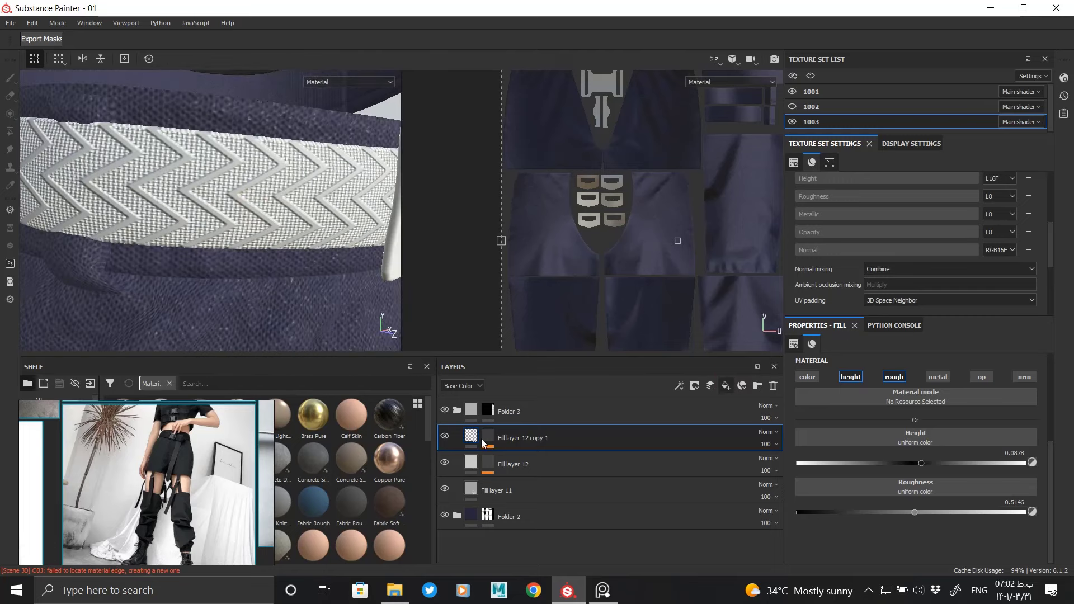
{"action": "left_click", "coordinate": [726, 386]}
Step: Give the new layer a black mask with a UV Border Distance generator and save
{"action": "right_click", "coordinate": [488, 437]}
{"action": "left_click", "coordinate": [530, 273]}
{"action": "right_click", "coordinate": [488, 436]}
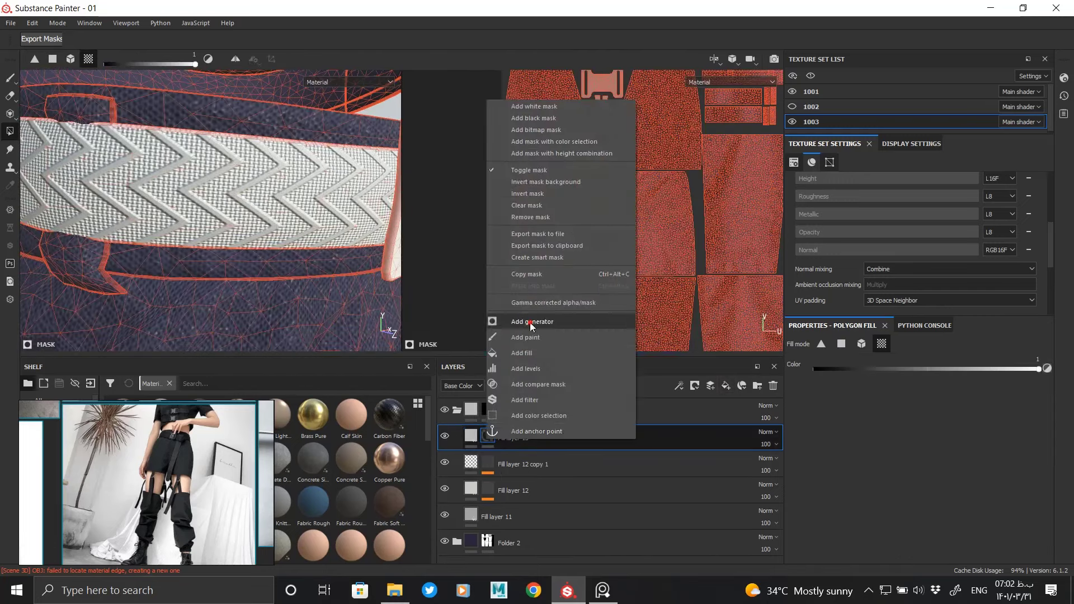
{"action": "left_click", "coordinate": [531, 322]}
{"action": "left_click", "coordinate": [878, 365]}
{"action": "left_click", "coordinate": [925, 452]}
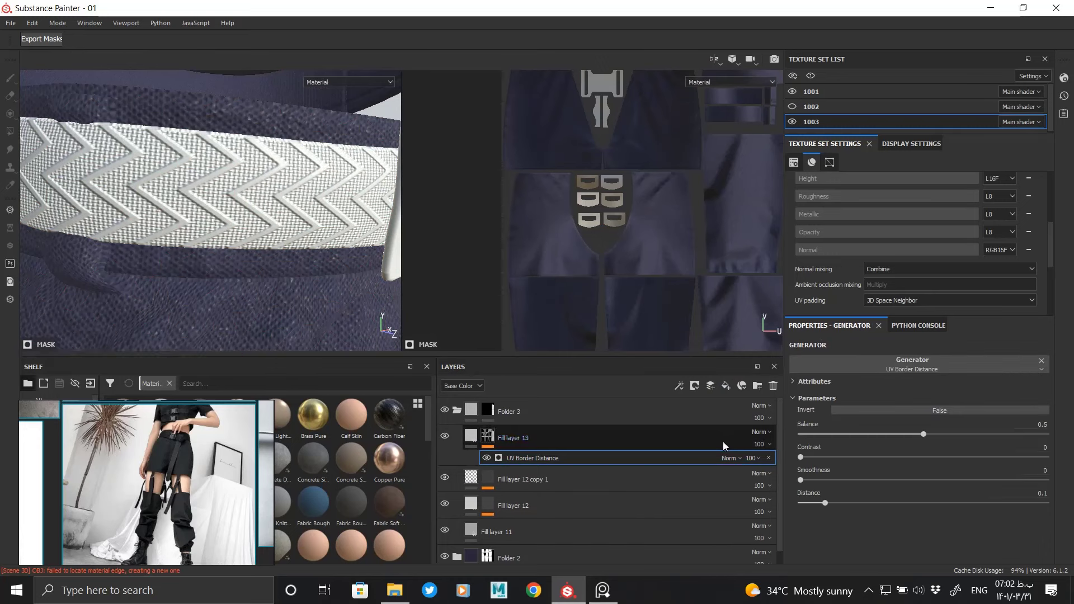
{"action": "key", "text": "ctrl+s"}
Step: Set border Distance 0.05, Smoothness 0.02, Balance 0.11, and turn off metalness
{"action": "left_click", "coordinate": [718, 459], "text": "alt"}
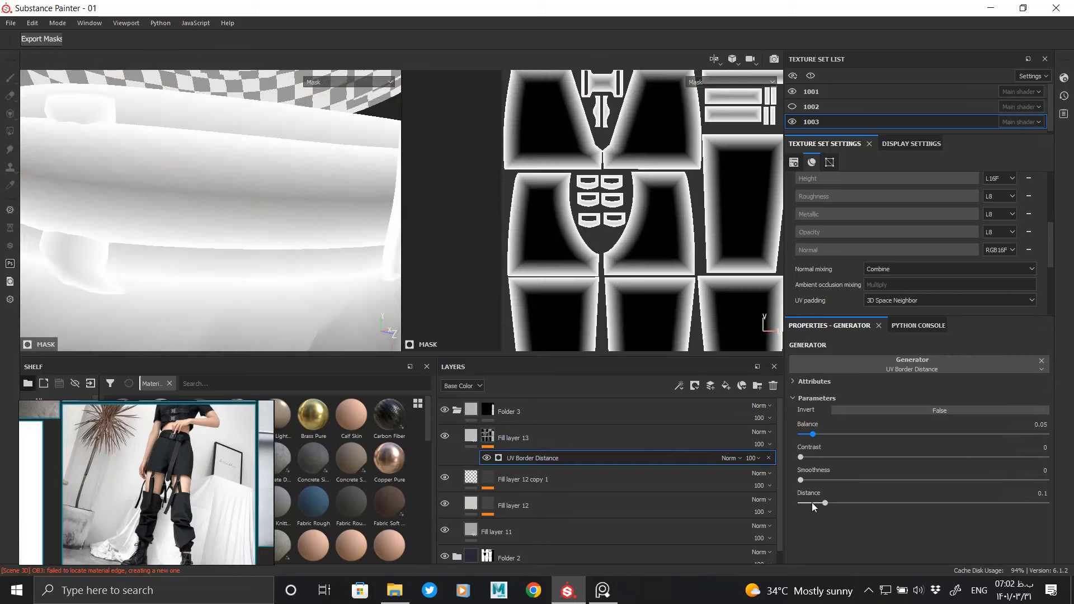
{"action": "left_click", "coordinate": [811, 502]}
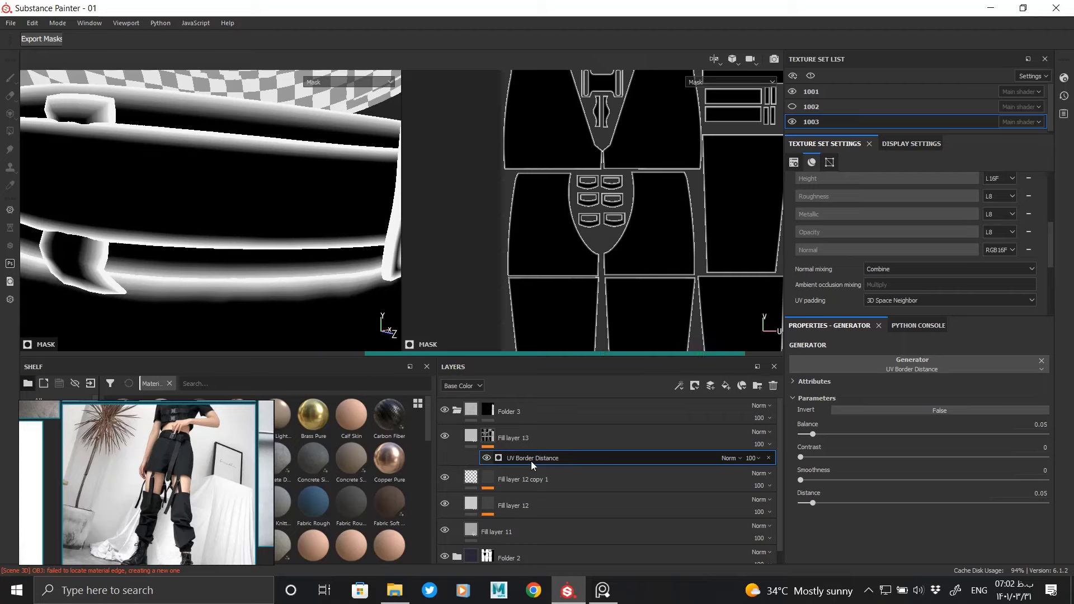
{"action": "left_click", "coordinate": [806, 479]}
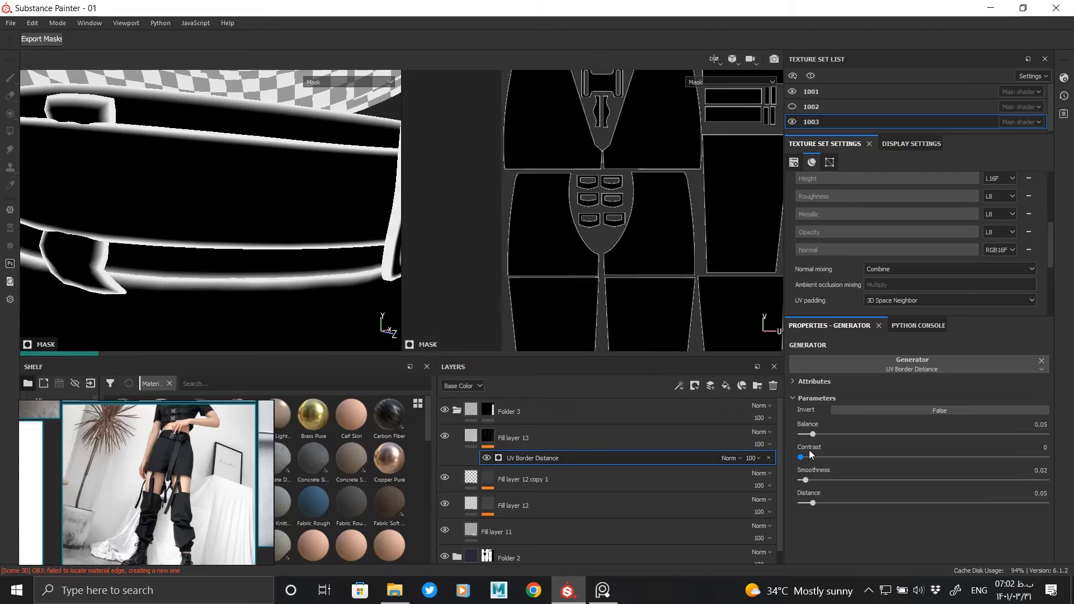
{"action": "left_click", "coordinate": [827, 434]}
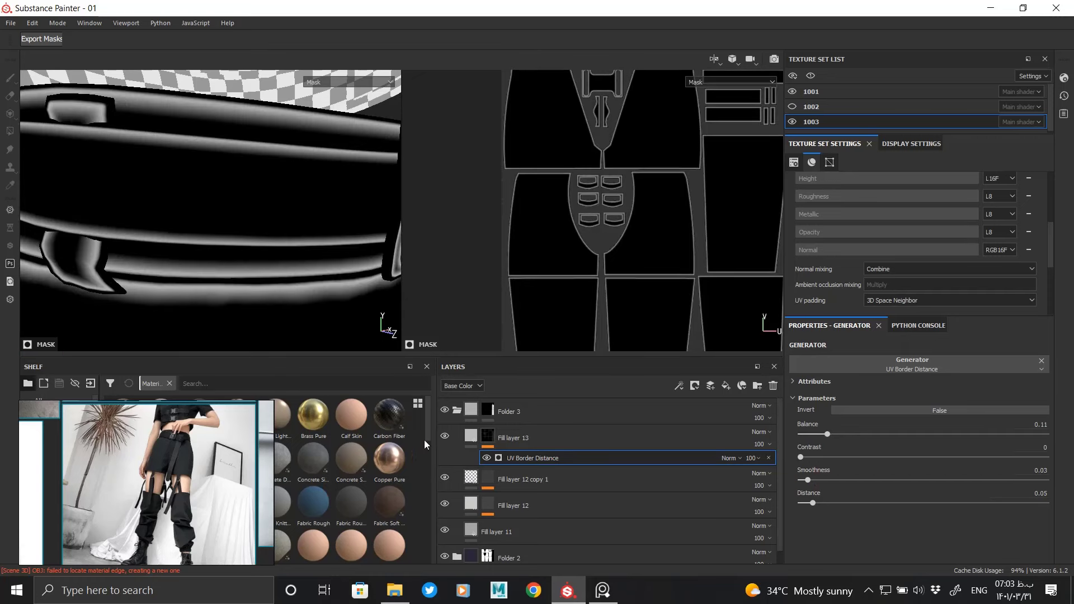
{"action": "left_click", "coordinate": [471, 437]}
{"action": "left_click", "coordinate": [932, 376]}
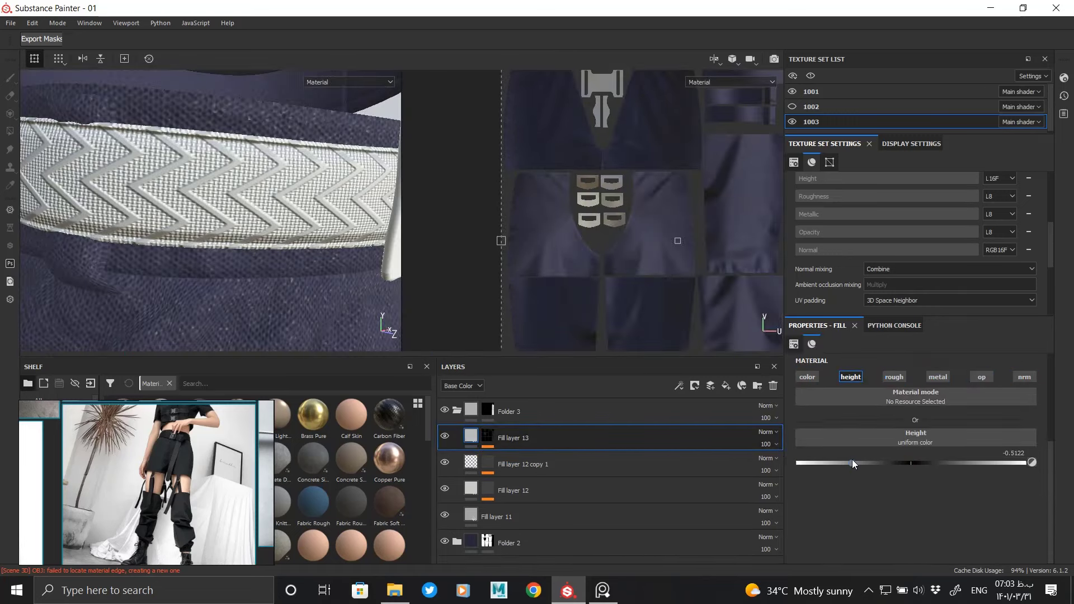
Step: Ease the border layer's height to -0.2098 and check the belt seams up close
{"action": "left_click_drag", "start_coordinate": [853, 464], "coordinate": [887, 463]}
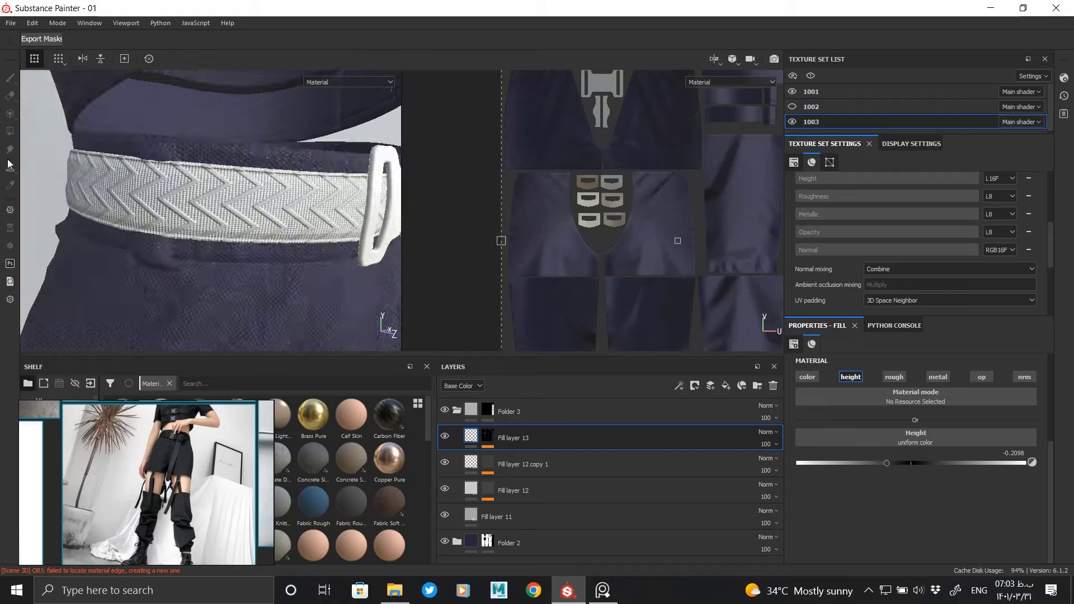
{"action": "left_click_drag", "start_coordinate": [220, 240], "coordinate": [263, 204], "text": "alt"}
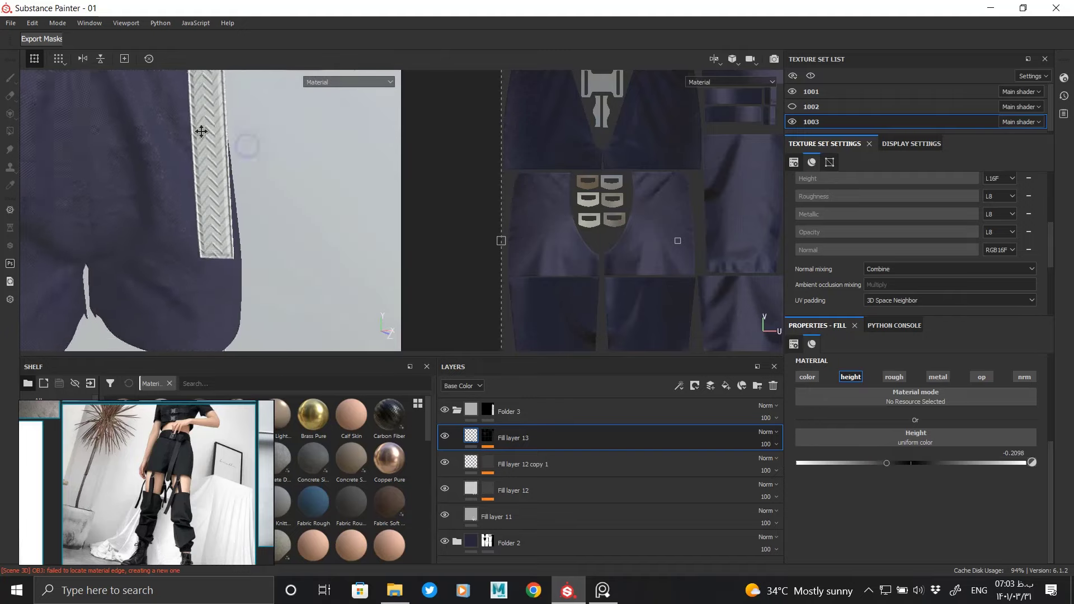
{"action": "mouse_move", "coordinate": [201, 131]}
{"action": "left_mouse_down", "text": "alt"}
{"action": "mouse_move", "coordinate": [297, 209]}
{"action": "mouse_move", "coordinate": [270, 88]}
{"action": "mouse_move", "coordinate": [271, 201]}
{"action": "mouse_move", "coordinate": [229, 206]}
{"action": "mouse_move", "coordinate": [201, 145]}
{"action": "mouse_move", "coordinate": [269, 136]}
{"action": "mouse_move", "coordinate": [234, 115]}
{"action": "mouse_move", "coordinate": [233, 179]}
{"action": "mouse_move", "coordinate": [271, 213]}
{"action": "mouse_move", "coordinate": [233, 171]}
{"action": "left_mouse_up", "text": "alt"}
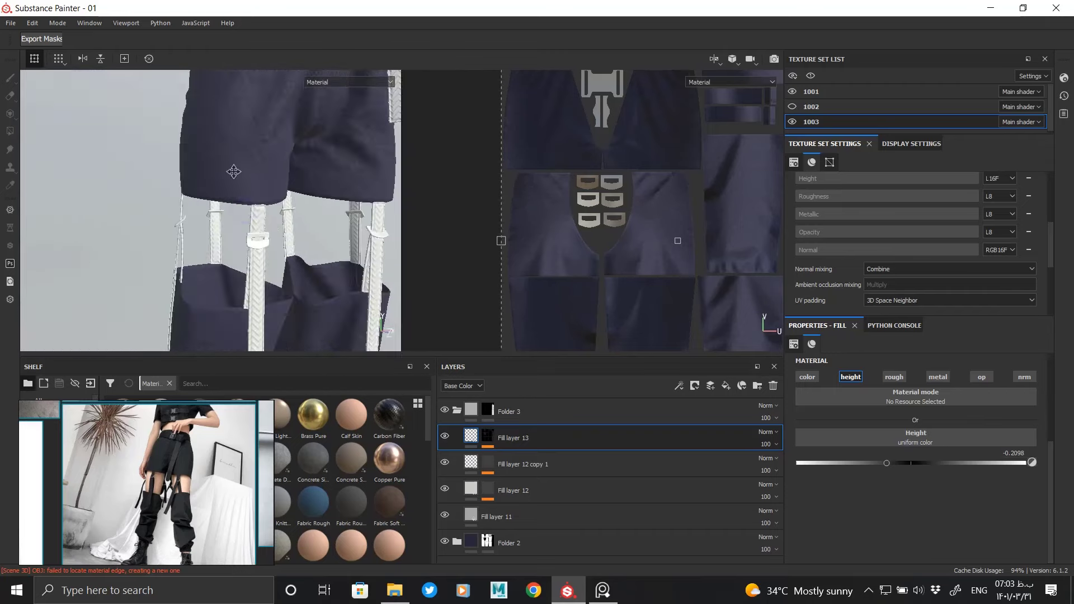
{"action": "middle_click_drag", "start_coordinate": [233, 172], "coordinate": [134, 20], "text": "alt"}
Step: Enable colour on the border layer, set it to black, and inspect straps and buckle
{"action": "left_click", "coordinate": [808, 376]}
{"action": "left_click", "coordinate": [871, 455]}
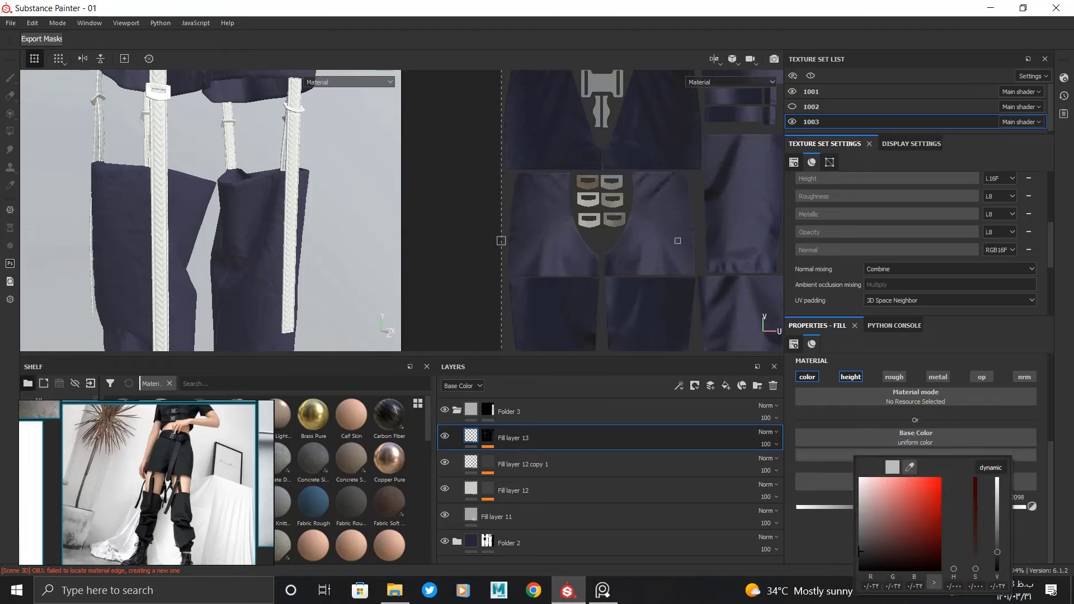
{"action": "left_click", "coordinate": [264, 180]}
{"action": "left_click_drag", "start_coordinate": [264, 180], "coordinate": [277, 99], "text": "alt"}
{"action": "mouse_move", "coordinate": [277, 100]}
{"action": "right_mouse_down", "text": "alt"}
{"action": "mouse_move", "coordinate": [232, 252]}
{"action": "mouse_move", "coordinate": [215, 206]}
{"action": "mouse_move", "coordinate": [276, 162]}
{"action": "mouse_move", "coordinate": [318, 173]}
{"action": "right_mouse_up", "text": "alt"}
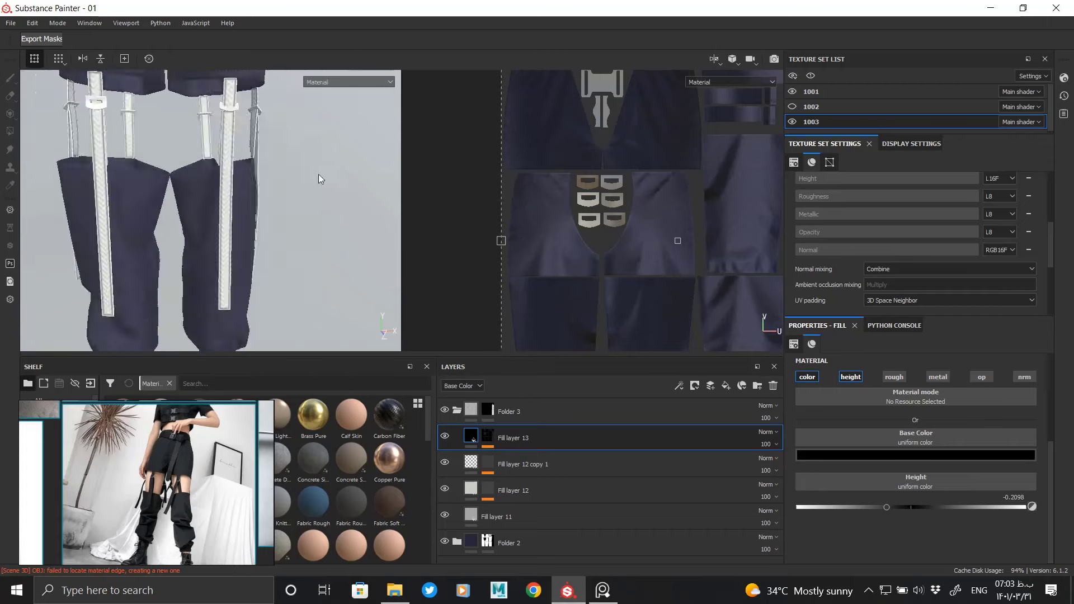
{"action": "mouse_move", "coordinate": [318, 173]}
{"action": "left_mouse_down", "text": "alt"}
{"action": "mouse_move", "coordinate": [257, 233]}
{"action": "mouse_move", "coordinate": [234, 199]}
{"action": "left_mouse_up", "text": "alt"}
{"action": "right_click_drag", "start_coordinate": [234, 199], "coordinate": [258, 280], "text": "alt"}
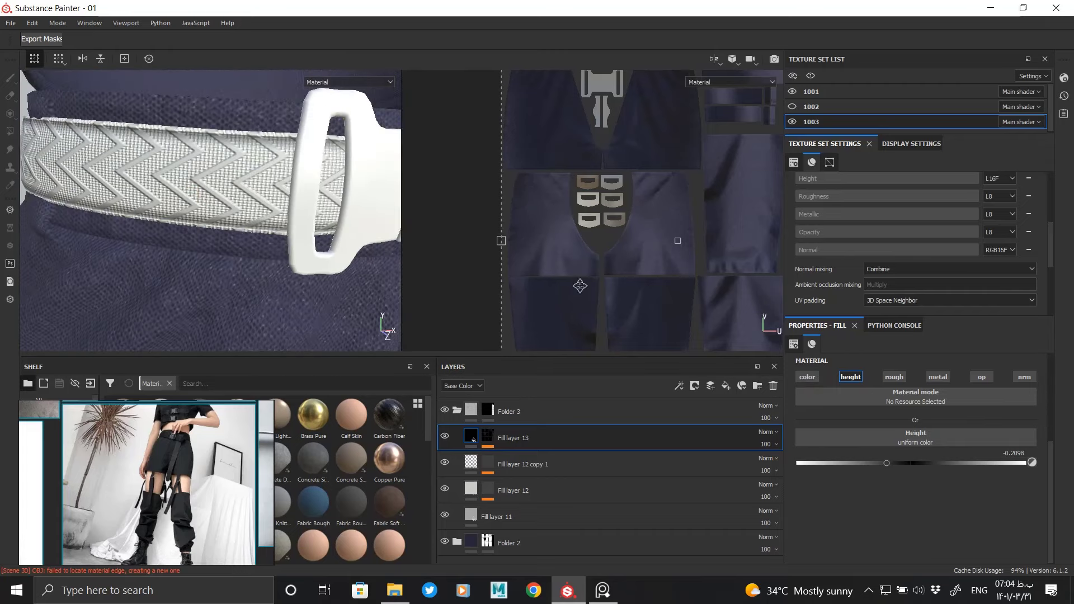
{"action": "mouse_move", "coordinate": [278, 184]}
{"action": "right_mouse_down", "text": "alt"}
{"action": "mouse_move", "coordinate": [290, 168]}
{"action": "mouse_move", "coordinate": [330, 284]}
{"action": "right_mouse_up", "text": "alt"}
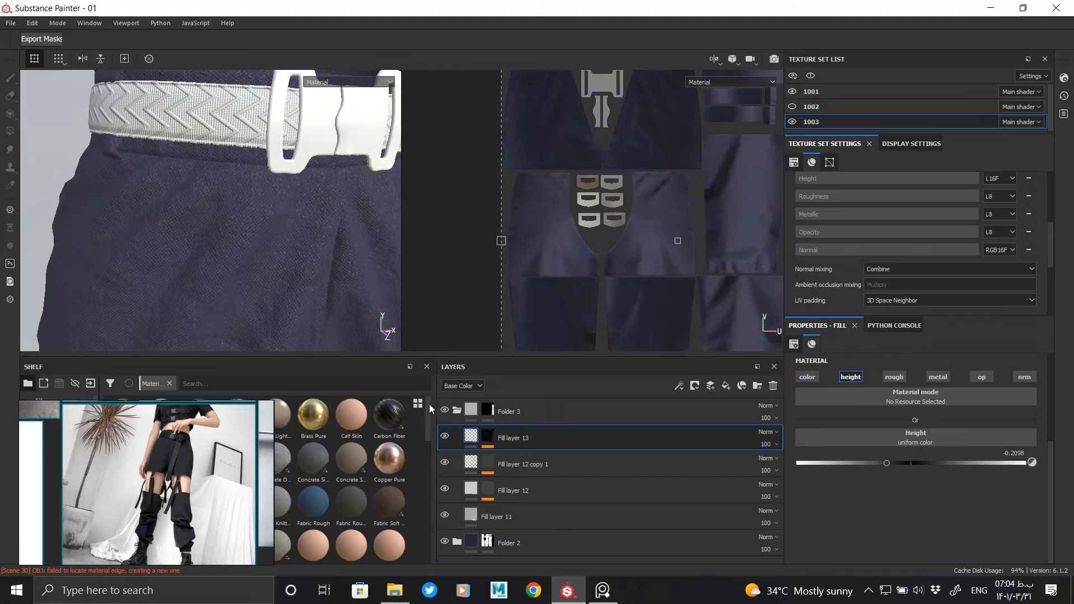
Step: Duplicate Fill layer 13 as Fill layer 13 copy 1 and edit its UV Border Distance mask
{"action": "right_click", "coordinate": [521, 438]}
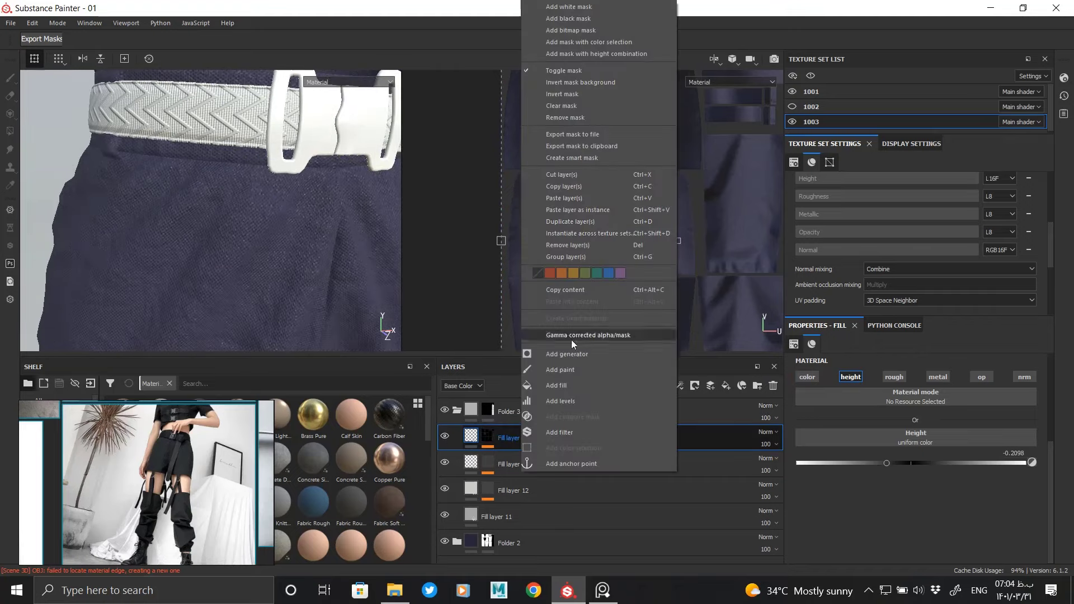
{"action": "left_click", "coordinate": [570, 221]}
{"action": "left_click", "coordinate": [533, 457]}
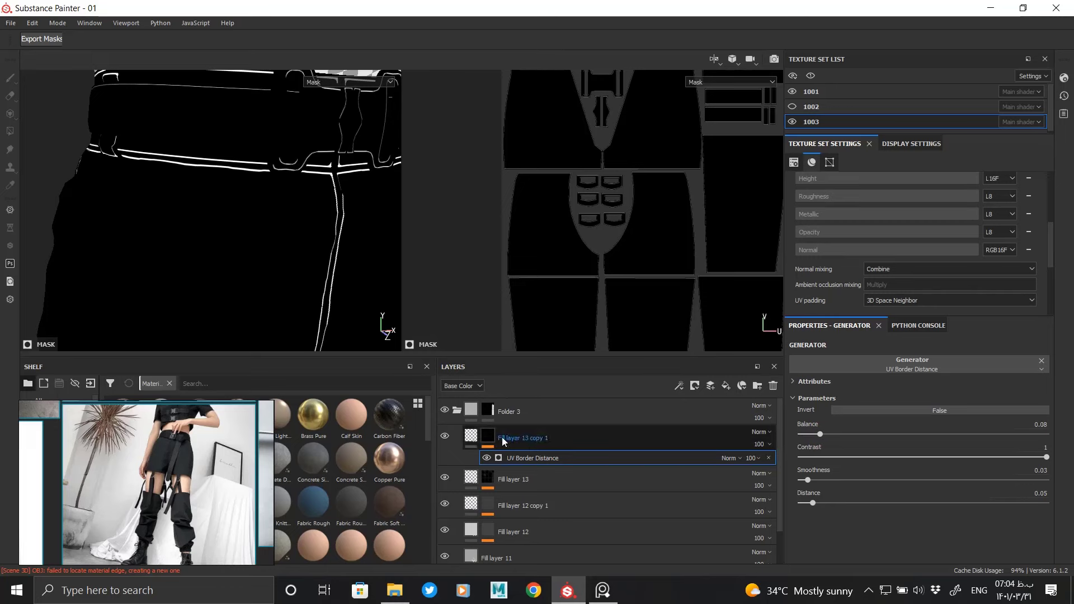
{"action": "left_click_drag", "start_coordinate": [165, 145], "coordinate": [185, 184], "text": "alt"}
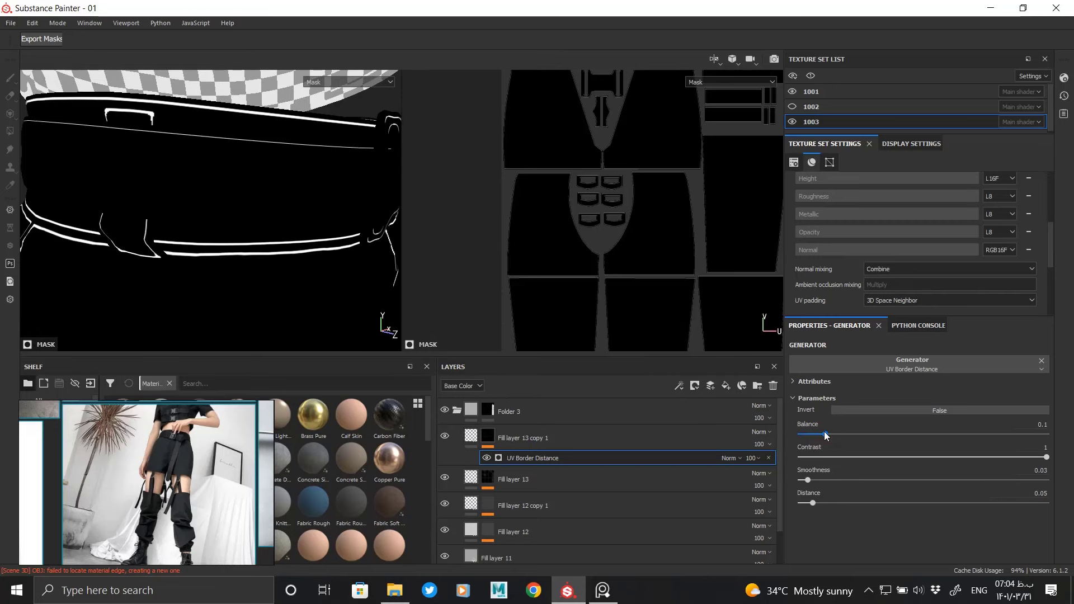
{"action": "left_click", "coordinate": [711, 439]}
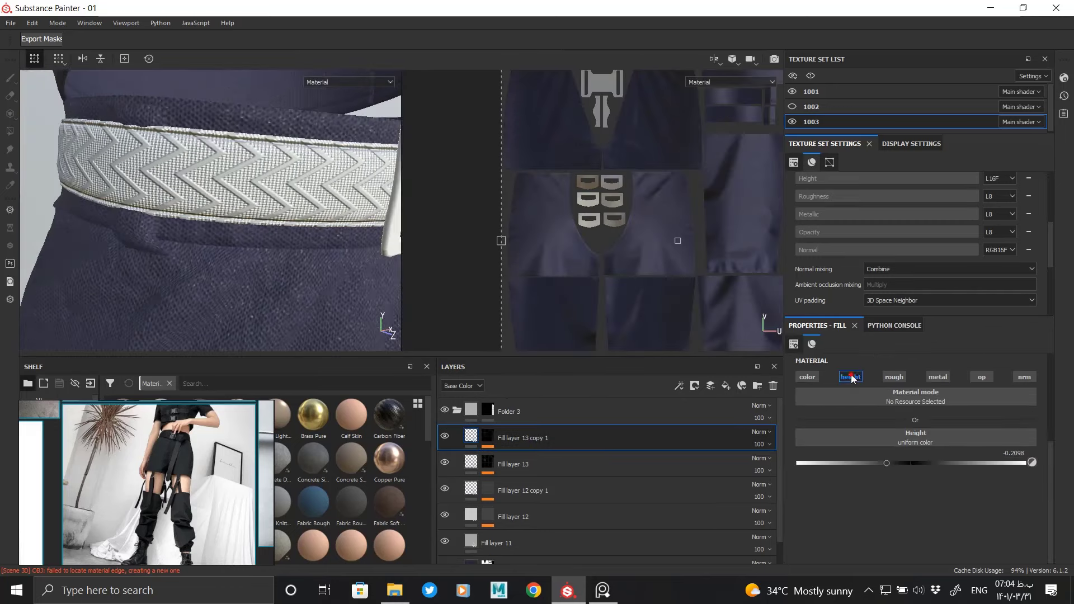
{"action": "left_click", "coordinate": [807, 377]}
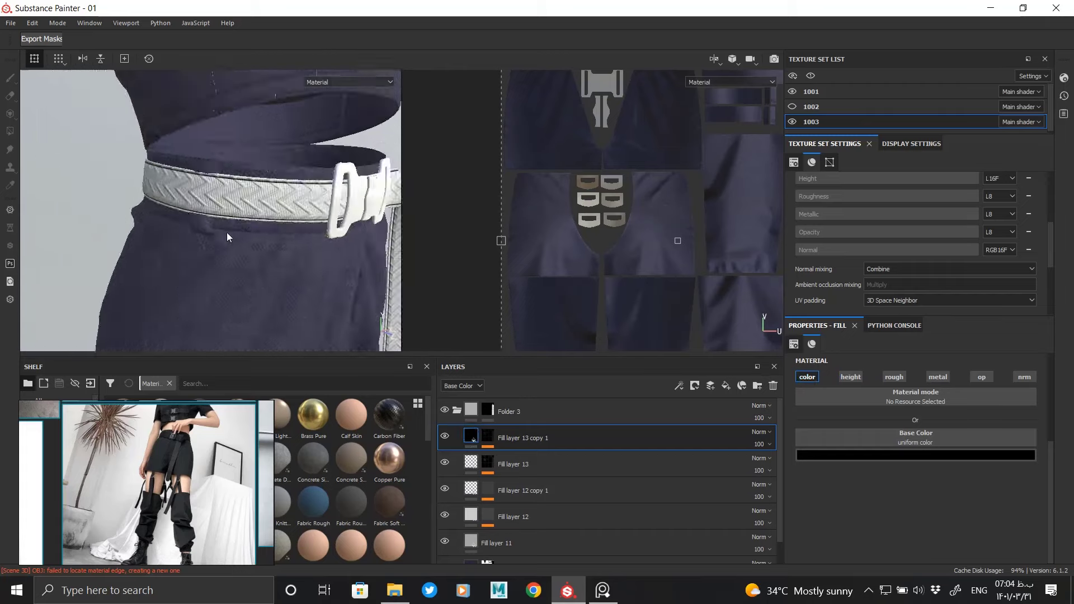
{"action": "mouse_move", "coordinate": [226, 233]}
{"action": "left_mouse_down", "text": "alt"}
{"action": "mouse_move", "coordinate": [312, 228]}
{"action": "mouse_move", "coordinate": [236, 183]}
{"action": "left_mouse_up", "text": "alt"}
{"action": "scroll", "coordinate": [236, 182], "scroll_direction": "up", "scroll_amount": 5}
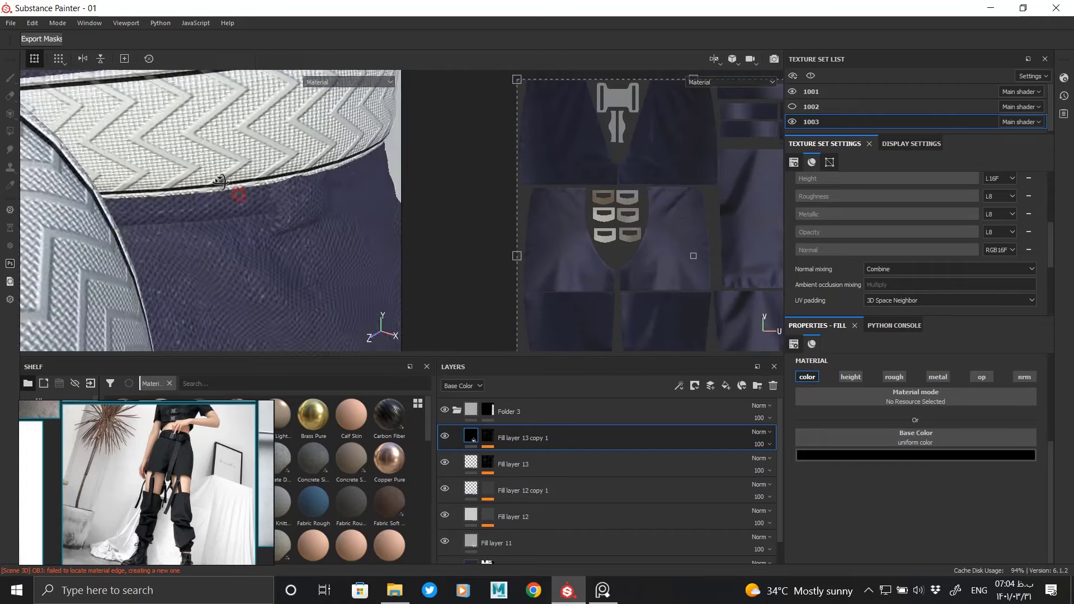
{"action": "left_click", "coordinate": [922, 455]}
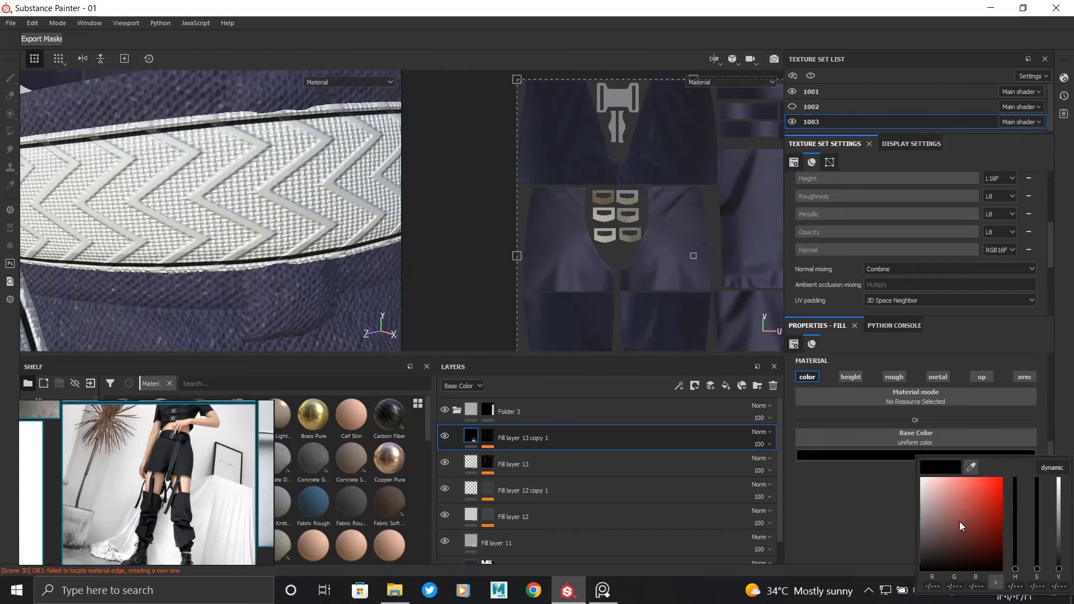
{"action": "left_click", "coordinate": [849, 378]}
{"action": "left_click_drag", "start_coordinate": [886, 507], "coordinate": [922, 508]}
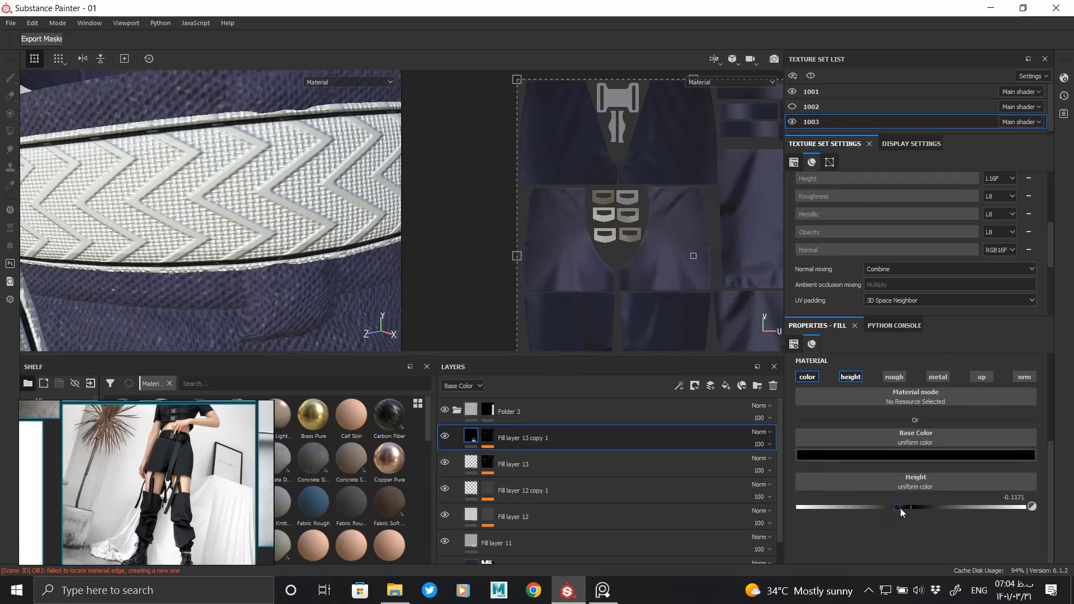
{"action": "left_click", "coordinate": [851, 379]}
{"action": "left_click", "coordinate": [871, 455]}
{"action": "mouse_move", "coordinate": [224, 224]}
{"action": "left_mouse_down", "text": "alt"}
{"action": "mouse_move", "coordinate": [229, 85]}
{"action": "mouse_move", "coordinate": [206, 175]}
{"action": "mouse_move", "coordinate": [365, 340]}
{"action": "left_mouse_up", "text": "alt"}
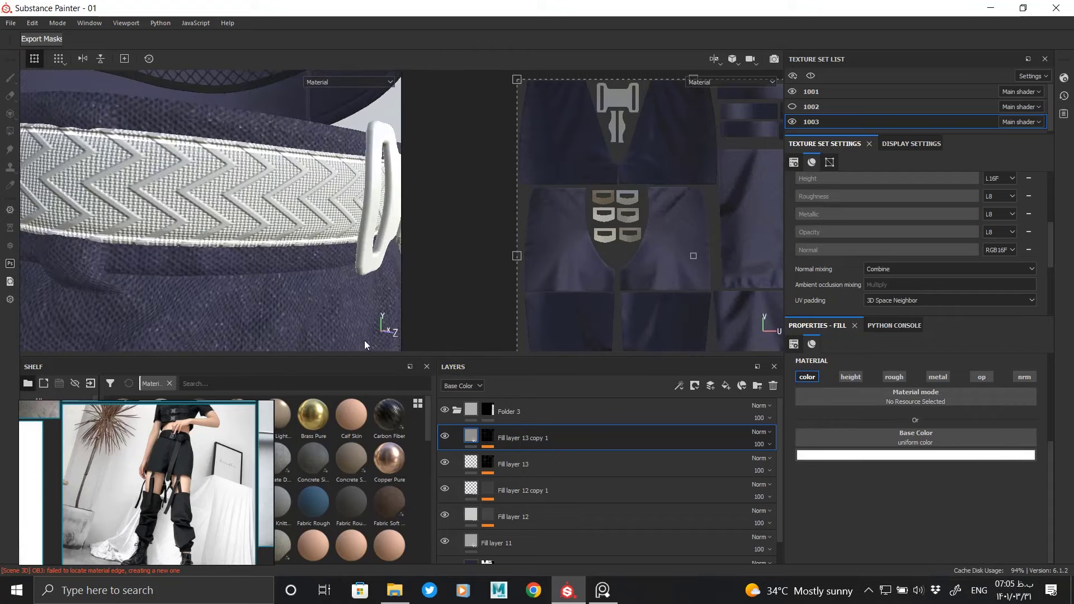
{"action": "left_click_drag", "start_coordinate": [290, 278], "coordinate": [279, 196], "text": "alt"}
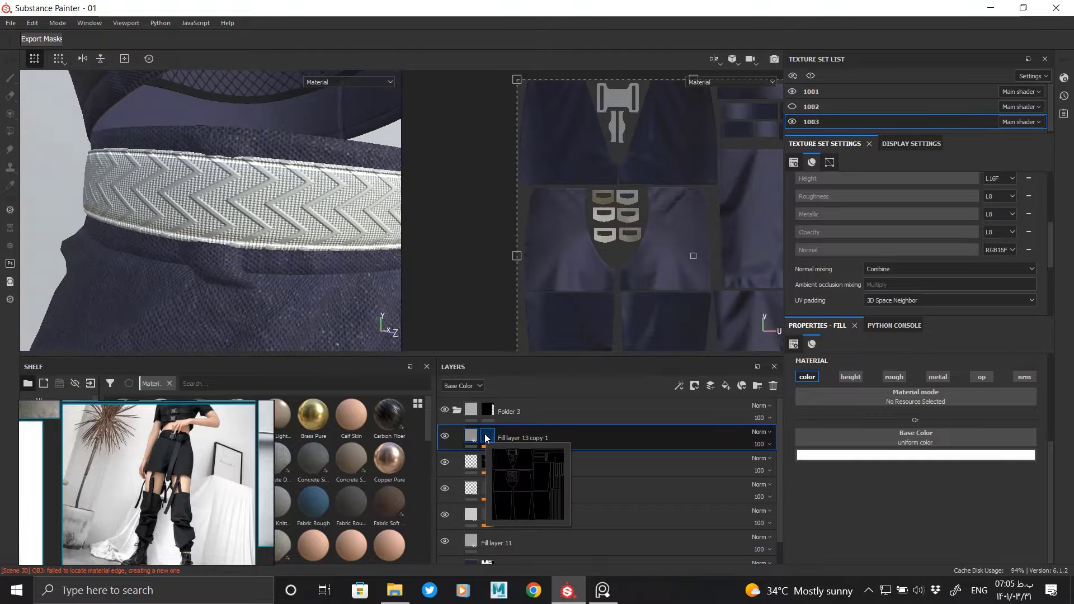
Step: Show the copy's UV Border Distance mask in Mask view and set its balance to 0.09
{"action": "left_click", "coordinate": [486, 439]}
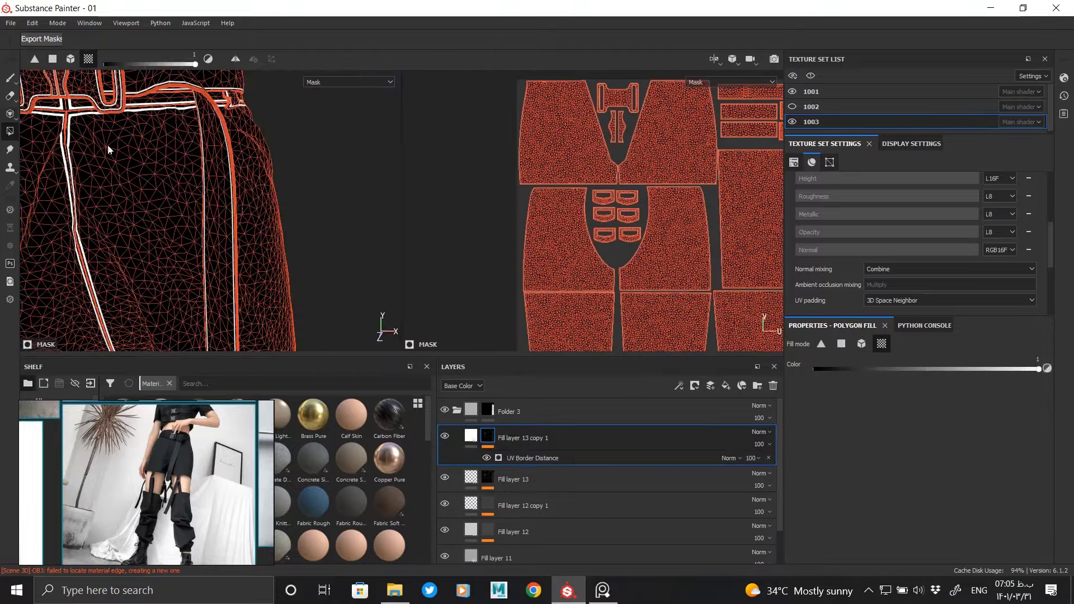
{"action": "left_click_drag", "start_coordinate": [235, 213], "coordinate": [242, 304], "text": "alt"}
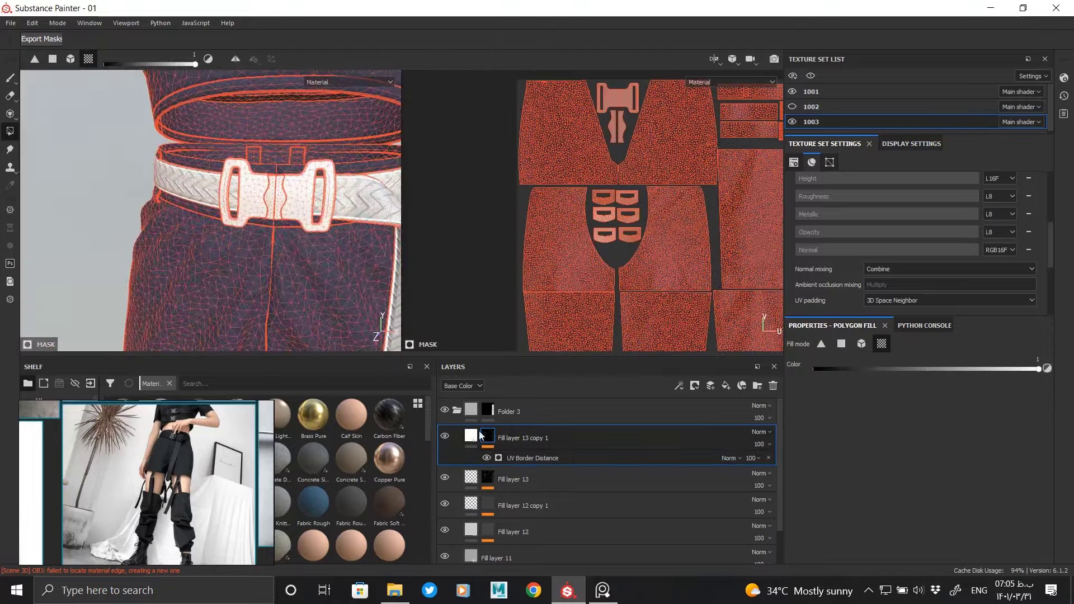
{"action": "left_click", "coordinate": [531, 457]}
{"action": "left_click", "coordinate": [489, 439], "text": "alt"}
{"action": "type", "text": ".09"}
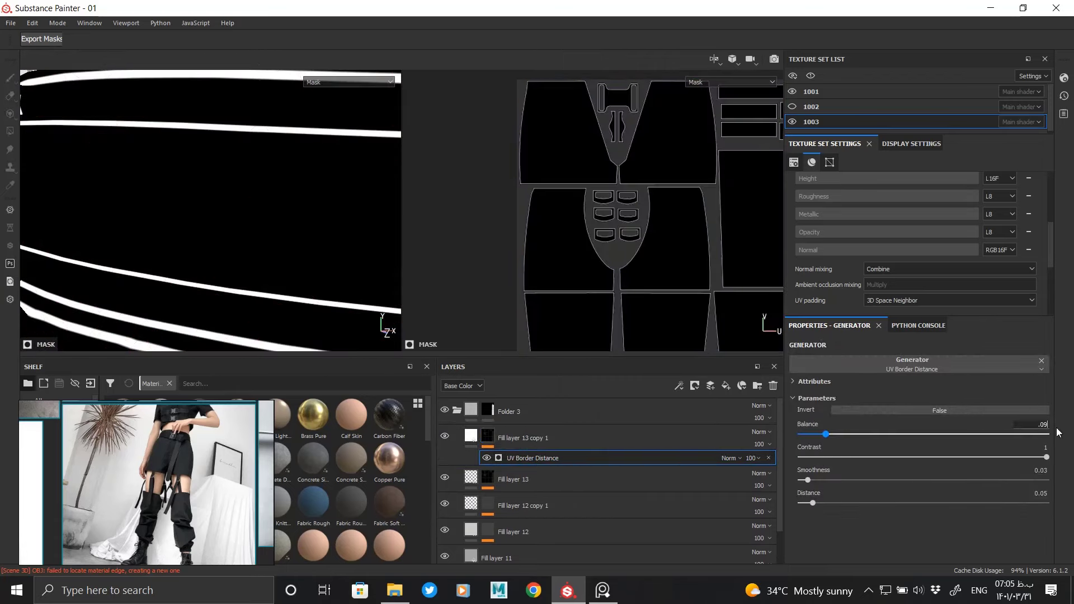
{"action": "key", "text": "Return"}
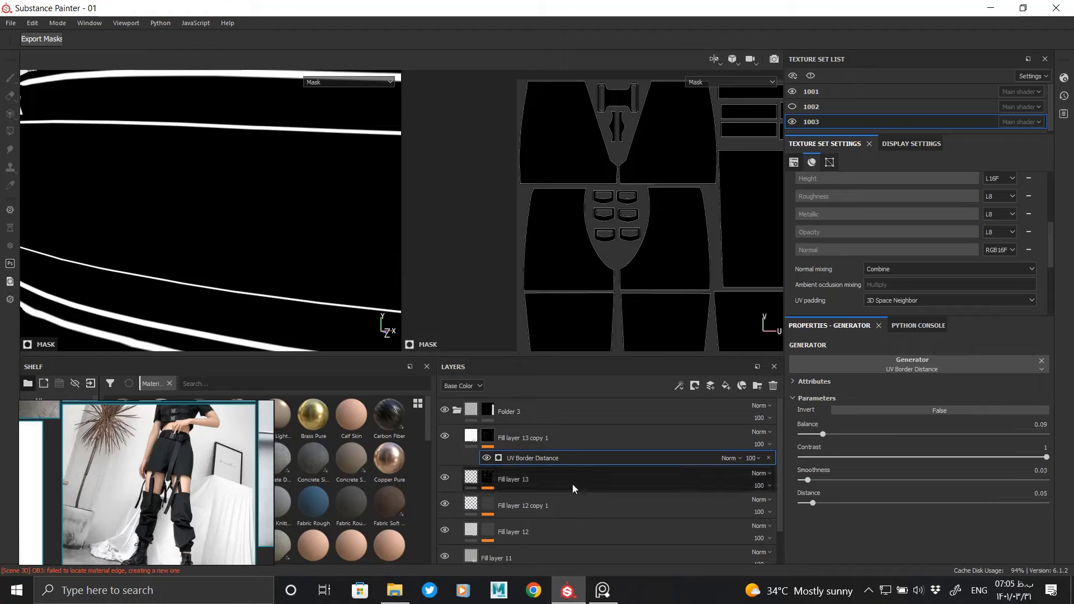
Step: Add a Fill effect to the strap's border mask
{"action": "right_click", "coordinate": [535, 458]}
{"action": "left_click", "coordinate": [551, 475]}
{"action": "left_click", "coordinate": [916, 378]}
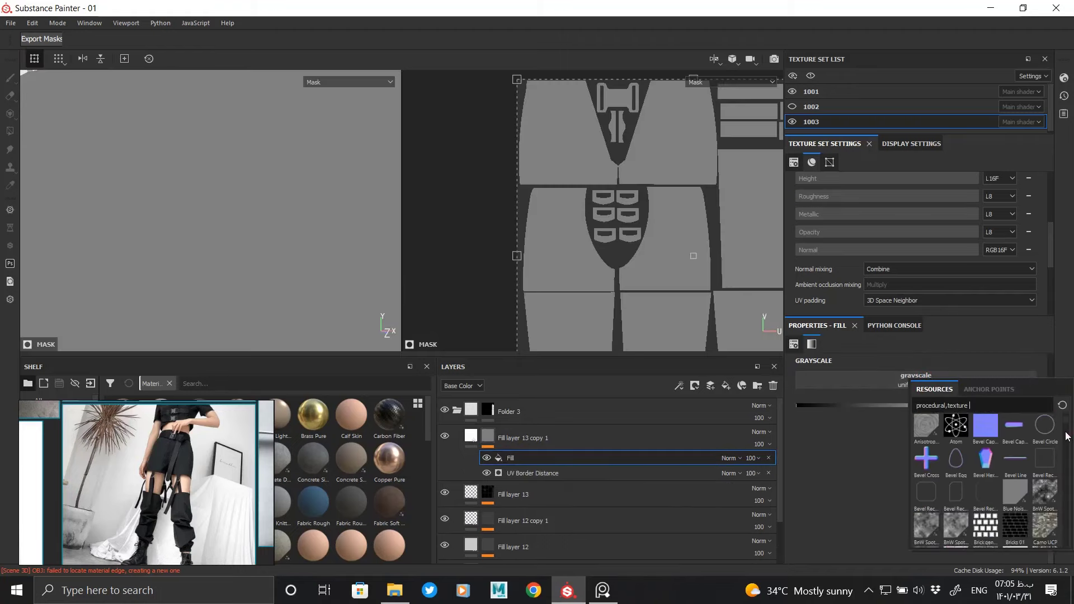
Step: Fill the mask effect with the Circles pattern at tiling 16, lower balance, contrast 0.79
{"action": "left_click_drag", "start_coordinate": [1067, 437], "coordinate": [1067, 440]}
{"action": "left_click", "coordinate": [926, 475]}
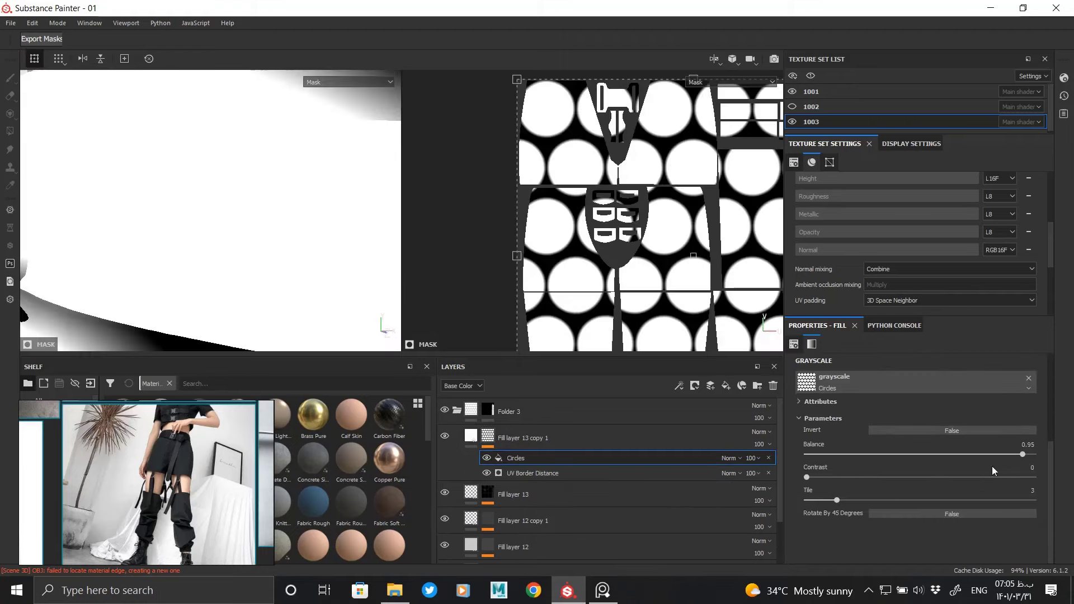
{"action": "left_click_drag", "start_coordinate": [837, 499], "coordinate": [1033, 500]}
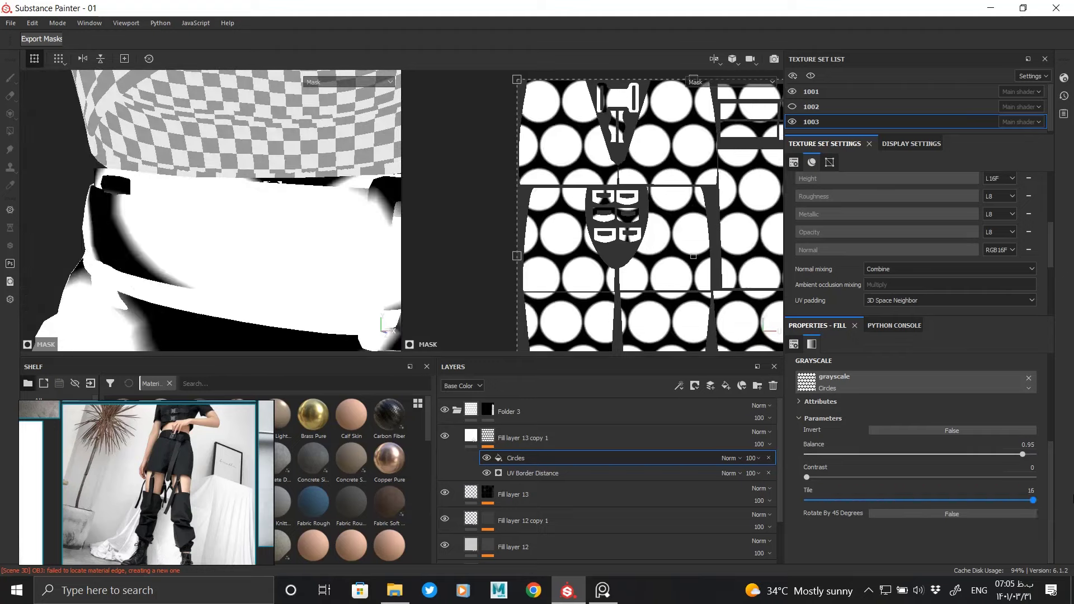
{"action": "left_click_drag", "start_coordinate": [969, 452], "coordinate": [951, 454]}
{"action": "mouse_move", "coordinate": [807, 477]}
{"action": "left_mouse_down"}
{"action": "mouse_move", "coordinate": [985, 477]}
{"action": "mouse_move", "coordinate": [932, 452]}
{"action": "mouse_move", "coordinate": [943, 454]}
{"action": "left_mouse_up"}
{"action": "scroll", "coordinate": [872, 462], "scroll_direction": "up", "scroll_amount": 2}
{"action": "scroll", "coordinate": [872, 462], "scroll_direction": "down", "scroll_amount": 2}
Step: Adjust the Circles scale and set the Circles effect's blend mode to Multiply
{"action": "left_click", "coordinate": [882, 512]}
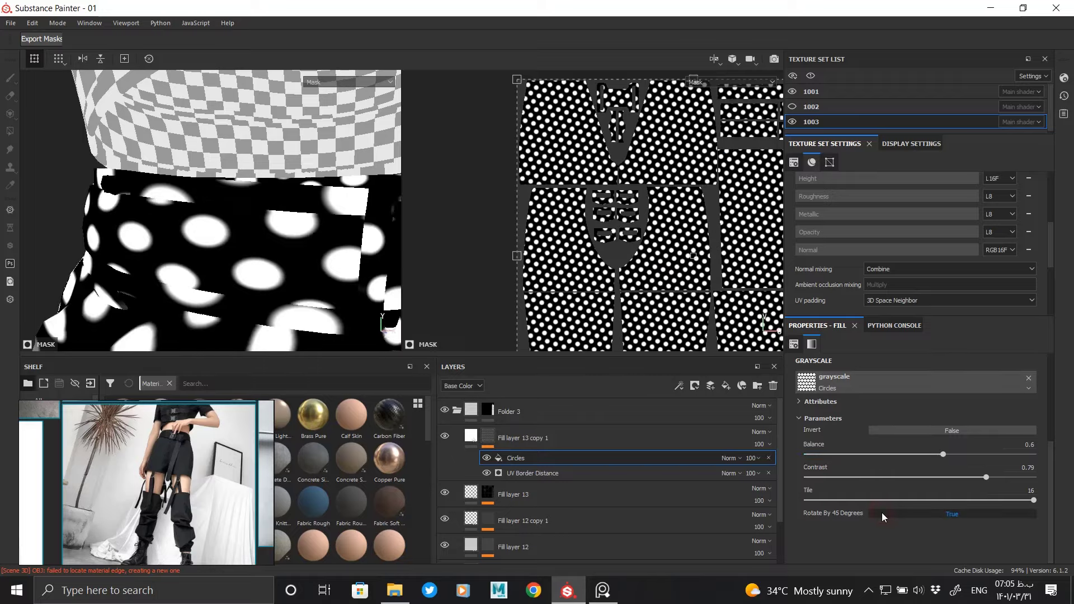
{"action": "left_click", "coordinate": [881, 512]}
{"action": "scroll", "coordinate": [872, 394], "scroll_direction": "up", "scroll_amount": 2}
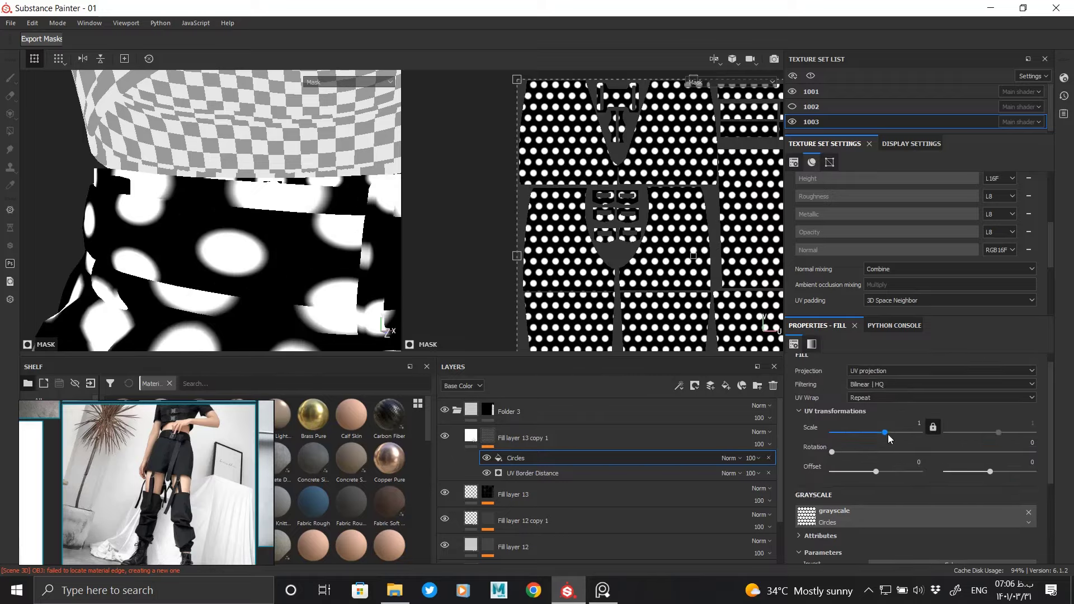
{"action": "left_click_drag", "start_coordinate": [888, 434], "coordinate": [902, 431]}
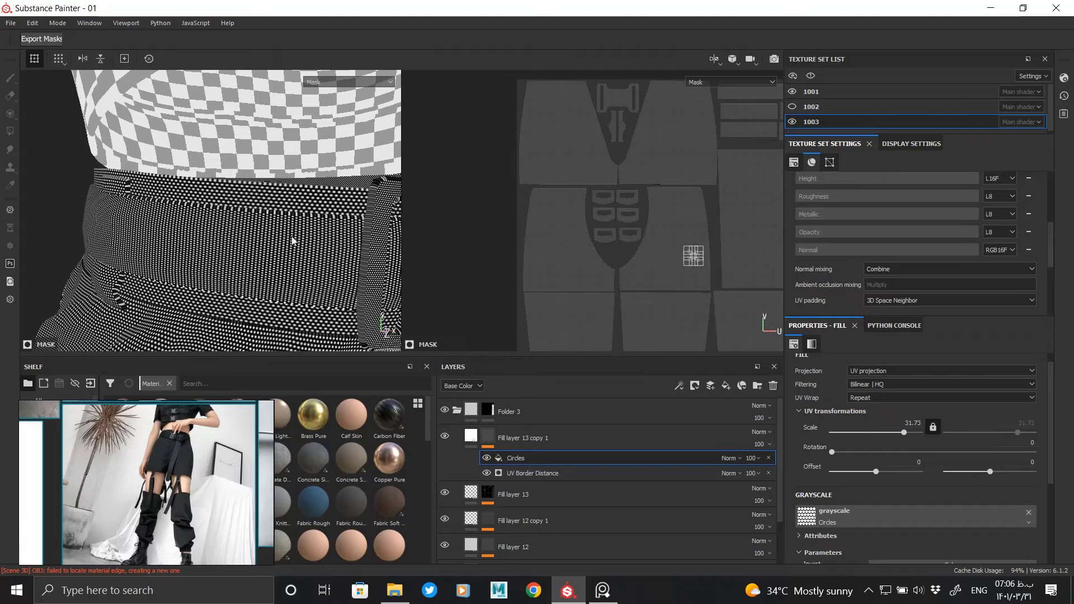
{"action": "left_click", "coordinate": [735, 459]}
{"action": "left_click", "coordinate": [744, 181]}
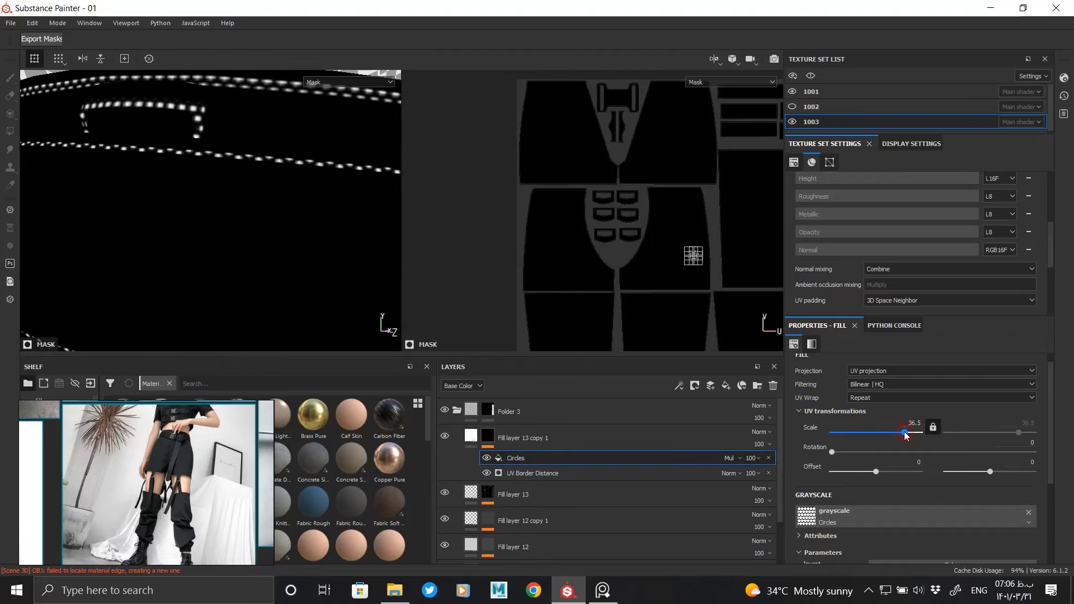
{"action": "left_click", "coordinate": [471, 436]}
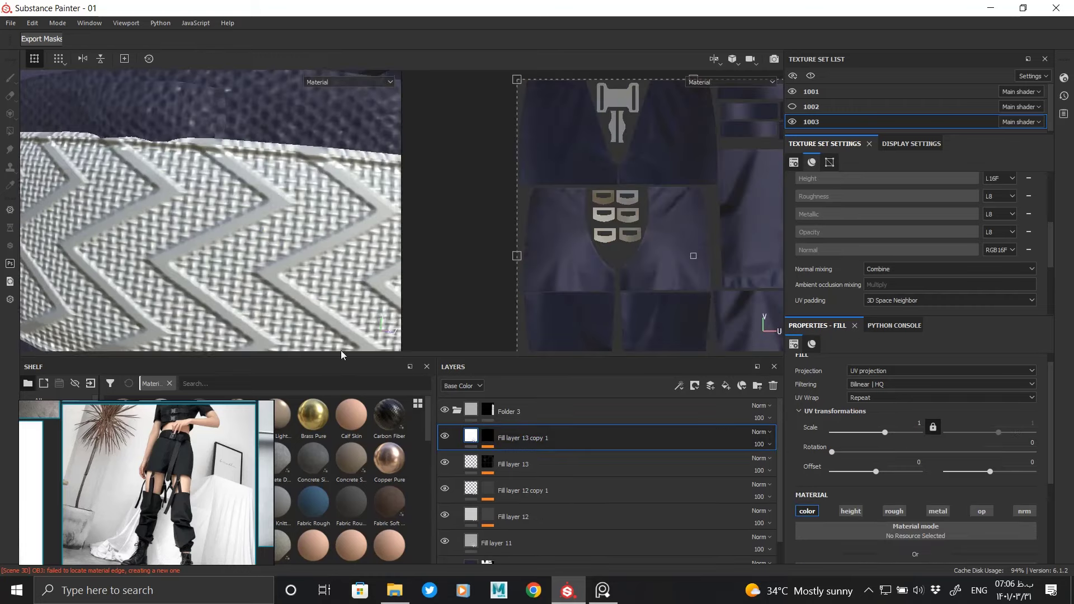
Step: Make the strap layer's base colour black and set the Circles scale to 11.56
{"action": "scroll", "coordinate": [1045, 442], "scroll_direction": "down", "scroll_amount": 2}
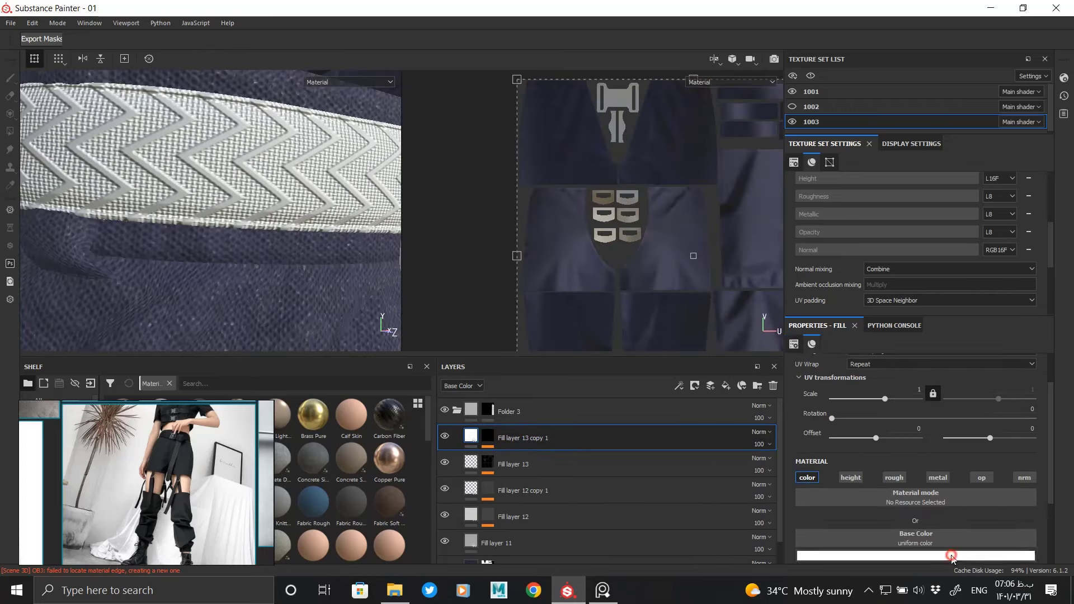
{"action": "left_click", "coordinate": [875, 556]}
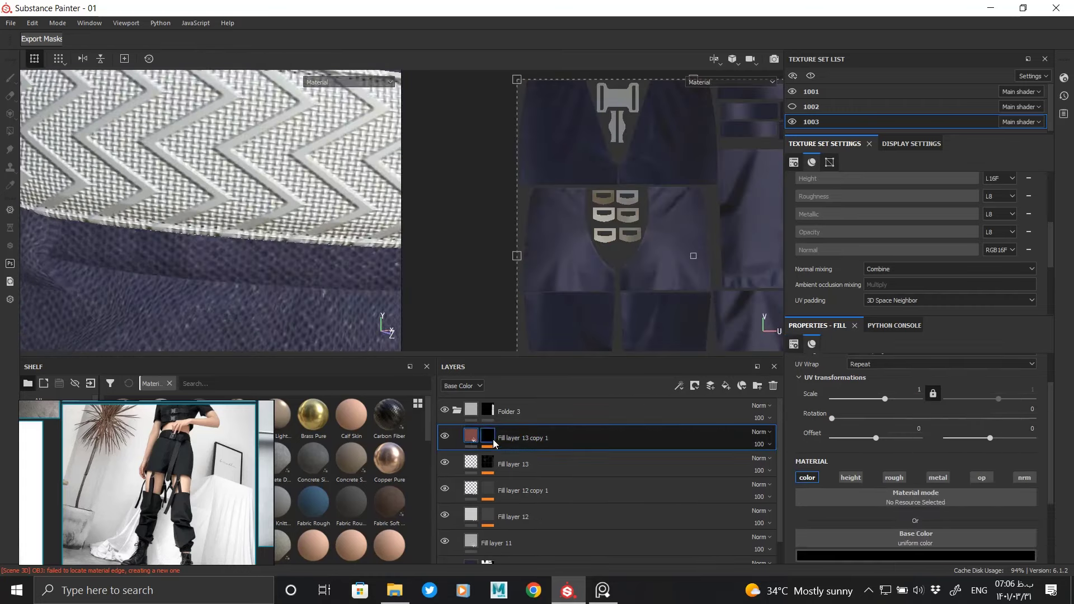
{"action": "left_click", "coordinate": [491, 437]}
{"action": "left_click", "coordinate": [533, 457]}
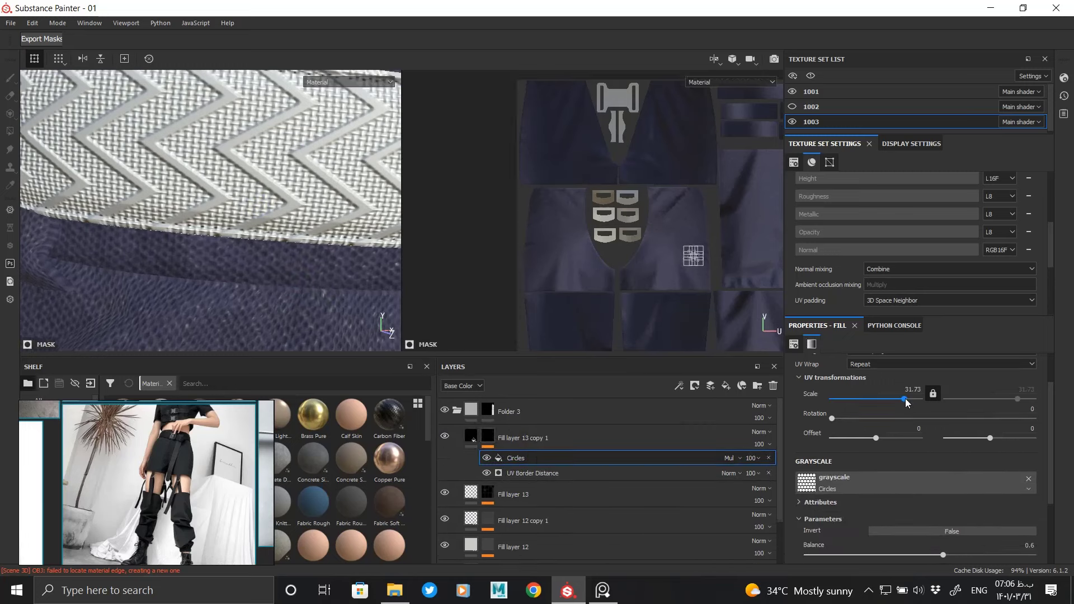
{"action": "left_click_drag", "start_coordinate": [894, 399], "coordinate": [896, 399]}
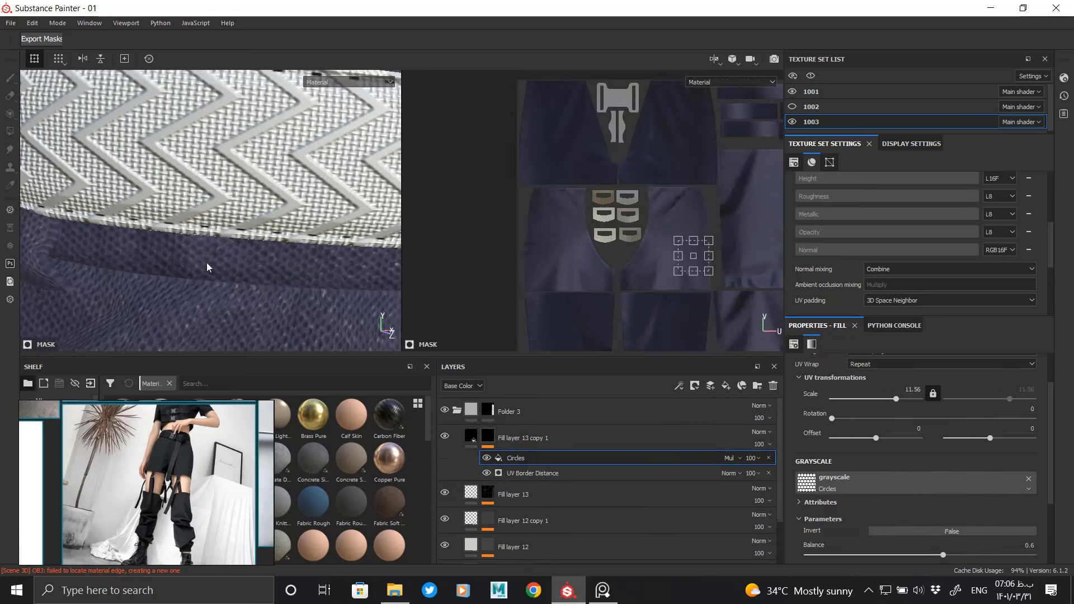
{"action": "mouse_move", "coordinate": [209, 266]}
{"action": "left_mouse_down", "text": "alt"}
{"action": "mouse_move", "coordinate": [197, 201]}
{"action": "mouse_move", "coordinate": [334, 345]}
{"action": "mouse_move", "coordinate": [237, 310]}
{"action": "mouse_move", "coordinate": [252, 227]}
{"action": "mouse_move", "coordinate": [434, 334]}
{"action": "left_mouse_up", "text": "alt"}
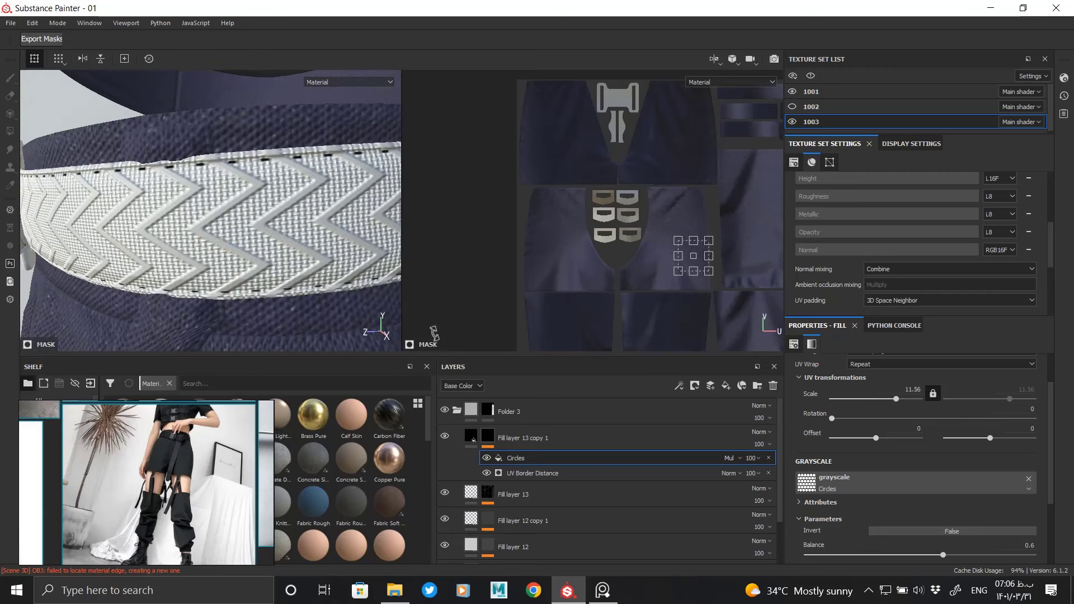
Step: Reduce the Circles pattern scale further and lower its balance to 0.82
{"action": "scroll", "coordinate": [951, 535], "scroll_direction": "down", "scroll_amount": 3}
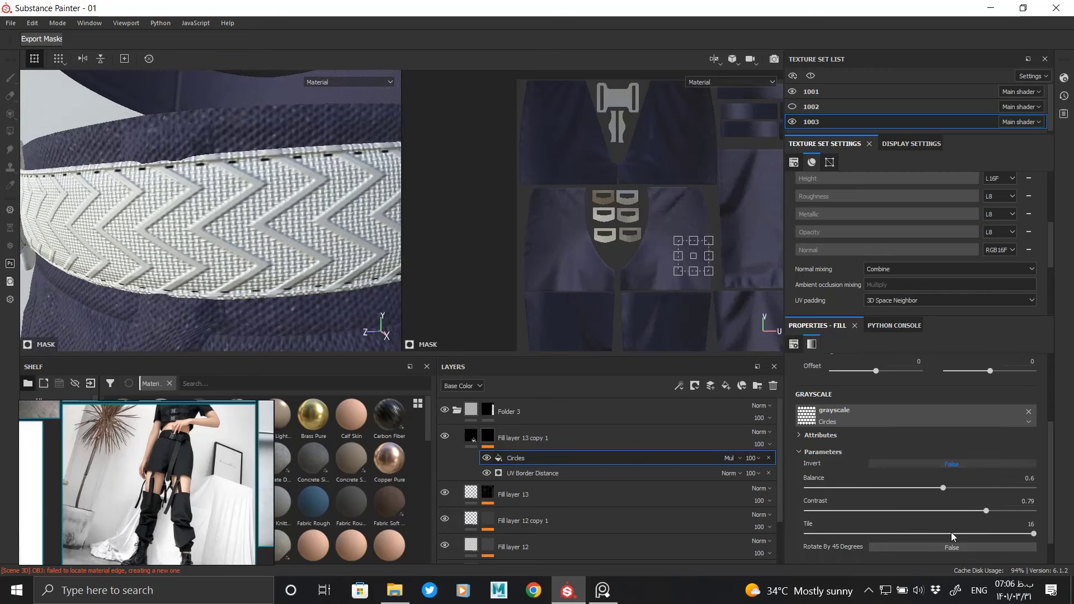
{"action": "scroll", "coordinate": [986, 528], "scroll_direction": "up", "scroll_amount": 3}
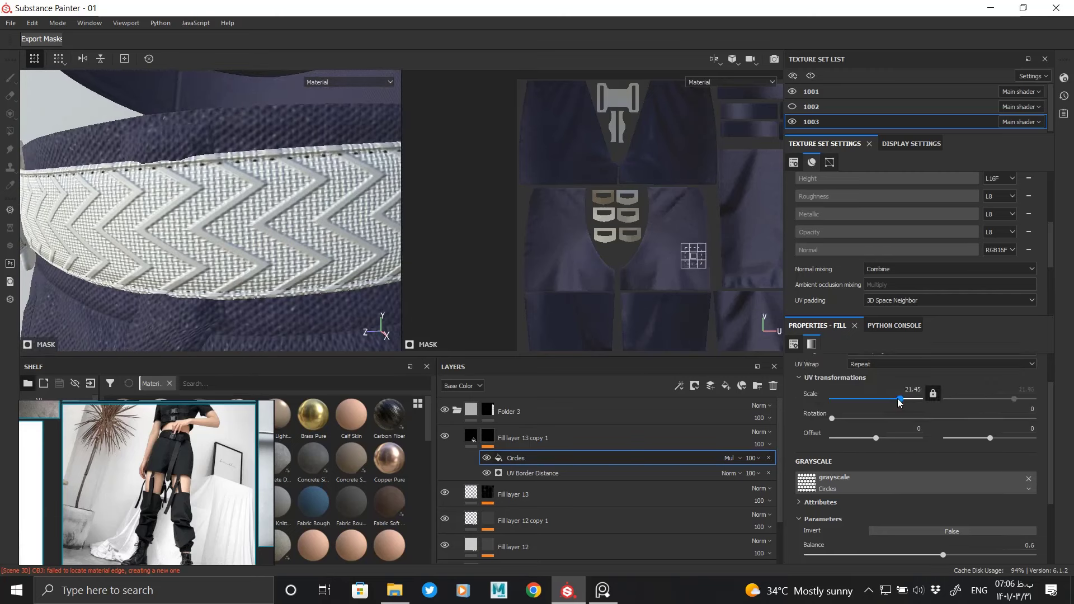
{"action": "left_click_drag", "start_coordinate": [898, 399], "coordinate": [894, 402]}
{"action": "scroll", "coordinate": [895, 503], "scroll_direction": "down", "scroll_amount": 3}
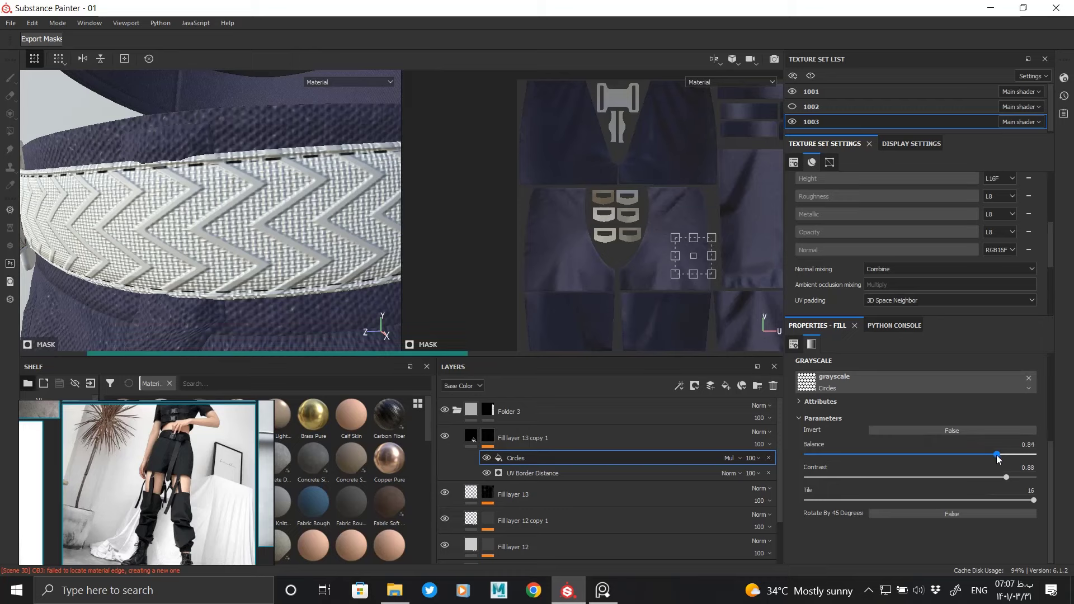
{"action": "left_click_drag", "start_coordinate": [997, 455], "coordinate": [993, 455]}
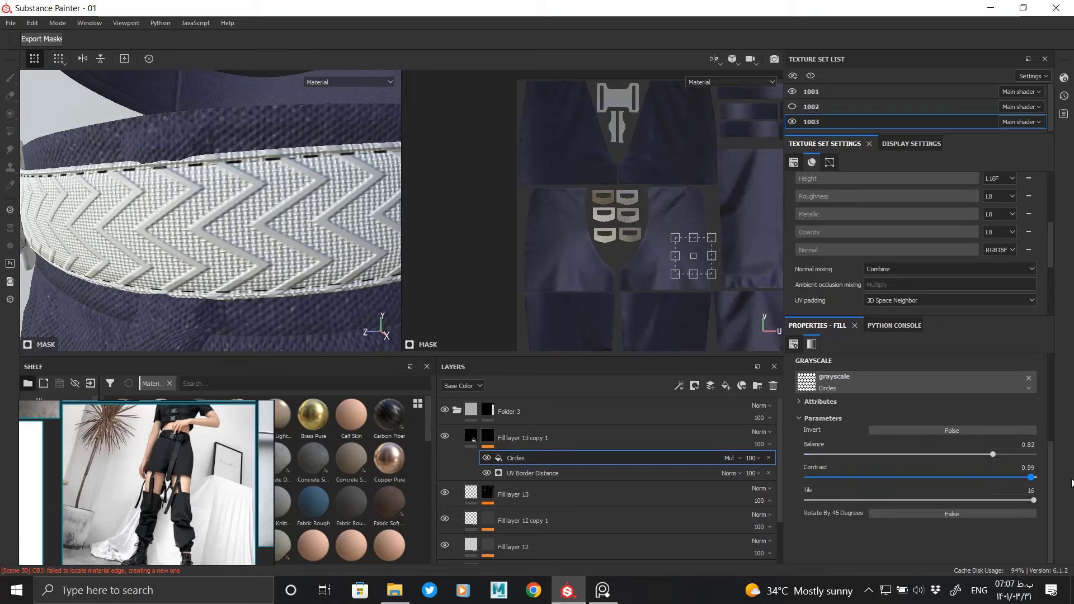
{"action": "left_click_drag", "start_coordinate": [283, 245], "coordinate": [217, 198], "text": "alt"}
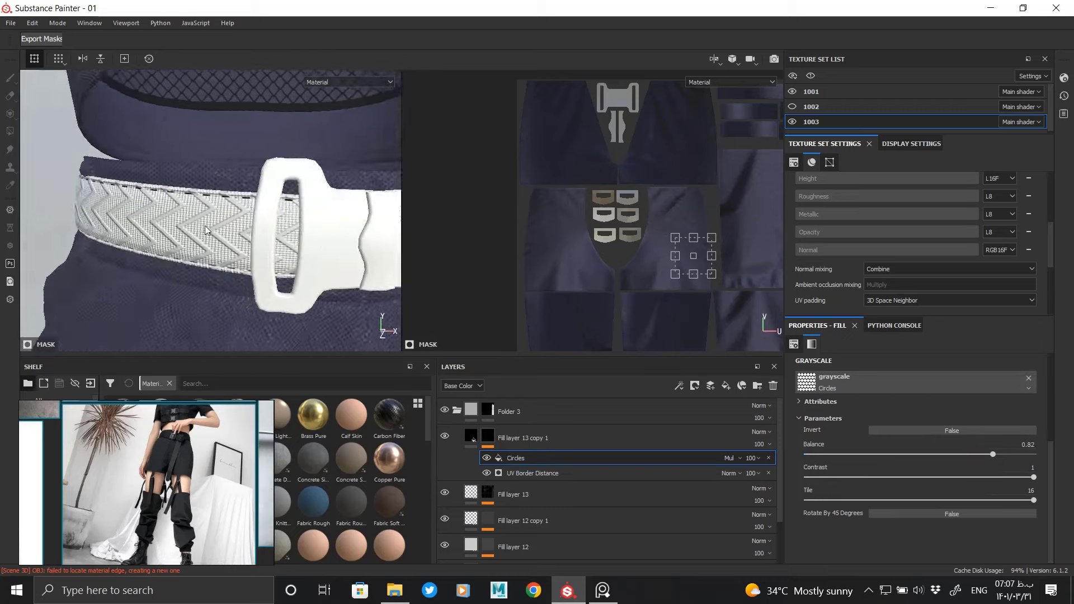
Step: Review the UV Border Distance generator, then set the Circles balance to 0.8
{"action": "left_click", "coordinate": [660, 474]}
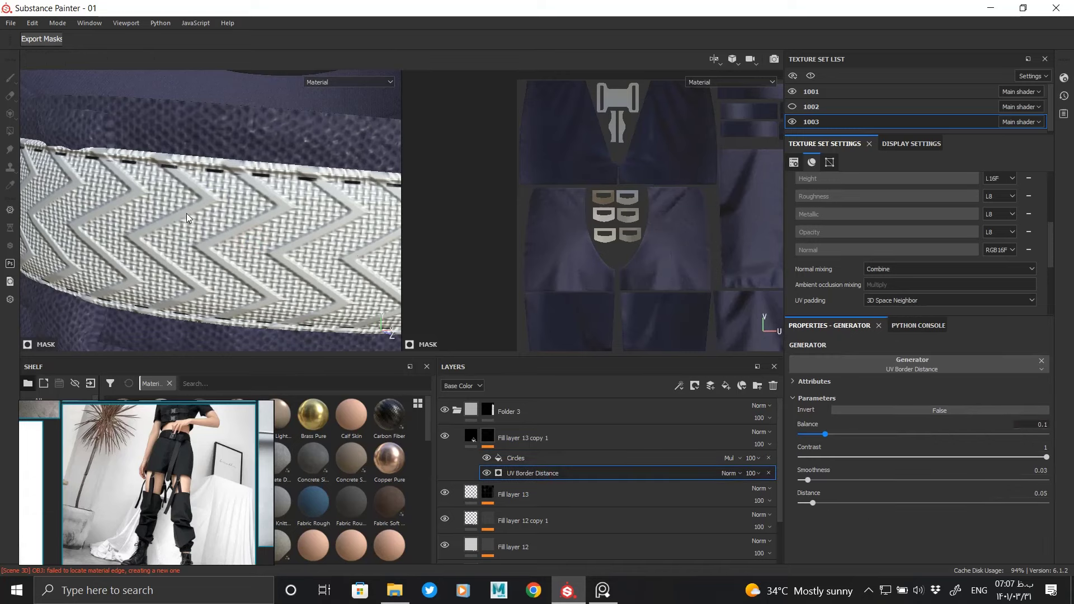
{"action": "mouse_move", "coordinate": [204, 226]}
{"action": "left_mouse_down", "text": "alt"}
{"action": "mouse_move", "coordinate": [143, 208]}
{"action": "mouse_move", "coordinate": [259, 265]}
{"action": "left_mouse_up", "text": "alt"}
{"action": "right_click_drag", "start_coordinate": [260, 264], "coordinate": [416, 320], "text": "alt"}
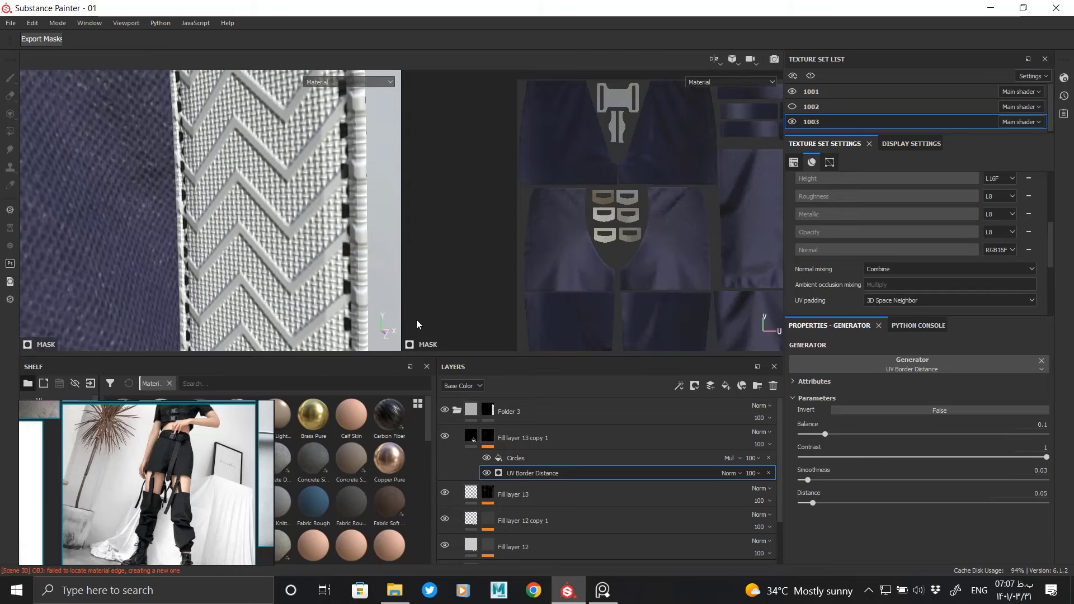
{"action": "left_click", "coordinate": [522, 460]}
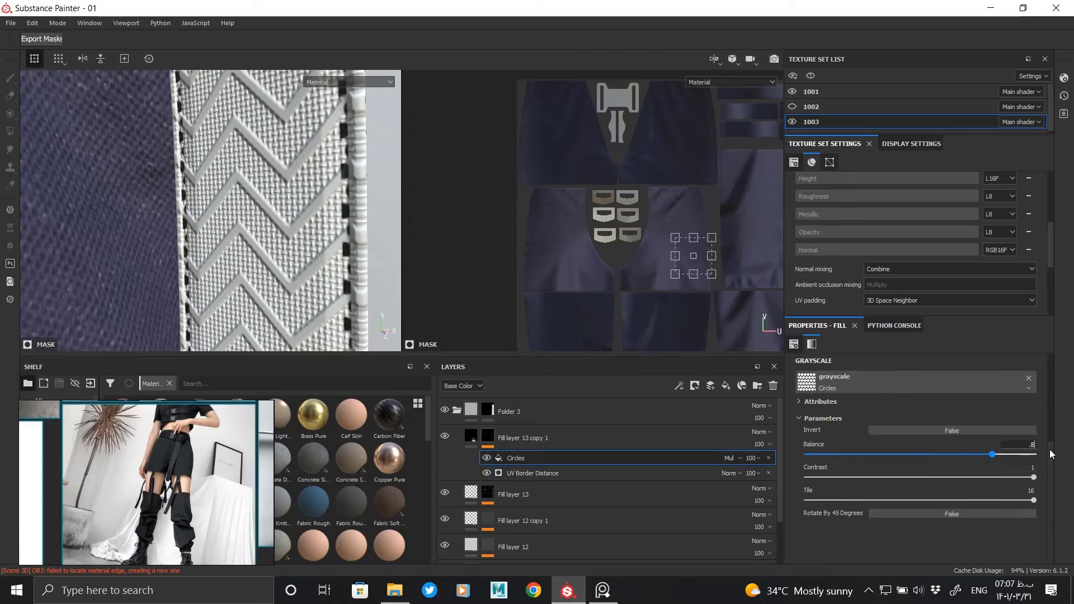
{"action": "type", "text": "0.8"}
{"action": "key", "text": "Return"}
{"action": "left_click", "coordinate": [1013, 446]}
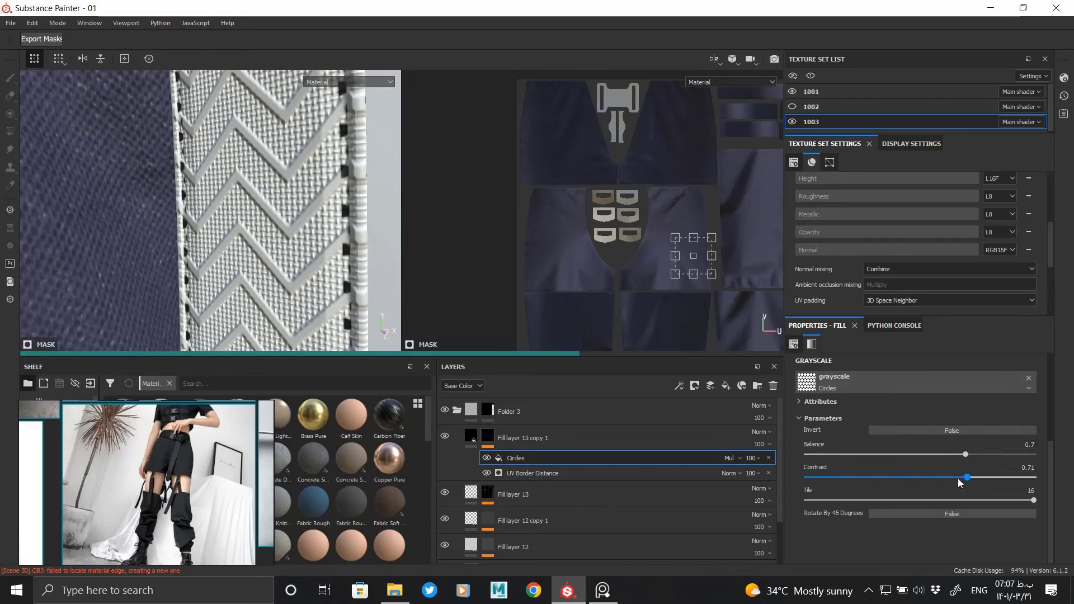
{"action": "mouse_move", "coordinate": [313, 224]}
{"action": "left_mouse_down", "text": "alt"}
{"action": "mouse_move", "coordinate": [300, 211]}
{"action": "mouse_move", "coordinate": [233, 209]}
{"action": "mouse_move", "coordinate": [300, 163]}
{"action": "mouse_move", "coordinate": [331, 223]}
{"action": "mouse_move", "coordinate": [313, 235]}
{"action": "left_mouse_up", "text": "alt"}
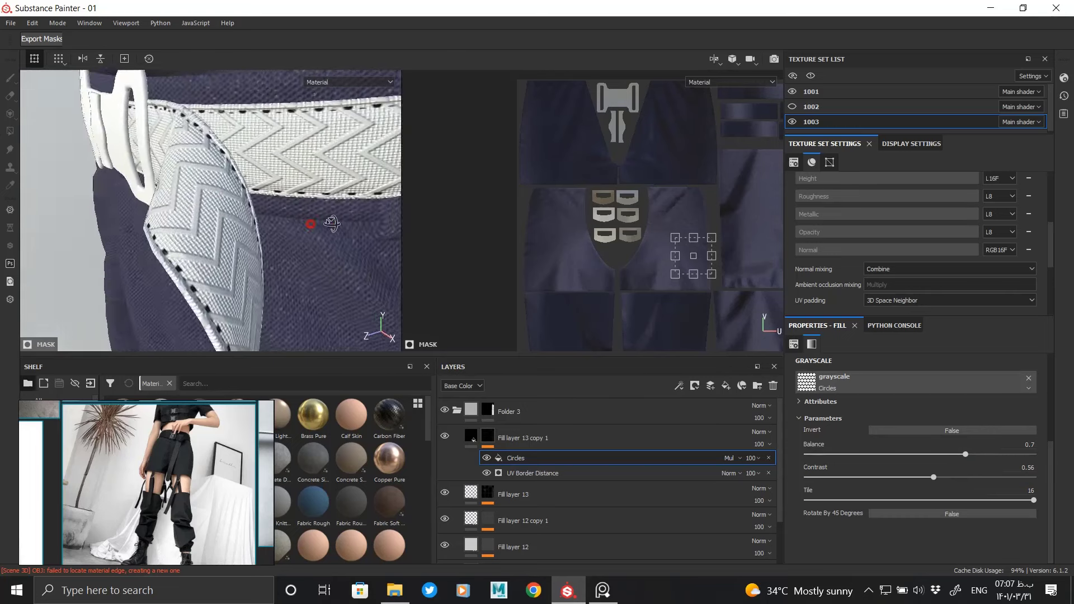
Step: Enable height on Fill layer 13 copy 1 and set its strength to 0.1366
{"action": "left_click", "coordinate": [471, 436]}
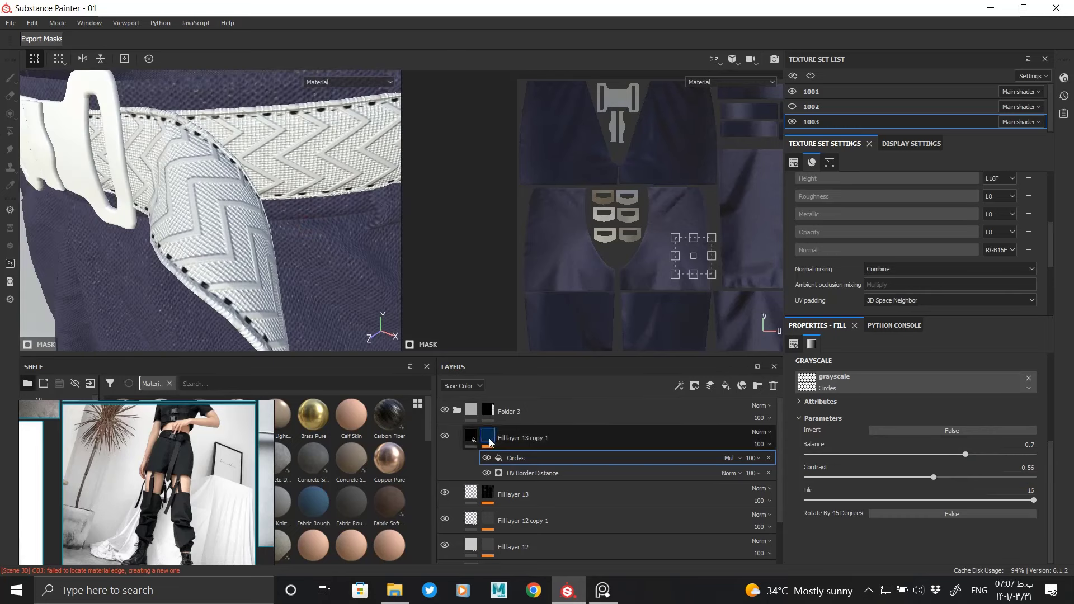
{"action": "left_click", "coordinate": [822, 455]}
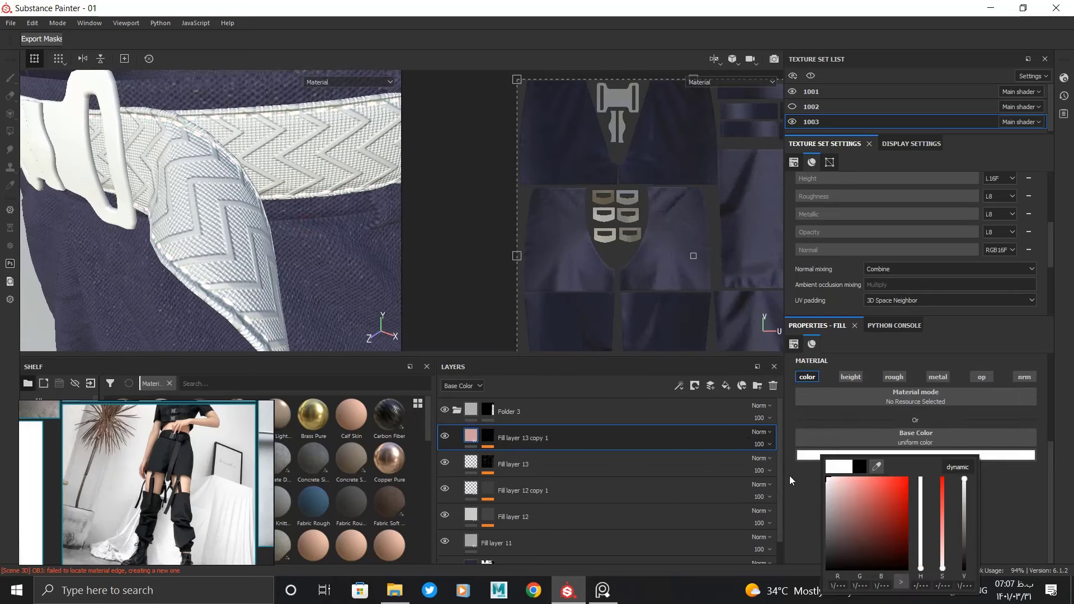
{"action": "left_click", "coordinate": [851, 376]}
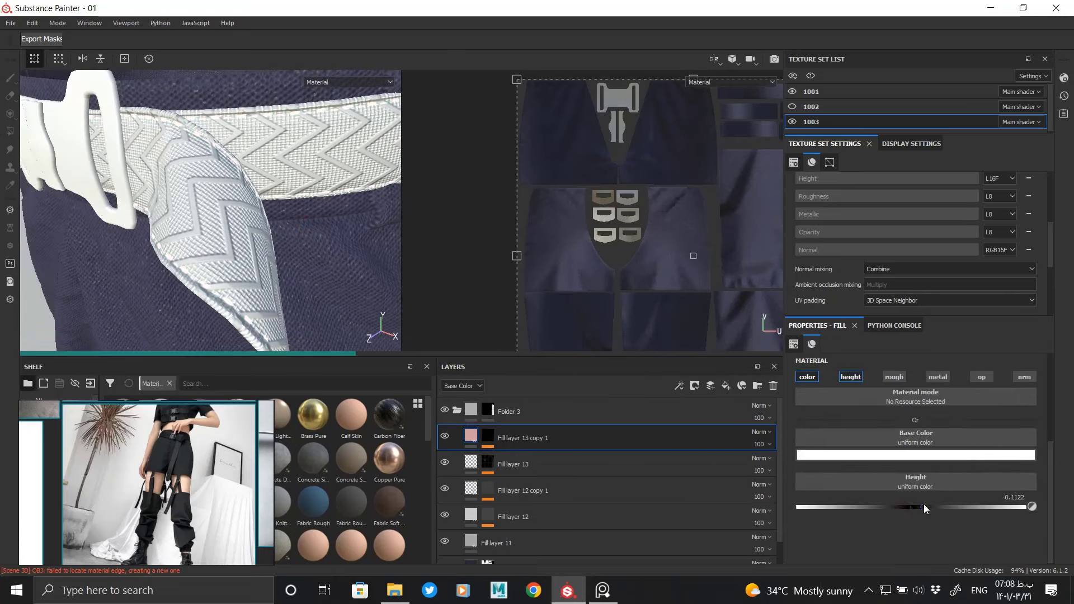
{"action": "left_click_drag", "start_coordinate": [924, 504], "coordinate": [926, 505]}
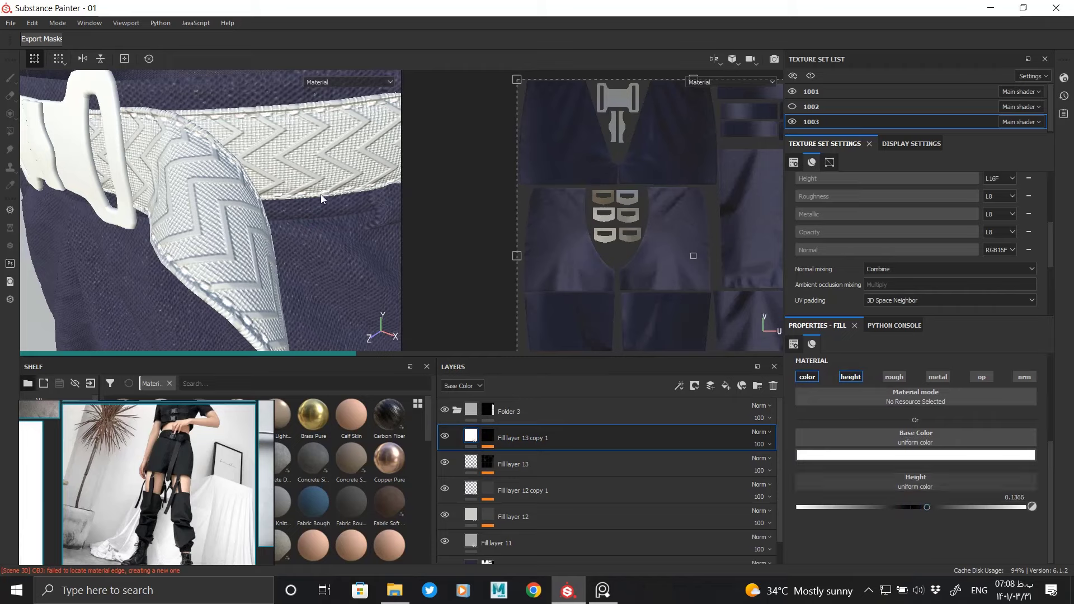
{"action": "mouse_move", "coordinate": [321, 193]}
{"action": "left_mouse_down", "text": "alt"}
{"action": "mouse_move", "coordinate": [371, 159]}
{"action": "mouse_move", "coordinate": [171, 157]}
{"action": "mouse_move", "coordinate": [247, 143]}
{"action": "left_mouse_up", "text": "alt"}
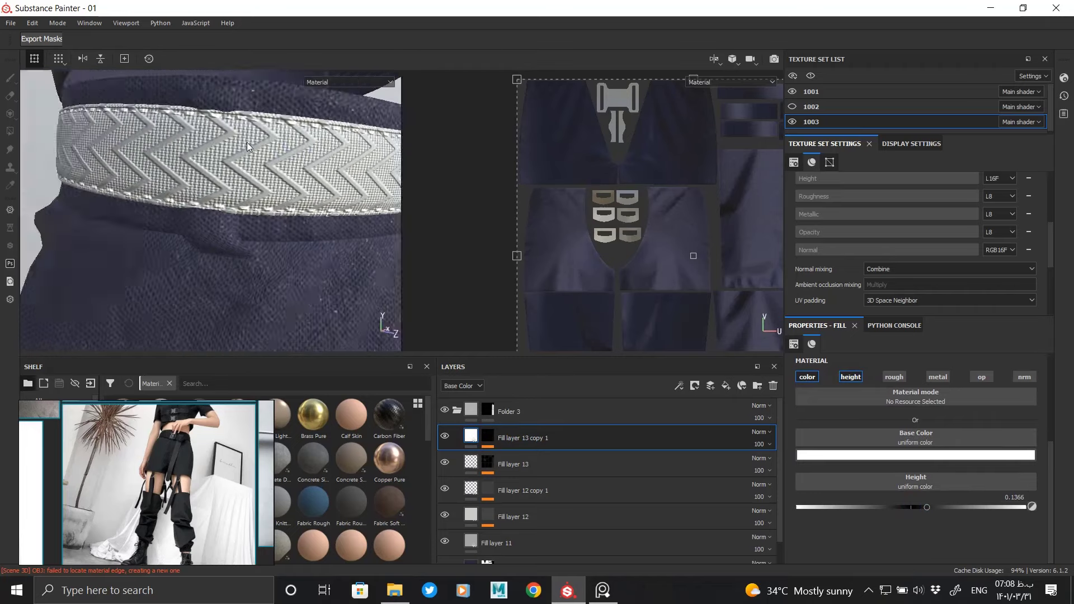
Step: Check the strap colour, select Folder 3, and inspect the belt, straps and fabric
{"action": "left_click", "coordinate": [916, 455]}
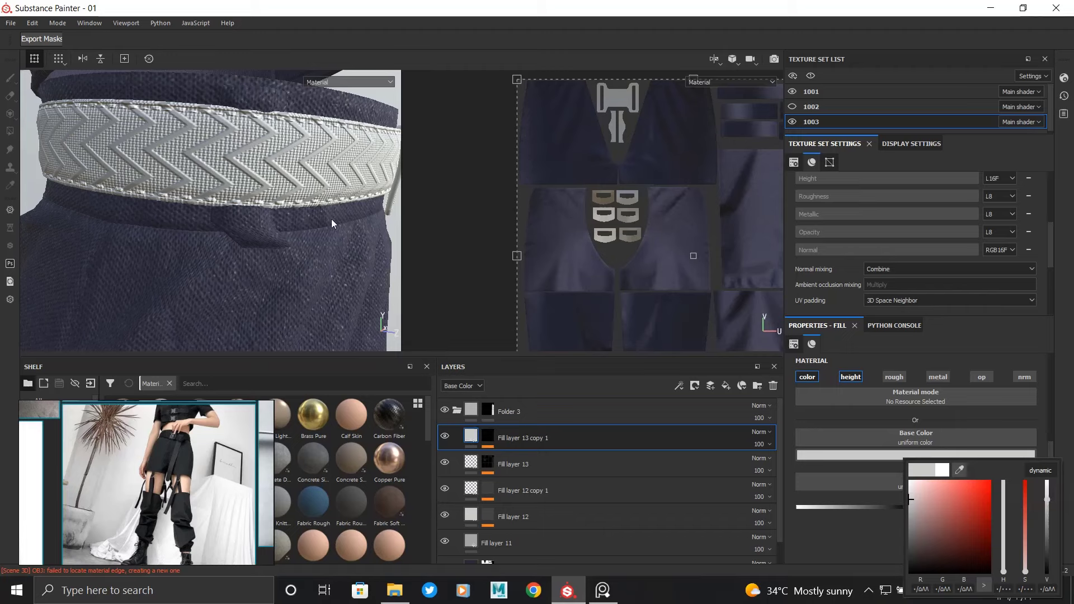
{"action": "mouse_move", "coordinate": [331, 224]}
{"action": "left_mouse_down", "text": "alt"}
{"action": "mouse_move", "coordinate": [275, 207]}
{"action": "mouse_move", "coordinate": [103, 95]}
{"action": "mouse_move", "coordinate": [224, 168]}
{"action": "mouse_move", "coordinate": [295, 234]}
{"action": "mouse_move", "coordinate": [59, 211]}
{"action": "mouse_move", "coordinate": [335, 235]}
{"action": "mouse_move", "coordinate": [163, 159]}
{"action": "mouse_move", "coordinate": [266, 187]}
{"action": "mouse_move", "coordinate": [237, 206]}
{"action": "mouse_move", "coordinate": [380, 291]}
{"action": "left_mouse_up", "text": "alt"}
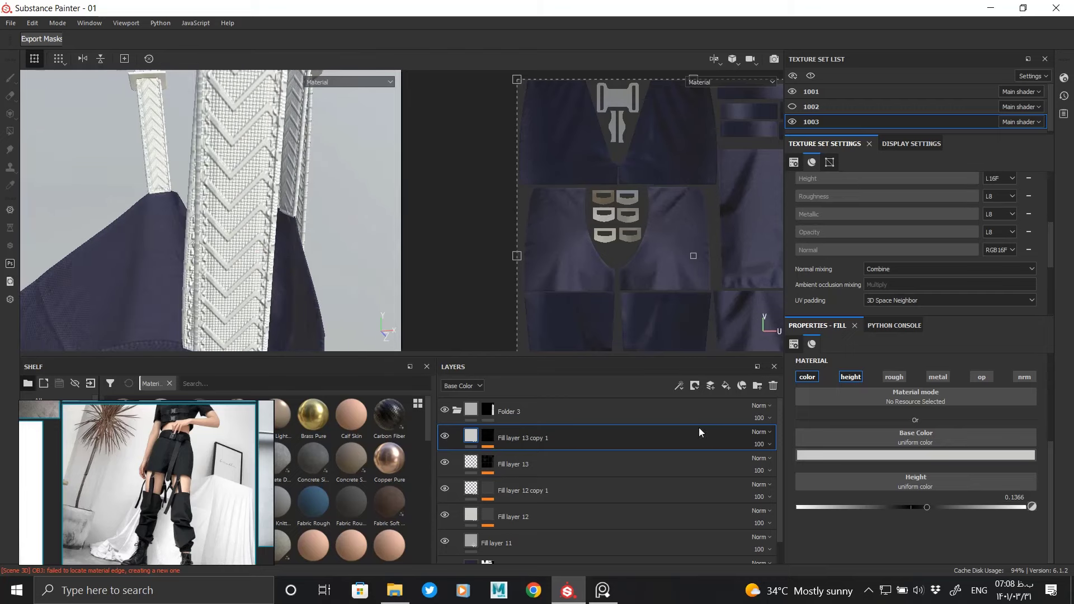
{"action": "mouse_move", "coordinate": [313, 246]}
{"action": "left_mouse_down", "text": "alt"}
{"action": "mouse_move", "coordinate": [260, 242]}
{"action": "mouse_move", "coordinate": [267, 200]}
{"action": "mouse_move", "coordinate": [155, 151]}
{"action": "mouse_move", "coordinate": [180, 243]}
{"action": "mouse_move", "coordinate": [213, 300]}
{"action": "mouse_move", "coordinate": [283, 235]}
{"action": "left_mouse_up", "text": "alt"}
{"action": "left_click", "coordinate": [489, 414]}
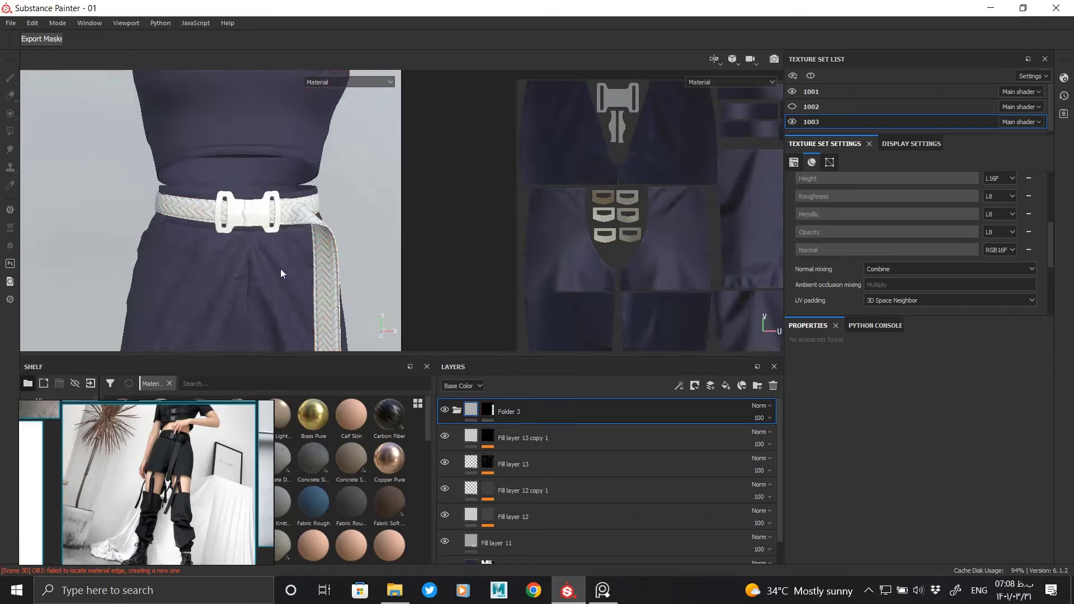
{"action": "scroll", "coordinate": [281, 268], "scroll_direction": "up", "scroll_amount": 3}
{"action": "scroll", "coordinate": [250, 264], "scroll_direction": "up", "scroll_amount": 3}
{"action": "mouse_move", "coordinate": [284, 258]}
{"action": "left_mouse_down", "text": "alt"}
{"action": "mouse_move", "coordinate": [236, 251]}
{"action": "mouse_move", "coordinate": [254, 281]}
{"action": "left_mouse_up", "text": "alt"}
{"action": "mouse_move", "coordinate": [254, 281]}
{"action": "right_mouse_down", "text": "alt"}
{"action": "mouse_move", "coordinate": [179, 210]}
{"action": "mouse_move", "coordinate": [179, 196]}
{"action": "right_mouse_up", "text": "alt"}
{"action": "mouse_move", "coordinate": [247, 179]}
{"action": "left_mouse_down", "text": "alt"}
{"action": "mouse_move", "coordinate": [340, 215]}
{"action": "mouse_move", "coordinate": [280, 211]}
{"action": "left_mouse_up", "text": "alt"}
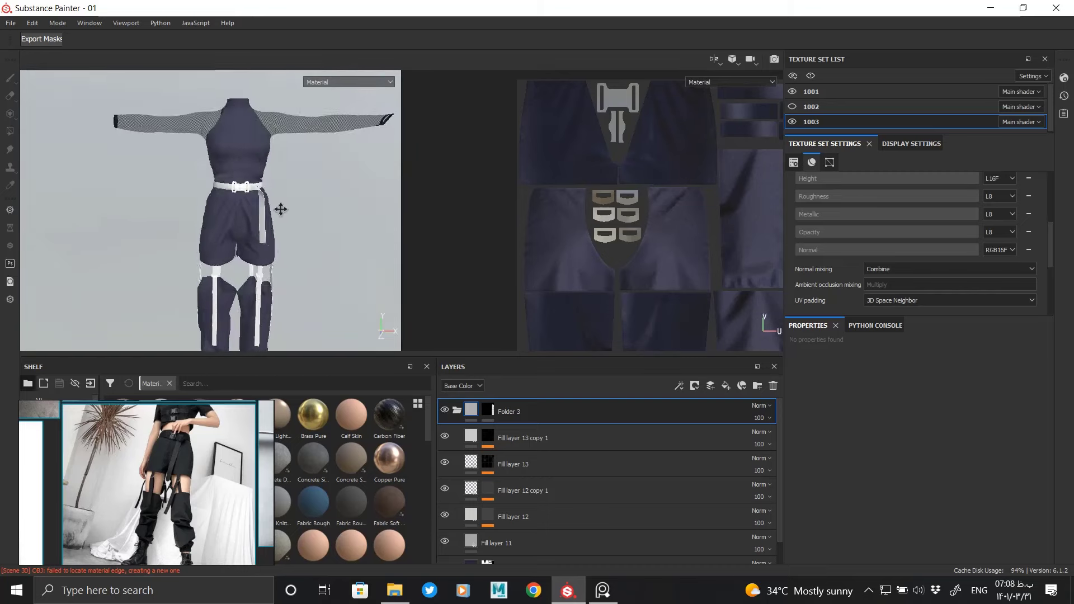
{"action": "mouse_move", "coordinate": [281, 211]}
{"action": "right_mouse_down", "text": "alt"}
{"action": "mouse_move", "coordinate": [3, 151]}
{"action": "mouse_move", "coordinate": [287, 335]}
{"action": "right_mouse_up", "text": "alt"}
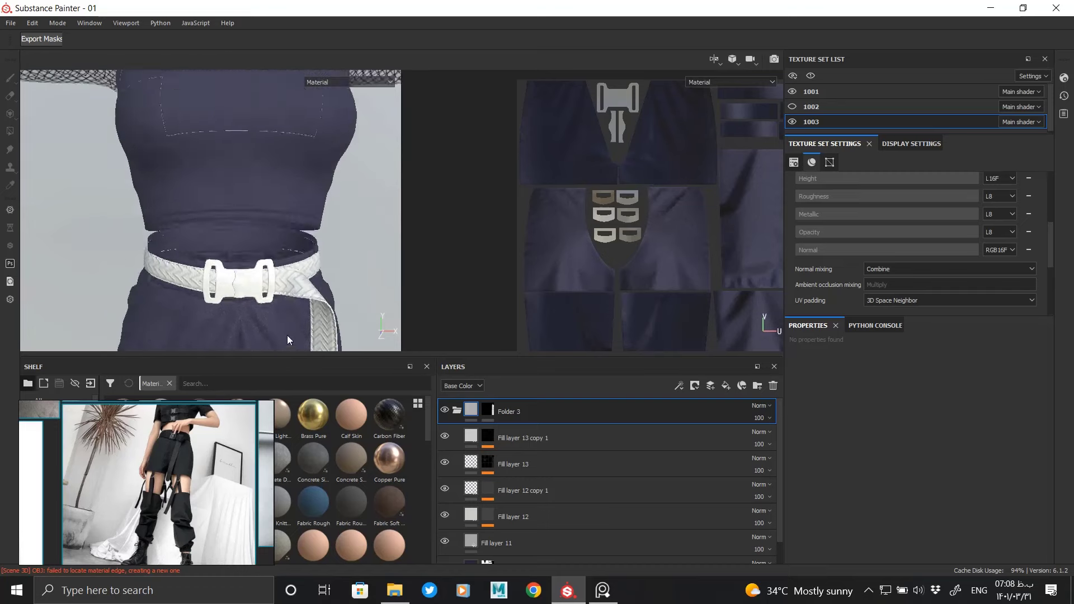
Step: Collapse Folder 3 and add a buckle fill layer in Folder 4 with Metallic 1
{"action": "middle_click_drag", "start_coordinate": [287, 334], "coordinate": [256, 237], "text": "alt"}
{"action": "scroll", "coordinate": [257, 237], "scroll_direction": "down", "scroll_amount": 2}
{"action": "scroll", "coordinate": [268, 240], "scroll_direction": "up", "scroll_amount": 3}
{"action": "left_click", "coordinate": [457, 410]}
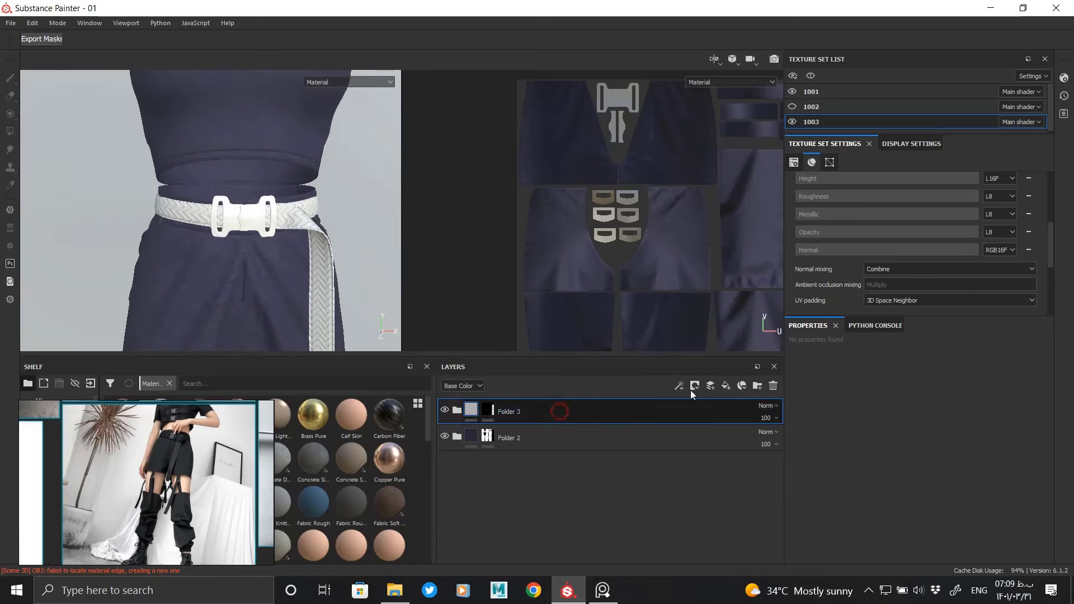
{"action": "left_click", "coordinate": [726, 386]}
{"action": "left_click_drag", "start_coordinate": [487, 408], "coordinate": [492, 438]}
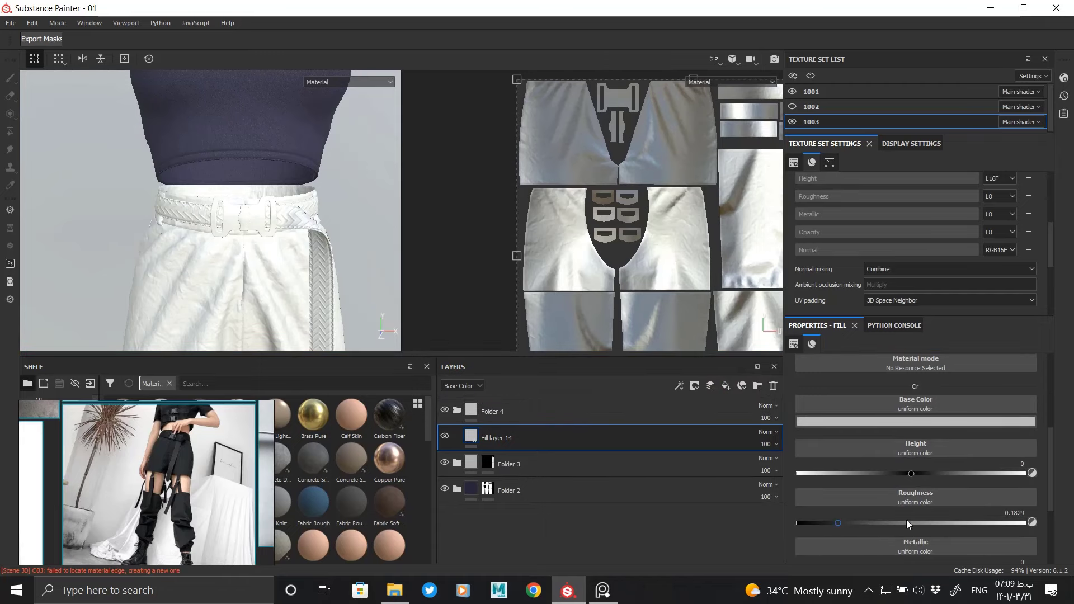
{"action": "scroll", "coordinate": [906, 519], "scroll_direction": "down", "scroll_amount": 2}
{"action": "left_click_drag", "start_coordinate": [799, 538], "coordinate": [1023, 538]}
Step: Give Folder 4 a polygon-fill mask that isolates the buckle pieces, checking from several angles
{"action": "right_click", "coordinate": [485, 412]}
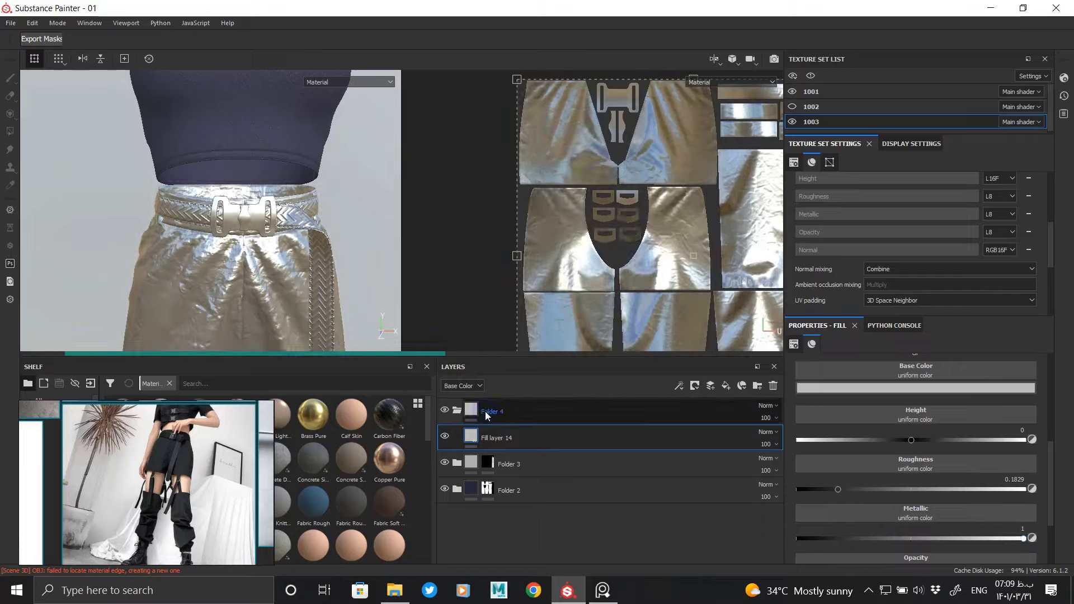
{"action": "left_click", "coordinate": [529, 153]}
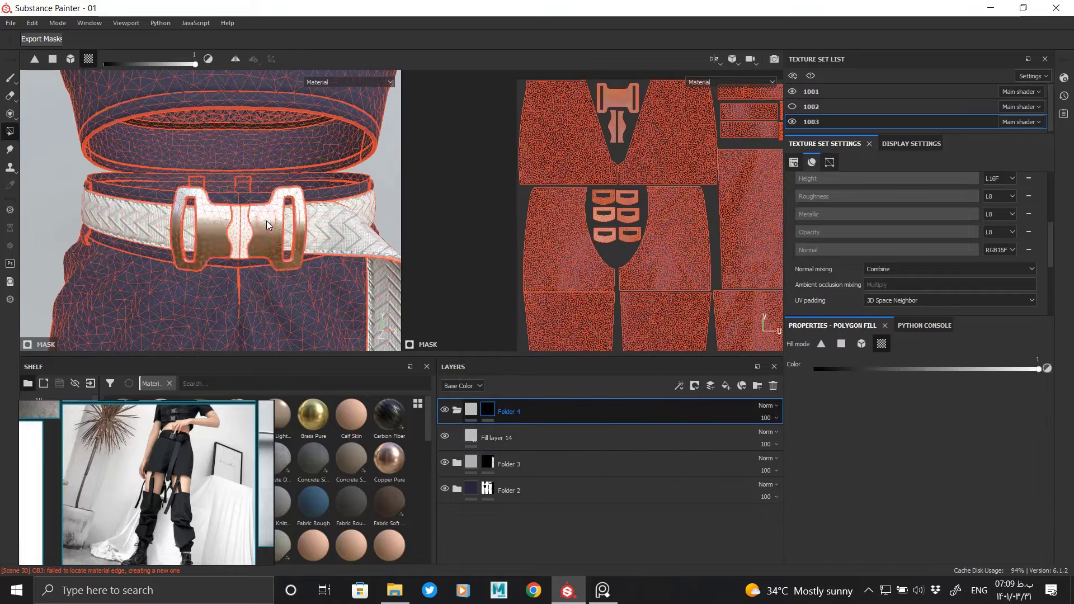
{"action": "mouse_move", "coordinate": [245, 233]}
{"action": "left_mouse_down", "text": "alt"}
{"action": "mouse_move", "coordinate": [285, 236]}
{"action": "mouse_move", "coordinate": [223, 210]}
{"action": "mouse_move", "coordinate": [172, 100]}
{"action": "mouse_move", "coordinate": [190, 112]}
{"action": "left_mouse_up", "text": "alt"}
{"action": "scroll", "coordinate": [593, 179], "scroll_direction": "up", "scroll_amount": 5}
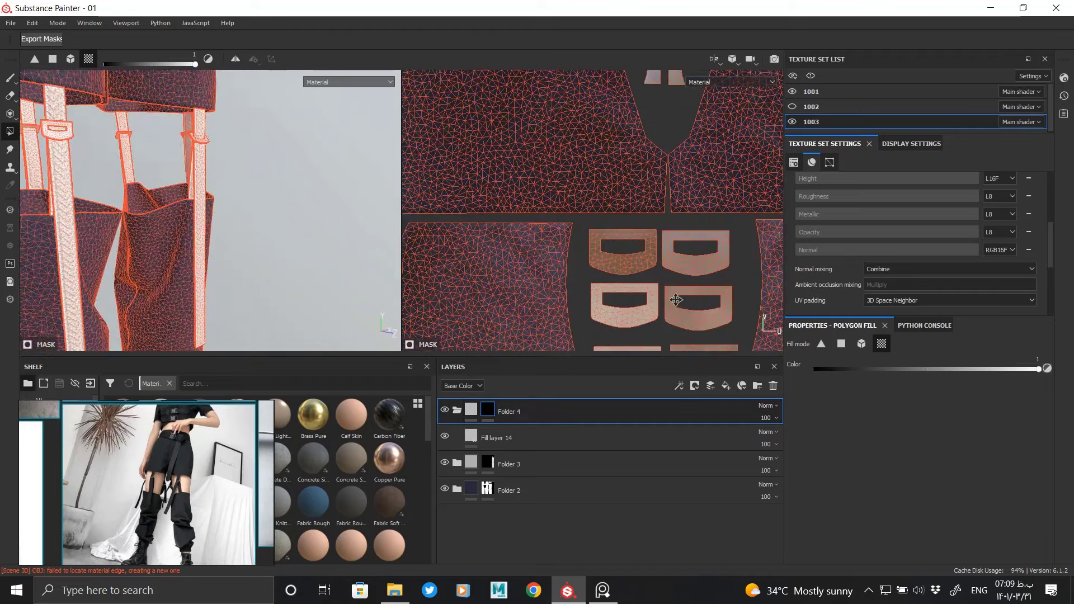
{"action": "middle_click_drag", "start_coordinate": [635, 259], "coordinate": [619, 218]}
{"action": "middle_click_drag", "start_coordinate": [592, 78], "coordinate": [592, 188]}
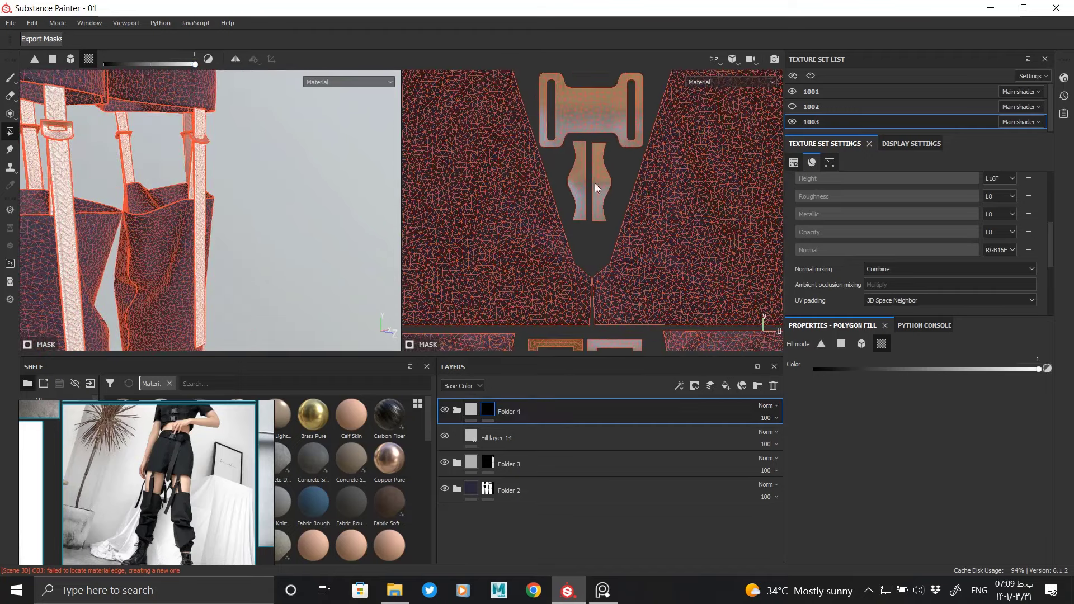
{"action": "mouse_move", "coordinate": [179, 140]}
{"action": "left_mouse_down", "text": "alt"}
{"action": "mouse_move", "coordinate": [241, 262]}
{"action": "mouse_move", "coordinate": [220, 223]}
{"action": "left_mouse_up", "text": "alt"}
{"action": "mouse_move", "coordinate": [219, 223]}
{"action": "right_mouse_down", "text": "alt"}
{"action": "mouse_move", "coordinate": [237, 307]}
{"action": "mouse_move", "coordinate": [283, 206]}
{"action": "mouse_move", "coordinate": [117, 173]}
{"action": "right_mouse_up", "text": "alt"}
{"action": "left_click_drag", "start_coordinate": [116, 174], "coordinate": [140, 216], "text": "alt"}
{"action": "mouse_move", "coordinate": [139, 216]}
{"action": "right_mouse_down", "text": "alt"}
{"action": "mouse_move", "coordinate": [204, 125]}
{"action": "mouse_move", "coordinate": [233, 187]}
{"action": "right_mouse_up", "text": "alt"}
{"action": "left_click_drag", "start_coordinate": [232, 187], "coordinate": [323, 206], "text": "alt"}
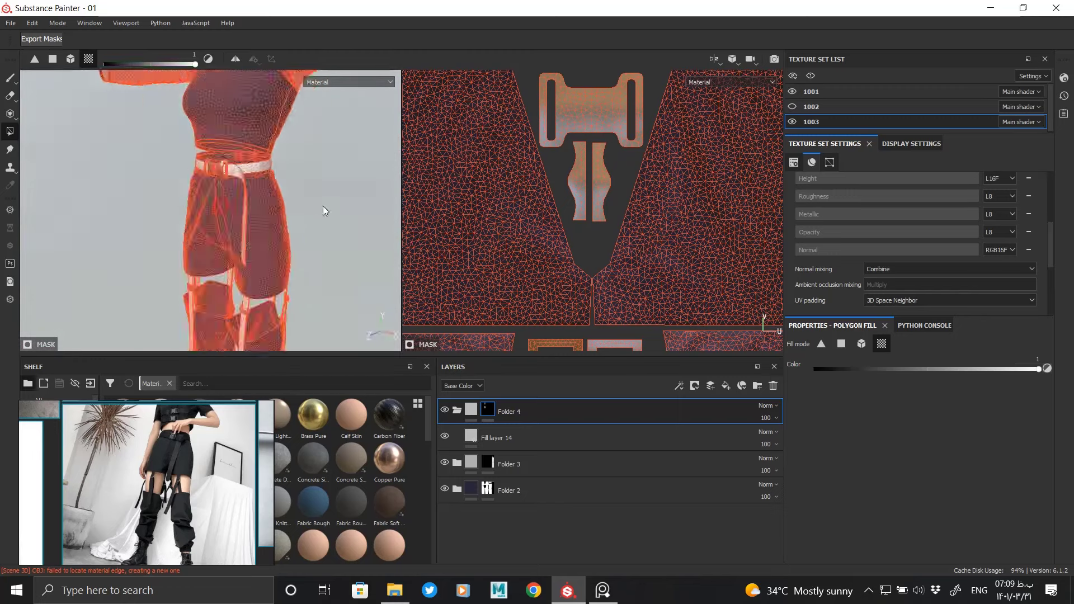
{"action": "scroll", "coordinate": [323, 206], "scroll_direction": "up", "scroll_amount": 5}
Step: Select Fill layer 14 and adjust the buckle's base colour
{"action": "left_click", "coordinate": [496, 438]}
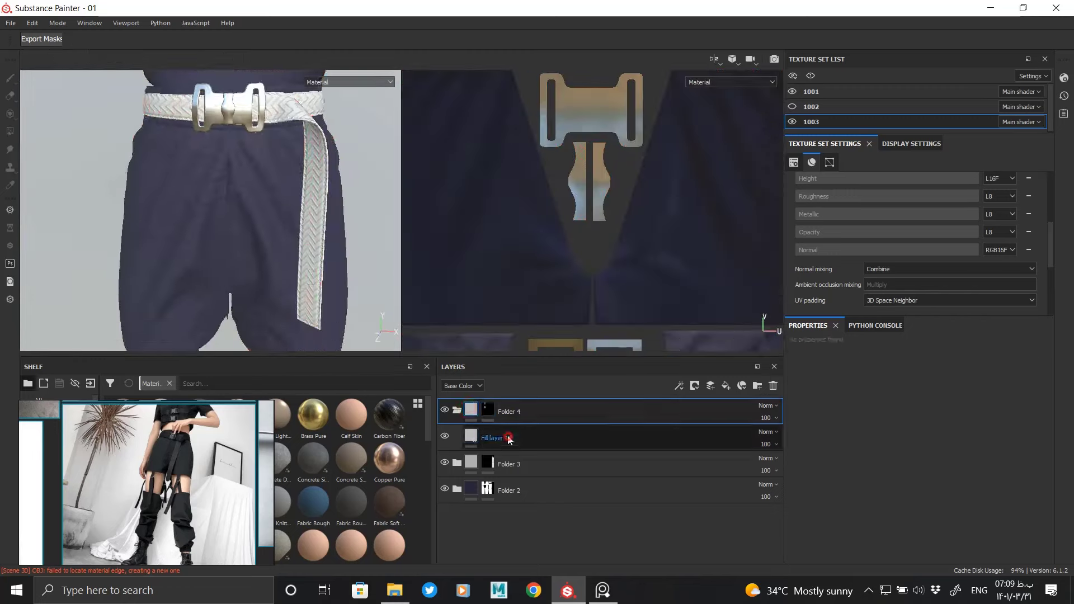
{"action": "scroll", "coordinate": [224, 258], "scroll_direction": "up", "scroll_amount": 4}
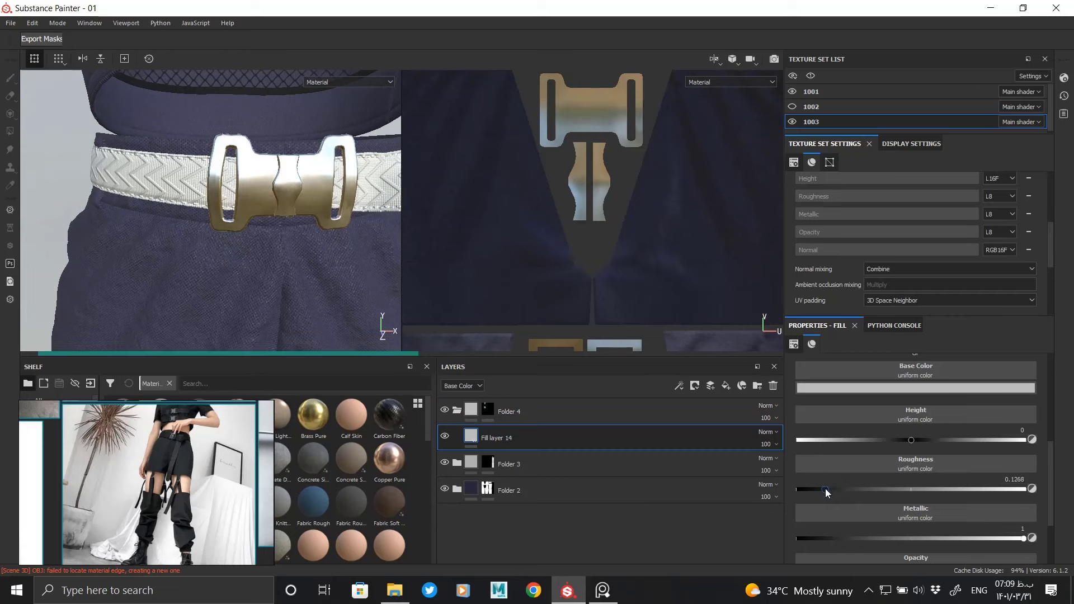
{"action": "scroll", "coordinate": [913, 451], "scroll_direction": "down", "scroll_amount": 1}
{"action": "scroll", "coordinate": [914, 451], "scroll_direction": "up", "scroll_amount": 1}
{"action": "left_click", "coordinate": [905, 388]}
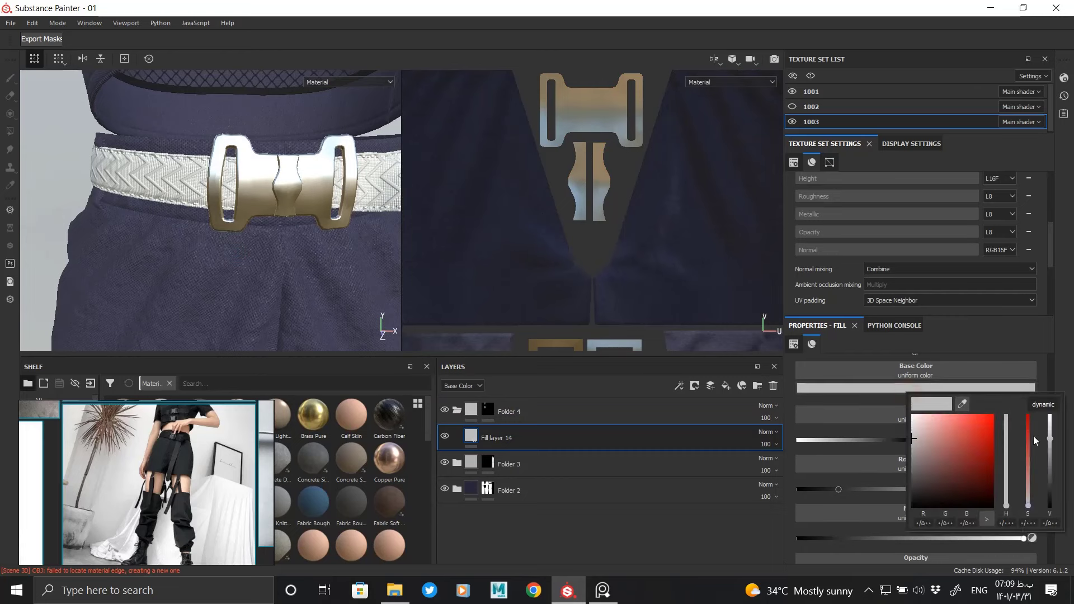
{"action": "left_click_drag", "start_coordinate": [1050, 432], "coordinate": [1051, 454]}
{"action": "scroll", "coordinate": [295, 237], "scroll_direction": "down", "scroll_amount": 3}
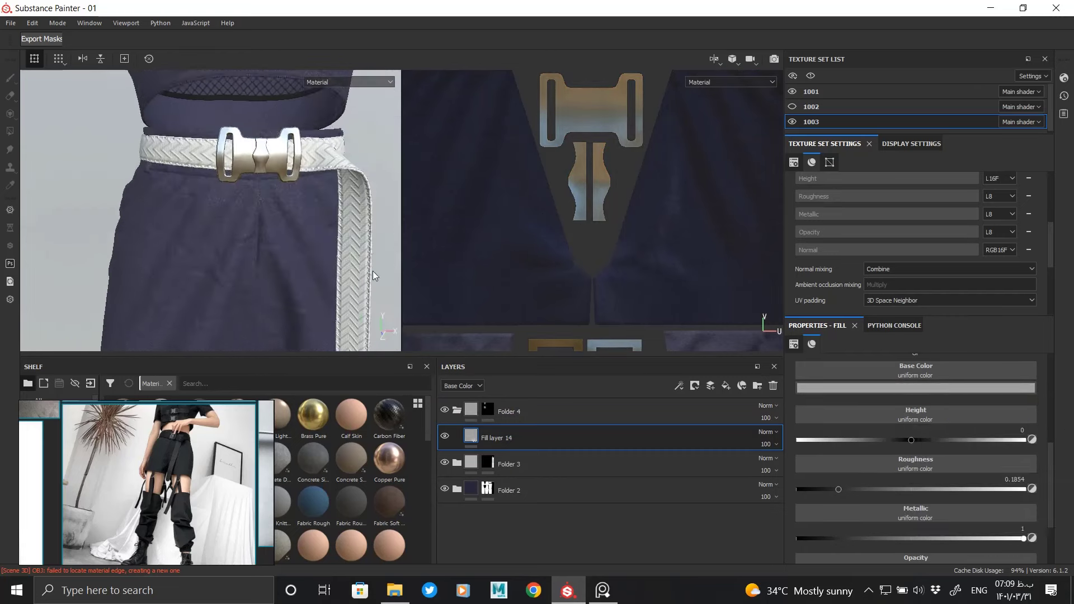
{"action": "left_click", "coordinate": [921, 389]}
{"action": "left_click", "coordinate": [869, 362]}
Step: Try a matte buckle roughness of 0.7927
{"action": "scroll", "coordinate": [894, 417], "scroll_direction": "up", "scroll_amount": 1}
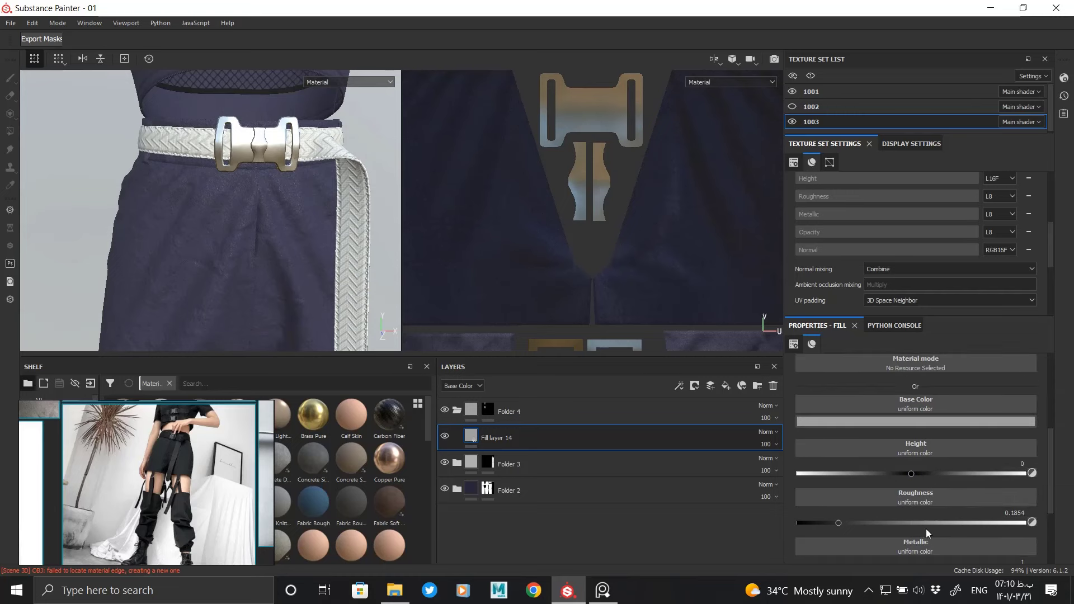
{"action": "left_click_drag", "start_coordinate": [838, 522], "coordinate": [799, 522]}
{"action": "left_click", "coordinate": [977, 522]}
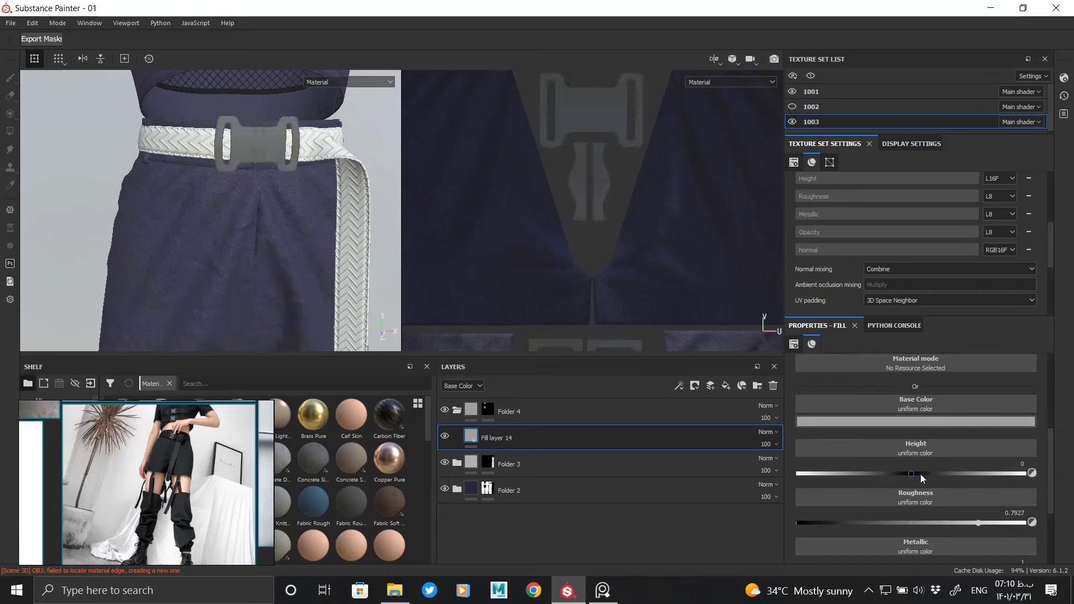
{"action": "scroll", "coordinate": [945, 545], "scroll_direction": "down", "scroll_amount": 1}
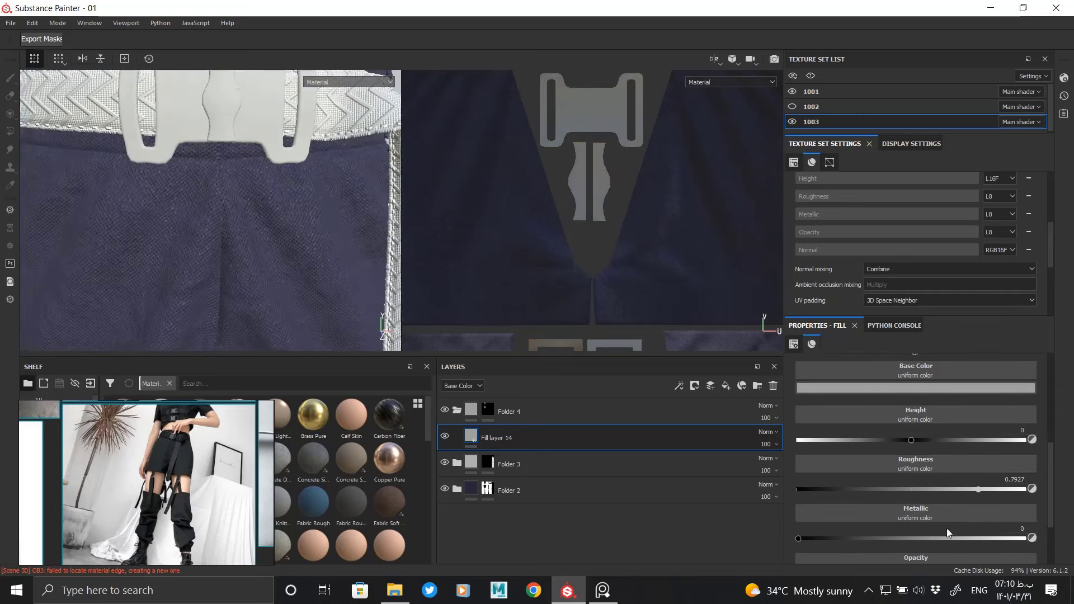
Step: Darken the buckle's base colour and lower its roughness to 0.5683
{"action": "left_click", "coordinate": [955, 388]}
{"action": "left_click_drag", "start_coordinate": [1058, 425], "coordinate": [1061, 483]}
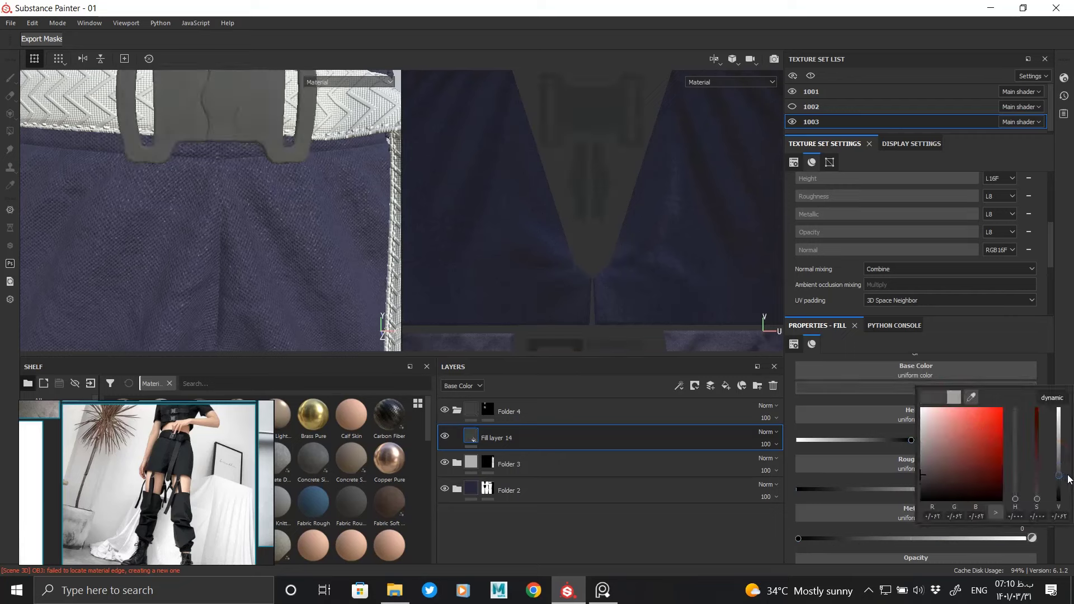
{"action": "scroll", "coordinate": [271, 284], "scroll_direction": "down", "scroll_amount": 3}
{"action": "scroll", "coordinate": [271, 269], "scroll_direction": "up", "scroll_amount": 3}
{"action": "middle_click_drag", "start_coordinate": [263, 228], "coordinate": [242, 195], "text": "alt"}
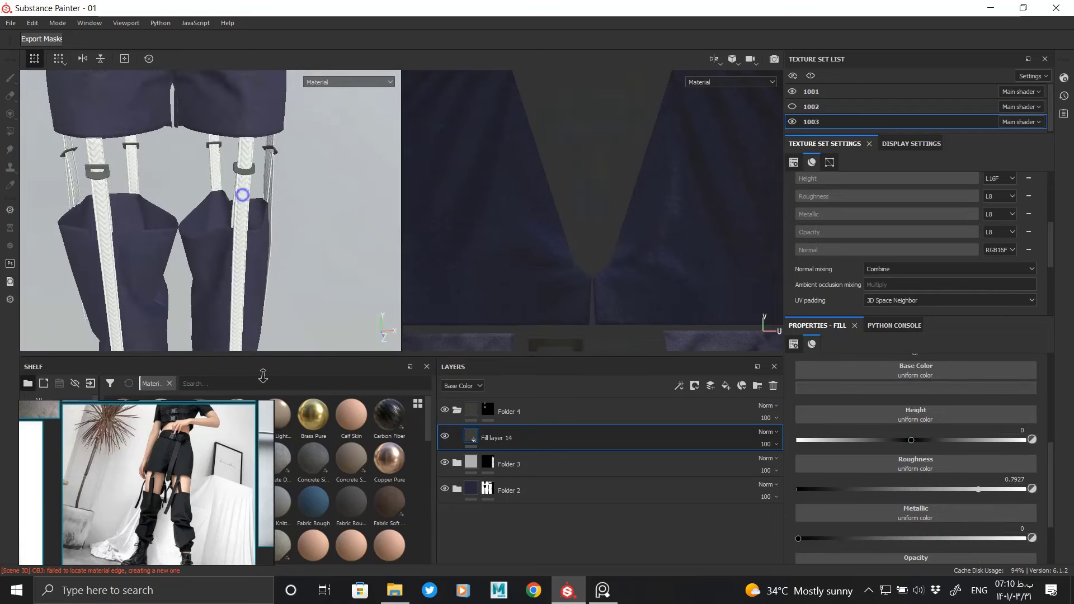
{"action": "left_click_drag", "start_coordinate": [951, 489], "coordinate": [924, 489]}
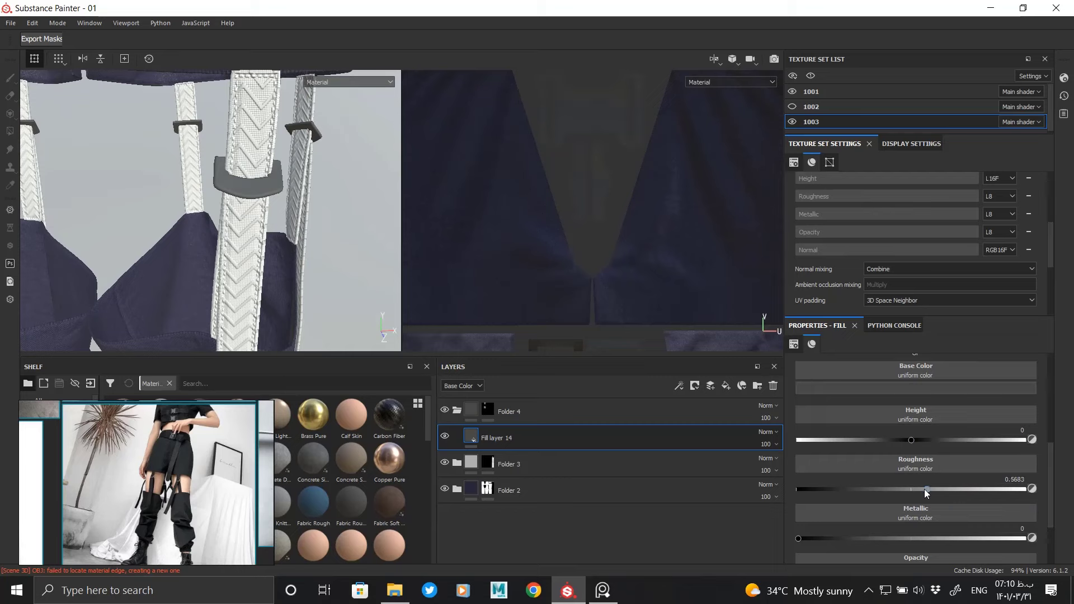
Step: Add Fill layer 15 with a UV Border Distance generator, then remove that generator
{"action": "left_click", "coordinate": [725, 386]}
{"action": "left_click", "coordinate": [679, 386]}
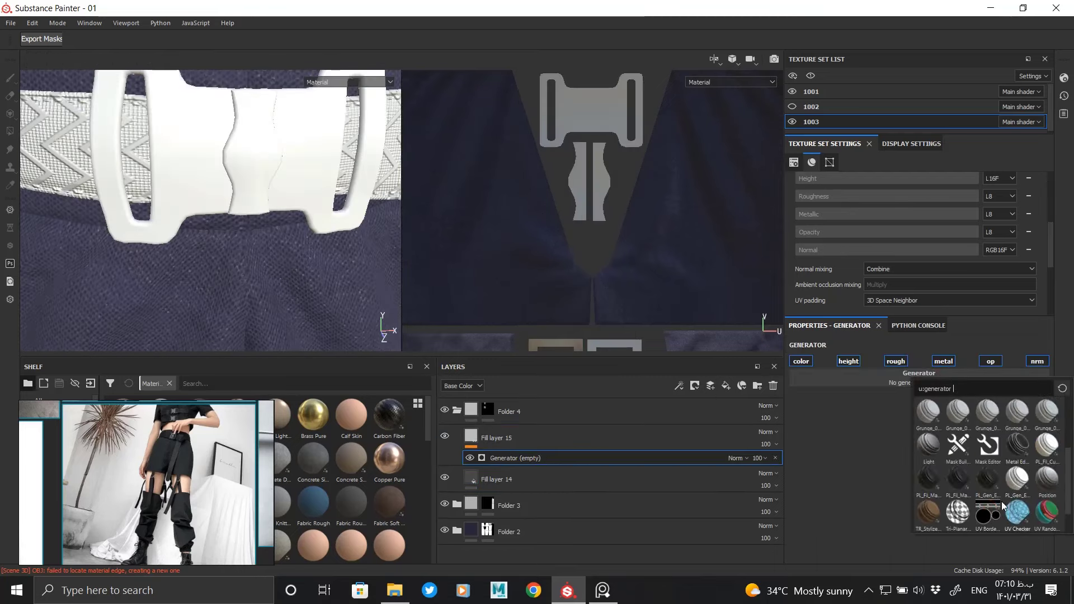
{"action": "left_click", "coordinate": [994, 512]}
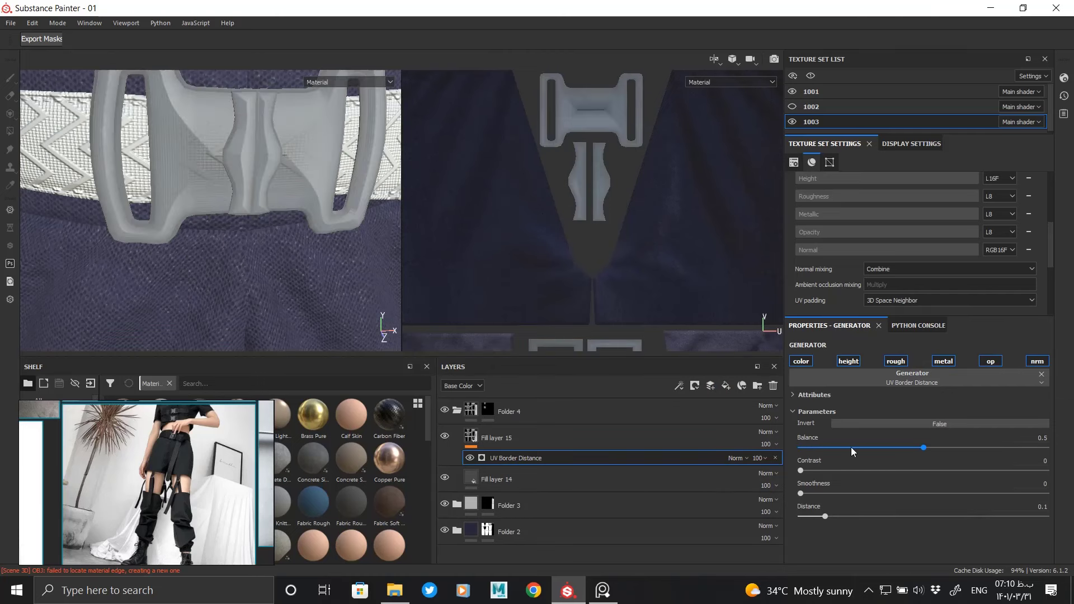
{"action": "left_click", "coordinate": [728, 437]}
{"action": "scroll", "coordinate": [892, 449], "scroll_direction": "up", "scroll_amount": 1}
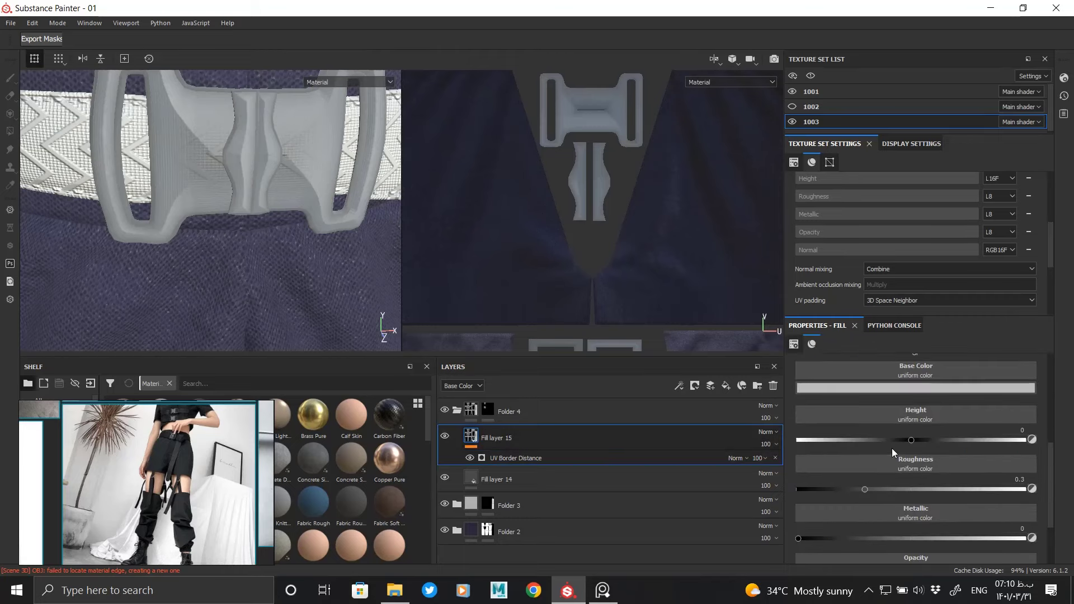
{"action": "scroll", "coordinate": [892, 449], "scroll_direction": "down", "scroll_amount": 1}
{"action": "left_click", "coordinate": [775, 458]}
Step: Mask Fill layer 15 with a UV Border Distance generator and slightly raise its Smoothness
{"action": "right_click", "coordinate": [473, 442]}
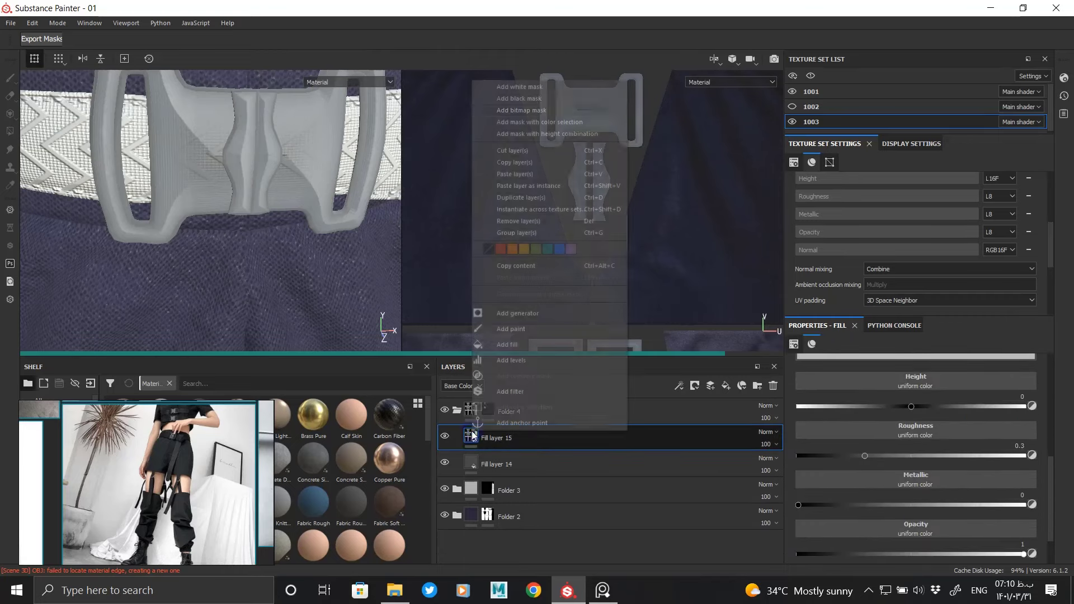
{"action": "left_click", "coordinate": [490, 440]}
{"action": "left_click", "coordinate": [528, 318]}
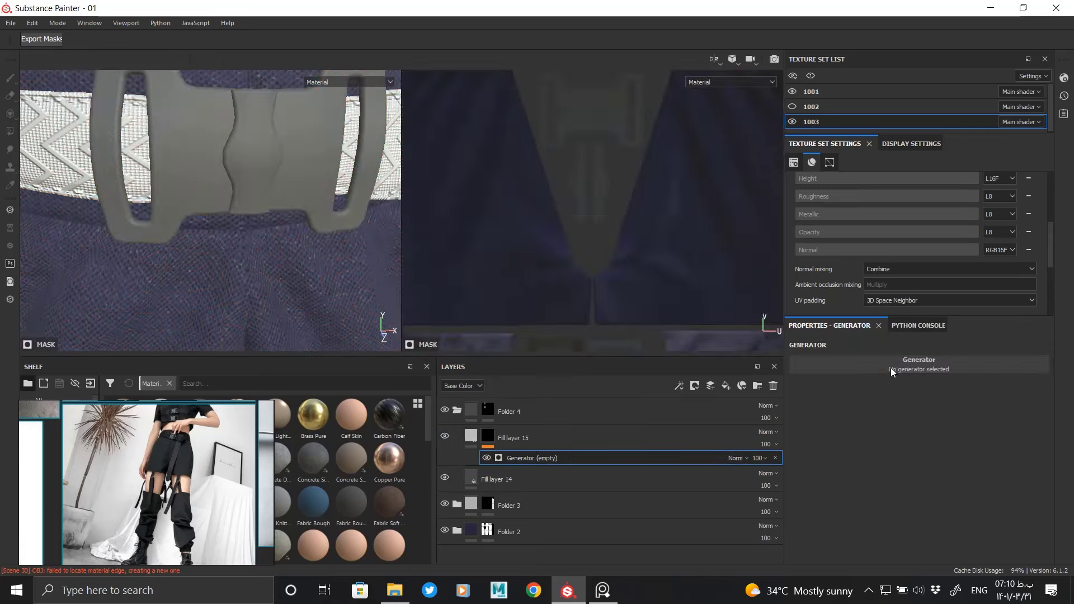
{"action": "left_click", "coordinate": [891, 366]}
{"action": "left_click", "coordinate": [970, 488]}
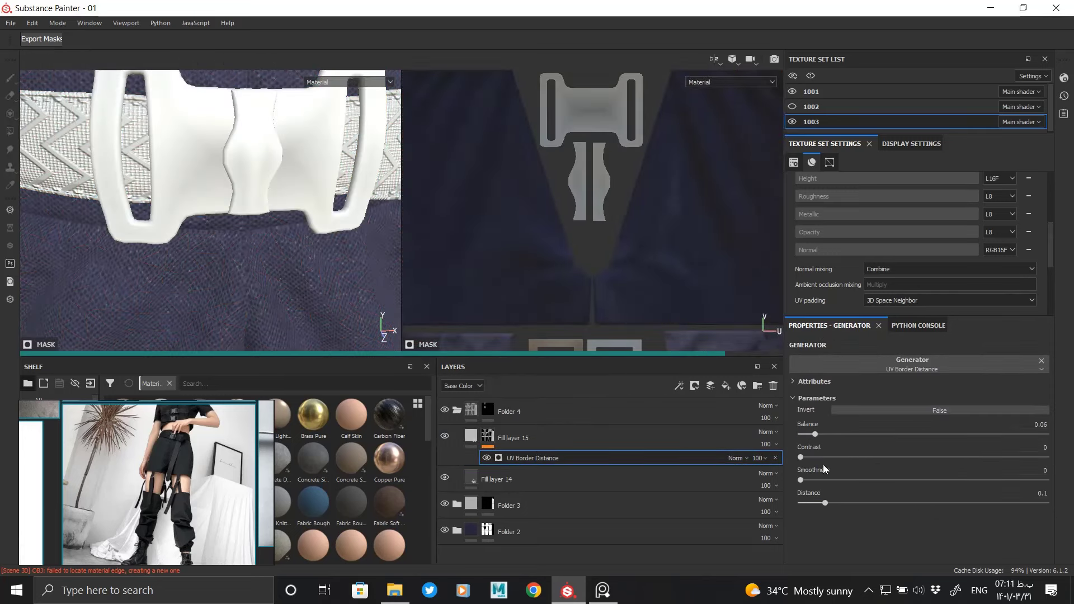
{"action": "left_click", "coordinate": [809, 480]}
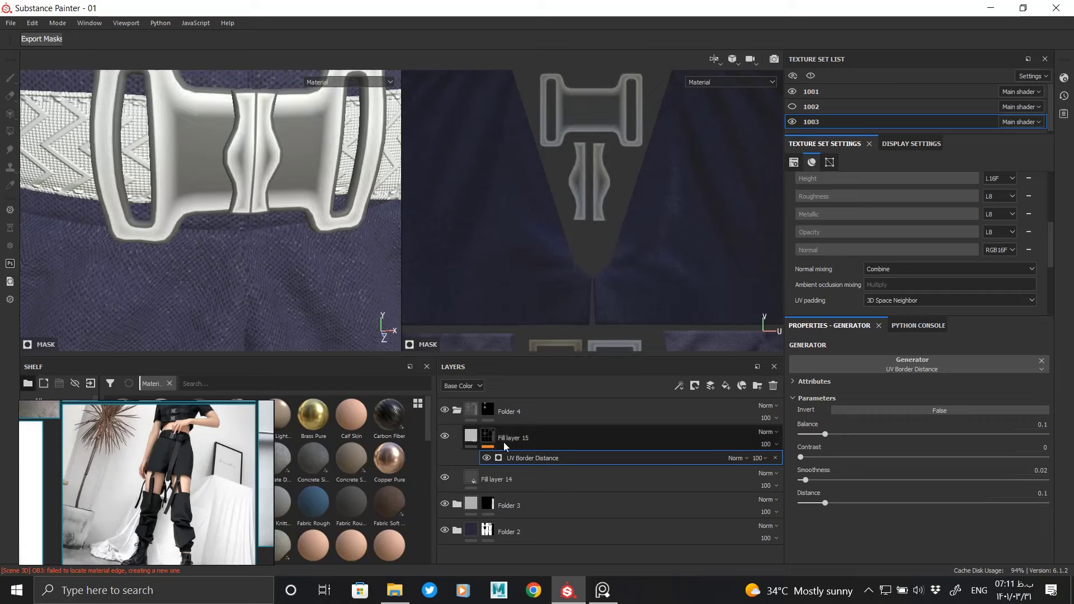
Step: Make Fill layer 15 height-only, with base colour off and a negative height value
{"action": "left_click", "coordinate": [477, 438]}
{"action": "scroll", "coordinate": [855, 425], "scroll_direction": "up", "scroll_amount": 3}
{"action": "left_click", "coordinate": [851, 444]}
{"action": "left_click", "coordinate": [895, 444]}
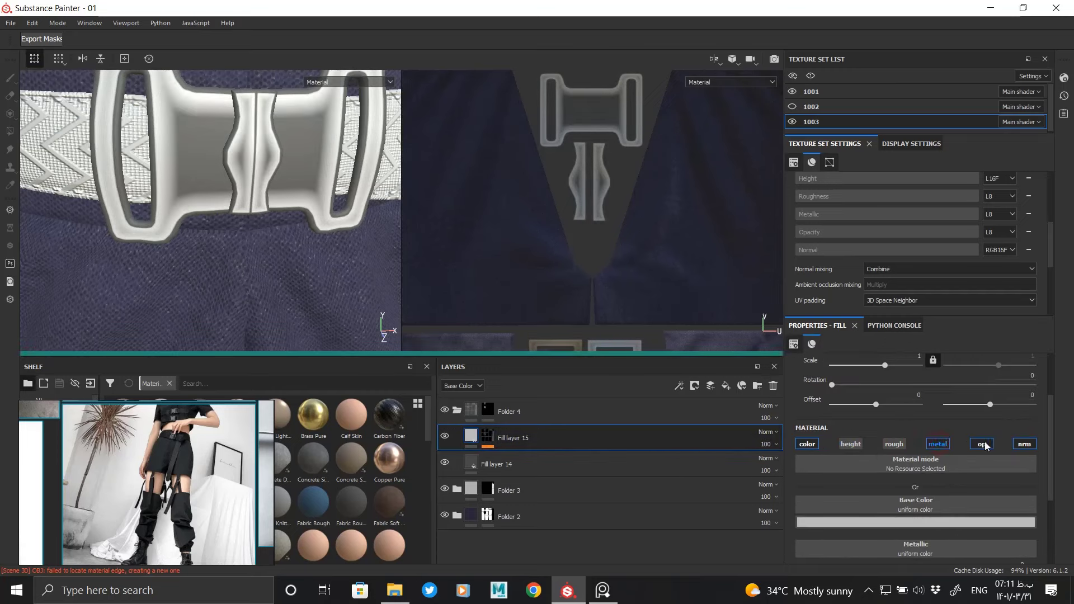
{"action": "left_click", "coordinate": [807, 445]}
{"action": "left_click", "coordinate": [851, 444]}
{"action": "left_click_drag", "start_coordinate": [927, 531], "coordinate": [893, 531]}
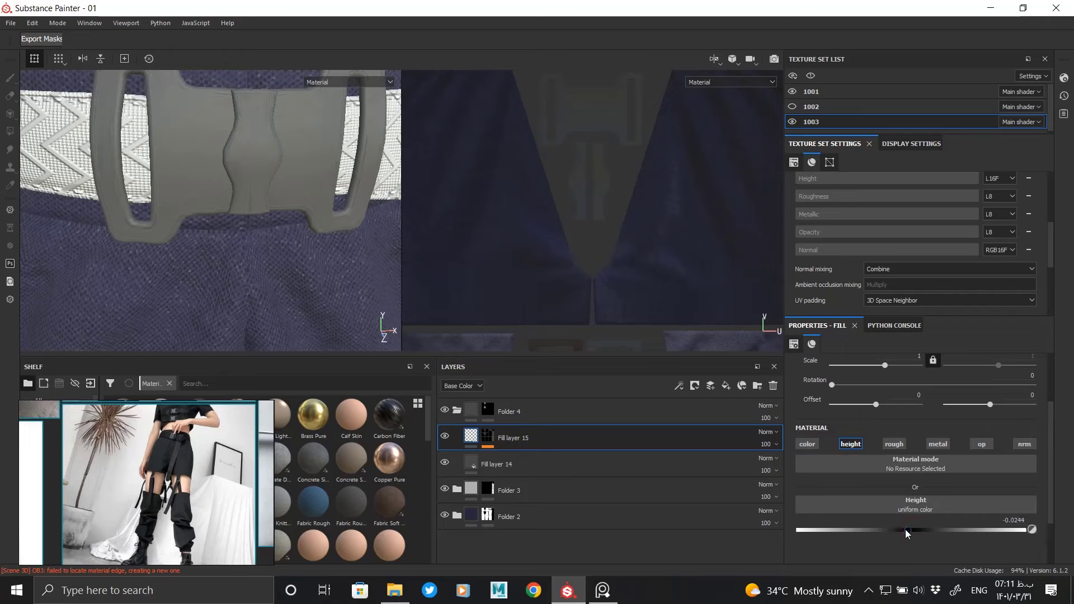
{"action": "scroll", "coordinate": [295, 259], "scroll_direction": "down", "scroll_amount": 5}
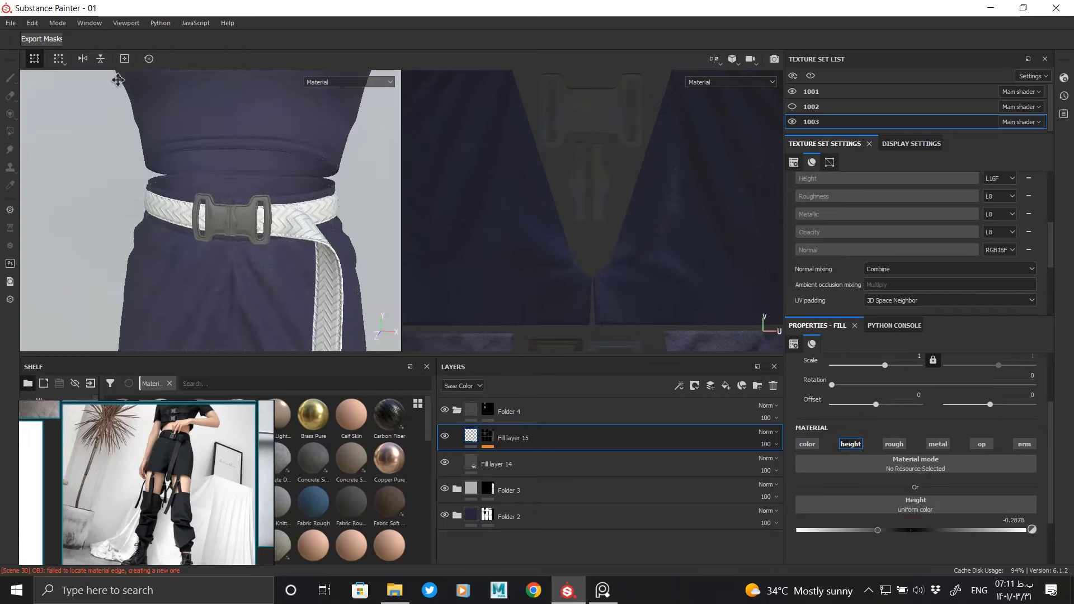
{"action": "mouse_move", "coordinate": [295, 259]}
{"action": "left_mouse_down", "text": "alt"}
{"action": "mouse_move", "coordinate": [300, 340]}
{"action": "mouse_move", "coordinate": [197, 179]}
{"action": "mouse_move", "coordinate": [163, 173]}
{"action": "mouse_move", "coordinate": [249, 261]}
{"action": "mouse_move", "coordinate": [263, 223]}
{"action": "mouse_move", "coordinate": [251, 185]}
{"action": "left_mouse_up", "text": "alt"}
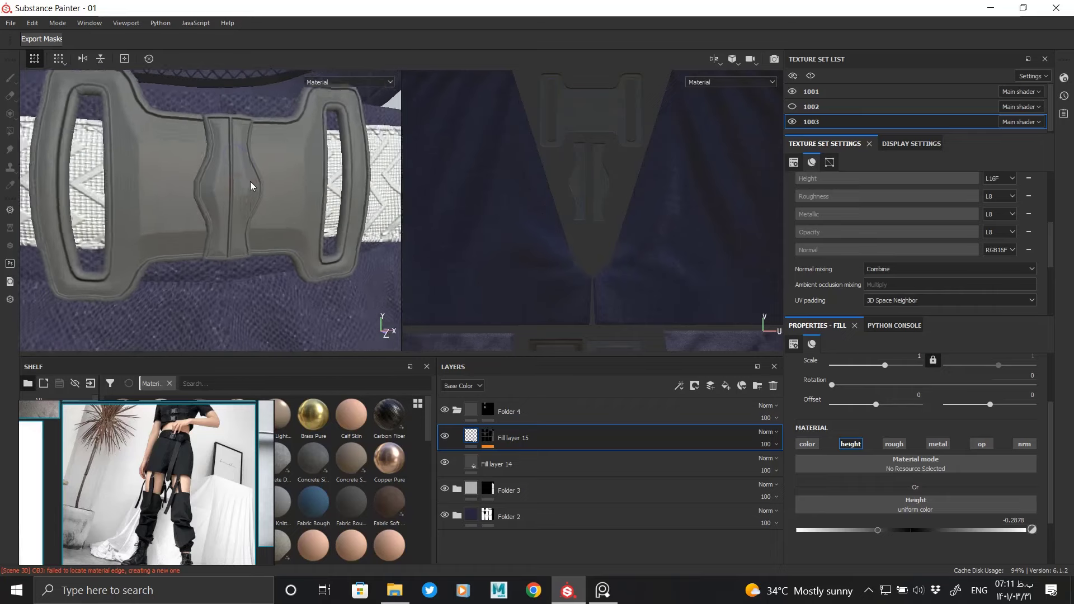
Step: Add a Blur filter to Fill layer 15's mask
{"action": "left_click", "coordinate": [488, 436]}
{"action": "right_click", "coordinate": [536, 454]}
{"action": "left_click", "coordinate": [560, 478]}
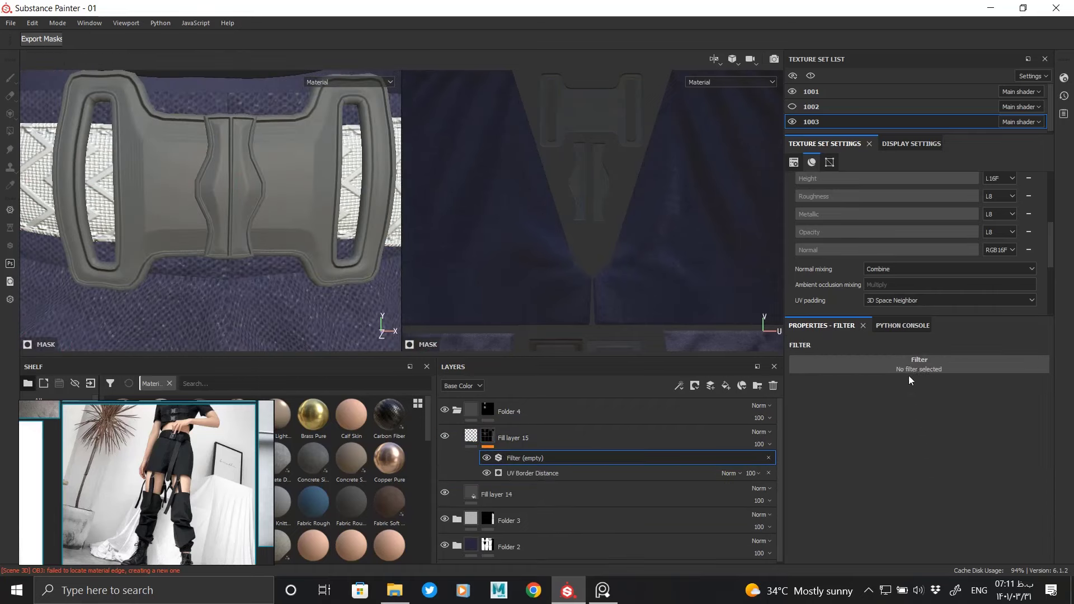
{"action": "left_click", "coordinate": [908, 365]}
{"action": "left_click", "coordinate": [1005, 401]}
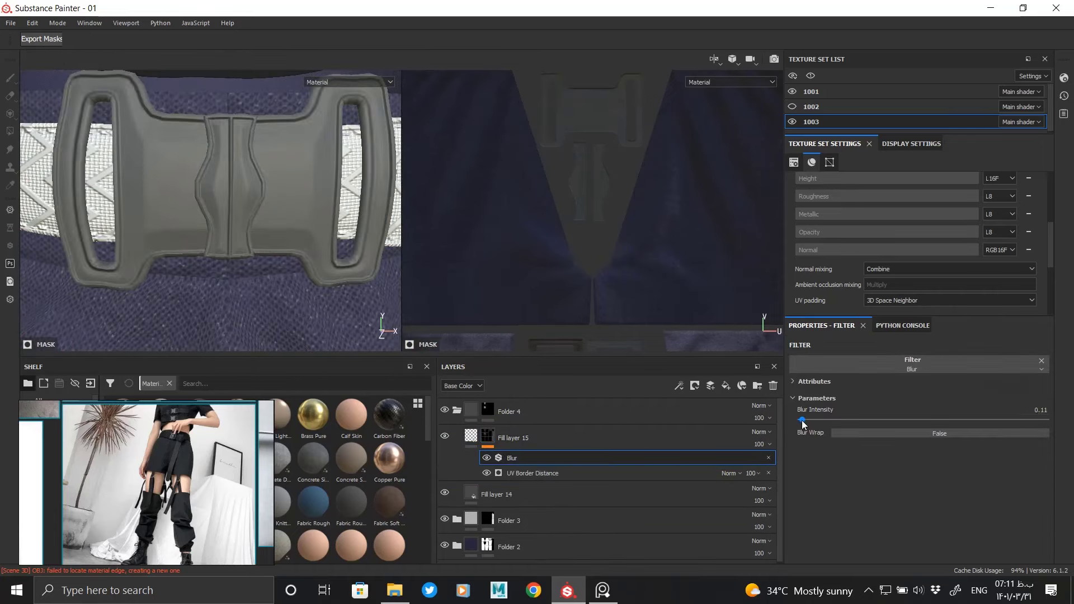
Step: Set UV Border Distance smoothness to 0.05 and balance to 0.26, then review the 0.3 Blur on the buckles
{"action": "left_click", "coordinate": [573, 473]}
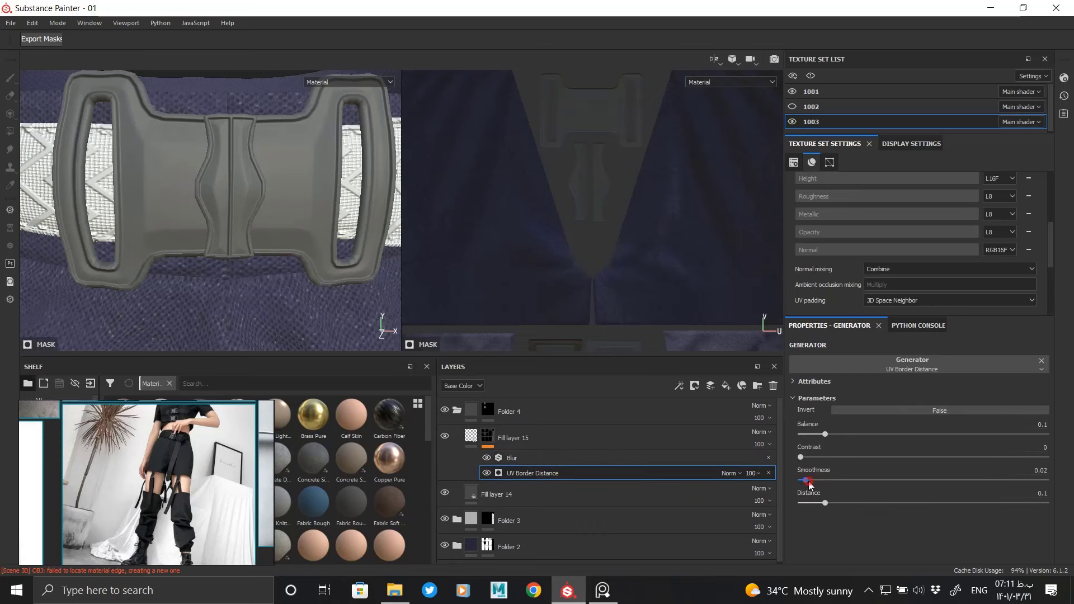
{"action": "left_click_drag", "start_coordinate": [808, 480], "coordinate": [812, 480]}
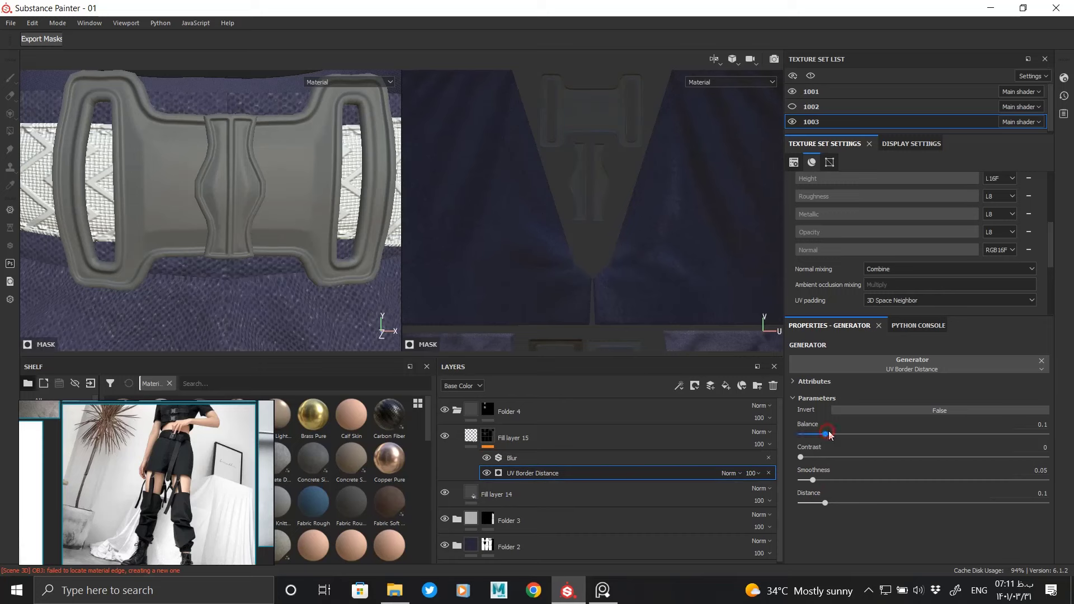
{"action": "left_click_drag", "start_coordinate": [827, 434], "coordinate": [835, 434]}
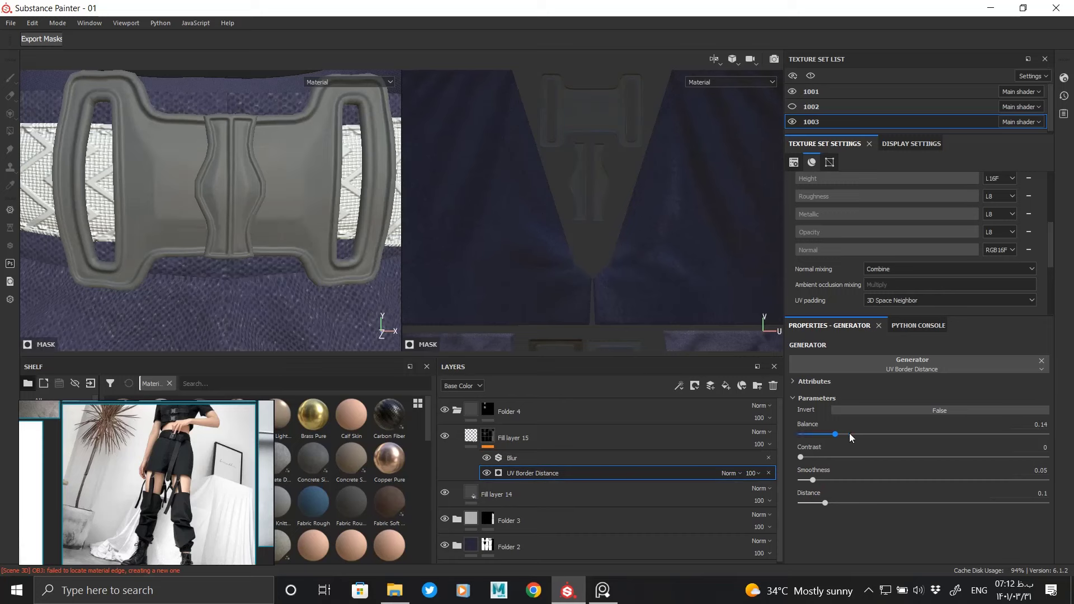
{"action": "left_click_drag", "start_coordinate": [856, 435], "coordinate": [856, 435]}
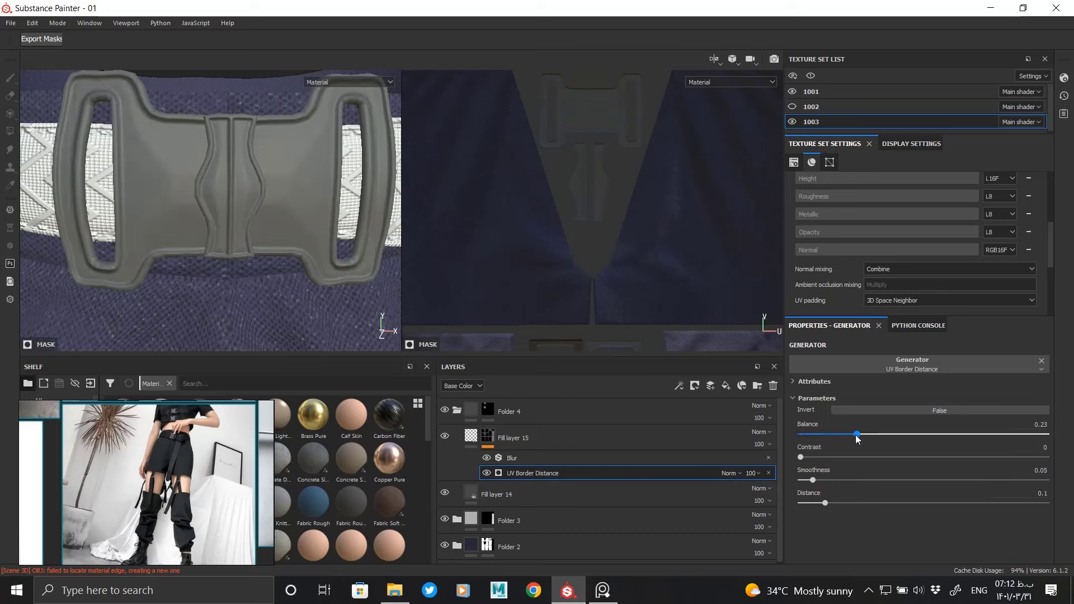
{"action": "left_click", "coordinate": [865, 435]}
{"action": "scroll", "coordinate": [179, 232], "scroll_direction": "down", "scroll_amount": 3}
{"action": "left_click_drag", "start_coordinate": [179, 232], "coordinate": [280, 218], "text": "alt"}
{"action": "left_click", "coordinate": [512, 457]}
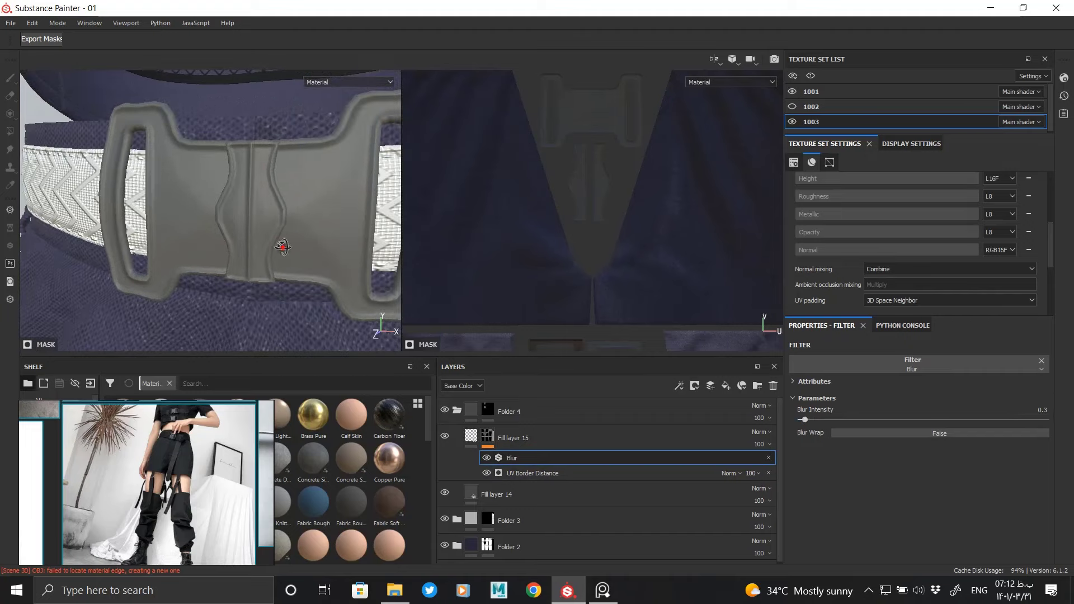
{"action": "scroll", "coordinate": [283, 246], "scroll_direction": "down", "scroll_amount": 3}
{"action": "middle_click_drag", "start_coordinate": [179, 175], "coordinate": [224, 68]}
{"action": "scroll", "coordinate": [227, 259], "scroll_direction": "up", "scroll_amount": 3}
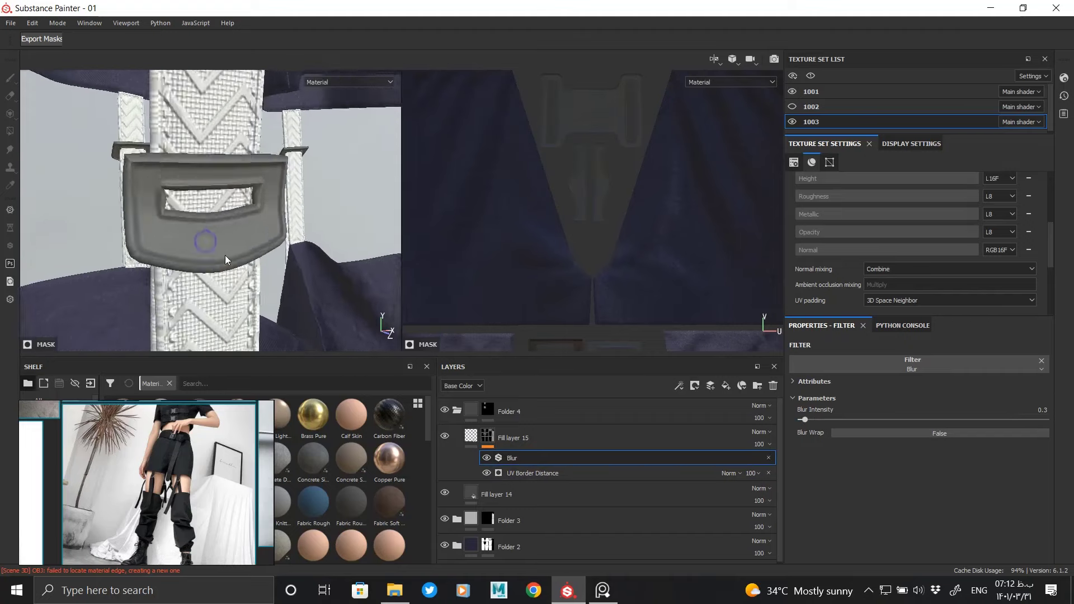
Step: Add Fill layer 16 with a mask whose Fill effect uses White Noise
{"action": "key", "text": "4"}
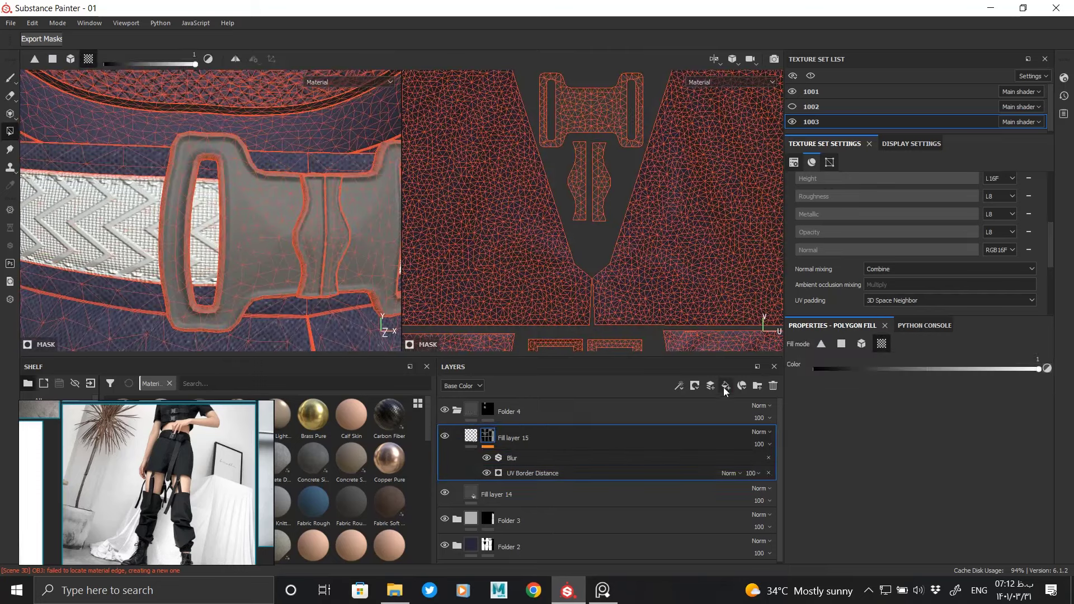
{"action": "left_click", "coordinate": [723, 387]}
{"action": "right_click", "coordinate": [489, 433]}
{"action": "left_click", "coordinate": [537, 14]}
{"action": "right_click", "coordinate": [496, 435]}
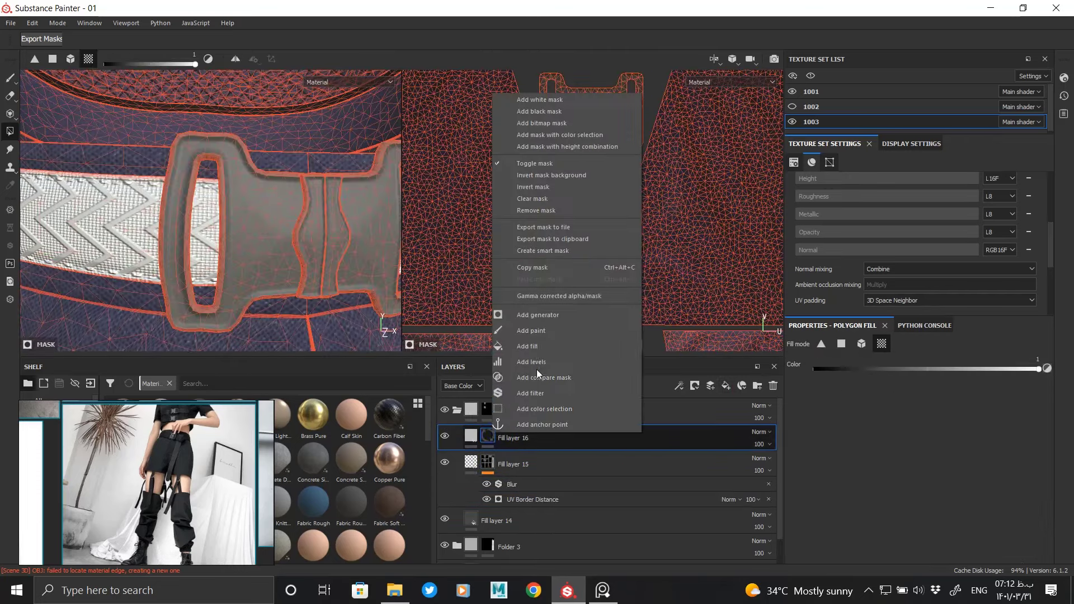
{"action": "left_click", "coordinate": [527, 346]}
{"action": "left_click", "coordinate": [1000, 445]}
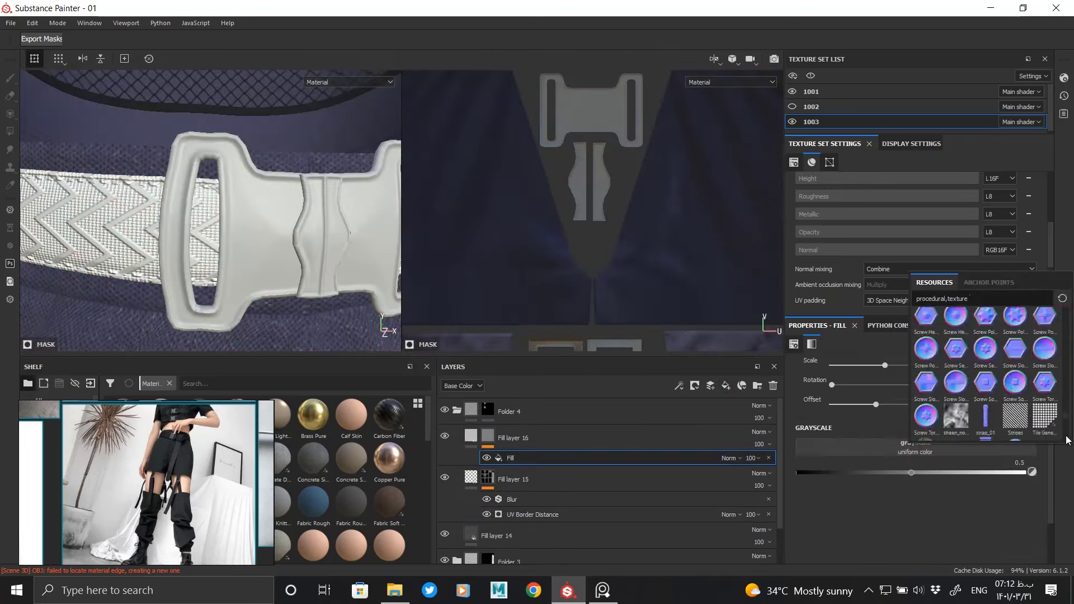
{"action": "left_click", "coordinate": [922, 424]}
Step: Turn off Fill layer 16's roughness channel and view the whole buckle
{"action": "left_click", "coordinate": [469, 436]}
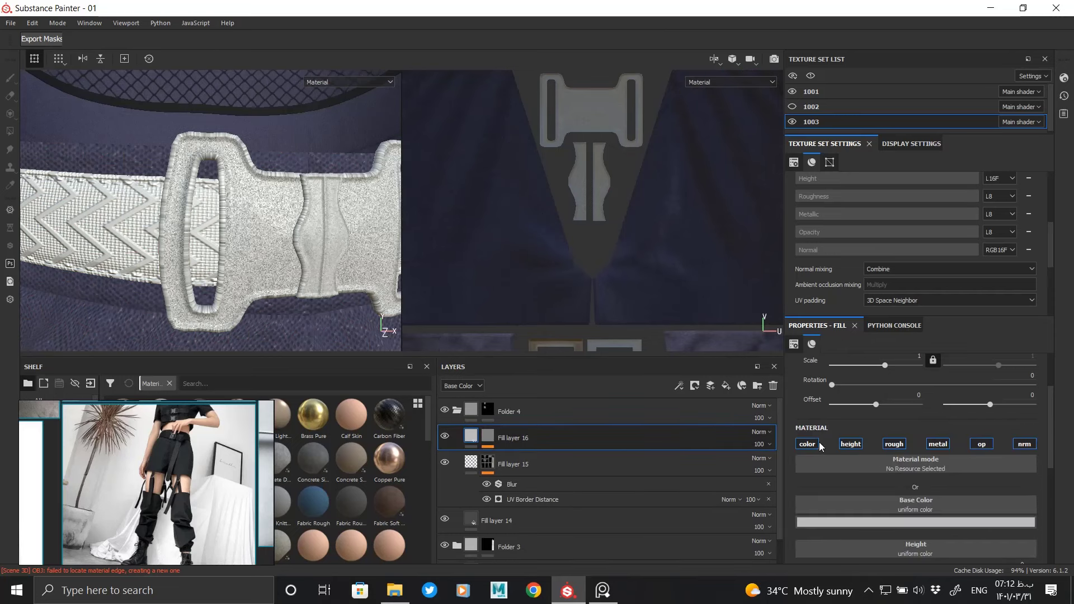
{"action": "left_click", "coordinate": [894, 445]}
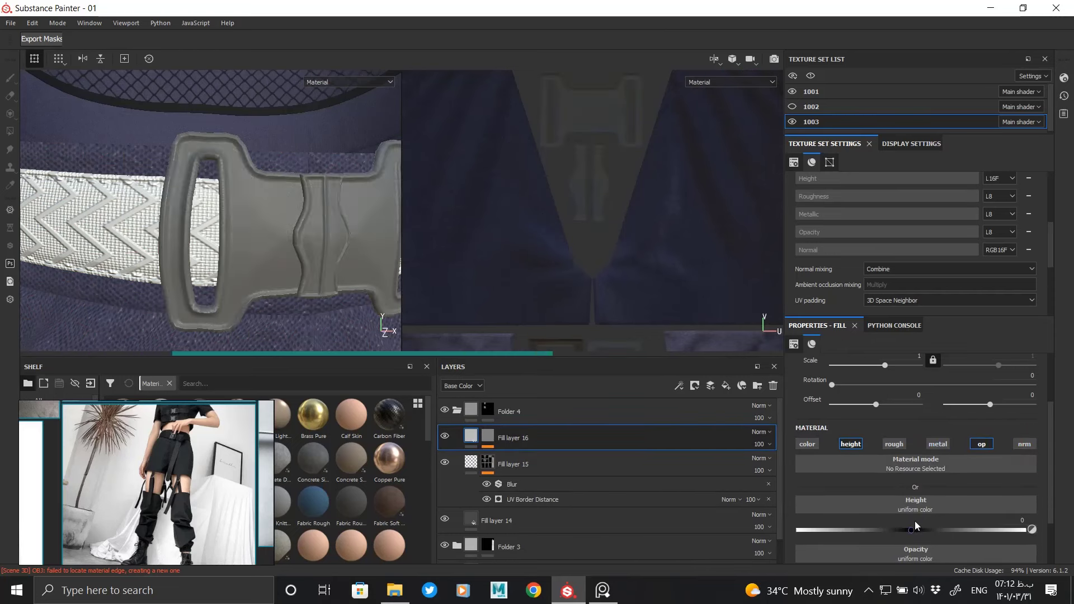
{"action": "scroll", "coordinate": [913, 528], "scroll_direction": "down", "scroll_amount": 2}
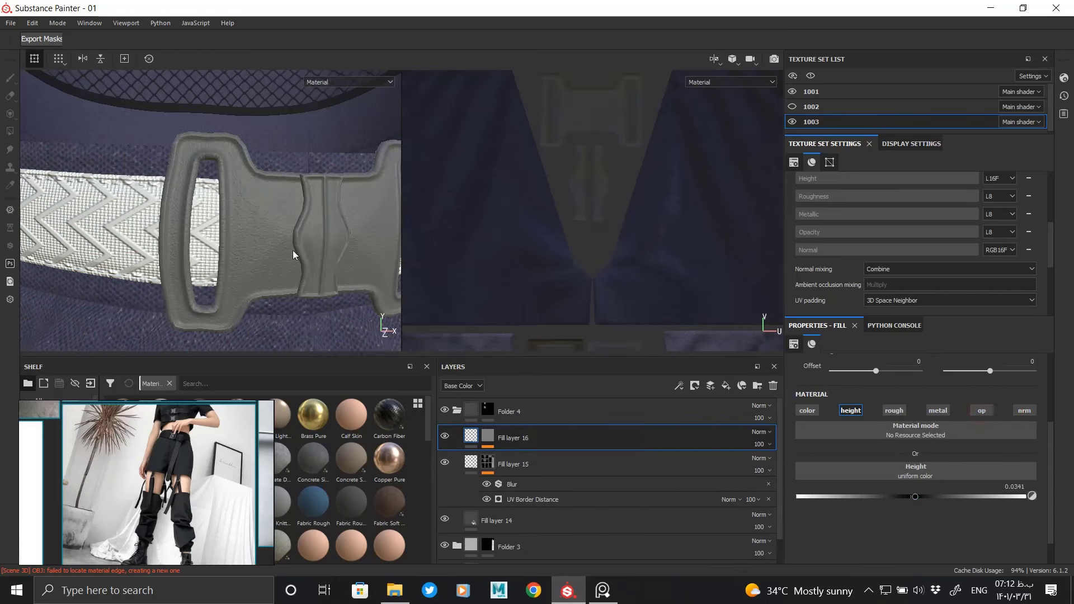
{"action": "scroll", "coordinate": [293, 256], "scroll_direction": "up", "scroll_amount": 2}
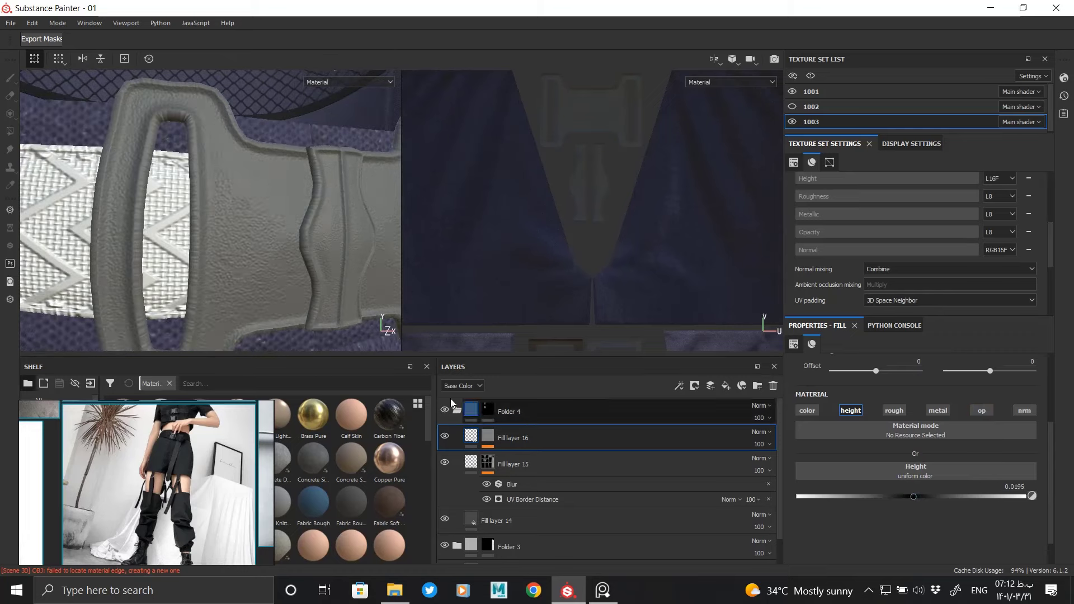
{"action": "mouse_move", "coordinate": [265, 256]}
{"action": "left_mouse_down", "text": "alt"}
{"action": "mouse_move", "coordinate": [132, 216]}
{"action": "mouse_move", "coordinate": [106, 180]}
{"action": "left_mouse_up", "text": "alt"}
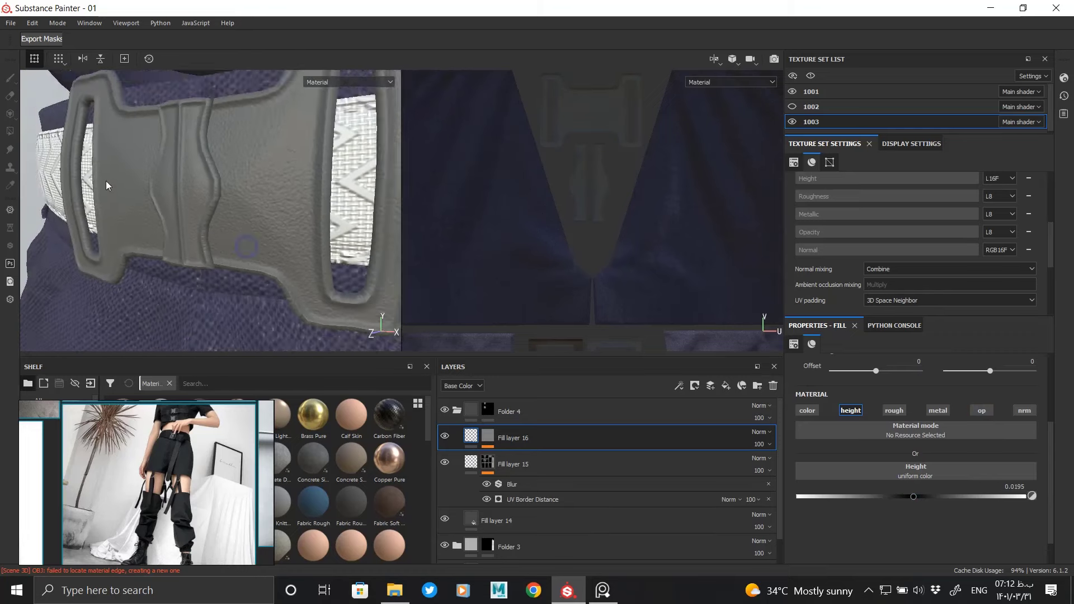
{"action": "scroll", "coordinate": [179, 220], "scroll_direction": "down", "scroll_amount": 3}
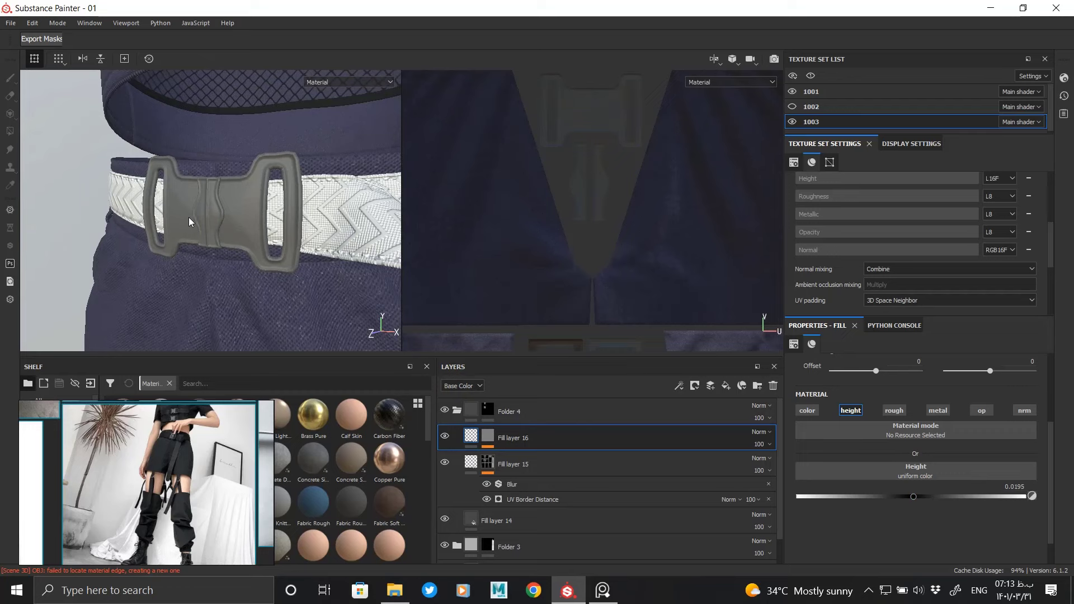
{"action": "scroll", "coordinate": [190, 222], "scroll_direction": "up", "scroll_amount": 2}
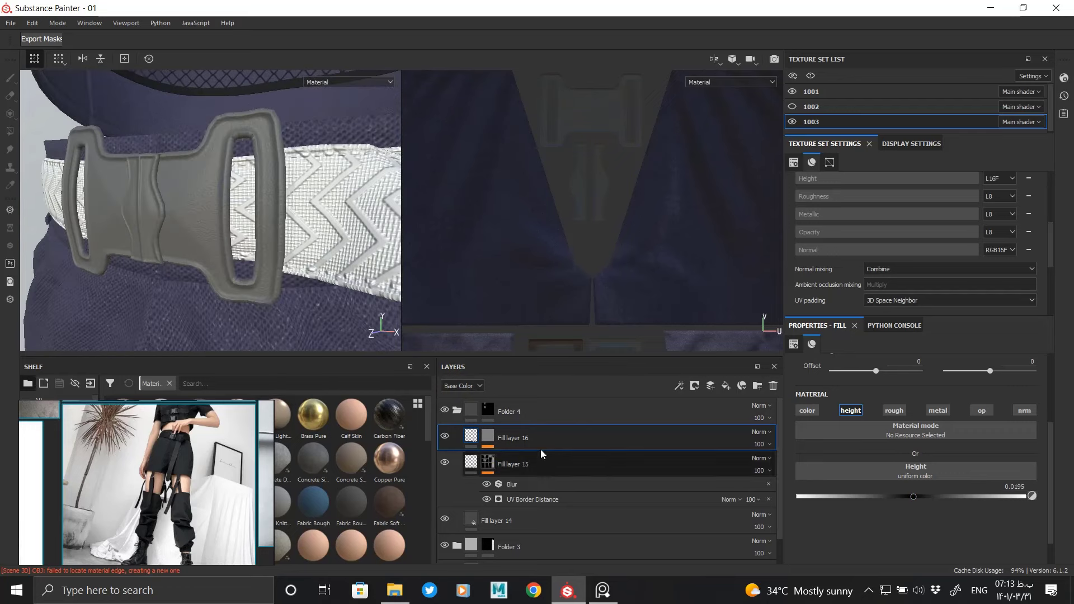
Step: Make Fill layer 15's edge recess shallower with height -0.1805
{"action": "left_click", "coordinate": [472, 464]}
{"action": "left_click_drag", "start_coordinate": [878, 499], "coordinate": [883, 497]}
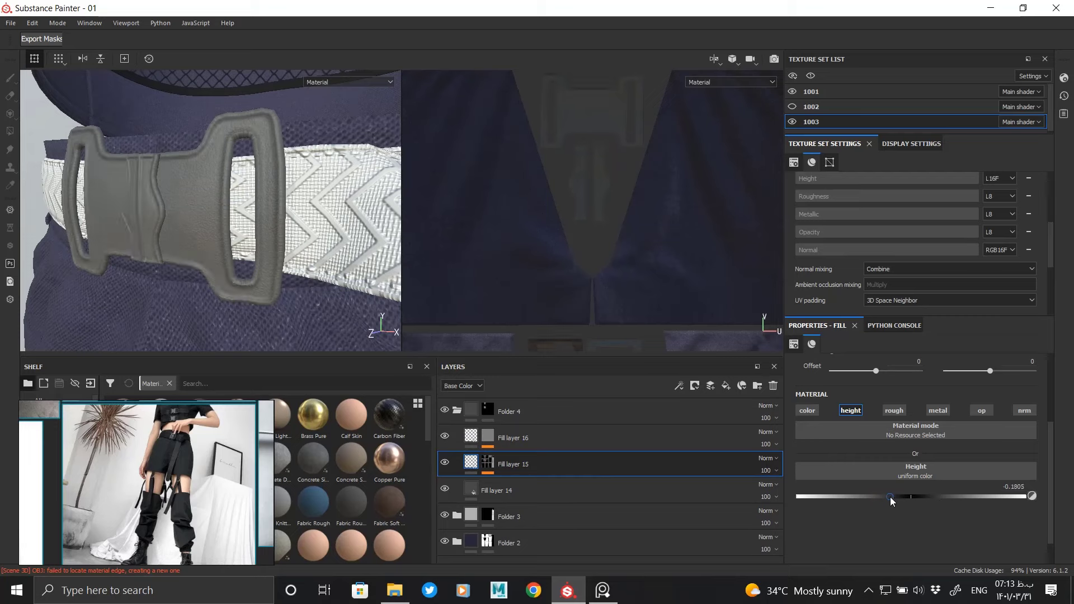
{"action": "scroll", "coordinate": [224, 154], "scroll_direction": "down", "scroll_amount": 5}
{"action": "scroll", "coordinate": [224, 154], "scroll_direction": "up", "scroll_amount": 4}
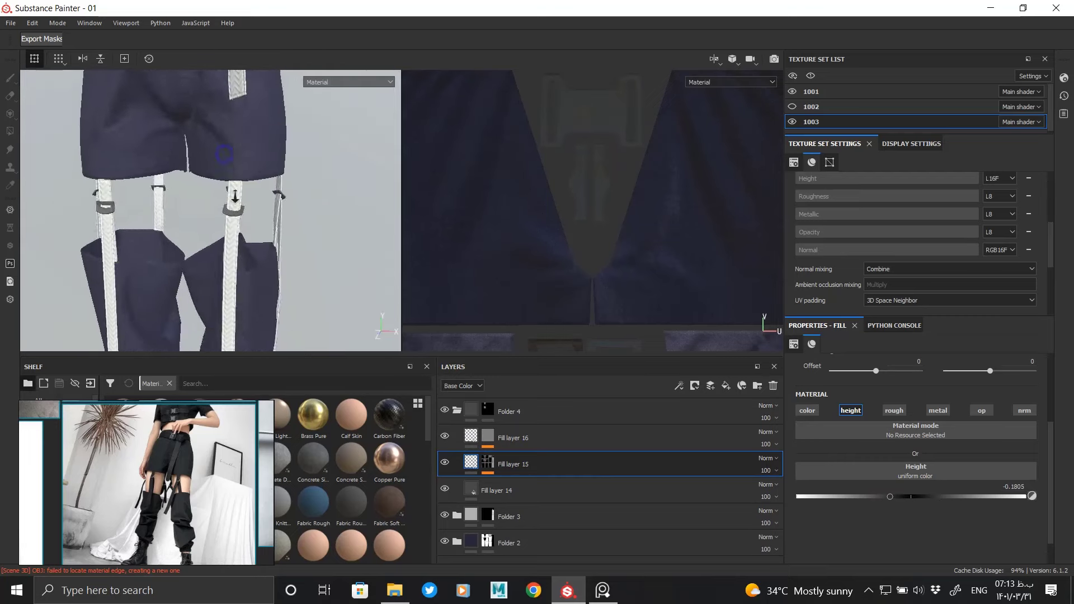
{"action": "scroll", "coordinate": [233, 210], "scroll_direction": "up", "scroll_amount": 3}
{"action": "scroll", "coordinate": [243, 246], "scroll_direction": "up", "scroll_amount": 3}
{"action": "left_click", "coordinate": [614, 492]}
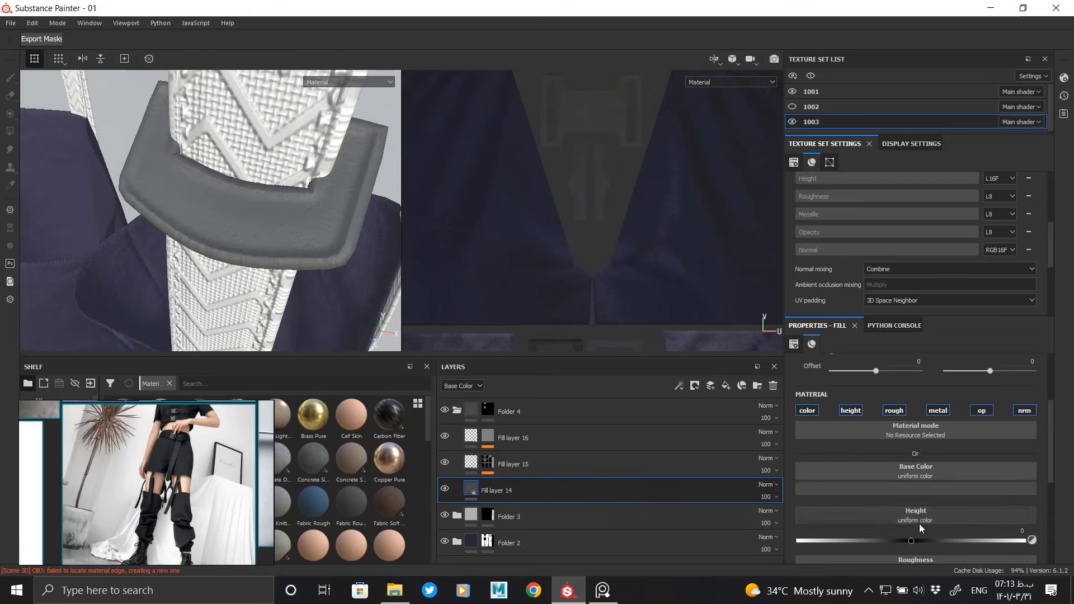
Step: Zoom and orbit the outfit to a side view running down the legs
{"action": "scroll", "coordinate": [908, 557], "scroll_direction": "down", "scroll_amount": 2}
{"action": "scroll", "coordinate": [203, 188], "scroll_direction": "down", "scroll_amount": 3}
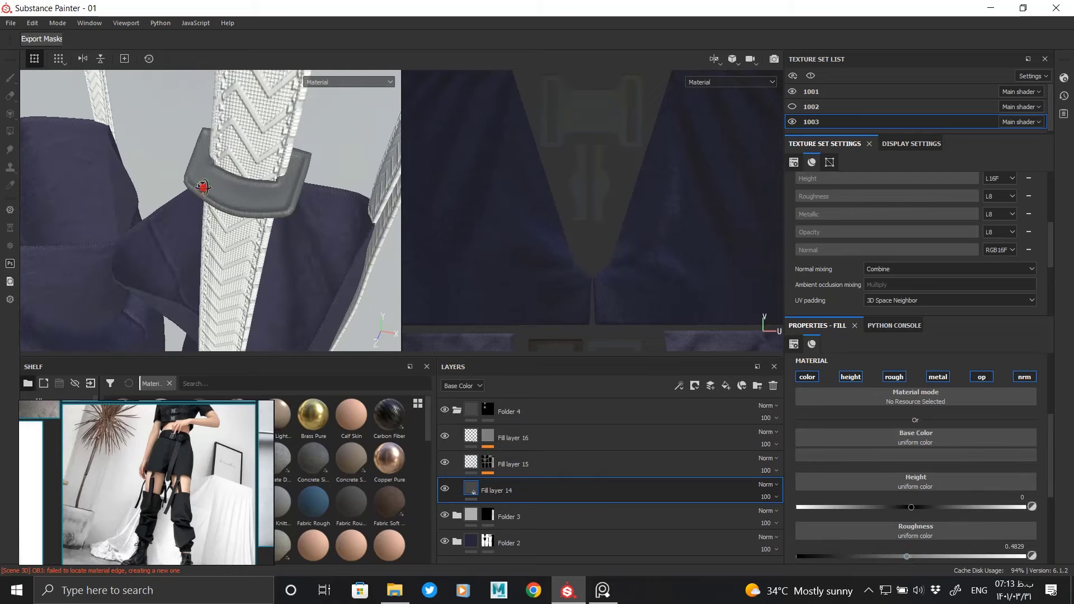
{"action": "scroll", "coordinate": [227, 144], "scroll_direction": "down", "scroll_amount": 2}
{"action": "scroll", "coordinate": [309, 179], "scroll_direction": "up", "scroll_amount": 3}
{"action": "scroll", "coordinate": [310, 179], "scroll_direction": "down", "scroll_amount": 2}
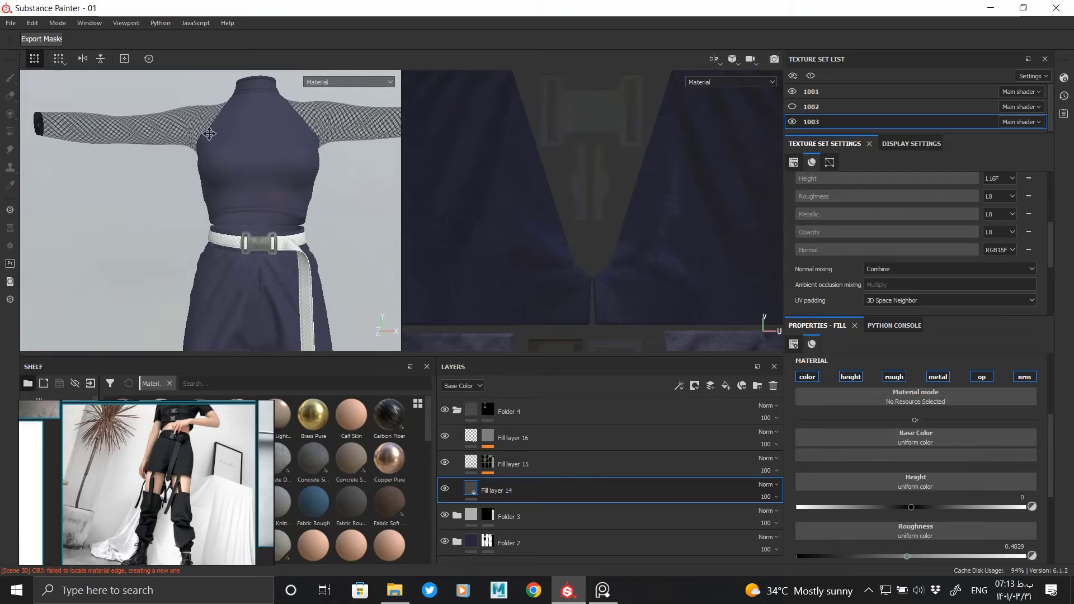
{"action": "scroll", "coordinate": [269, 224], "scroll_direction": "up", "scroll_amount": 2}
{"action": "scroll", "coordinate": [263, 235], "scroll_direction": "down", "scroll_amount": 2}
{"action": "scroll", "coordinate": [256, 242], "scroll_direction": "up", "scroll_amount": 3}
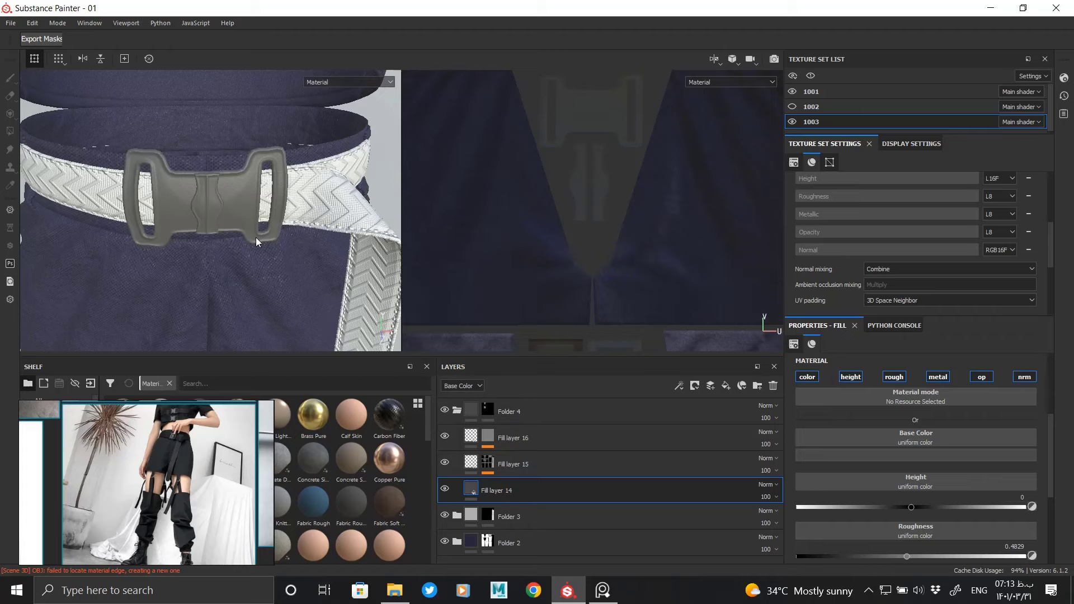
{"action": "scroll", "coordinate": [256, 242], "scroll_direction": "down", "scroll_amount": 2}
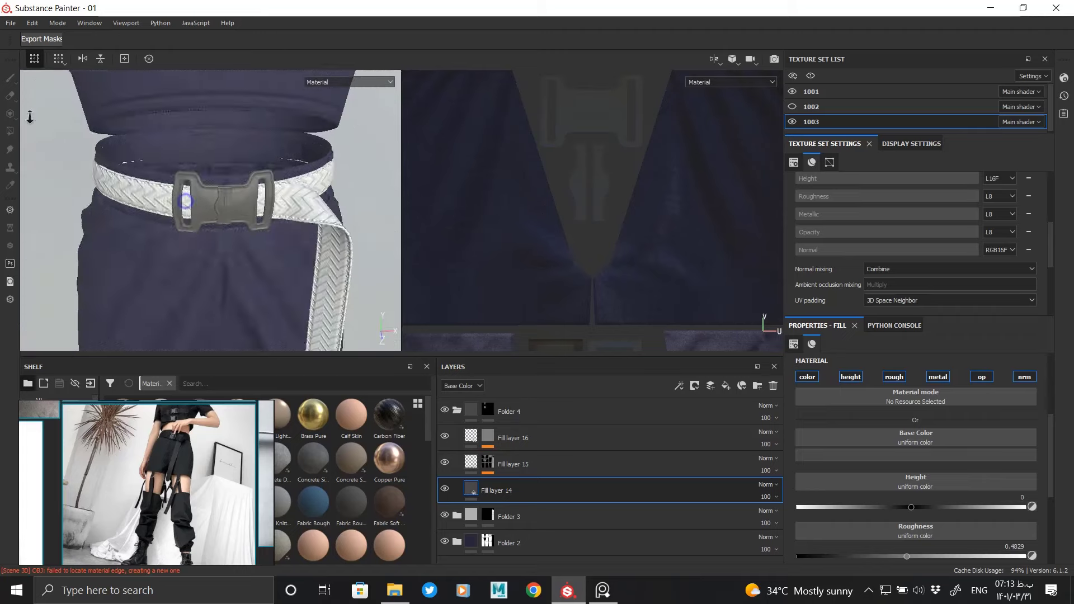
{"action": "scroll", "coordinate": [255, 246], "scroll_direction": "up", "scroll_amount": 3}
{"action": "scroll", "coordinate": [254, 248], "scroll_direction": "down", "scroll_amount": 2}
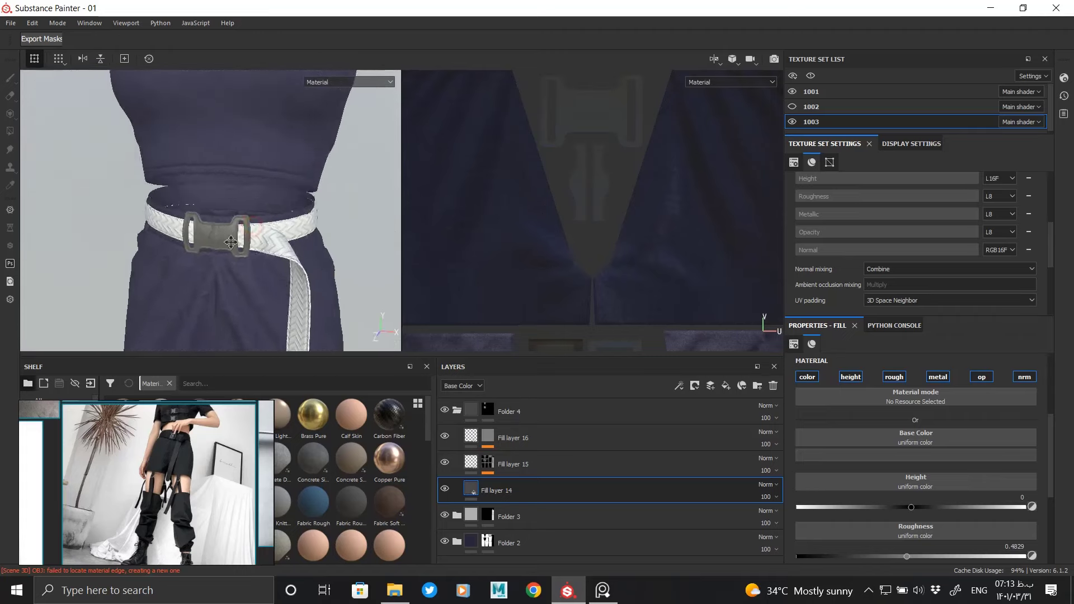
{"action": "left_click_drag", "start_coordinate": [253, 249], "coordinate": [40, 137], "text": "alt"}
{"action": "mouse_move", "coordinate": [41, 137]}
{"action": "middle_mouse_down", "text": "alt"}
{"action": "mouse_move", "coordinate": [252, 223]}
{"action": "mouse_move", "coordinate": [285, 300]}
{"action": "middle_mouse_up", "text": "alt"}
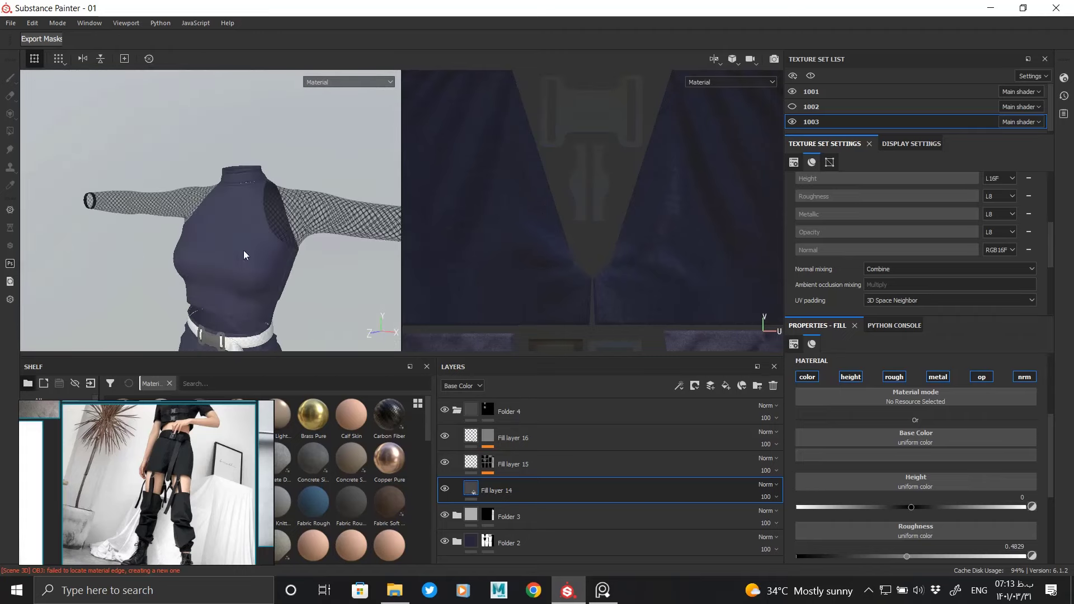
Step: Orbit to a front view and zoom onto the chest and shoulder strap
{"action": "scroll", "coordinate": [284, 299], "scroll_direction": "down", "scroll_amount": 2}
{"action": "scroll", "coordinate": [268, 302], "scroll_direction": "down", "scroll_amount": 2}
{"action": "scroll", "coordinate": [254, 305], "scroll_direction": "up", "scroll_amount": 5}
{"action": "scroll", "coordinate": [254, 305], "scroll_direction": "down", "scroll_amount": 3}
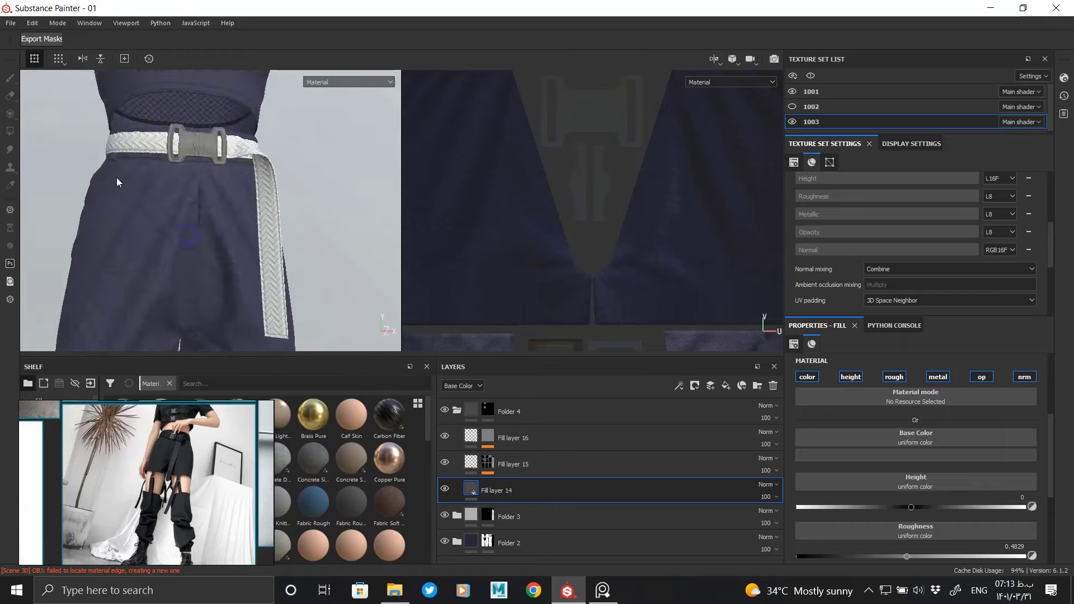
{"action": "scroll", "coordinate": [326, 190], "scroll_direction": "down", "scroll_amount": 3}
{"action": "middle_click_drag", "start_coordinate": [326, 190], "coordinate": [256, 182], "text": "alt"}
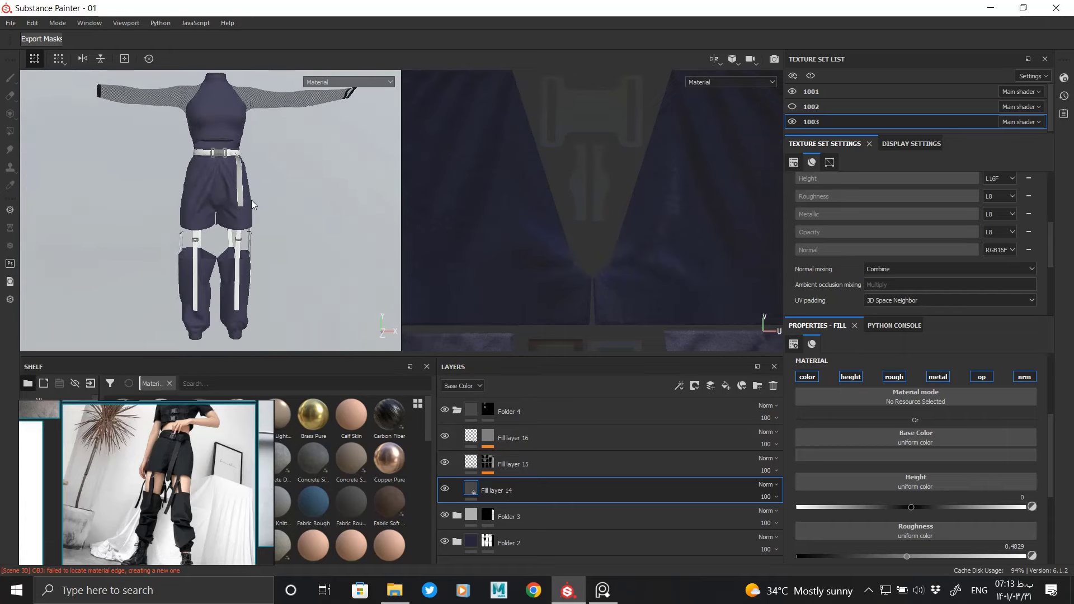
{"action": "mouse_move", "coordinate": [280, 213]}
{"action": "left_mouse_down", "text": "alt"}
{"action": "mouse_move", "coordinate": [270, 193]}
{"action": "mouse_move", "coordinate": [297, 224]}
{"action": "mouse_move", "coordinate": [249, 222]}
{"action": "left_mouse_up", "text": "alt"}
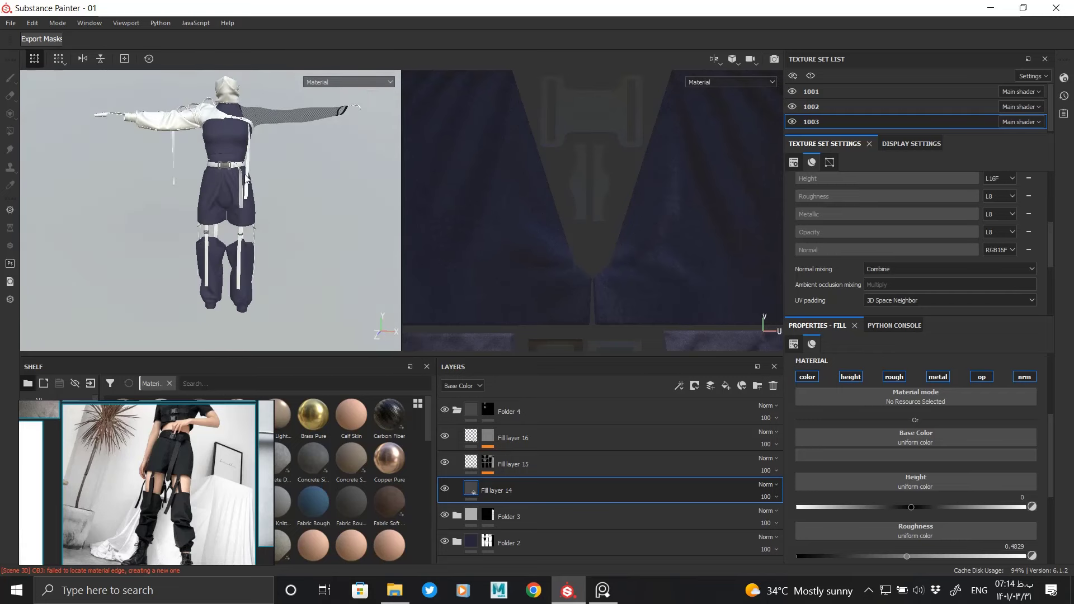
{"action": "right_click_drag", "start_coordinate": [234, 191], "coordinate": [234, 228], "text": "alt"}
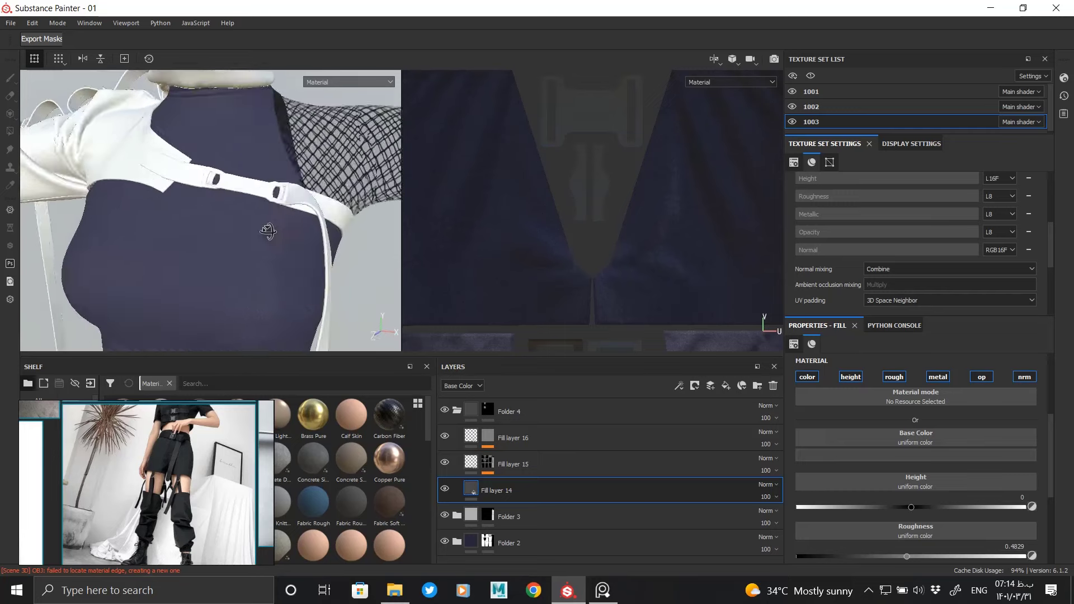
{"action": "left_click_drag", "start_coordinate": [234, 227], "coordinate": [249, 222], "text": "alt"}
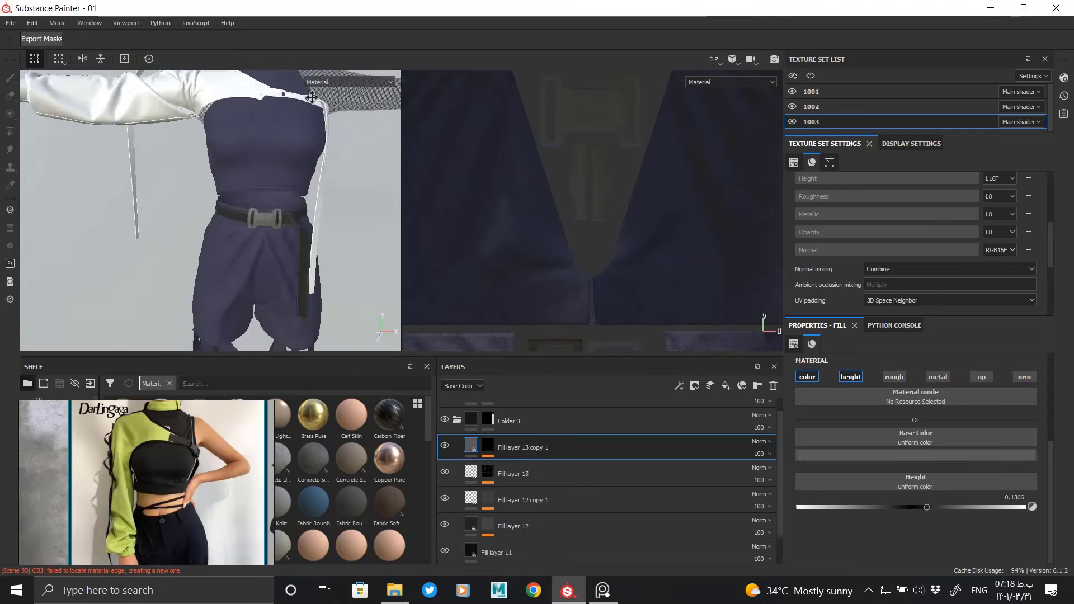
Step: Check that Fill layer 12 of the belt has a black base colour
{"action": "left_click", "coordinate": [469, 528]}
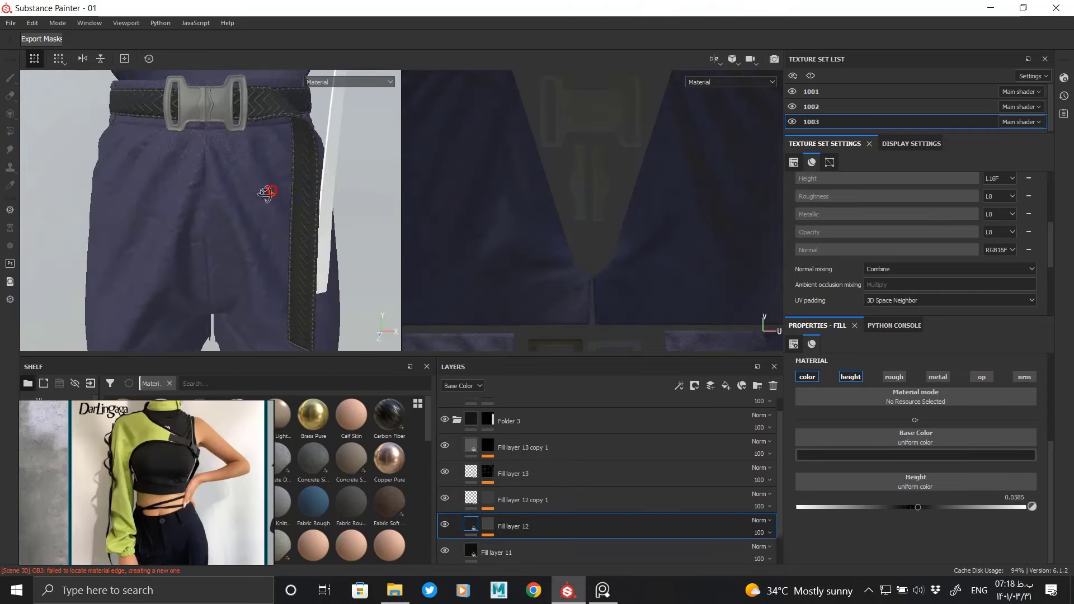
{"action": "scroll", "coordinate": [241, 136], "scroll_direction": "up", "scroll_amount": 3}
{"action": "scroll", "coordinate": [284, 317], "scroll_direction": "up", "scroll_amount": 3}
{"action": "scroll", "coordinate": [292, 247], "scroll_direction": "up", "scroll_amount": 3}
{"action": "scroll", "coordinate": [292, 252], "scroll_direction": "down", "scroll_amount": 3}
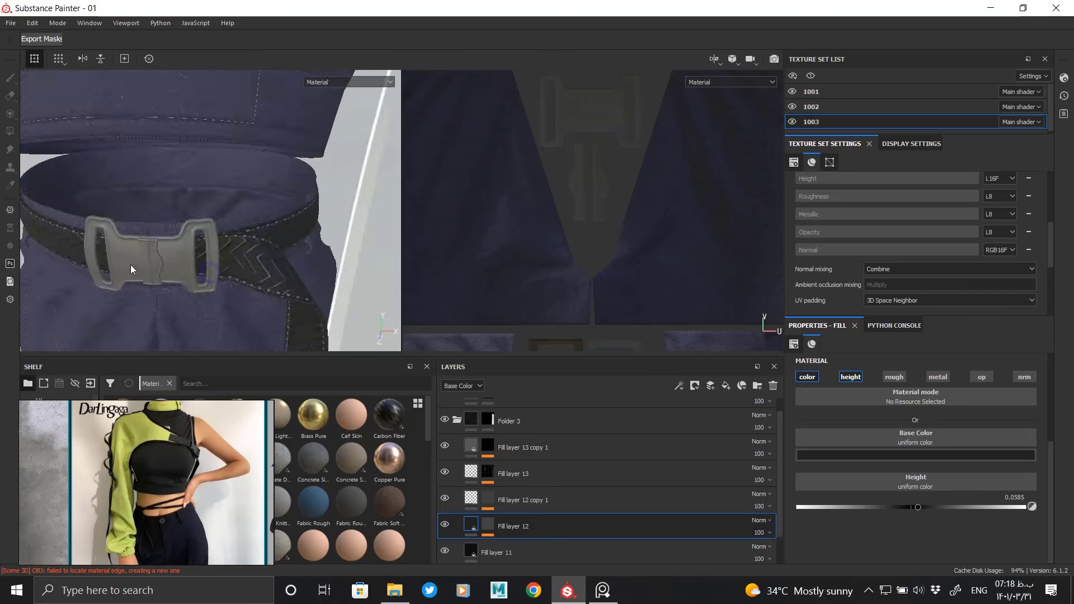
{"action": "scroll", "coordinate": [130, 264], "scroll_direction": "down", "scroll_amount": 2}
{"action": "scroll", "coordinate": [260, 298], "scroll_direction": "up", "scroll_amount": 5}
{"action": "left_click", "coordinate": [917, 455]}
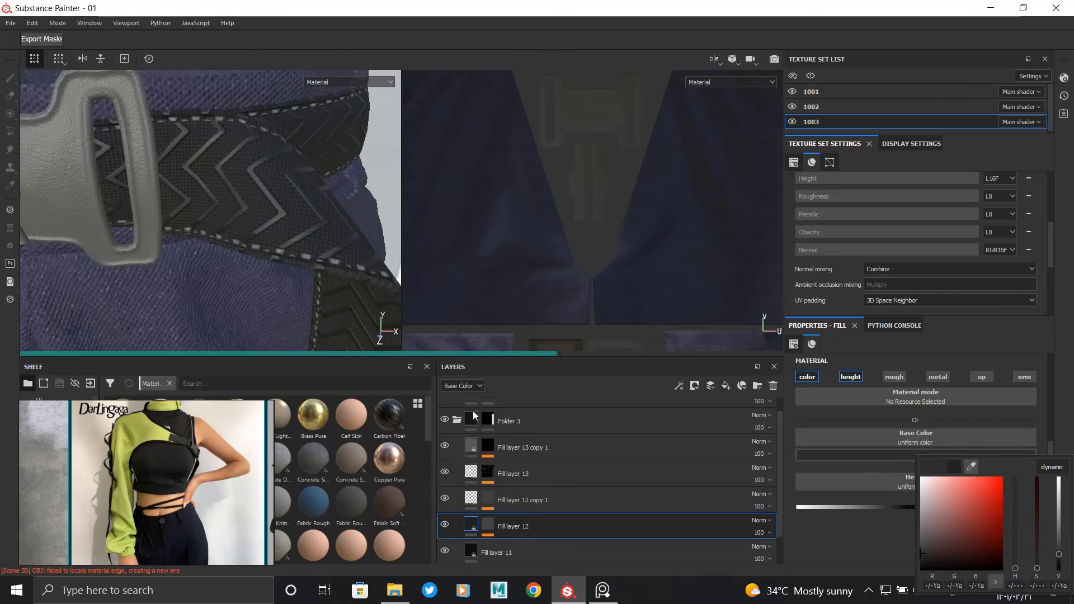
Step: Confirm Fill layer 11's black base colour, then collapse Folder 3
{"action": "left_click", "coordinate": [492, 552]}
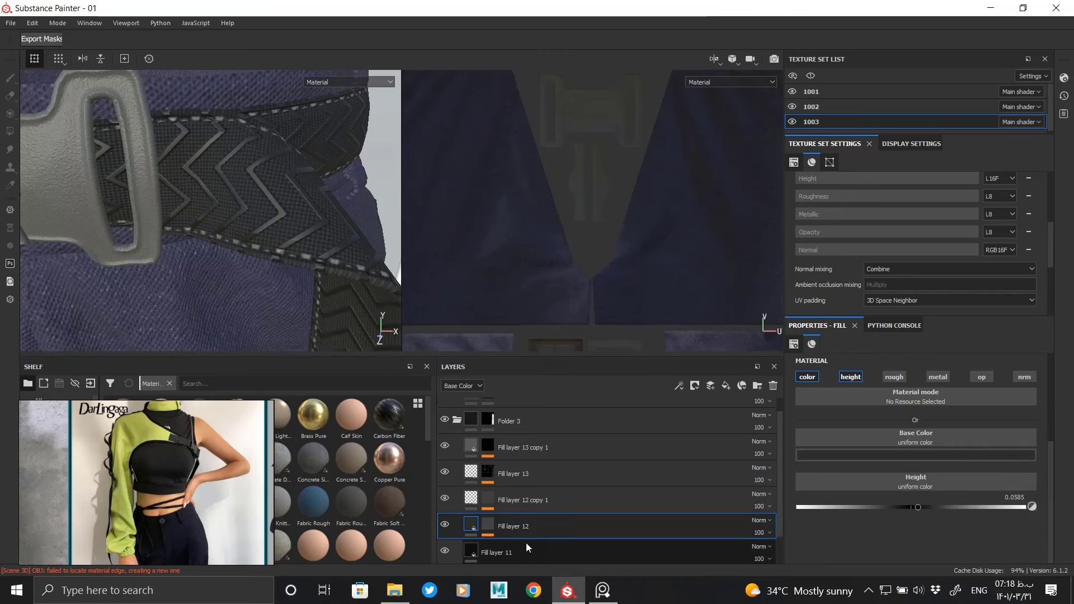
{"action": "left_click", "coordinate": [973, 455]}
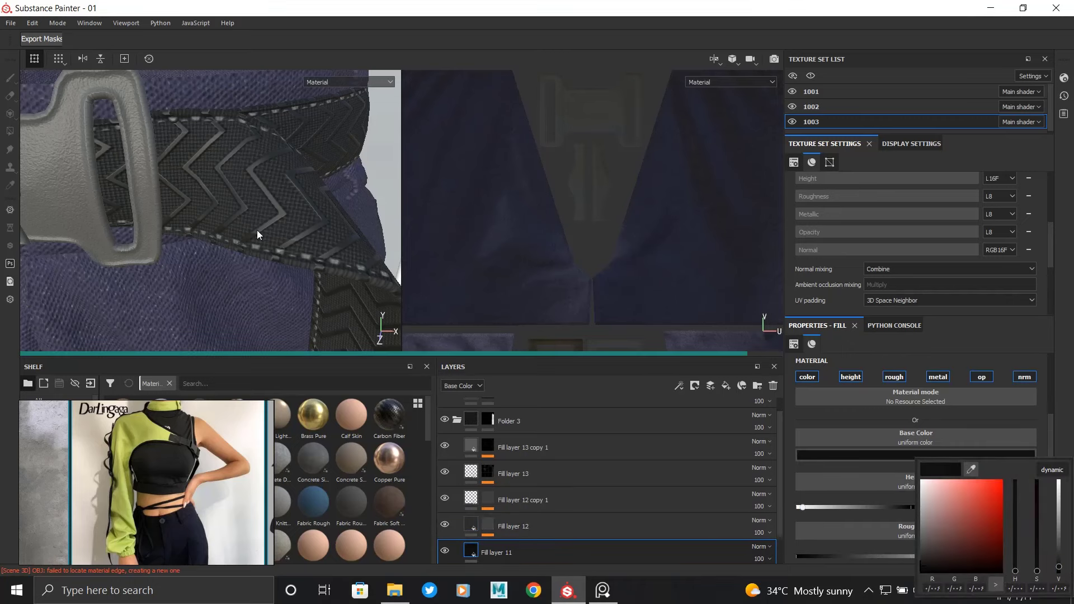
{"action": "scroll", "coordinate": [257, 230], "scroll_direction": "down", "scroll_amount": 2}
{"action": "scroll", "coordinate": [257, 230], "scroll_direction": "down", "scroll_amount": 3}
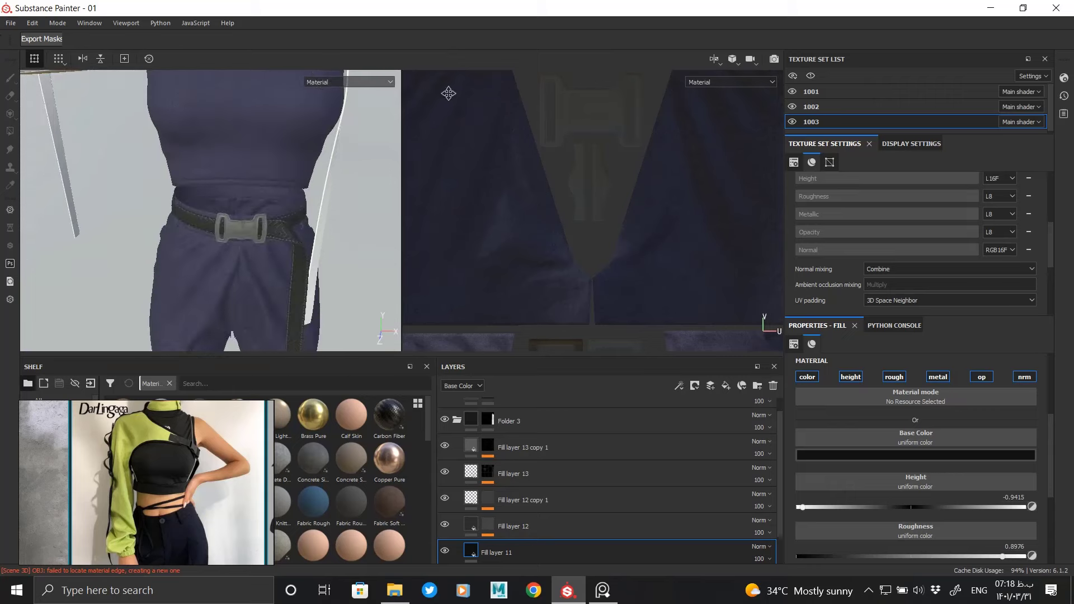
{"action": "left_click_drag", "start_coordinate": [261, 181], "coordinate": [261, 123], "text": "alt"}
{"action": "left_click", "coordinate": [457, 421]}
Step: Copy Folder 3 into texture set 1002, replacing its default Fill layer 1
{"action": "right_click", "coordinate": [511, 439]}
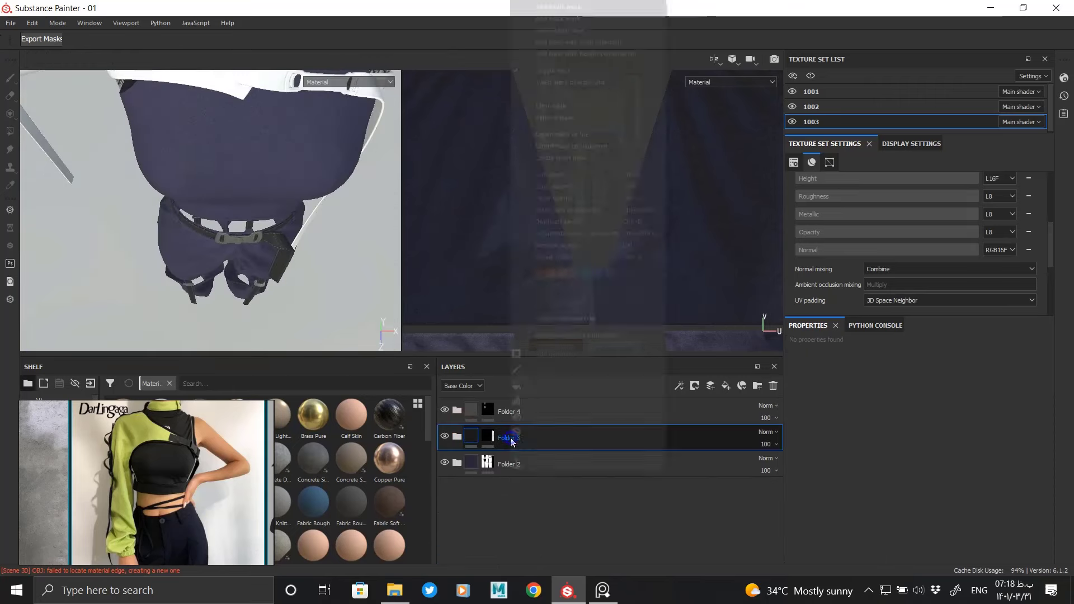
{"action": "left_click", "coordinate": [513, 219]}
{"action": "left_click_drag", "start_coordinate": [241, 246], "coordinate": [241, 302], "text": "alt"}
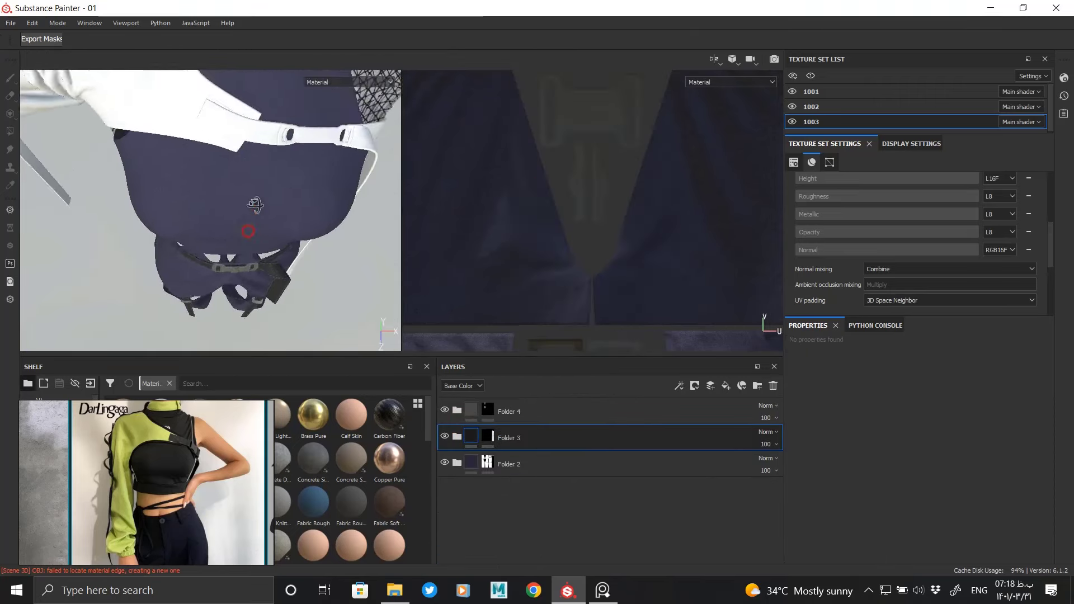
{"action": "left_click", "coordinate": [816, 111]}
{"action": "left_click", "coordinate": [773, 386]}
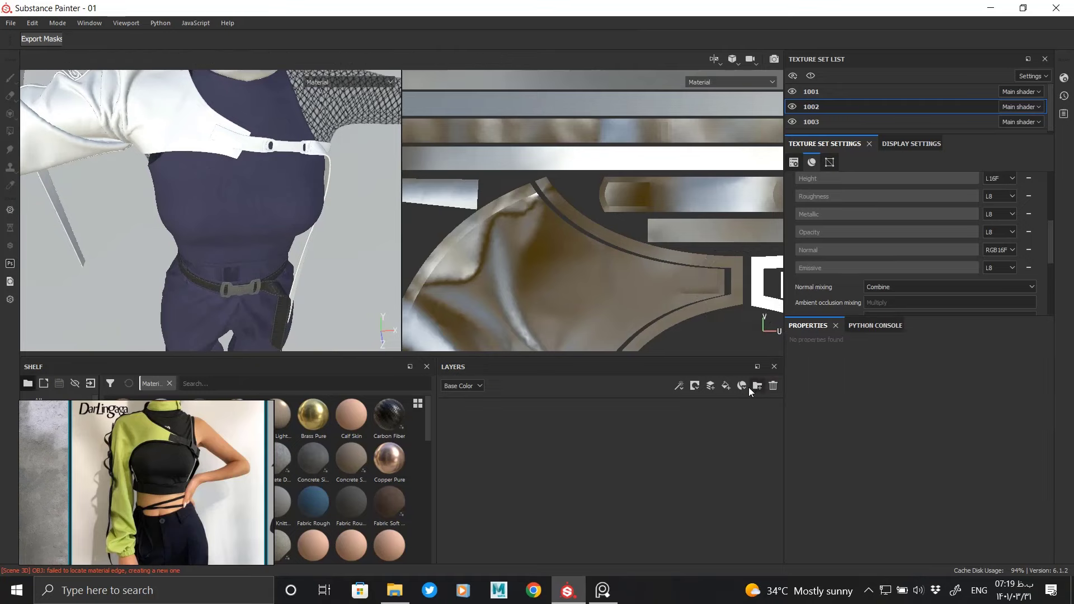
{"action": "key", "text": "ctrl+z"}
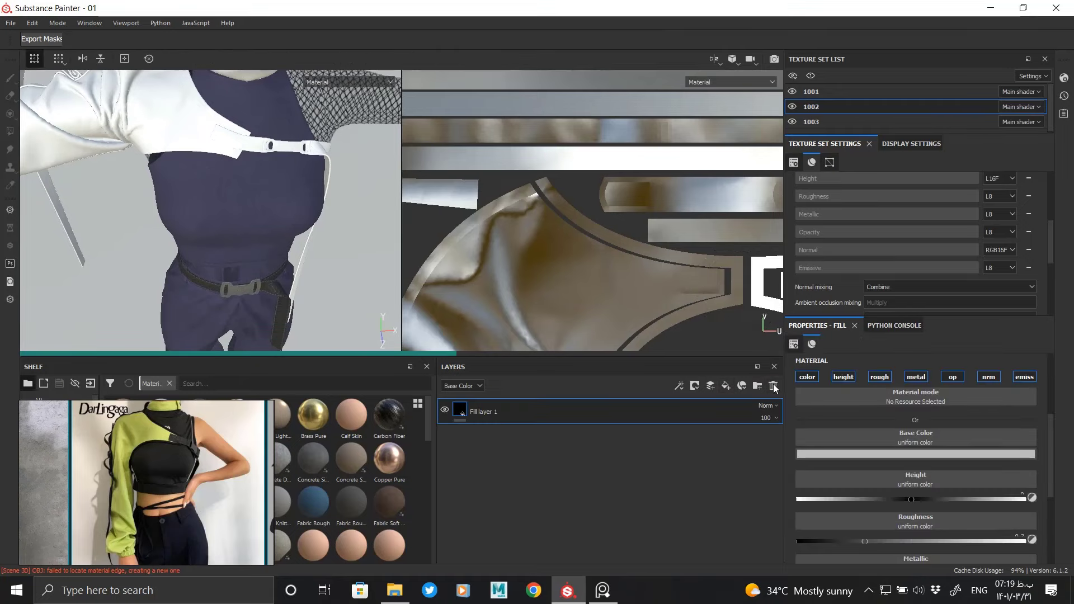
{"action": "left_click", "coordinate": [773, 385]}
{"action": "right_click", "coordinate": [568, 405]}
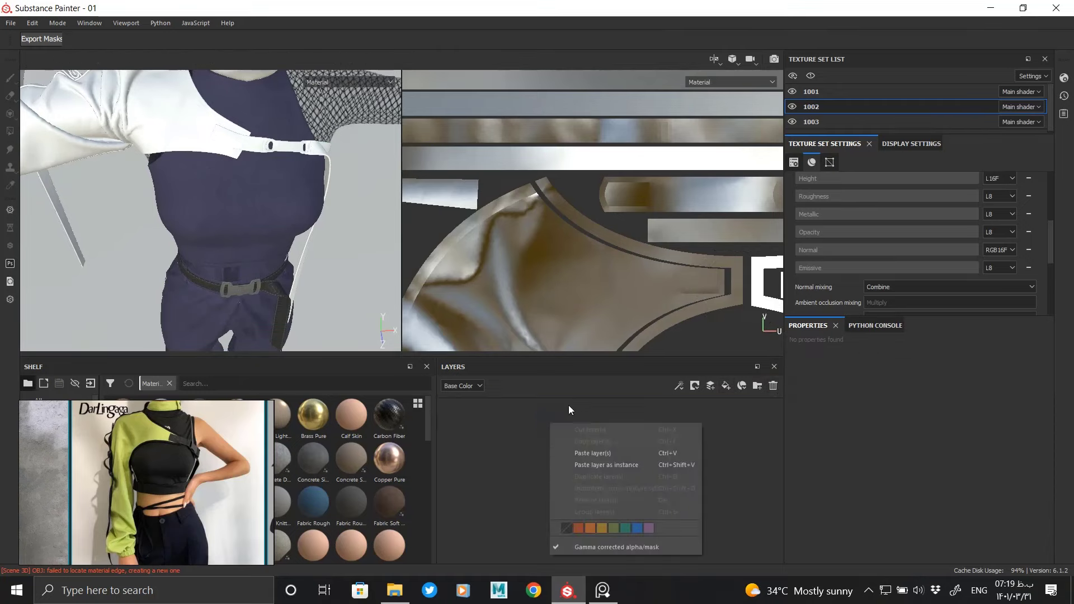
Step: Remove the Emissive channel from 1002 and delete Folder 3's black mask
{"action": "left_click", "coordinate": [1029, 268]}
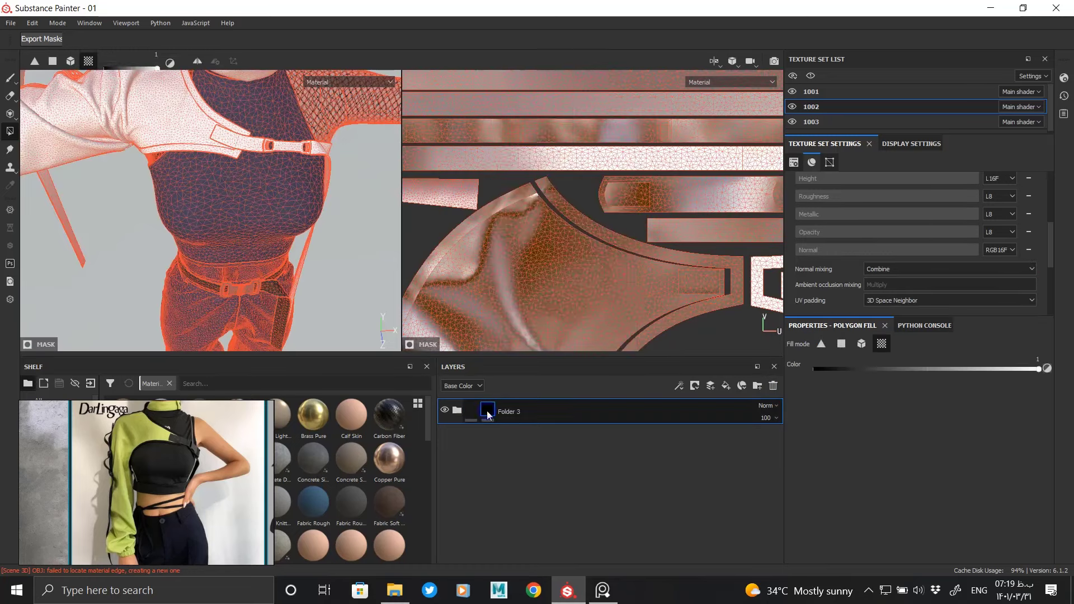
{"action": "right_click", "coordinate": [488, 410]}
{"action": "left_click", "coordinate": [554, 185]}
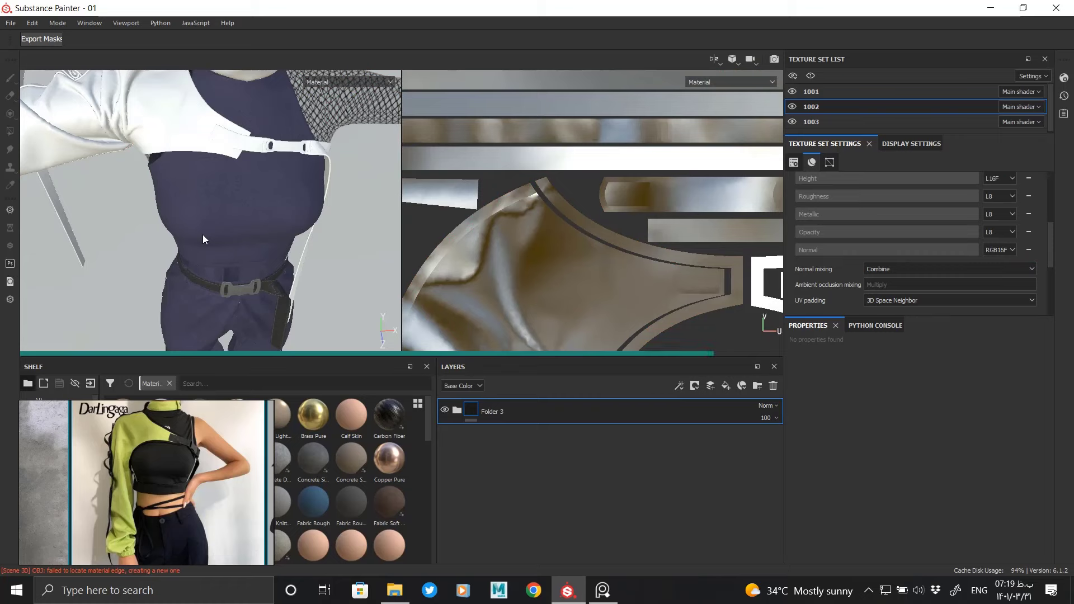
{"action": "left_click_drag", "start_coordinate": [222, 216], "coordinate": [290, 253], "text": "alt"}
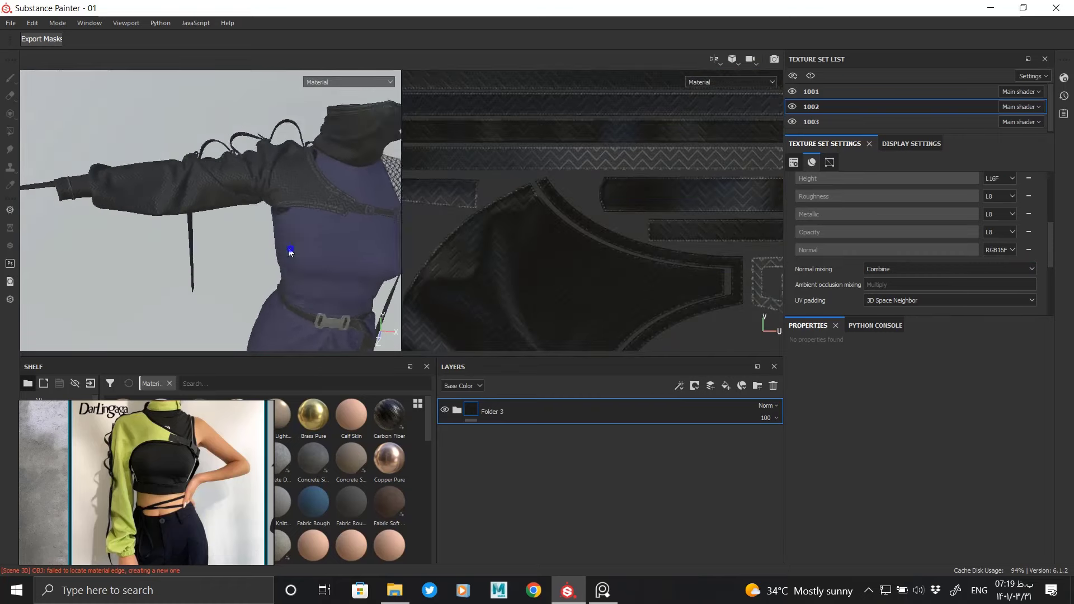
{"action": "scroll", "coordinate": [290, 253], "scroll_direction": "down", "scroll_amount": 3}
{"action": "scroll", "coordinate": [197, 149], "scroll_direction": "up", "scroll_amount": 4}
{"action": "mouse_move", "coordinate": [197, 149]}
{"action": "left_mouse_down", "text": "alt"}
{"action": "mouse_move", "coordinate": [272, 292]}
{"action": "mouse_move", "coordinate": [285, 235]}
{"action": "mouse_move", "coordinate": [326, 200]}
{"action": "left_mouse_up", "text": "alt"}
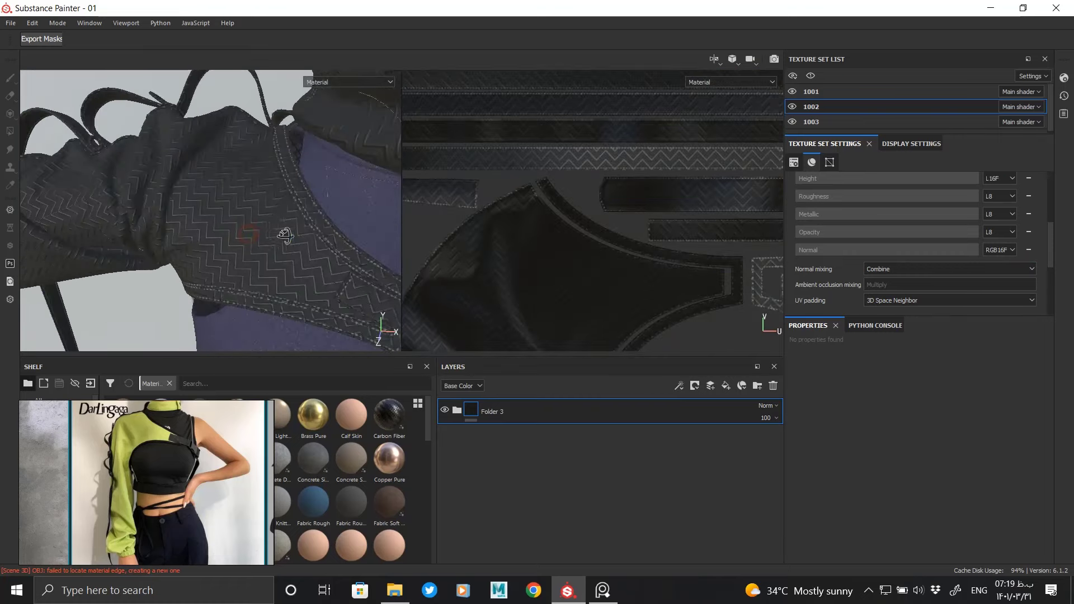
Step: Give Folder 3 a black mask and polygon-fill the shoulder and sleeve strap faces
{"action": "right_click", "coordinate": [473, 411]}
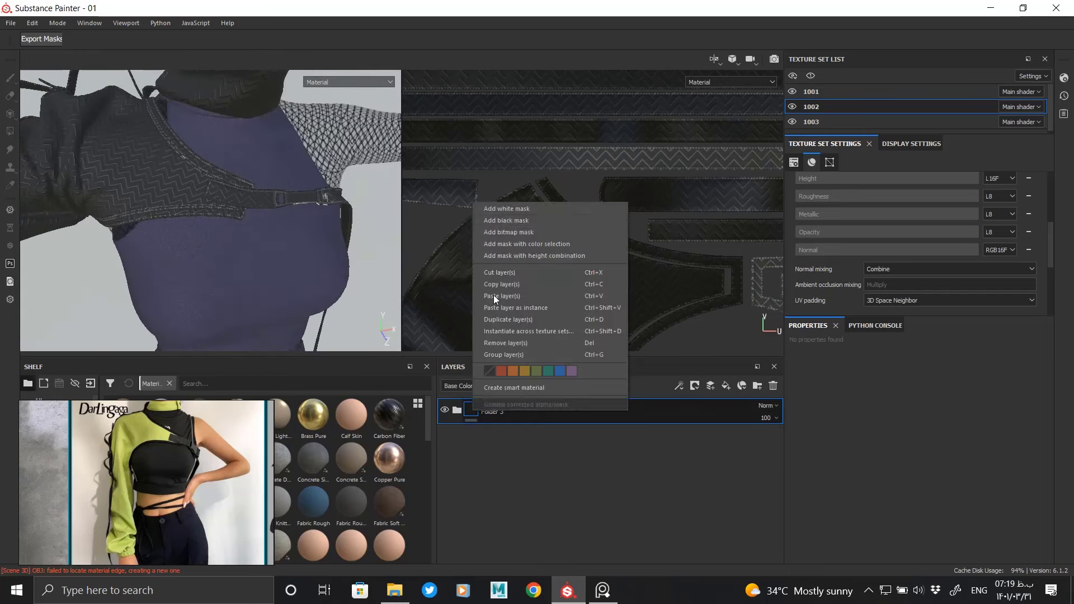
{"action": "left_click", "coordinate": [506, 220]}
{"action": "key", "text": "4"}
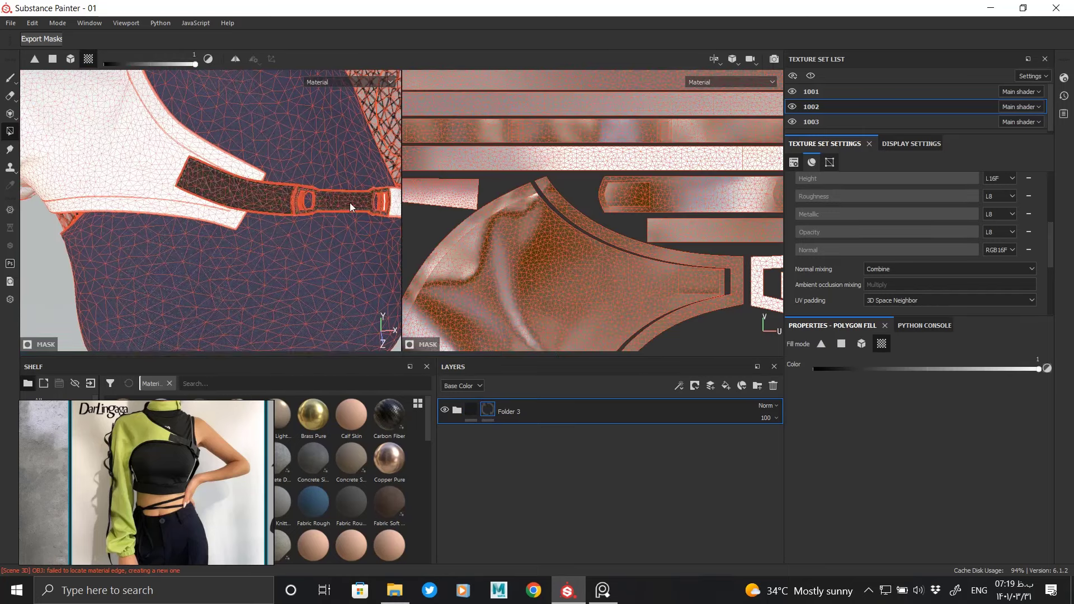
{"action": "mouse_move", "coordinate": [351, 202]}
{"action": "left_mouse_down", "text": "alt"}
{"action": "mouse_move", "coordinate": [175, 186]}
{"action": "mouse_move", "coordinate": [310, 207]}
{"action": "mouse_move", "coordinate": [213, 139]}
{"action": "mouse_move", "coordinate": [108, 237]}
{"action": "mouse_move", "coordinate": [202, 224]}
{"action": "mouse_move", "coordinate": [235, 147]}
{"action": "left_mouse_up", "text": "alt"}
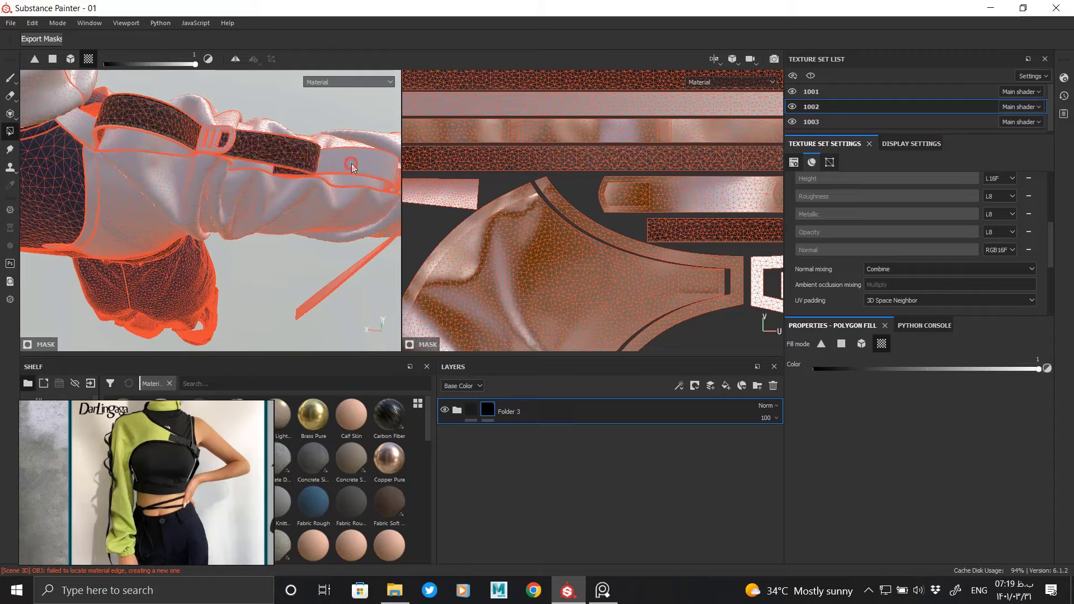
{"action": "mouse_move", "coordinate": [352, 166]}
{"action": "left_mouse_down", "text": "alt"}
{"action": "mouse_move", "coordinate": [190, 132]}
{"action": "mouse_move", "coordinate": [196, 149]}
{"action": "mouse_move", "coordinate": [204, 108]}
{"action": "mouse_move", "coordinate": [188, 197]}
{"action": "mouse_move", "coordinate": [160, 140]}
{"action": "mouse_move", "coordinate": [41, 156]}
{"action": "mouse_move", "coordinate": [218, 257]}
{"action": "mouse_move", "coordinate": [186, 143]}
{"action": "left_mouse_up", "text": "alt"}
{"action": "left_click_drag", "start_coordinate": [311, 126], "coordinate": [240, 148], "text": "alt"}
{"action": "right_click_drag", "start_coordinate": [240, 148], "coordinate": [43, 83], "text": "alt"}
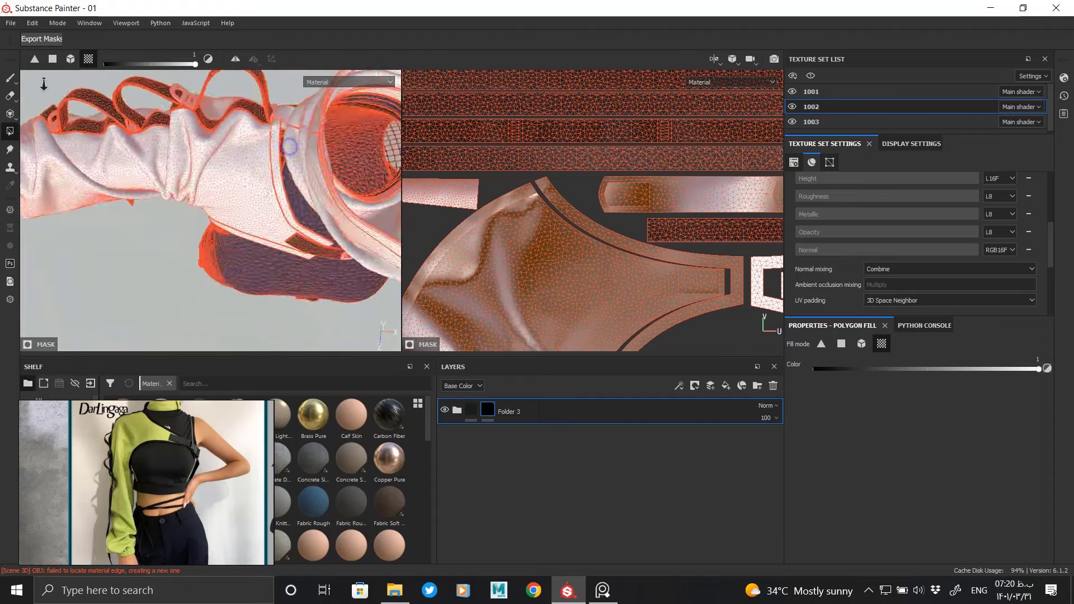
{"action": "left_click_drag", "start_coordinate": [43, 82], "coordinate": [229, 166], "text": "alt"}
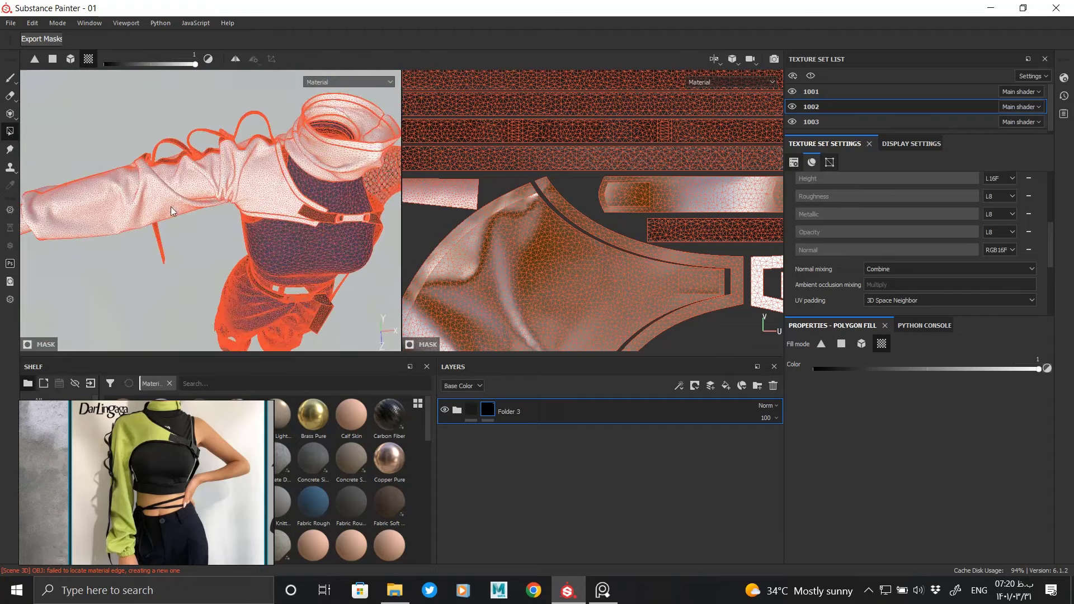
{"action": "mouse_move", "coordinate": [171, 211]}
{"action": "left_mouse_down", "text": "alt"}
{"action": "mouse_move", "coordinate": [252, 221]}
{"action": "mouse_move", "coordinate": [131, 219]}
{"action": "mouse_move", "coordinate": [216, 180]}
{"action": "mouse_move", "coordinate": [163, 148]}
{"action": "mouse_move", "coordinate": [160, 157]}
{"action": "mouse_move", "coordinate": [164, 133]}
{"action": "mouse_move", "coordinate": [94, 182]}
{"action": "mouse_move", "coordinate": [179, 170]}
{"action": "mouse_move", "coordinate": [237, 319]}
{"action": "mouse_move", "coordinate": [220, 181]}
{"action": "mouse_move", "coordinate": [377, 179]}
{"action": "mouse_move", "coordinate": [209, 214]}
{"action": "mouse_move", "coordinate": [191, 173]}
{"action": "mouse_move", "coordinate": [65, 168]}
{"action": "mouse_move", "coordinate": [189, 179]}
{"action": "mouse_move", "coordinate": [278, 149]}
{"action": "mouse_move", "coordinate": [208, 188]}
{"action": "mouse_move", "coordinate": [314, 297]}
{"action": "left_mouse_up", "text": "alt"}
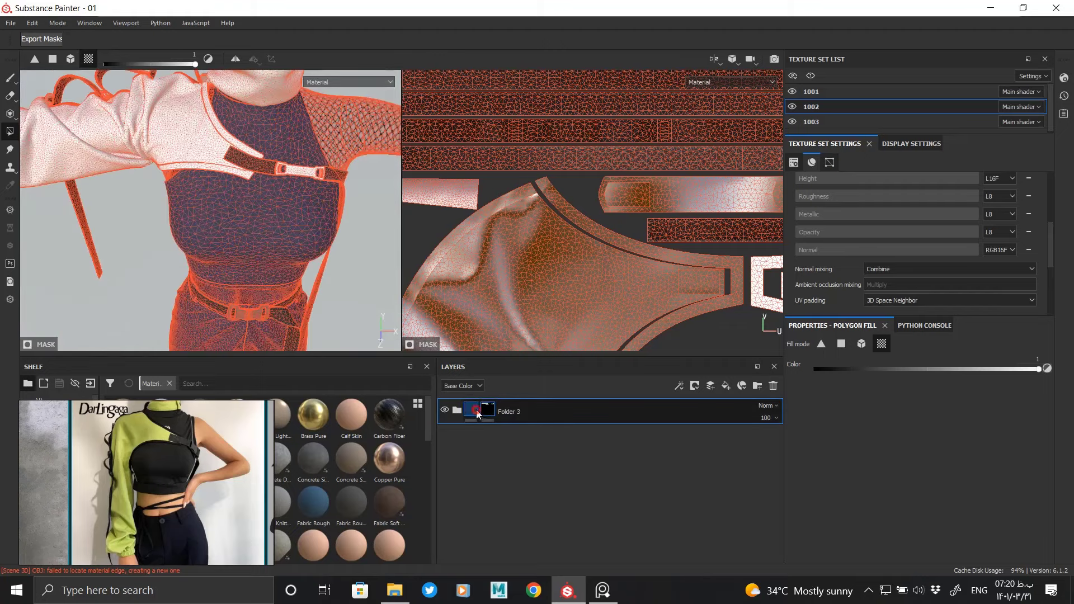
{"action": "left_click", "coordinate": [477, 414]}
{"action": "mouse_move", "coordinate": [286, 218]}
{"action": "left_mouse_down", "text": "alt"}
{"action": "mouse_move", "coordinate": [304, 180]}
{"action": "mouse_move", "coordinate": [230, 282]}
{"action": "mouse_move", "coordinate": [253, 203]}
{"action": "mouse_move", "coordinate": [382, 234]}
{"action": "left_mouse_up", "text": "alt"}
{"action": "scroll", "coordinate": [580, 263], "scroll_direction": "down", "scroll_amount": 3}
Step: Inspect Folder 3's layers: Fill layer 13's UV Border Distance and Fill layer 12's Fabric Diagonal Thin pattern
{"action": "left_click", "coordinate": [458, 411]}
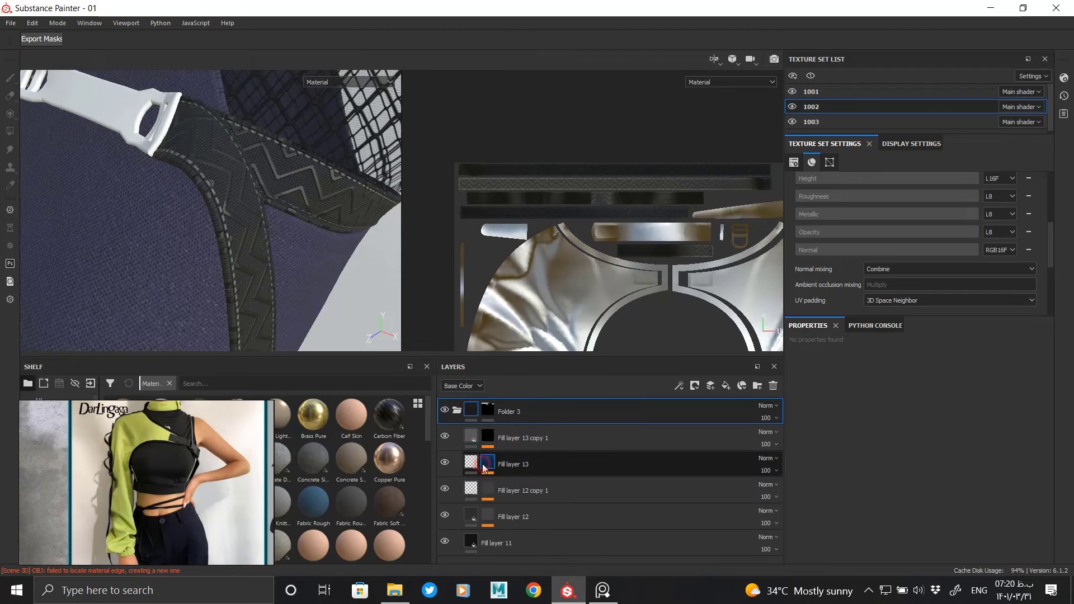
{"action": "left_click", "coordinate": [488, 490]}
{"action": "left_click", "coordinate": [498, 485]}
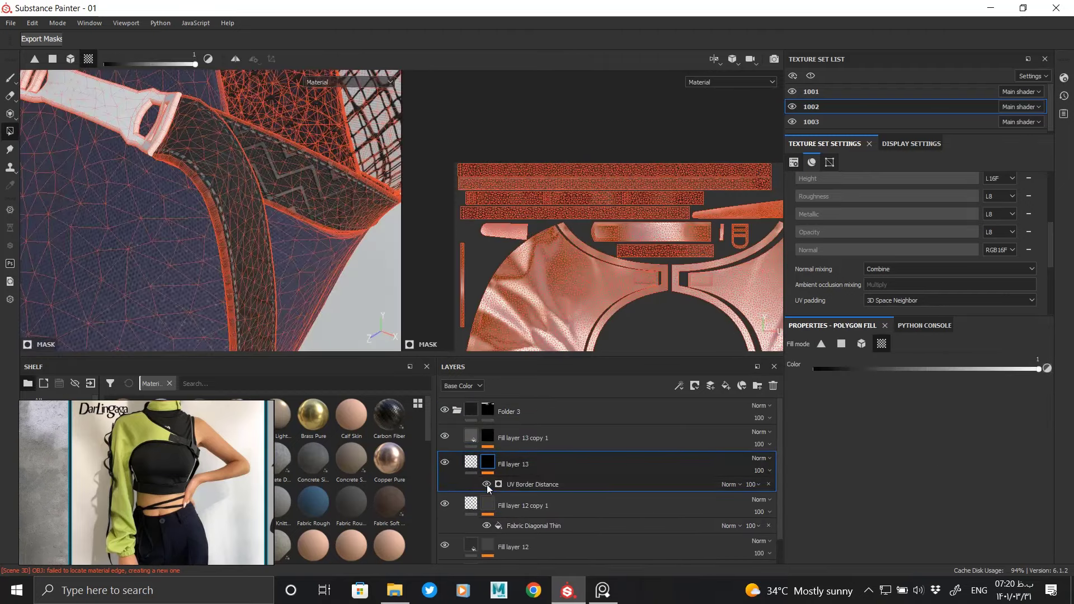
{"action": "left_click", "coordinate": [488, 470]}
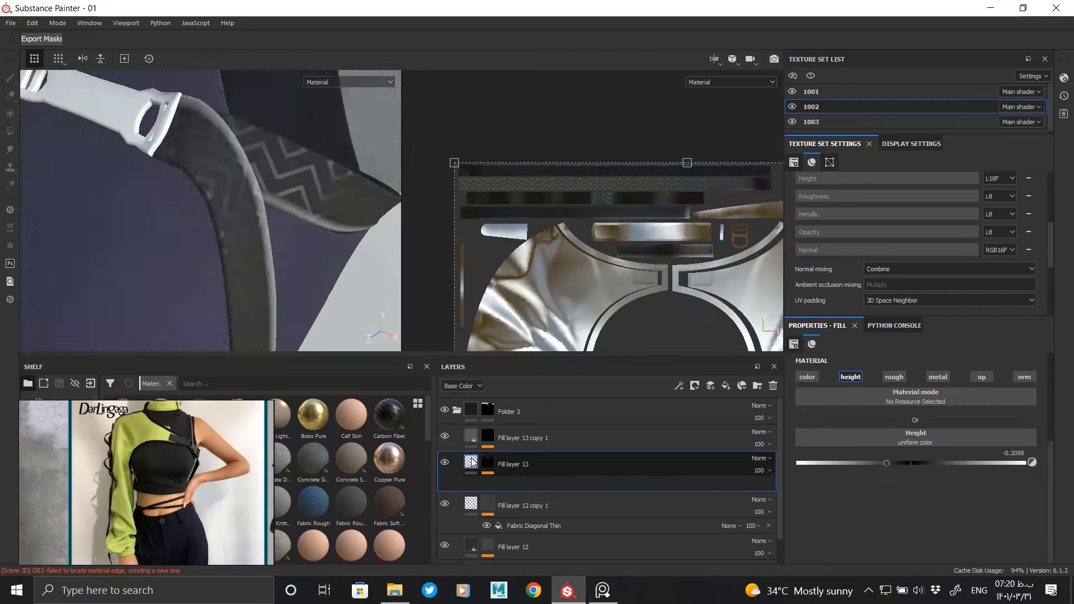
{"action": "left_click", "coordinate": [487, 530]}
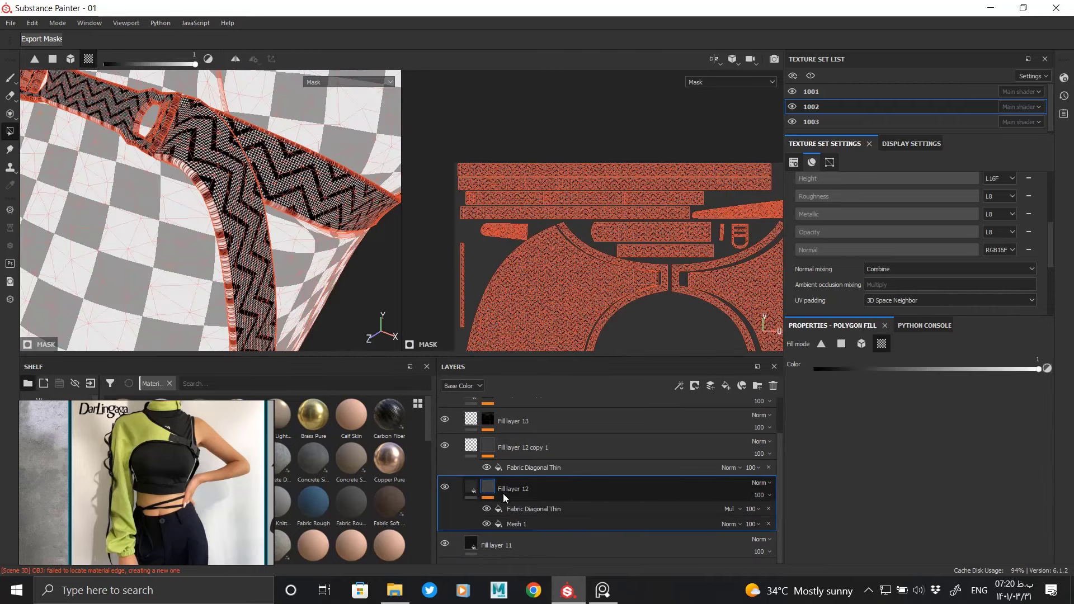
{"action": "left_click", "coordinate": [525, 511]}
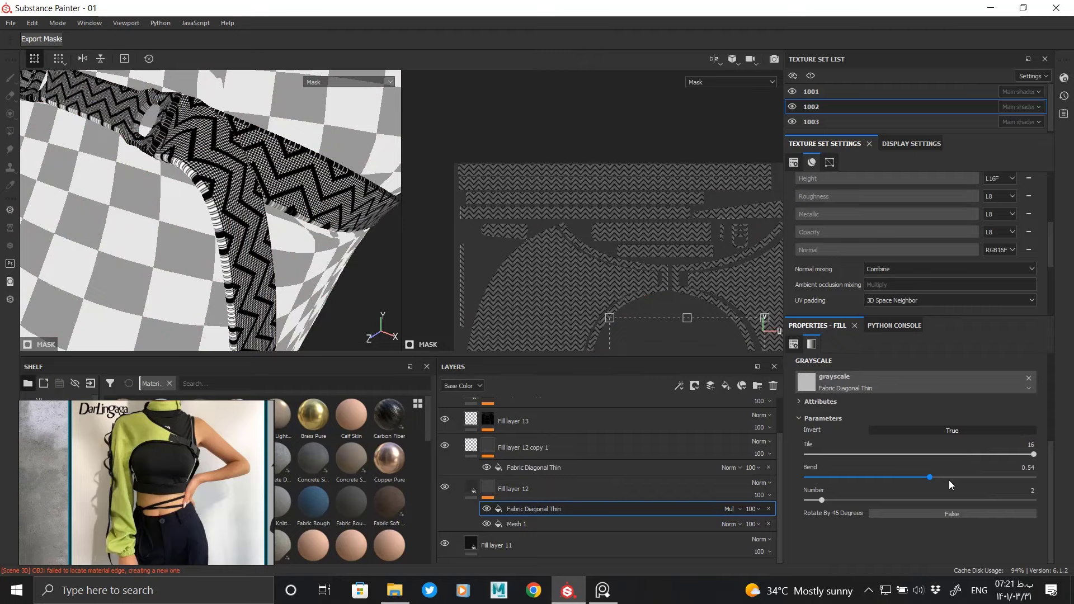
{"action": "scroll", "coordinate": [1035, 452], "scroll_direction": "up", "scroll_amount": 2}
{"action": "scroll", "coordinate": [1023, 452], "scroll_direction": "up", "scroll_amount": 3}
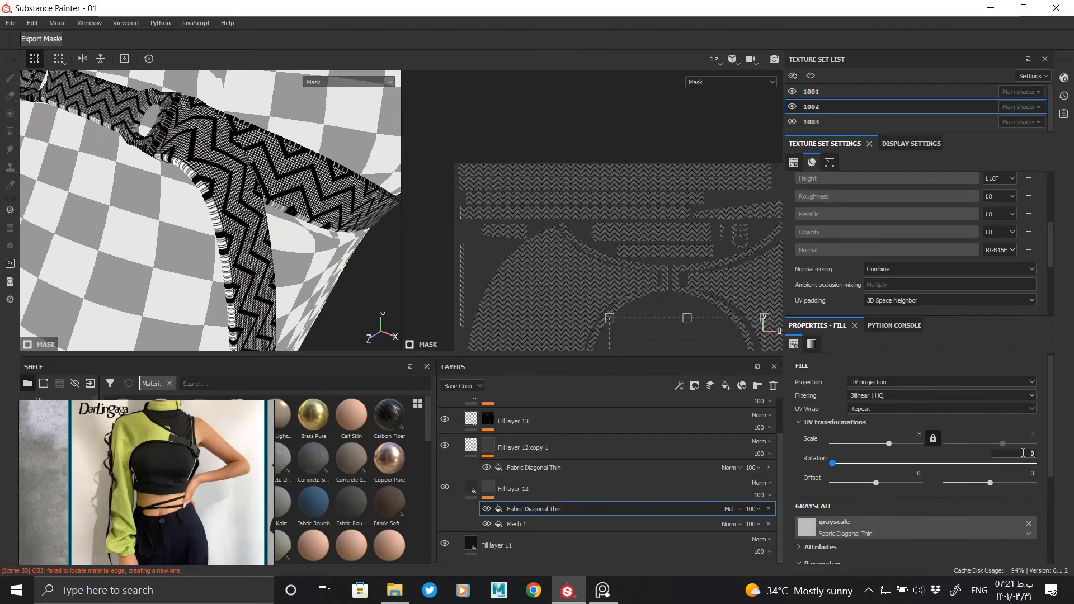
{"action": "left_click", "coordinate": [473, 488]}
{"action": "left_click", "coordinate": [537, 497]}
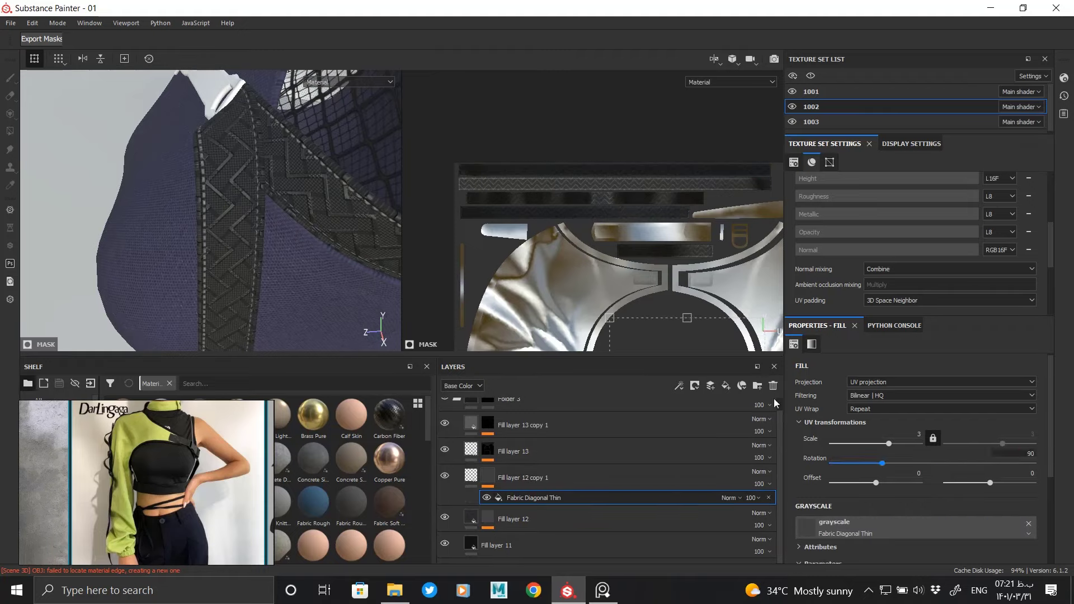
Step: Orbit to the front torso and collapse Folder 3's child layers
{"action": "mouse_move", "coordinate": [348, 315]}
{"action": "left_mouse_down", "text": "alt"}
{"action": "mouse_move", "coordinate": [17, 120]}
{"action": "mouse_move", "coordinate": [240, 245]}
{"action": "mouse_move", "coordinate": [294, 216]}
{"action": "mouse_move", "coordinate": [295, 168]}
{"action": "left_mouse_up", "text": "alt"}
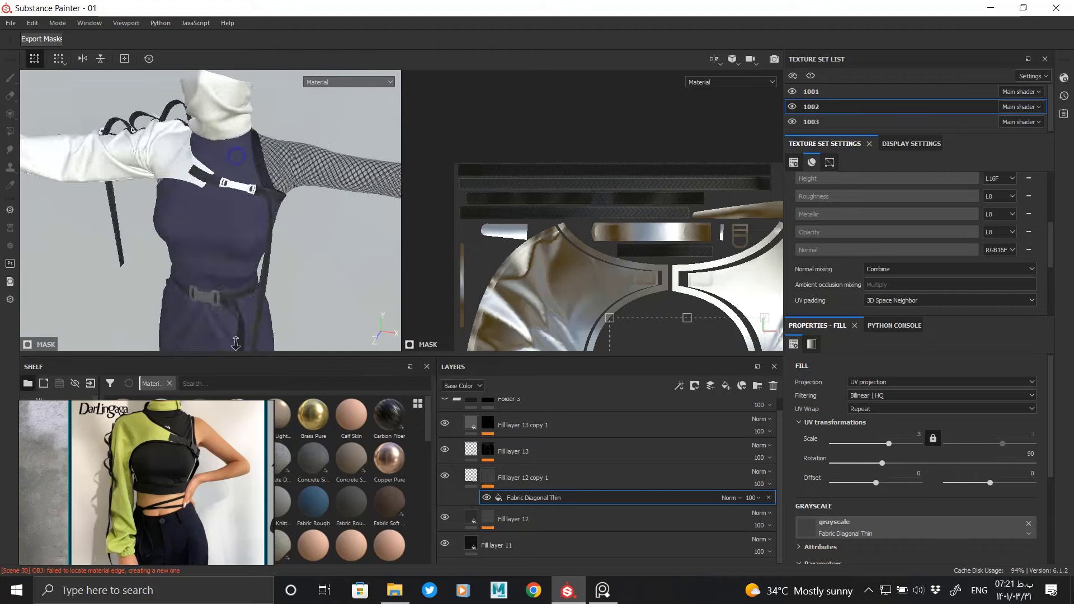
{"action": "mouse_move", "coordinate": [295, 168]}
{"action": "right_mouse_down", "text": "alt"}
{"action": "mouse_move", "coordinate": [233, 241]}
{"action": "mouse_move", "coordinate": [240, 212]}
{"action": "right_mouse_up", "text": "alt"}
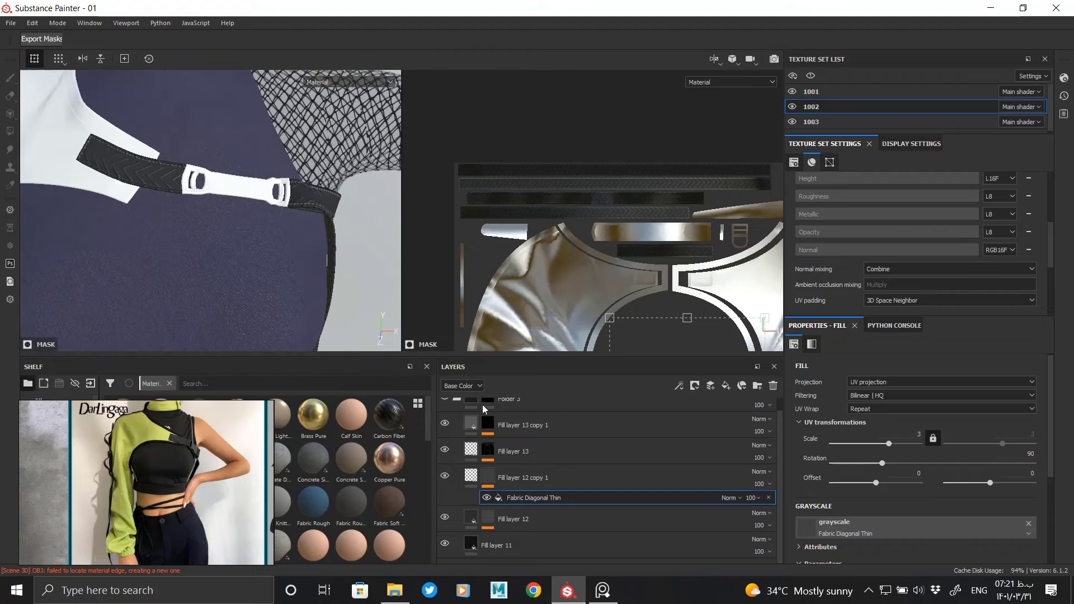
{"action": "scroll", "coordinate": [462, 412], "scroll_direction": "up", "scroll_amount": 1}
{"action": "left_click", "coordinate": [462, 411]}
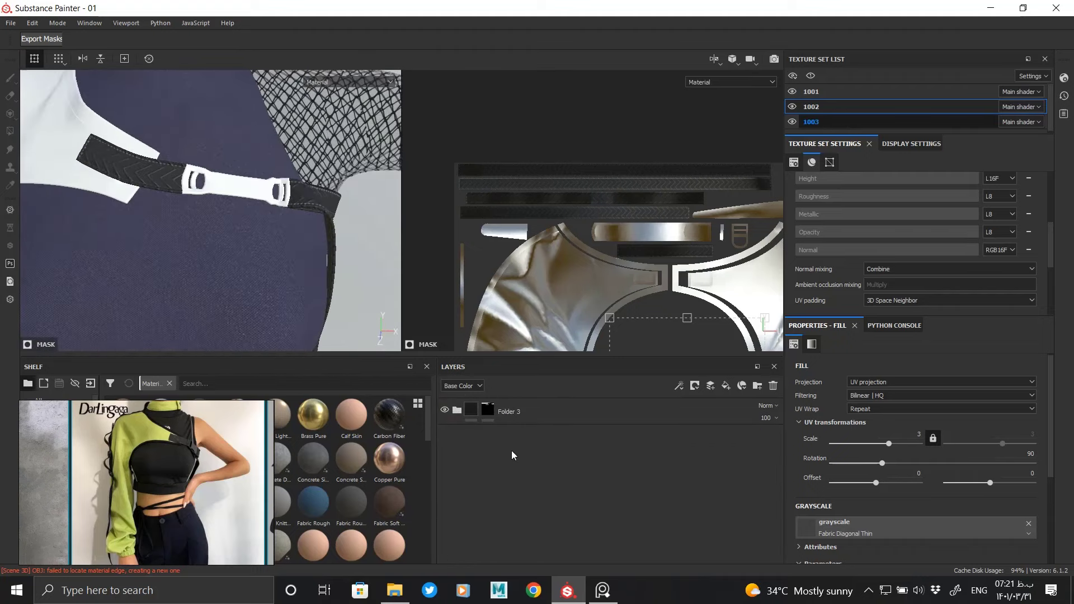
Step: Copy Folder 4 from texture set 1003 and paste it into 1002 above Folder 3
{"action": "left_click", "coordinate": [482, 412]}
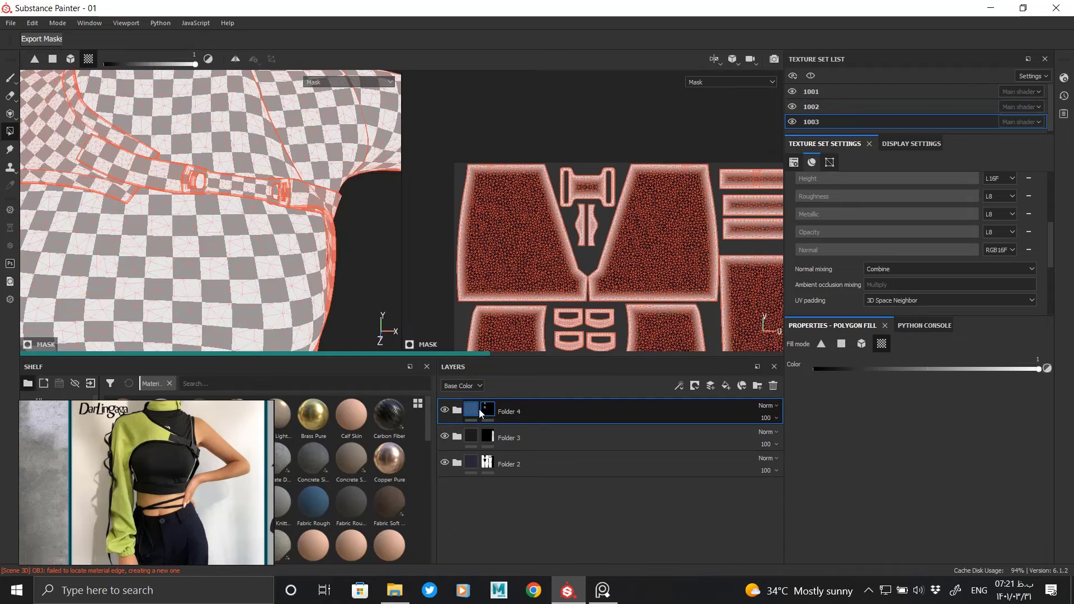
{"action": "right_click", "coordinate": [506, 414]}
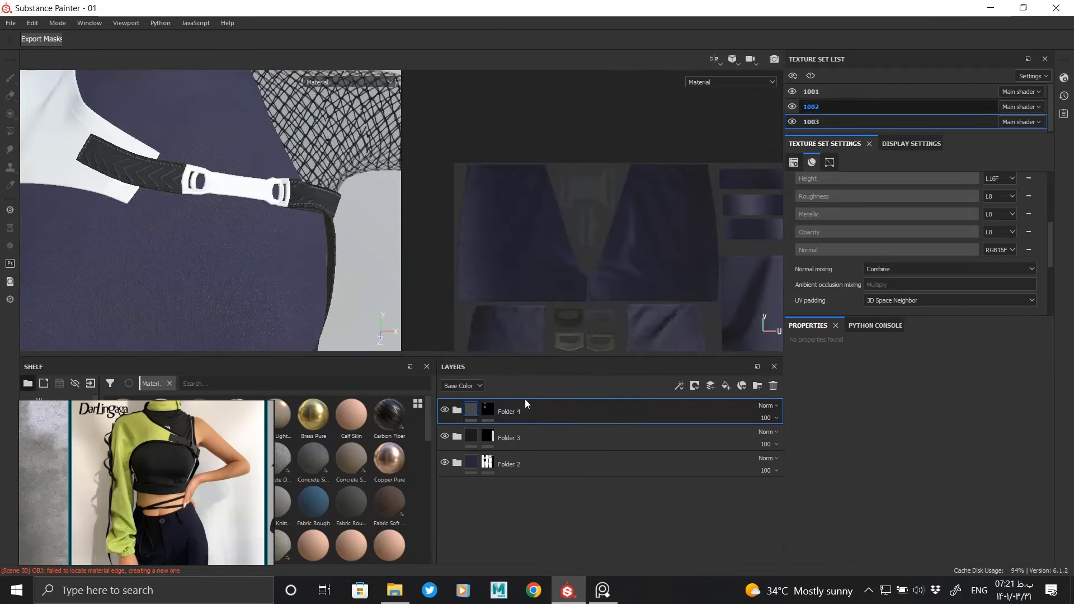
{"action": "right_click", "coordinate": [564, 411]}
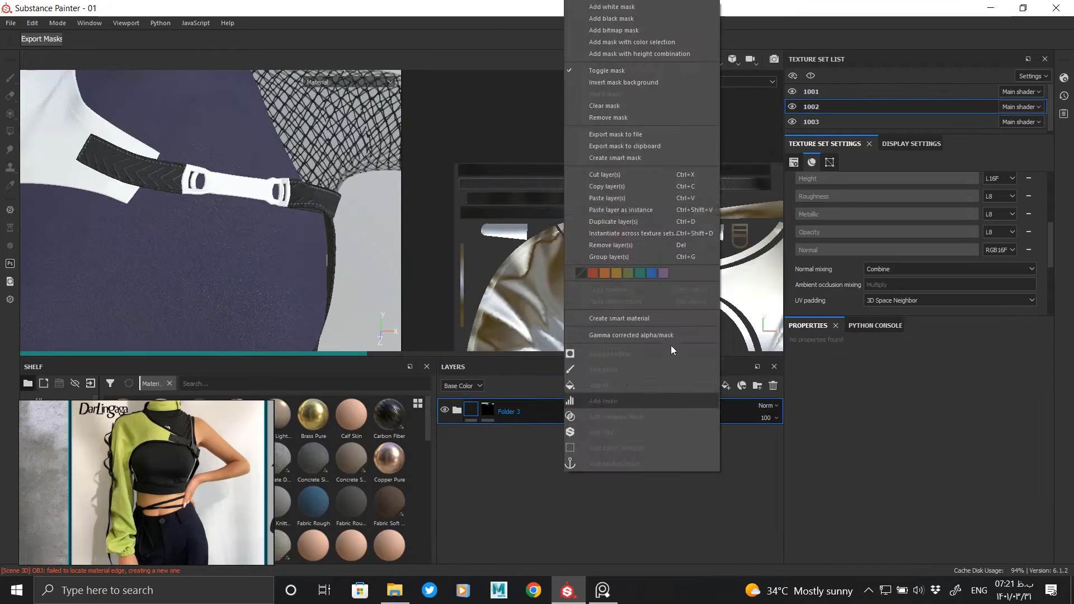
{"action": "left_click", "coordinate": [636, 198]}
{"action": "left_click", "coordinate": [485, 409]}
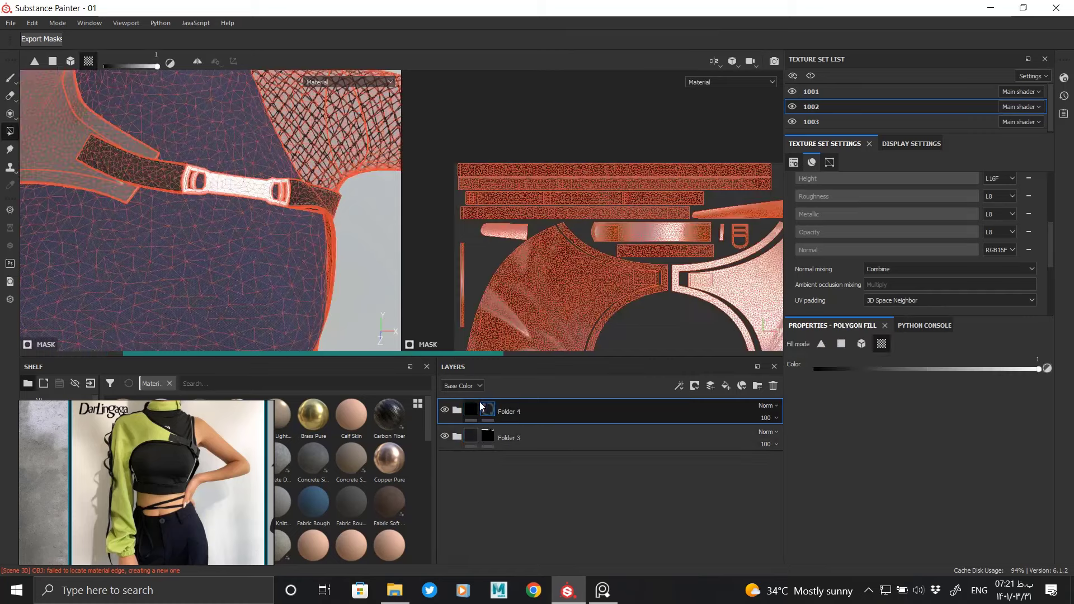
{"action": "right_click", "coordinate": [499, 328]}
{"action": "left_click", "coordinate": [519, 298]}
Step: Polygon-fill Folder 4's mask around the buckles and chest strap so they turn grey
{"action": "left_click_drag", "start_coordinate": [264, 200], "coordinate": [227, 183], "text": "alt"}
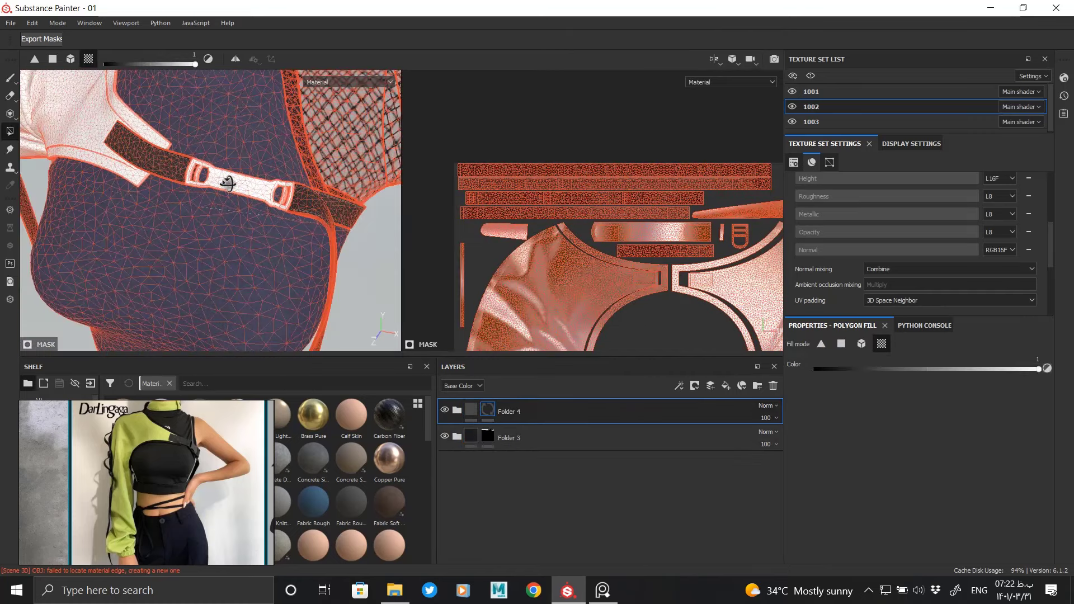
{"action": "scroll", "coordinate": [257, 190], "scroll_direction": "up", "scroll_amount": 5}
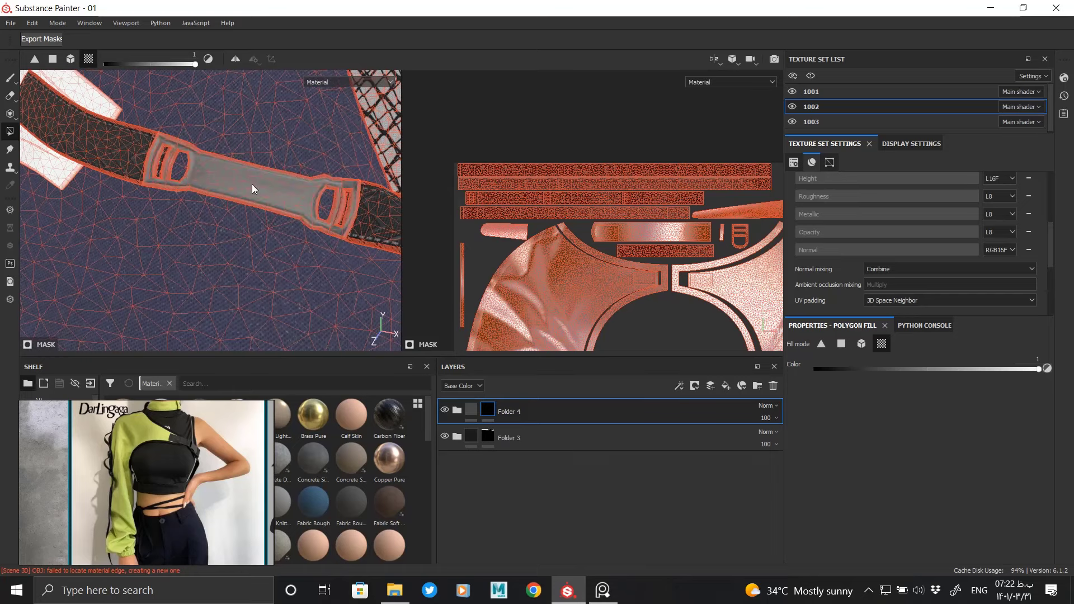
{"action": "left_click", "coordinate": [461, 413]}
{"action": "mouse_move", "coordinate": [312, 221]}
{"action": "left_mouse_down", "text": "alt"}
{"action": "mouse_move", "coordinate": [305, 256]}
{"action": "mouse_move", "coordinate": [236, 258]}
{"action": "mouse_move", "coordinate": [300, 258]}
{"action": "mouse_move", "coordinate": [252, 236]}
{"action": "mouse_move", "coordinate": [230, 244]}
{"action": "mouse_move", "coordinate": [258, 169]}
{"action": "mouse_move", "coordinate": [245, 169]}
{"action": "left_mouse_up", "text": "alt"}
{"action": "scroll", "coordinate": [236, 259], "scroll_direction": "down", "scroll_amount": 3}
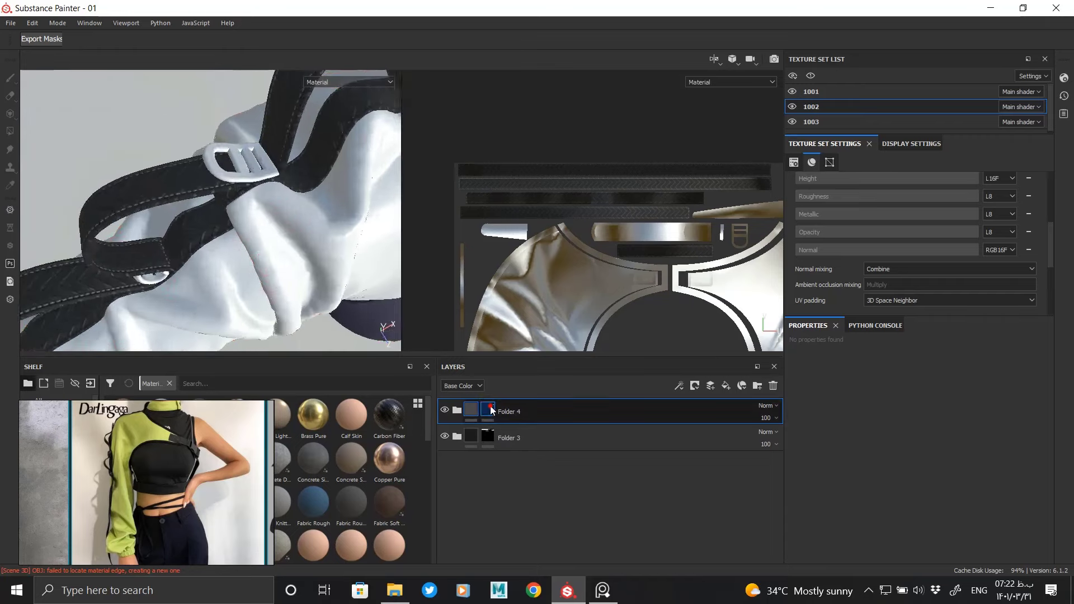
{"action": "key", "text": "4"}
{"action": "scroll", "coordinate": [537, 228], "scroll_direction": "down", "scroll_amount": 2}
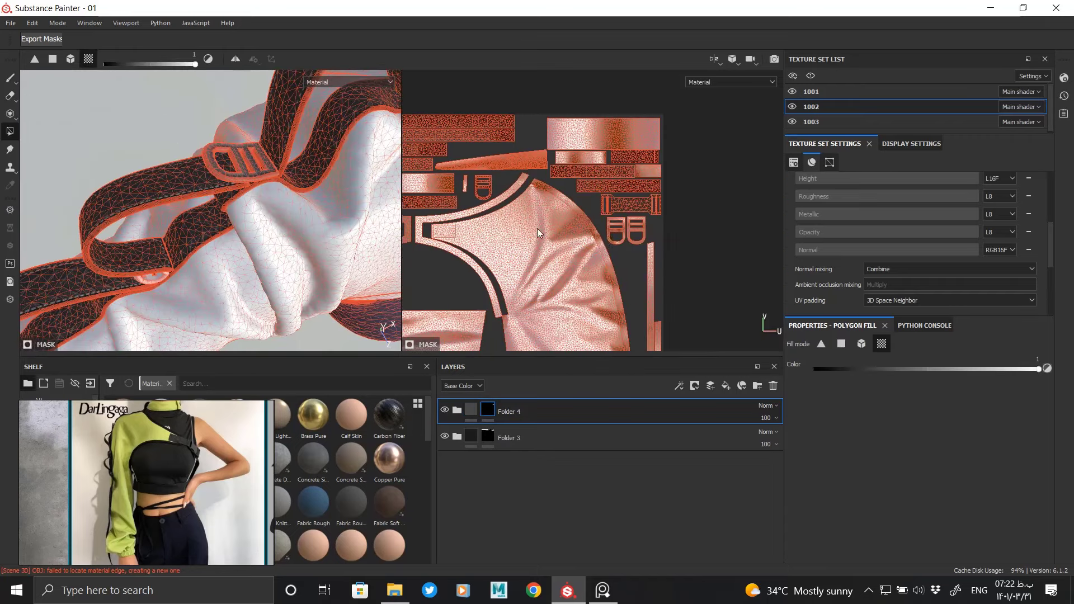
{"action": "scroll", "coordinate": [528, 239], "scroll_direction": "up", "scroll_amount": 2}
{"action": "mouse_move", "coordinate": [392, 140]}
{"action": "left_mouse_down", "text": "alt"}
{"action": "mouse_move", "coordinate": [374, 119]}
{"action": "mouse_move", "coordinate": [109, 134]}
{"action": "mouse_move", "coordinate": [196, 227]}
{"action": "mouse_move", "coordinate": [289, 246]}
{"action": "mouse_move", "coordinate": [240, 139]}
{"action": "mouse_move", "coordinate": [116, 97]}
{"action": "mouse_move", "coordinate": [257, 233]}
{"action": "mouse_move", "coordinate": [280, 206]}
{"action": "mouse_move", "coordinate": [261, 201]}
{"action": "mouse_move", "coordinate": [319, 228]}
{"action": "mouse_move", "coordinate": [236, 256]}
{"action": "mouse_move", "coordinate": [257, 310]}
{"action": "mouse_move", "coordinate": [234, 302]}
{"action": "mouse_move", "coordinate": [421, 371]}
{"action": "left_mouse_up", "text": "alt"}
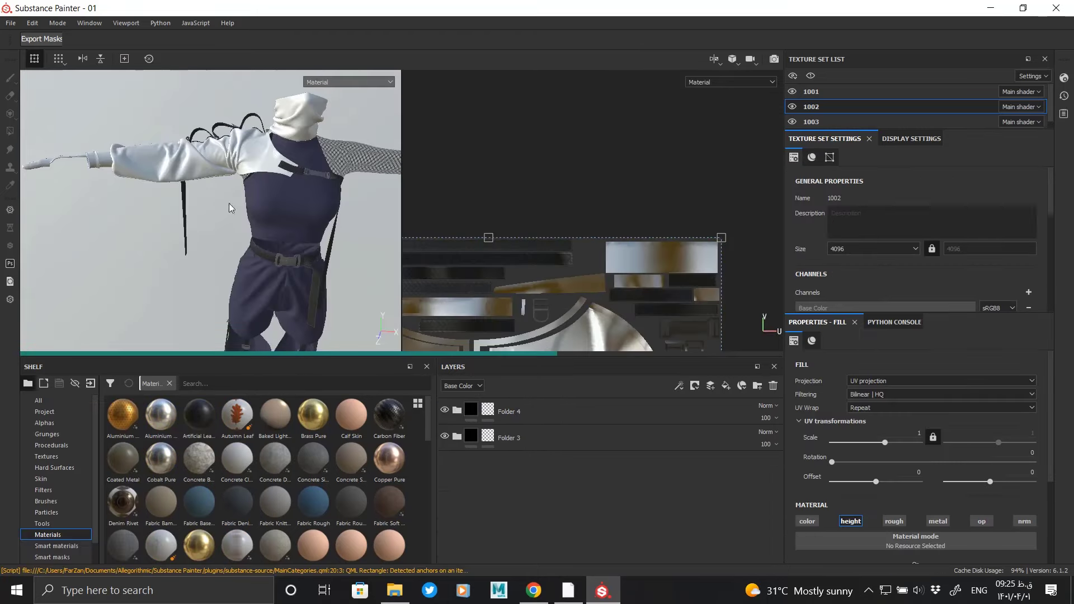
{"action": "mouse_move", "coordinate": [268, 197]}
{"action": "left_mouse_down", "text": "alt"}
{"action": "mouse_move", "coordinate": [252, 183]}
{"action": "mouse_move", "coordinate": [261, 224]}
{"action": "left_mouse_up", "text": "alt"}
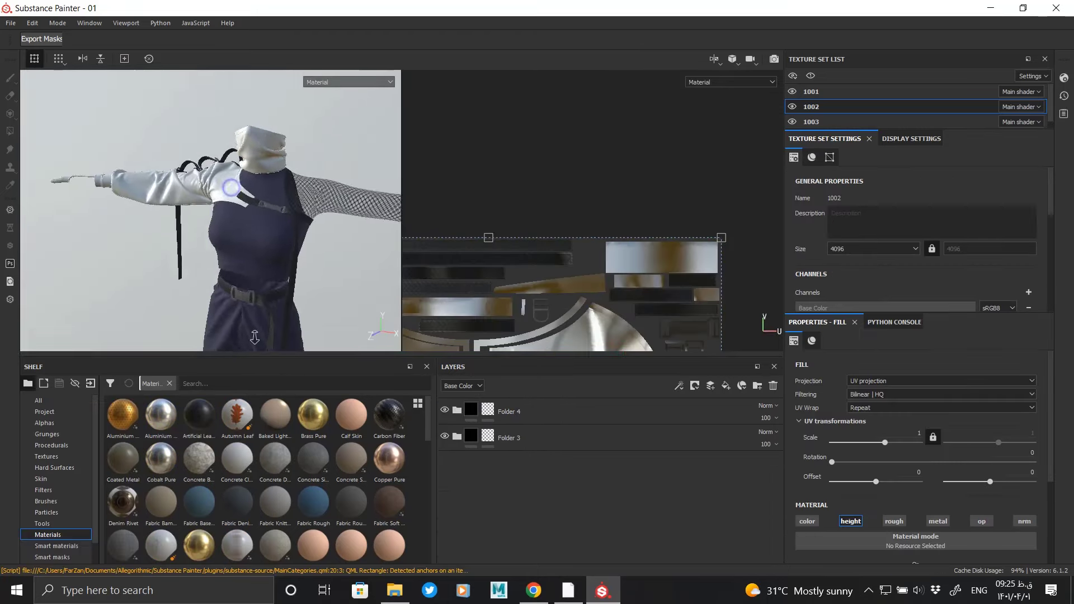
{"action": "mouse_move", "coordinate": [261, 224]}
{"action": "right_mouse_down", "text": "alt"}
{"action": "mouse_move", "coordinate": [261, 239]}
{"action": "mouse_move", "coordinate": [232, 240]}
{"action": "right_mouse_up", "text": "alt"}
{"action": "left_click_drag", "start_coordinate": [232, 239], "coordinate": [241, 250], "text": "alt"}
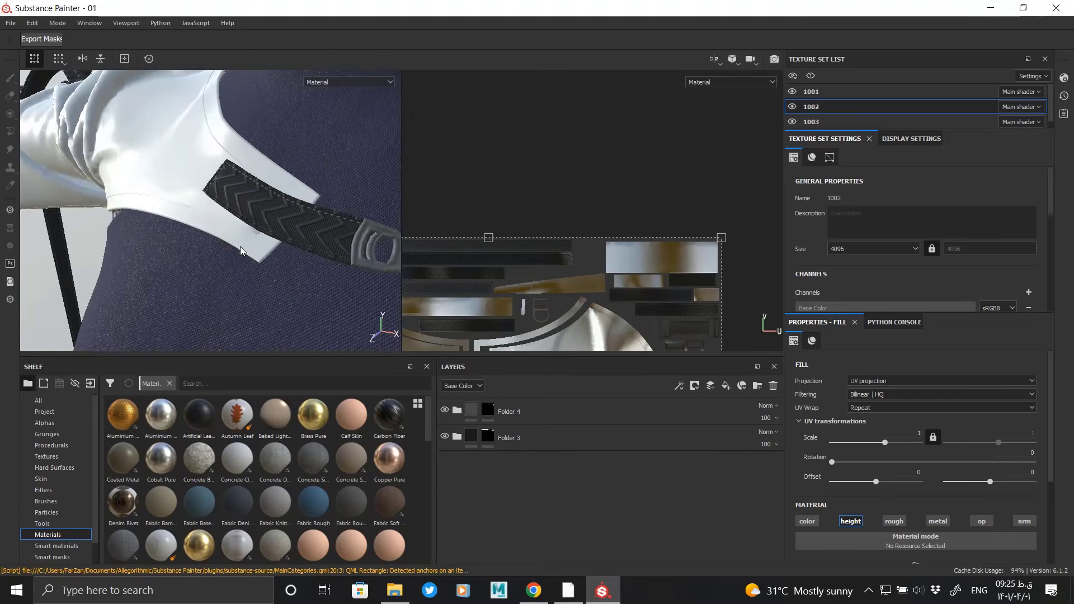
{"action": "left_click_drag", "start_coordinate": [157, 170], "coordinate": [385, 237], "text": "alt"}
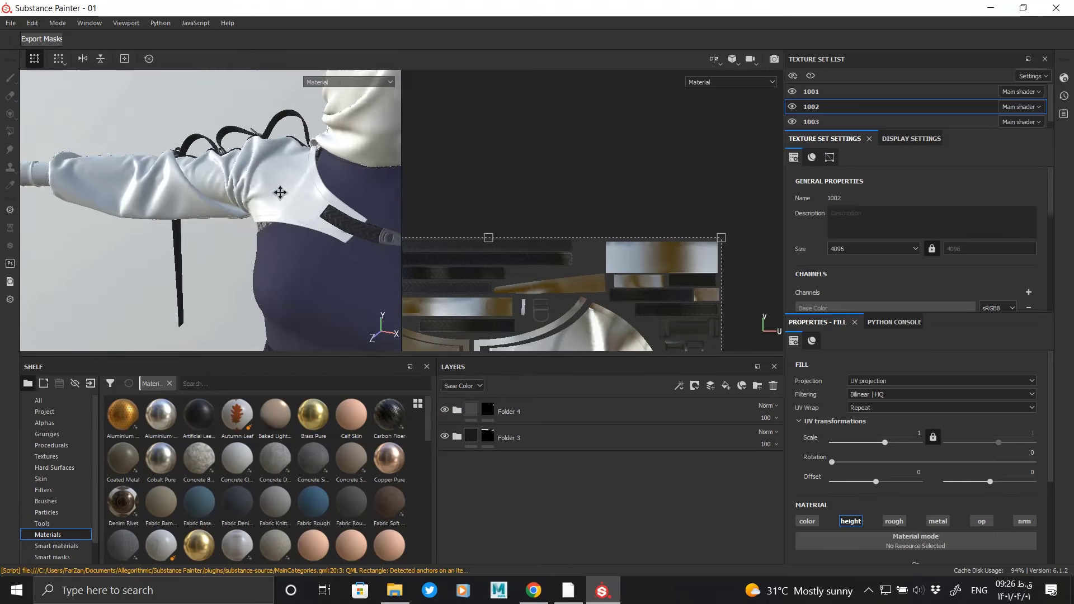
Step: Check Folder 4's mask along the arm, then add an empty Folder 5
{"action": "left_click", "coordinate": [486, 413], "text": "alt"}
{"action": "left_click_drag", "start_coordinate": [144, 200], "coordinate": [224, 202], "text": "alt"}
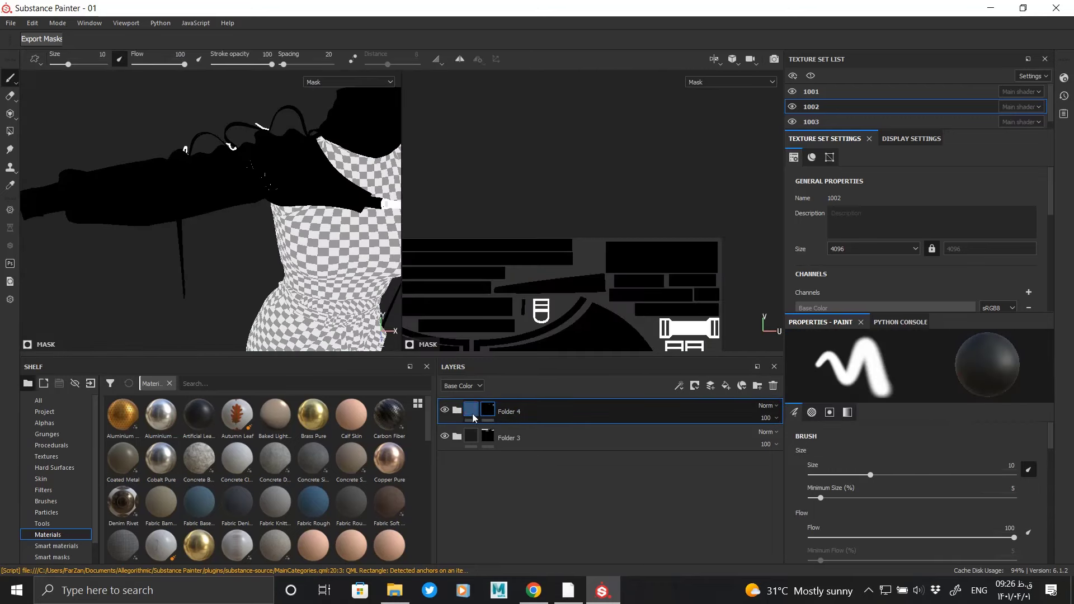
{"action": "left_click", "coordinate": [462, 413]}
{"action": "left_click_drag", "start_coordinate": [364, 313], "coordinate": [582, 357], "text": "alt"}
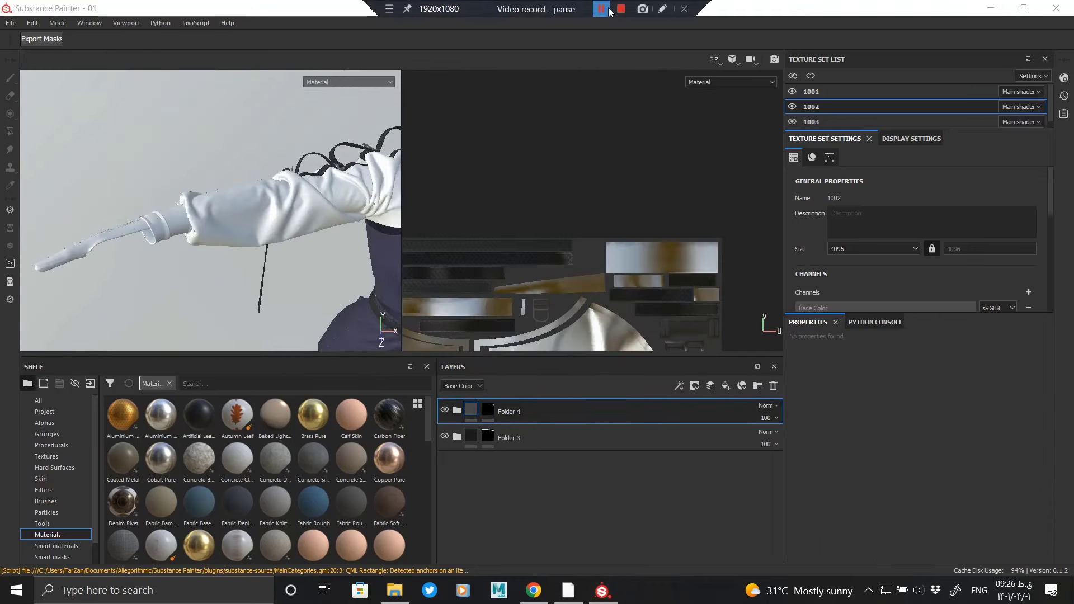
{"action": "left_click", "coordinate": [757, 385]}
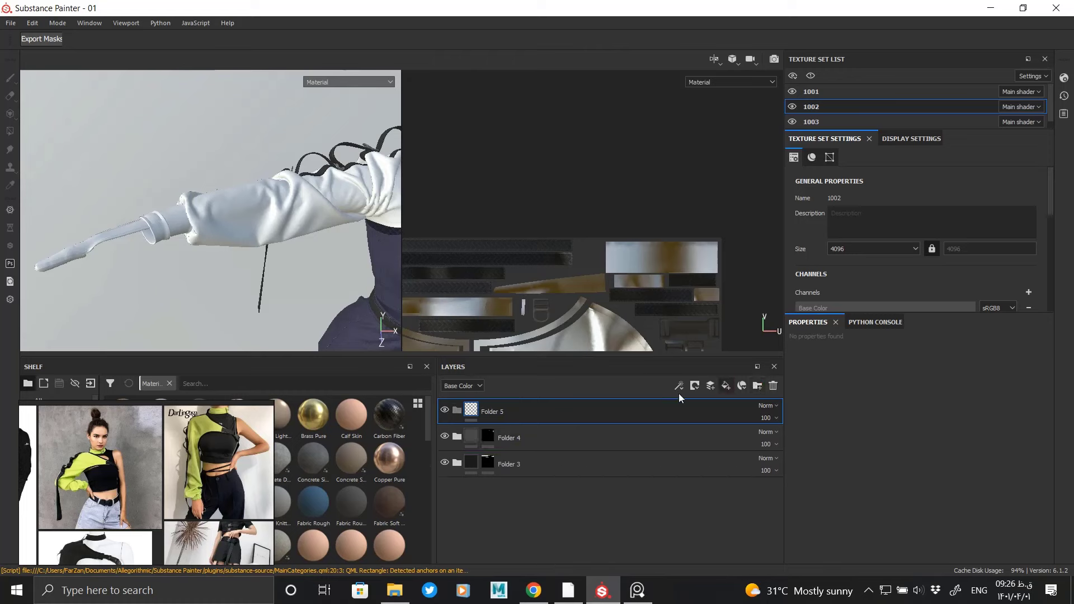
Step: Reposition and zoom the reference photo viewer to show the jacket
{"action": "left_click_drag", "start_coordinate": [169, 455], "coordinate": [178, 430]}
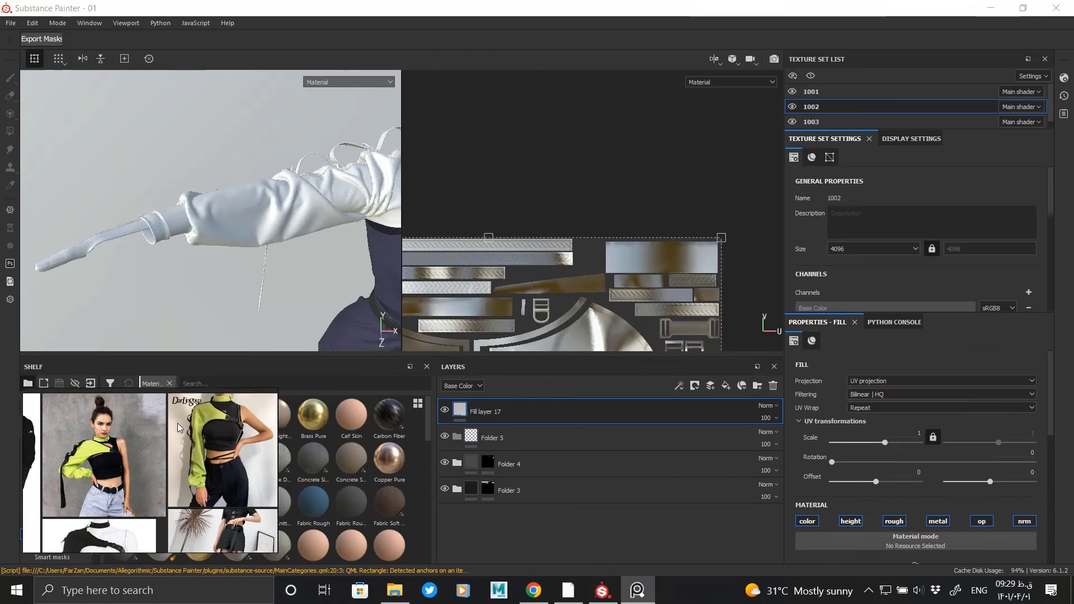
{"action": "scroll", "coordinate": [218, 394], "scroll_direction": "up", "scroll_amount": 3}
{"action": "scroll", "coordinate": [210, 405], "scroll_direction": "up", "scroll_amount": 2}
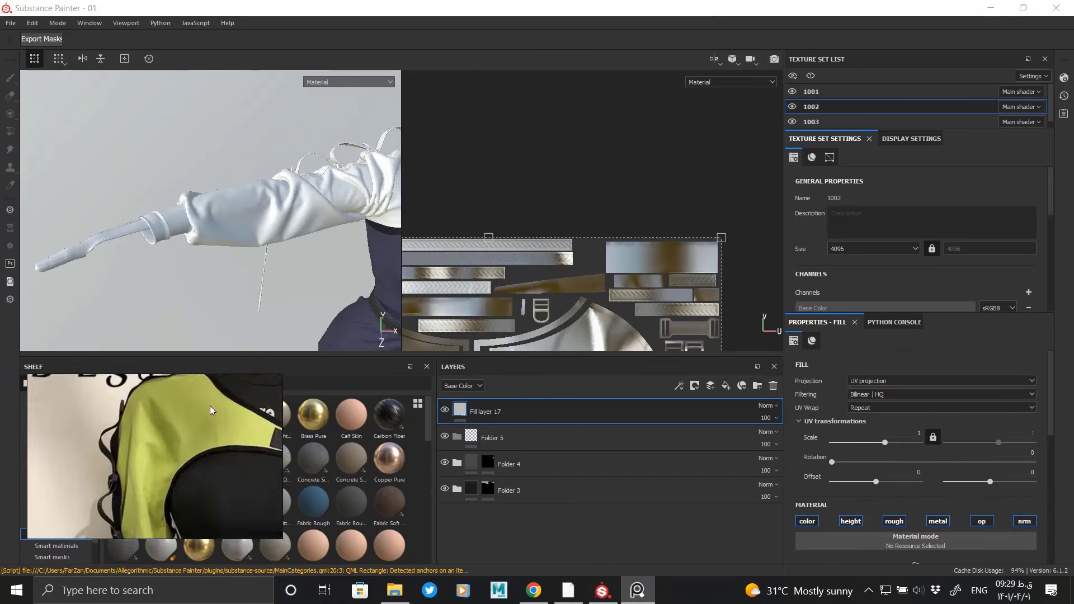
{"action": "scroll", "coordinate": [210, 405], "scroll_direction": "down", "scroll_amount": 4}
{"action": "scroll", "coordinate": [186, 443], "scroll_direction": "up", "scroll_amount": 5}
{"action": "scroll", "coordinate": [187, 443], "scroll_direction": "down", "scroll_amount": 2}
{"action": "scroll", "coordinate": [179, 405], "scroll_direction": "down", "scroll_amount": 2}
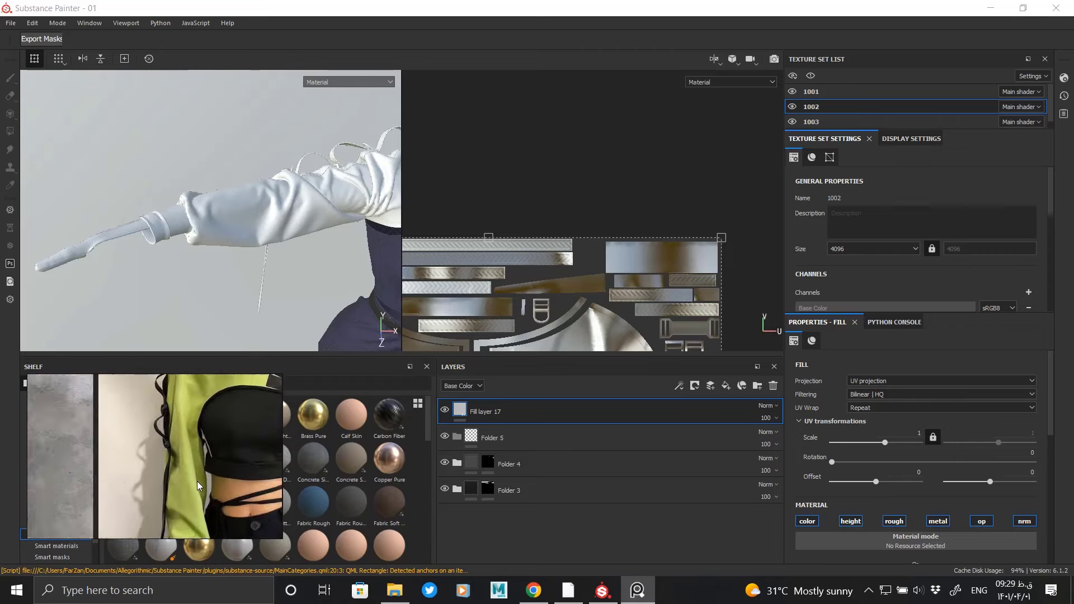
{"action": "scroll", "coordinate": [197, 481], "scroll_direction": "up", "scroll_amount": 2}
{"action": "scroll", "coordinate": [209, 415], "scroll_direction": "down", "scroll_amount": 1}
{"action": "scroll", "coordinate": [217, 426], "scroll_direction": "down", "scroll_amount": 1}
{"action": "scroll", "coordinate": [83, 468], "scroll_direction": "up", "scroll_amount": 3}
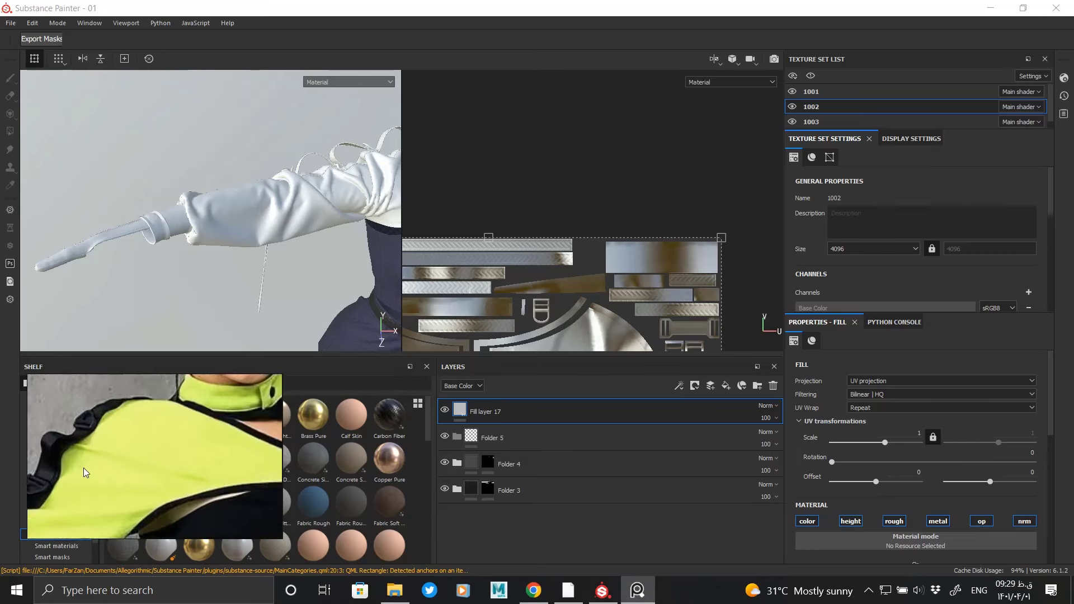
{"action": "scroll", "coordinate": [83, 468], "scroll_direction": "down", "scroll_amount": 3}
{"action": "scroll", "coordinate": [71, 485], "scroll_direction": "up", "scroll_amount": 4}
{"action": "scroll", "coordinate": [258, 455], "scroll_direction": "down", "scroll_amount": 1}
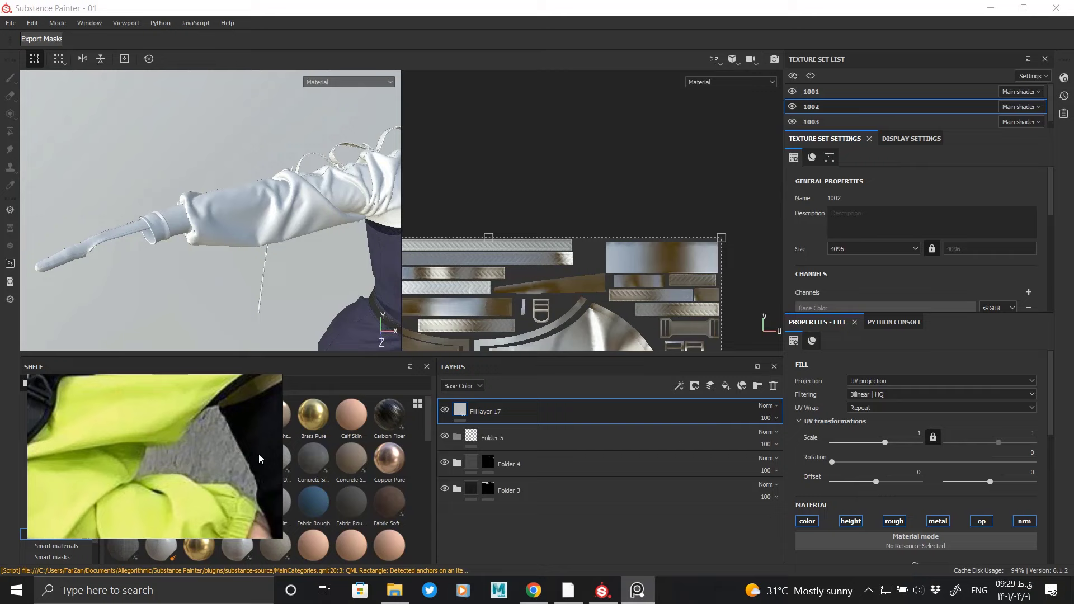
Step: Move Fill layer 17 into new Folder 6 and sample lime-yellow from the reference sleeve
{"action": "left_click", "coordinate": [759, 388]}
{"action": "left_click_drag", "start_coordinate": [511, 434], "coordinate": [508, 411]}
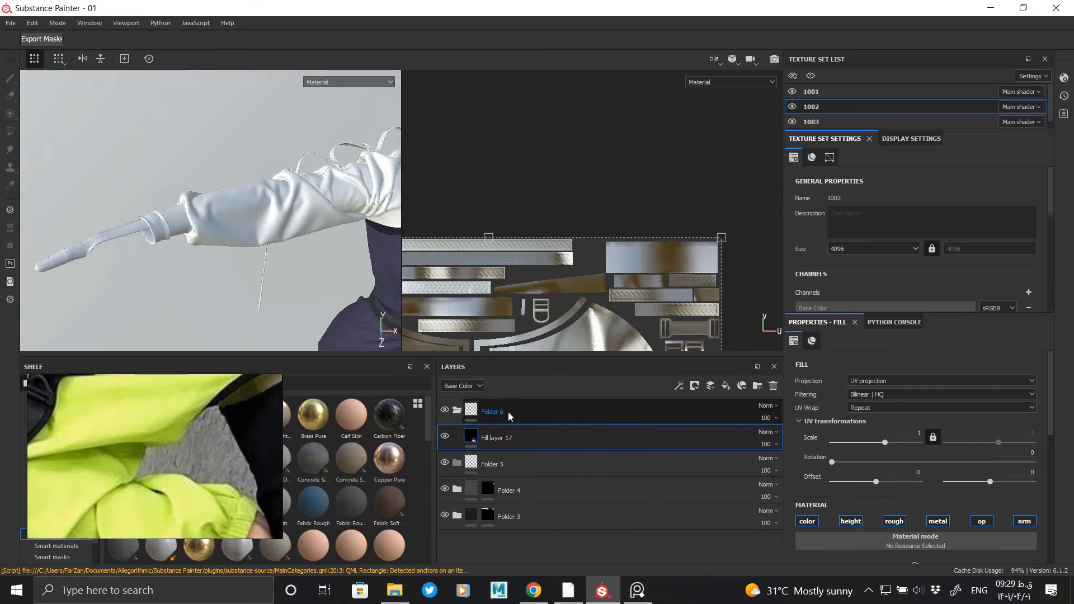
{"action": "scroll", "coordinate": [874, 512], "scroll_direction": "down", "scroll_amount": 3}
{"action": "left_click", "coordinate": [873, 498]}
{"action": "left_click", "coordinate": [906, 369]}
{"action": "left_click", "coordinate": [114, 389]}
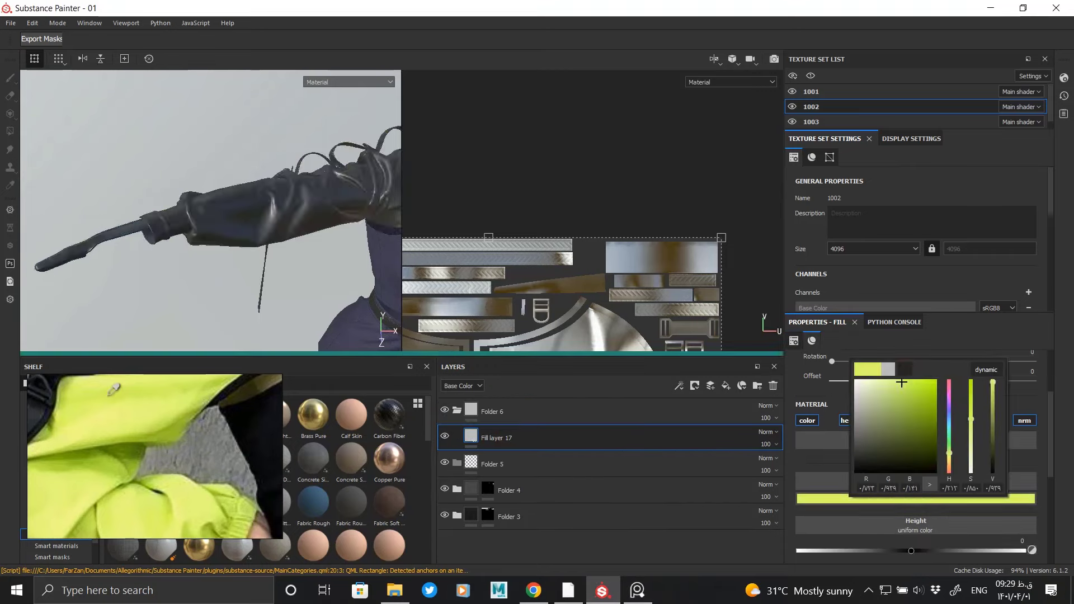
{"action": "left_click", "coordinate": [109, 456]}
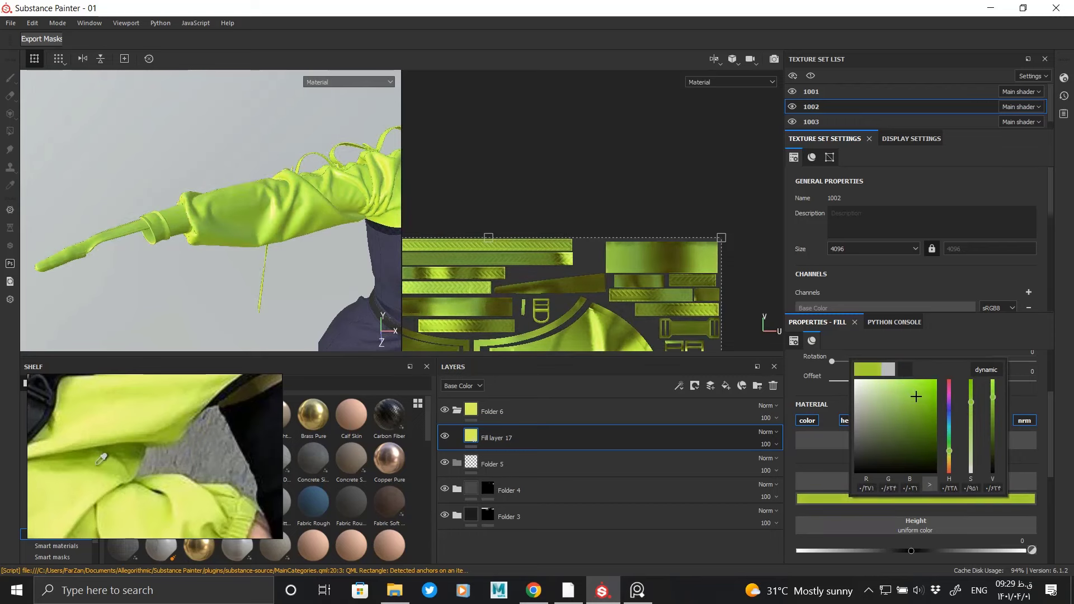
{"action": "left_click_drag", "start_coordinate": [101, 459], "coordinate": [81, 395]}
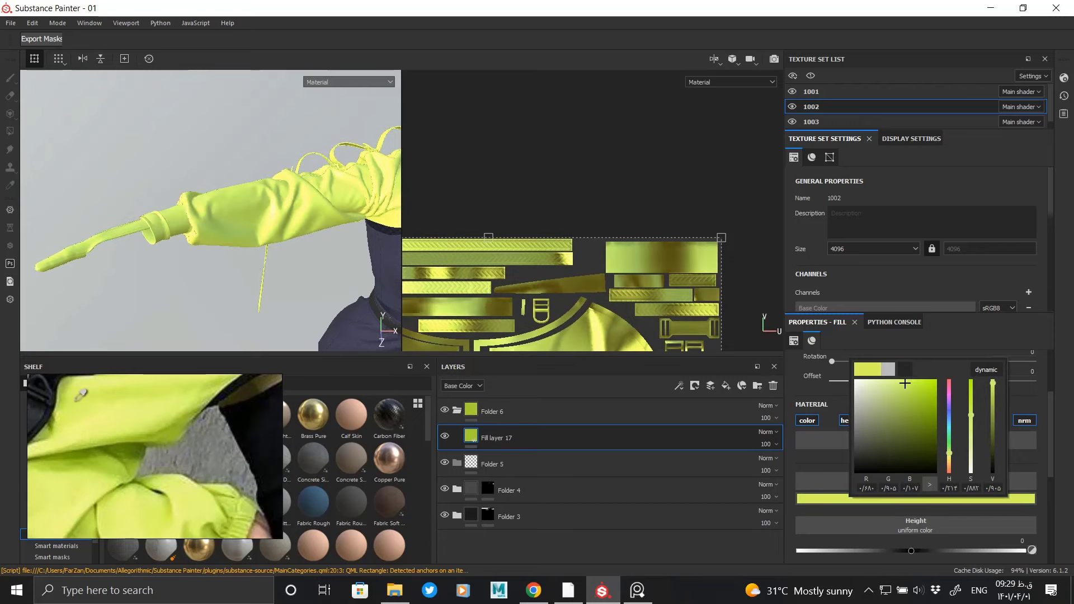
{"action": "left_click", "coordinate": [104, 457]}
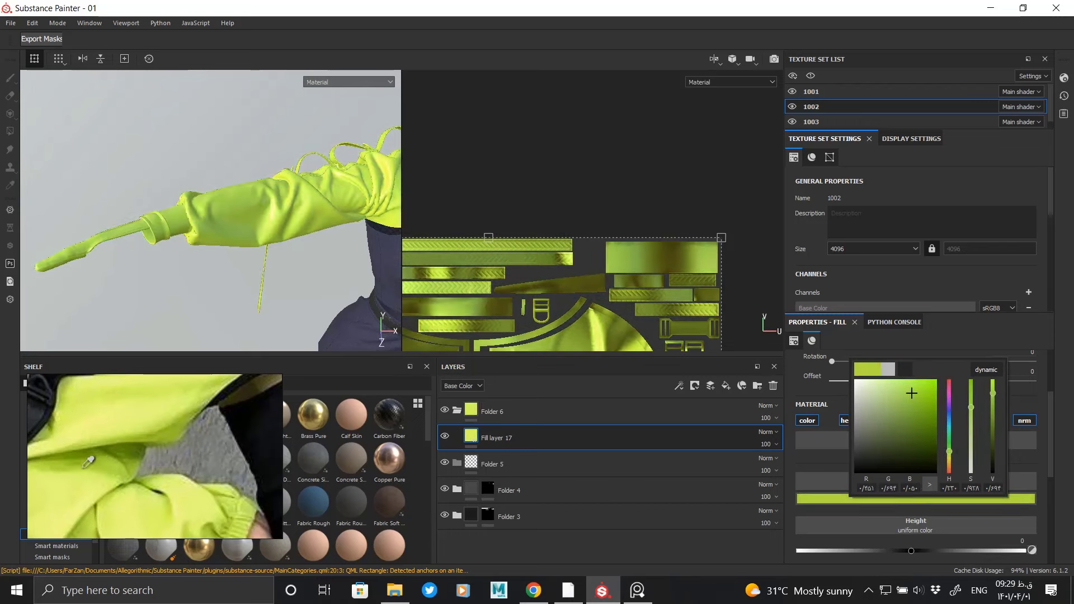
Step: Resample Fill layer 17's Base Color as olive-yellow from the reference photo
{"action": "mouse_move", "coordinate": [283, 223]}
{"action": "left_mouse_down", "text": "alt"}
{"action": "mouse_move", "coordinate": [249, 223]}
{"action": "mouse_move", "coordinate": [280, 230]}
{"action": "left_mouse_up", "text": "alt"}
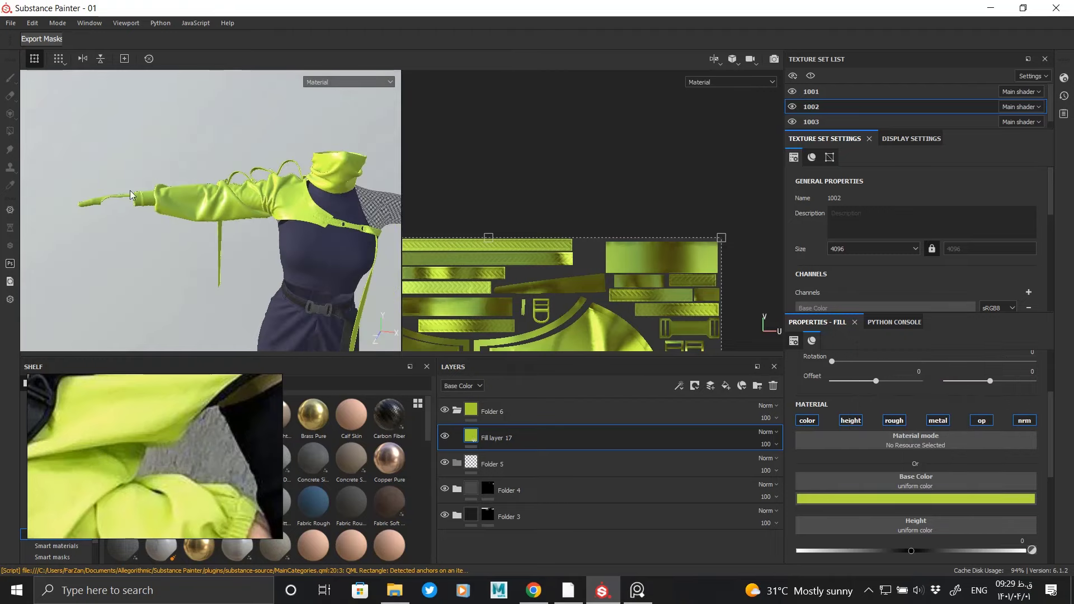
{"action": "right_click_drag", "start_coordinate": [280, 230], "coordinate": [299, 248], "text": "alt"}
{"action": "left_click_drag", "start_coordinate": [299, 248], "coordinate": [265, 224], "text": "alt"}
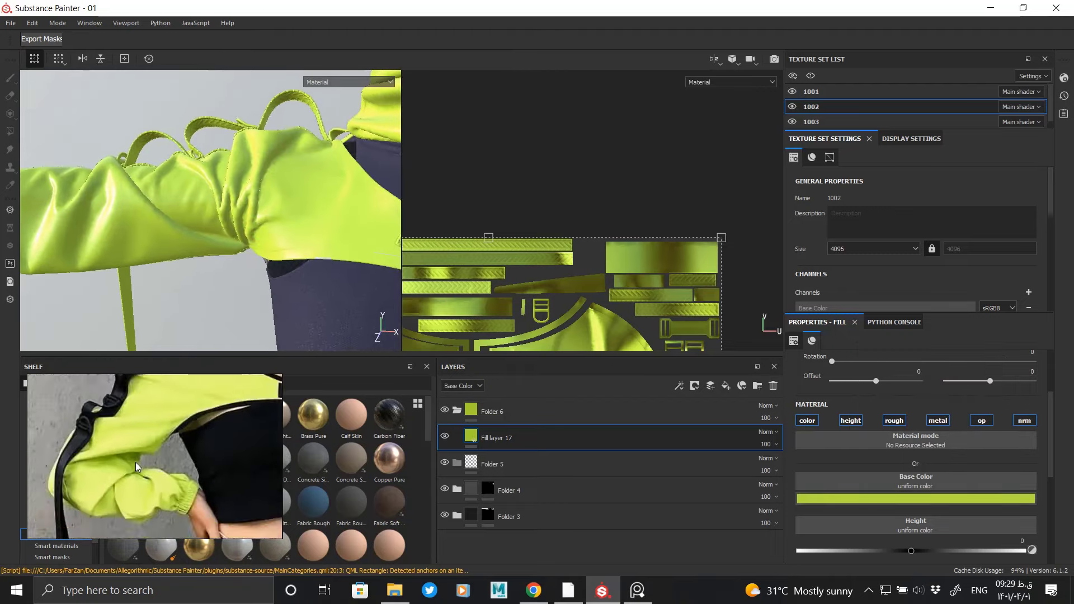
{"action": "left_click", "coordinate": [828, 502]}
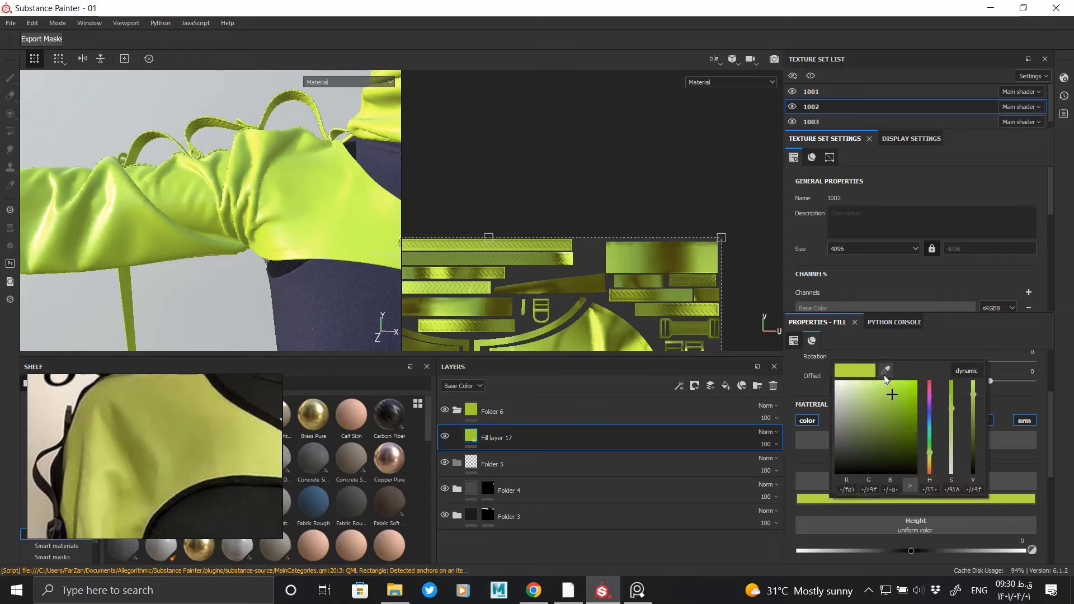
{"action": "left_click_drag", "start_coordinate": [884, 375], "coordinate": [192, 417]}
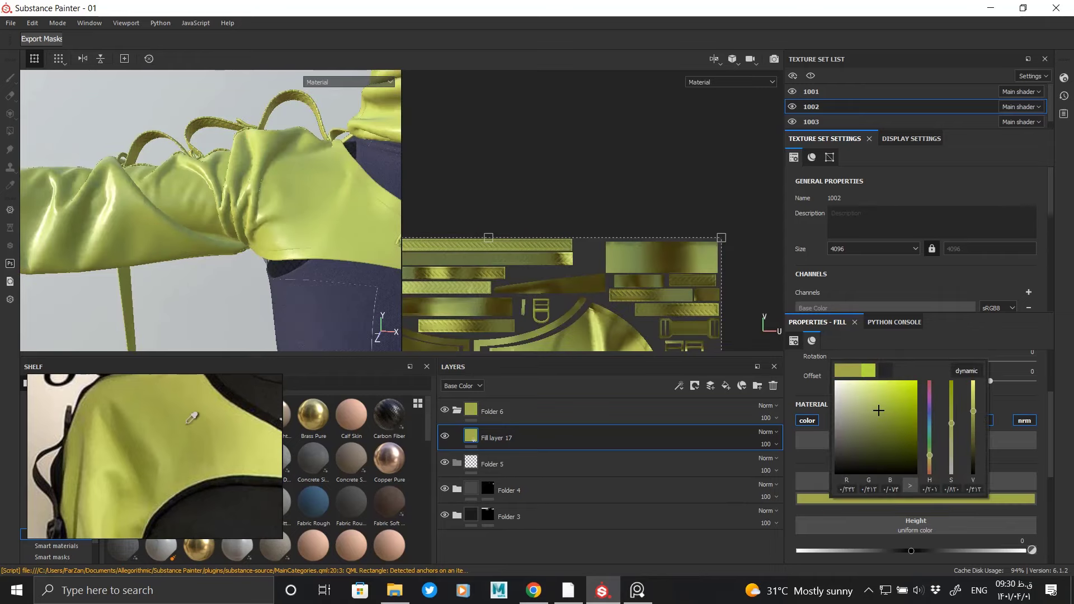
{"action": "left_click", "coordinate": [830, 458]}
{"action": "left_click_drag", "start_coordinate": [238, 255], "coordinate": [335, 252], "text": "alt"}
Step: Give Folder 6 a black mask and polygon-fill the sleeve and cuff white
{"action": "right_click", "coordinate": [481, 412]}
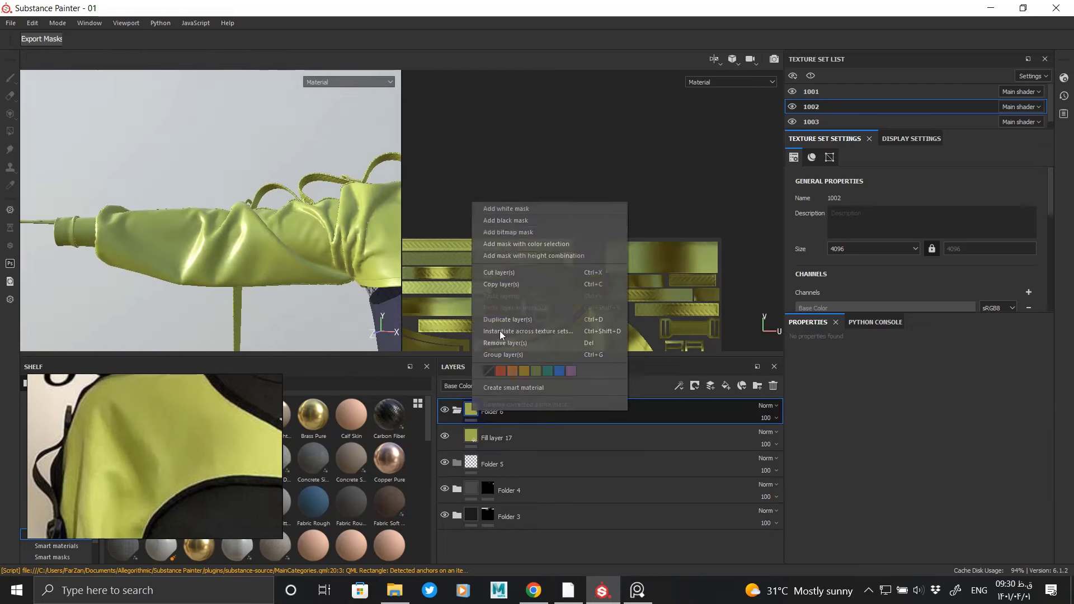
{"action": "left_click", "coordinate": [499, 331]}
{"action": "key", "text": "4"}
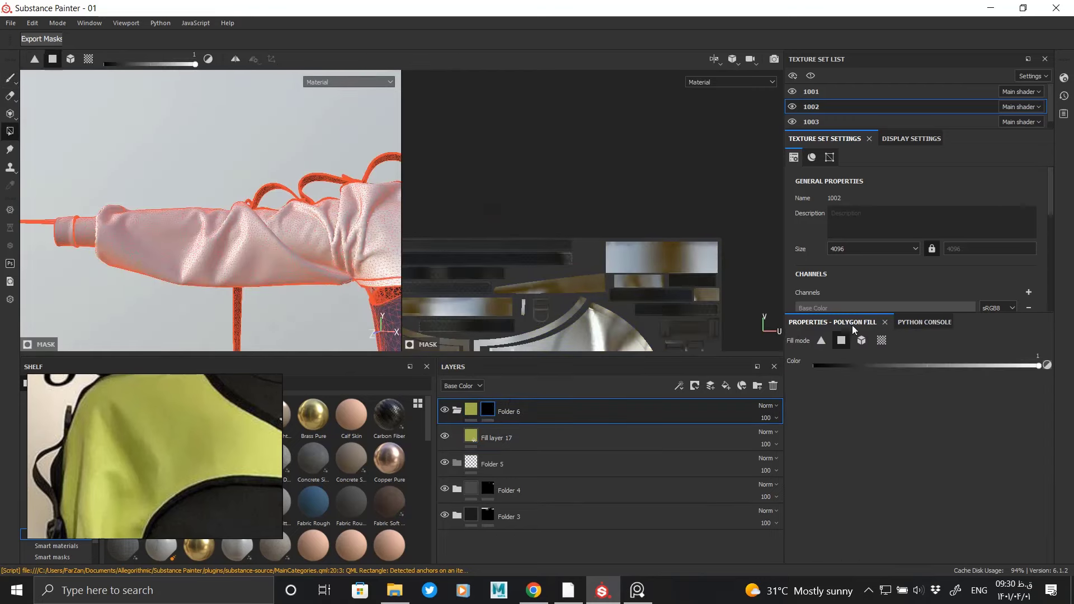
{"action": "left_click_drag", "start_coordinate": [234, 283], "coordinate": [224, 263], "text": "alt"}
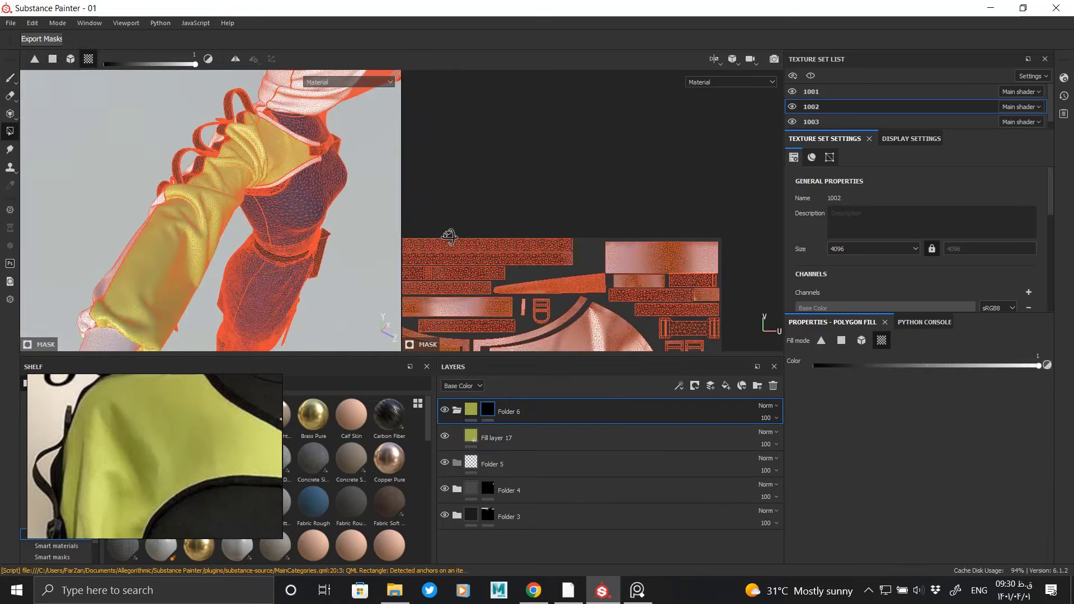
{"action": "left_click", "coordinate": [223, 264]}
{"action": "mouse_move", "coordinate": [289, 243]}
{"action": "left_mouse_down", "text": "alt"}
{"action": "mouse_move", "coordinate": [190, 250]}
{"action": "mouse_move", "coordinate": [259, 247]}
{"action": "mouse_move", "coordinate": [168, 166]}
{"action": "mouse_move", "coordinate": [209, 195]}
{"action": "mouse_move", "coordinate": [269, 173]}
{"action": "mouse_move", "coordinate": [298, 328]}
{"action": "mouse_move", "coordinate": [207, 160]}
{"action": "mouse_move", "coordinate": [300, 259]}
{"action": "mouse_move", "coordinate": [307, 237]}
{"action": "mouse_move", "coordinate": [405, 189]}
{"action": "mouse_move", "coordinate": [298, 136]}
{"action": "left_mouse_up", "text": "alt"}
{"action": "left_click", "coordinate": [260, 251]}
{"action": "left_click", "coordinate": [471, 409]}
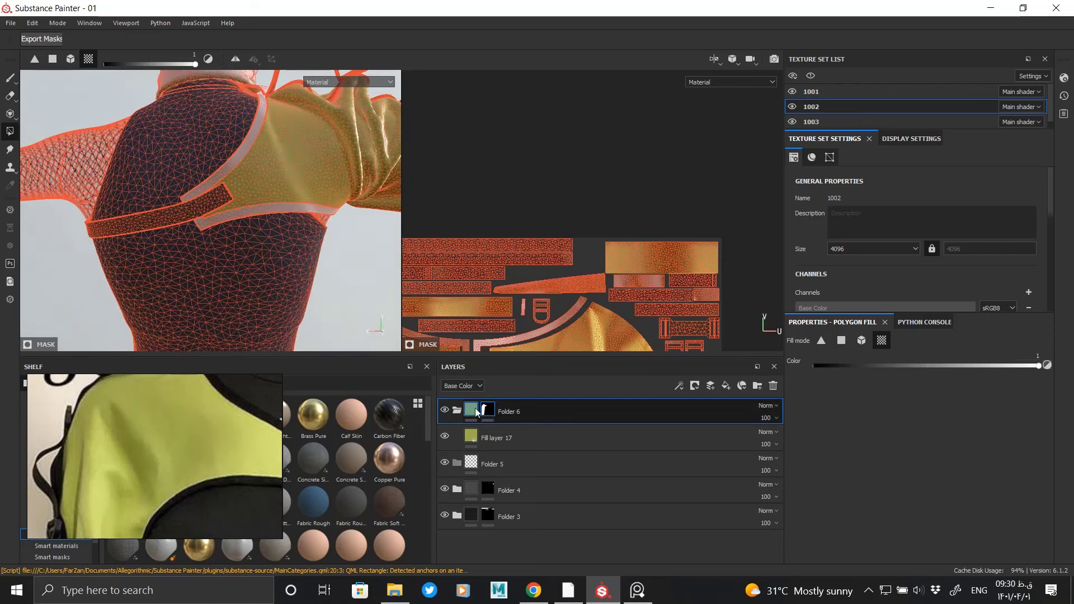
{"action": "mouse_move", "coordinate": [280, 231]}
{"action": "left_mouse_down", "text": "alt"}
{"action": "mouse_move", "coordinate": [173, 226]}
{"action": "mouse_move", "coordinate": [324, 192]}
{"action": "mouse_move", "coordinate": [168, 238]}
{"action": "left_mouse_up", "text": "alt"}
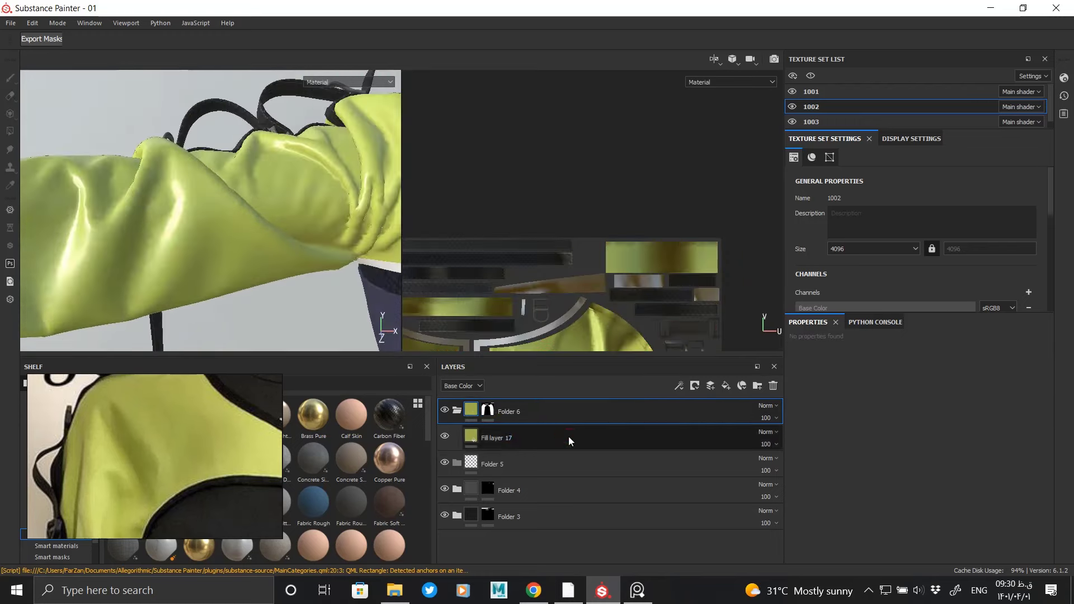
Step: Raise Fill layer 17's roughness to 0.4561
{"action": "left_click", "coordinate": [568, 437]}
{"action": "left_click", "coordinate": [1029, 498]}
{"action": "scroll", "coordinate": [938, 517], "scroll_direction": "down", "scroll_amount": 1}
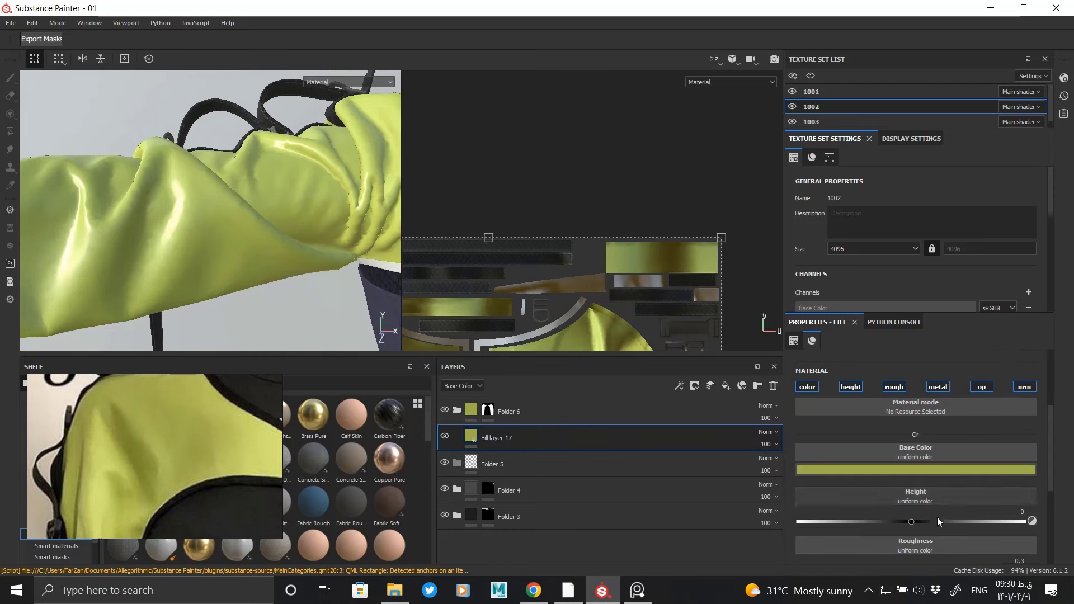
{"action": "scroll", "coordinate": [912, 519], "scroll_direction": "down", "scroll_amount": 2}
{"action": "left_click", "coordinate": [901, 498]}
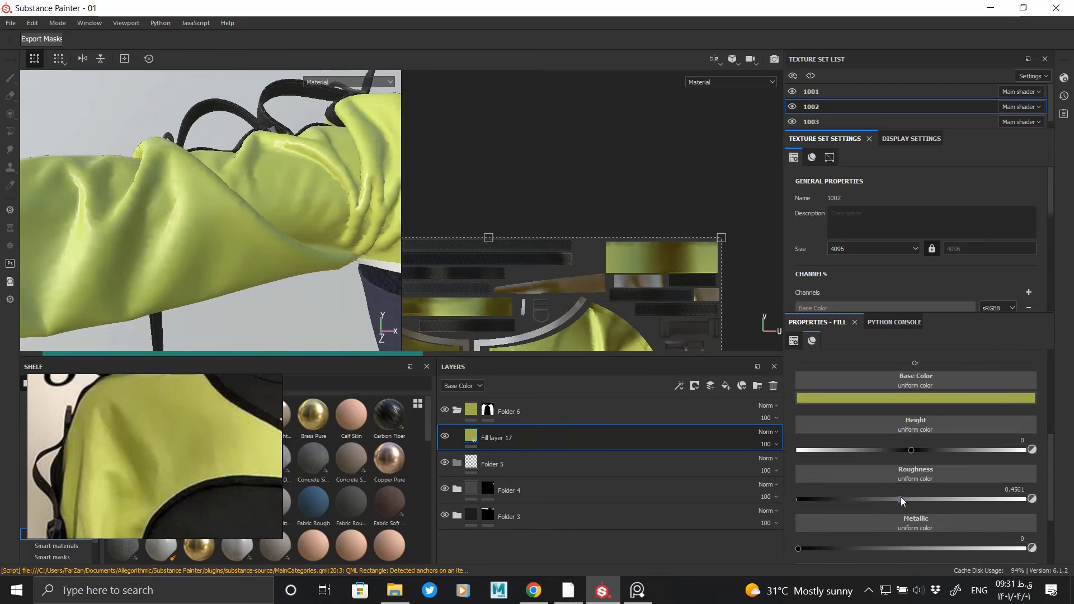
{"action": "mouse_move", "coordinate": [194, 199]}
{"action": "left_mouse_down", "text": "alt"}
{"action": "mouse_move", "coordinate": [187, 180]}
{"action": "mouse_move", "coordinate": [275, 245]}
{"action": "left_mouse_up", "text": "alt"}
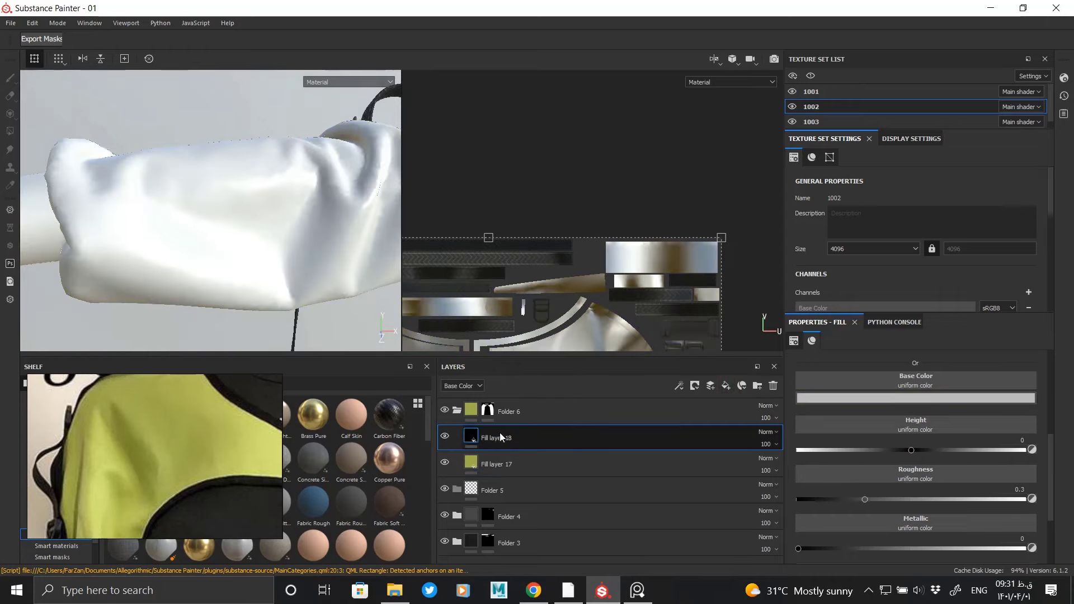
Step: Give Fill layer 18 a black mask with a paint effect
{"action": "right_click", "coordinate": [499, 432]}
{"action": "left_click", "coordinate": [531, 114]}
{"action": "right_click", "coordinate": [484, 435]}
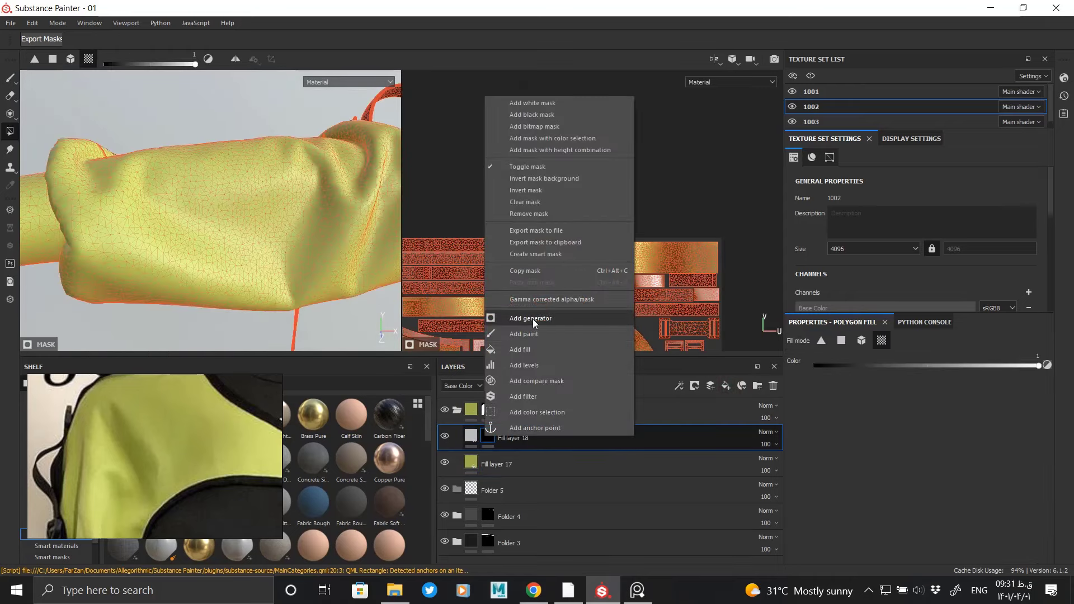
{"action": "left_click", "coordinate": [526, 334]}
Step: Replace the mask's paint effect with a fill using the Circles grayscale pattern
{"action": "left_click", "coordinate": [769, 458]}
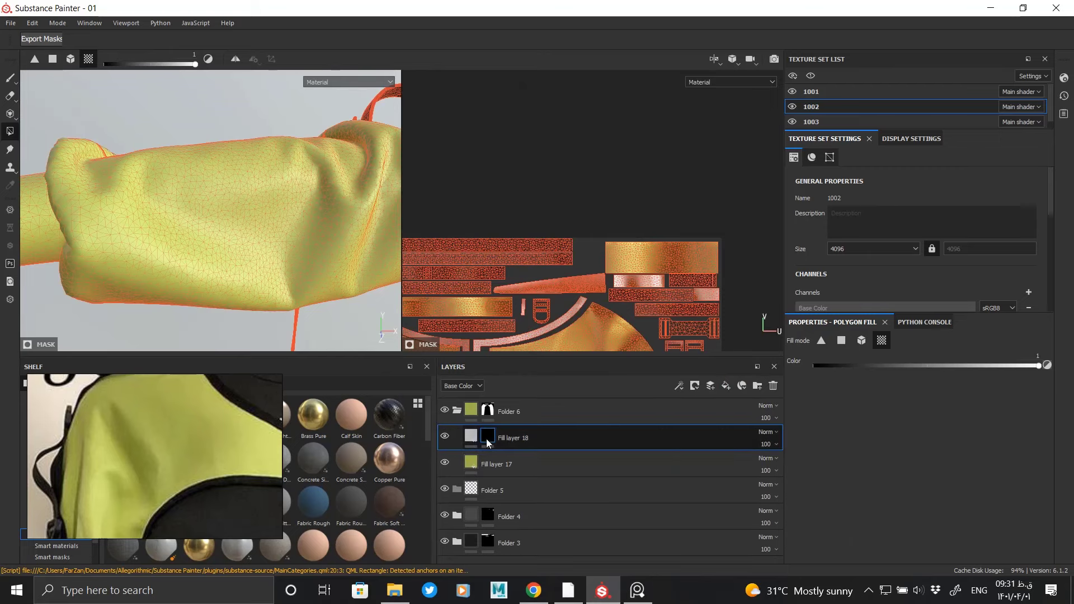
{"action": "right_click", "coordinate": [486, 438]}
{"action": "left_click", "coordinate": [528, 350]}
{"action": "left_click", "coordinate": [845, 372]}
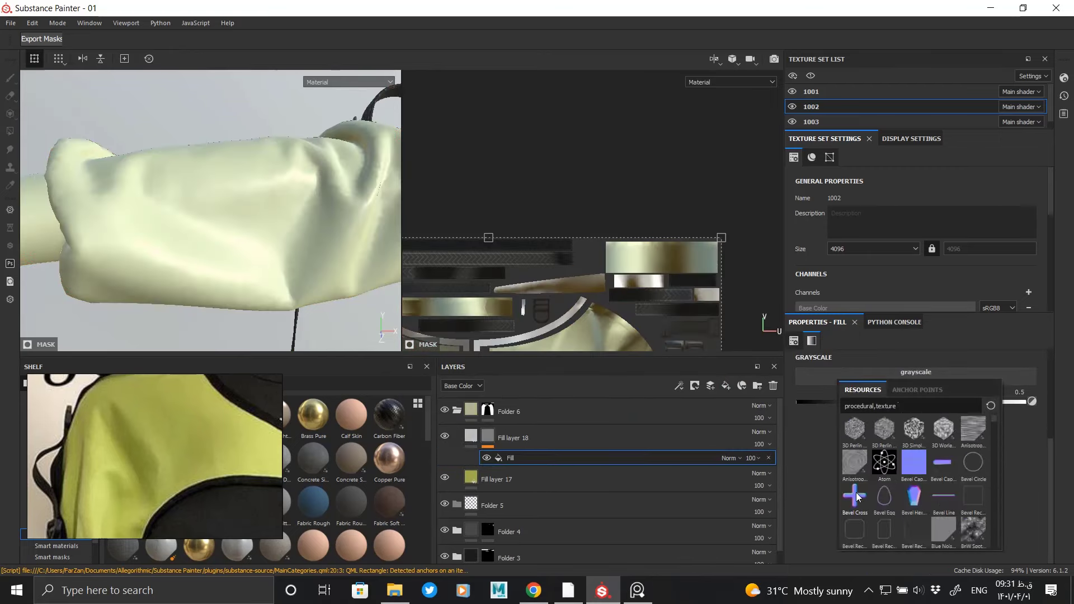
{"action": "scroll", "coordinate": [880, 496], "scroll_direction": "down", "scroll_amount": 3}
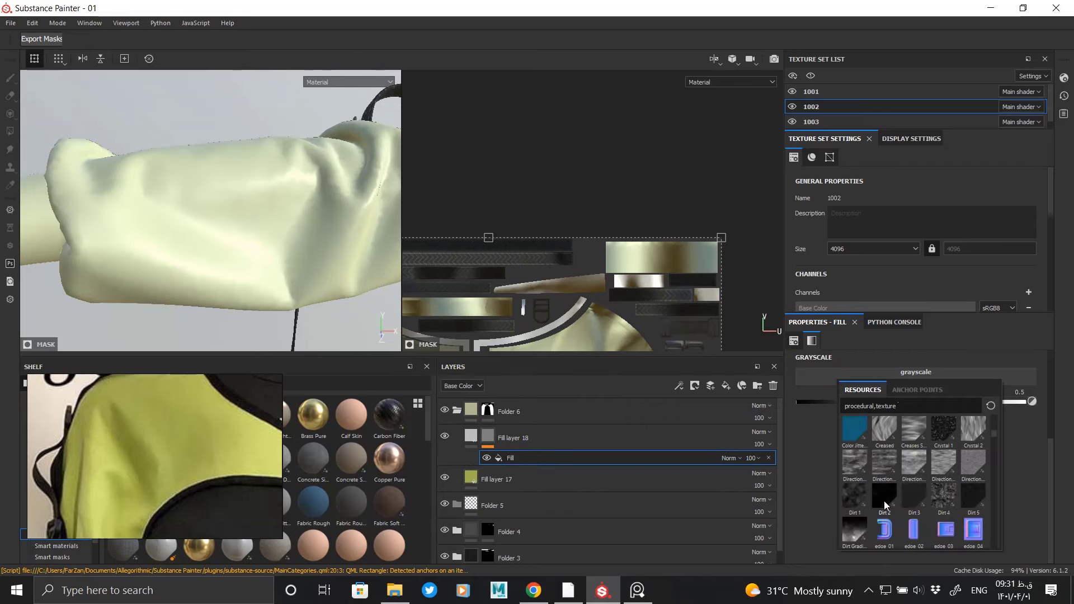
{"action": "scroll", "coordinate": [883, 499], "scroll_direction": "down", "scroll_amount": 3}
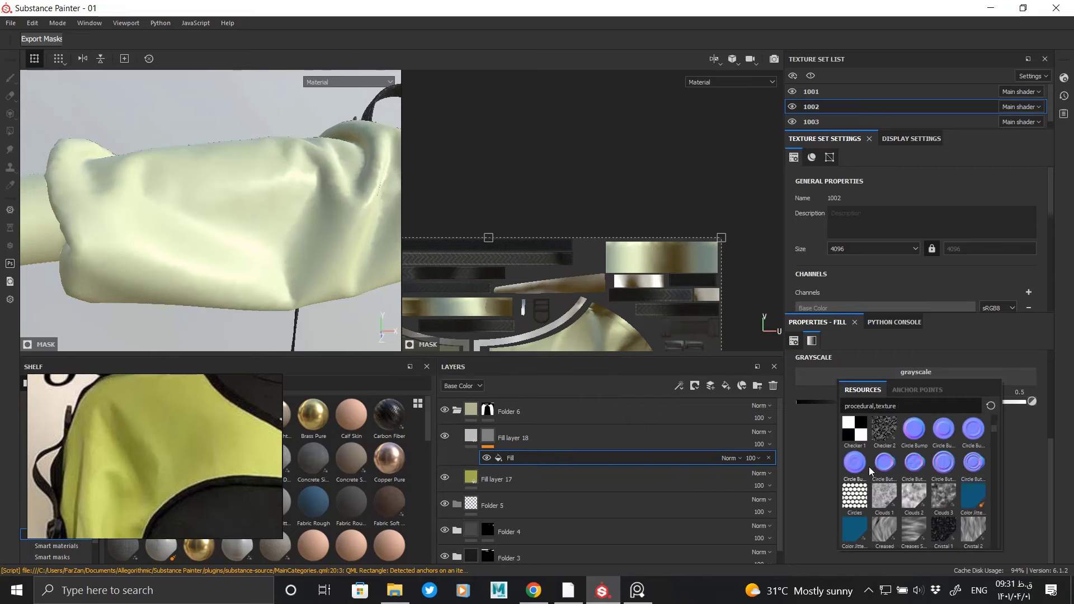
{"action": "left_click", "coordinate": [869, 467]}
{"action": "key", "text": "4"}
Step: Set the Circles fill to tile 16, balance 0.54, contrast 0.78 and show its UV scale settings
{"action": "left_click", "coordinate": [534, 465]}
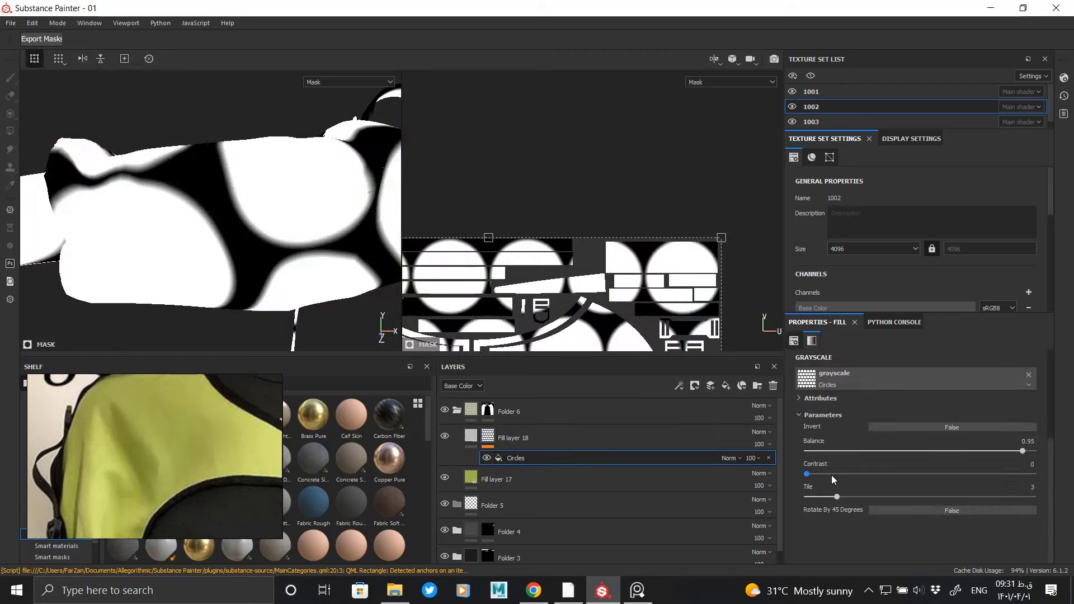
{"action": "left_click_drag", "start_coordinate": [807, 497], "coordinate": [1034, 497]}
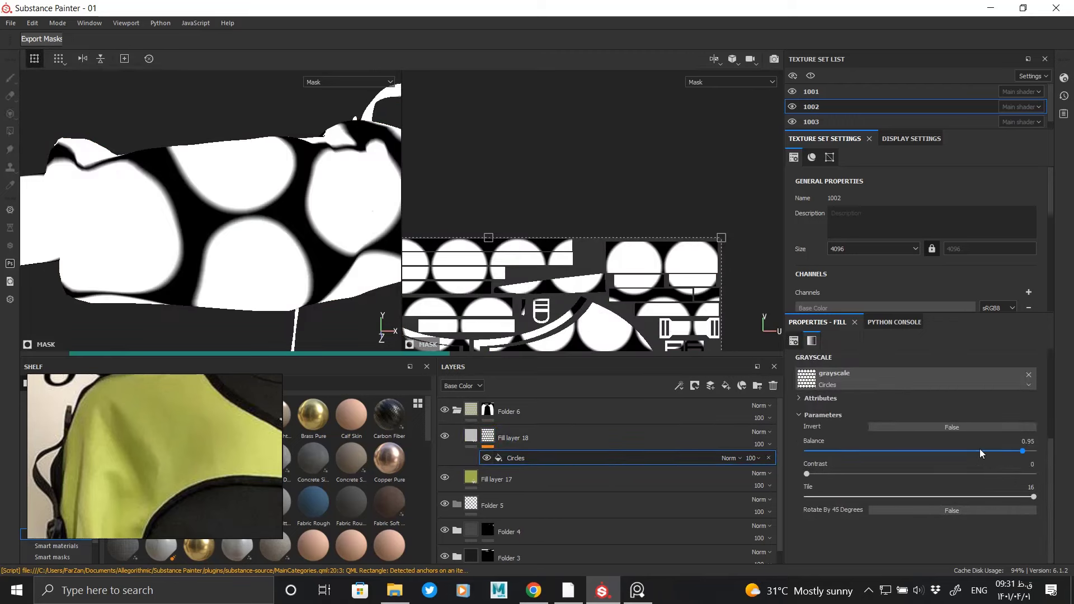
{"action": "left_click", "coordinate": [929, 451]}
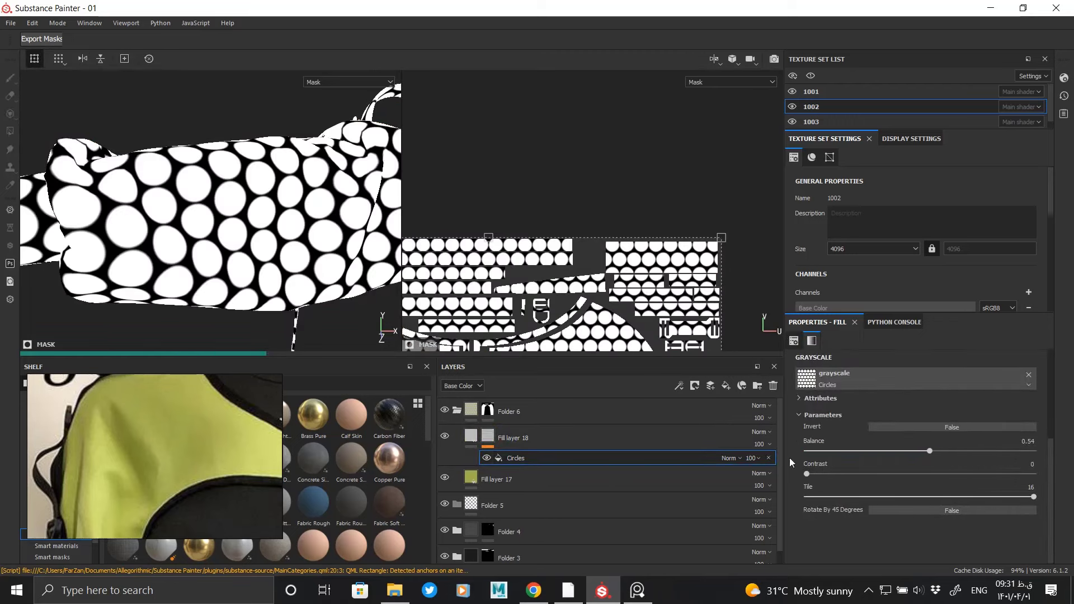
{"action": "left_click", "coordinate": [983, 474]}
{"action": "left_click", "coordinate": [470, 439]}
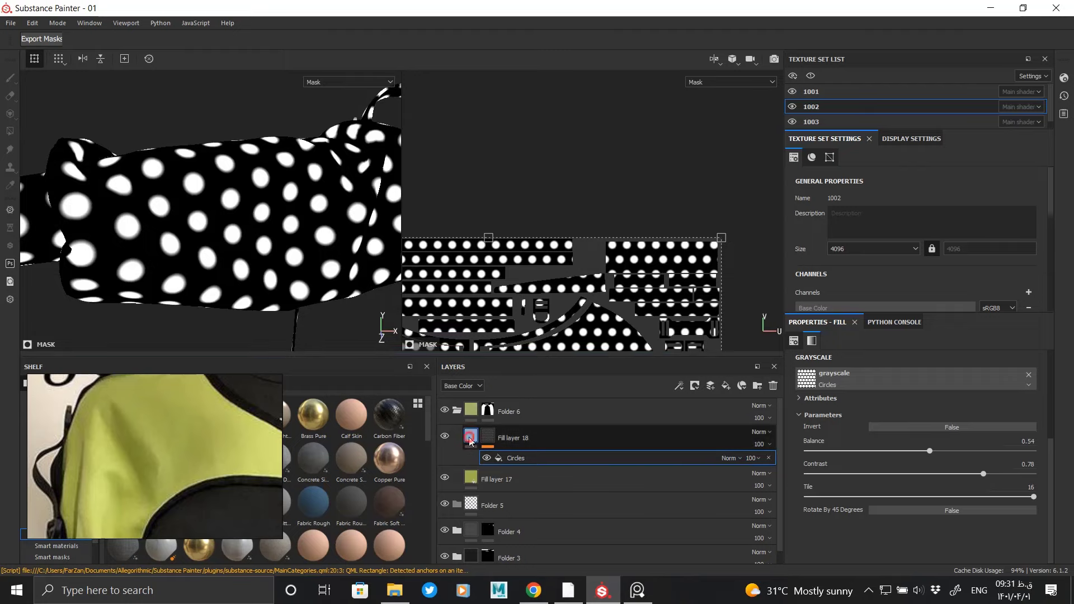
{"action": "left_click", "coordinate": [537, 456]}
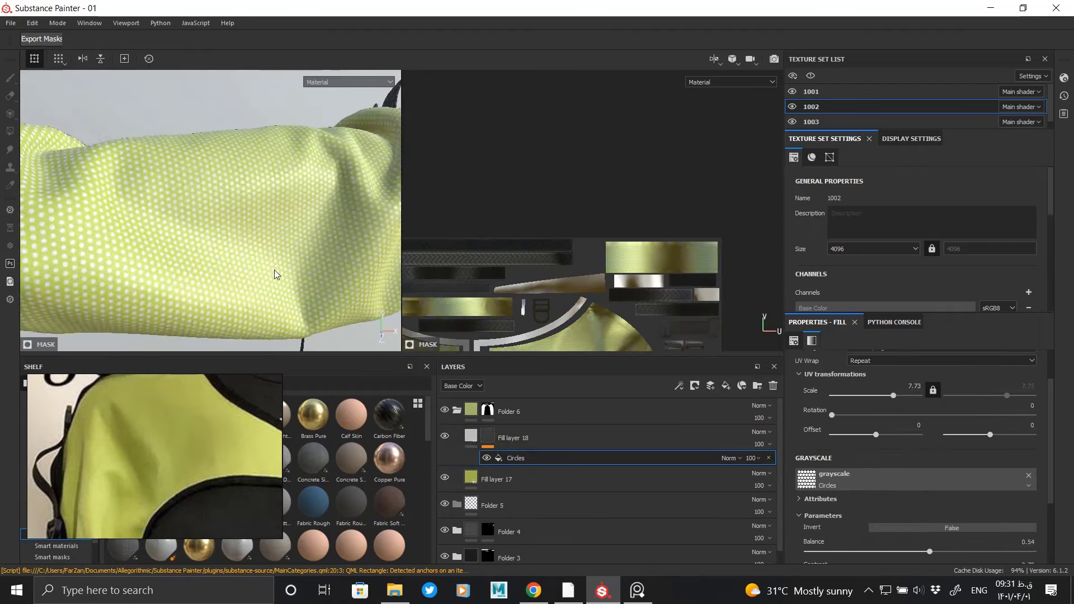
{"action": "scroll", "coordinate": [276, 263], "scroll_direction": "up", "scroll_amount": 5}
Step: Give Fill layer 18 a height of 0.0244 so the dots emboss
{"action": "left_click", "coordinate": [473, 434]}
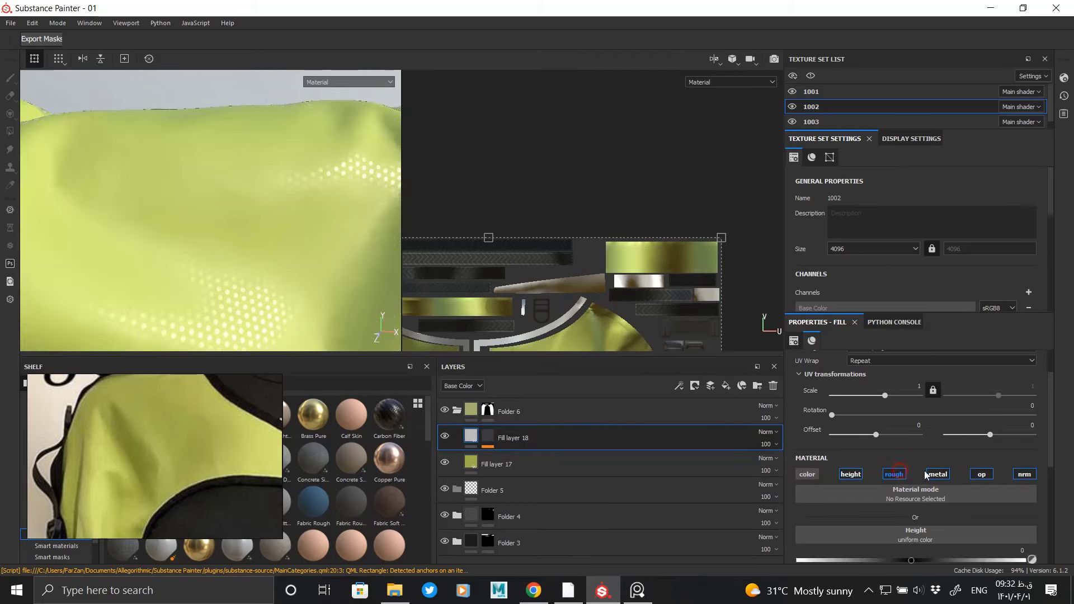
{"action": "scroll", "coordinate": [880, 508], "scroll_direction": "down", "scroll_amount": 2}
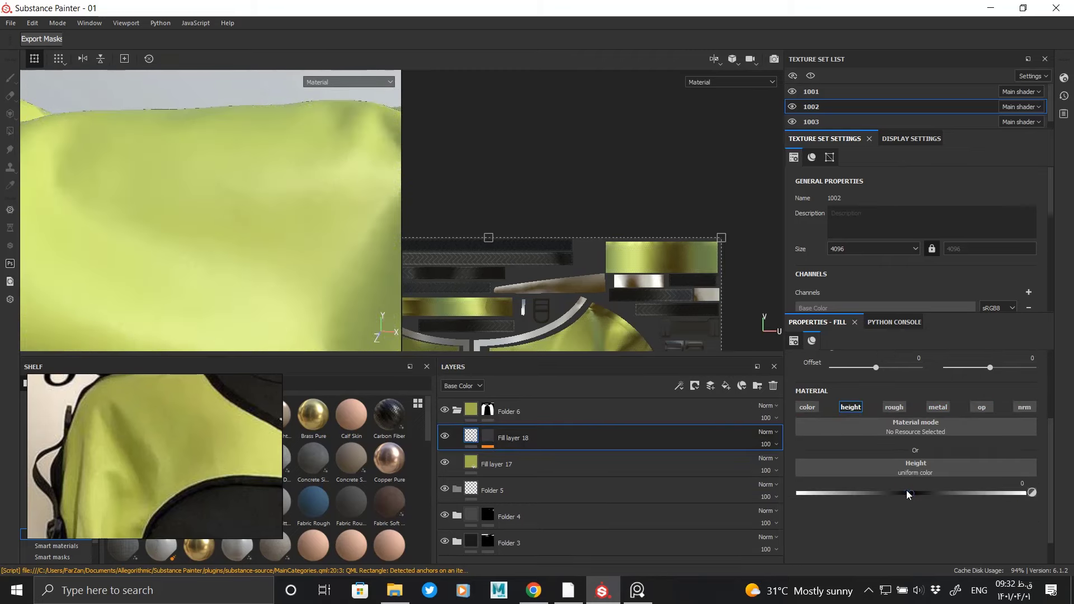
{"action": "left_click", "coordinate": [906, 493]}
{"action": "left_click_drag", "start_coordinate": [911, 494], "coordinate": [914, 494]}
{"action": "scroll", "coordinate": [210, 240], "scroll_direction": "down", "scroll_amount": 3}
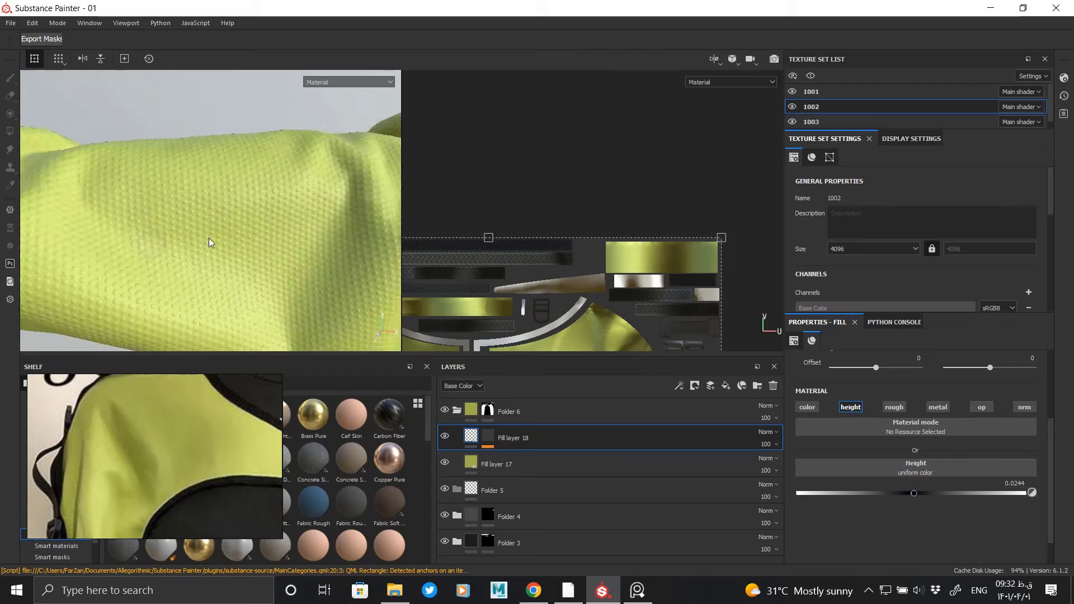
{"action": "left_click_drag", "start_coordinate": [211, 240], "coordinate": [338, 235], "text": "alt"}
{"action": "scroll", "coordinate": [337, 235], "scroll_direction": "up", "scroll_amount": 3}
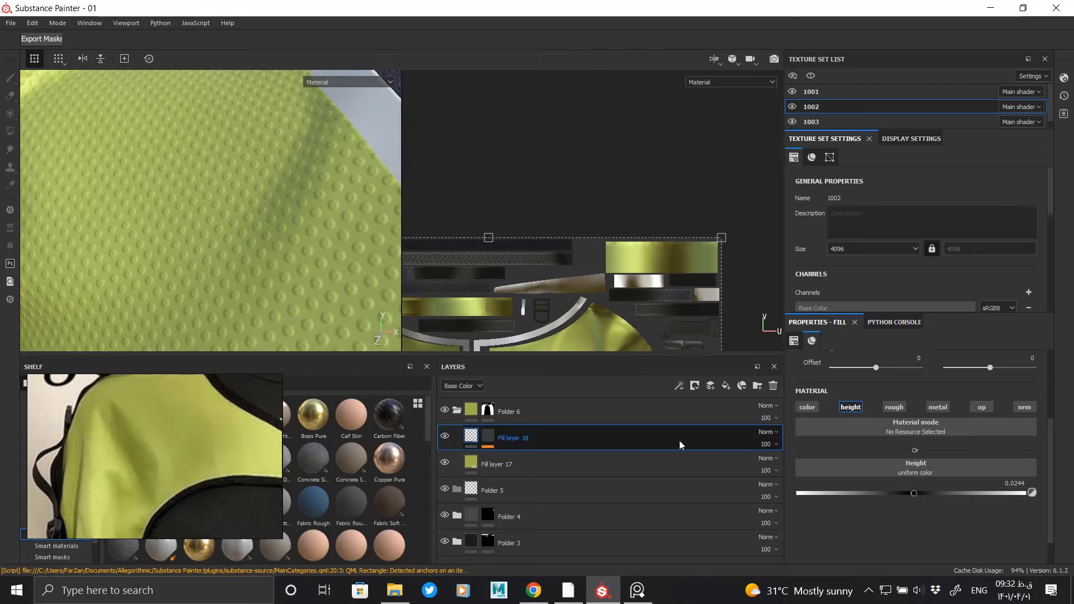
Step: Raise the Circles scale to 31.73 for finer dots and inspect the sleeve fabric close up
{"action": "left_click", "coordinate": [488, 438]}
{"action": "scroll", "coordinate": [901, 416], "scroll_direction": "up", "scroll_amount": 2}
{"action": "left_click_drag", "start_coordinate": [896, 395], "coordinate": [903, 395]}
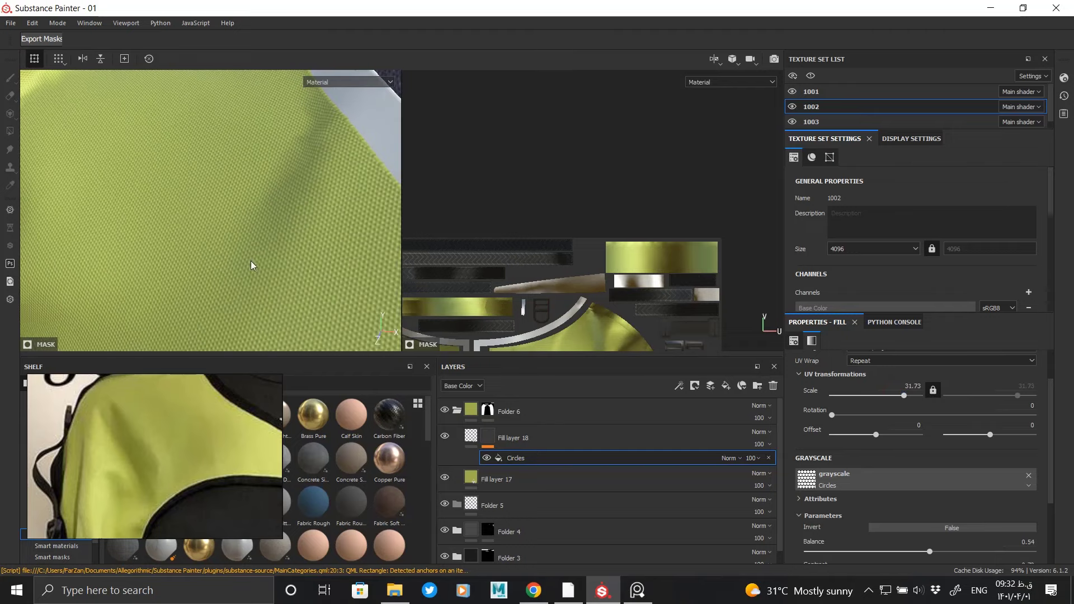
{"action": "mouse_move", "coordinate": [252, 264]}
{"action": "left_mouse_down", "text": "alt"}
{"action": "mouse_move", "coordinate": [213, 218]}
{"action": "mouse_move", "coordinate": [213, 256]}
{"action": "left_mouse_up", "text": "alt"}
{"action": "scroll", "coordinate": [210, 215], "scroll_direction": "up", "scroll_amount": 3}
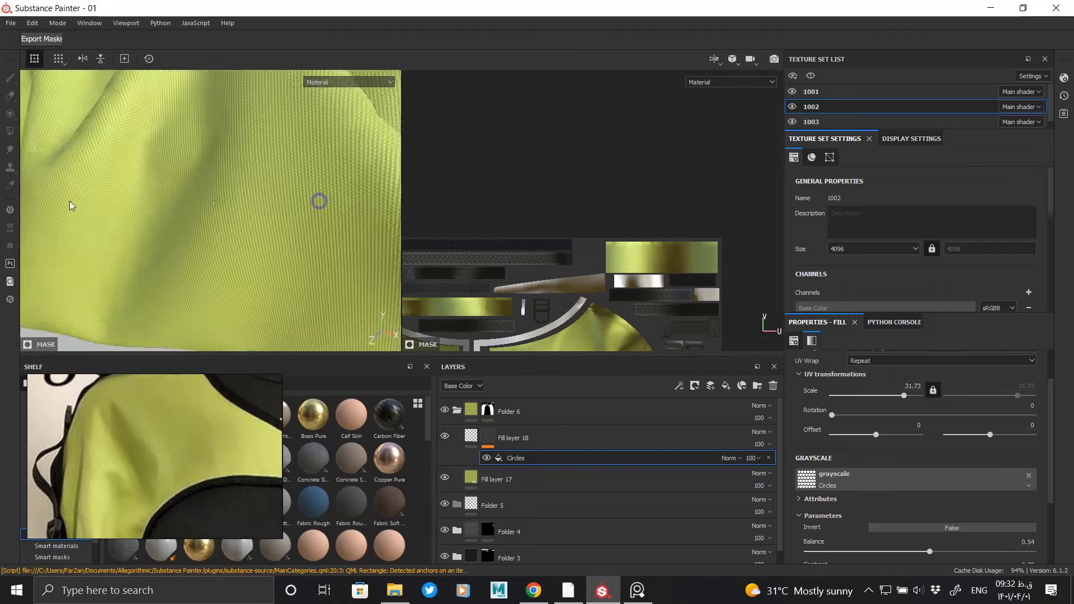
{"action": "left_click", "coordinate": [513, 438]}
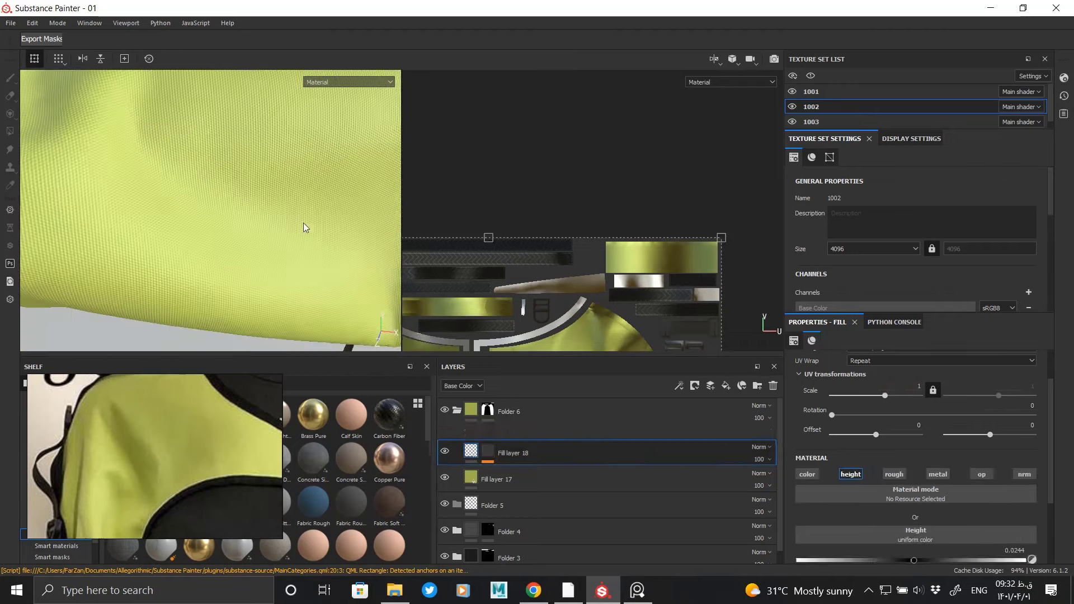
{"action": "left_click_drag", "start_coordinate": [302, 228], "coordinate": [267, 319], "text": "alt"}
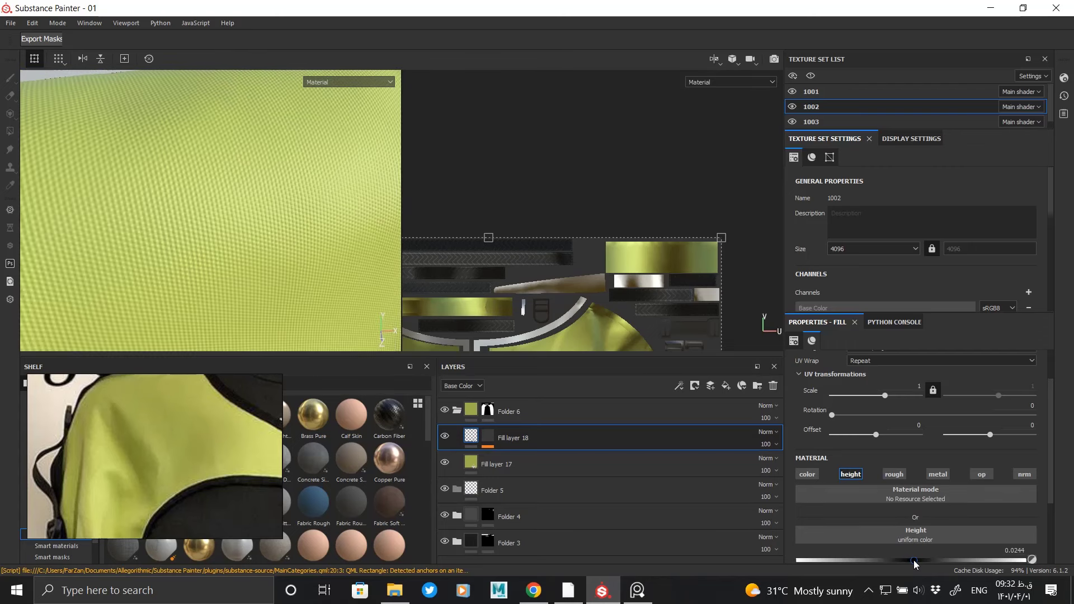
{"action": "scroll", "coordinate": [254, 244], "scroll_direction": "down", "scroll_amount": 5}
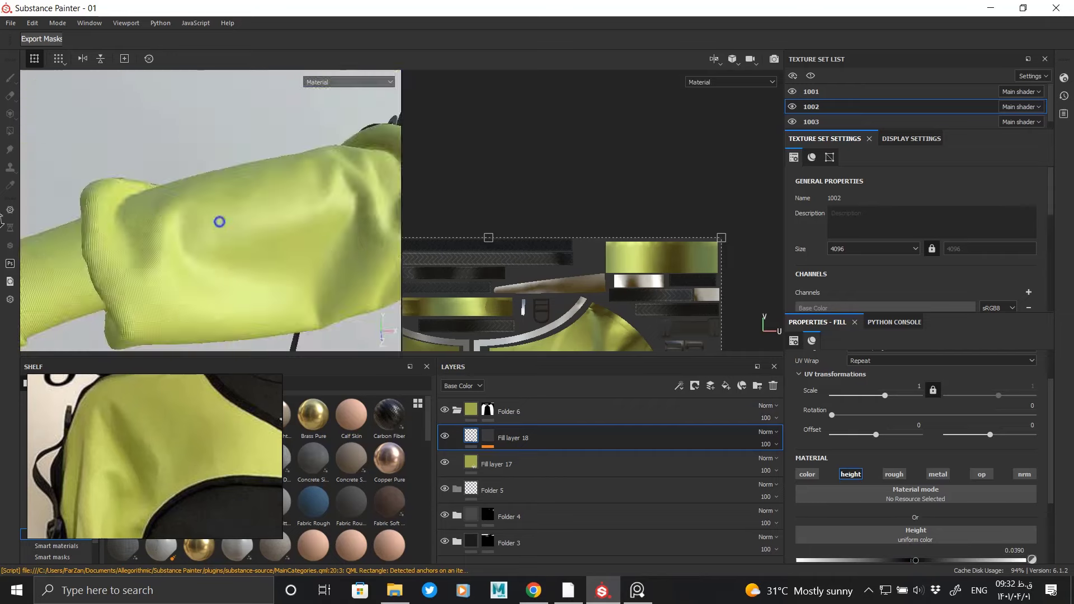
{"action": "mouse_move", "coordinate": [298, 216]}
{"action": "right_mouse_down", "text": "alt"}
{"action": "mouse_move", "coordinate": [263, 259]}
{"action": "mouse_move", "coordinate": [278, 228]}
{"action": "mouse_move", "coordinate": [319, 235]}
{"action": "mouse_move", "coordinate": [203, 203]}
{"action": "right_mouse_up", "text": "alt"}
{"action": "left_click_drag", "start_coordinate": [203, 202], "coordinate": [309, 224], "text": "alt"}
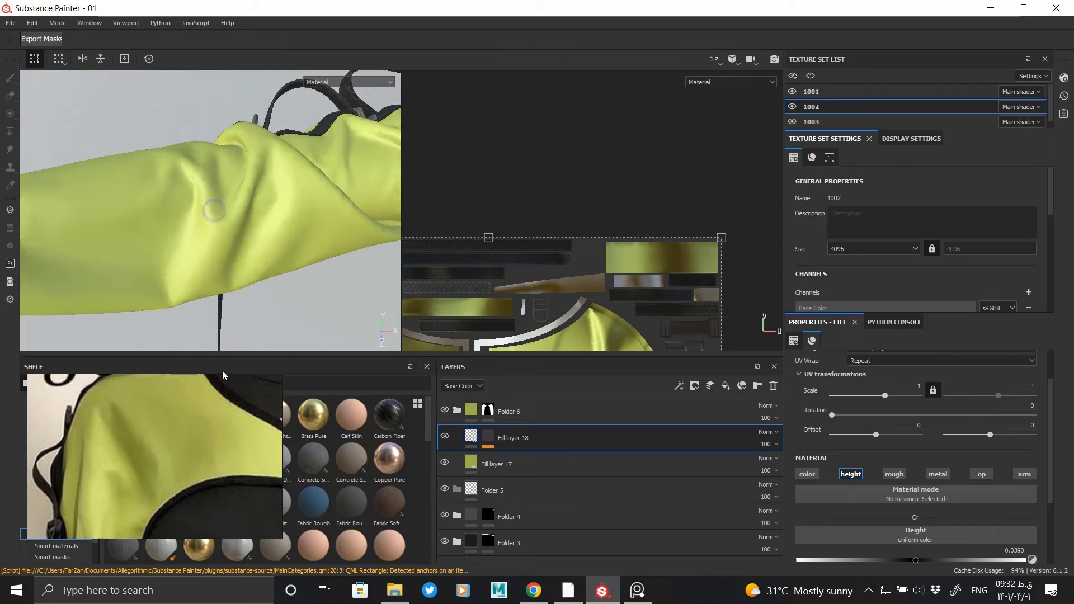
{"action": "right_click_drag", "start_coordinate": [309, 224], "coordinate": [309, 196], "text": "alt"}
{"action": "mouse_move", "coordinate": [309, 196]}
{"action": "left_mouse_down", "text": "alt"}
{"action": "mouse_move", "coordinate": [183, 216]}
{"action": "mouse_move", "coordinate": [288, 280]}
{"action": "mouse_move", "coordinate": [278, 227]}
{"action": "left_mouse_up", "text": "alt"}
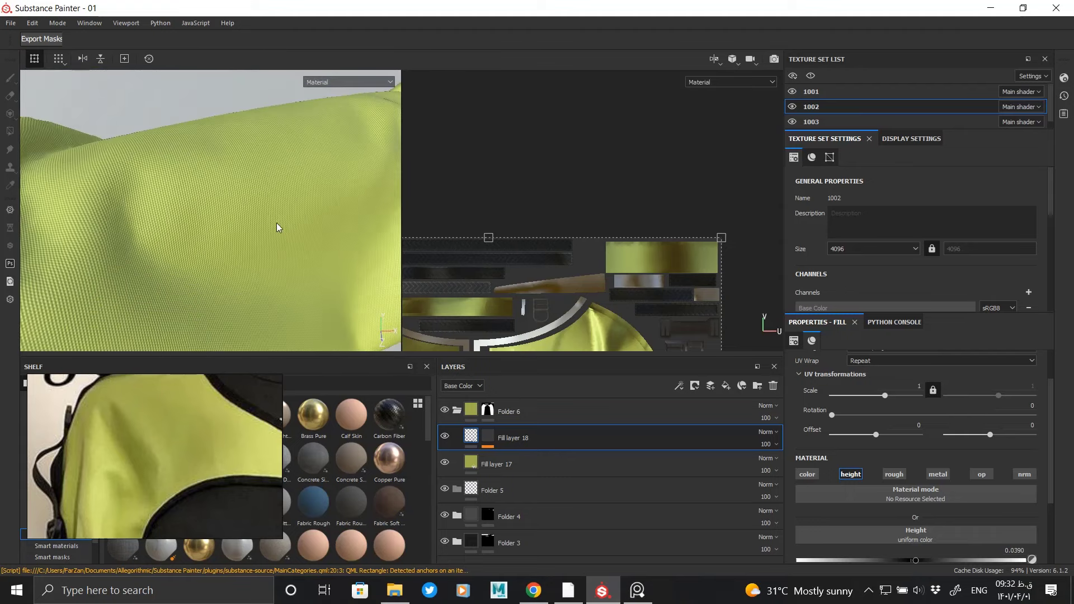
Step: Add Fill layer 19 with a black mask filled by the Dirt 4 pattern
{"action": "left_click", "coordinate": [725, 386]}
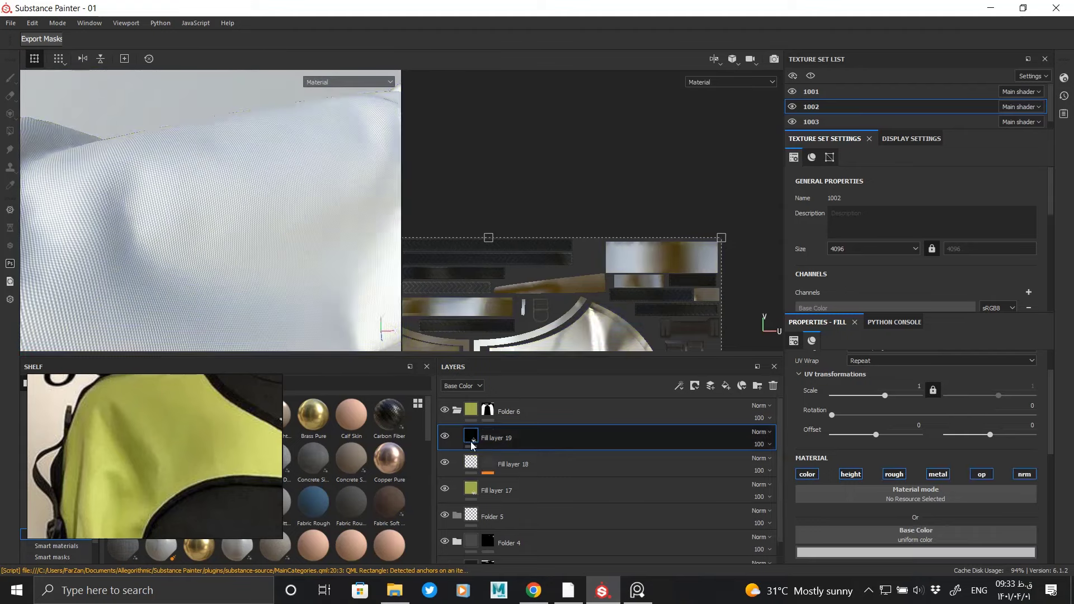
{"action": "right_click", "coordinate": [476, 438]}
{"action": "left_click", "coordinate": [520, 30]}
{"action": "right_click", "coordinate": [490, 436]}
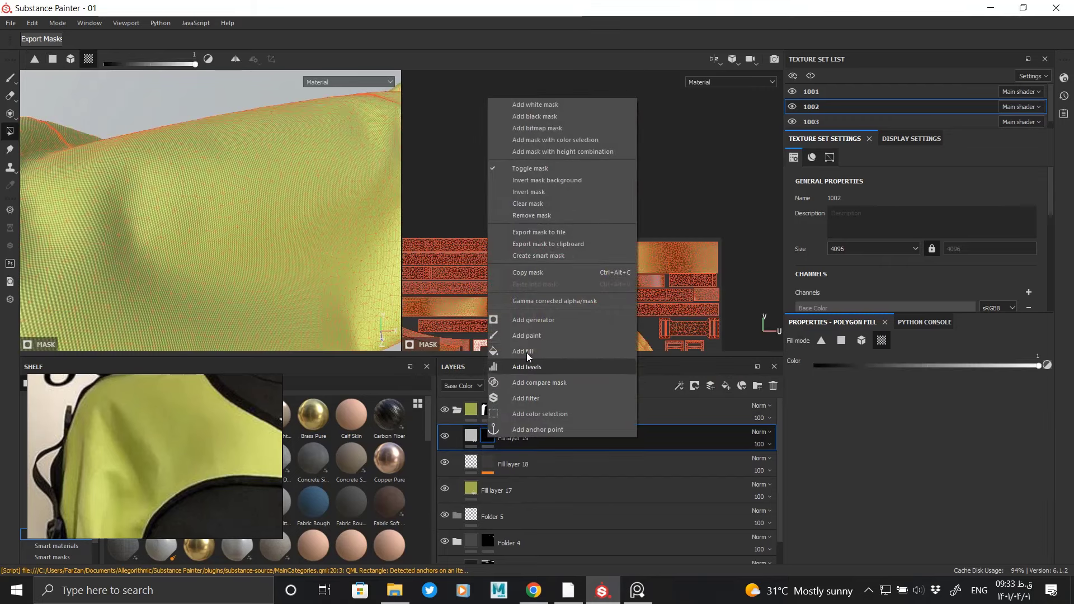
{"action": "left_click", "coordinate": [526, 353]}
{"action": "left_click", "coordinate": [908, 483]}
{"action": "scroll", "coordinate": [984, 432], "scroll_direction": "down", "scroll_amount": 3}
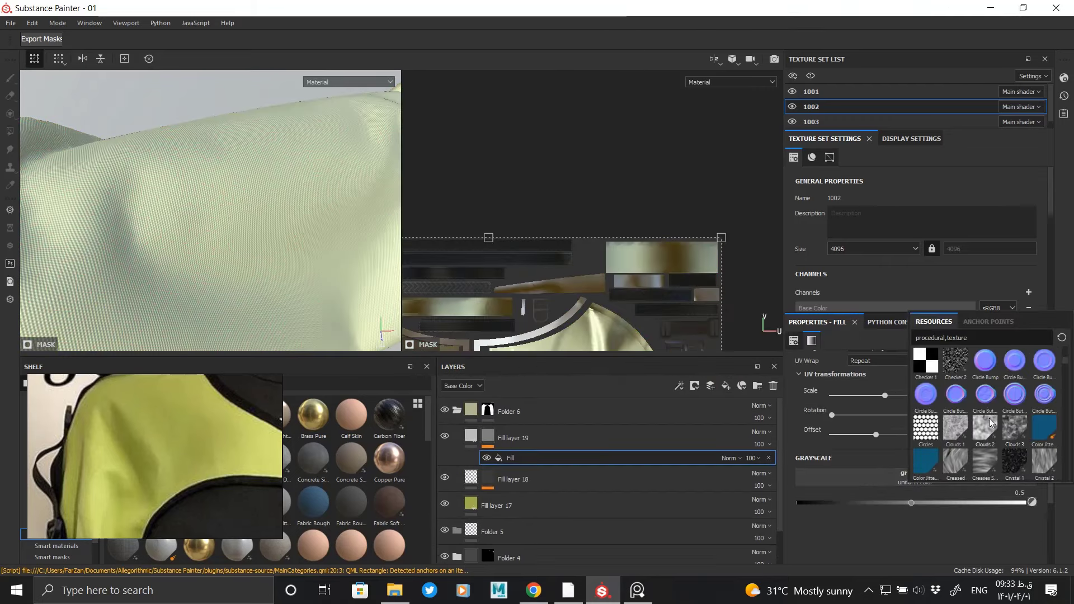
{"action": "scroll", "coordinate": [983, 419], "scroll_direction": "down", "scroll_amount": 3}
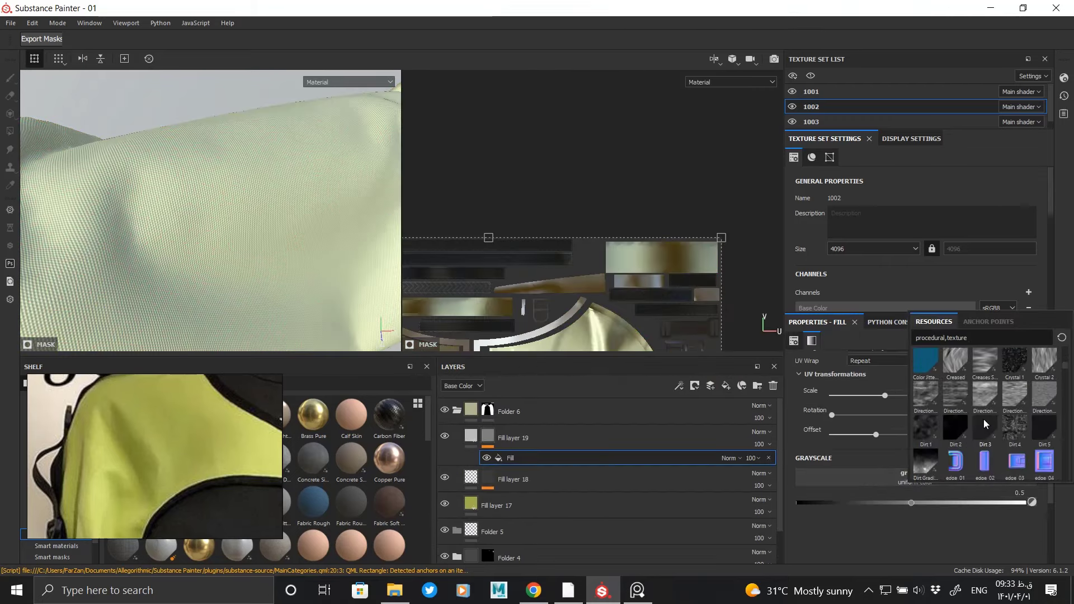
{"action": "left_click", "coordinate": [1016, 426]}
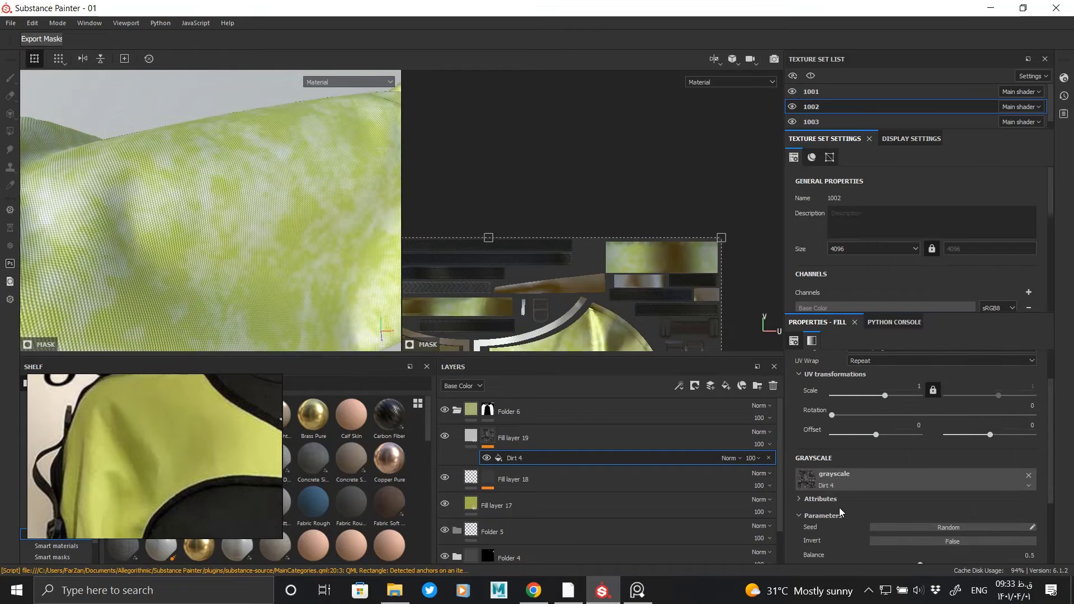
{"action": "scroll", "coordinate": [839, 508], "scroll_direction": "down", "scroll_amount": 2}
Step: Disable height and metalness on Fill layer 19 and set its roughness to about 0.25
{"action": "left_click", "coordinate": [488, 438]}
{"action": "key", "text": "4"}
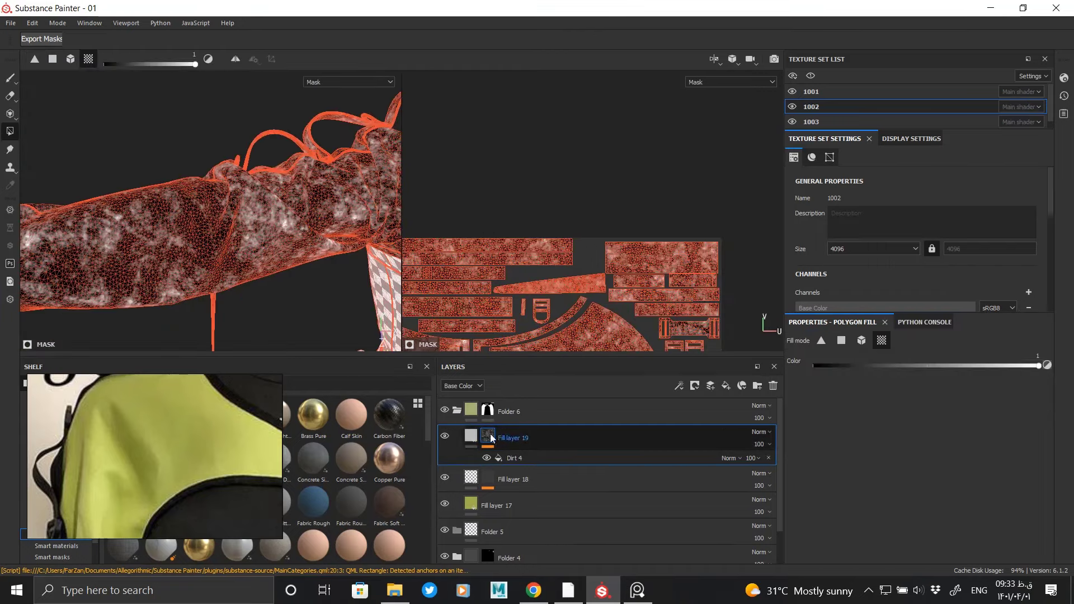
{"action": "left_click", "coordinate": [471, 437]}
{"action": "left_click", "coordinate": [846, 375]}
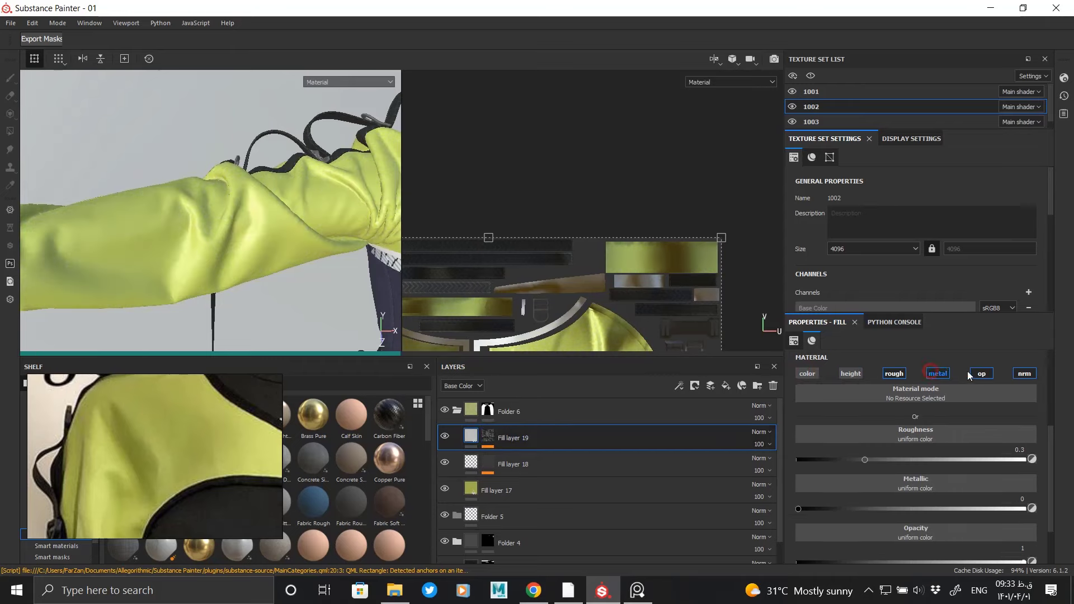
{"action": "left_click", "coordinate": [938, 373]}
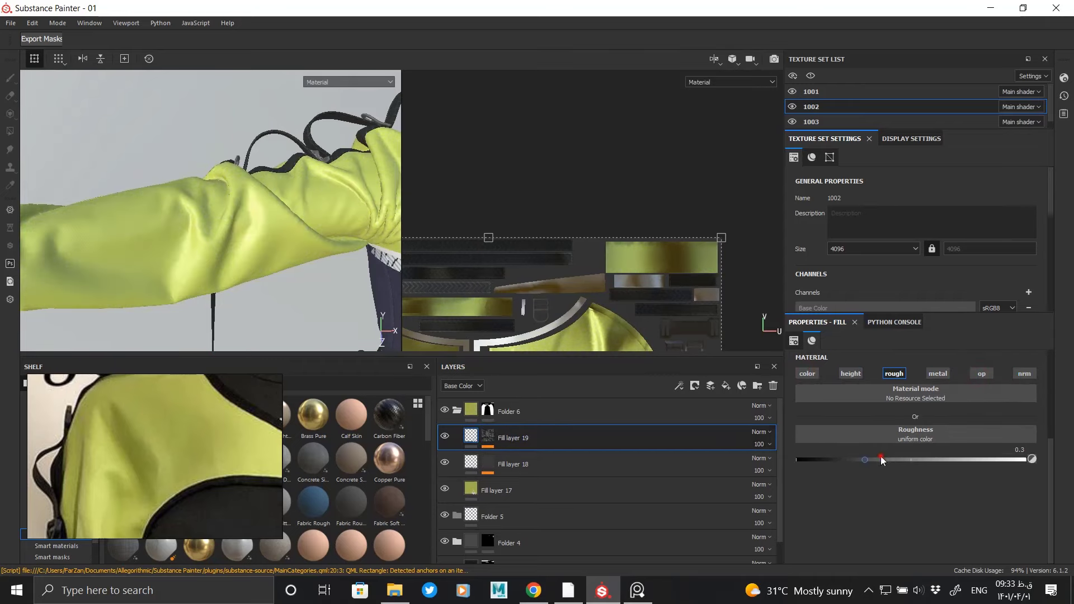
{"action": "left_click_drag", "start_coordinate": [226, 251], "coordinate": [130, 160], "text": "alt"}
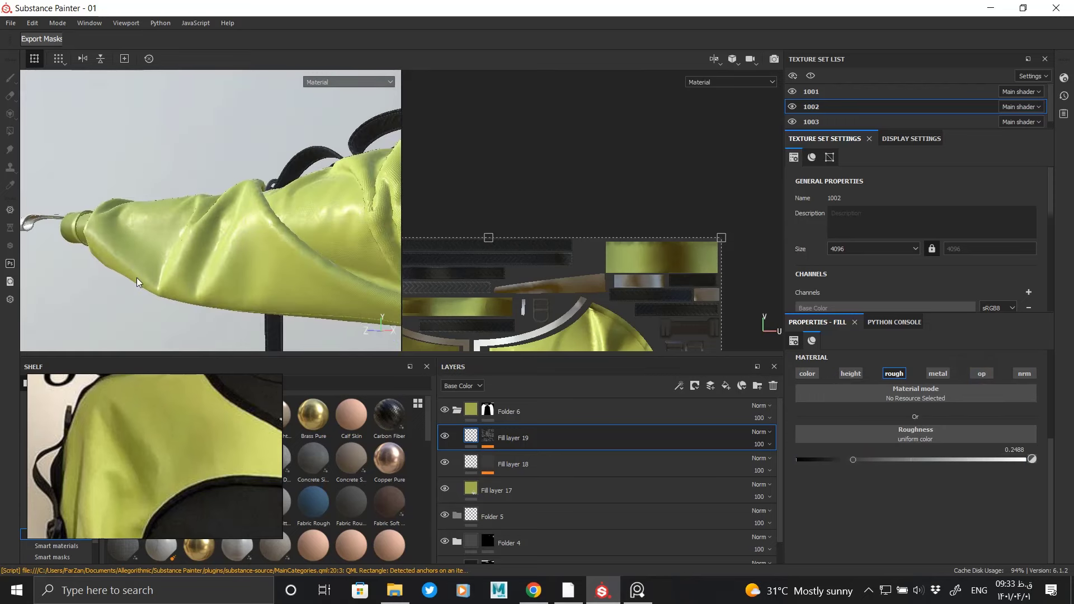
{"action": "left_click", "coordinate": [487, 436], "text": "alt"}
Step: Fine-tune the dirt roughness to about 0.3 while inspecting the sleeve
{"action": "mouse_move", "coordinate": [235, 263]}
{"action": "left_mouse_down", "text": "alt"}
{"action": "mouse_move", "coordinate": [292, 210]}
{"action": "mouse_move", "coordinate": [264, 378]}
{"action": "left_mouse_up", "text": "alt"}
{"action": "scroll", "coordinate": [264, 224], "scroll_direction": "up", "scroll_amount": 5}
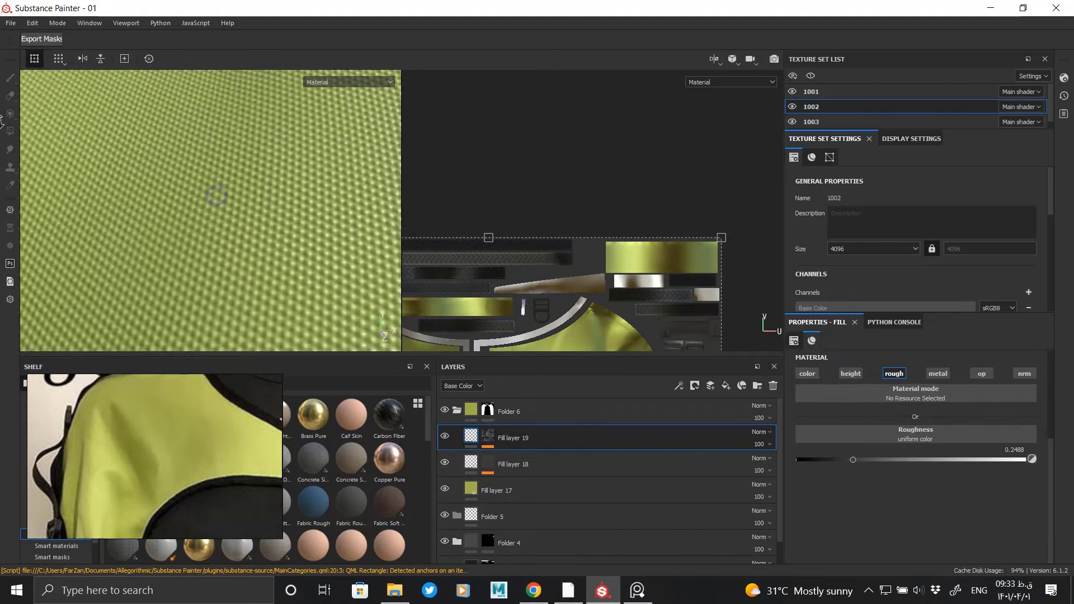
{"action": "right_click_drag", "start_coordinate": [264, 196], "coordinate": [171, 183], "text": "alt"}
{"action": "mouse_move", "coordinate": [171, 183]}
{"action": "left_mouse_down", "text": "alt"}
{"action": "mouse_move", "coordinate": [228, 185]}
{"action": "mouse_move", "coordinate": [292, 235]}
{"action": "mouse_move", "coordinate": [312, 211]}
{"action": "mouse_move", "coordinate": [293, 217]}
{"action": "left_mouse_up", "text": "alt"}
{"action": "right_click_drag", "start_coordinate": [293, 216], "coordinate": [336, 218], "text": "shift"}
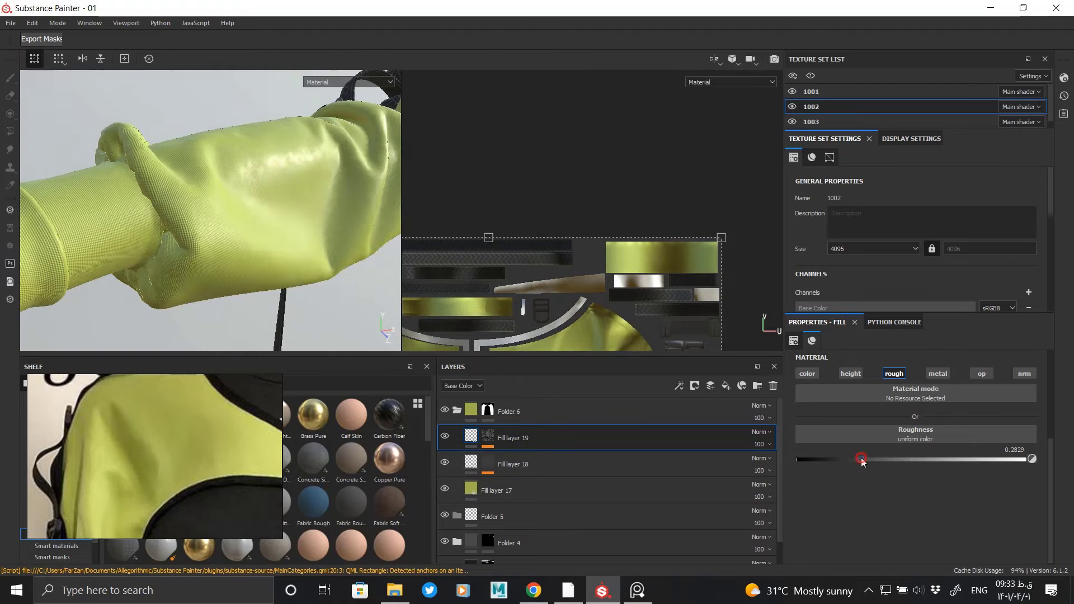
{"action": "mouse_move", "coordinate": [245, 228]}
{"action": "left_mouse_down", "text": "alt"}
{"action": "mouse_move", "coordinate": [338, 225]}
{"action": "mouse_move", "coordinate": [192, 239]}
{"action": "mouse_move", "coordinate": [273, 171]}
{"action": "mouse_move", "coordinate": [83, 170]}
{"action": "mouse_move", "coordinate": [177, 202]}
{"action": "mouse_move", "coordinate": [354, 170]}
{"action": "mouse_move", "coordinate": [269, 185]}
{"action": "left_mouse_up", "text": "alt"}
{"action": "mouse_move", "coordinate": [269, 185]}
{"action": "right_mouse_down", "text": "alt"}
{"action": "mouse_move", "coordinate": [287, 282]}
{"action": "mouse_move", "coordinate": [209, 185]}
{"action": "mouse_move", "coordinate": [192, 207]}
{"action": "right_mouse_up", "text": "alt"}
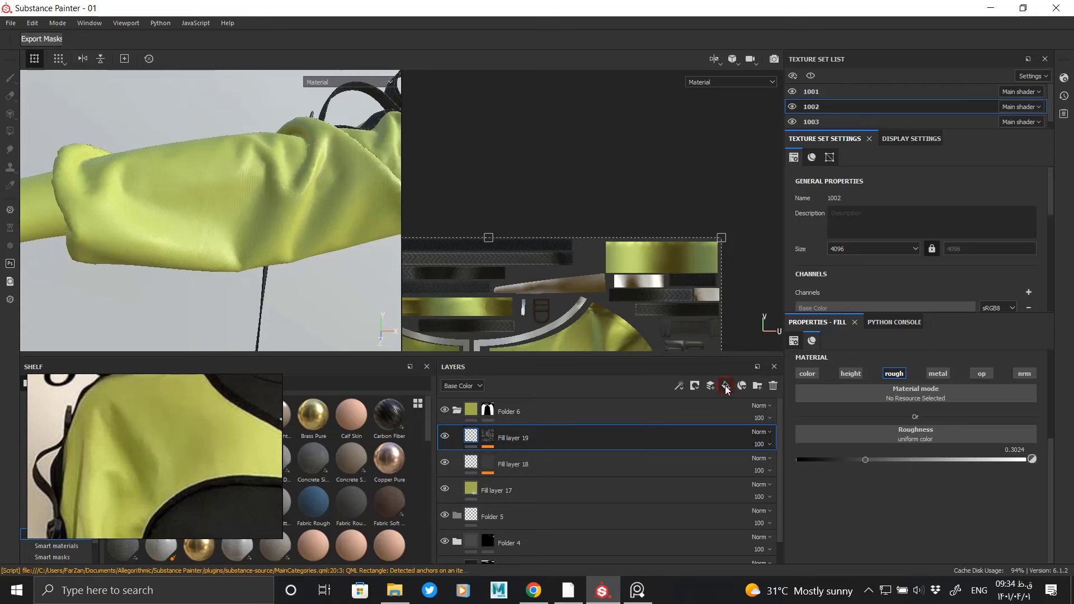
Step: Add Fill layer 20 with its opacity, metalness, roughness and height channels disabled
{"action": "left_click", "coordinate": [726, 386]}
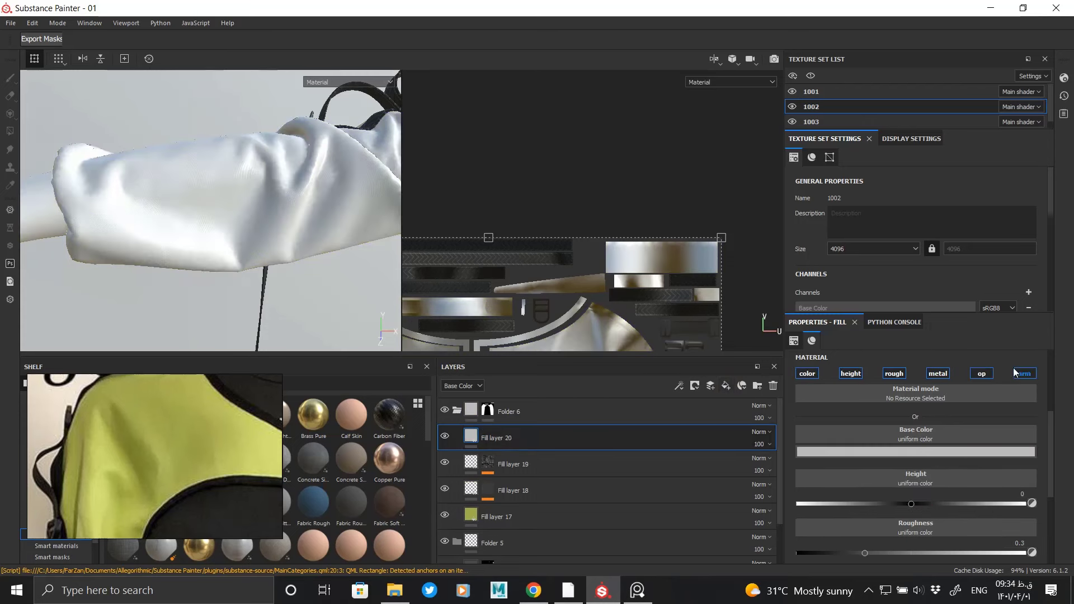
{"action": "left_click", "coordinate": [982, 374]}
{"action": "left_click", "coordinate": [938, 374]}
{"action": "left_click", "coordinate": [894, 374]}
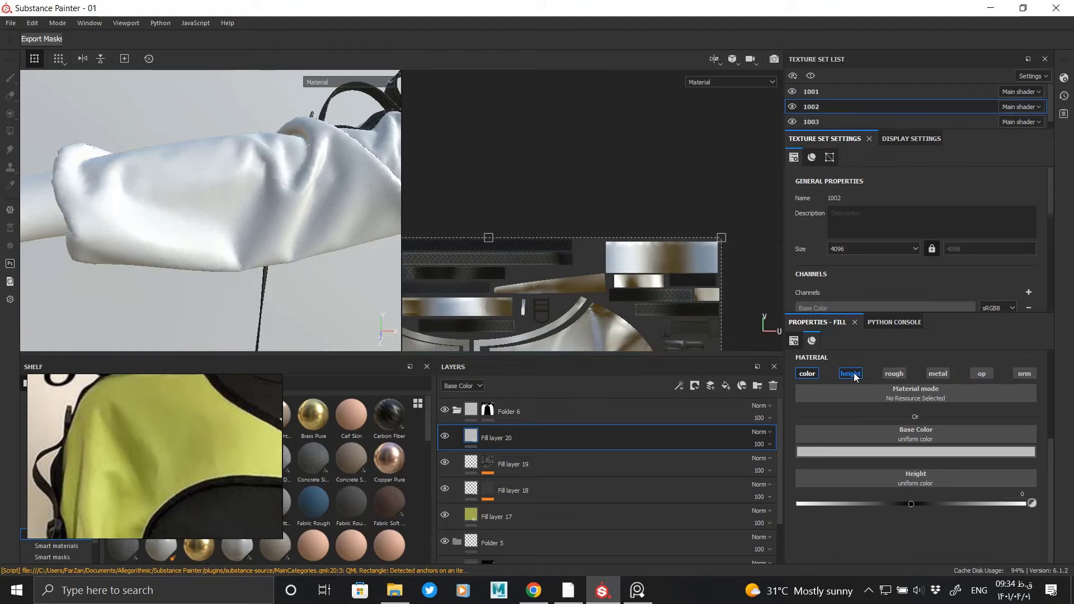
{"action": "left_click", "coordinate": [855, 377]}
Step: Give Fill layer 20 a black mask with a fill effect and browse mask textures
{"action": "right_click", "coordinate": [482, 435]}
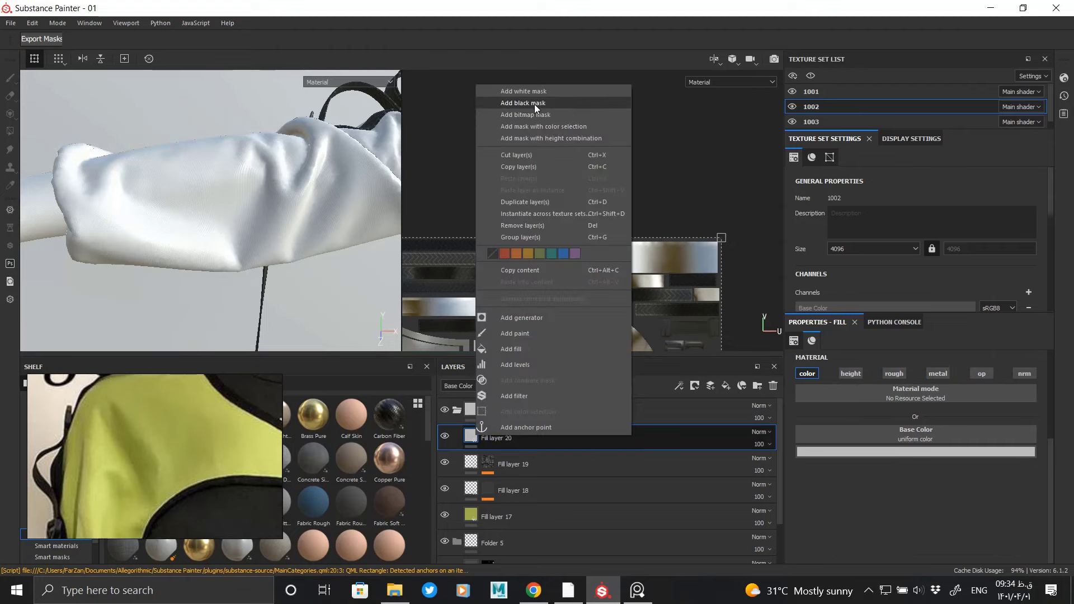
{"action": "left_click", "coordinate": [535, 104]}
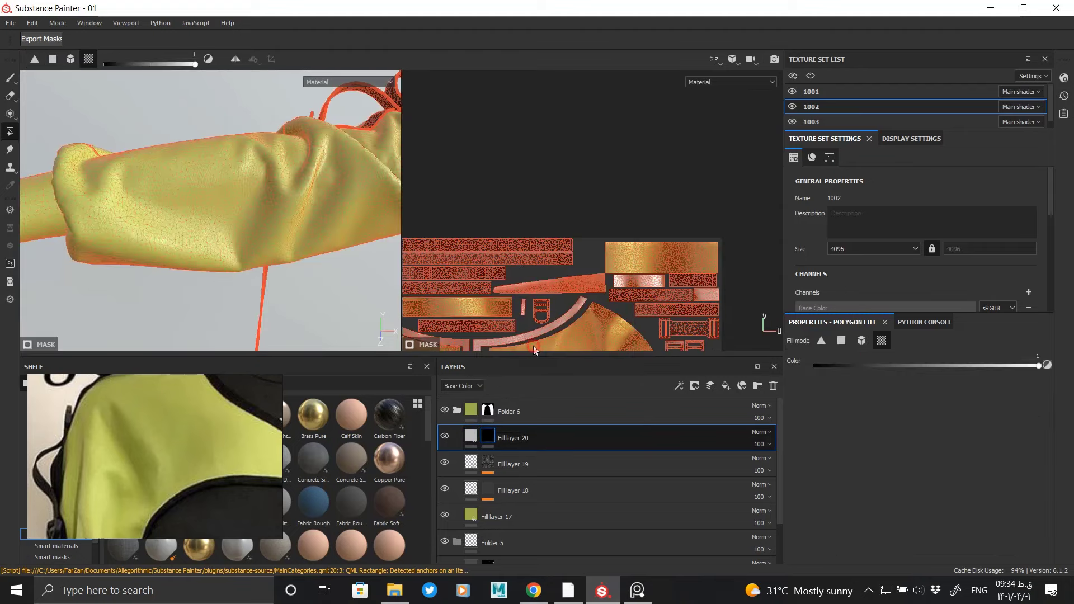
{"action": "left_click", "coordinate": [726, 386]}
{"action": "left_click", "coordinate": [916, 372]}
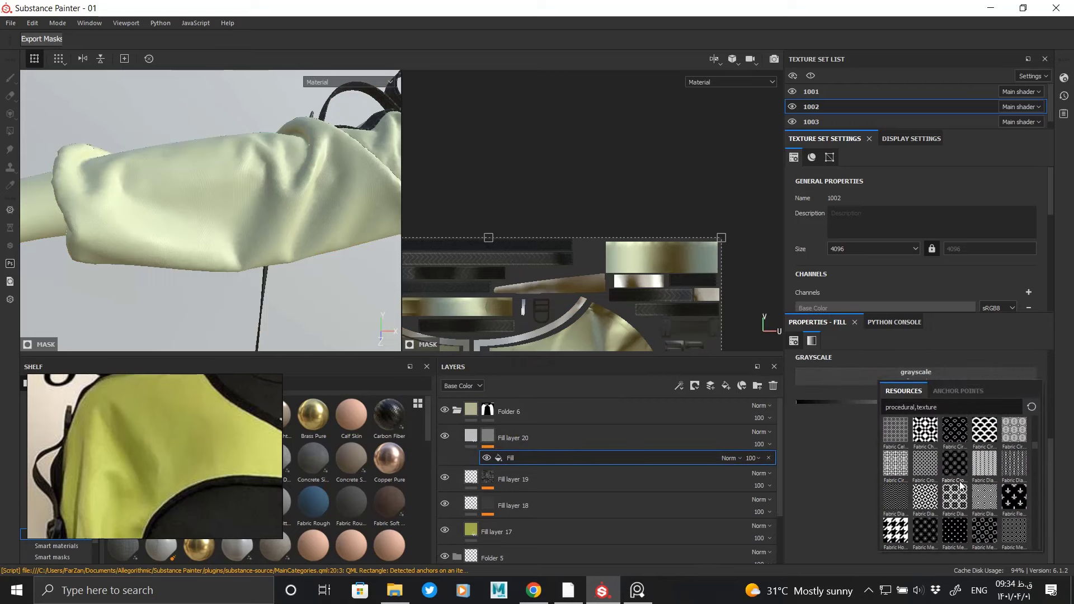
{"action": "scroll", "coordinate": [959, 482], "scroll_direction": "down", "scroll_amount": 2}
{"action": "scroll", "coordinate": [959, 482], "scroll_direction": "down", "scroll_amount": 3}
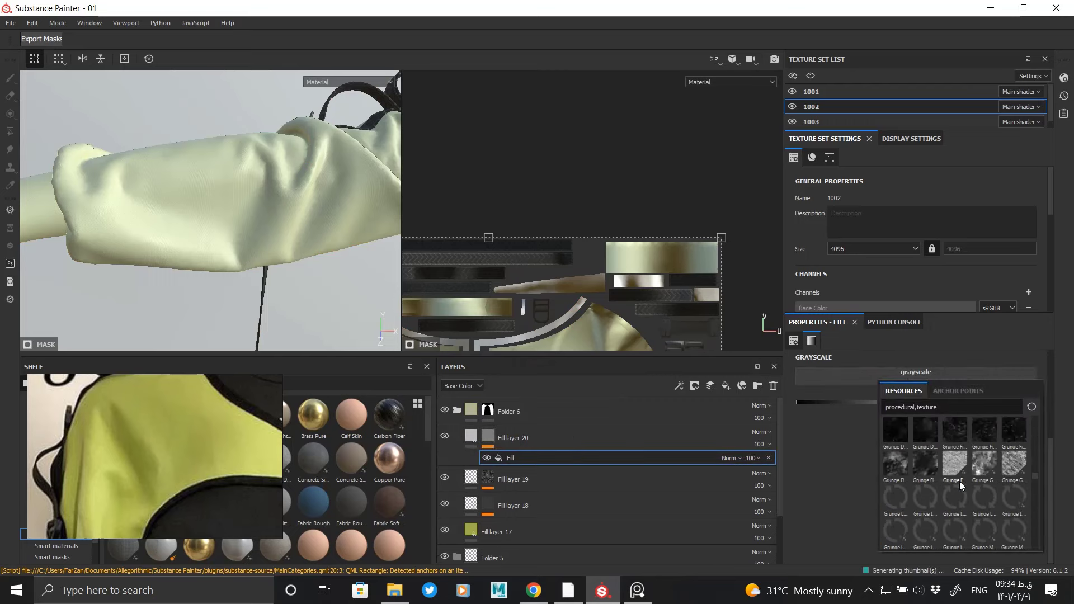
Step: Delete that layer, orbit around the sleeve, and re-add Fill layer 20 with a black mask
{"action": "left_click", "coordinate": [773, 385]}
{"action": "mouse_move", "coordinate": [203, 206]}
{"action": "left_mouse_down", "text": "alt"}
{"action": "mouse_move", "coordinate": [334, 229]}
{"action": "mouse_move", "coordinate": [204, 209]}
{"action": "mouse_move", "coordinate": [241, 168]}
{"action": "left_mouse_up", "text": "alt"}
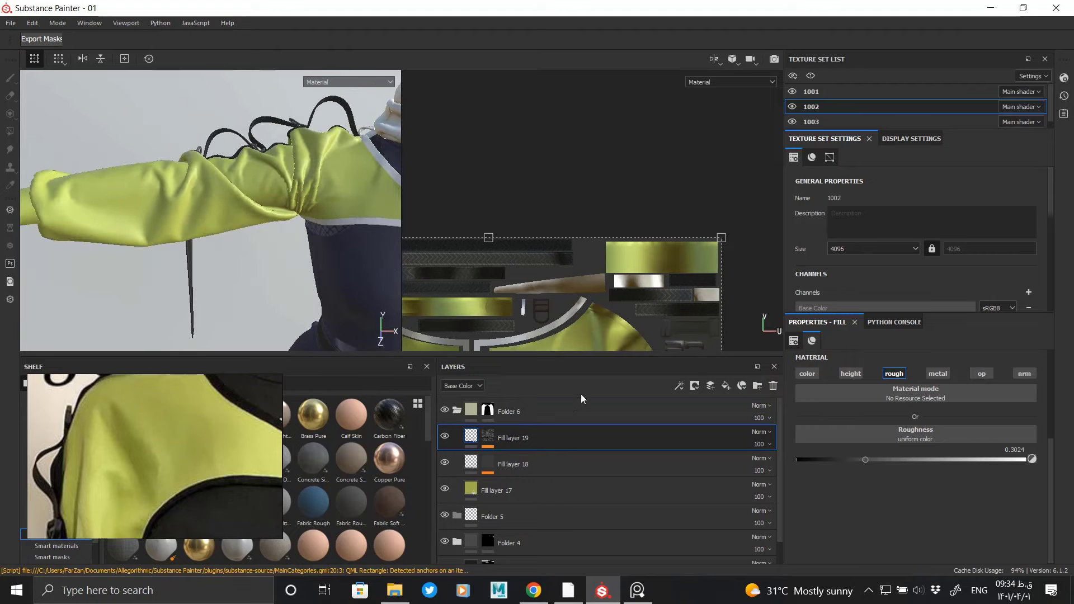
{"action": "left_click", "coordinate": [726, 386]}
{"action": "right_click", "coordinate": [465, 445]}
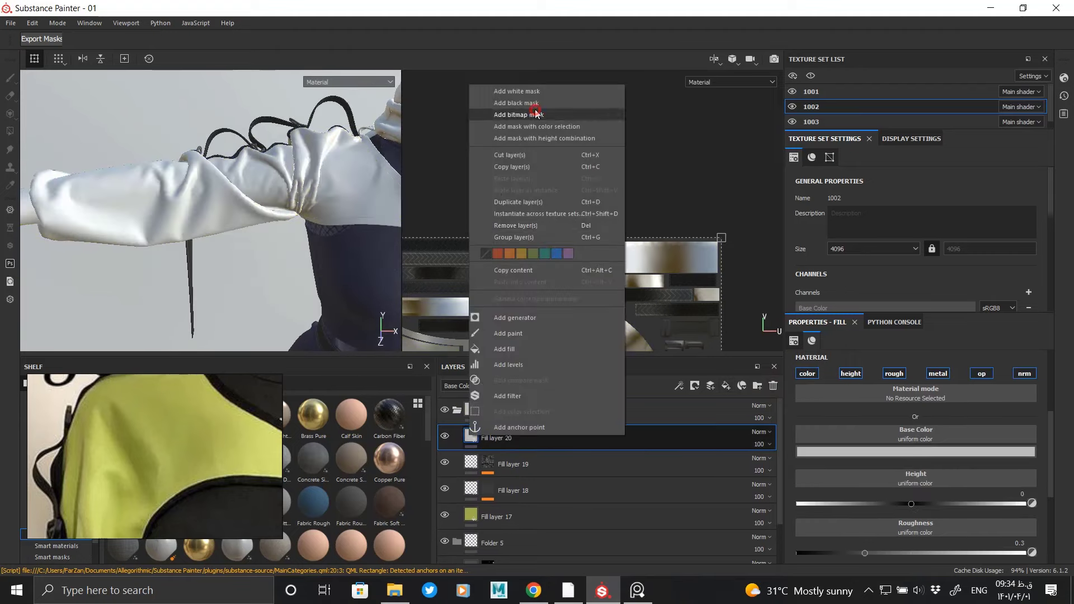
{"action": "left_click", "coordinate": [554, 114]}
Step: Add a fill effect to the new mask and scroll through procedural textures in Resources
{"action": "right_click", "coordinate": [489, 431]}
{"action": "left_click", "coordinate": [534, 343]}
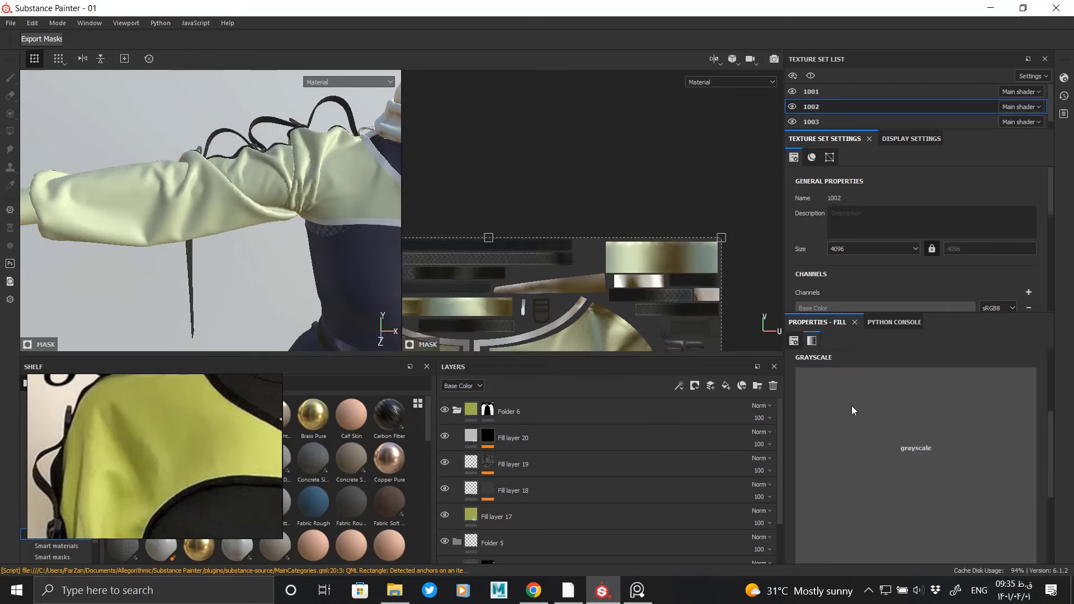
{"action": "left_click", "coordinate": [901, 376]}
{"action": "scroll", "coordinate": [931, 478], "scroll_direction": "down", "scroll_amount": 3}
{"action": "scroll", "coordinate": [931, 479], "scroll_direction": "down", "scroll_amount": 3}
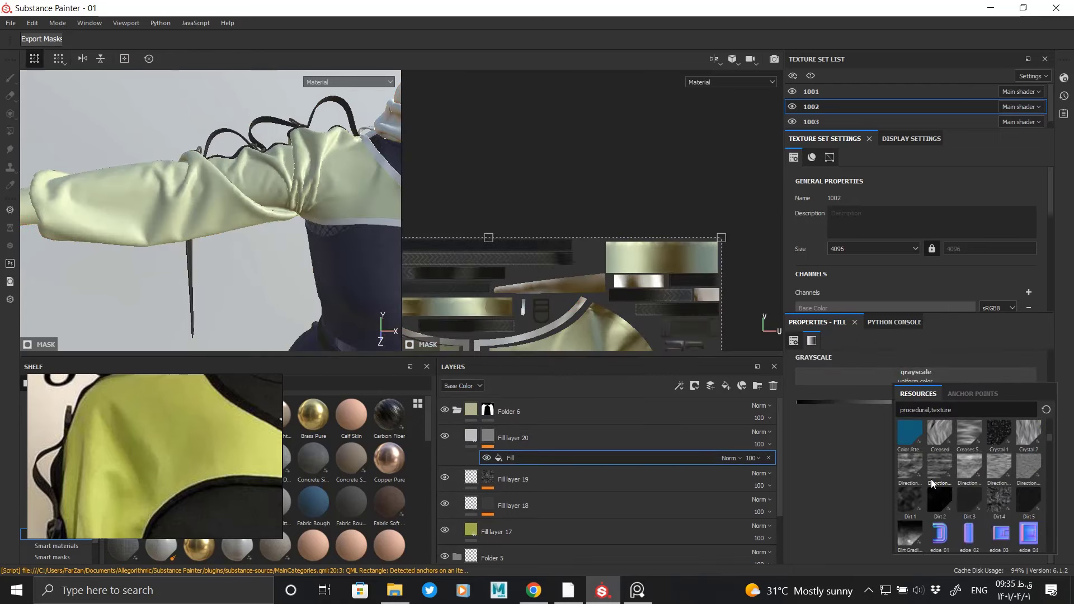
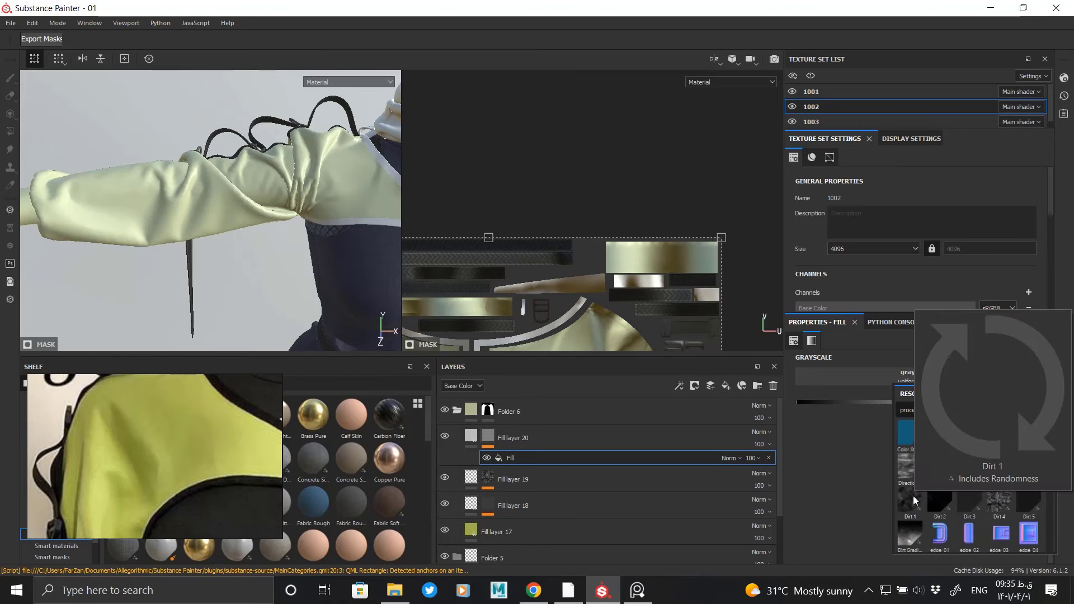
Step: Choose the sheen_noise procedural from the Resources list as the mask fill's grayscale texture
{"action": "scroll", "coordinate": [918, 482], "scroll_direction": "down", "scroll_amount": 3}
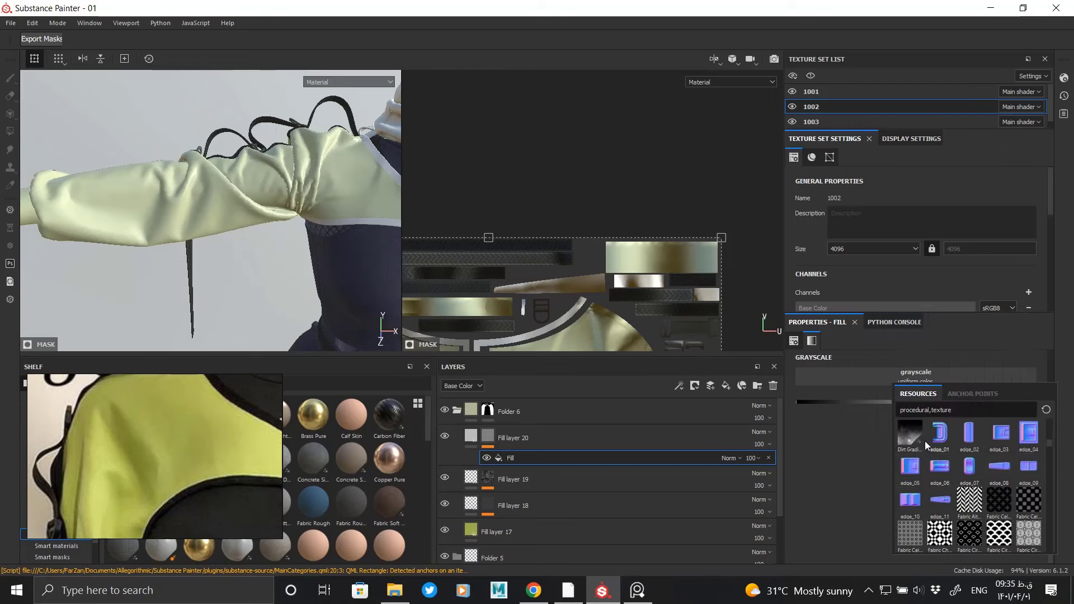
{"action": "scroll", "coordinate": [909, 435], "scroll_direction": "down", "scroll_amount": 3}
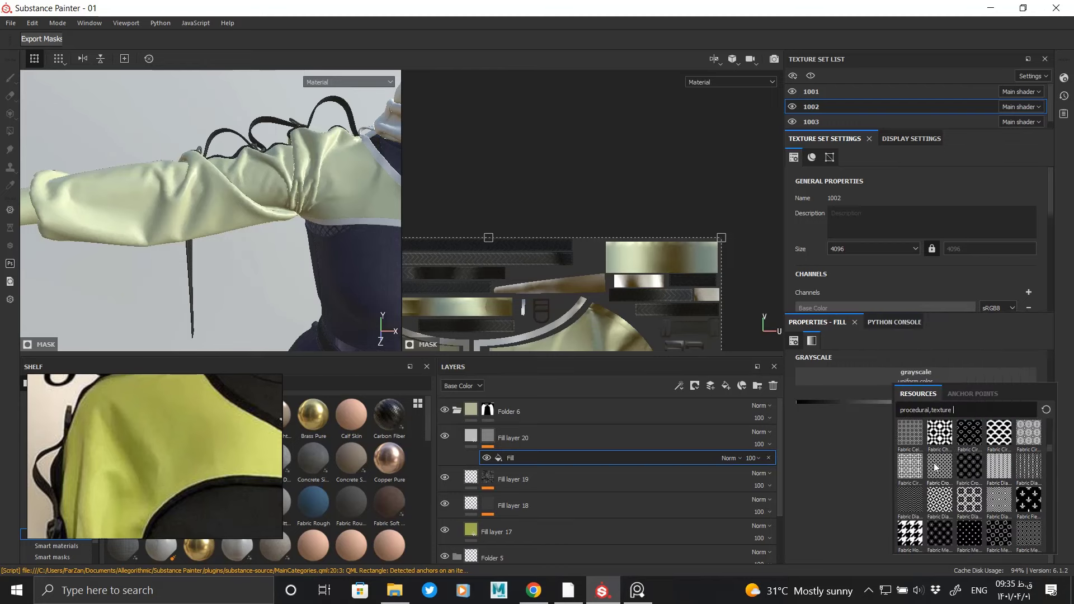
{"action": "scroll", "coordinate": [934, 467], "scroll_direction": "up", "scroll_amount": 3}
{"action": "scroll", "coordinate": [913, 475], "scroll_direction": "up", "scroll_amount": 3}
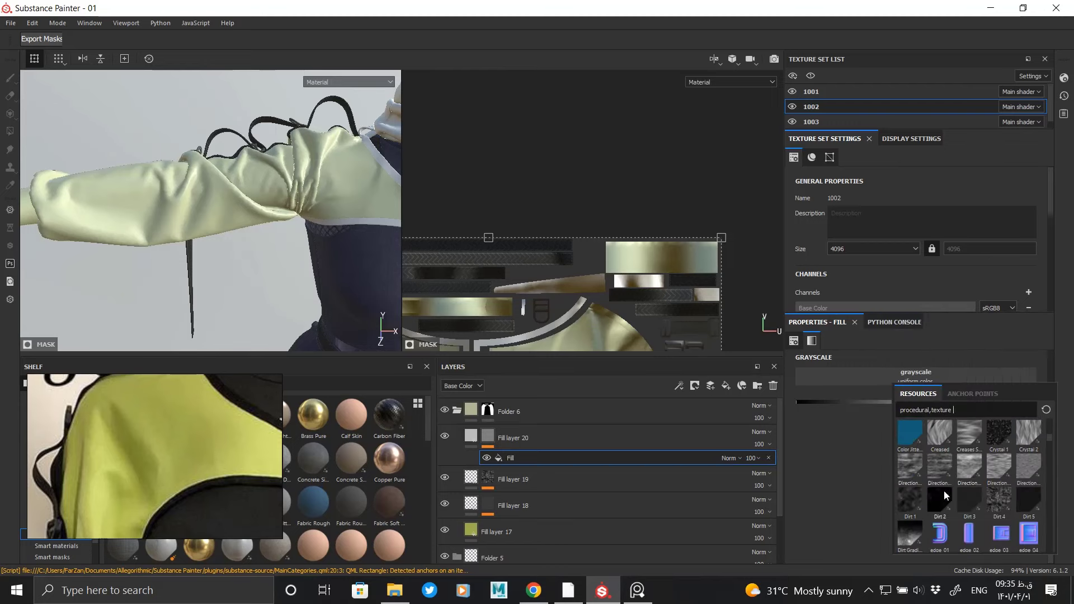
{"action": "scroll", "coordinate": [972, 481], "scroll_direction": "down", "scroll_amount": 6}
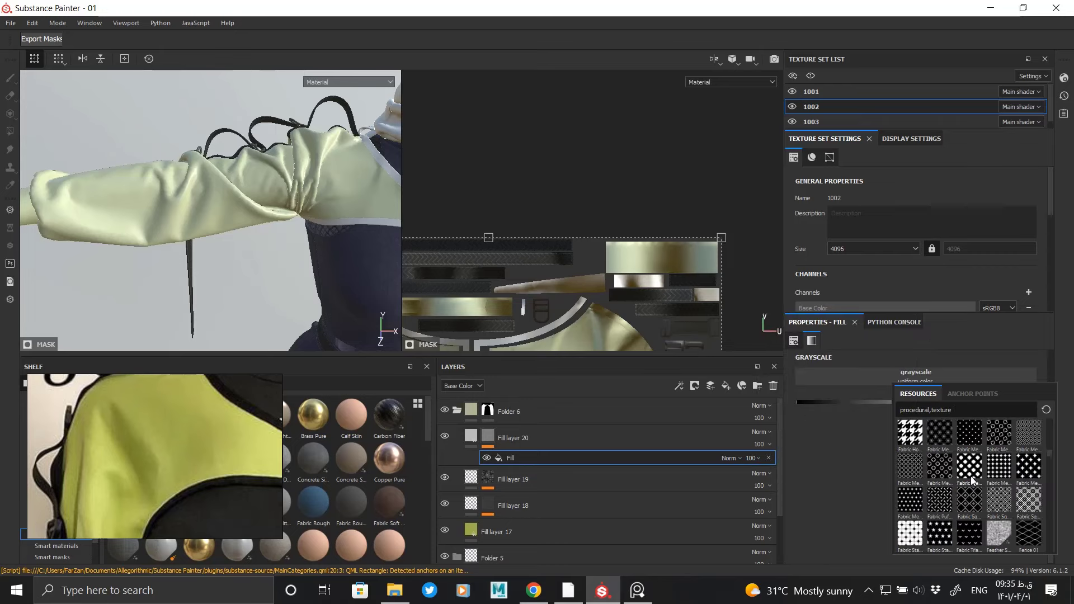
{"action": "scroll", "coordinate": [972, 480], "scroll_direction": "down", "scroll_amount": 3}
{"action": "scroll", "coordinate": [965, 490], "scroll_direction": "down", "scroll_amount": 3}
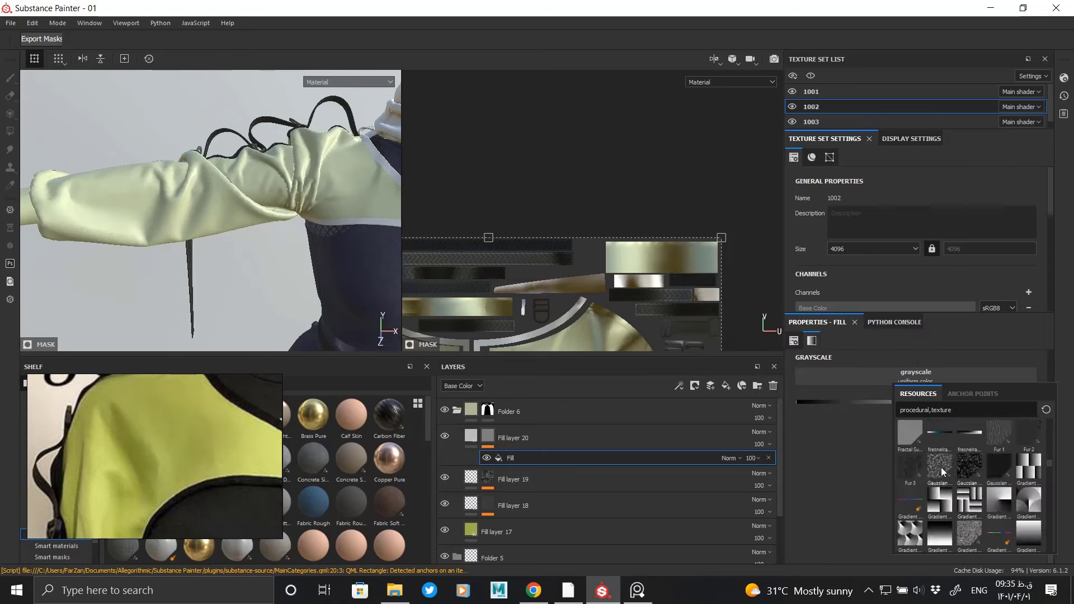
{"action": "scroll", "coordinate": [1002, 476], "scroll_direction": "down", "scroll_amount": 3}
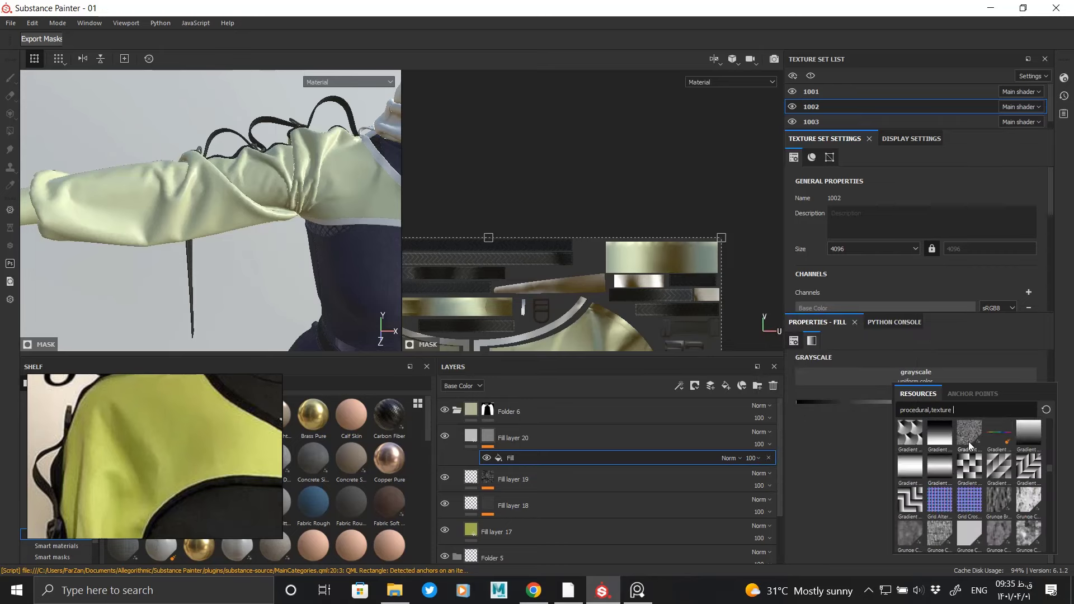
{"action": "scroll", "coordinate": [1014, 469], "scroll_direction": "down", "scroll_amount": 3}
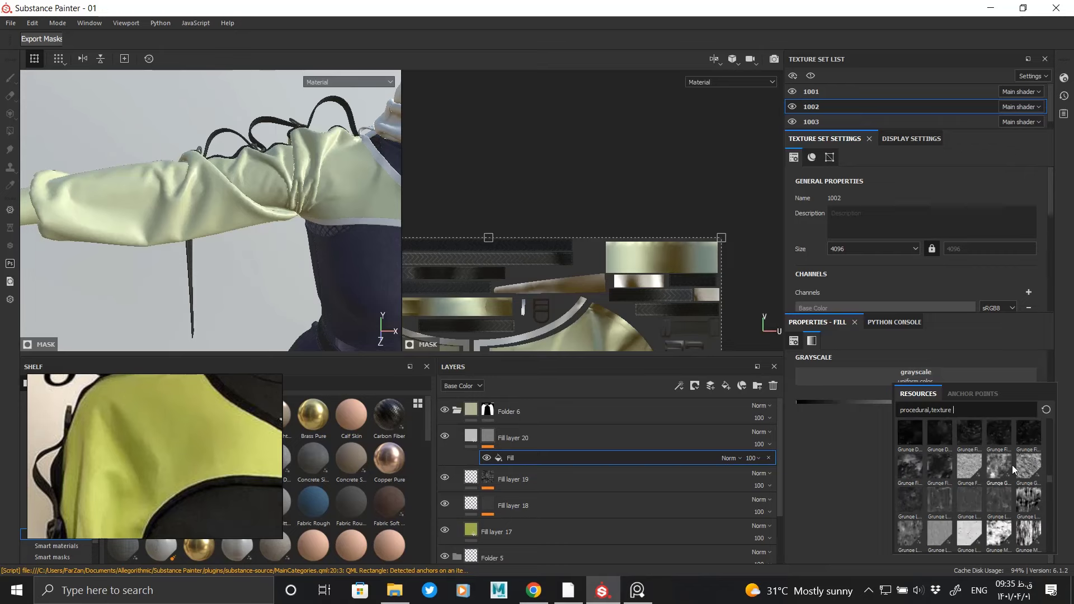
{"action": "scroll", "coordinate": [1004, 482], "scroll_direction": "up", "scroll_amount": 3}
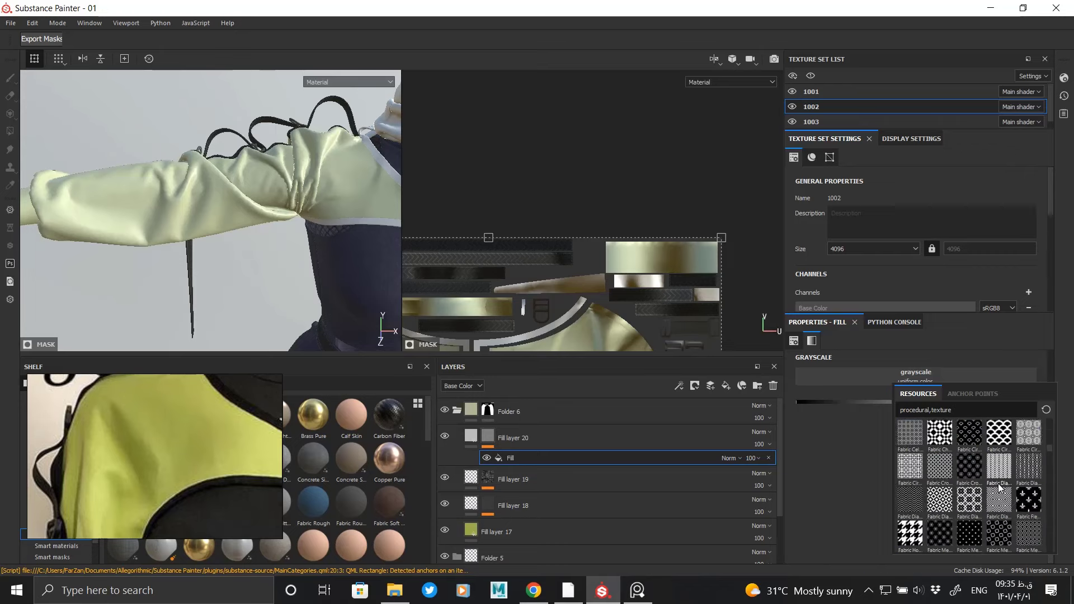
{"action": "scroll", "coordinate": [999, 485], "scroll_direction": "down", "scroll_amount": 3}
{"action": "scroll", "coordinate": [999, 486], "scroll_direction": "down", "scroll_amount": 3}
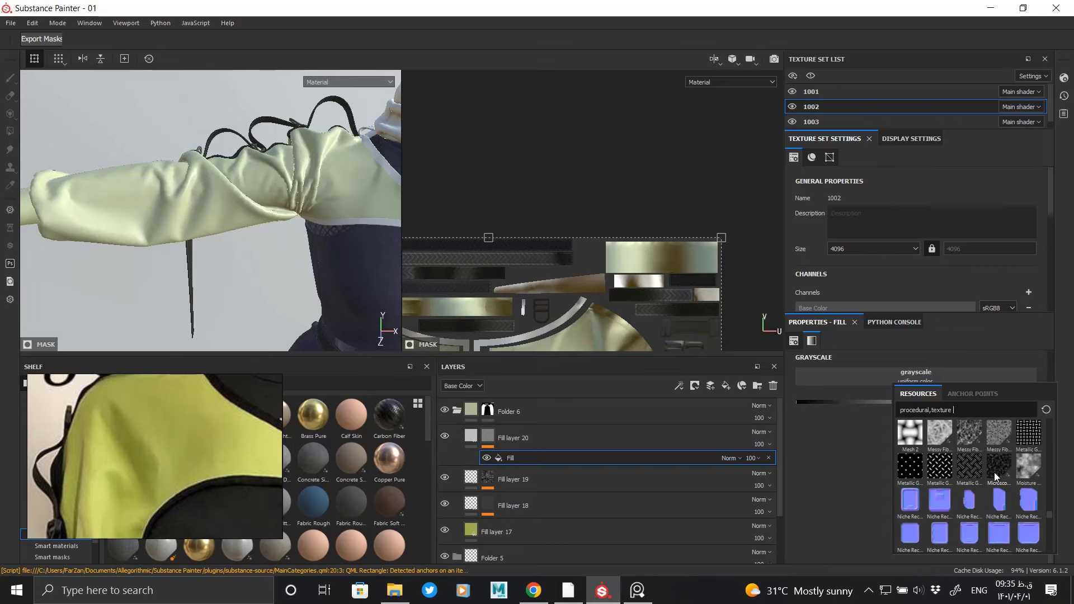
{"action": "scroll", "coordinate": [988, 478], "scroll_direction": "down", "scroll_amount": 3}
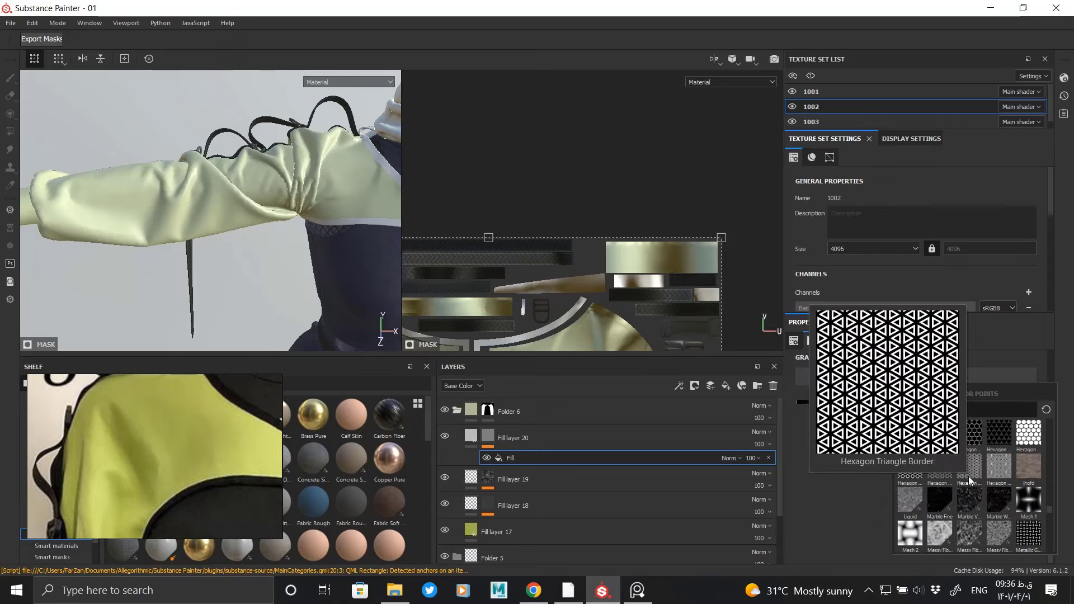
{"action": "scroll", "coordinate": [969, 475], "scroll_direction": "down", "scroll_amount": 5}
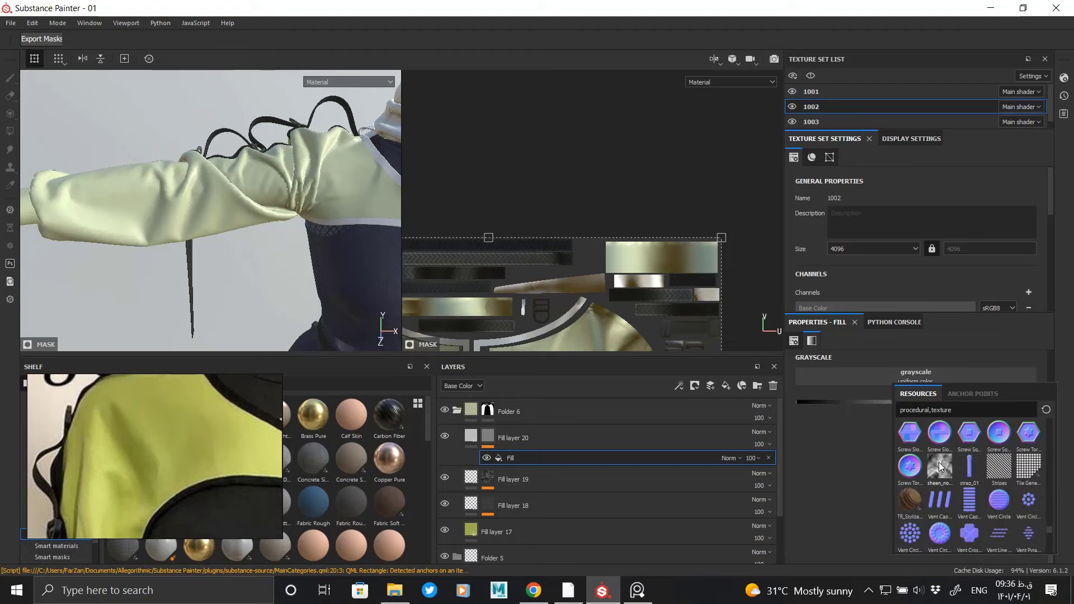
{"action": "left_click", "coordinate": [939, 462]}
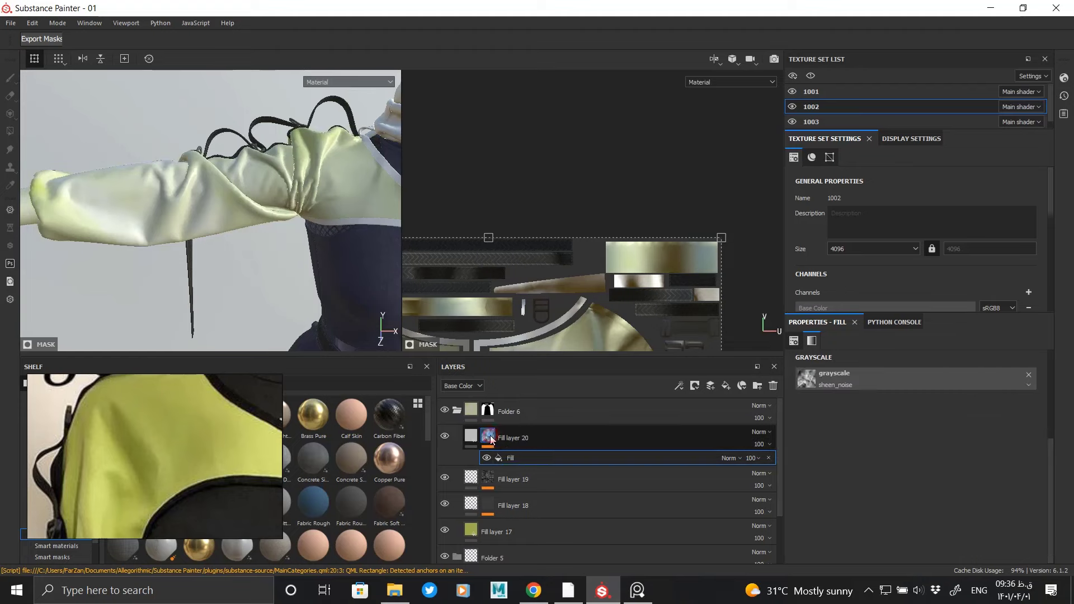
Step: Tile the sheen_noise mask at UV Scale 4
{"action": "left_click", "coordinate": [523, 455], "text": "alt"}
{"action": "scroll", "coordinate": [838, 420], "scroll_direction": "up", "scroll_amount": 1}
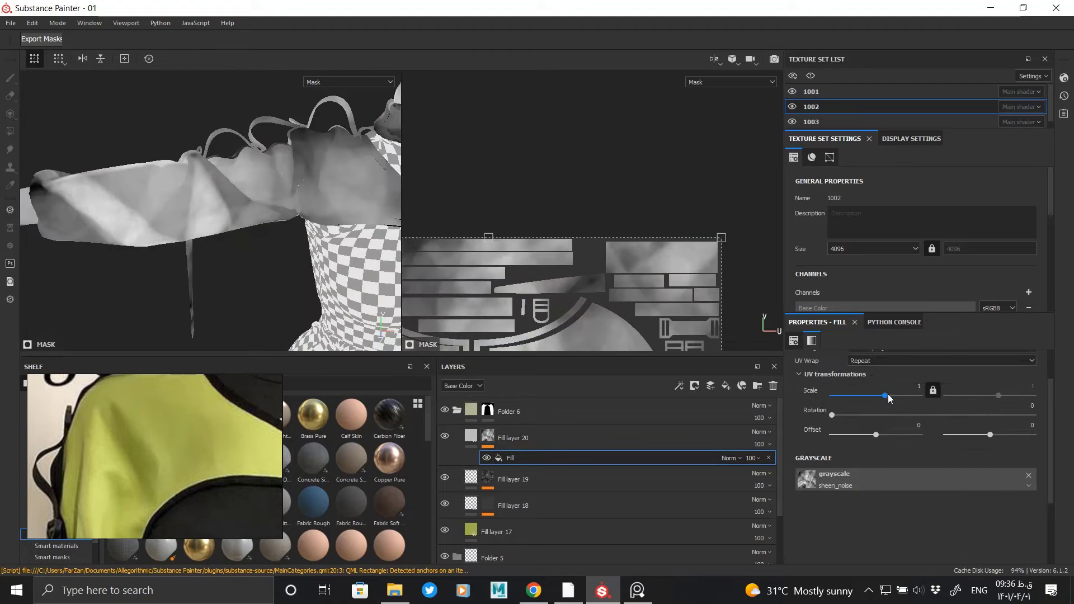
{"action": "left_click_drag", "start_coordinate": [888, 394], "coordinate": [889, 397]}
{"action": "left_click", "coordinate": [918, 386]}
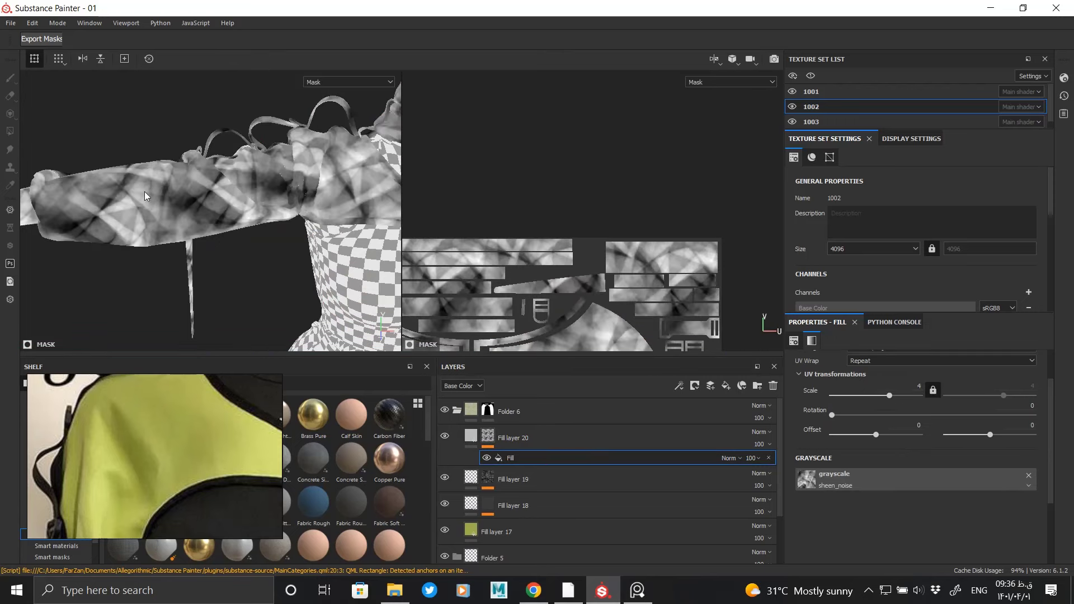
Step: Turn off Fill layer 20's color channel and set its Height to 0.5073
{"action": "left_click", "coordinate": [582, 438]}
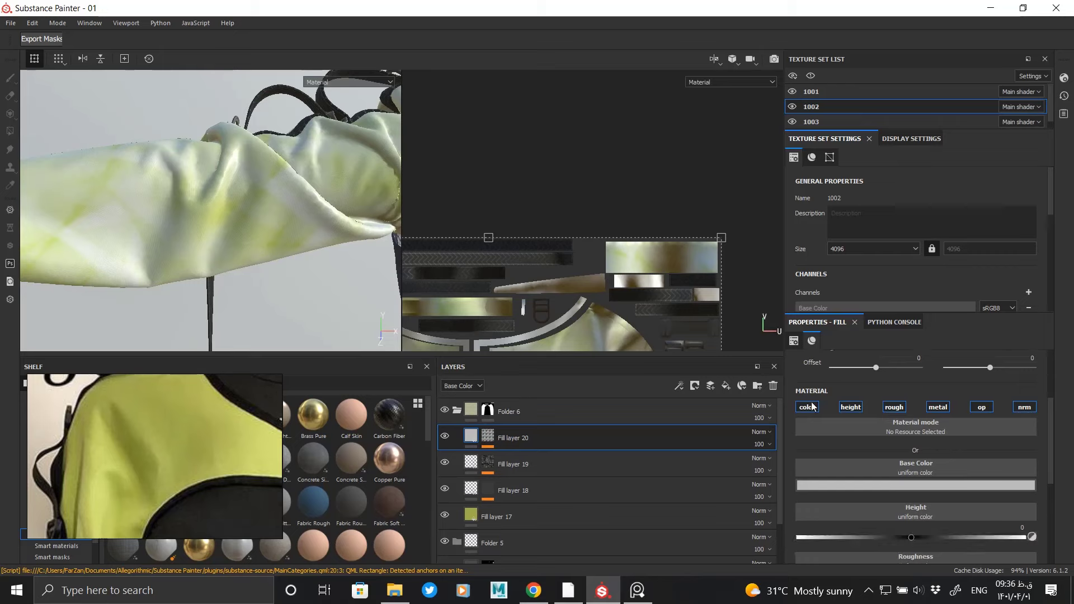
{"action": "left_click", "coordinate": [984, 407]}
{"action": "left_click", "coordinate": [807, 407]}
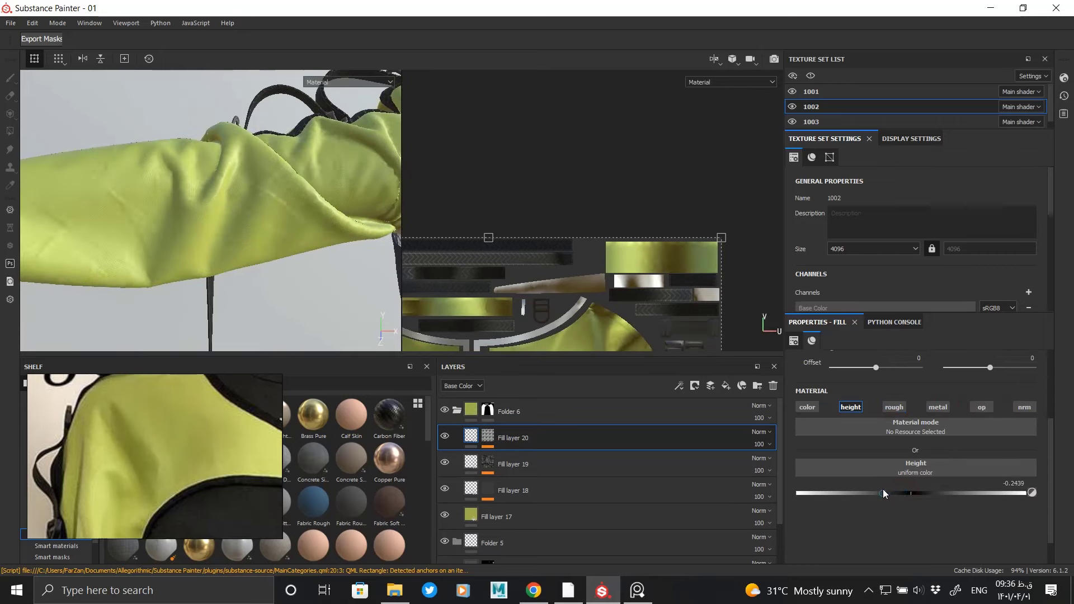
{"action": "left_click", "coordinate": [969, 491]}
{"action": "mouse_move", "coordinate": [144, 233]}
{"action": "left_mouse_down", "text": "alt"}
{"action": "mouse_move", "coordinate": [259, 215]}
{"action": "mouse_move", "coordinate": [232, 172]}
{"action": "left_mouse_up", "text": "alt"}
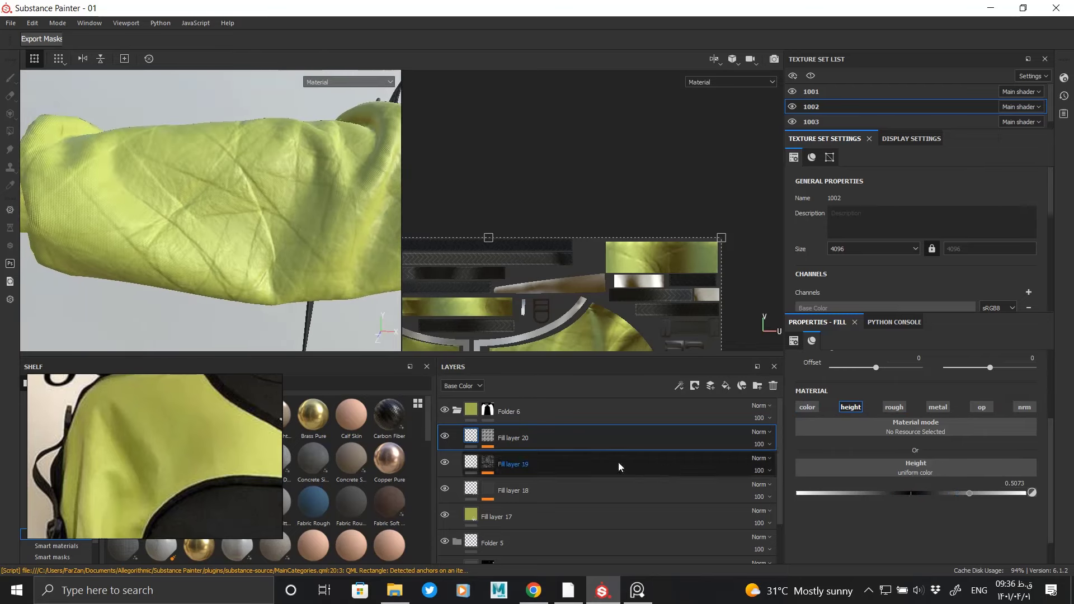
{"action": "left_click", "coordinate": [530, 458]}
Step: Add a Blur filter above the mask's sheen_noise fill at intensity about 1.39
{"action": "right_click", "coordinate": [530, 458]}
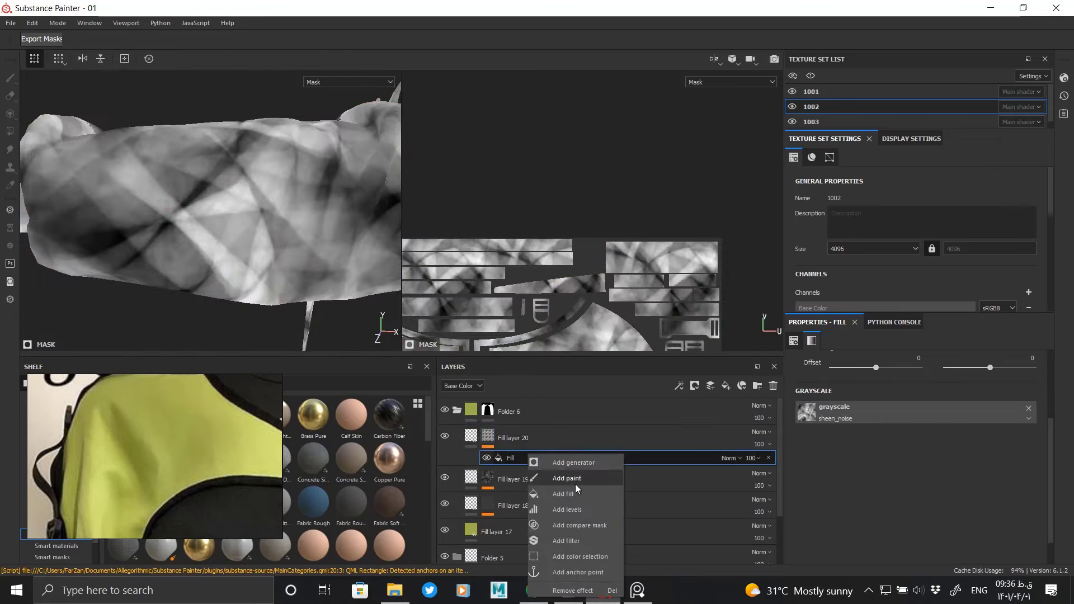
{"action": "left_click", "coordinate": [578, 539]}
{"action": "left_click", "coordinate": [909, 361]}
{"action": "left_click", "coordinate": [994, 433]}
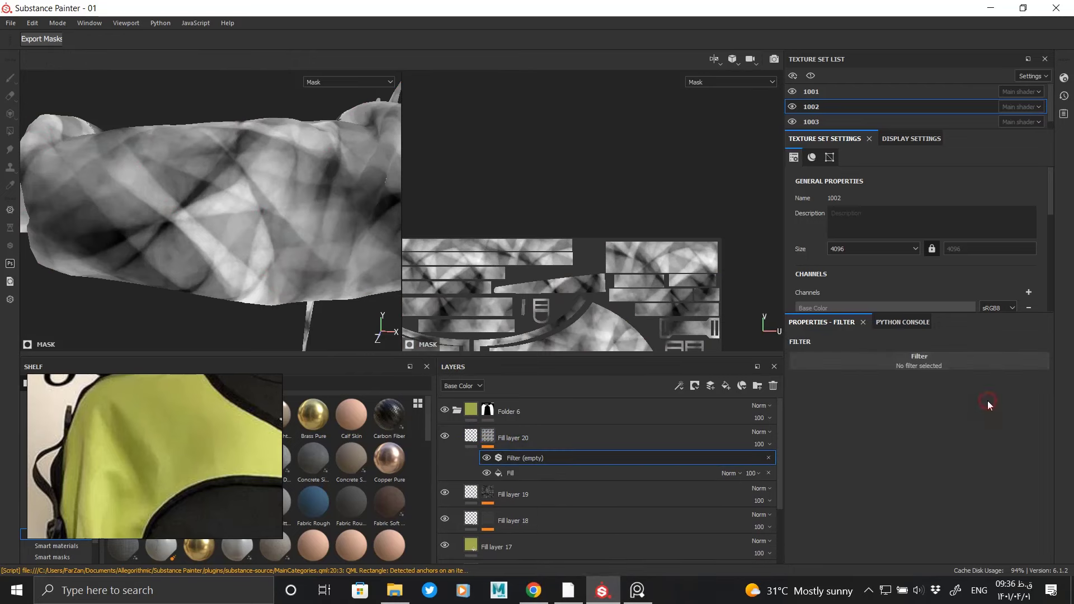
{"action": "left_click", "coordinate": [491, 443]}
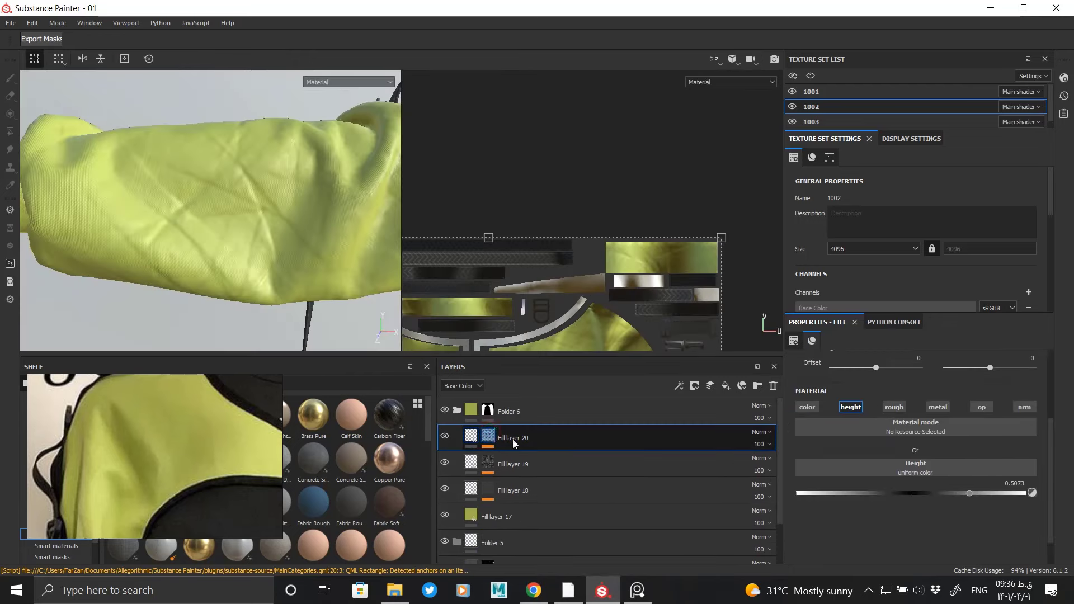
{"action": "left_click", "coordinate": [513, 439]}
{"action": "left_click_drag", "start_coordinate": [817, 417], "coordinate": [824, 418]}
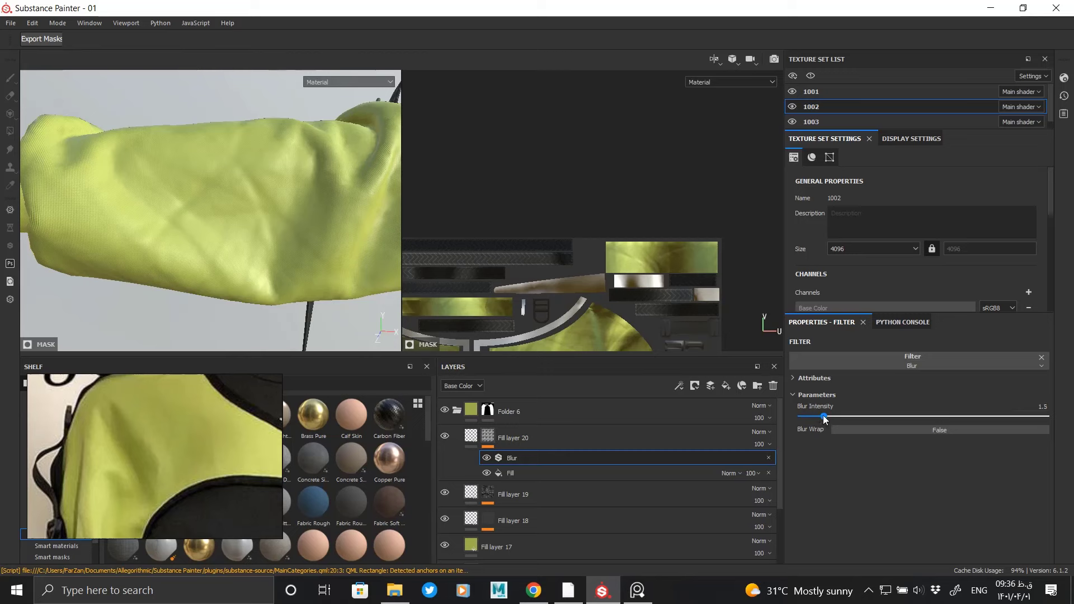
{"action": "mouse_move", "coordinate": [336, 261]}
{"action": "left_mouse_down", "text": "alt"}
{"action": "mouse_move", "coordinate": [65, 204]}
{"action": "mouse_move", "coordinate": [304, 186]}
{"action": "mouse_move", "coordinate": [284, 192]}
{"action": "left_mouse_up", "text": "alt"}
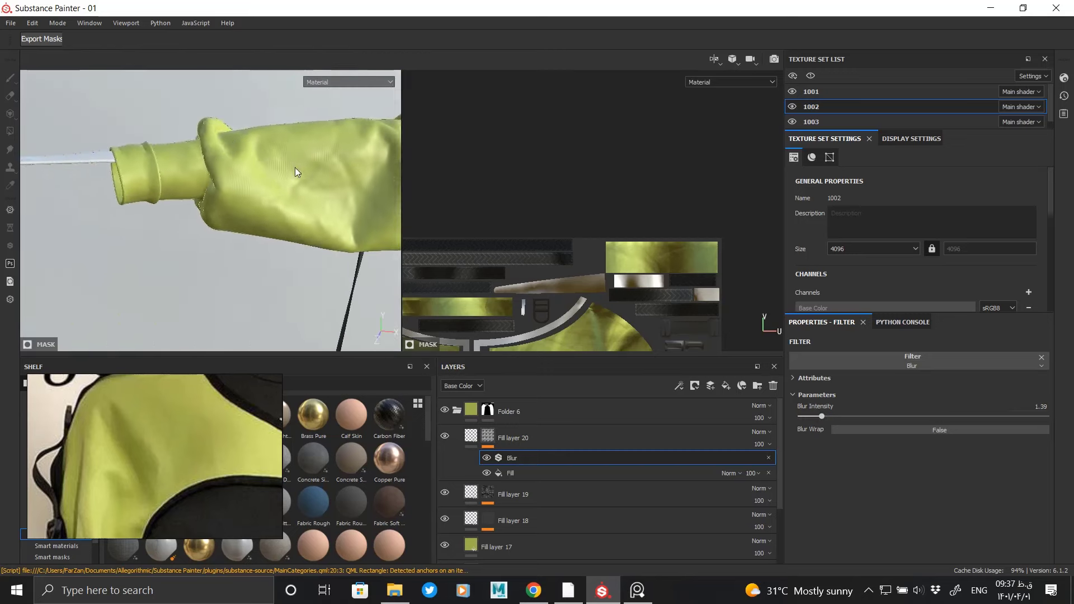
{"action": "mouse_move", "coordinate": [283, 192]}
{"action": "right_mouse_down", "text": "alt"}
{"action": "mouse_move", "coordinate": [358, 320]}
{"action": "mouse_move", "coordinate": [266, 211]}
{"action": "mouse_move", "coordinate": [319, 219]}
{"action": "right_mouse_up", "text": "alt"}
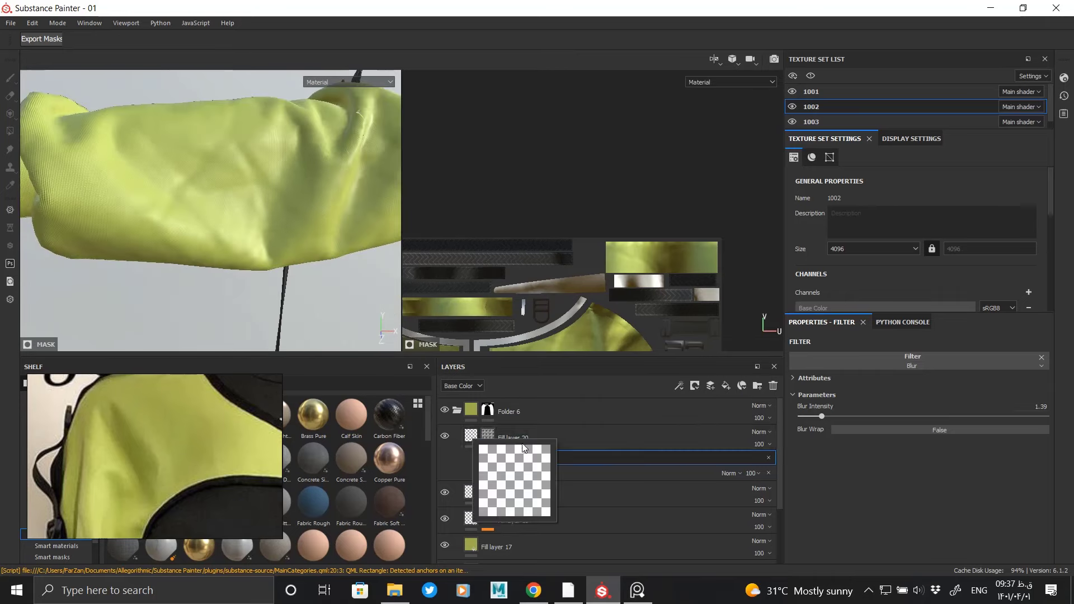
{"action": "left_click", "coordinate": [510, 472]}
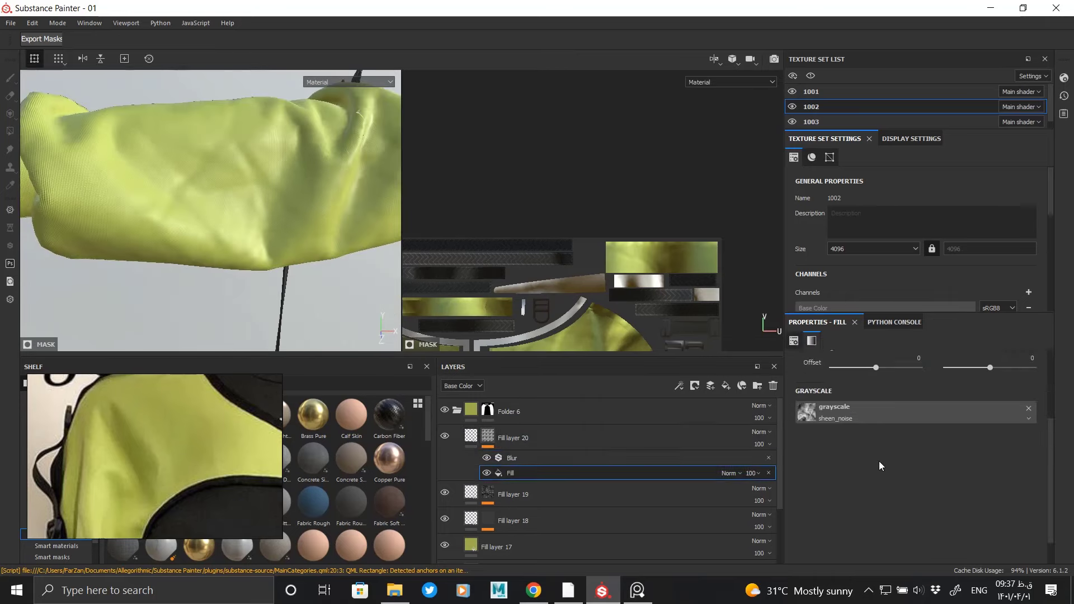
Step: Swap the mask's grayscale texture to Directional Noise 4 and raise its scale to 3
{"action": "scroll", "coordinate": [879, 461], "scroll_direction": "up", "scroll_amount": 2}
{"action": "scroll", "coordinate": [879, 461], "scroll_direction": "up", "scroll_amount": 1}
{"action": "left_click", "coordinate": [866, 523]}
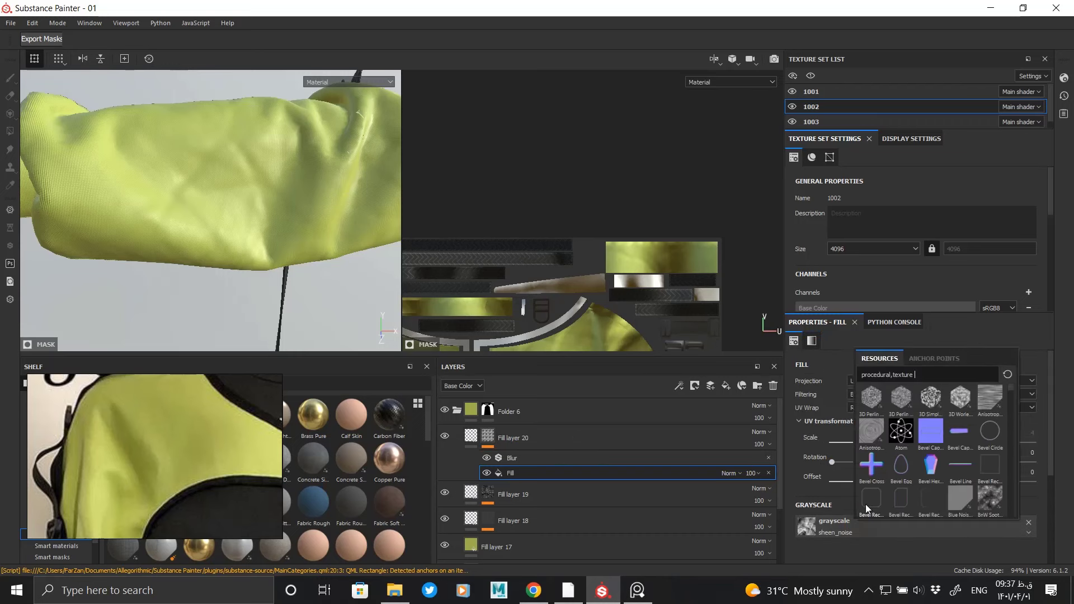
{"action": "scroll", "coordinate": [937, 464], "scroll_direction": "down", "scroll_amount": 3}
{"action": "scroll", "coordinate": [921, 453], "scroll_direction": "down", "scroll_amount": 3}
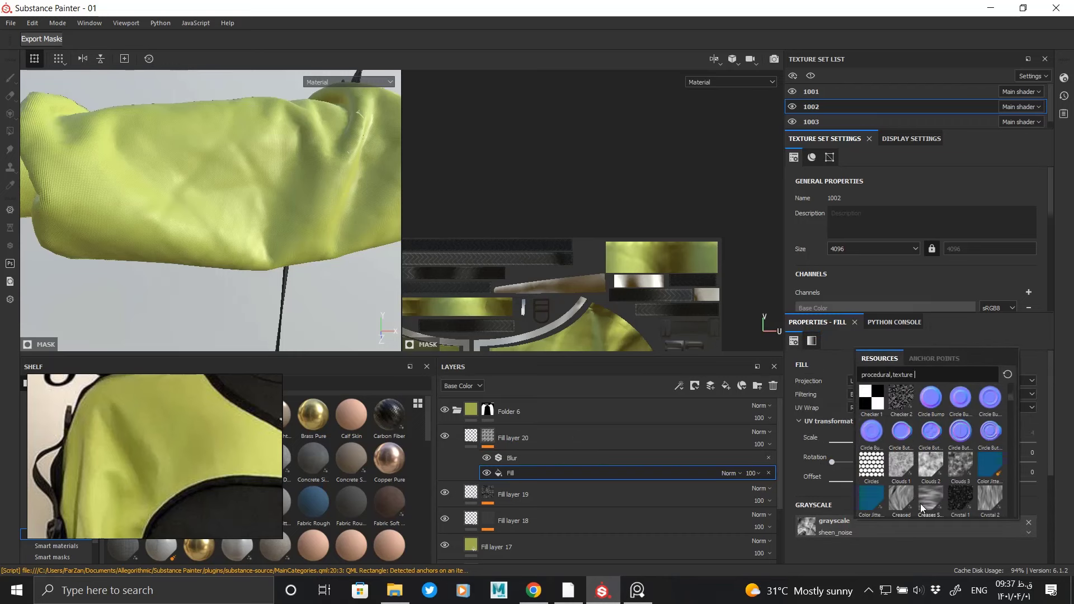
{"action": "scroll", "coordinate": [940, 498], "scroll_direction": "down", "scroll_amount": 3}
{"action": "left_click", "coordinate": [959, 432]}
{"action": "scroll", "coordinate": [853, 475], "scroll_direction": "down", "scroll_amount": 3}
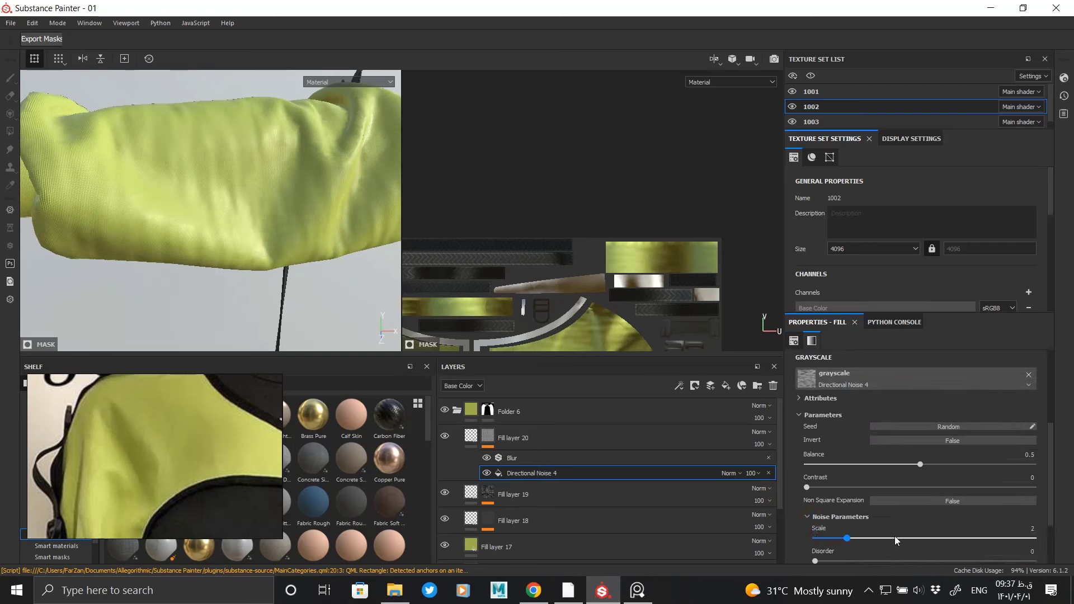
{"action": "left_click", "coordinate": [888, 538]}
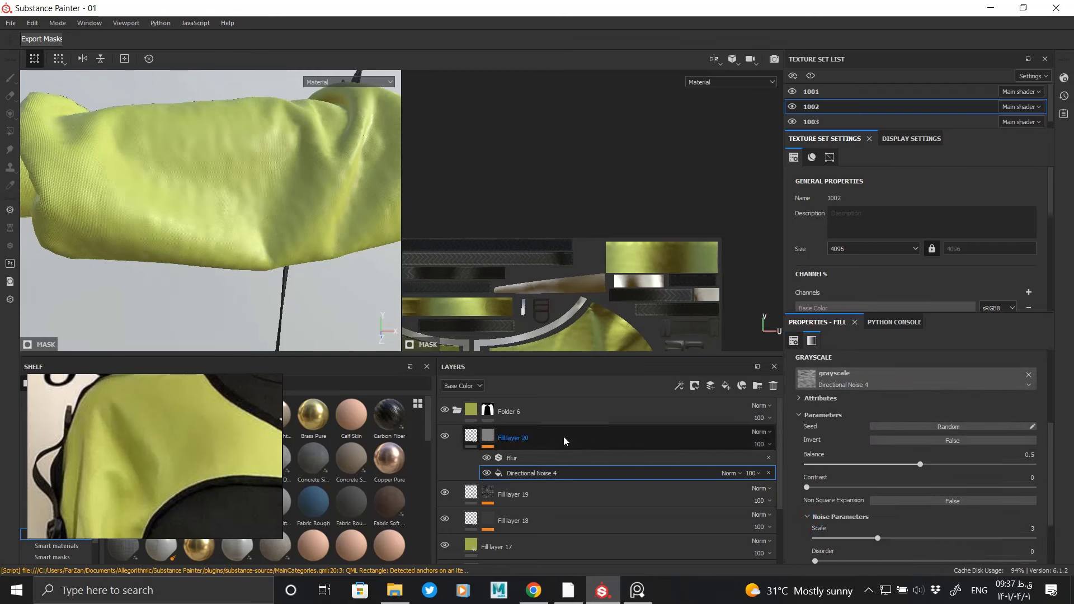
Step: Edit the noise's UV Scale and set Angle Random to 1
{"action": "scroll", "coordinate": [881, 458], "scroll_direction": "up", "scroll_amount": 2}
{"action": "left_click", "coordinate": [911, 385]}
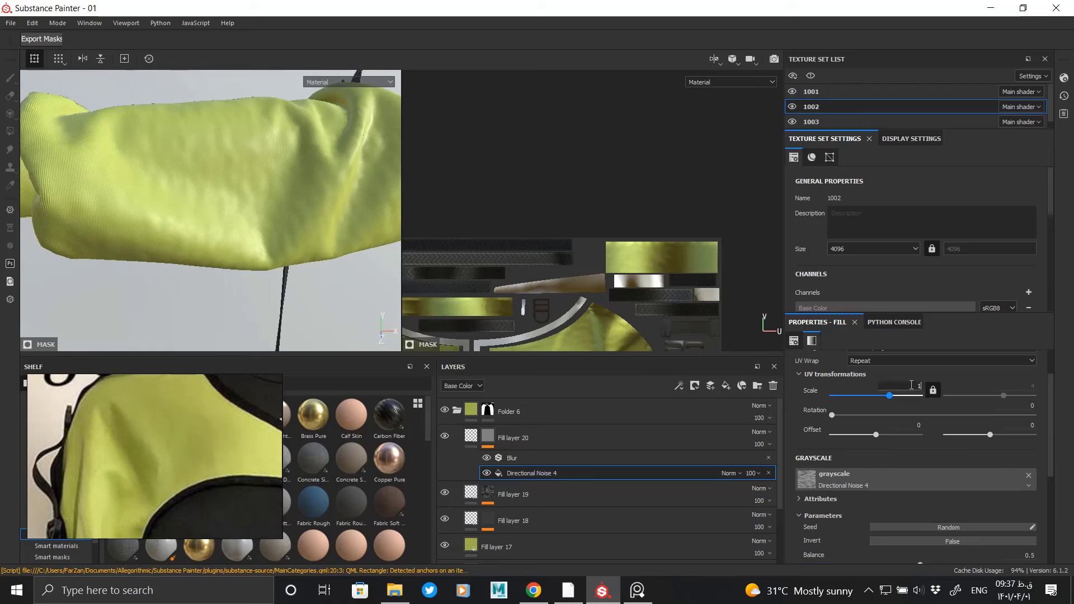
{"action": "scroll", "coordinate": [868, 409], "scroll_direction": "down", "scroll_amount": 2}
{"action": "scroll", "coordinate": [837, 540], "scroll_direction": "down", "scroll_amount": 2}
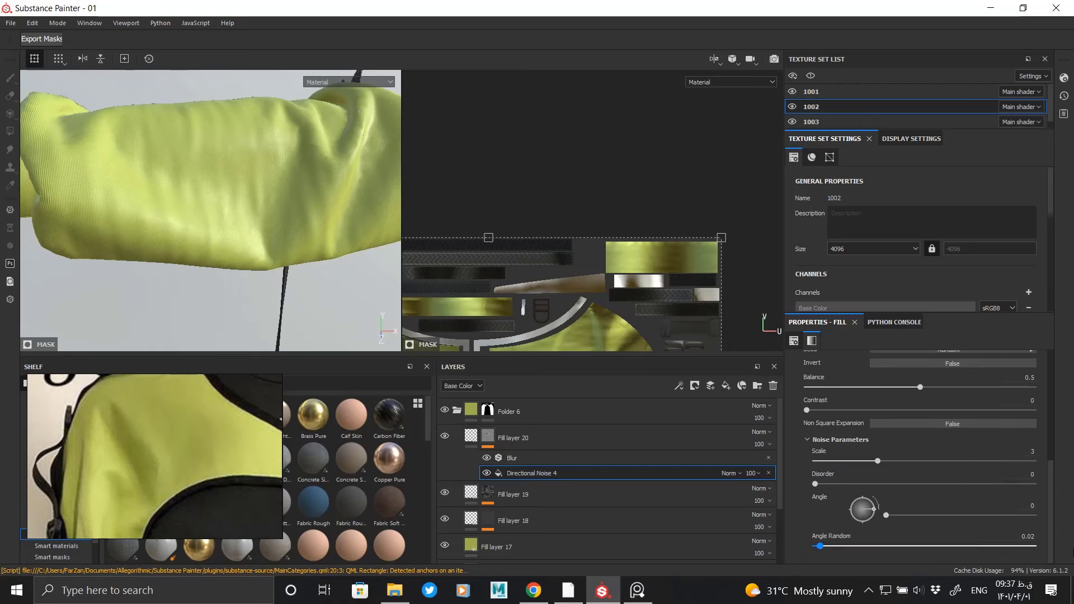
{"action": "left_click_drag", "start_coordinate": [820, 547], "coordinate": [1038, 548]}
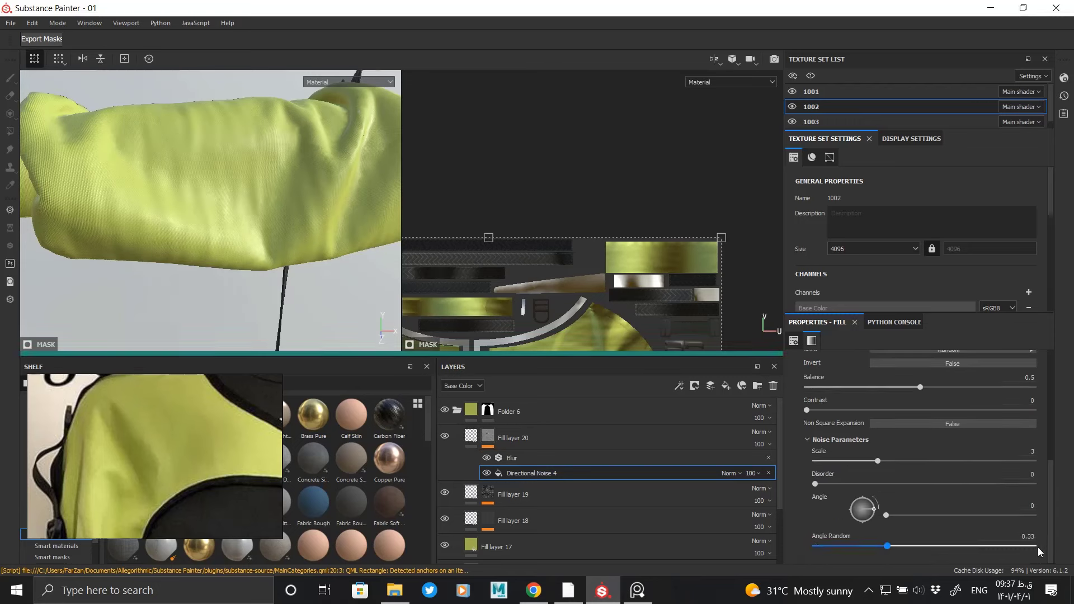
{"action": "left_click", "coordinate": [488, 439], "text": "alt"}
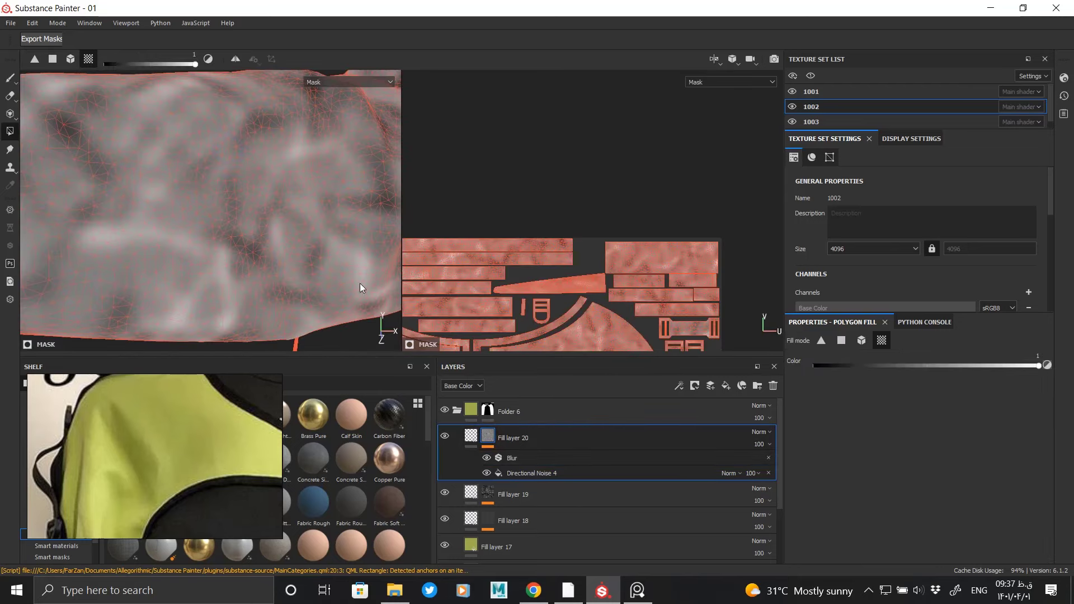
{"action": "left_click", "coordinate": [519, 471]}
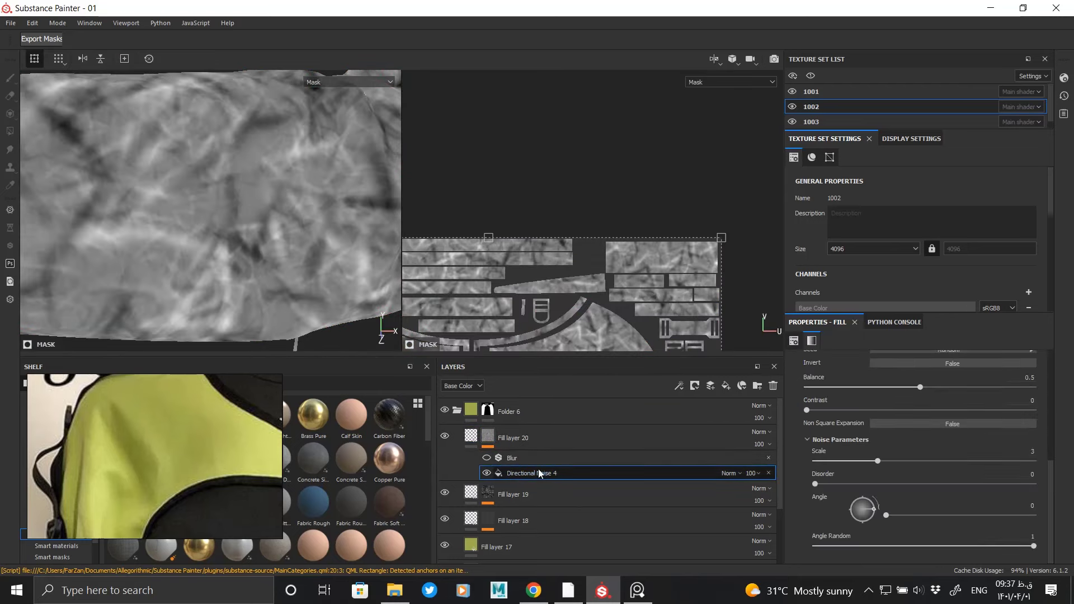
{"action": "scroll", "coordinate": [885, 426], "scroll_direction": "down", "scroll_amount": 1}
{"action": "scroll", "coordinate": [884, 426], "scroll_direction": "down", "scroll_amount": 1}
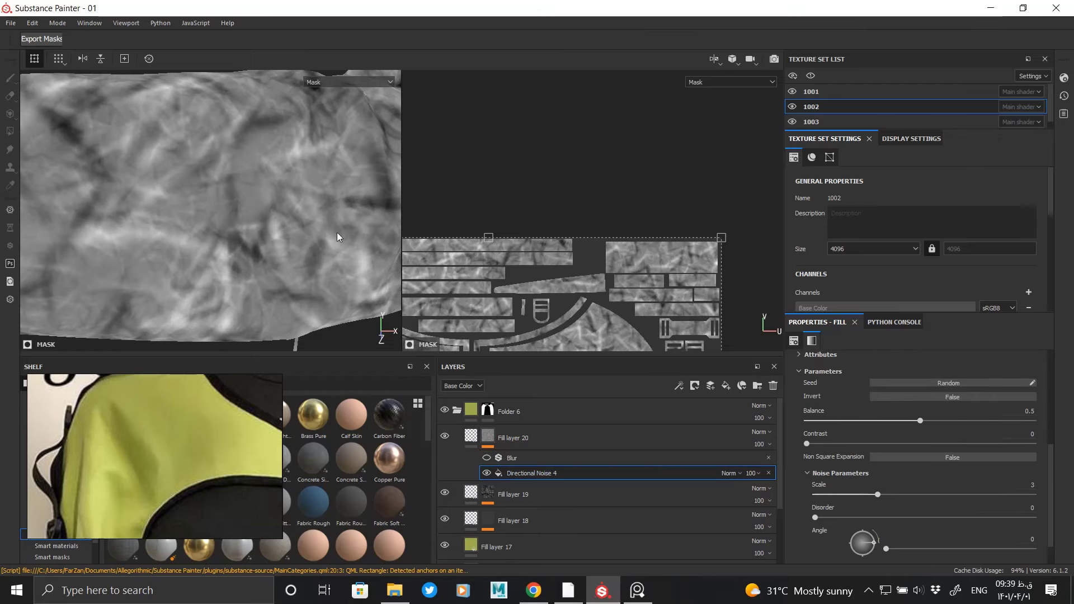
Step: Lower the Directional Noise 4 scale from 3 down to 1 while checking the sleeve
{"action": "key", "text": "m"}
{"action": "left_click_drag", "start_coordinate": [203, 187], "coordinate": [235, 185], "text": "alt"}
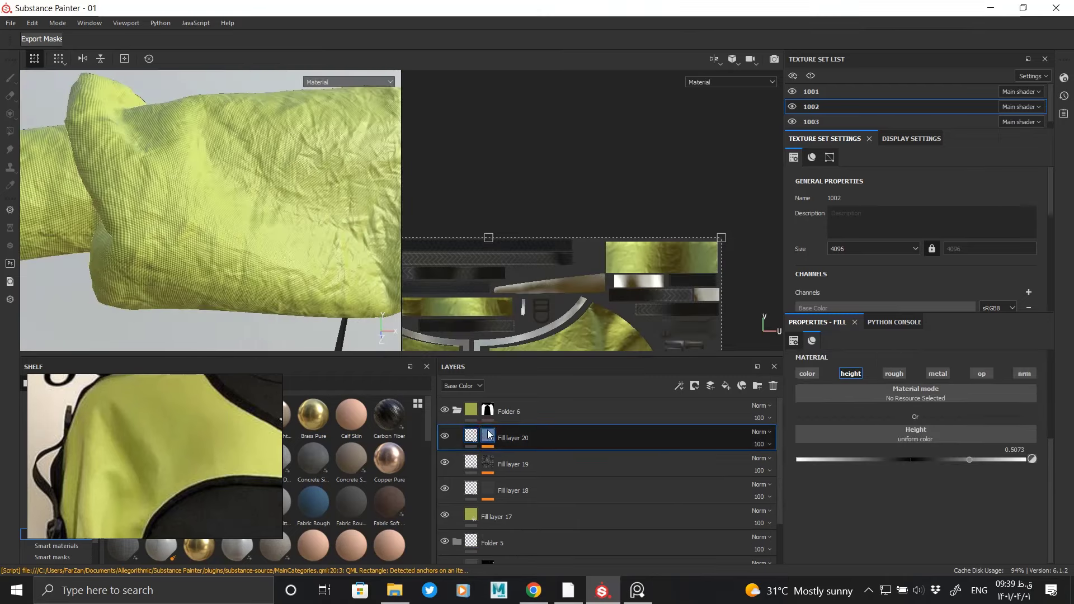
{"action": "left_click", "coordinate": [531, 473]}
{"action": "scroll", "coordinate": [881, 473], "scroll_direction": "down", "scroll_amount": 1}
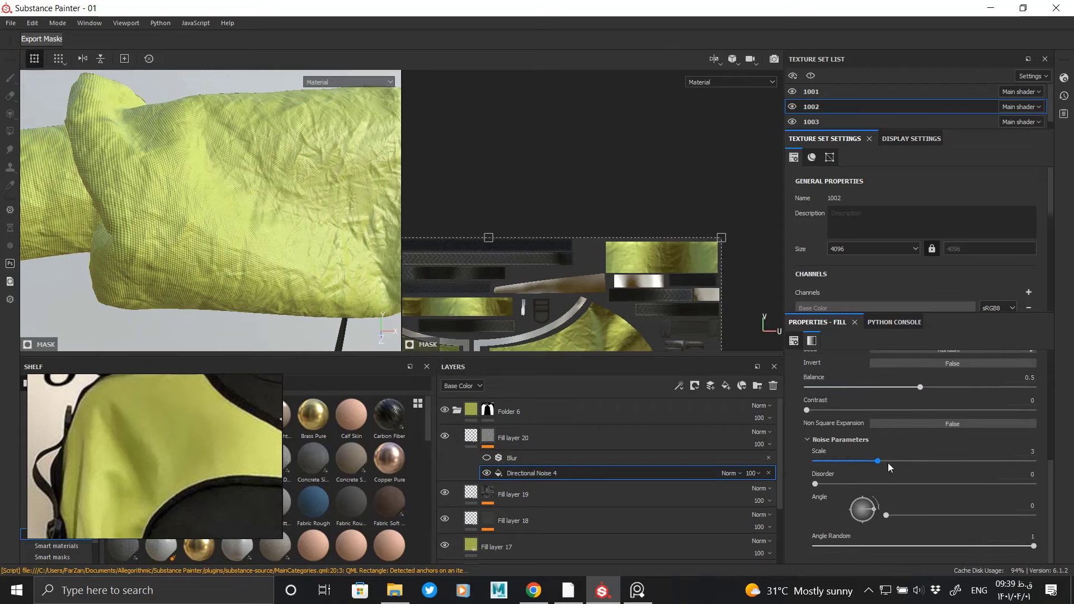
{"action": "scroll", "coordinate": [888, 462], "scroll_direction": "up", "scroll_amount": 1}
{"action": "scroll", "coordinate": [864, 420], "scroll_direction": "down", "scroll_amount": 1}
{"action": "left_click", "coordinate": [842, 462]}
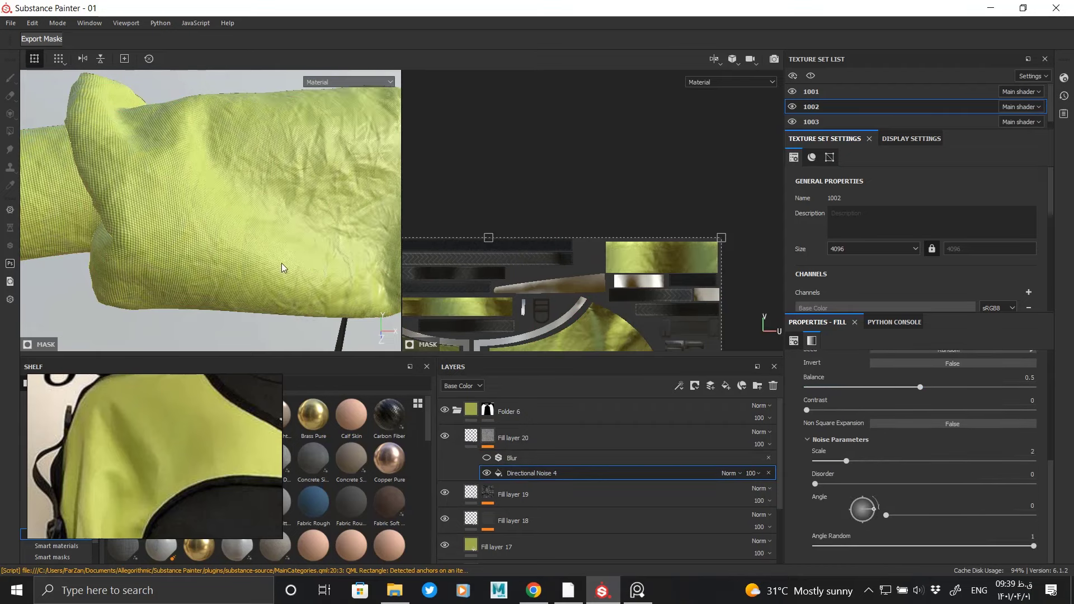
{"action": "left_click", "coordinate": [488, 458]}
{"action": "mouse_move", "coordinate": [269, 224]}
{"action": "left_mouse_down", "text": "alt"}
{"action": "mouse_move", "coordinate": [320, 238]}
{"action": "mouse_move", "coordinate": [233, 240]}
{"action": "mouse_move", "coordinate": [305, 341]}
{"action": "left_mouse_up", "text": "alt"}
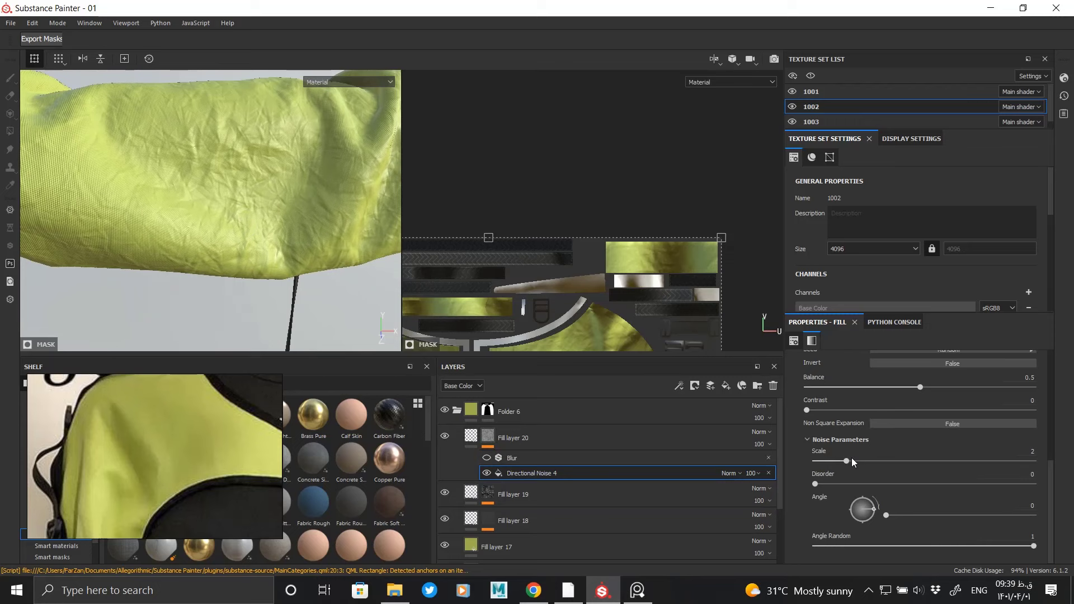
{"action": "left_click_drag", "start_coordinate": [849, 460], "coordinate": [797, 462]}
{"action": "left_click_drag", "start_coordinate": [281, 197], "coordinate": [364, 212], "text": "alt"}
Step: Raise the wrinkle height and set the noise mask's UV scale to 0.5
{"action": "left_click", "coordinate": [452, 442]}
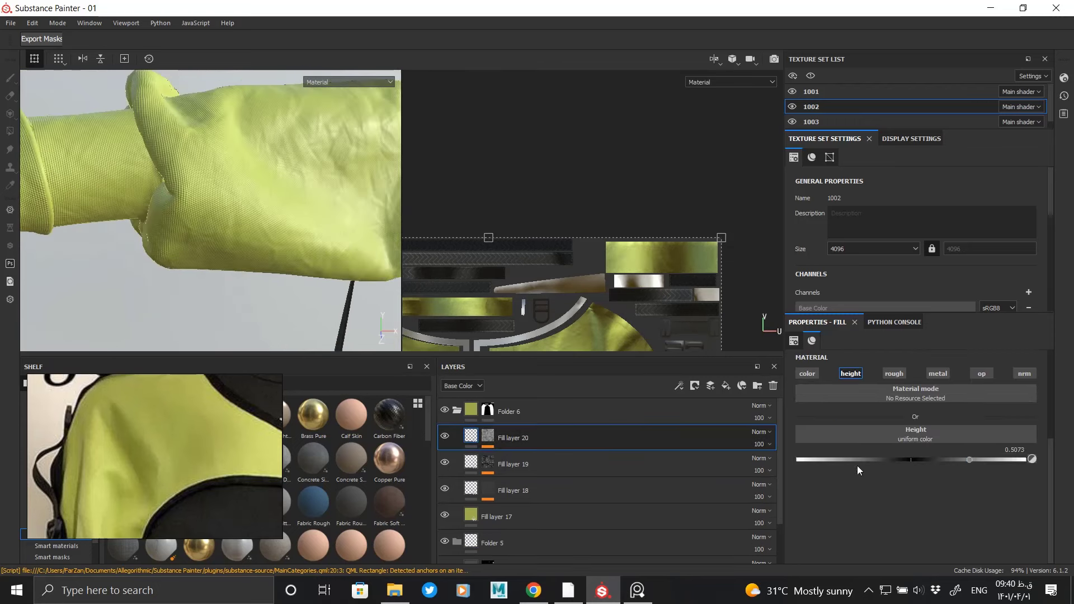
{"action": "mouse_move", "coordinate": [974, 459]}
{"action": "left_mouse_down"}
{"action": "mouse_move", "coordinate": [990, 458]}
{"action": "mouse_move", "coordinate": [976, 456]}
{"action": "left_mouse_up"}
{"action": "mouse_move", "coordinate": [196, 291]}
{"action": "left_mouse_down", "text": "alt"}
{"action": "mouse_move", "coordinate": [96, 232]}
{"action": "mouse_move", "coordinate": [232, 188]}
{"action": "mouse_move", "coordinate": [250, 278]}
{"action": "mouse_move", "coordinate": [75, 173]}
{"action": "mouse_move", "coordinate": [175, 163]}
{"action": "mouse_move", "coordinate": [240, 293]}
{"action": "left_mouse_up", "text": "alt"}
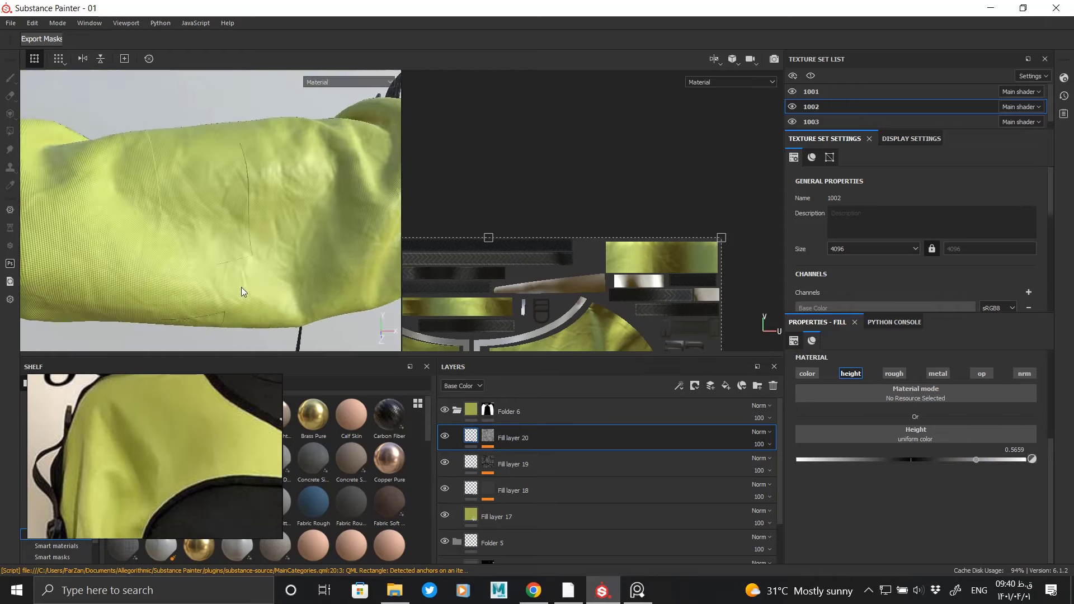
{"action": "left_click", "coordinate": [488, 438]}
{"action": "left_click", "coordinate": [512, 458]}
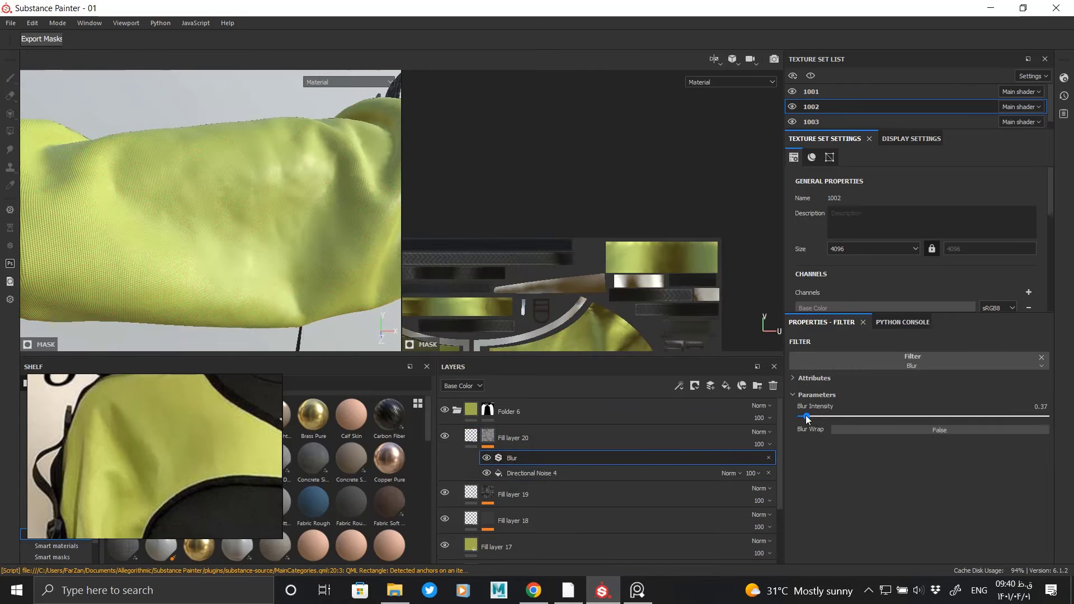
{"action": "mouse_move", "coordinate": [172, 246]}
{"action": "left_mouse_down", "text": "alt"}
{"action": "mouse_move", "coordinate": [317, 188]}
{"action": "mouse_move", "coordinate": [251, 224]}
{"action": "left_mouse_up", "text": "alt"}
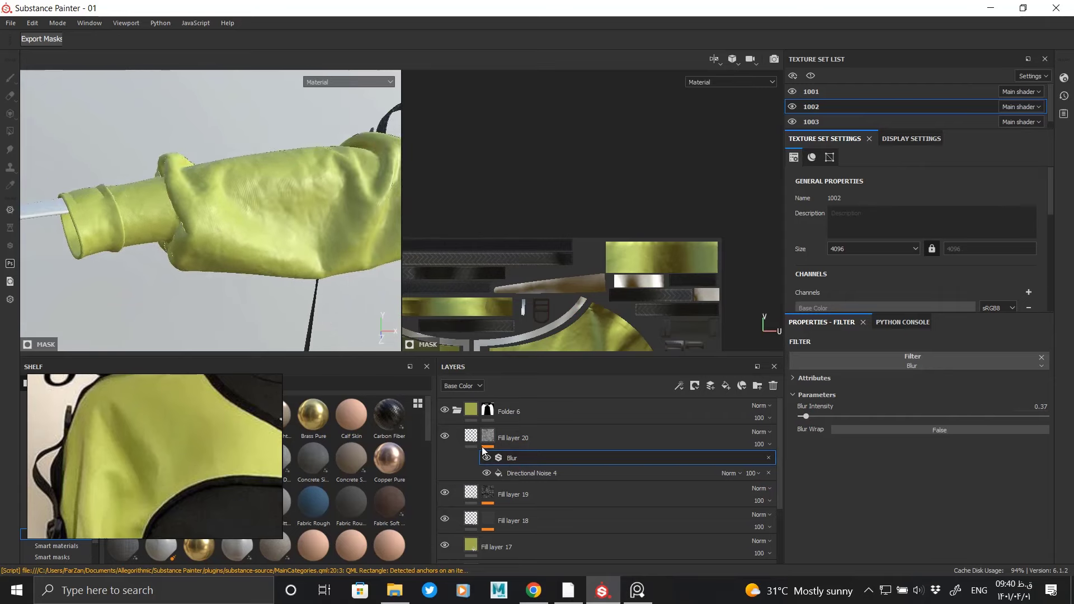
{"action": "left_click", "coordinate": [488, 437]}
{"action": "left_click", "coordinate": [503, 472]}
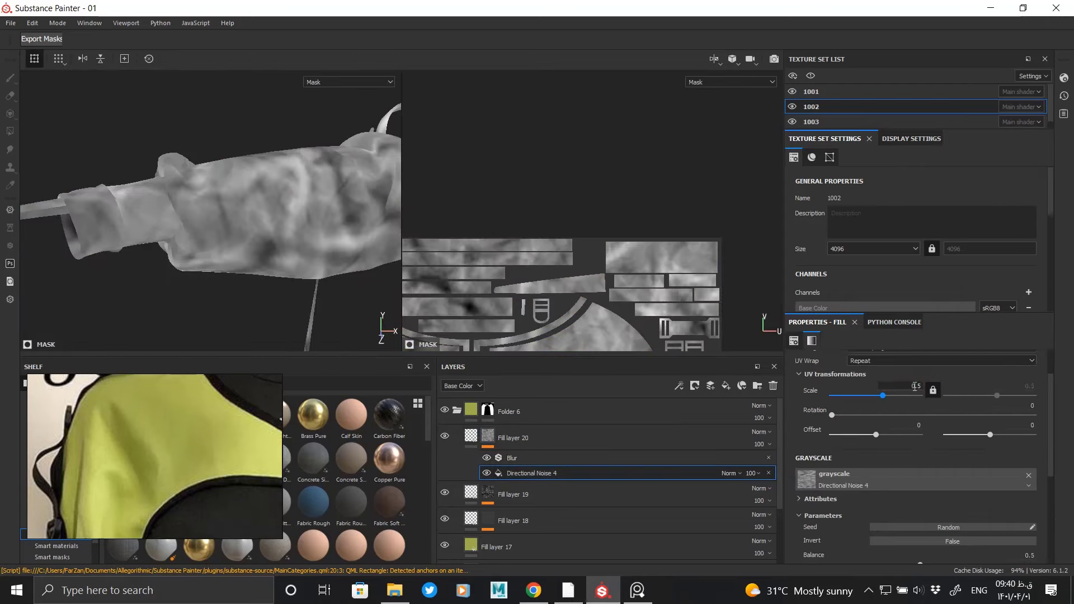
{"action": "key", "text": "Return"}
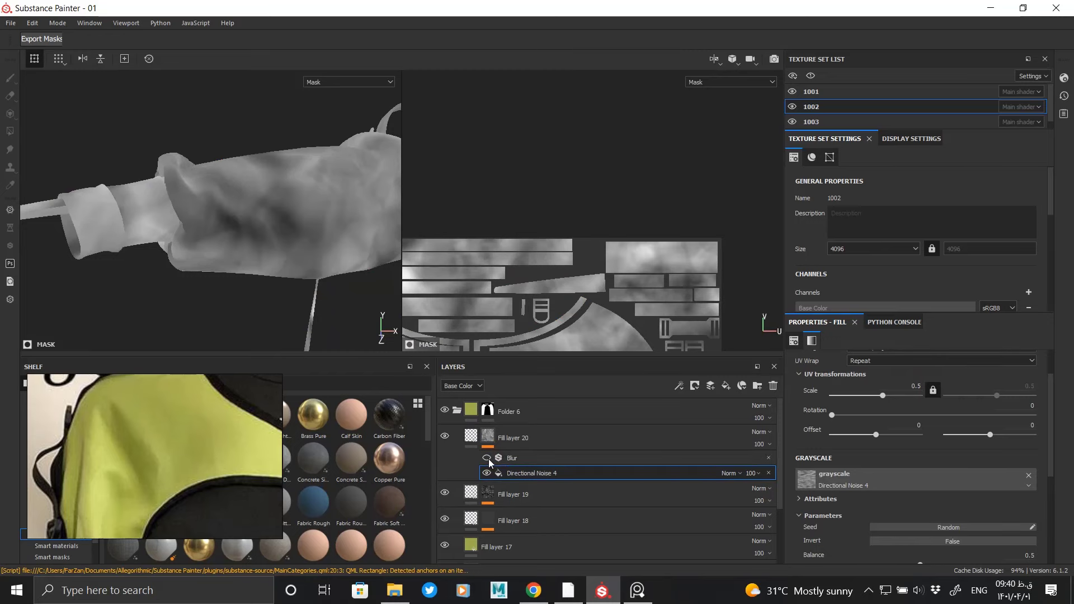
Step: Lower Fill layer 20's height to about 0.59 and increase the mask blur intensity
{"action": "left_click", "coordinate": [488, 437]}
{"action": "mouse_move", "coordinate": [58, 211]}
{"action": "left_mouse_down", "text": "alt"}
{"action": "mouse_move", "coordinate": [221, 163]}
{"action": "mouse_move", "coordinate": [168, 196]}
{"action": "left_mouse_up", "text": "alt"}
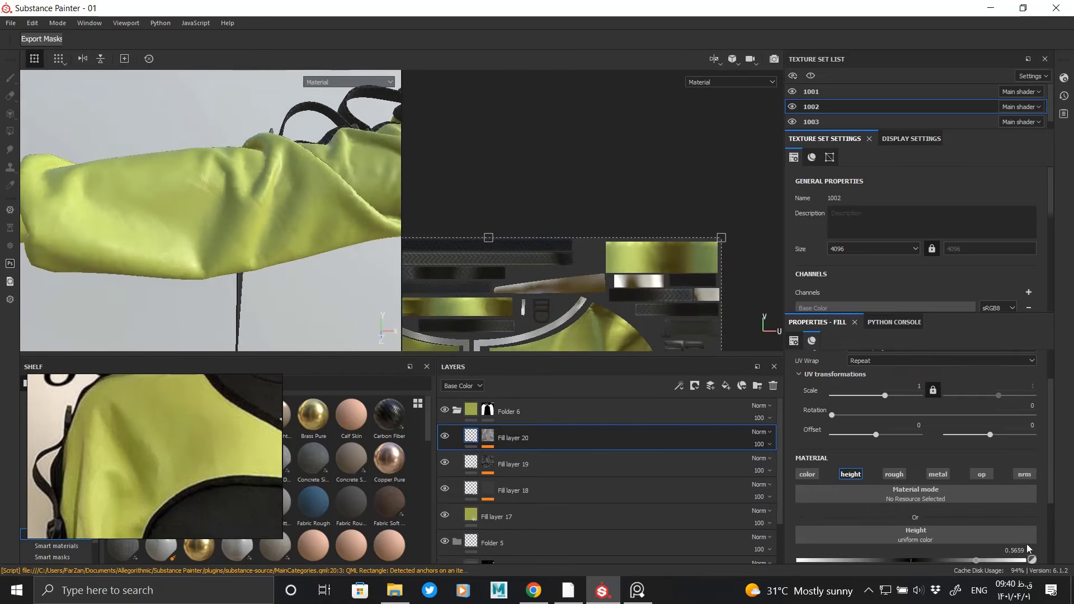
{"action": "scroll", "coordinate": [977, 526], "scroll_direction": "down", "scroll_amount": 1}
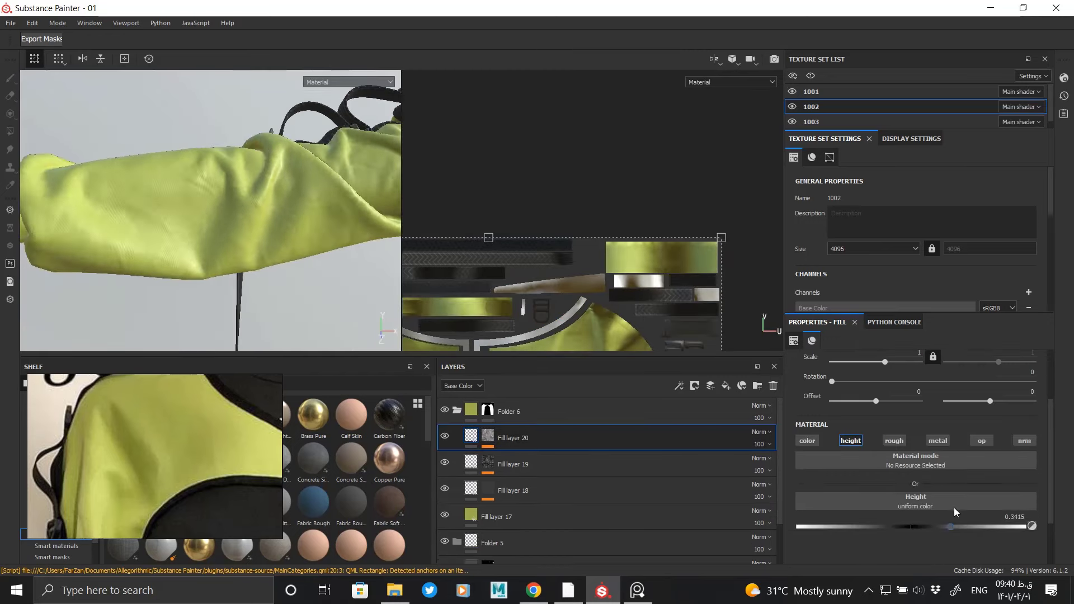
{"action": "left_click_drag", "start_coordinate": [1001, 527], "coordinate": [978, 527]}
{"action": "left_click", "coordinate": [489, 436]}
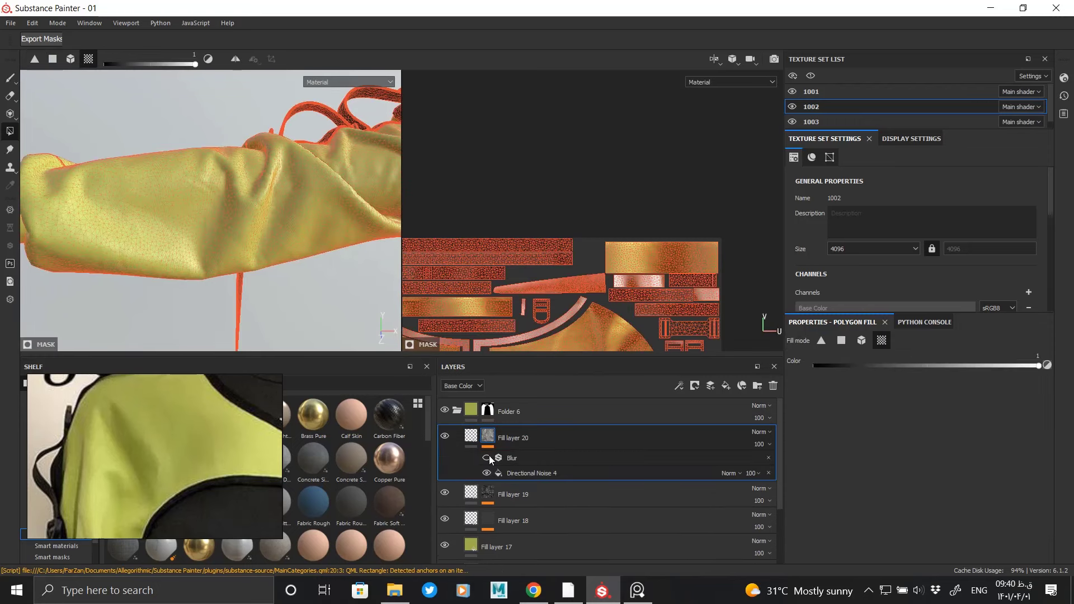
{"action": "left_click", "coordinate": [521, 458]}
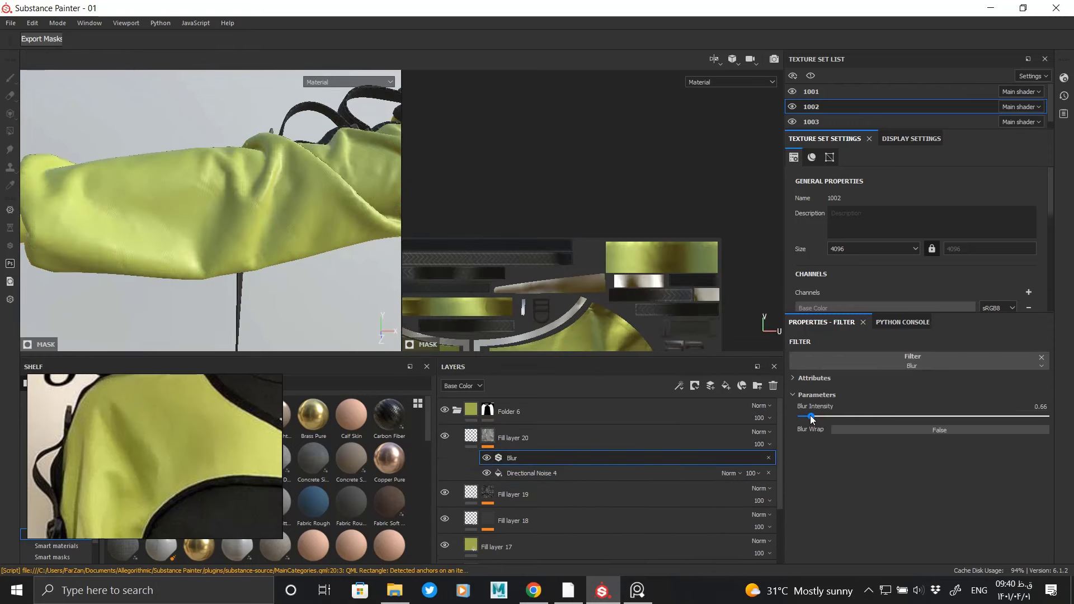
{"action": "left_click_drag", "start_coordinate": [822, 415], "coordinate": [900, 417]}
{"action": "left_click", "coordinate": [710, 472]}
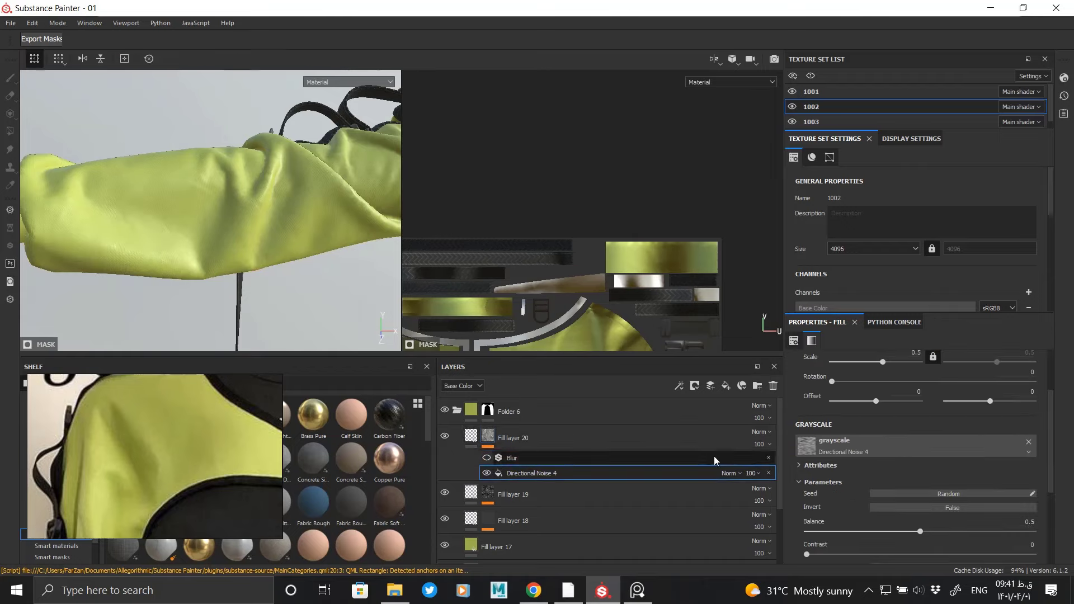
{"action": "scroll", "coordinate": [830, 486], "scroll_direction": "down", "scroll_amount": 3}
{"action": "scroll", "coordinate": [831, 486], "scroll_direction": "down", "scroll_amount": 2}
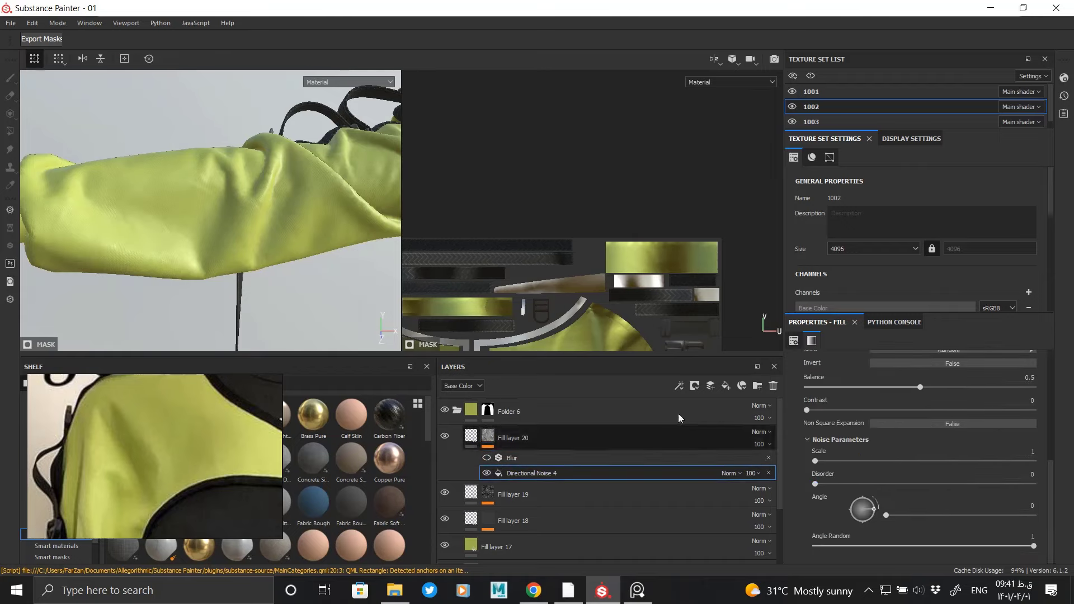
{"action": "mouse_move", "coordinate": [185, 235]}
{"action": "left_mouse_down", "text": "alt"}
{"action": "mouse_move", "coordinate": [221, 237]}
{"action": "mouse_move", "coordinate": [223, 224]}
{"action": "left_mouse_up", "text": "alt"}
Step: Lower Fill layer 20's height to about 0.40
{"action": "left_click", "coordinate": [548, 437]}
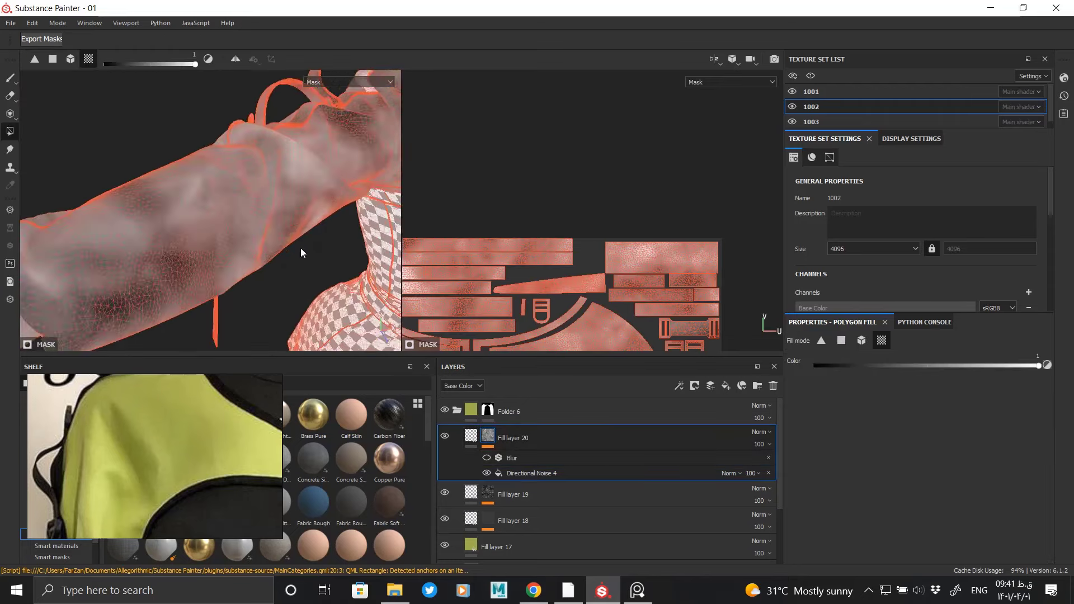
{"action": "scroll", "coordinate": [619, 187], "scroll_direction": "up", "scroll_amount": 3}
{"action": "scroll", "coordinate": [619, 186], "scroll_direction": "up", "scroll_amount": 2}
{"action": "left_click", "coordinate": [523, 473]}
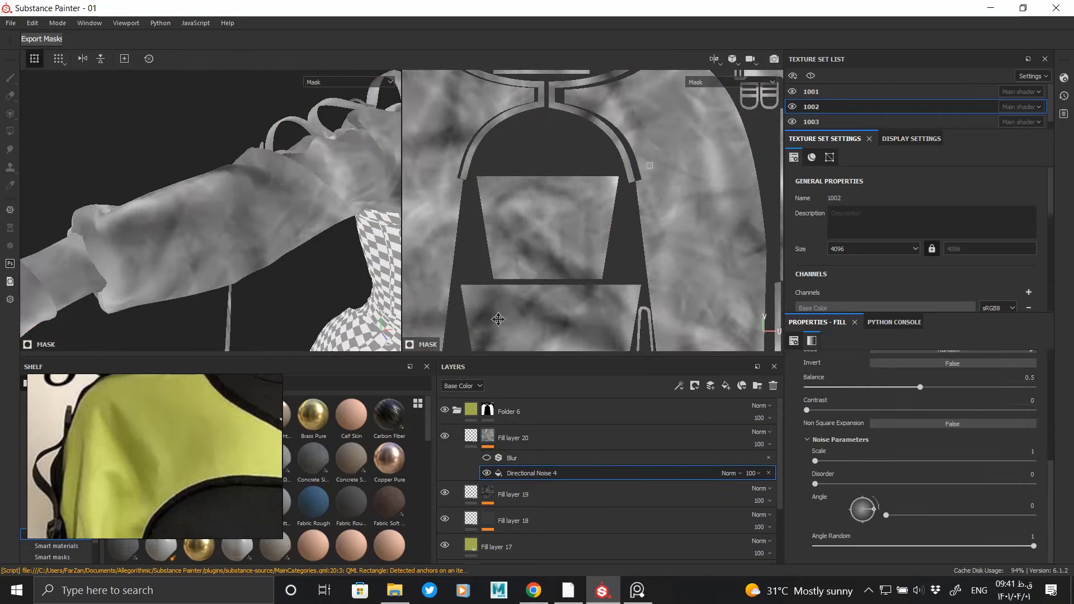
{"action": "scroll", "coordinate": [109, 188], "scroll_direction": "up", "scroll_amount": 3}
{"action": "mouse_move", "coordinate": [109, 188]}
{"action": "left_mouse_down", "text": "alt"}
{"action": "mouse_move", "coordinate": [162, 201]}
{"action": "mouse_move", "coordinate": [112, 217]}
{"action": "left_mouse_up", "text": "alt"}
{"action": "left_click", "coordinate": [485, 443]}
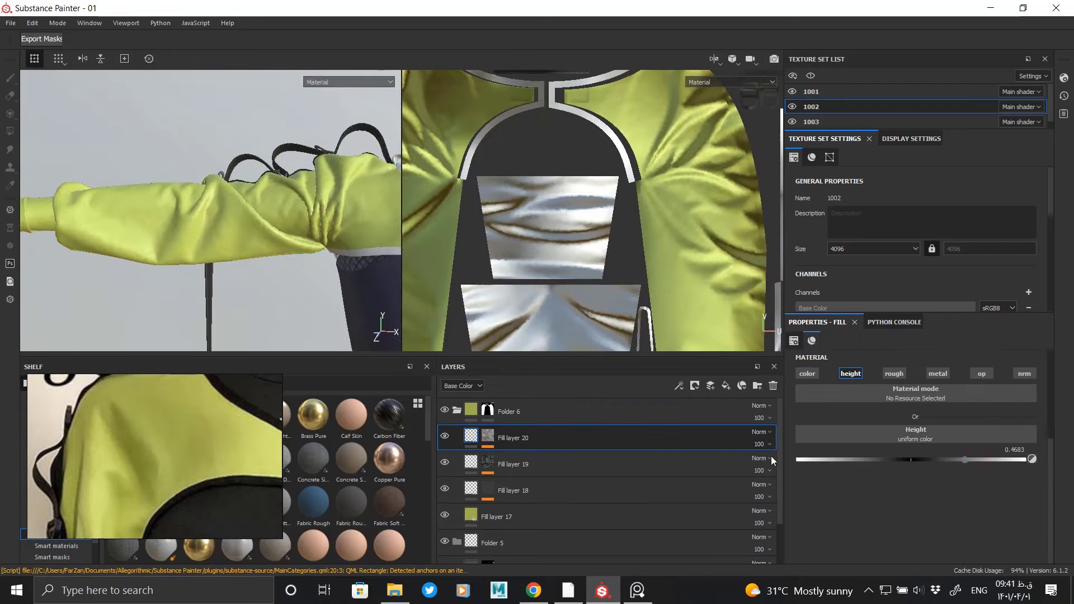
{"action": "left_click", "coordinate": [956, 460]}
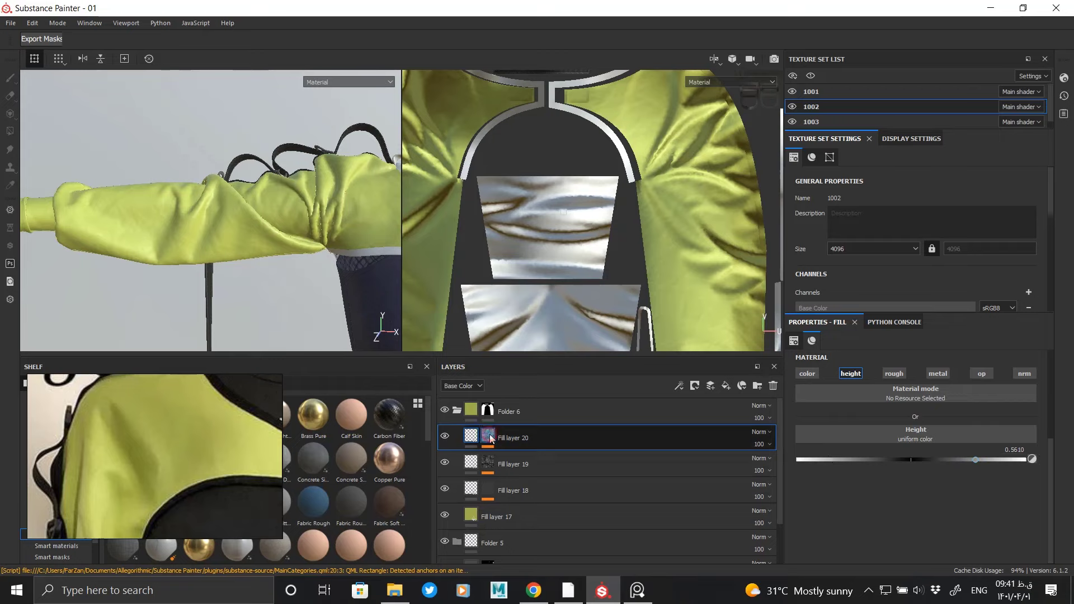
Step: Set noise balance 0.62 and contrast 0.41, lower the wrinkle height, and confirm blur 0.44
{"action": "left_click", "coordinate": [471, 437]}
{"action": "left_click", "coordinate": [529, 473]}
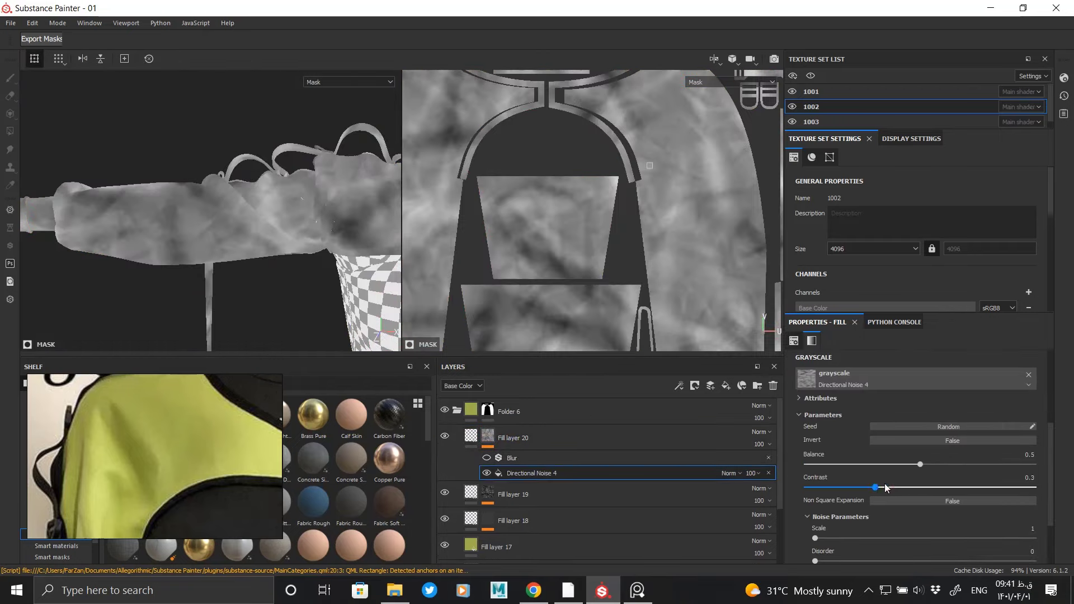
{"action": "left_click_drag", "start_coordinate": [884, 483], "coordinate": [946, 463]}
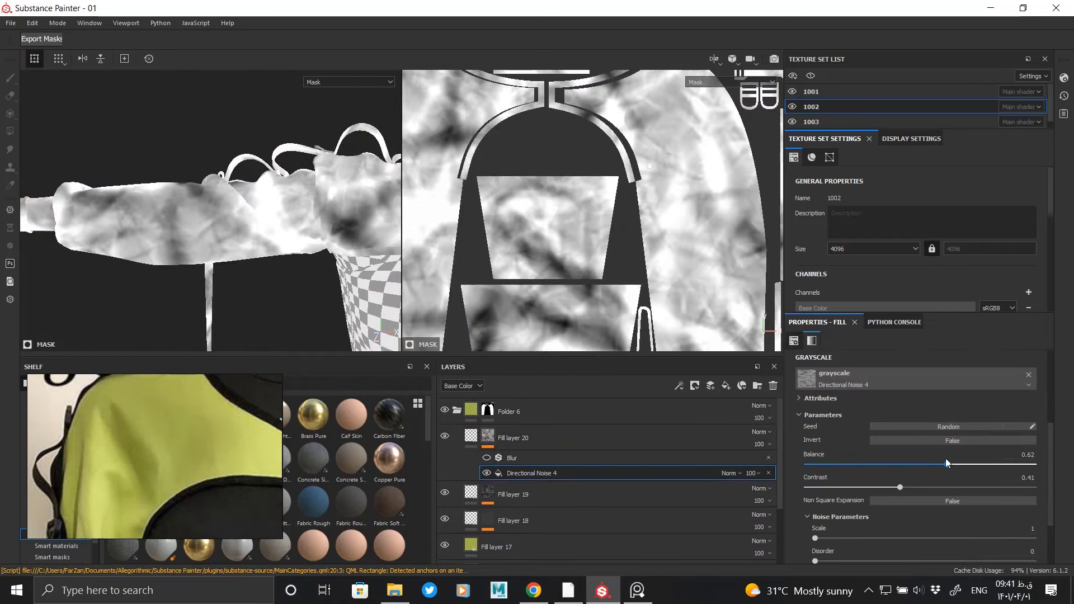
{"action": "left_click", "coordinate": [513, 437]}
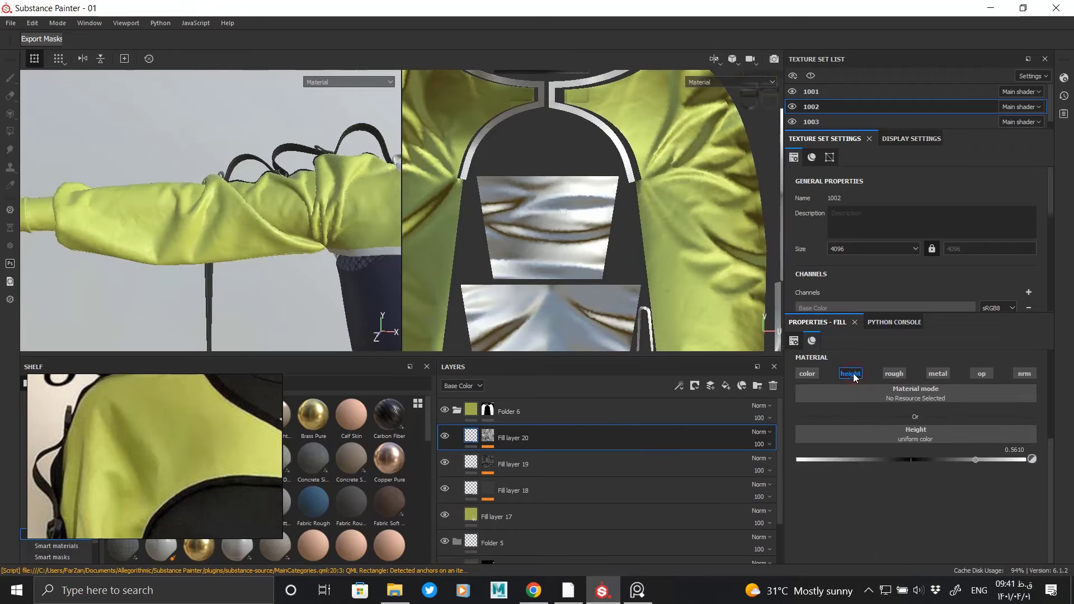
{"action": "left_click", "coordinate": [940, 459]}
{"action": "left_click", "coordinate": [488, 440]}
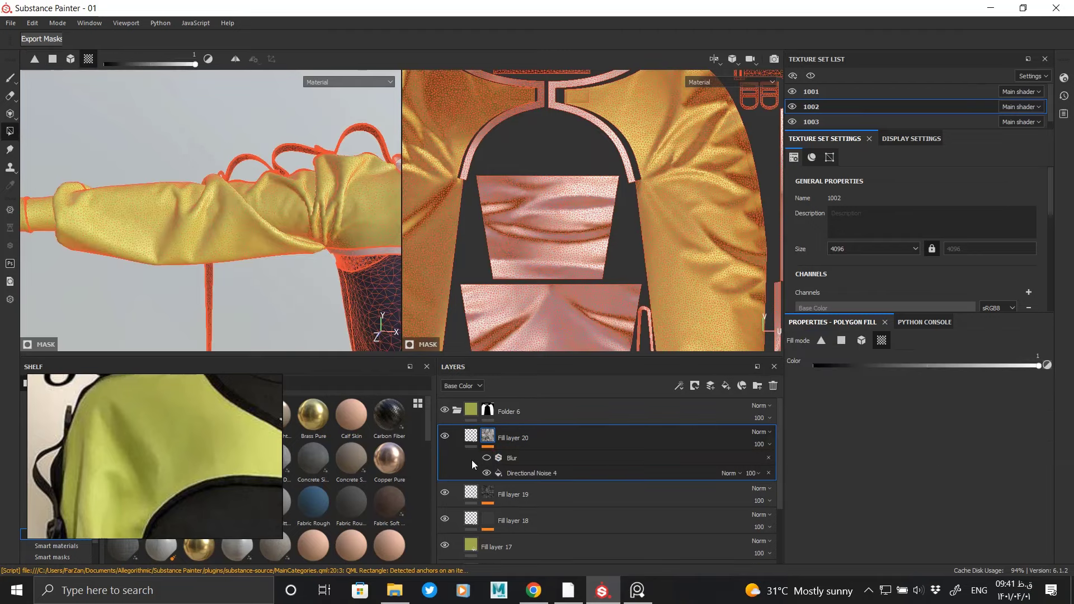
{"action": "left_click", "coordinate": [512, 457]}
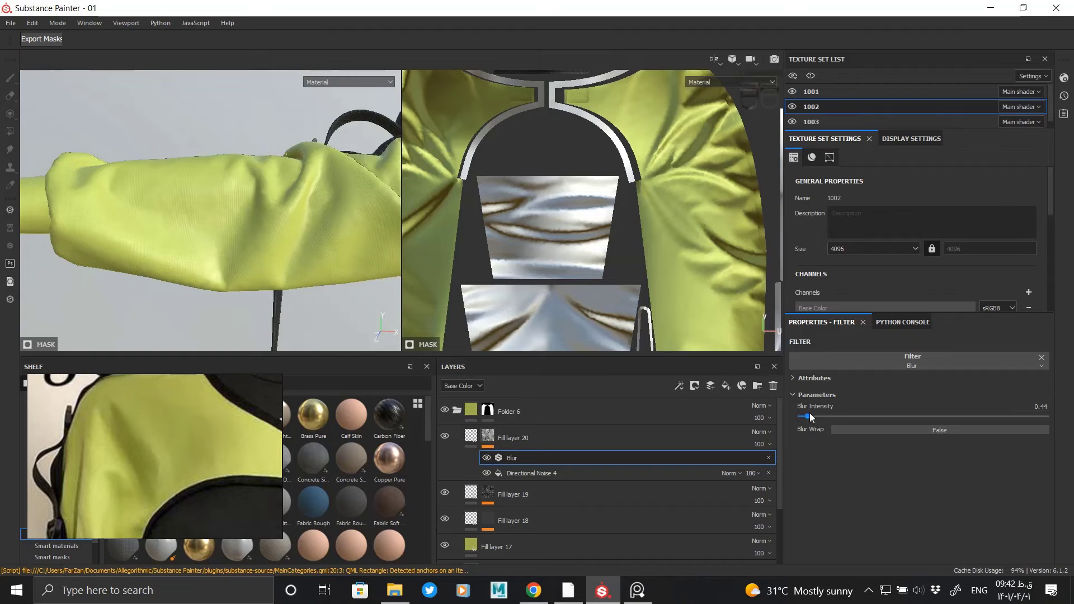
{"action": "left_click", "coordinate": [448, 428]}
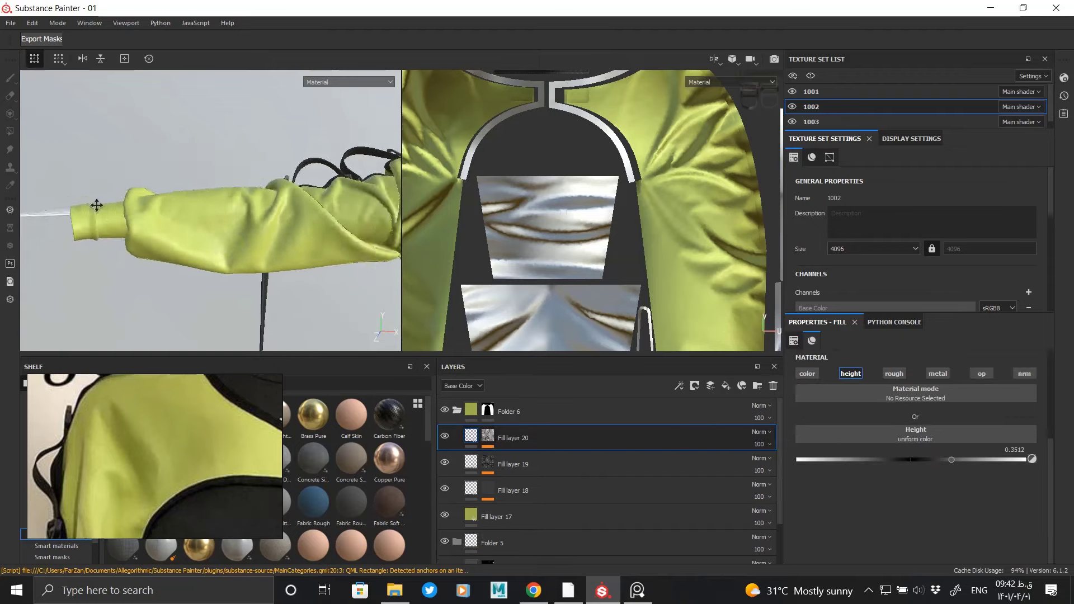
Step: Add a new fill layer above Fill layer 20, masked by a UV Border Distance generator
{"action": "left_click_drag", "start_coordinate": [96, 220], "coordinate": [295, 186], "text": "alt"}
{"action": "right_click_drag", "start_coordinate": [296, 187], "coordinate": [308, 185], "text": "shift"}
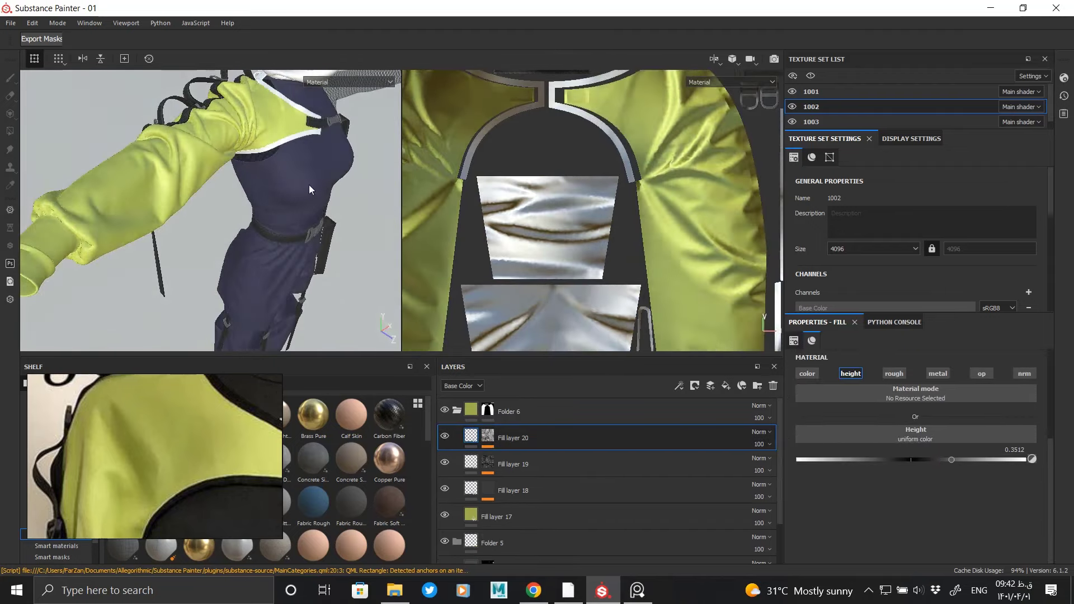
{"action": "left_click_drag", "start_coordinate": [239, 281], "coordinate": [358, 177], "text": "alt"}
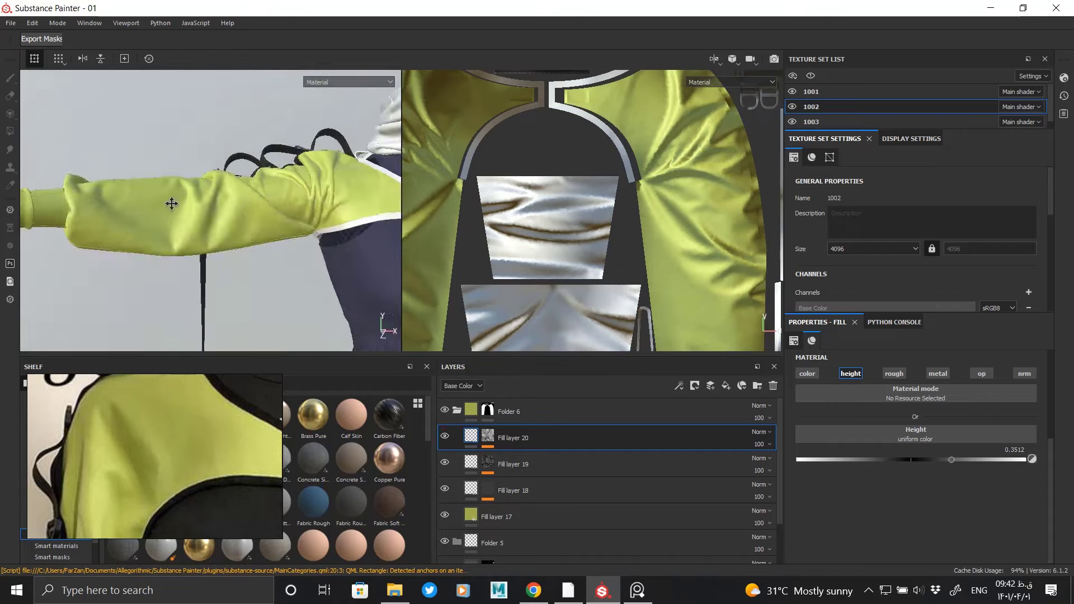
{"action": "scroll", "coordinate": [220, 207], "scroll_direction": "up", "scroll_amount": 2}
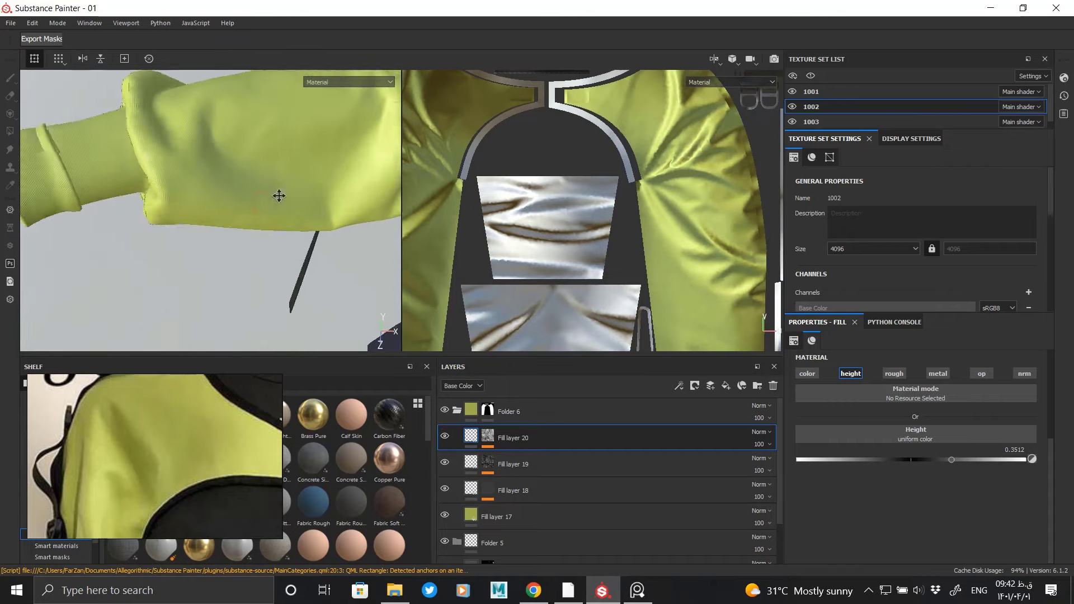
{"action": "scroll", "coordinate": [278, 194], "scroll_direction": "up", "scroll_amount": 2}
{"action": "scroll", "coordinate": [173, 211], "scroll_direction": "up", "scroll_amount": 2}
{"action": "scroll", "coordinate": [182, 251], "scroll_direction": "up", "scroll_amount": 2}
{"action": "scroll", "coordinate": [187, 213], "scroll_direction": "down", "scroll_amount": 4}
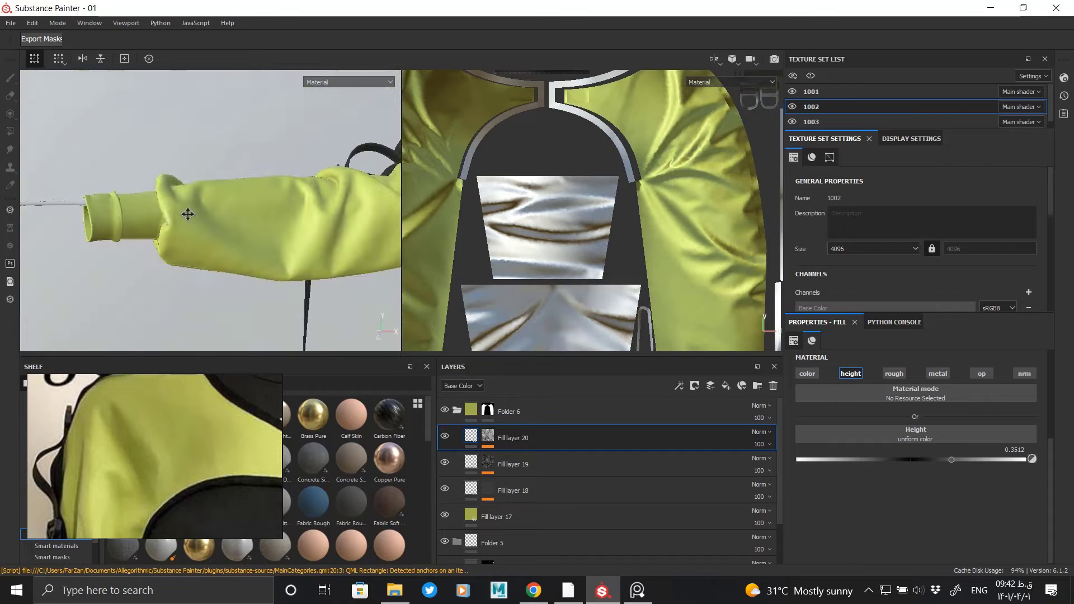
{"action": "scroll", "coordinate": [220, 244], "scroll_direction": "up", "scroll_amount": 2}
{"action": "scroll", "coordinate": [271, 275], "scroll_direction": "up", "scroll_amount": 2}
{"action": "scroll", "coordinate": [135, 233], "scroll_direction": "down", "scroll_amount": 2}
{"action": "mouse_move", "coordinate": [136, 234]}
{"action": "left_mouse_down", "text": "alt"}
{"action": "mouse_move", "coordinate": [36, 238]}
{"action": "mouse_move", "coordinate": [242, 237]}
{"action": "mouse_move", "coordinate": [176, 221]}
{"action": "mouse_move", "coordinate": [229, 226]}
{"action": "mouse_move", "coordinate": [157, 252]}
{"action": "mouse_move", "coordinate": [227, 162]}
{"action": "mouse_move", "coordinate": [313, 213]}
{"action": "left_mouse_up", "text": "alt"}
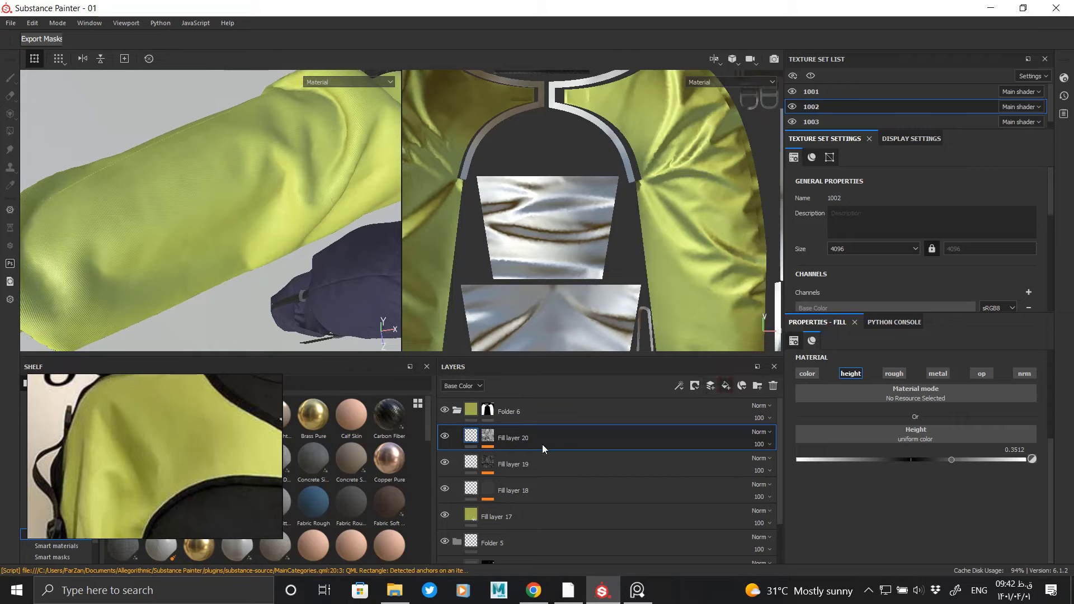
{"action": "left_click", "coordinate": [726, 386]}
{"action": "right_click", "coordinate": [479, 437]}
{"action": "left_click", "coordinate": [526, 274]}
{"action": "right_click", "coordinate": [486, 438]}
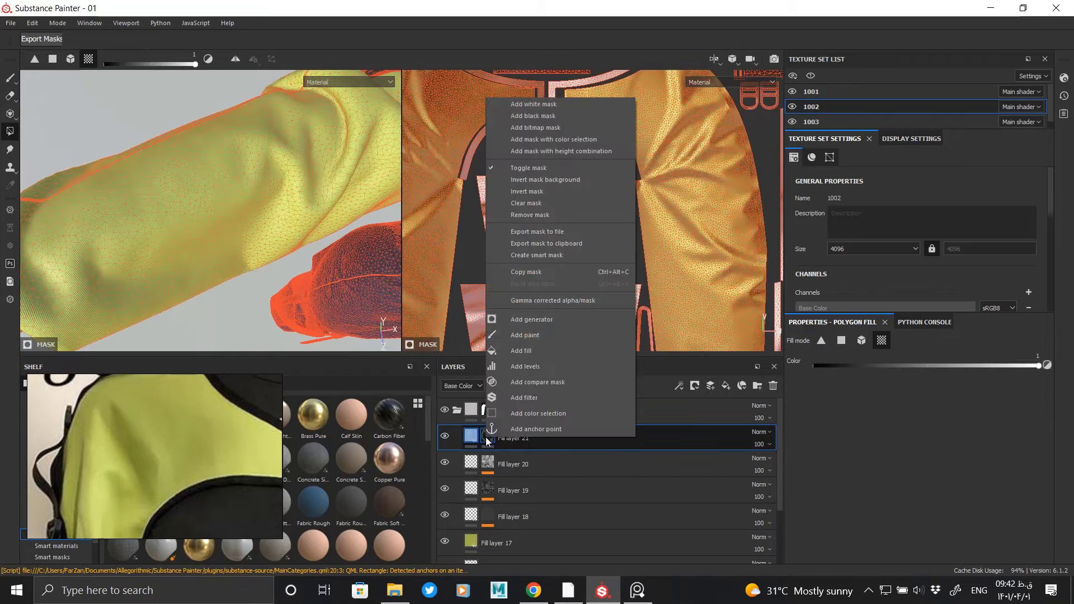
{"action": "left_click", "coordinate": [530, 322]}
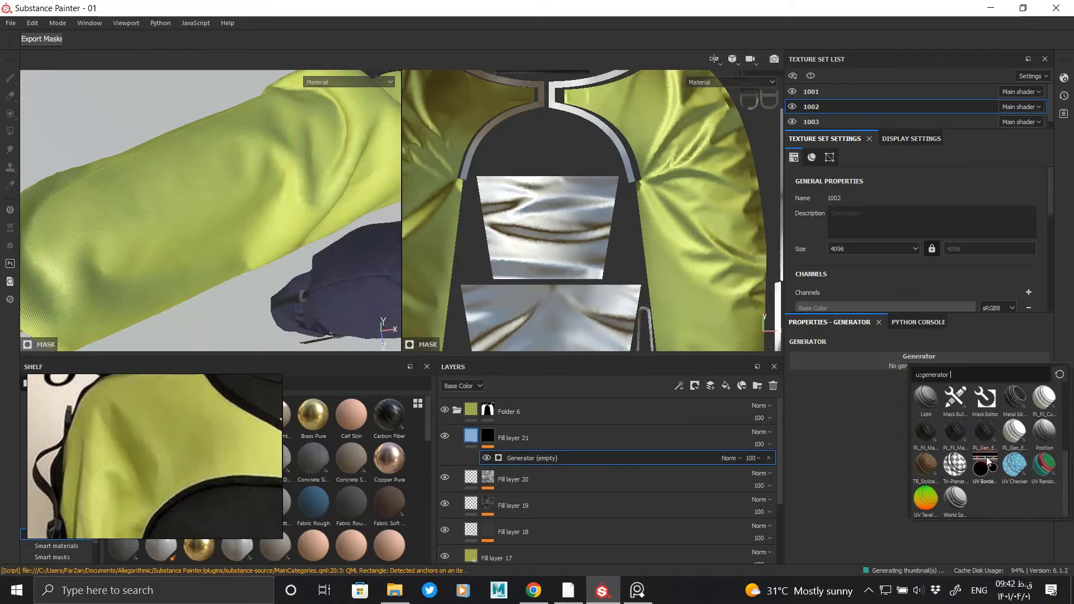
{"action": "left_click", "coordinate": [986, 464]}
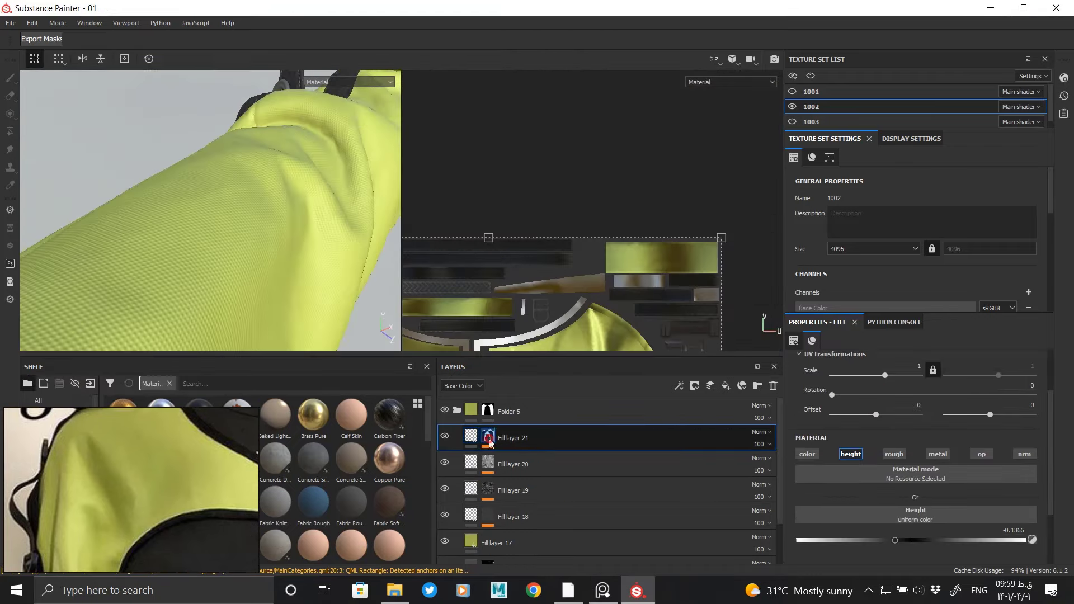
Step: Give Fill layer 21 a height of about -0.08 so the panel edges sink in
{"action": "left_click", "coordinate": [685, 431]}
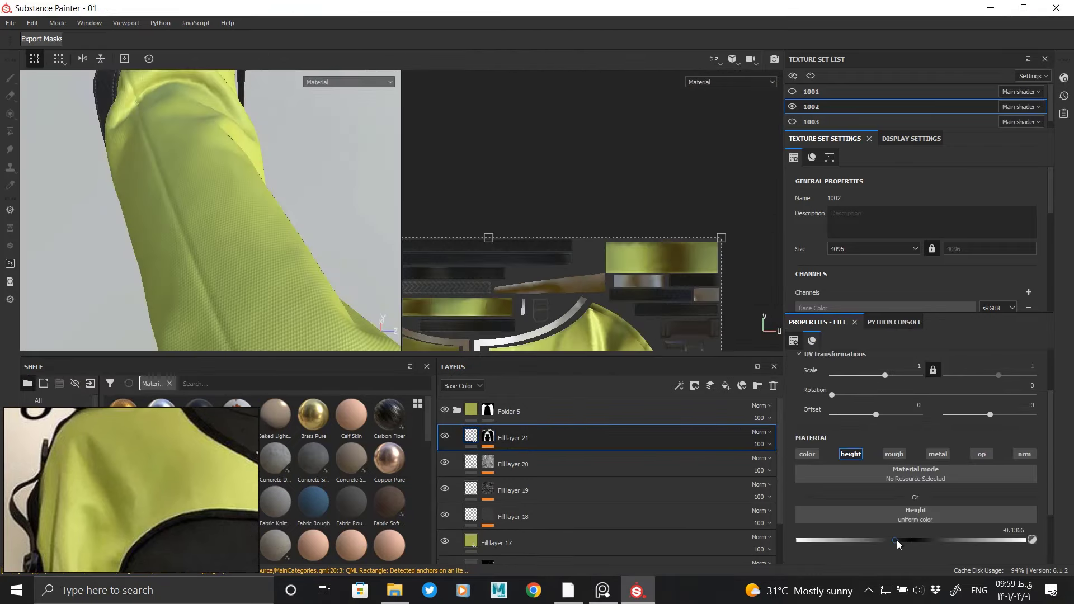
{"action": "left_click_drag", "start_coordinate": [923, 539], "coordinate": [901, 538]}
{"action": "mouse_move", "coordinate": [253, 199]}
{"action": "left_mouse_down", "text": "alt"}
{"action": "mouse_move", "coordinate": [219, 216]}
{"action": "mouse_move", "coordinate": [205, 195]}
{"action": "mouse_move", "coordinate": [192, 221]}
{"action": "left_mouse_up", "text": "alt"}
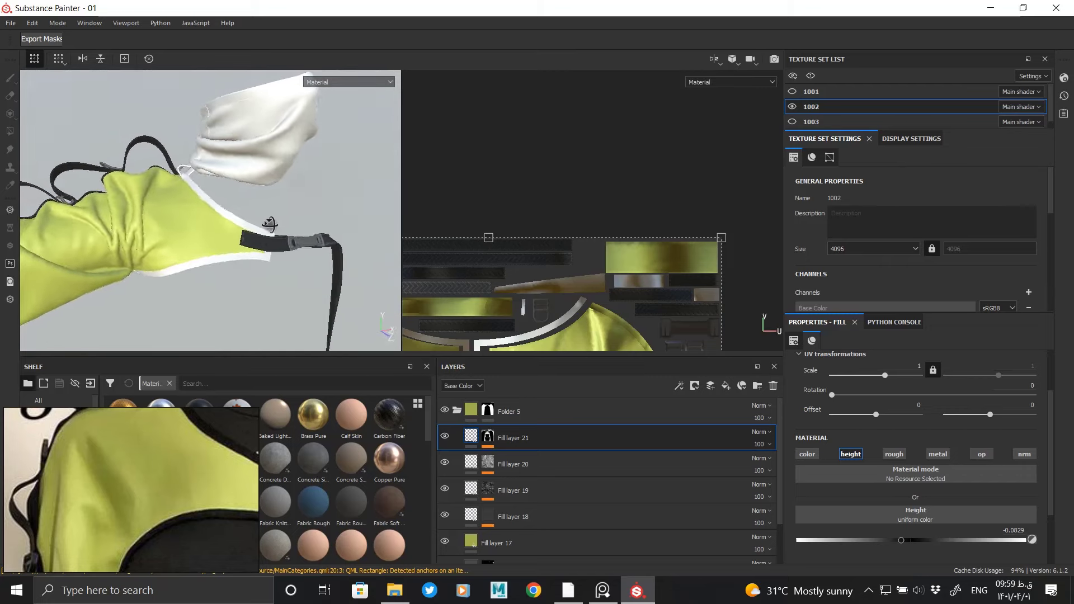
{"action": "right_click_drag", "start_coordinate": [193, 221], "coordinate": [284, 213], "text": "alt"}
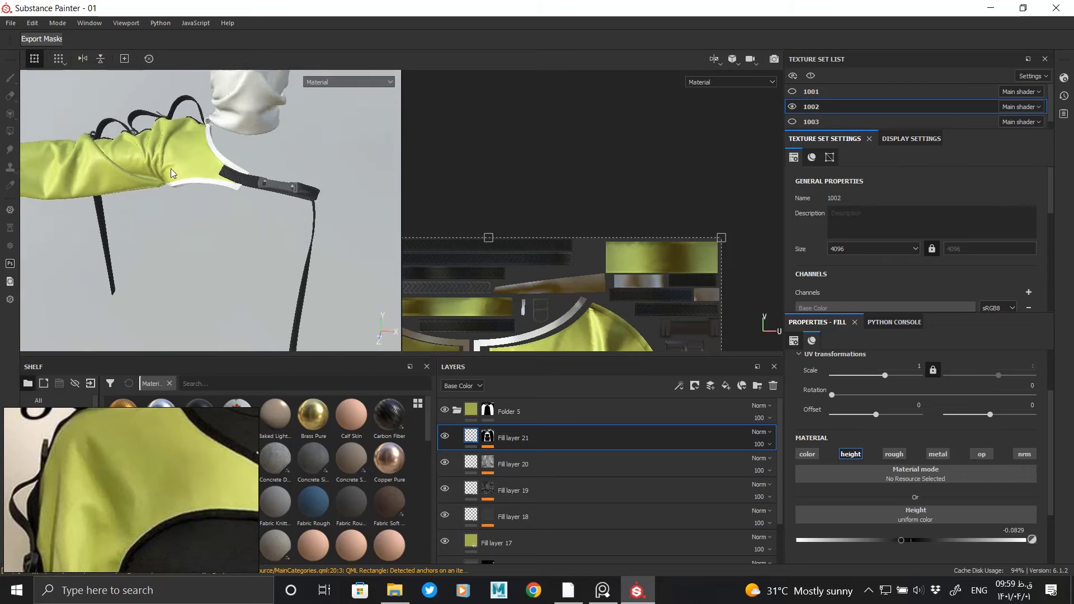
{"action": "mouse_move", "coordinate": [171, 174]}
{"action": "left_mouse_down", "text": "alt"}
{"action": "mouse_move", "coordinate": [274, 201]}
{"action": "mouse_move", "coordinate": [306, 188]}
{"action": "mouse_move", "coordinate": [108, 183]}
{"action": "mouse_move", "coordinate": [328, 247]}
{"action": "mouse_move", "coordinate": [365, 233]}
{"action": "left_mouse_up", "text": "alt"}
{"action": "scroll", "coordinate": [243, 207], "scroll_direction": "up", "scroll_amount": 3}
{"action": "mouse_move", "coordinate": [364, 233]}
{"action": "middle_mouse_down", "text": "alt"}
{"action": "mouse_move", "coordinate": [185, 110]}
{"action": "mouse_move", "coordinate": [350, 101]}
{"action": "middle_mouse_up", "text": "alt"}
{"action": "mouse_move", "coordinate": [351, 100]}
{"action": "left_mouse_down", "text": "alt"}
{"action": "mouse_move", "coordinate": [380, 318]}
{"action": "mouse_move", "coordinate": [300, 211]}
{"action": "mouse_move", "coordinate": [340, 221]}
{"action": "mouse_move", "coordinate": [381, 313]}
{"action": "left_mouse_up", "text": "alt"}
Step: Inspect the sleeve straps, then duplicate Folder 5 as Folder 5 copy 1
{"action": "left_click", "coordinate": [528, 543]}
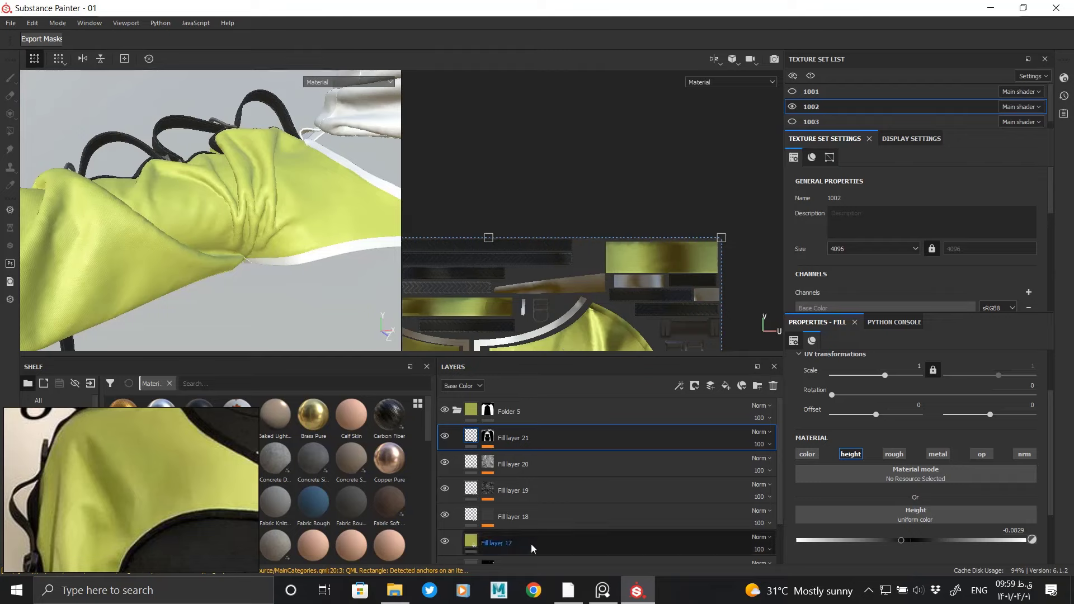
{"action": "mouse_move", "coordinate": [240, 235]}
{"action": "left_mouse_down", "text": "alt"}
{"action": "mouse_move", "coordinate": [303, 161]}
{"action": "mouse_move", "coordinate": [312, 235]}
{"action": "mouse_move", "coordinate": [271, 240]}
{"action": "mouse_move", "coordinate": [34, 153]}
{"action": "left_mouse_up", "text": "alt"}
{"action": "middle_click_drag", "start_coordinate": [34, 153], "coordinate": [254, 191], "text": "alt"}
{"action": "mouse_move", "coordinate": [254, 191]}
{"action": "left_mouse_down", "text": "alt"}
{"action": "mouse_move", "coordinate": [257, 228]}
{"action": "mouse_move", "coordinate": [79, 144]}
{"action": "left_mouse_up", "text": "alt"}
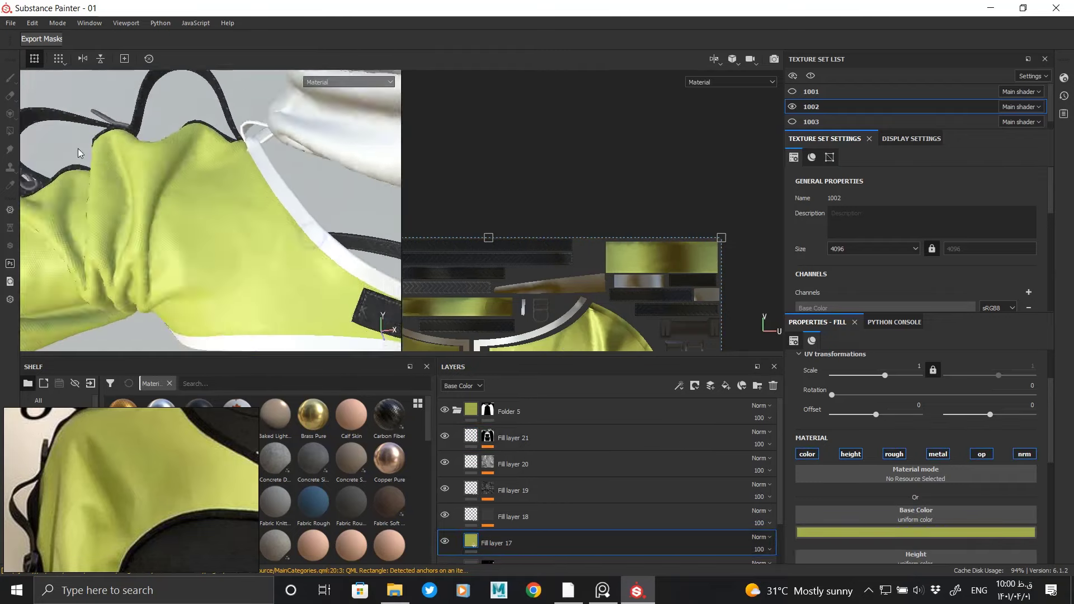
{"action": "right_click_drag", "start_coordinate": [79, 144], "coordinate": [287, 180], "text": "alt"}
{"action": "left_click_drag", "start_coordinate": [288, 180], "coordinate": [166, 216], "text": "alt"}
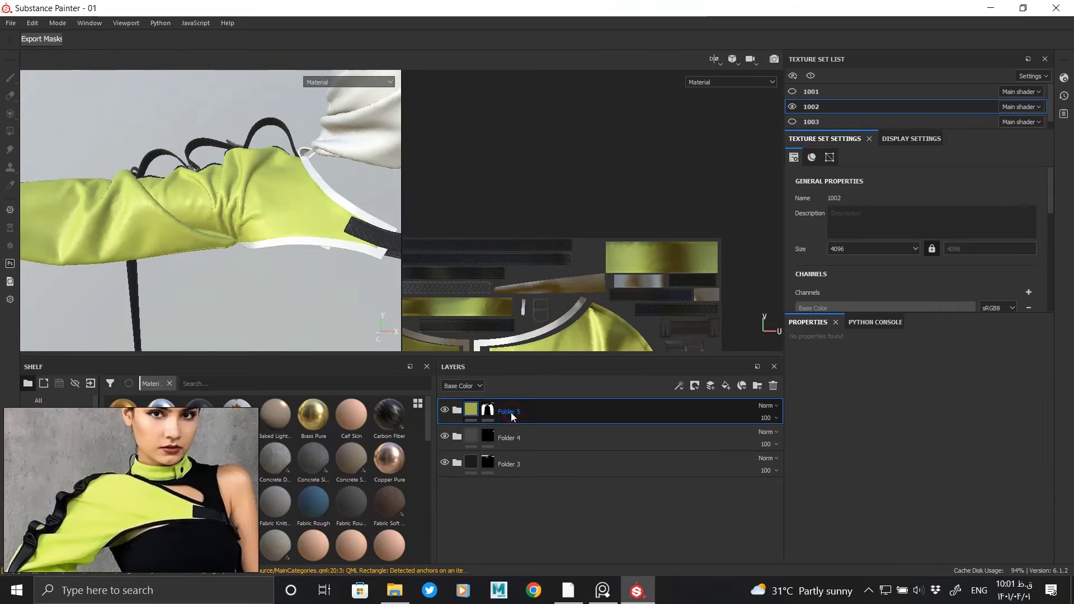
{"action": "right_click", "coordinate": [510, 413]}
{"action": "left_click", "coordinate": [563, 221]}
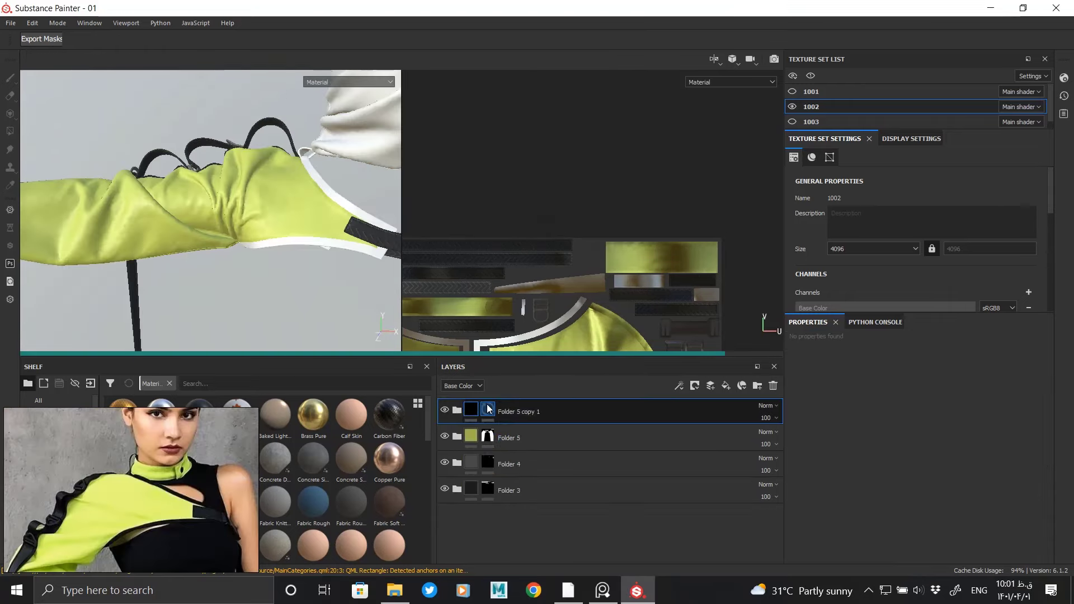
Step: Clear Folder 5 copy 1's mask to black and show it on the model
{"action": "left_click", "coordinate": [488, 411]}
{"action": "right_click", "coordinate": [488, 413]}
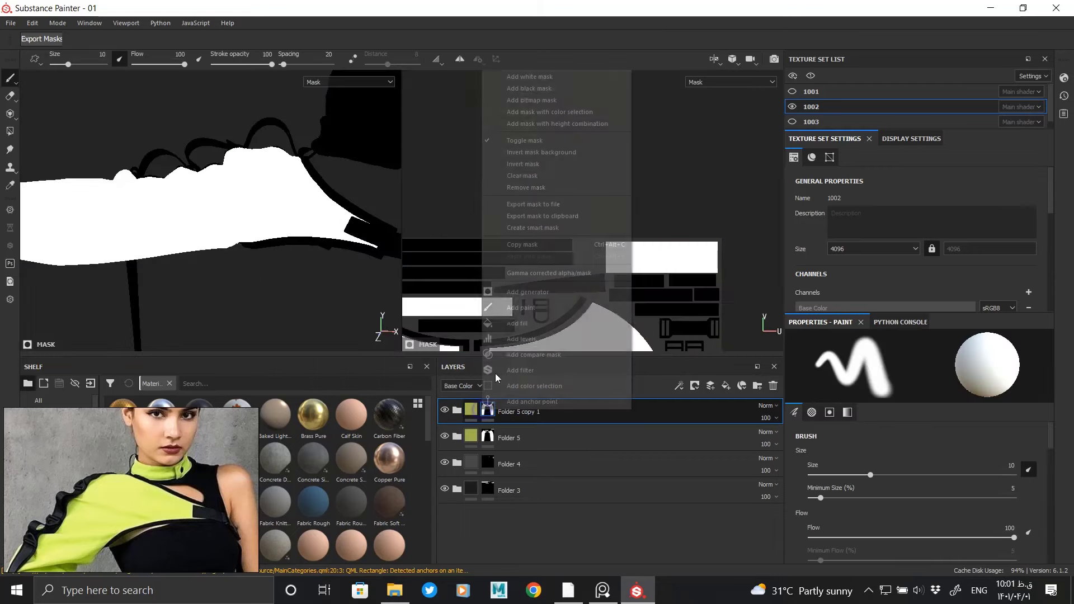
{"action": "left_click", "coordinate": [523, 88]}
{"action": "left_click", "coordinate": [9, 131]}
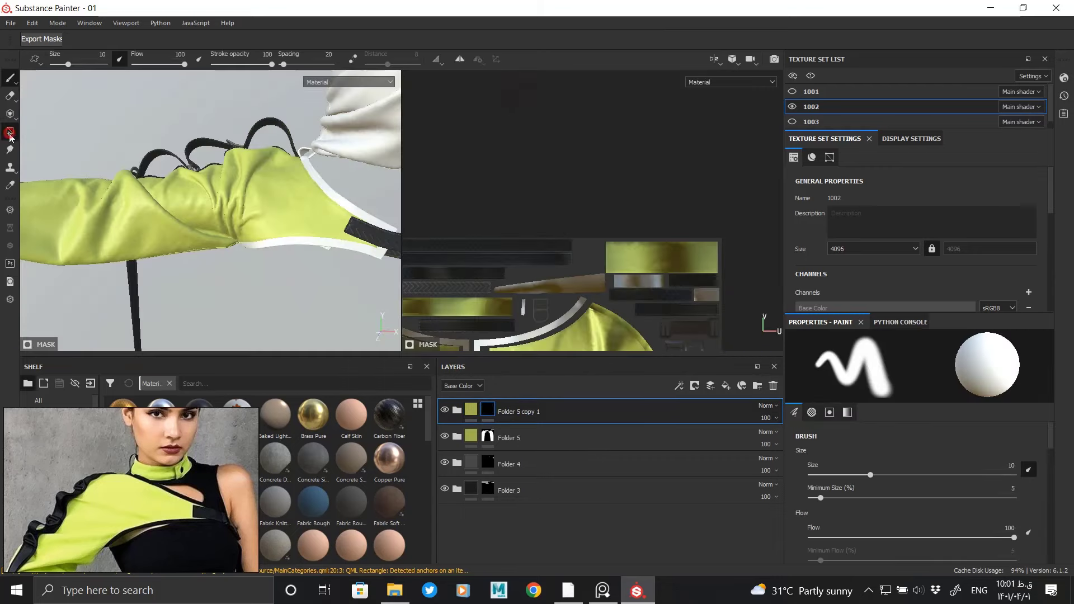
{"action": "left_click", "coordinate": [486, 417]}
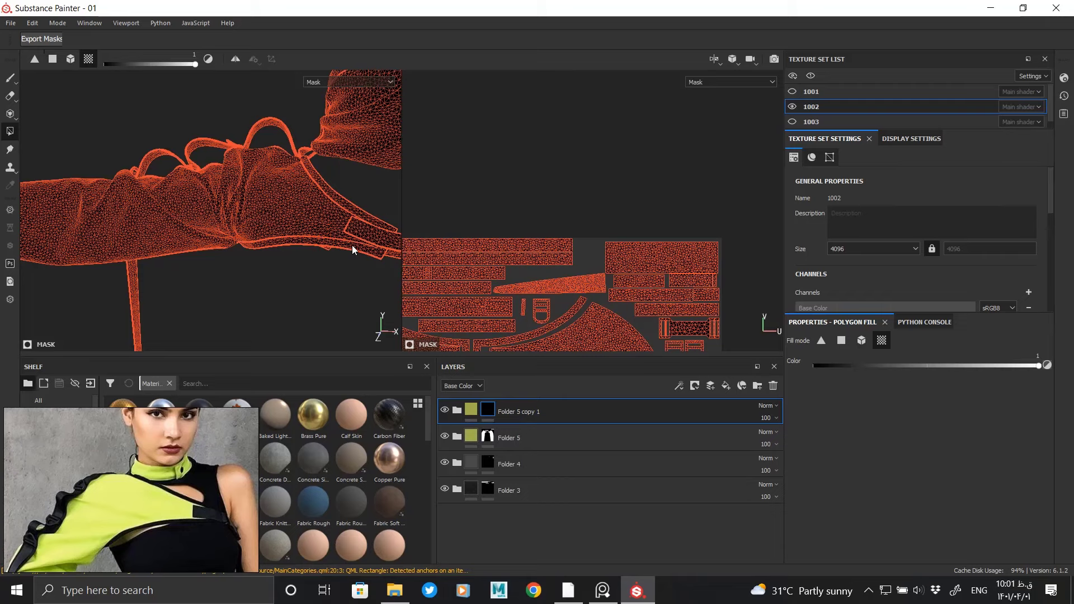
Step: Polygon-fill one strap strip white in the copy's mask and check the result
{"action": "scroll", "coordinate": [332, 198], "scroll_direction": "up", "scroll_amount": 2}
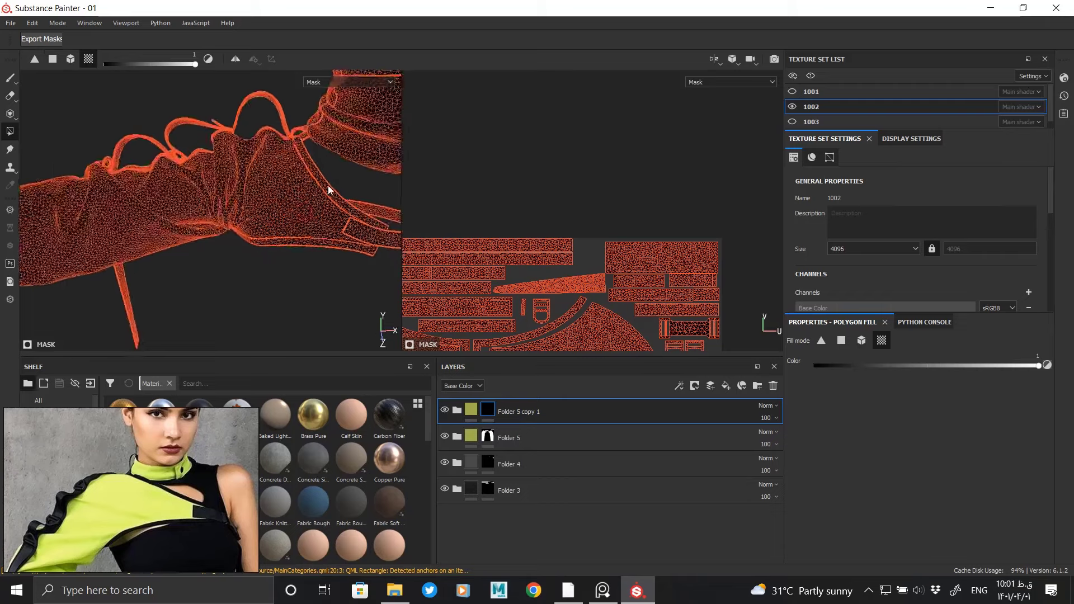
{"action": "scroll", "coordinate": [341, 188], "scroll_direction": "up", "scroll_amount": 2}
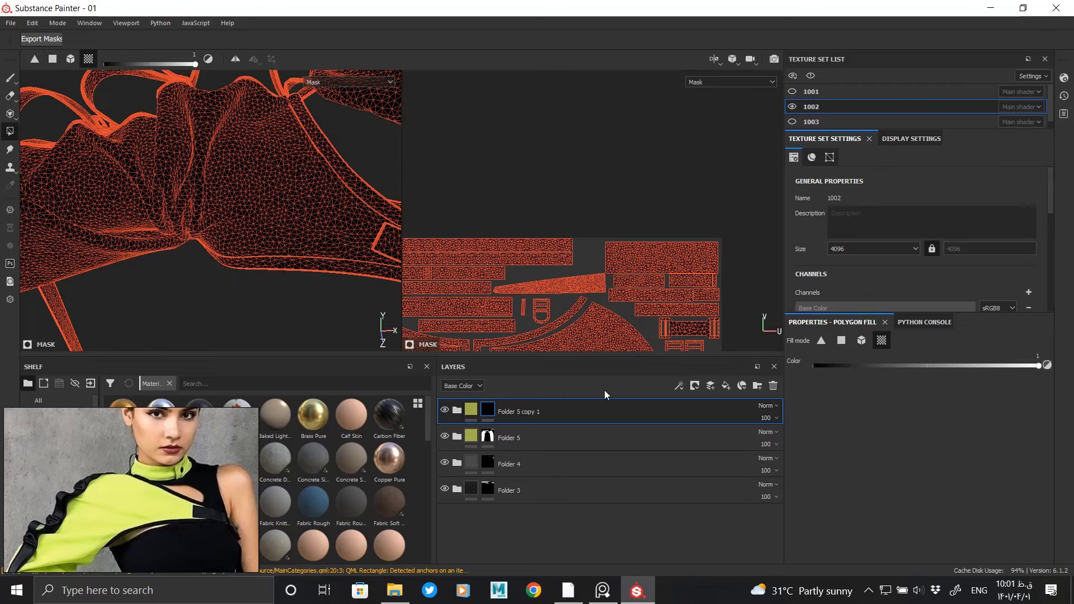
{"action": "key", "text": "m"}
{"action": "key", "text": "m"}
{"action": "mouse_move", "coordinate": [343, 167]}
{"action": "left_mouse_down", "text": "alt"}
{"action": "mouse_move", "coordinate": [347, 179]}
{"action": "mouse_move", "coordinate": [241, 137]}
{"action": "mouse_move", "coordinate": [264, 108]}
{"action": "mouse_move", "coordinate": [275, 165]}
{"action": "mouse_move", "coordinate": [324, 153]}
{"action": "mouse_move", "coordinate": [248, 149]}
{"action": "mouse_move", "coordinate": [219, 185]}
{"action": "mouse_move", "coordinate": [270, 195]}
{"action": "mouse_move", "coordinate": [195, 163]}
{"action": "mouse_move", "coordinate": [36, 136]}
{"action": "mouse_move", "coordinate": [39, 183]}
{"action": "mouse_move", "coordinate": [271, 284]}
{"action": "mouse_move", "coordinate": [212, 246]}
{"action": "left_mouse_up", "text": "alt"}
{"action": "left_click", "coordinate": [238, 188]}
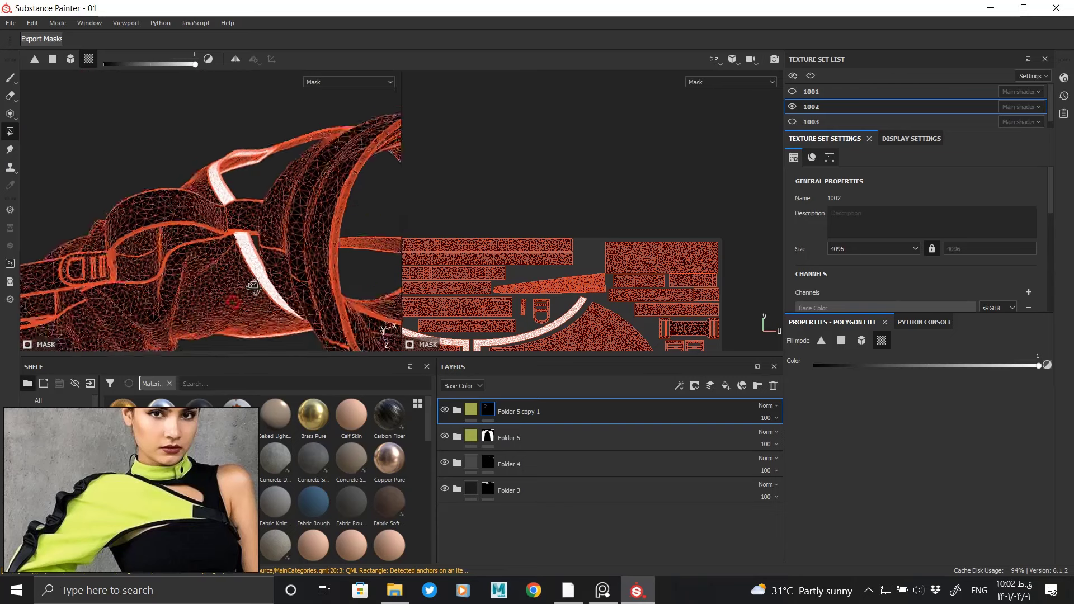
{"action": "left_click", "coordinate": [471, 410]}
{"action": "left_click", "coordinate": [488, 410]}
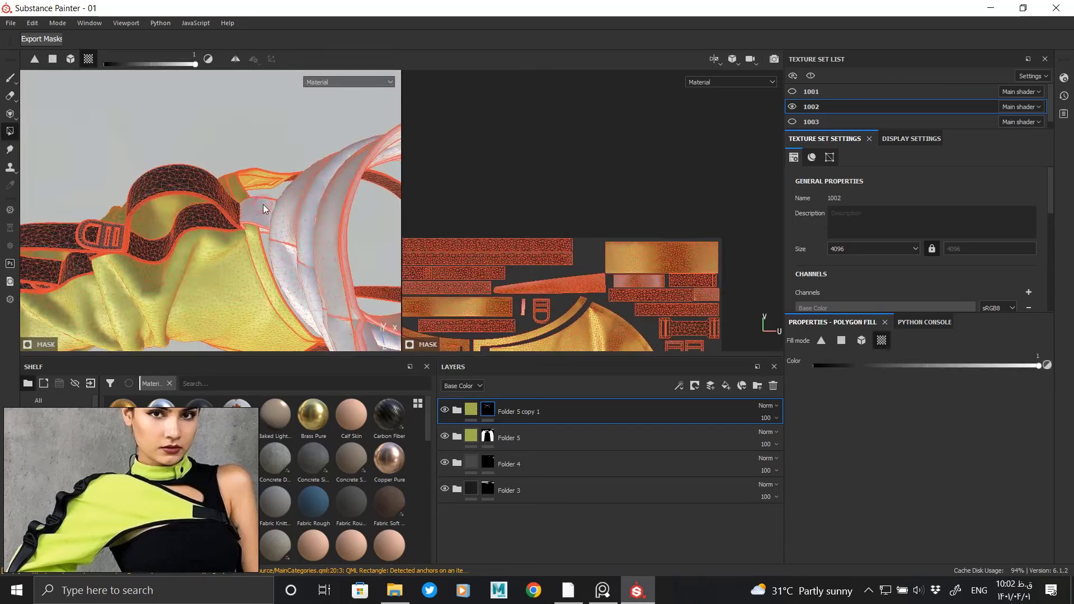
{"action": "mouse_move", "coordinate": [263, 204]}
{"action": "left_mouse_down", "text": "alt"}
{"action": "mouse_move", "coordinate": [313, 193]}
{"action": "mouse_move", "coordinate": [275, 233]}
{"action": "mouse_move", "coordinate": [279, 213]}
{"action": "left_mouse_up", "text": "alt"}
Step: Adjust Fill layer 17's base colour inside Folder 5 copy 1
{"action": "left_click", "coordinate": [457, 410]}
{"action": "scroll", "coordinate": [550, 503], "scroll_direction": "down", "scroll_amount": 2}
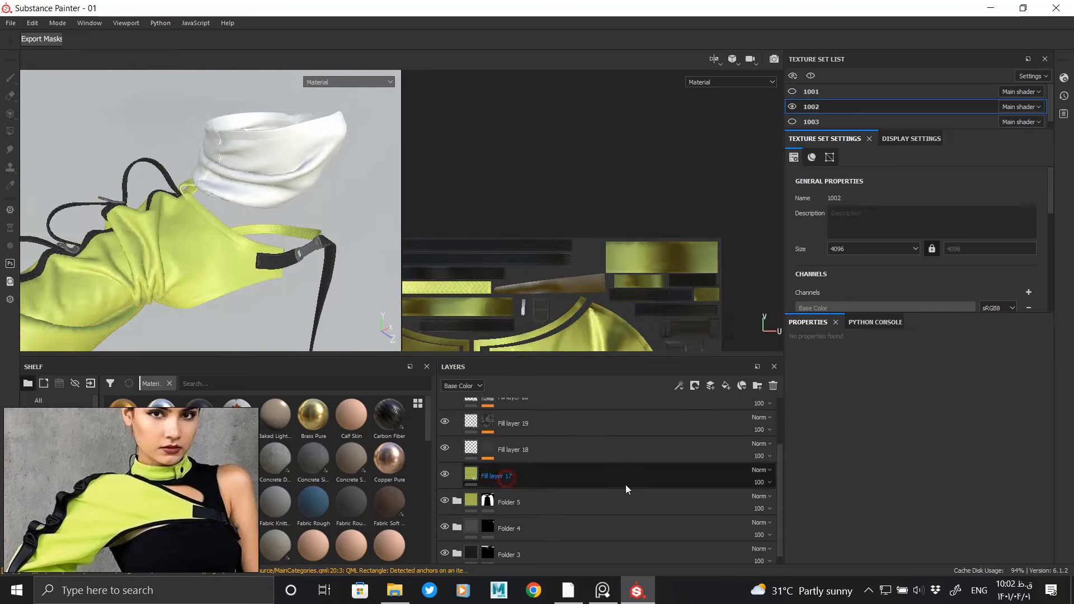
{"action": "left_click", "coordinate": [625, 479]}
{"action": "left_click", "coordinate": [942, 528]}
{"action": "left_click_drag", "start_coordinate": [1059, 537], "coordinate": [1068, 574]}
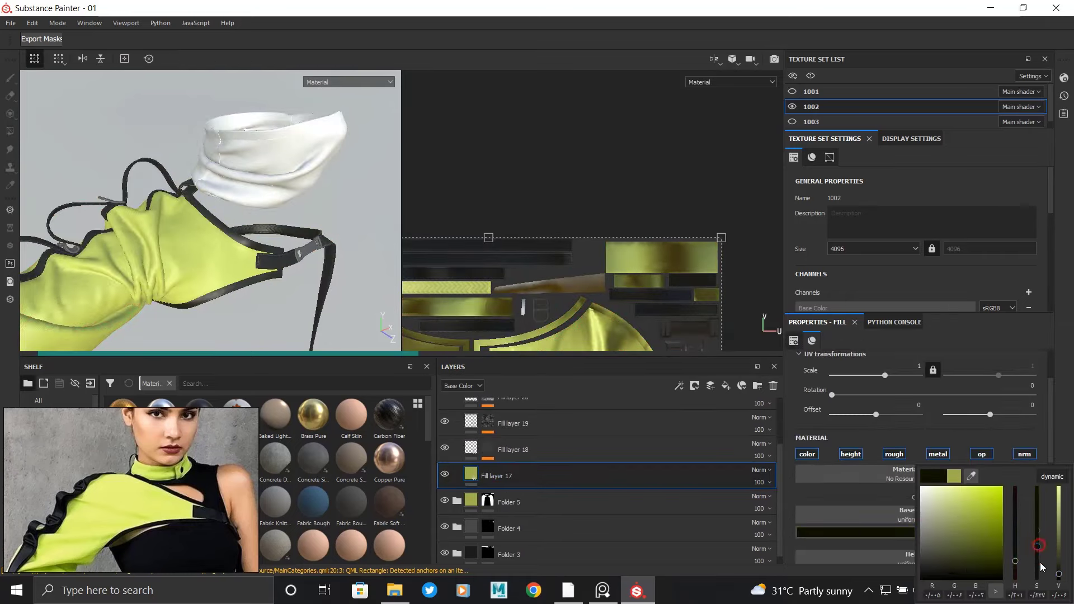
{"action": "right_click_drag", "start_coordinate": [314, 344], "coordinate": [273, 330], "text": "alt"}
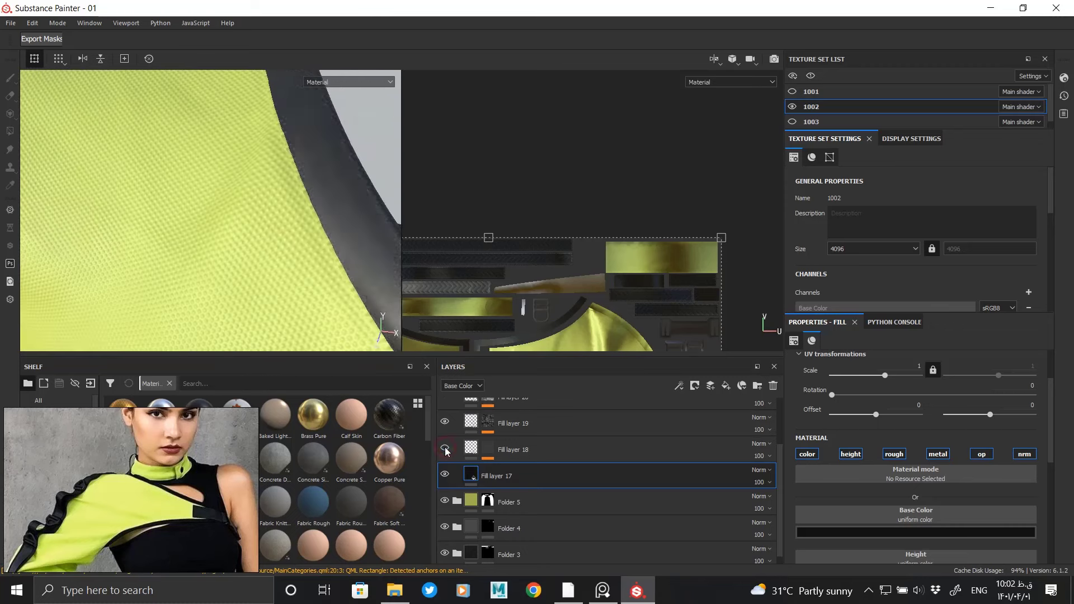
Step: Swap Fill layer 18's mask fill pattern to Checker 2 and tweak its UV scale
{"action": "left_click", "coordinate": [492, 450]}
{"action": "left_click", "coordinate": [567, 469]}
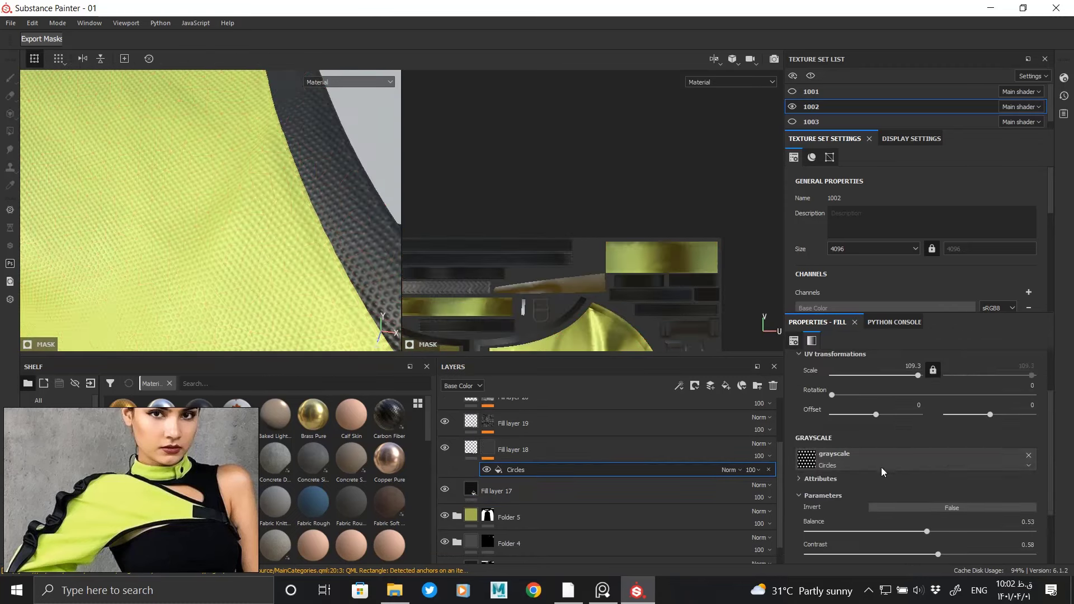
{"action": "left_click", "coordinate": [881, 465]}
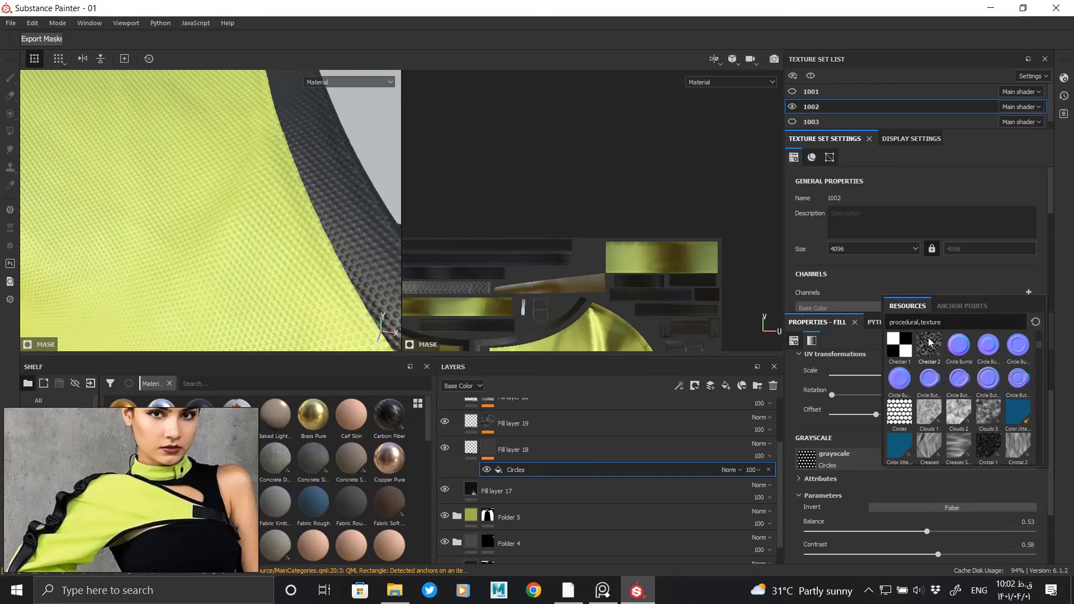
{"action": "left_click", "coordinate": [929, 342]}
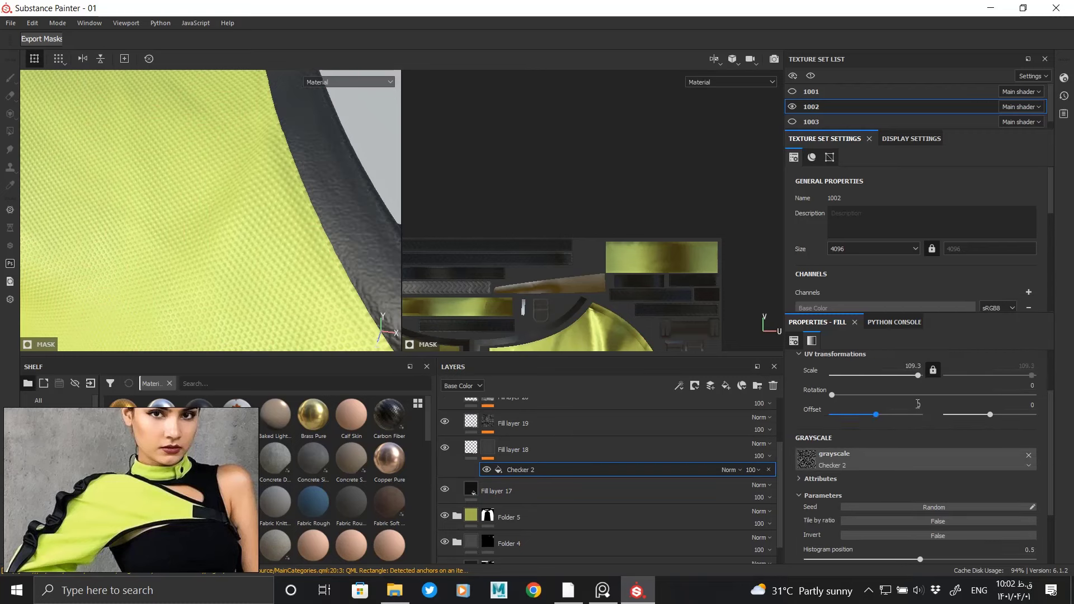
{"action": "left_click_drag", "start_coordinate": [903, 371], "coordinate": [908, 372]}
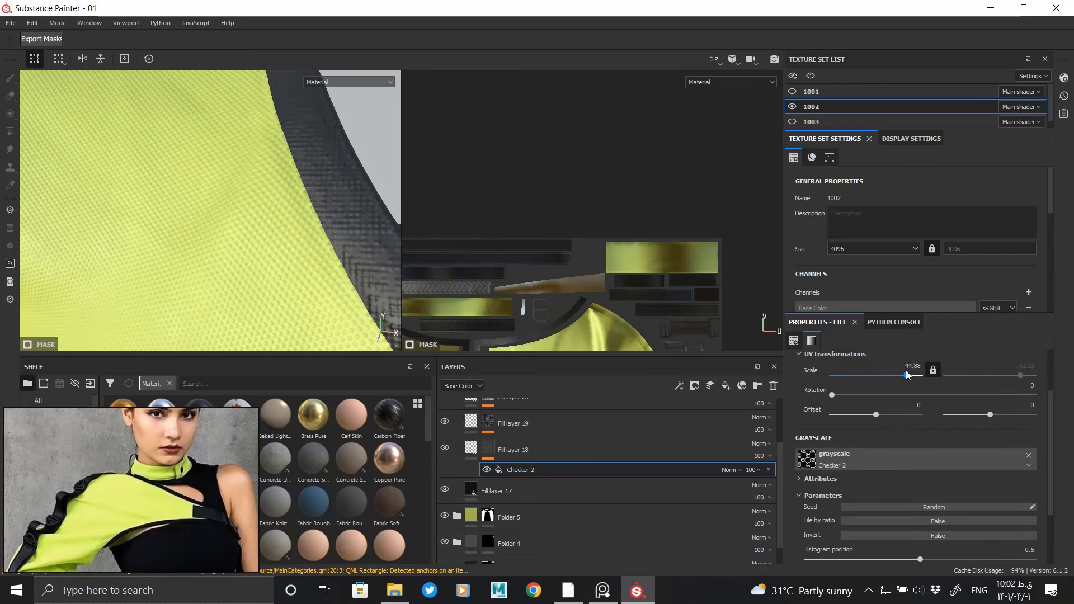
Step: Set Fill layer 21's height to -0.2927 and inspect the gathered sleeve and straps
{"action": "left_click", "coordinate": [476, 449]}
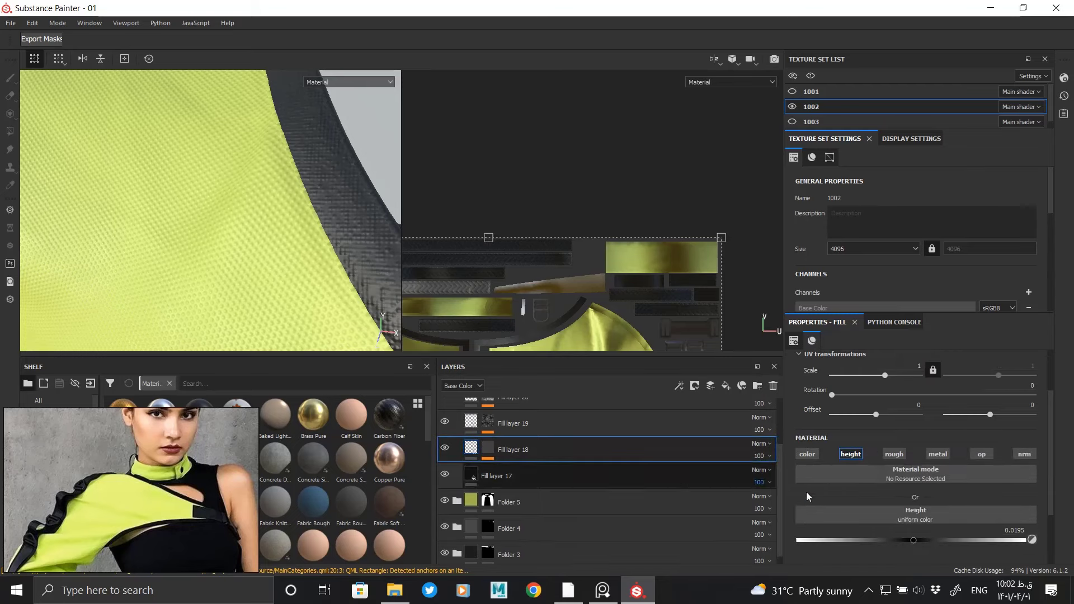
{"action": "left_click", "coordinate": [487, 448]}
{"action": "scroll", "coordinate": [493, 442], "scroll_direction": "up", "scroll_amount": 4}
{"action": "left_click", "coordinate": [487, 441]}
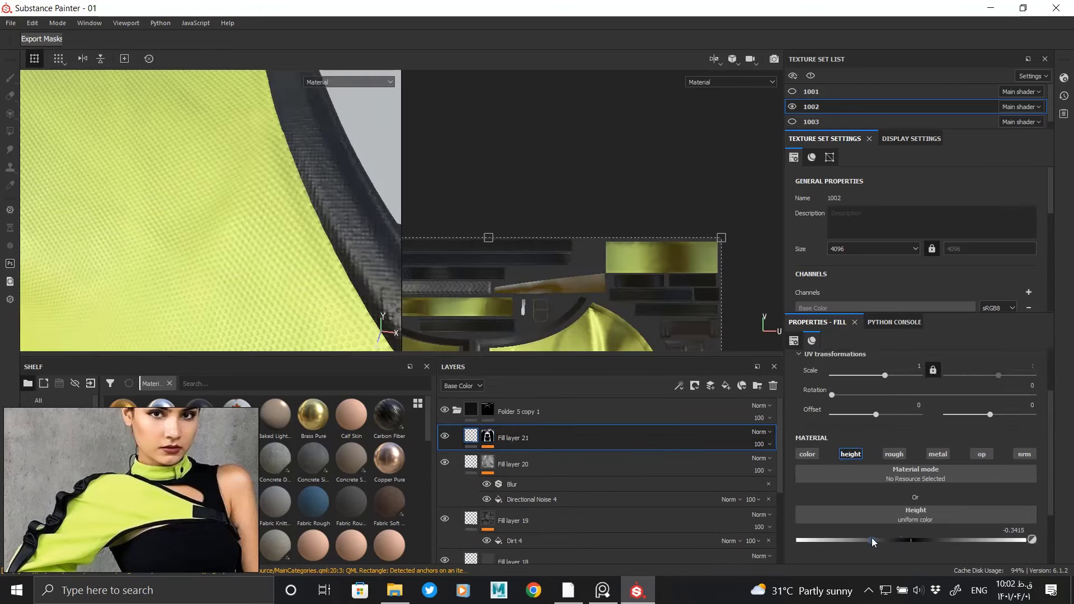
{"action": "left_click_drag", "start_coordinate": [872, 538], "coordinate": [877, 538]}
{"action": "mouse_move", "coordinate": [224, 196]}
{"action": "left_mouse_down", "text": "alt"}
{"action": "mouse_move", "coordinate": [135, 160]}
{"action": "mouse_move", "coordinate": [374, 140]}
{"action": "mouse_move", "coordinate": [280, 192]}
{"action": "mouse_move", "coordinate": [160, 79]}
{"action": "left_mouse_up", "text": "alt"}
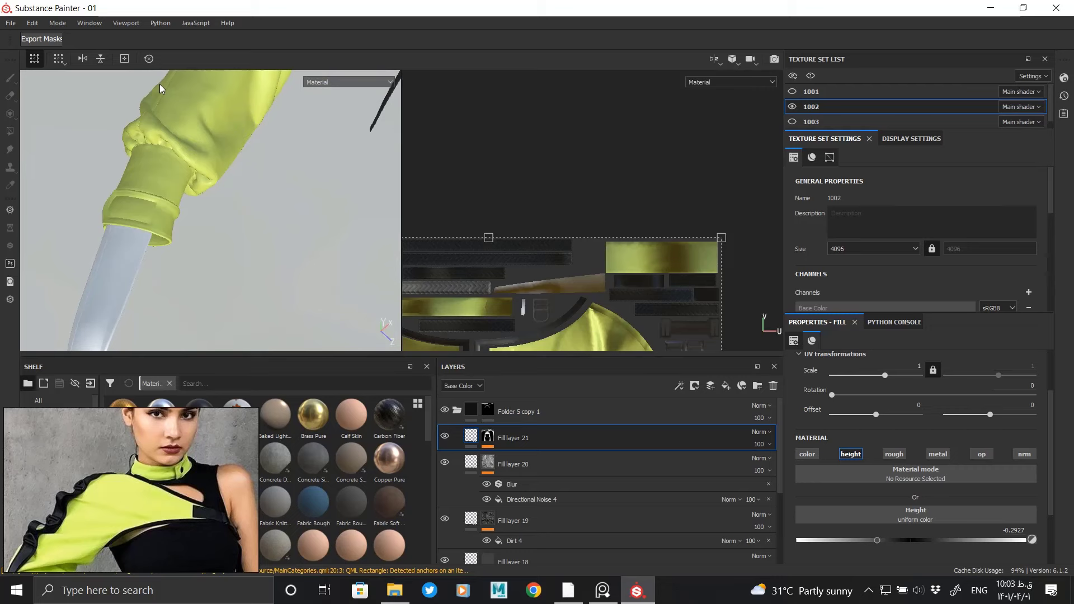
{"action": "mouse_move", "coordinate": [242, 108]}
{"action": "left_mouse_down", "text": "alt"}
{"action": "mouse_move", "coordinate": [230, 163]}
{"action": "mouse_move", "coordinate": [239, 207]}
{"action": "mouse_move", "coordinate": [241, 185]}
{"action": "mouse_move", "coordinate": [249, 203]}
{"action": "mouse_move", "coordinate": [168, 195]}
{"action": "mouse_move", "coordinate": [287, 175]}
{"action": "mouse_move", "coordinate": [232, 179]}
{"action": "mouse_move", "coordinate": [287, 132]}
{"action": "mouse_move", "coordinate": [238, 184]}
{"action": "mouse_move", "coordinate": [181, 194]}
{"action": "left_mouse_up", "text": "alt"}
{"action": "scroll", "coordinate": [181, 194], "scroll_direction": "up", "scroll_amount": 5}
{"action": "scroll", "coordinate": [232, 232], "scroll_direction": "up", "scroll_amount": 3}
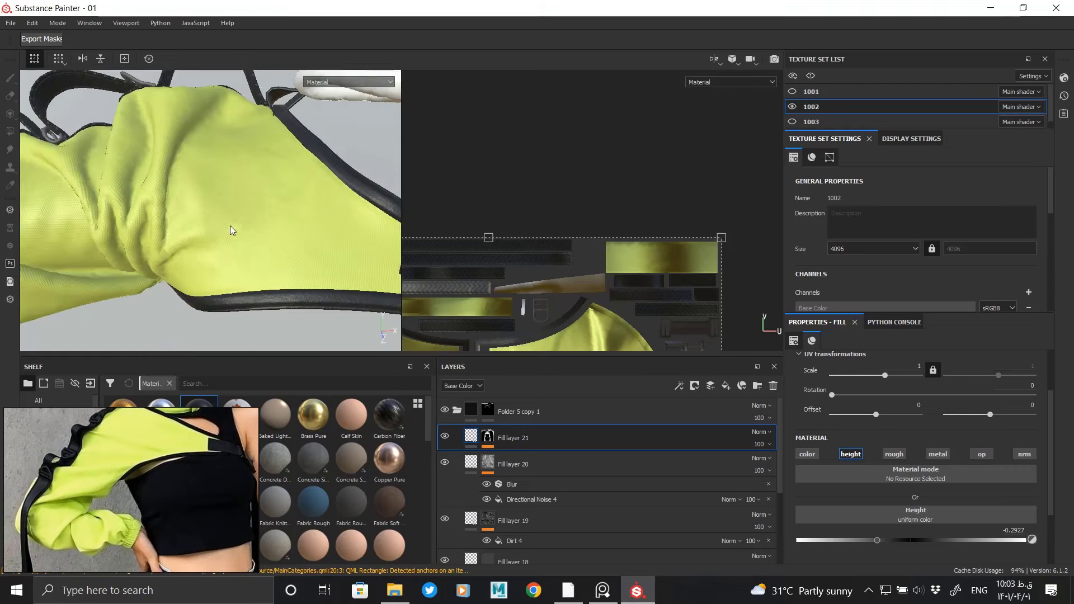
{"action": "scroll", "coordinate": [224, 233], "scroll_direction": "up", "scroll_amount": 2}
{"action": "scroll", "coordinate": [292, 217], "scroll_direction": "up", "scroll_amount": 2}
{"action": "left_click_drag", "start_coordinate": [293, 216], "coordinate": [215, 202], "text": "alt"}
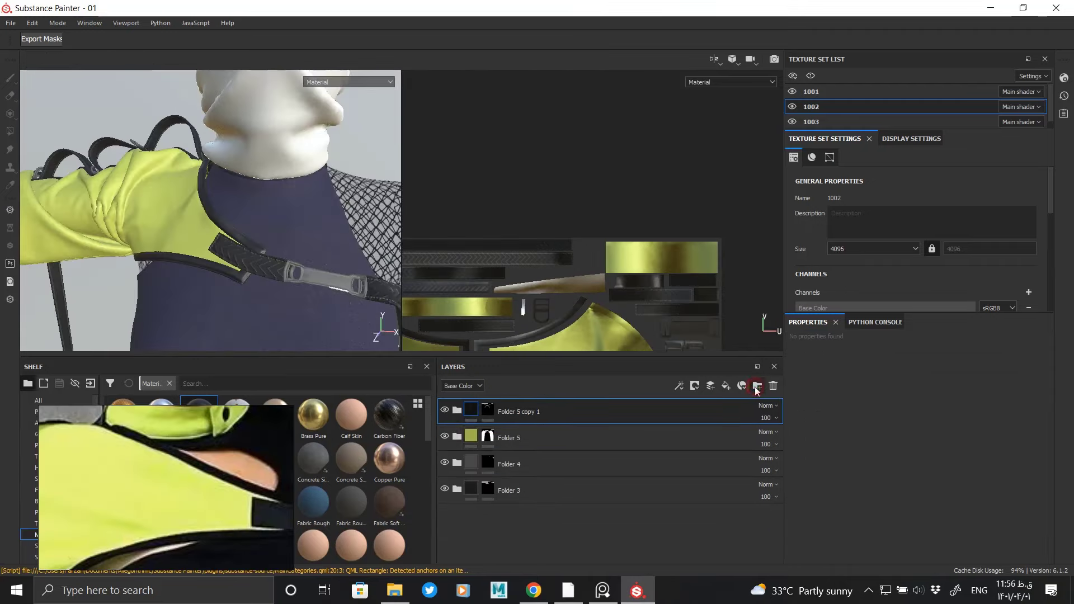
Step: Create Folder 6 with a black Fill layer 22 and give the folder a black mask
{"action": "left_click", "coordinate": [725, 385]}
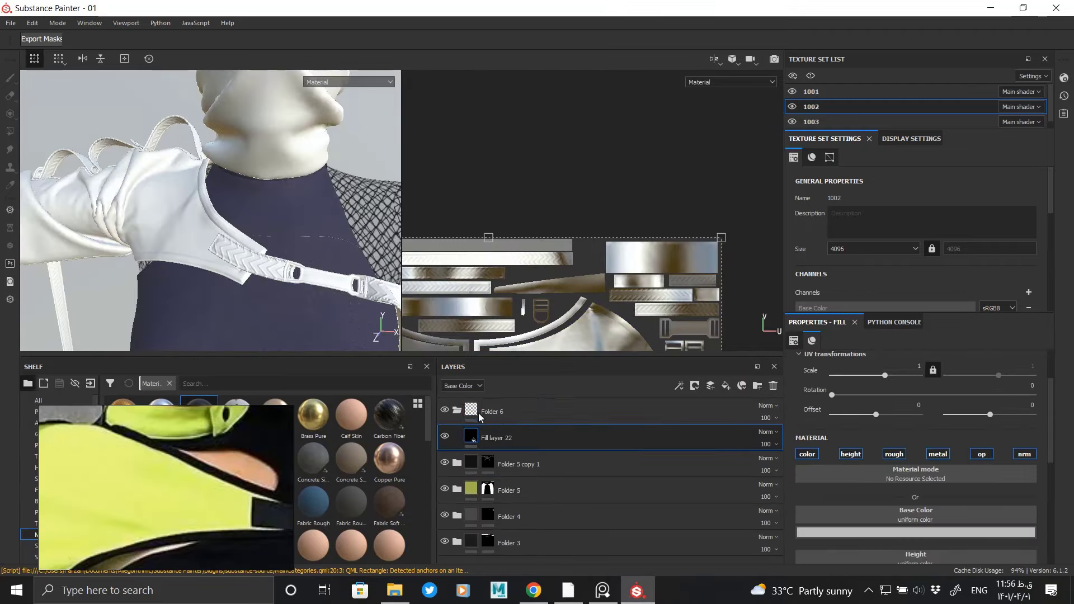
{"action": "left_click", "coordinate": [862, 532]}
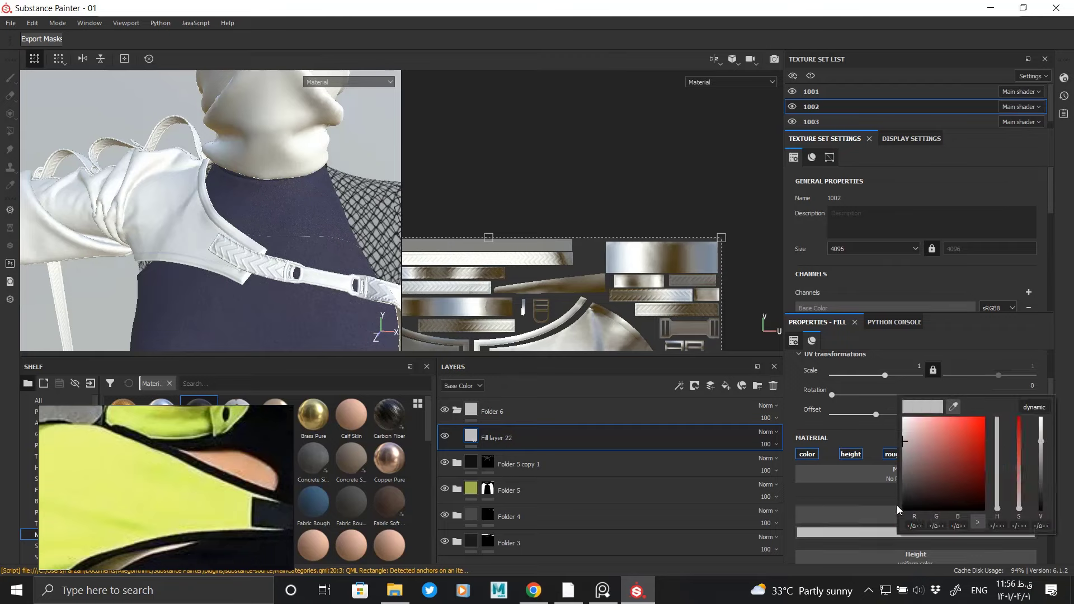
{"action": "left_click", "coordinate": [905, 506]}
{"action": "right_click", "coordinate": [470, 410]}
{"action": "left_click", "coordinate": [503, 219]}
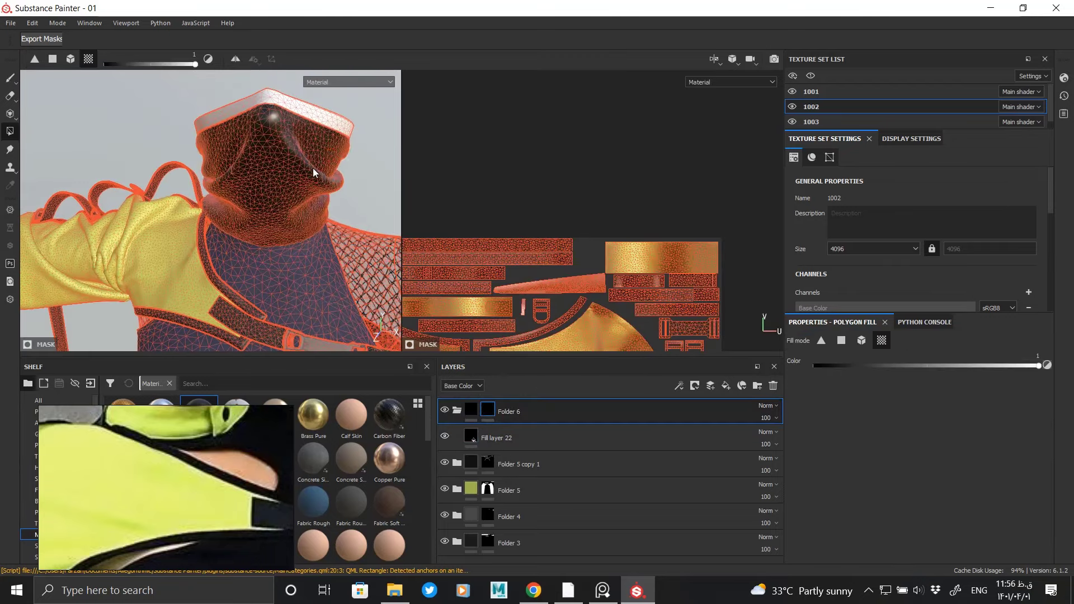
Step: Frame the collar and its UV islands in the viewport for masking
{"action": "left_click_drag", "start_coordinate": [313, 168], "coordinate": [124, 148], "text": "alt"}
{"action": "scroll", "coordinate": [699, 202], "scroll_direction": "up", "scroll_amount": 5}
{"action": "scroll", "coordinate": [699, 203], "scroll_direction": "up", "scroll_amount": 3}
{"action": "scroll", "coordinate": [547, 149], "scroll_direction": "up", "scroll_amount": 2}
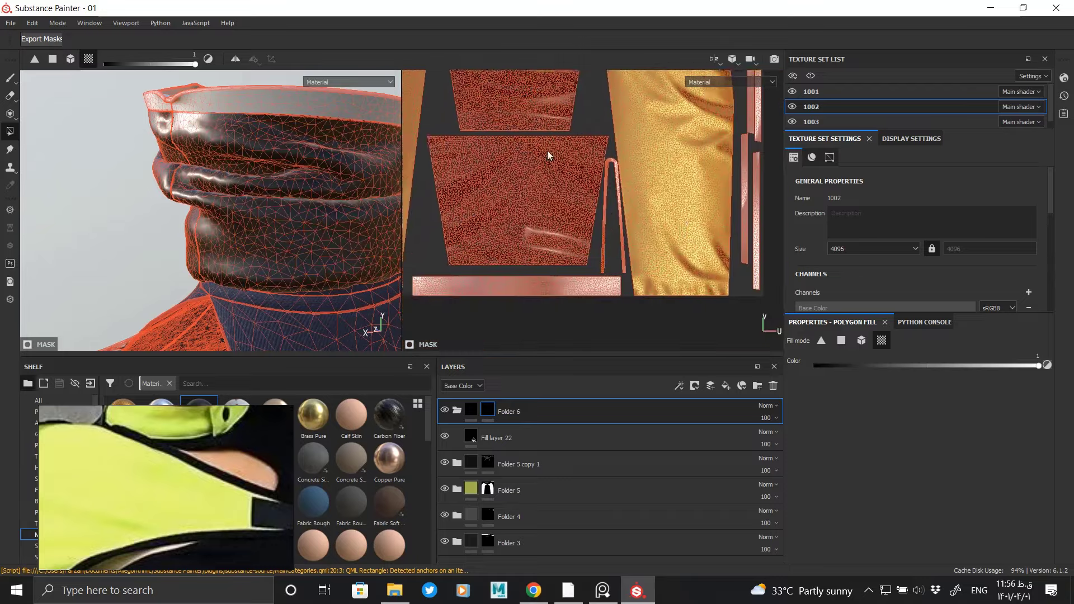
{"action": "middle_click_drag", "start_coordinate": [550, 153], "coordinate": [607, 266]}
{"action": "mouse_move", "coordinate": [290, 129]}
{"action": "left_mouse_down", "text": "alt"}
{"action": "mouse_move", "coordinate": [252, 100]}
{"action": "mouse_move", "coordinate": [295, 98]}
{"action": "mouse_move", "coordinate": [169, 93]}
{"action": "mouse_move", "coordinate": [206, 143]}
{"action": "mouse_move", "coordinate": [346, 173]}
{"action": "mouse_move", "coordinate": [240, 120]}
{"action": "left_mouse_up", "text": "alt"}
{"action": "scroll", "coordinate": [693, 259], "scroll_direction": "down", "scroll_amount": 3}
{"action": "scroll", "coordinate": [703, 325], "scroll_direction": "down", "scroll_amount": 2}
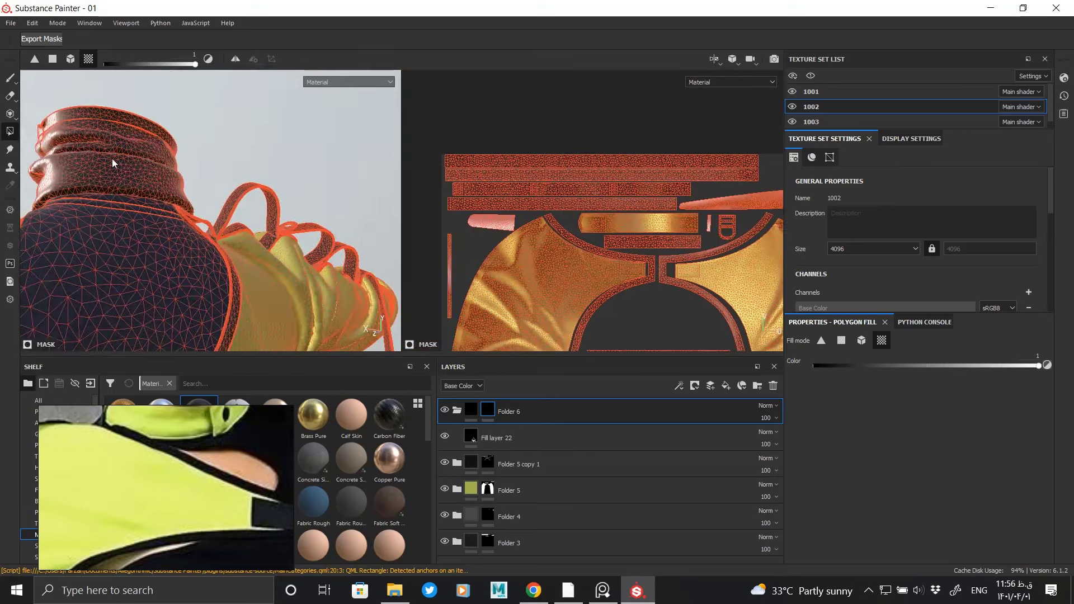
{"action": "mouse_move", "coordinate": [112, 159]}
{"action": "left_mouse_down", "text": "alt"}
{"action": "mouse_move", "coordinate": [344, 150]}
{"action": "mouse_move", "coordinate": [392, 179]}
{"action": "mouse_move", "coordinate": [129, 177]}
{"action": "mouse_move", "coordinate": [235, 224]}
{"action": "mouse_move", "coordinate": [336, 313]}
{"action": "left_mouse_up", "text": "alt"}
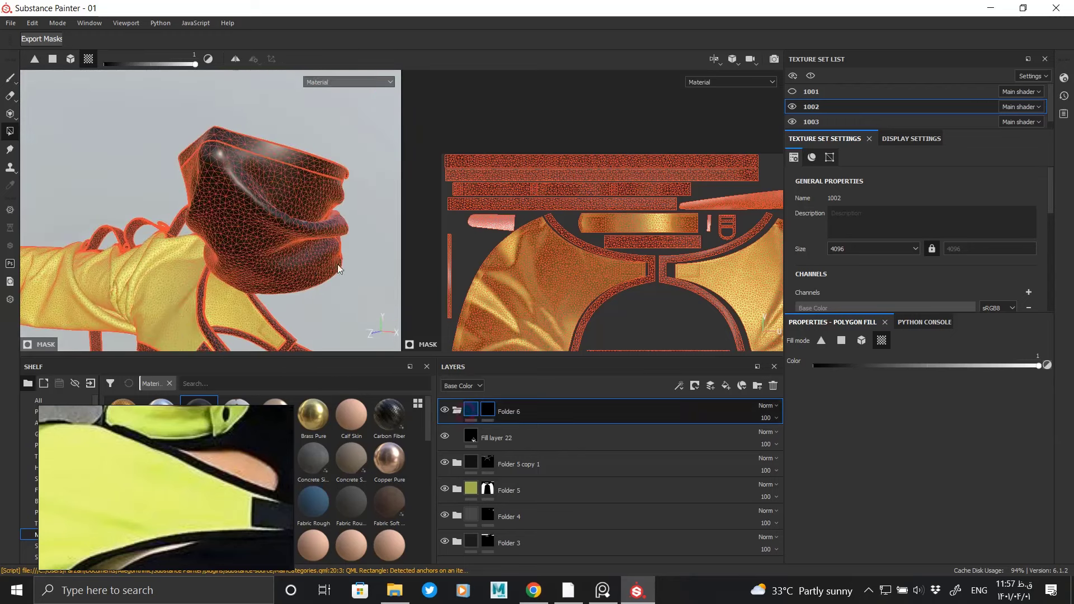
{"action": "key", "text": "Escape"}
{"action": "mouse_move", "coordinate": [338, 264]}
{"action": "left_mouse_down", "text": "alt"}
{"action": "mouse_move", "coordinate": [278, 234]}
{"action": "mouse_move", "coordinate": [312, 180]}
{"action": "mouse_move", "coordinate": [293, 132]}
{"action": "mouse_move", "coordinate": [348, 335]}
{"action": "mouse_move", "coordinate": [137, 144]}
{"action": "left_mouse_up", "text": "alt"}
Step: Polygon-fill the arm and collar faces into Folder 6's mask and review the material
{"action": "key", "text": "4"}
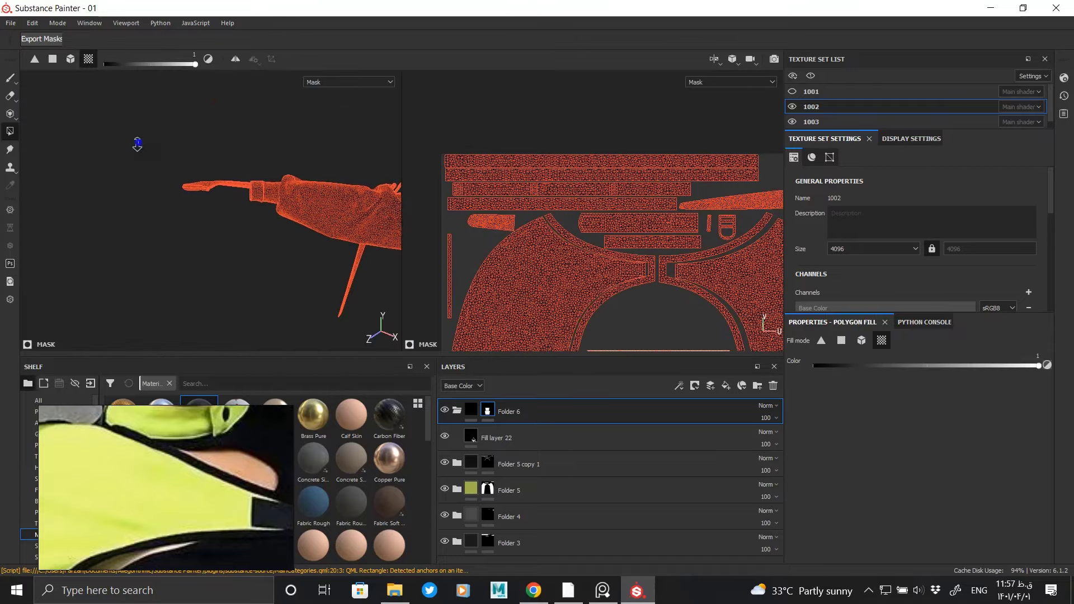
{"action": "right_click_drag", "start_coordinate": [137, 145], "coordinate": [294, 209], "text": "alt"}
{"action": "left_click", "coordinate": [295, 209]}
{"action": "left_click_drag", "start_coordinate": [294, 210], "coordinate": [348, 218], "text": "alt"}
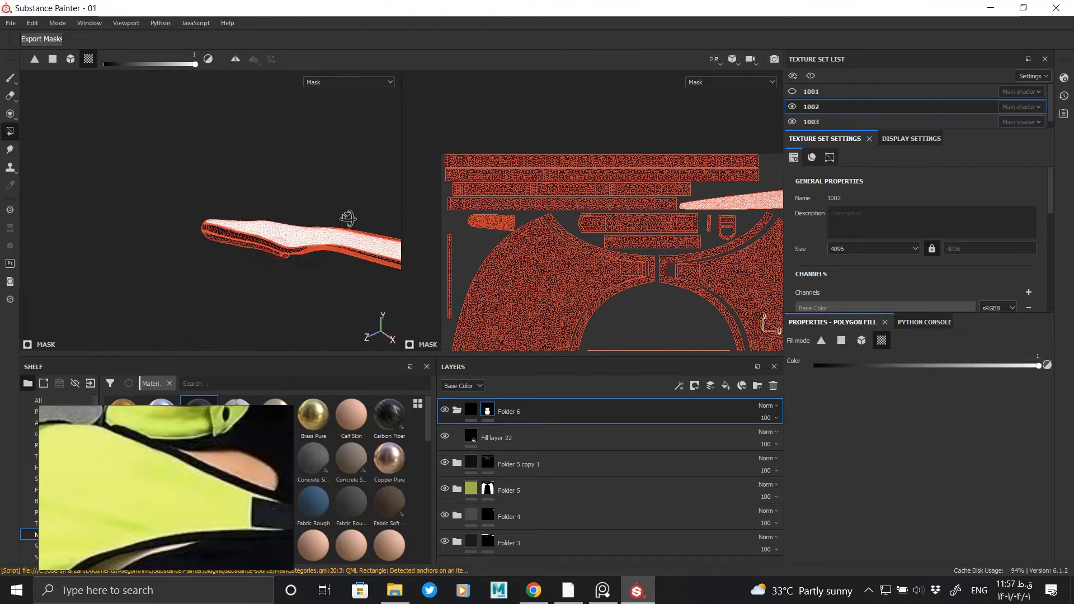
{"action": "left_click_drag", "start_coordinate": [283, 263], "coordinate": [246, 235], "text": "alt"}
{"action": "right_click_drag", "start_coordinate": [247, 235], "coordinate": [227, 221], "text": "alt"}
{"action": "mouse_move", "coordinate": [228, 220]}
{"action": "middle_mouse_down", "text": "alt"}
{"action": "mouse_move", "coordinate": [182, 182]}
{"action": "mouse_move", "coordinate": [257, 218]}
{"action": "middle_mouse_up", "text": "alt"}
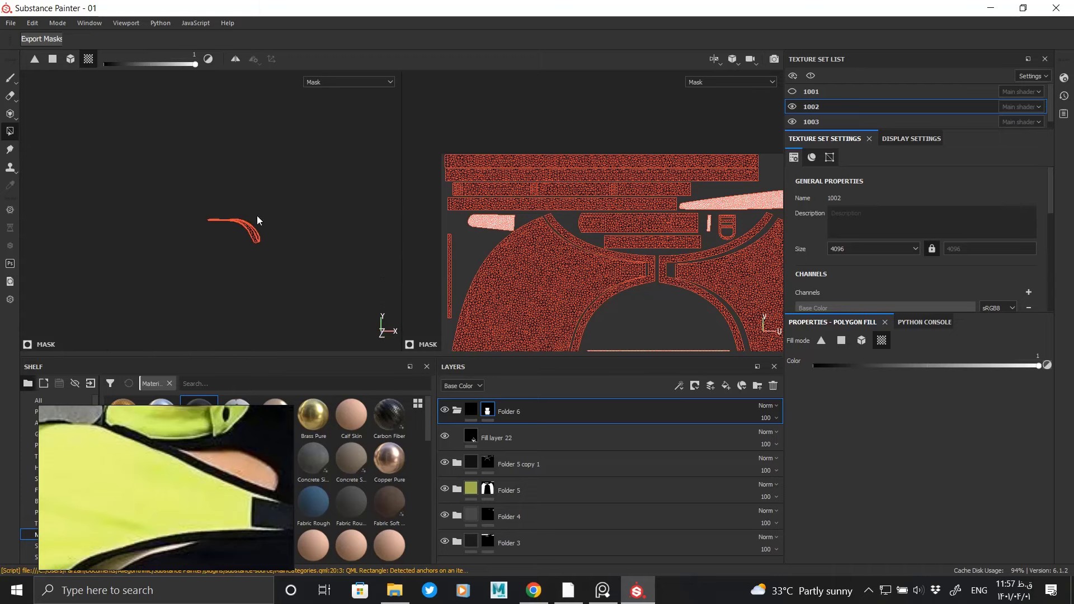
{"action": "left_click_drag", "start_coordinate": [146, 222], "coordinate": [234, 224], "text": "alt"}
{"action": "key", "text": "m"}
{"action": "mouse_move", "coordinate": [319, 222]}
{"action": "left_mouse_down", "text": "alt"}
{"action": "mouse_move", "coordinate": [276, 228]}
{"action": "mouse_move", "coordinate": [237, 150]}
{"action": "left_mouse_up", "text": "alt"}
{"action": "scroll", "coordinate": [238, 154], "scroll_direction": "up", "scroll_amount": 4}
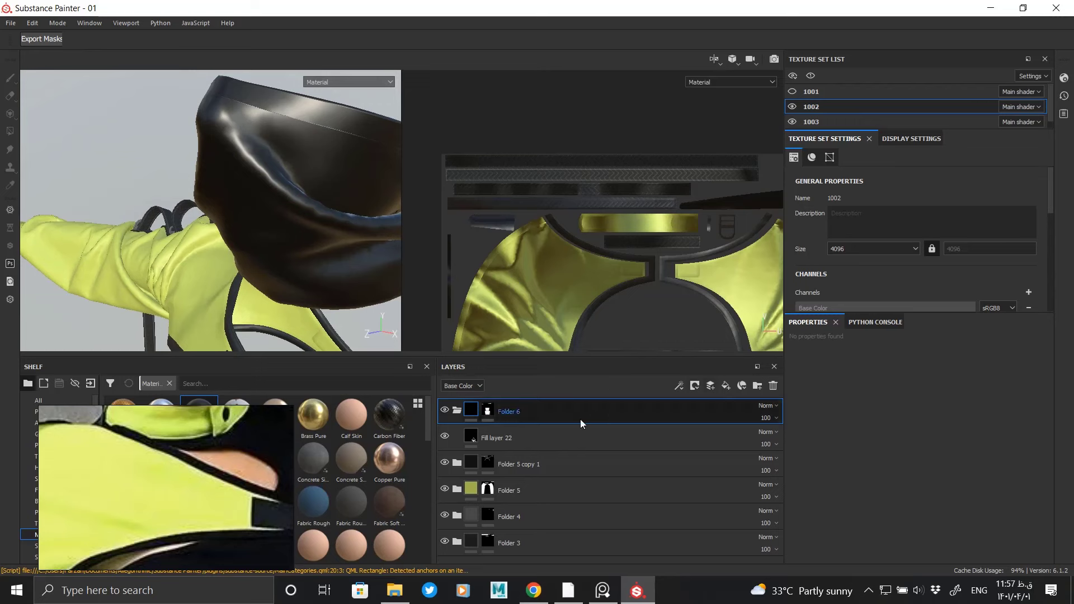
Step: Raise Fill layer 22's roughness and lighten its colour to dark grey
{"action": "left_click", "coordinate": [582, 436]}
{"action": "scroll", "coordinate": [895, 464], "scroll_direction": "down", "scroll_amount": 3}
{"action": "scroll", "coordinate": [952, 477], "scroll_direction": "down", "scroll_amount": 2}
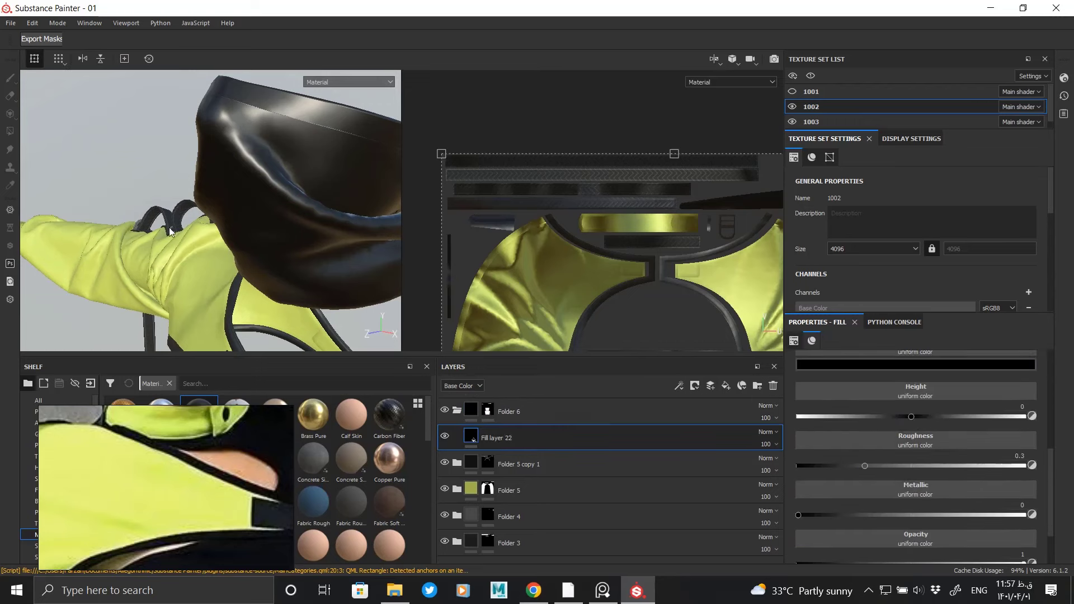
{"action": "left_click", "coordinate": [995, 465]}
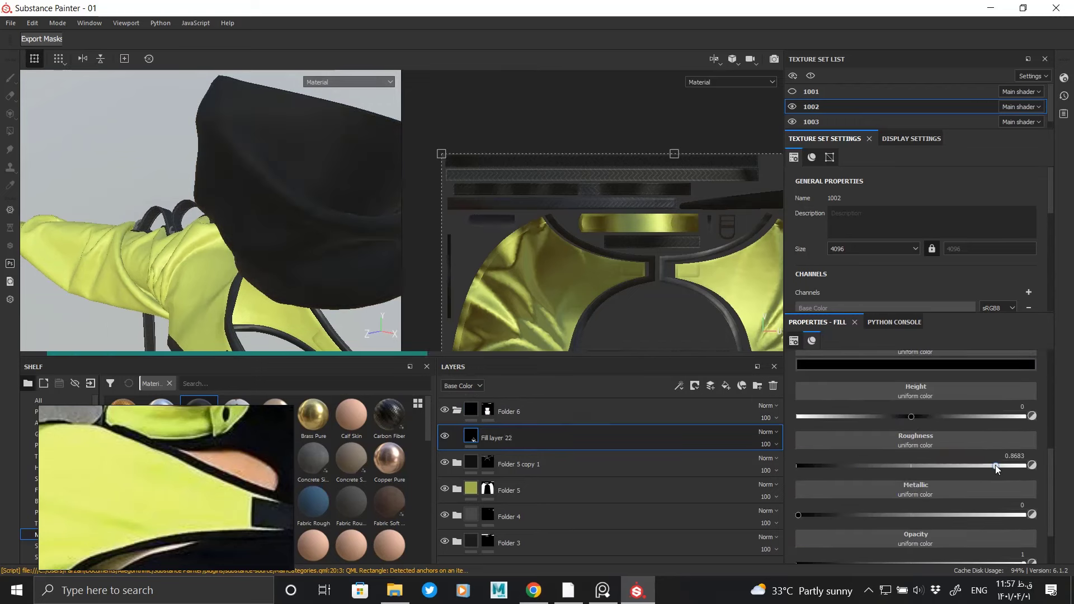
{"action": "left_click", "coordinate": [951, 365]}
{"action": "left_click", "coordinate": [1060, 477]}
Step: Add Fill layer 23 with a black mask and a fill effect on it
{"action": "left_click", "coordinate": [710, 386]}
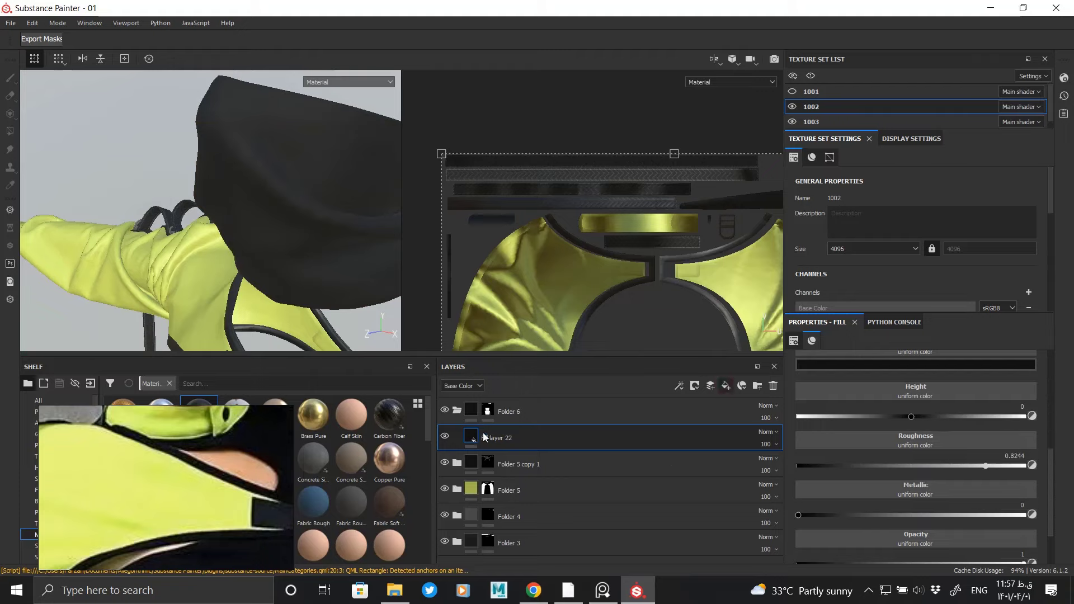
{"action": "right_click", "coordinate": [470, 439]}
{"action": "left_click", "coordinate": [520, 126]}
{"action": "right_click", "coordinate": [488, 436]}
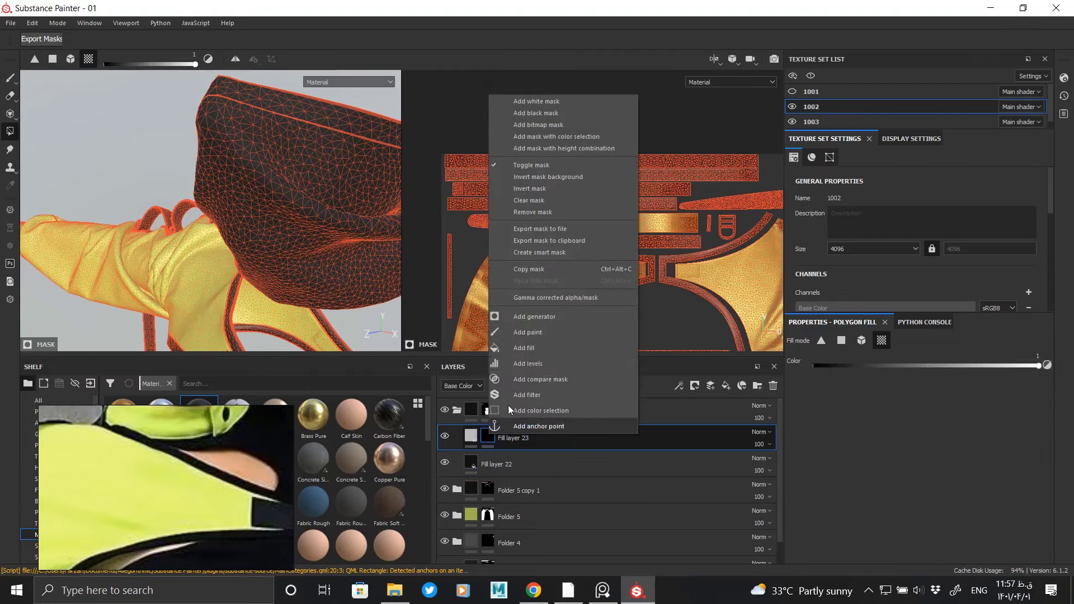
{"action": "left_click", "coordinate": [524, 348]}
Step: Use the Mesh 2 pattern for the mask fill at a tiling scale of 20
{"action": "left_click", "coordinate": [888, 375]}
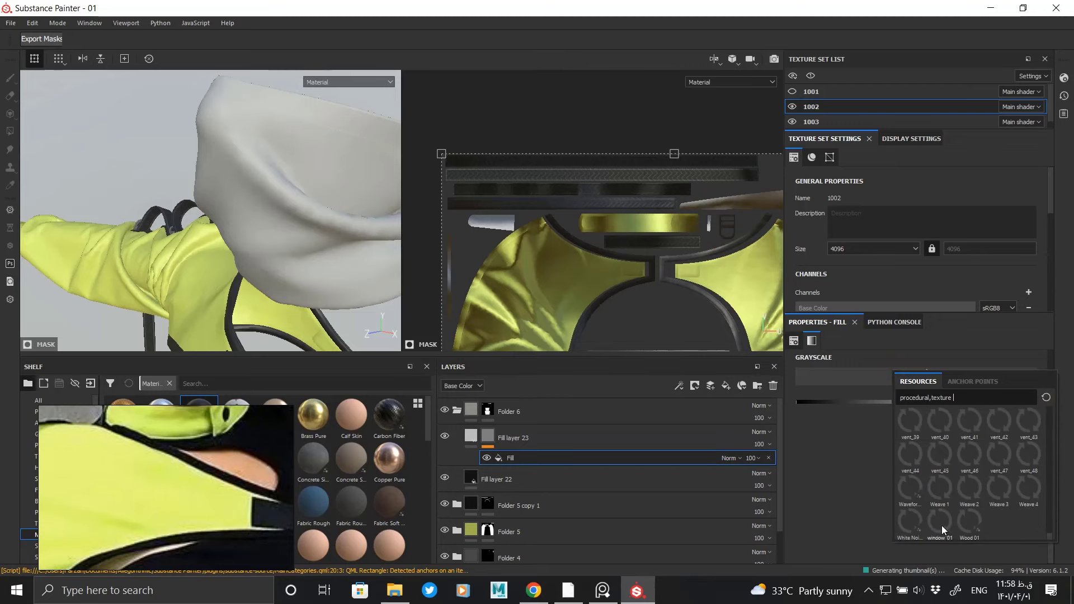
{"action": "scroll", "coordinate": [965, 495], "scroll_direction": "up", "scroll_amount": 5}
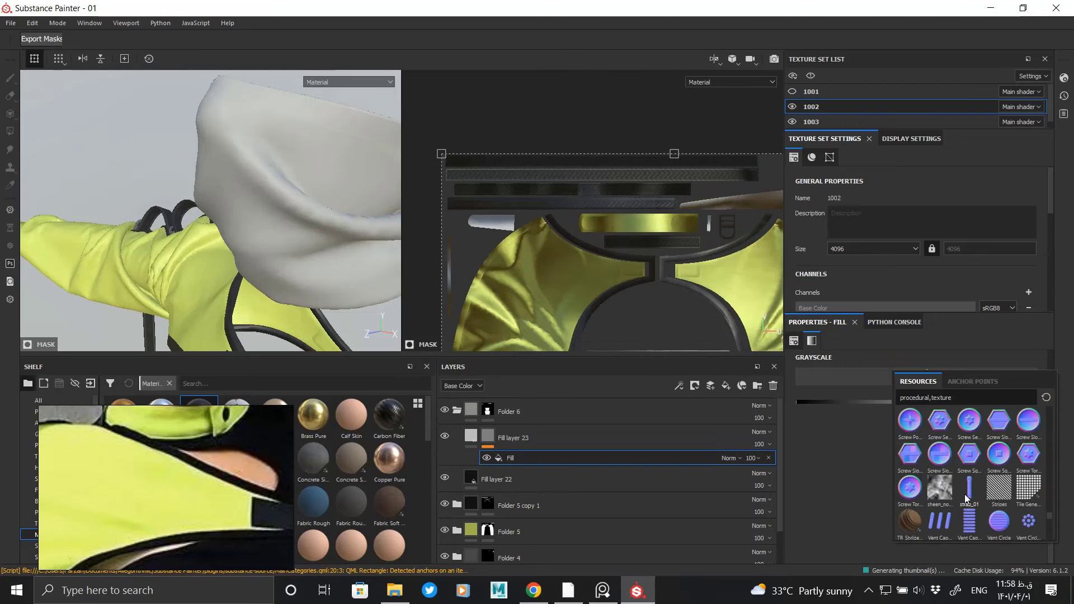
{"action": "left_click", "coordinate": [965, 495]}
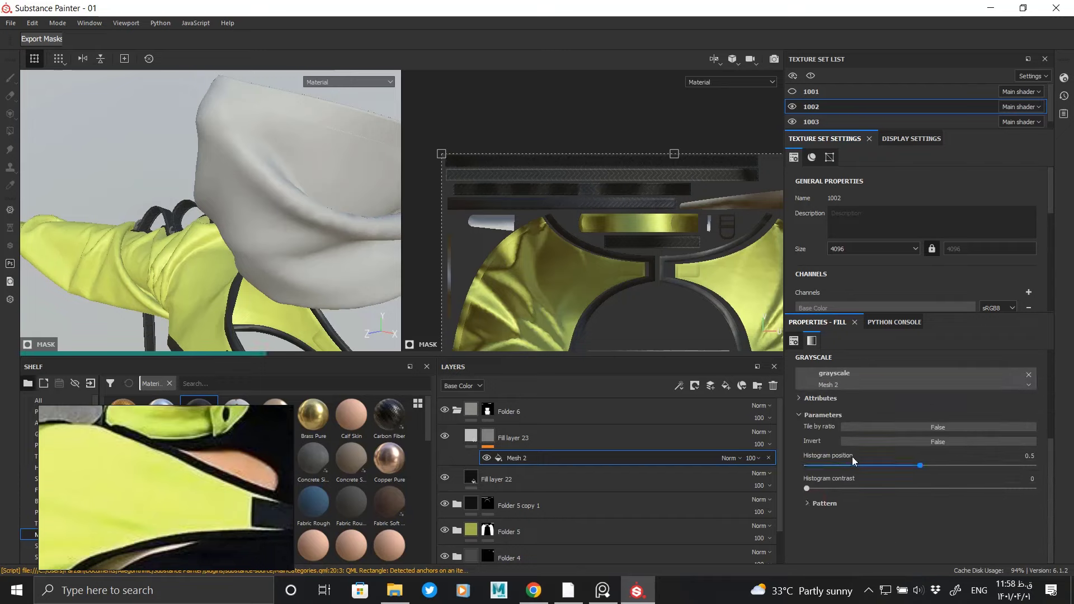
{"action": "left_click_drag", "start_coordinate": [817, 521], "coordinate": [1033, 525]}
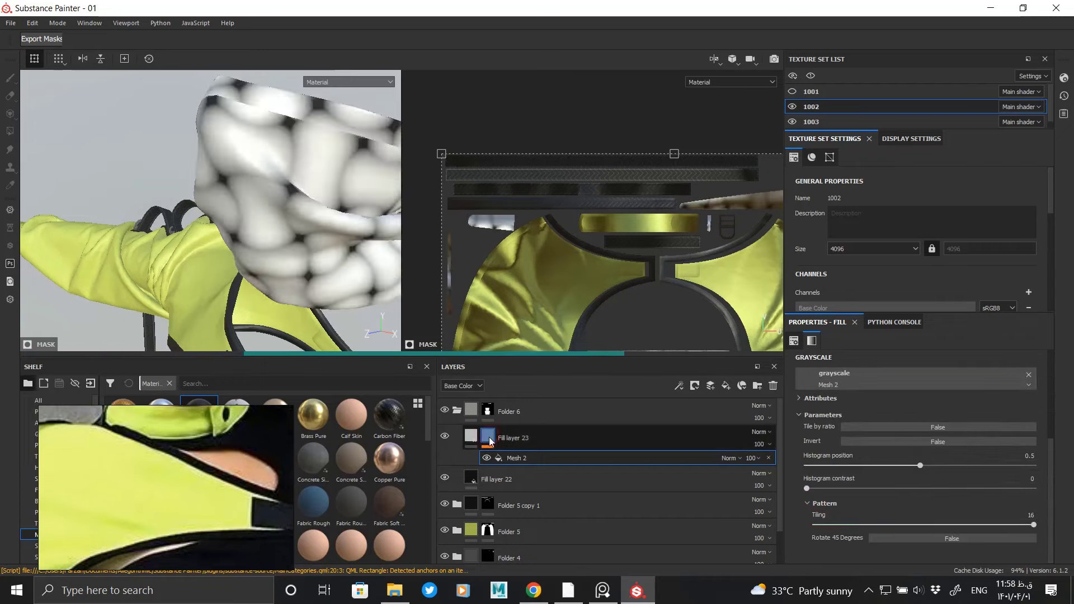
{"action": "key", "text": "m"}
{"action": "scroll", "coordinate": [908, 402], "scroll_direction": "up", "scroll_amount": 3}
{"action": "left_click_drag", "start_coordinate": [848, 363], "coordinate": [895, 365]}
{"action": "left_click_drag", "start_coordinate": [292, 174], "coordinate": [427, 36], "text": "alt"}
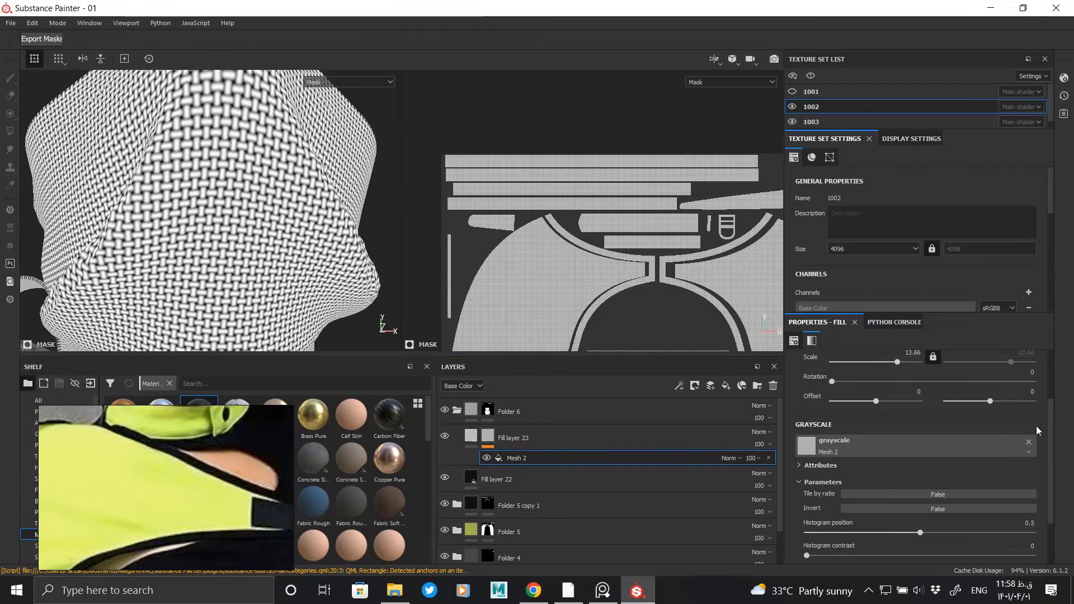
{"action": "type", "text": "20"}
{"action": "key", "text": "Return"}
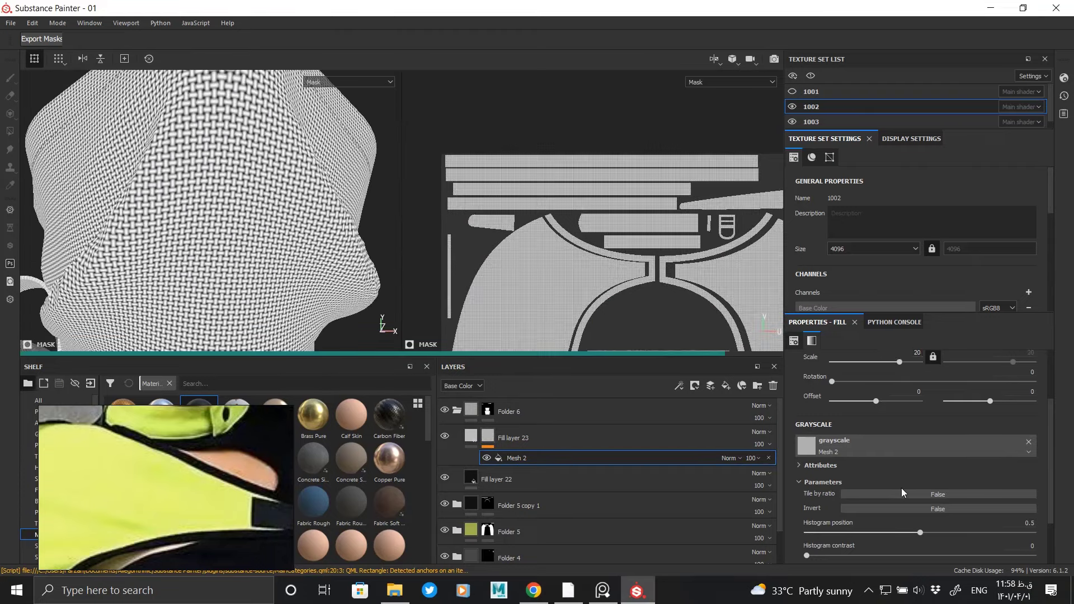
Step: Increase the Mesh 2 histogram contrast and set its position to 0.53
{"action": "scroll", "coordinate": [902, 492], "scroll_direction": "down", "scroll_amount": 1}
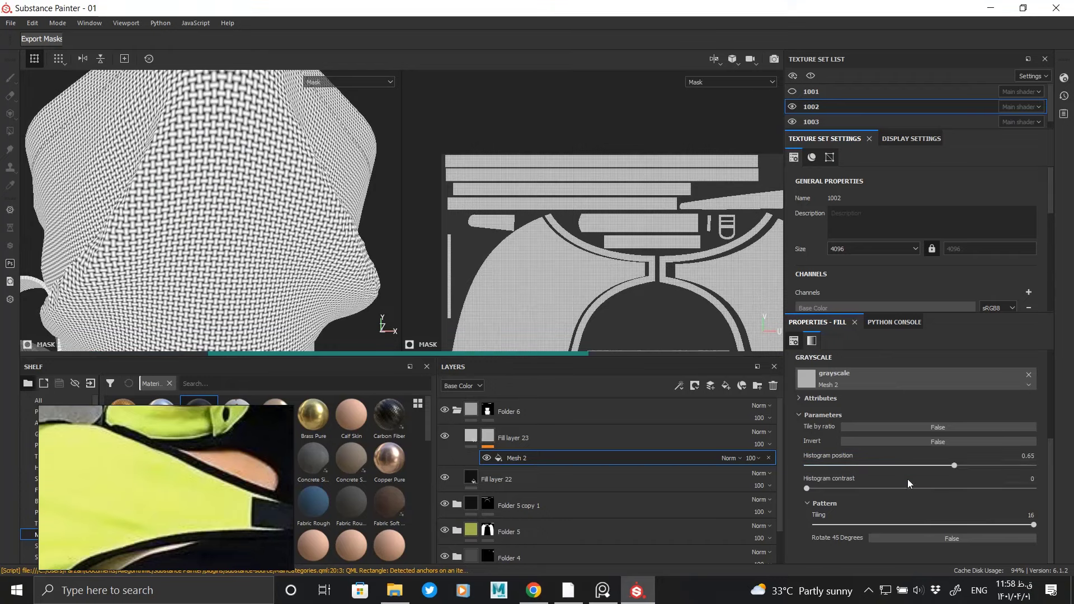
{"action": "left_click_drag", "start_coordinate": [806, 489], "coordinate": [871, 484]}
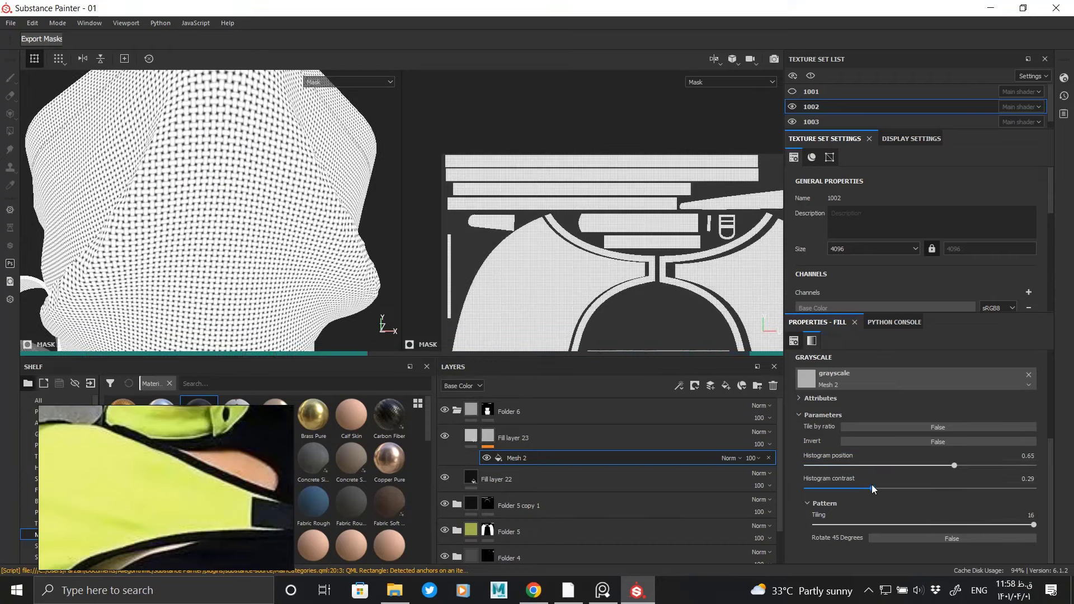
{"action": "left_click_drag", "start_coordinate": [936, 466], "coordinate": [926, 465]}
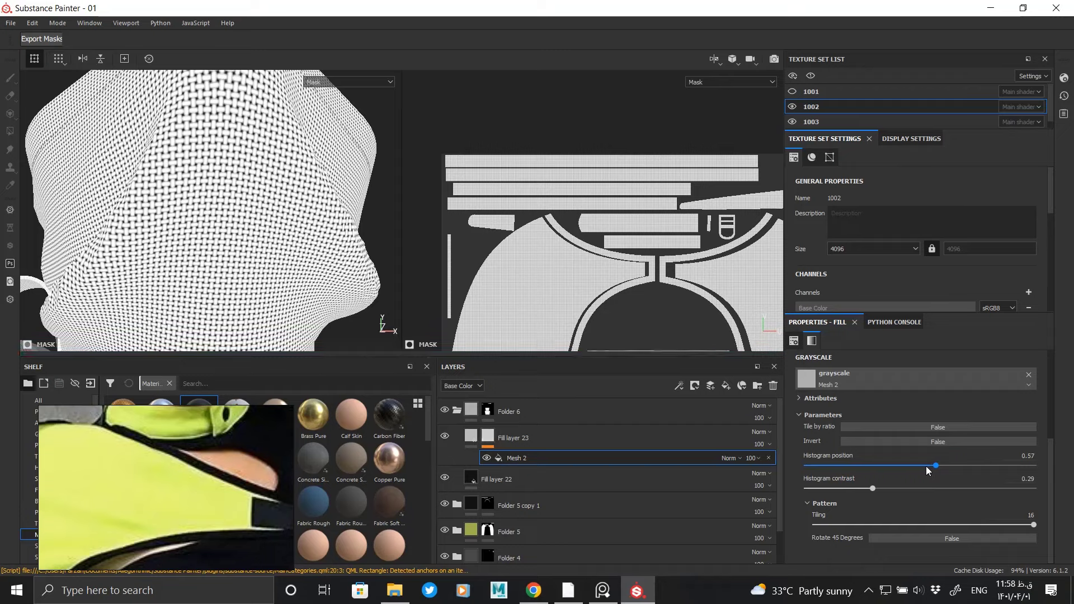
{"action": "left_click", "coordinate": [471, 437]}
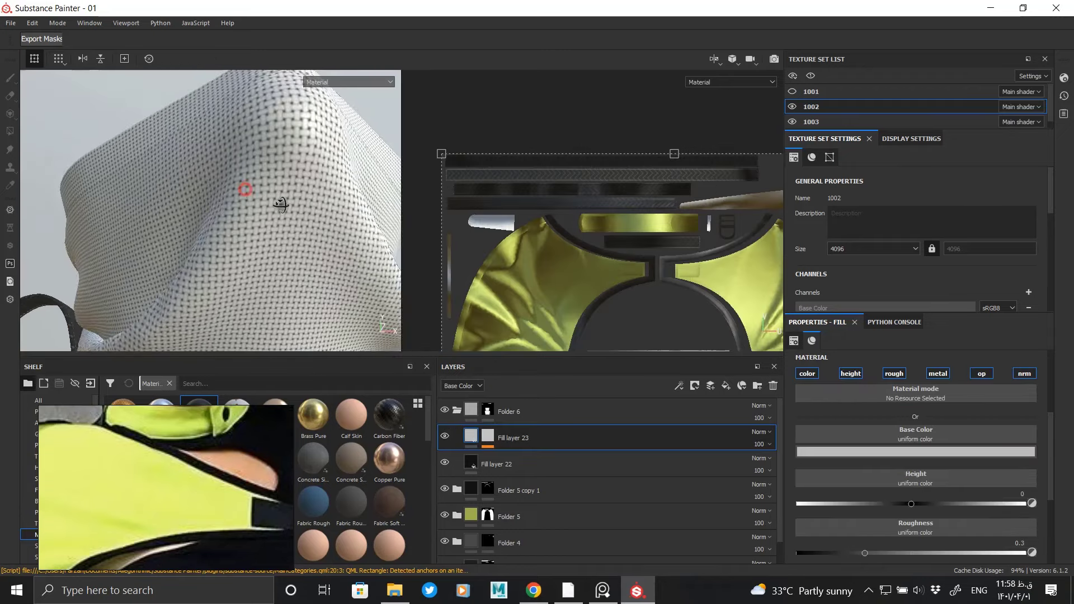
Step: Turn off roughness and metallic channels on Fill layer 23 and make its base colour black
{"action": "left_click", "coordinate": [849, 453]}
{"action": "left_click", "coordinate": [895, 373]}
{"action": "left_click", "coordinate": [982, 373]}
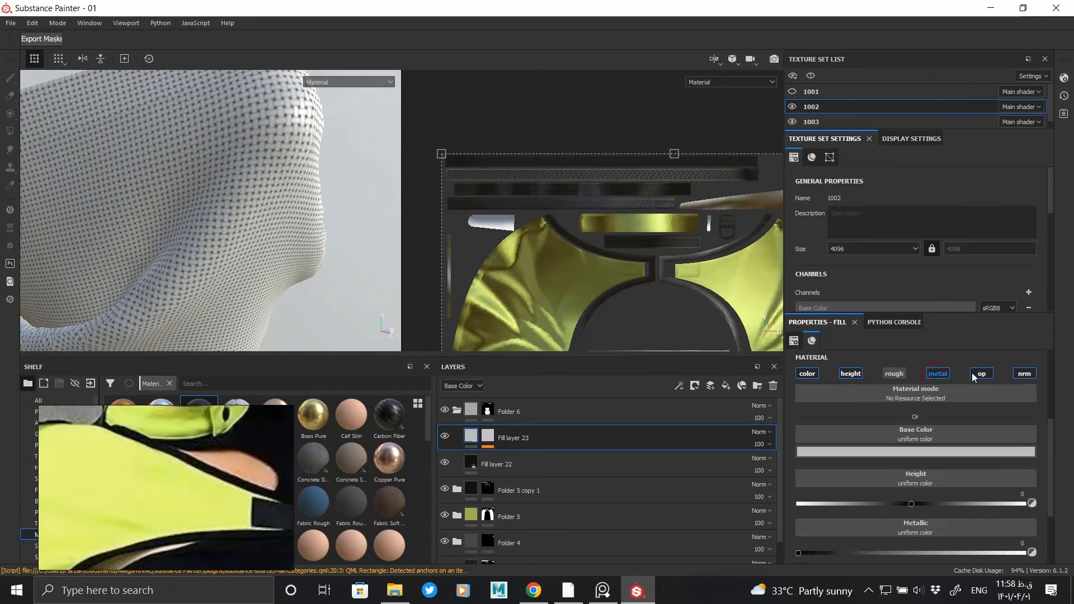
{"action": "left_click", "coordinate": [938, 373]}
{"action": "left_click", "coordinate": [843, 456]}
{"action": "left_click", "coordinate": [828, 557]}
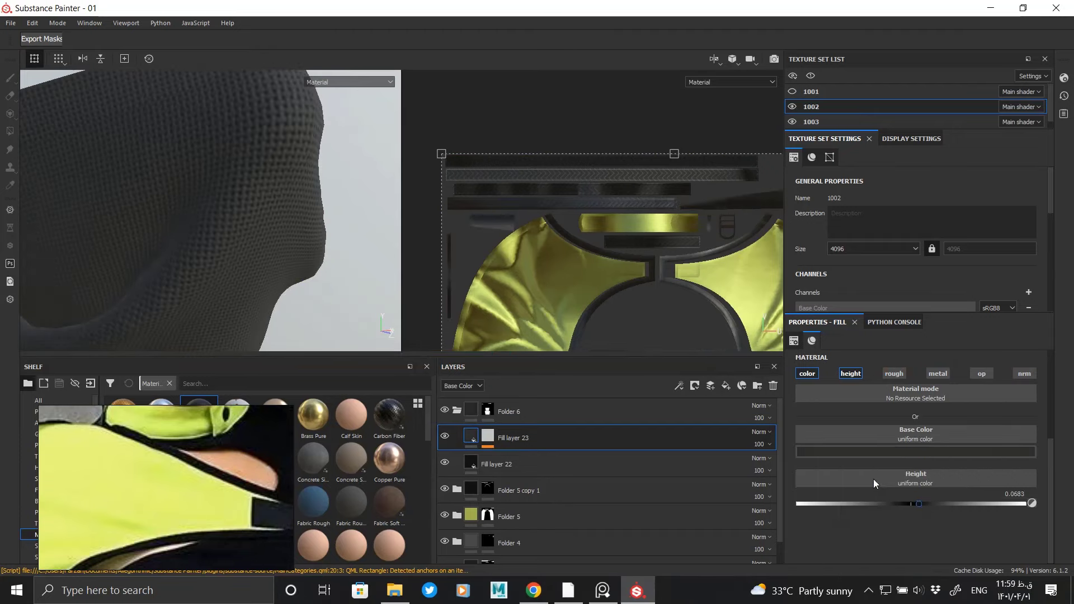
{"action": "mouse_move", "coordinate": [263, 224]}
{"action": "left_mouse_down", "text": "alt"}
{"action": "mouse_move", "coordinate": [276, 216]}
{"action": "mouse_move", "coordinate": [236, 185]}
{"action": "mouse_move", "coordinate": [304, 179]}
{"action": "mouse_move", "coordinate": [280, 207]}
{"action": "left_mouse_up", "text": "alt"}
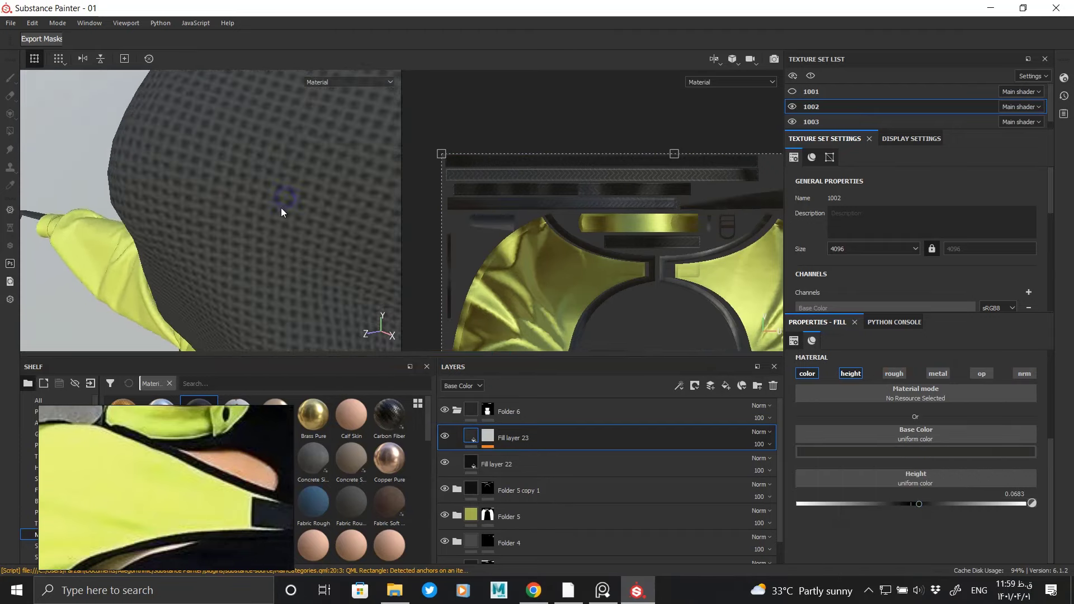
{"action": "scroll", "coordinate": [281, 212], "scroll_direction": "up", "scroll_amount": 2}
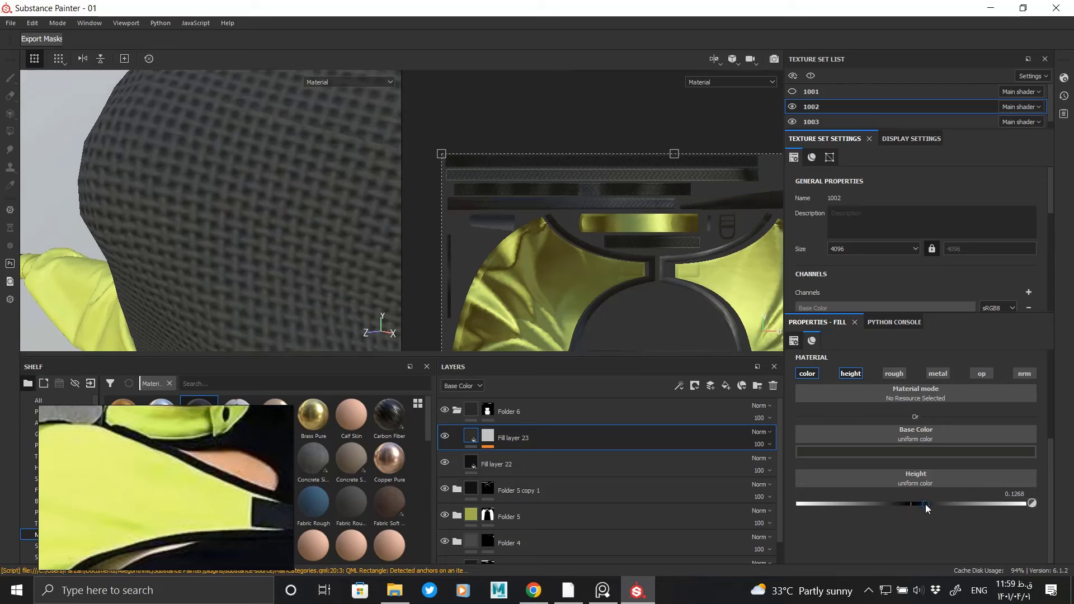
{"action": "left_click_drag", "start_coordinate": [235, 202], "coordinate": [216, 188], "text": "alt"}
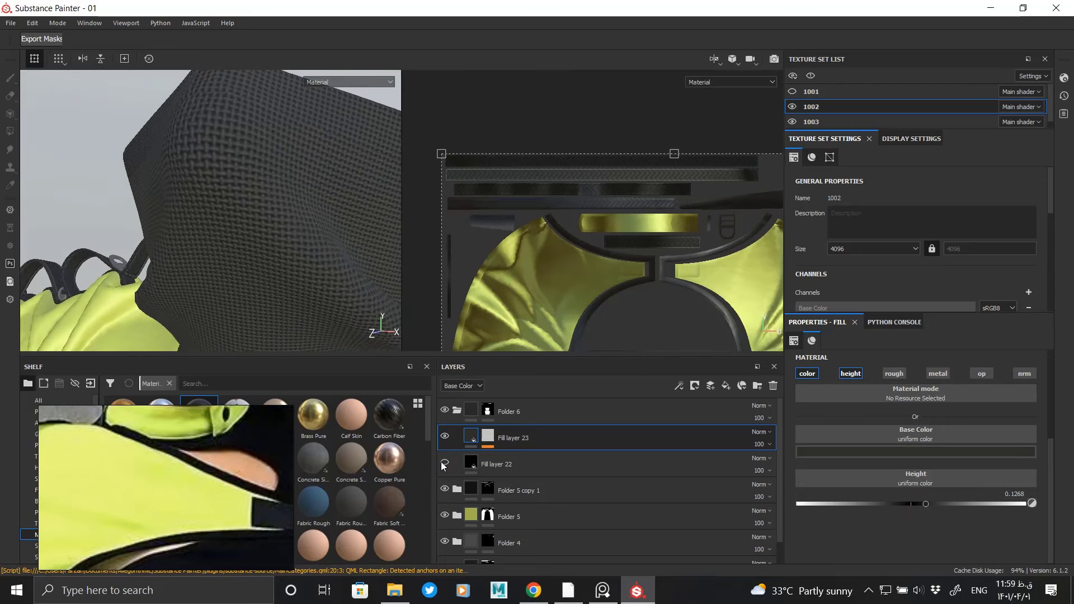
Step: Hide Fill layer 22 and drop Fill layer 23's opacity to 0
{"action": "left_click", "coordinate": [444, 463]}
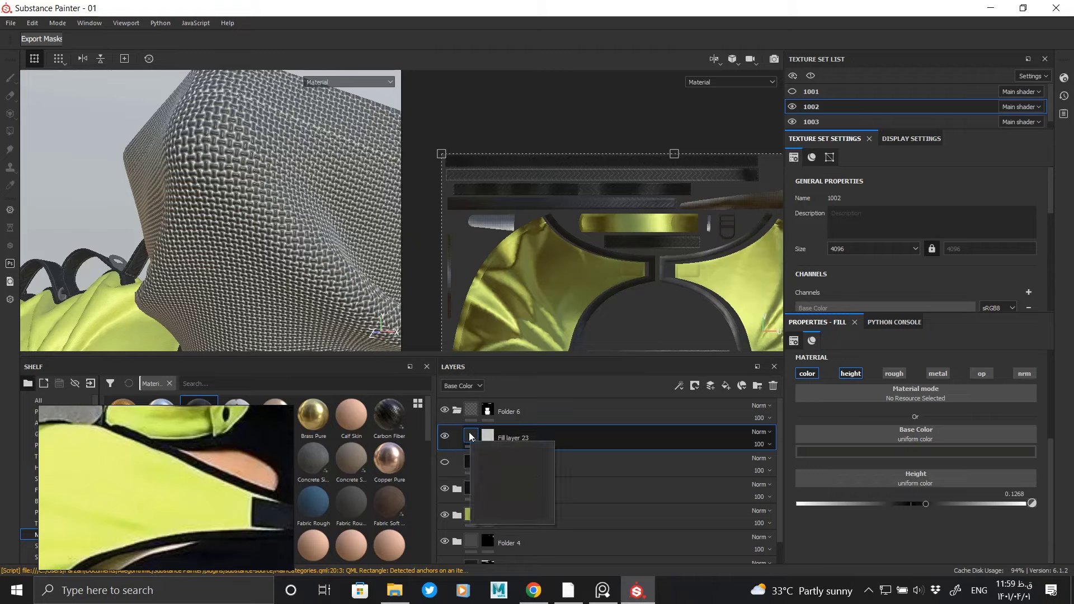
{"action": "left_click_drag", "start_coordinate": [1010, 555], "coordinate": [777, 551]}
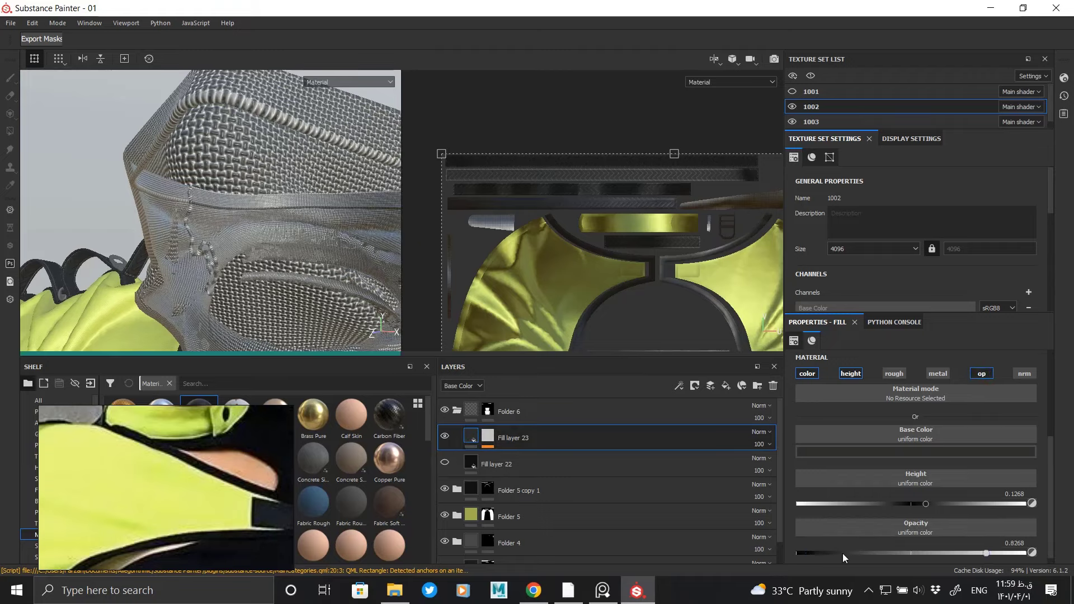
{"action": "mouse_move", "coordinate": [277, 210]}
{"action": "left_mouse_down", "text": "alt"}
{"action": "mouse_move", "coordinate": [261, 196]}
{"action": "mouse_move", "coordinate": [291, 235]}
{"action": "left_mouse_up", "text": "alt"}
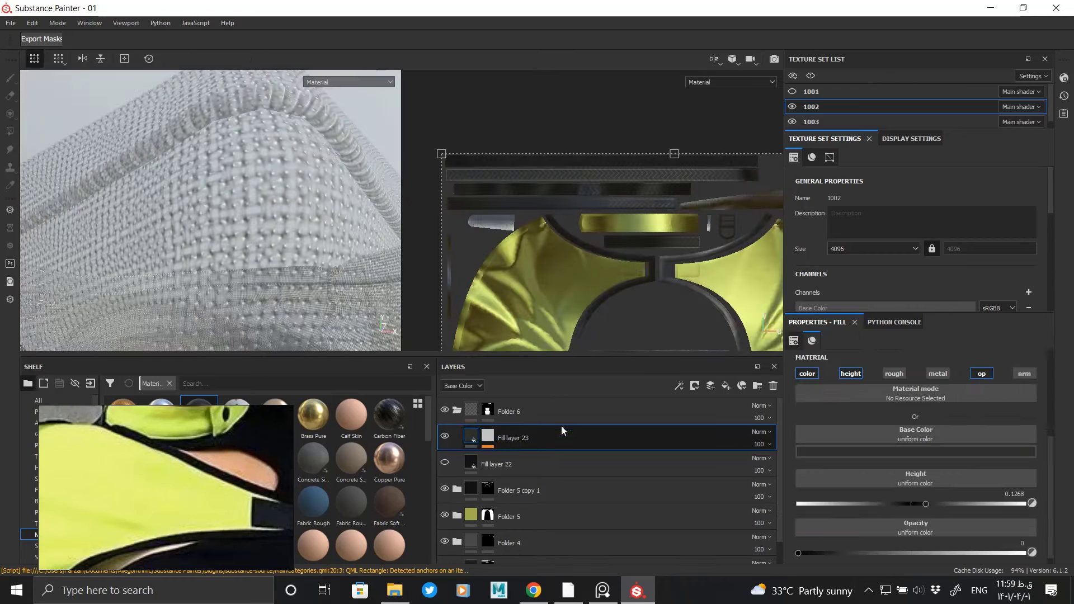
{"action": "left_click", "coordinate": [856, 452]}
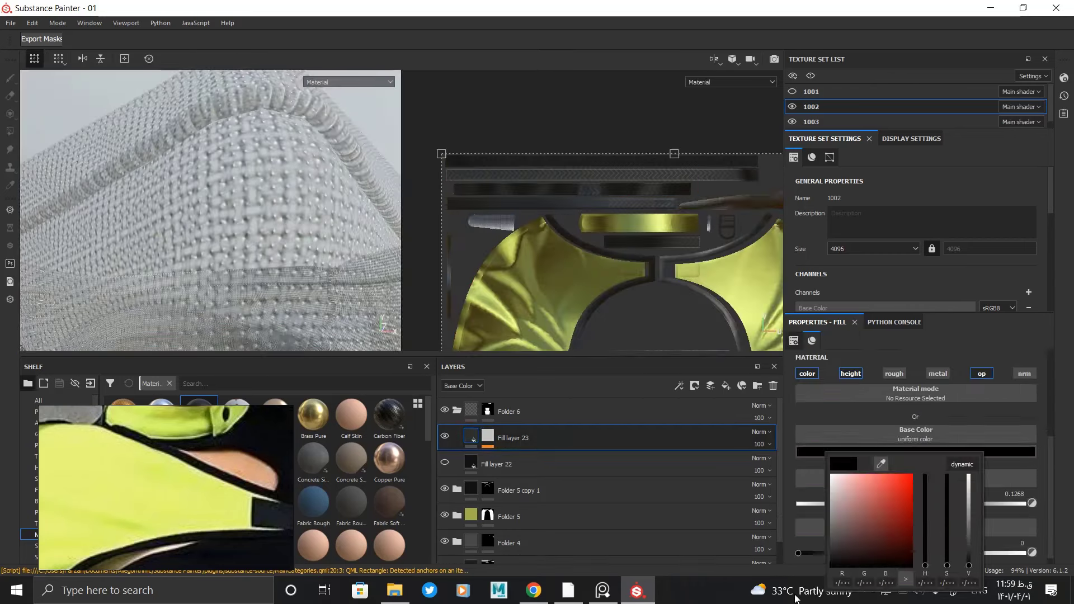
{"action": "mouse_move", "coordinate": [199, 206]}
{"action": "left_mouse_down", "text": "alt"}
{"action": "mouse_move", "coordinate": [257, 223]}
{"action": "mouse_move", "coordinate": [199, 187]}
{"action": "left_mouse_up", "text": "alt"}
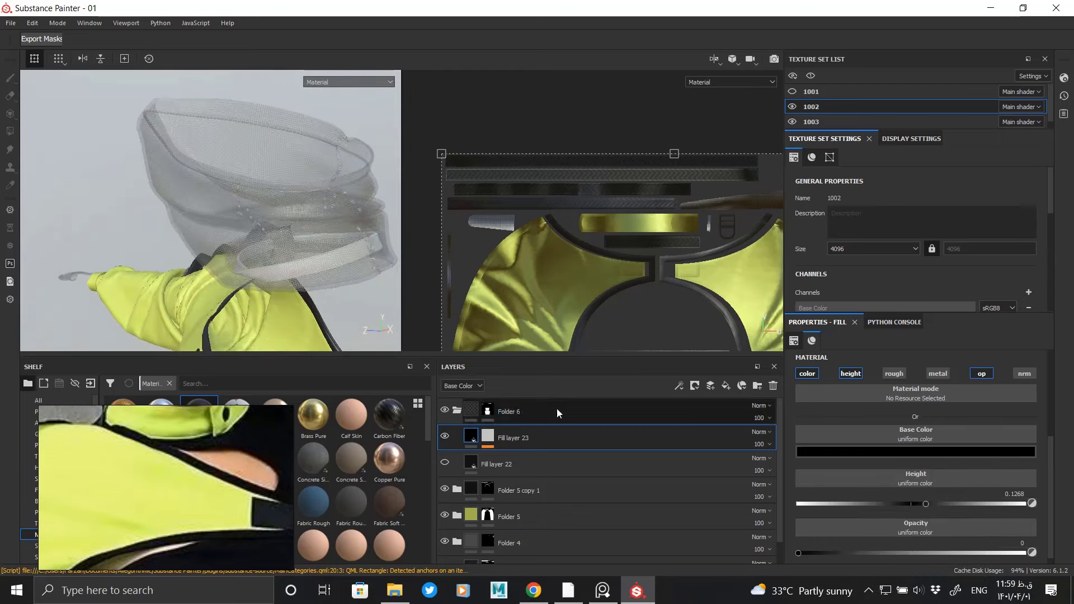
{"action": "left_click", "coordinate": [488, 436]}
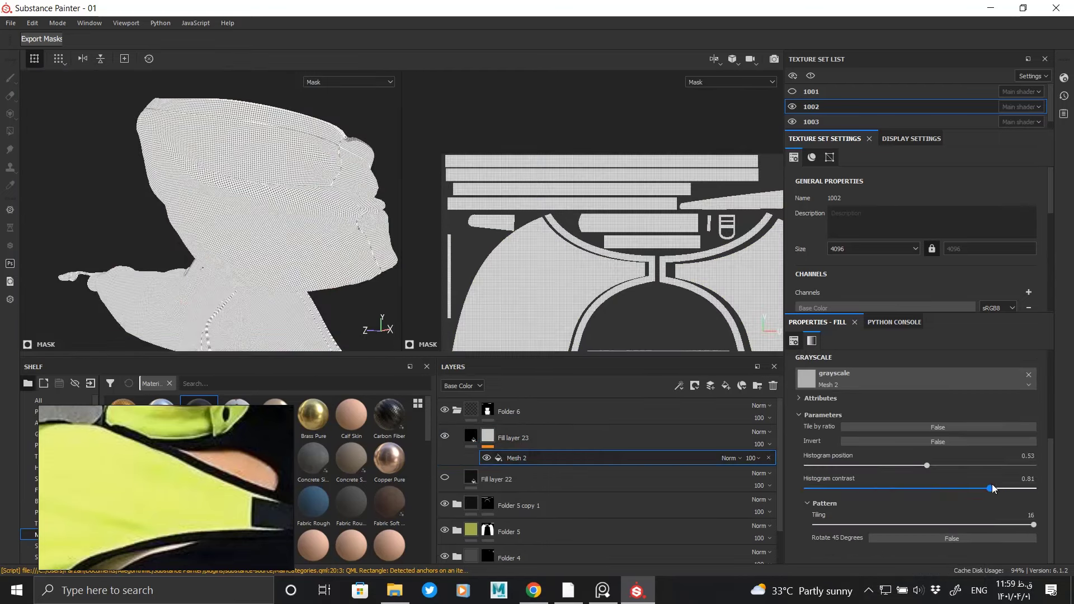
Step: Set the Mesh 2 mask's histogram contrast to 1 and invert it
{"action": "right_click_drag", "start_coordinate": [160, 142], "coordinate": [239, 179], "text": "alt"}
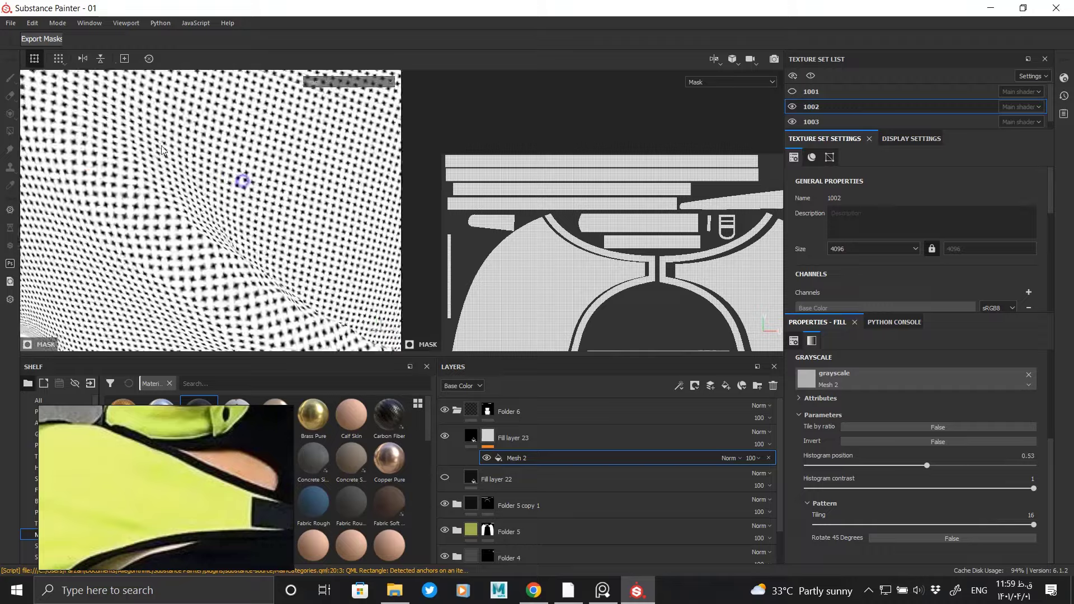
{"action": "left_click_drag", "start_coordinate": [239, 180], "coordinate": [390, 225], "text": "alt"}
{"action": "left_click", "coordinate": [471, 436]}
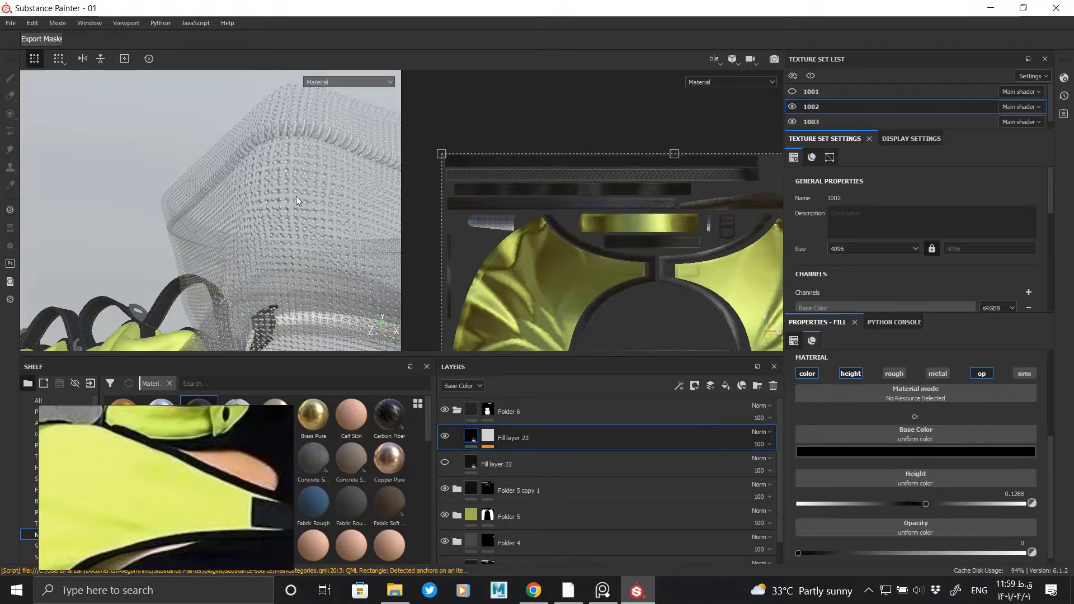
{"action": "mouse_move", "coordinate": [328, 192]}
{"action": "left_mouse_down", "text": "alt"}
{"action": "mouse_move", "coordinate": [297, 173]}
{"action": "mouse_move", "coordinate": [316, 249]}
{"action": "mouse_move", "coordinate": [323, 215]}
{"action": "left_mouse_up", "text": "alt"}
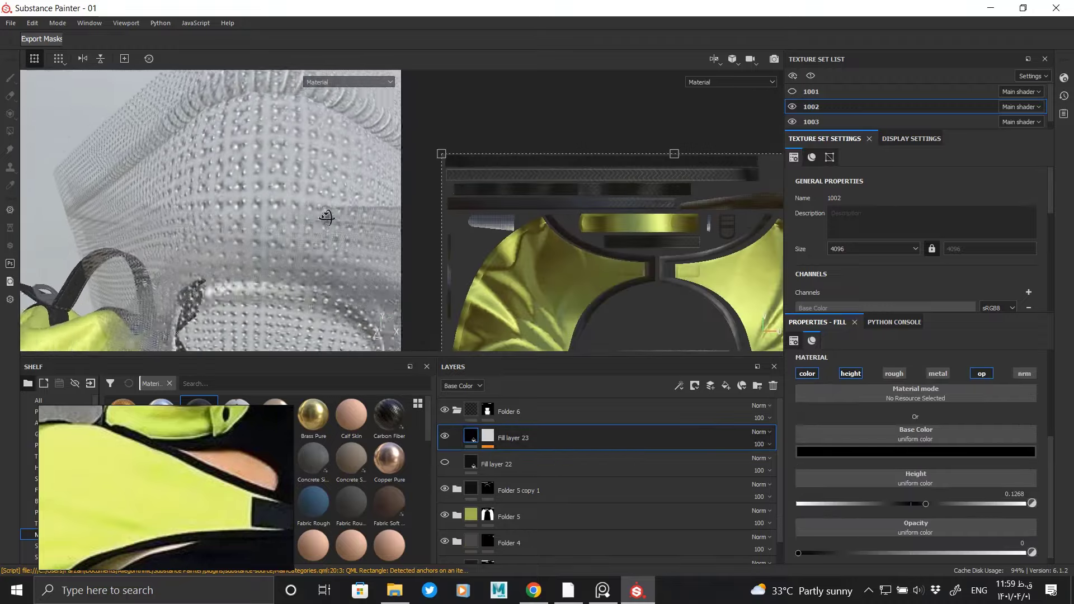
{"action": "left_click", "coordinate": [610, 457]}
{"action": "left_click", "coordinate": [882, 442]}
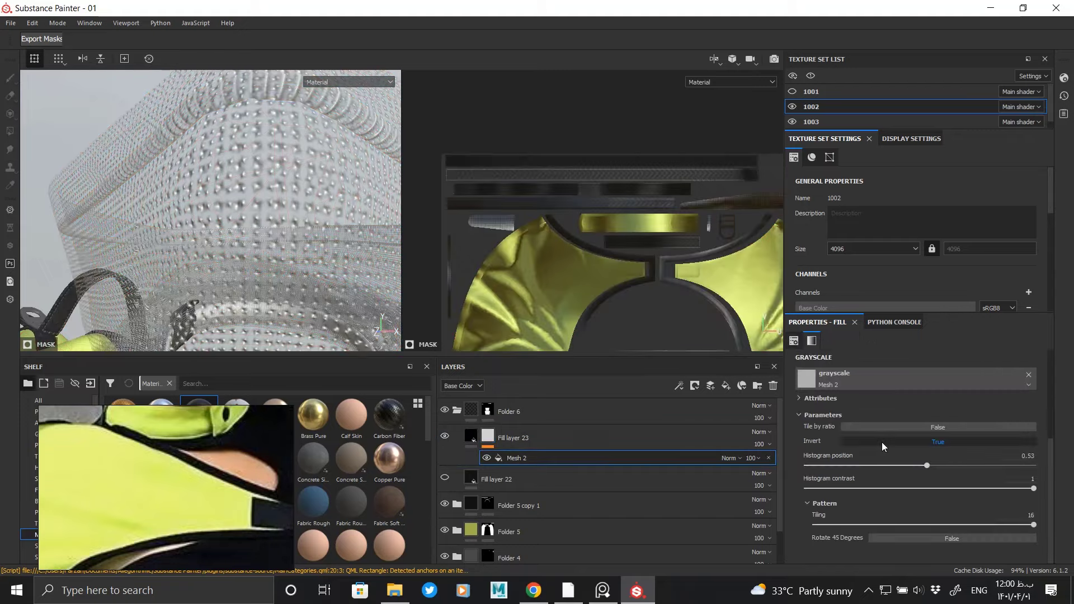
{"action": "left_click", "coordinate": [472, 436]}
{"action": "left_click_drag", "start_coordinate": [288, 240], "coordinate": [211, 180], "text": "alt"}
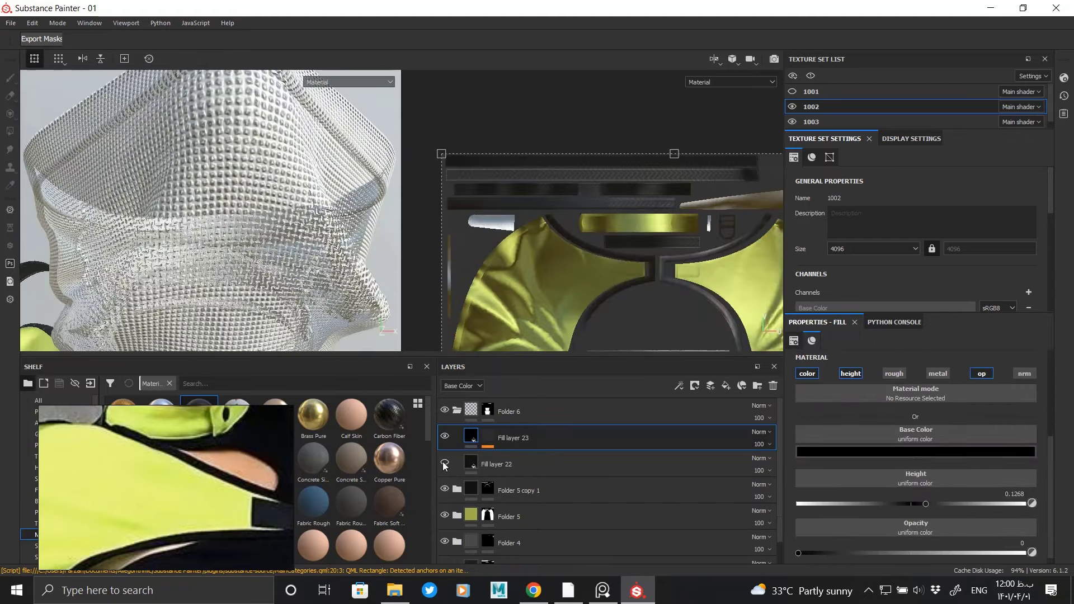
Step: Show Fill layer 22 again and push Fill layer 23's height below zero
{"action": "left_click", "coordinate": [444, 464]}
{"action": "mouse_move", "coordinate": [229, 220]}
{"action": "left_mouse_down", "text": "alt"}
{"action": "mouse_move", "coordinate": [263, 179]}
{"action": "mouse_move", "coordinate": [285, 220]}
{"action": "left_mouse_up", "text": "alt"}
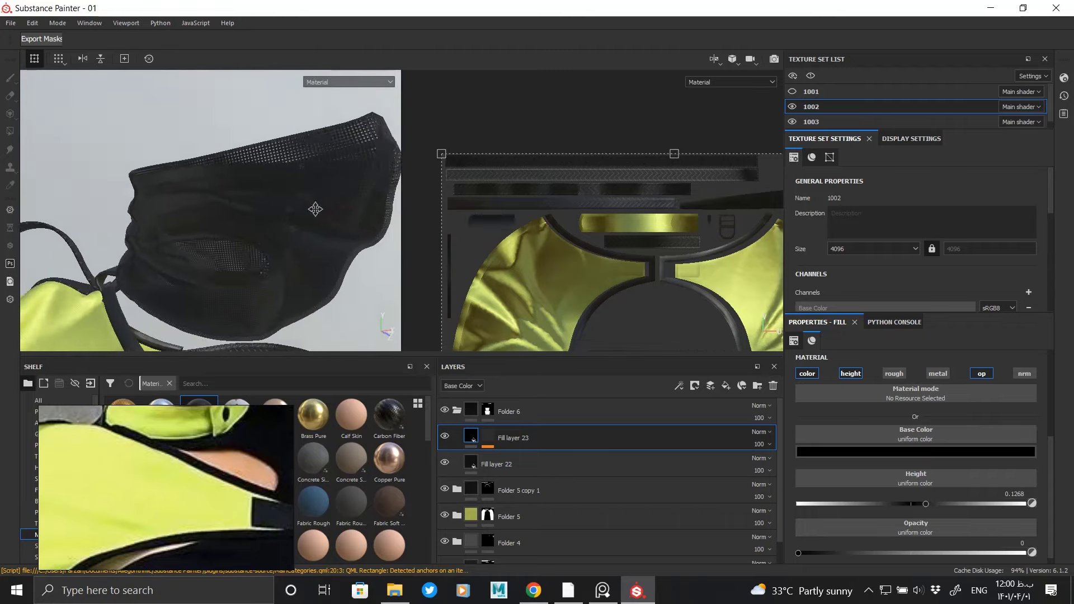
{"action": "scroll", "coordinate": [277, 235], "scroll_direction": "up", "scroll_amount": 3}
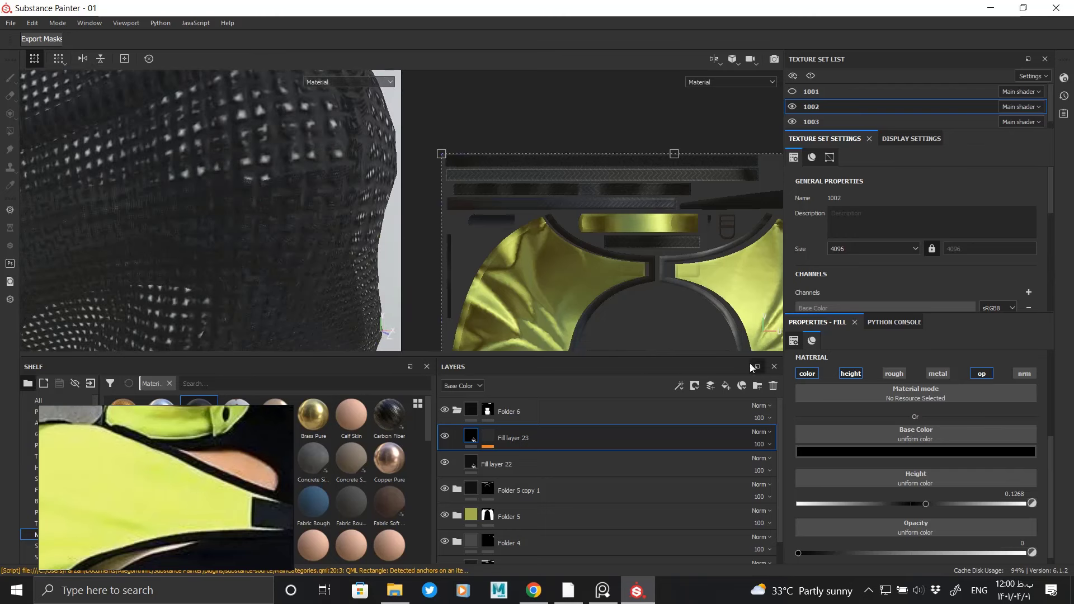
{"action": "left_click_drag", "start_coordinate": [925, 504], "coordinate": [893, 504]}
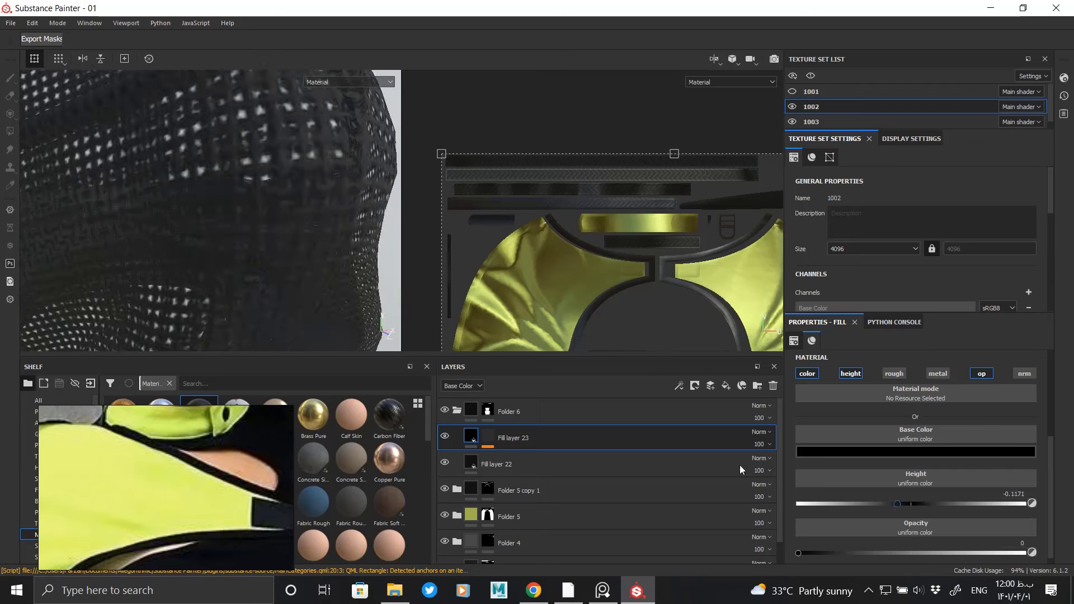
{"action": "mouse_move", "coordinate": [291, 224]}
{"action": "left_mouse_down", "text": "alt"}
{"action": "mouse_move", "coordinate": [257, 246]}
{"action": "mouse_move", "coordinate": [271, 203]}
{"action": "mouse_move", "coordinate": [300, 175]}
{"action": "mouse_move", "coordinate": [288, 251]}
{"action": "mouse_move", "coordinate": [312, 221]}
{"action": "mouse_move", "coordinate": [288, 197]}
{"action": "mouse_move", "coordinate": [269, 224]}
{"action": "mouse_move", "coordinate": [247, 197]}
{"action": "mouse_move", "coordinate": [280, 212]}
{"action": "mouse_move", "coordinate": [317, 211]}
{"action": "mouse_move", "coordinate": [309, 226]}
{"action": "mouse_move", "coordinate": [187, 166]}
{"action": "mouse_move", "coordinate": [241, 201]}
{"action": "mouse_move", "coordinate": [218, 192]}
{"action": "left_mouse_up", "text": "alt"}
{"action": "scroll", "coordinate": [265, 252], "scroll_direction": "down", "scroll_amount": 3}
Step: Inspect the face mask weave and set the mask's histogram position to about 0.52
{"action": "mouse_move", "coordinate": [218, 192]}
{"action": "right_mouse_down", "text": "alt"}
{"action": "mouse_move", "coordinate": [290, 160]}
{"action": "mouse_move", "coordinate": [303, 203]}
{"action": "right_mouse_up", "text": "alt"}
{"action": "left_click_drag", "start_coordinate": [302, 204], "coordinate": [223, 175], "text": "alt"}
{"action": "middle_click_drag", "start_coordinate": [223, 175], "coordinate": [110, 187], "text": "alt"}
{"action": "left_click_drag", "start_coordinate": [109, 187], "coordinate": [205, 200], "text": "alt"}
{"action": "mouse_move", "coordinate": [206, 199]}
{"action": "right_mouse_down", "text": "alt"}
{"action": "mouse_move", "coordinate": [288, 173]}
{"action": "mouse_move", "coordinate": [368, 235]}
{"action": "right_mouse_up", "text": "alt"}
{"action": "left_click", "coordinate": [489, 438], "text": "alt"}
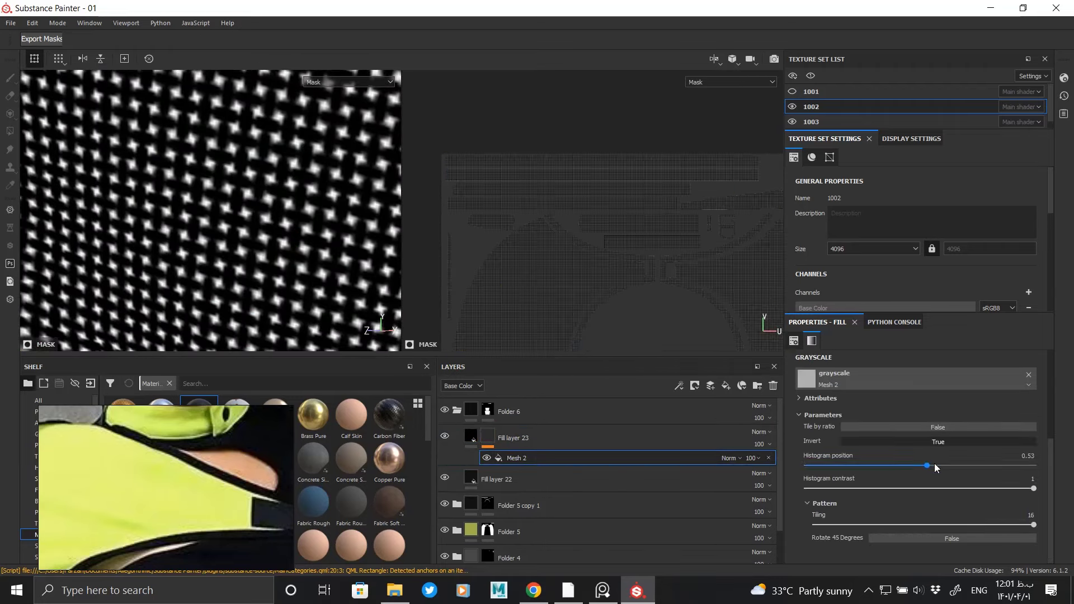
{"action": "left_click", "coordinate": [938, 464]}
{"action": "left_click_drag", "start_coordinate": [914, 463], "coordinate": [924, 462]}
Step: Review Fill layer 23 at UV scale 20, then insert a Paint effect above its Mesh 2 fill
{"action": "left_click", "coordinate": [471, 436]}
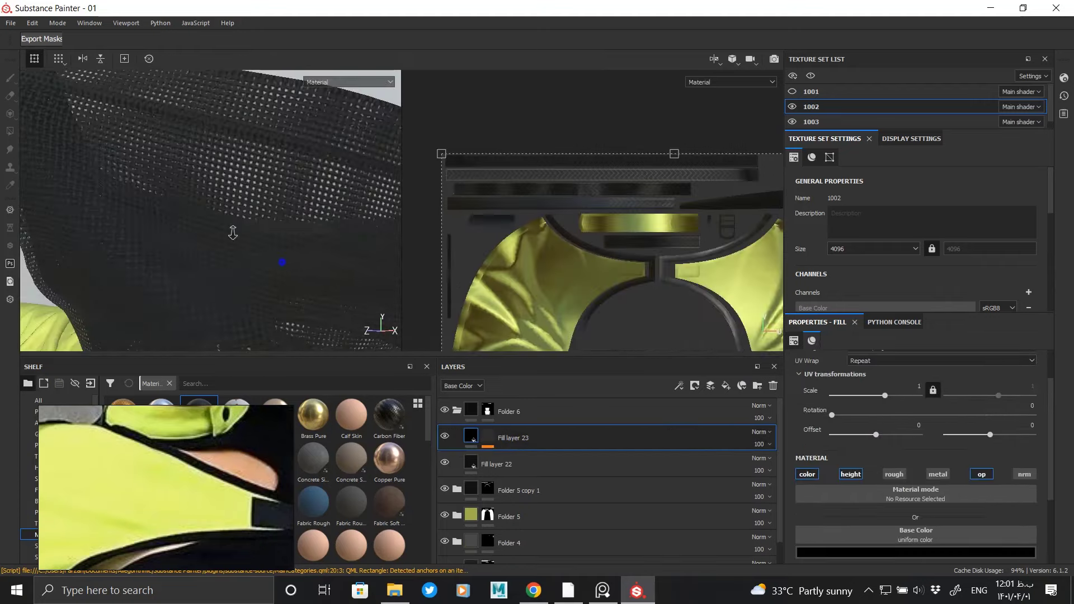
{"action": "right_click_drag", "start_coordinate": [311, 249], "coordinate": [191, 191], "text": "alt"}
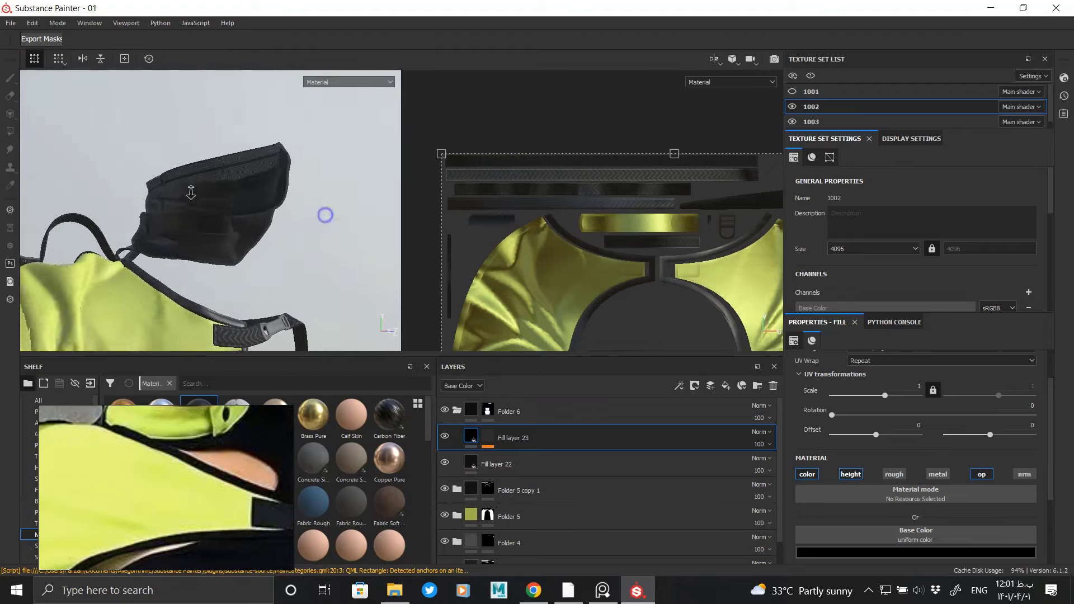
{"action": "mouse_move", "coordinate": [191, 192]}
{"action": "left_mouse_down", "text": "alt"}
{"action": "mouse_move", "coordinate": [221, 230]}
{"action": "mouse_move", "coordinate": [264, 149]}
{"action": "mouse_move", "coordinate": [149, 187]}
{"action": "mouse_move", "coordinate": [307, 173]}
{"action": "mouse_move", "coordinate": [242, 149]}
{"action": "mouse_move", "coordinate": [291, 168]}
{"action": "left_mouse_up", "text": "alt"}
{"action": "left_click", "coordinate": [488, 437]}
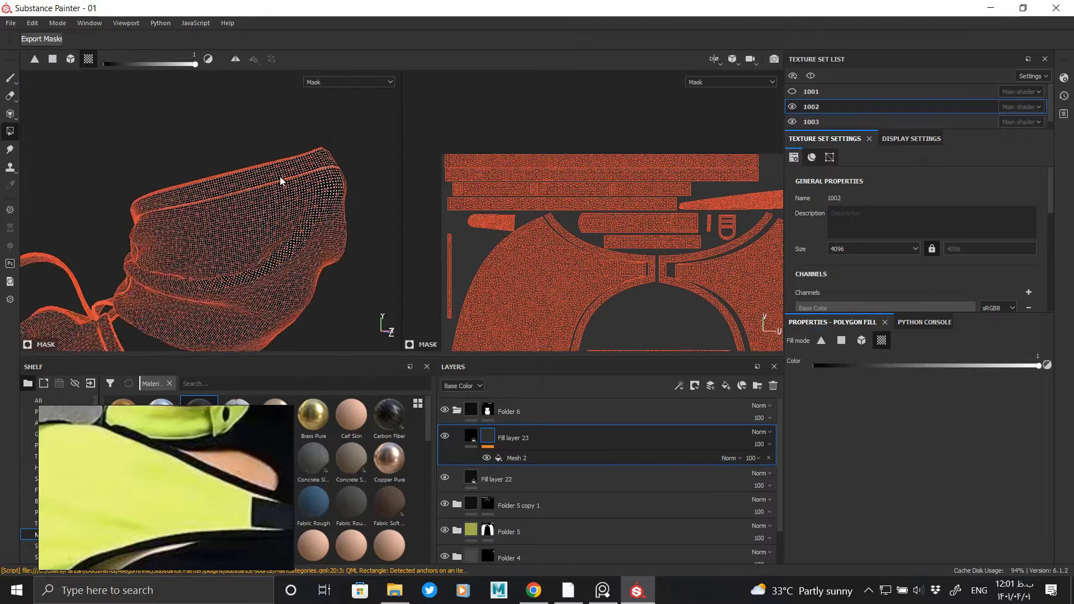
{"action": "right_click_drag", "start_coordinate": [279, 176], "coordinate": [426, 304], "text": "alt"}
{"action": "left_click", "coordinate": [472, 436]}
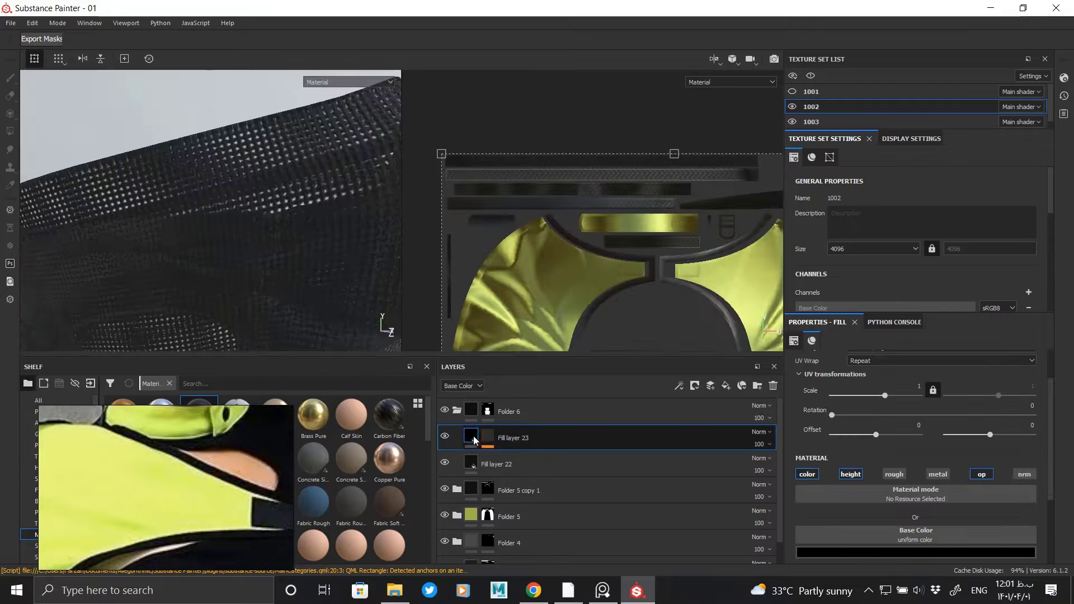
{"action": "right_click", "coordinate": [547, 459]}
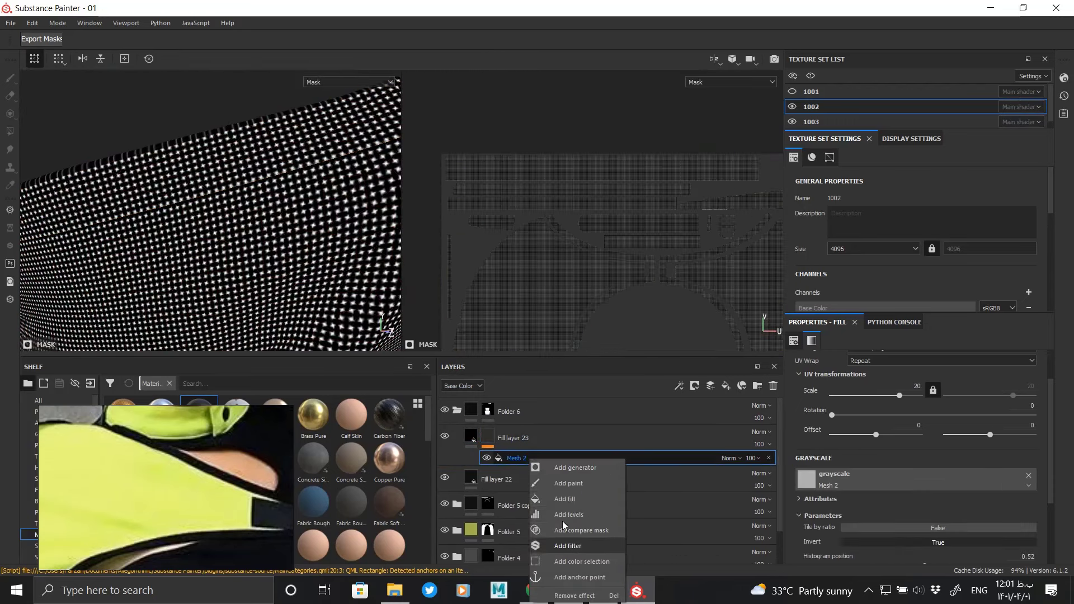
{"action": "left_click", "coordinate": [561, 484]}
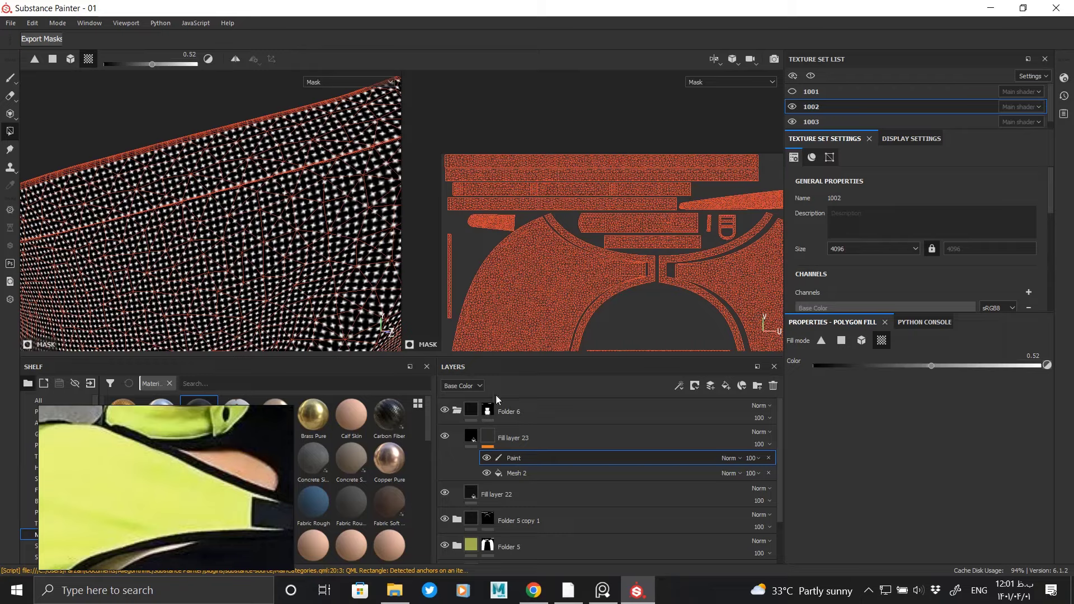
{"action": "left_click_drag", "start_coordinate": [208, 161], "coordinate": [343, 168], "text": "alt"}
{"action": "scroll", "coordinate": [642, 168], "scroll_direction": "up", "scroll_amount": 5}
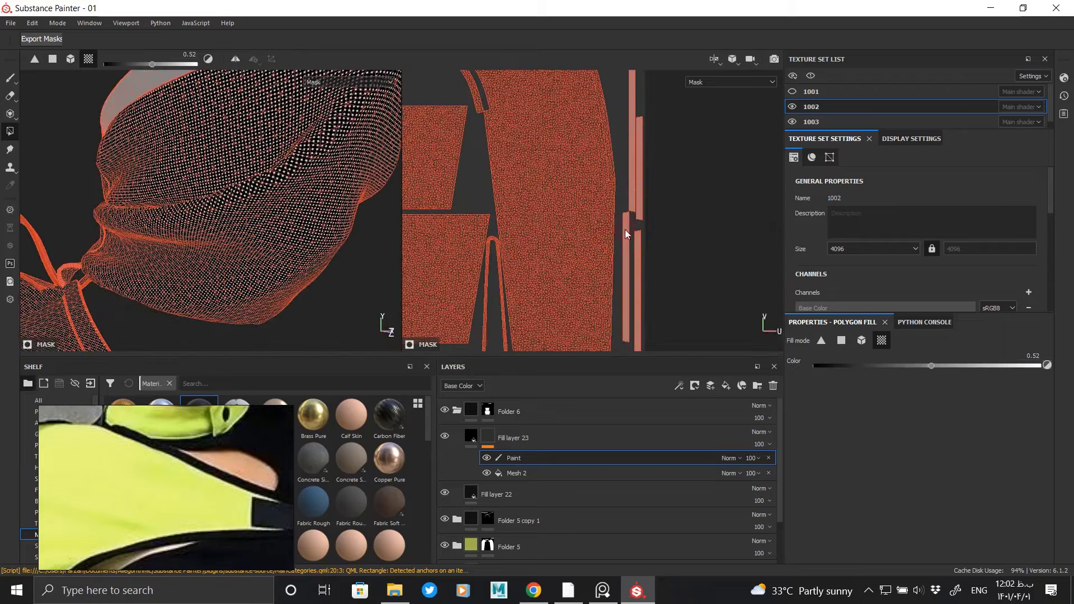
{"action": "mouse_move", "coordinate": [335, 185]}
{"action": "left_mouse_down", "text": "alt"}
{"action": "mouse_move", "coordinate": [125, 88]}
{"action": "mouse_move", "coordinate": [125, 108]}
{"action": "mouse_move", "coordinate": [336, 187]}
{"action": "mouse_move", "coordinate": [325, 206]}
{"action": "left_mouse_up", "text": "alt"}
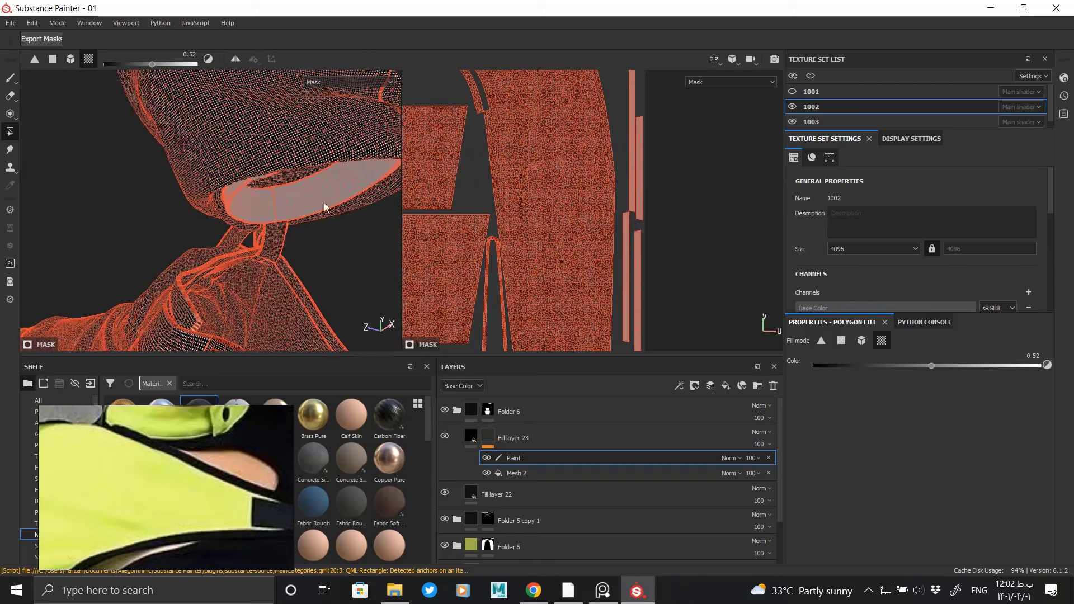
{"action": "left_click", "coordinate": [471, 437]}
{"action": "mouse_move", "coordinate": [252, 223]}
{"action": "left_mouse_down", "text": "alt"}
{"action": "mouse_move", "coordinate": [314, 348]}
{"action": "mouse_move", "coordinate": [263, 247]}
{"action": "mouse_move", "coordinate": [300, 257]}
{"action": "left_mouse_up", "text": "alt"}
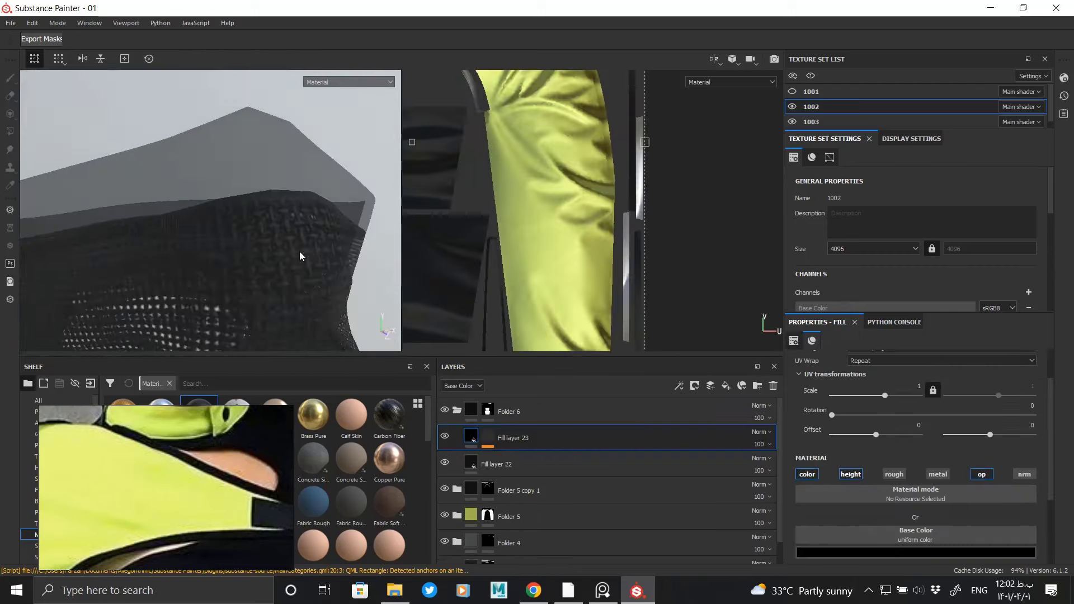
{"action": "left_click", "coordinate": [488, 438]}
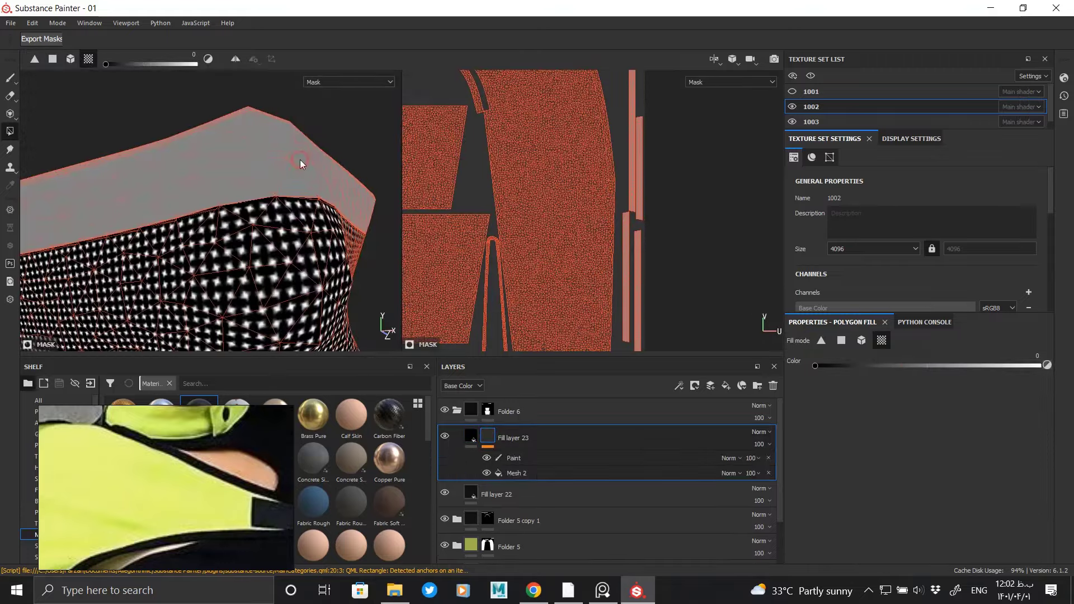
{"action": "left_click_drag", "start_coordinate": [290, 148], "coordinate": [297, 157], "text": "alt"}
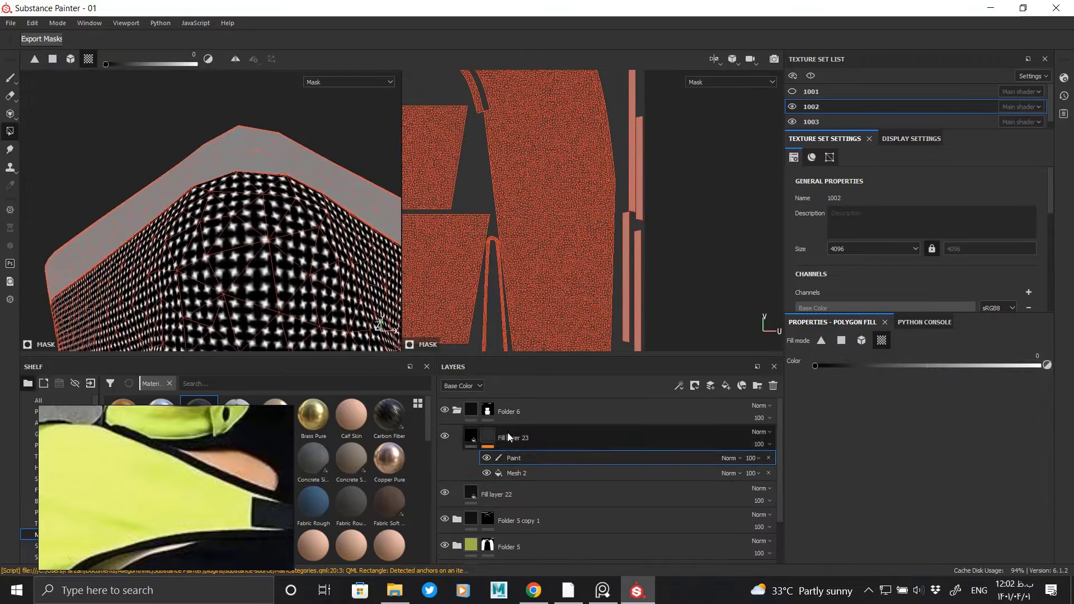
{"action": "left_click", "coordinate": [513, 458]}
{"action": "mouse_move", "coordinate": [224, 223]}
{"action": "left_mouse_down", "text": "alt"}
{"action": "mouse_move", "coordinate": [292, 171]}
{"action": "mouse_move", "coordinate": [207, 147]}
{"action": "mouse_move", "coordinate": [235, 168]}
{"action": "left_mouse_up", "text": "alt"}
{"action": "left_click", "coordinate": [472, 436]}
{"action": "mouse_move", "coordinate": [291, 314]}
{"action": "left_mouse_down", "text": "alt"}
{"action": "mouse_move", "coordinate": [283, 283]}
{"action": "mouse_move", "coordinate": [308, 347]}
{"action": "mouse_move", "coordinate": [267, 309]}
{"action": "mouse_move", "coordinate": [297, 162]}
{"action": "left_mouse_up", "text": "alt"}
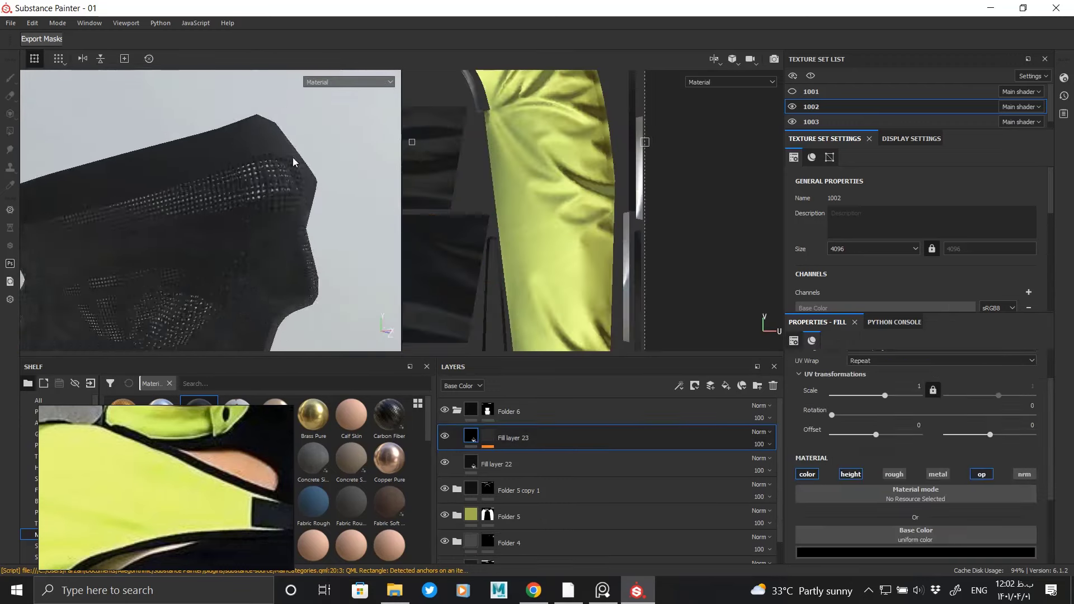
{"action": "left_click_drag", "start_coordinate": [220, 232], "coordinate": [240, 207], "text": "alt"}
{"action": "left_click", "coordinate": [485, 442]}
{"action": "left_click", "coordinate": [639, 196]}
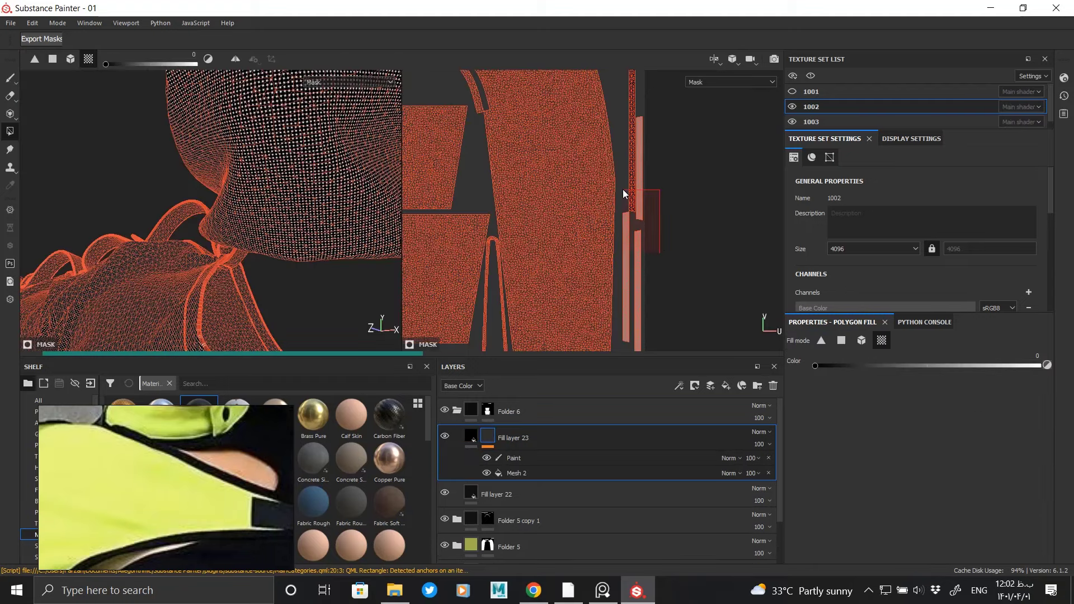
{"action": "left_click", "coordinate": [520, 458]}
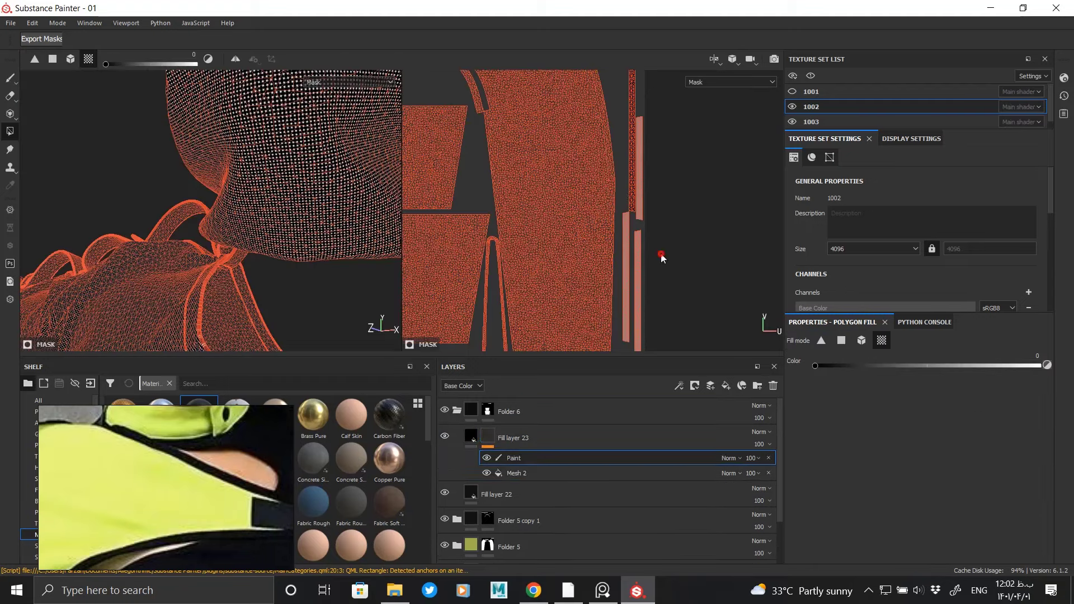
{"action": "mouse_move", "coordinate": [293, 140]}
{"action": "left_mouse_down", "text": "alt"}
{"action": "mouse_move", "coordinate": [264, 192]}
{"action": "mouse_move", "coordinate": [376, 306]}
{"action": "left_mouse_up", "text": "alt"}
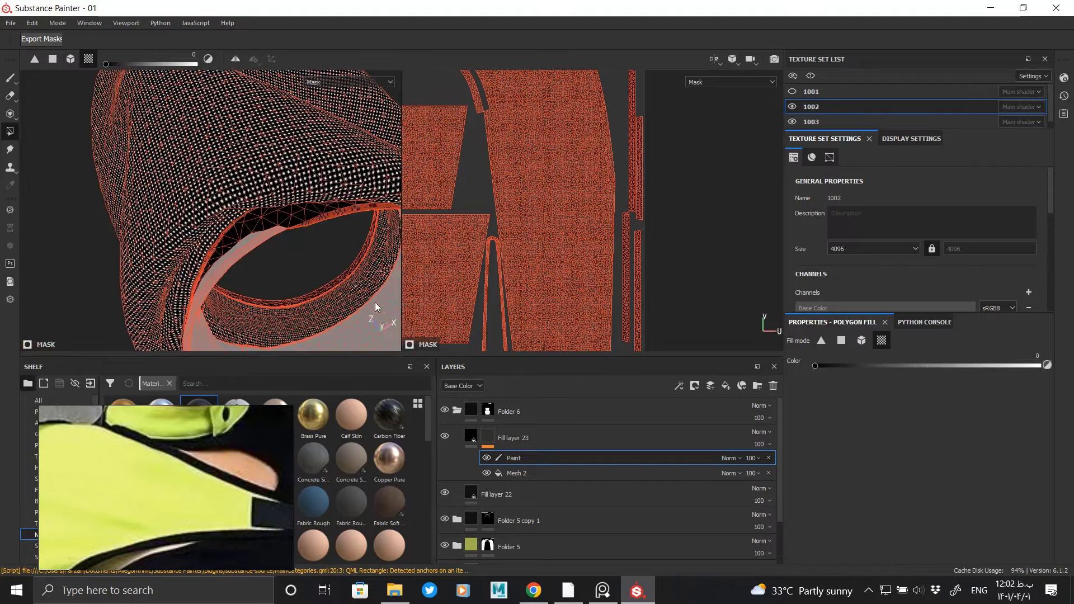
{"action": "left_click", "coordinate": [470, 438]}
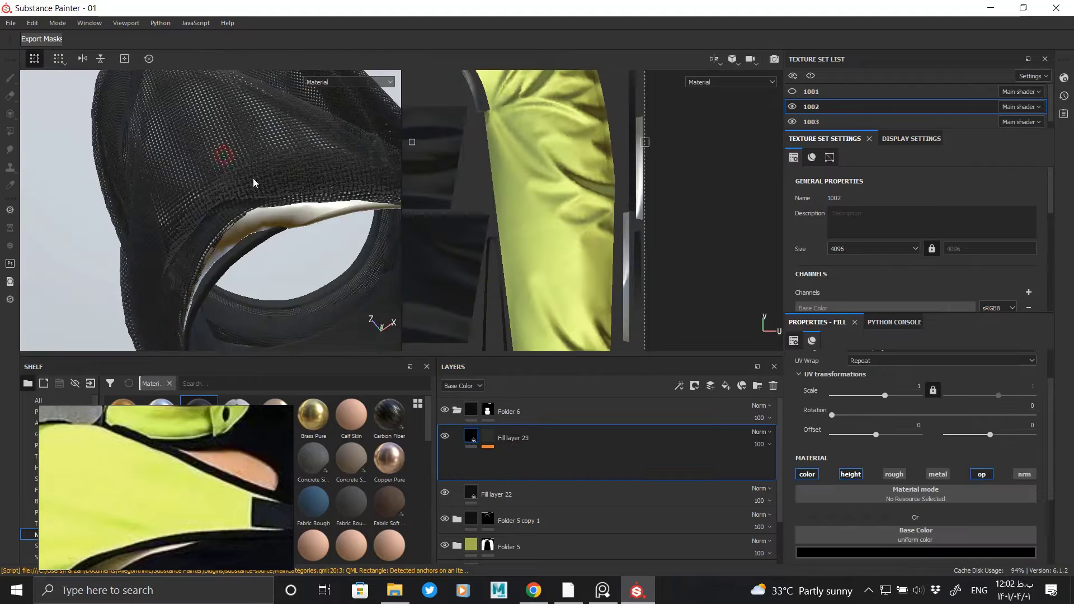
{"action": "mouse_move", "coordinate": [254, 181]}
{"action": "left_mouse_down", "text": "alt"}
{"action": "mouse_move", "coordinate": [293, 216]}
{"action": "mouse_move", "coordinate": [222, 176]}
{"action": "left_mouse_up", "text": "alt"}
{"action": "left_click_drag", "start_coordinate": [243, 316], "coordinate": [224, 141], "text": "alt"}
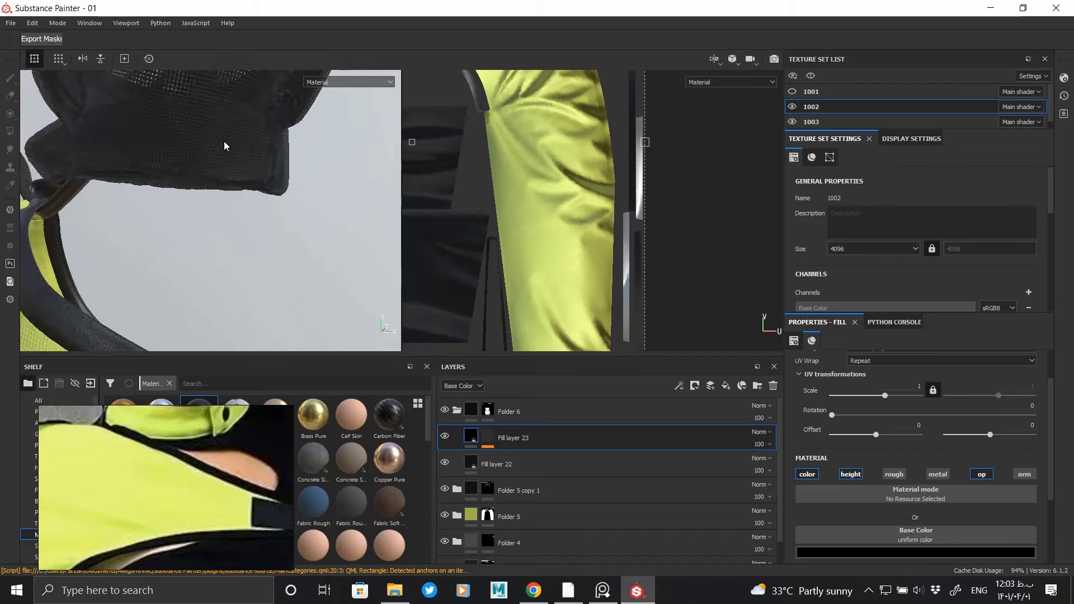
{"action": "scroll", "coordinate": [233, 123], "scroll_direction": "up", "scroll_amount": 3}
Step: Save the project with Ctrl+S and view the hood from a low side angle
{"action": "key", "text": "ctrl+s"}
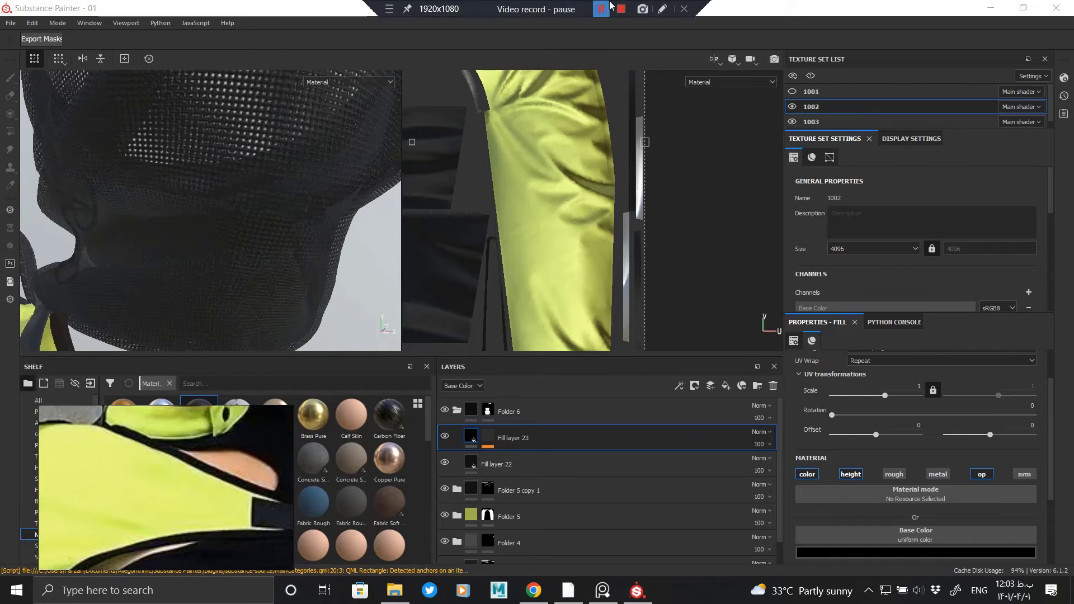
{"action": "mouse_move", "coordinate": [278, 235]}
{"action": "left_mouse_down", "text": "alt"}
{"action": "mouse_move", "coordinate": [280, 297]}
{"action": "mouse_move", "coordinate": [286, 256]}
{"action": "mouse_move", "coordinate": [224, 210]}
{"action": "mouse_move", "coordinate": [25, 215]}
{"action": "mouse_move", "coordinate": [293, 204]}
{"action": "mouse_move", "coordinate": [232, 235]}
{"action": "mouse_move", "coordinate": [283, 218]}
{"action": "mouse_move", "coordinate": [218, 211]}
{"action": "mouse_move", "coordinate": [218, 152]}
{"action": "mouse_move", "coordinate": [293, 237]}
{"action": "mouse_move", "coordinate": [238, 283]}
{"action": "mouse_move", "coordinate": [269, 250]}
{"action": "mouse_move", "coordinate": [167, 246]}
{"action": "mouse_move", "coordinate": [213, 192]}
{"action": "mouse_move", "coordinate": [177, 192]}
{"action": "mouse_move", "coordinate": [221, 192]}
{"action": "mouse_move", "coordinate": [220, 168]}
{"action": "mouse_move", "coordinate": [235, 163]}
{"action": "left_mouse_up", "text": "alt"}
Step: Duplicate Fill layer 23, give the copy a black mask, and turn off its colour channel
{"action": "right_click", "coordinate": [527, 449]}
{"action": "left_click", "coordinate": [590, 178]}
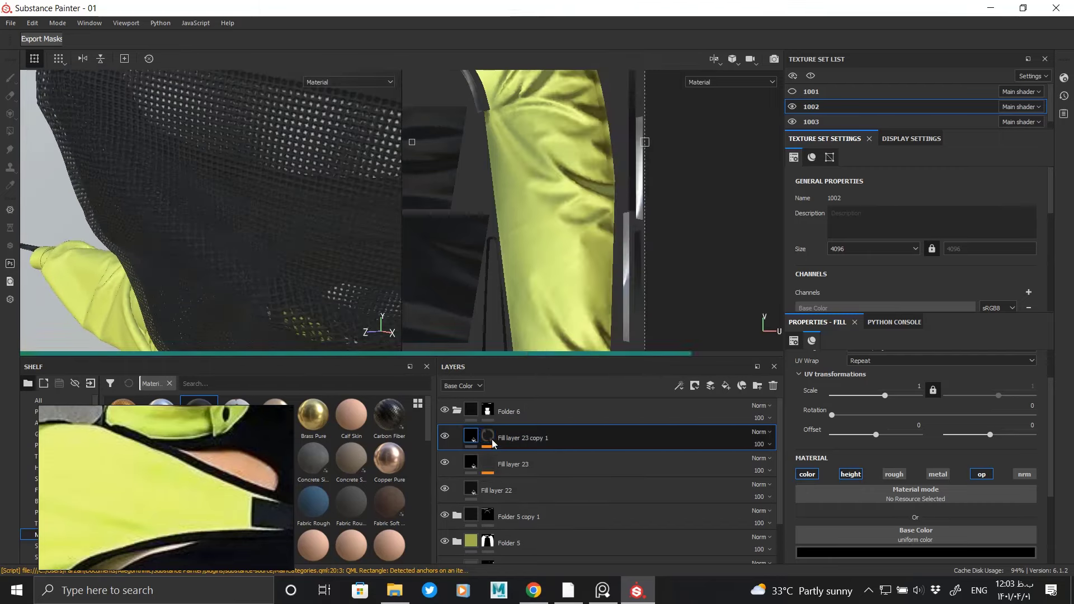
{"action": "right_click", "coordinate": [491, 438]}
{"action": "left_click", "coordinate": [533, 115]}
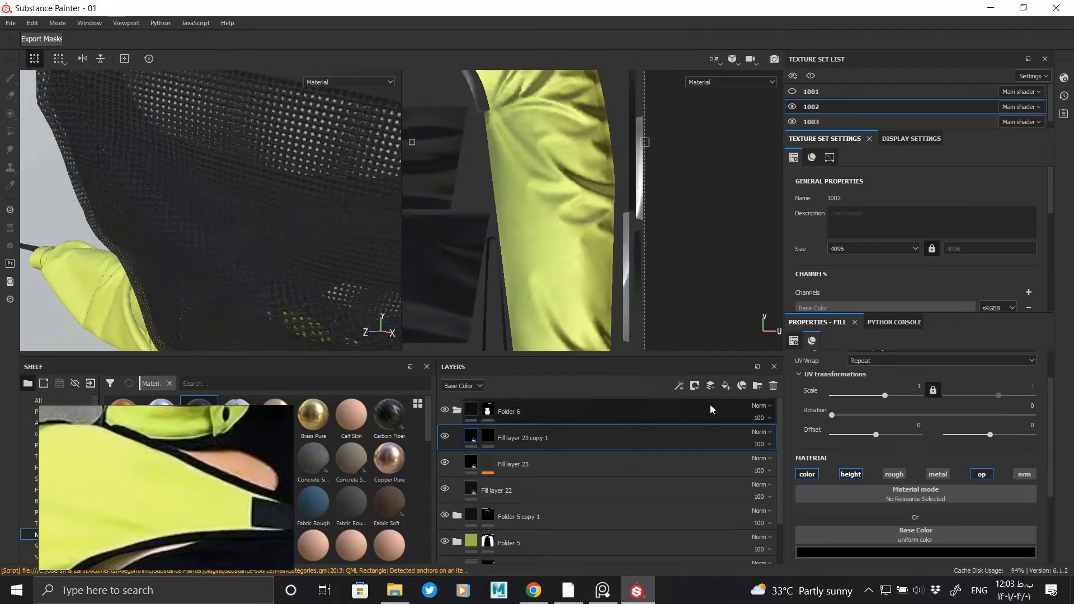
{"action": "left_click", "coordinate": [812, 475]}
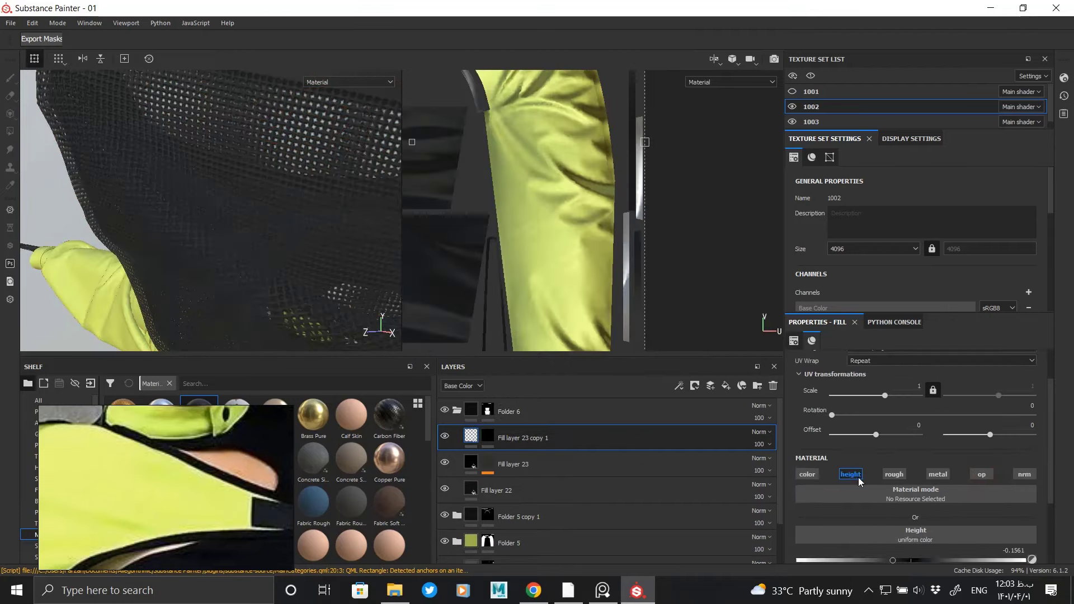
Step: Polygon-fill a strip in the copy's mask, then undo it and restore the copy's mask
{"action": "left_click", "coordinate": [487, 436]}
{"action": "key", "text": "4"}
{"action": "left_click", "coordinate": [288, 168]}
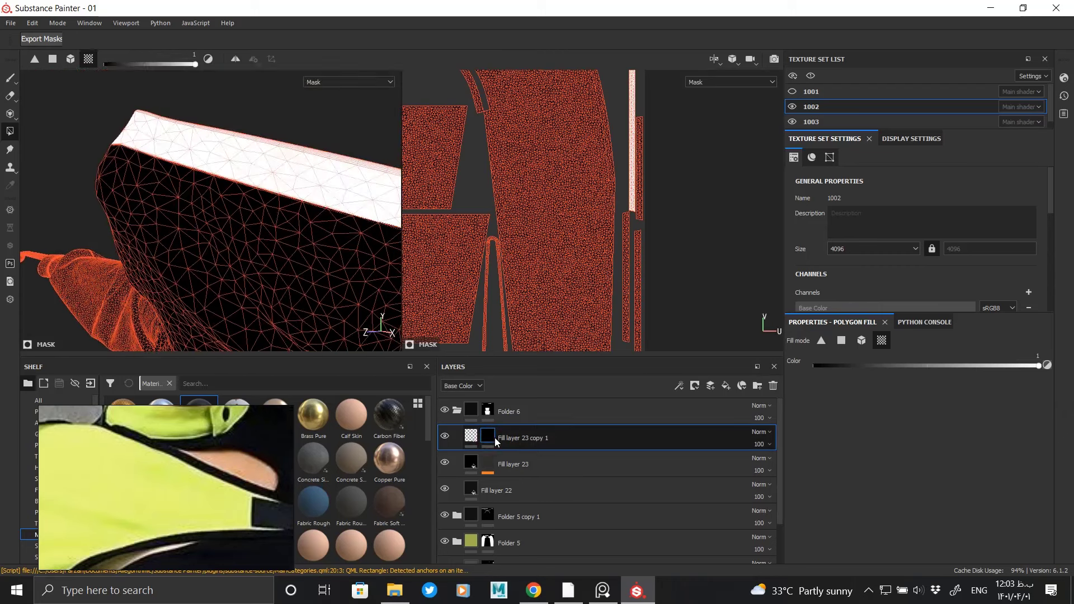
{"action": "key", "text": "Delete"}
{"action": "right_click", "coordinate": [566, 178]}
{"action": "key", "text": "Escape"}
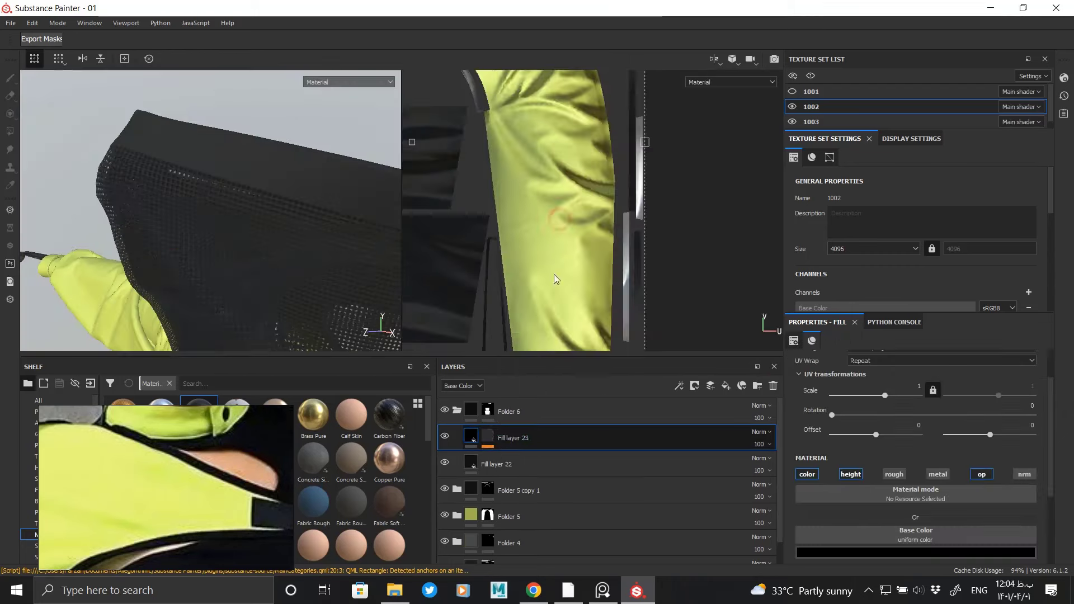
{"action": "left_click", "coordinate": [487, 437]}
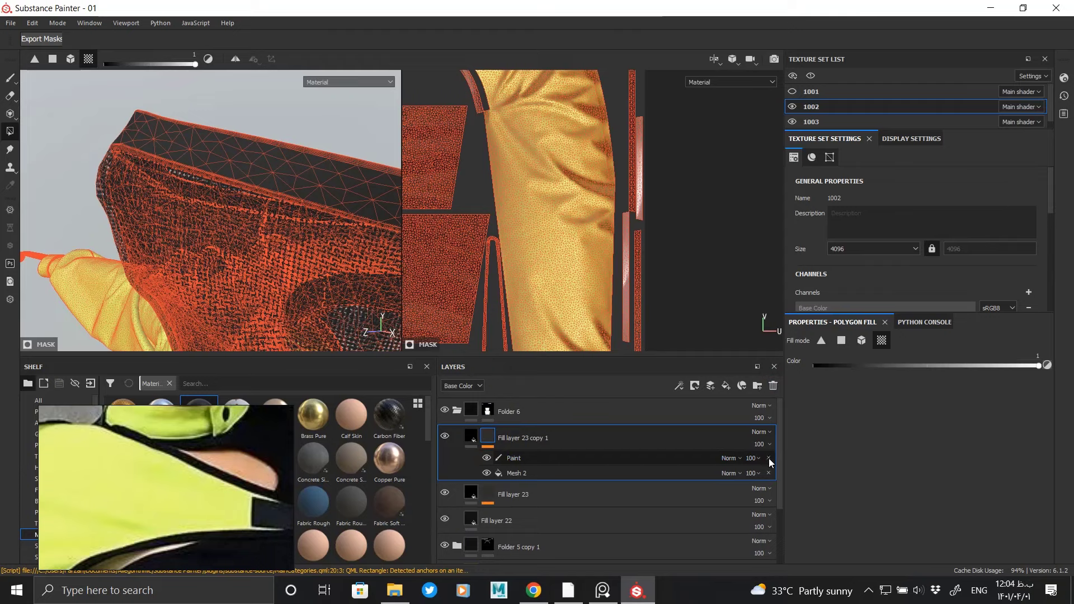
{"action": "left_click", "coordinate": [471, 437]}
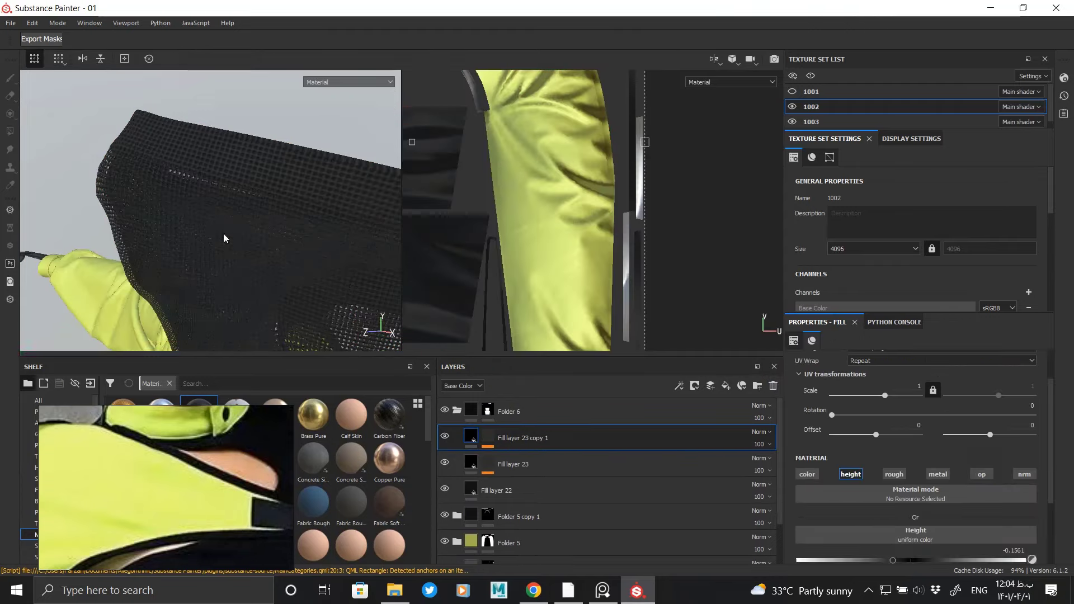
Step: Add a Paint effect above Mesh 2 in the copy's mask and inspect the hood in mask view
{"action": "scroll", "coordinate": [253, 196], "scroll_direction": "up", "scroll_amount": 5}
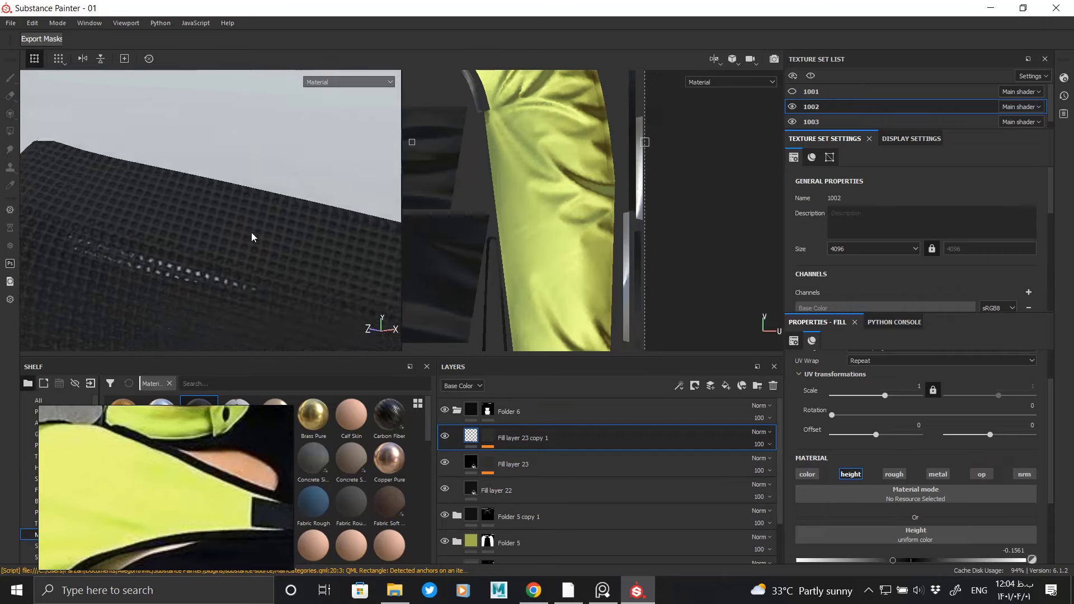
{"action": "right_click", "coordinate": [488, 436]}
{"action": "left_click", "coordinate": [524, 115]}
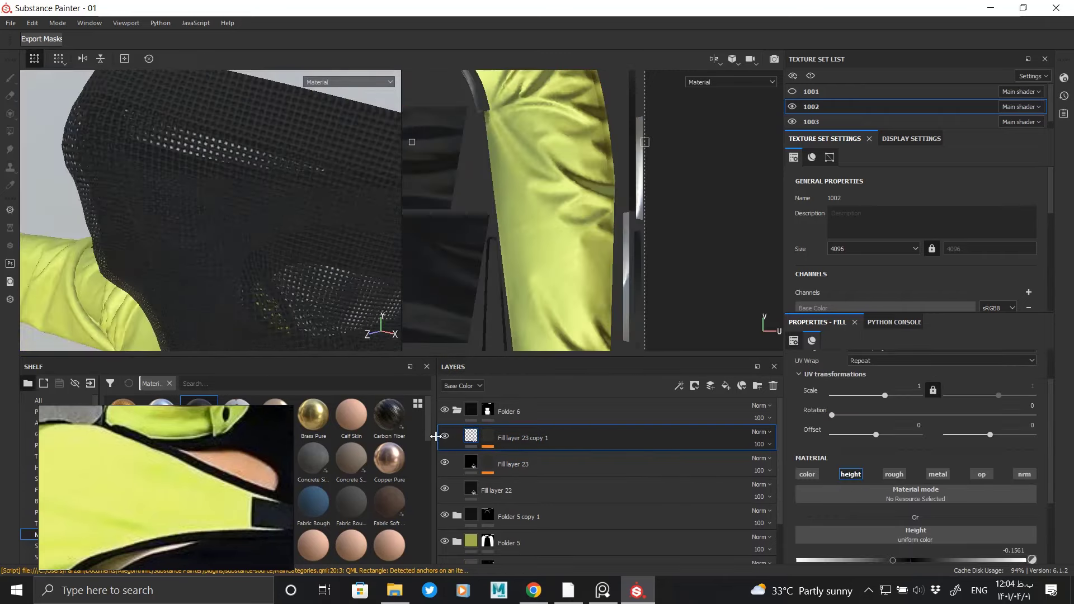
{"action": "key", "text": "ctrl+z"}
{"action": "right_click", "coordinate": [489, 436]}
{"action": "left_click", "coordinate": [543, 331]}
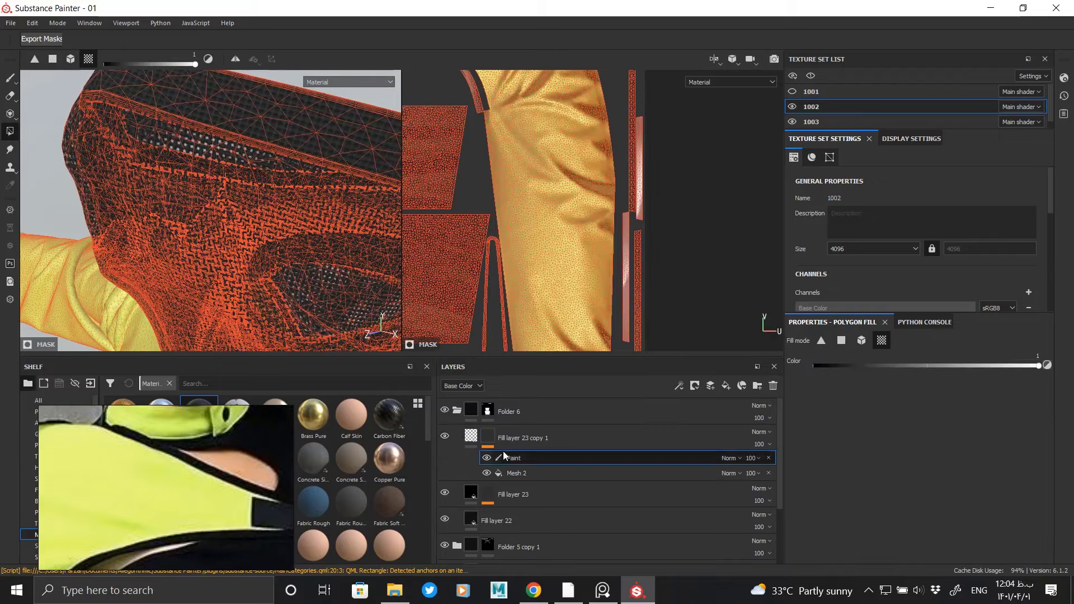
{"action": "left_click", "coordinate": [488, 437], "text": "alt"}
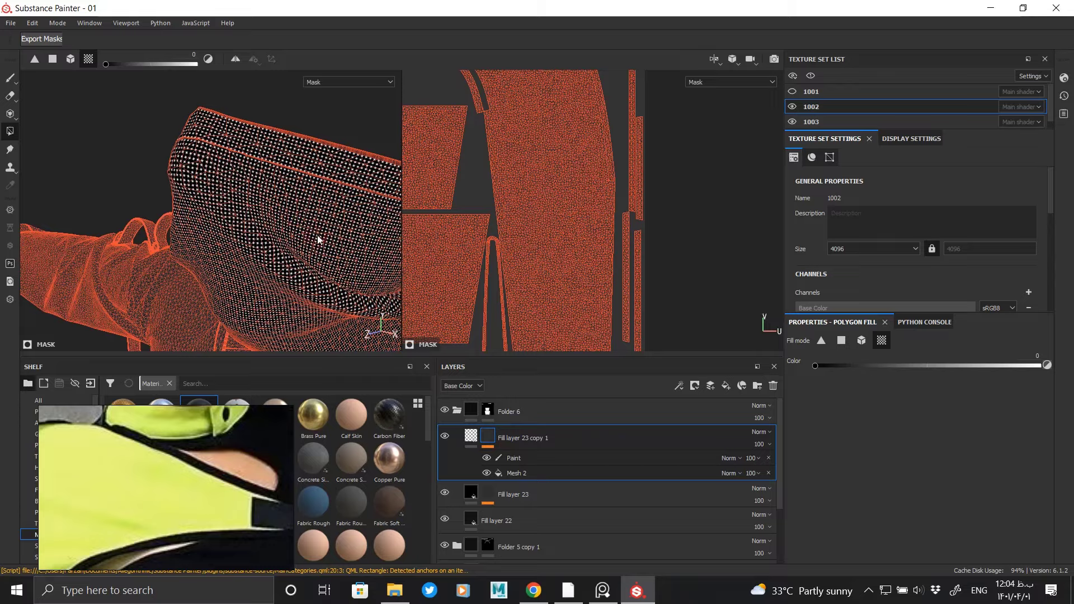
{"action": "mouse_move", "coordinate": [360, 247]}
{"action": "left_mouse_down", "text": "alt"}
{"action": "mouse_move", "coordinate": [252, 152]}
{"action": "mouse_move", "coordinate": [322, 203]}
{"action": "mouse_move", "coordinate": [227, 146]}
{"action": "mouse_move", "coordinate": [536, 411]}
{"action": "left_mouse_up", "text": "alt"}
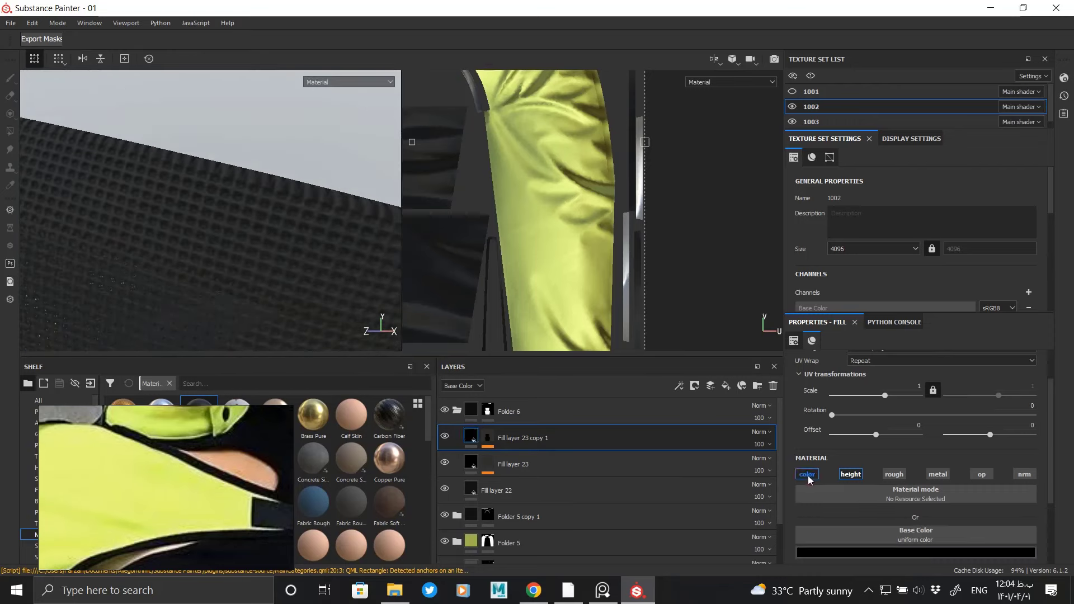
{"action": "left_click", "coordinate": [824, 553]}
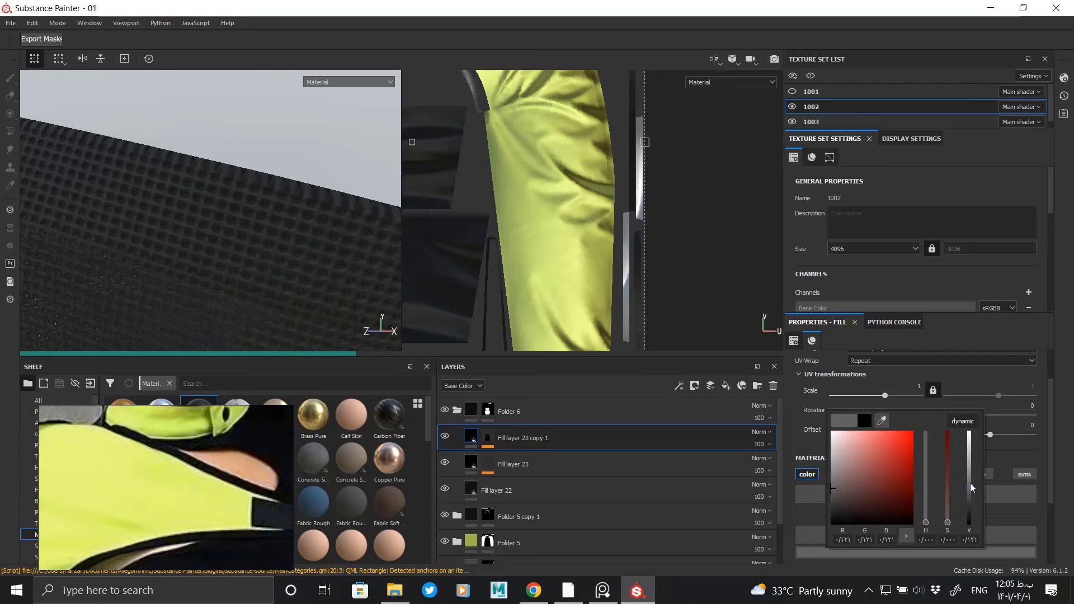
{"action": "left_click", "coordinate": [137, 297]}
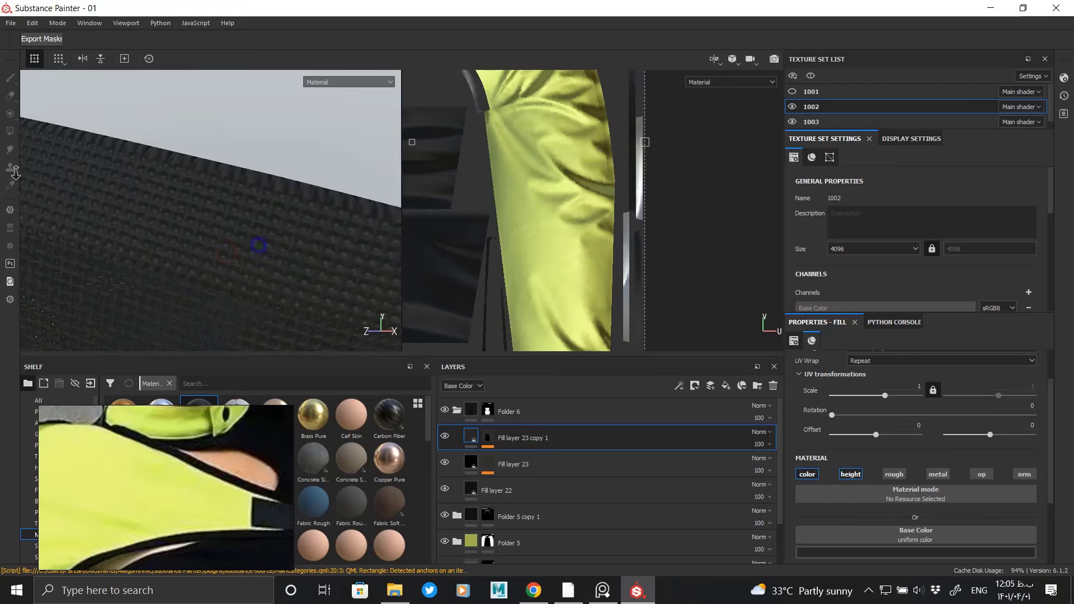
{"action": "mouse_move", "coordinate": [138, 298]}
{"action": "left_mouse_down", "text": "alt"}
{"action": "mouse_move", "coordinate": [289, 126]}
{"action": "mouse_move", "coordinate": [330, 168]}
{"action": "left_mouse_up", "text": "alt"}
{"action": "left_click", "coordinate": [496, 490]}
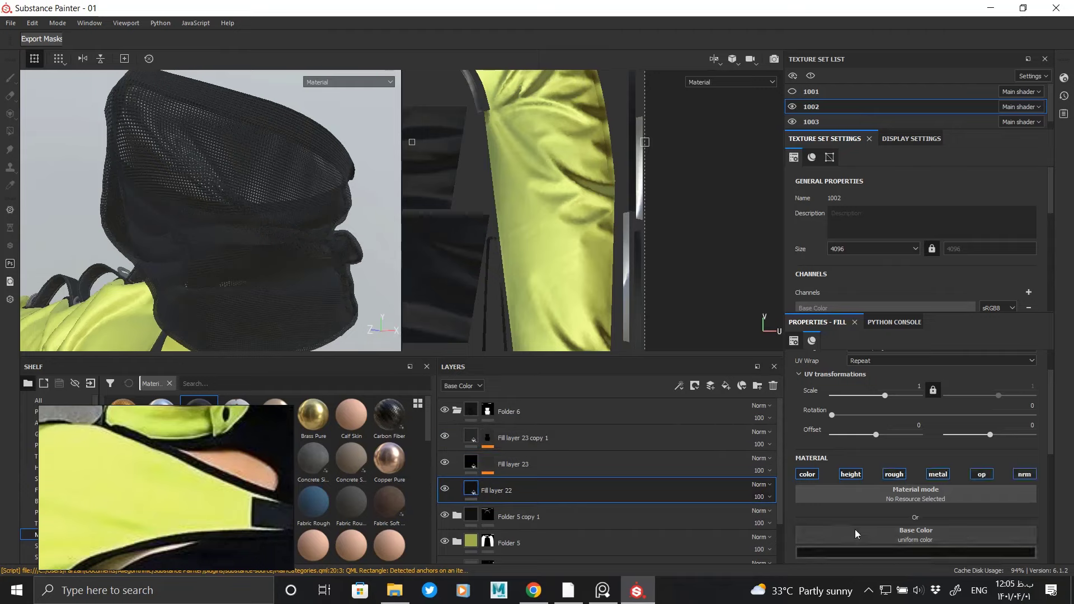
{"action": "left_click", "coordinate": [915, 552]}
{"action": "left_click", "coordinate": [313, 269]}
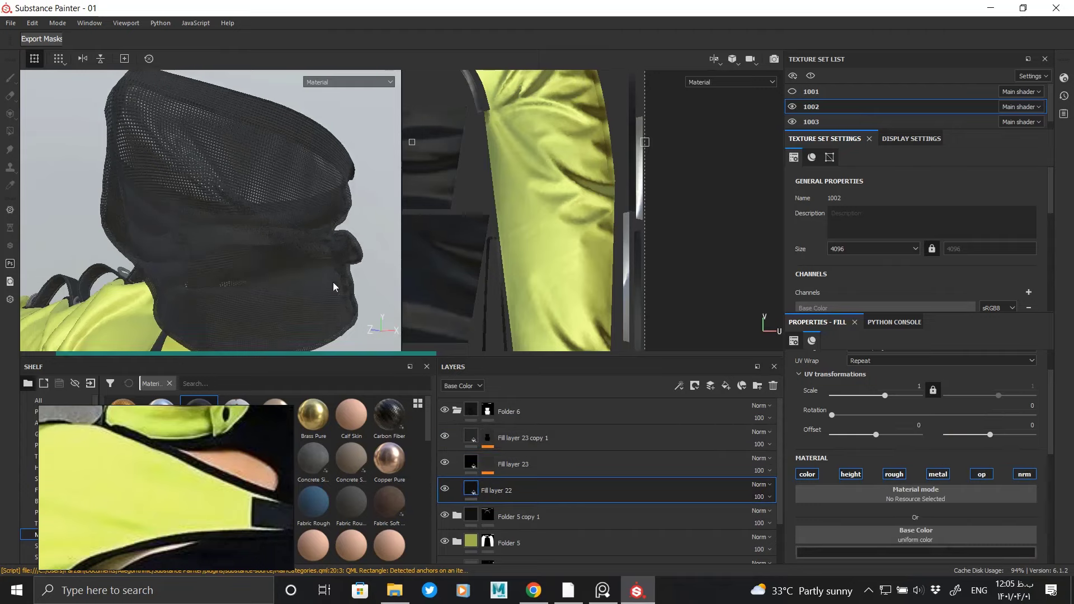
{"action": "mouse_move", "coordinate": [314, 268]}
{"action": "left_mouse_down", "text": "alt"}
{"action": "mouse_move", "coordinate": [162, 220]}
{"action": "mouse_move", "coordinate": [256, 229]}
{"action": "mouse_move", "coordinate": [215, 293]}
{"action": "mouse_move", "coordinate": [252, 216]}
{"action": "mouse_move", "coordinate": [360, 203]}
{"action": "mouse_move", "coordinate": [336, 263]}
{"action": "mouse_move", "coordinate": [367, 290]}
{"action": "mouse_move", "coordinate": [263, 240]}
{"action": "left_mouse_up", "text": "alt"}
Step: Inspect the Paint effect in Fill layer 23's mask, orbiting closely around the strap mesh
{"action": "left_click", "coordinate": [488, 438]}
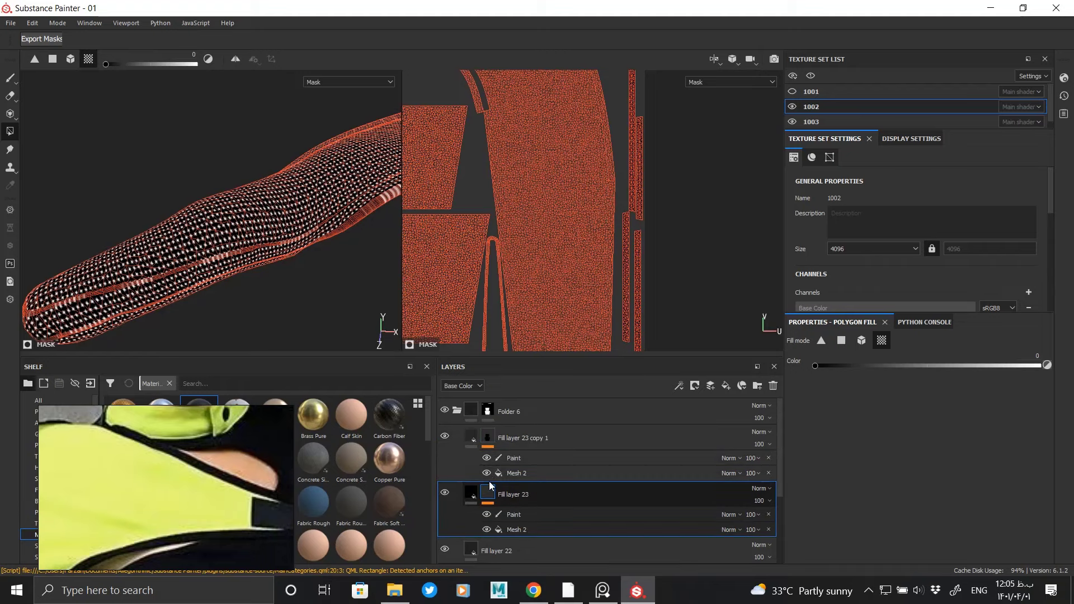
{"action": "left_click", "coordinate": [471, 494]}
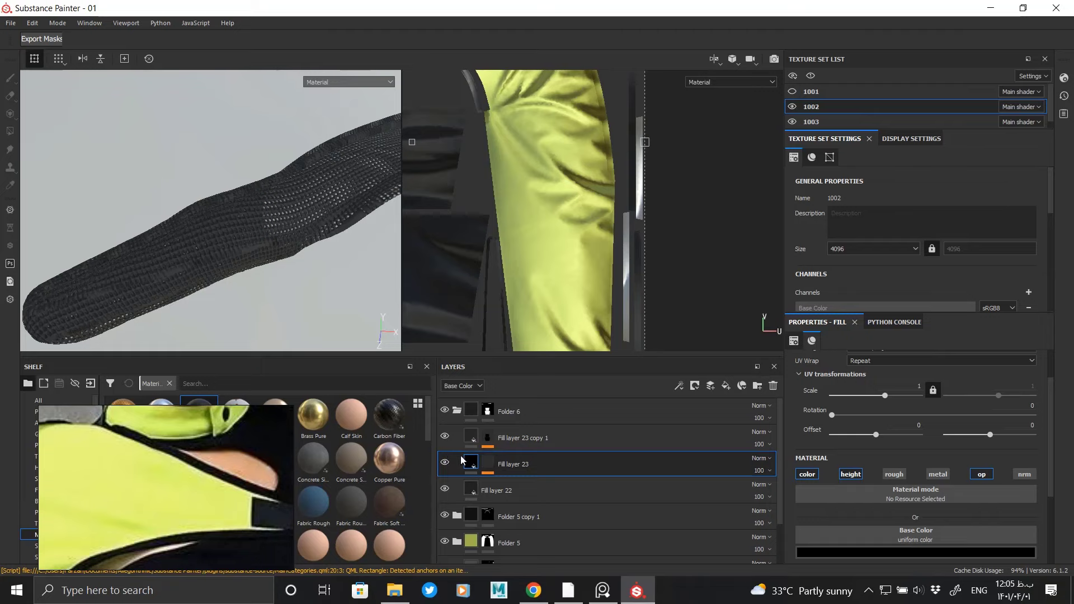
{"action": "right_click", "coordinate": [488, 465]}
{"action": "key", "text": "Escape"}
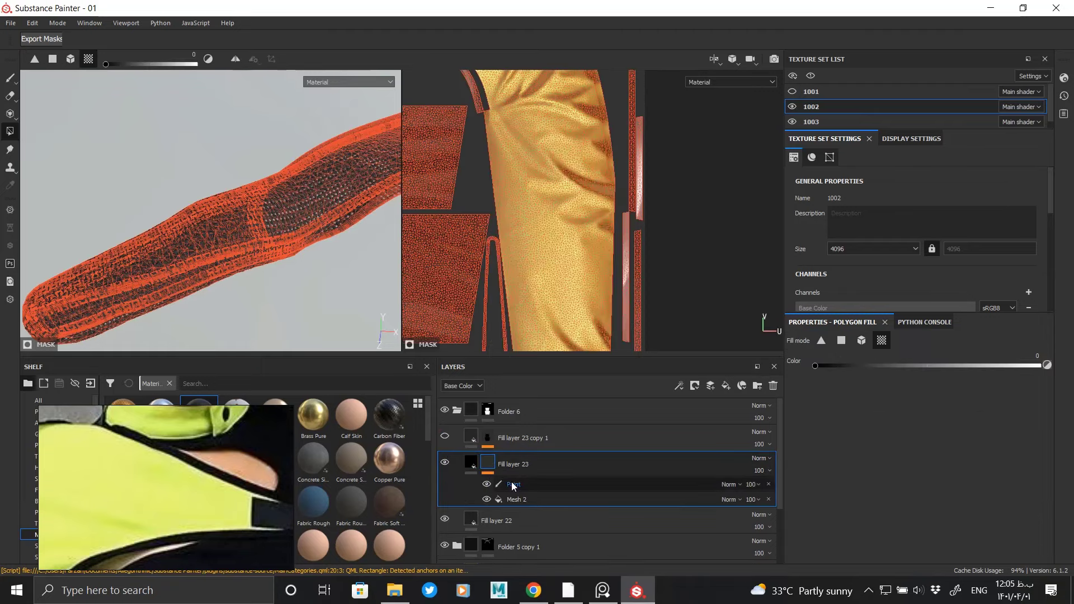
{"action": "left_click", "coordinate": [495, 481]}
{"action": "left_click_drag", "start_coordinate": [197, 254], "coordinate": [242, 233], "text": "alt"}
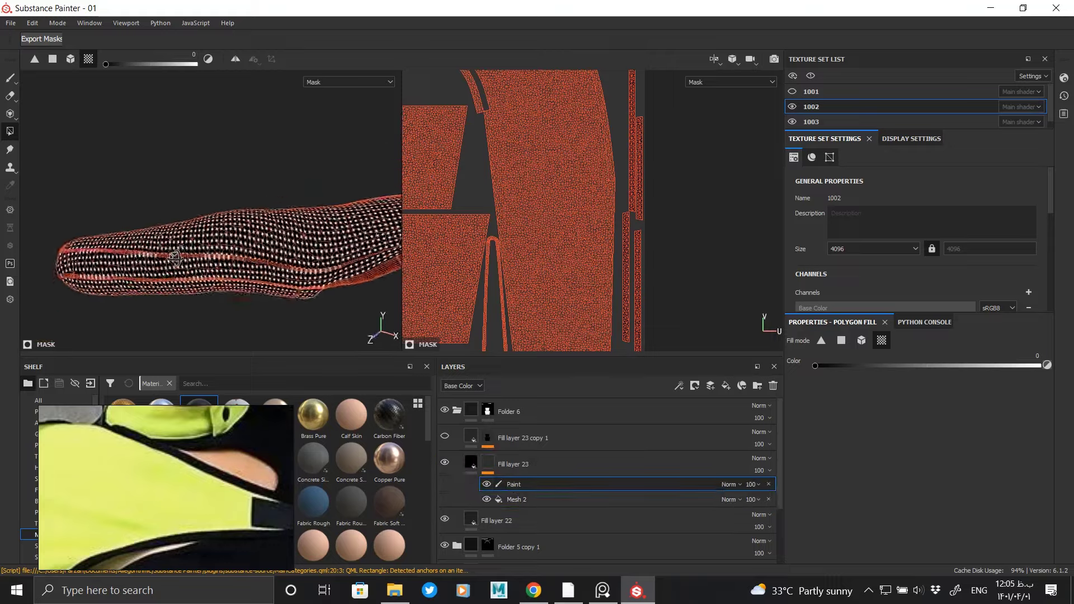
{"action": "scroll", "coordinate": [183, 274], "scroll_direction": "down", "scroll_amount": 2}
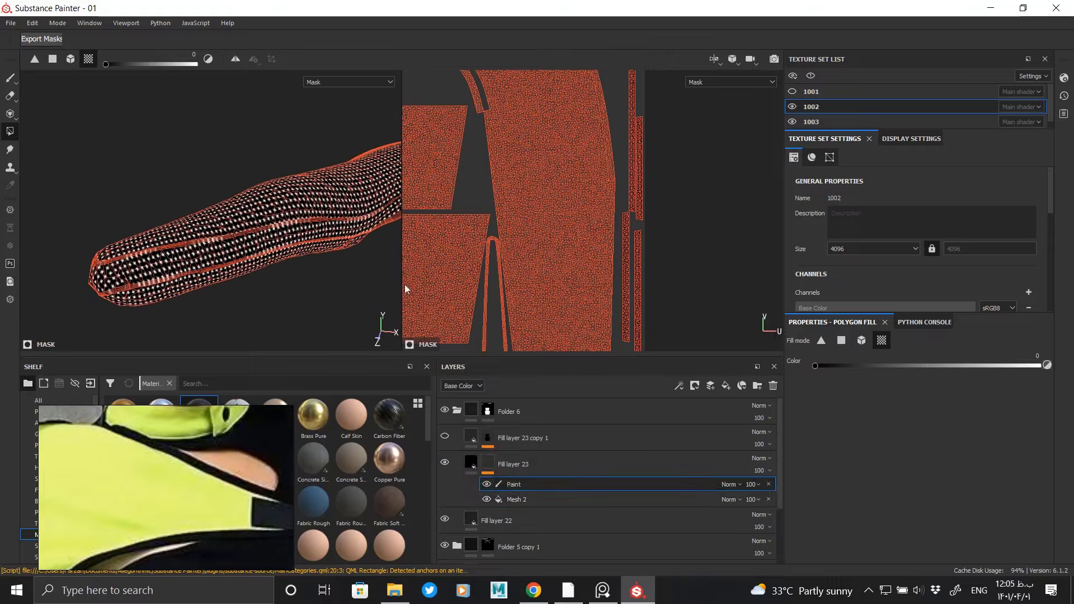
{"action": "mouse_move", "coordinate": [207, 250]}
{"action": "left_mouse_down", "text": "alt"}
{"action": "mouse_move", "coordinate": [280, 324]}
{"action": "mouse_move", "coordinate": [146, 112]}
{"action": "left_mouse_up", "text": "alt"}
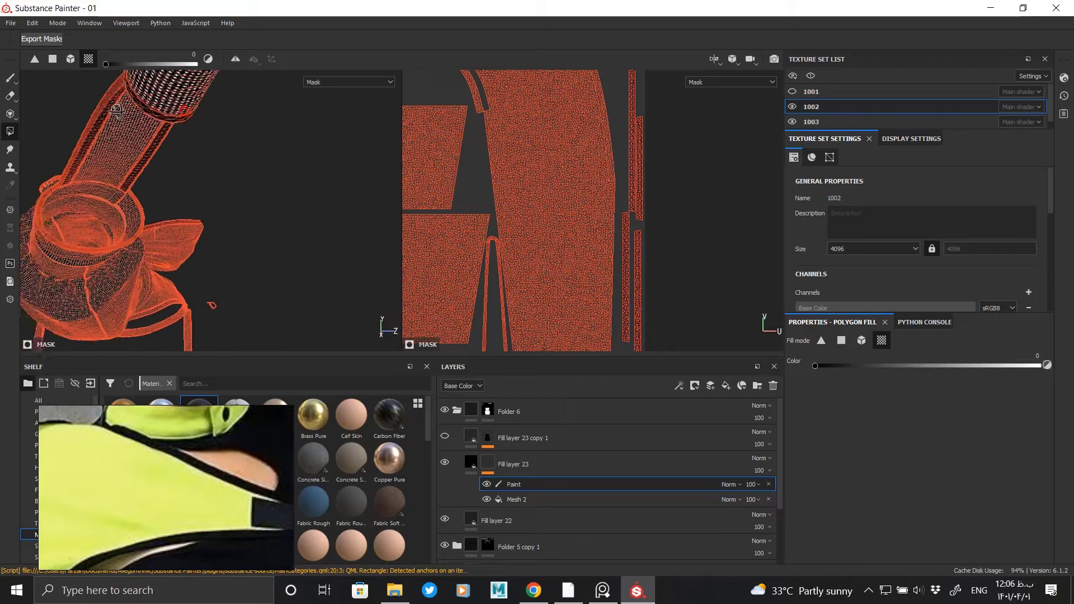
{"action": "middle_click_drag", "start_coordinate": [145, 112], "coordinate": [67, 216], "text": "alt"}
{"action": "mouse_move", "coordinate": [67, 216]}
{"action": "left_mouse_down", "text": "alt"}
{"action": "mouse_move", "coordinate": [309, 167]}
{"action": "mouse_move", "coordinate": [72, 172]}
{"action": "mouse_move", "coordinate": [319, 210]}
{"action": "mouse_move", "coordinate": [232, 238]}
{"action": "left_mouse_up", "text": "alt"}
{"action": "scroll", "coordinate": [232, 238], "scroll_direction": "down", "scroll_amount": 5}
{"action": "middle_click_drag", "start_coordinate": [232, 238], "coordinate": [325, 142], "text": "alt"}
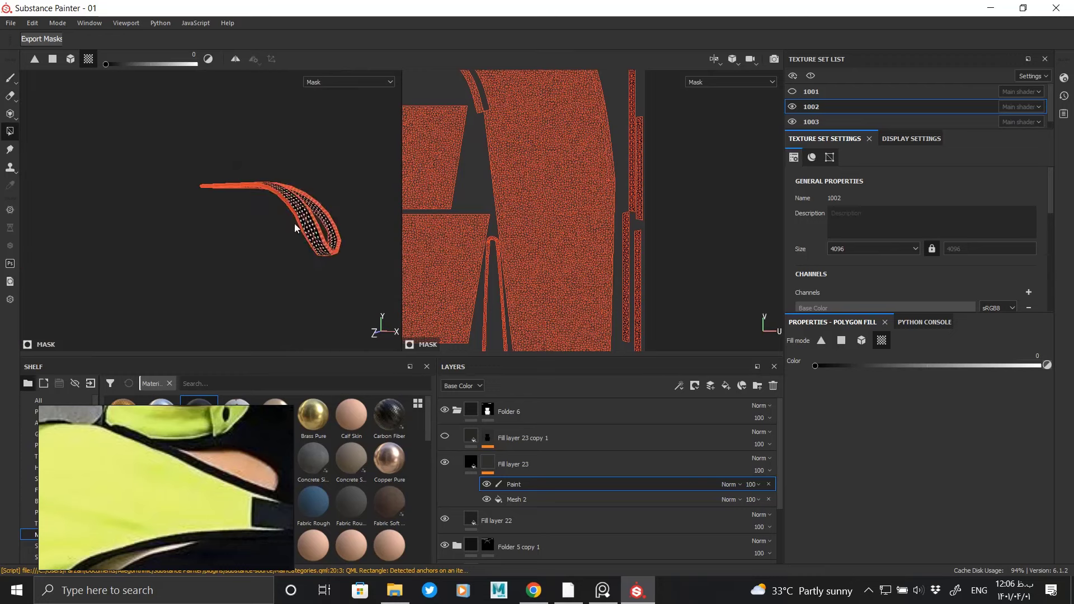
{"action": "left_click_drag", "start_coordinate": [313, 211], "coordinate": [288, 259], "text": "alt"}
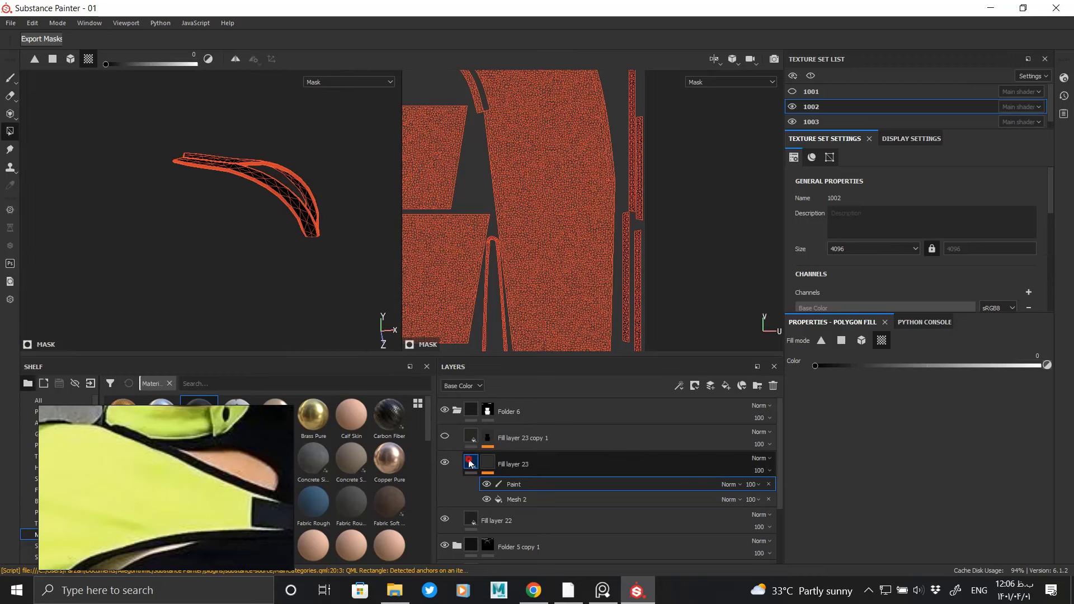
Step: Turn Fill layer 23 copy 1 back on and view the black mesh cuff on the sleeve
{"action": "left_click", "coordinate": [470, 463]}
{"action": "left_click", "coordinate": [487, 438]}
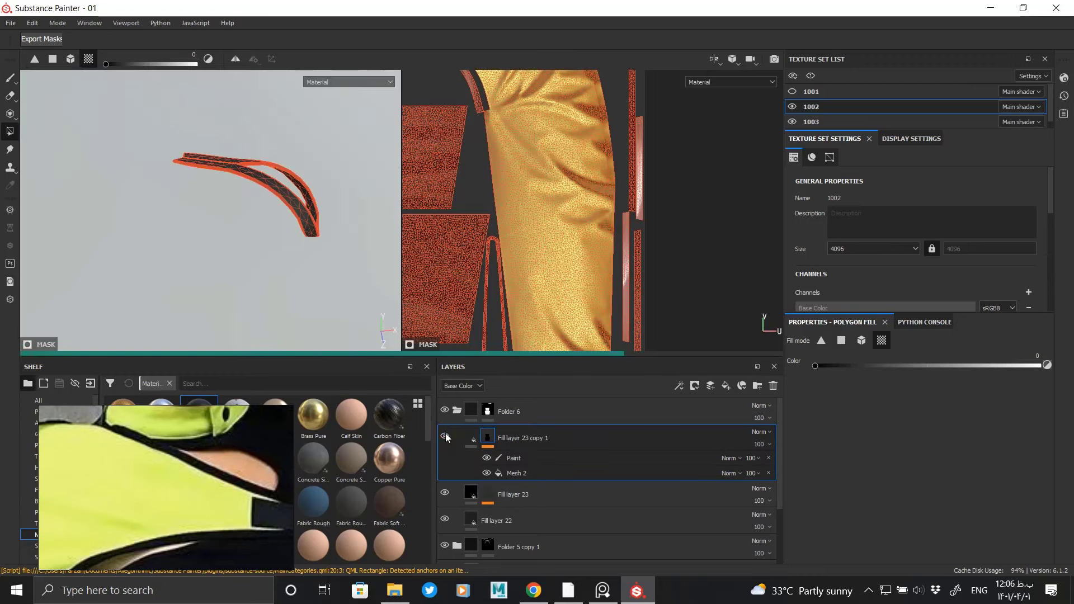
{"action": "left_click", "coordinate": [513, 457]}
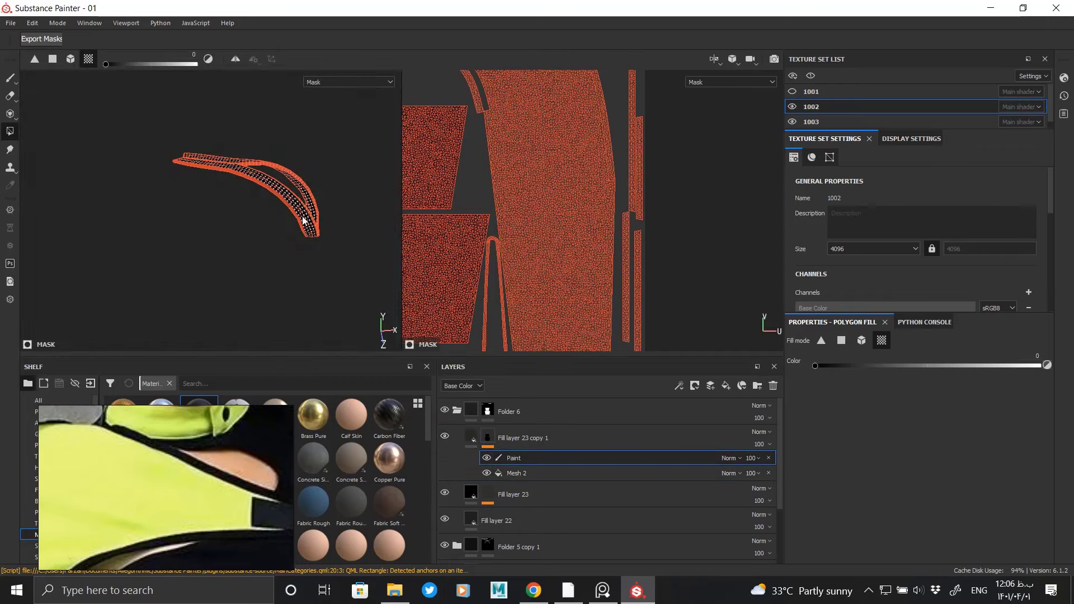
{"action": "left_click_drag", "start_coordinate": [132, 151], "coordinate": [326, 261], "text": "alt"}
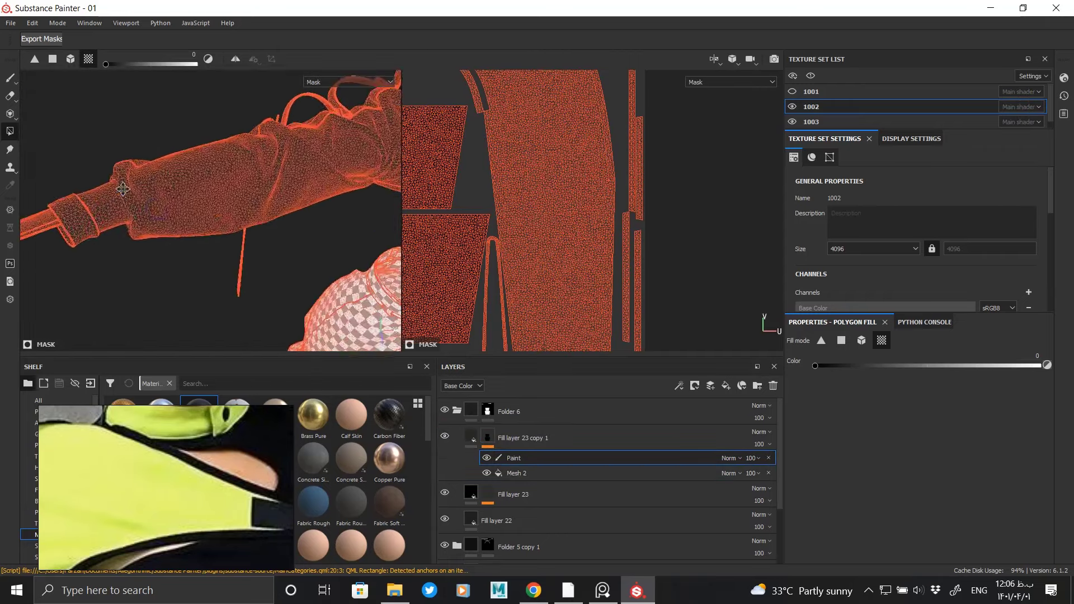
{"action": "mouse_move", "coordinate": [248, 225]}
{"action": "left_mouse_down", "text": "alt"}
{"action": "mouse_move", "coordinate": [180, 205]}
{"action": "mouse_move", "coordinate": [291, 240]}
{"action": "left_mouse_up", "text": "alt"}
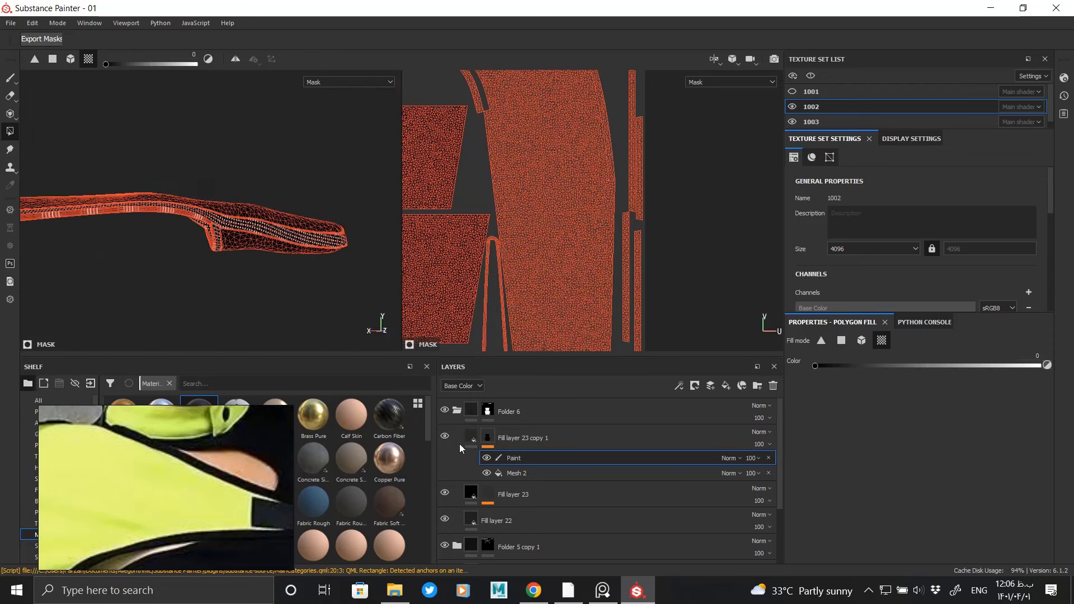
{"action": "left_click", "coordinate": [459, 444]}
{"action": "mouse_move", "coordinate": [229, 225]}
{"action": "left_mouse_down", "text": "alt"}
{"action": "mouse_move", "coordinate": [266, 221]}
{"action": "mouse_move", "coordinate": [197, 164]}
{"action": "mouse_move", "coordinate": [173, 180]}
{"action": "mouse_move", "coordinate": [289, 287]}
{"action": "left_mouse_up", "text": "alt"}
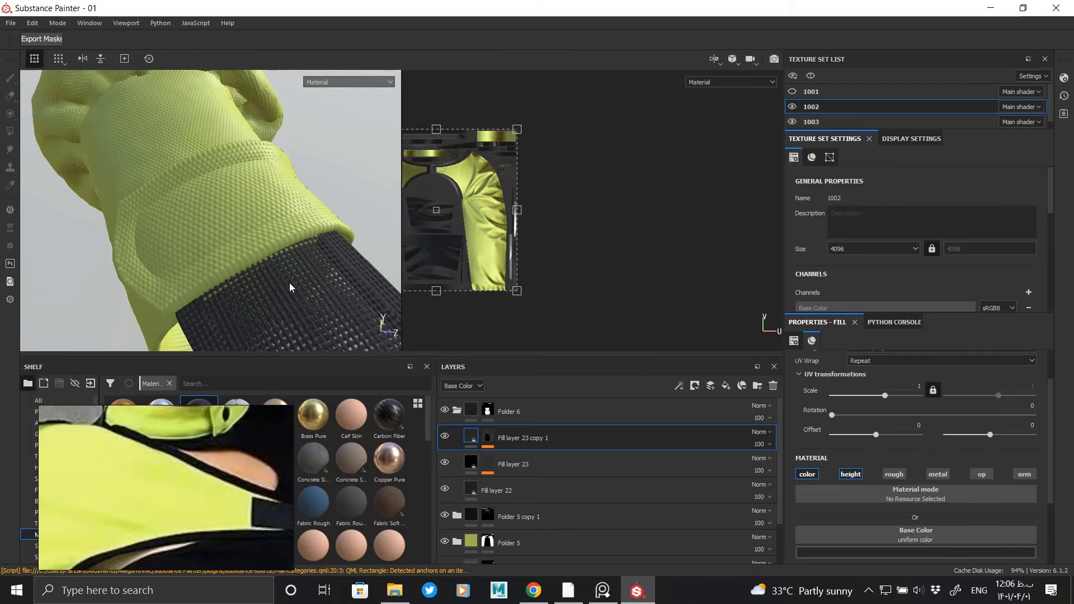
{"action": "scroll", "coordinate": [560, 459], "scroll_direction": "down", "scroll_amount": 2}
Step: Create Fill layer 24 above Fill layer 17 with a black base colour and a black mask
{"action": "scroll", "coordinate": [504, 520], "scroll_direction": "down", "scroll_amount": 3}
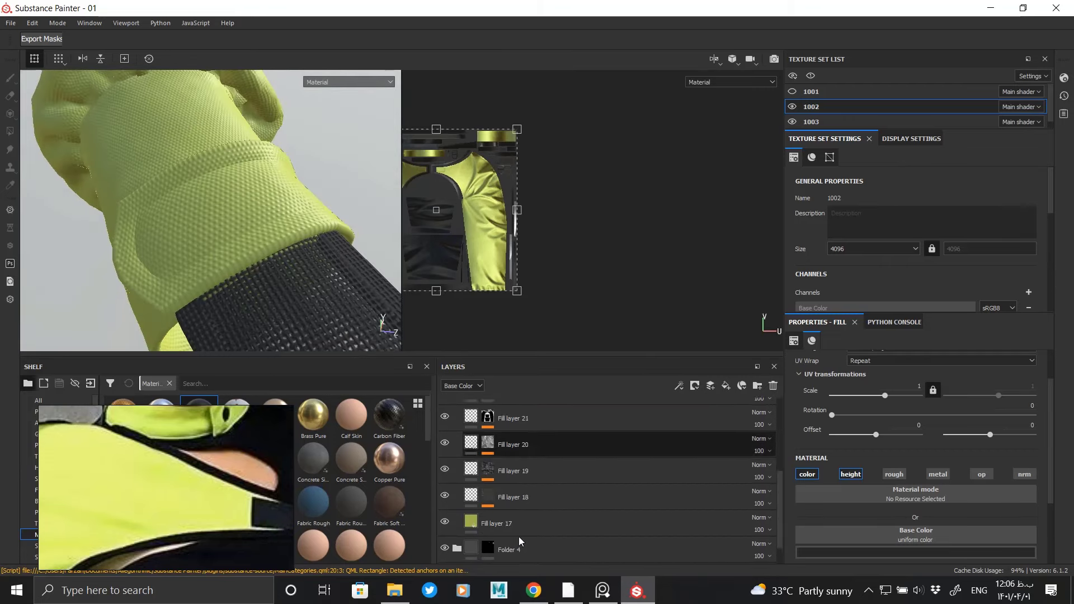
{"action": "left_click", "coordinate": [532, 501]}
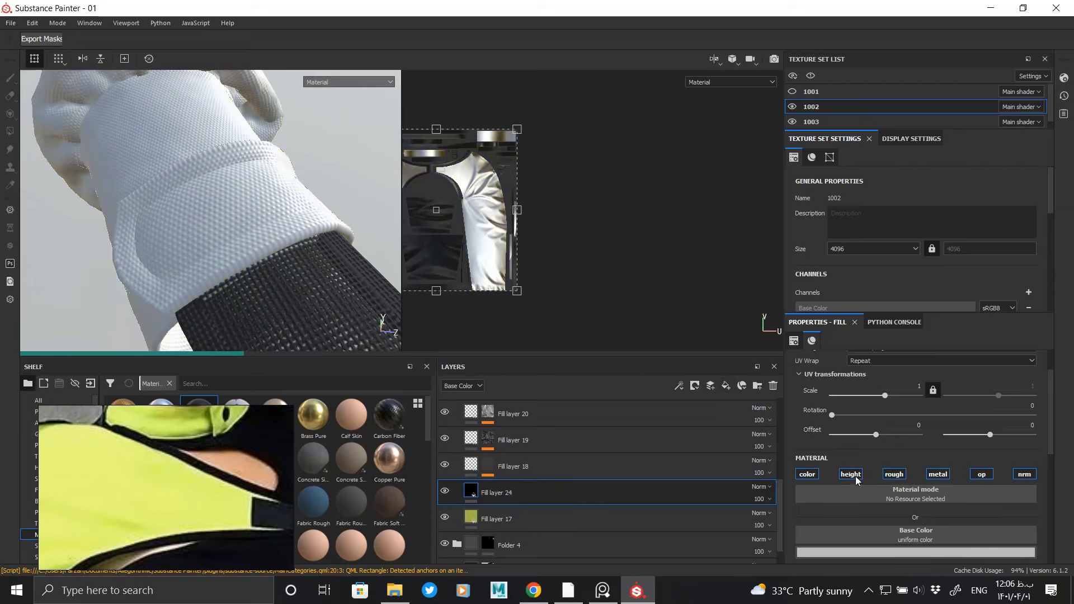
{"action": "left_click", "coordinate": [858, 551]}
{"action": "right_click", "coordinate": [501, 496]}
{"action": "left_click", "coordinate": [491, 161]}
{"action": "key", "text": "4"}
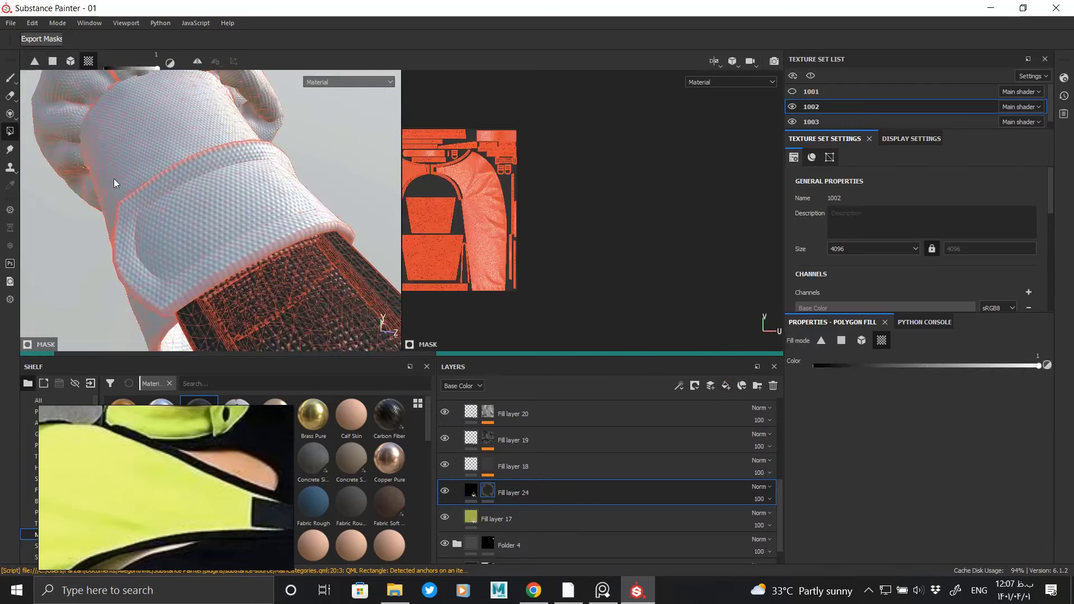
Step: Polygon-fill the inner rectangle of the sleeve's strap panel in Fill layer 24's mask
{"action": "mouse_move", "coordinate": [115, 180]}
{"action": "left_mouse_down", "text": "alt"}
{"action": "mouse_move", "coordinate": [211, 240]}
{"action": "mouse_move", "coordinate": [168, 224]}
{"action": "left_mouse_up", "text": "alt"}
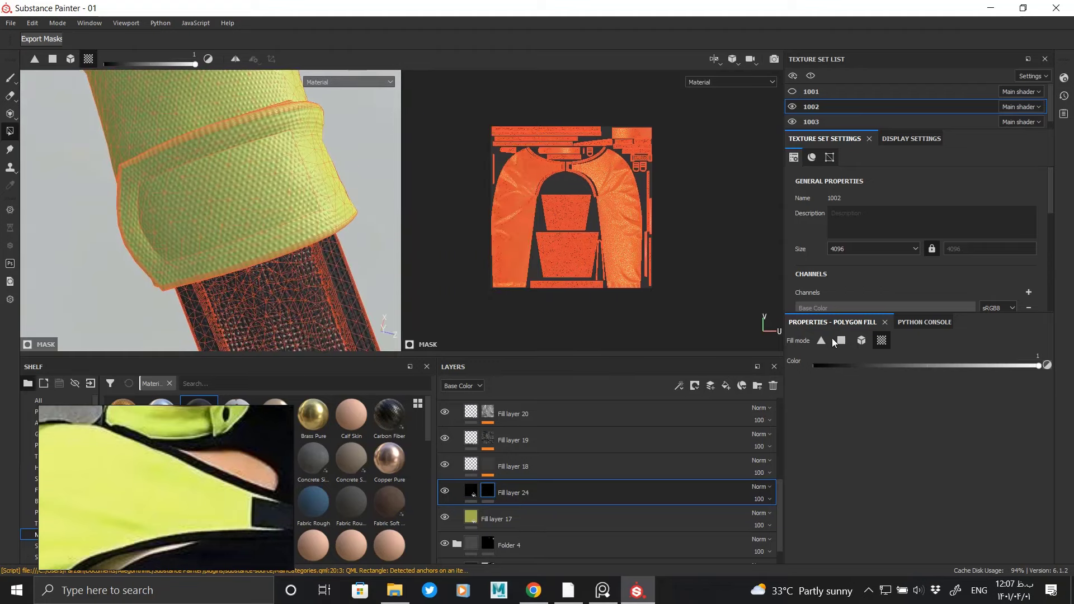
{"action": "left_click", "coordinate": [243, 203]}
{"action": "scroll", "coordinate": [623, 300], "scroll_direction": "up", "scroll_amount": 2}
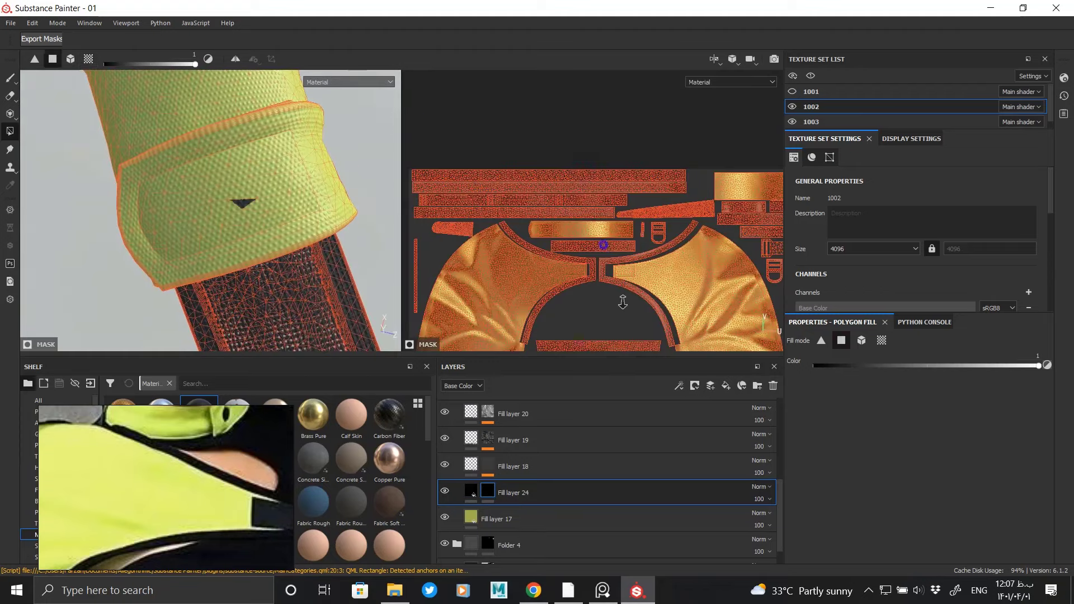
{"action": "scroll", "coordinate": [673, 280], "scroll_direction": "up", "scroll_amount": 2}
{"action": "scroll", "coordinate": [673, 280], "scroll_direction": "up", "scroll_amount": 2}
{"action": "scroll", "coordinate": [677, 221], "scroll_direction": "up", "scroll_amount": 3}
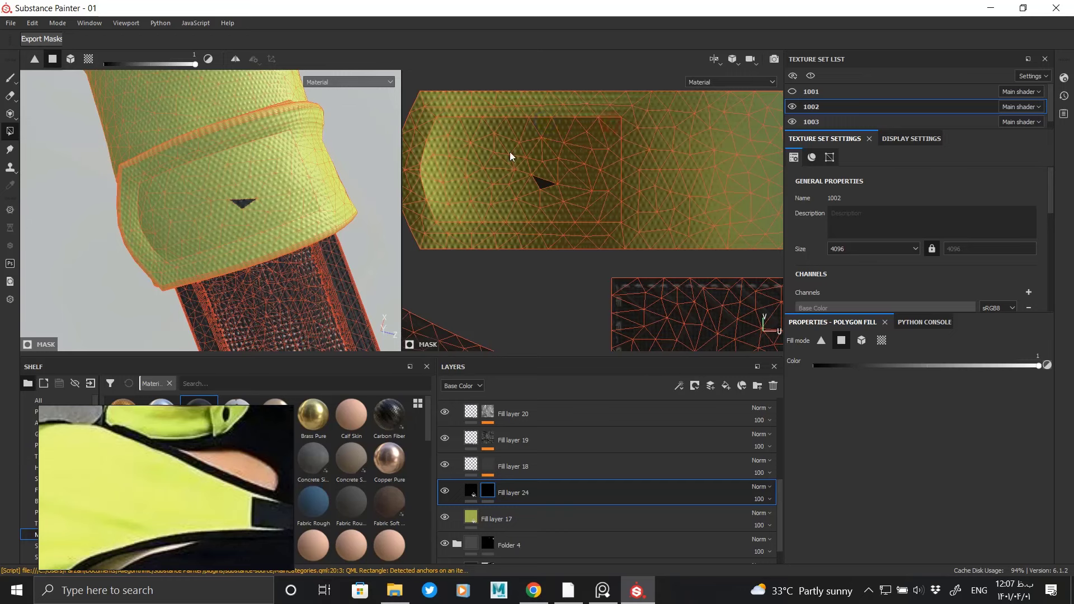
{"action": "mouse_move", "coordinate": [509, 152]}
{"action": "left_mouse_down"}
{"action": "mouse_move", "coordinate": [448, 195]}
{"action": "mouse_move", "coordinate": [448, 215]}
{"action": "left_mouse_up"}
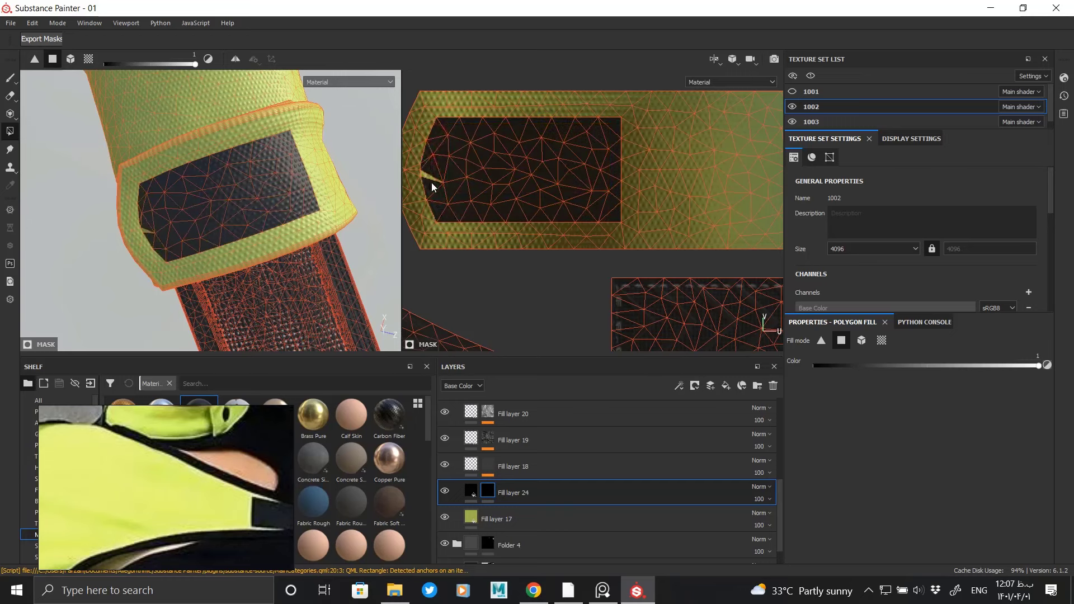
{"action": "left_click", "coordinate": [471, 491]}
Step: Enable height on Fill layer 24 and lower it to -0.0878
{"action": "left_click_drag", "start_coordinate": [281, 168], "coordinate": [131, 149], "text": "alt"}
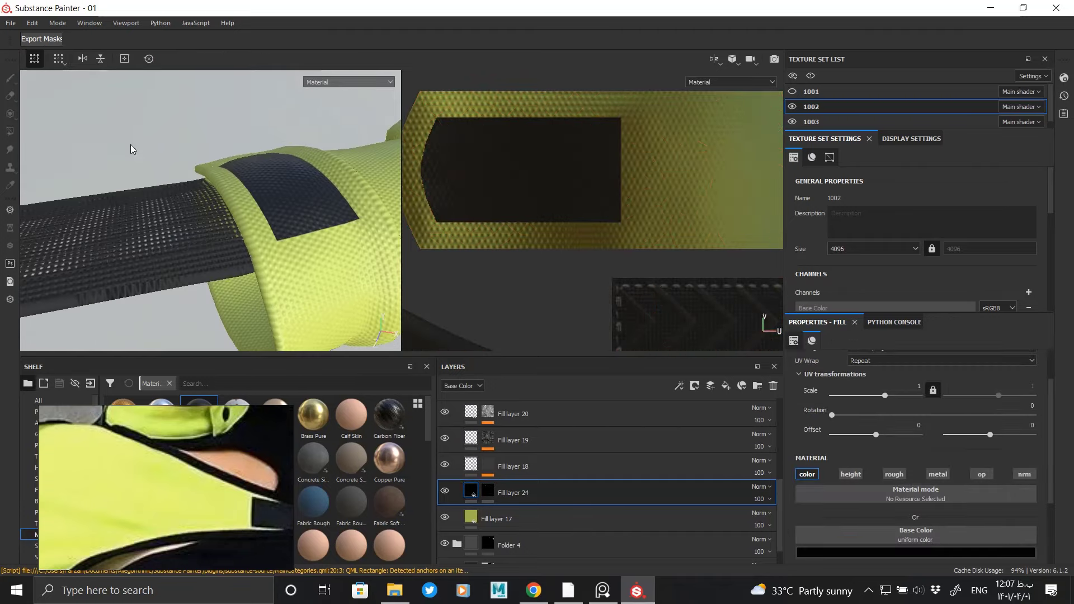
{"action": "scroll", "coordinate": [880, 506], "scroll_direction": "down", "scroll_amount": 1}
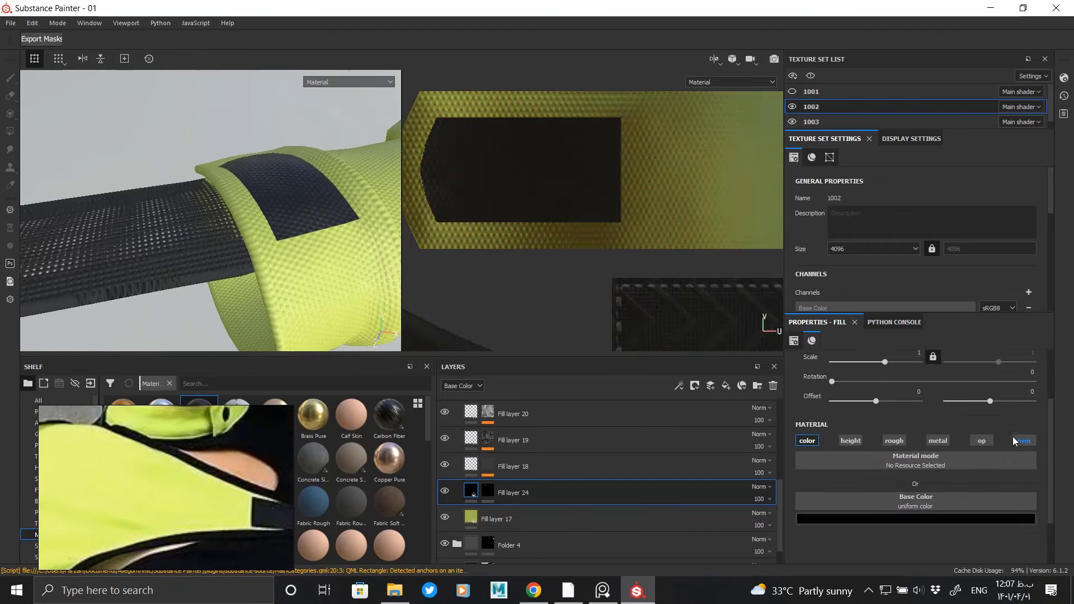
{"action": "left_click", "coordinate": [893, 442]}
{"action": "scroll", "coordinate": [914, 500], "scroll_direction": "down", "scroll_amount": 2}
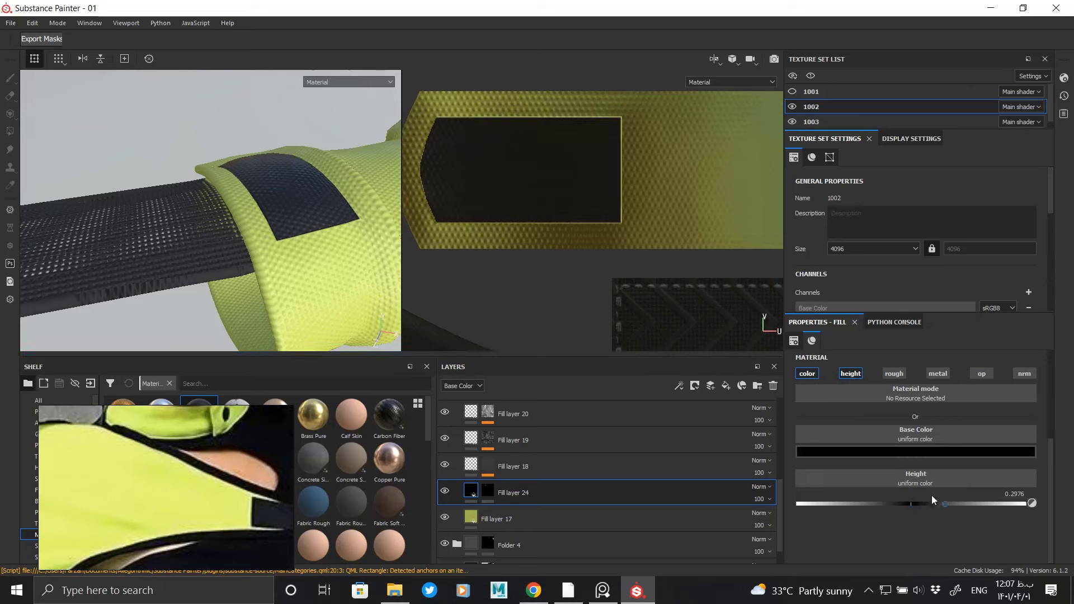
{"action": "left_click_drag", "start_coordinate": [311, 225], "coordinate": [235, 220], "text": "alt"}
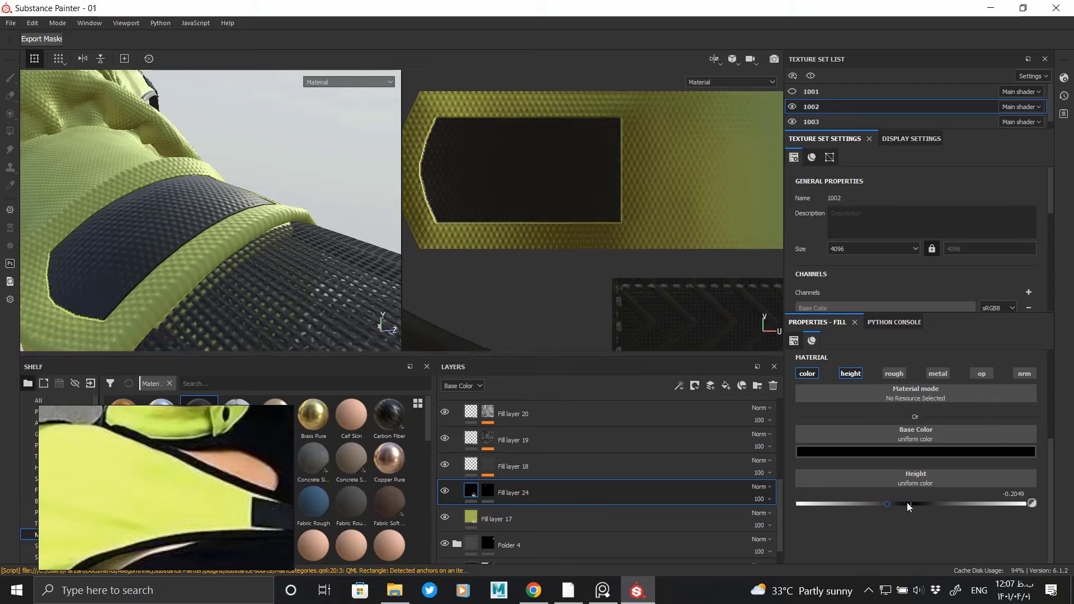
{"action": "left_click_drag", "start_coordinate": [279, 207], "coordinate": [227, 217], "text": "alt"}
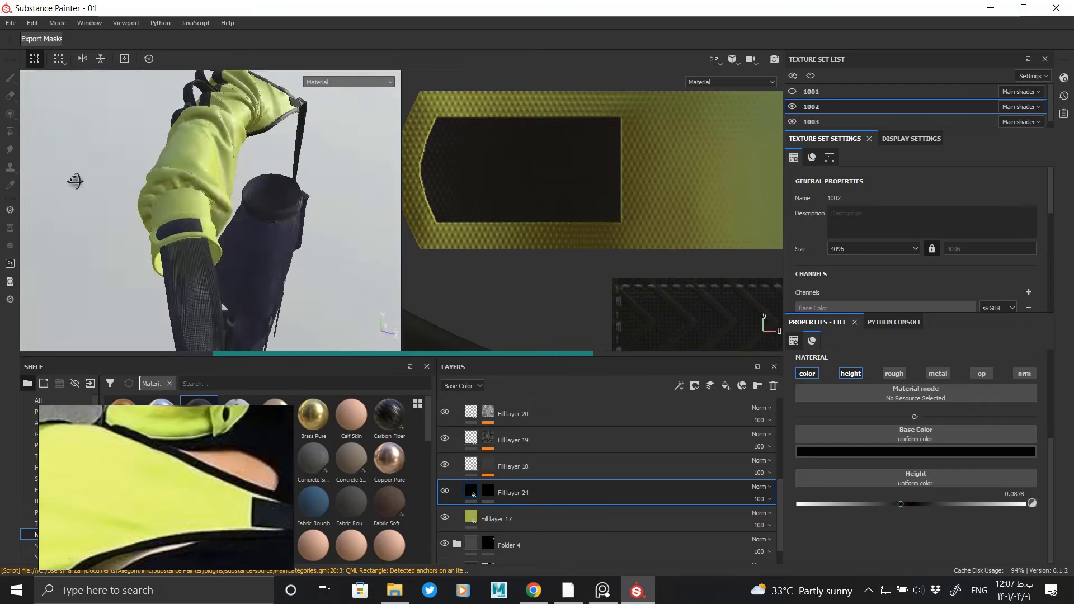
{"action": "middle_click_drag", "start_coordinate": [227, 217], "coordinate": [92, 119], "text": "alt"}
{"action": "mouse_move", "coordinate": [92, 119]}
{"action": "left_mouse_down", "text": "alt"}
{"action": "mouse_move", "coordinate": [73, 153]}
{"action": "mouse_move", "coordinate": [125, 175]}
{"action": "mouse_move", "coordinate": [313, 163]}
{"action": "left_mouse_up", "text": "alt"}
{"action": "scroll", "coordinate": [260, 200], "scroll_direction": "up", "scroll_amount": 5}
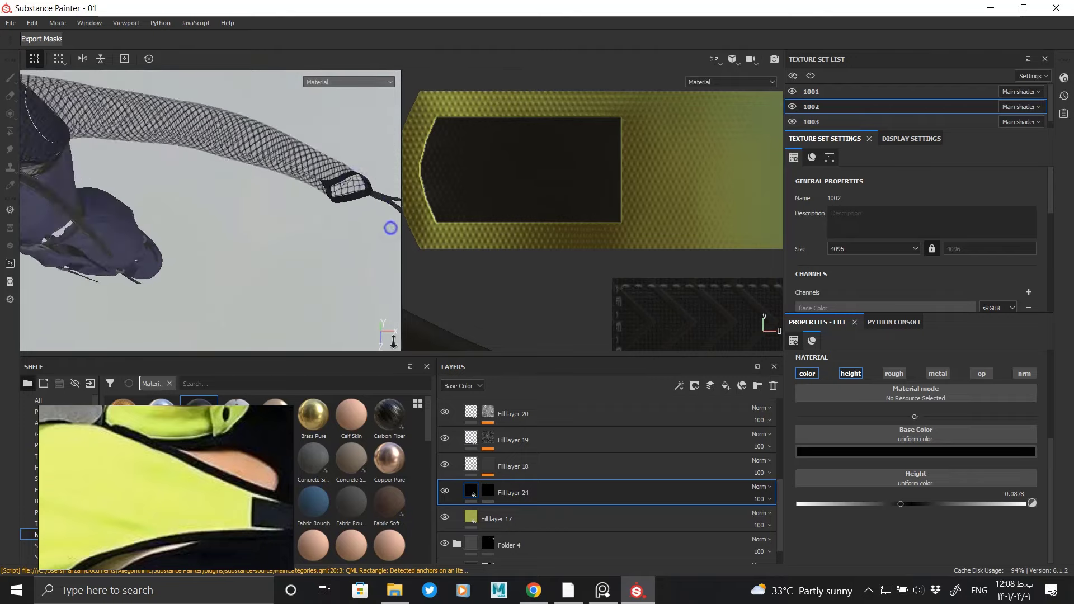
{"action": "mouse_move", "coordinate": [390, 228]}
{"action": "left_mouse_down", "text": "alt"}
{"action": "mouse_move", "coordinate": [273, 160]}
{"action": "mouse_move", "coordinate": [384, 336]}
{"action": "mouse_move", "coordinate": [255, 136]}
{"action": "left_mouse_up", "text": "alt"}
{"action": "scroll", "coordinate": [255, 136], "scroll_direction": "up", "scroll_amount": 4}
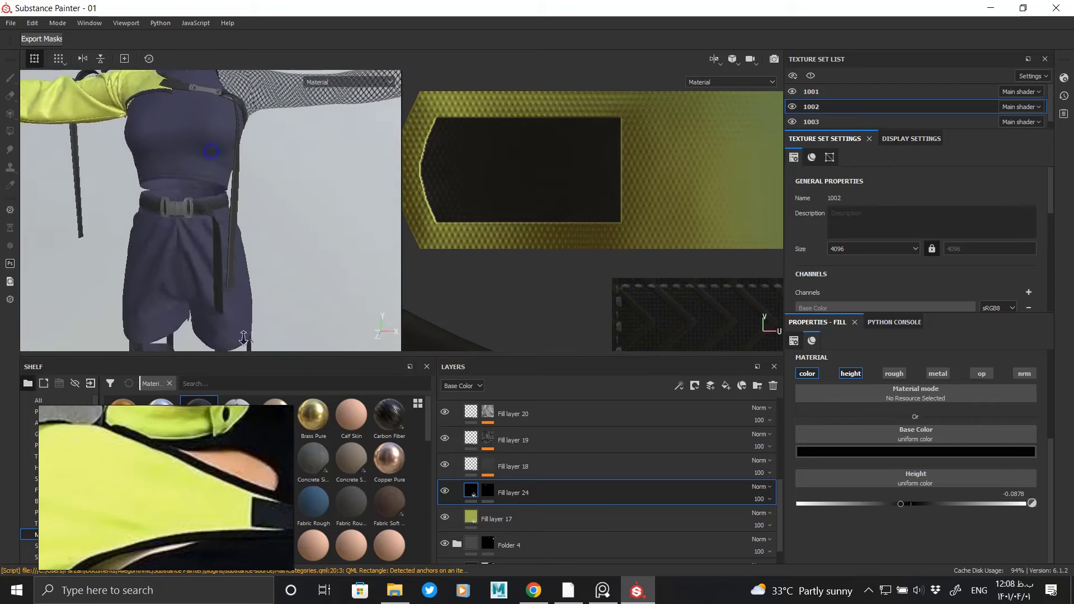
{"action": "scroll", "coordinate": [241, 179], "scroll_direction": "up", "scroll_amount": 3}
{"action": "middle_click_drag", "start_coordinate": [241, 179], "coordinate": [218, 231], "text": "alt"}
{"action": "scroll", "coordinate": [217, 232], "scroll_direction": "up", "scroll_amount": 2}
{"action": "scroll", "coordinate": [132, 228], "scroll_direction": "down", "scroll_amount": 4}
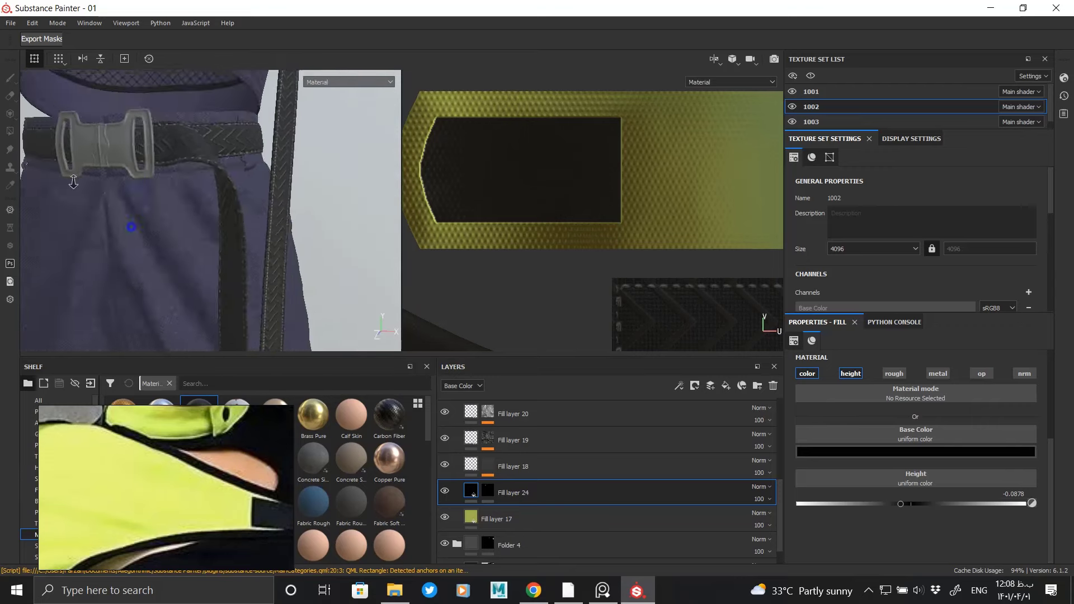
{"action": "scroll", "coordinate": [259, 241], "scroll_direction": "down", "scroll_amount": 3}
{"action": "mouse_move", "coordinate": [260, 240]}
{"action": "left_mouse_down", "text": "alt"}
{"action": "mouse_move", "coordinate": [251, 193]}
{"action": "mouse_move", "coordinate": [329, 197]}
{"action": "mouse_move", "coordinate": [276, 240]}
{"action": "mouse_move", "coordinate": [239, 101]}
{"action": "left_mouse_up", "text": "alt"}
{"action": "scroll", "coordinate": [251, 198], "scroll_direction": "up", "scroll_amount": 2}
{"action": "scroll", "coordinate": [271, 204], "scroll_direction": "up", "scroll_amount": 3}
{"action": "scroll", "coordinate": [281, 106], "scroll_direction": "down", "scroll_amount": 3}
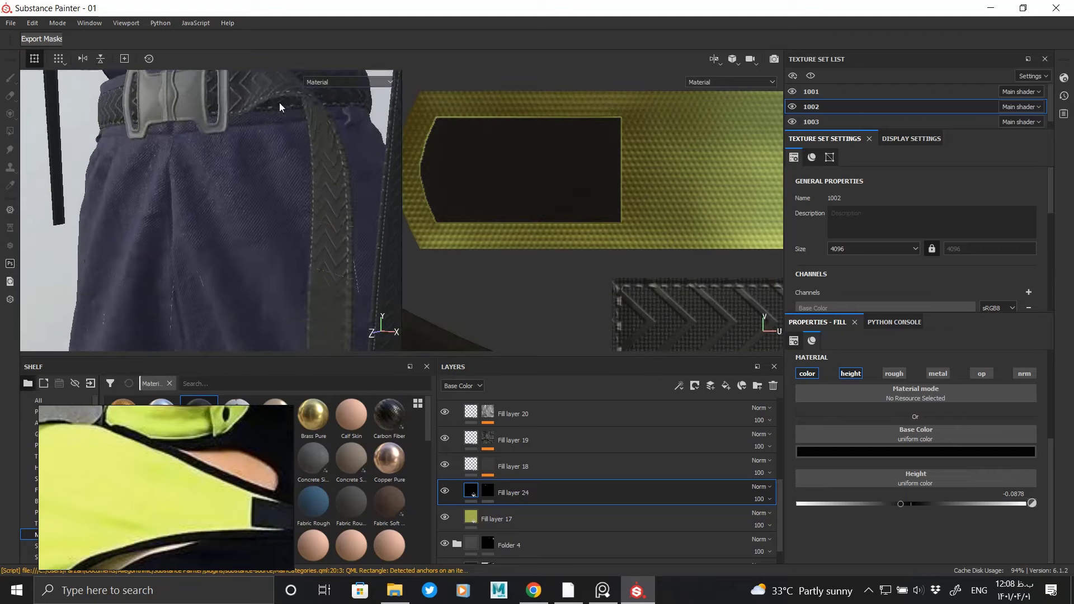
{"action": "scroll", "coordinate": [223, 168], "scroll_direction": "down", "scroll_amount": 4}
{"action": "mouse_move", "coordinate": [224, 168]}
{"action": "middle_mouse_down", "text": "alt"}
{"action": "mouse_move", "coordinate": [152, 79]}
{"action": "mouse_move", "coordinate": [147, 167]}
{"action": "middle_mouse_up", "text": "alt"}
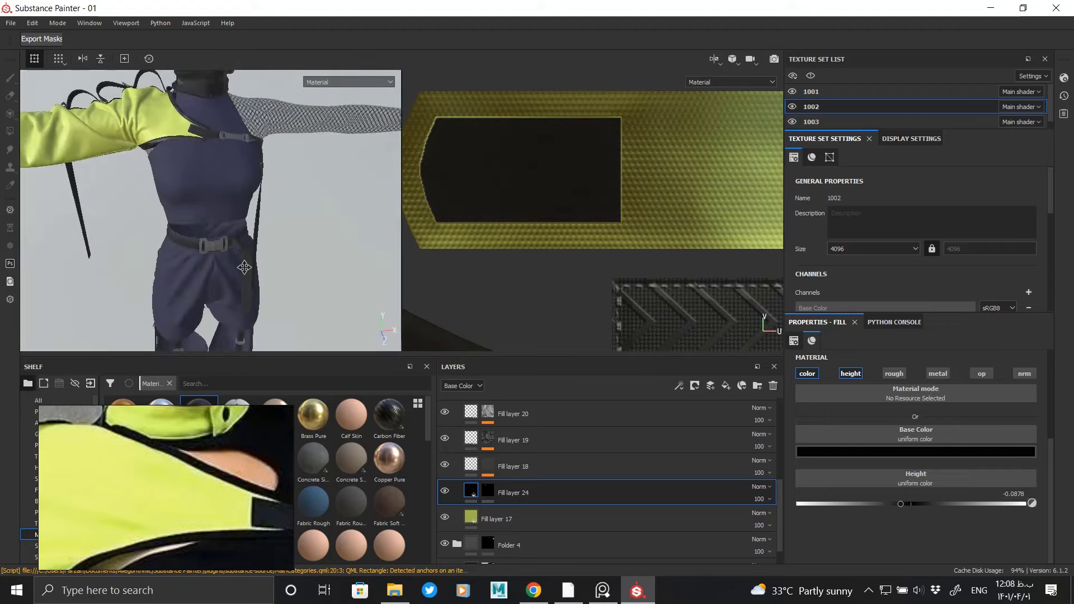
{"action": "right_click_drag", "start_coordinate": [146, 168], "coordinate": [145, 172], "text": "alt"}
{"action": "scroll", "coordinate": [145, 171], "scroll_direction": "up", "scroll_amount": 1}
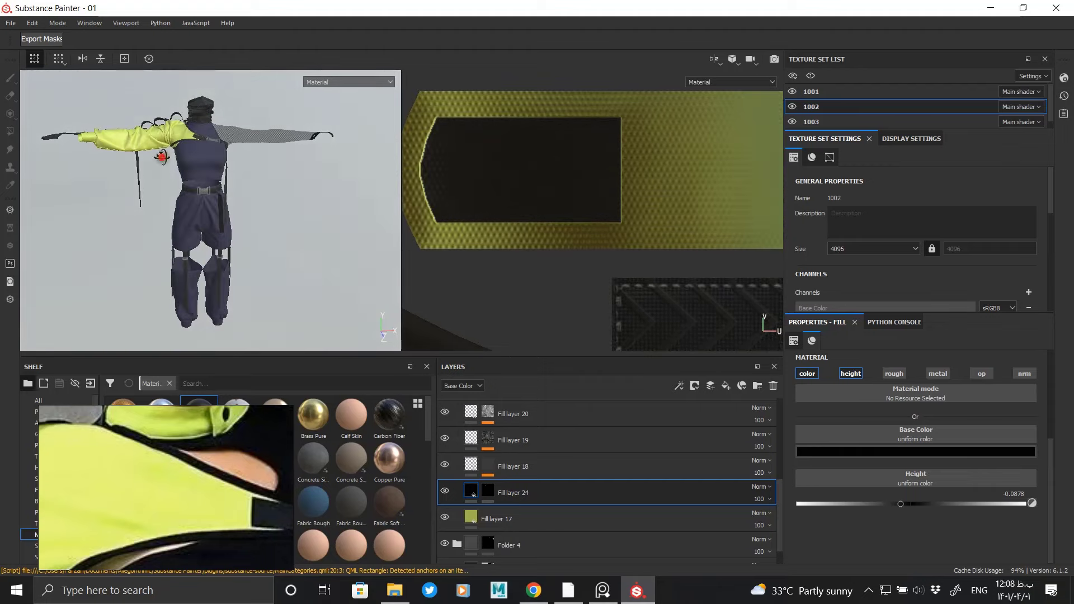
{"action": "scroll", "coordinate": [139, 120], "scroll_direction": "up", "scroll_amount": 3}
{"action": "scroll", "coordinate": [139, 120], "scroll_direction": "up", "scroll_amount": 3}
{"action": "mouse_move", "coordinate": [170, 196]}
{"action": "left_mouse_down", "text": "alt"}
{"action": "mouse_move", "coordinate": [248, 209]}
{"action": "mouse_move", "coordinate": [246, 235]}
{"action": "mouse_move", "coordinate": [267, 179]}
{"action": "mouse_move", "coordinate": [235, 185]}
{"action": "left_mouse_up", "text": "alt"}
{"action": "scroll", "coordinate": [267, 256], "scroll_direction": "down", "scroll_amount": 3}
{"action": "scroll", "coordinate": [302, 236], "scroll_direction": "down", "scroll_amount": 2}
{"action": "left_click", "coordinate": [11, 23]}
{"action": "left_click", "coordinate": [29, 120]}
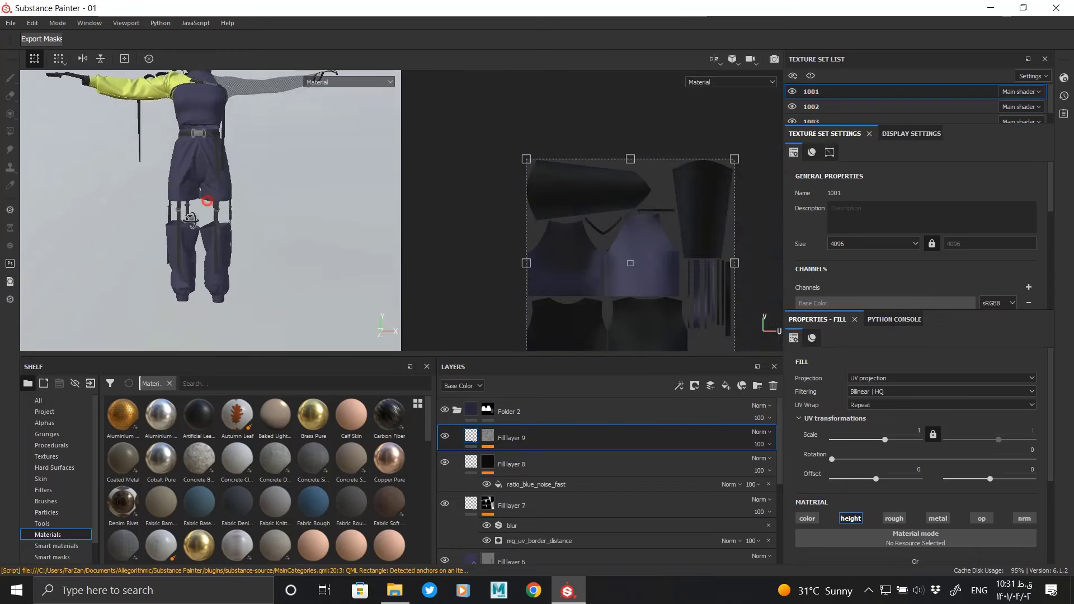
Step: Set the export output to a new Textures folder inside Techwear Outfit No.1
{"action": "scroll", "coordinate": [207, 201], "scroll_direction": "down", "scroll_amount": 5}
{"action": "left_click", "coordinate": [33, 23]}
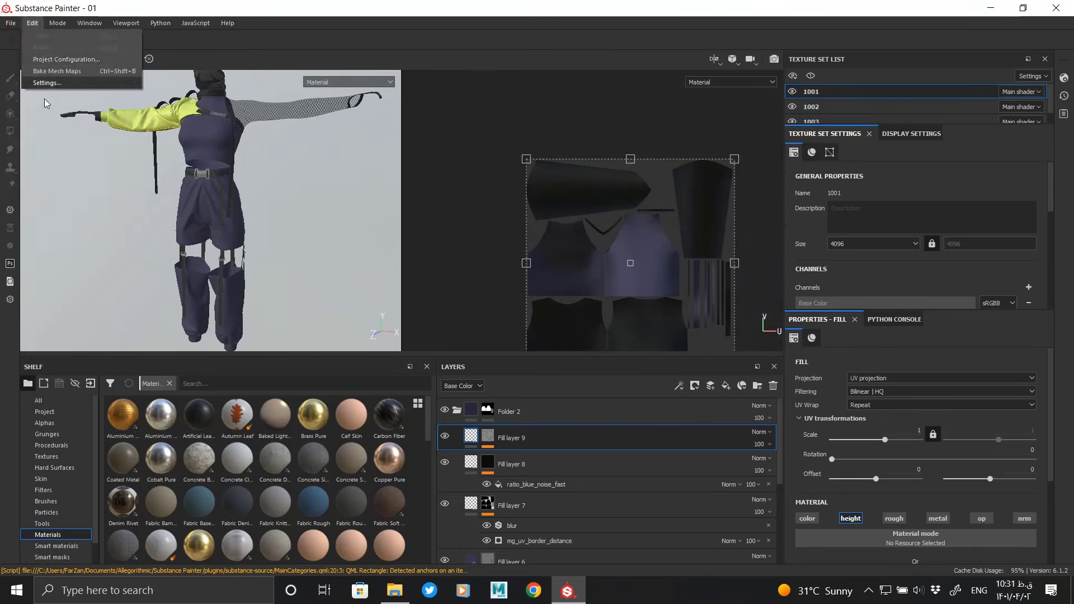
{"action": "left_click", "coordinate": [24, 221]}
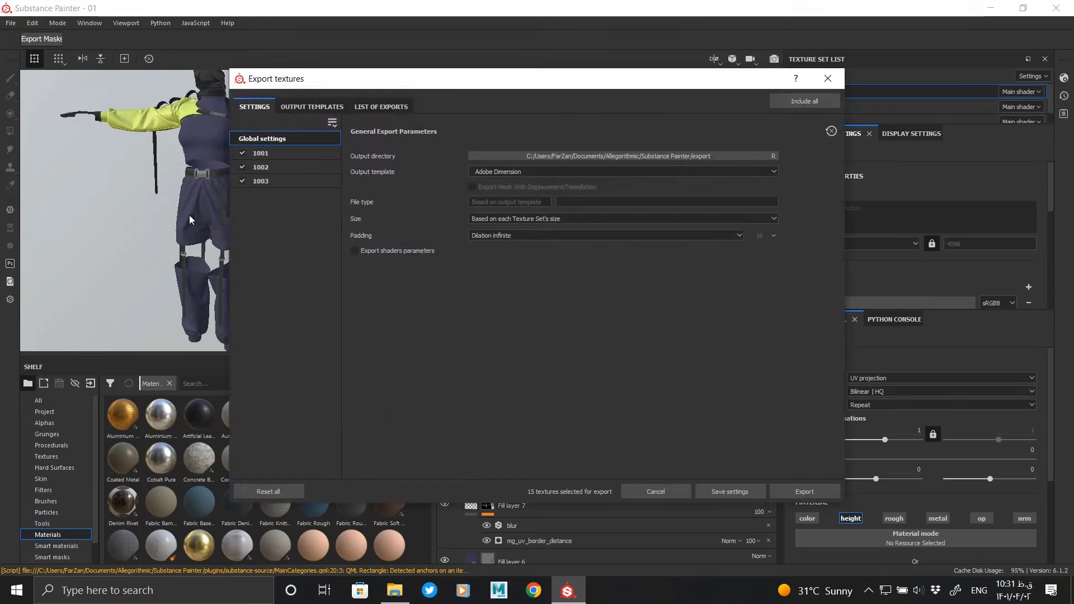
{"action": "left_click", "coordinate": [503, 156]}
{"action": "scroll", "coordinate": [334, 191], "scroll_direction": "up", "scroll_amount": 3}
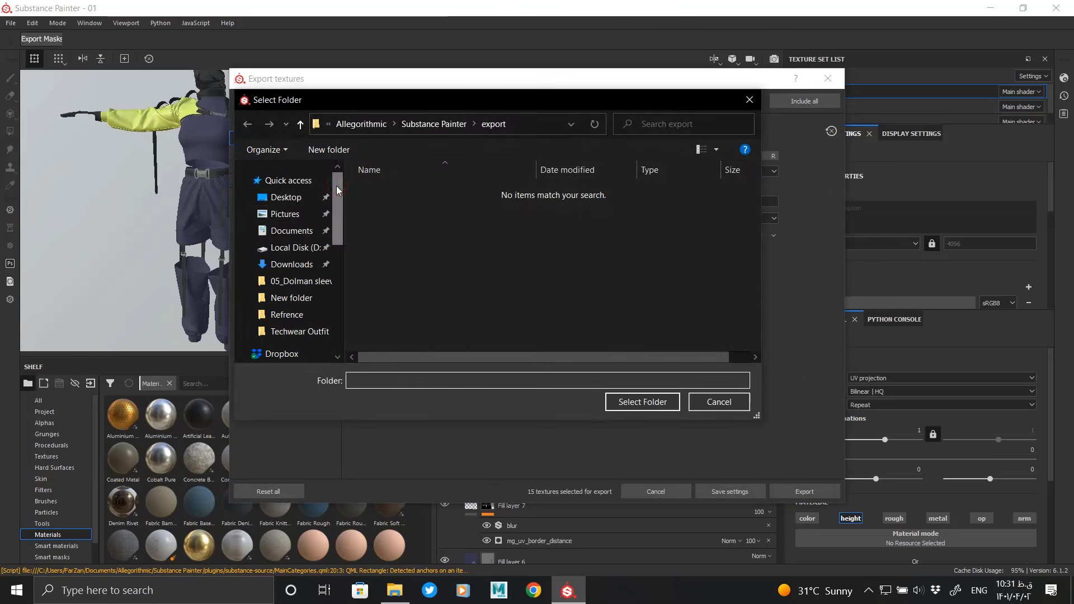
{"action": "left_click", "coordinate": [302, 331]}
{"action": "right_click", "coordinate": [398, 252]}
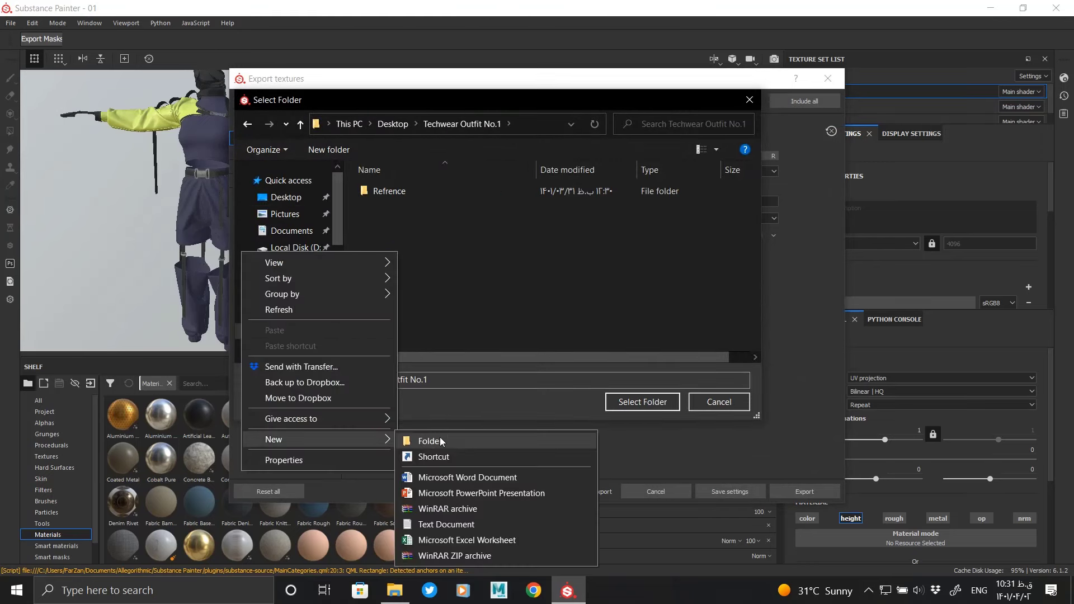
{"action": "left_click", "coordinate": [445, 436]}
{"action": "type", "text": "Textures"}
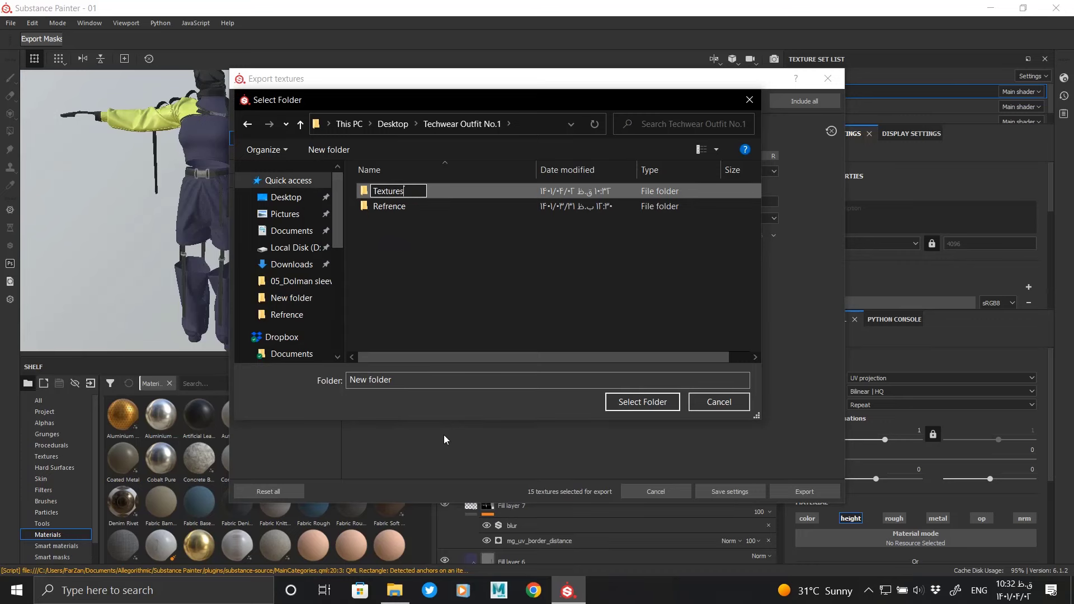
{"action": "key", "text": "Return"}
{"action": "key", "text": "Return"}
{"action": "key", "text": "Return"}
Step: Choose the Arnold UDIM (AiStandard) template, exr file type and 4096 export size
{"action": "left_click", "coordinate": [496, 171]}
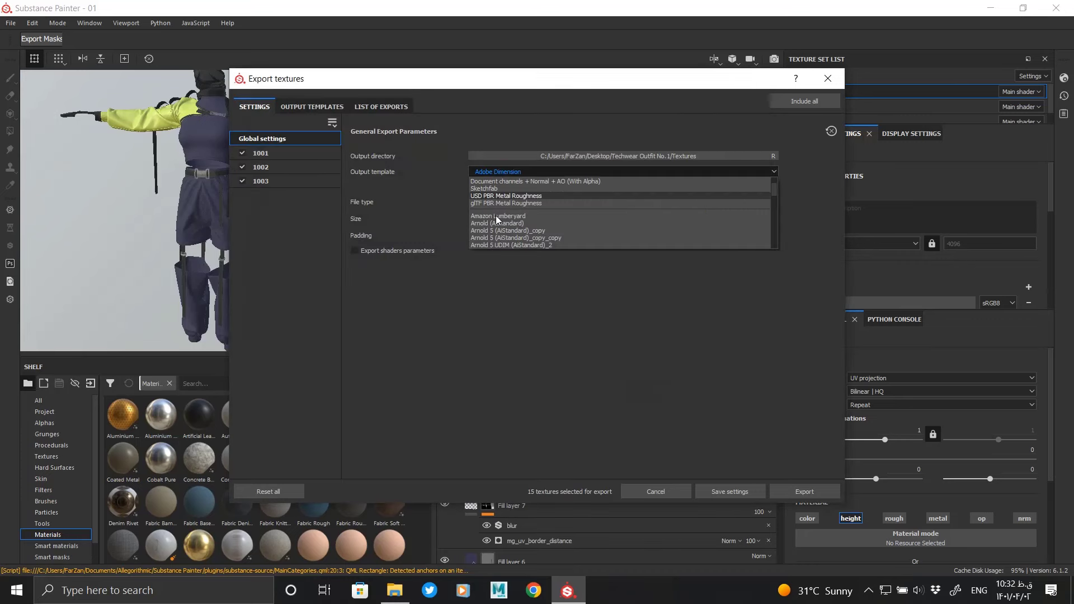
{"action": "scroll", "coordinate": [496, 216], "scroll_direction": "down", "scroll_amount": 1}
{"action": "left_click", "coordinate": [506, 237]}
{"action": "scroll", "coordinate": [503, 218], "scroll_direction": "down", "scroll_amount": 2}
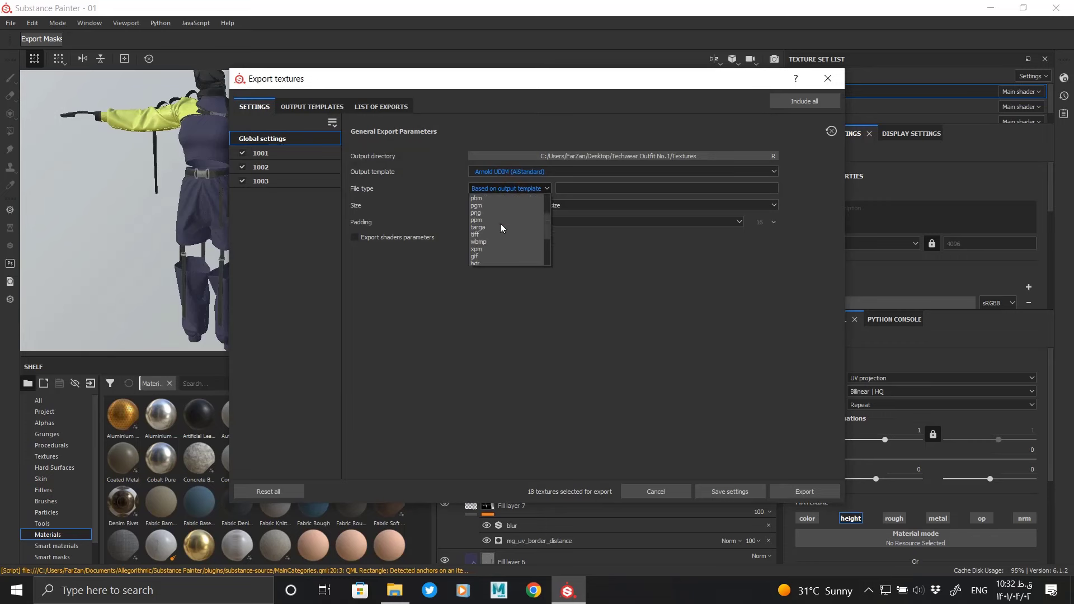
{"action": "scroll", "coordinate": [500, 223], "scroll_direction": "down", "scroll_amount": 2}
{"action": "left_click", "coordinate": [481, 247]}
{"action": "left_click", "coordinate": [516, 208]}
{"action": "left_click", "coordinate": [484, 261]}
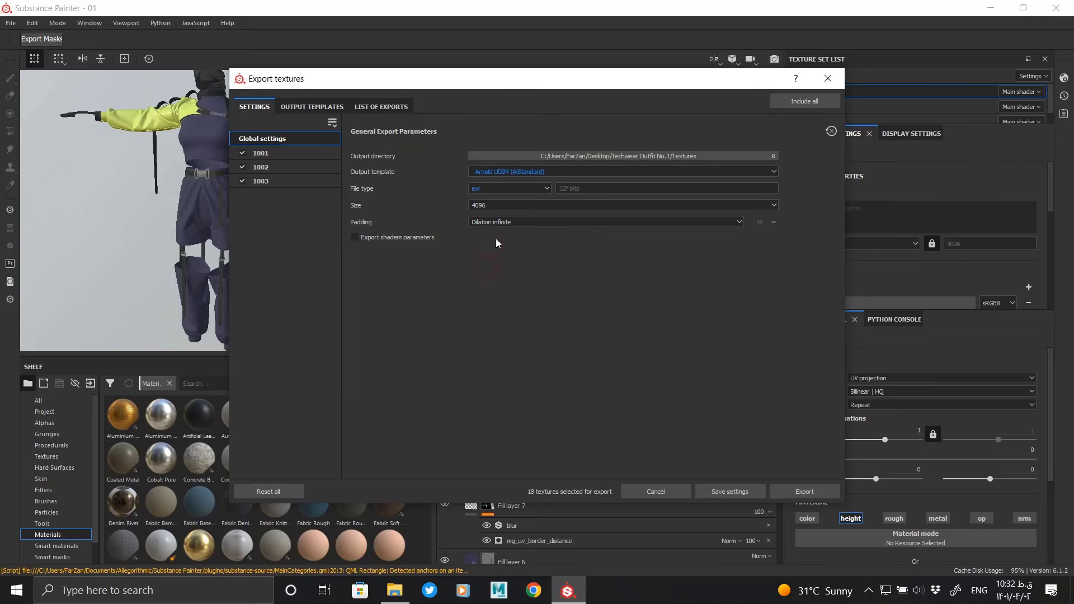
Step: Add an RGB output map to the template named $mesh_Opacity.$textureSet
{"action": "left_click", "coordinate": [297, 107]}
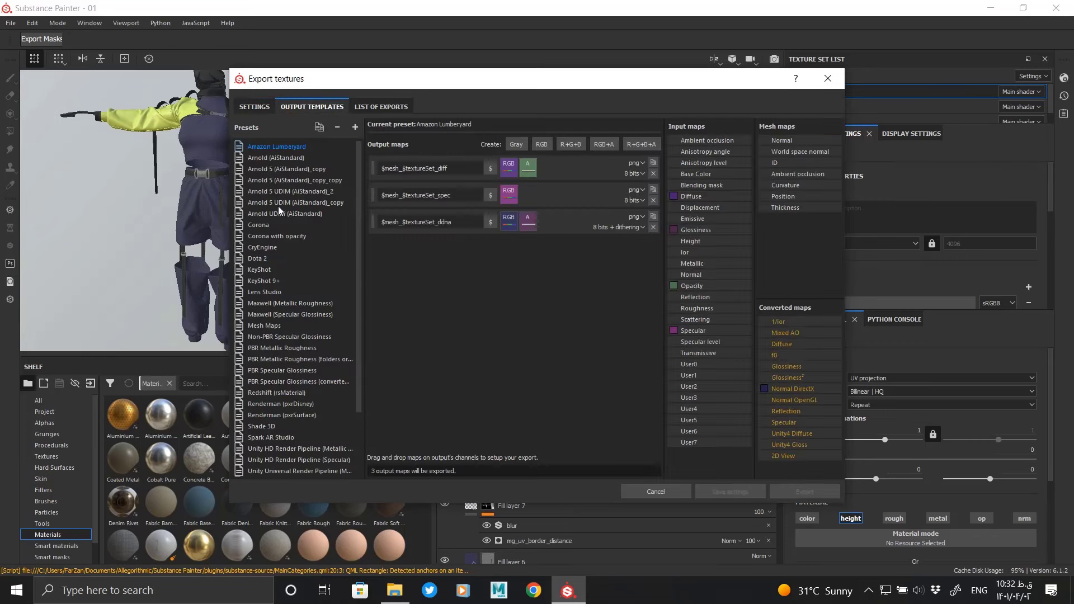
{"action": "left_click", "coordinate": [542, 145]}
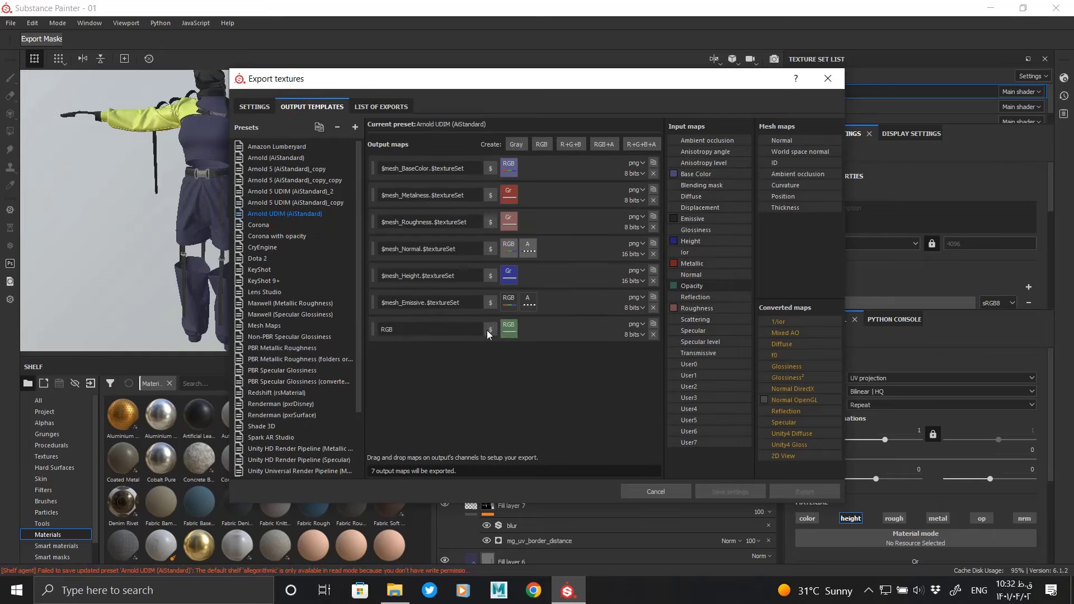
{"action": "right_click", "coordinate": [439, 305]}
{"action": "left_click", "coordinate": [464, 344]}
{"action": "right_click", "coordinate": [398, 332]}
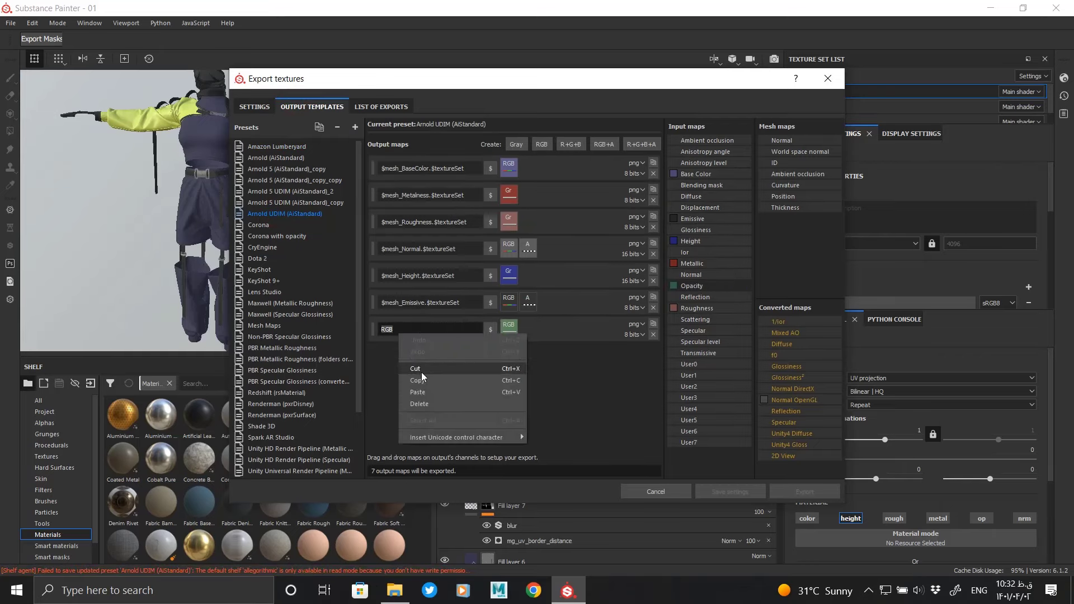
{"action": "left_click", "coordinate": [425, 380]}
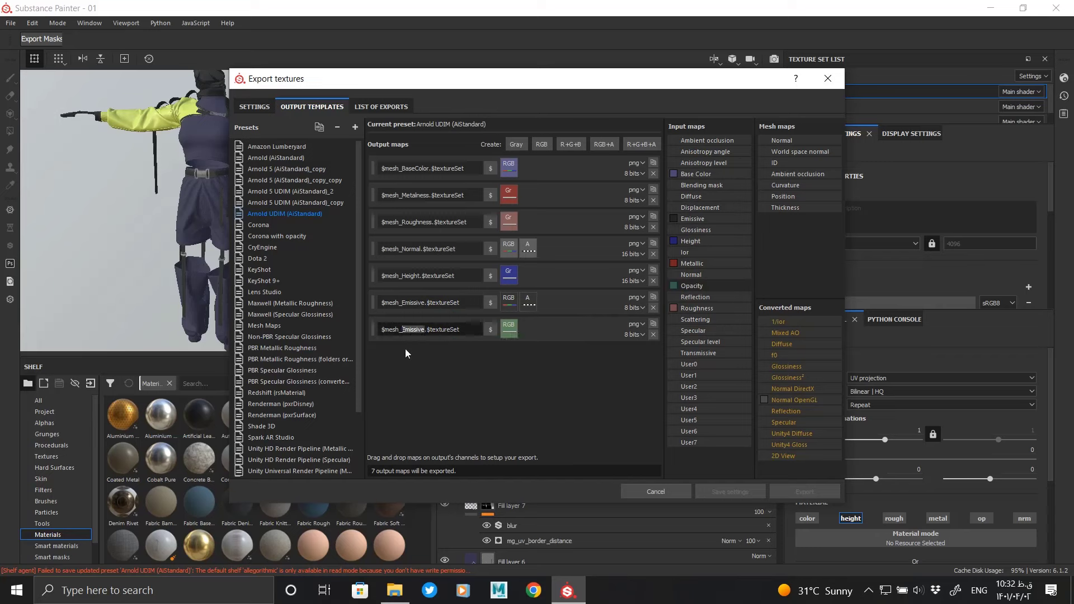
{"action": "type", "text": "Opa"}
{"action": "type", "text": "cit"}
{"action": "type", "text": "y"}
Step: Confirm the list of 21 exr files and start the texture export
{"action": "left_click", "coordinate": [381, 106]}
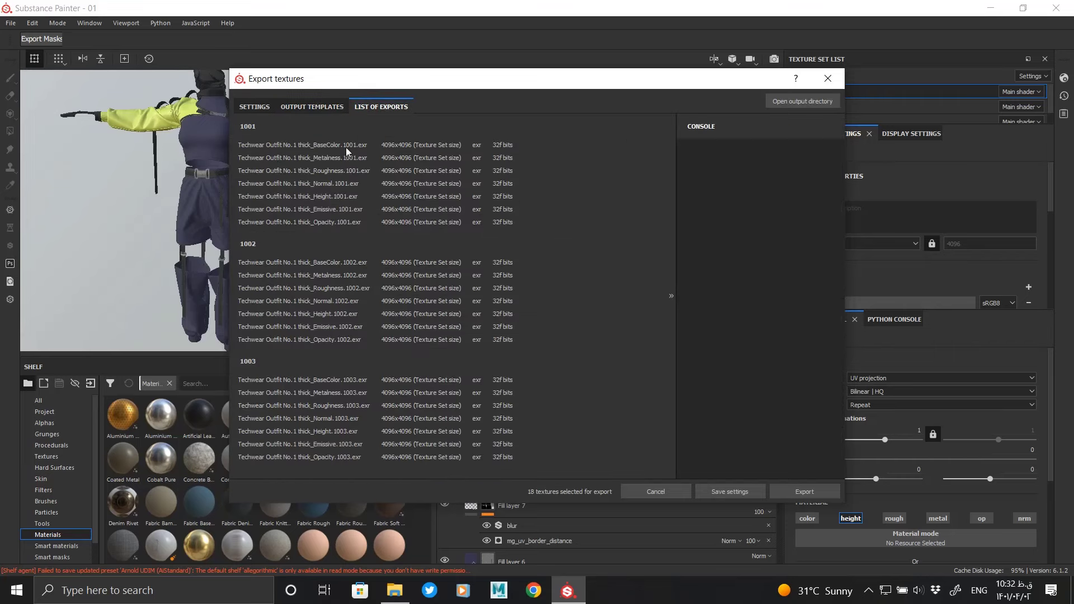
{"action": "left_click", "coordinate": [272, 107]}
{"action": "left_click", "coordinate": [261, 106]}
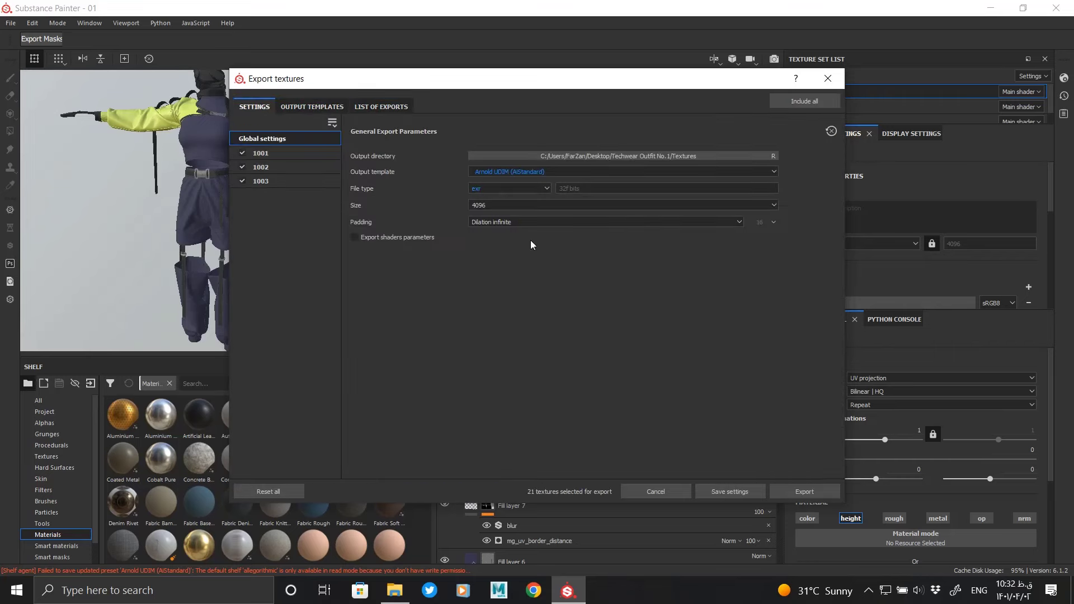
{"action": "left_click", "coordinate": [725, 488]}
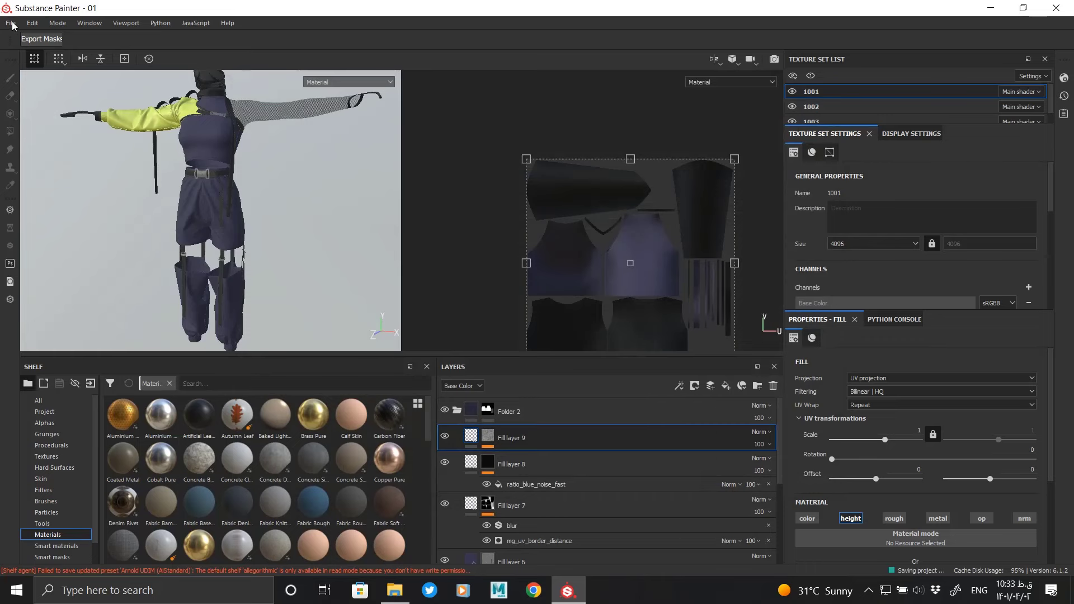
{"action": "left_click", "coordinate": [11, 24]}
{"action": "left_click", "coordinate": [68, 211]}
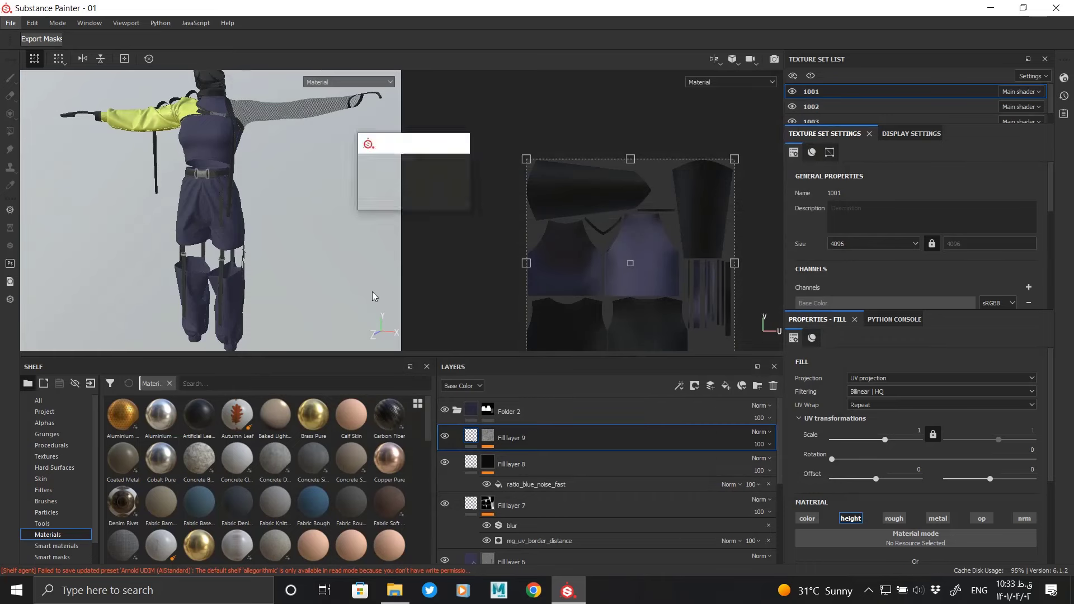
{"action": "left_click", "coordinate": [312, 107]}
{"action": "left_click", "coordinate": [380, 108]}
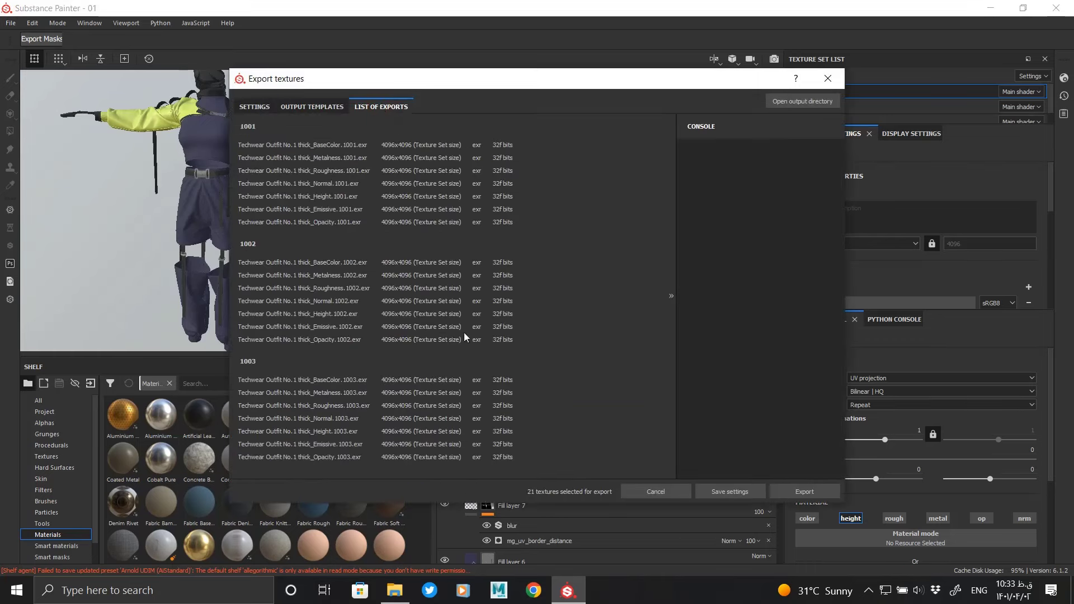
{"action": "left_click", "coordinate": [800, 492]}
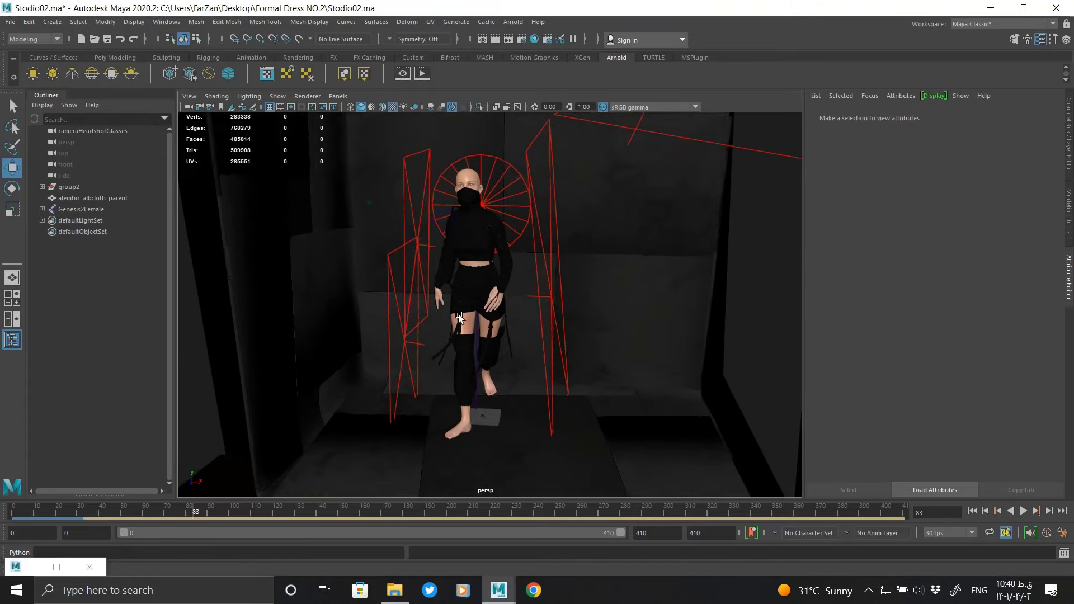
Step: Create an aiStandardSurface67 shader in Hypershade and assign it to the character's mesh
{"action": "scroll", "coordinate": [459, 316], "scroll_direction": "up", "scroll_amount": 3}
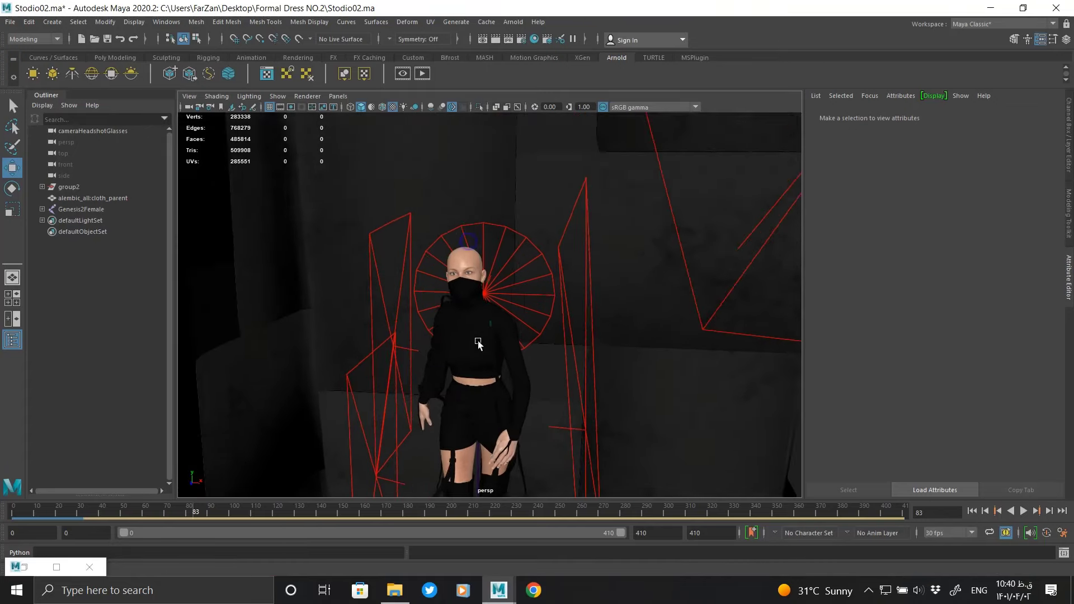
{"action": "scroll", "coordinate": [459, 317], "scroll_direction": "up", "scroll_amount": 3}
{"action": "left_click", "coordinate": [56, 567]}
{"action": "left_click", "coordinate": [66, 299]}
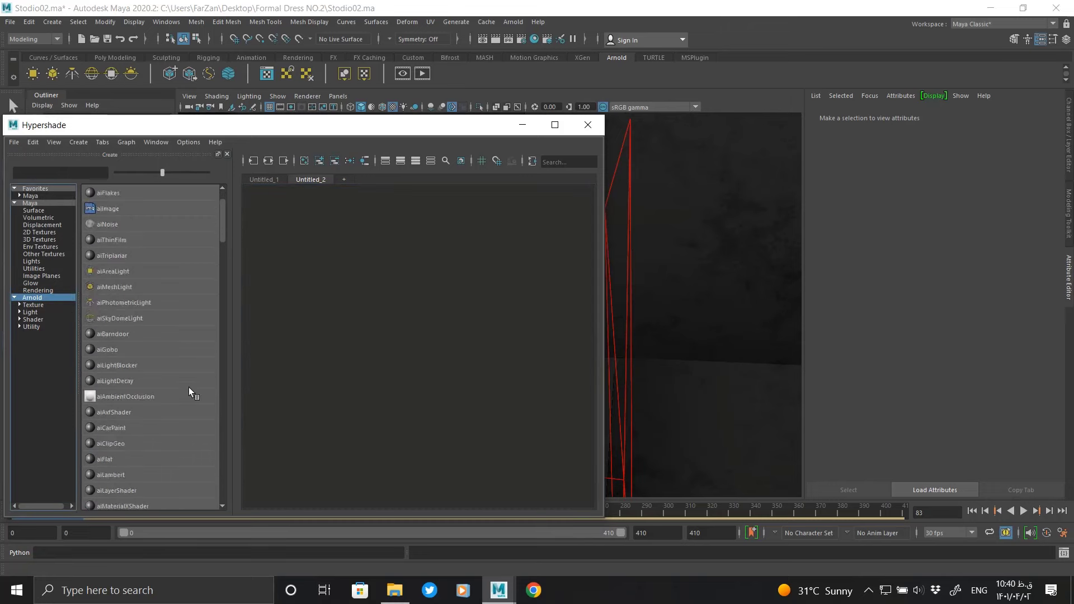
{"action": "scroll", "coordinate": [168, 392], "scroll_direction": "down", "scroll_amount": 3}
{"action": "left_click", "coordinate": [123, 428]}
{"action": "left_click", "coordinate": [398, 315]}
{"action": "left_click_drag", "start_coordinate": [313, 125], "coordinate": [124, 114]}
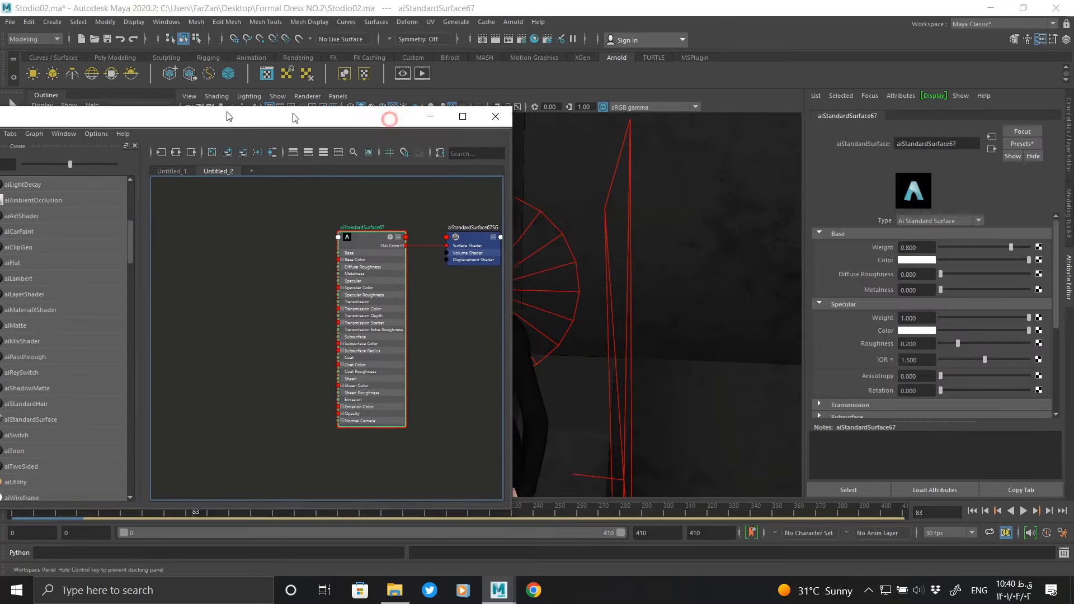
{"action": "left_click", "coordinate": [454, 247]}
{"action": "scroll", "coordinate": [268, 245], "scroll_direction": "up", "scroll_amount": 5}
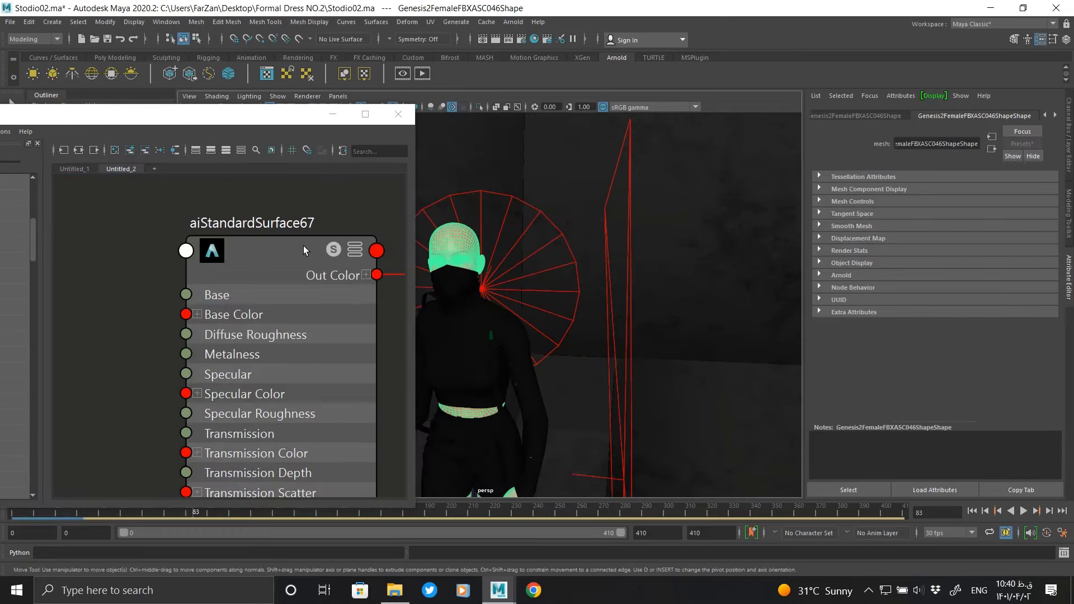
{"action": "right_click", "coordinate": [294, 246]}
{"action": "left_click", "coordinate": [292, 214]}
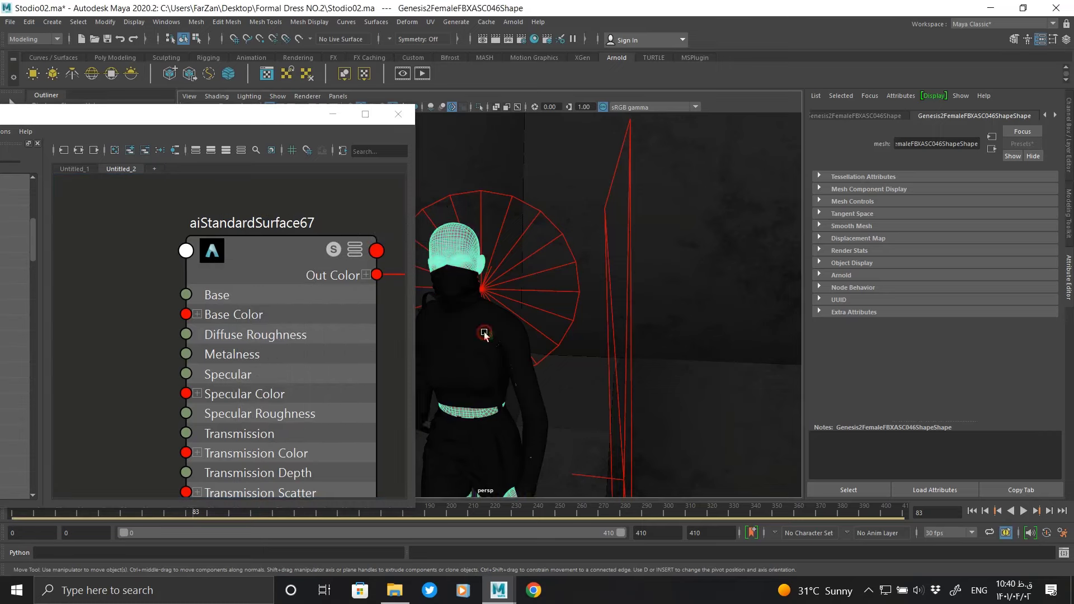
Step: Raise aiStandardSurface67's Specular Roughness from 0.200 to 0.359
{"action": "left_click", "coordinate": [532, 276]}
{"action": "scroll", "coordinate": [532, 242], "scroll_direction": "down", "scroll_amount": 3}
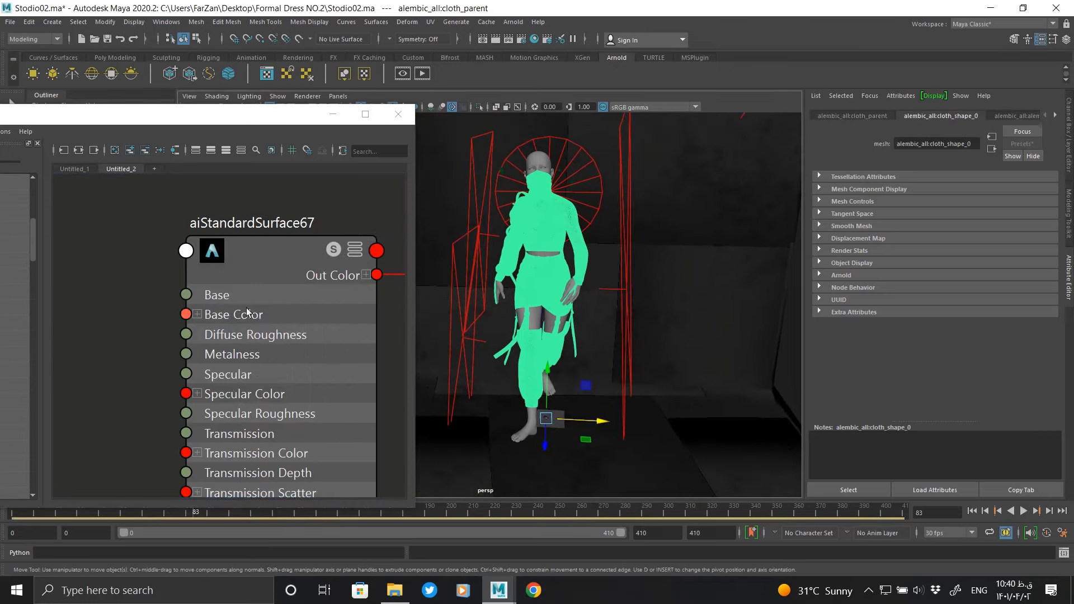
{"action": "scroll", "coordinate": [304, 235], "scroll_direction": "down", "scroll_amount": 5}
{"action": "mouse_move", "coordinate": [170, 123]}
{"action": "left_mouse_down"}
{"action": "mouse_move", "coordinate": [358, 118]}
{"action": "mouse_move", "coordinate": [186, 121]}
{"action": "left_mouse_up"}
{"action": "left_click", "coordinate": [122, 414]}
{"action": "left_click", "coordinate": [198, 288]}
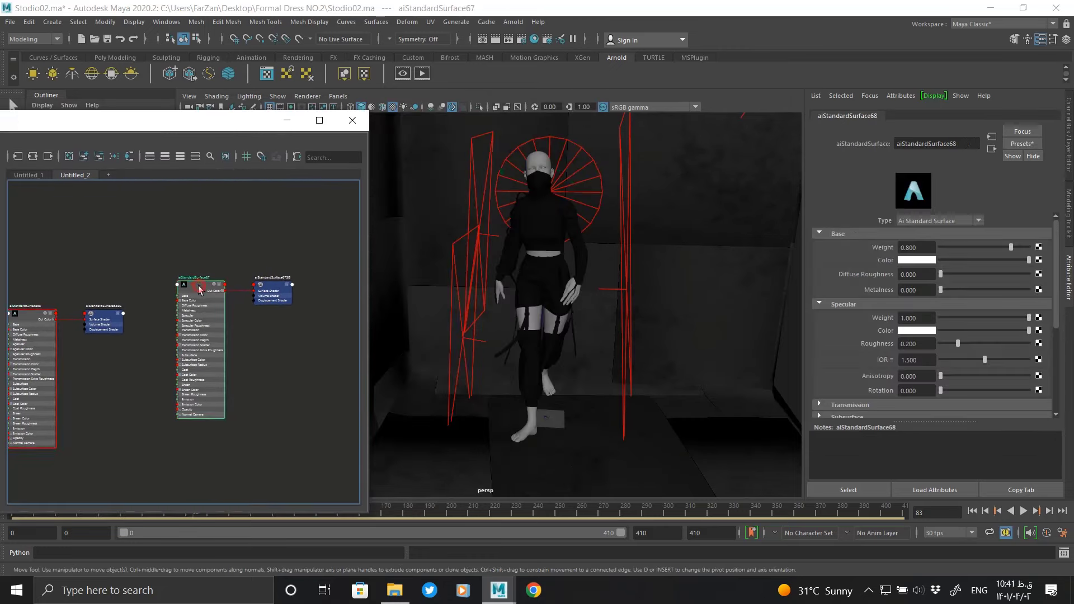
{"action": "scroll", "coordinate": [581, 270], "scroll_direction": "up", "scroll_amount": 3}
{"action": "scroll", "coordinate": [636, 364], "scroll_direction": "up", "scroll_amount": 3}
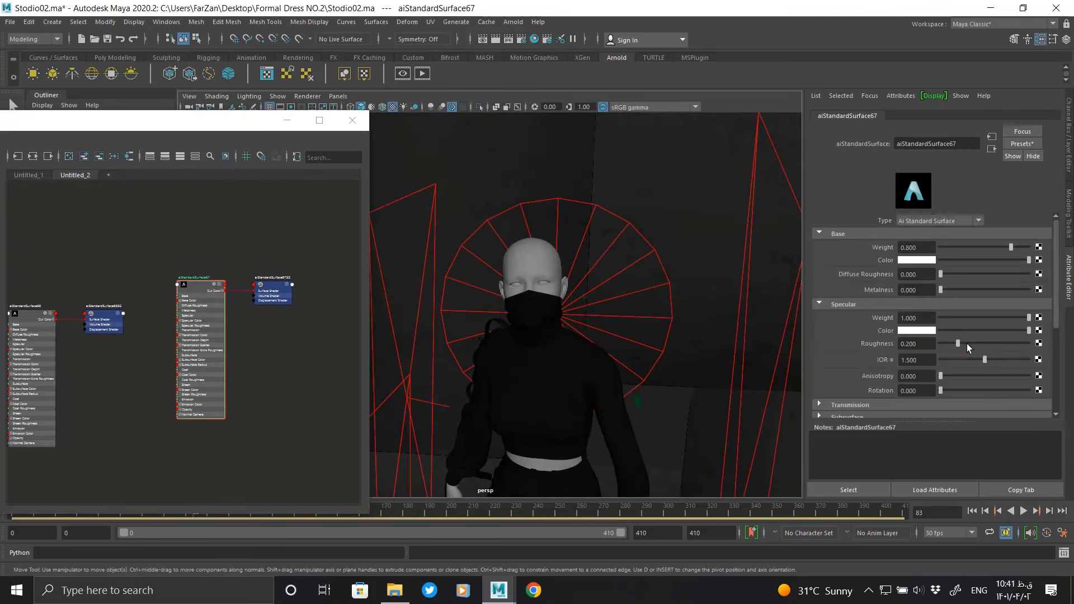
{"action": "left_click_drag", "start_coordinate": [966, 344], "coordinate": [972, 343]}
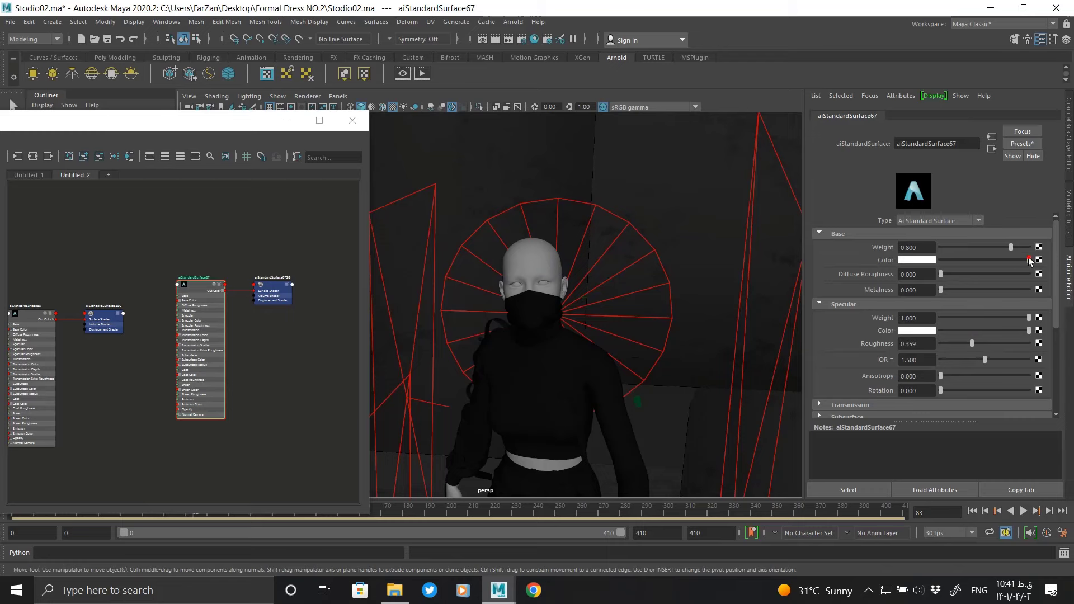
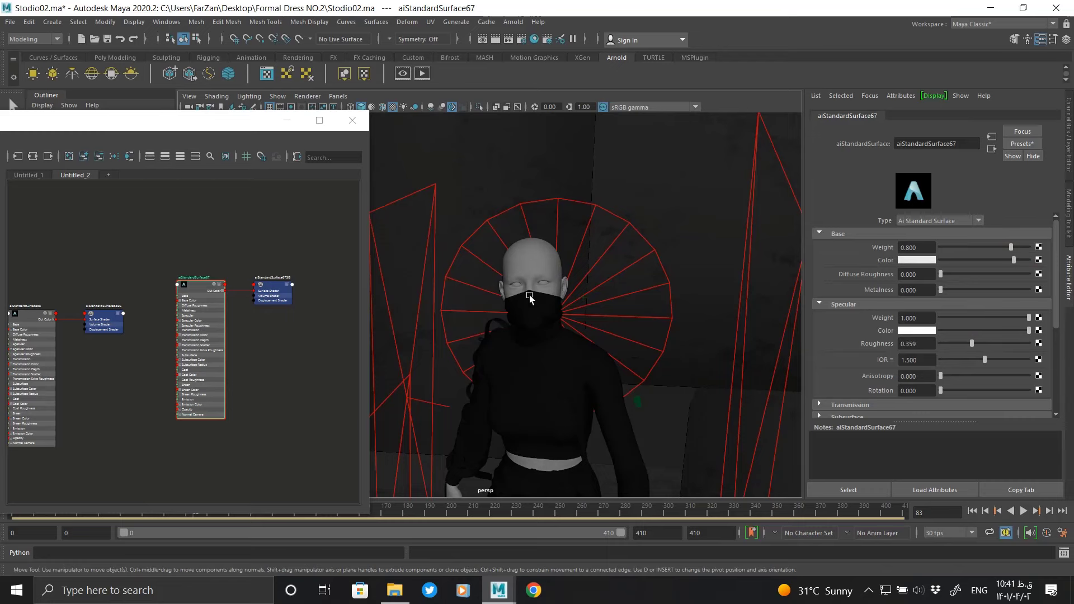
Step: Select the faces around both eyes and assign aiStandardSurface68 to them
{"action": "scroll", "coordinate": [530, 299], "scroll_direction": "up", "scroll_amount": 3}
{"action": "scroll", "coordinate": [660, 278], "scroll_direction": "up", "scroll_amount": 3}
{"action": "left_click", "coordinate": [678, 176]}
{"action": "right_click_drag", "start_coordinate": [678, 176], "coordinate": [714, 211]}
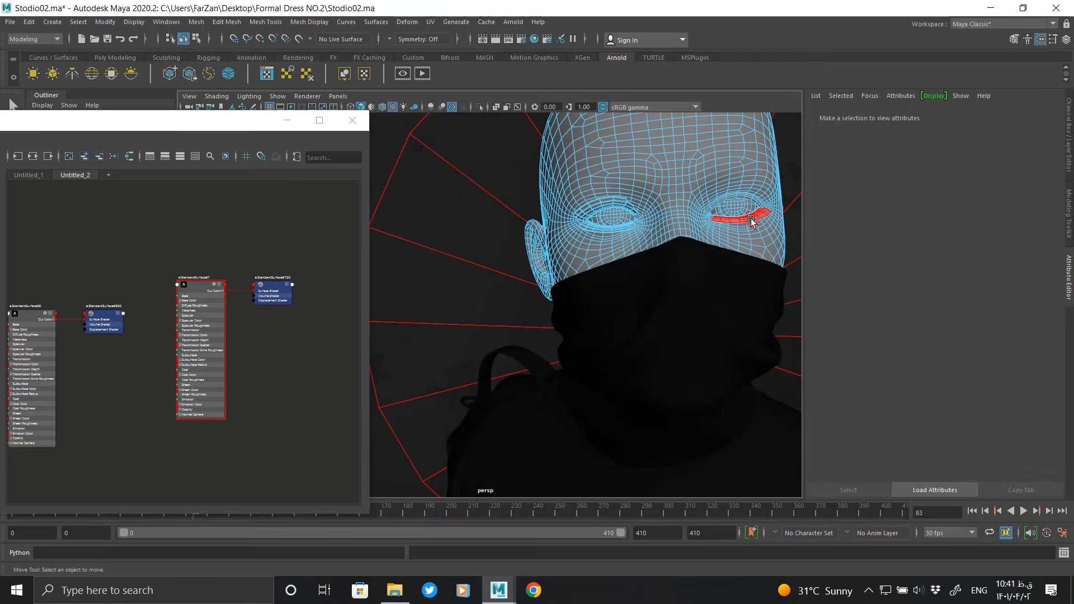
{"action": "left_click", "coordinate": [621, 219]}
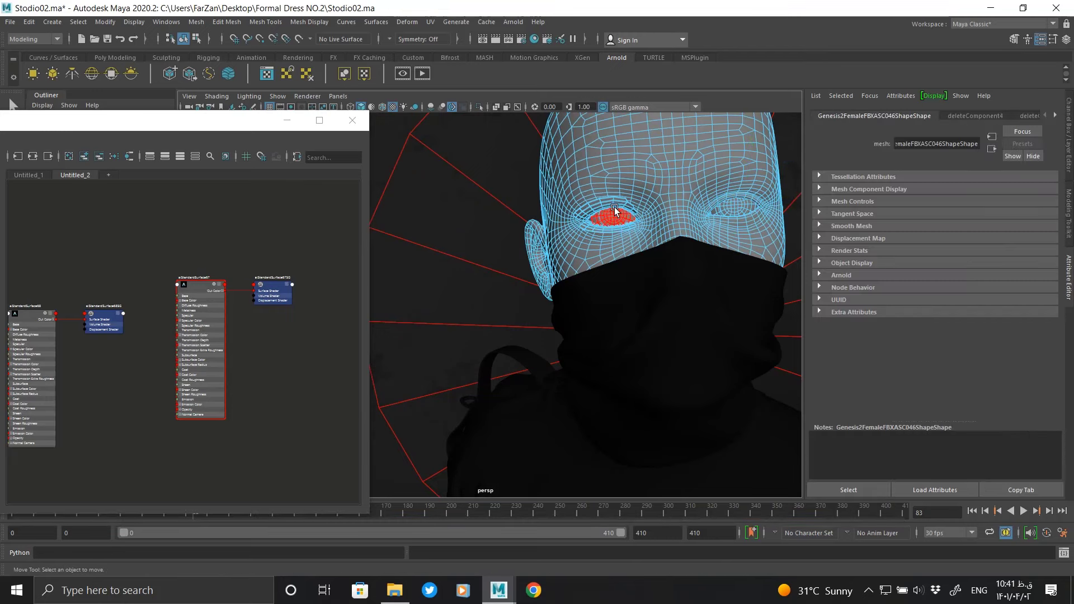
{"action": "left_click", "coordinate": [597, 233]}
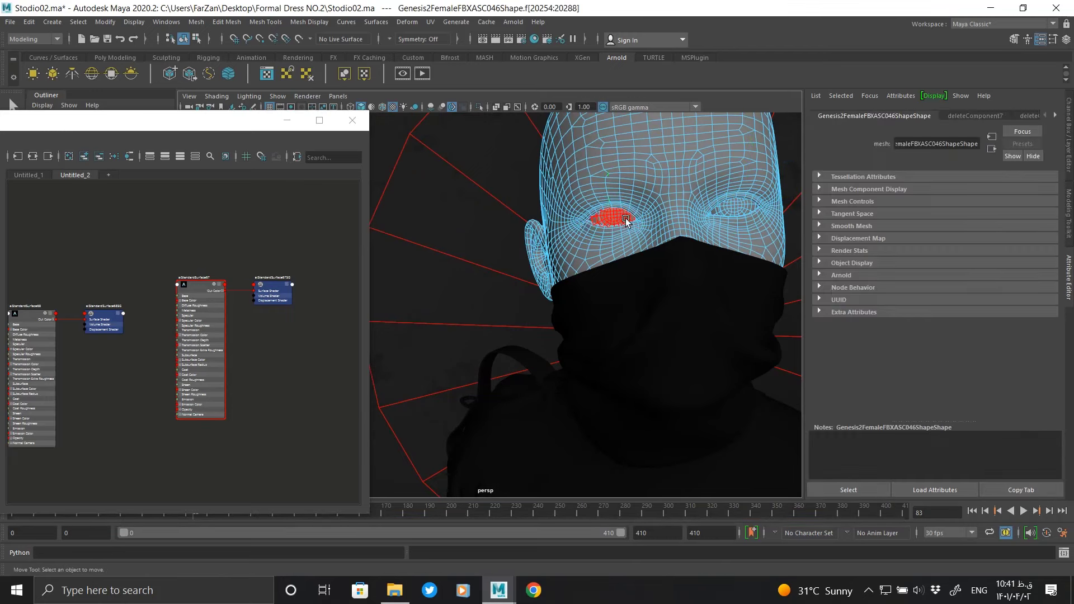
{"action": "left_click", "coordinate": [621, 218]}
{"action": "left_click", "coordinate": [747, 209], "text": "shift"}
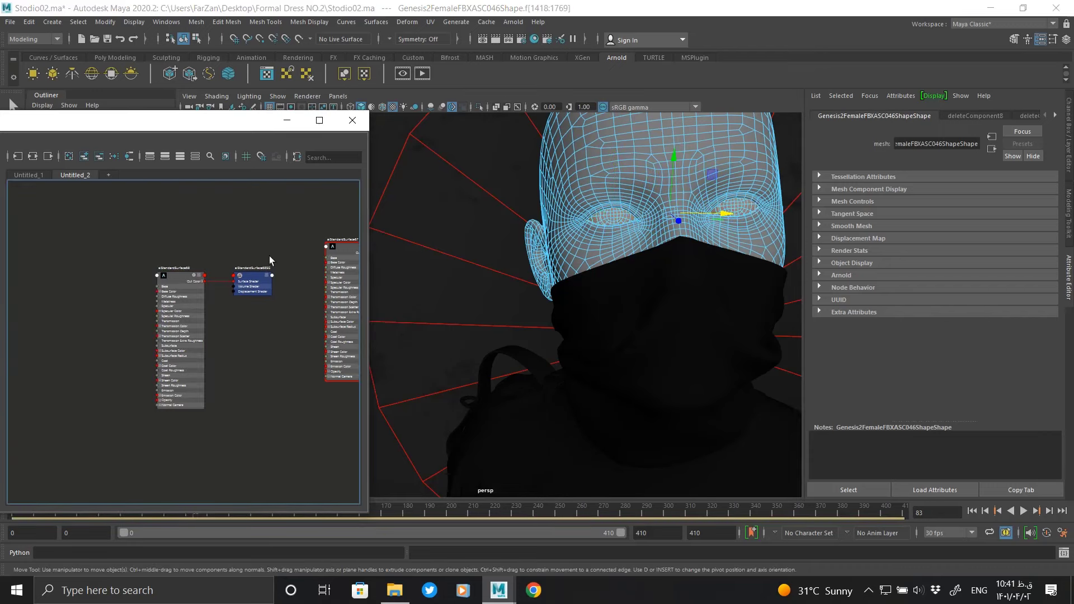
{"action": "scroll", "coordinate": [171, 249], "scroll_direction": "up", "scroll_amount": 5}
{"action": "right_click", "coordinate": [171, 248]}
{"action": "left_click", "coordinate": [204, 218]}
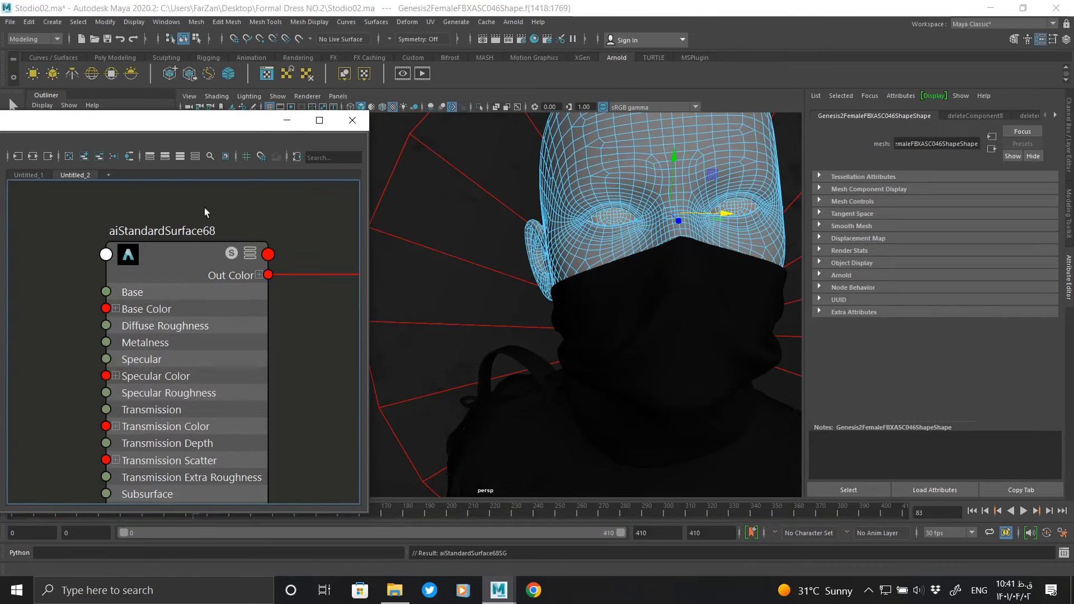
Step: Make aiStandardSurface68's base colour black and apply it to the cloth face mask
{"action": "left_click", "coordinate": [270, 255]}
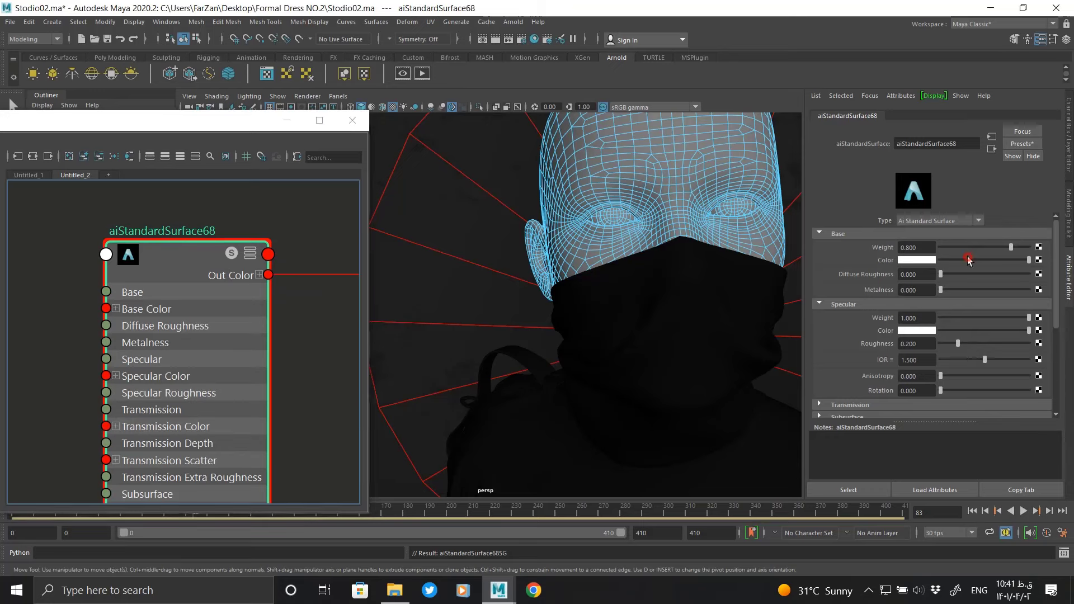
{"action": "left_click_drag", "start_coordinate": [969, 259], "coordinate": [941, 260]}
{"action": "key", "text": "F8"}
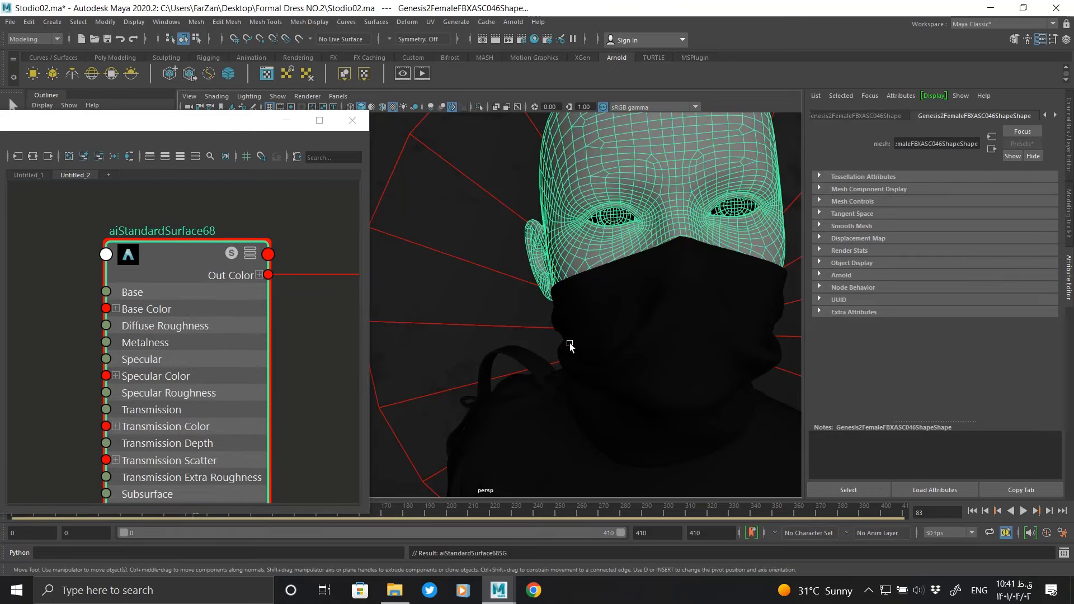
{"action": "left_click", "coordinate": [568, 342]}
{"action": "right_click_drag", "start_coordinate": [203, 274], "coordinate": [202, 241]}
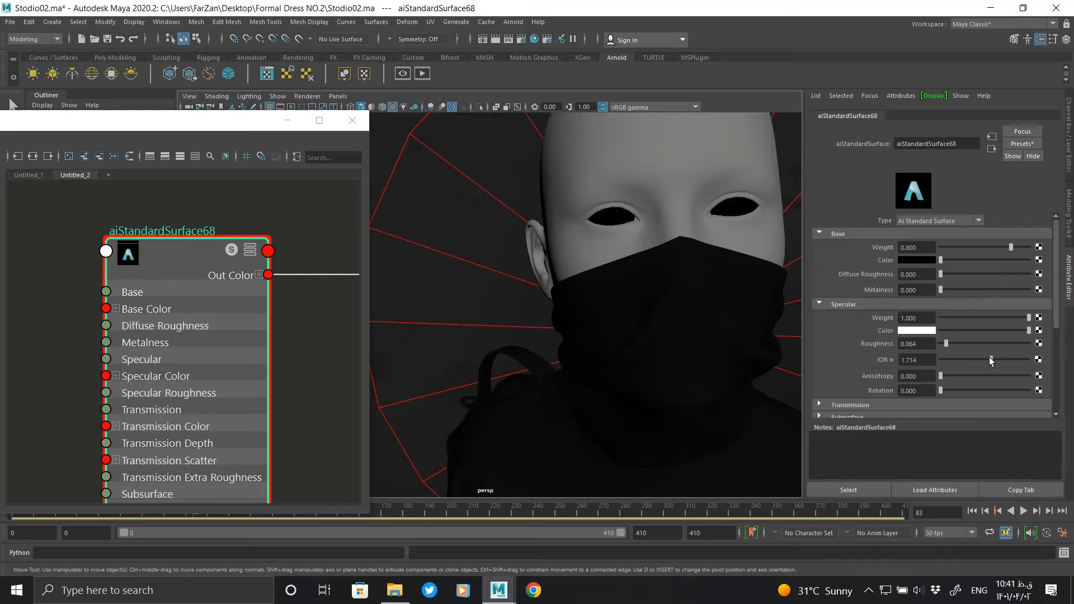
{"action": "right_click_drag", "start_coordinate": [581, 261], "coordinate": [601, 298], "text": "alt"}
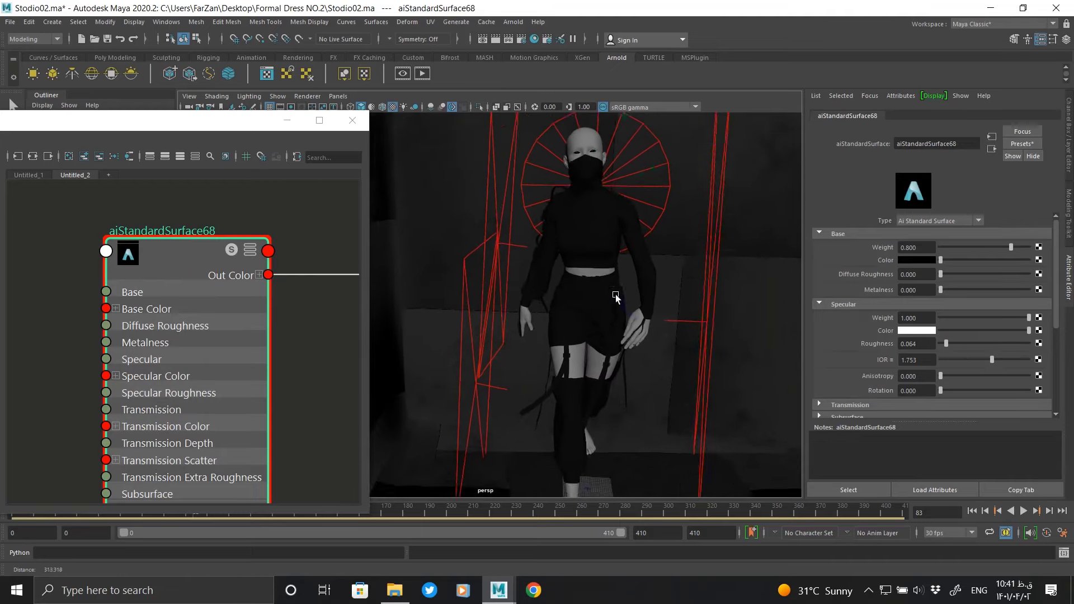
{"action": "mouse_move", "coordinate": [601, 297]}
{"action": "left_mouse_down", "text": "alt"}
{"action": "mouse_move", "coordinate": [629, 298]}
{"action": "mouse_move", "coordinate": [603, 281]}
{"action": "mouse_move", "coordinate": [574, 220]}
{"action": "left_mouse_up", "text": "alt"}
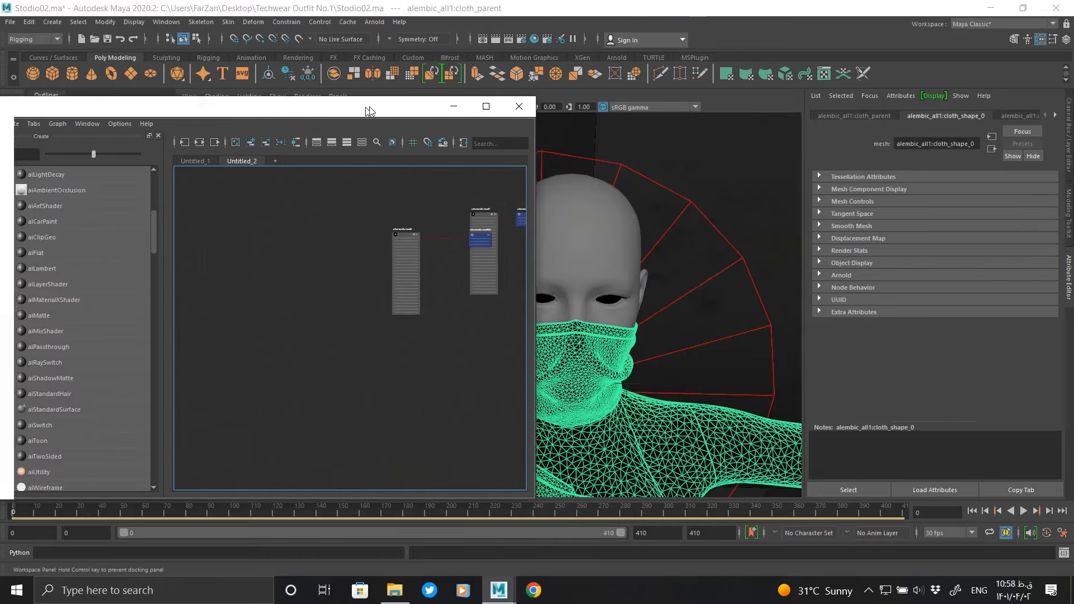
Step: Create a new aiStandardSurface material node in the Hypershade graph
{"action": "left_click_drag", "start_coordinate": [174, 110], "coordinate": [238, 102]}
{"action": "scroll", "coordinate": [182, 340], "scroll_direction": "down", "scroll_amount": 1}
{"action": "left_click", "coordinate": [166, 354]}
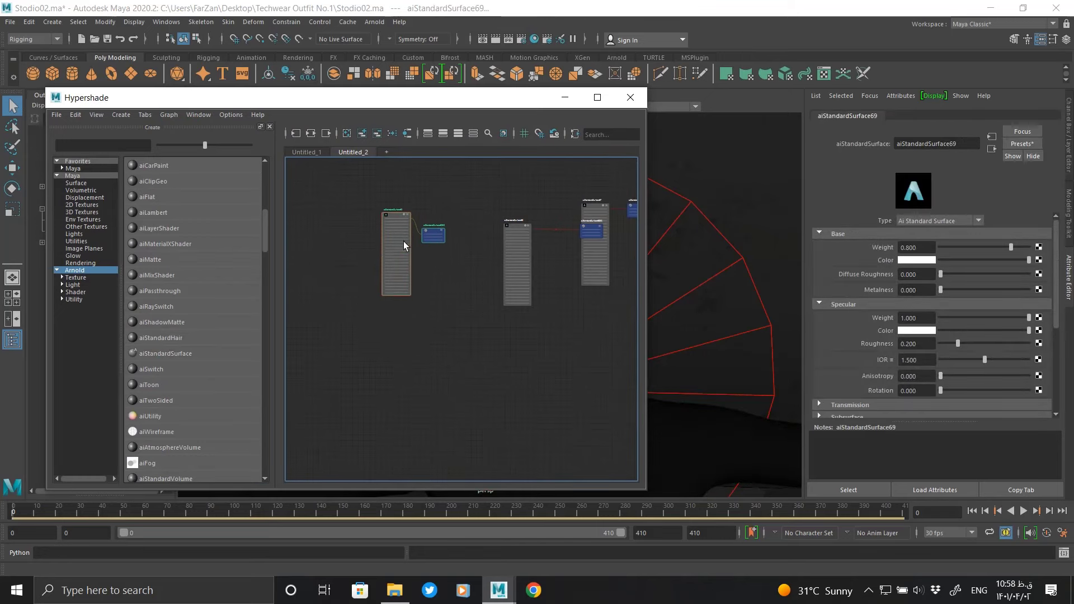
{"action": "middle_click_drag", "start_coordinate": [403, 244], "coordinate": [558, 323], "text": "alt"}
Step: Drag the BaseColor, Height, Metalness, Normal, Opacity and Roughness 1001 EXRs from Textures into the graph
{"action": "left_click", "coordinate": [394, 590]}
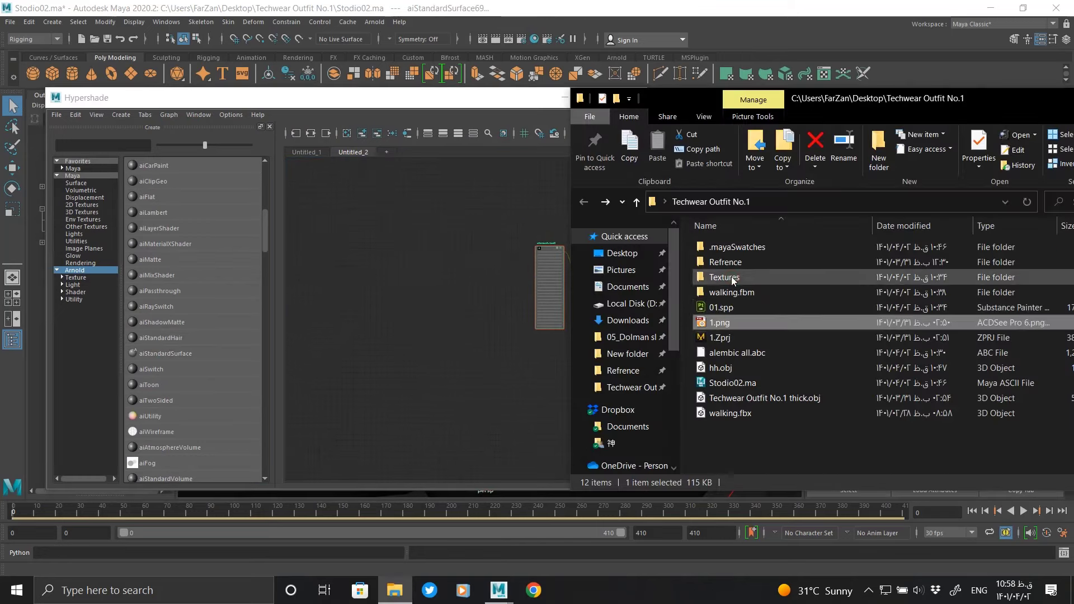
{"action": "double_click", "coordinate": [731, 276]}
{"action": "left_click", "coordinate": [609, 105]}
{"action": "left_click", "coordinate": [634, 136]}
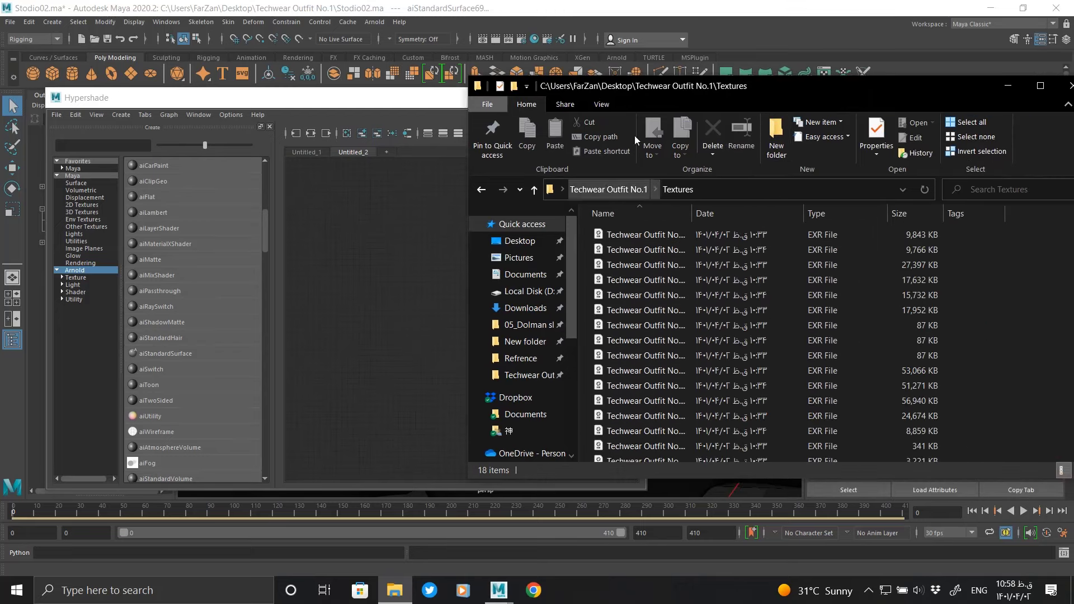
{"action": "left_click_drag", "start_coordinate": [804, 220], "coordinate": [957, 220]}
{"action": "left_click_drag", "start_coordinate": [799, 242], "coordinate": [566, 275]}
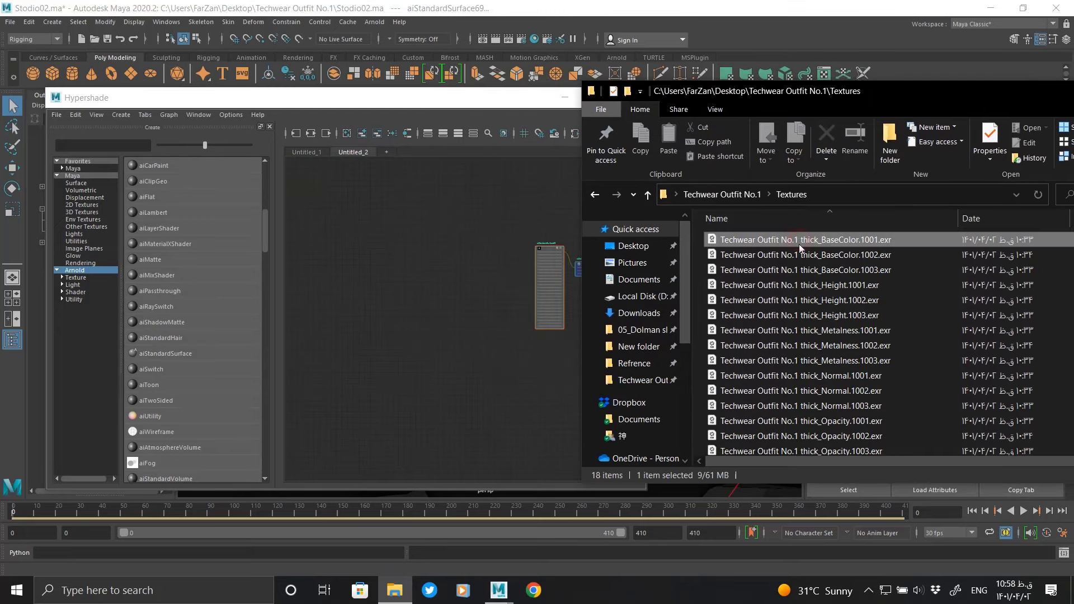
{"action": "left_click_drag", "start_coordinate": [777, 286], "coordinate": [385, 374]}
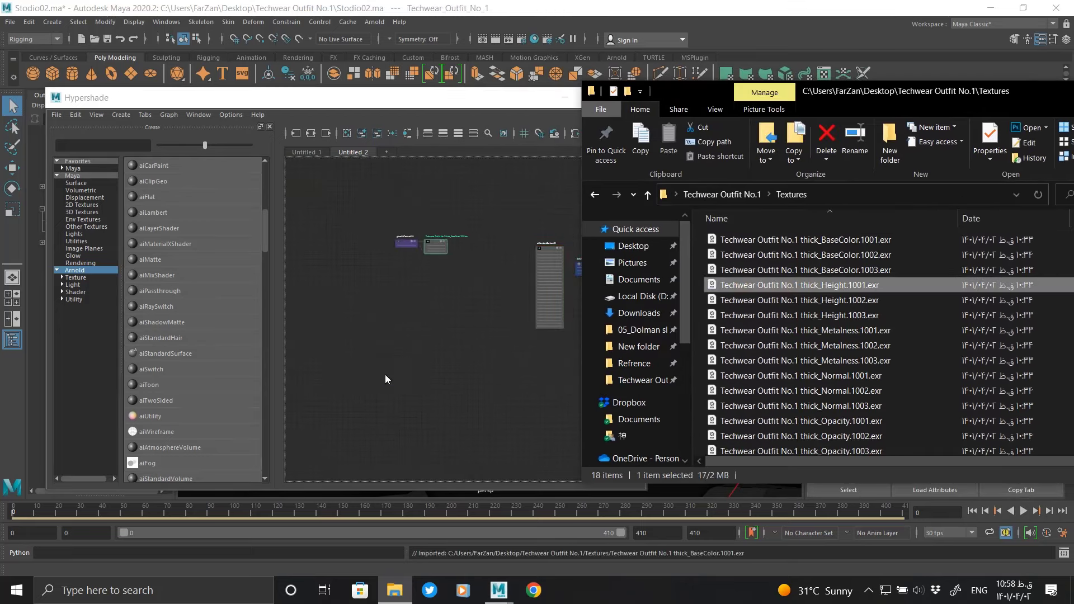
{"action": "left_click_drag", "start_coordinate": [783, 330], "coordinate": [444, 289]}
{"action": "left_click_drag", "start_coordinate": [783, 377], "coordinate": [387, 348]}
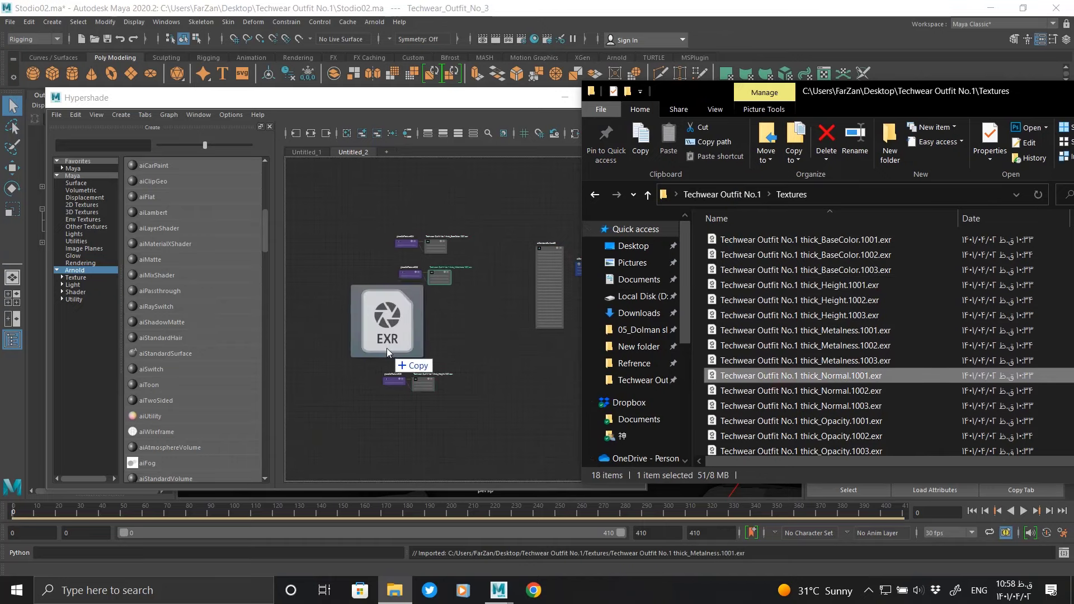
{"action": "left_click_drag", "start_coordinate": [784, 421], "coordinate": [395, 326]}
{"action": "scroll", "coordinate": [811, 363], "scroll_direction": "down", "scroll_amount": 3}
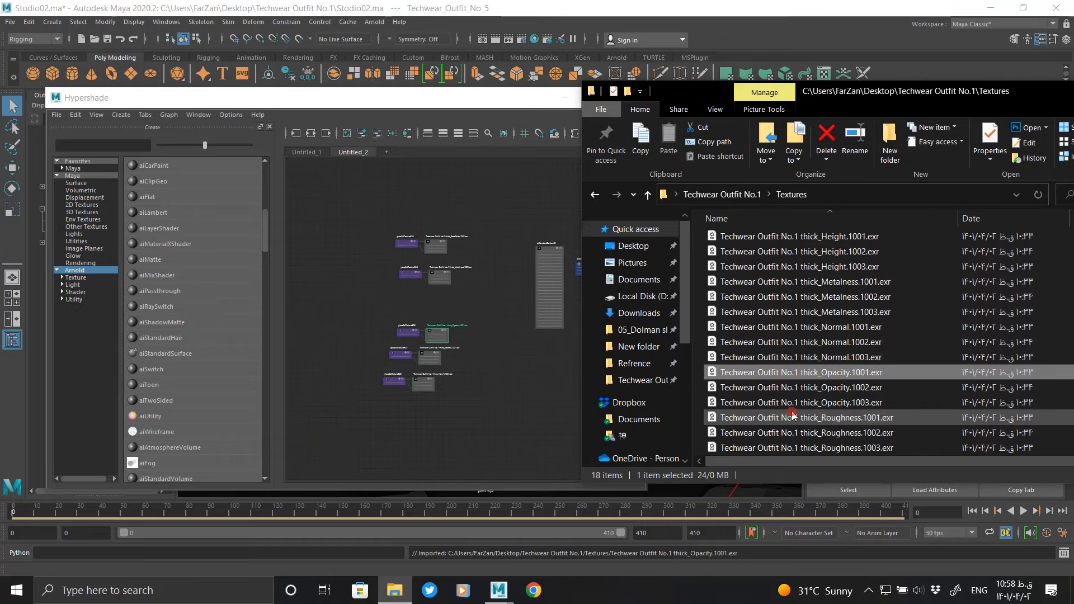
{"action": "left_click_drag", "start_coordinate": [784, 420], "coordinate": [398, 297]}
Step: Connect BaseColor, Metalness, Roughness and Opacity textures to the matching aiStandardSurface inputs
{"action": "scroll", "coordinate": [453, 242], "scroll_direction": "down", "scroll_amount": 3}
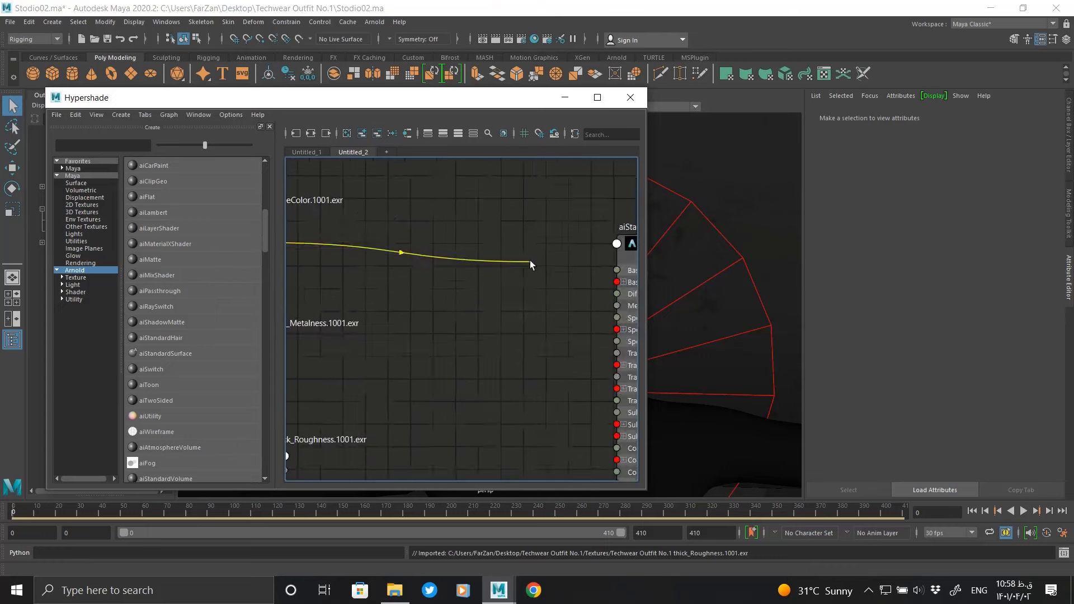
{"action": "left_click_drag", "start_coordinate": [453, 242], "coordinate": [593, 277]}
{"action": "scroll", "coordinate": [441, 311], "scroll_direction": "up", "scroll_amount": 3}
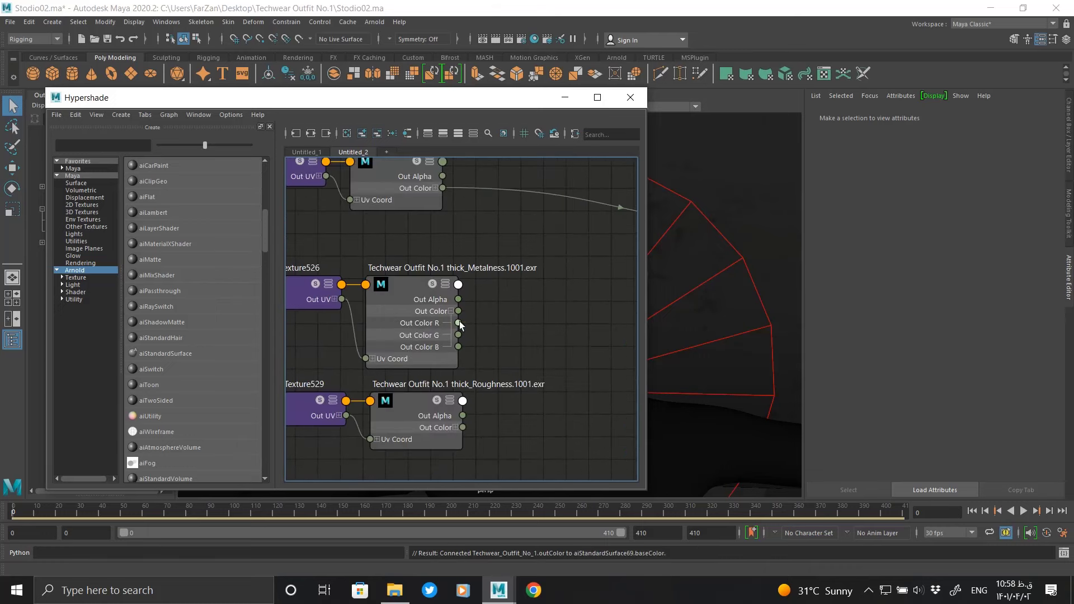
{"action": "left_click_drag", "start_coordinate": [459, 323], "coordinate": [444, 274]}
{"action": "middle_click_drag", "start_coordinate": [452, 286], "coordinate": [430, 344], "text": "alt"}
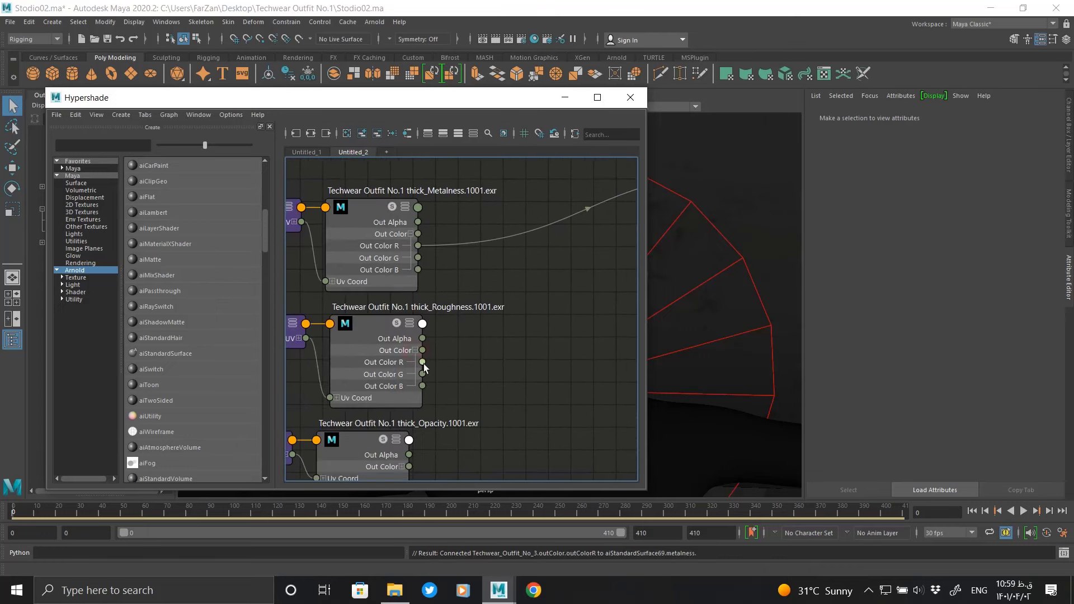
{"action": "left_click_drag", "start_coordinate": [423, 362], "coordinate": [443, 308]}
{"action": "middle_click_drag", "start_coordinate": [570, 313], "coordinate": [428, 315], "text": "alt"}
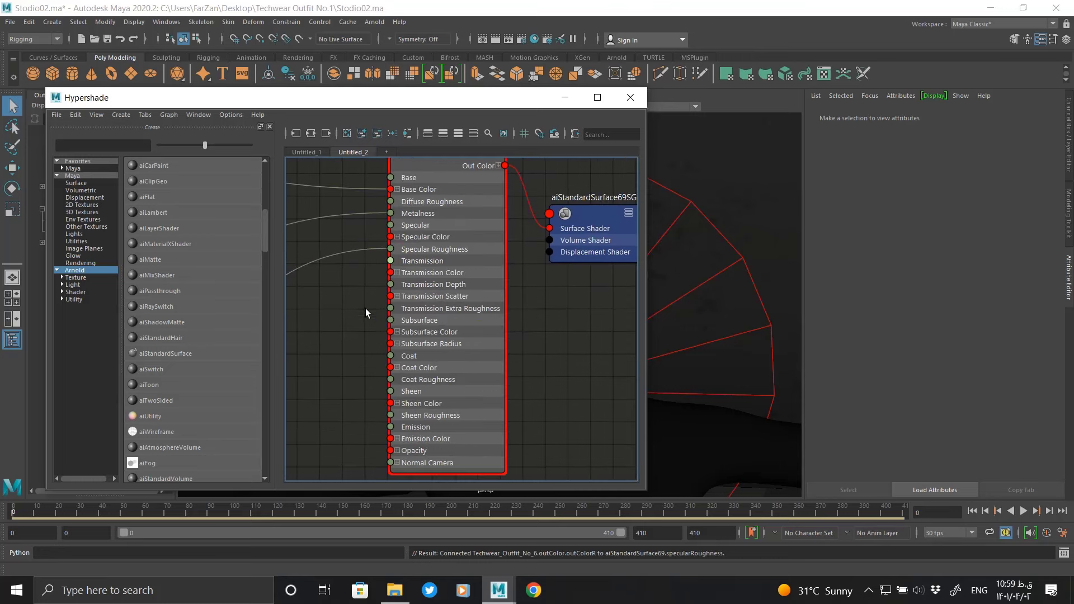
{"action": "scroll", "coordinate": [381, 302], "scroll_direction": "down", "scroll_amount": 3}
{"action": "scroll", "coordinate": [429, 266], "scroll_direction": "up", "scroll_amount": 4}
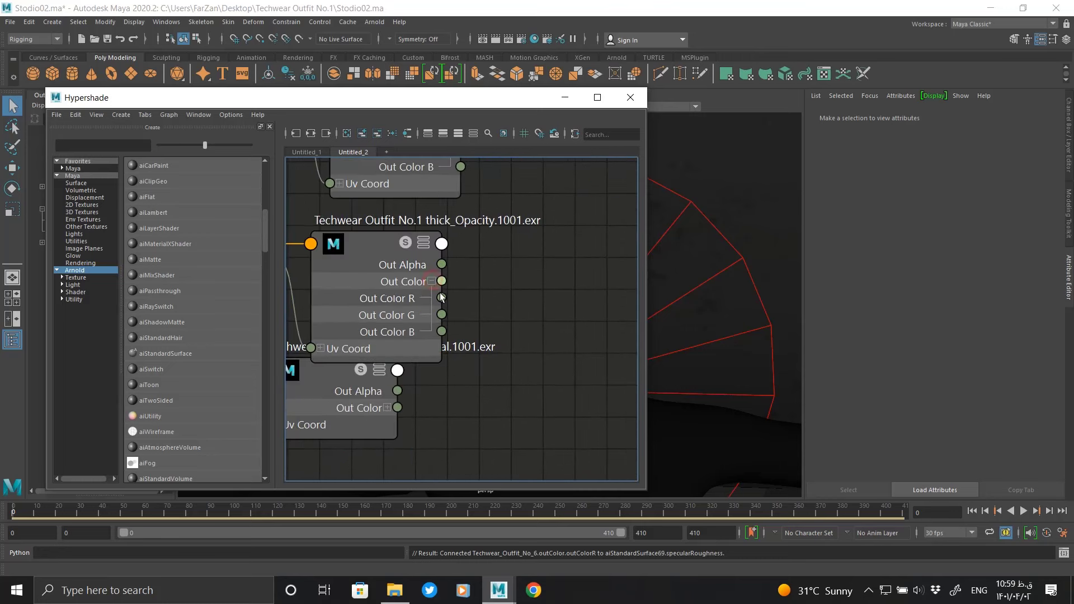
{"action": "scroll", "coordinate": [532, 250], "scroll_direction": "down", "scroll_amount": 3}
{"action": "scroll", "coordinate": [391, 259], "scroll_direction": "up", "scroll_amount": 4}
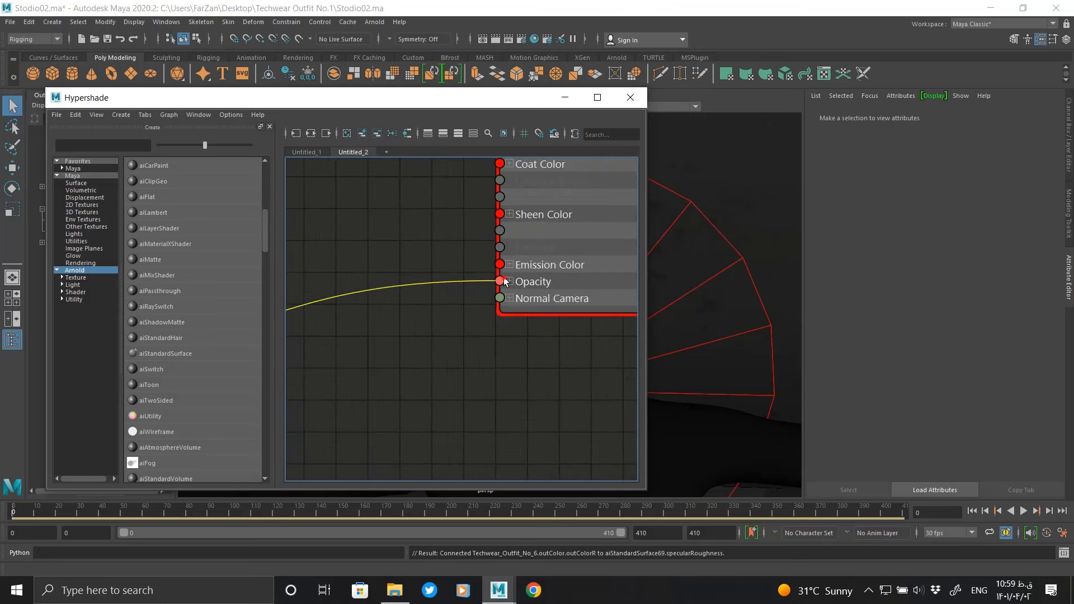
{"action": "left_click", "coordinate": [499, 280]}
Step: Route the Normal texture through a new aiNormalMap4 into the shader's Normal Camera
{"action": "scroll", "coordinate": [580, 250], "scroll_direction": "down", "scroll_amount": 2}
{"action": "scroll", "coordinate": [579, 250], "scroll_direction": "down", "scroll_amount": 2}
{"action": "left_click", "coordinate": [380, 291]}
{"action": "scroll", "coordinate": [391, 291], "scroll_direction": "up", "scroll_amount": 4}
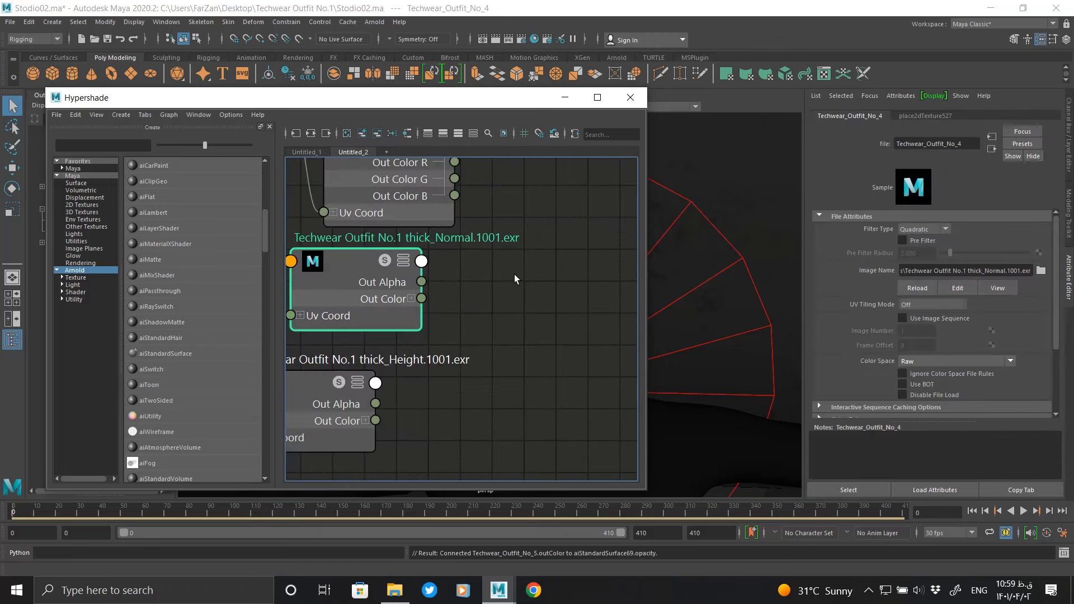
{"action": "left_click", "coordinate": [527, 265]}
{"action": "key", "text": "Tab"}
{"action": "type", "text": "n"}
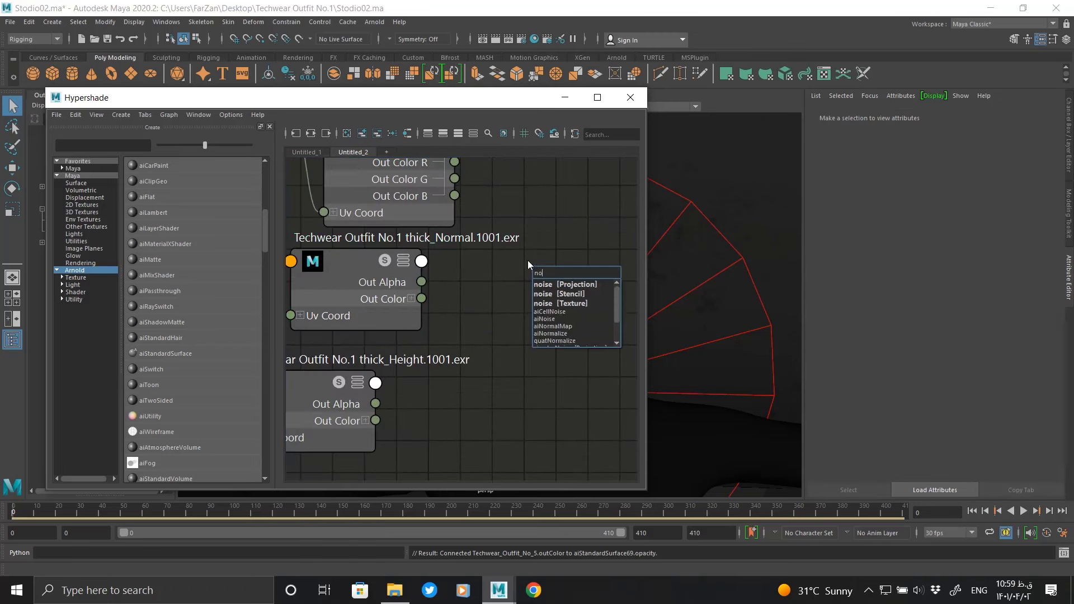
{"action": "type", "text": "ormal"}
{"action": "left_click", "coordinate": [559, 283]}
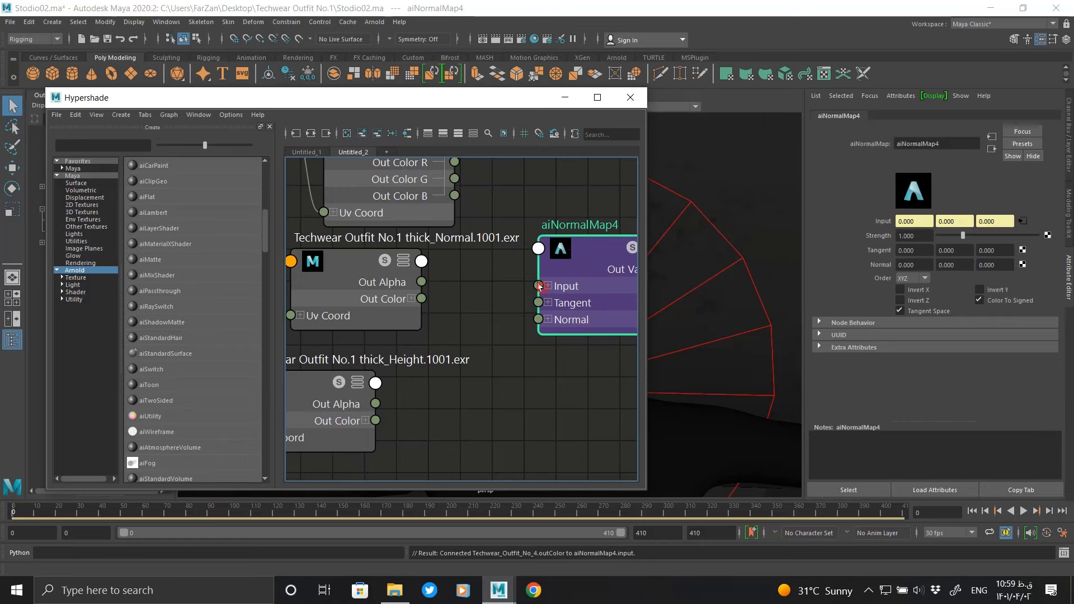
{"action": "middle_click_drag", "start_coordinate": [540, 286], "coordinate": [442, 235], "text": "alt"}
{"action": "scroll", "coordinate": [408, 280], "scroll_direction": "down", "scroll_amount": 3}
{"action": "left_click_drag", "start_coordinate": [442, 235], "coordinate": [452, 214]}
{"action": "scroll", "coordinate": [478, 326], "scroll_direction": "down", "scroll_amount": 3}
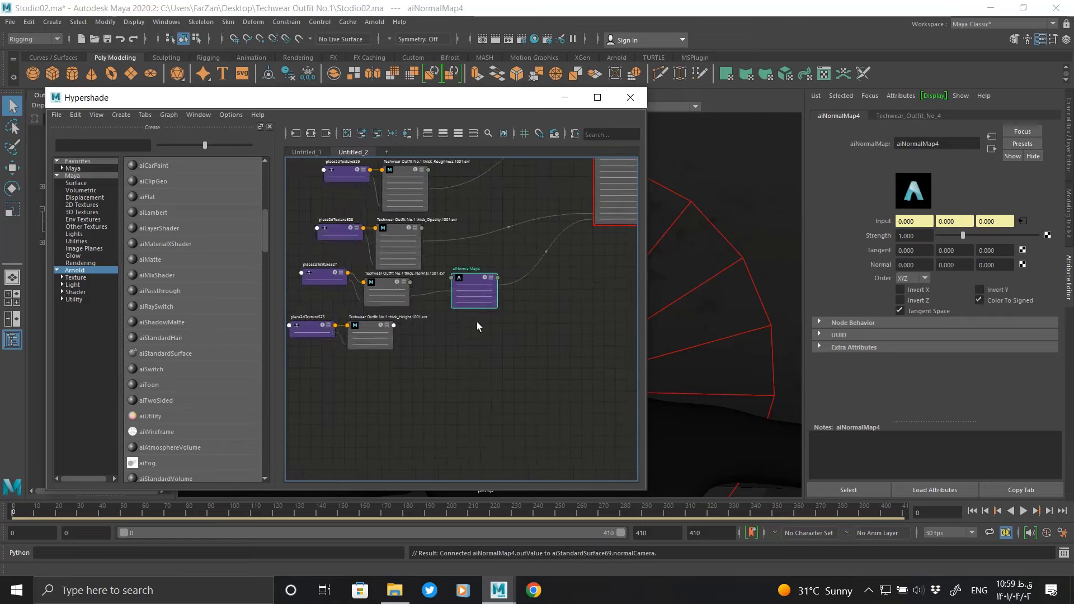
Step: Plug the Height texture into a displacement shader with Scale 0.3
{"action": "key", "text": "3"}
{"action": "key", "text": "a"}
{"action": "left_click_drag", "start_coordinate": [574, 178], "coordinate": [595, 246]}
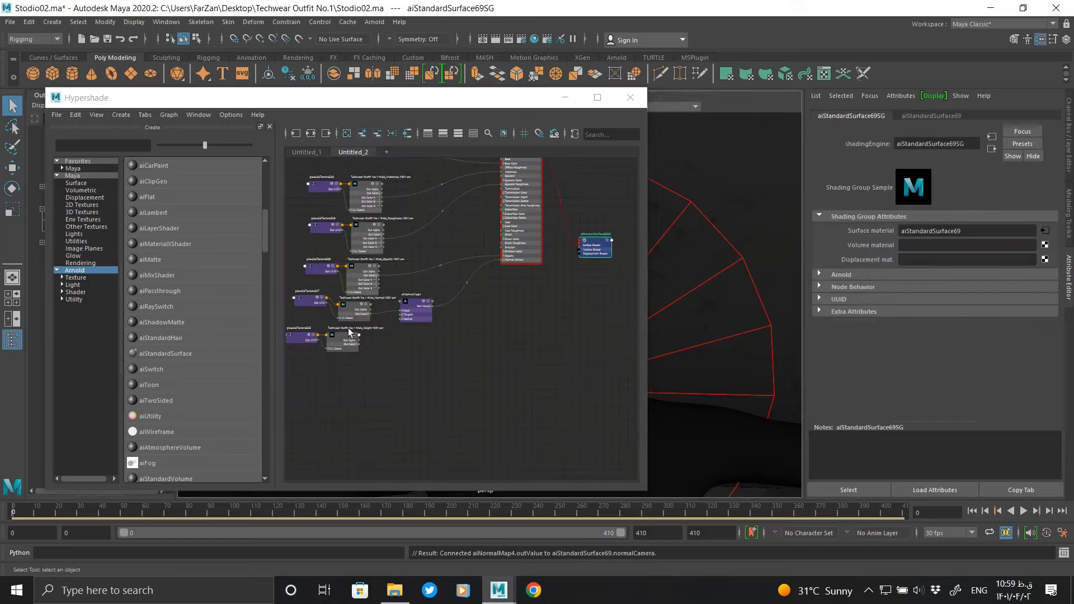
{"action": "left_click_drag", "start_coordinate": [358, 335], "coordinate": [581, 254]}
{"action": "scroll", "coordinate": [395, 357], "scroll_direction": "up", "scroll_amount": 5}
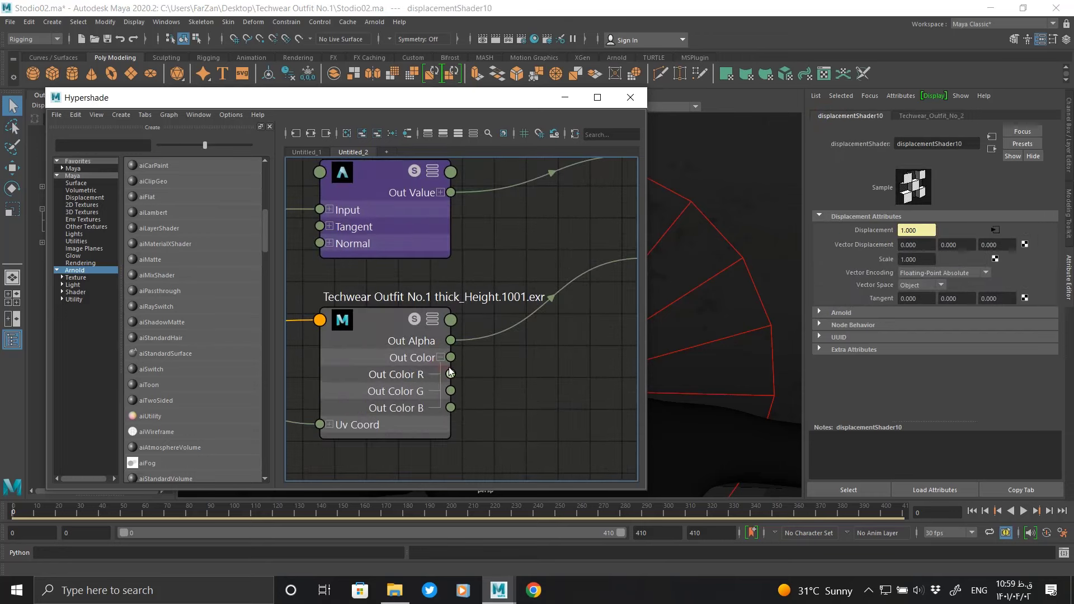
{"action": "scroll", "coordinate": [450, 372], "scroll_direction": "down", "scroll_amount": 3}
{"action": "left_click_drag", "start_coordinate": [411, 405], "coordinate": [511, 348]}
{"action": "double_click", "coordinate": [907, 259]}
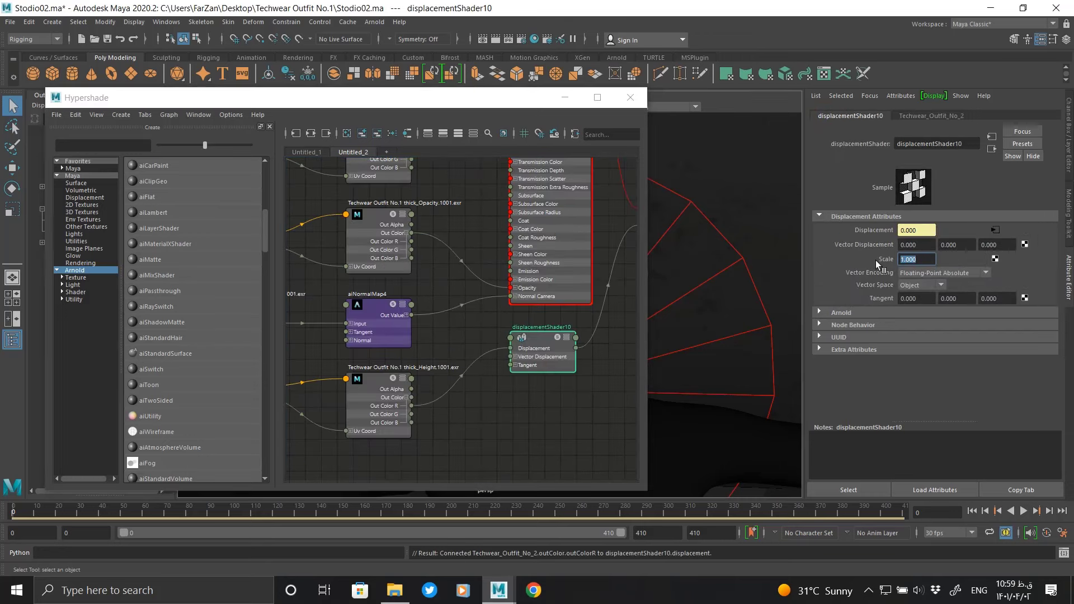
{"action": "type", "text": "0.3"}
{"action": "key", "text": "Return"}
Step: Set UV tiling to UDIM (Mari) on the BaseColor, Metalness, Roughness and Opacity file nodes
{"action": "scroll", "coordinate": [459, 319], "scroll_direction": "down", "scroll_amount": 3}
{"action": "left_click", "coordinate": [443, 229]}
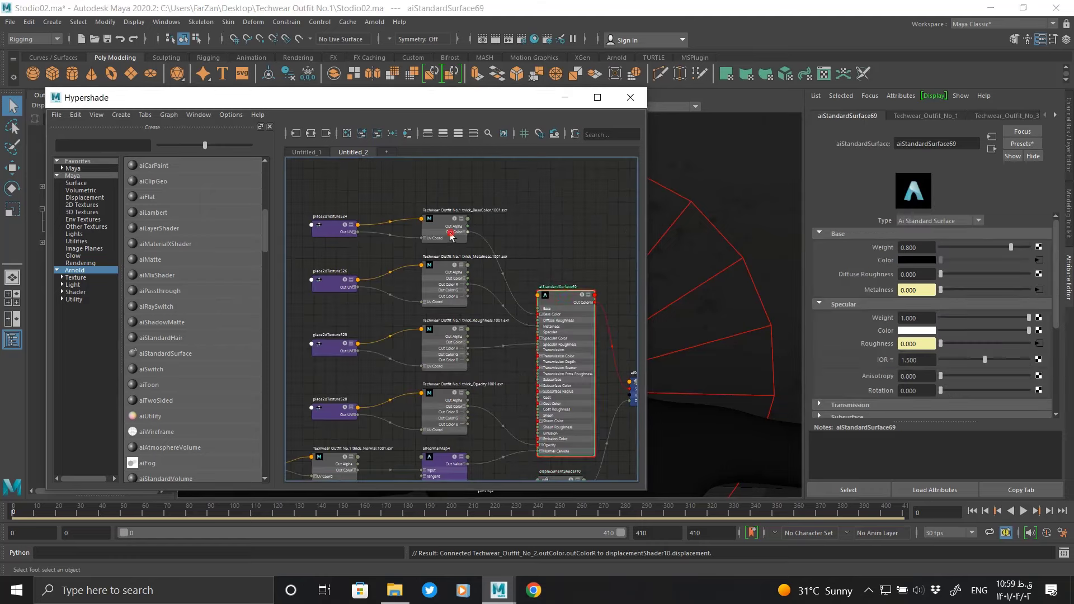
{"action": "left_click", "coordinate": [924, 304]}
{"action": "left_click", "coordinate": [929, 339]}
{"action": "left_click", "coordinate": [445, 280]}
{"action": "left_click", "coordinate": [924, 305]}
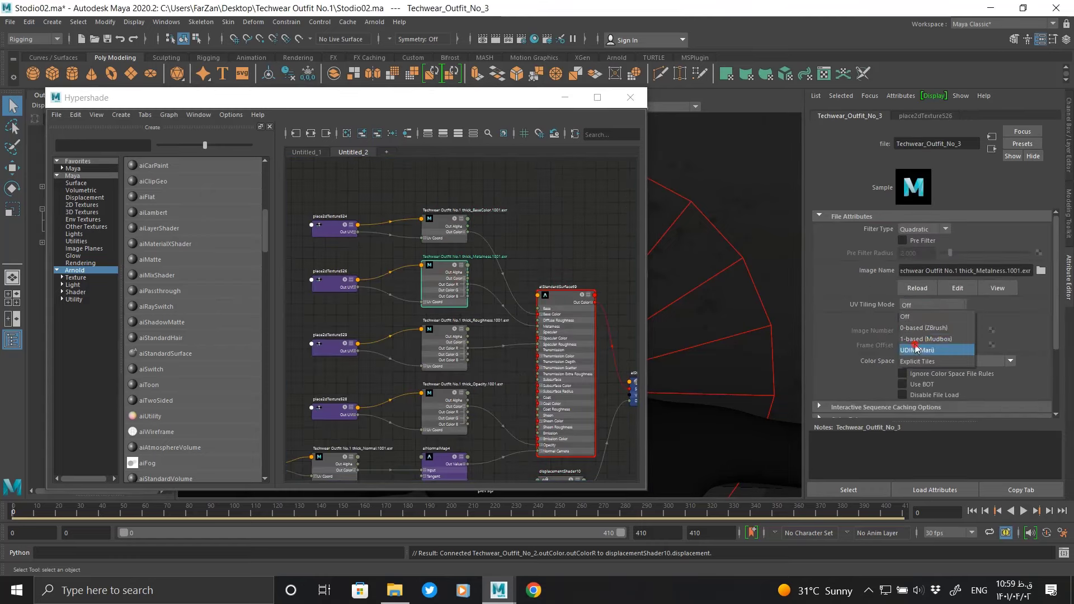
{"action": "left_click", "coordinate": [929, 339]}
{"action": "left_click", "coordinate": [463, 350]}
{"action": "left_click", "coordinate": [926, 350]}
{"action": "left_click", "coordinate": [445, 403]}
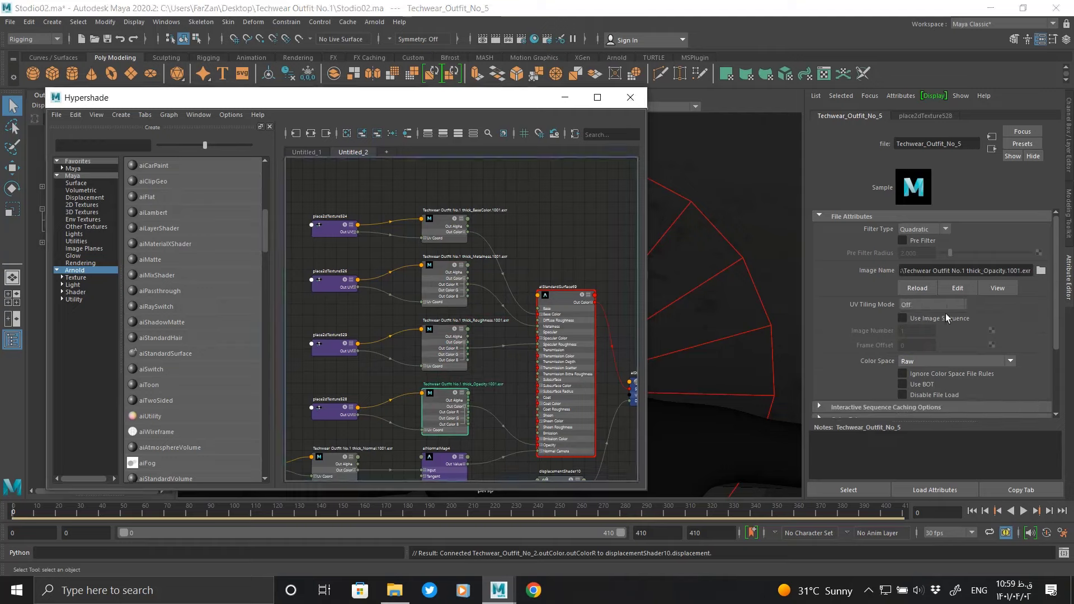
{"action": "left_click", "coordinate": [924, 305]}
{"action": "left_click", "coordinate": [926, 349]}
Step: Set UV tiling to UDIM (Mari) on the Normal and Height file nodes
{"action": "scroll", "coordinate": [449, 415], "scroll_direction": "up", "scroll_amount": 3}
{"action": "left_click", "coordinate": [306, 398]}
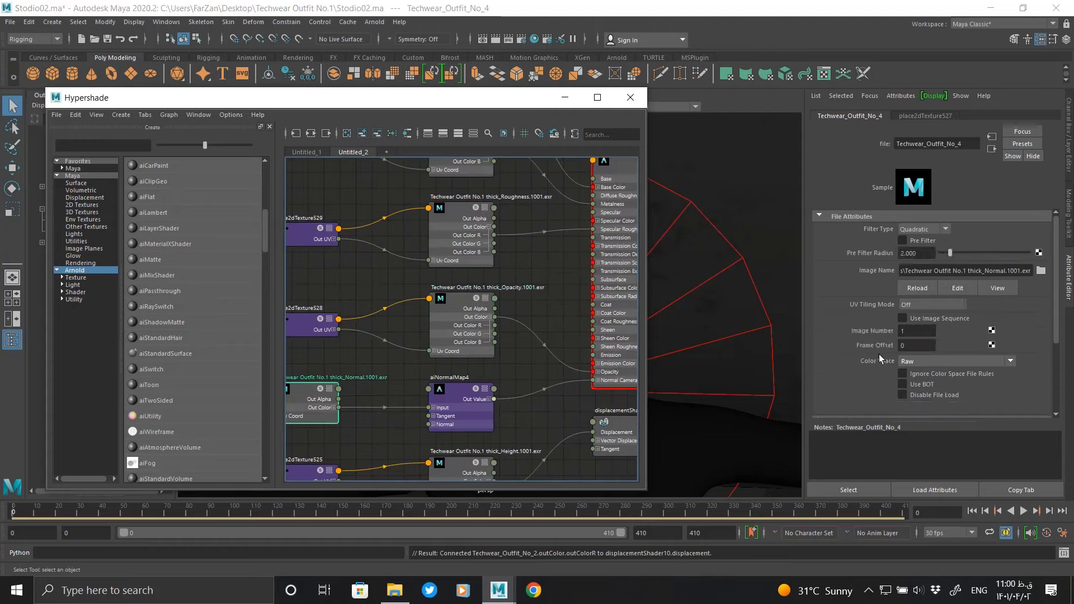
{"action": "left_click", "coordinate": [921, 350]}
{"action": "middle_click_drag", "start_coordinate": [503, 436], "coordinate": [503, 327]}
{"action": "left_click", "coordinate": [462, 363]}
{"action": "left_click", "coordinate": [932, 304]}
{"action": "left_click", "coordinate": [926, 349]}
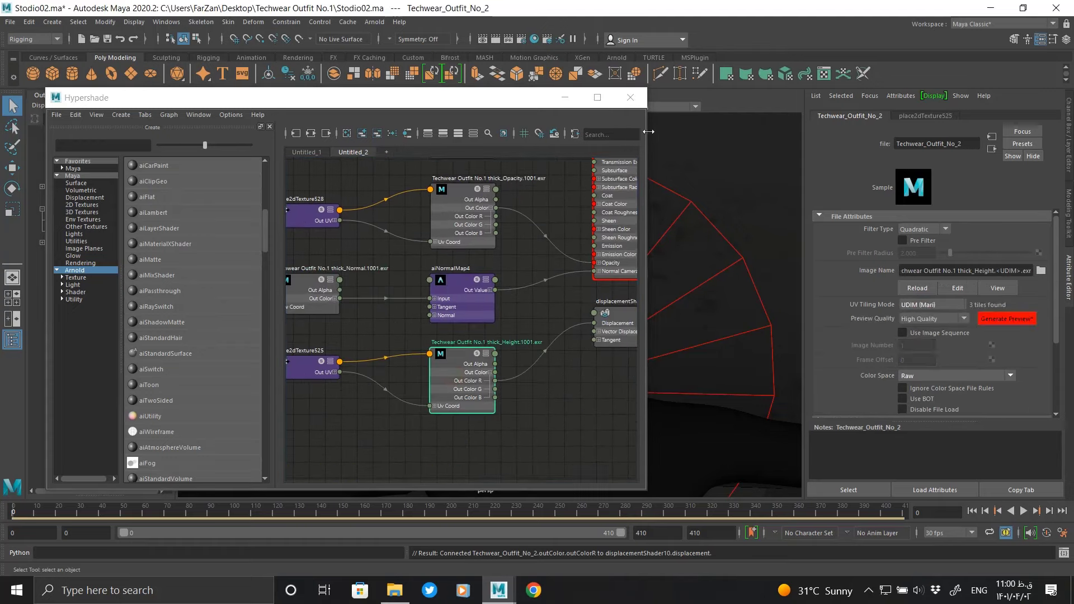
Step: Select the cloth mesh and graph aiStandardSurface69's full input network
{"action": "left_click", "coordinate": [606, 192]}
{"action": "key", "text": "f"}
{"action": "left_click_drag", "start_coordinate": [336, 97], "coordinate": [122, 96]}
{"action": "right_click_drag", "start_coordinate": [263, 229], "coordinate": [347, 226]}
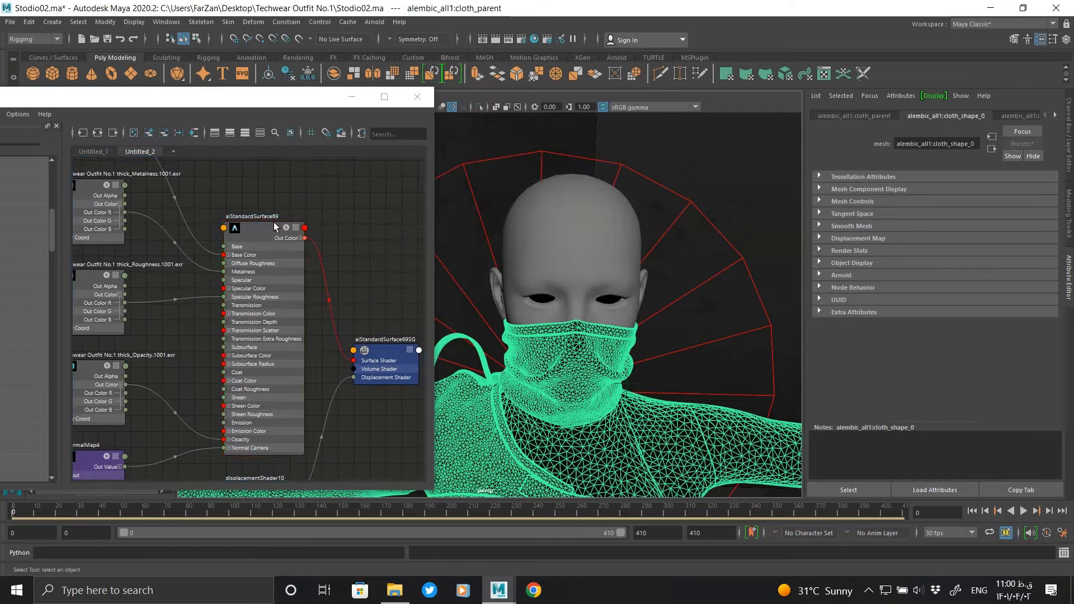
{"action": "scroll", "coordinate": [266, 237], "scroll_direction": "up", "scroll_amount": 5}
{"action": "right_click", "coordinate": [267, 236]}
{"action": "left_click", "coordinate": [267, 237]}
Step: Select the BaseColor node and orbit the viewport over the textured outfit
{"action": "key", "text": "f"}
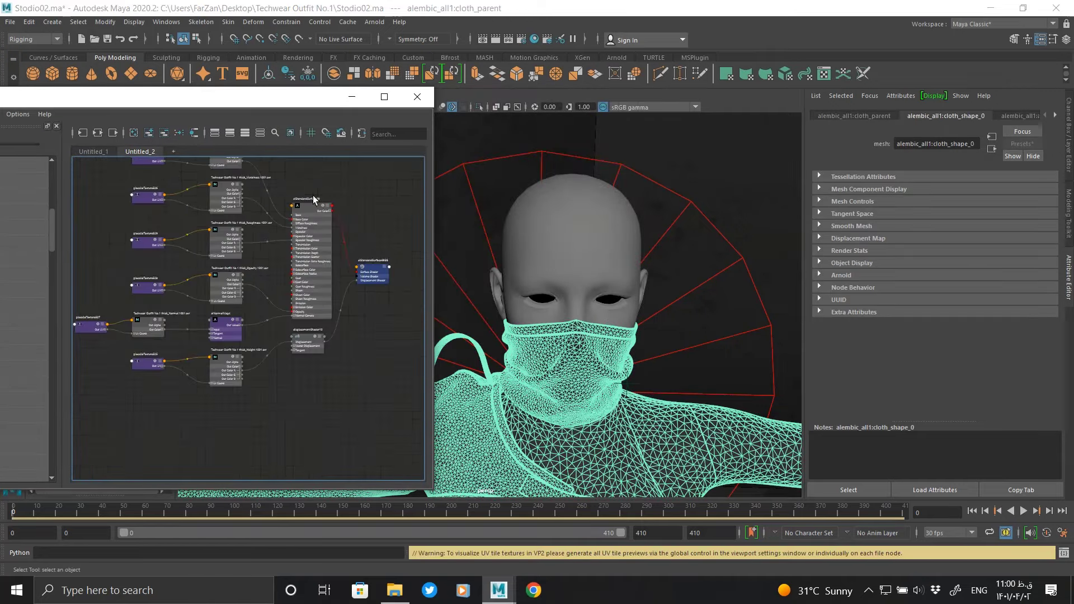
{"action": "scroll", "coordinate": [250, 204], "scroll_direction": "up", "scroll_amount": 10}
{"action": "left_click", "coordinate": [250, 204]}
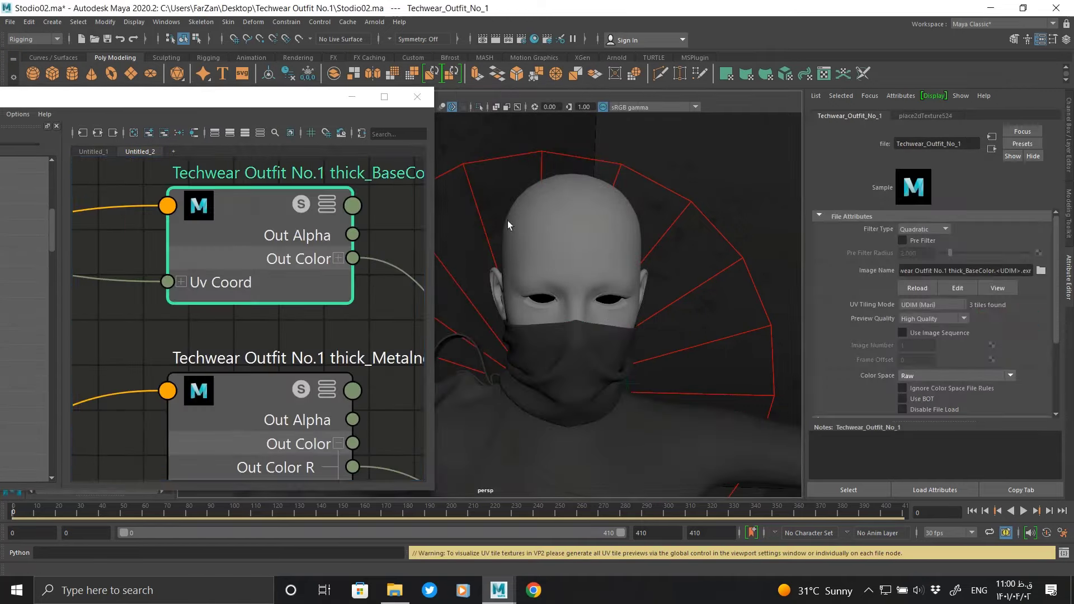
{"action": "left_click_drag", "start_coordinate": [228, 93], "coordinate": [169, 108]}
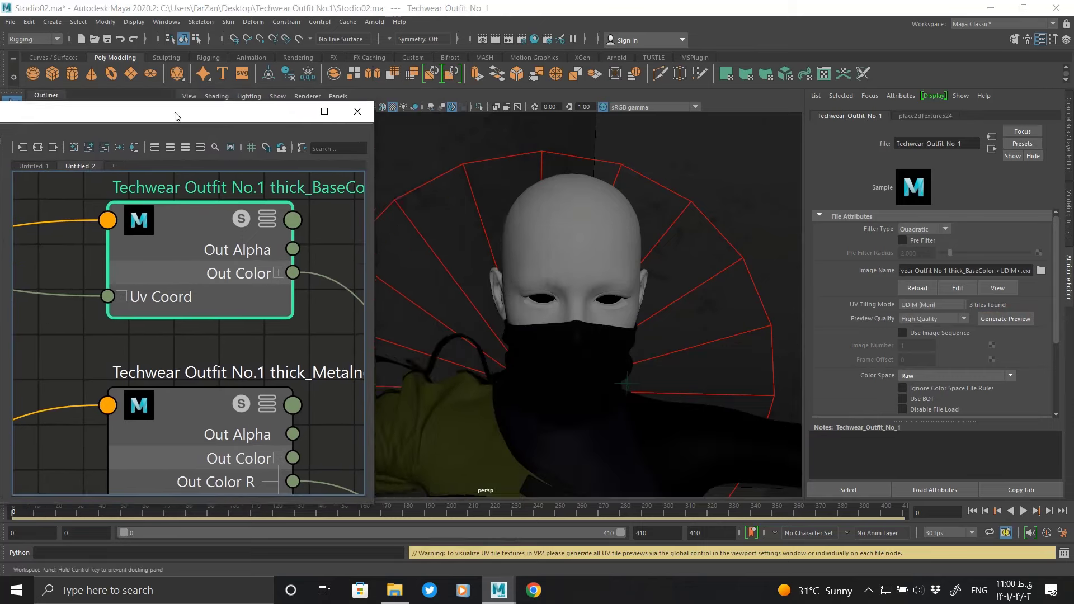
{"action": "left_click_drag", "start_coordinate": [560, 280], "coordinate": [597, 358], "text": "alt"}
{"action": "mouse_move", "coordinate": [597, 358]}
{"action": "middle_mouse_down", "text": "alt"}
{"action": "mouse_move", "coordinate": [586, 211]}
{"action": "mouse_move", "coordinate": [569, 292]}
{"action": "middle_mouse_up", "text": "alt"}
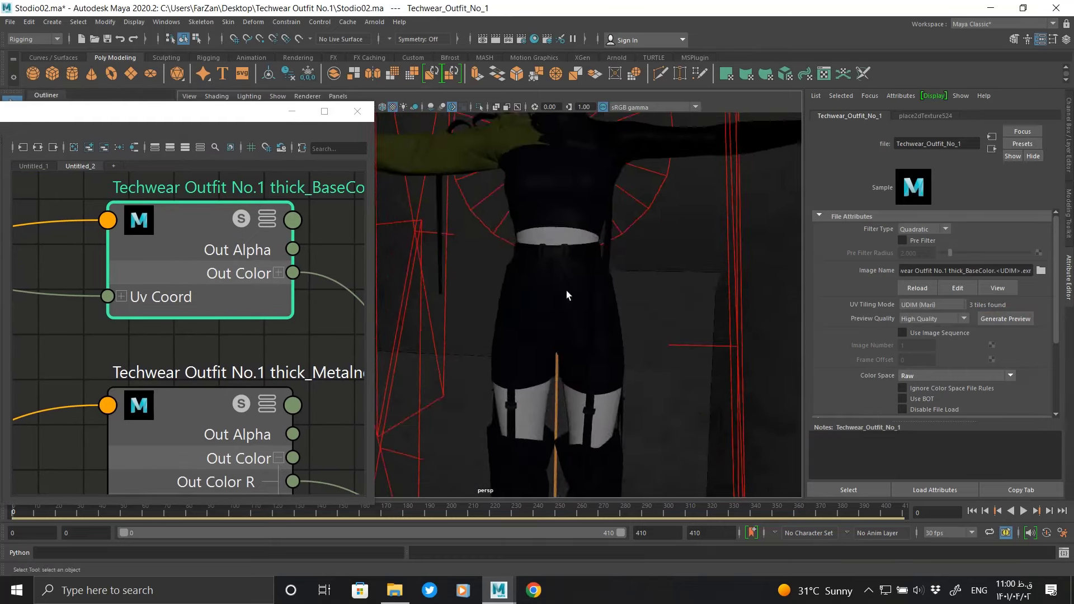
{"action": "left_click_drag", "start_coordinate": [569, 293], "coordinate": [564, 305], "text": "alt"}
Step: Zoom in on the belt buckle, then minimize the Hypershade window
{"action": "left_click", "coordinate": [240, 223]}
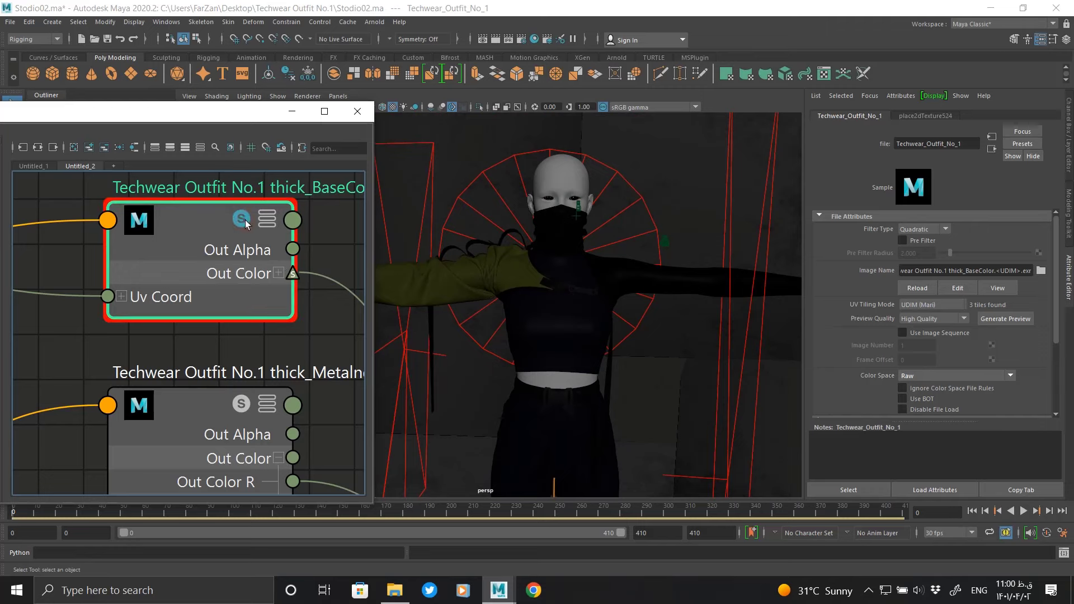
{"action": "mouse_move", "coordinate": [652, 331]}
{"action": "right_mouse_down", "text": "alt"}
{"action": "mouse_move", "coordinate": [503, 228]}
{"action": "mouse_move", "coordinate": [425, 212]}
{"action": "right_mouse_up", "text": "alt"}
{"action": "left_click", "coordinate": [246, 221]}
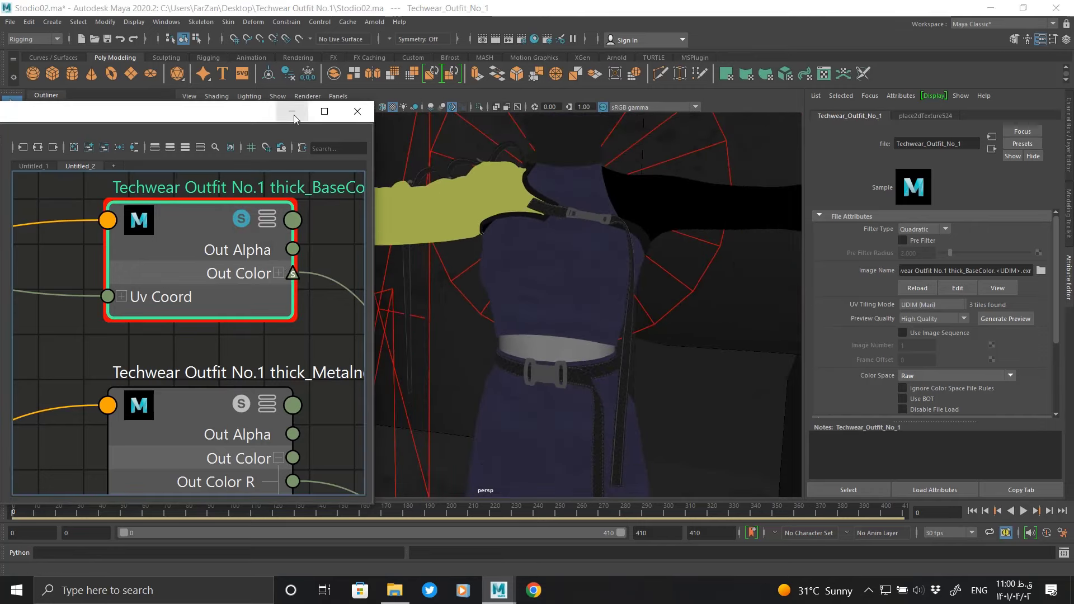
{"action": "scroll", "coordinate": [281, 251], "scroll_direction": "down", "scroll_amount": 2}
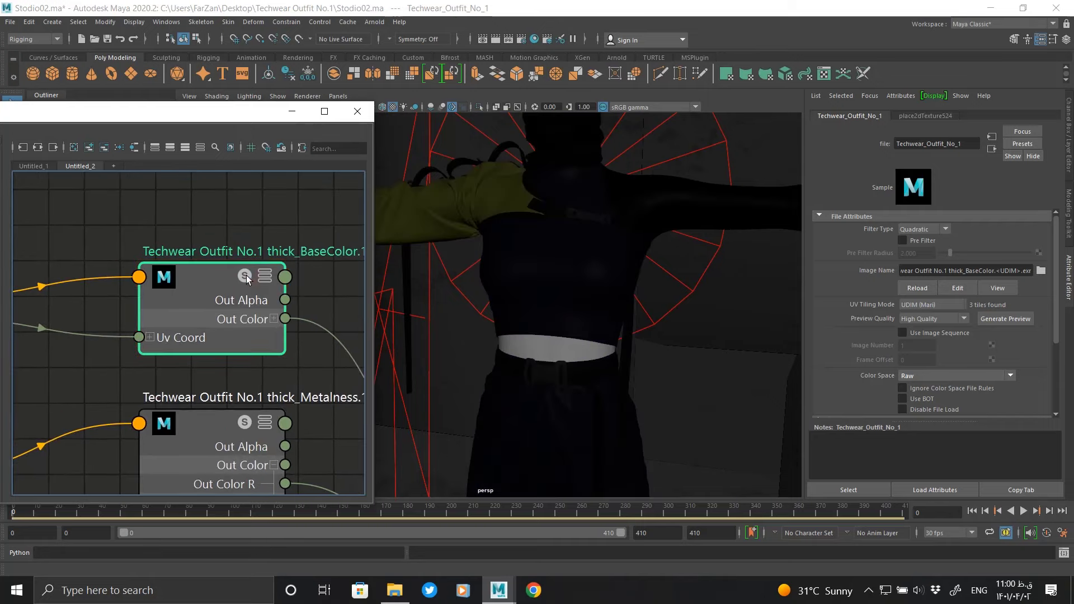
{"action": "left_click", "coordinate": [298, 112]}
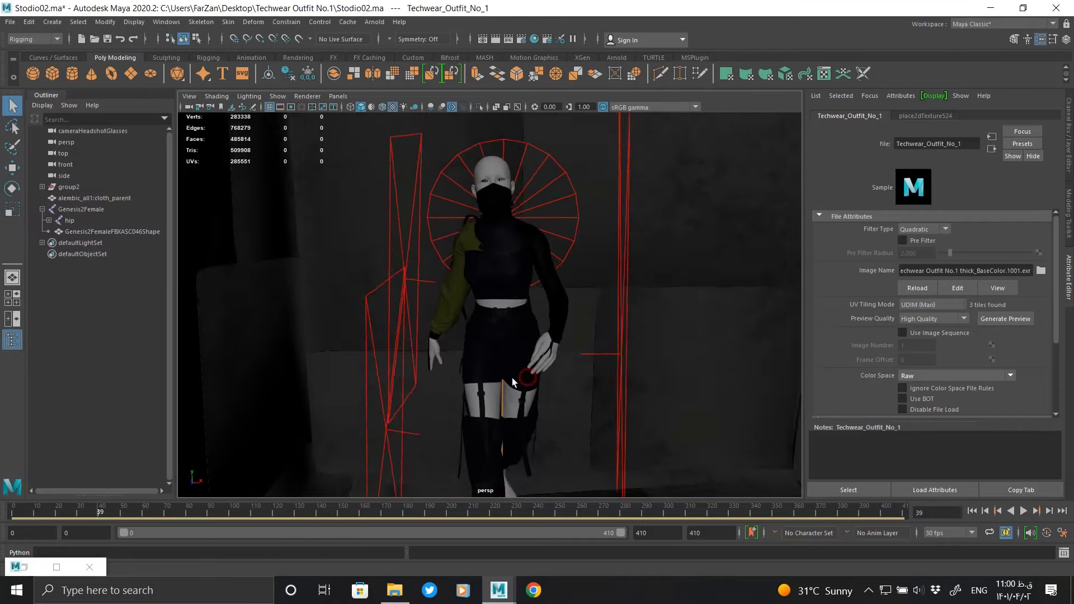
Step: Play the walk animation and set a two-pane layout with cameraFar1100_2000 on the left
{"action": "key", "text": "Escape"}
{"action": "key", "text": "alt+v"}
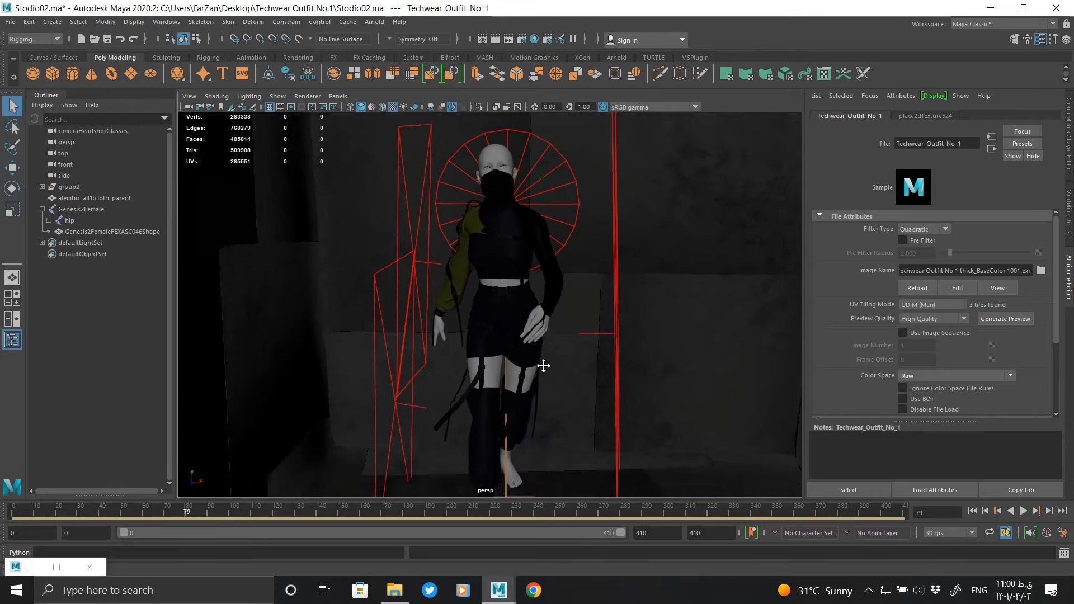
{"action": "key", "text": "space"}
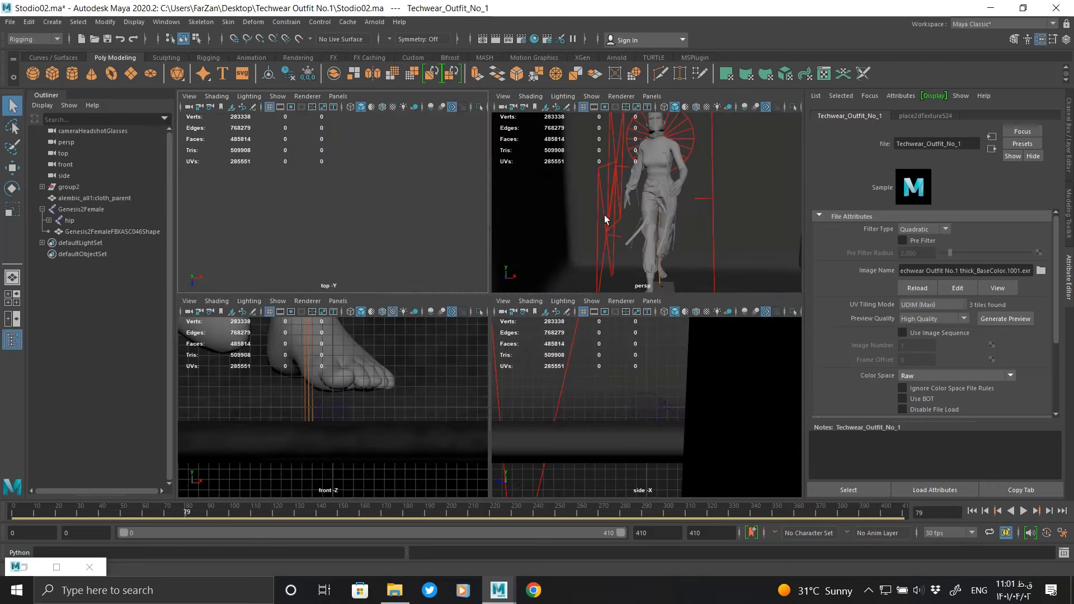
{"action": "left_click", "coordinate": [14, 319]}
{"action": "left_click", "coordinate": [326, 99]}
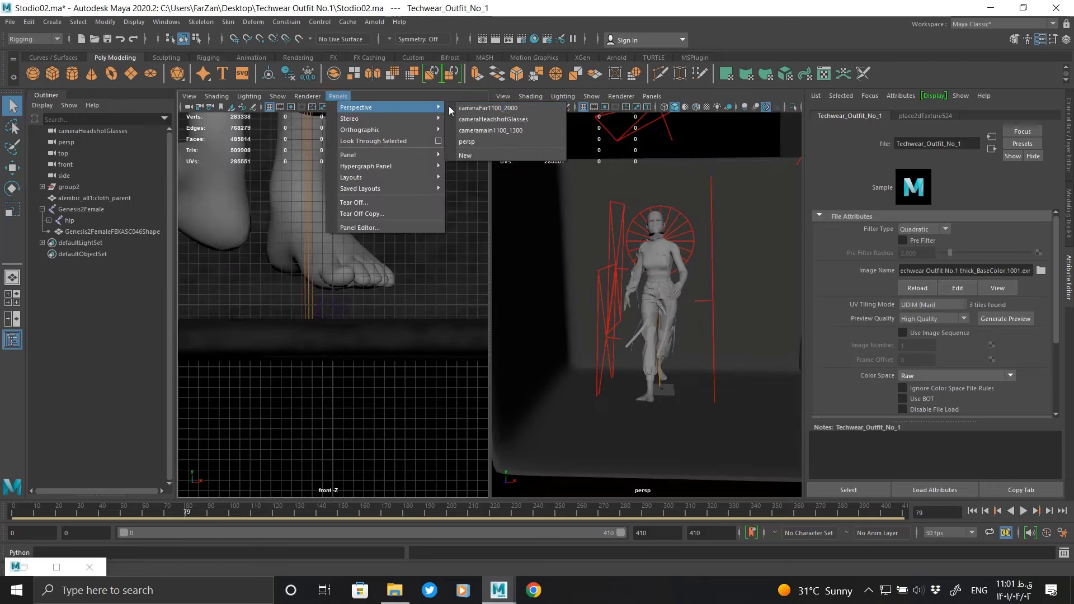
{"action": "left_click", "coordinate": [482, 127]}
Step: Select the bg background mesh, then the character's cloth
{"action": "left_click", "coordinate": [410, 241]}
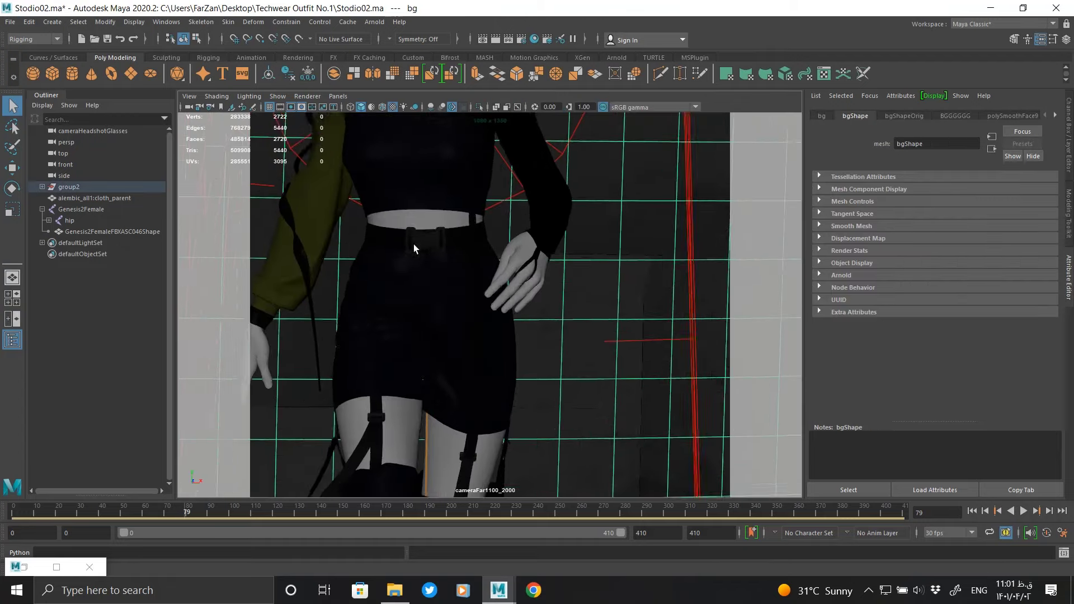
{"action": "scroll", "coordinate": [404, 275], "scroll_direction": "down", "scroll_amount": 5}
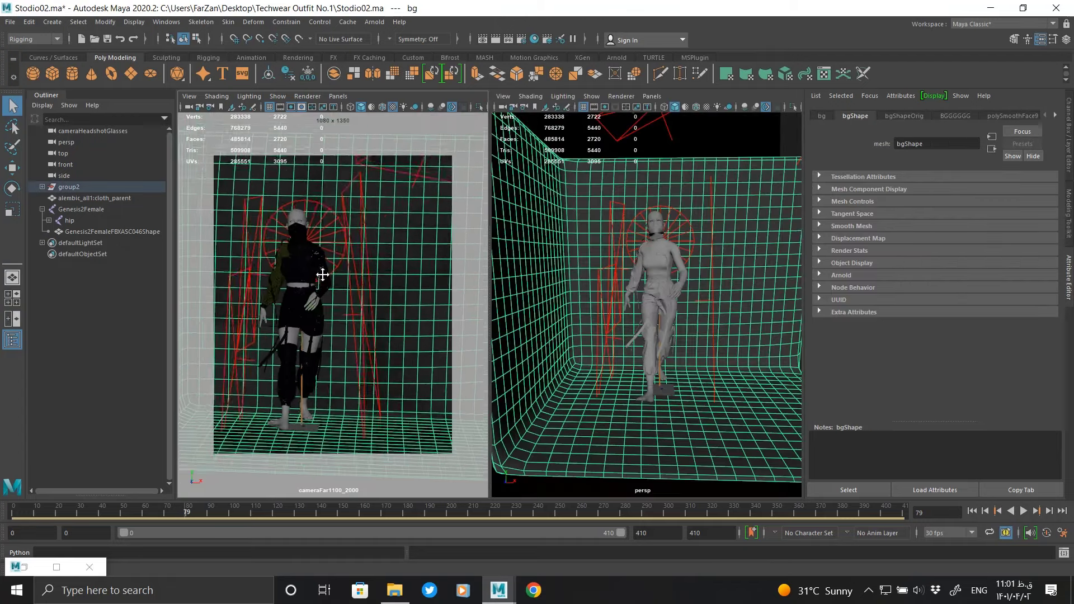
{"action": "scroll", "coordinate": [380, 261], "scroll_direction": "up", "scroll_amount": 3}
{"action": "left_click", "coordinate": [380, 260]}
Step: Select the left pane's camera cameraFar1100_2000 and expand its Arnold attributes
{"action": "left_click", "coordinate": [189, 96]}
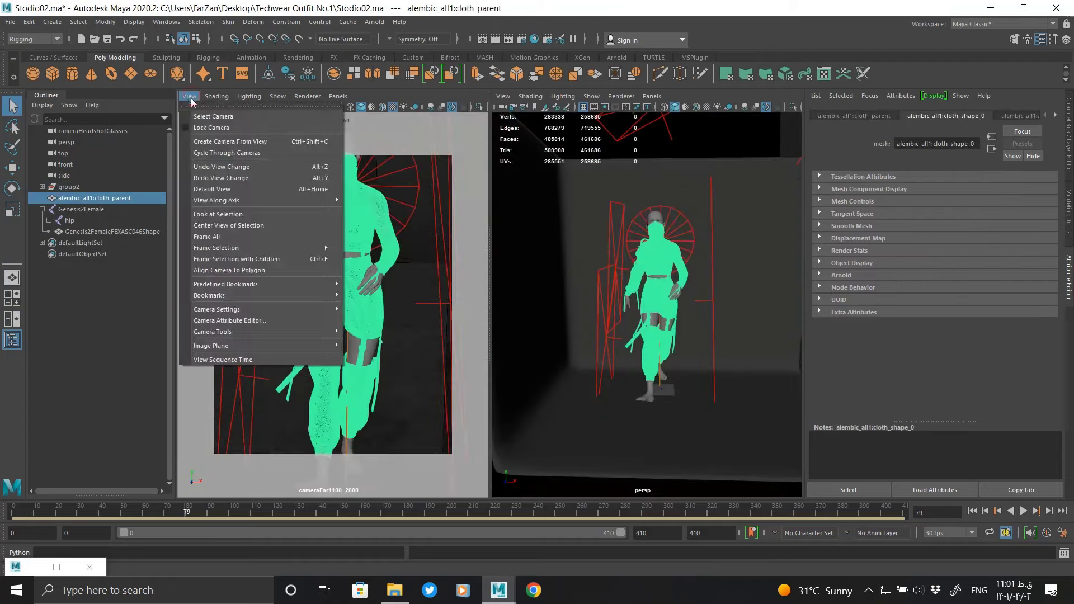
{"action": "left_click", "coordinate": [218, 112]}
{"action": "scroll", "coordinate": [896, 291], "scroll_direction": "down", "scroll_amount": 3}
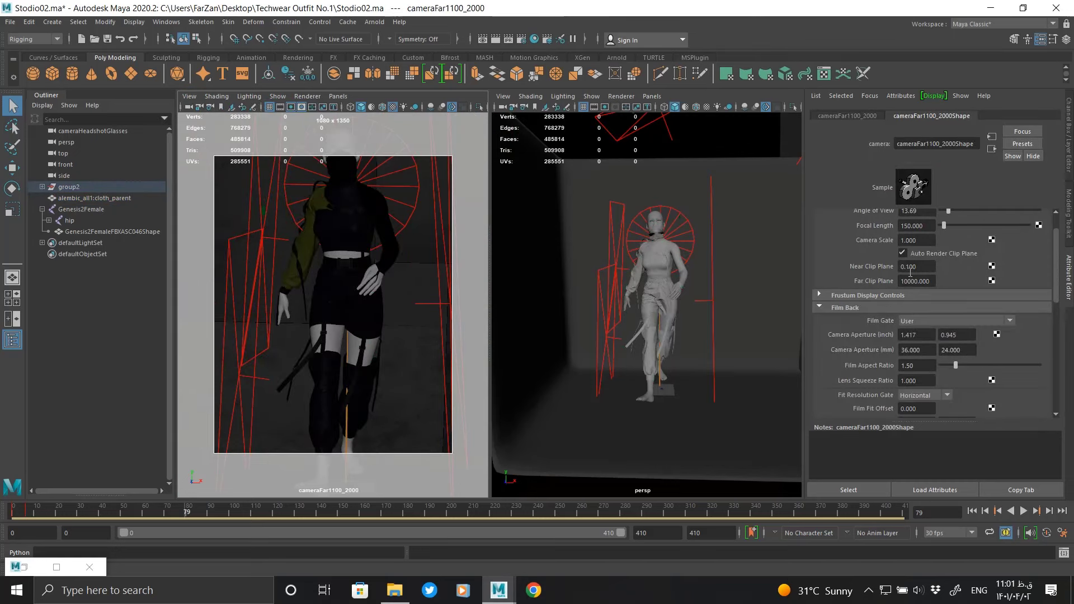
{"action": "scroll", "coordinate": [864, 324], "scroll_direction": "down", "scroll_amount": 3}
{"action": "scroll", "coordinate": [864, 325], "scroll_direction": "down", "scroll_amount": 3}
{"action": "scroll", "coordinate": [861, 319], "scroll_direction": "down", "scroll_amount": 3}
{"action": "left_click", "coordinate": [861, 314]}
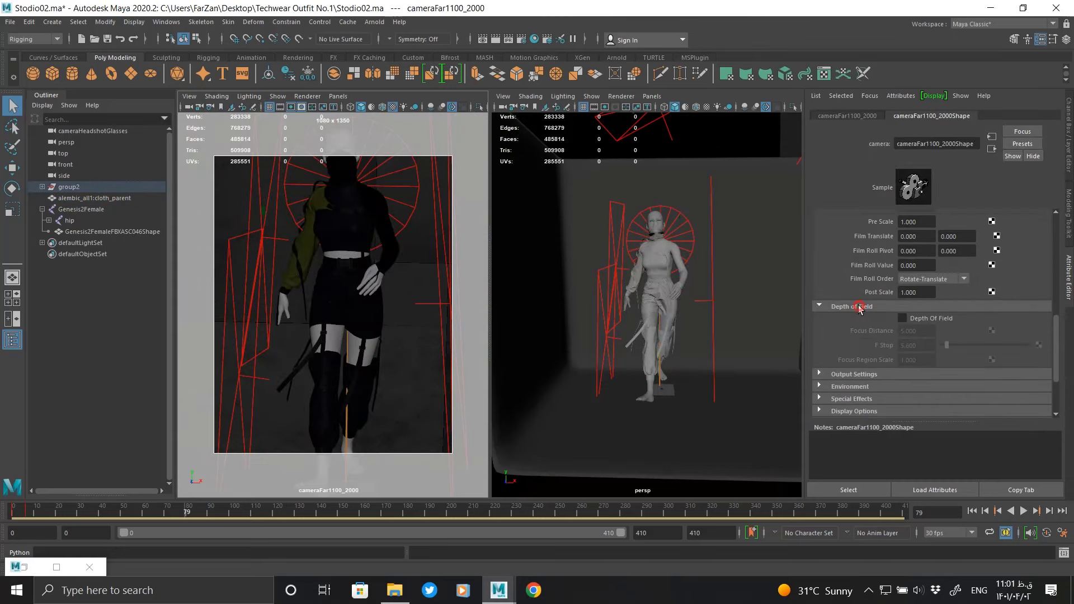
{"action": "left_click", "coordinate": [842, 404]}
Step: Review the camera's Arnold attributes, then select the background floor mesh
{"action": "scroll", "coordinate": [864, 347], "scroll_direction": "down", "scroll_amount": 3}
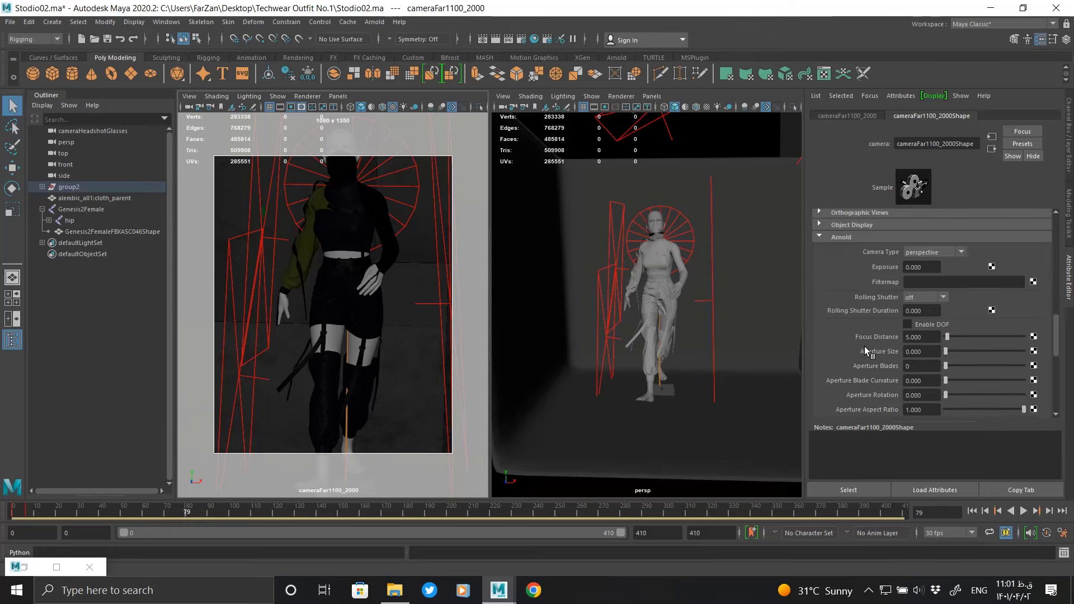
{"action": "scroll", "coordinate": [865, 347], "scroll_direction": "up", "scroll_amount": 3}
{"action": "scroll", "coordinate": [383, 280], "scroll_direction": "up", "scroll_amount": 5}
{"action": "scroll", "coordinate": [364, 283], "scroll_direction": "down", "scroll_amount": 6}
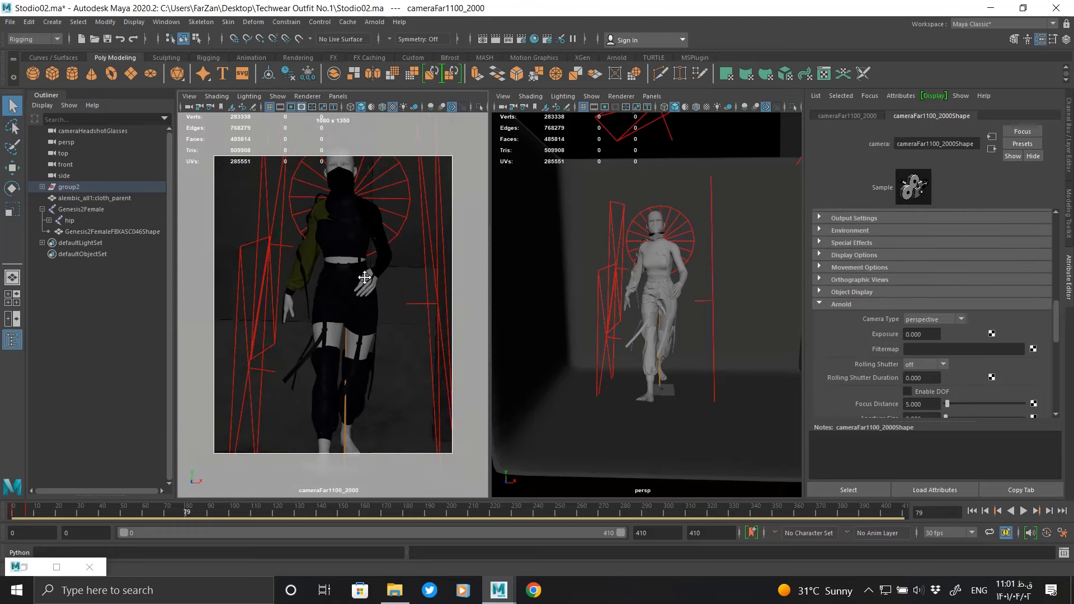
{"action": "middle_click_drag", "start_coordinate": [365, 283], "coordinate": [358, 258], "text": "alt"}
{"action": "scroll", "coordinate": [708, 342], "scroll_direction": "up", "scroll_amount": 5}
{"action": "scroll", "coordinate": [702, 343], "scroll_direction": "up", "scroll_amount": 5}
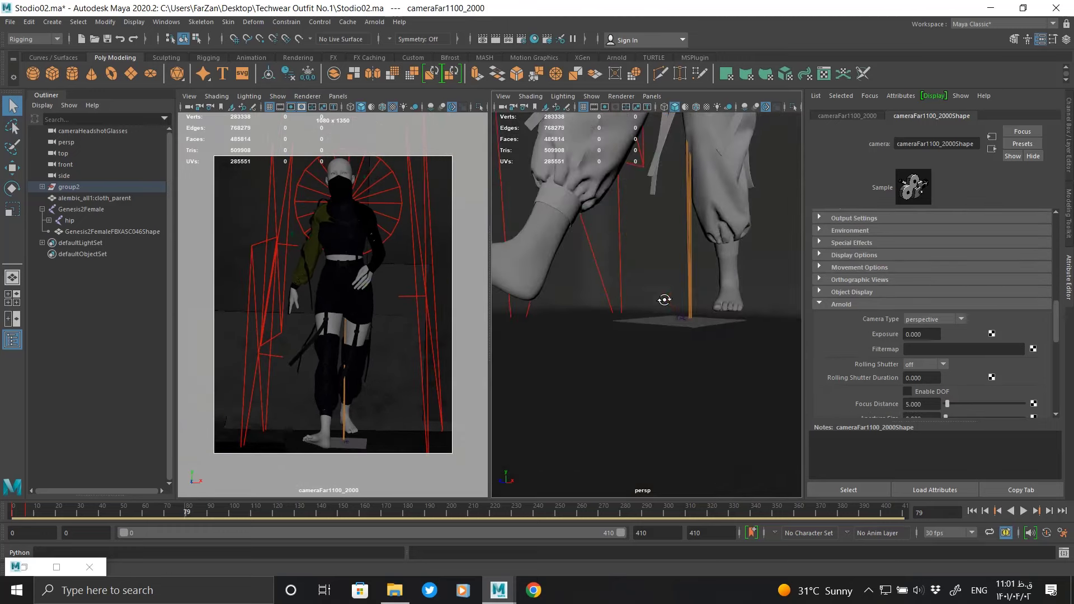
{"action": "left_click", "coordinate": [699, 342]}
Step: Move the bg floor along Y so it sits under the feet, and orbit to check it
{"action": "left_click_drag", "start_coordinate": [521, 379], "coordinate": [520, 363]}
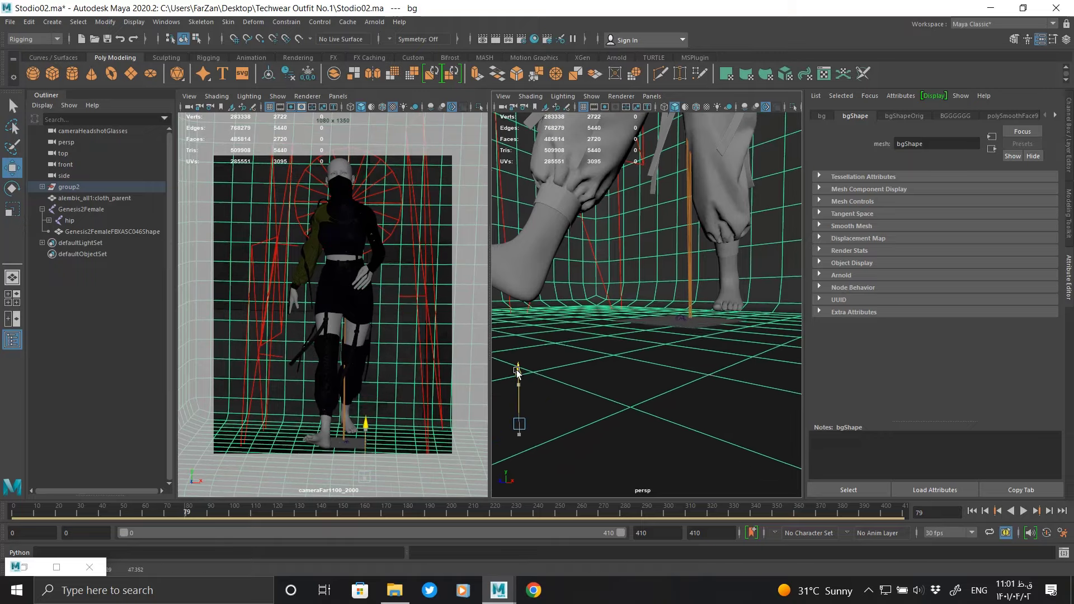
{"action": "left_click_drag", "start_coordinate": [695, 335], "coordinate": [757, 346], "text": "alt"}
{"action": "scroll", "coordinate": [634, 295], "scroll_direction": "down", "scroll_amount": 8}
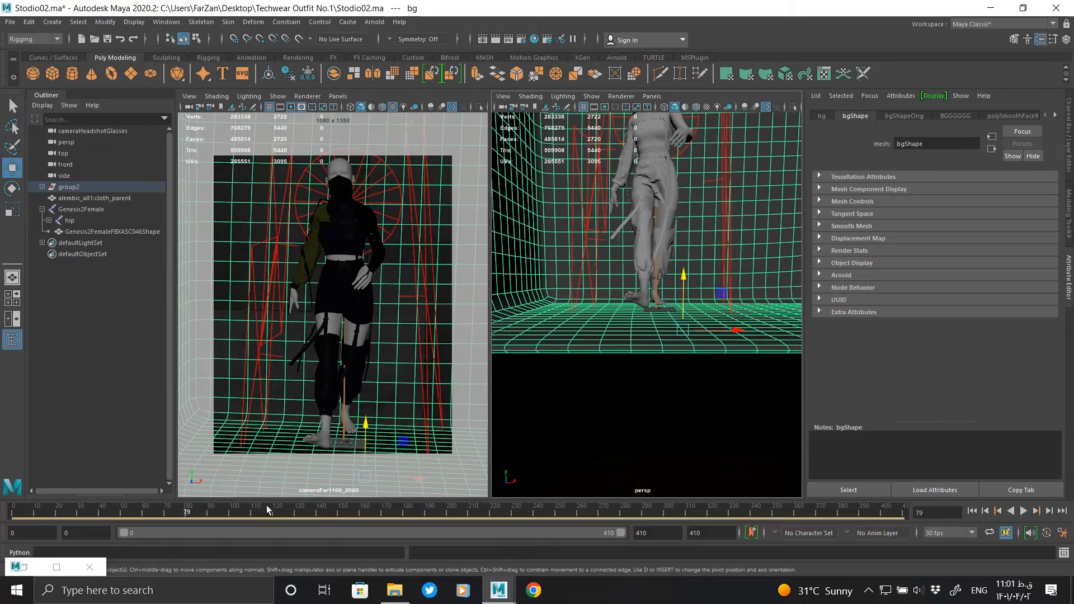
Step: Scrub the timeline to frame 82, then step forward to frame 84
{"action": "left_click_drag", "start_coordinate": [189, 512], "coordinate": [194, 512]}
{"action": "scroll", "coordinate": [642, 403], "scroll_direction": "up", "scroll_amount": 5}
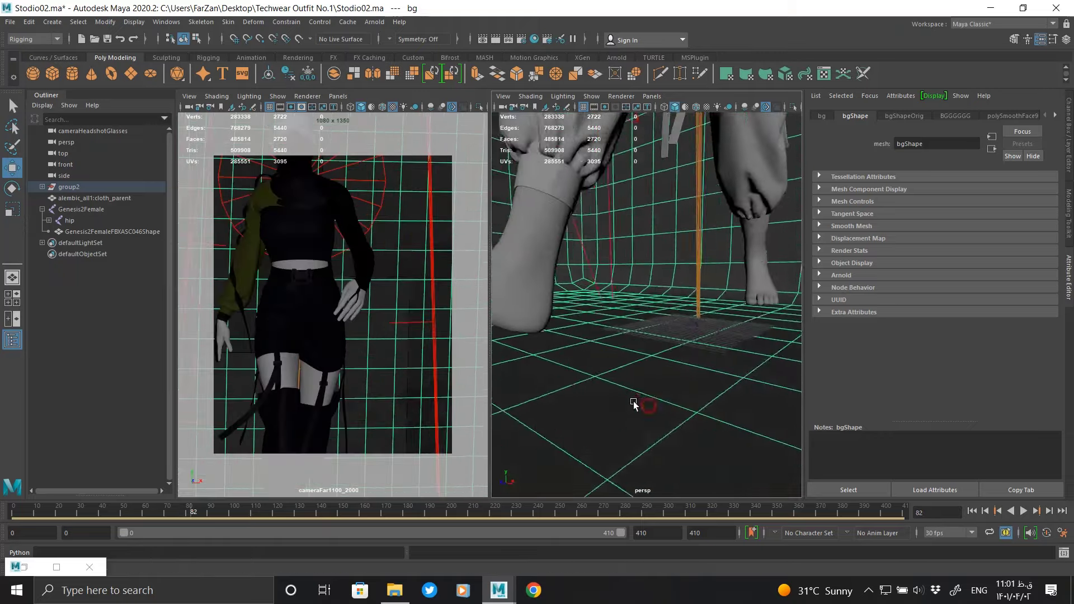
{"action": "scroll", "coordinate": [578, 374], "scroll_direction": "up", "scroll_amount": 3}
{"action": "key", "text": "alt+period"}
{"action": "key", "text": "alt+period"}
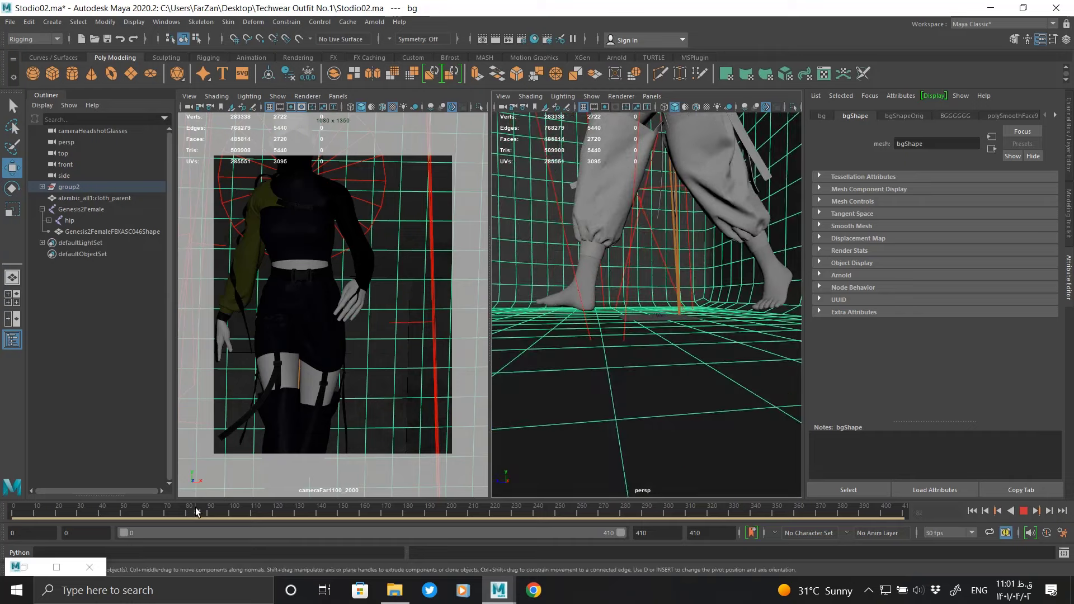
{"action": "scroll", "coordinate": [559, 338], "scroll_direction": "down", "scroll_amount": 3}
{"action": "scroll", "coordinate": [559, 338], "scroll_direction": "down", "scroll_amount": 5}
{"action": "scroll", "coordinate": [392, 363], "scroll_direction": "down", "scroll_amount": 3}
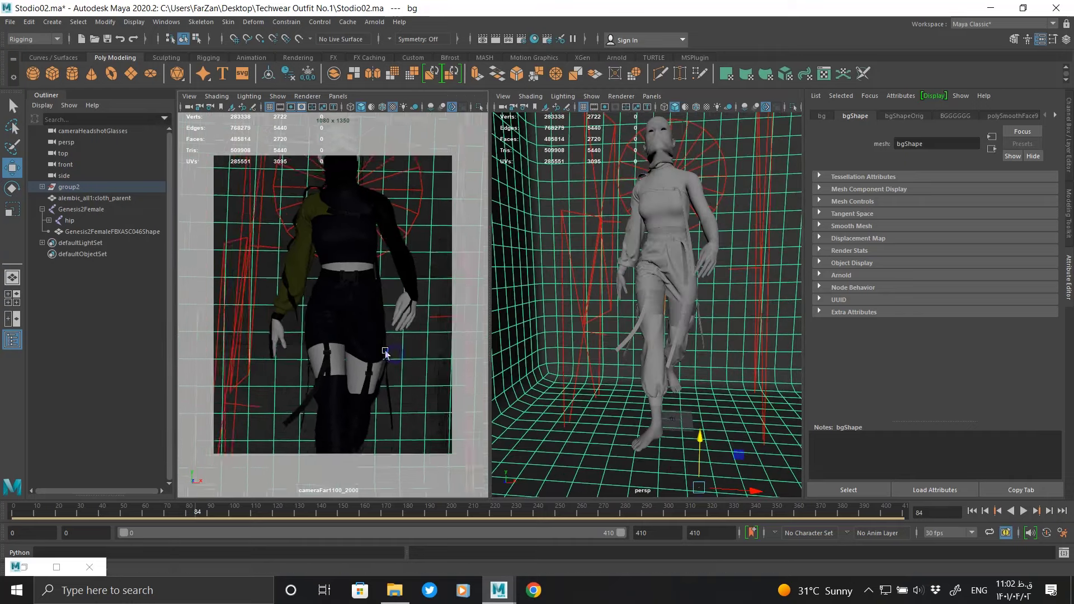
{"action": "scroll", "coordinate": [364, 354], "scroll_direction": "down", "scroll_amount": 3}
{"action": "scroll", "coordinate": [364, 353], "scroll_direction": "up", "scroll_amount": 3}
{"action": "scroll", "coordinate": [386, 313], "scroll_direction": "up", "scroll_amount": 2}
Step: Select the cloth, bglight and hairlight from a high angle, then open the Arnold RenderView
{"action": "left_click", "coordinate": [380, 314]}
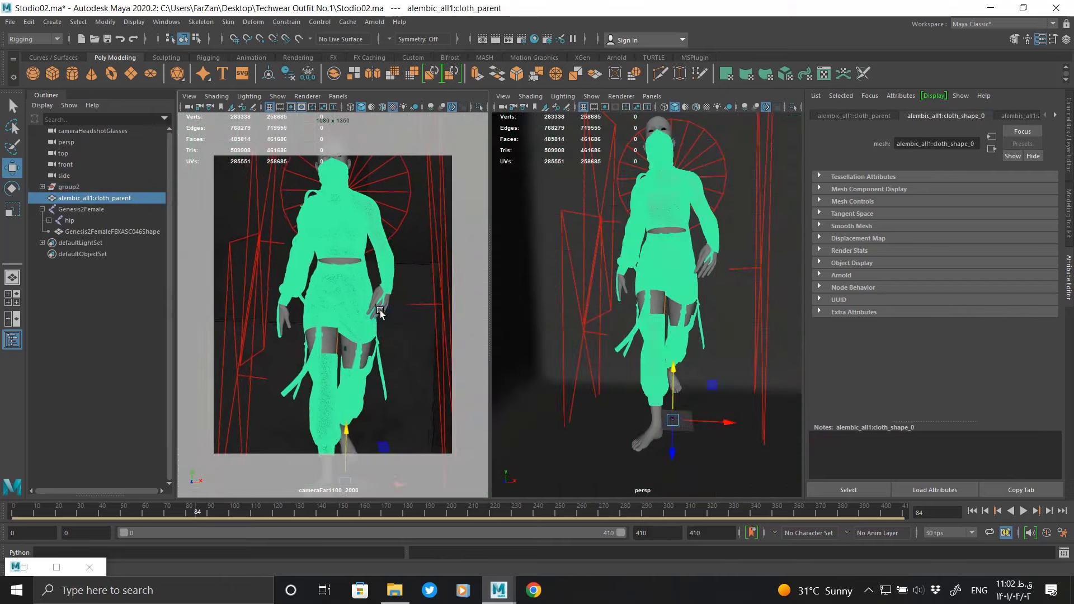
{"action": "scroll", "coordinate": [378, 314], "scroll_direction": "down", "scroll_amount": 3}
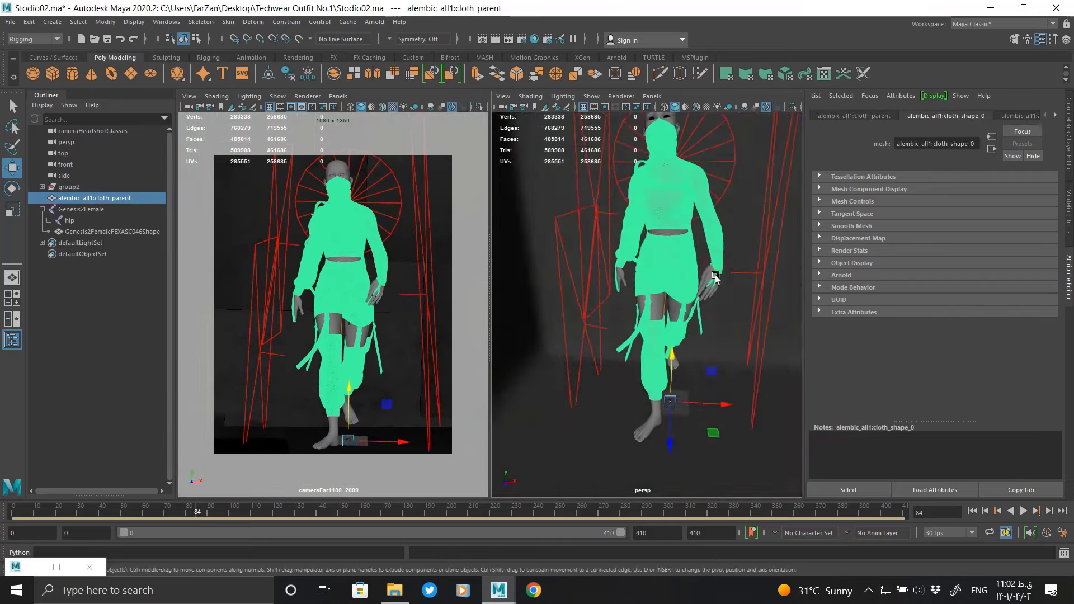
{"action": "mouse_move", "coordinate": [643, 269]}
{"action": "left_mouse_down", "text": "alt"}
{"action": "mouse_move", "coordinate": [661, 288]}
{"action": "mouse_move", "coordinate": [668, 201]}
{"action": "mouse_move", "coordinate": [679, 283]}
{"action": "mouse_move", "coordinate": [459, 249]}
{"action": "left_mouse_up", "text": "alt"}
{"action": "left_click", "coordinate": [661, 288]}
{"action": "left_click", "coordinate": [669, 202]}
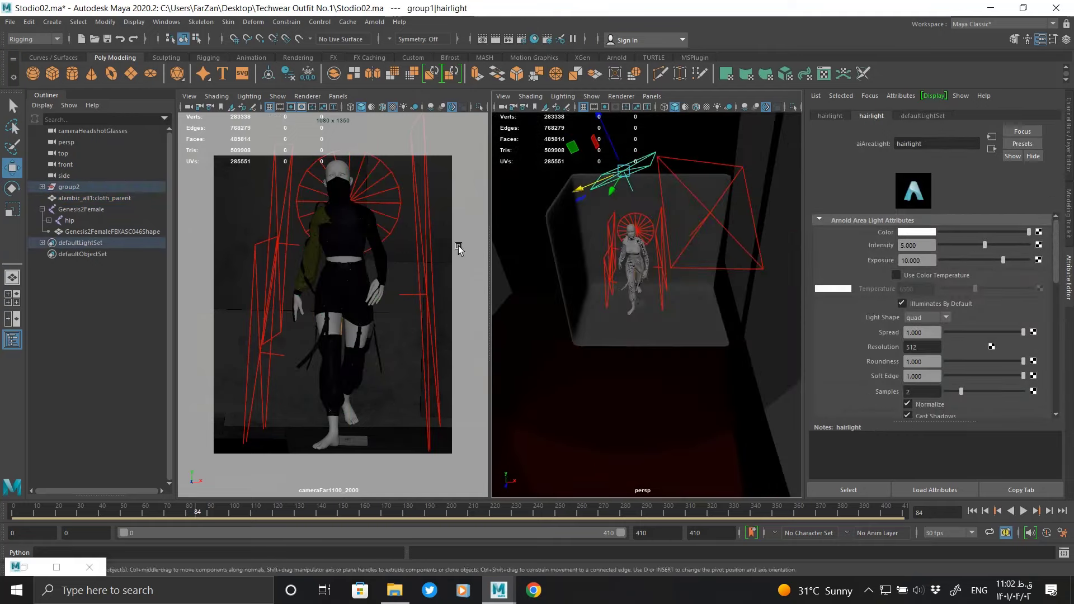
{"action": "left_click", "coordinate": [375, 22]}
{"action": "left_click", "coordinate": [402, 44]}
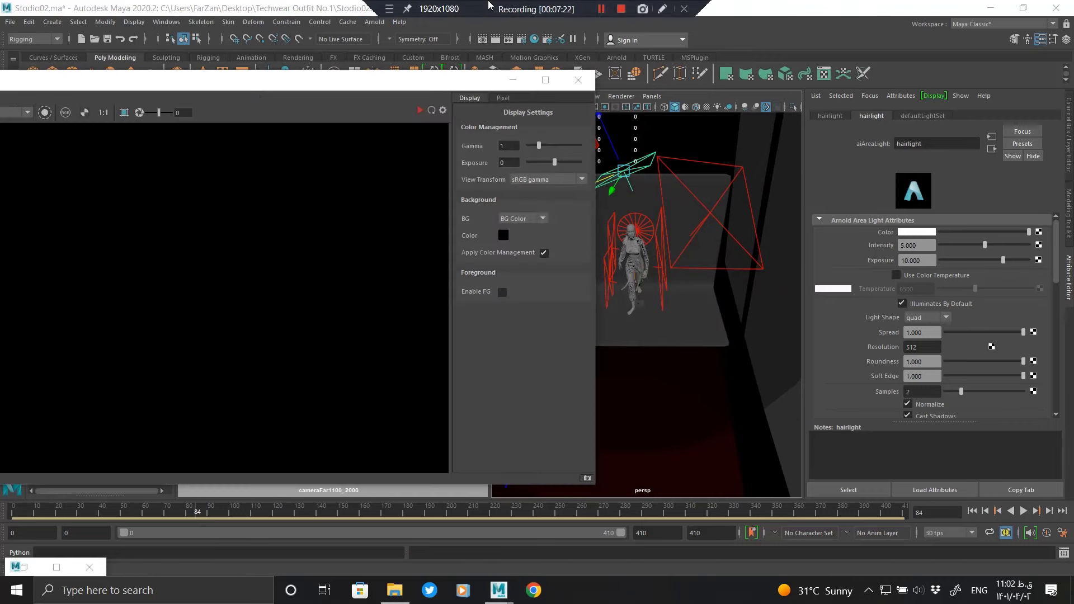